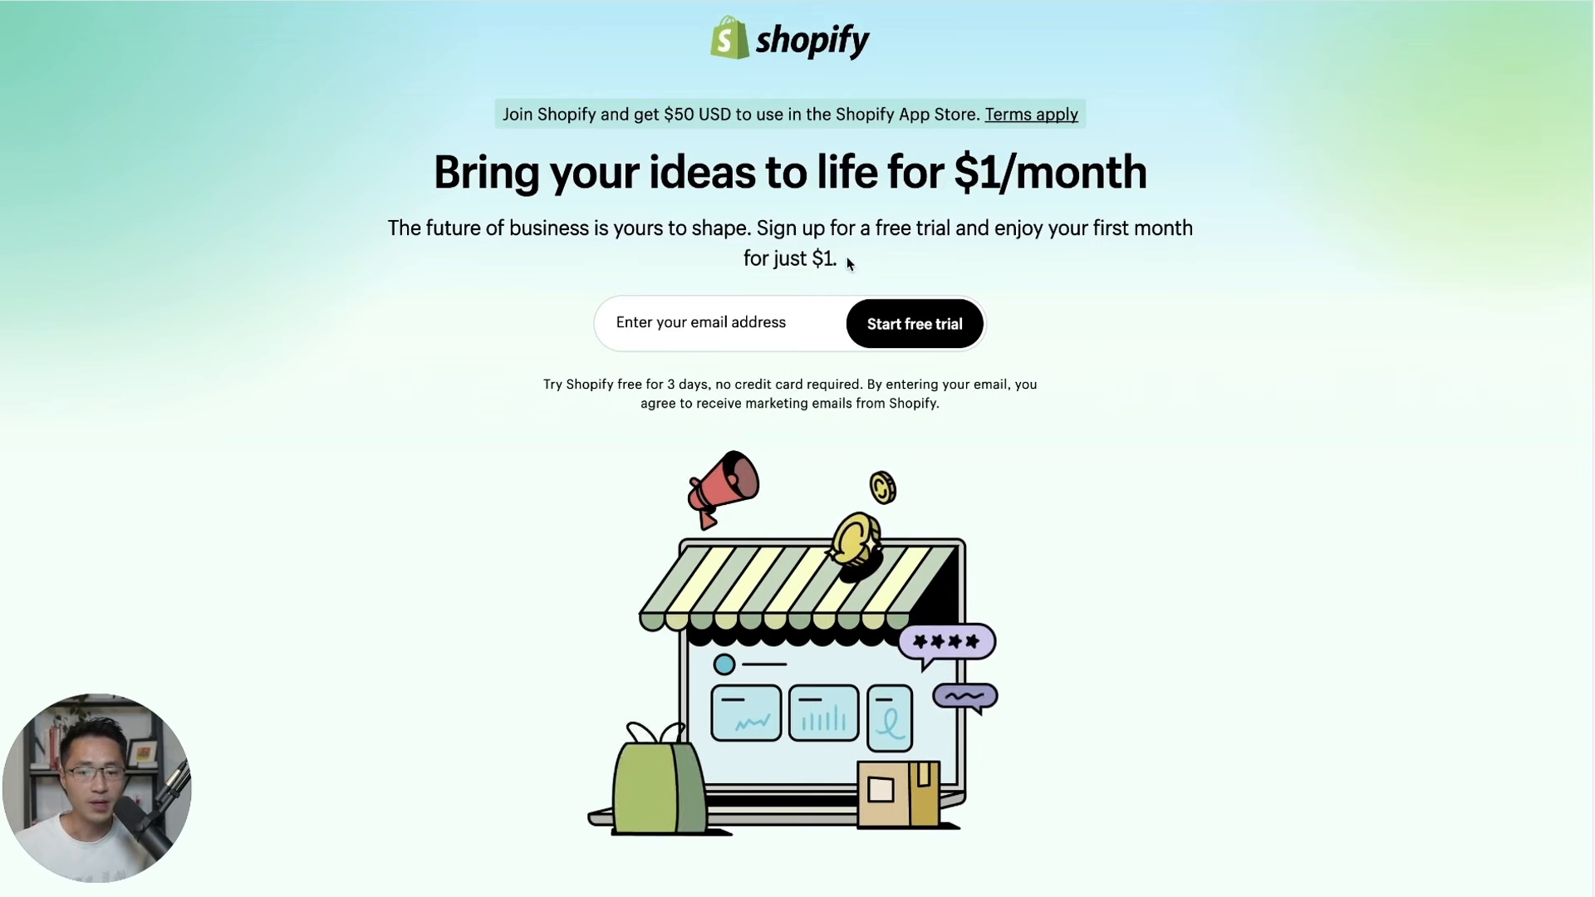
# Start a Shopify free trial using the store owner's email address.
pyautogui.moveTo(757, 230); pyautogui.dragTo(869, 269)
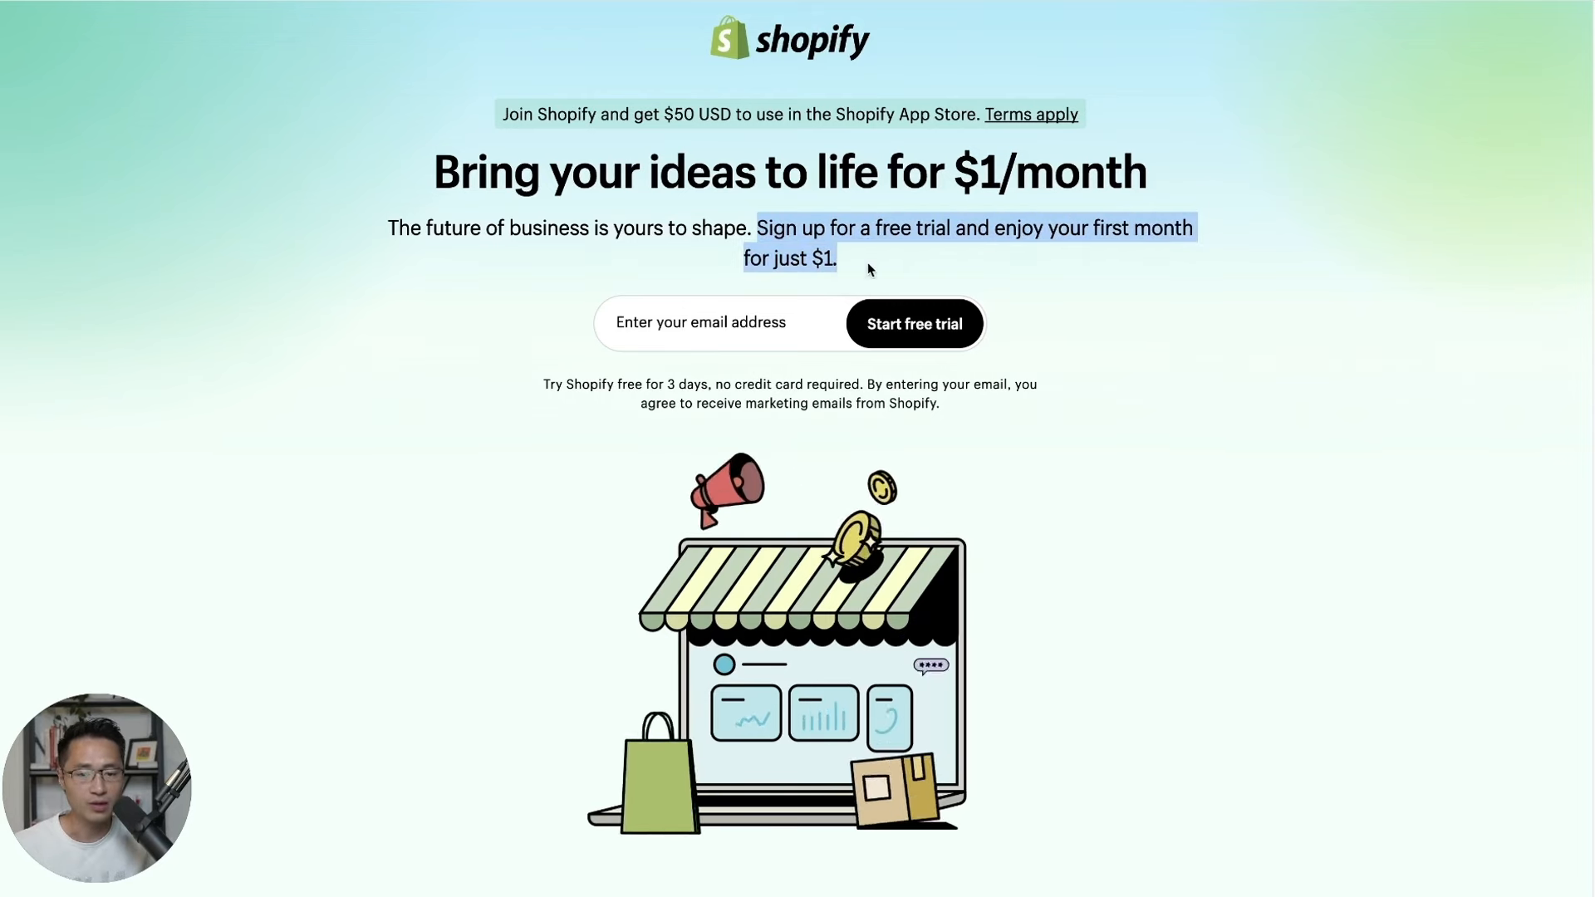
pyautogui.click(1020, 332)
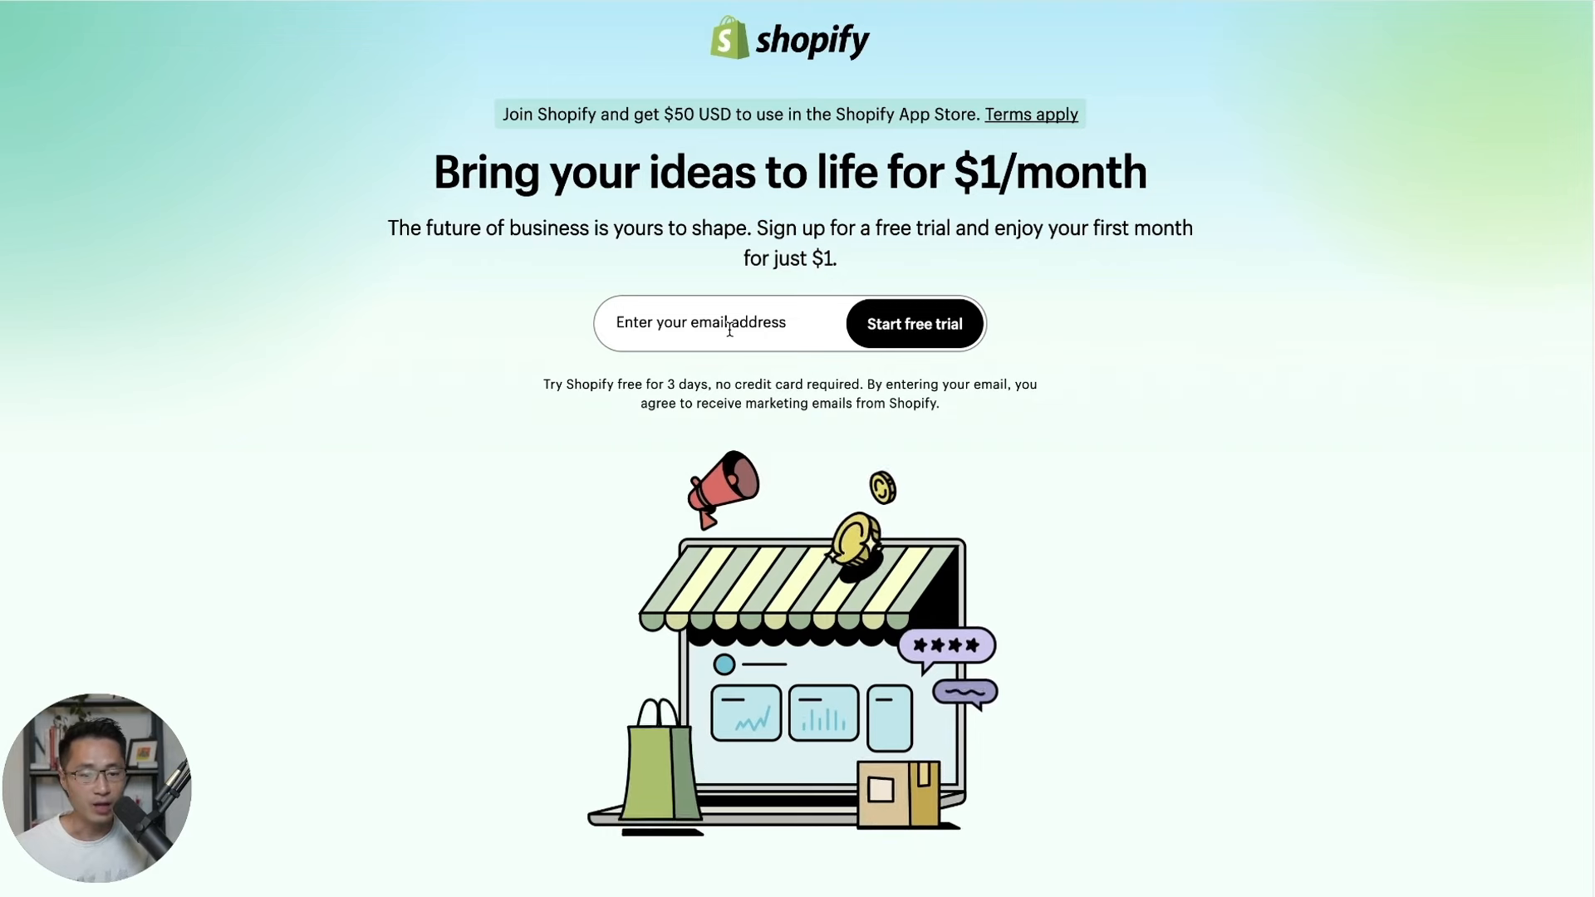
pyautogui.click(729, 329)
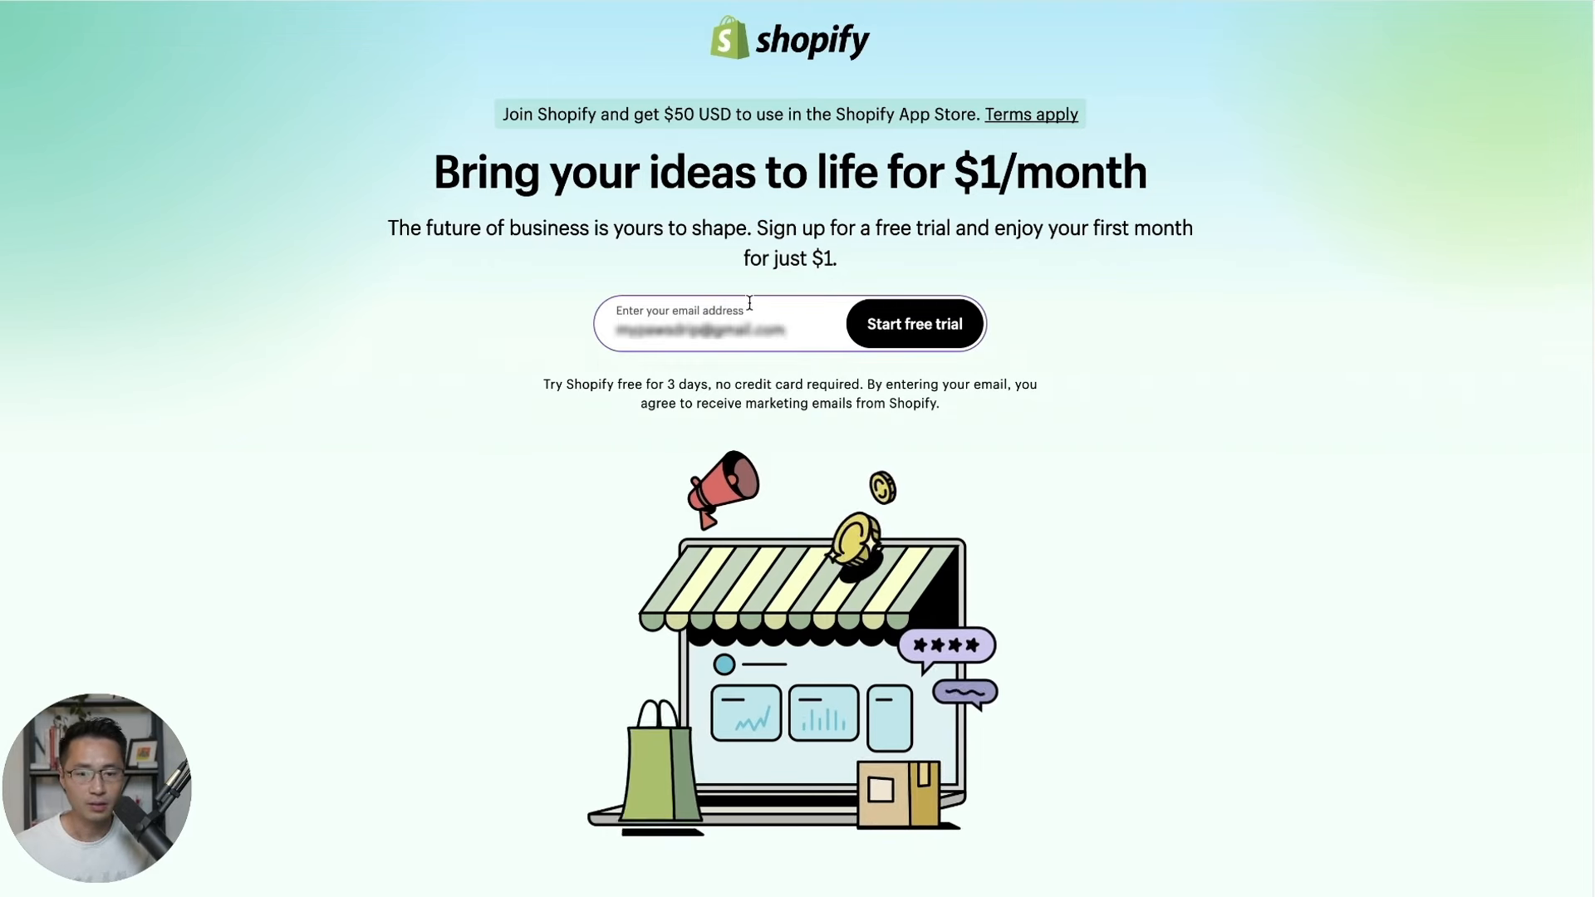
pyautogui.click(910, 325)
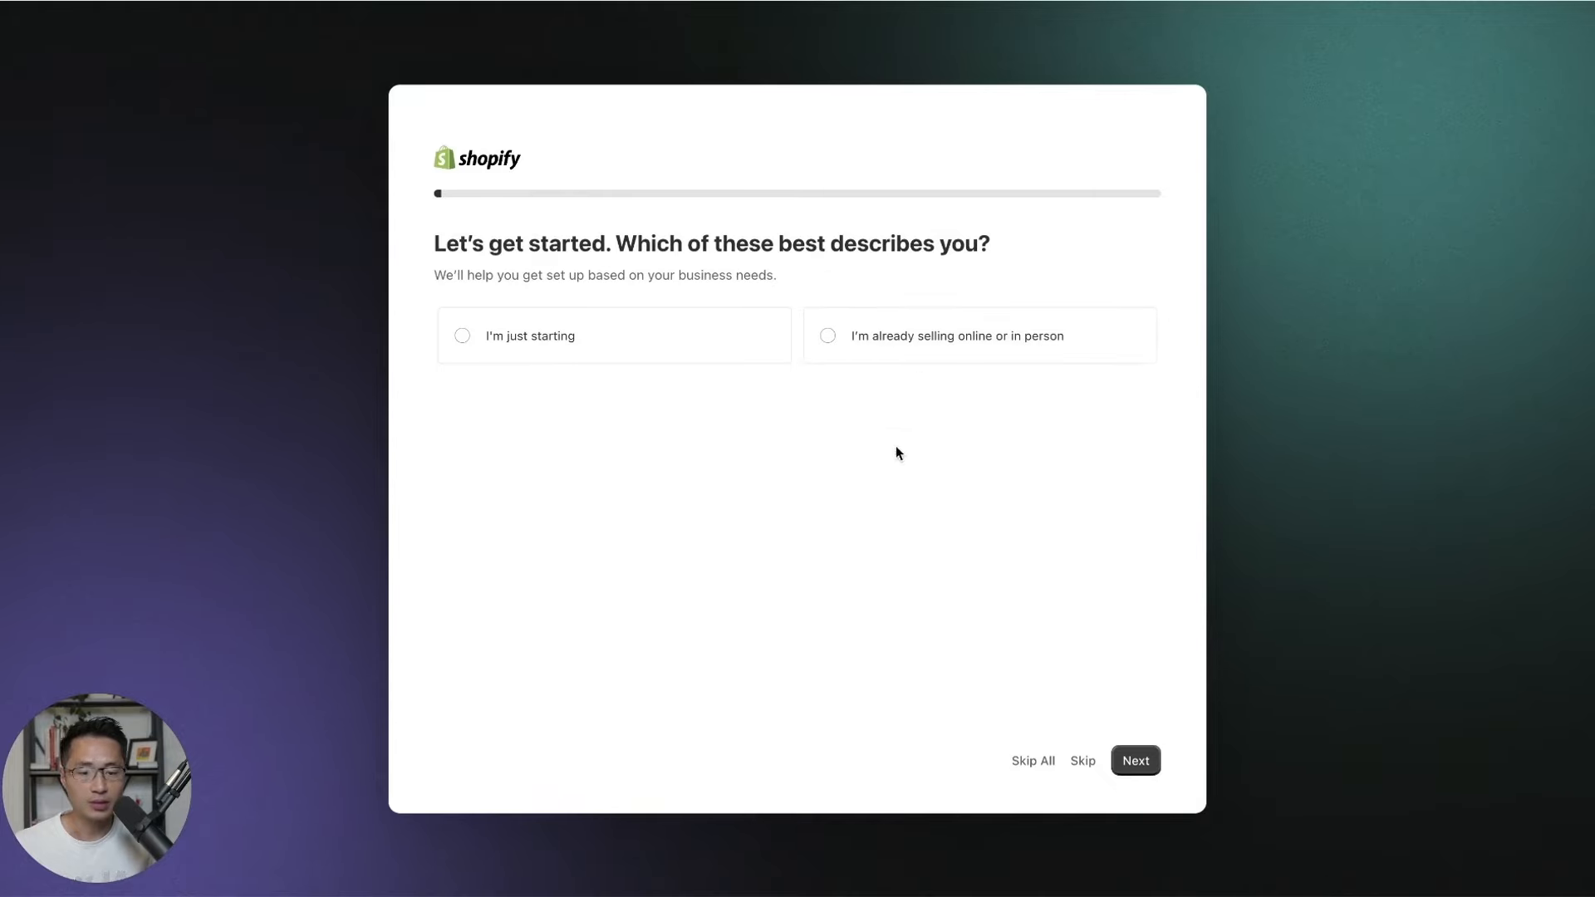
# Skip all onboarding questions, keep United States as the location, and sign up with Google.
pyautogui.click(1027, 763)
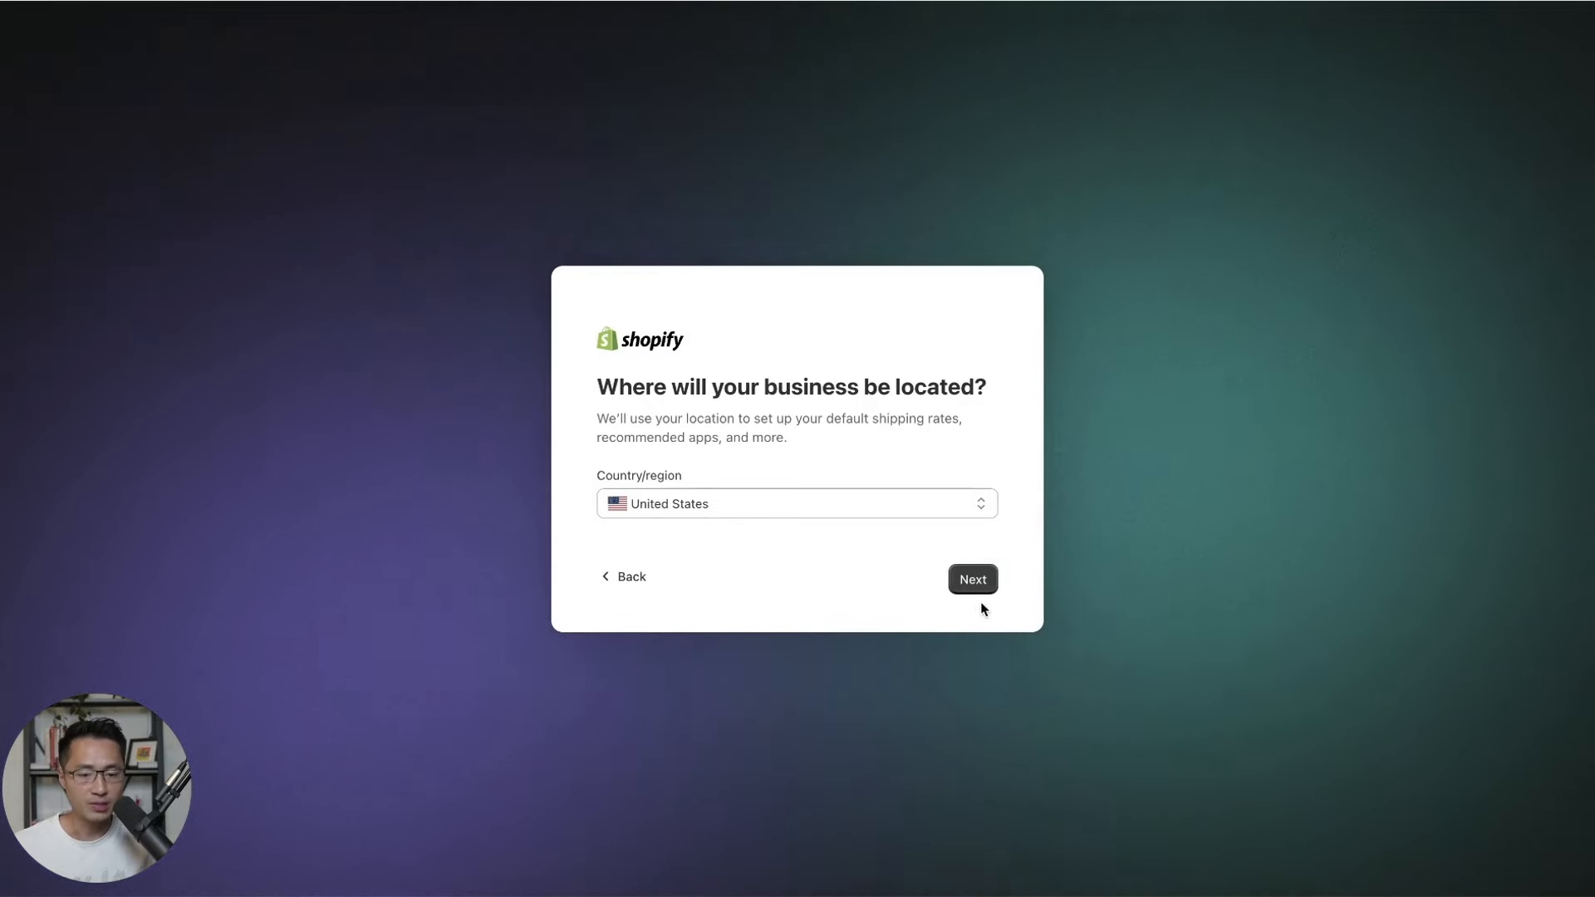
pyautogui.click(973, 581)
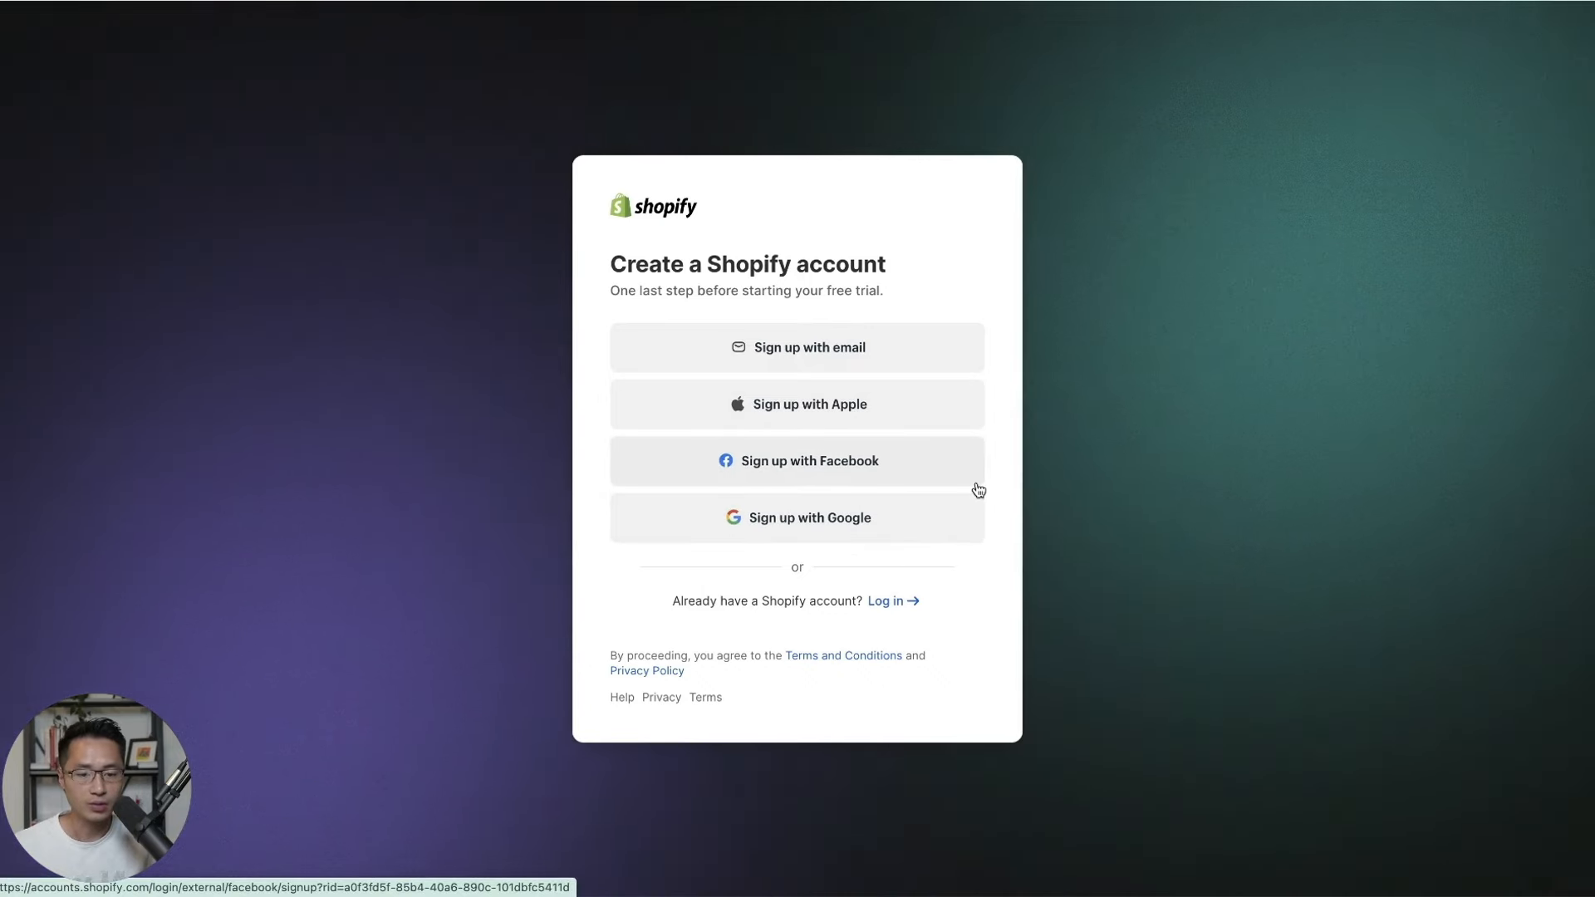
pyautogui.click(833, 532)
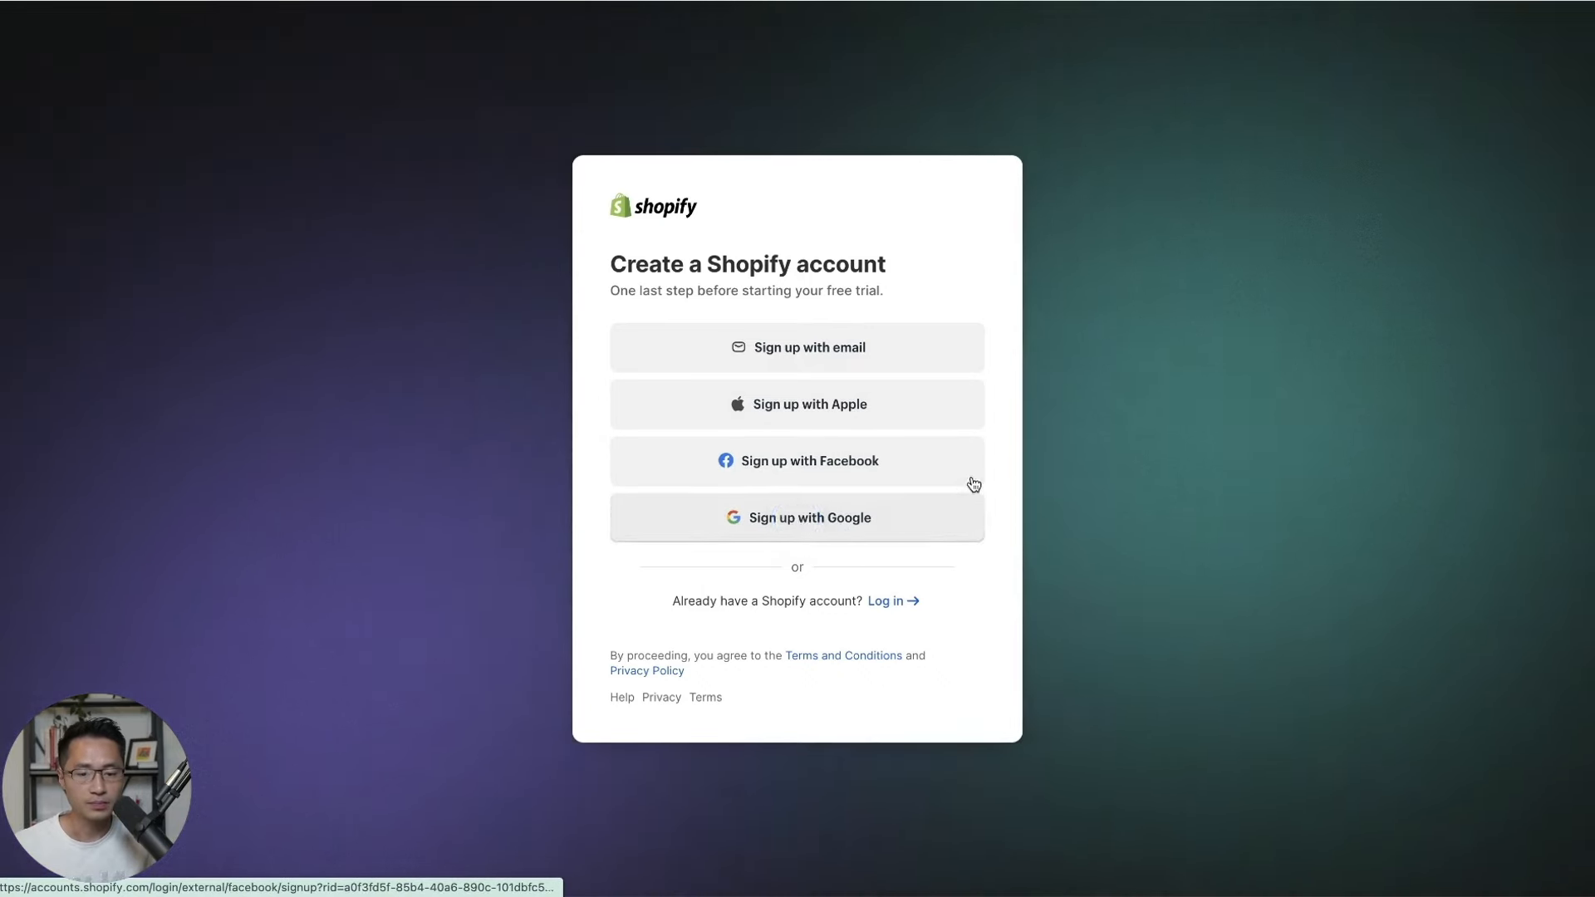
pyautogui.click(1113, 386)
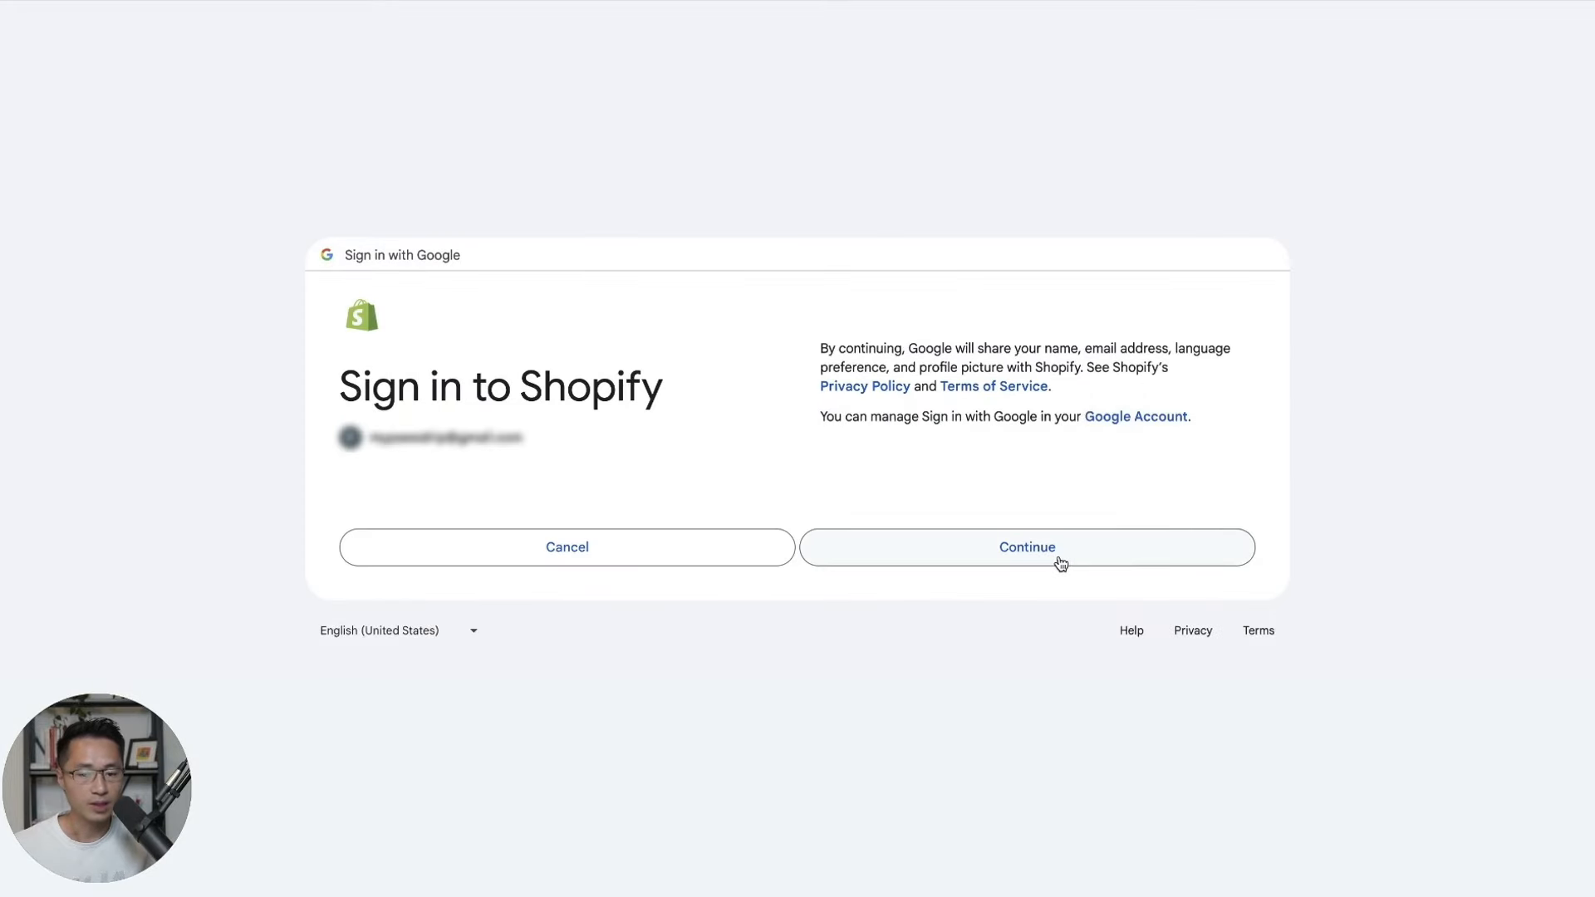
pyautogui.click(1061, 562)
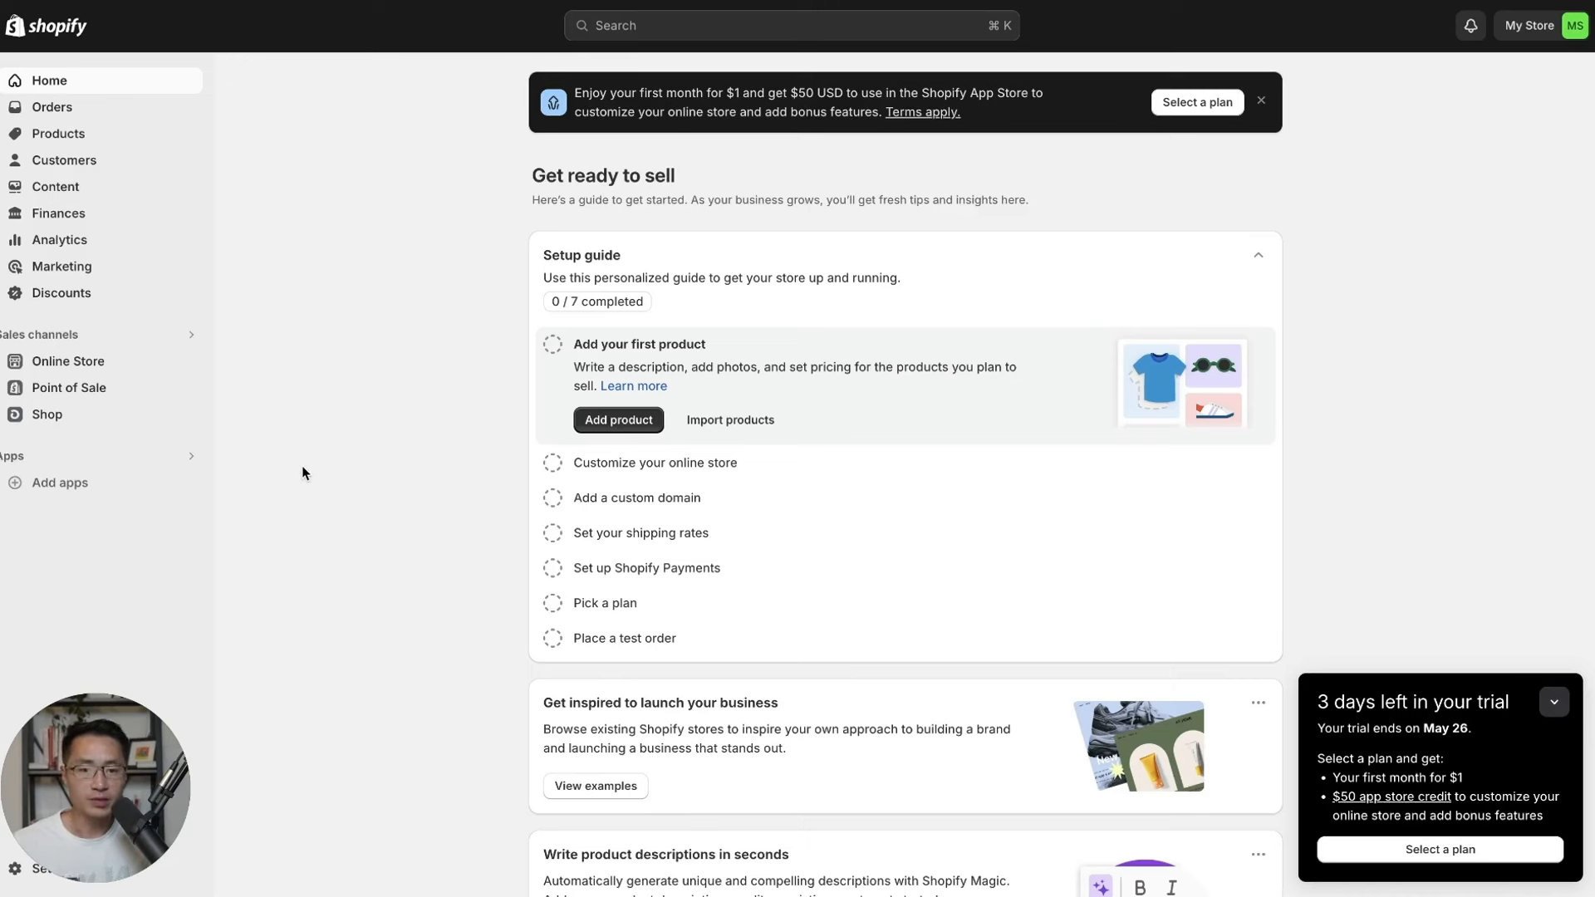
# Show the Picked for you app recommendations from Apps > Add apps.
pyautogui.click(281, 424)
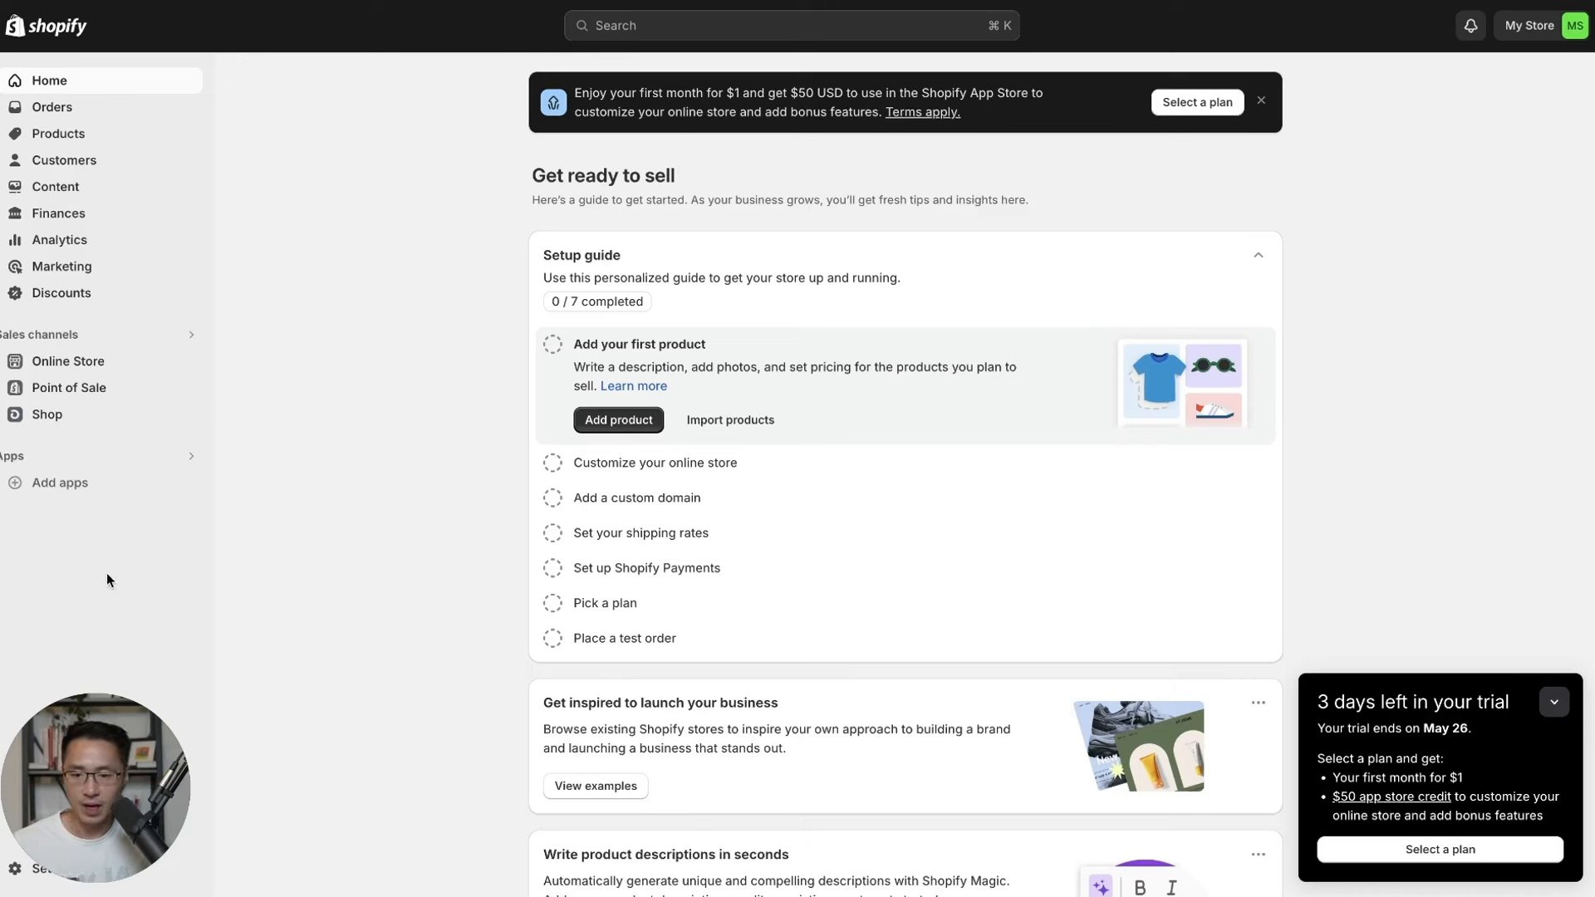
pyautogui.click(58, 490)
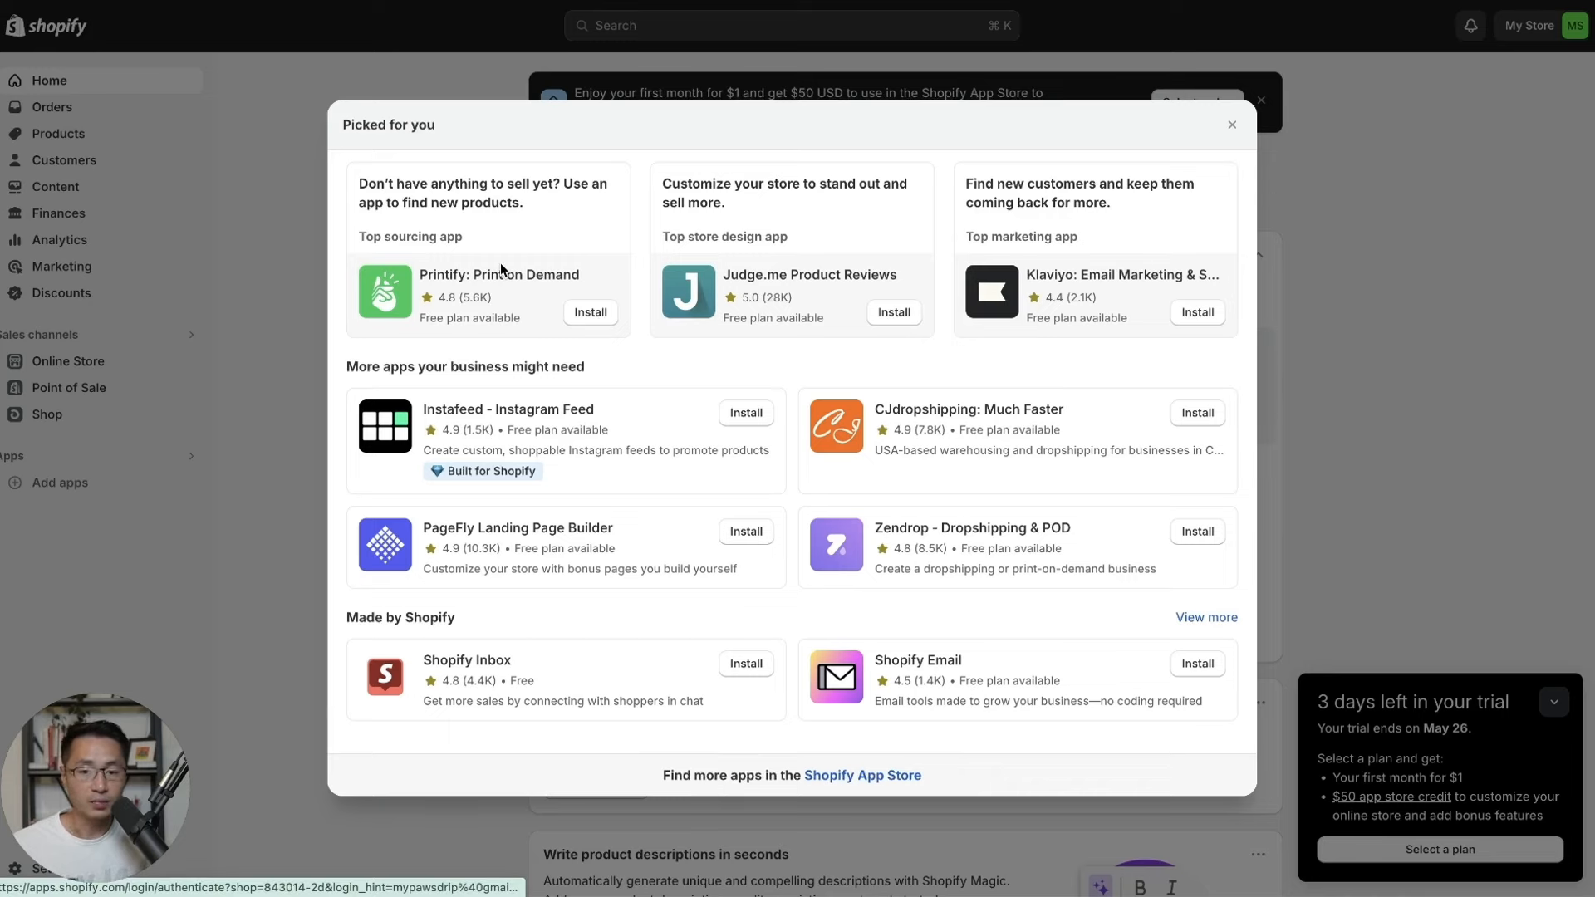
# Install Printify: Print on Demand, sign into it with Google, and pin it to the sidebar.
pyautogui.click(589, 323)
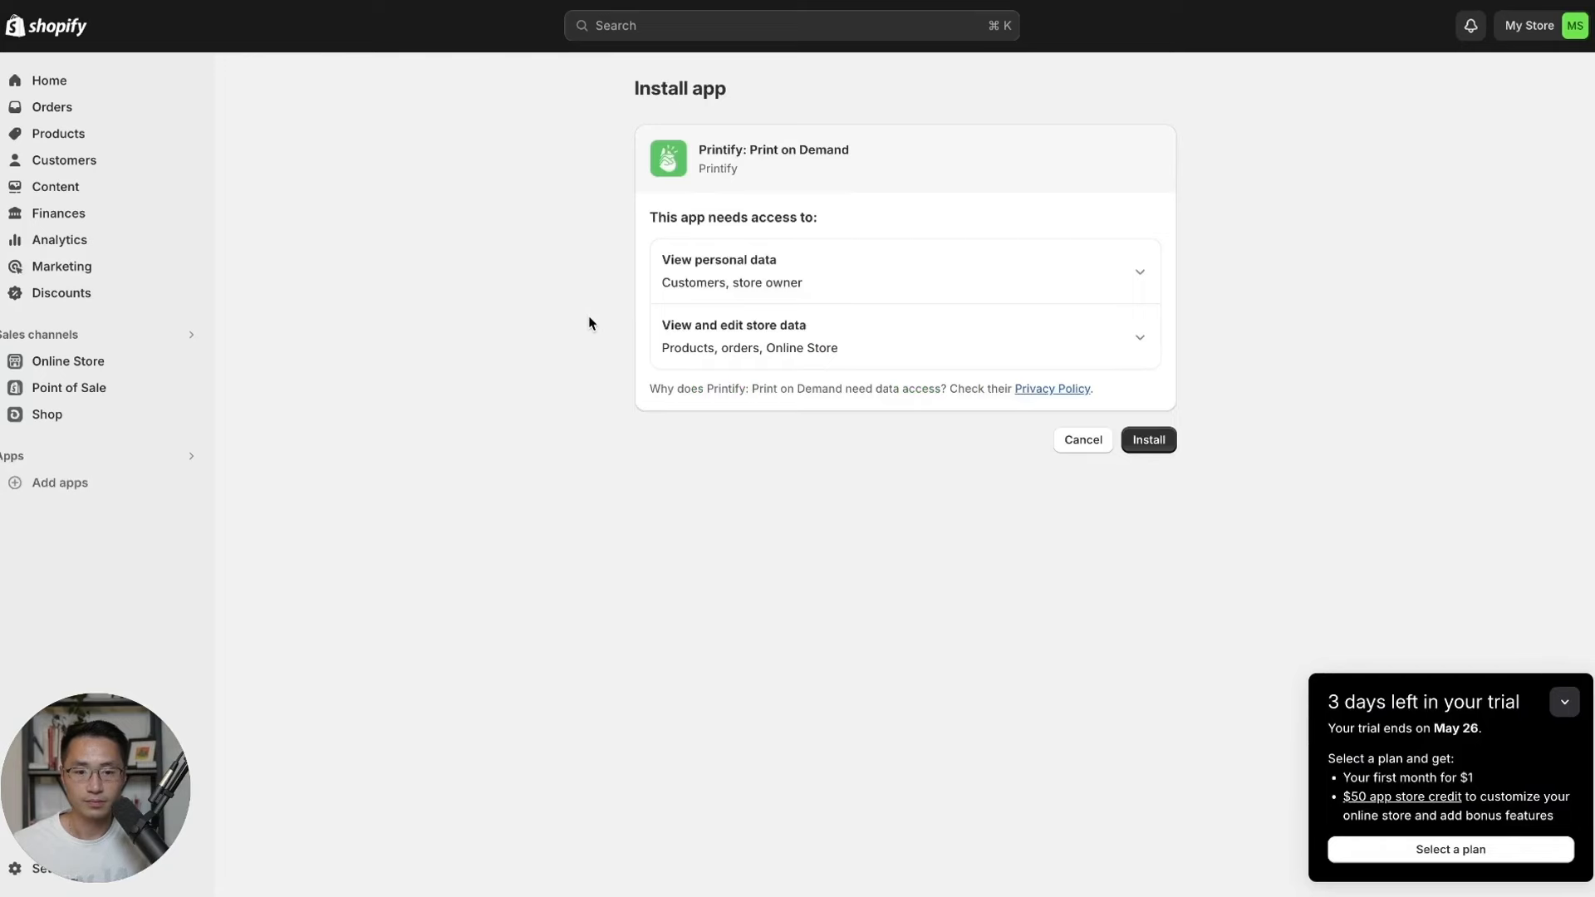
pyautogui.click(1159, 441)
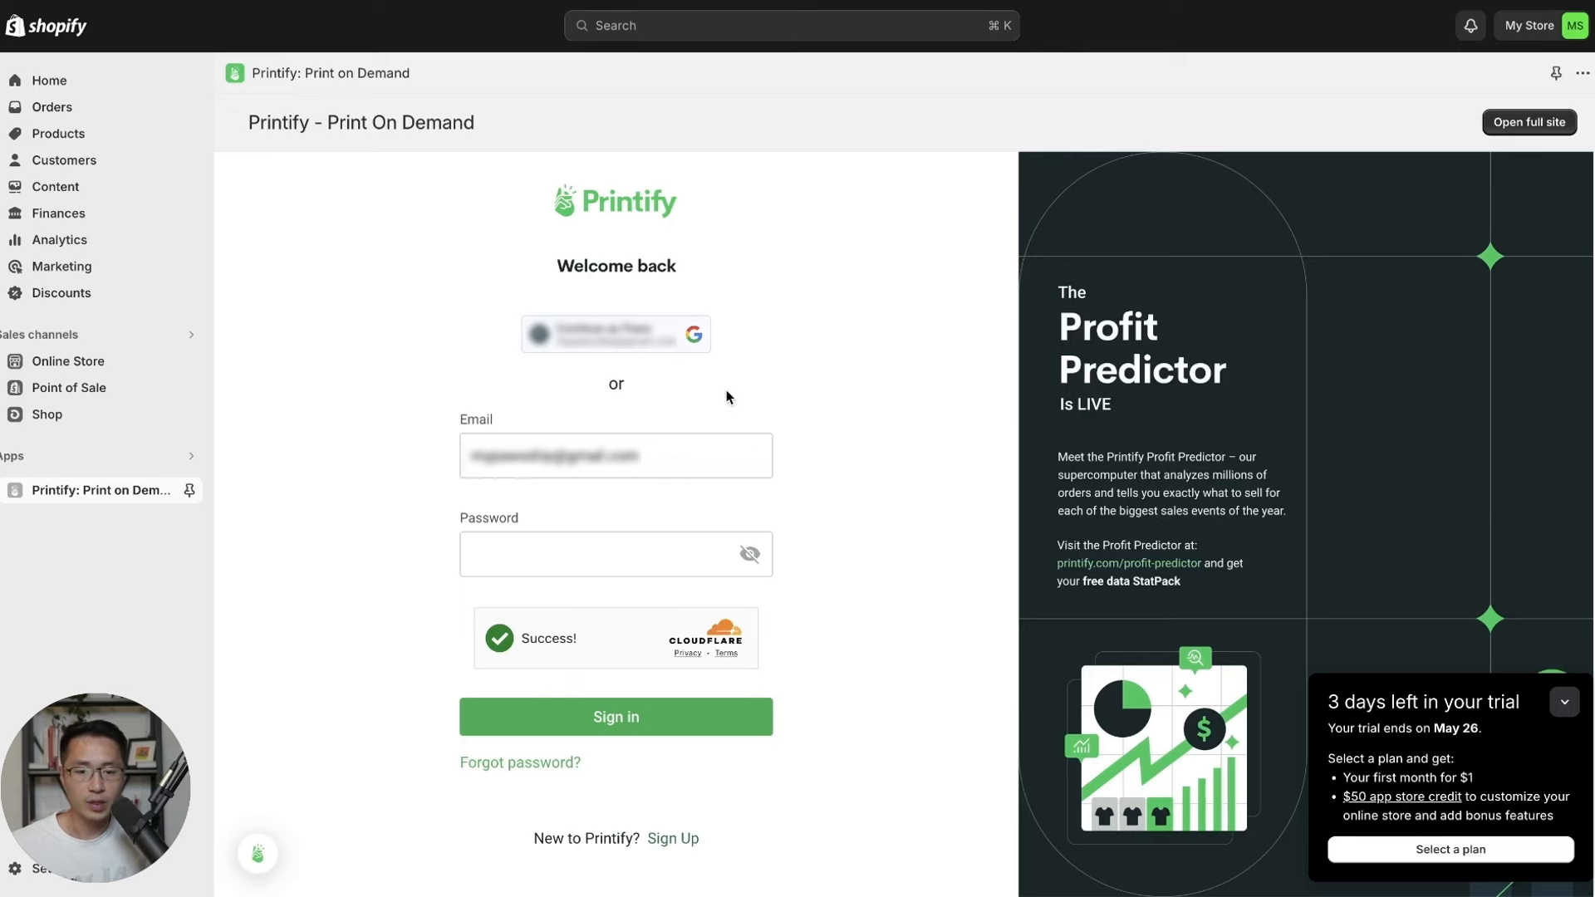
pyautogui.click(699, 348)
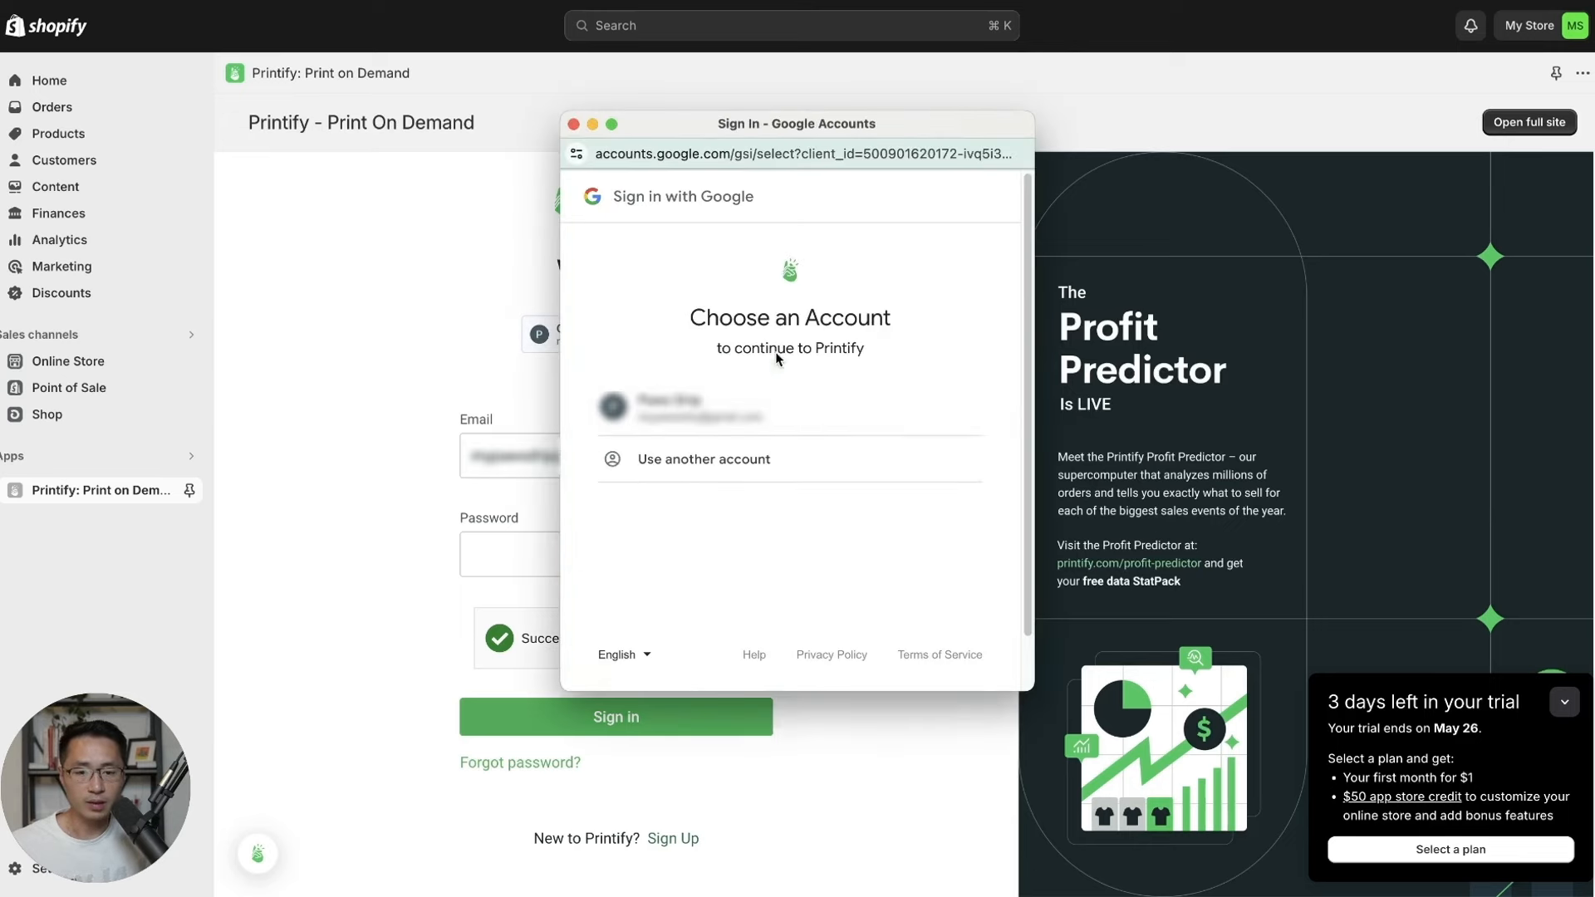
pyautogui.click(887, 401)
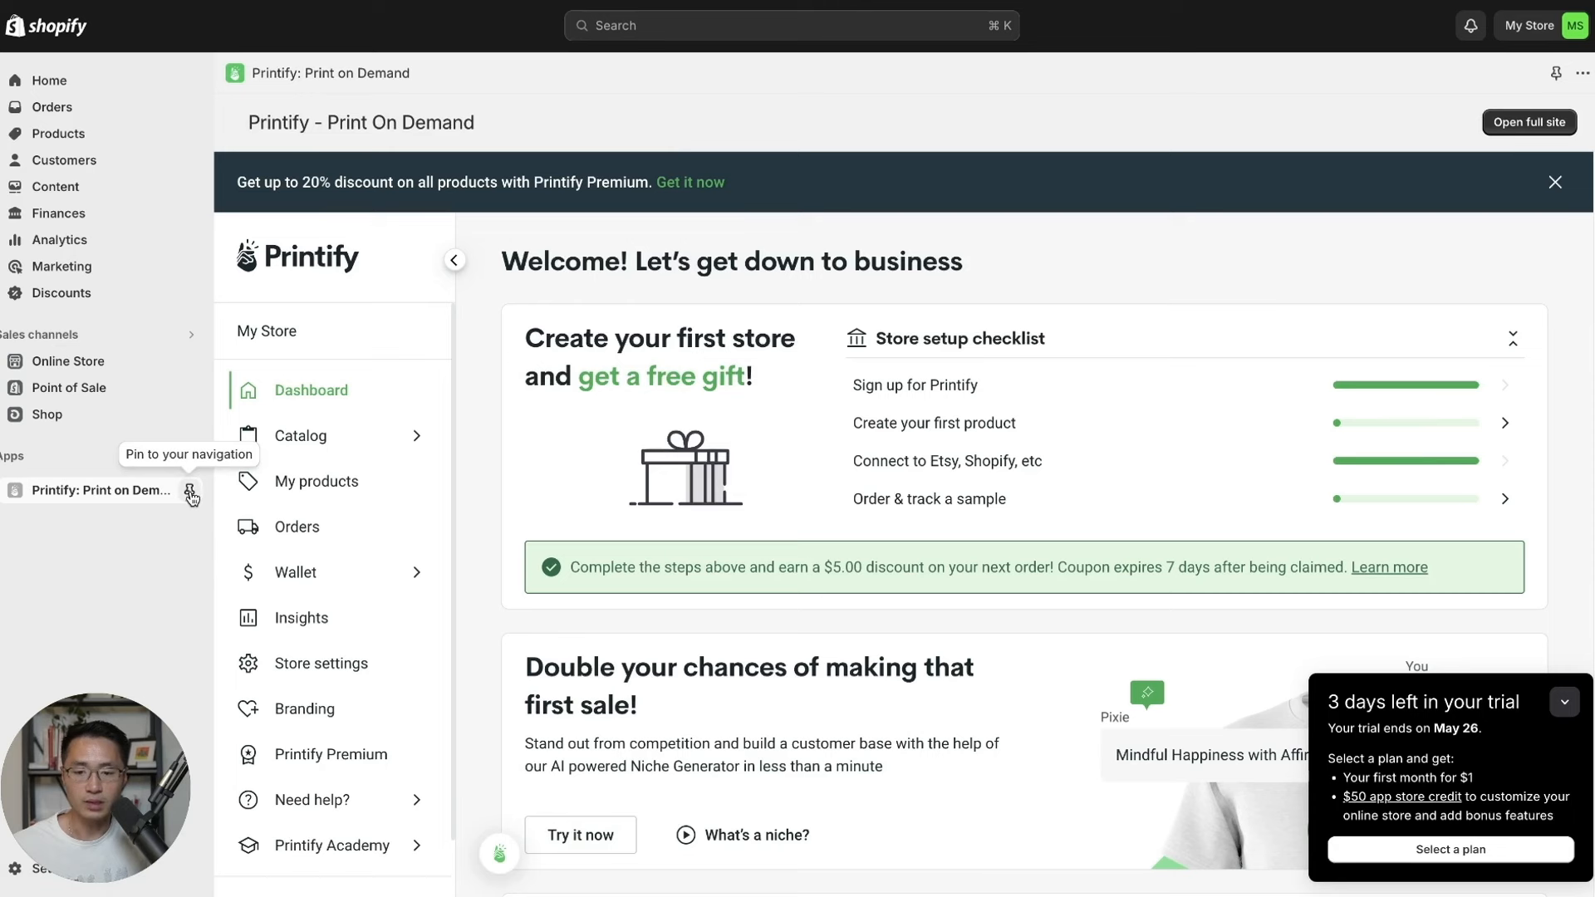
pyautogui.click(190, 496)
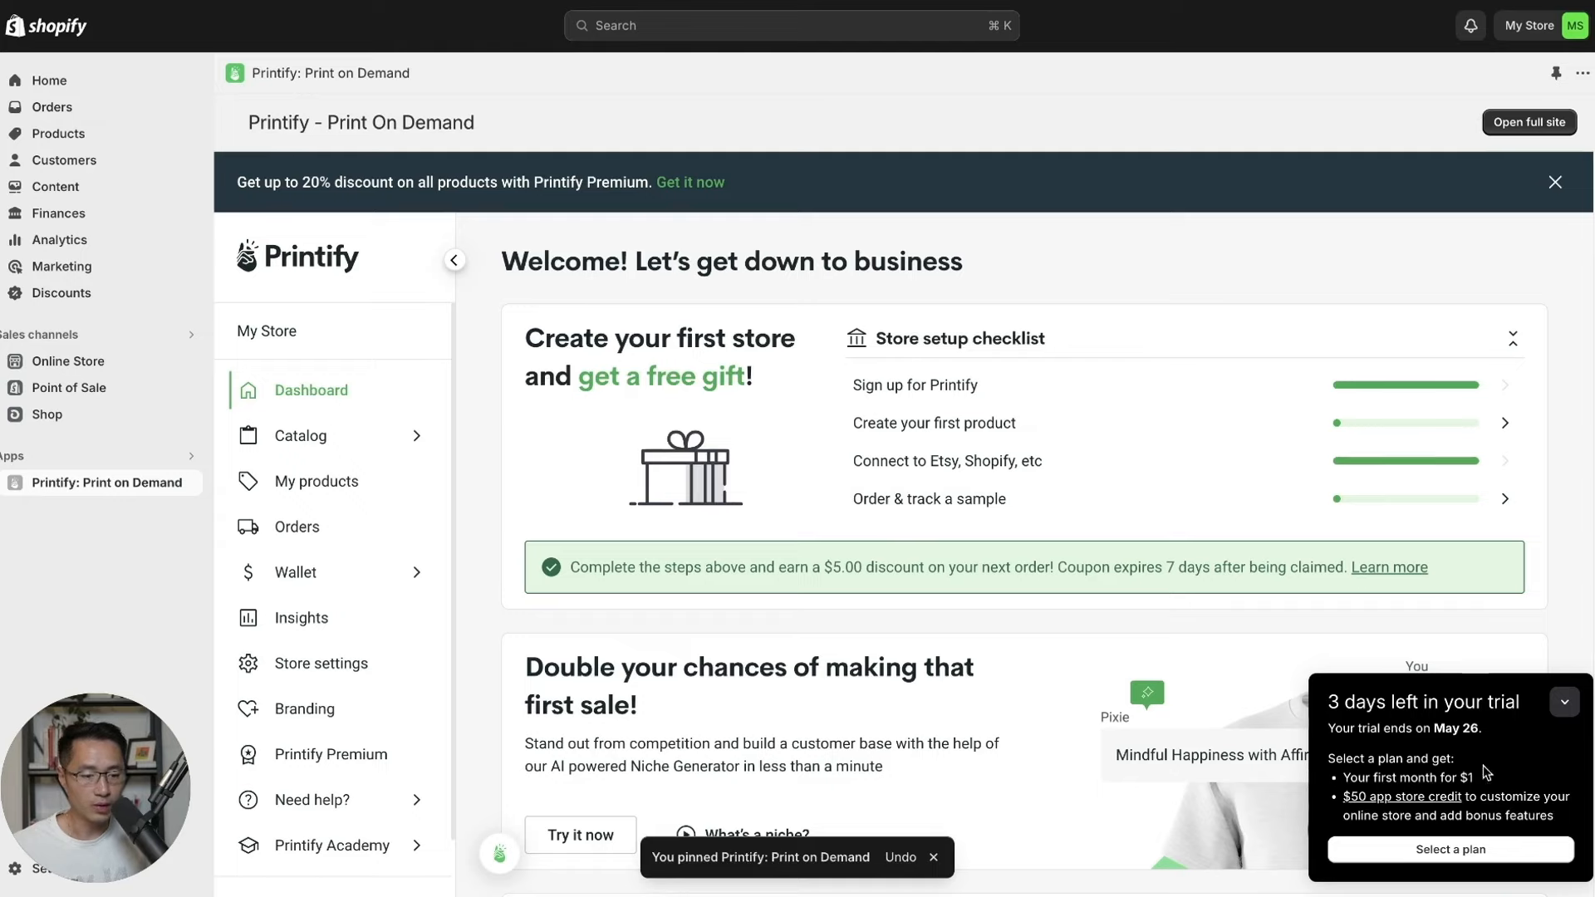
pyautogui.click(1491, 856)
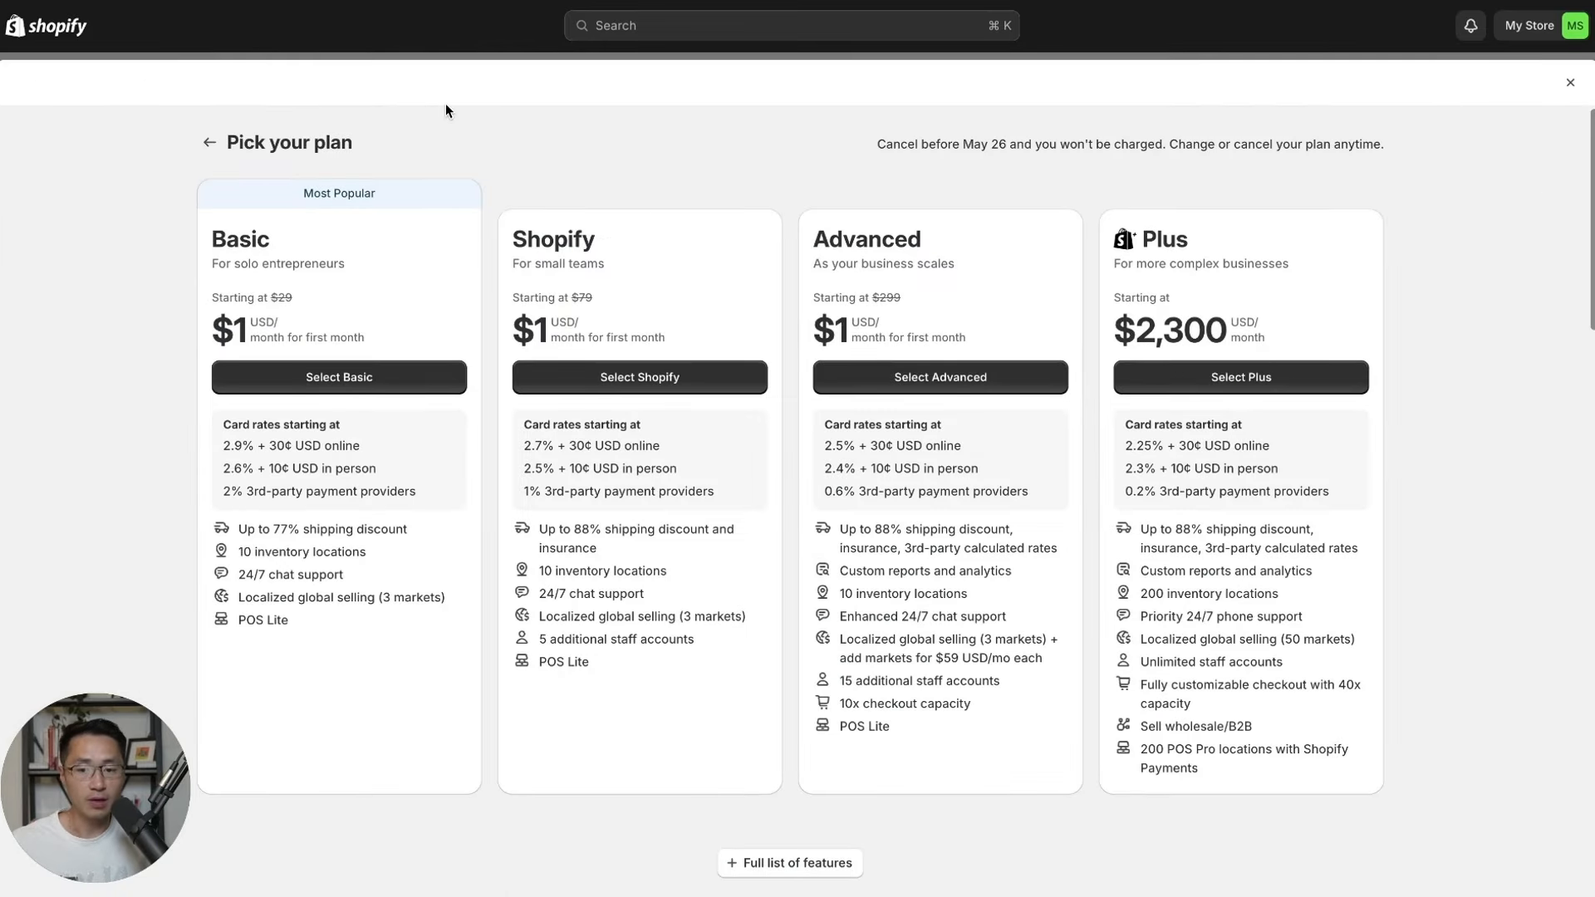
# Choose the Basic plan at $1 for the first month and subscribe to it.
pyautogui.moveTo(279, 245); pyautogui.dragTo(218, 245)
pyautogui.click(297, 242)
pyautogui.doubleClick(221, 241)
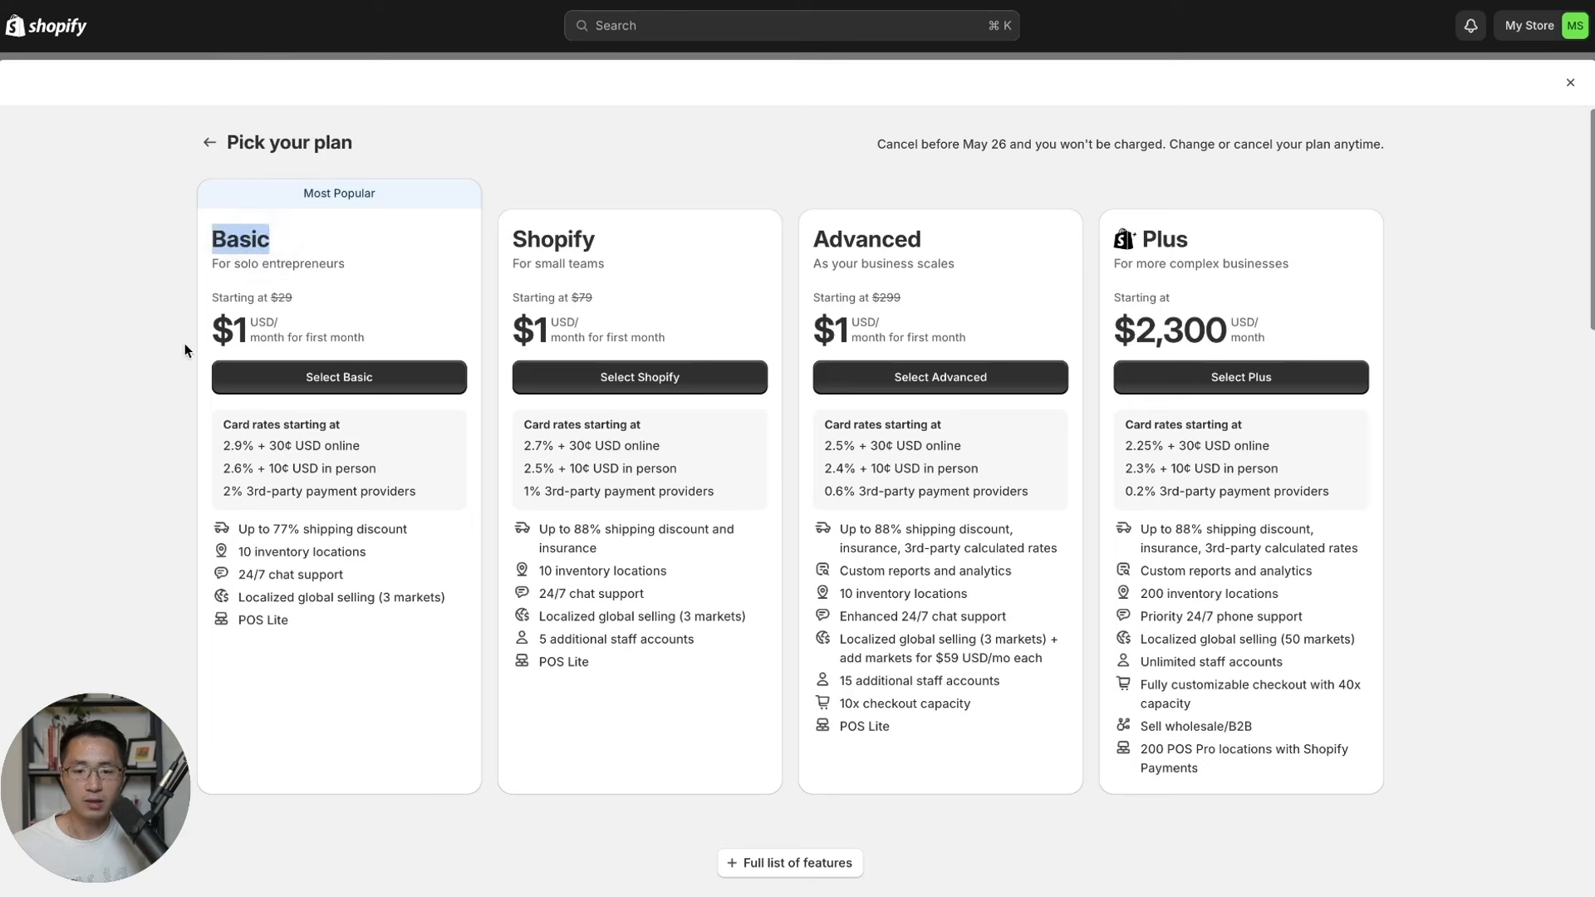
pyautogui.moveTo(199, 332); pyautogui.dragTo(394, 342)
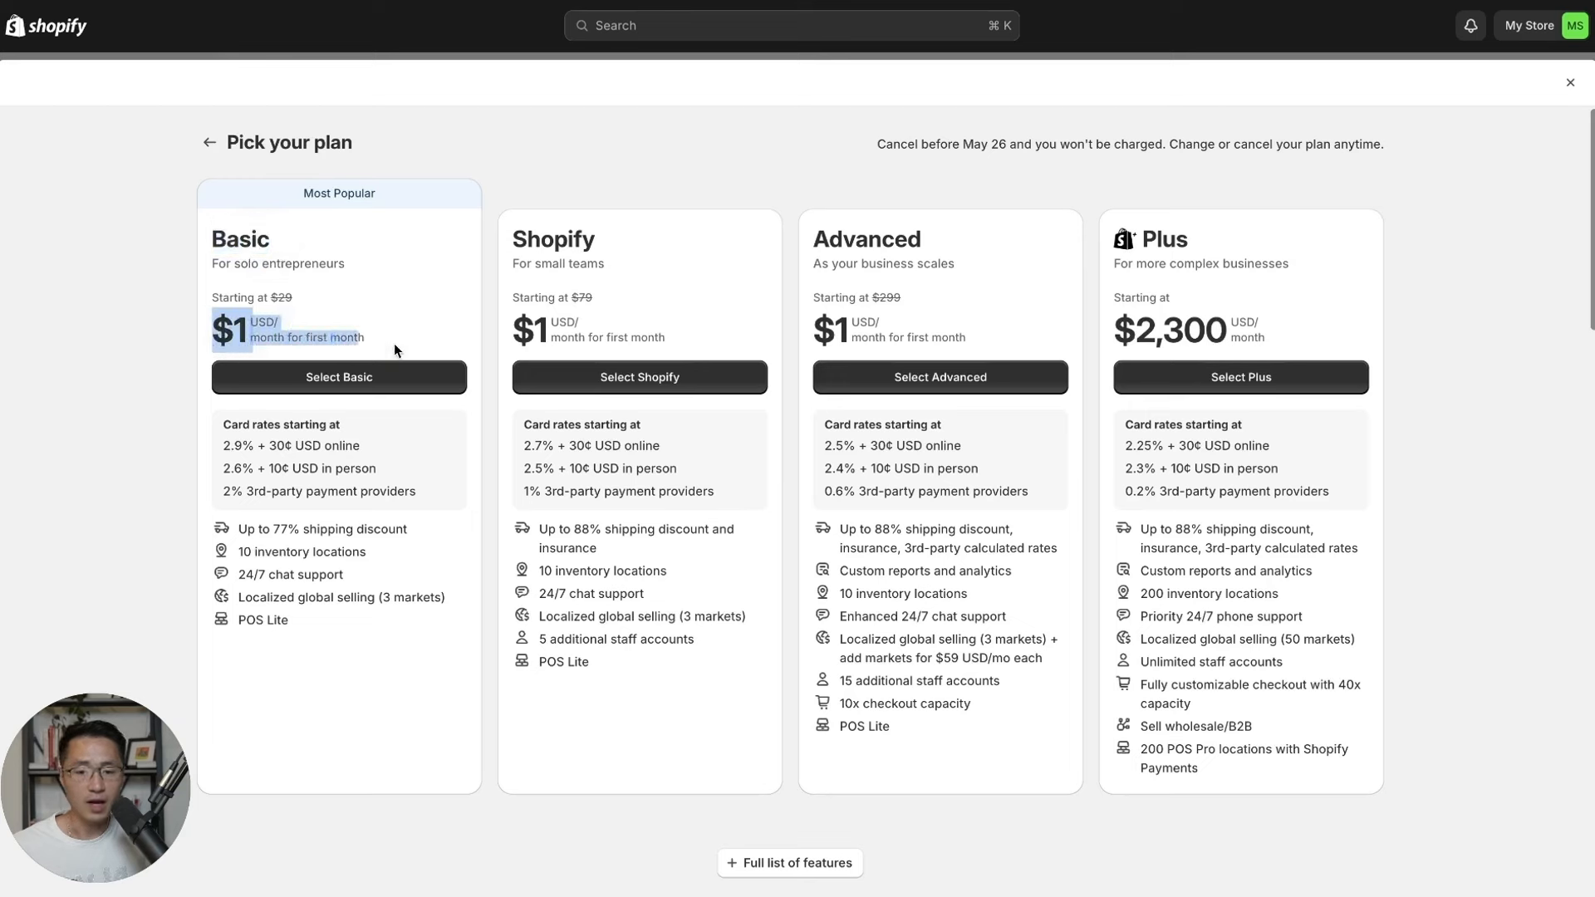
pyautogui.click(394, 342)
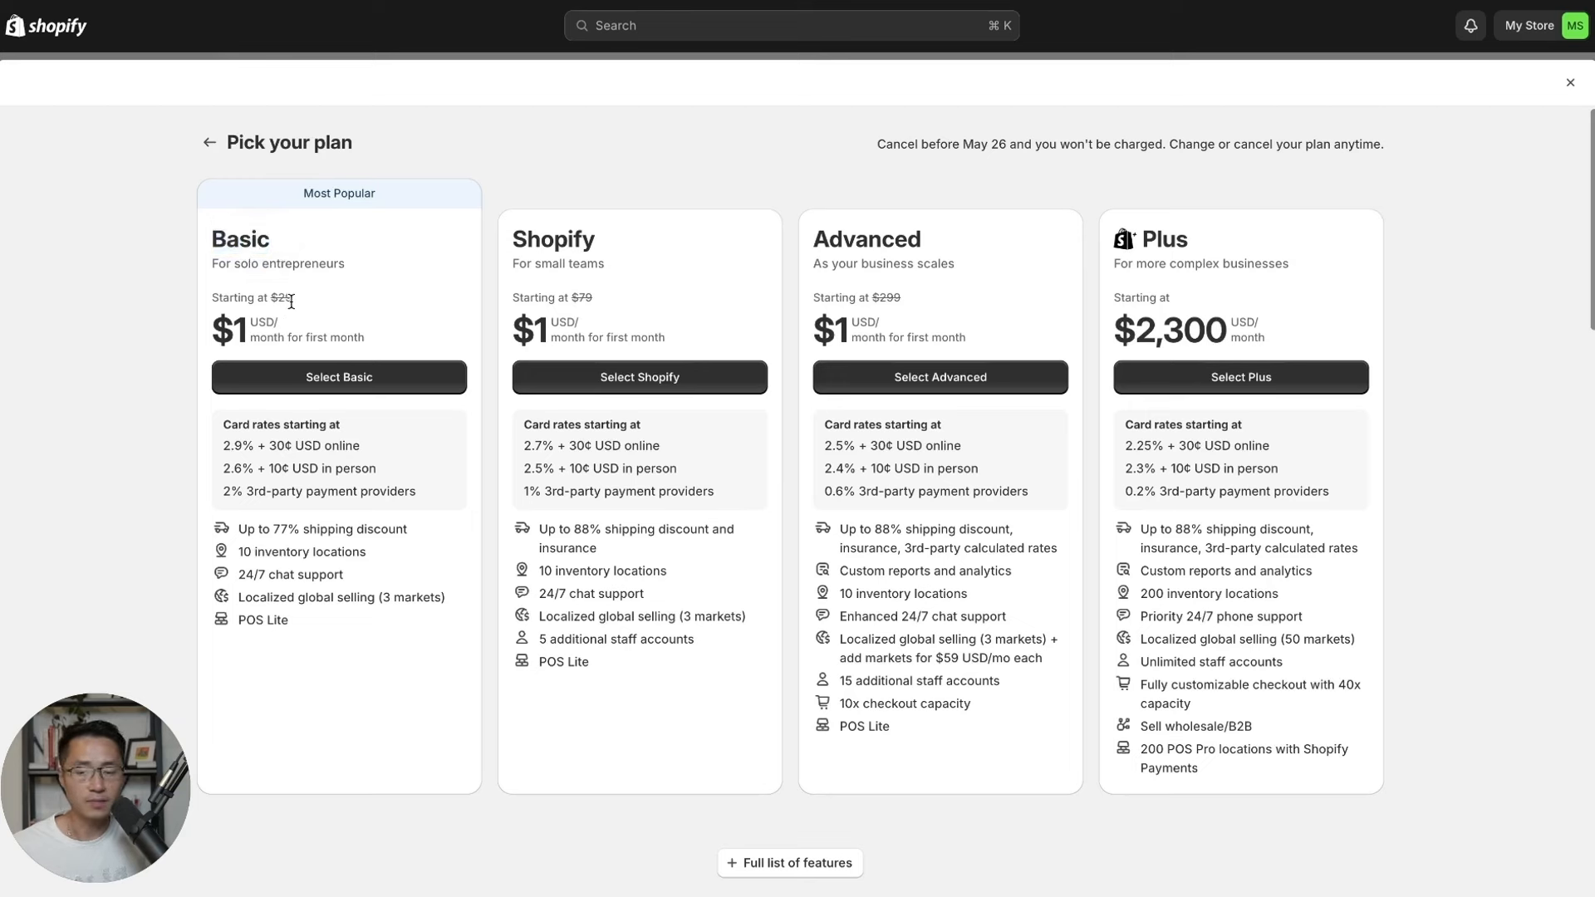
pyautogui.click(324, 378)
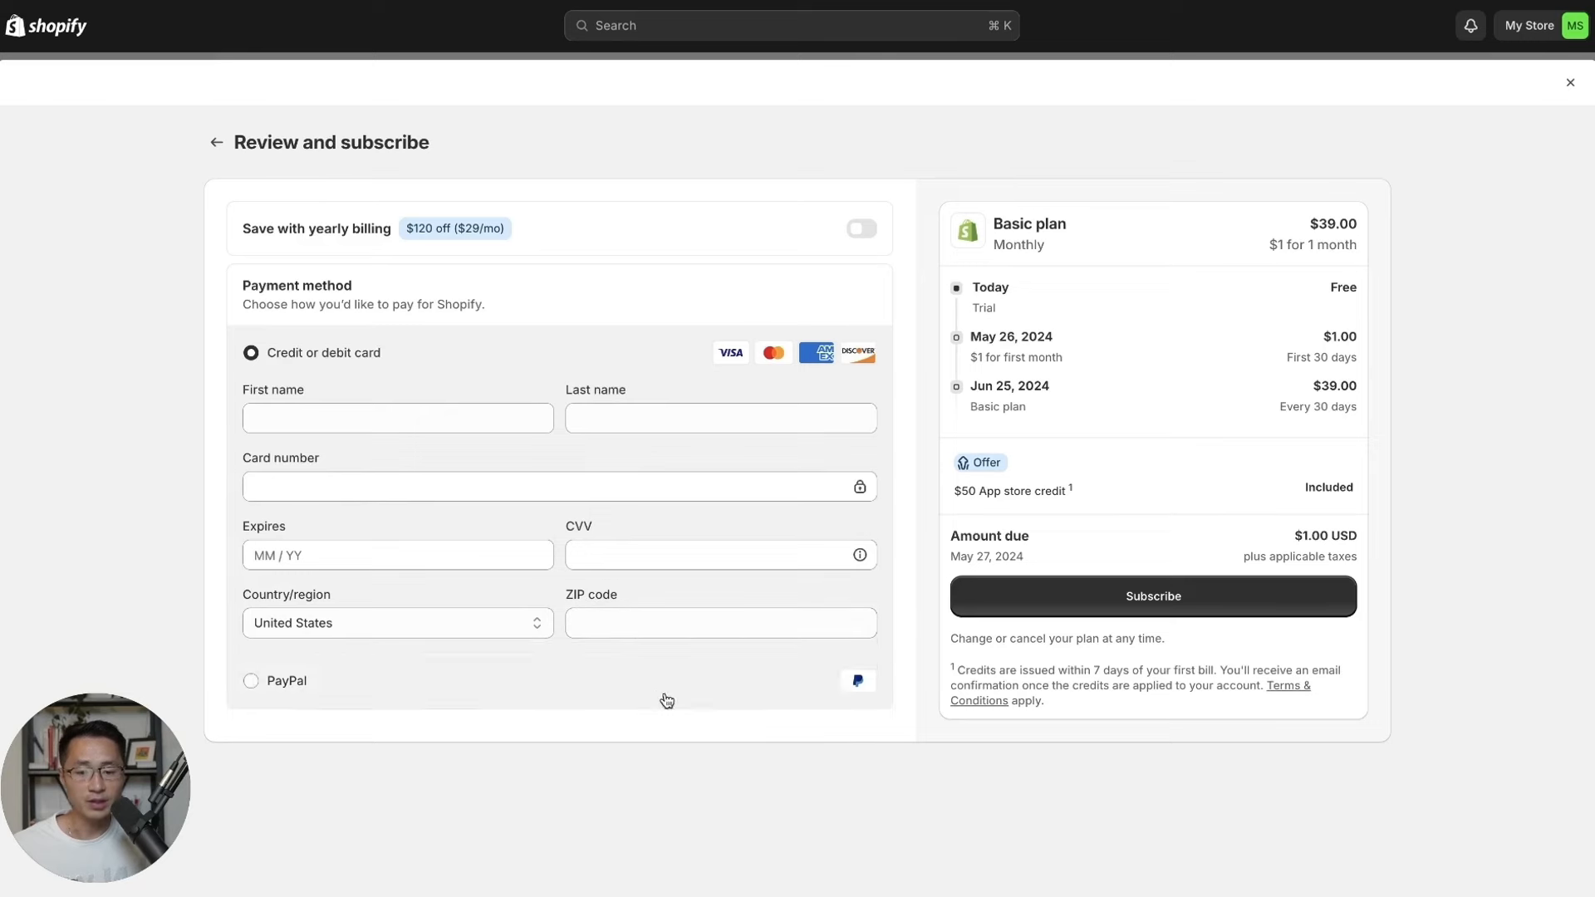
pyautogui.click(1156, 606)
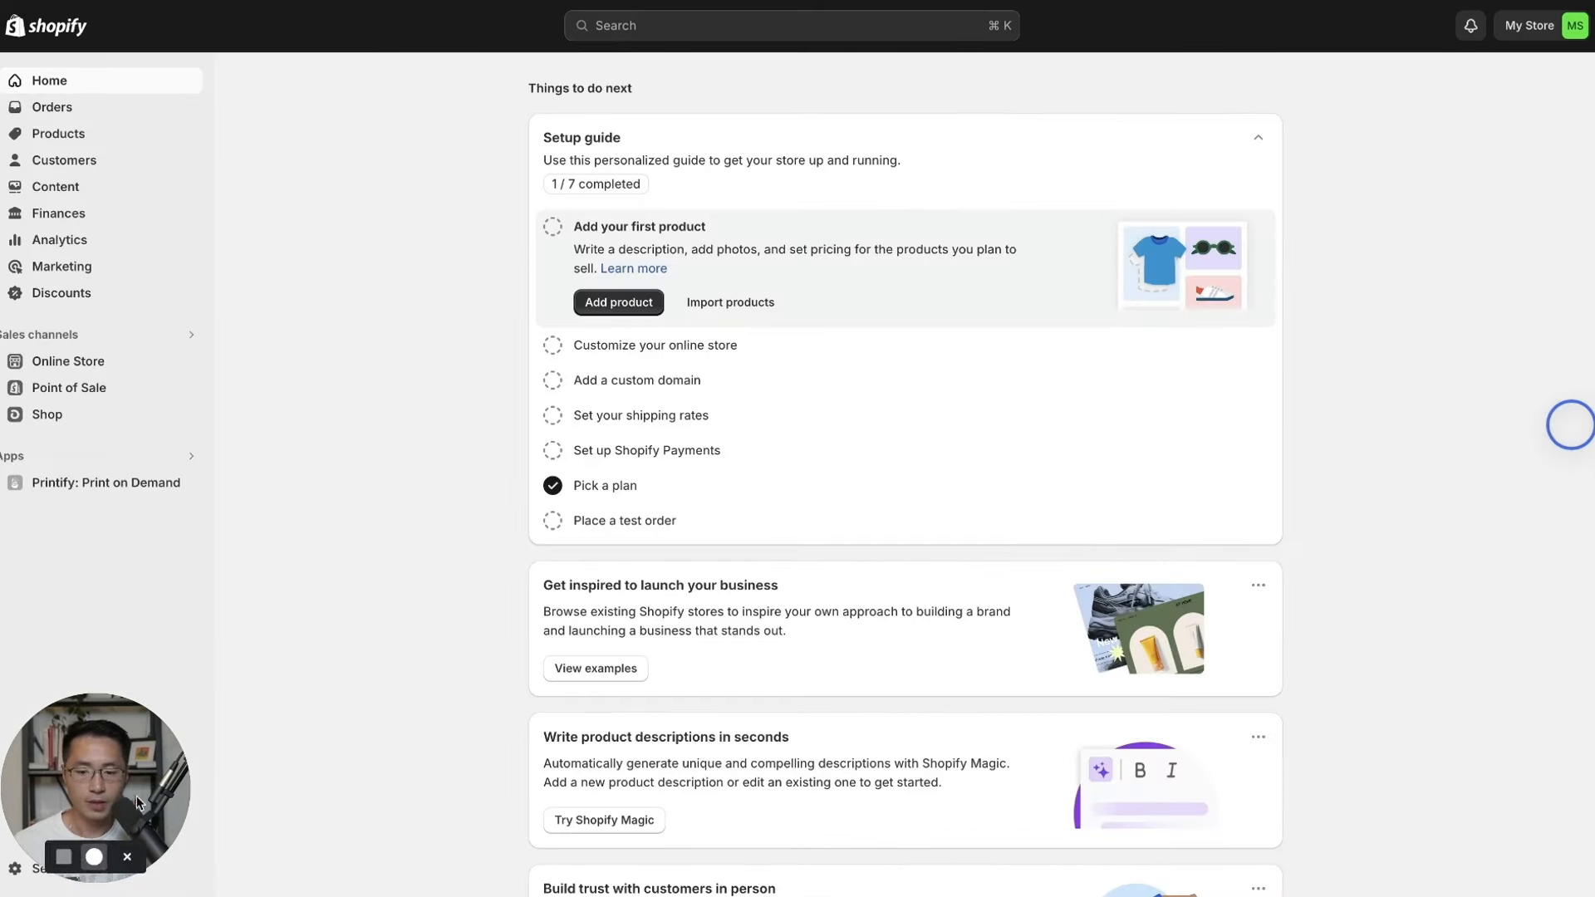
# In Settings > Payments, begin completing the Shopify Payments account setup.
pyautogui.moveTo(79, 781); pyautogui.dragTo(1487, 796)
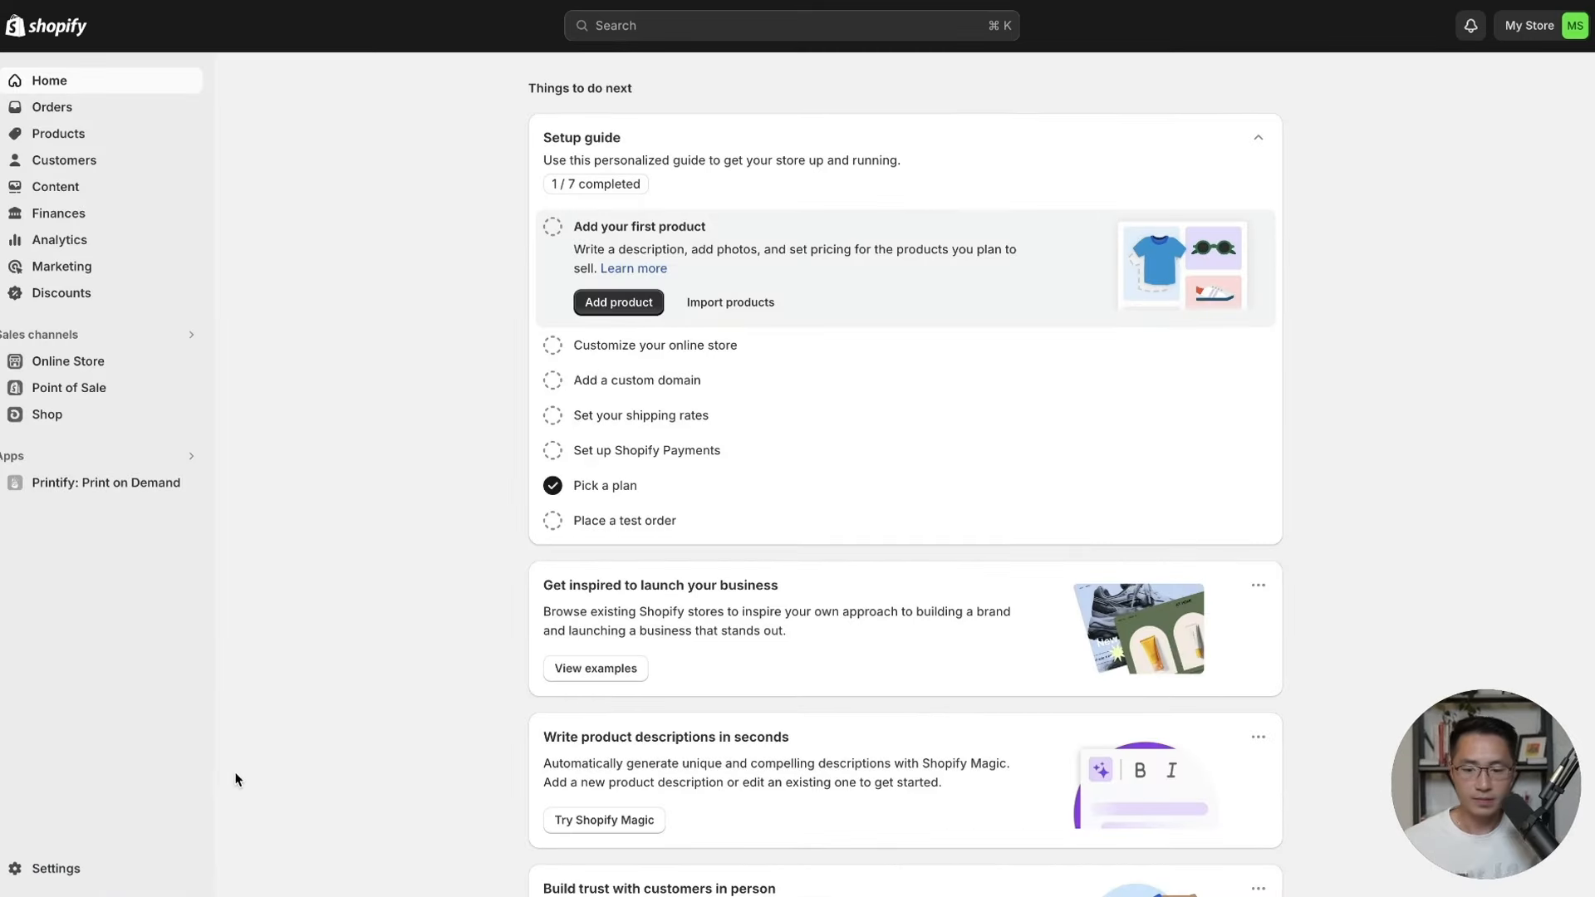
pyautogui.click(288, 729)
pyautogui.click(55, 868)
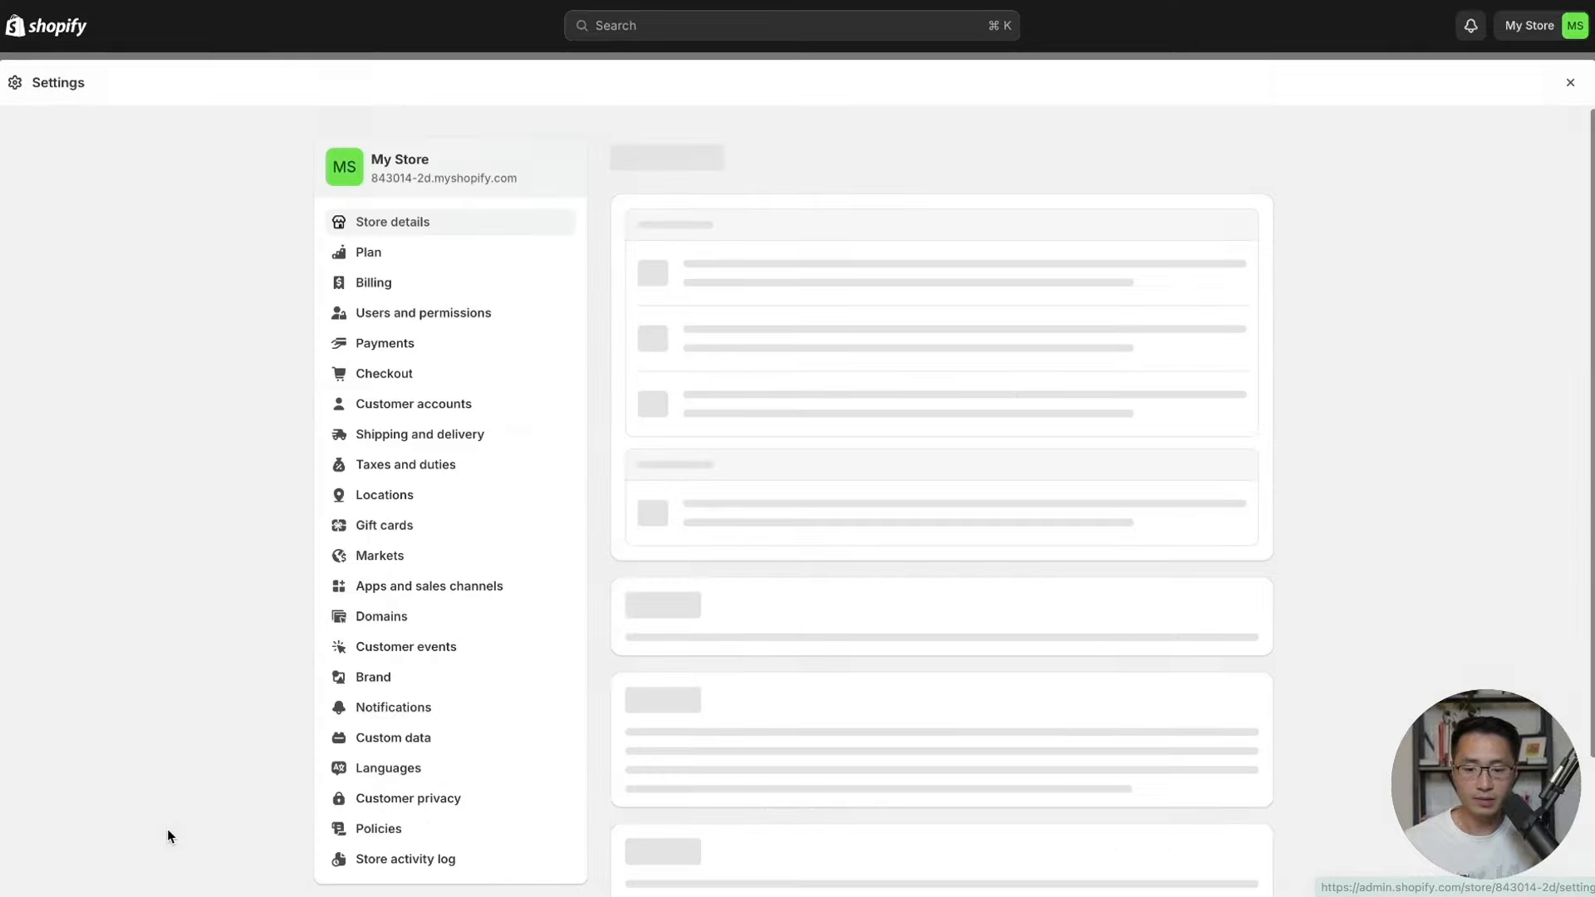
pyautogui.click(1574, 416)
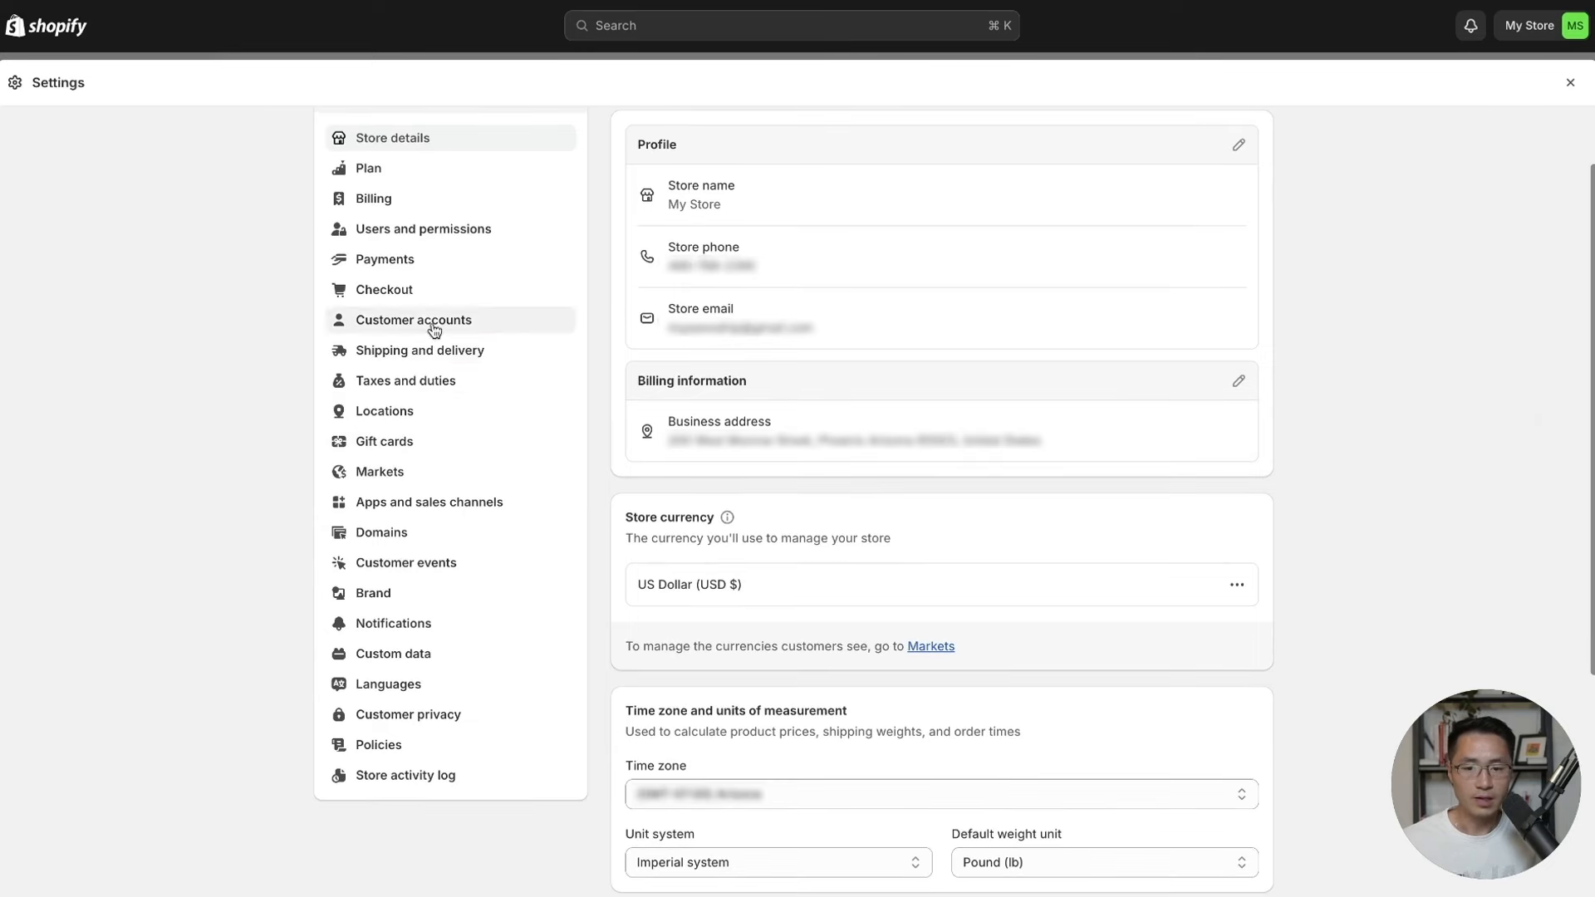
pyautogui.click(401, 264)
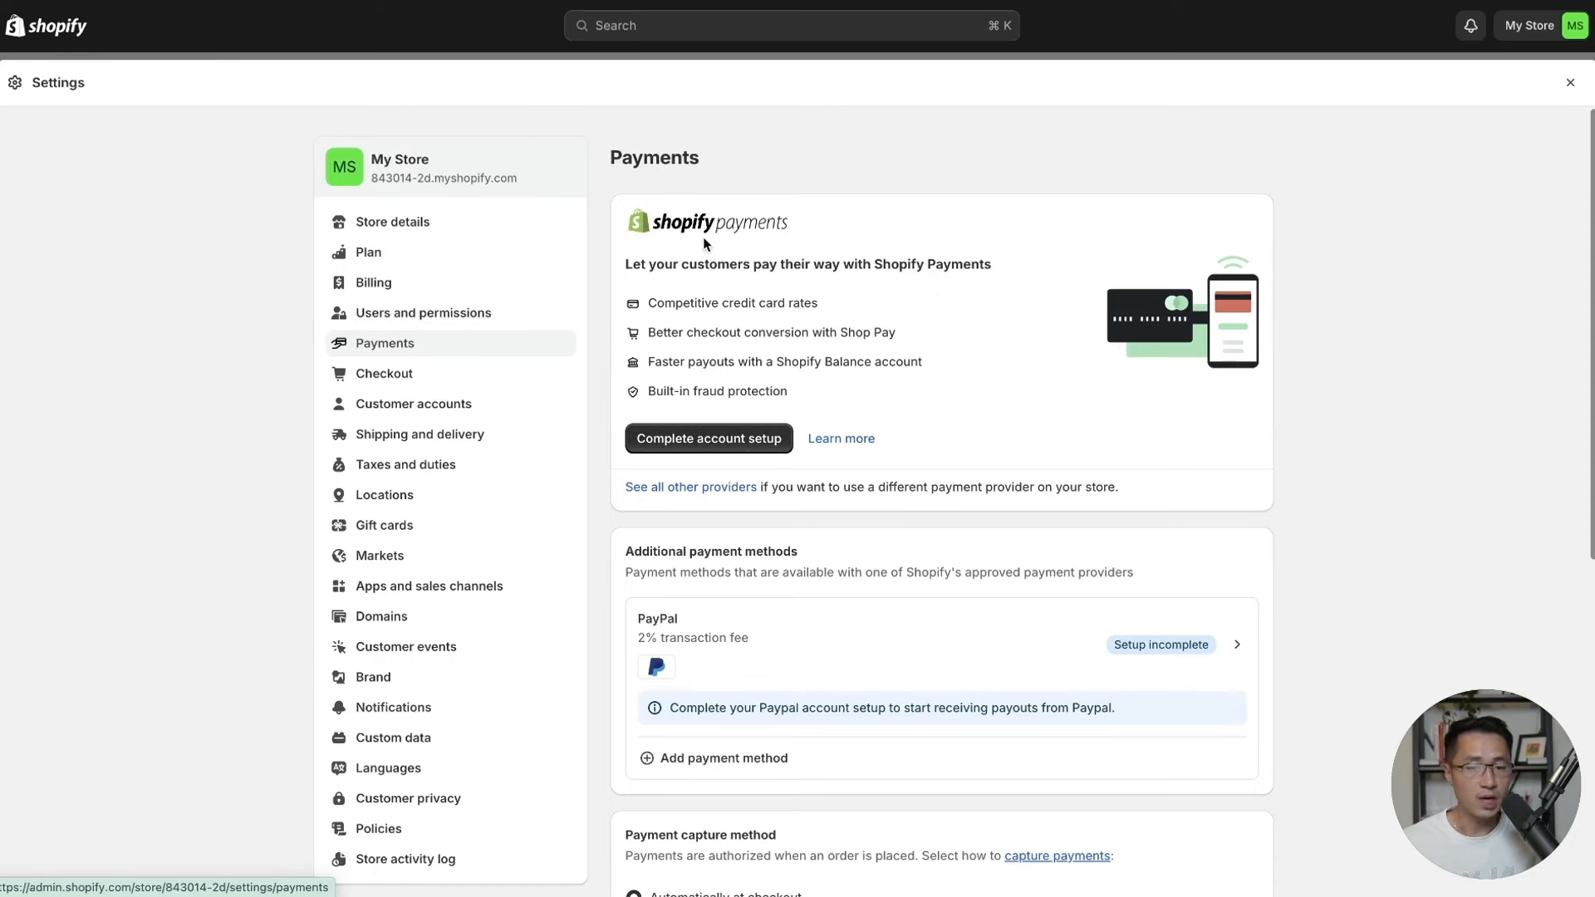
pyautogui.click(674, 441)
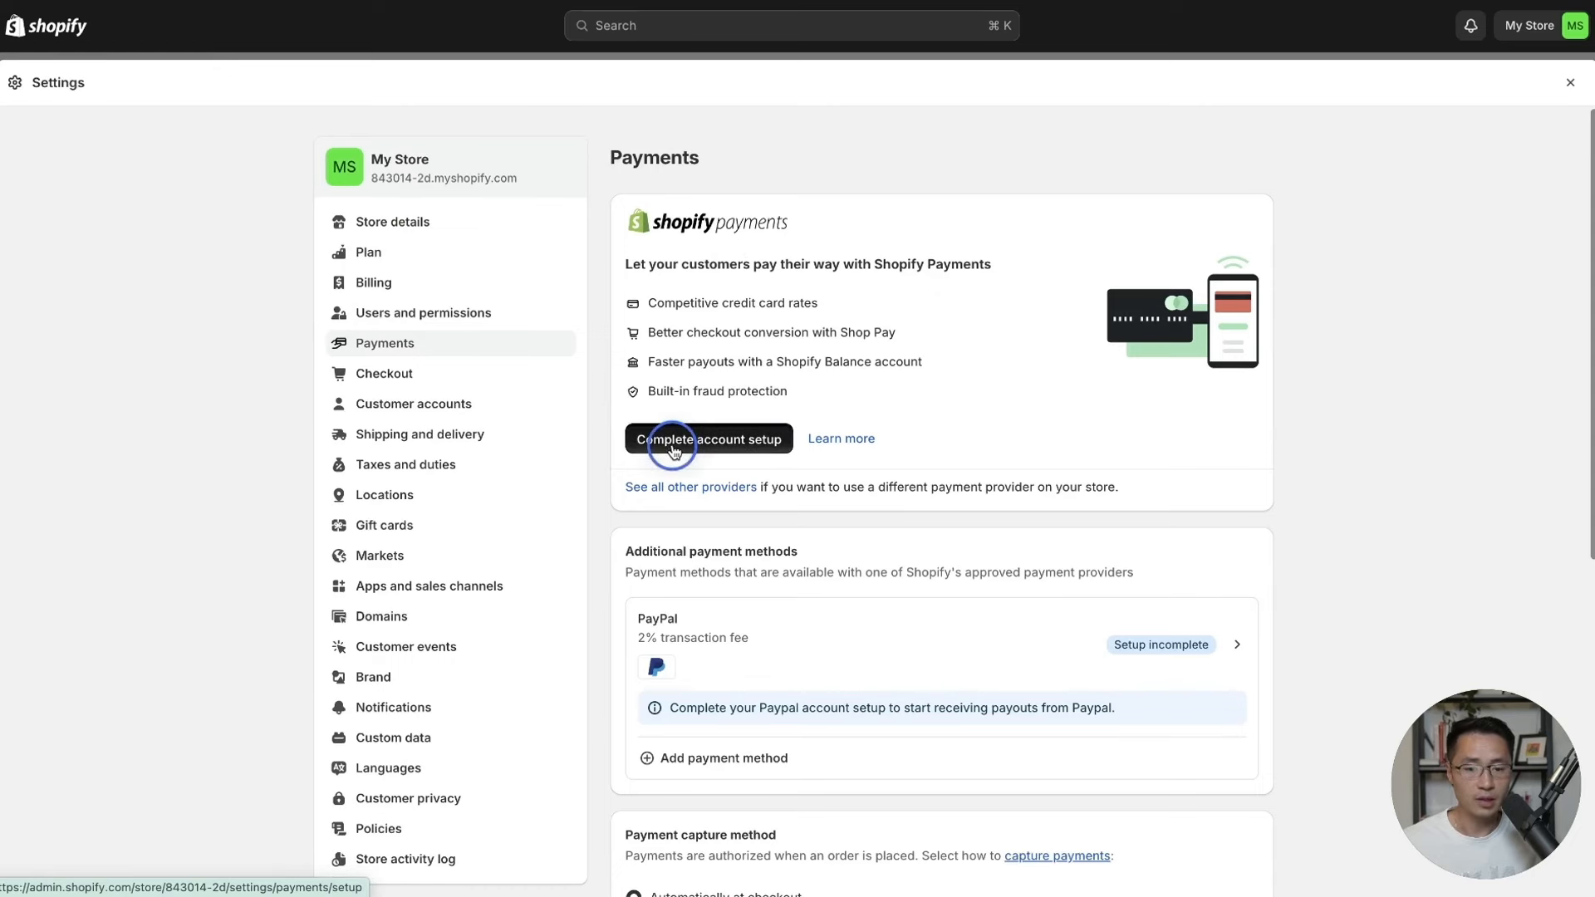
pyautogui.click(1174, 555)
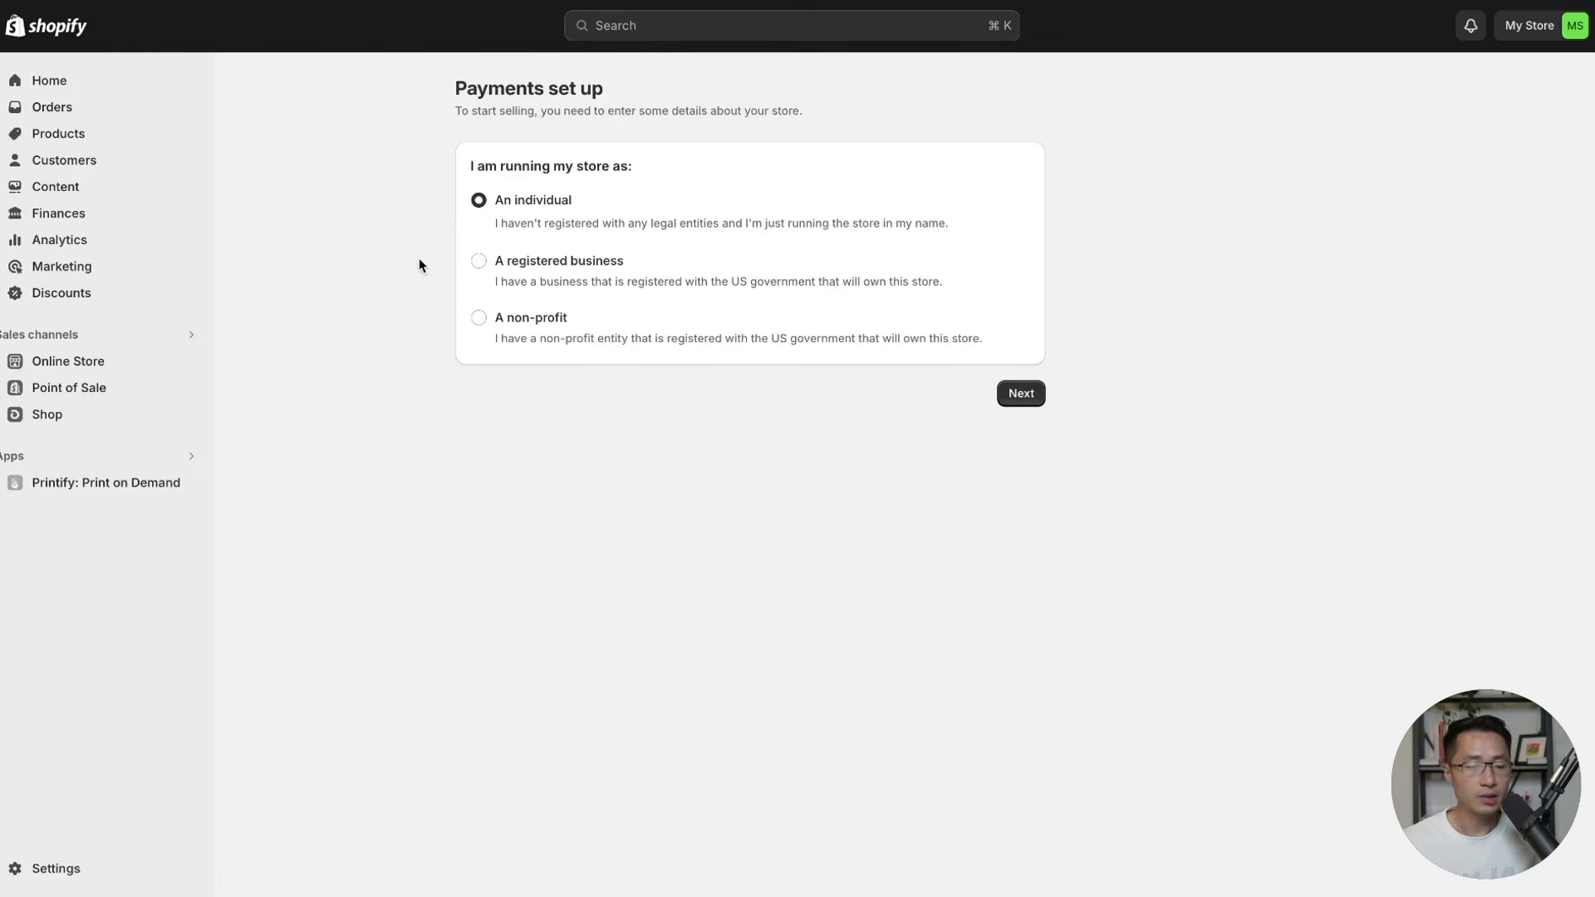
# Register the store as a Private single member LLC business and move to store details.
pyautogui.click(480, 261)
pyautogui.click(581, 312)
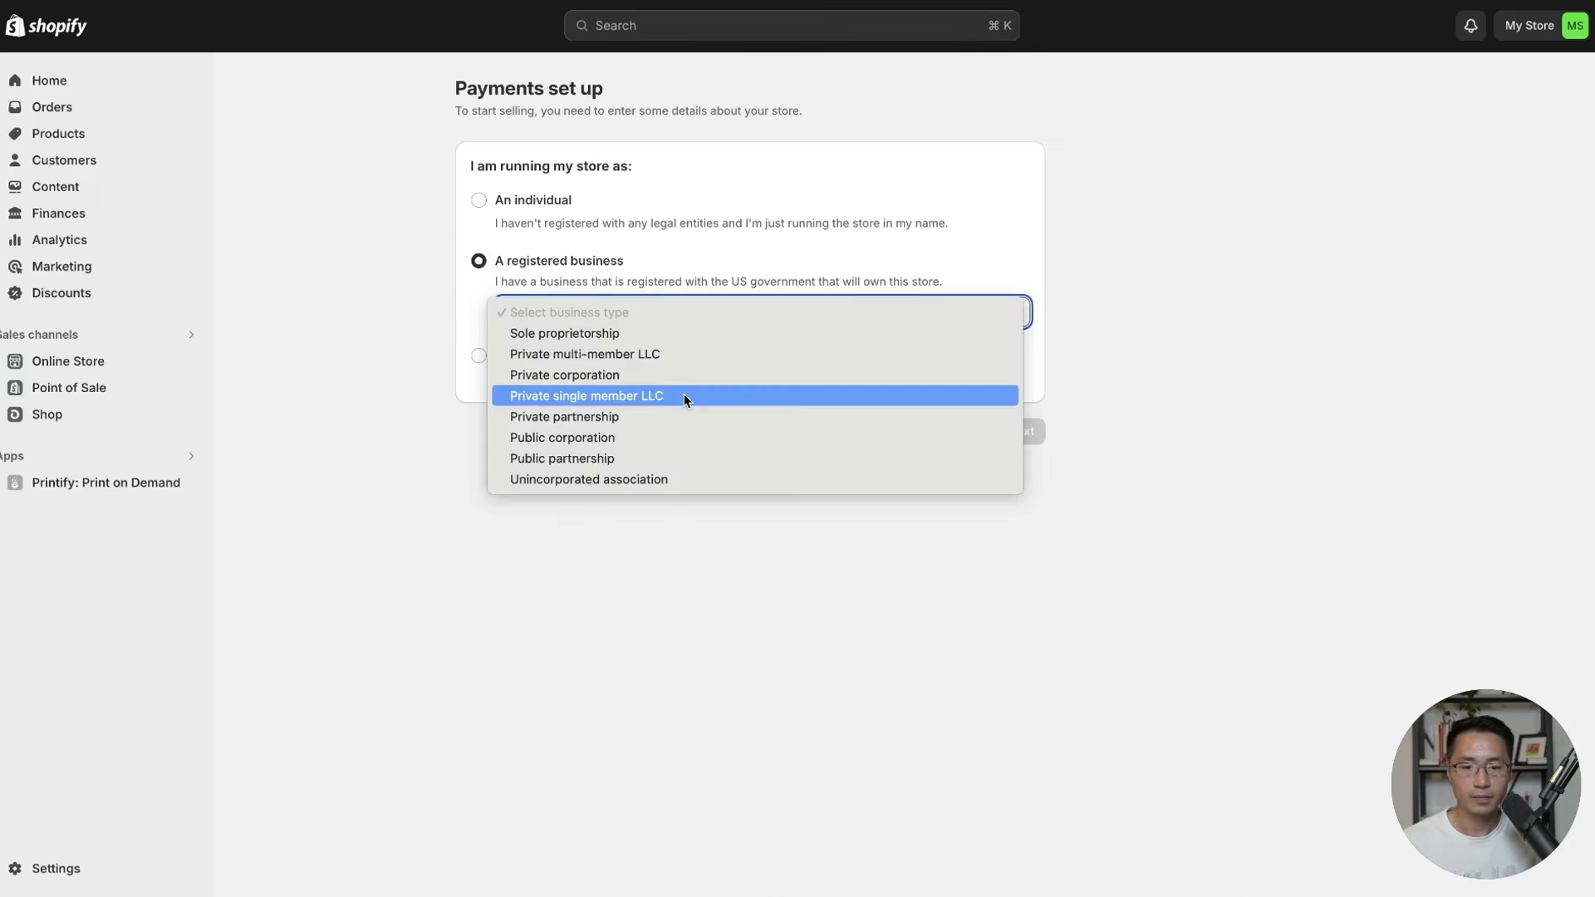
pyautogui.click(550, 397)
pyautogui.click(1026, 433)
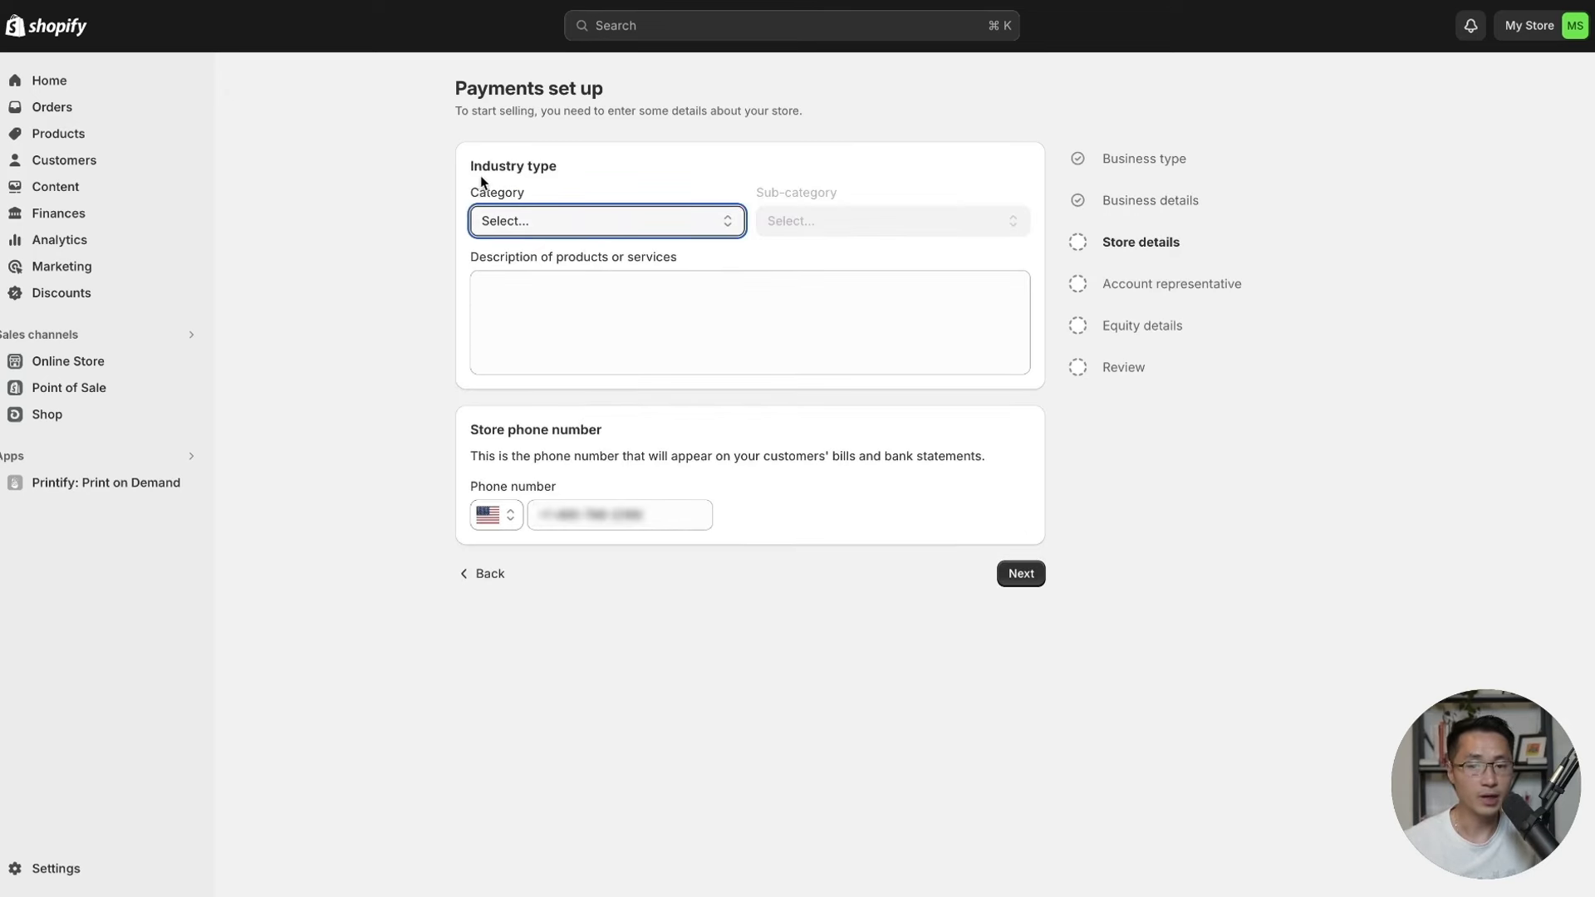
# Set the industry category to Retail with sub-category Clothing and accessories.
pyautogui.click(540, 225)
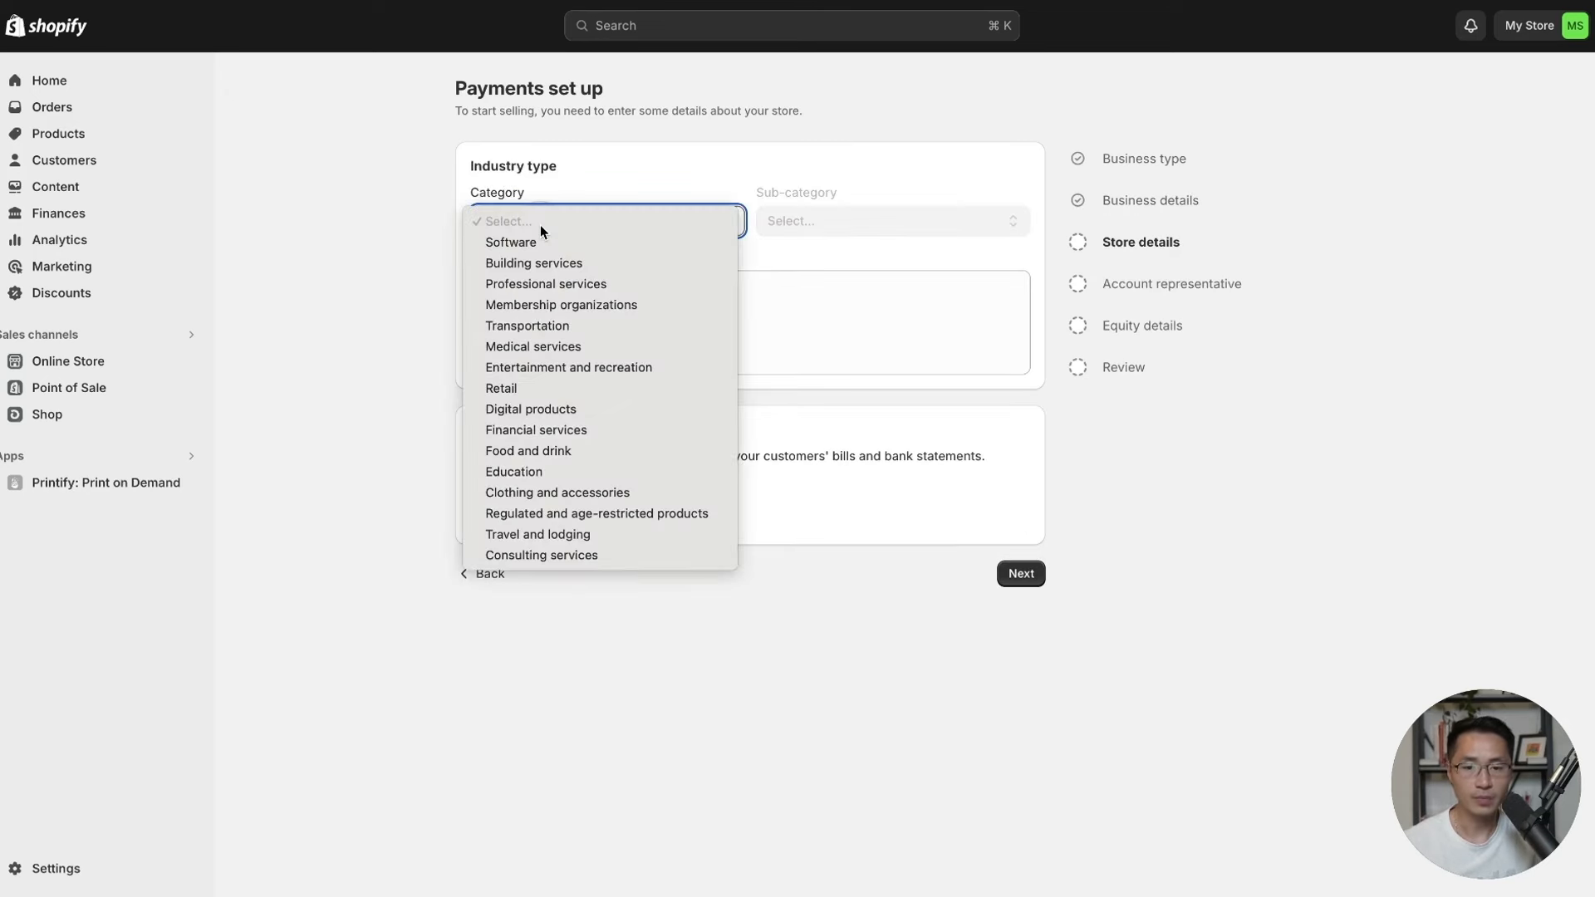
pyautogui.click(516, 387)
pyautogui.click(809, 221)
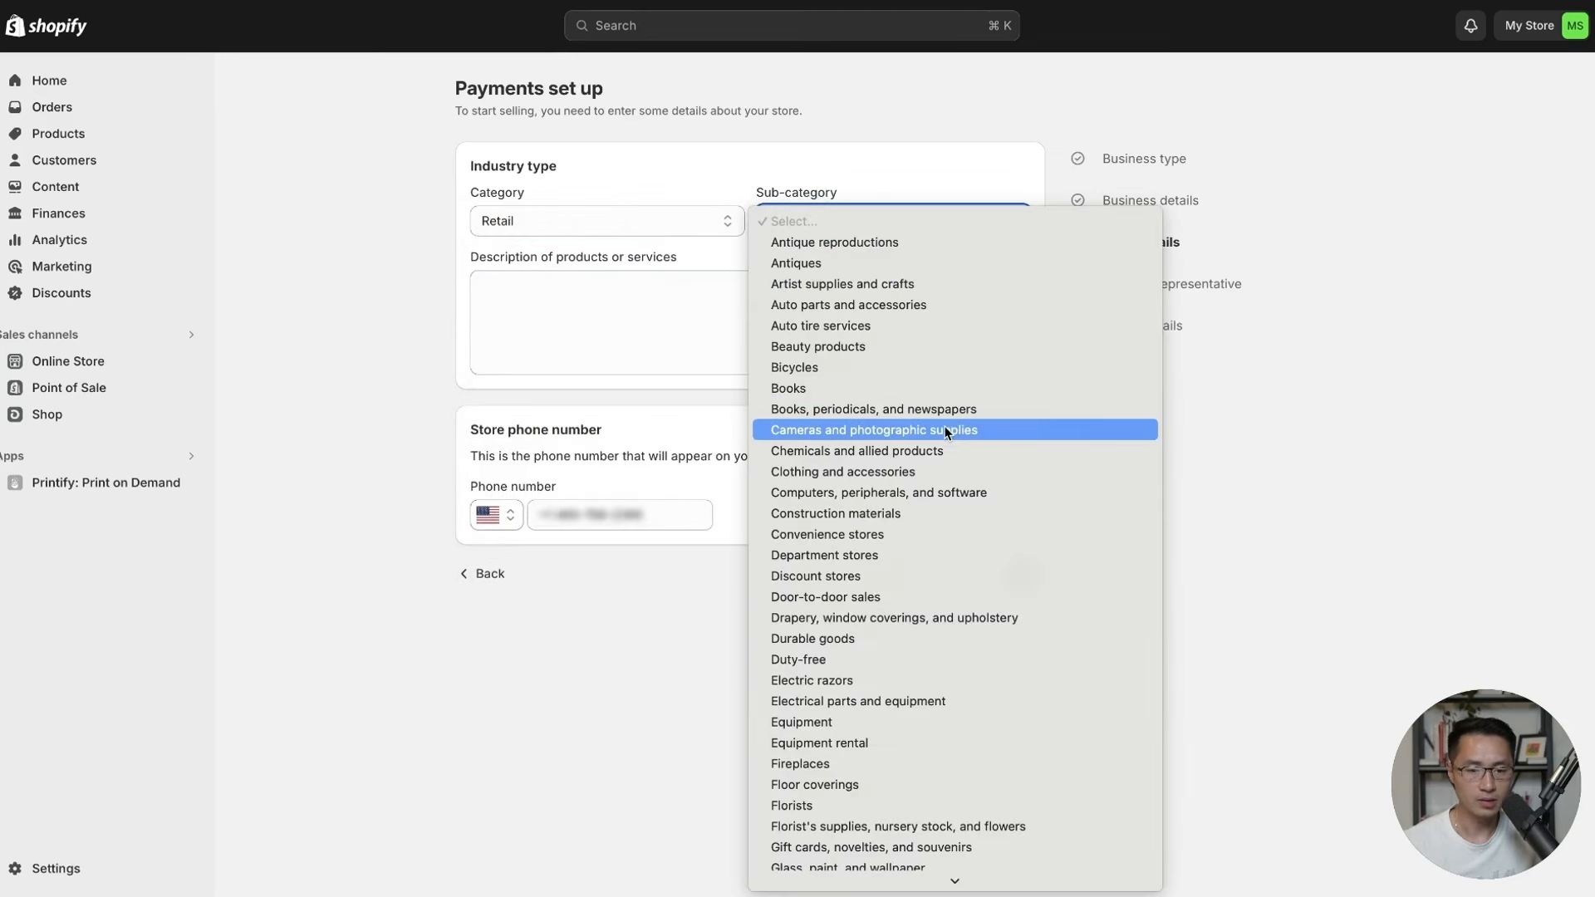
pyautogui.click(925, 474)
# Describe the products as 'Online retailer that sells clothing and accessories.' and continue to Review.
pyautogui.click(644, 302)
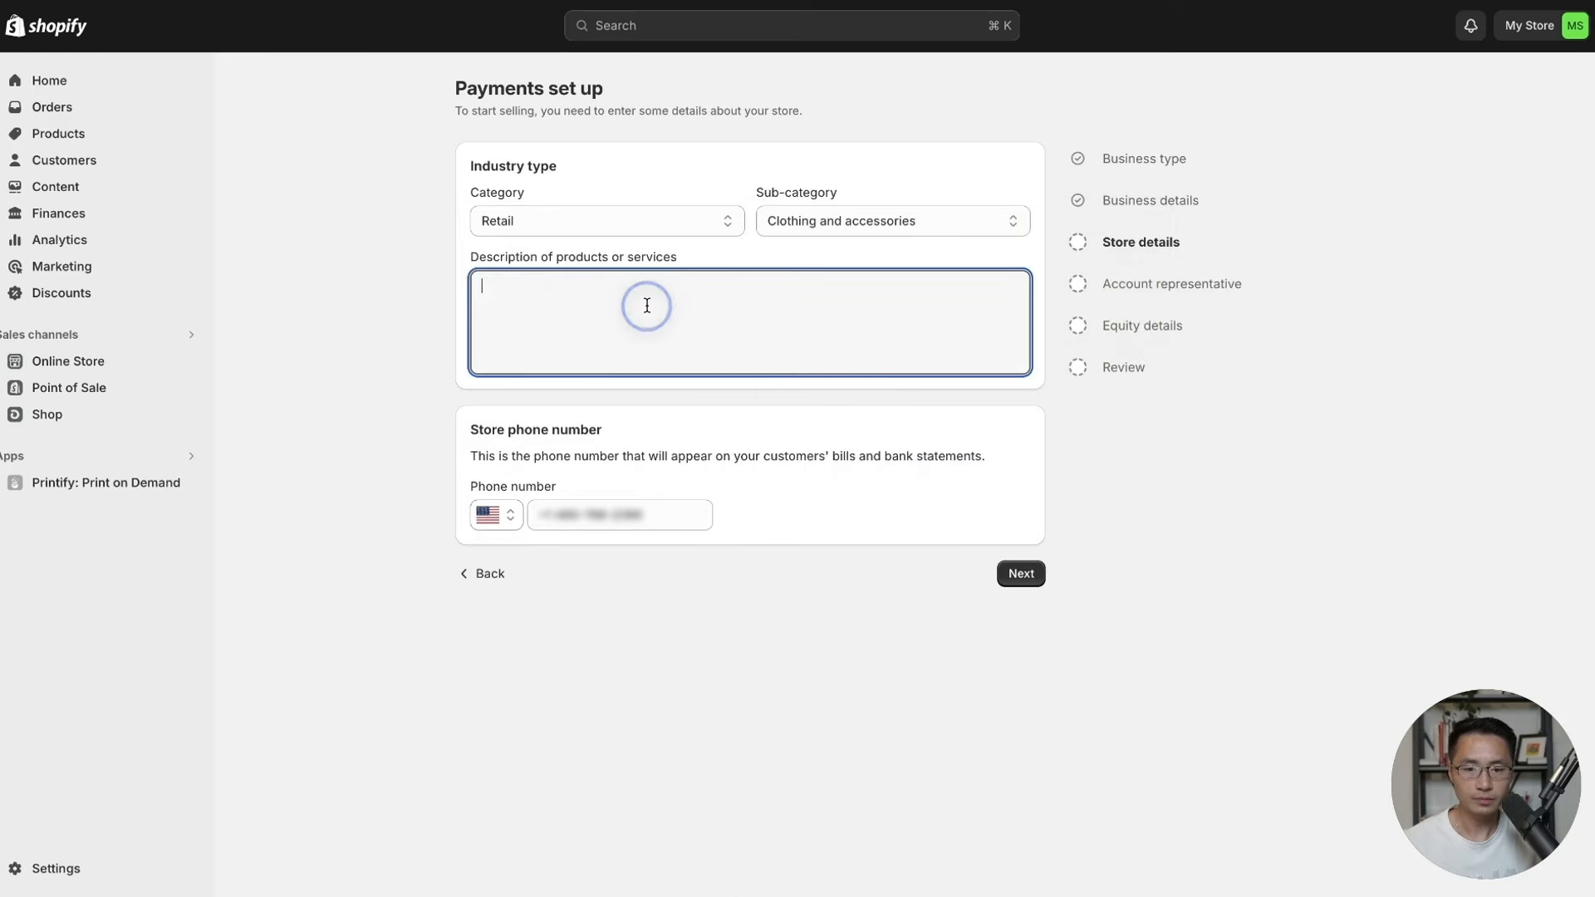
pyautogui.click(492, 295)
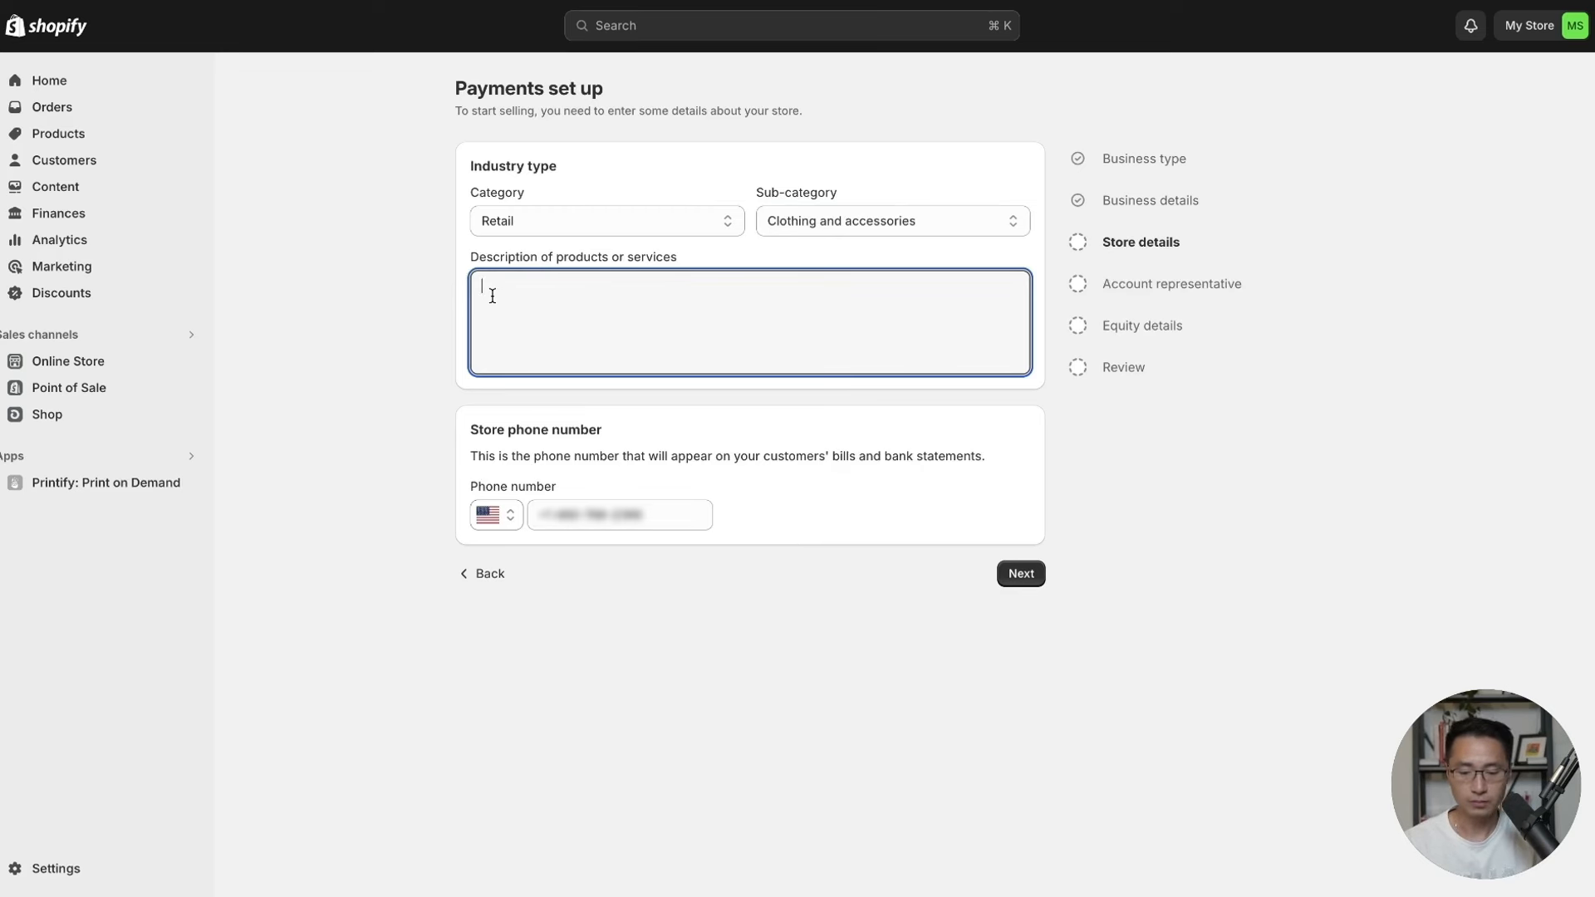
pyautogui.write('Online retailer that sells clothing and accessories')
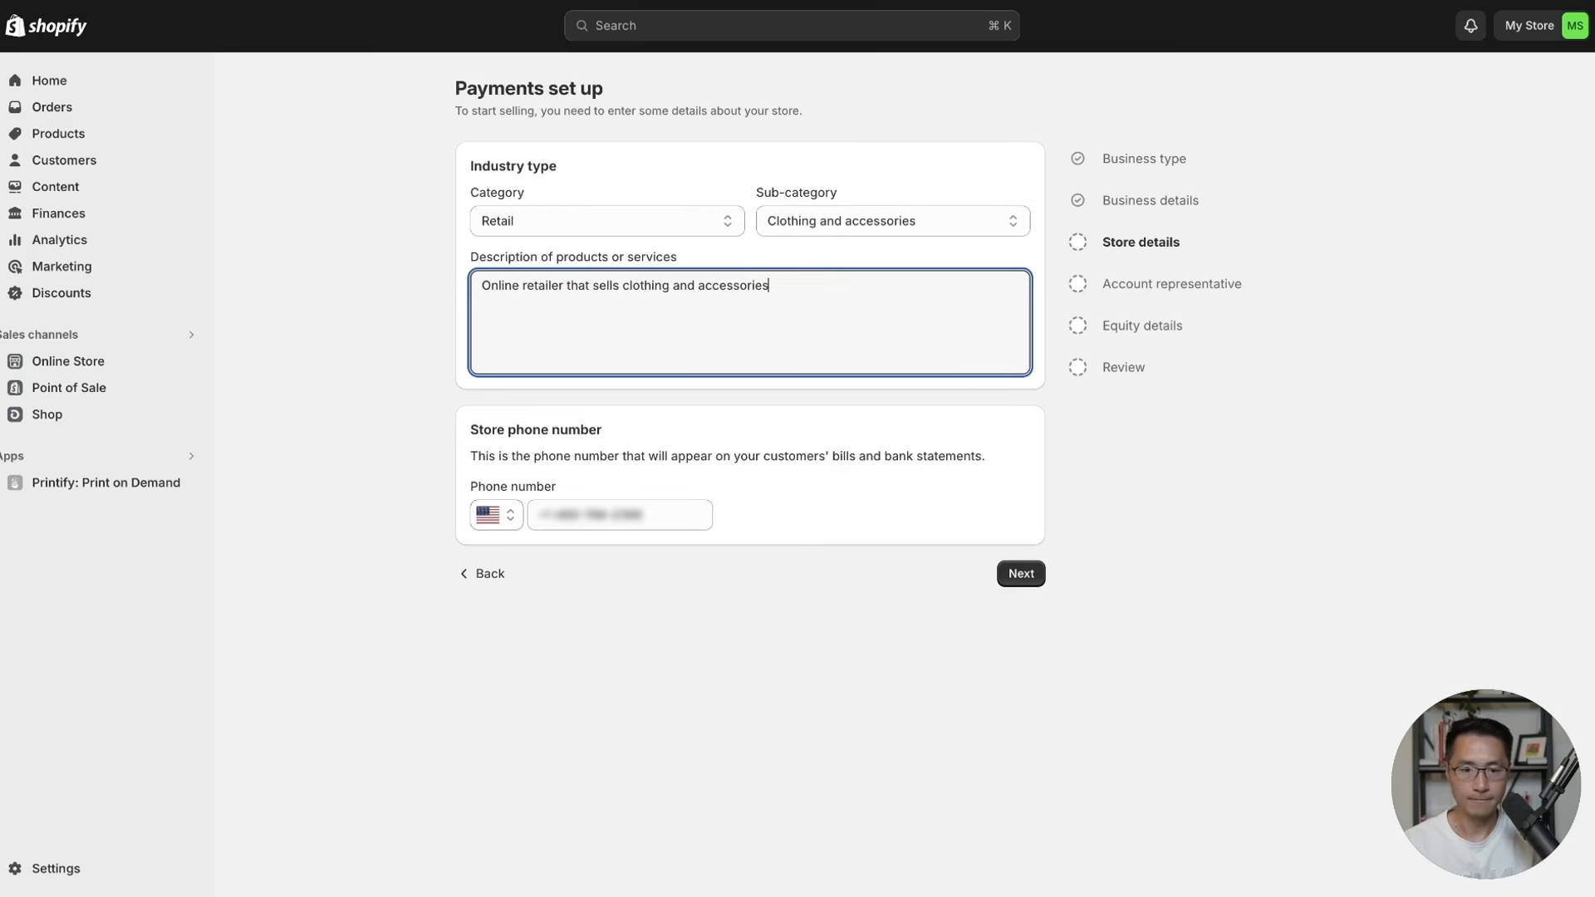
pyautogui.write('.')
pyautogui.click(759, 423)
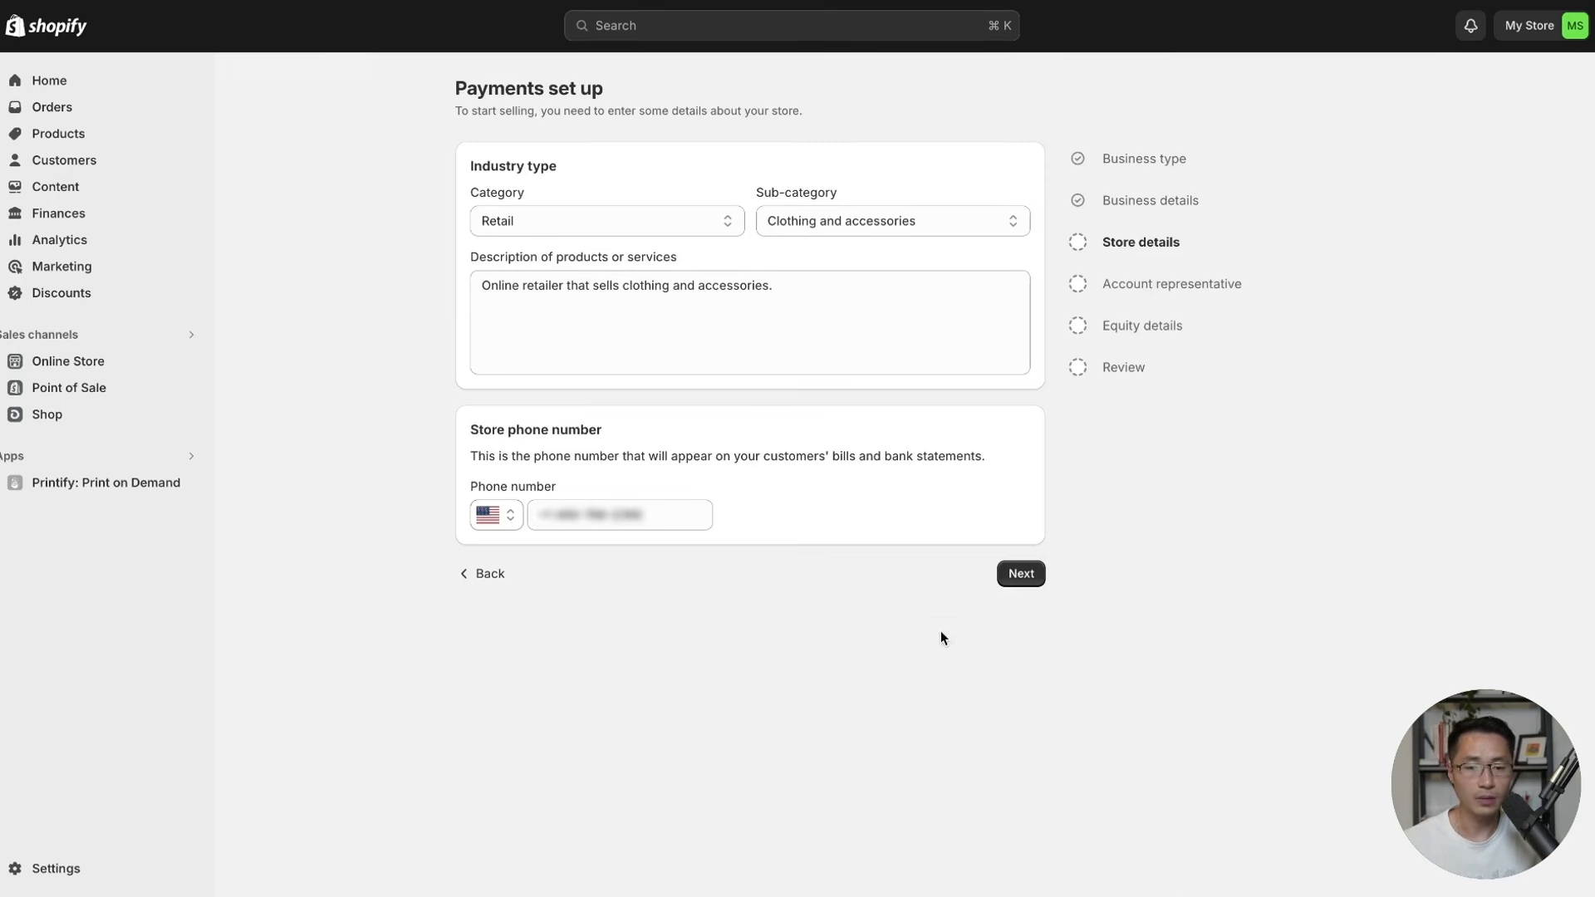
pyautogui.click(1021, 574)
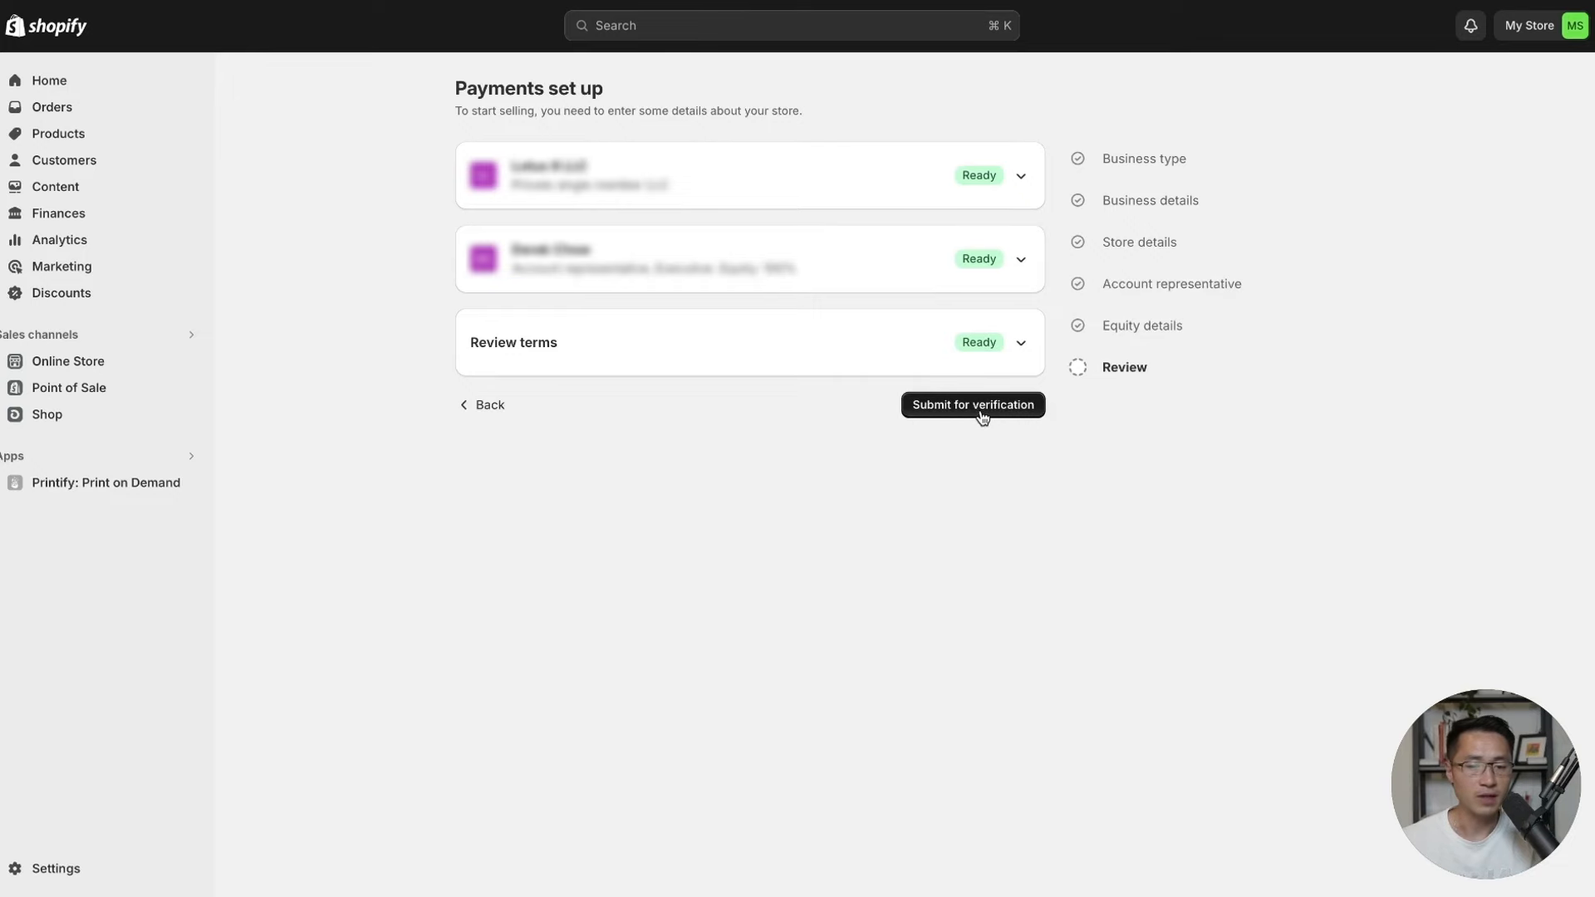
# Submit the Shopify Payments setup for verification.
pyautogui.click(977, 405)
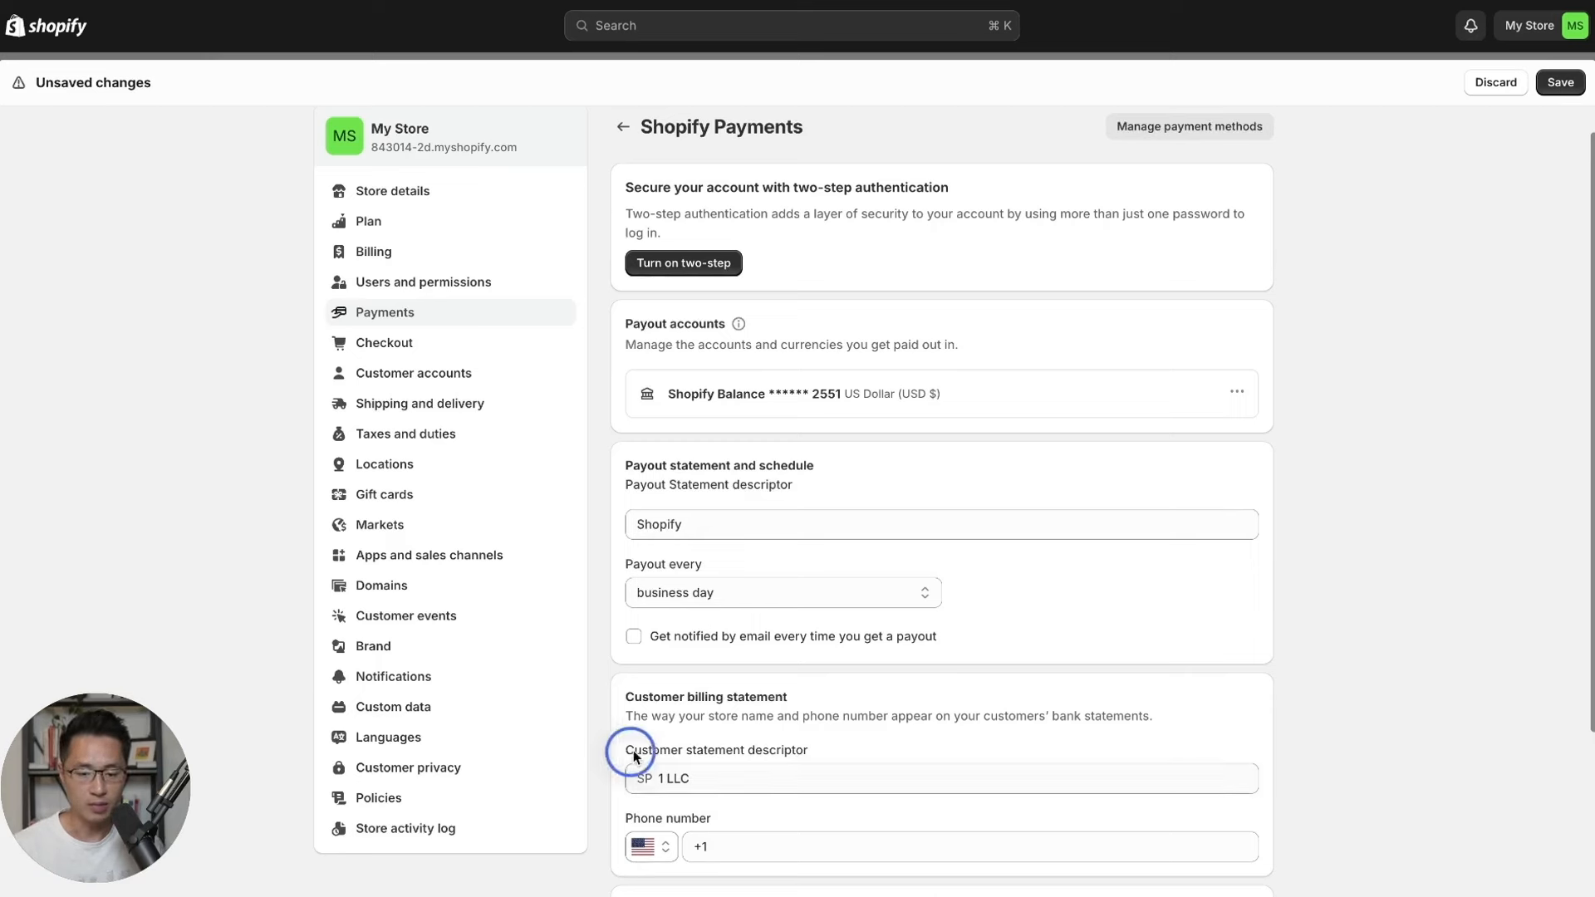
pyautogui.moveTo(633, 750); pyautogui.dragTo(825, 757)
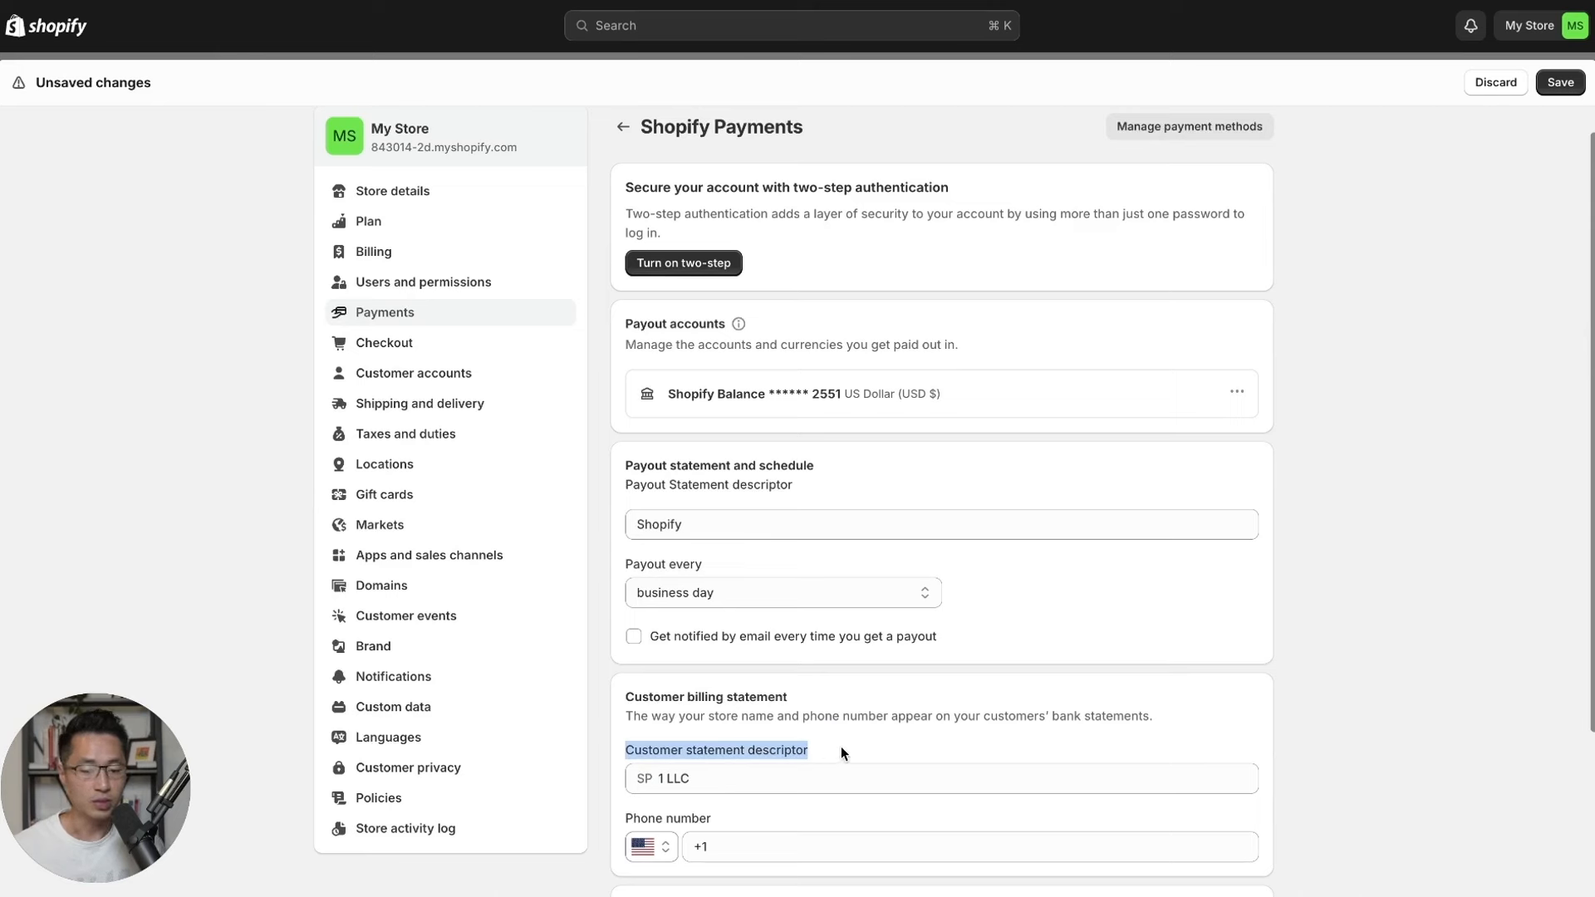
pyautogui.click(841, 747)
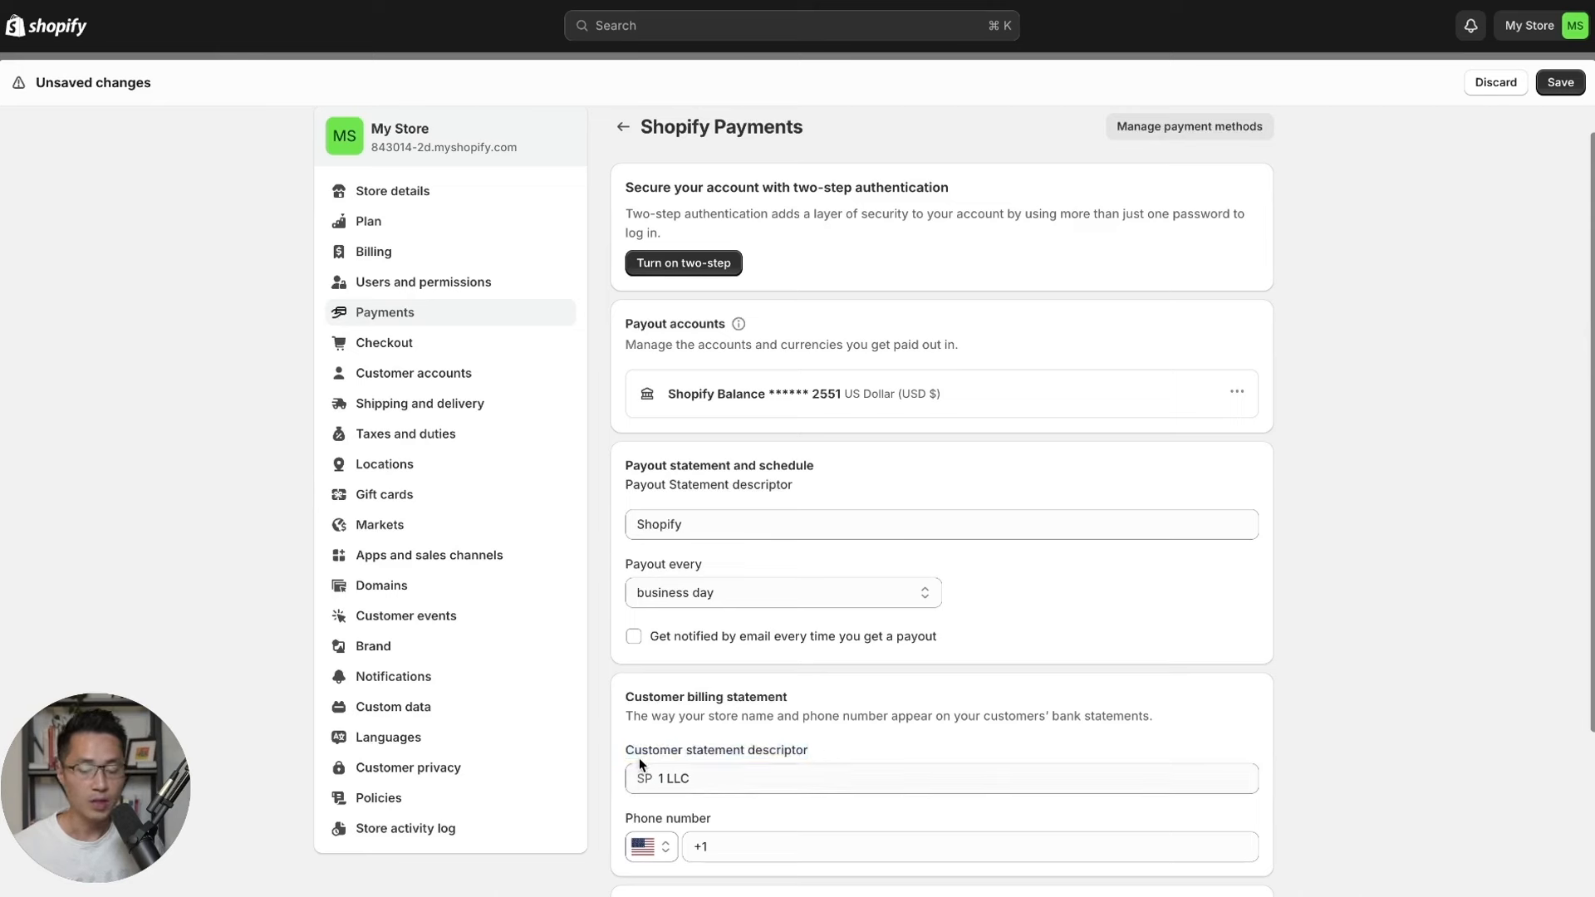
# Change the customer statement descriptor to YOGA AURA, then head to Domains.
pyautogui.click(708, 779)
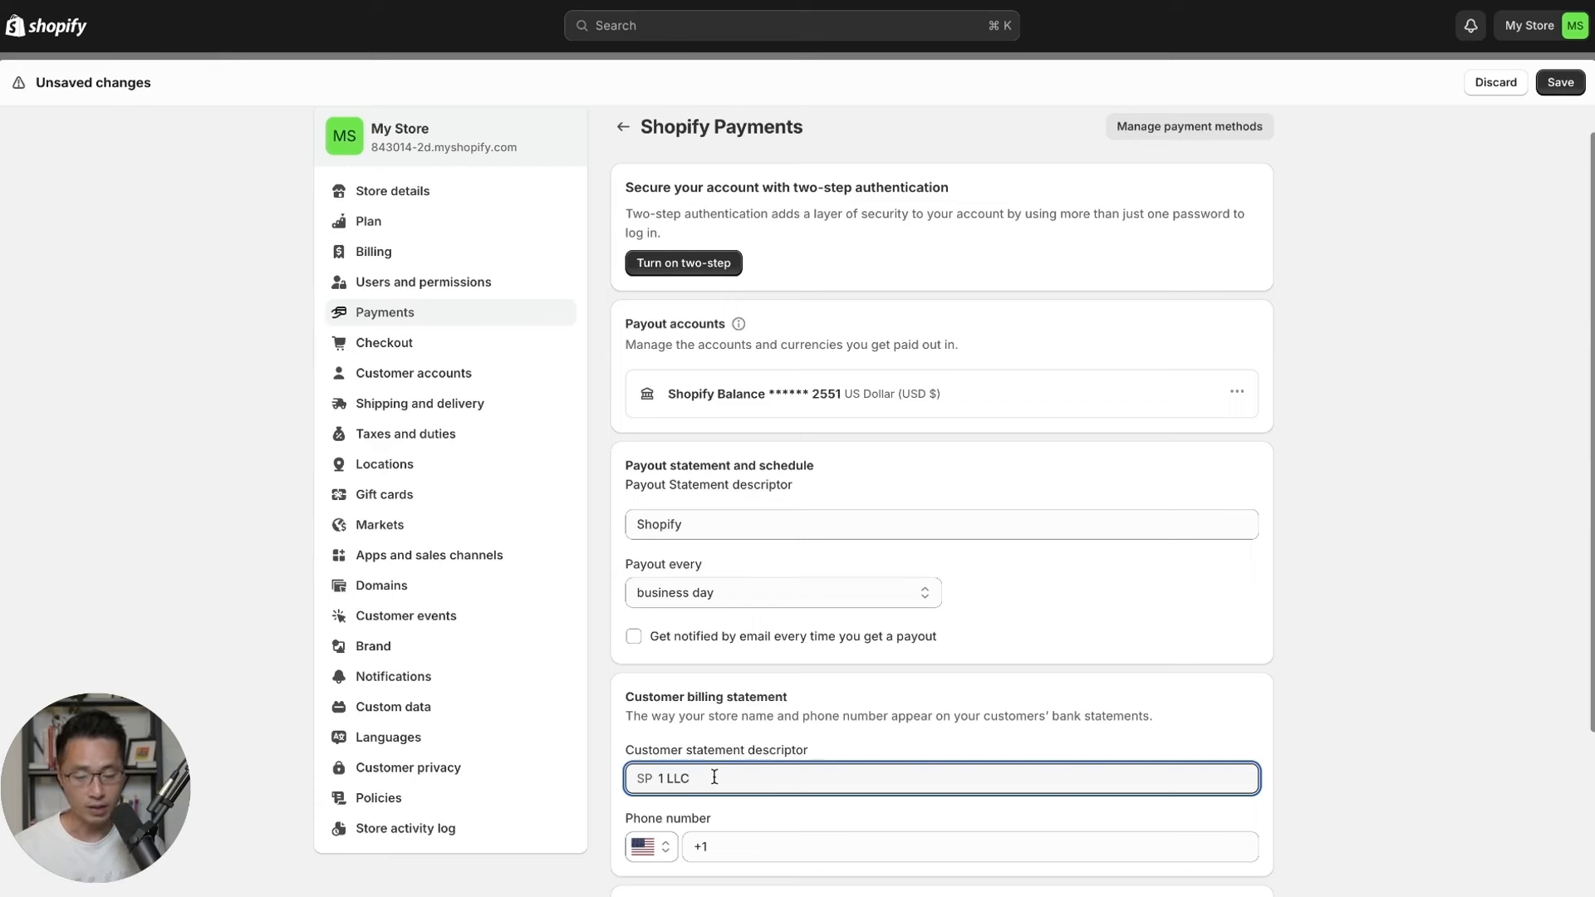
pyautogui.press('BackSpace')
pyautogui.press('BackSpace')
pyautogui.press('BackSpace')
pyautogui.press('BackSpace')
pyautogui.press('BackSpace')
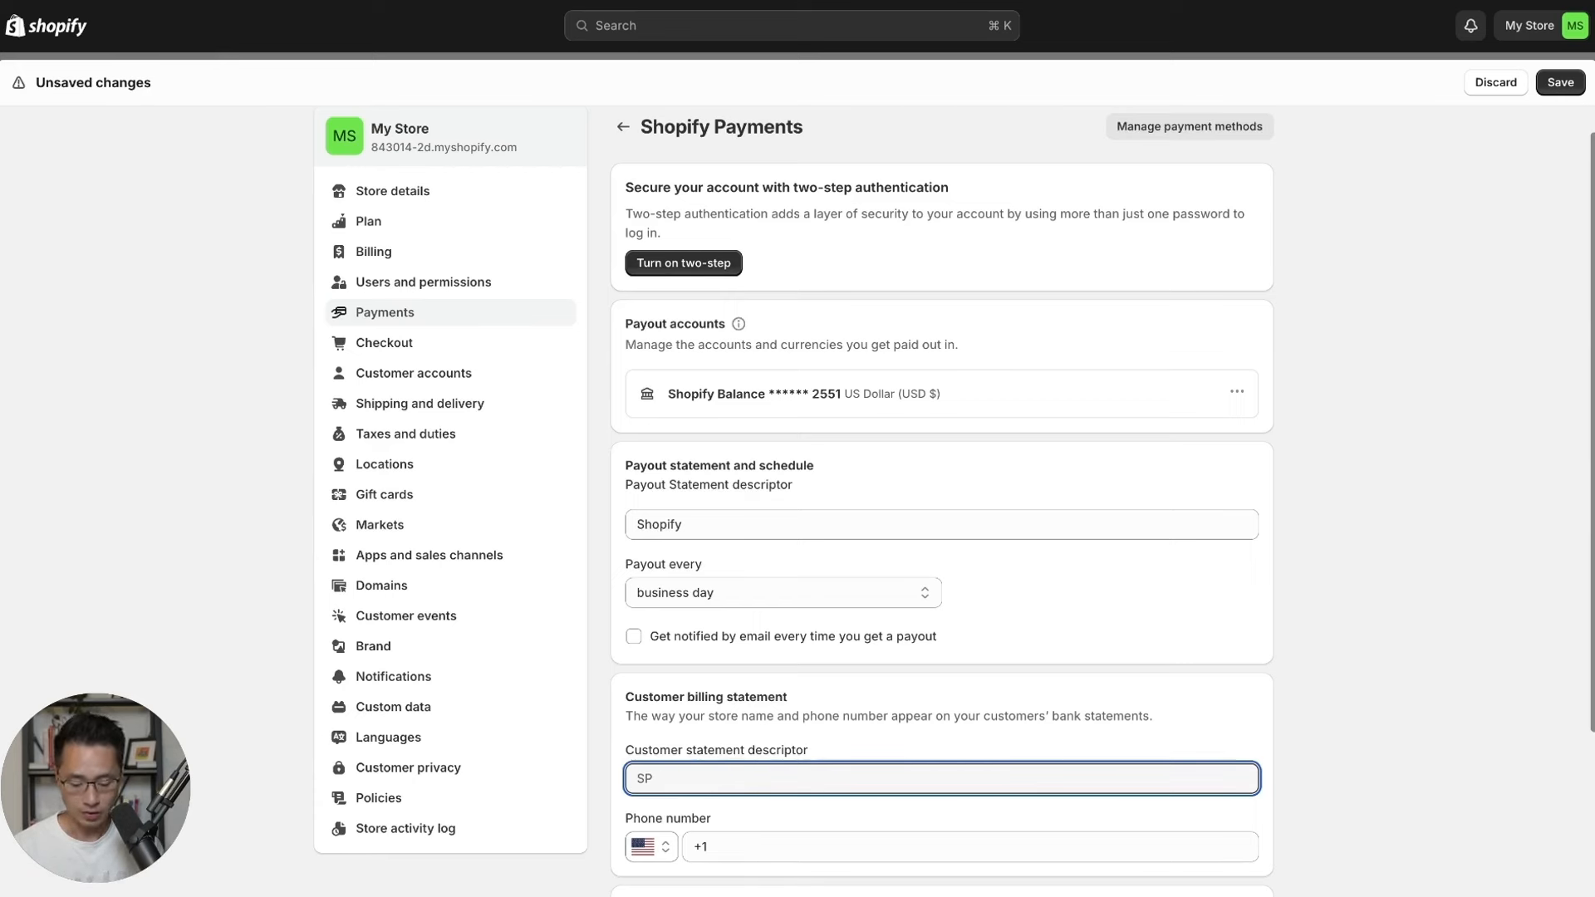
pyautogui.write('YOGA AURA')
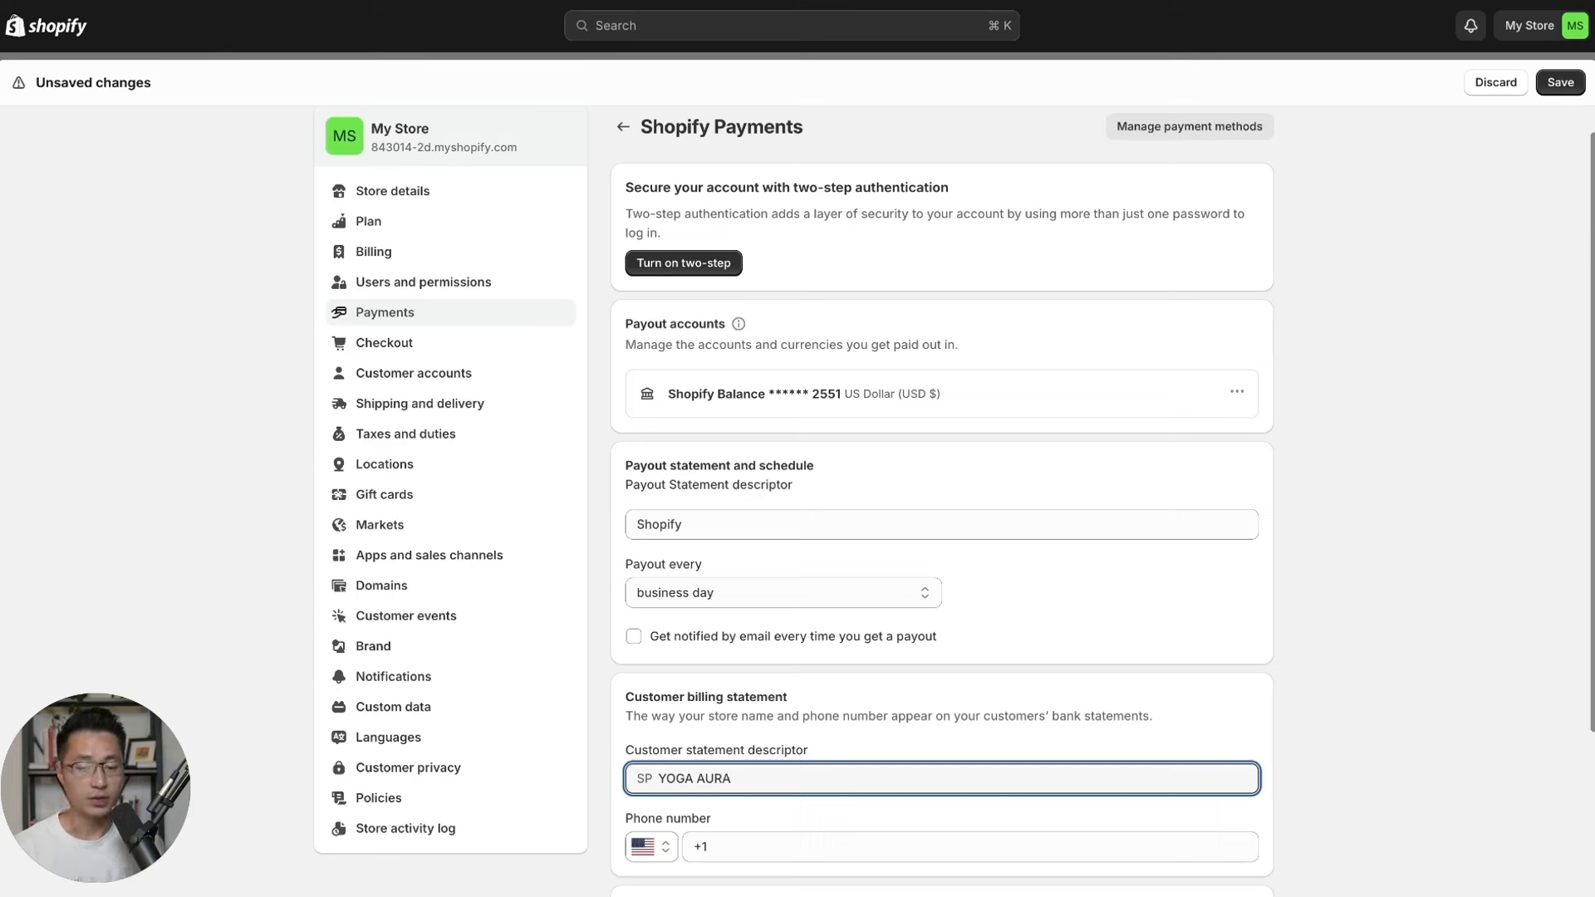
pyautogui.click(622, 809)
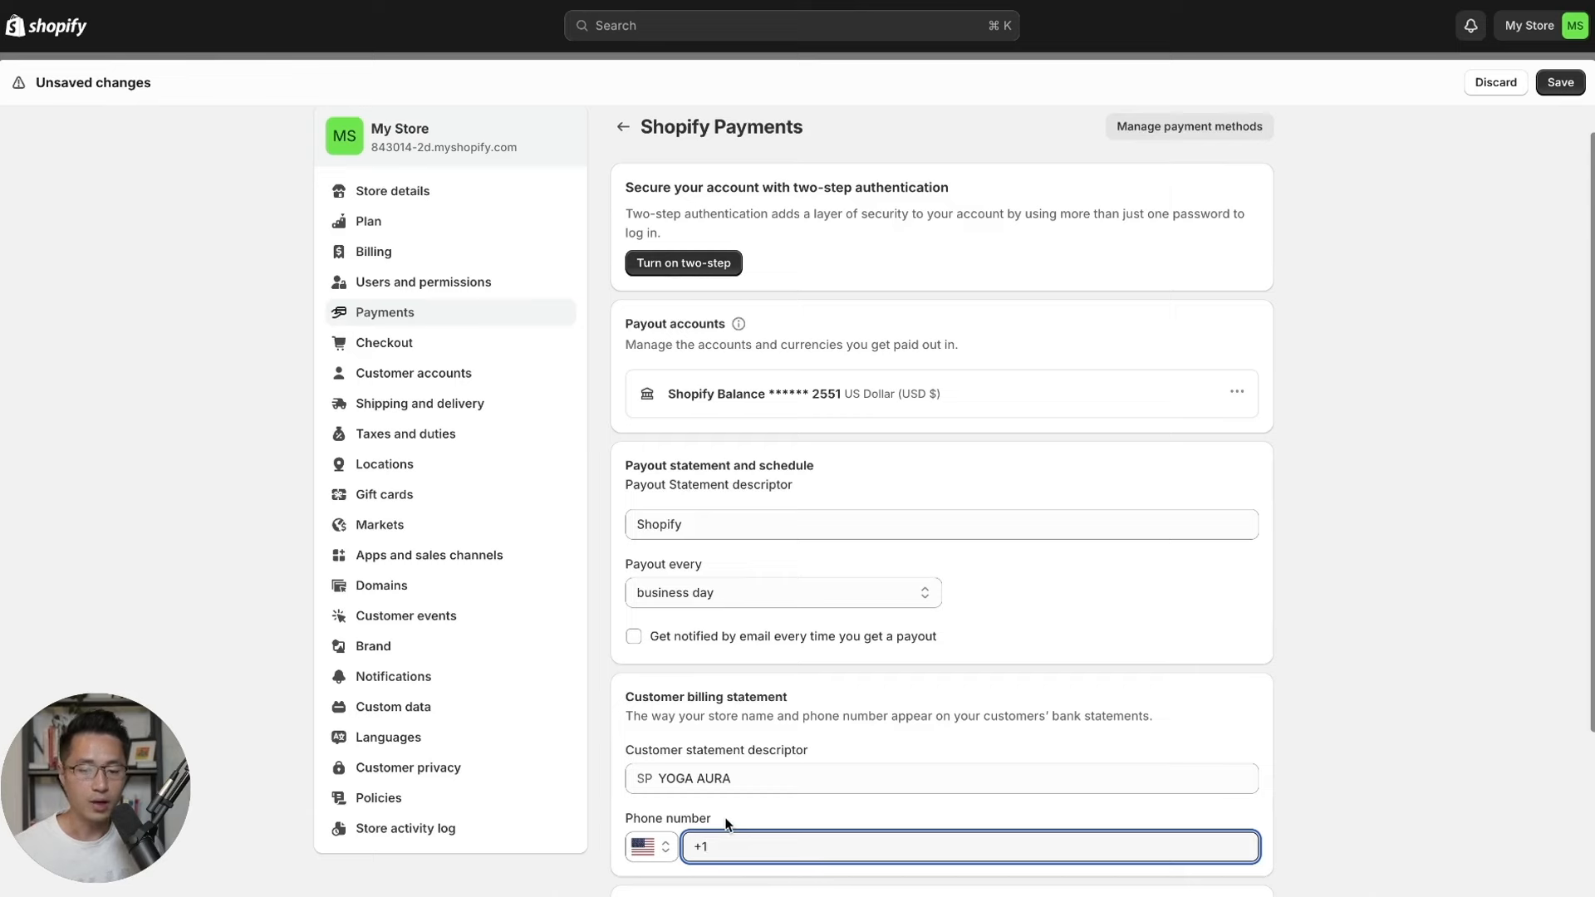
pyautogui.click(421, 588)
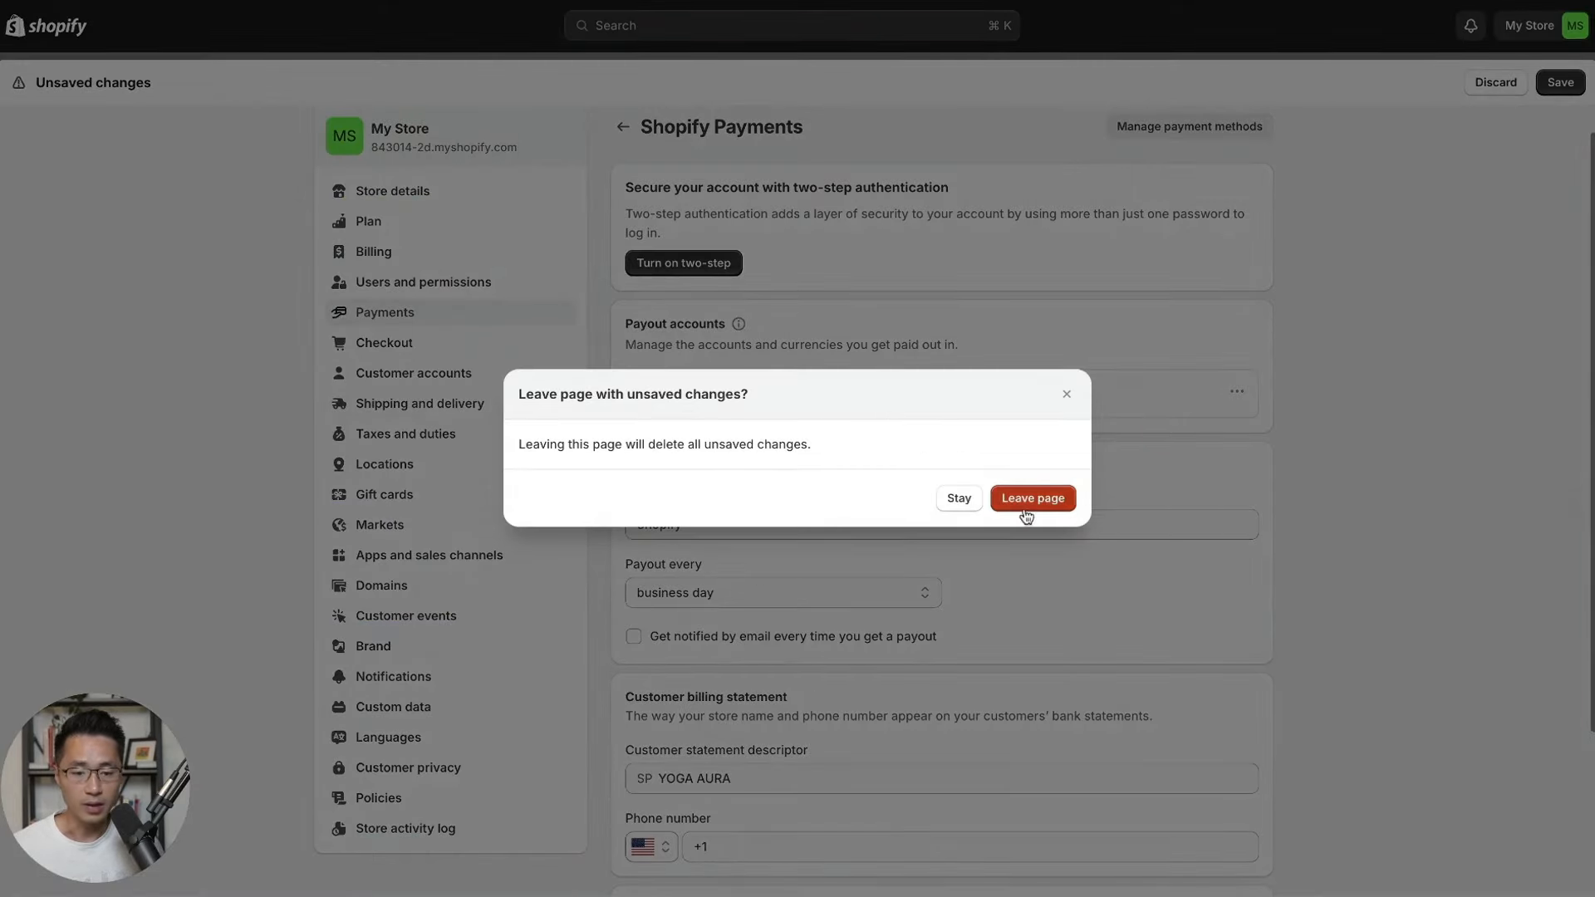
# Discard the YOGA AURA descriptor edit and leave for the Domains settings page.
pyautogui.click(1030, 499)
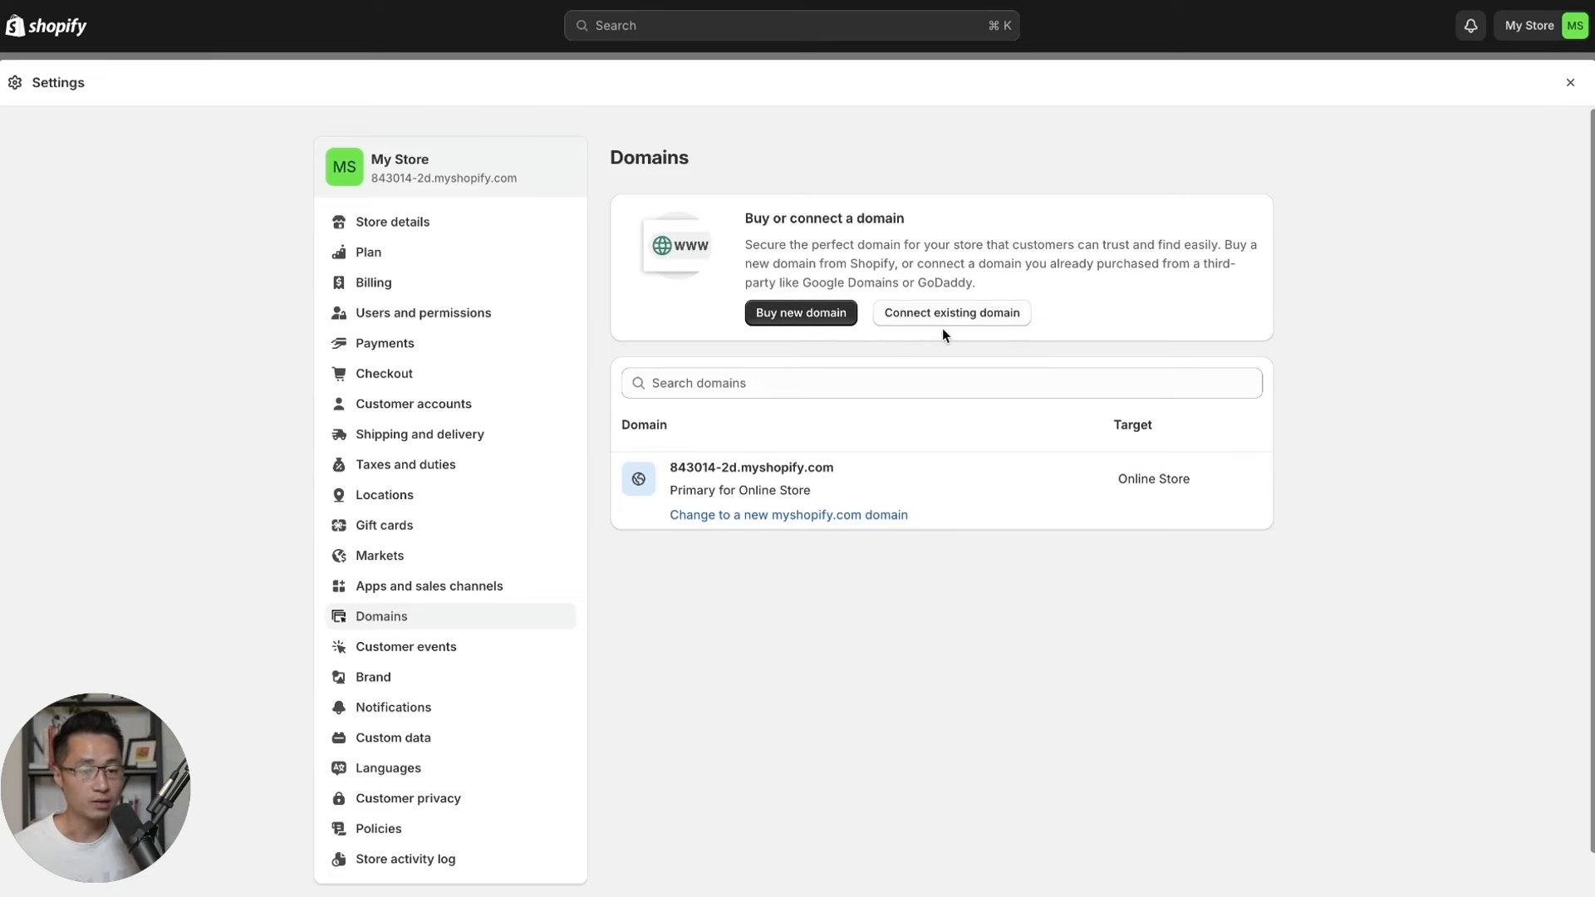
pyautogui.click(789, 316)
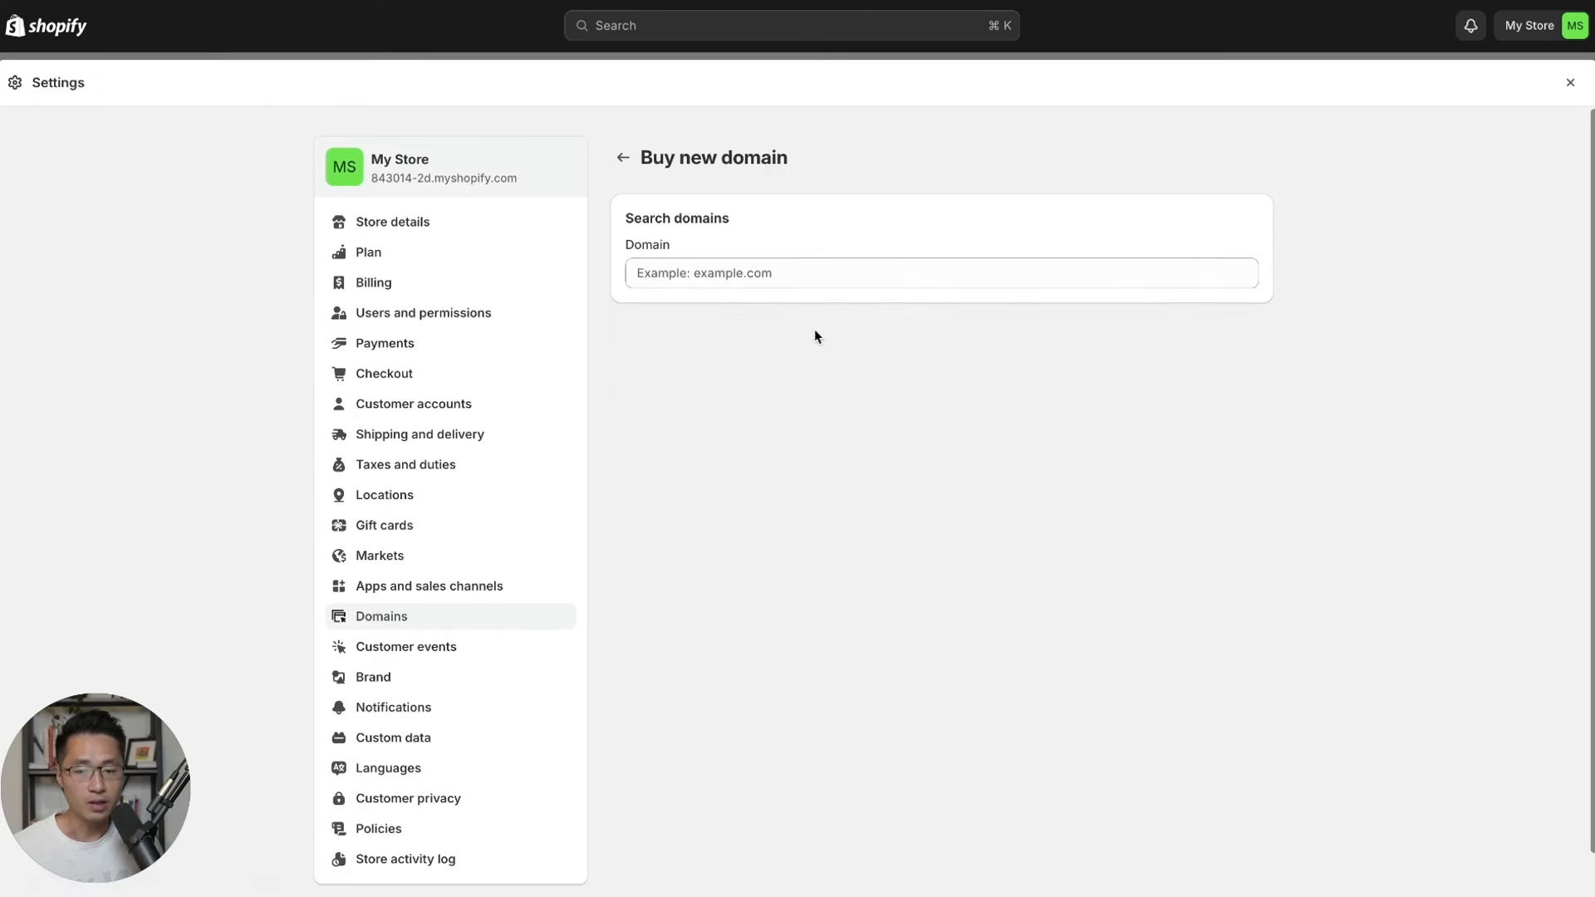
pyautogui.click(772, 271)
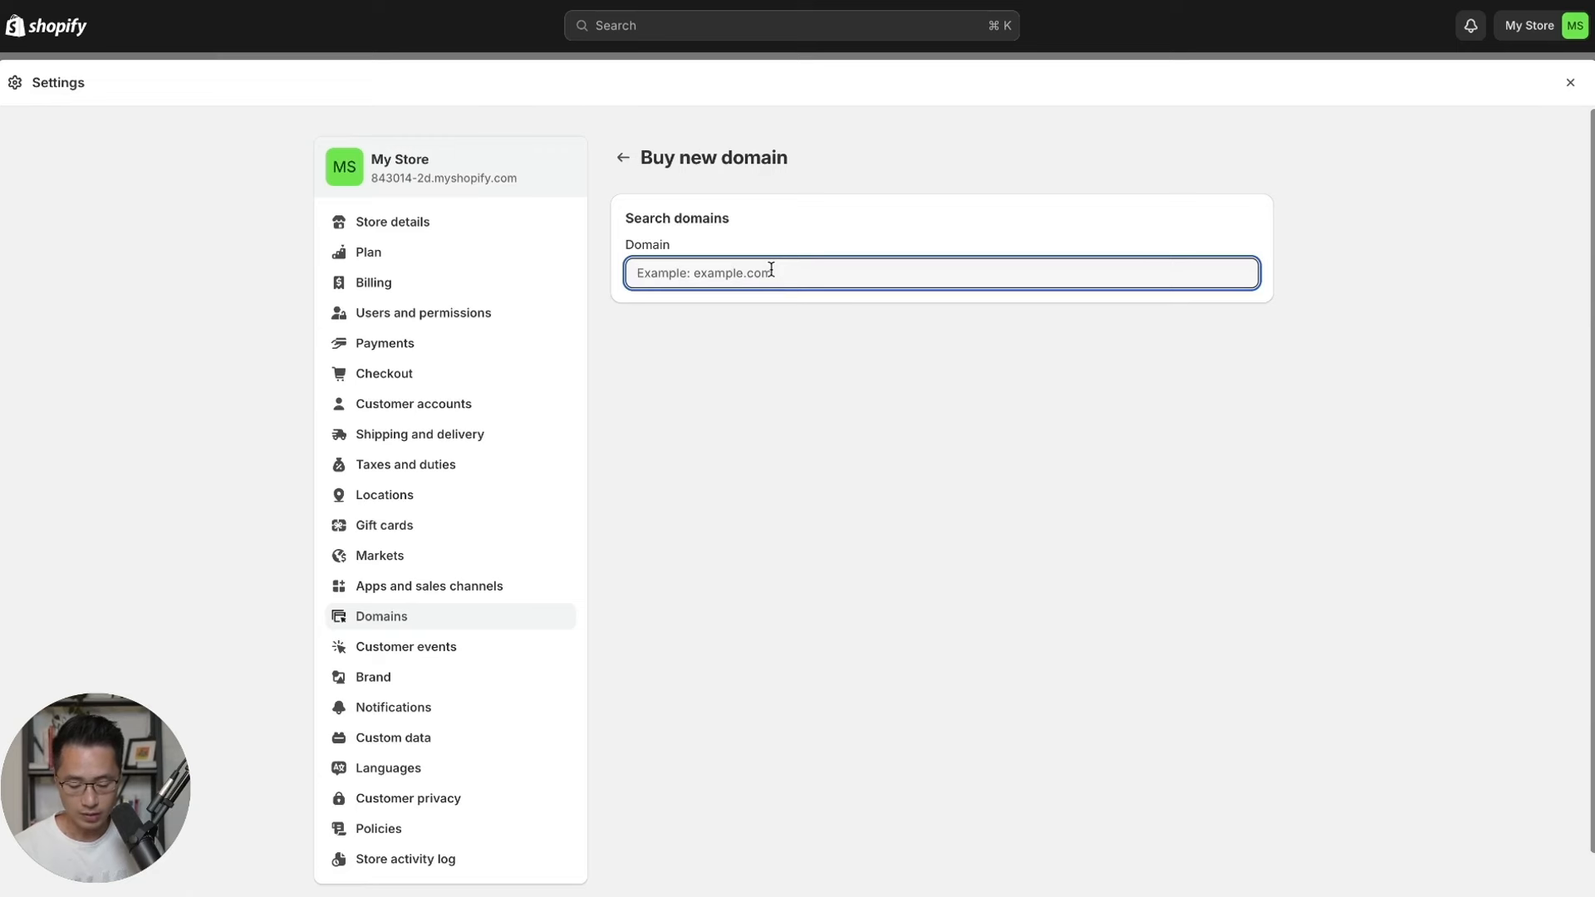
pyautogui.write('yogaaura')
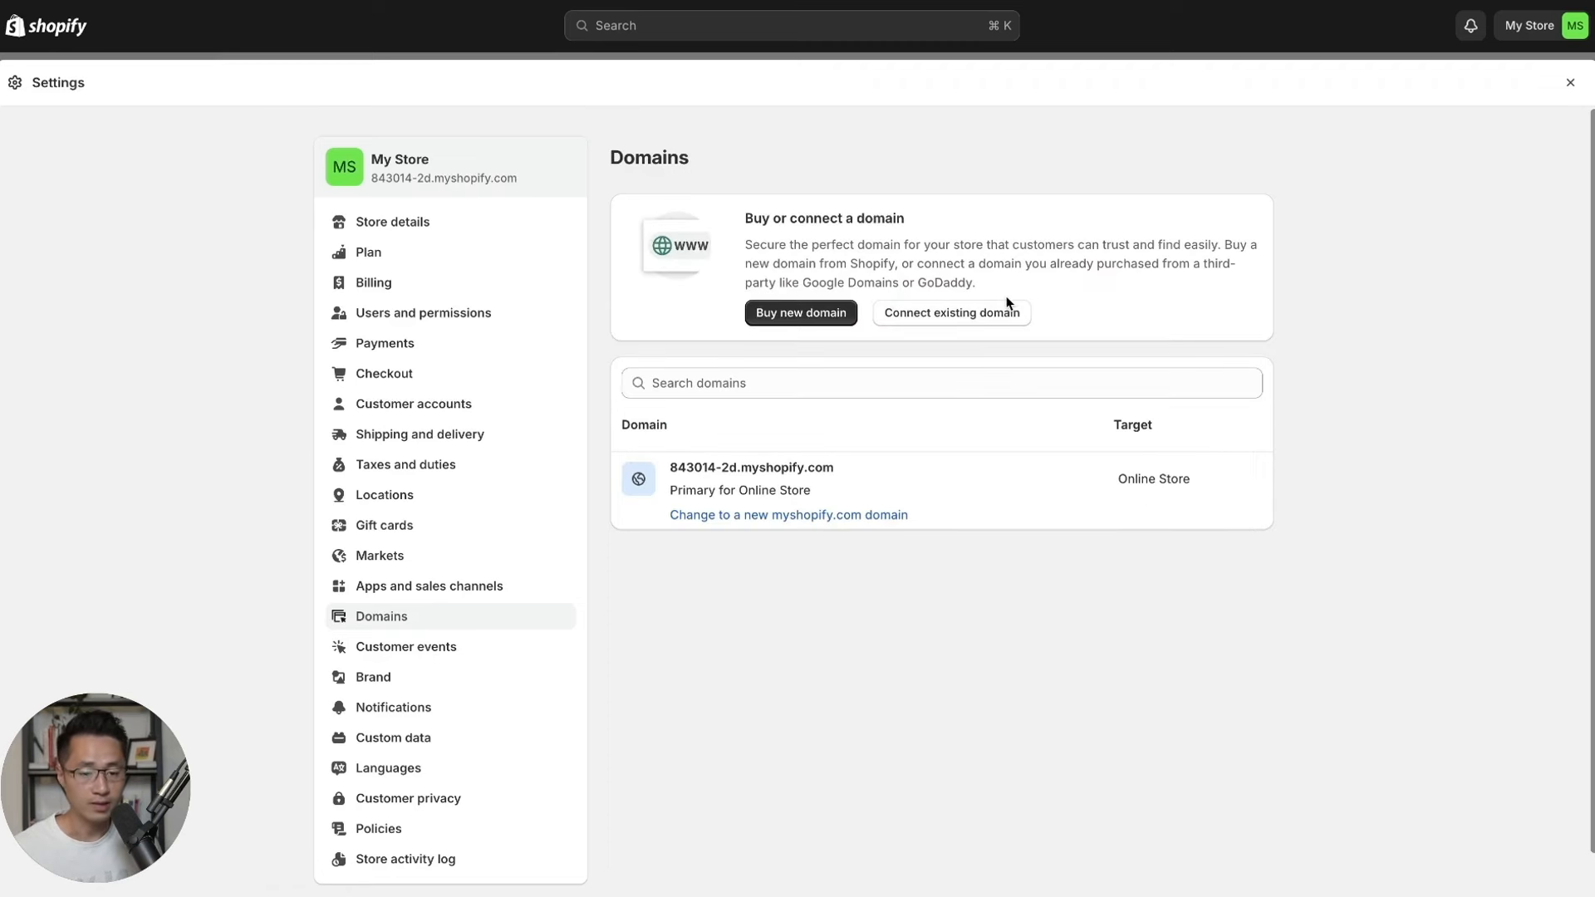
pyautogui.click(909, 322)
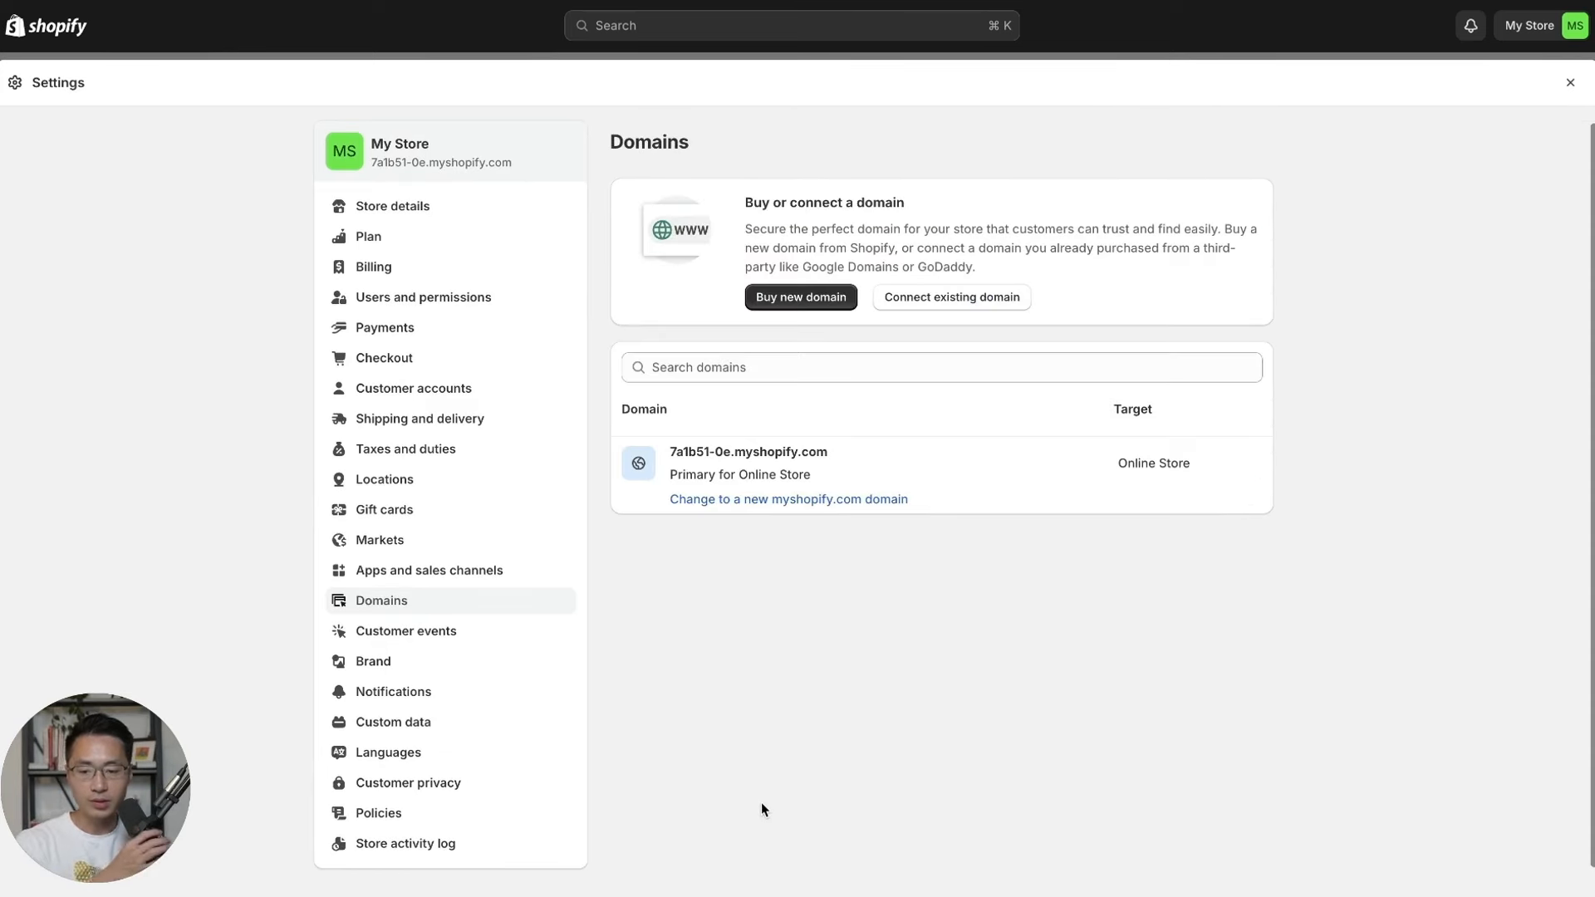
# Open the Policies settings and review the listed return rules.
pyautogui.click(432, 825)
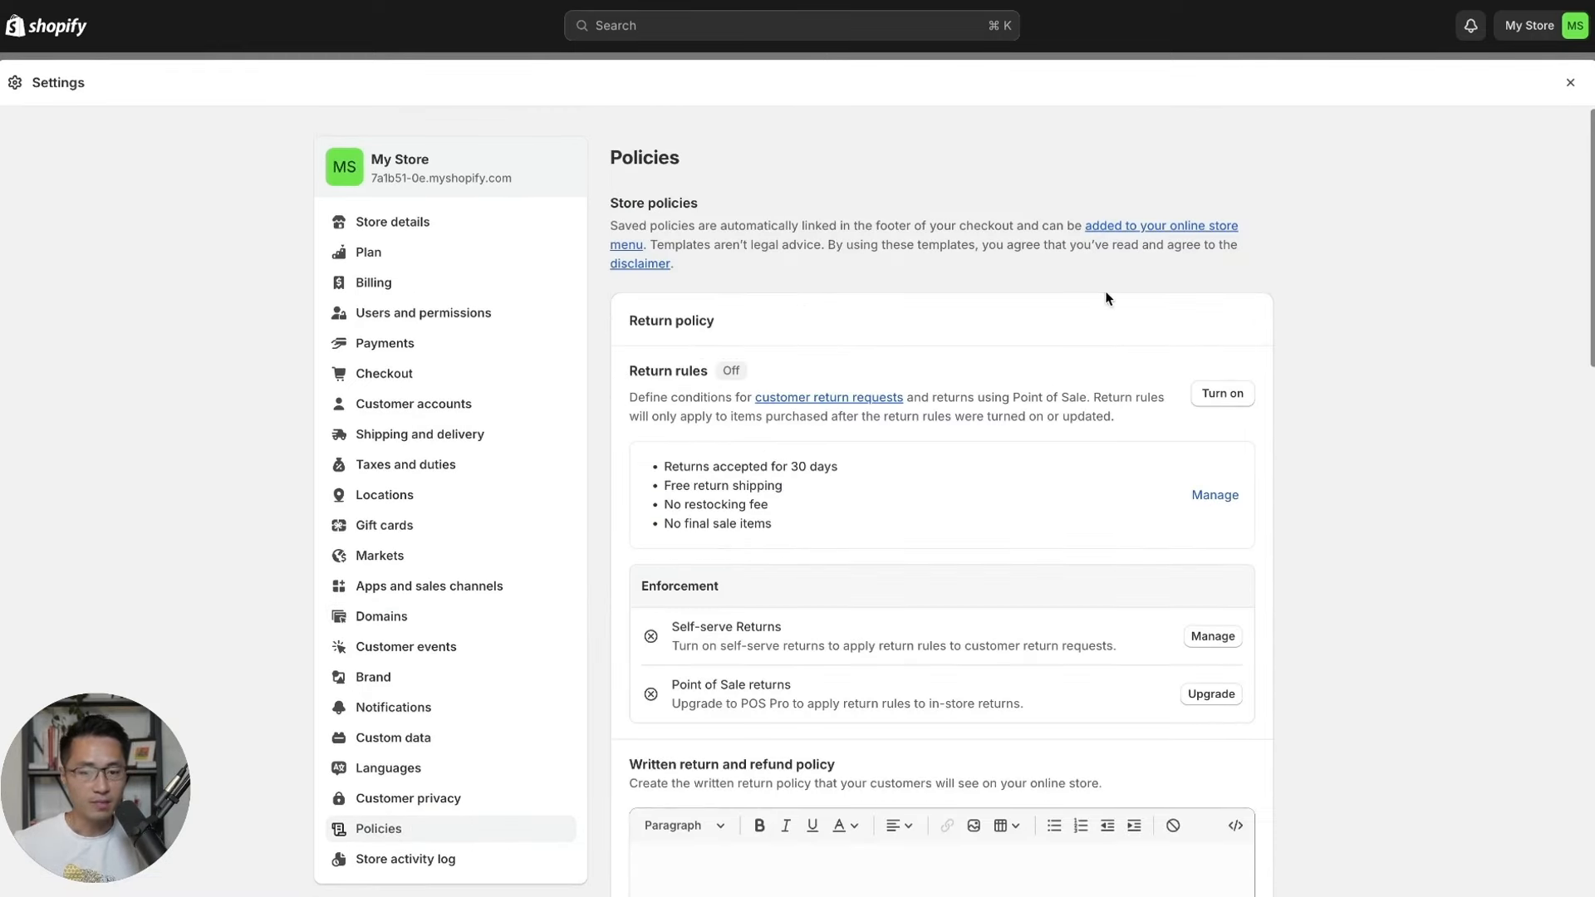
pyautogui.scroll(-3, 1224, 307)
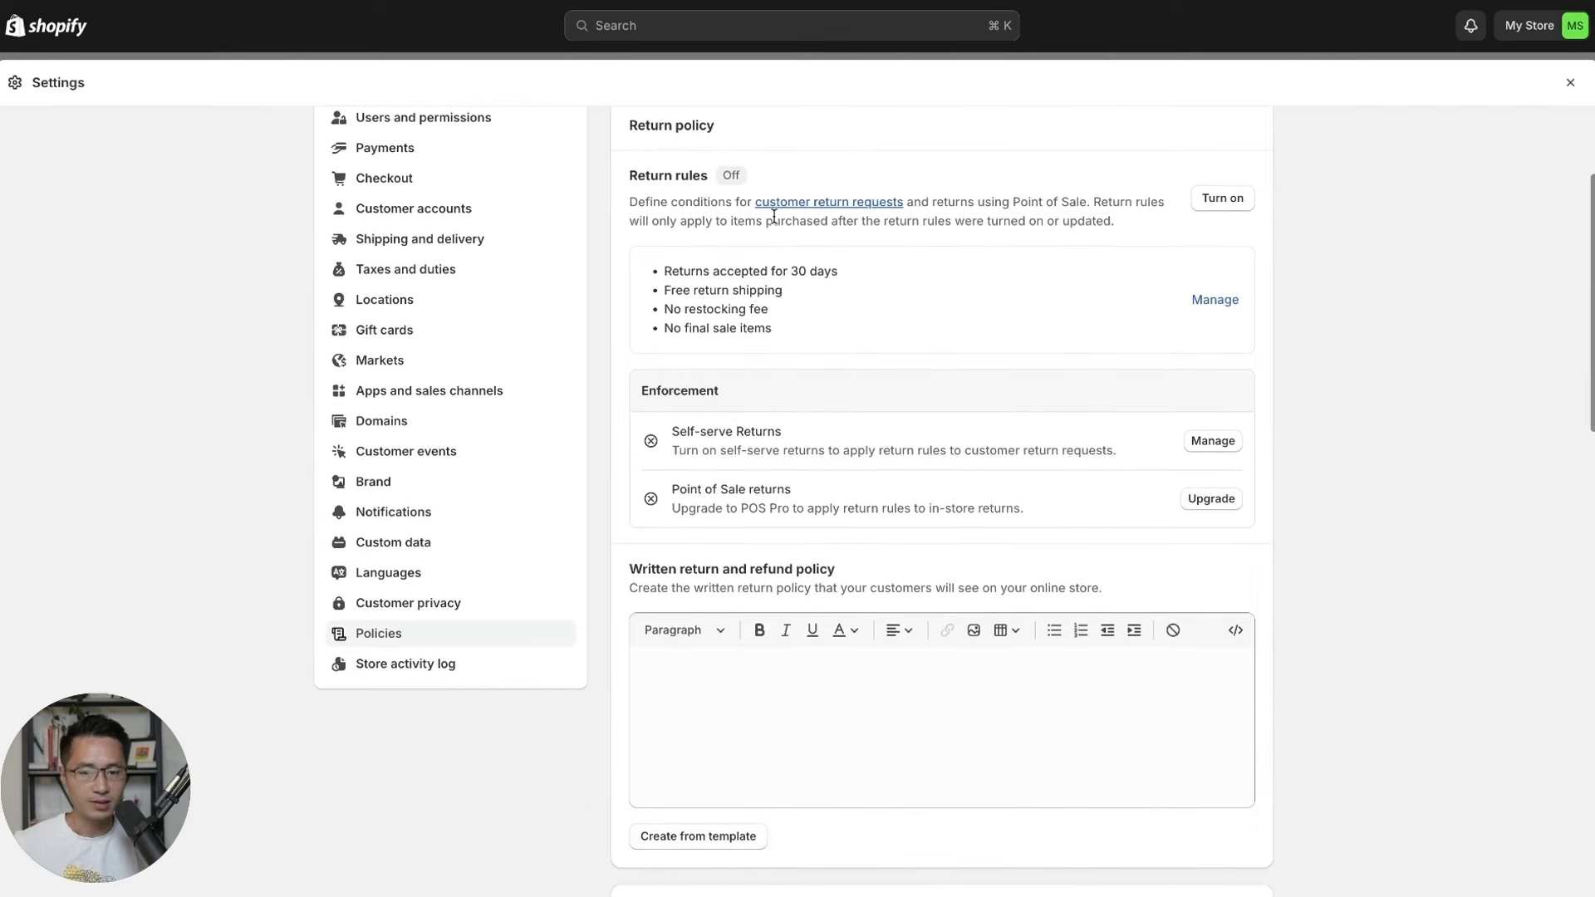
pyautogui.moveTo(790, 327); pyautogui.dragTo(664, 279)
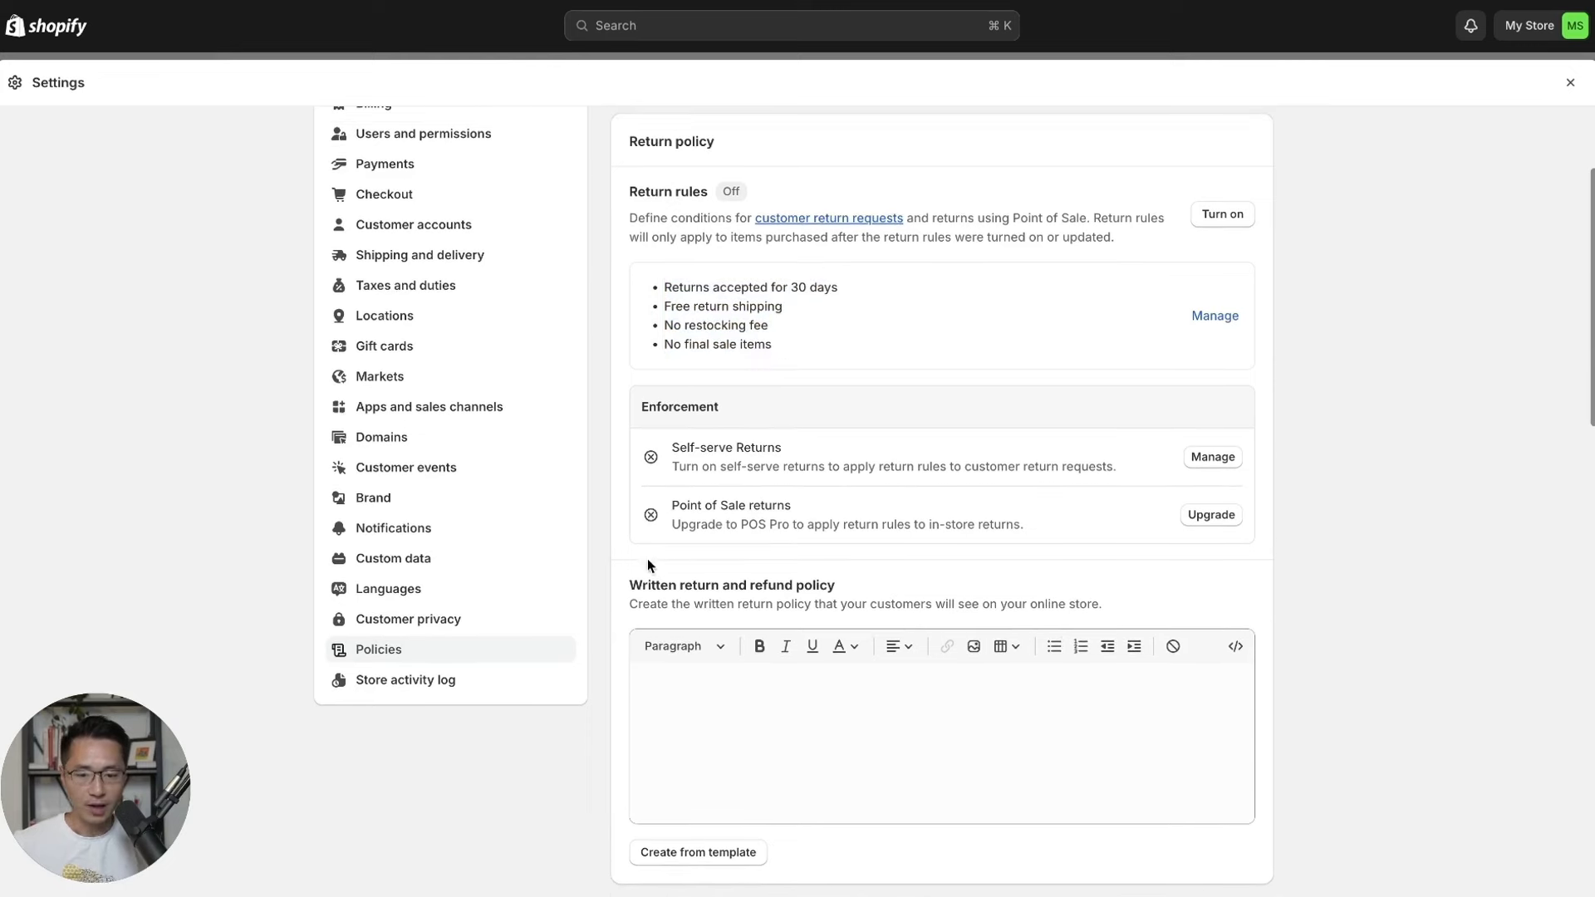
pyautogui.moveTo(632, 583); pyautogui.dragTo(826, 582)
pyautogui.click(954, 565)
pyautogui.scroll(-1, 955, 560)
# Fill the return and refund policy from the template, noting its [INSERT RETURN ADDRESS] placeholder.
pyautogui.click(713, 831)
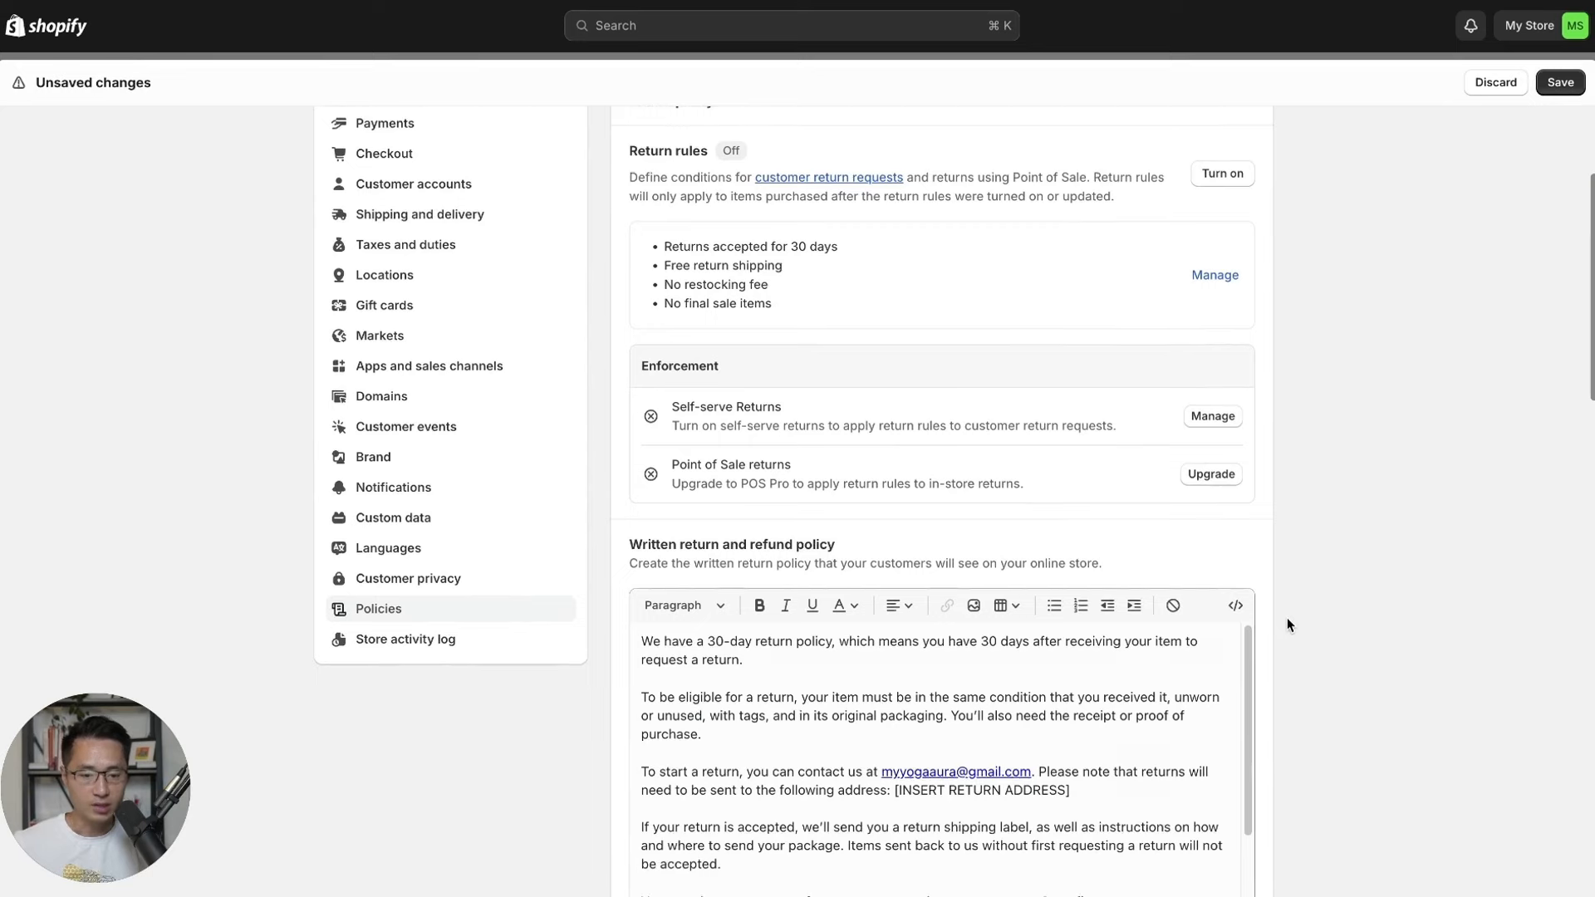
pyautogui.scroll(-3, 1266, 677)
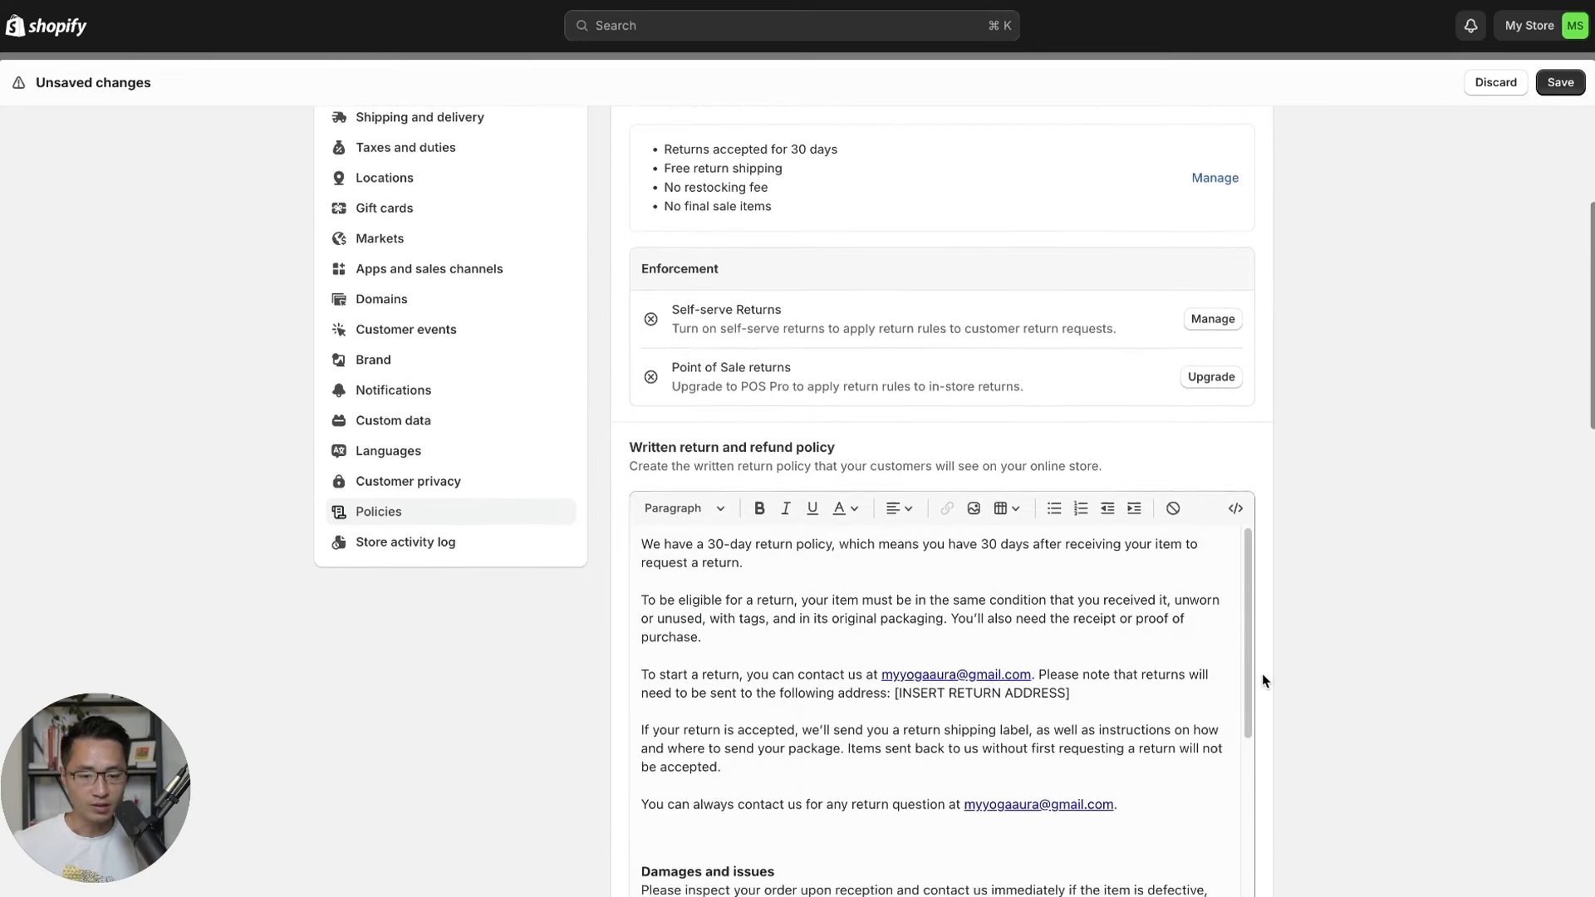
pyautogui.scroll(-2, 1262, 677)
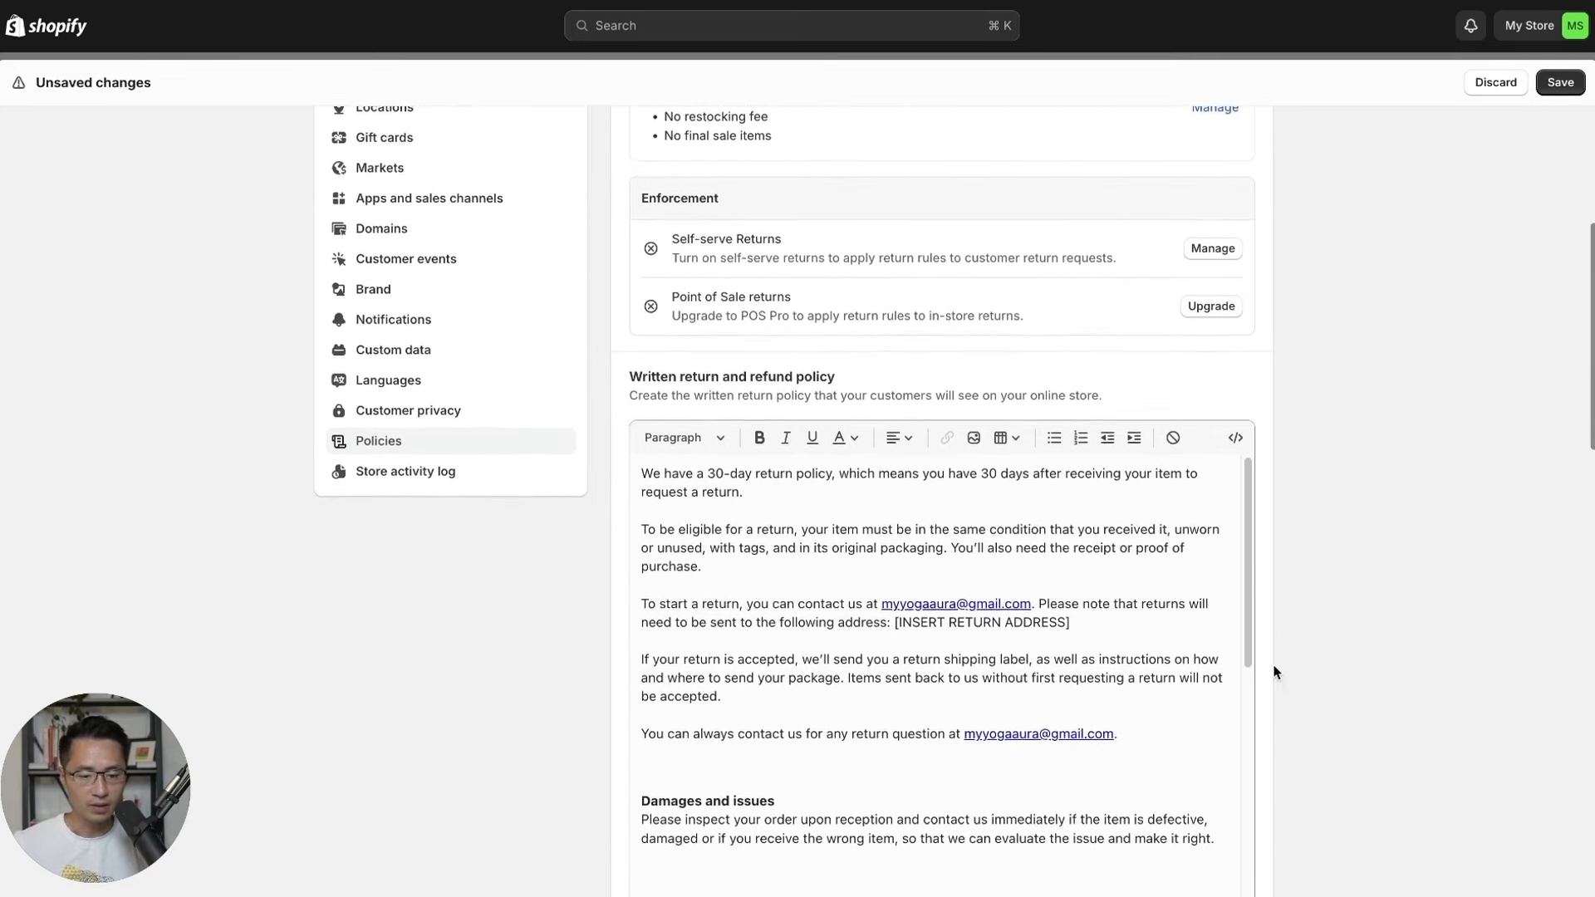
pyautogui.scroll(-1, 1277, 673)
pyautogui.click(1246, 515)
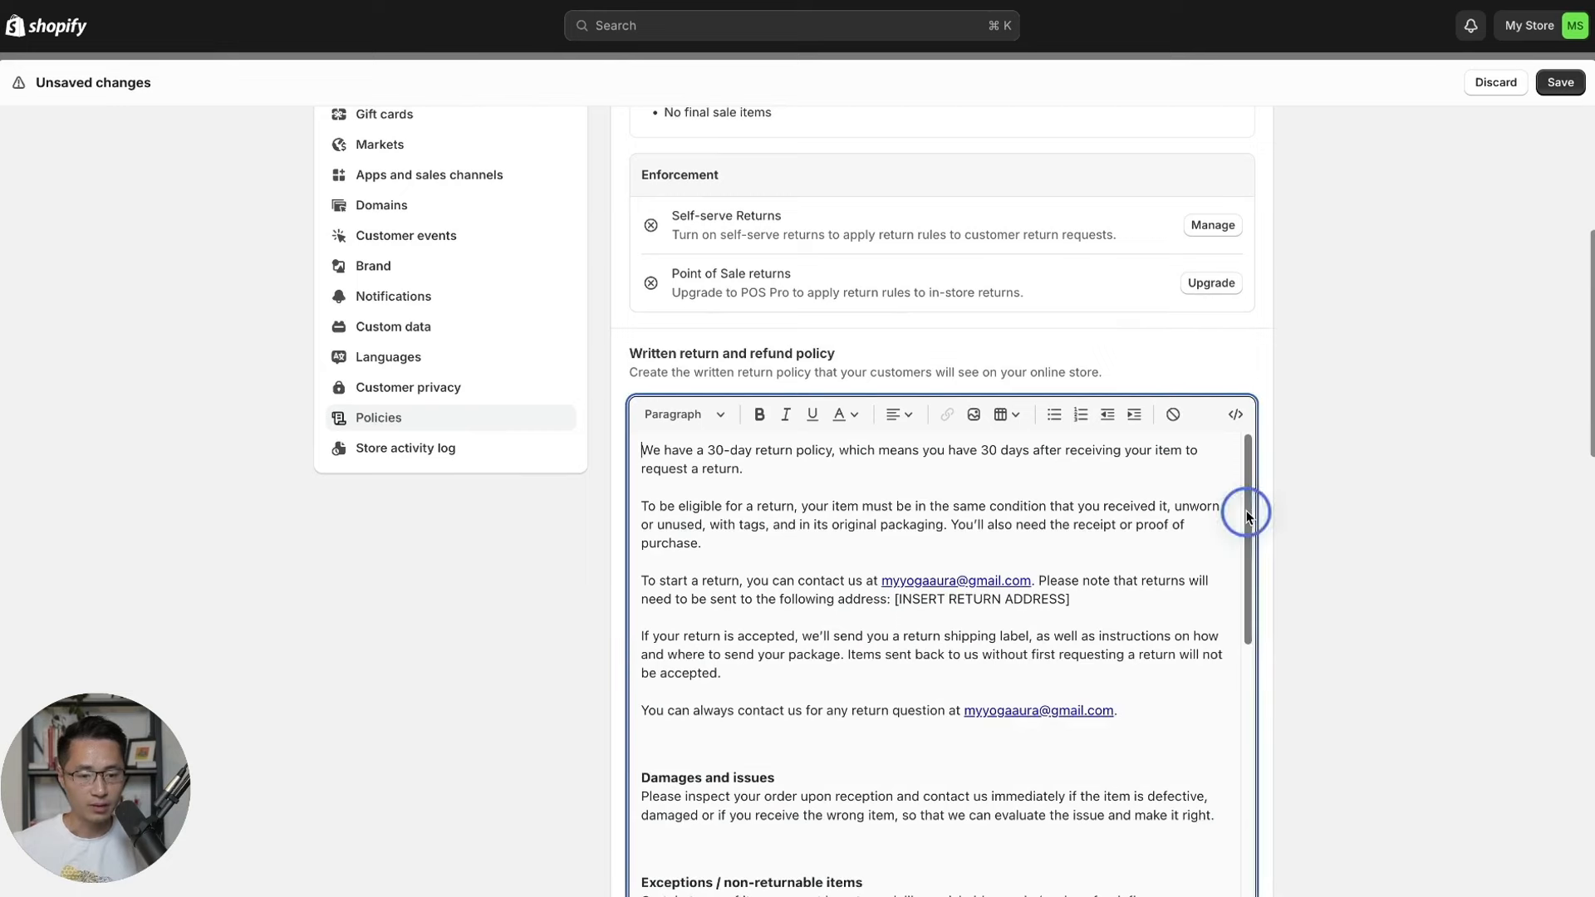
pyautogui.scroll(-1, 1250, 515)
pyautogui.click(1325, 467)
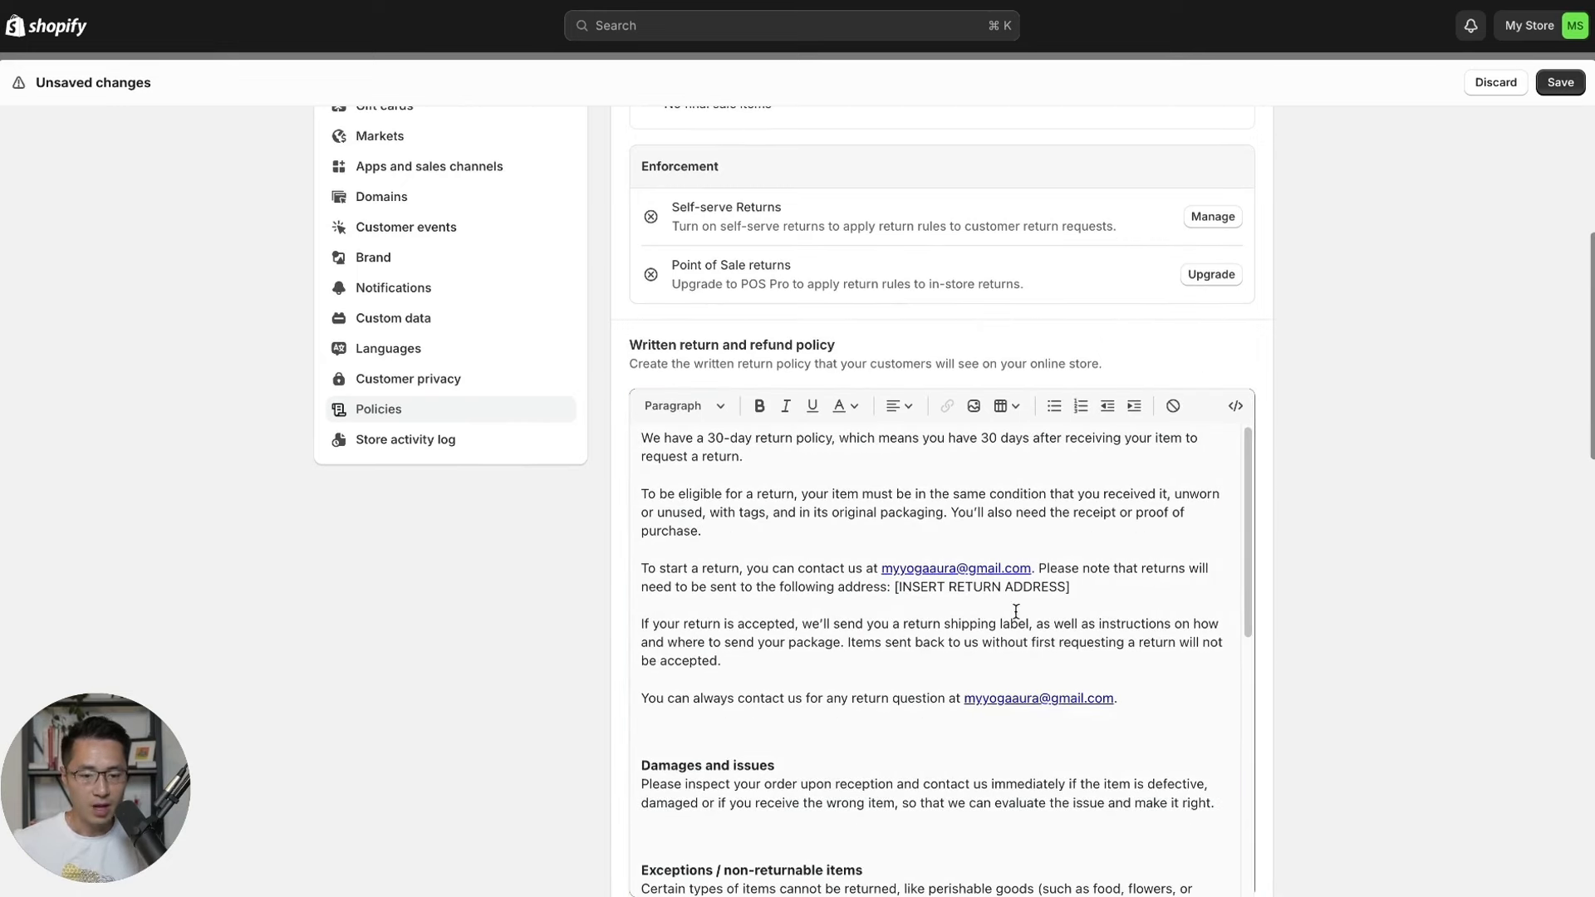
pyautogui.moveTo(894, 588); pyautogui.dragTo(1080, 587)
pyautogui.click(1084, 588)
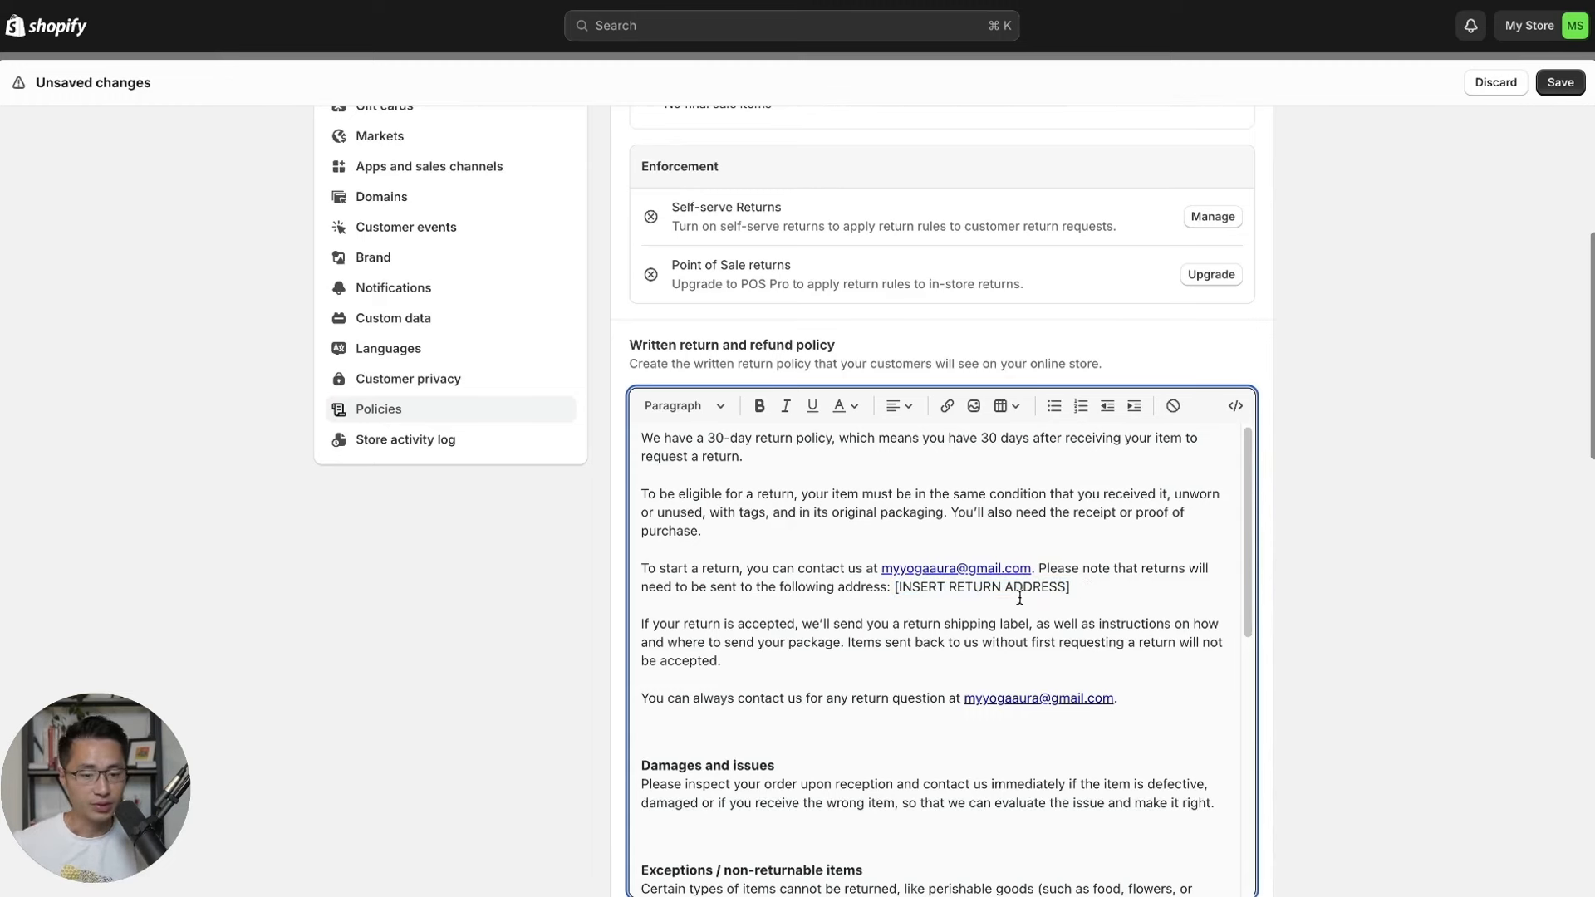
pyautogui.scroll(-8, 1019, 598)
pyautogui.scroll(-4, 1321, 586)
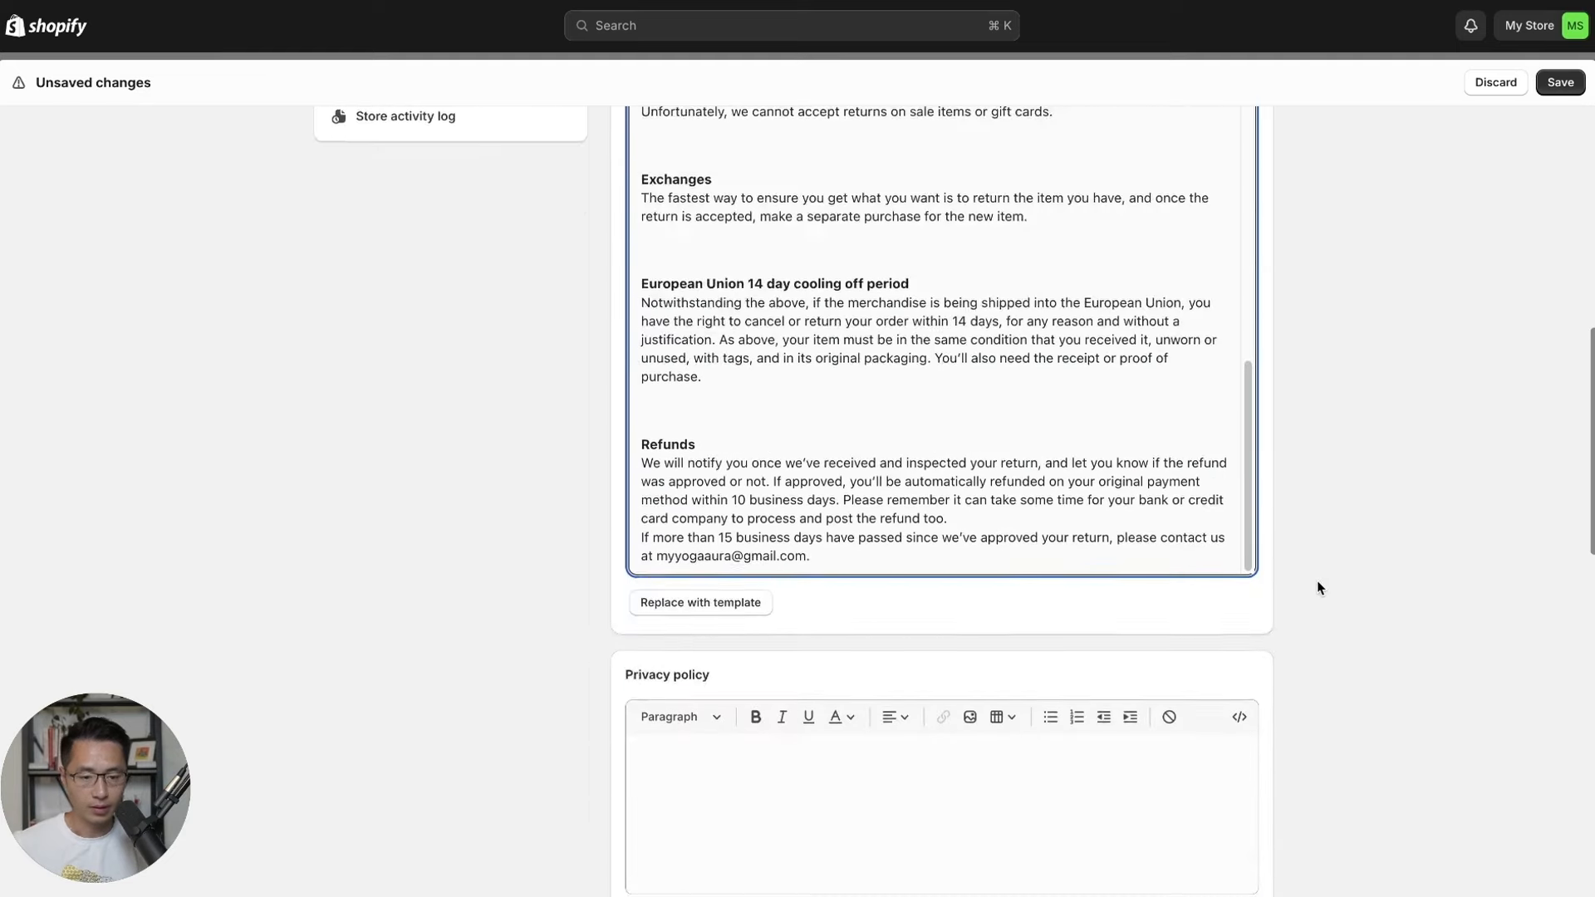
pyautogui.scroll(-5, 1318, 587)
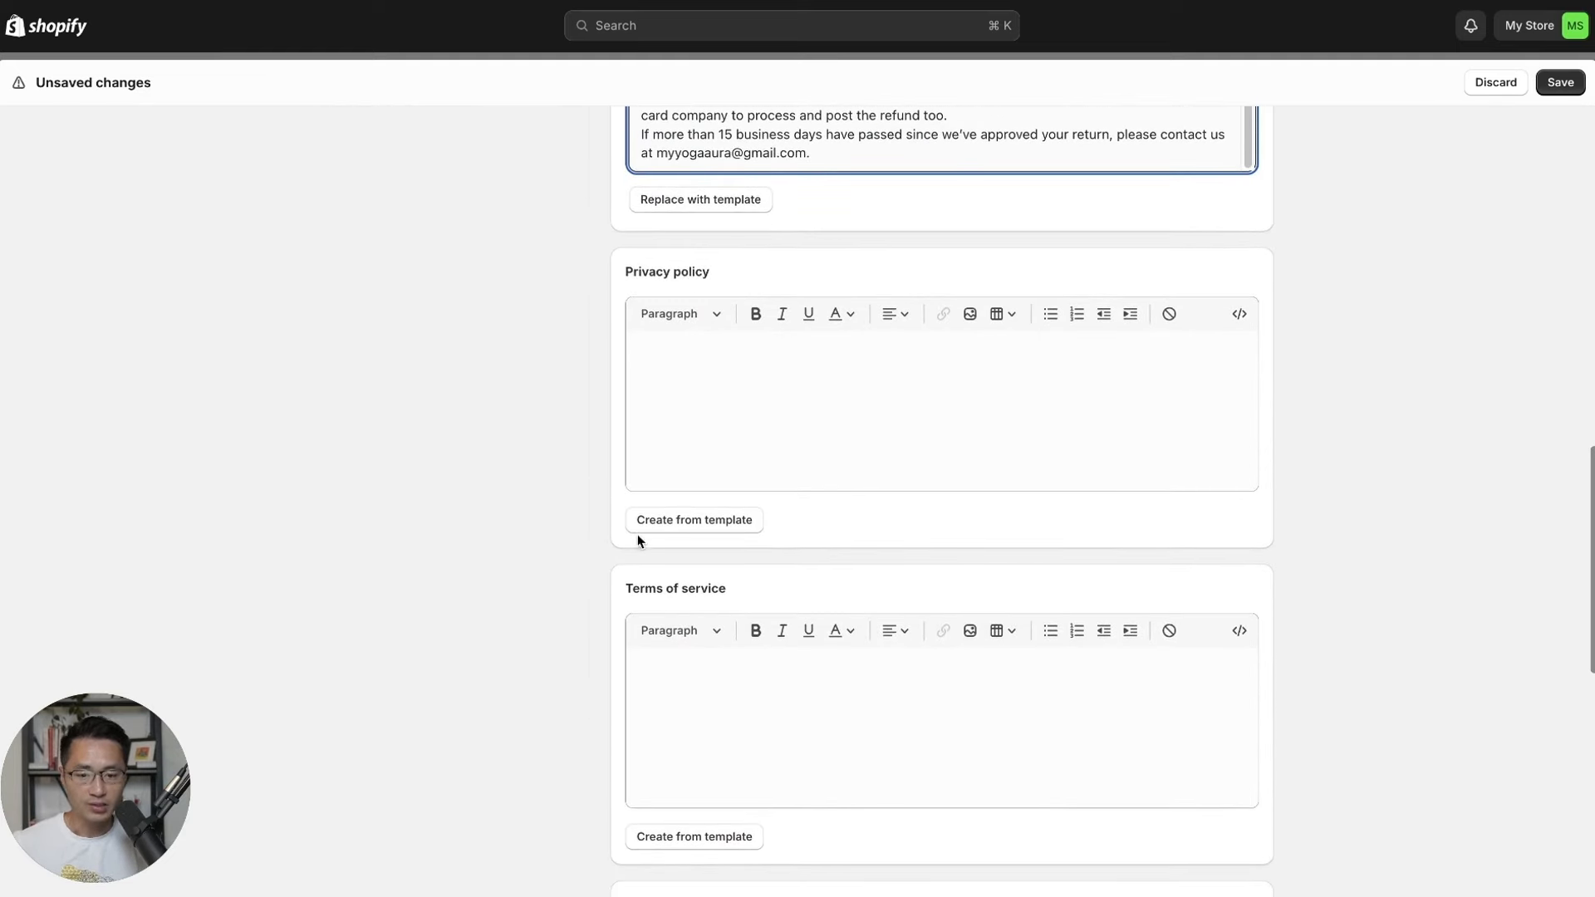
# Create the privacy policy from the template and check its toll-free telephone number placeholder.
pyautogui.click(670, 540)
pyautogui.click(691, 521)
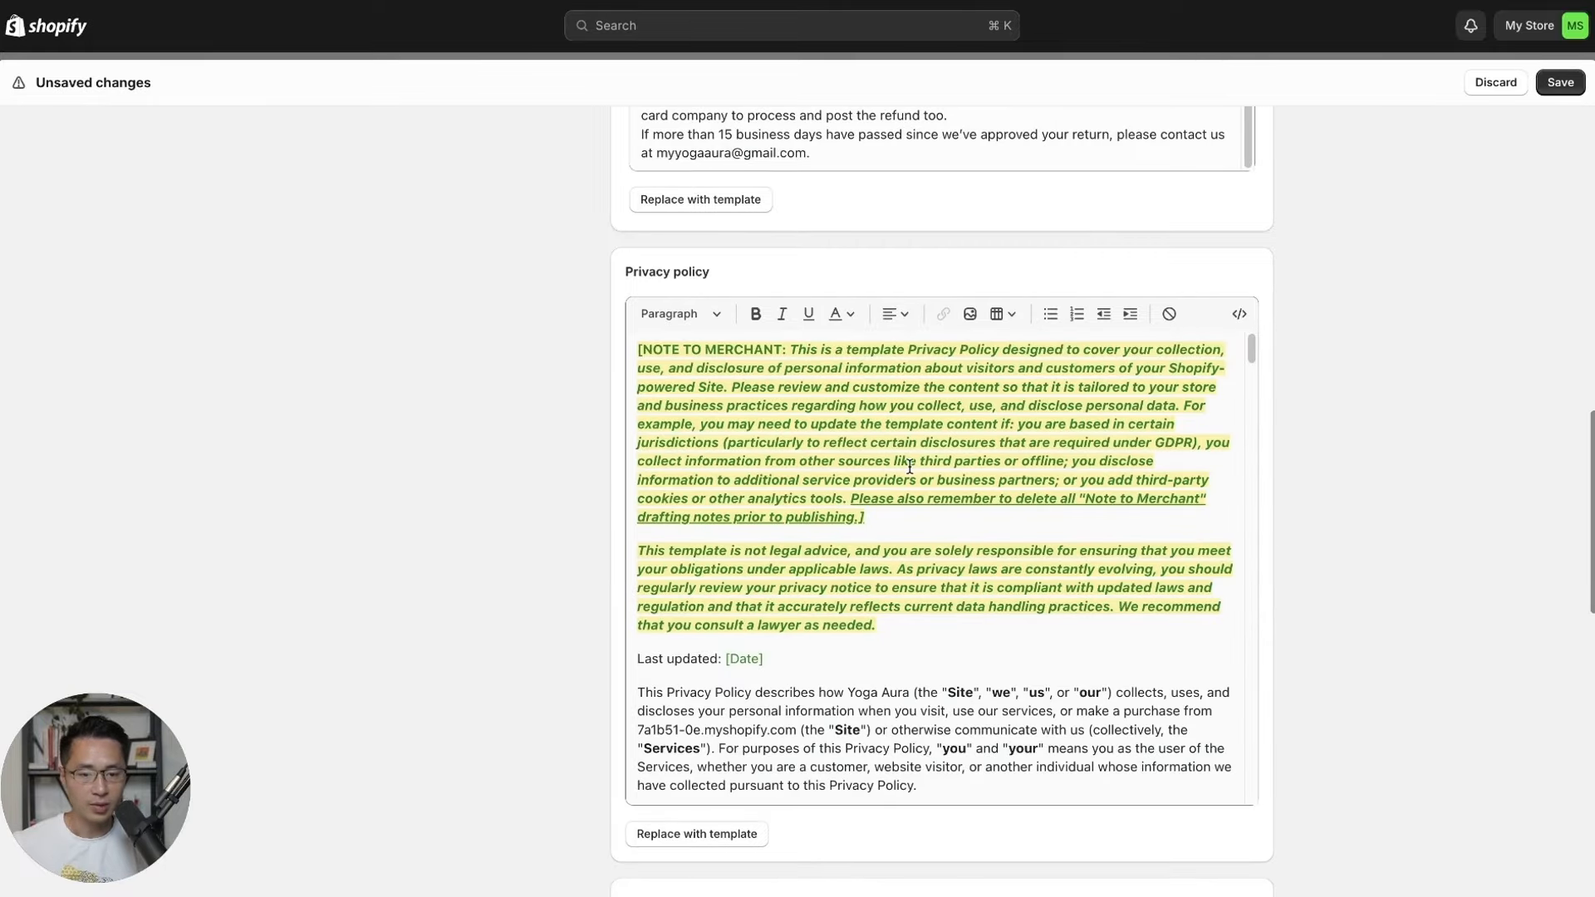
pyautogui.moveTo(1254, 356); pyautogui.dragTo(1251, 787)
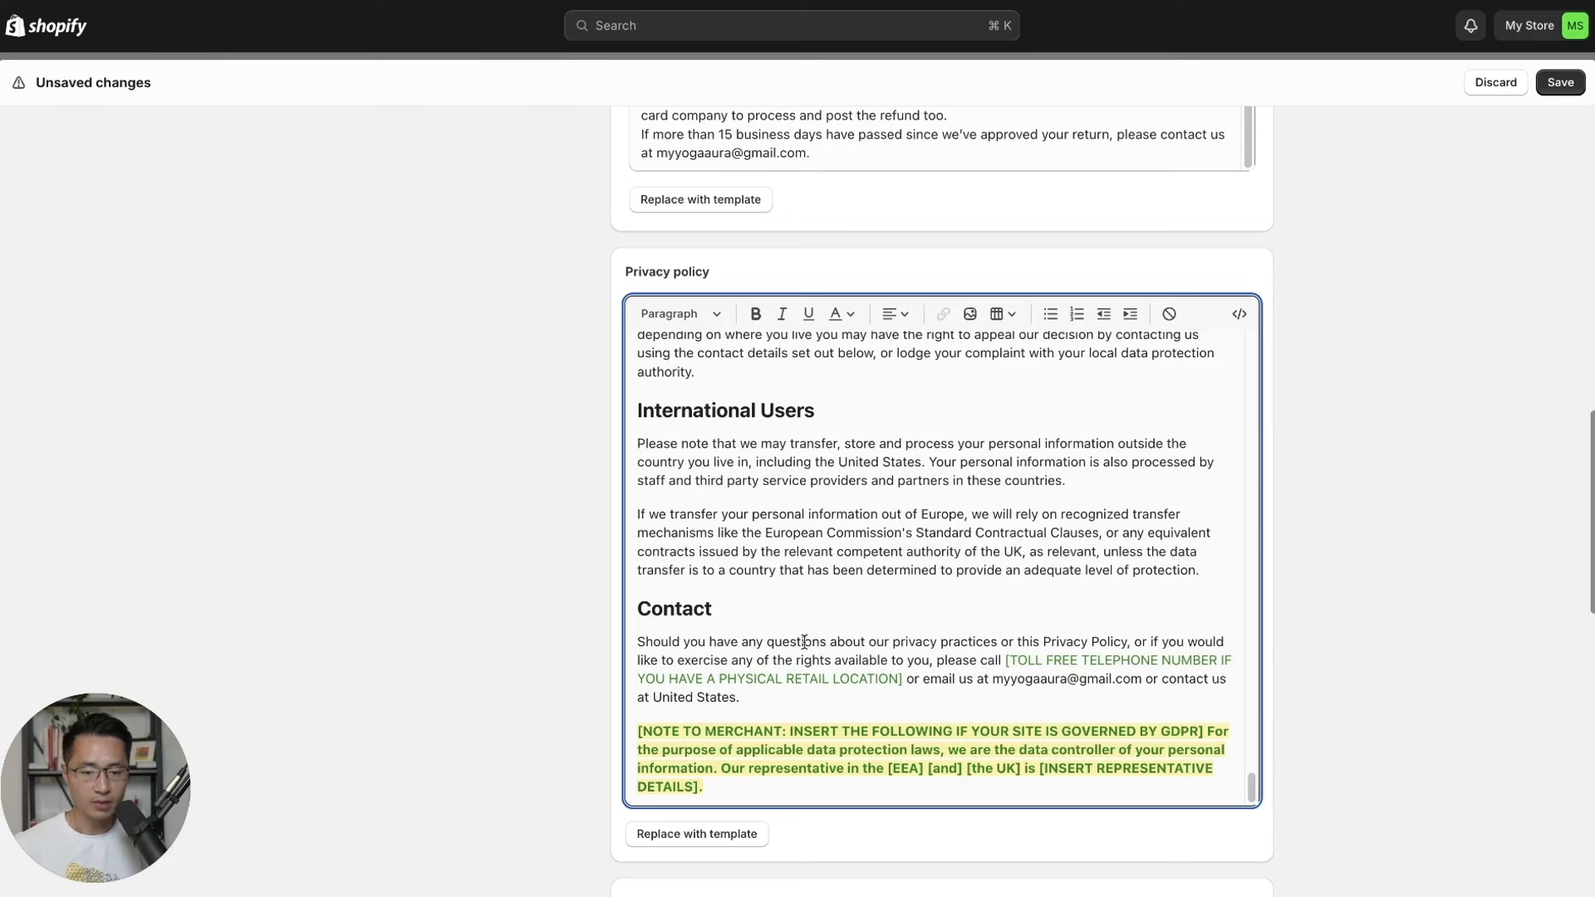
pyautogui.moveTo(1006, 660); pyautogui.dragTo(912, 682)
pyautogui.click(985, 681)
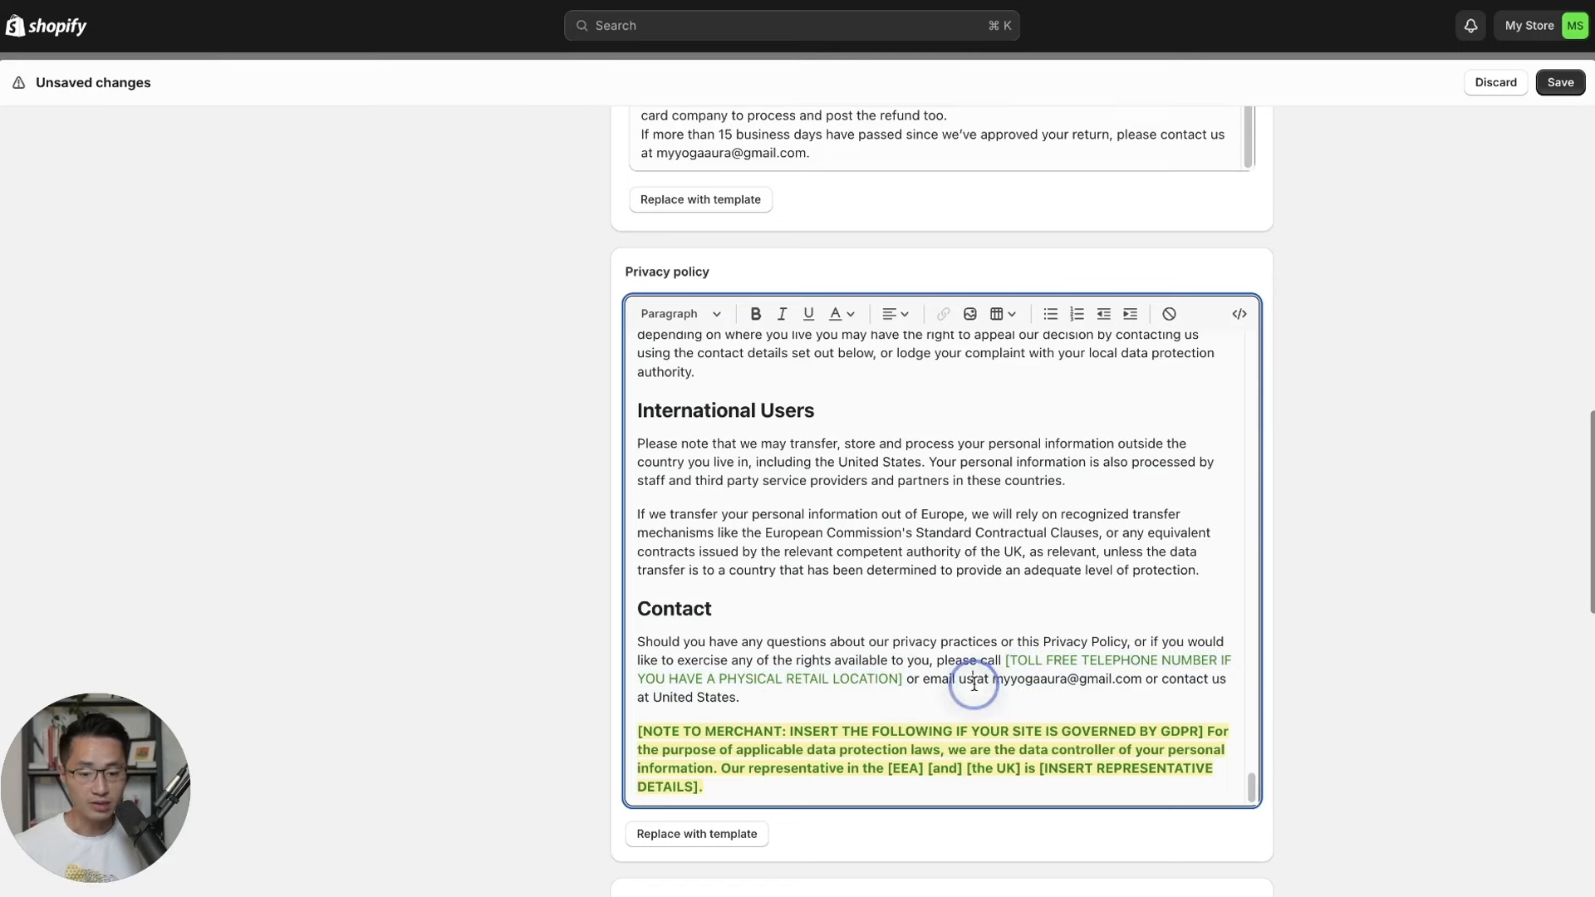
pyautogui.scroll(-6, 1386, 647)
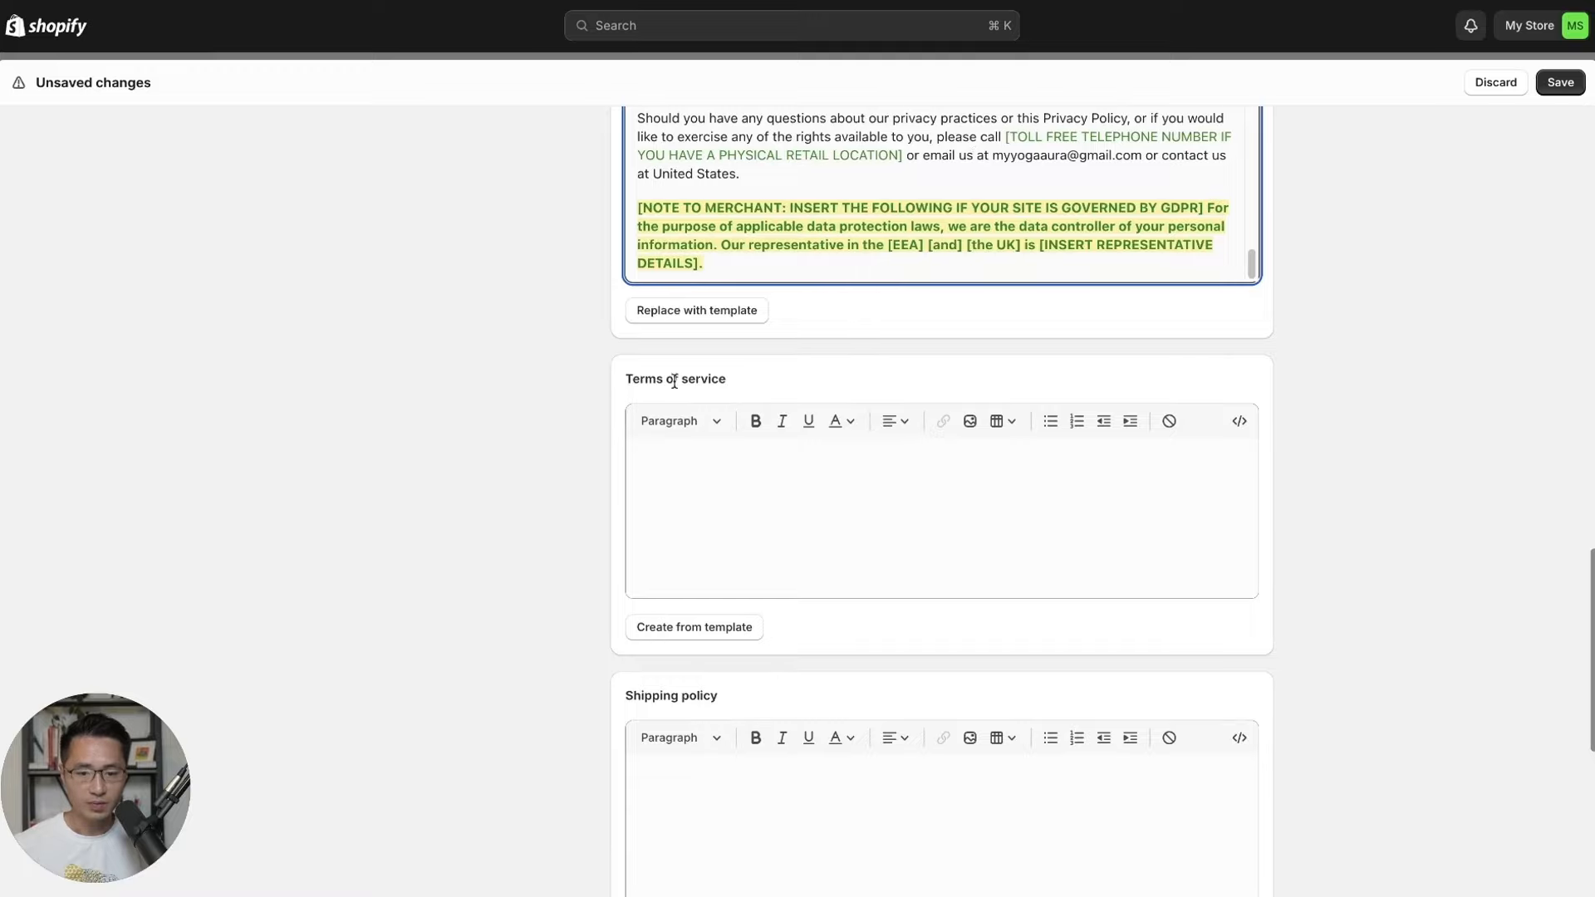
# Generate the Terms of service from the template and review its refund policy link placeholder.
pyautogui.click(684, 628)
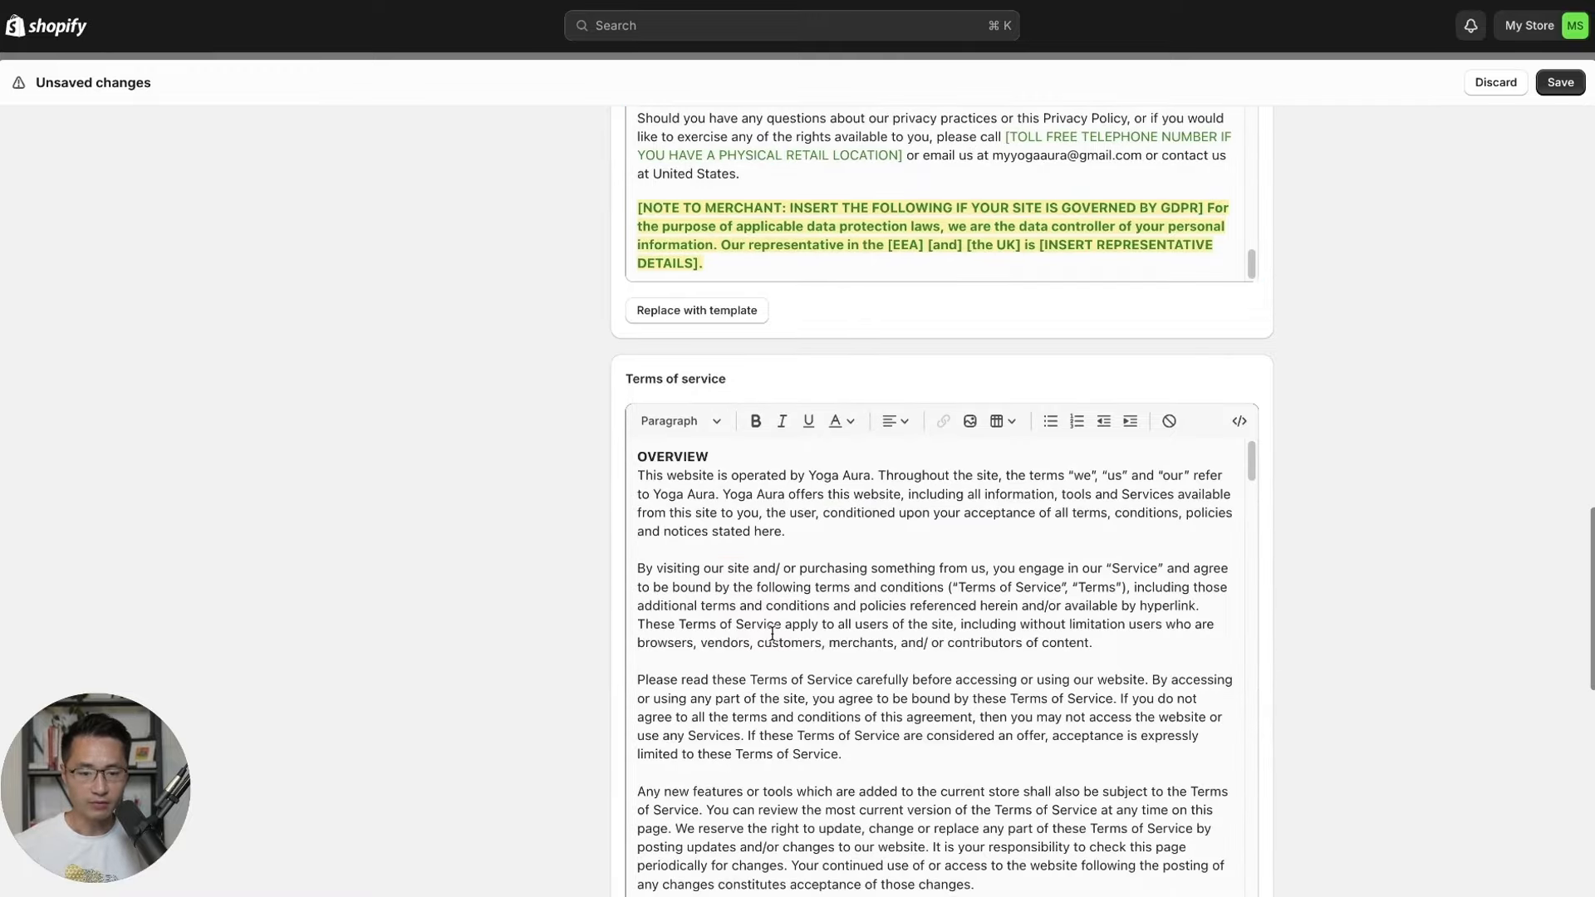
pyautogui.scroll(-3, 1399, 587)
pyautogui.moveTo(1252, 222); pyautogui.dragTo(1254, 392)
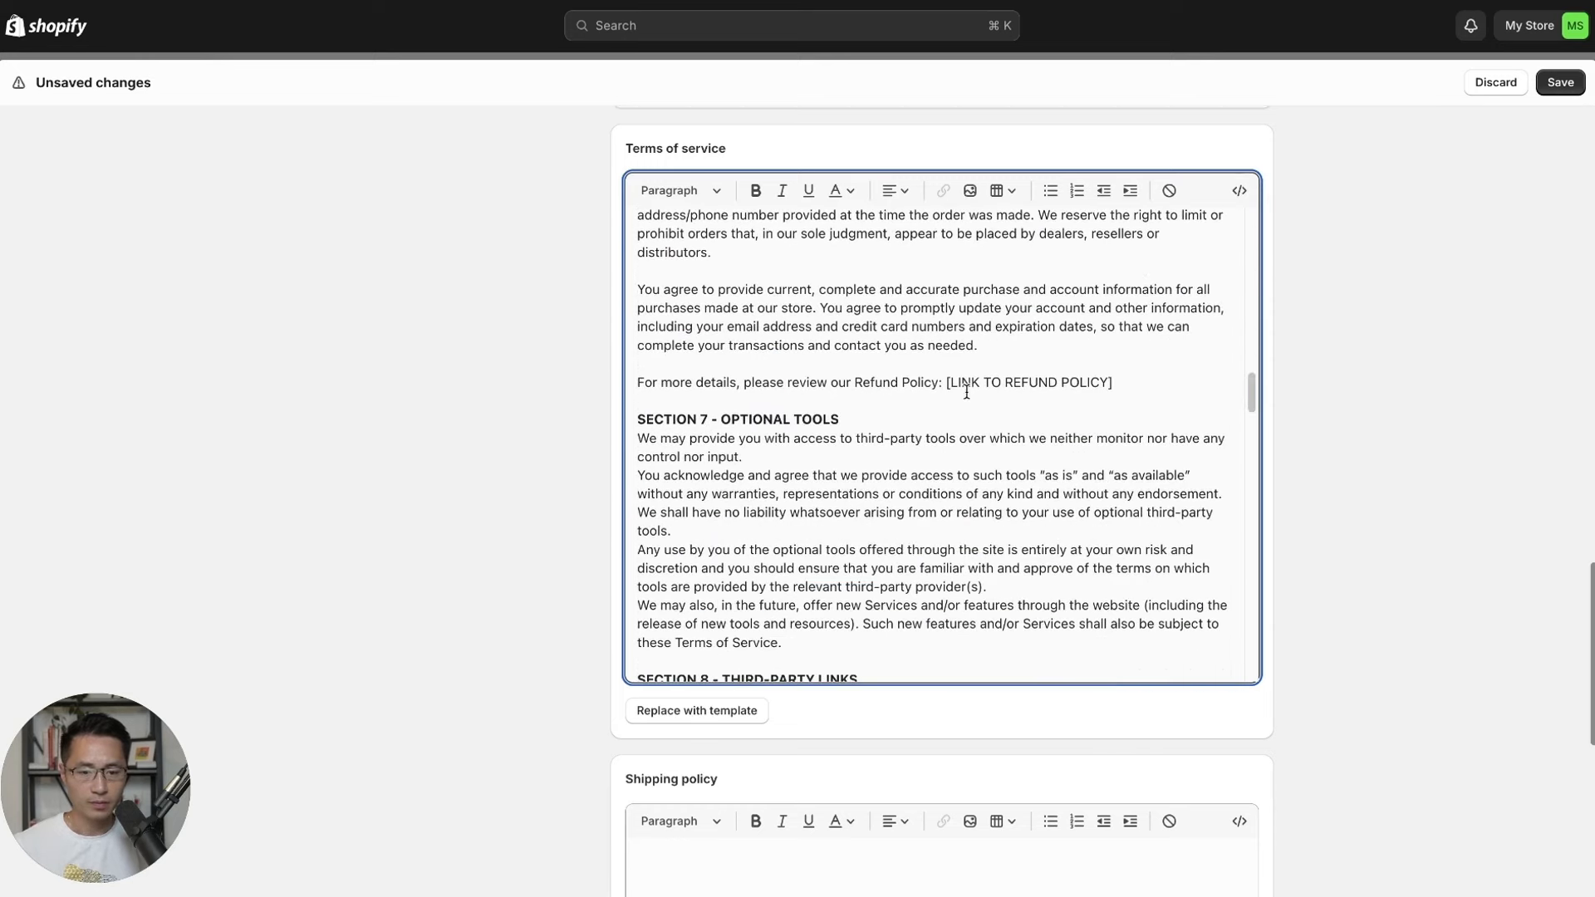
pyautogui.moveTo(949, 387); pyautogui.dragTo(1140, 395)
pyautogui.click(1183, 398)
pyautogui.scroll(-12, 1048, 397)
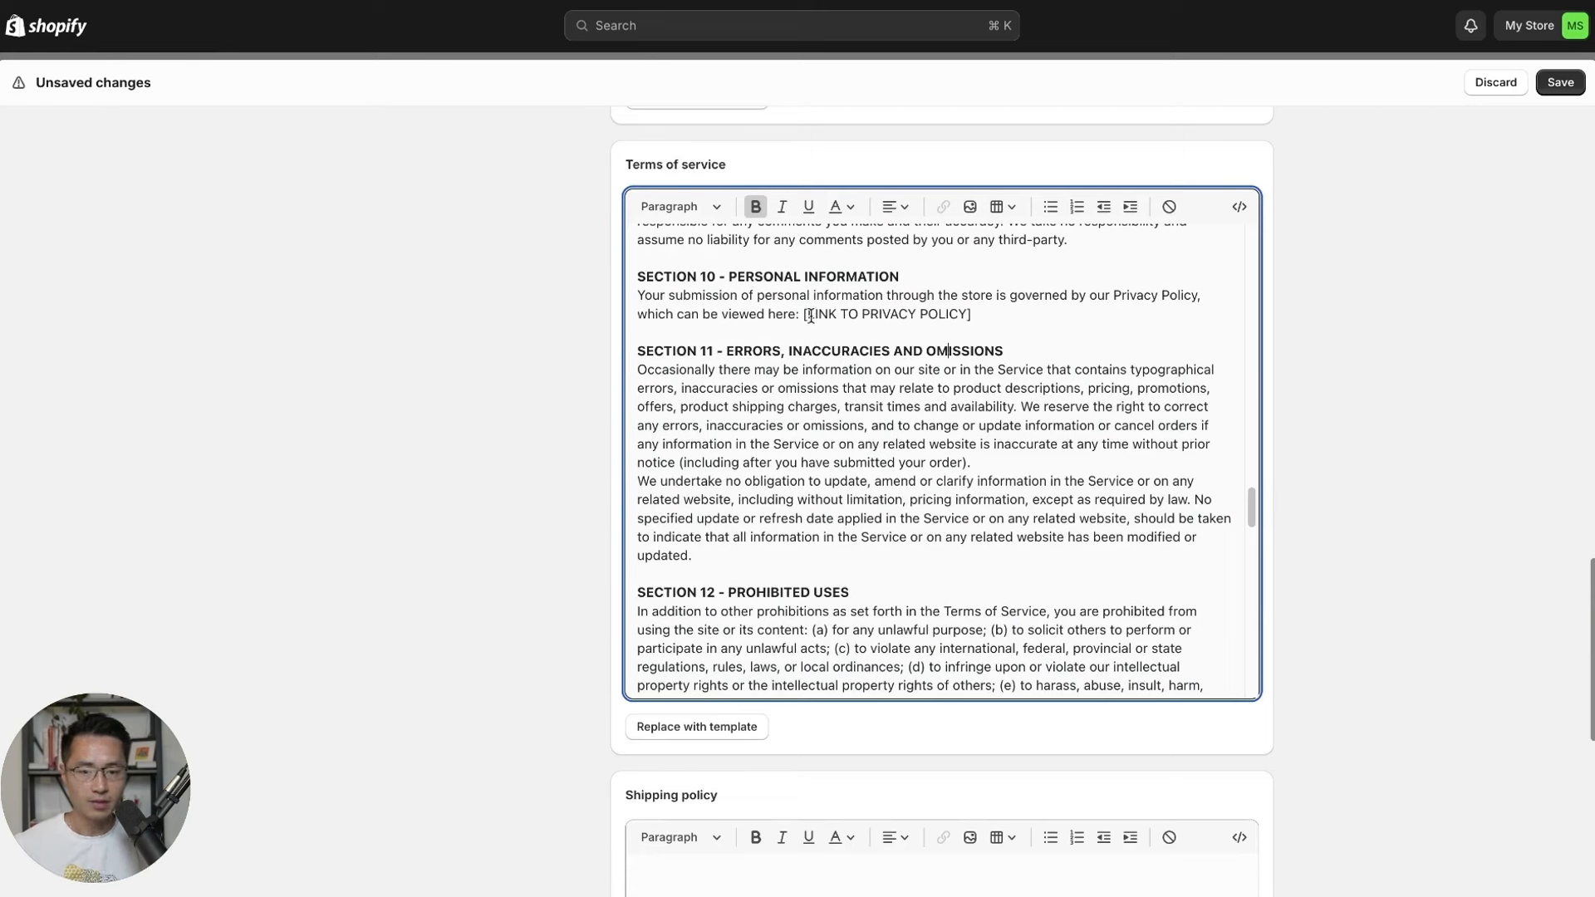
pyautogui.moveTo(1254, 506); pyautogui.dragTo(1261, 677)
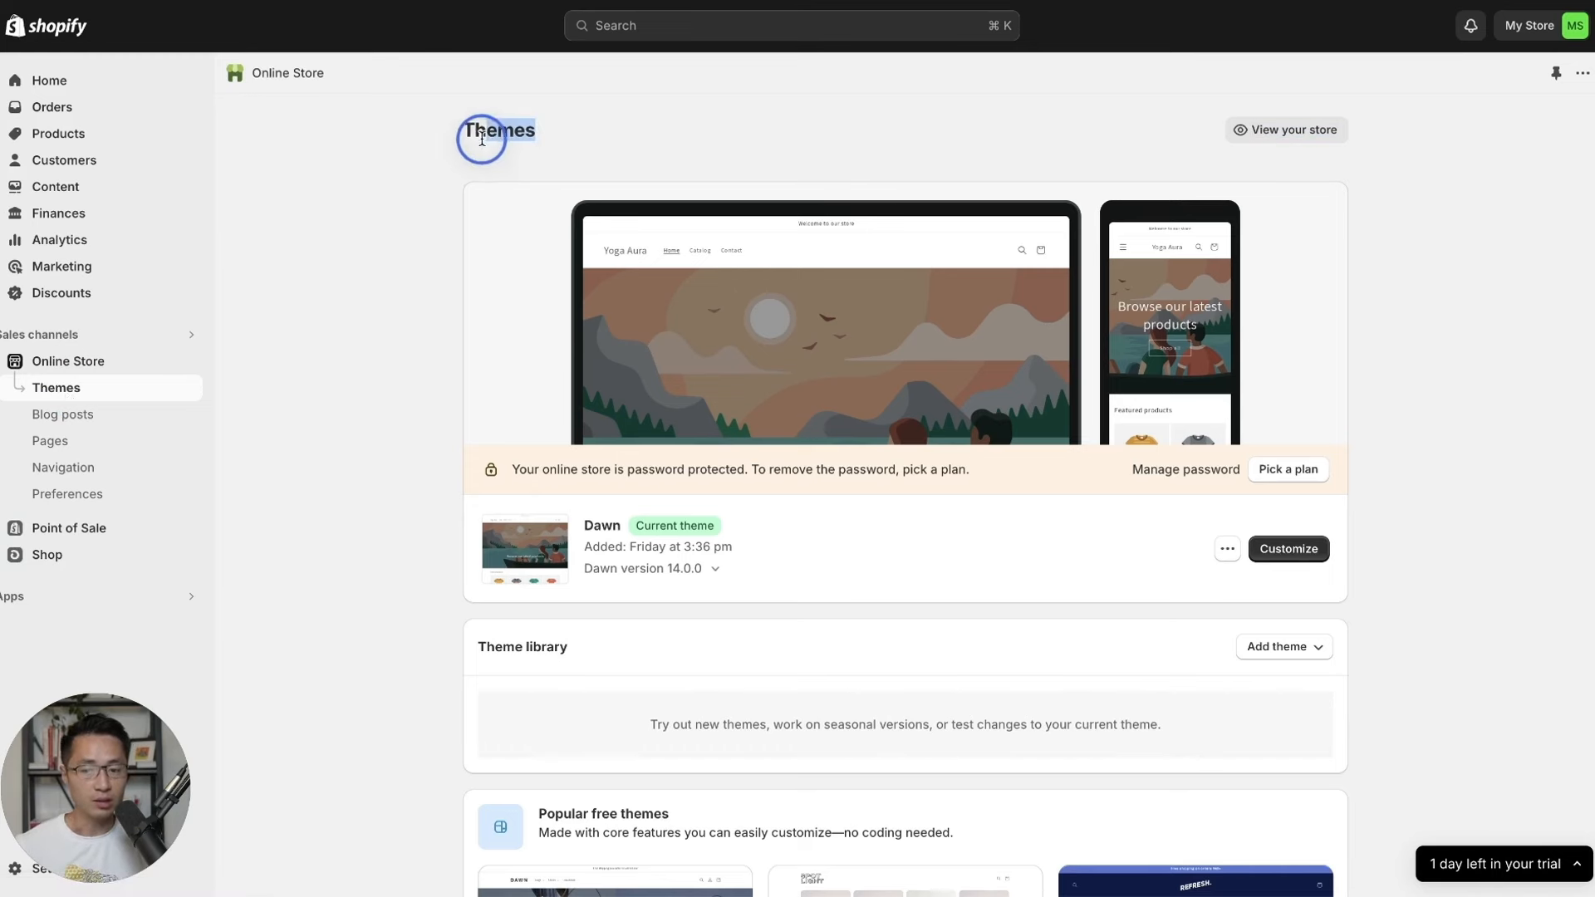
pyautogui.scroll(-1, 394, 246)
pyautogui.scroll(-6, 394, 242)
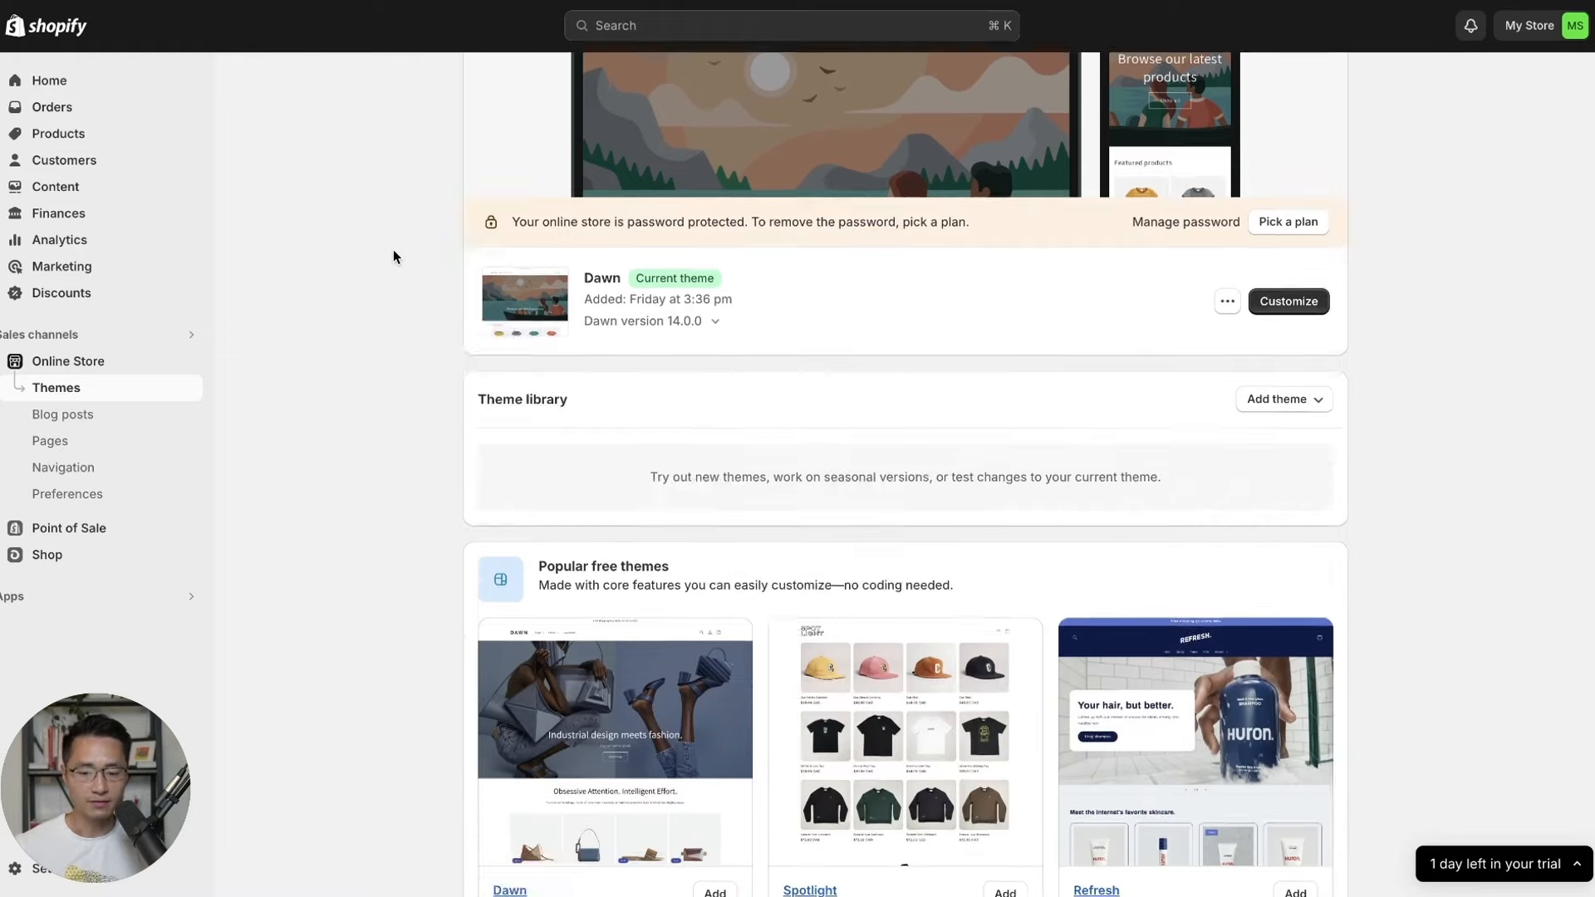
pyautogui.scroll(-1, 402, 274)
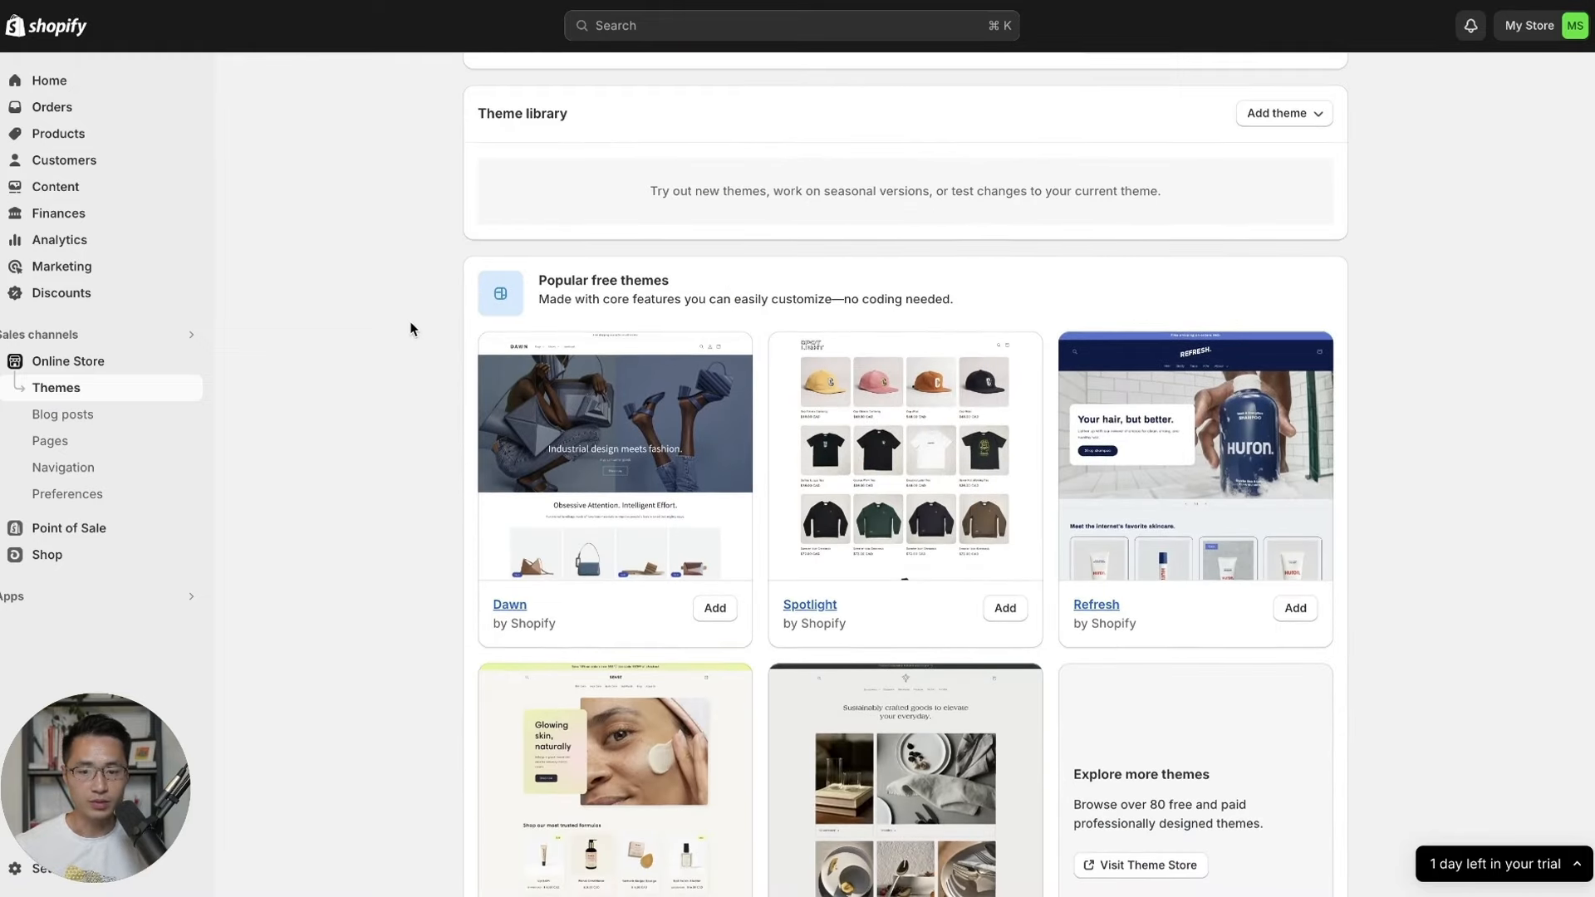
pyautogui.moveTo(540, 287); pyautogui.dragTo(955, 262)
pyautogui.click(710, 272)
pyautogui.scroll(-1, 712, 255)
pyautogui.click(963, 268)
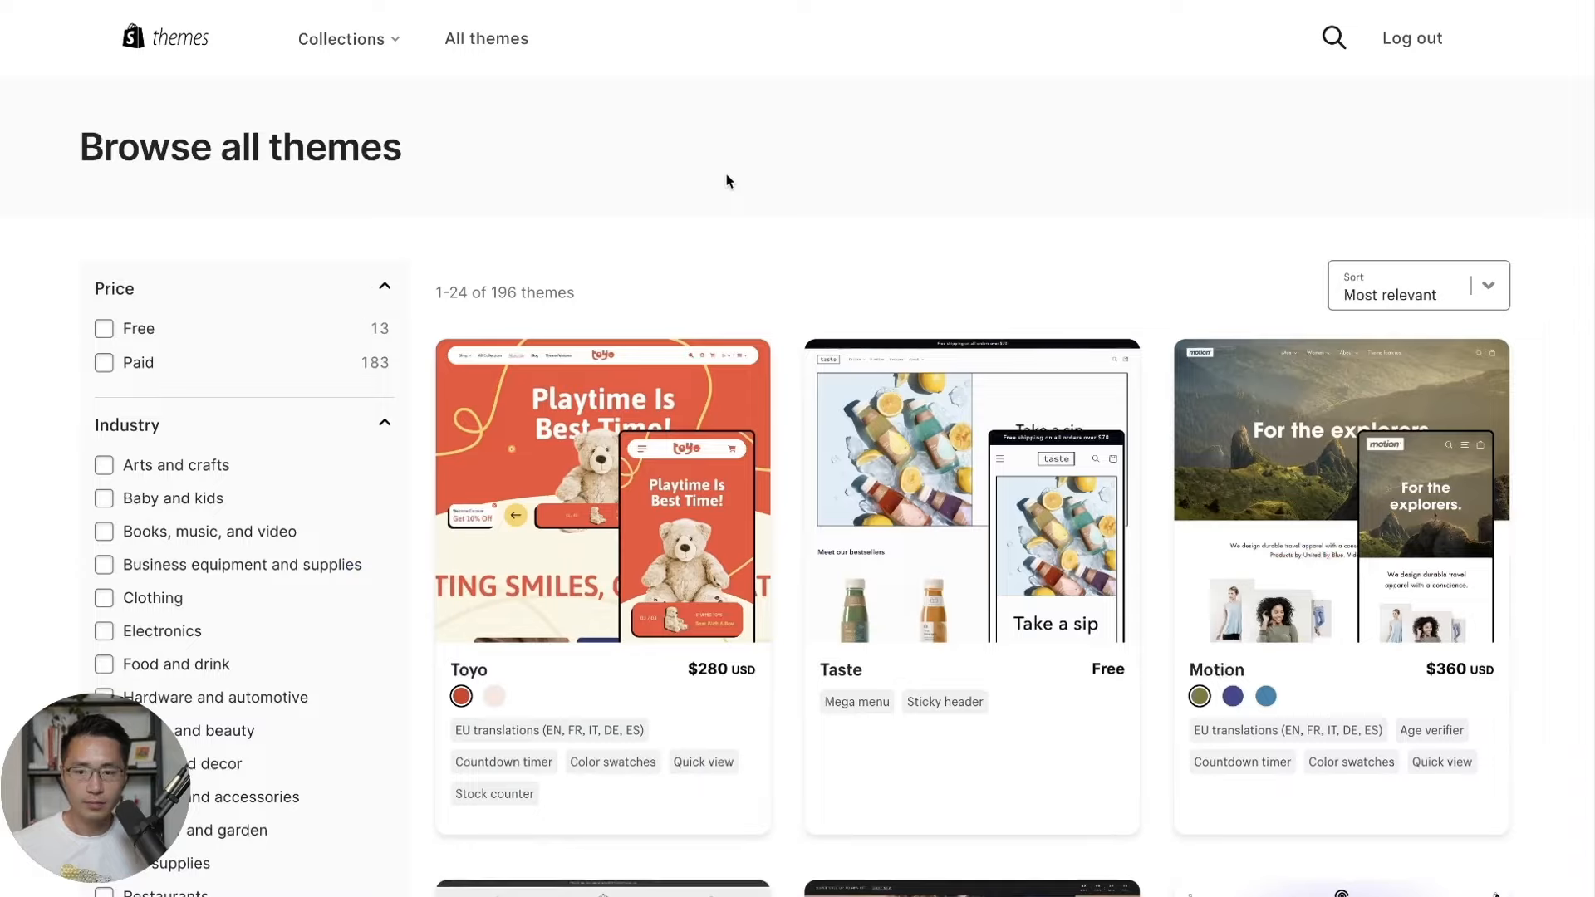
pyautogui.scroll(-5, 726, 174)
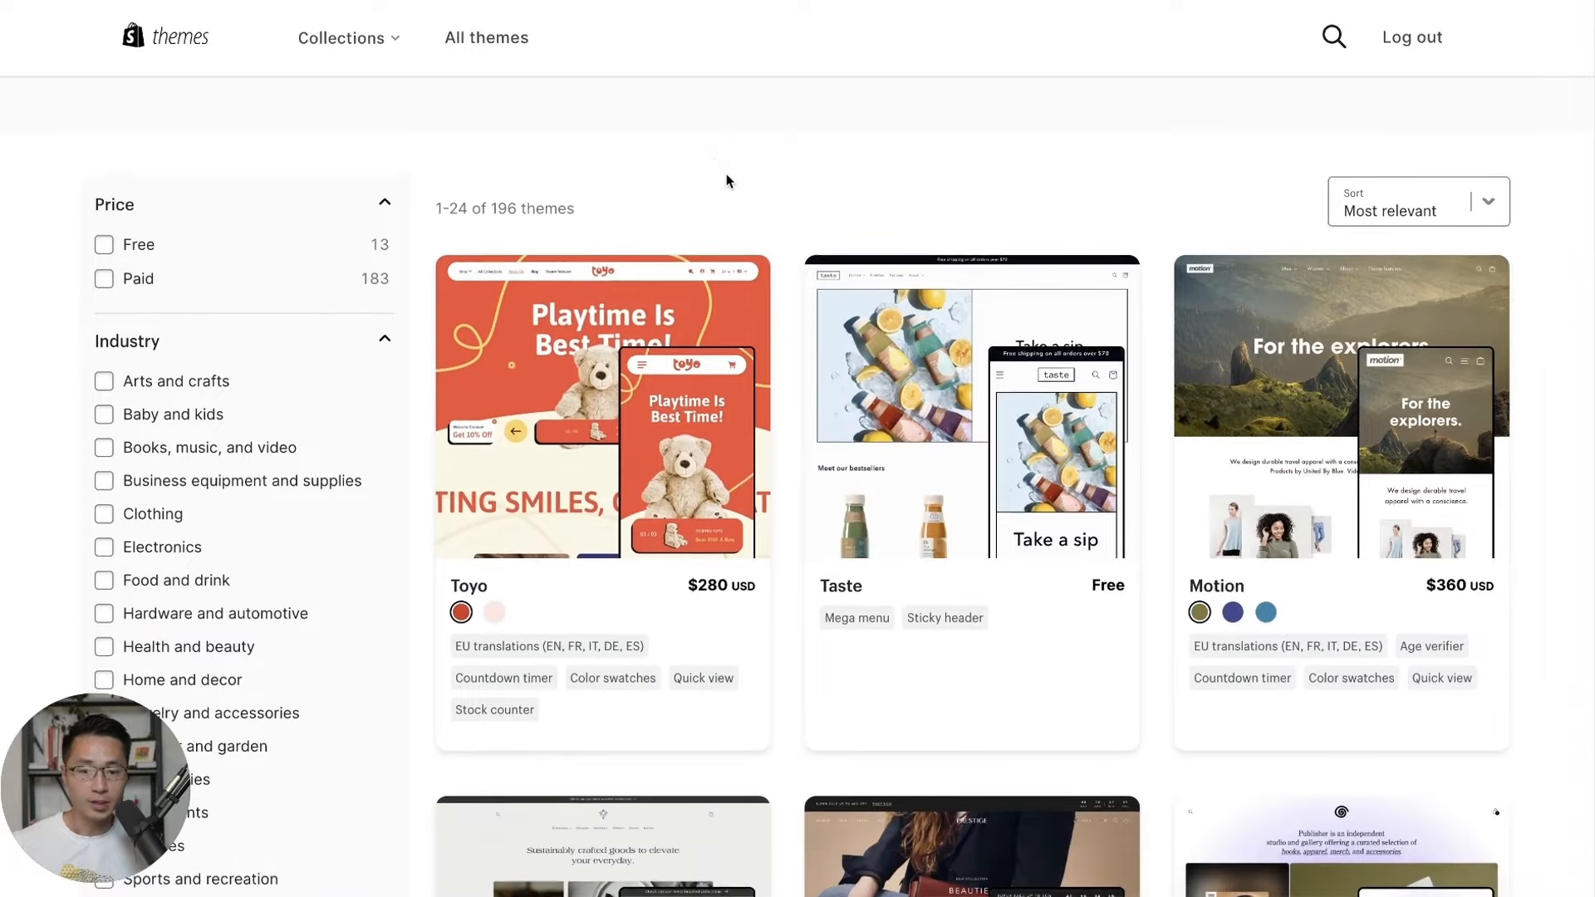
pyautogui.scroll(-3, 766, 210)
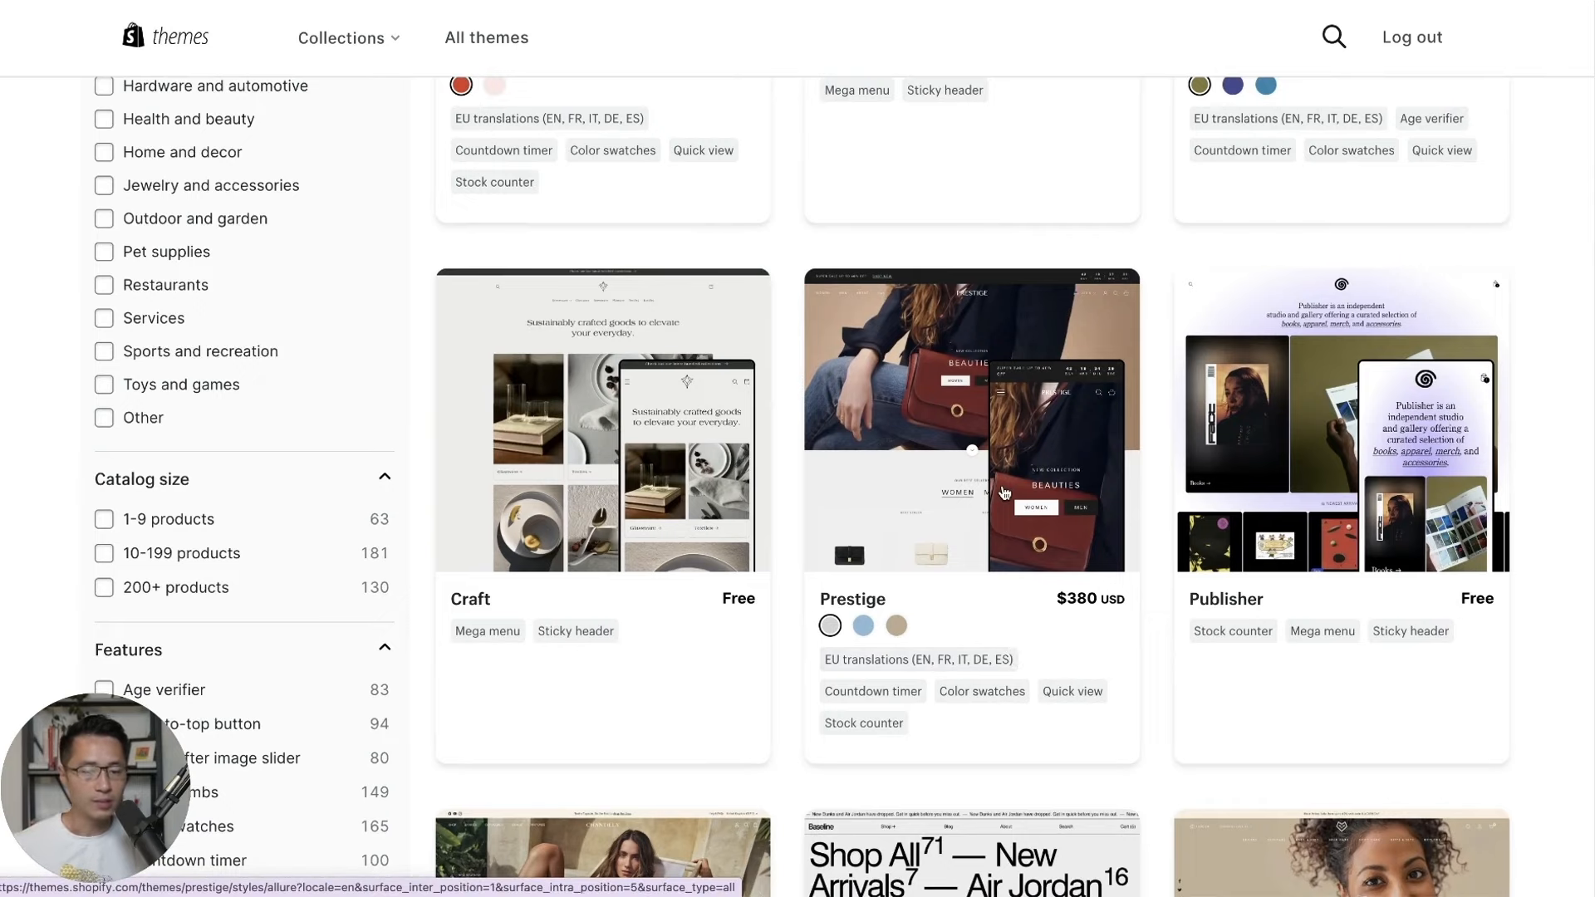
pyautogui.click(1004, 492)
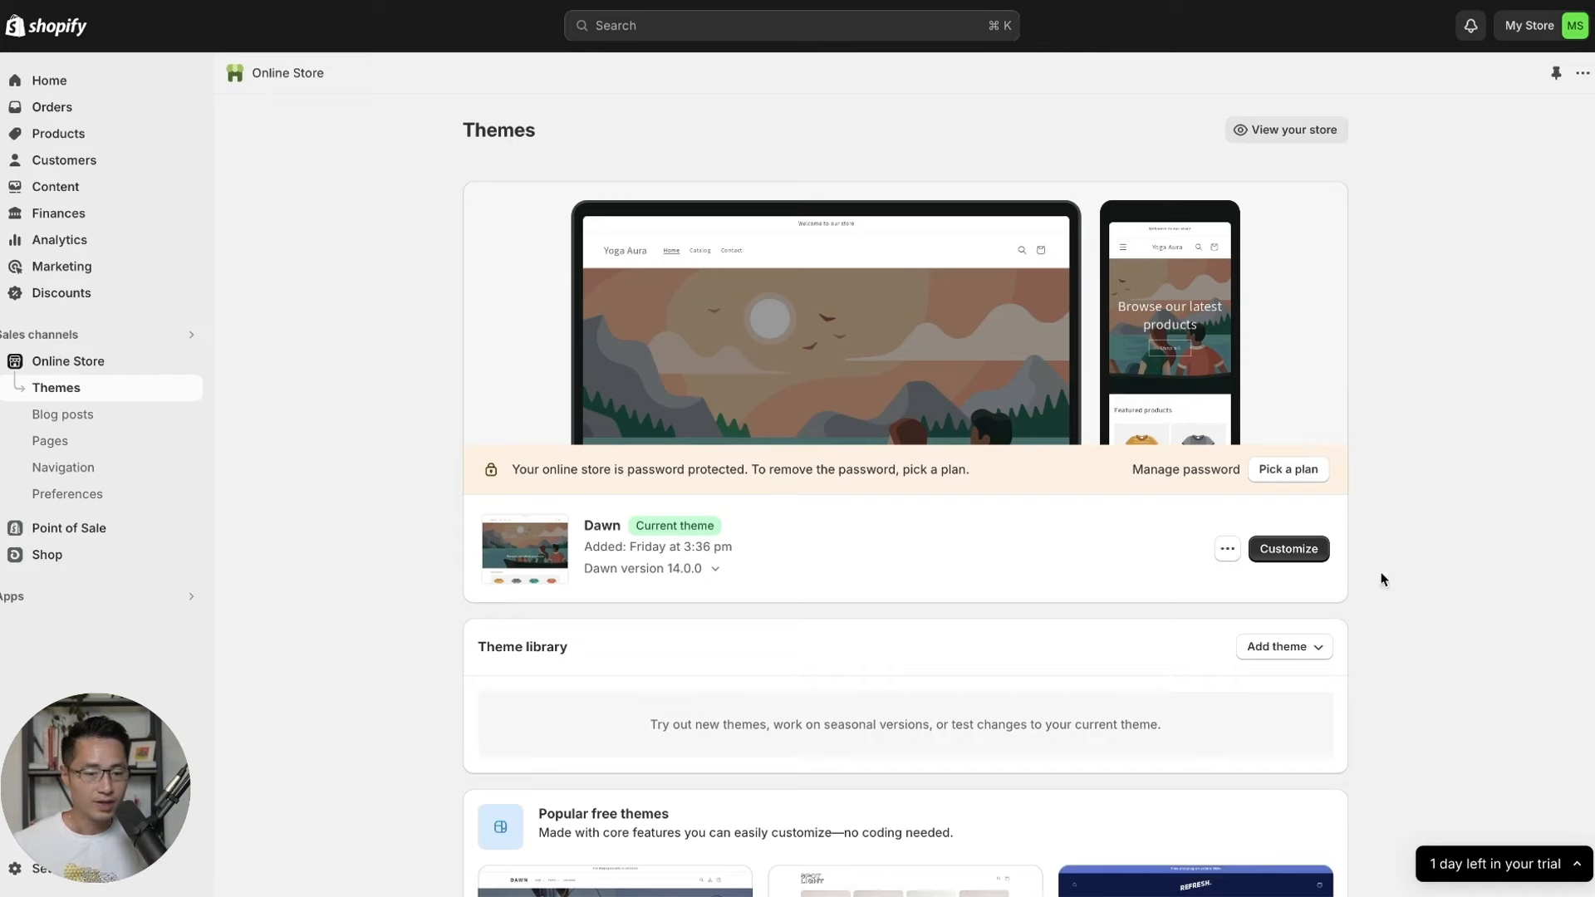
# Open Dawn in the theme editor and look over Theme settings, App embeds and the template list.
pyautogui.click(1291, 550)
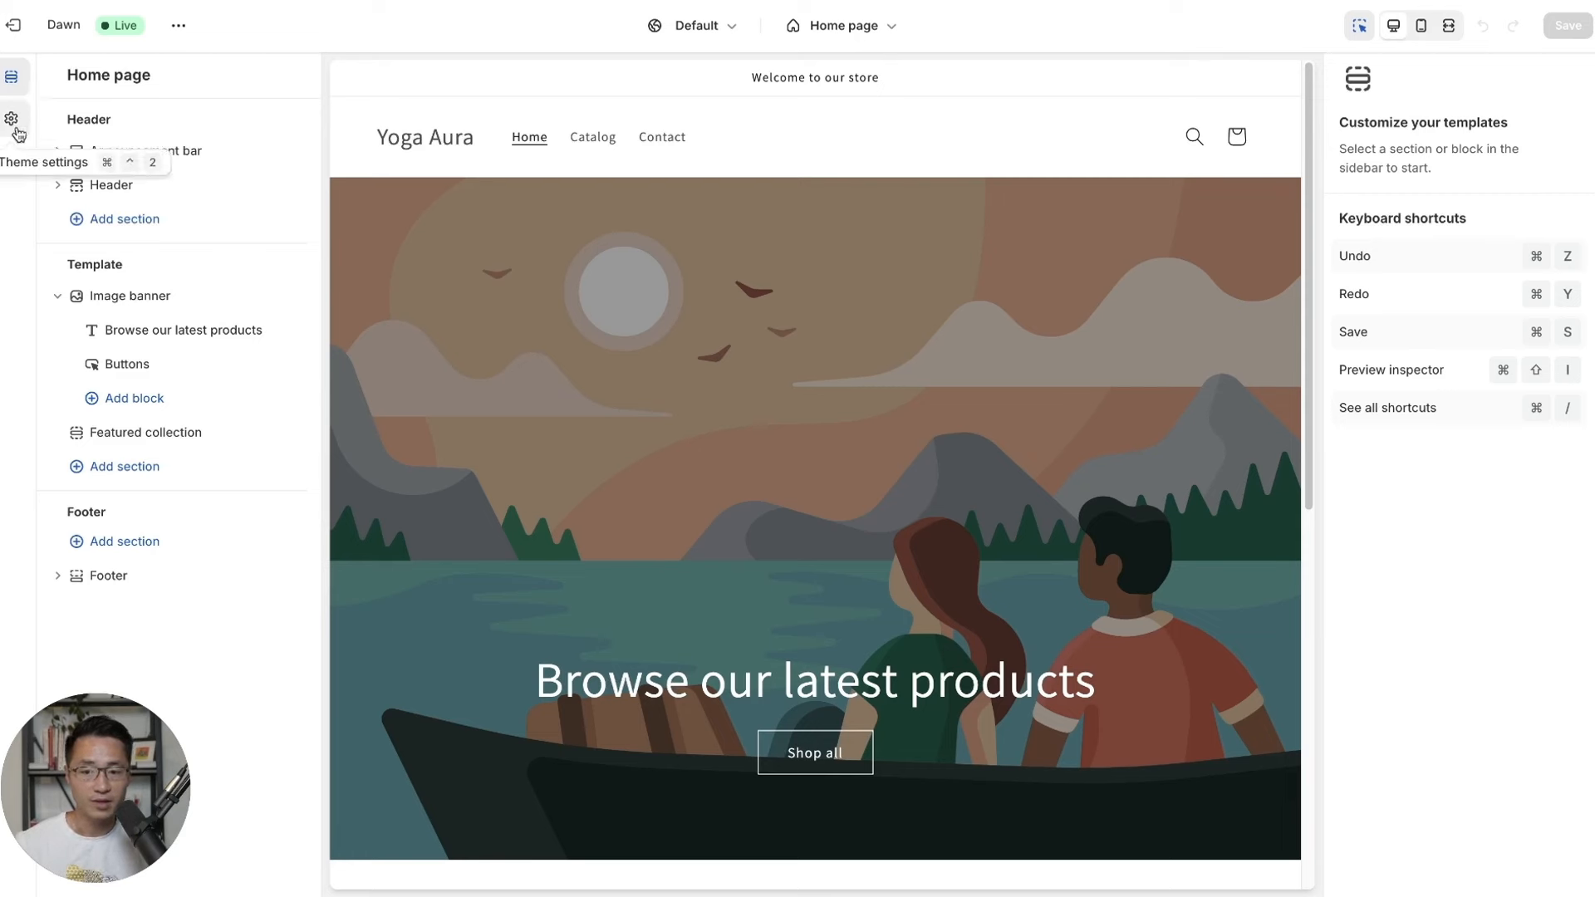
pyautogui.click(12, 121)
pyautogui.click(11, 163)
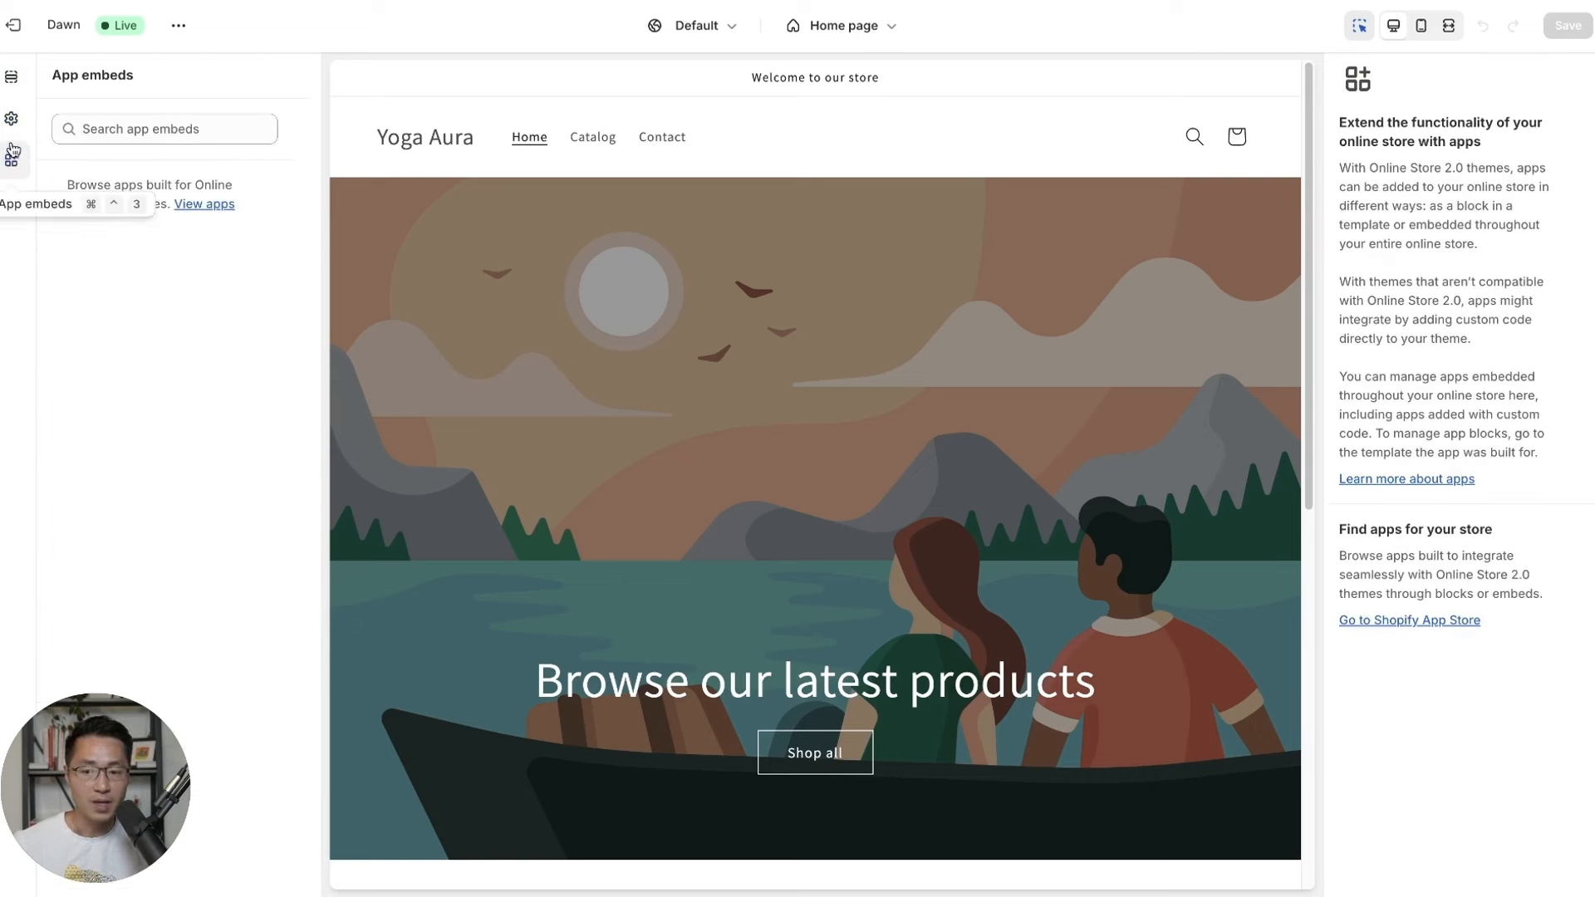
pyautogui.click(13, 83)
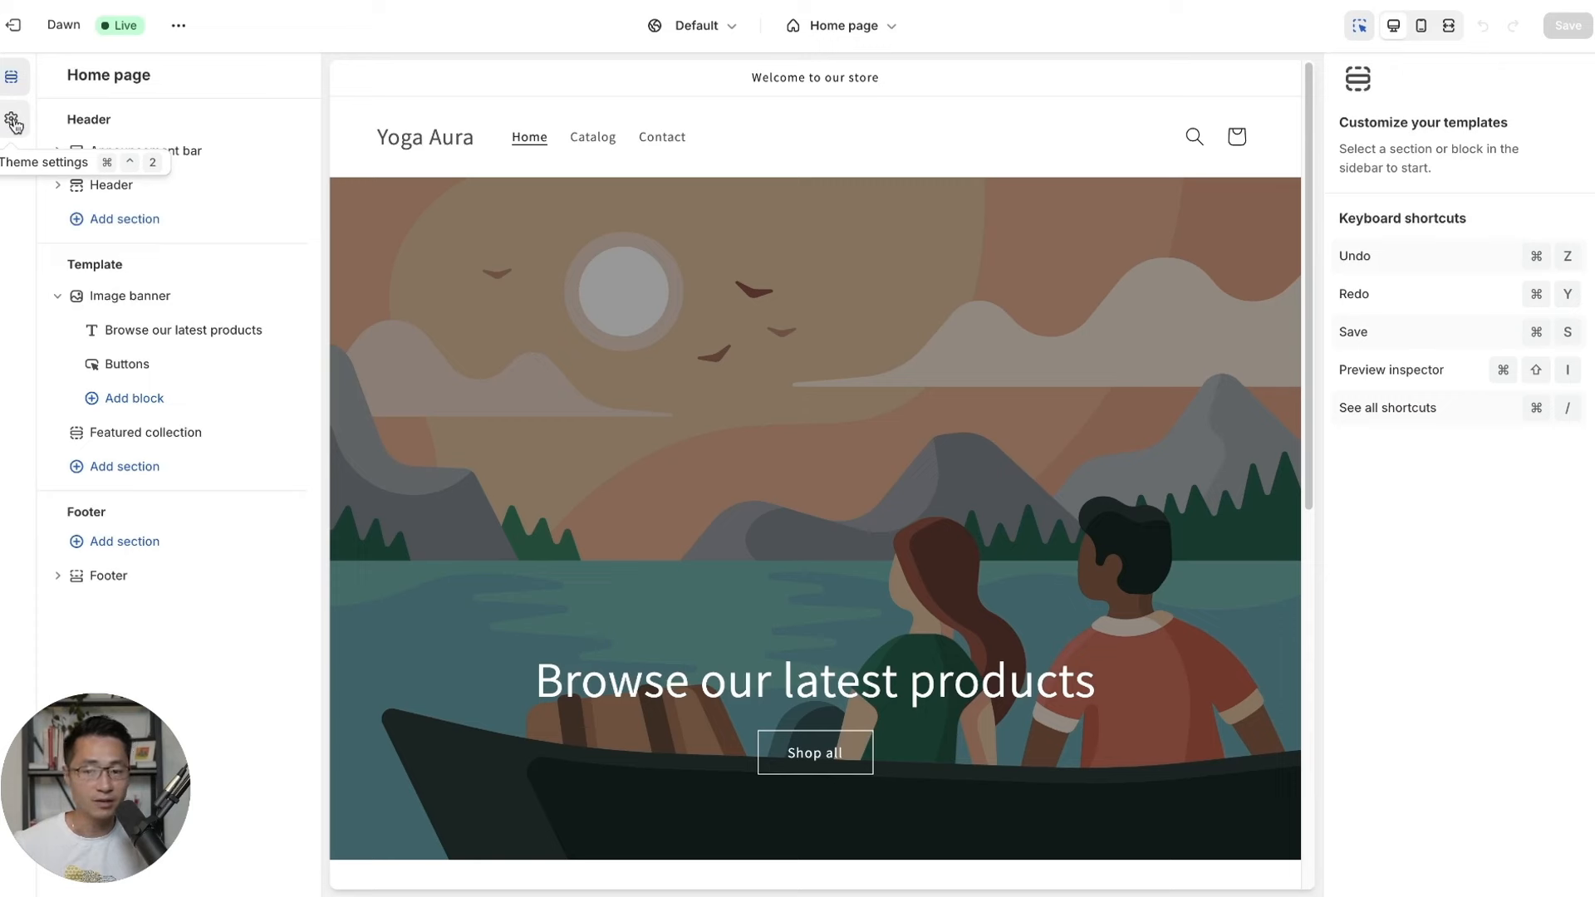
pyautogui.click(895, 32)
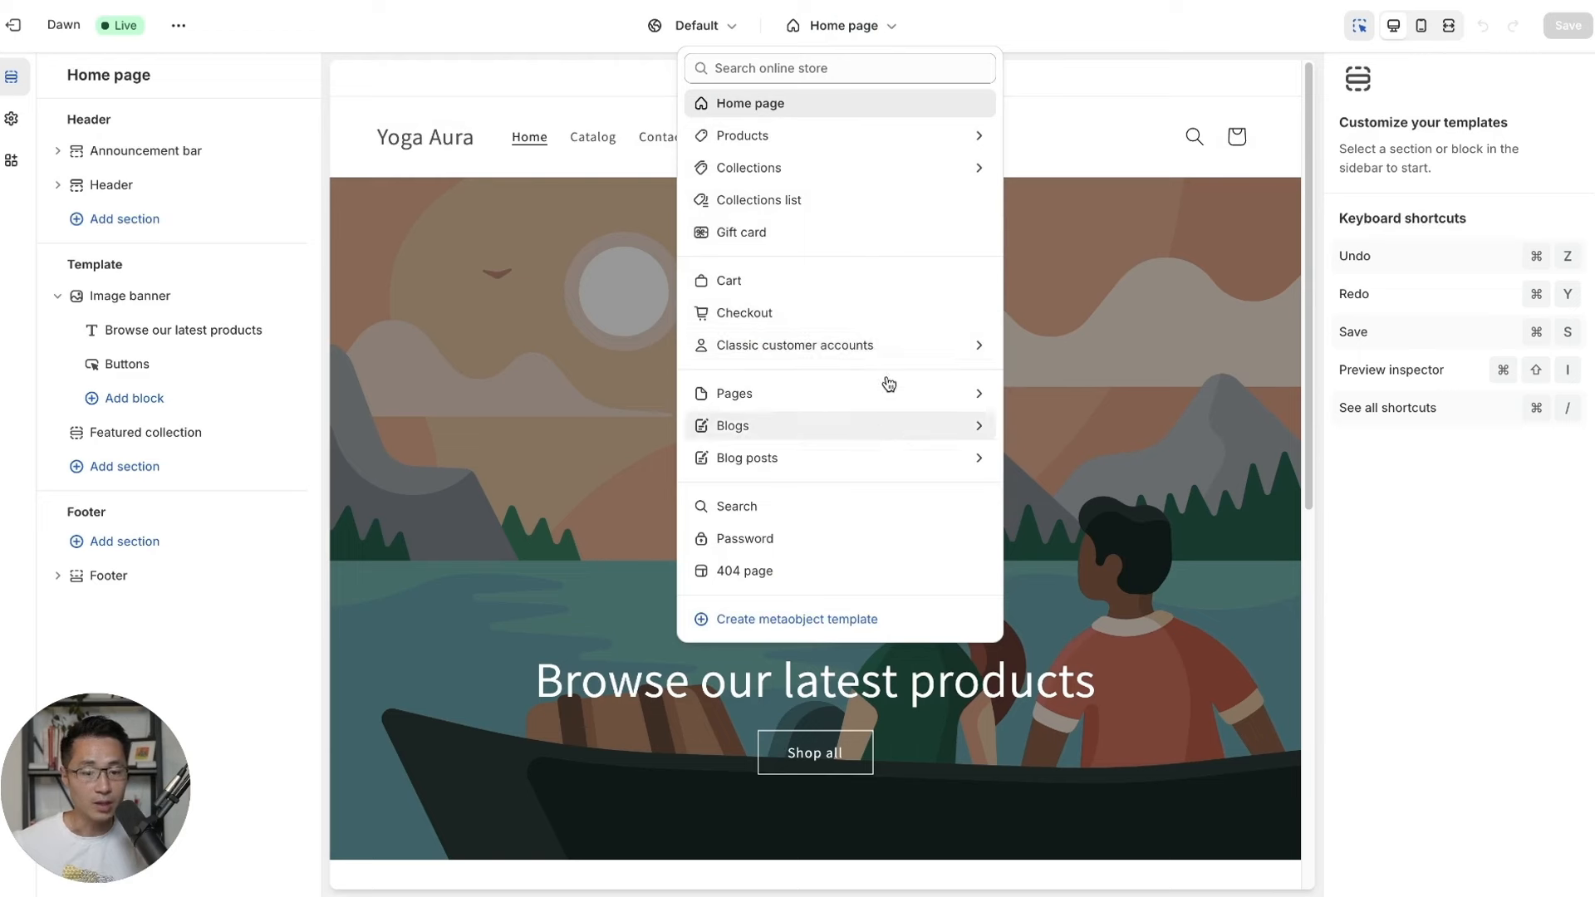
pyautogui.click(865, 39)
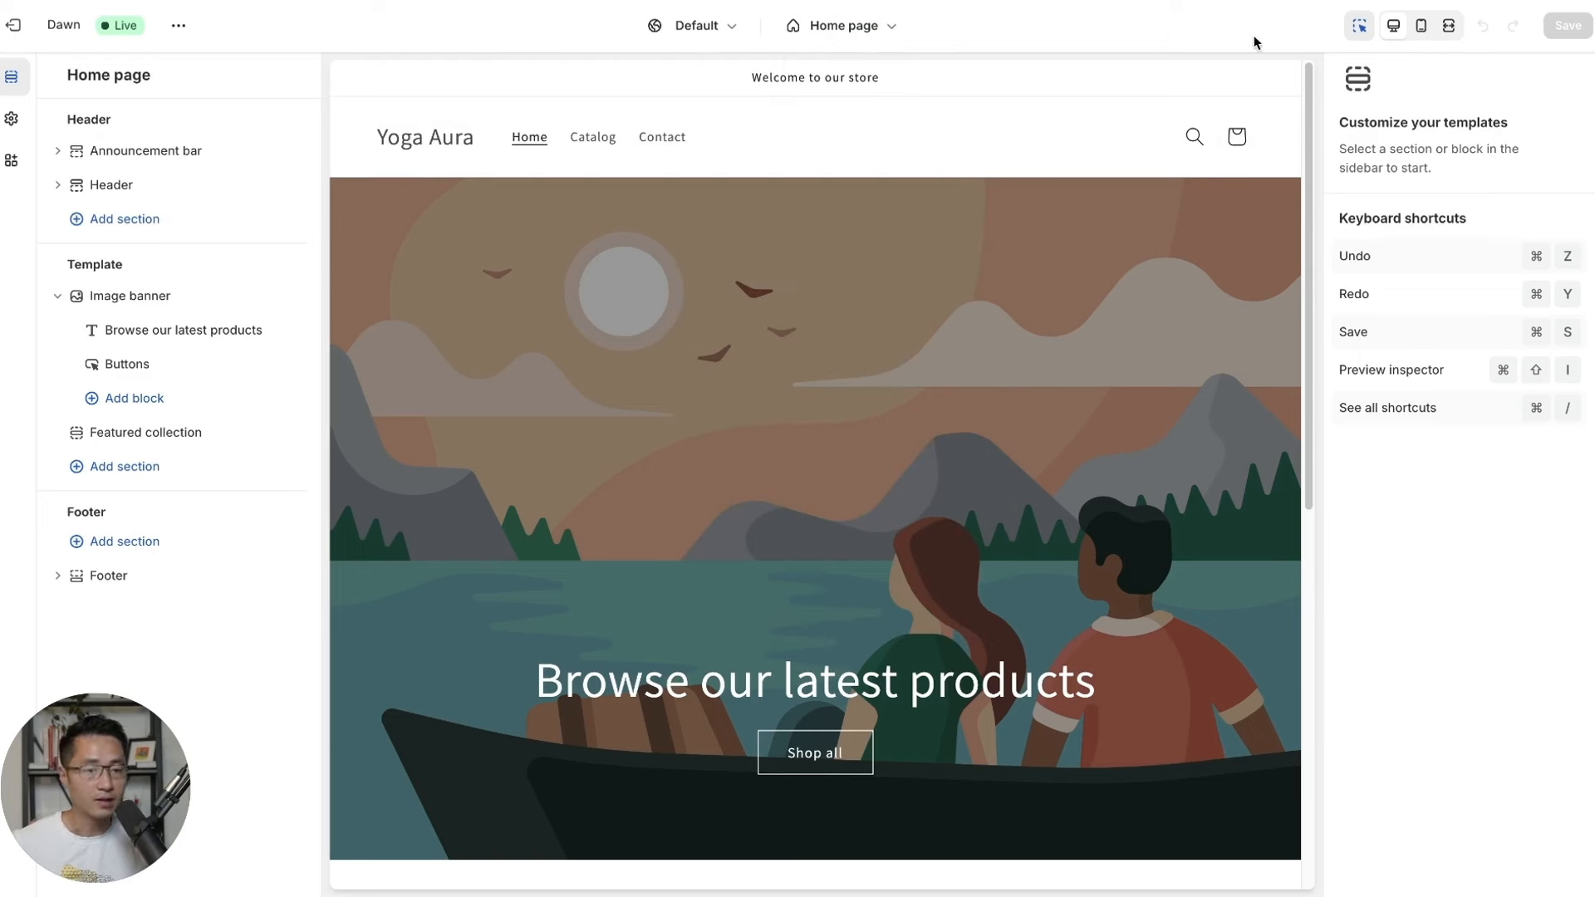
# Preview Dawn's home page in the mobile layout.
pyautogui.click(1420, 33)
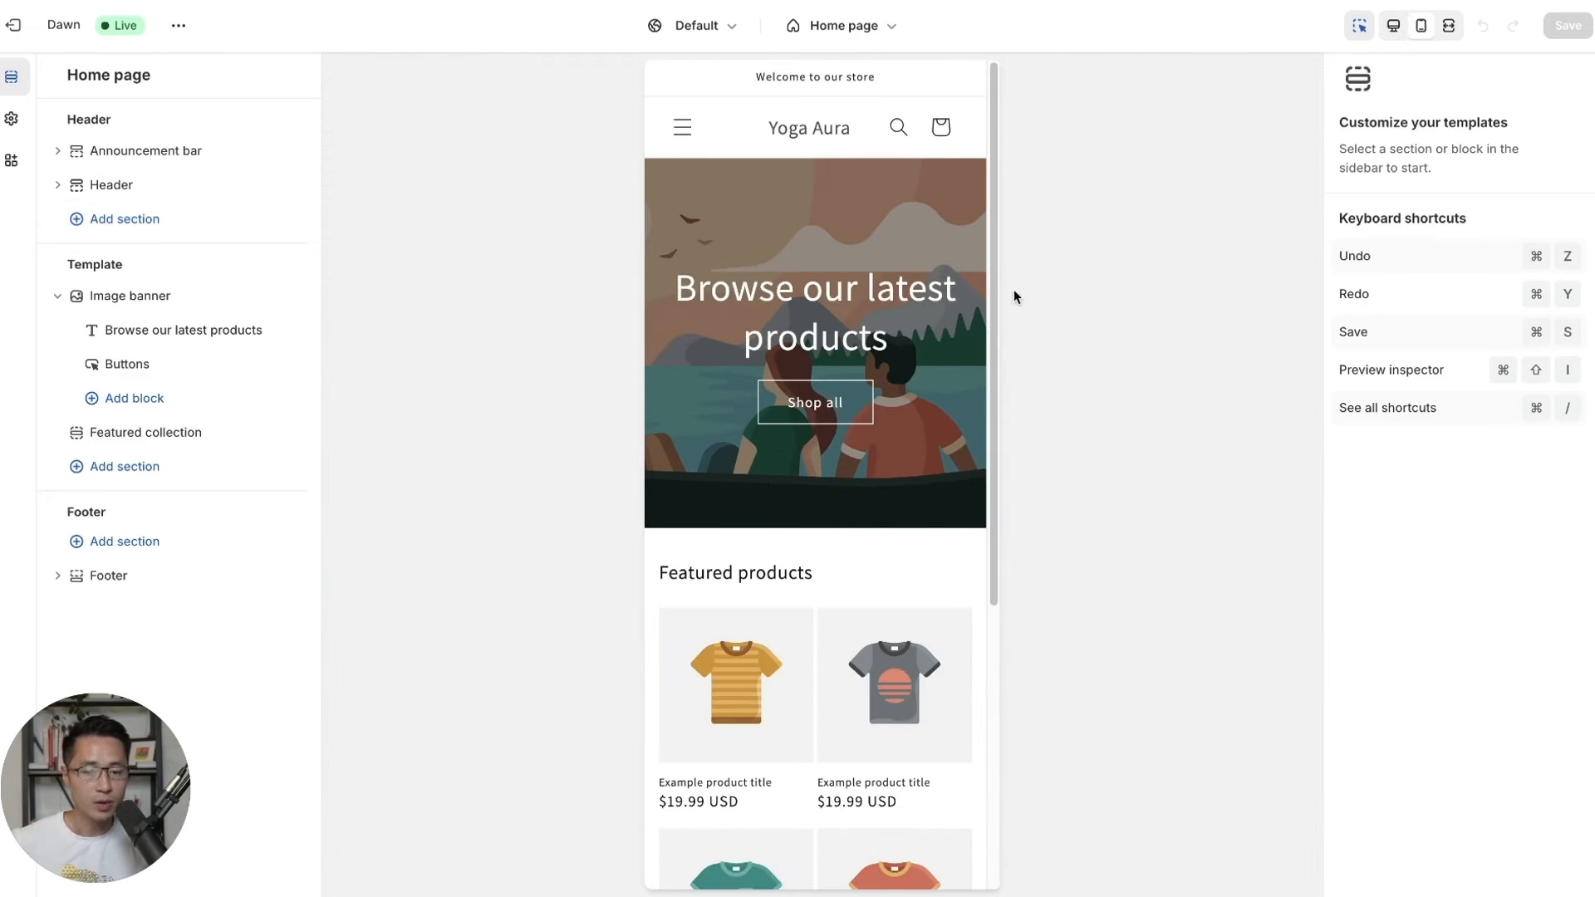
pyautogui.scroll(-4, 947, 302)
pyautogui.scroll(4, 947, 302)
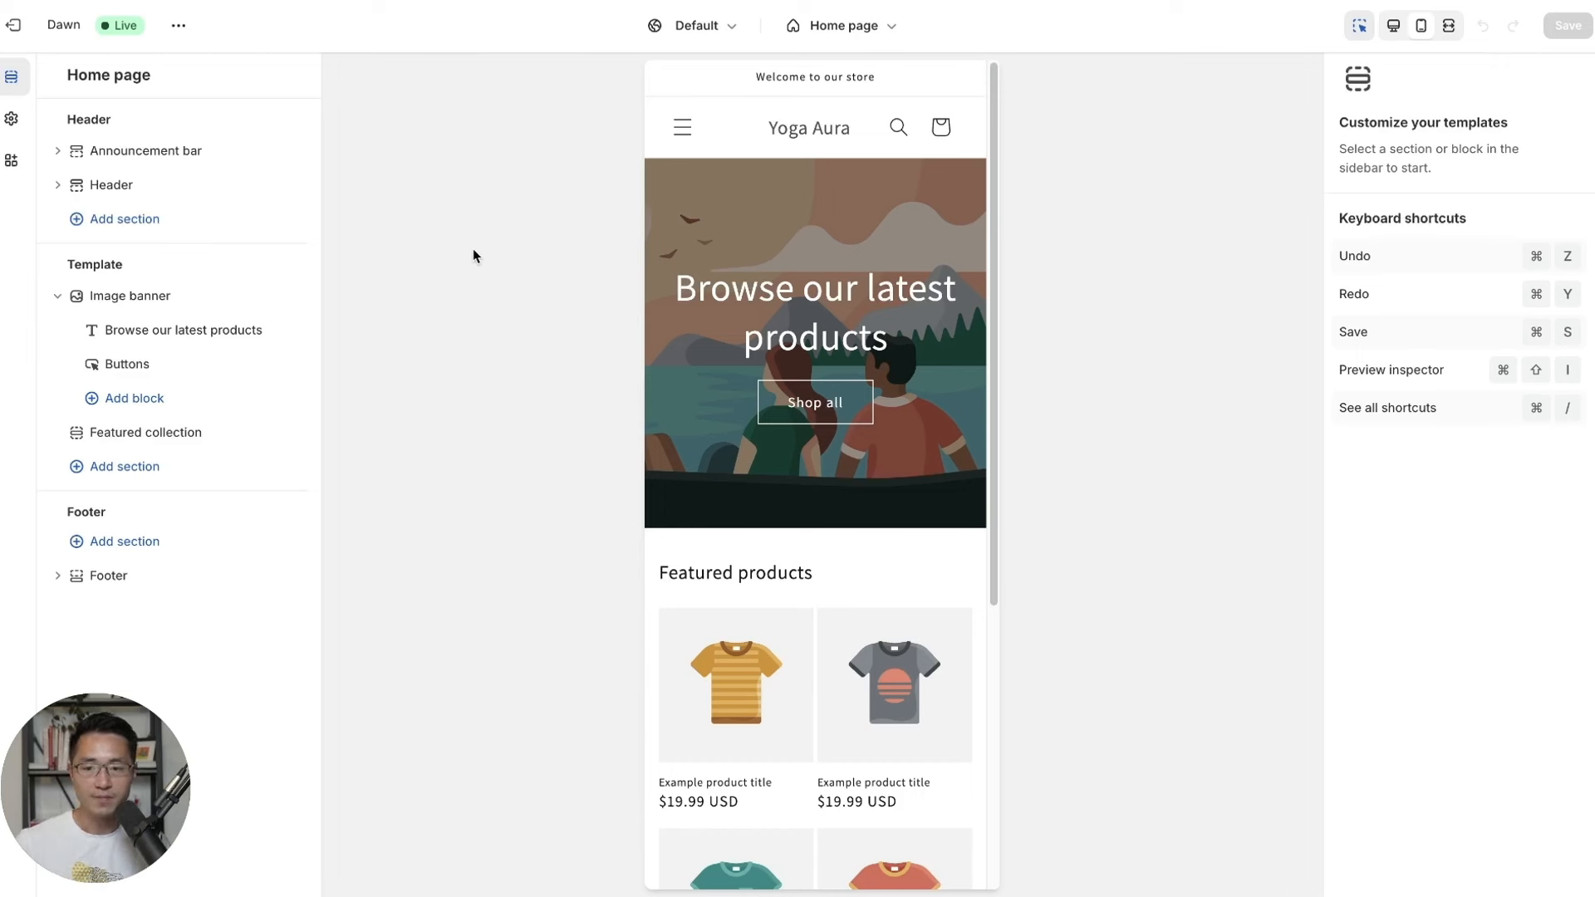
# Show Dawn's Theme settings and briefly expand the Colors group to view the schemes.
pyautogui.click(12, 121)
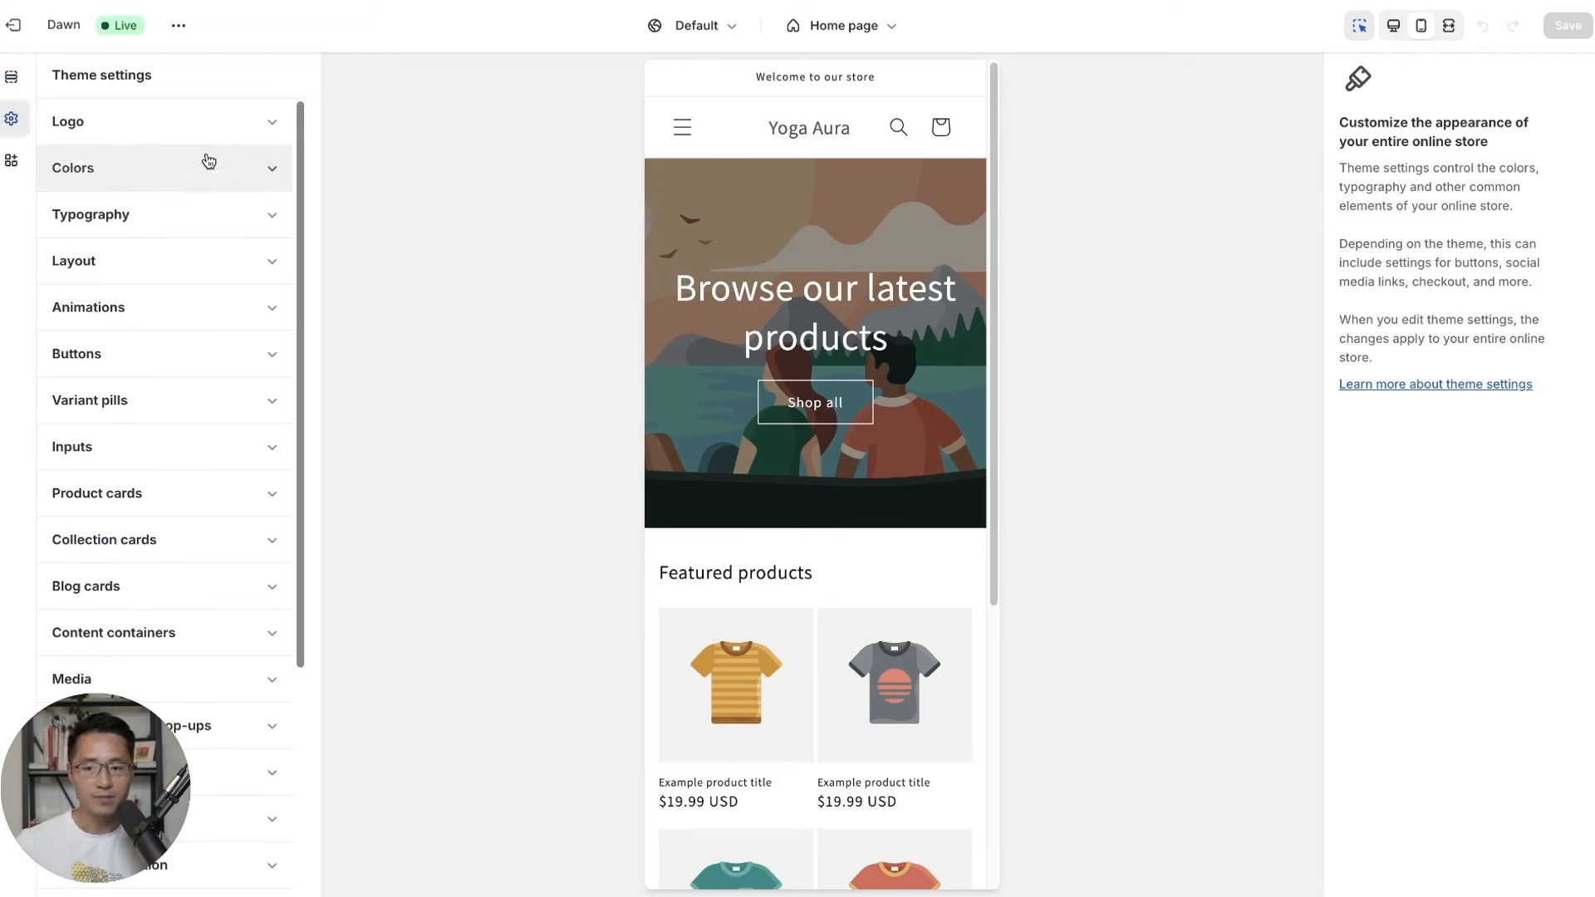
pyautogui.click(273, 173)
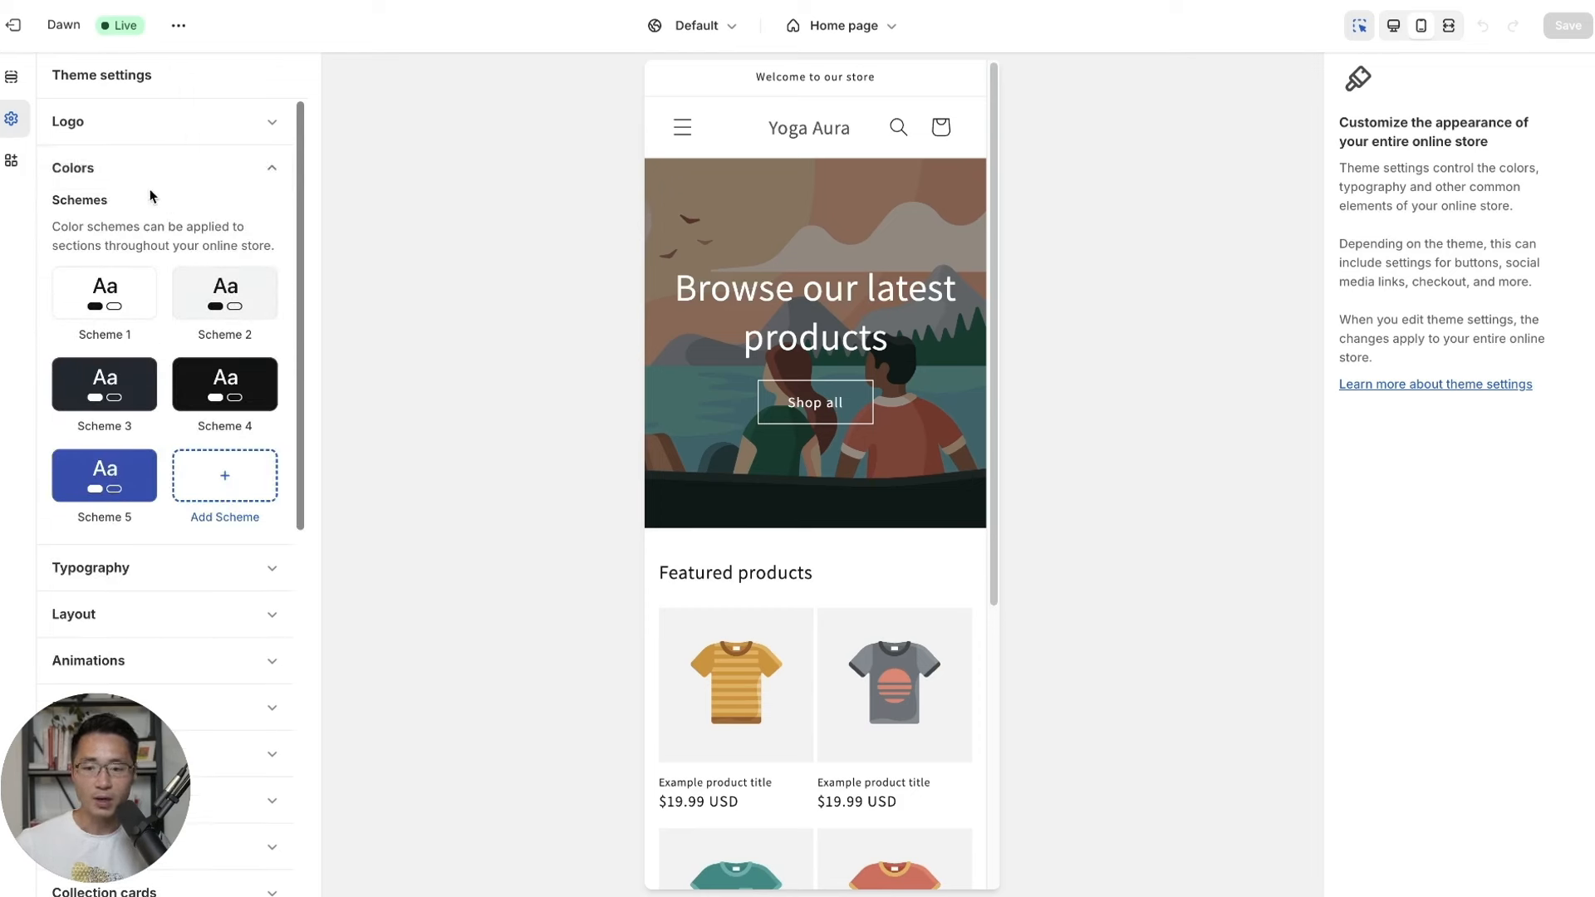
pyautogui.click(274, 173)
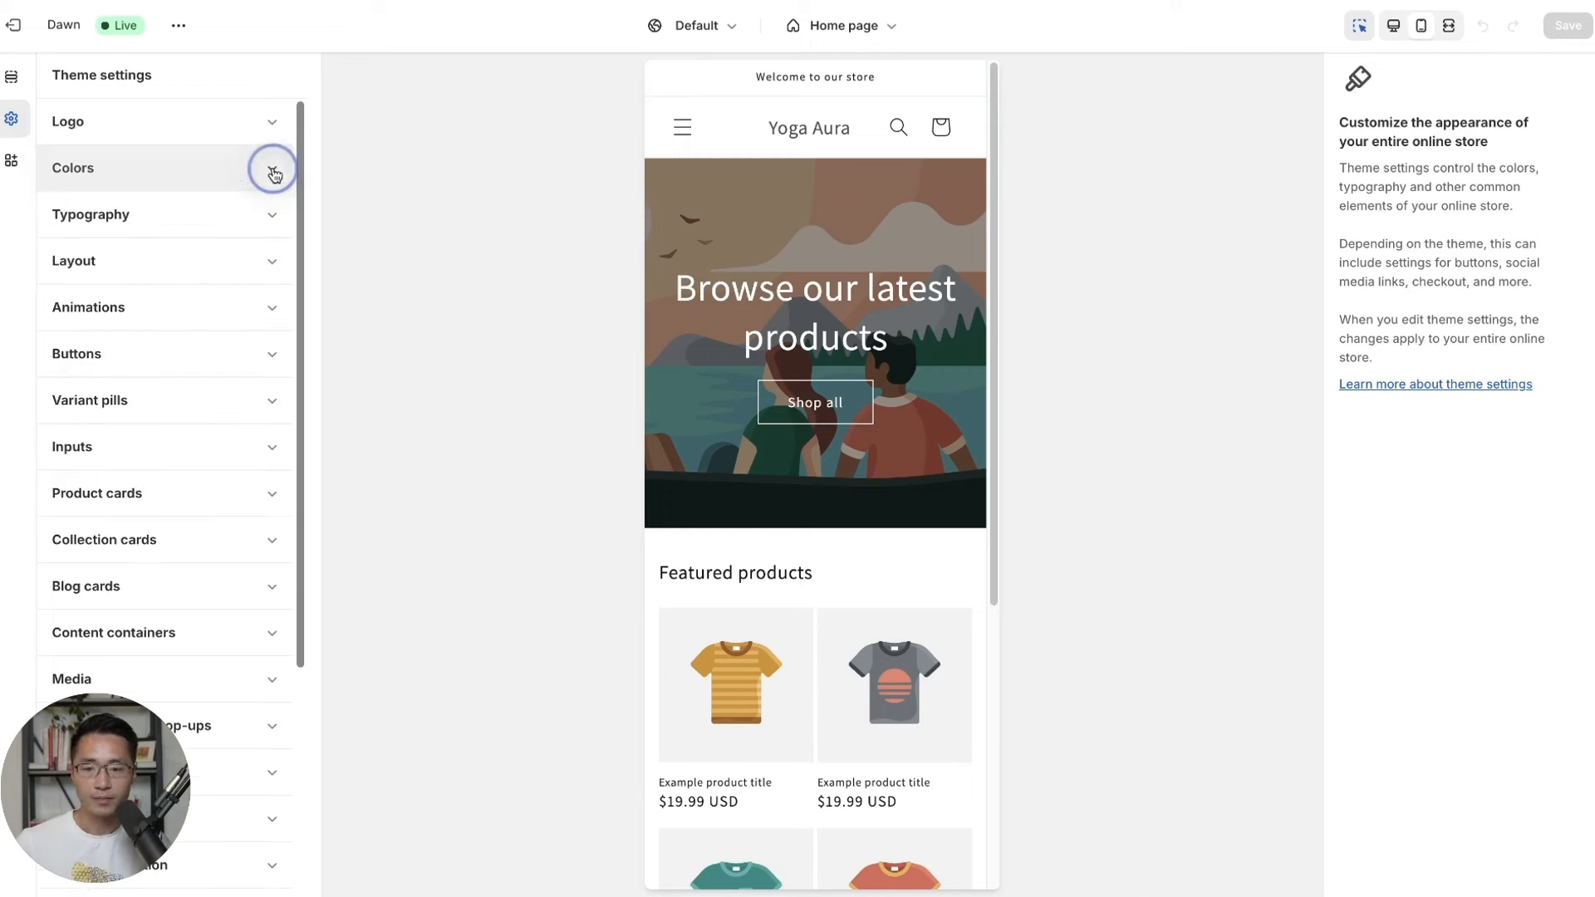
# Upload YOGA Aura Logo copy.png and set it as the logo under Theme settings > Logo.
pyautogui.click(11, 77)
pyautogui.click(11, 117)
pyautogui.click(125, 126)
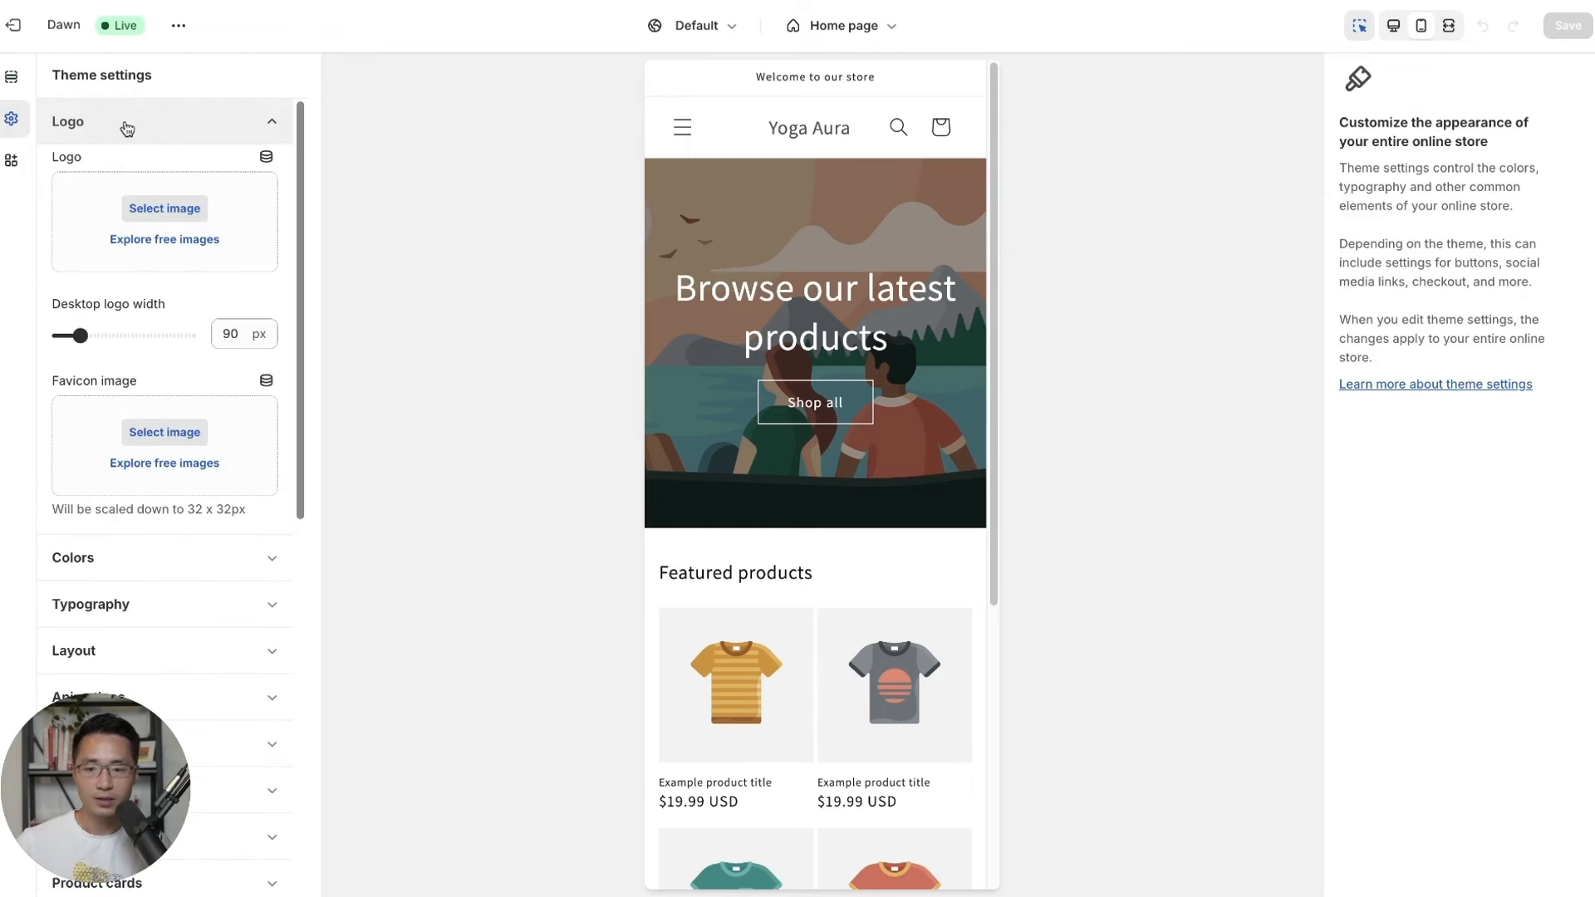
pyautogui.click(170, 211)
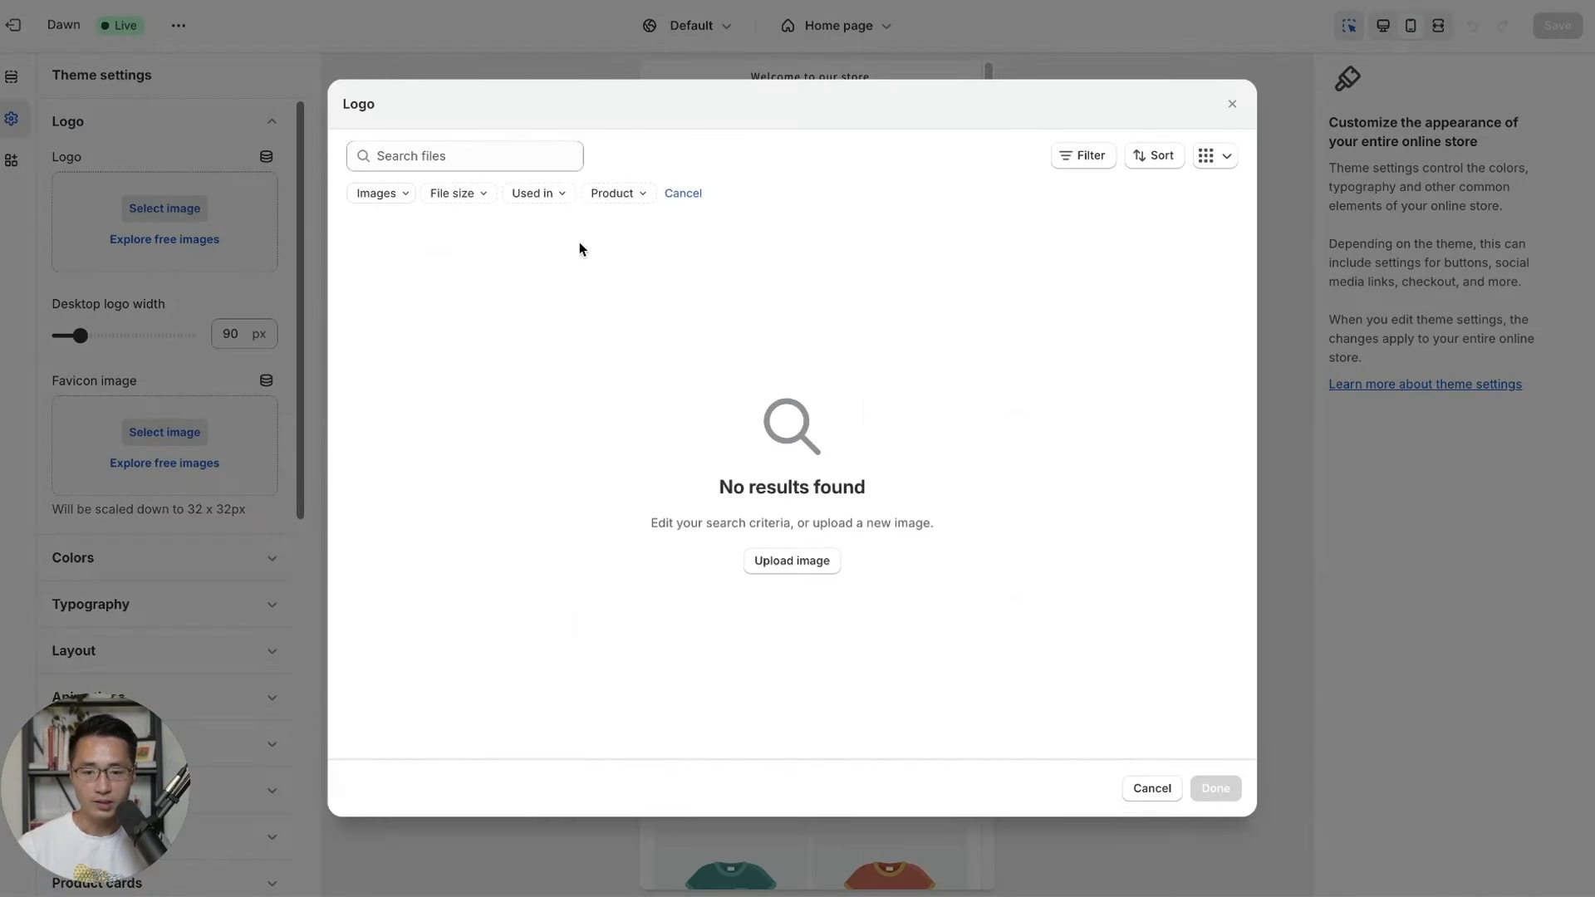
pyautogui.click(779, 561)
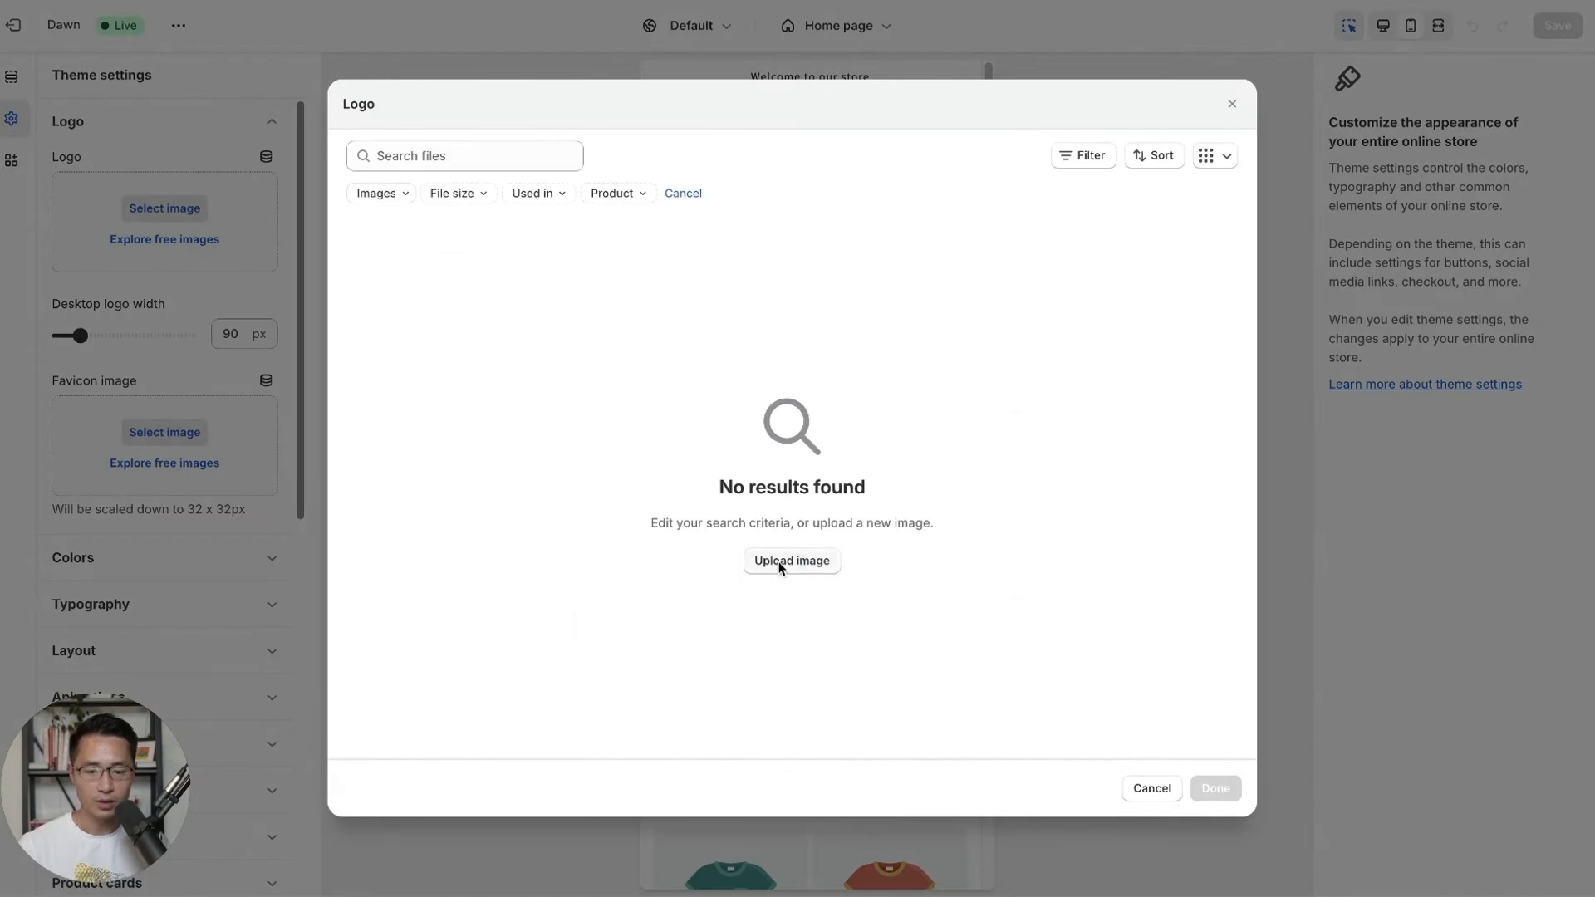
pyautogui.click(594, 111)
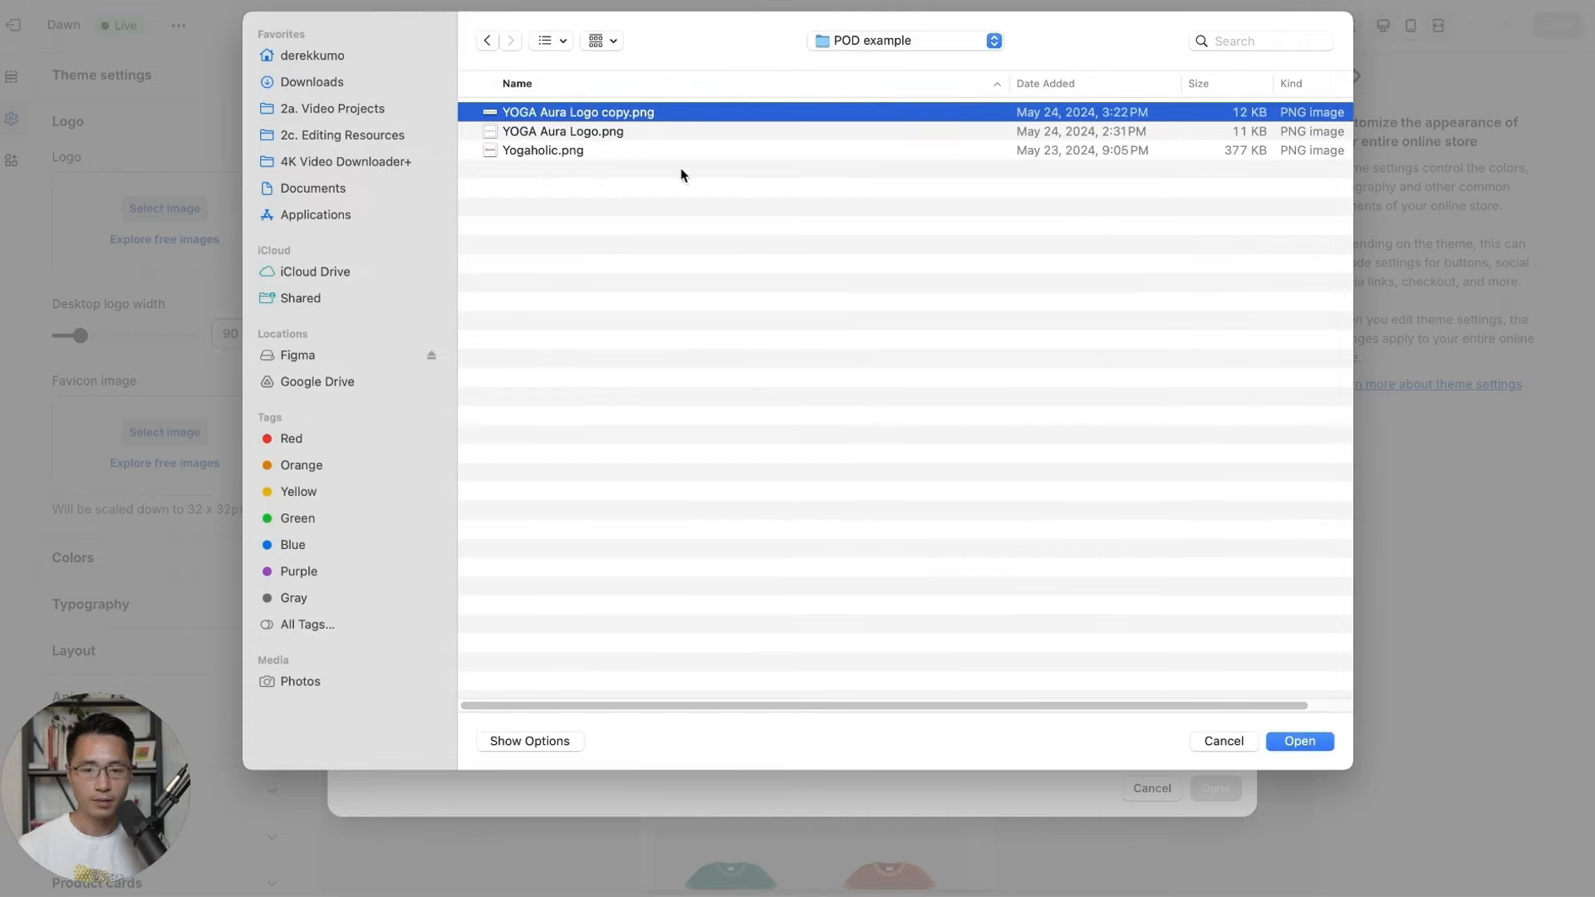
pyautogui.click(1289, 739)
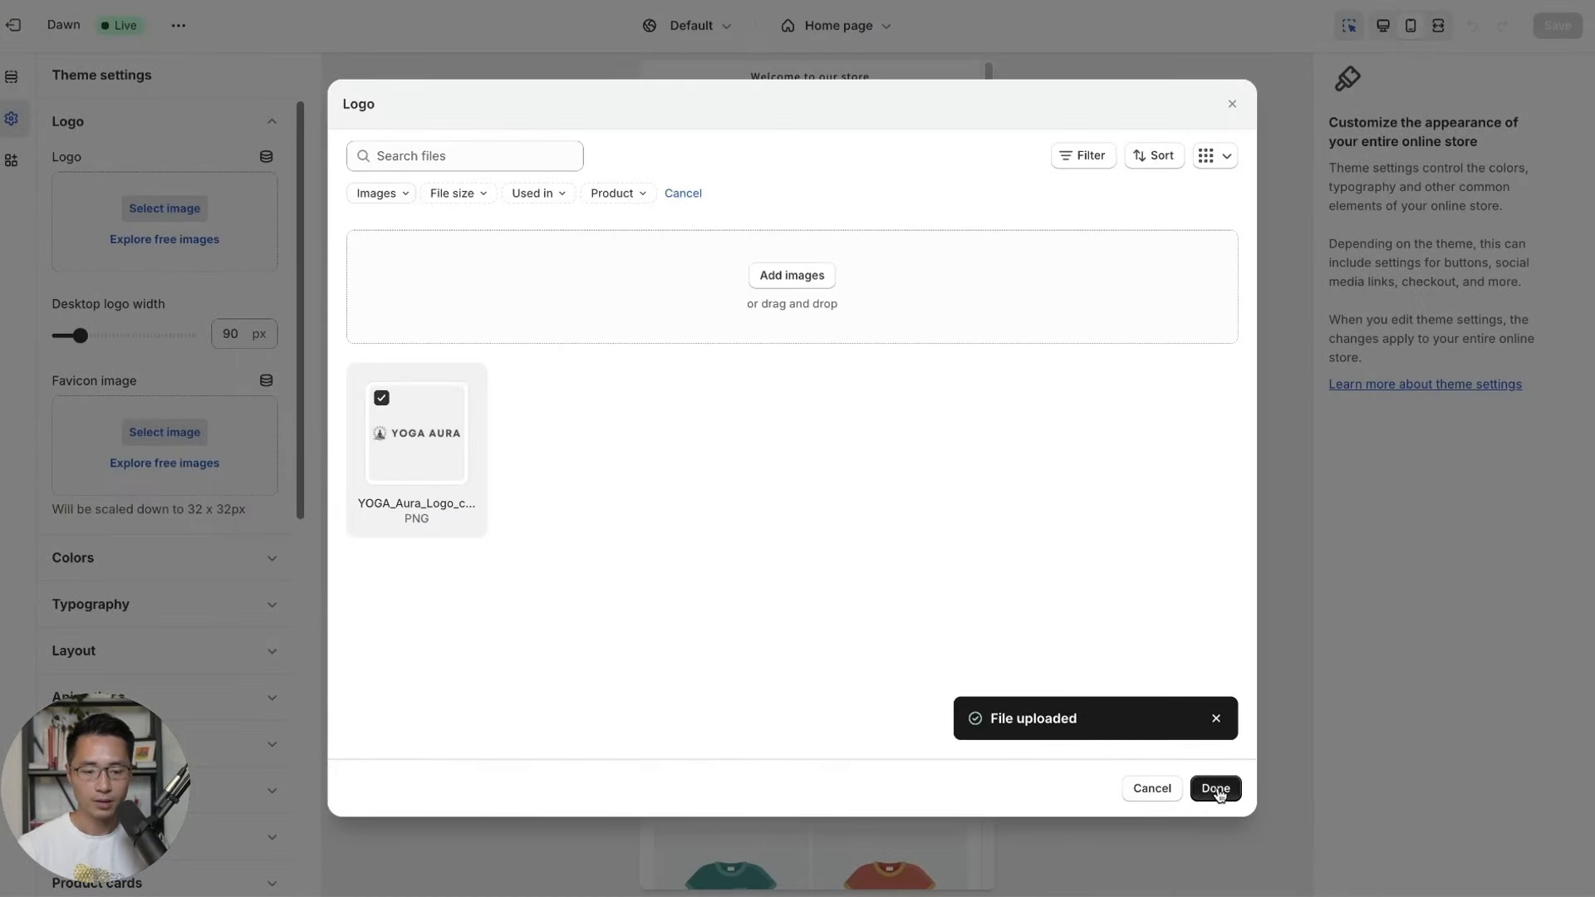
pyautogui.click(1214, 788)
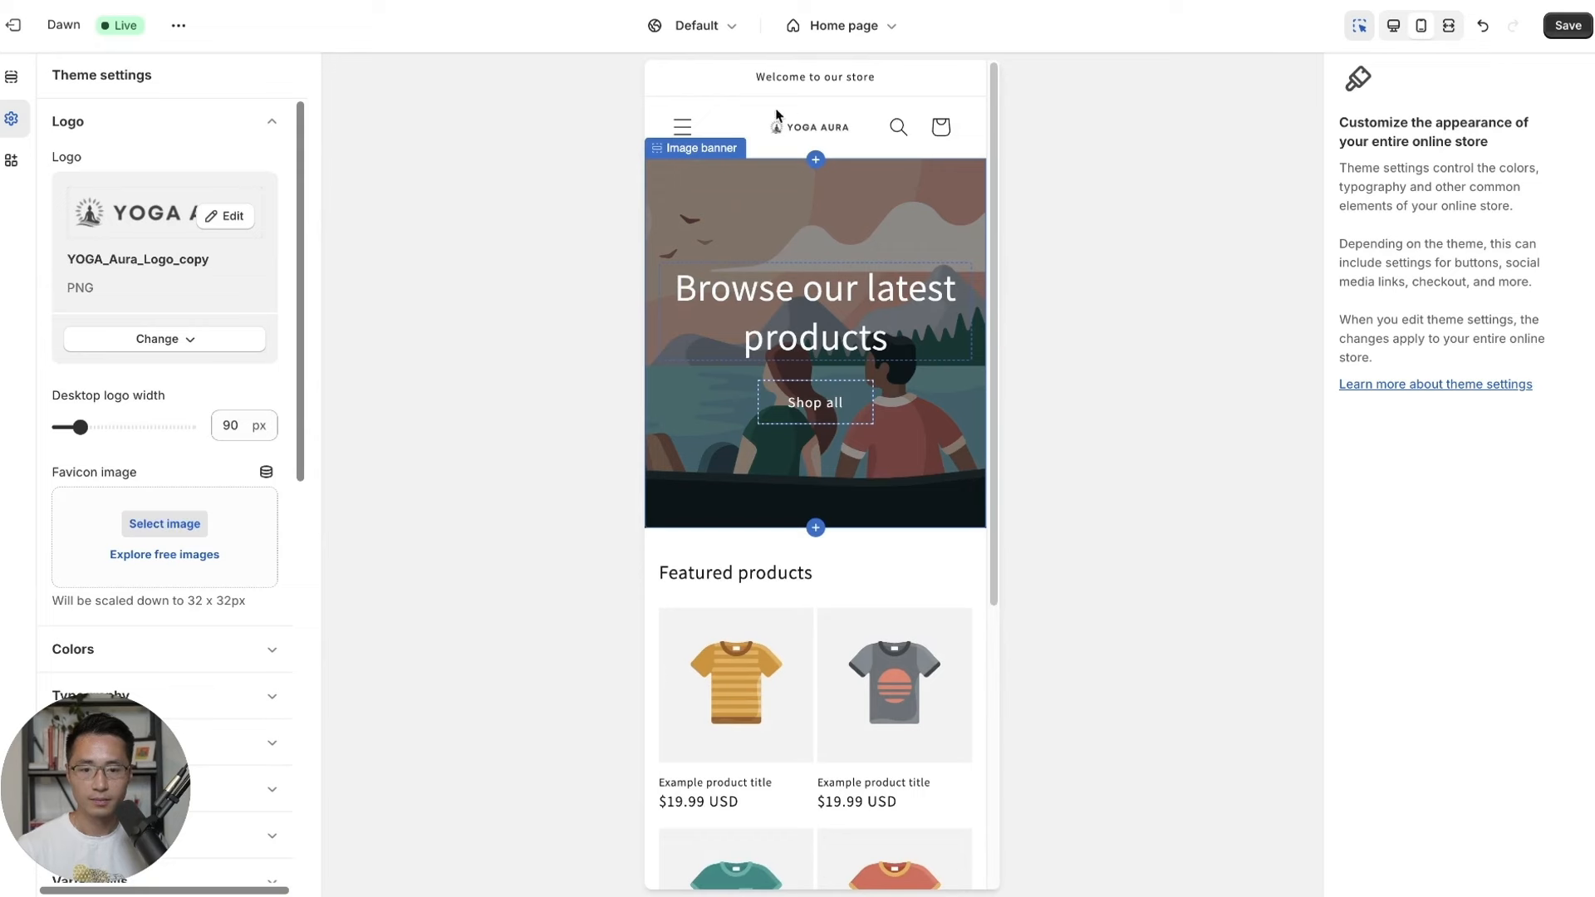
# Try desktop logo widths up to 190 px, settle on 150 px, and save the theme.
pyautogui.click(106, 429)
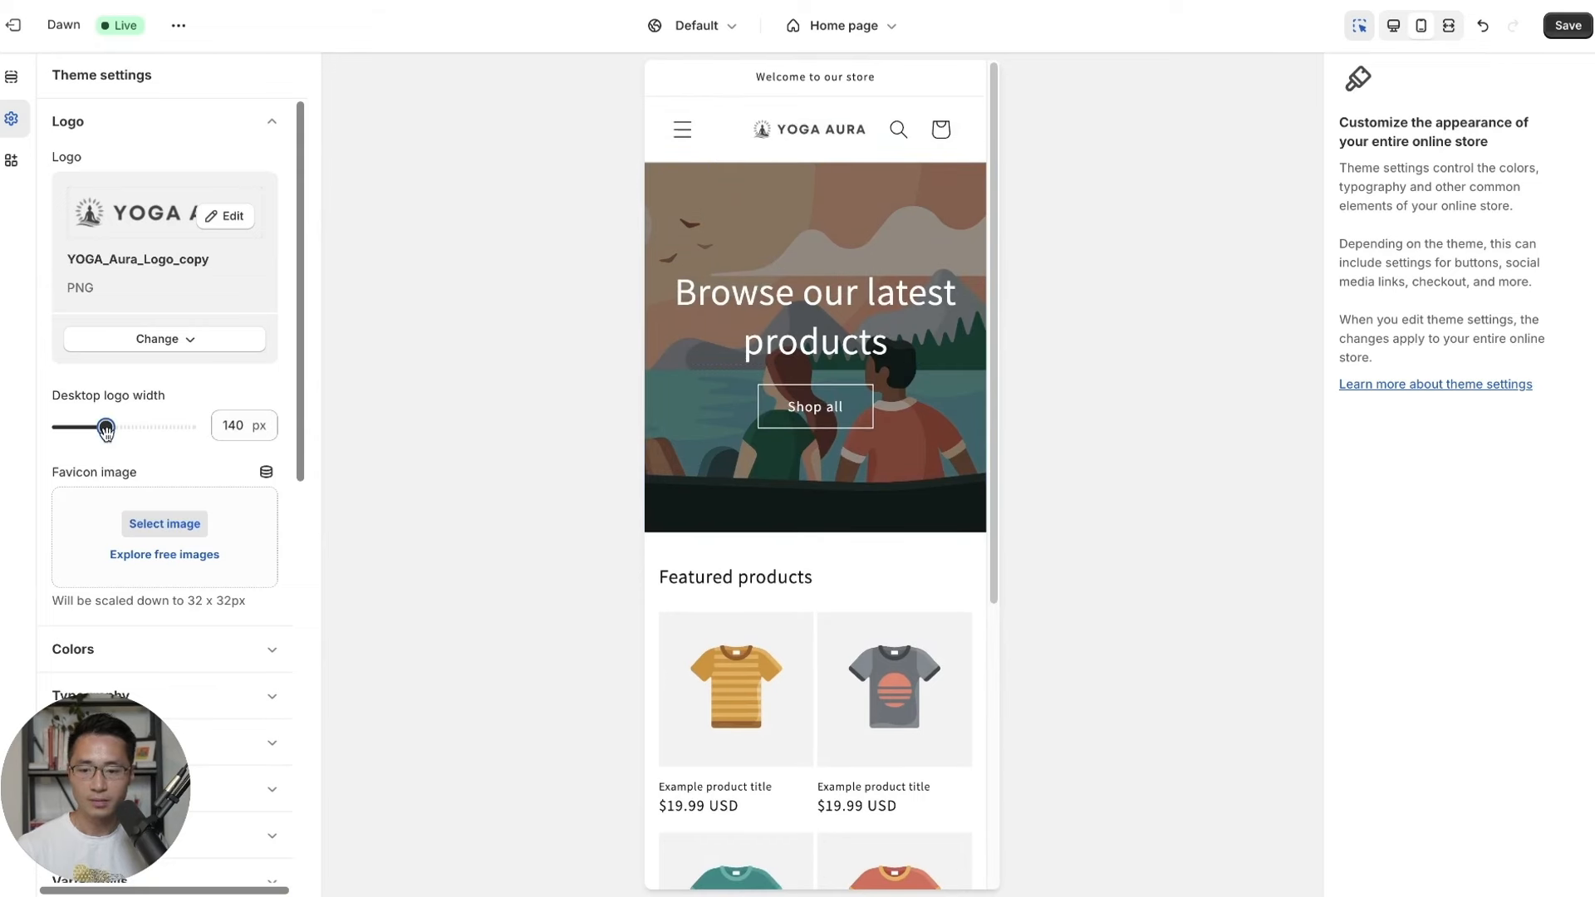
pyautogui.moveTo(105, 428); pyautogui.dragTo(112, 431)
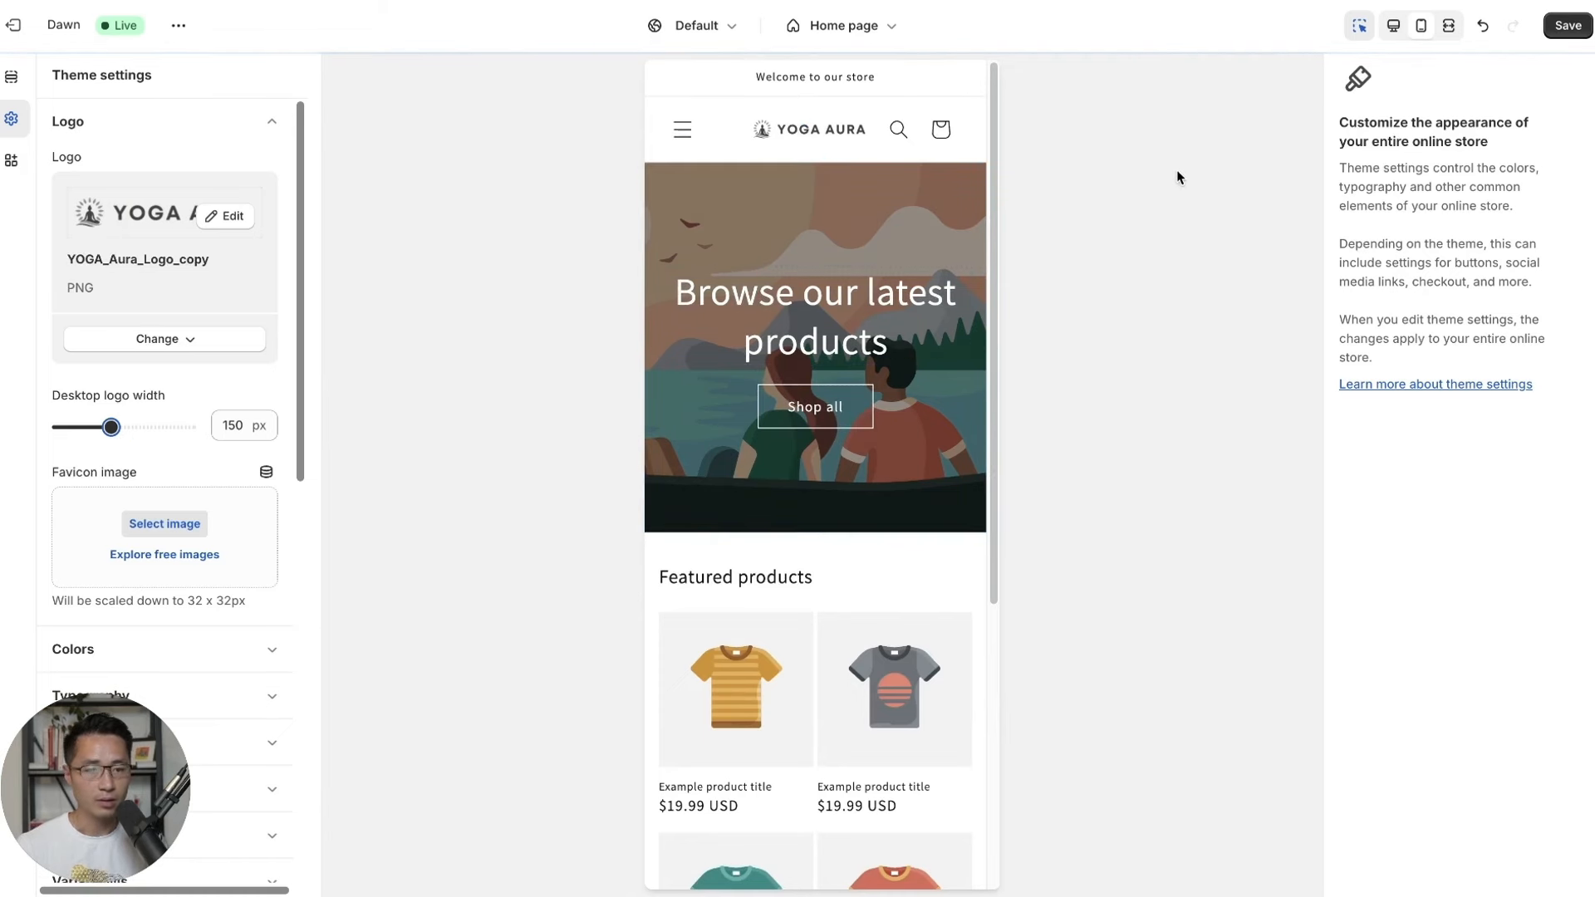
pyautogui.click(1395, 27)
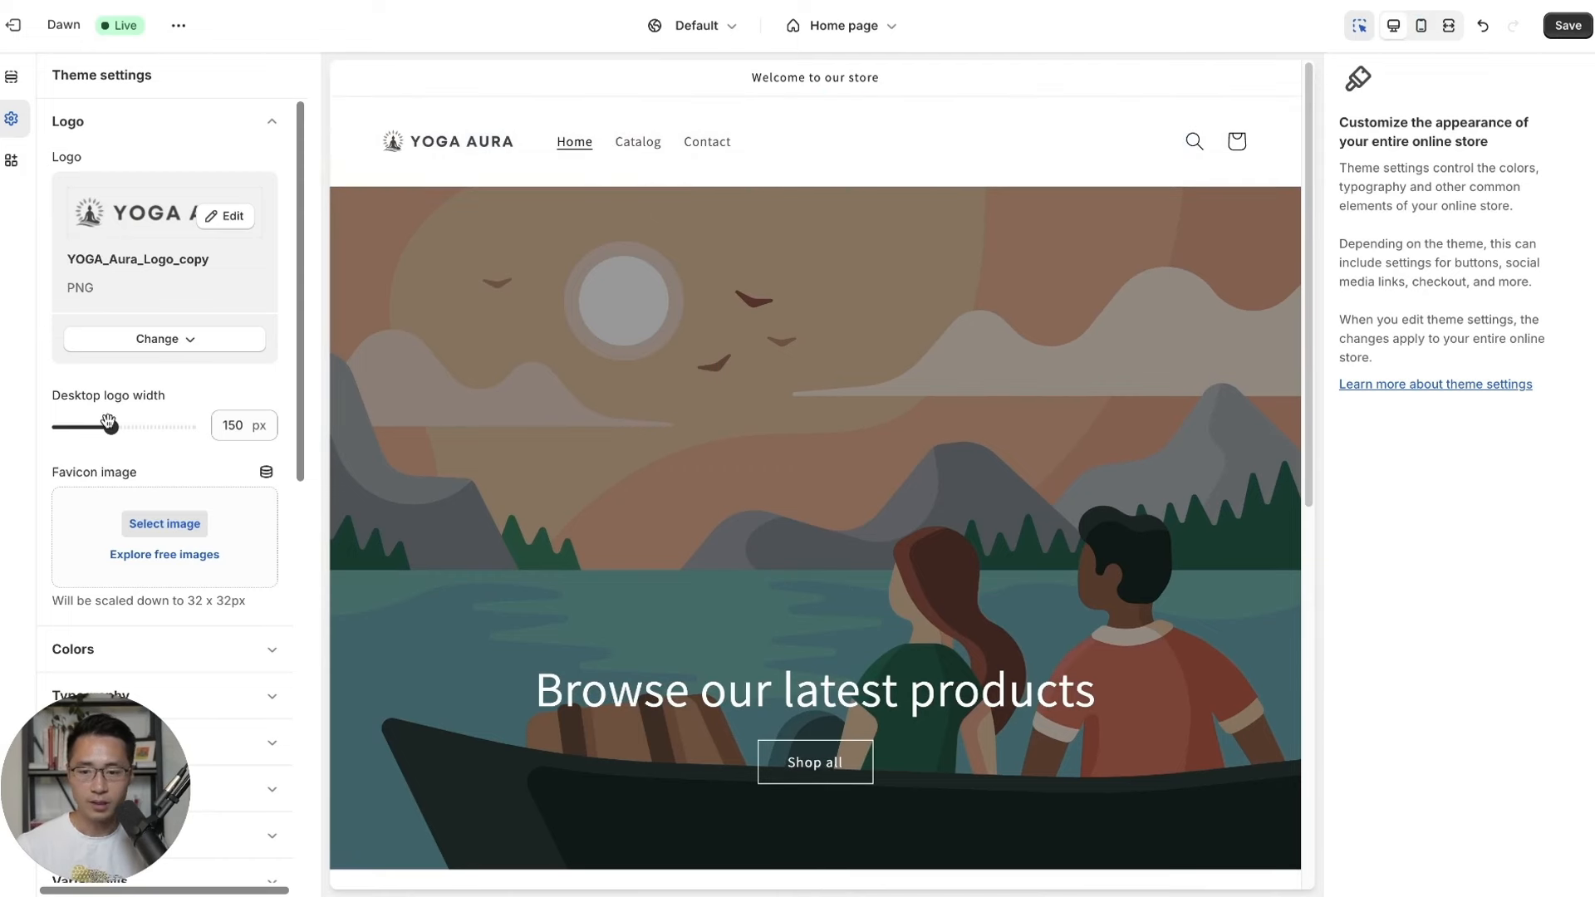
pyautogui.moveTo(109, 421); pyautogui.dragTo(129, 429)
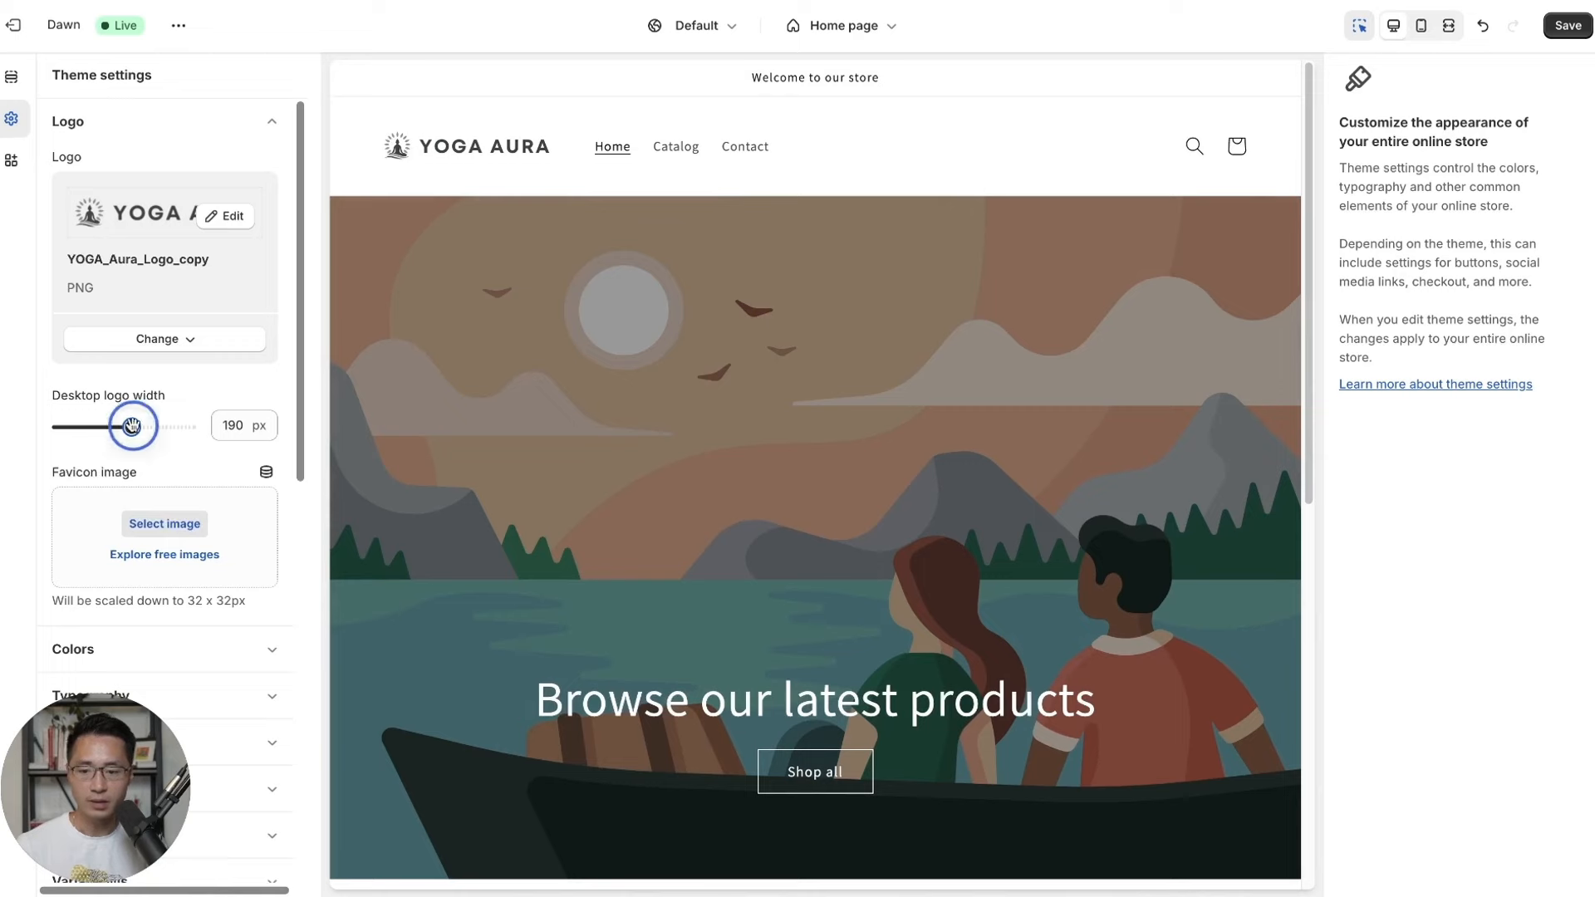
pyautogui.moveTo(131, 426); pyautogui.dragTo(111, 427)
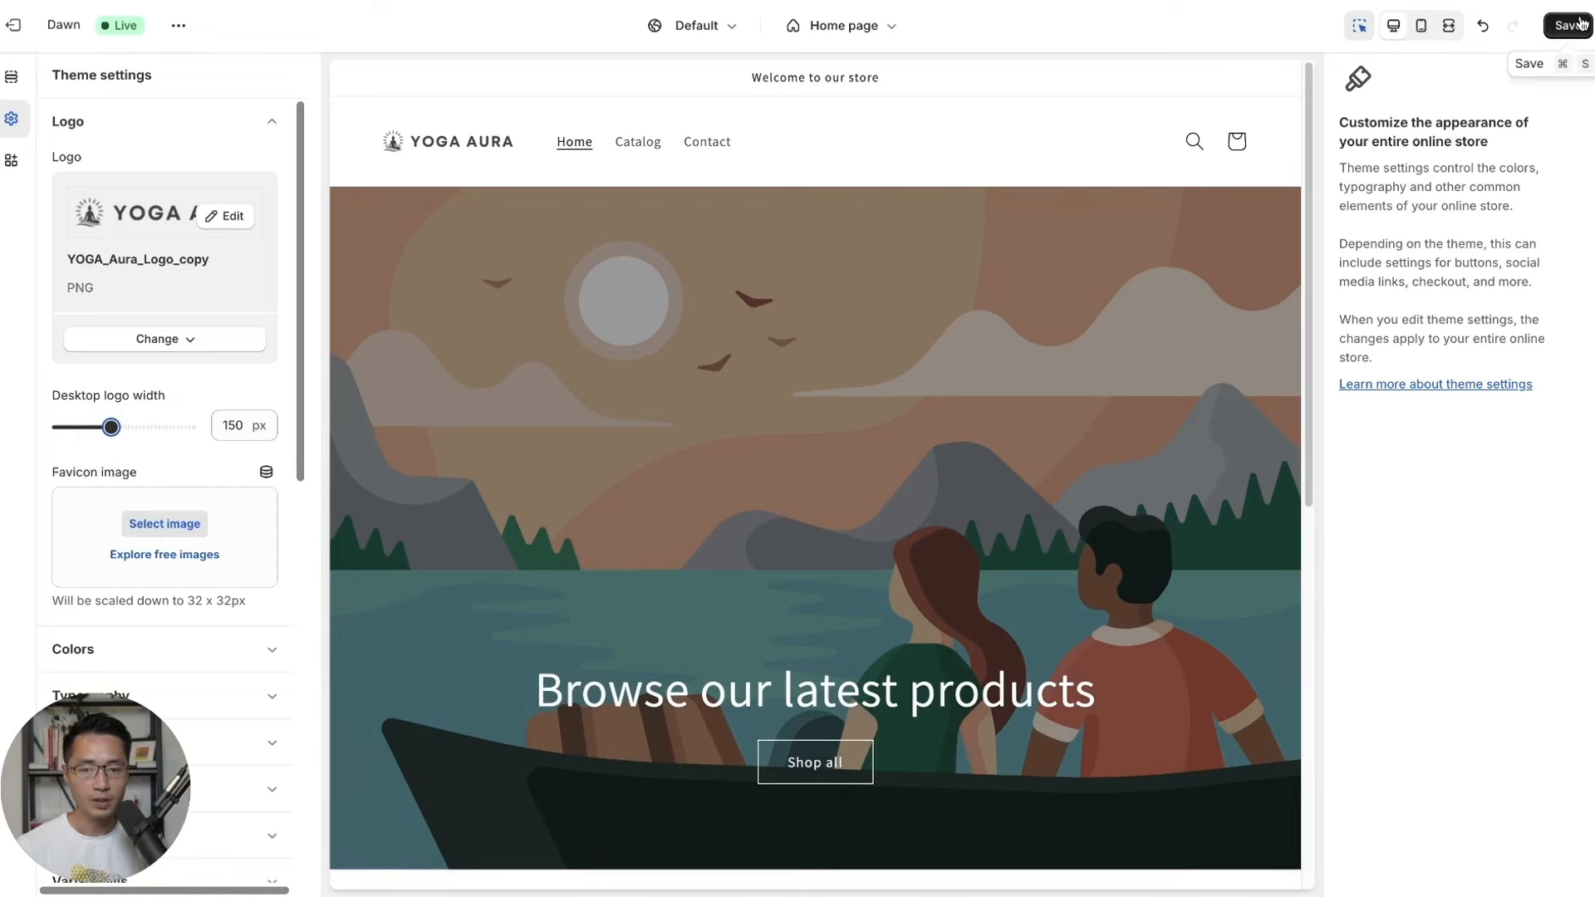
pyautogui.click(1581, 23)
# Open favicon.io in the browser and scroll to the Image, Text and Emoji generator cards.
pyautogui.scroll(-1, 166, 358)
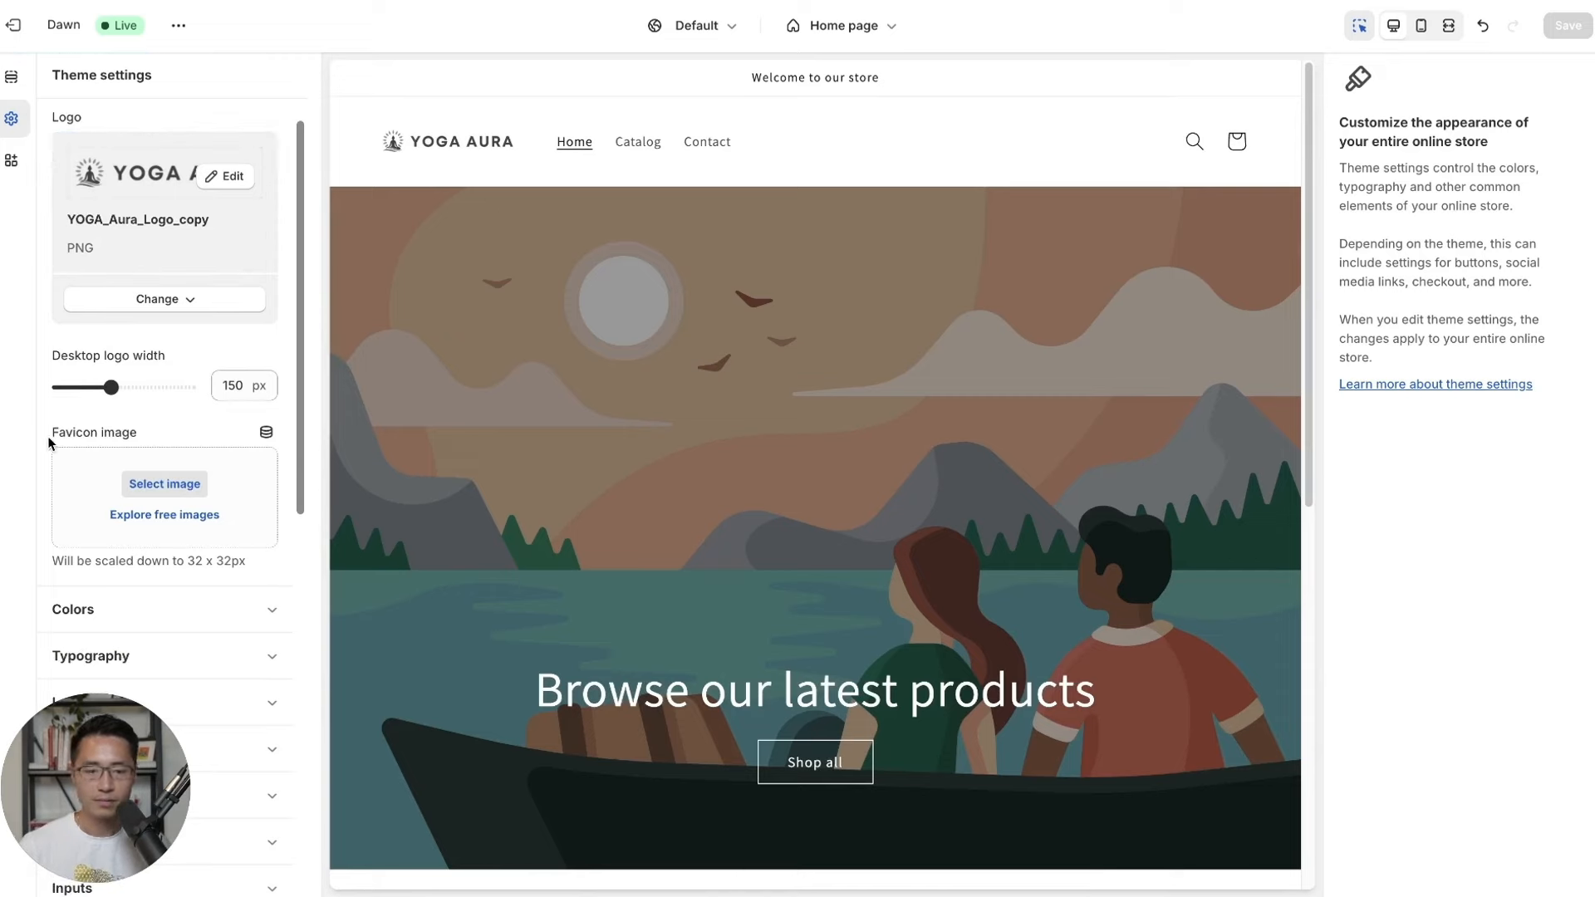
pyautogui.moveTo(46, 430); pyautogui.dragTo(121, 449)
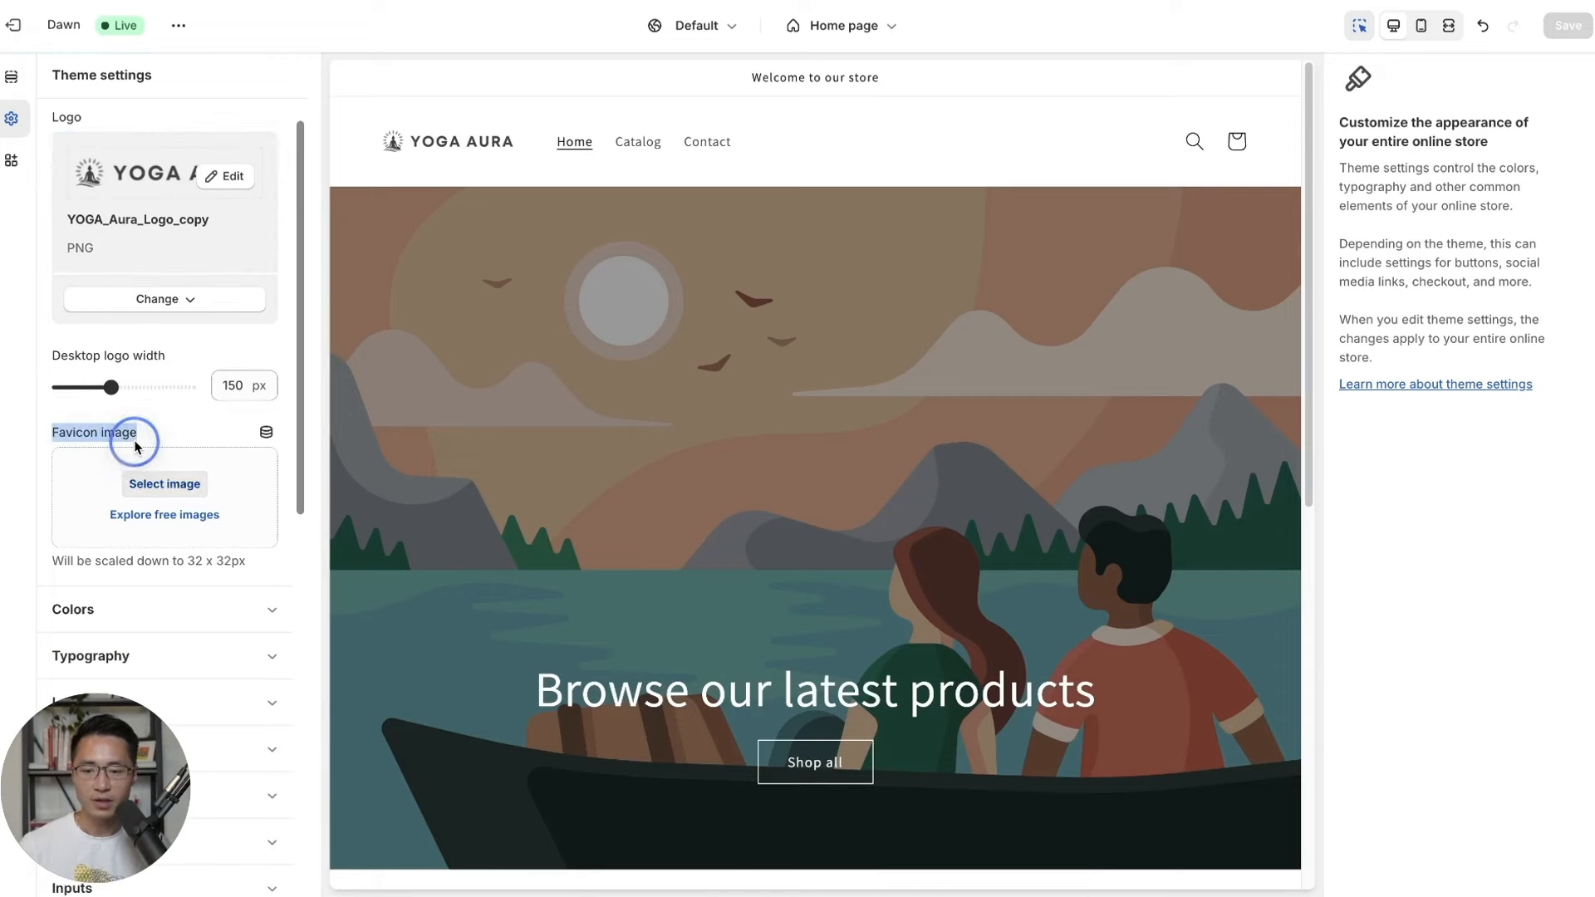
pyautogui.click(160, 430)
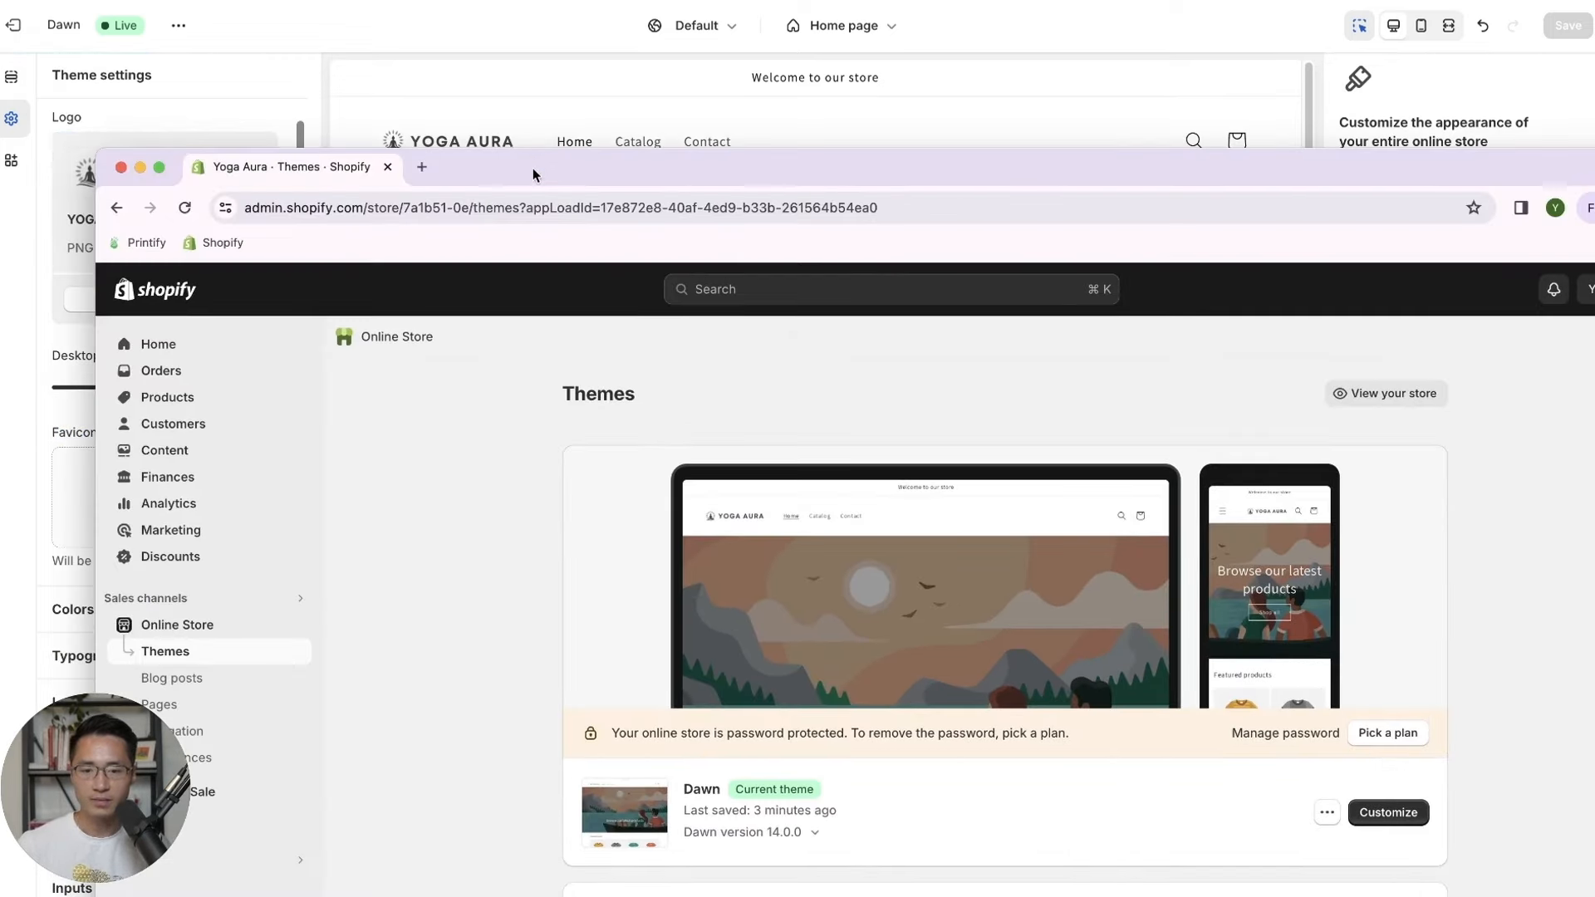
pyautogui.moveTo(531, 170); pyautogui.dragTo(544, 241)
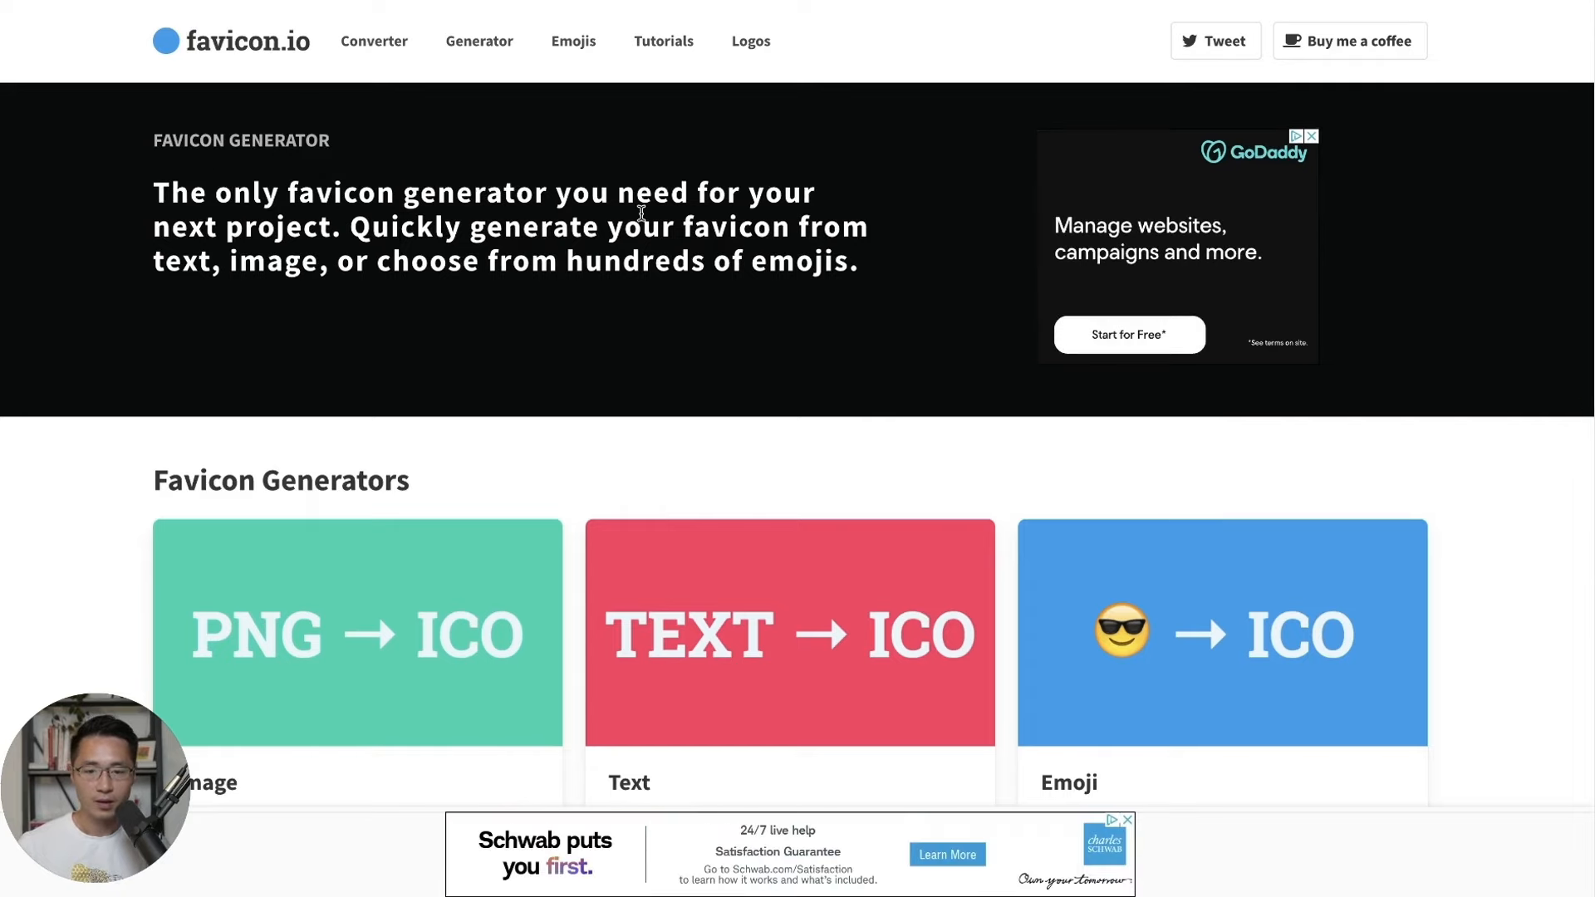
pyautogui.scroll(-1, 641, 214)
pyautogui.scroll(-2, 641, 214)
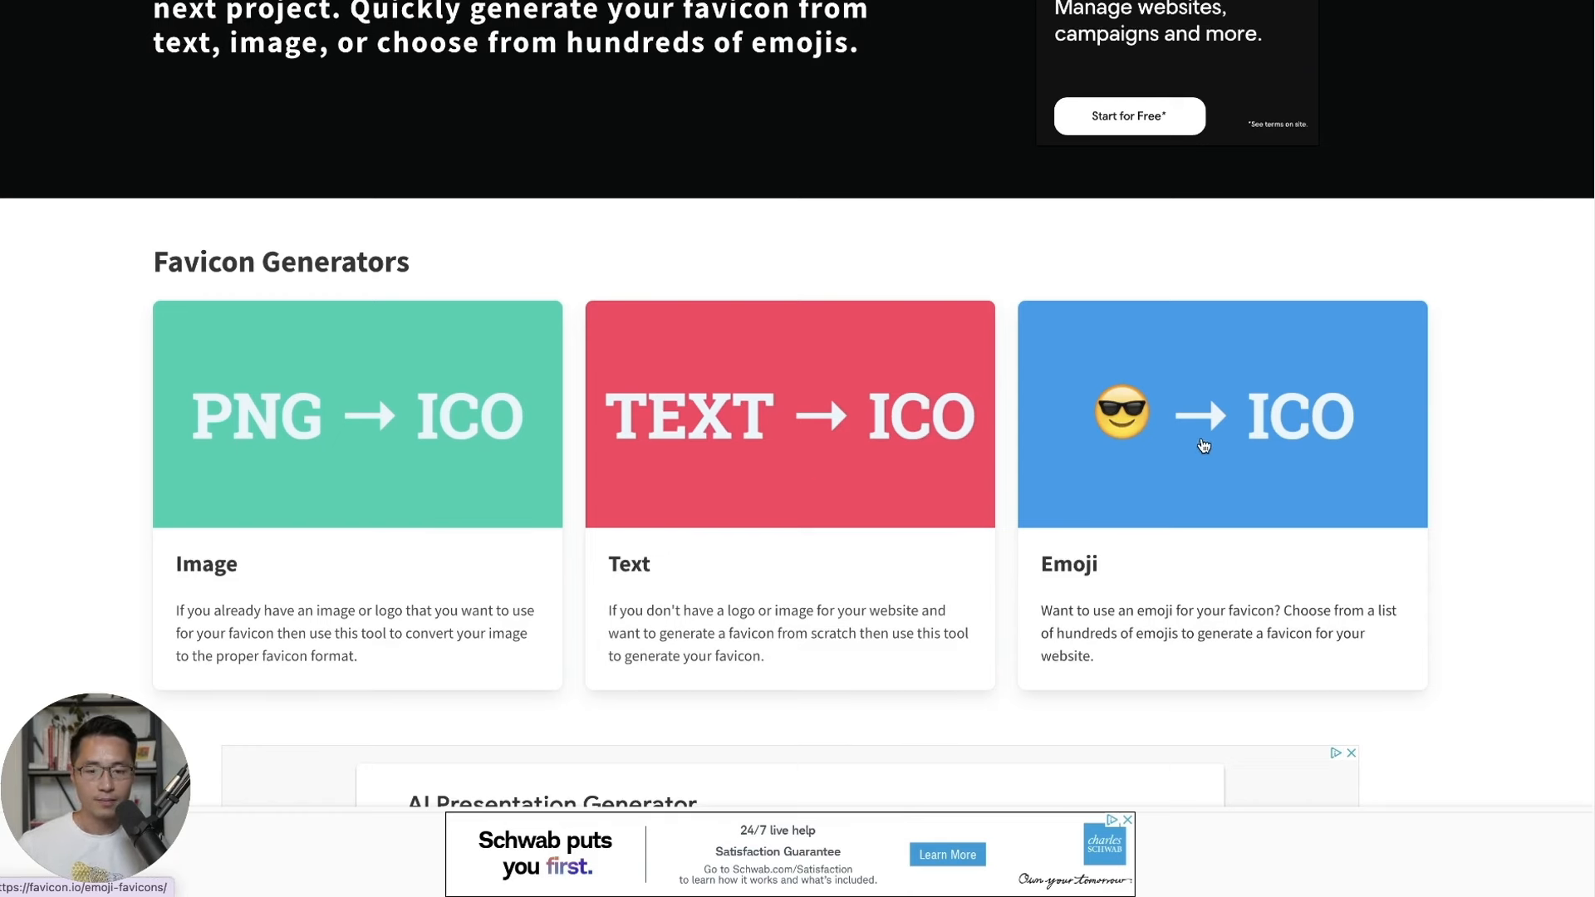
# In the TEXT → ICO generator, make a "Y" favicon with black background and circle shape.
pyautogui.click(729, 436)
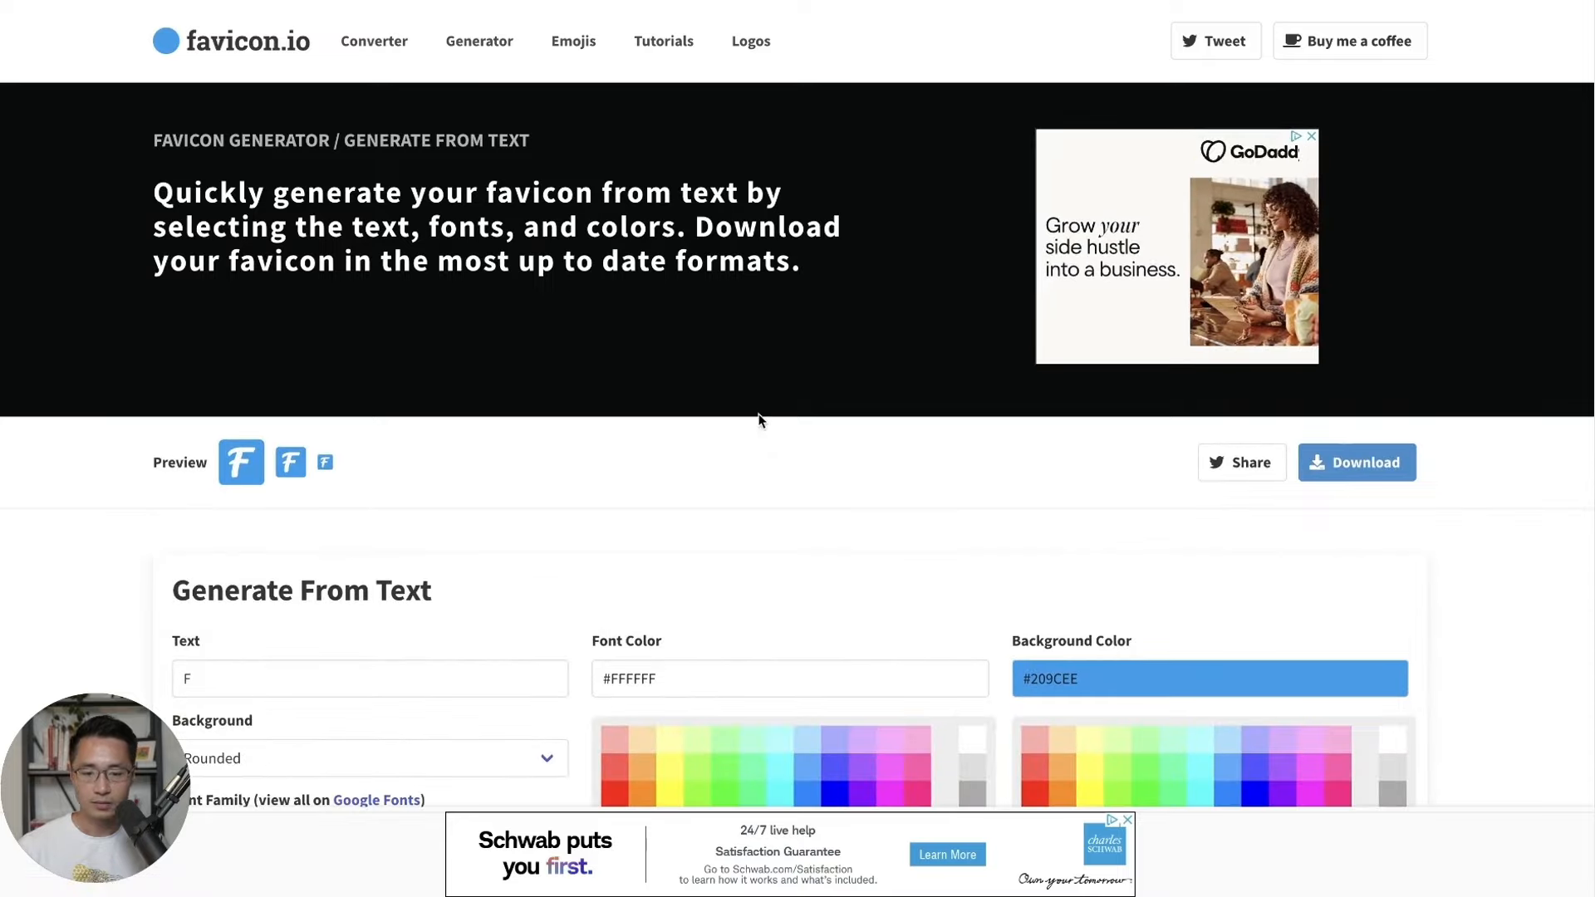
pyautogui.scroll(-4, 745, 414)
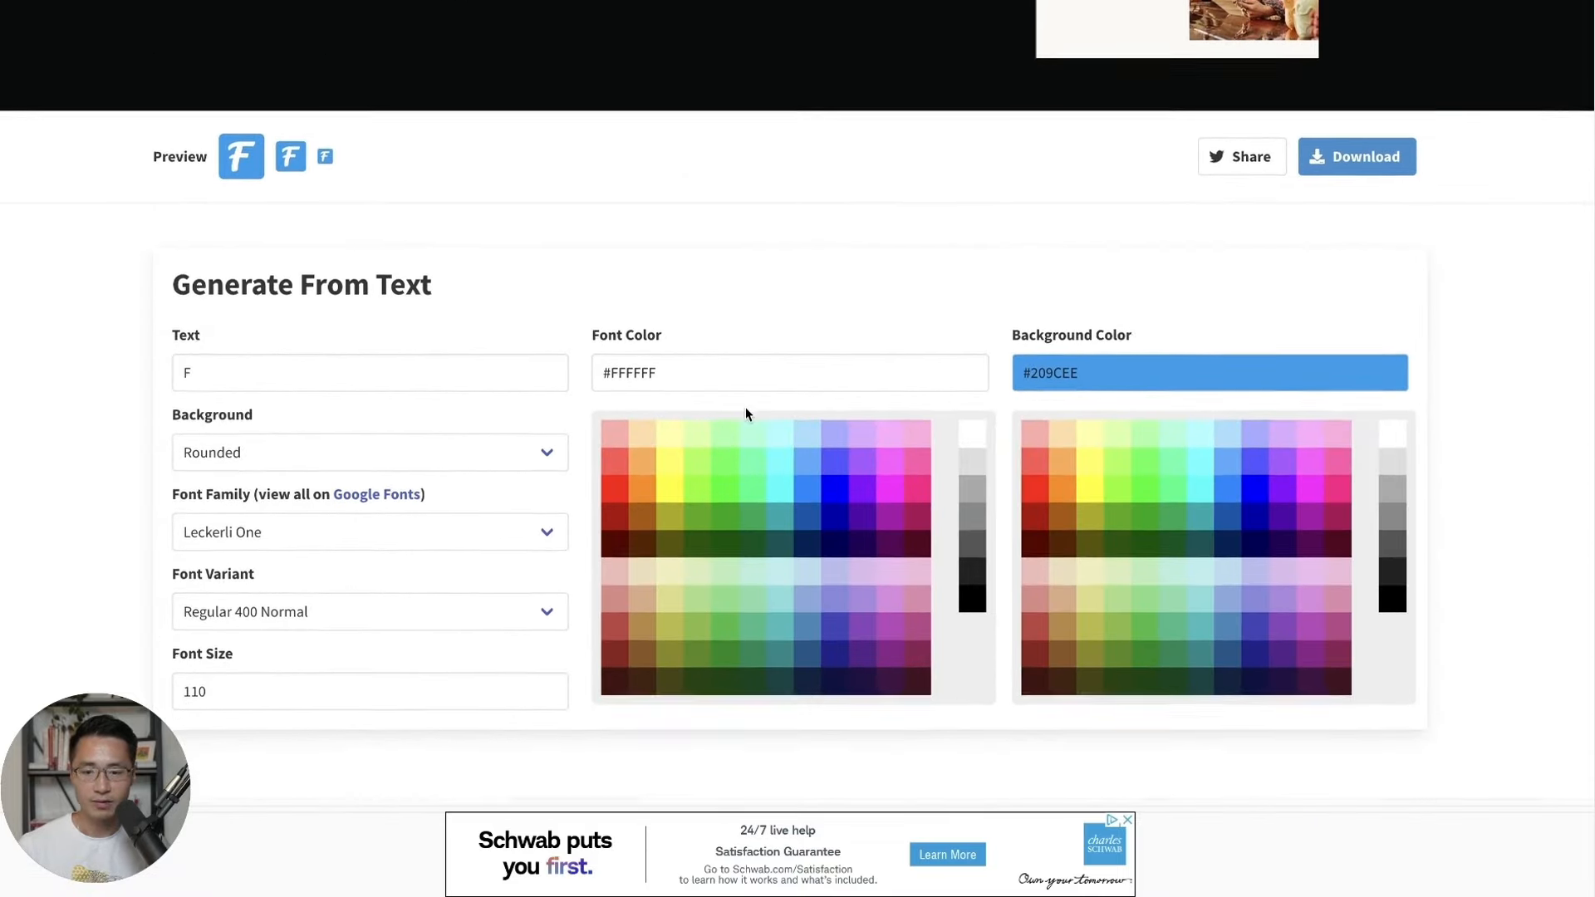
pyautogui.scroll(-1, 745, 414)
pyautogui.click(282, 324)
pyautogui.press('BackSpace')
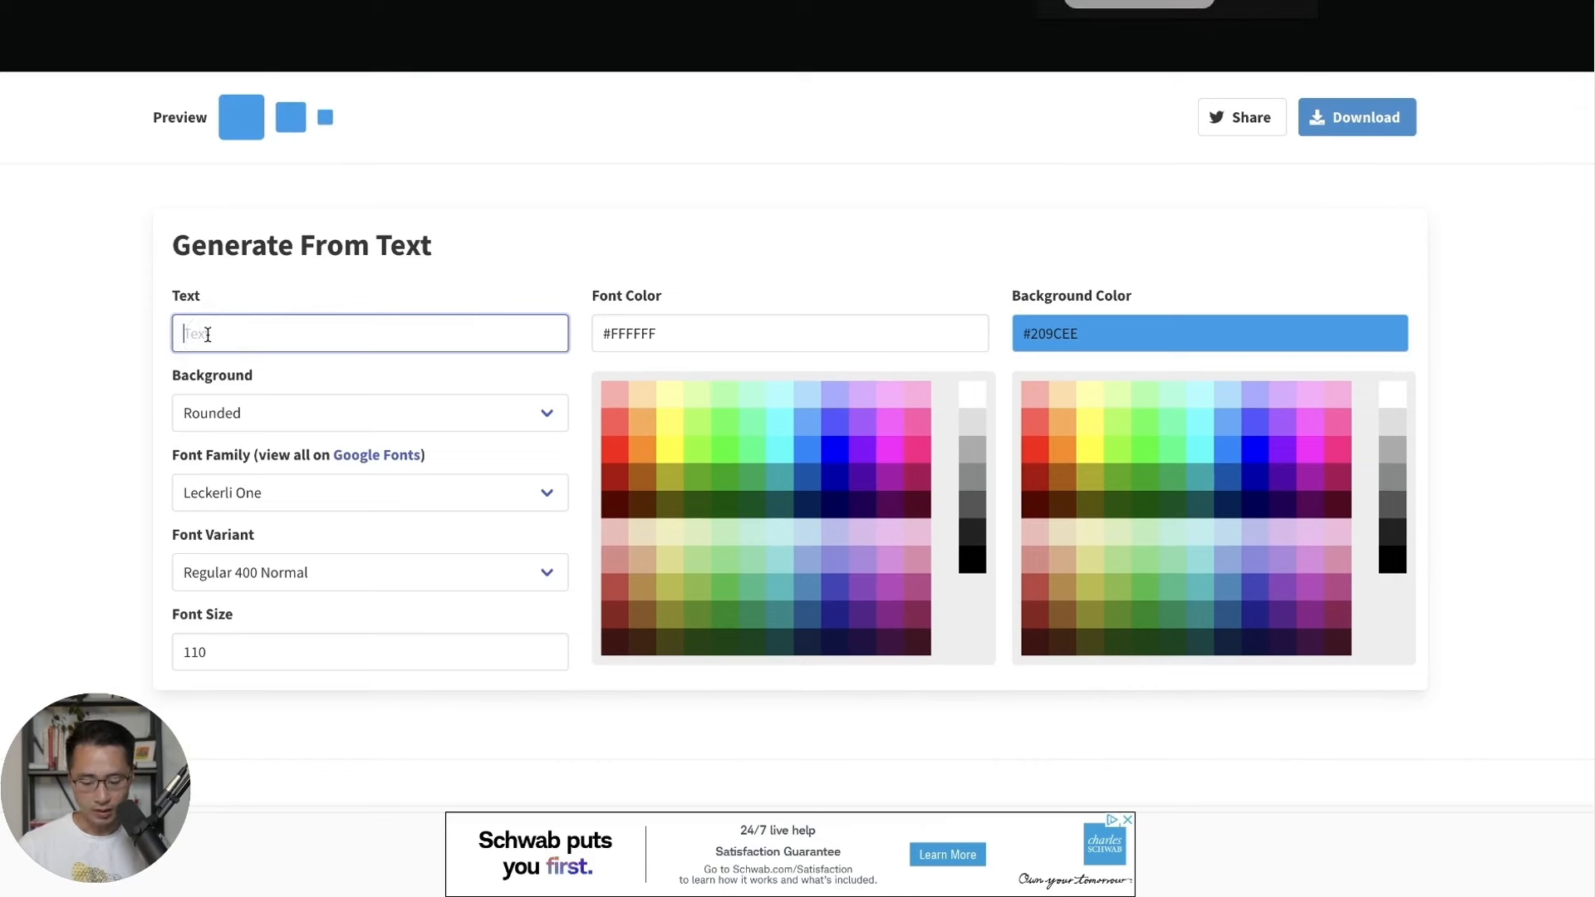
pyautogui.write('Y')
pyautogui.click(1109, 332)
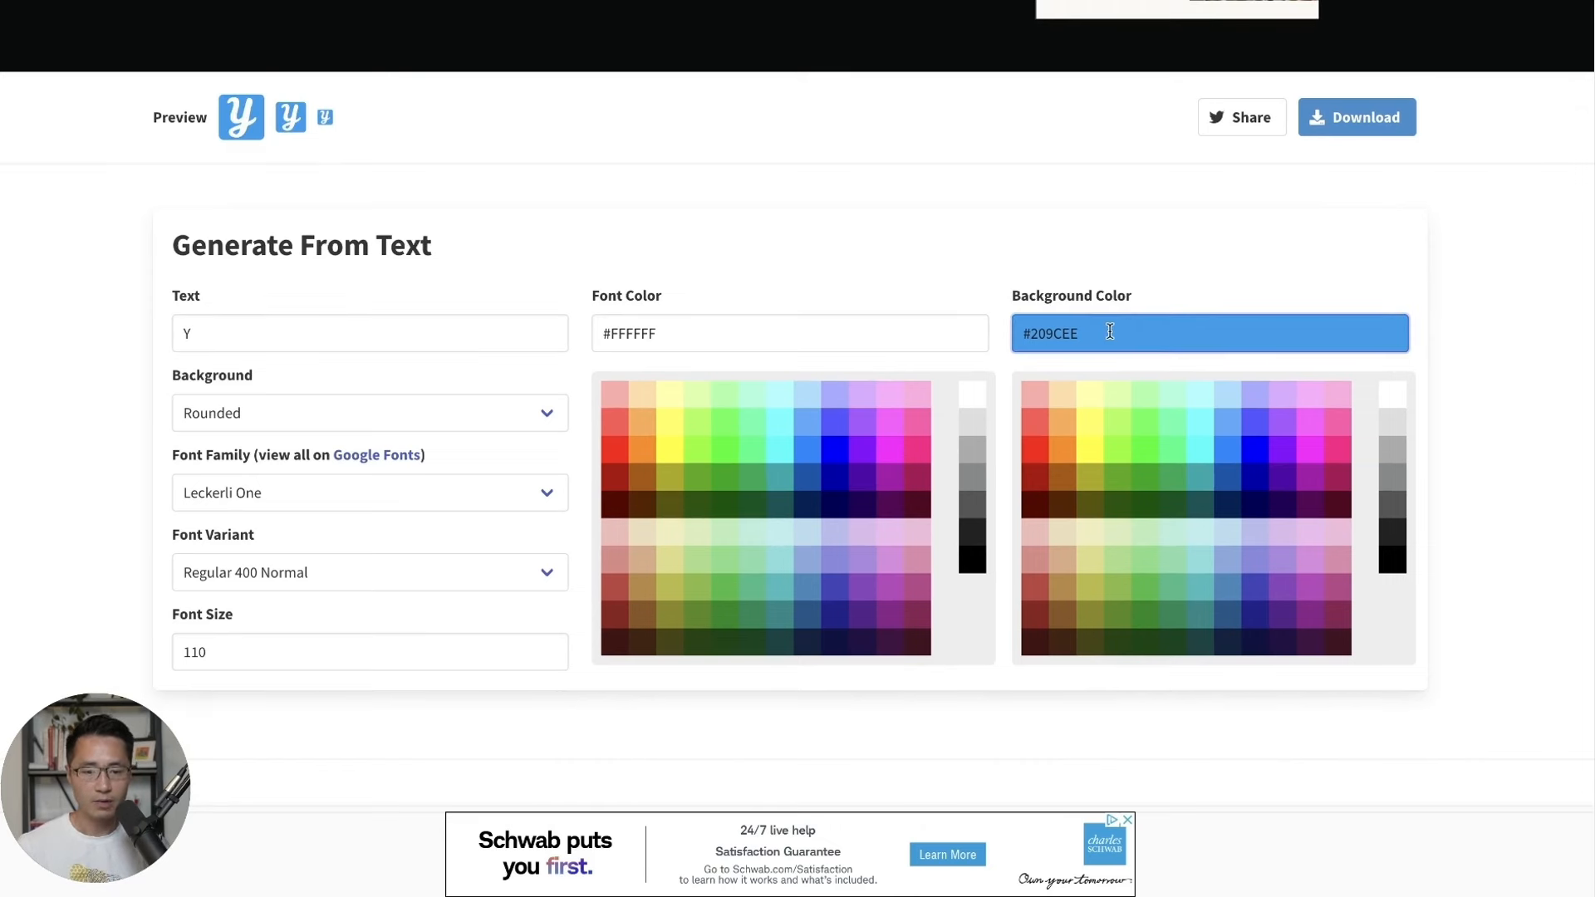
pyautogui.click(1396, 567)
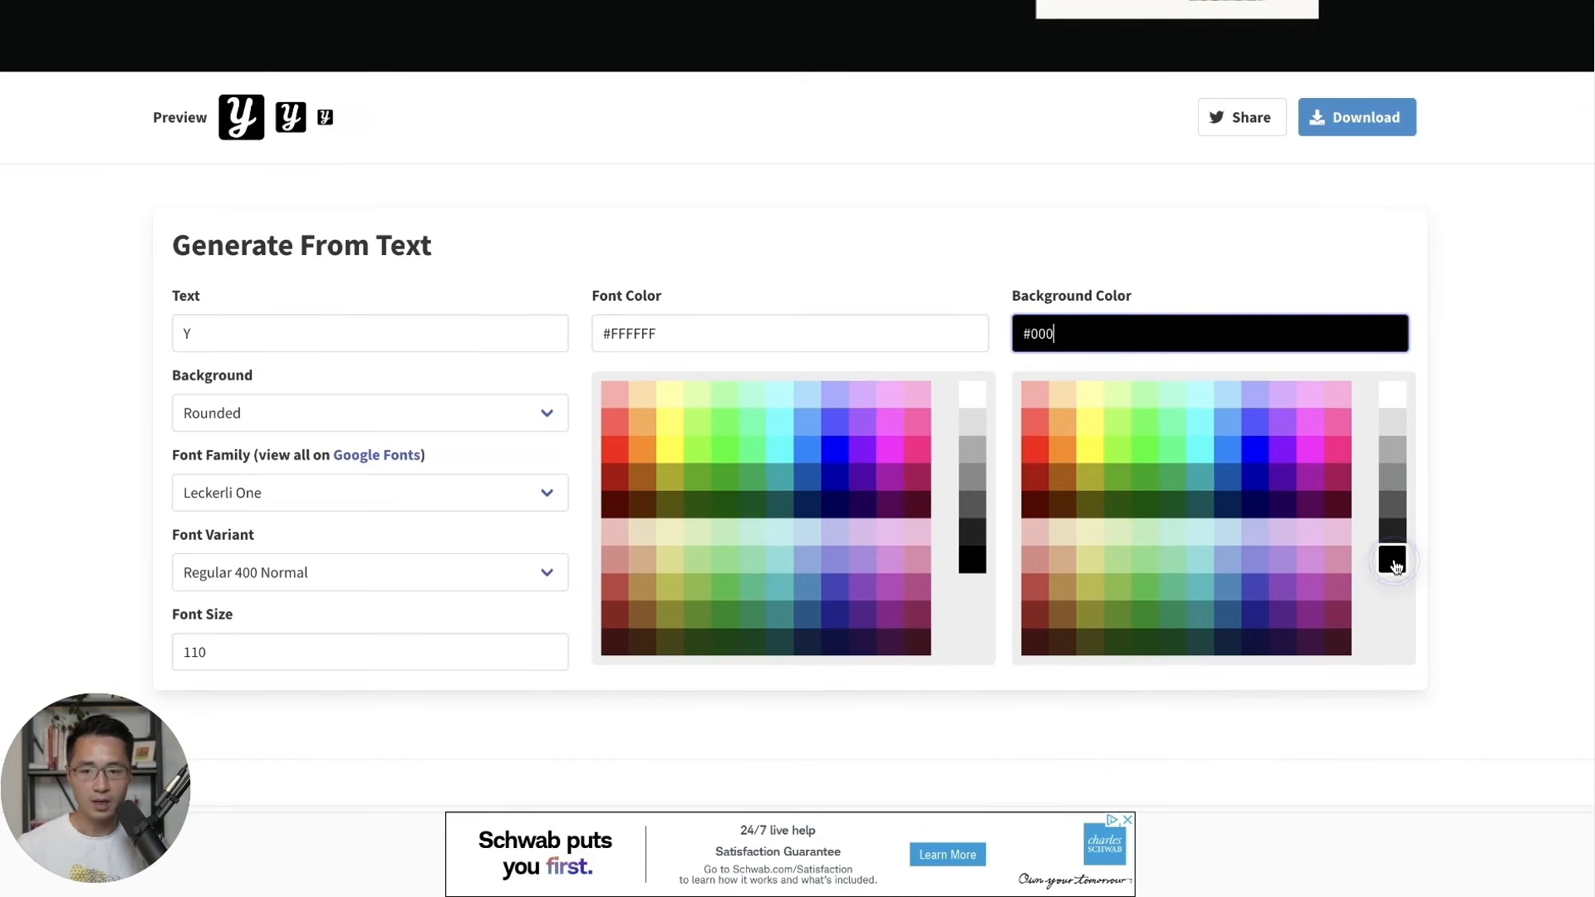
pyautogui.click(232, 399)
pyautogui.click(233, 392)
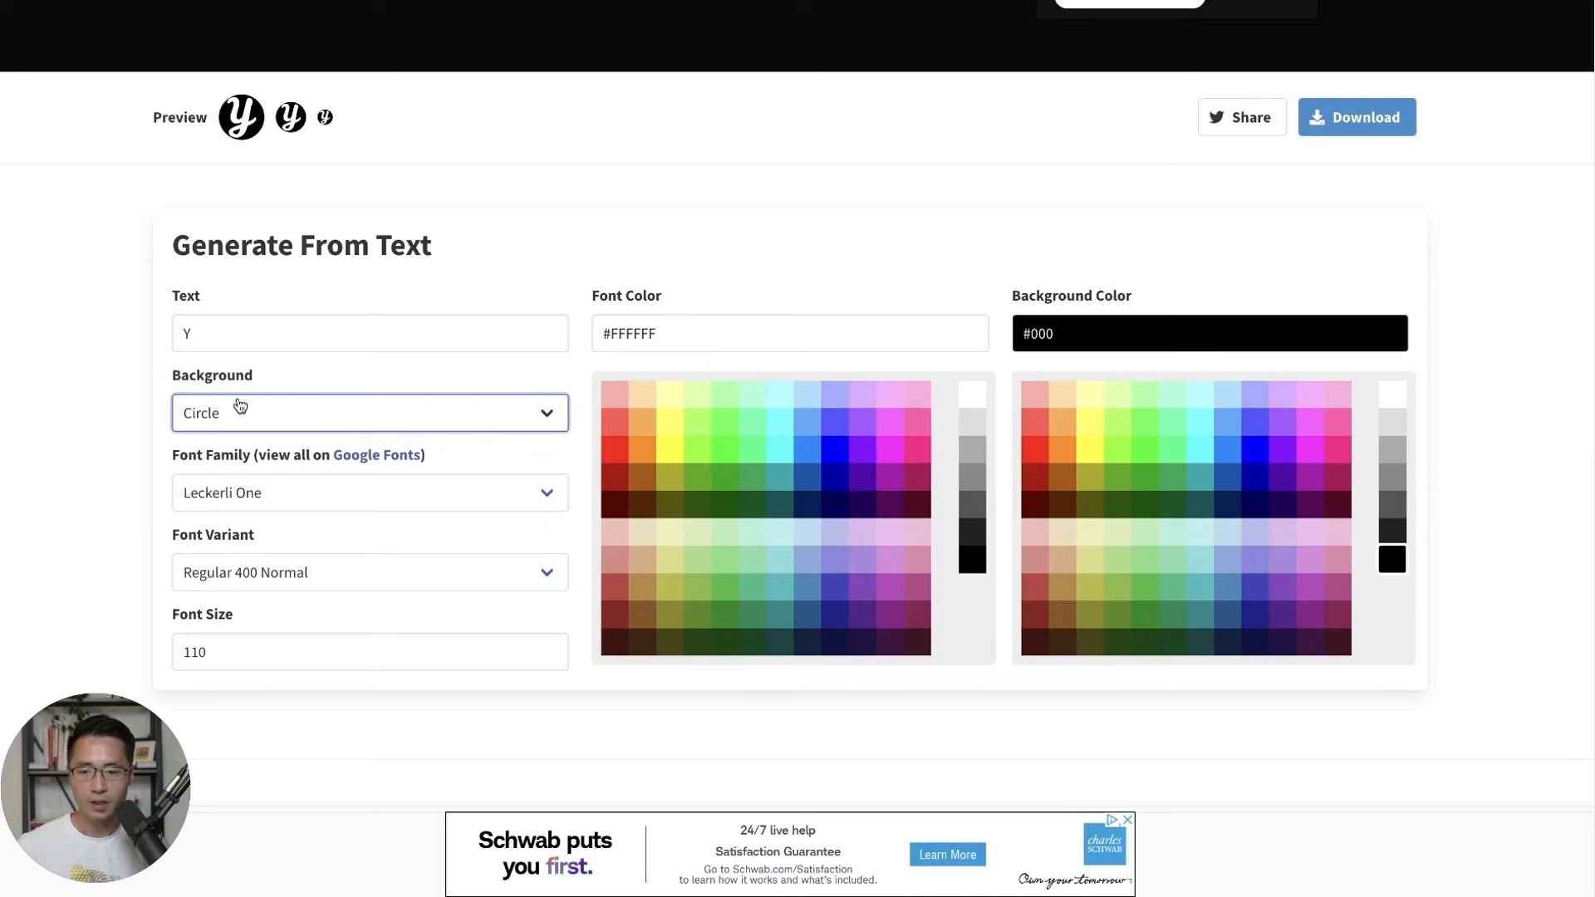
pyautogui.scroll(-1, 327, 528)
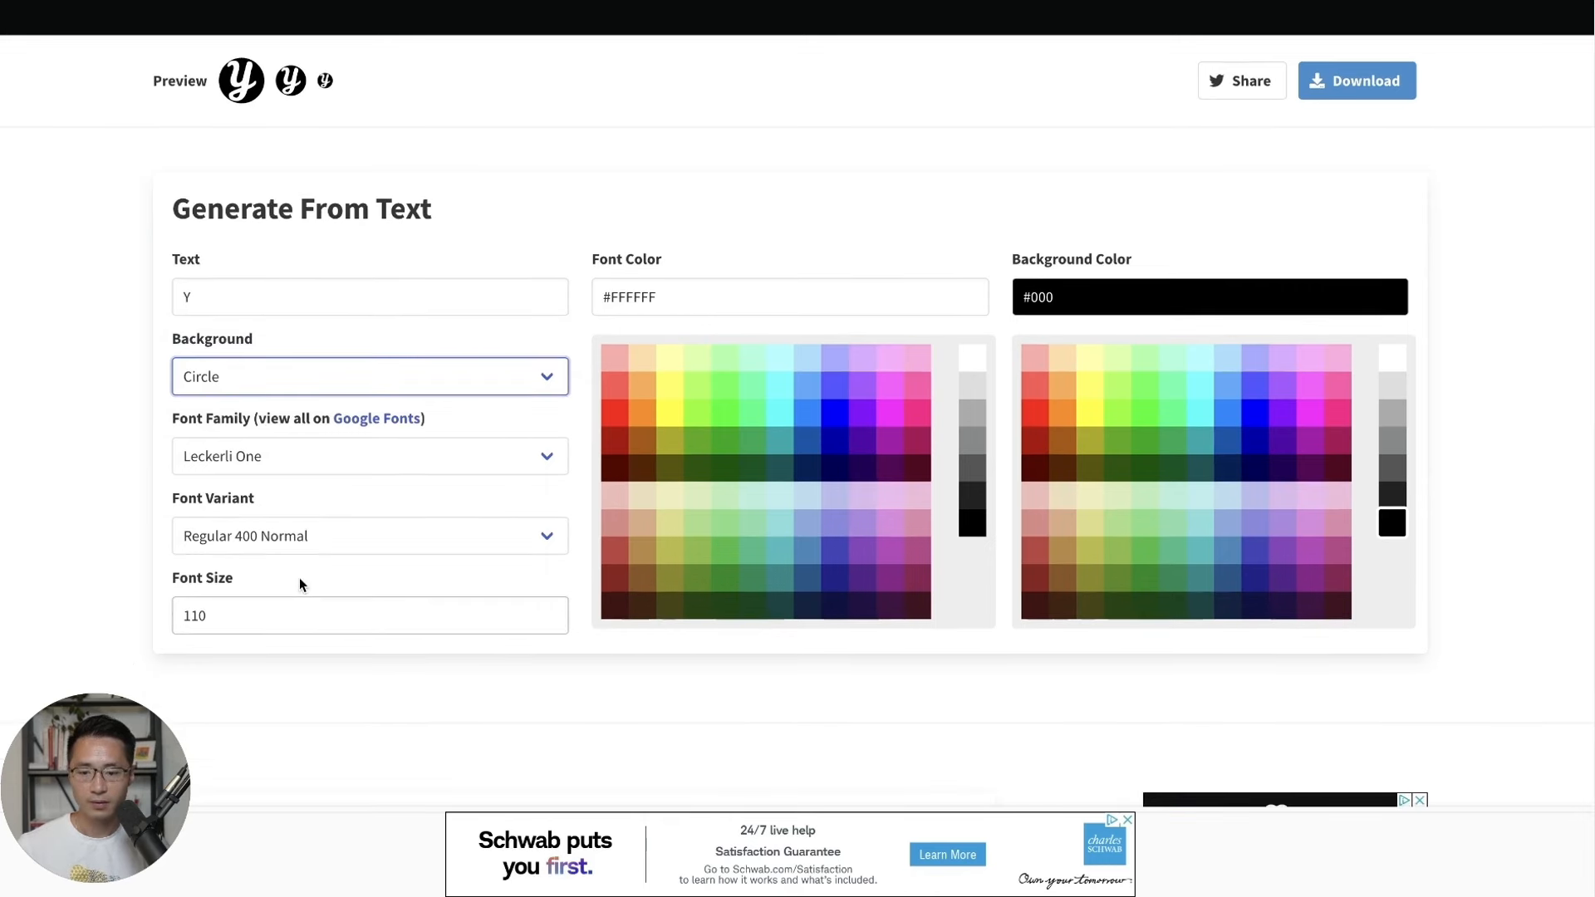
pyautogui.scroll(-1, 425, 342)
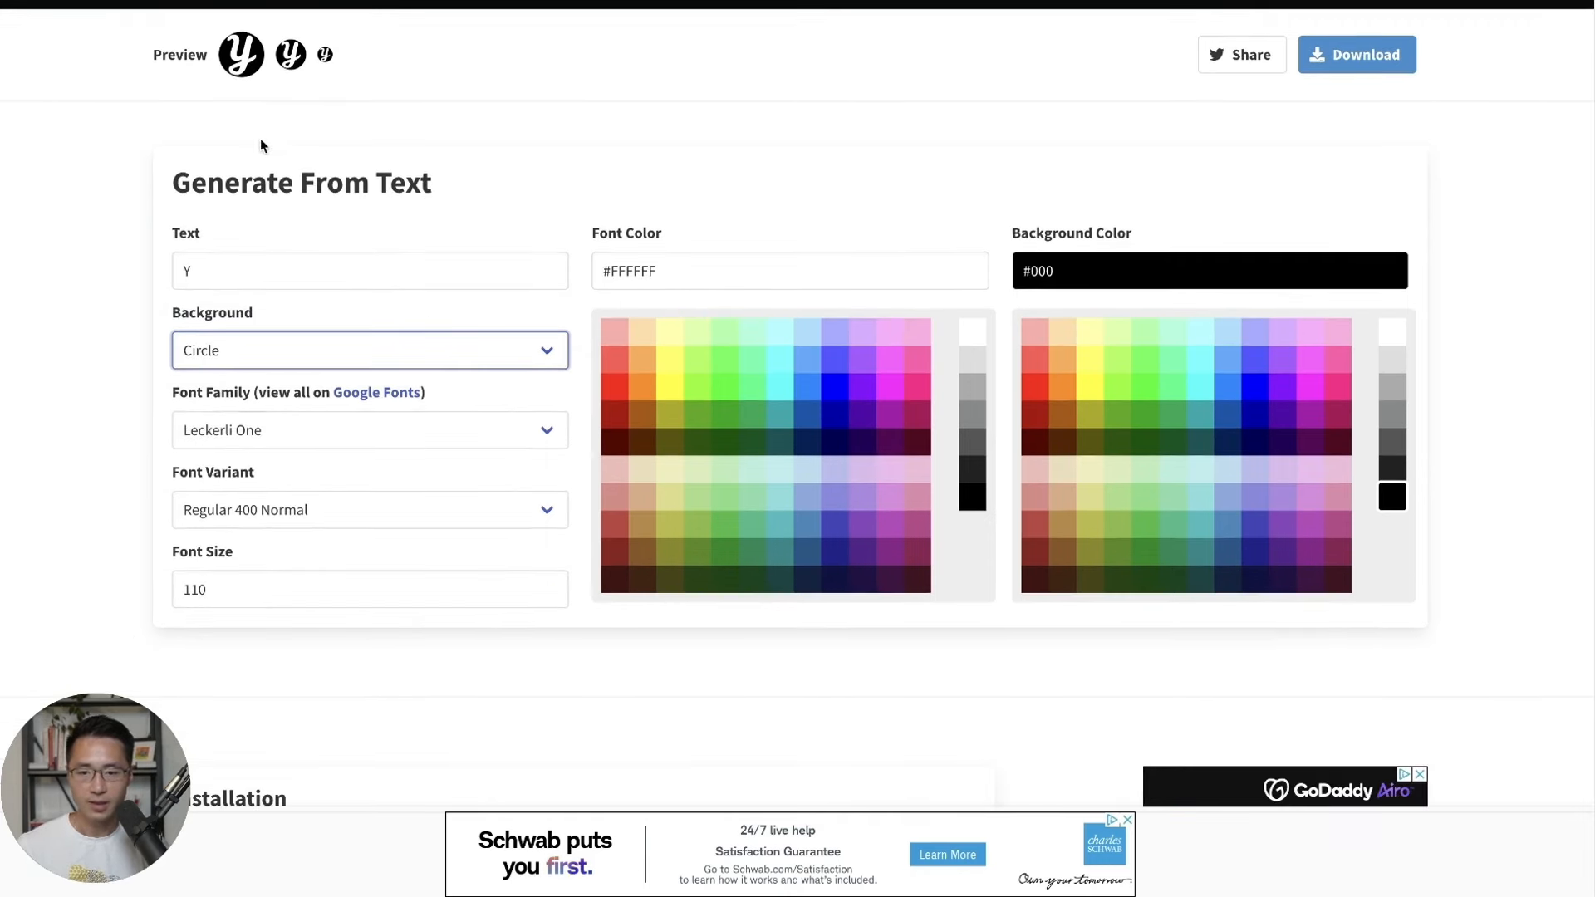
pyautogui.scroll(1, 698, 233)
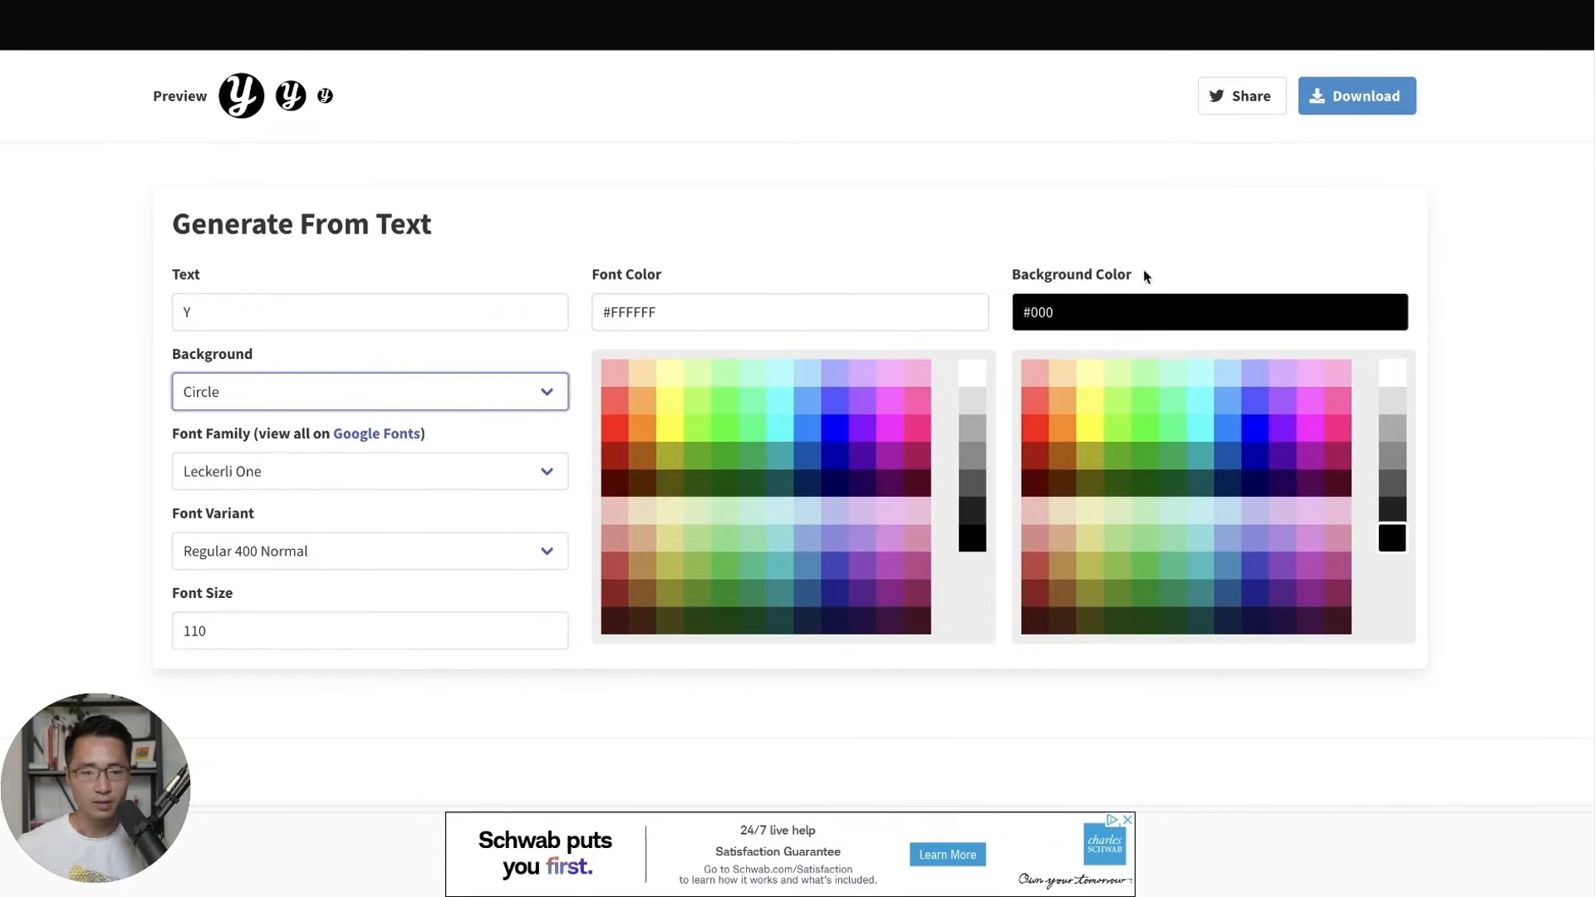
pyautogui.click(1274, 171)
# Download the favicon package, unzip it, and preview favicon-32x32.png.
pyautogui.click(1364, 103)
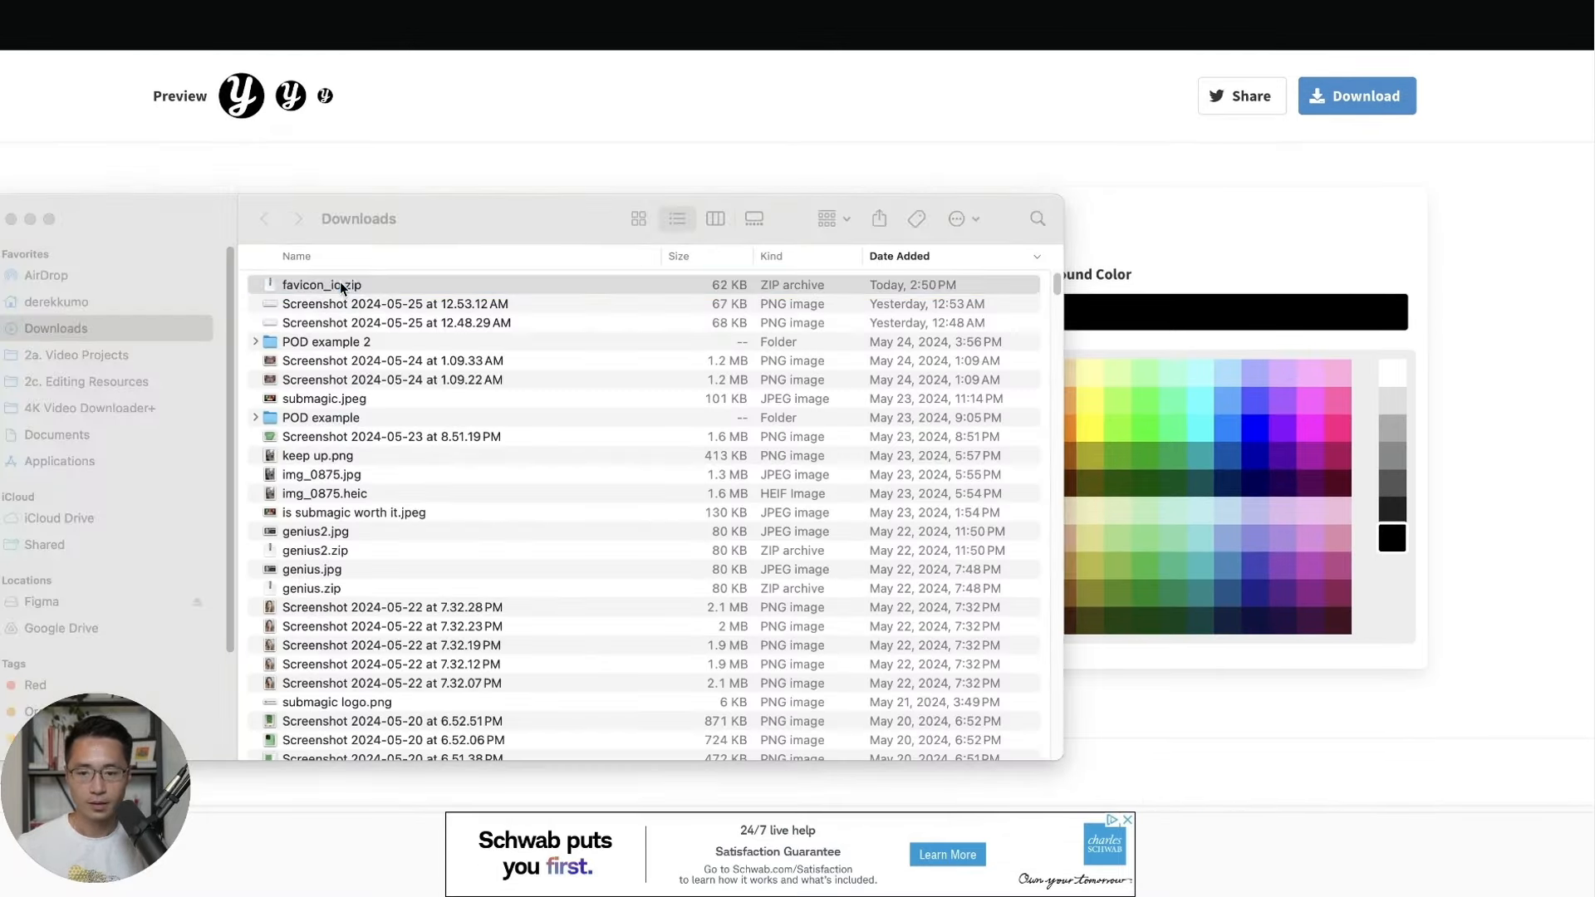
pyautogui.doubleClick(340, 287)
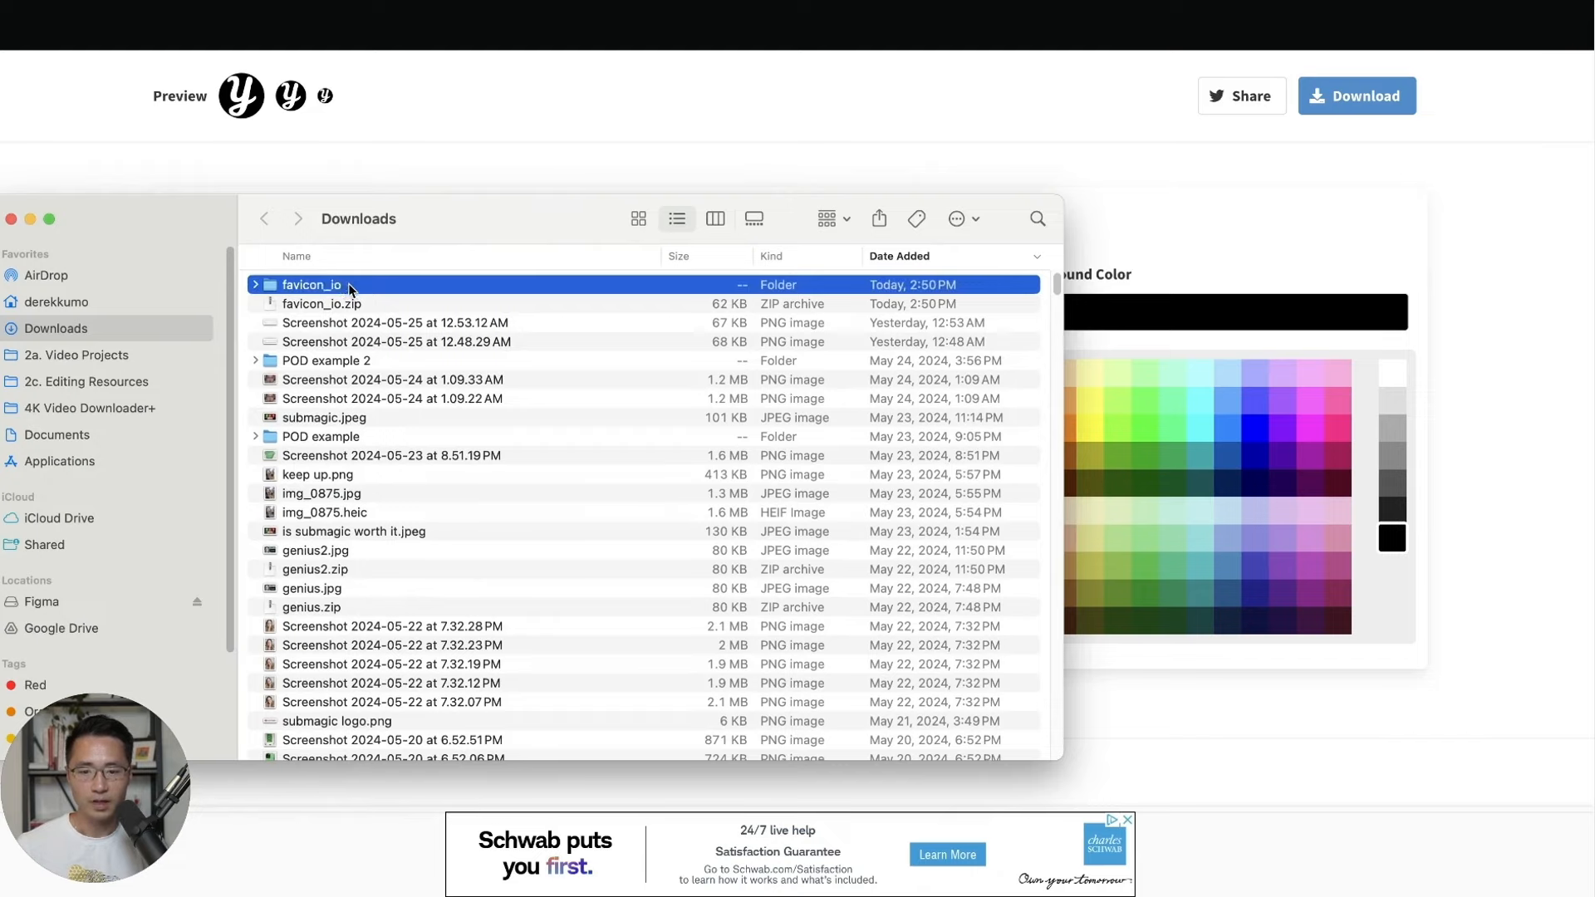
pyautogui.doubleClick(332, 287)
pyautogui.click(371, 380)
pyautogui.press('space')
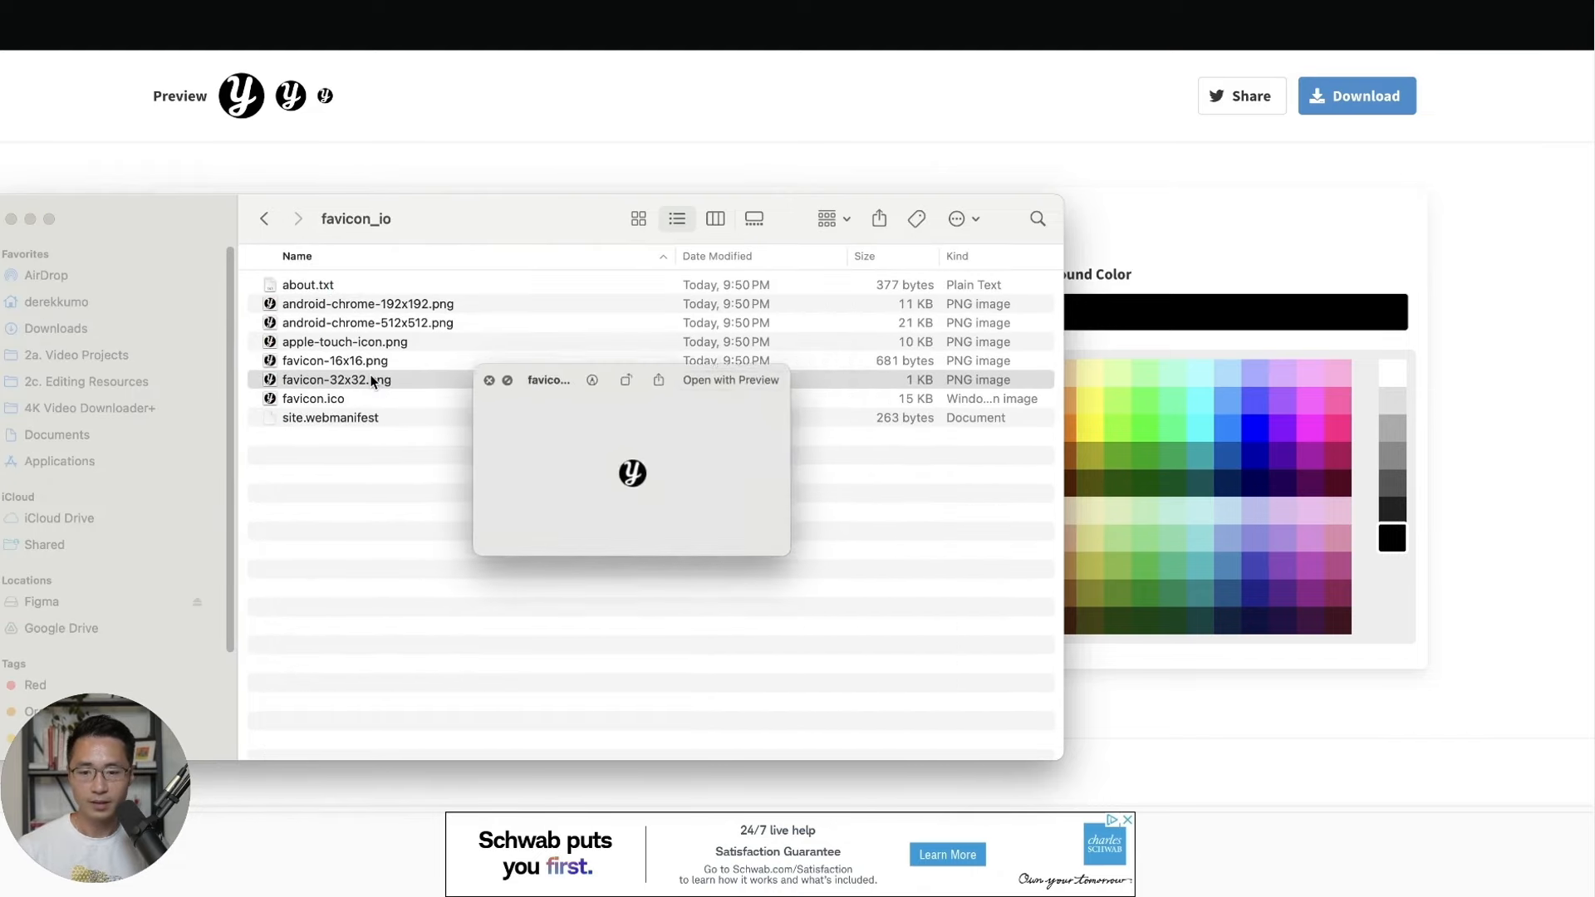
pyautogui.press('space')
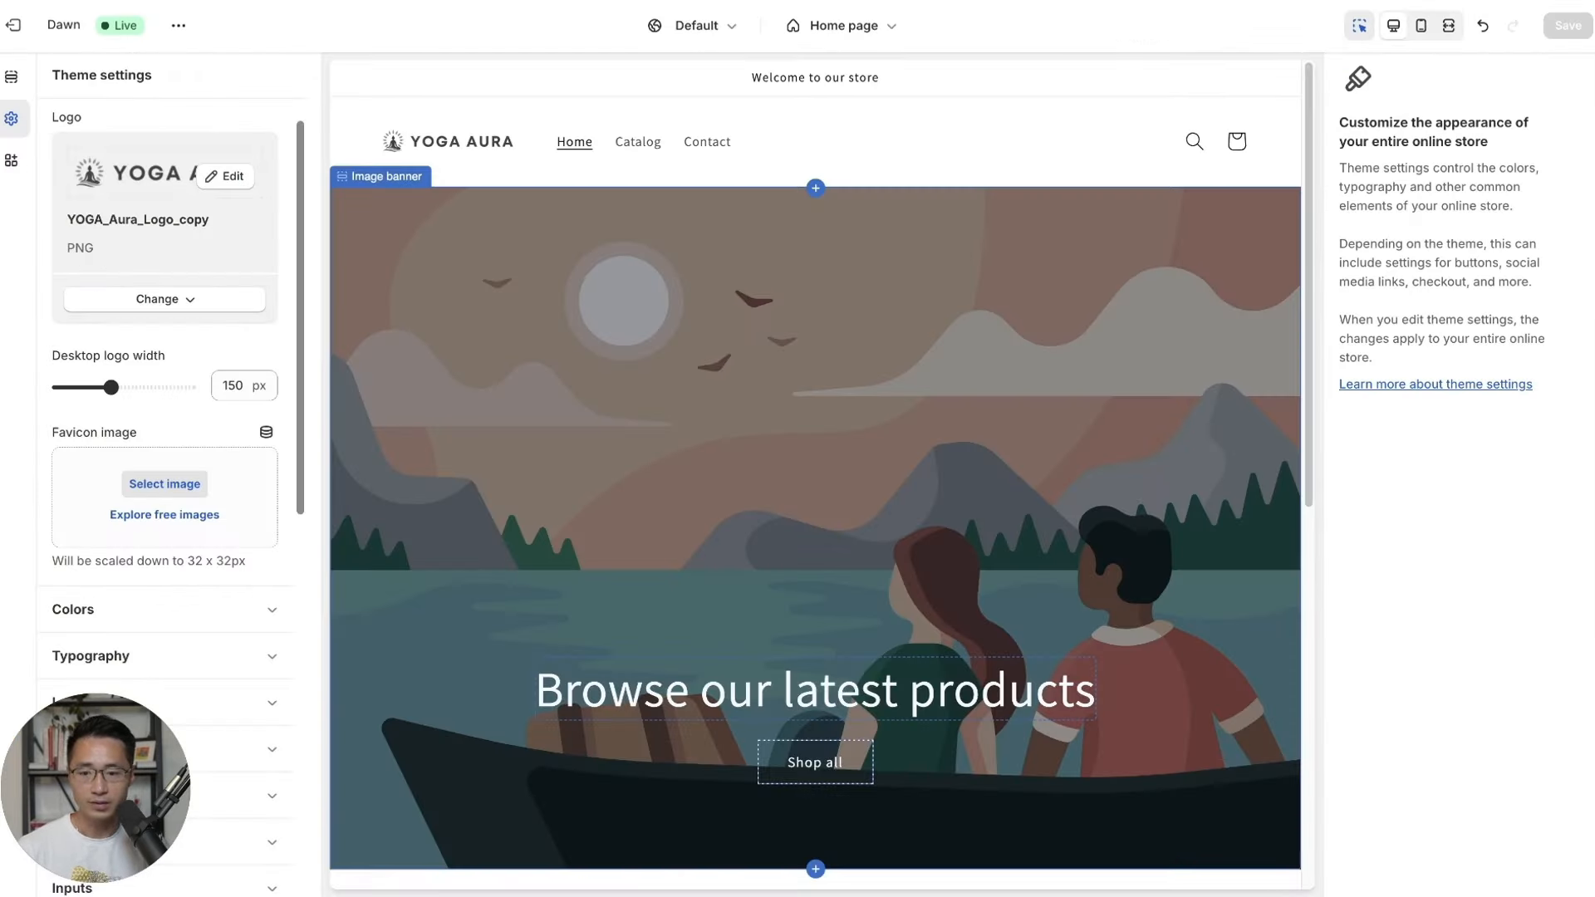
# Upload favicon_io/favicon-32x32.png as the store's favicon image and save the theme.
pyautogui.click(181, 484)
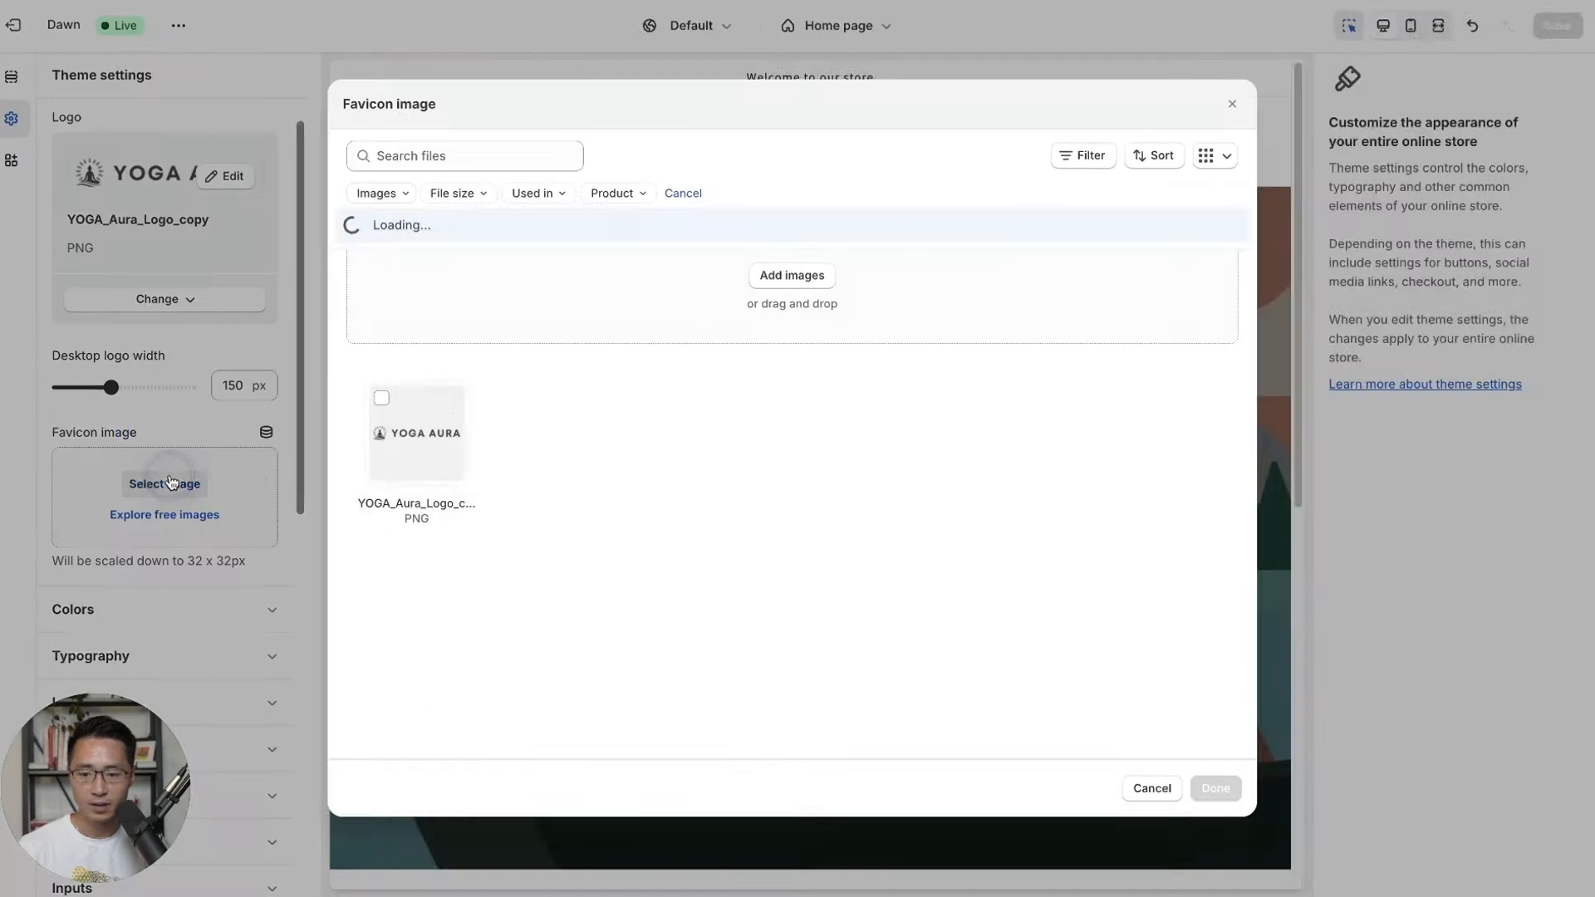
pyautogui.click(779, 284)
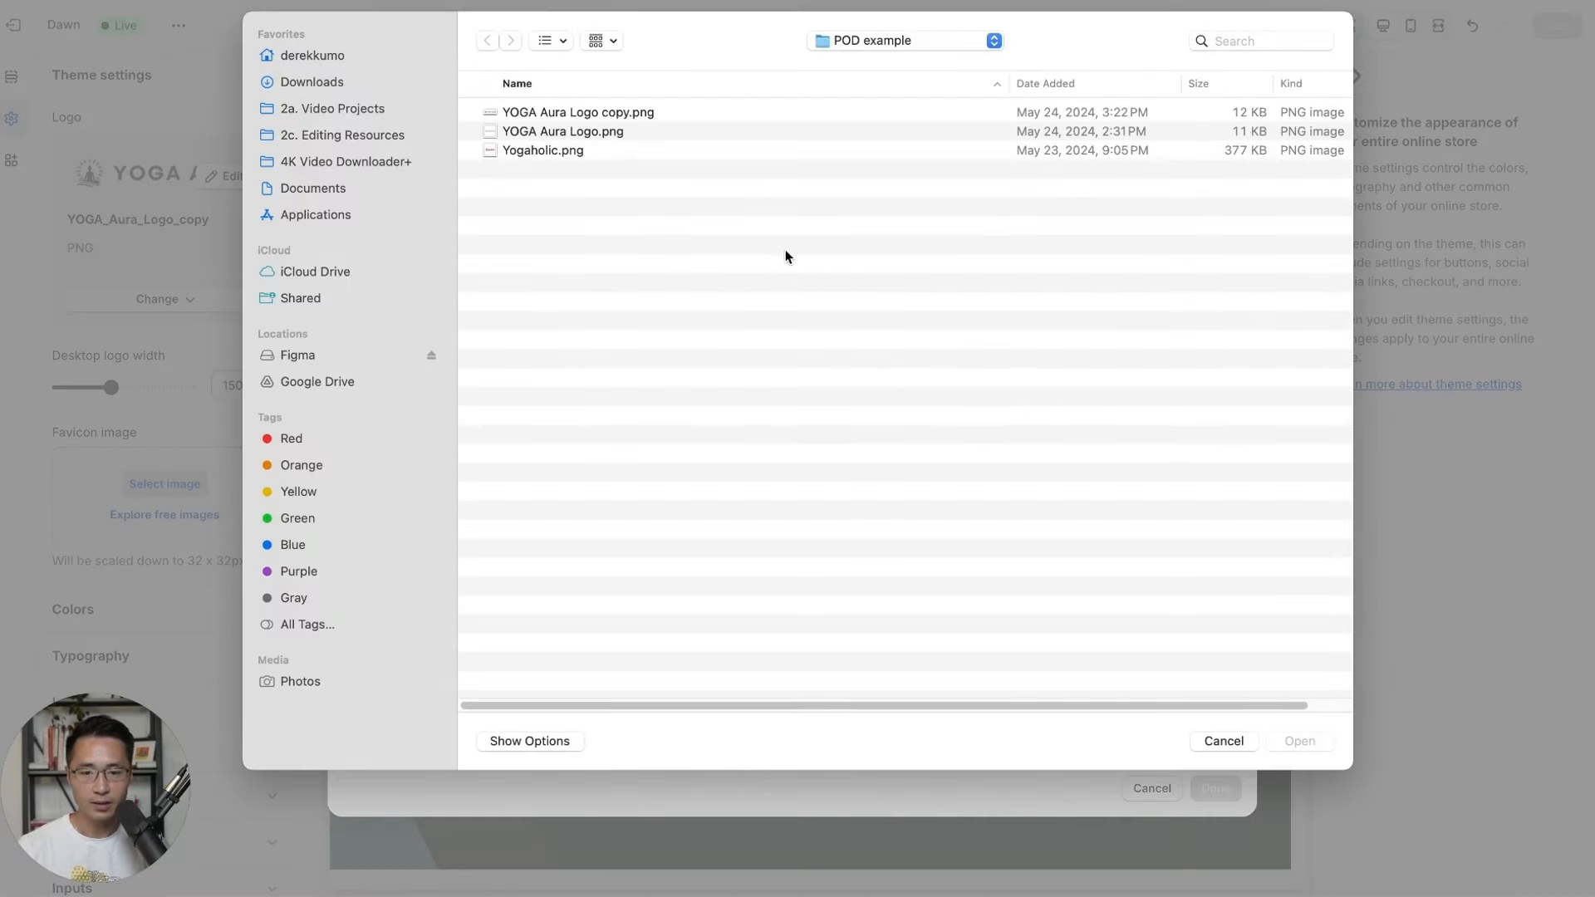
pyautogui.click(332, 82)
pyautogui.click(555, 207)
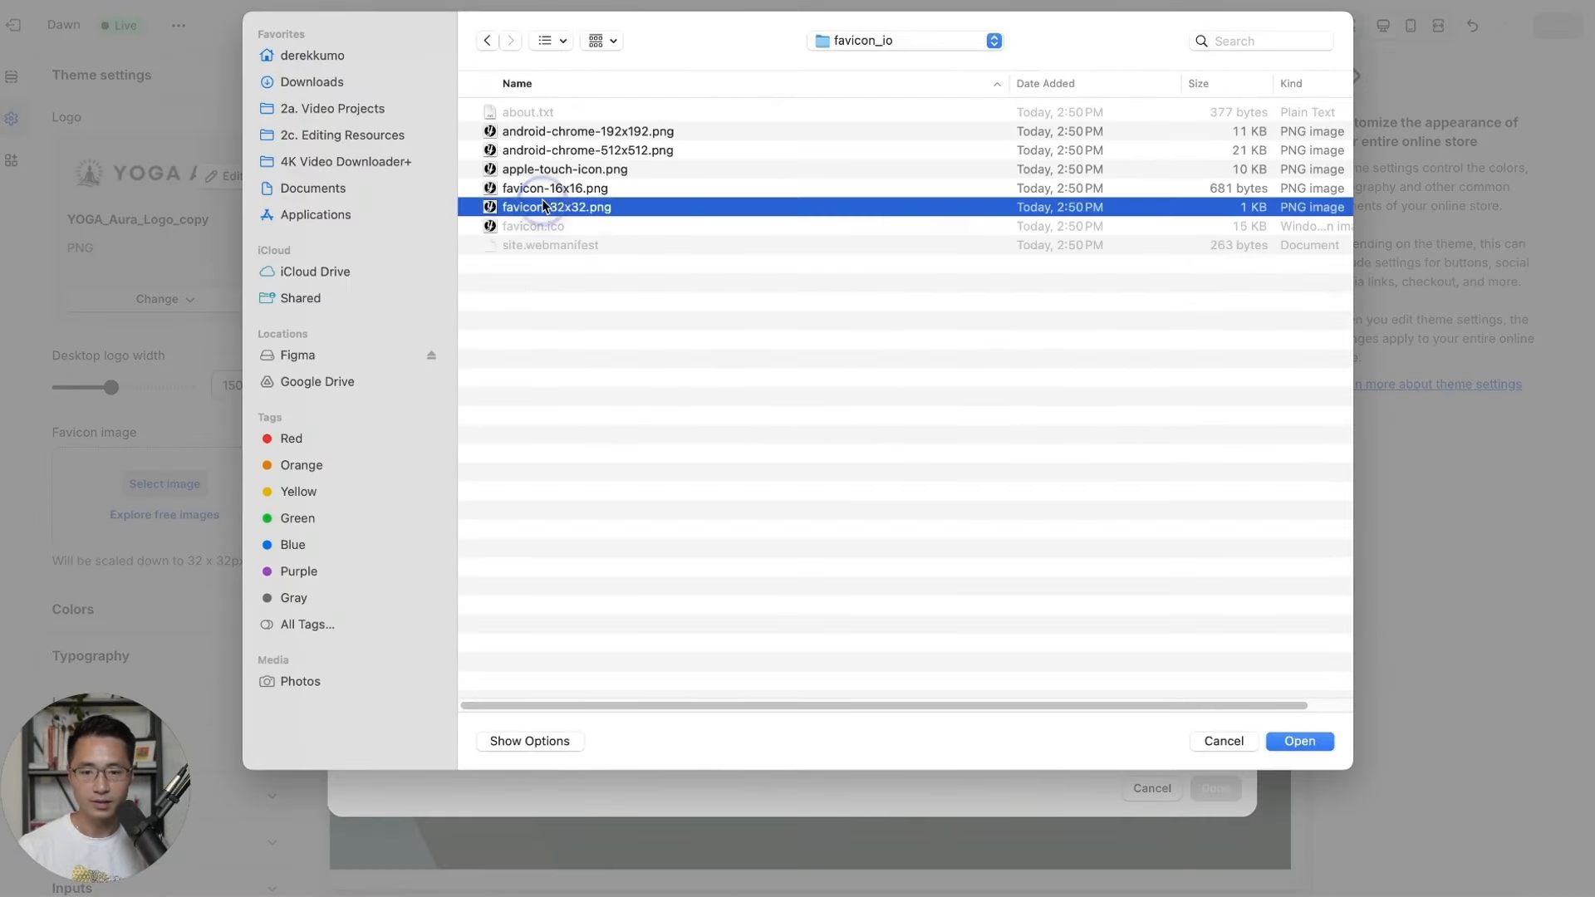
pyautogui.click(1301, 740)
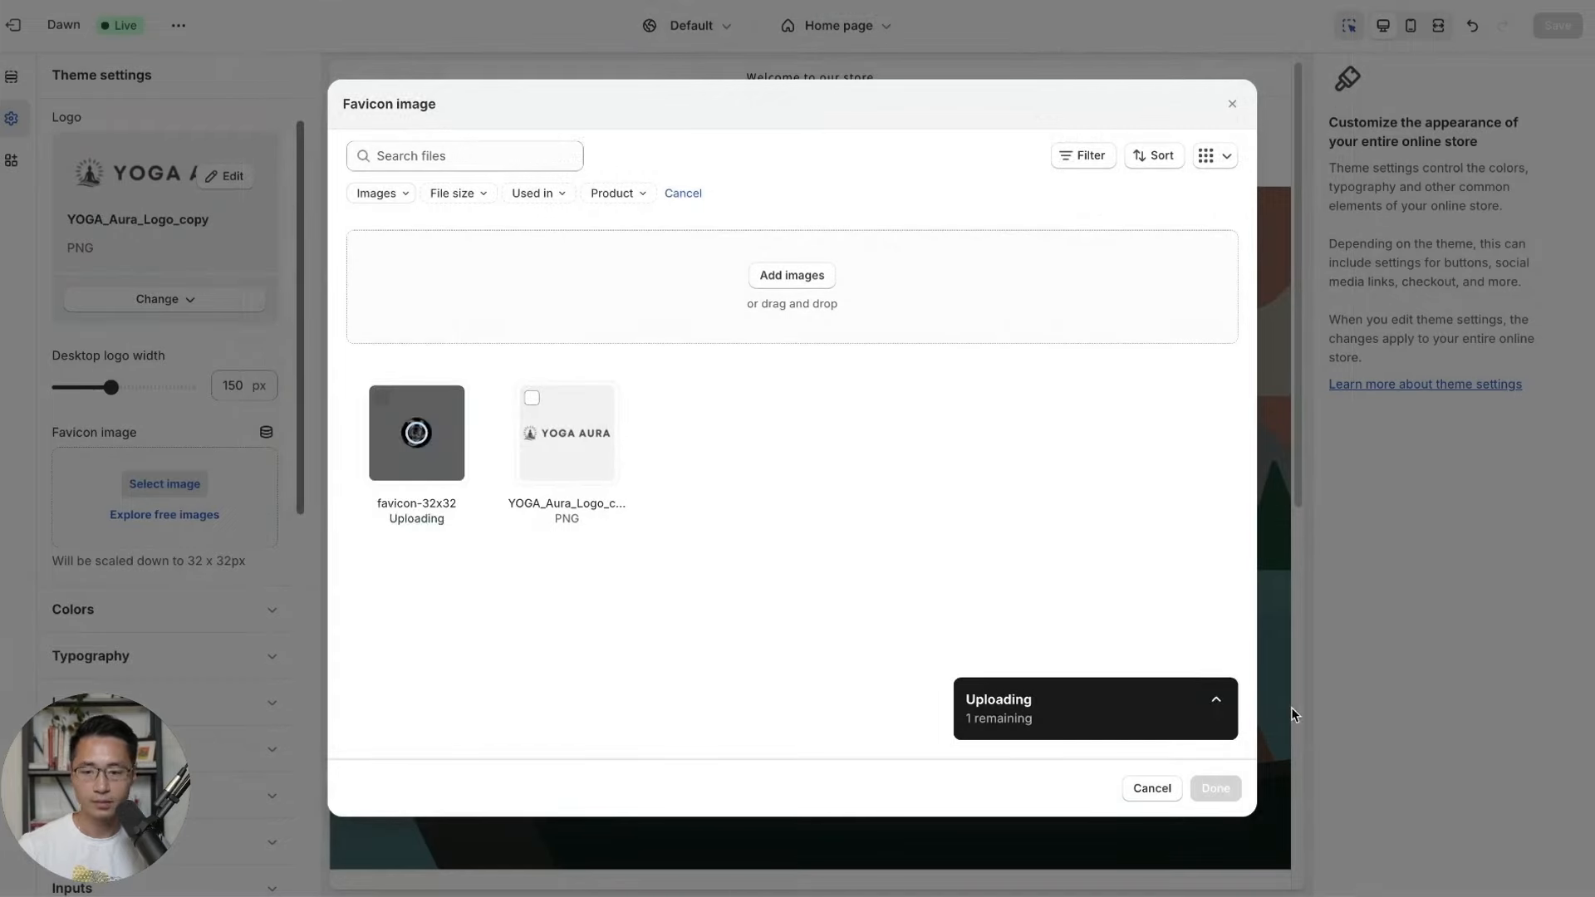
pyautogui.click(1220, 791)
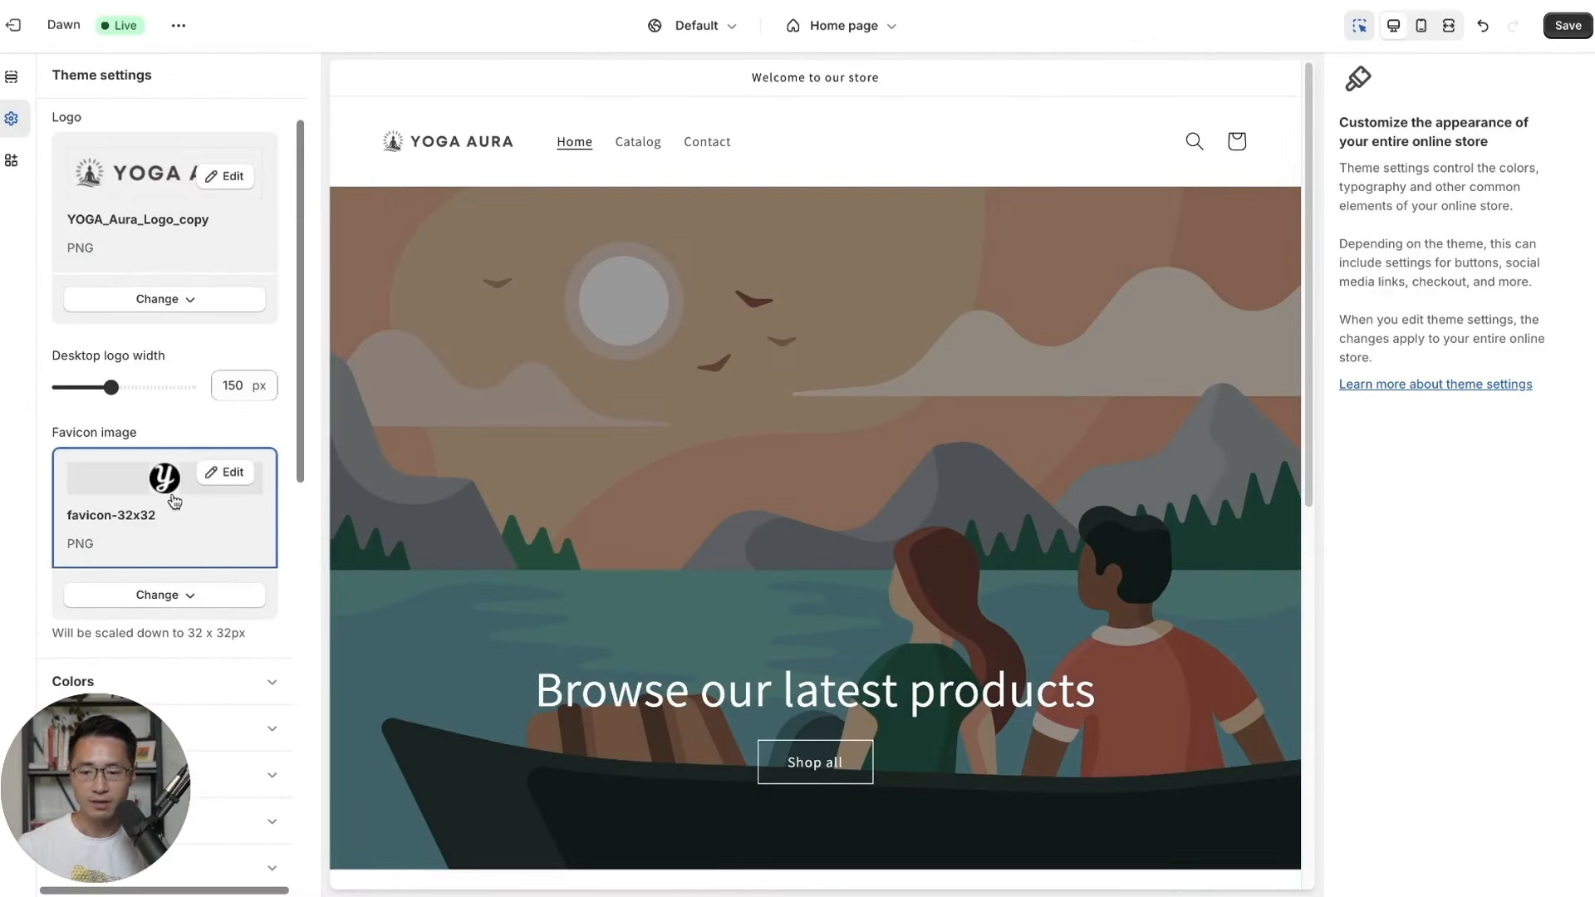
pyautogui.click(1565, 31)
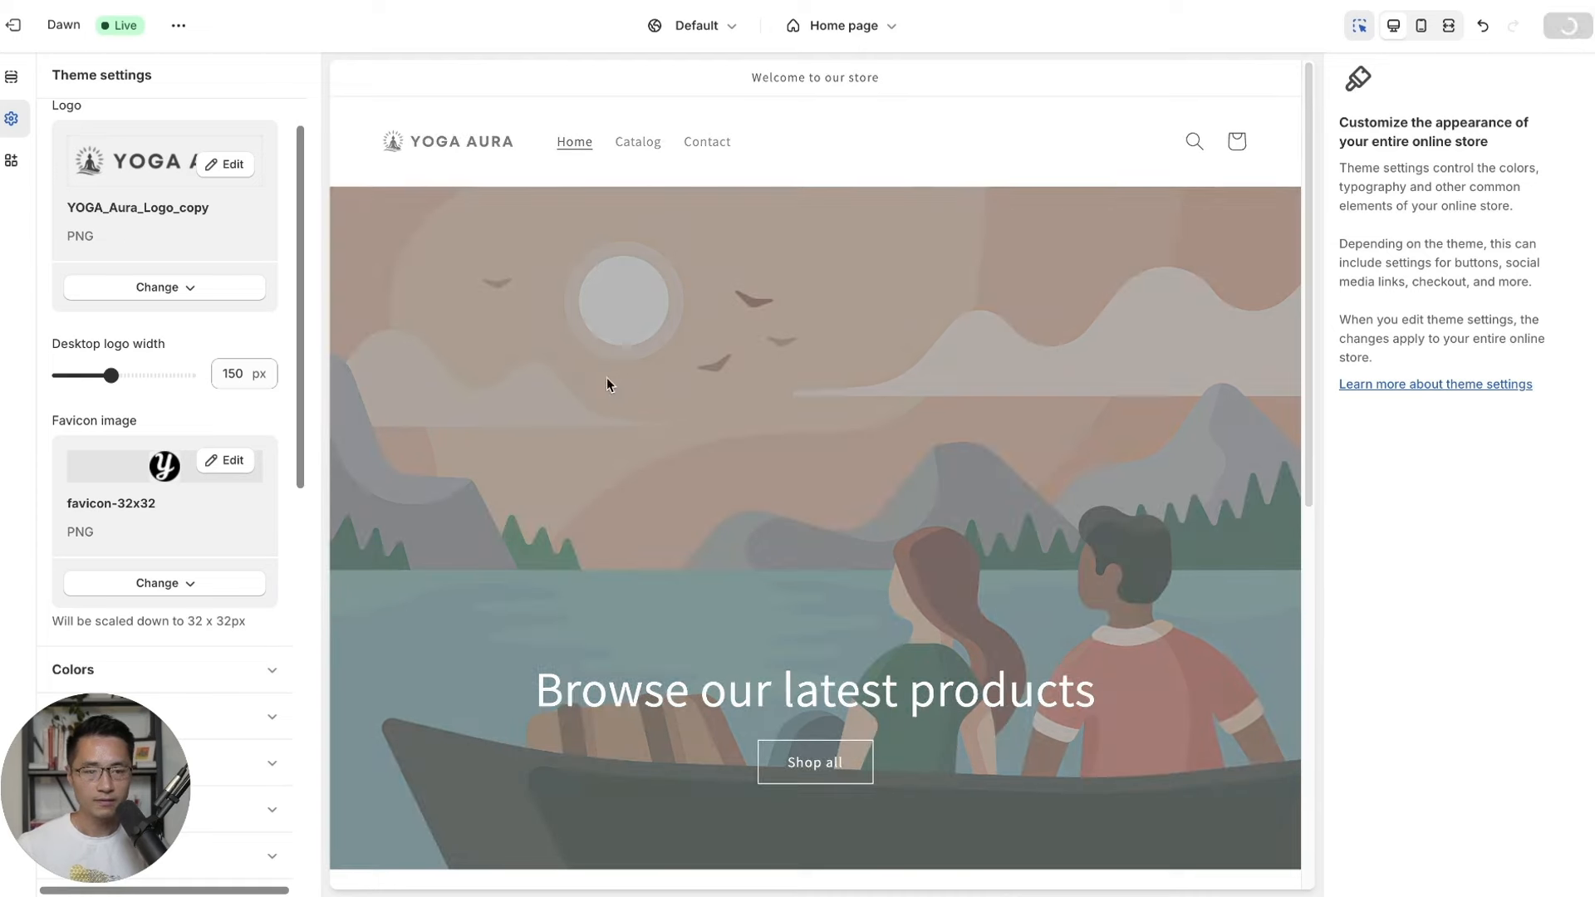
# Open Colors > Scheme 1 and set its background colour to #FAFAFA.
pyautogui.scroll(-1, 108, 759)
pyautogui.moveTo(106, 758); pyautogui.dragTo(1457, 753)
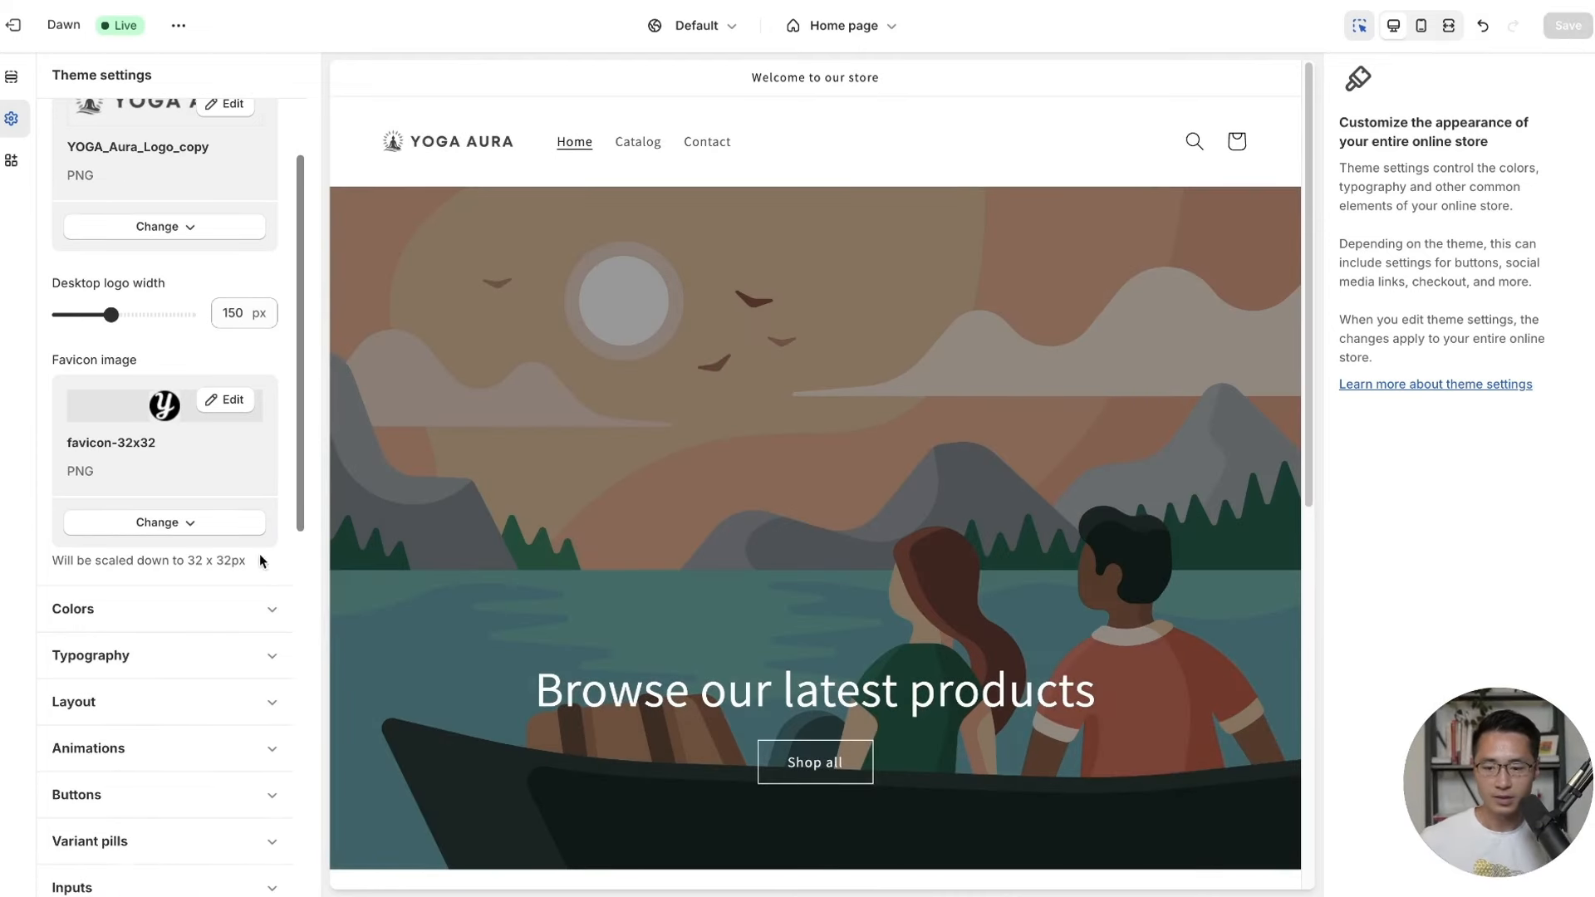
pyautogui.click(90, 611)
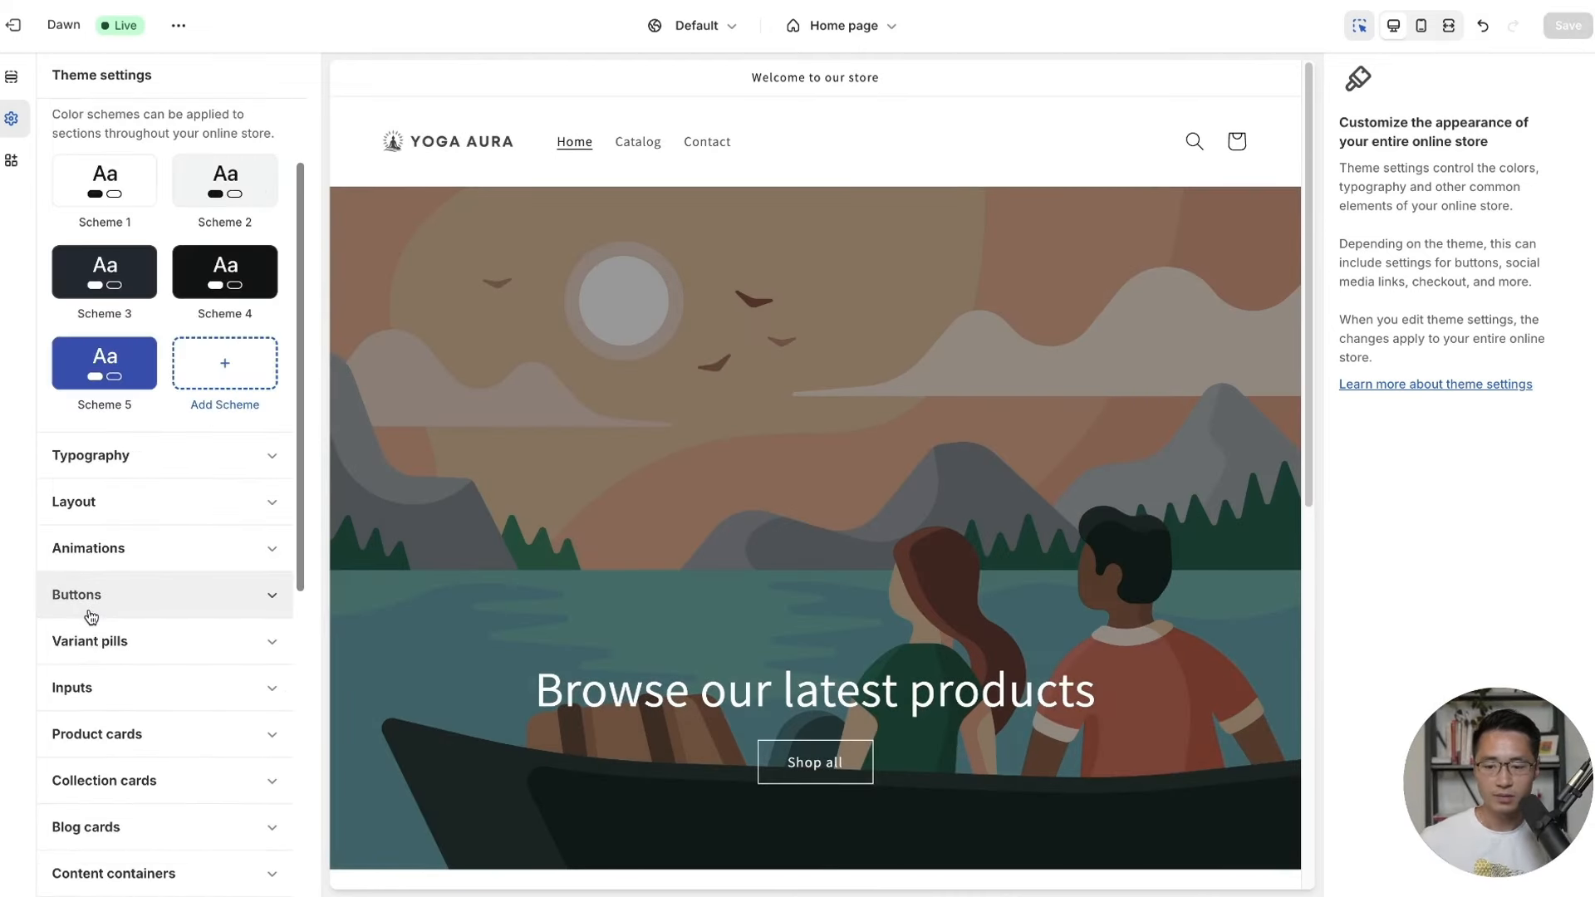
pyautogui.scroll(1, 166, 222)
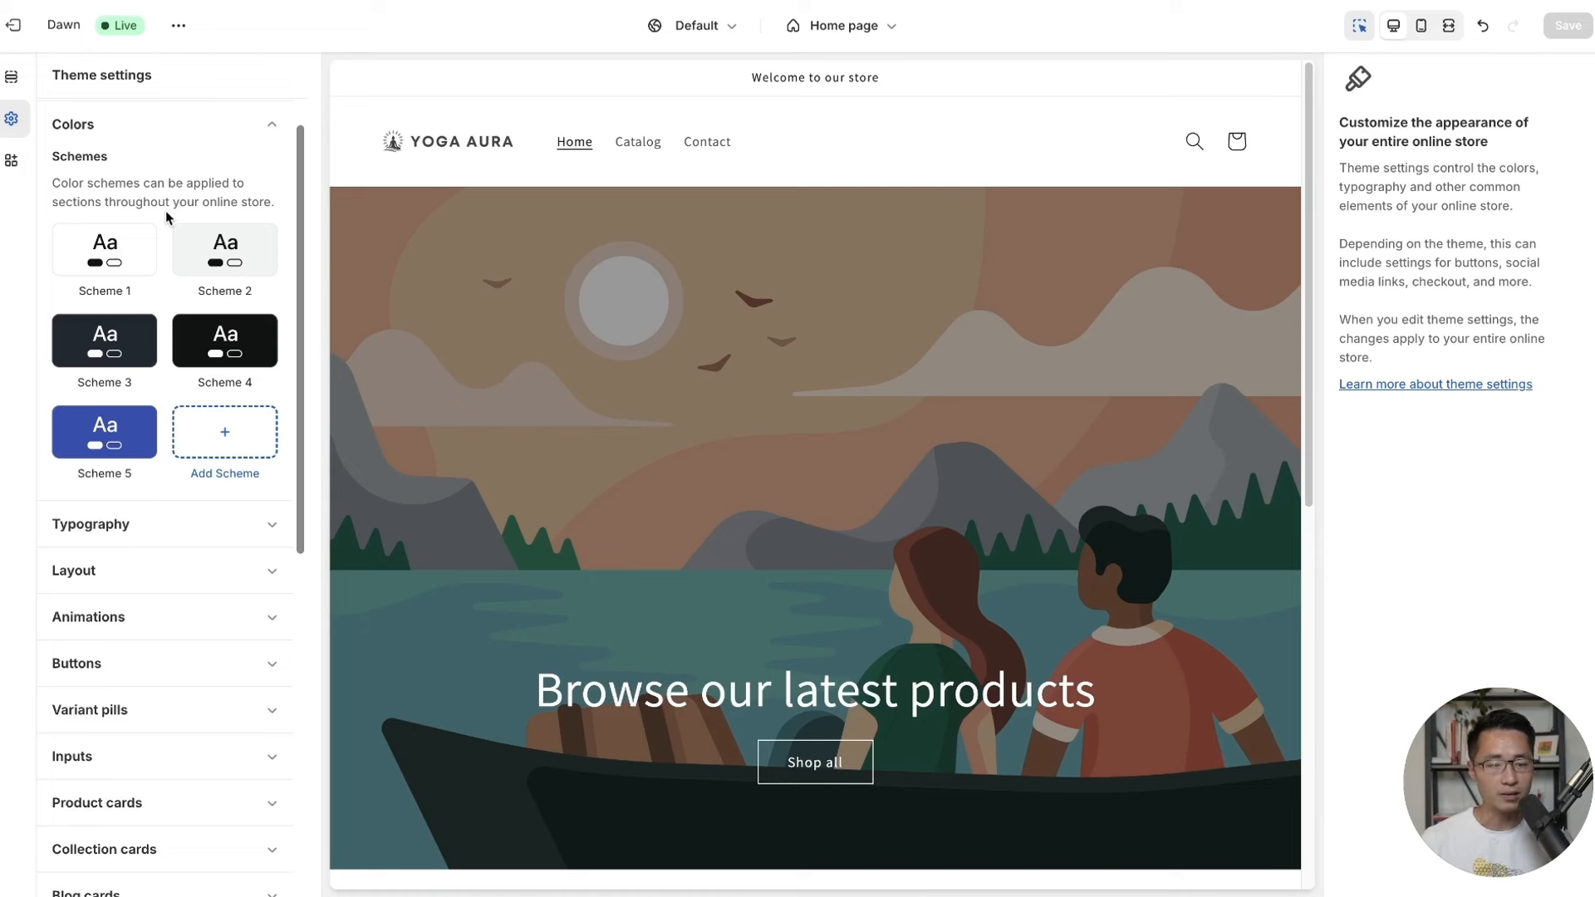
pyautogui.click(131, 254)
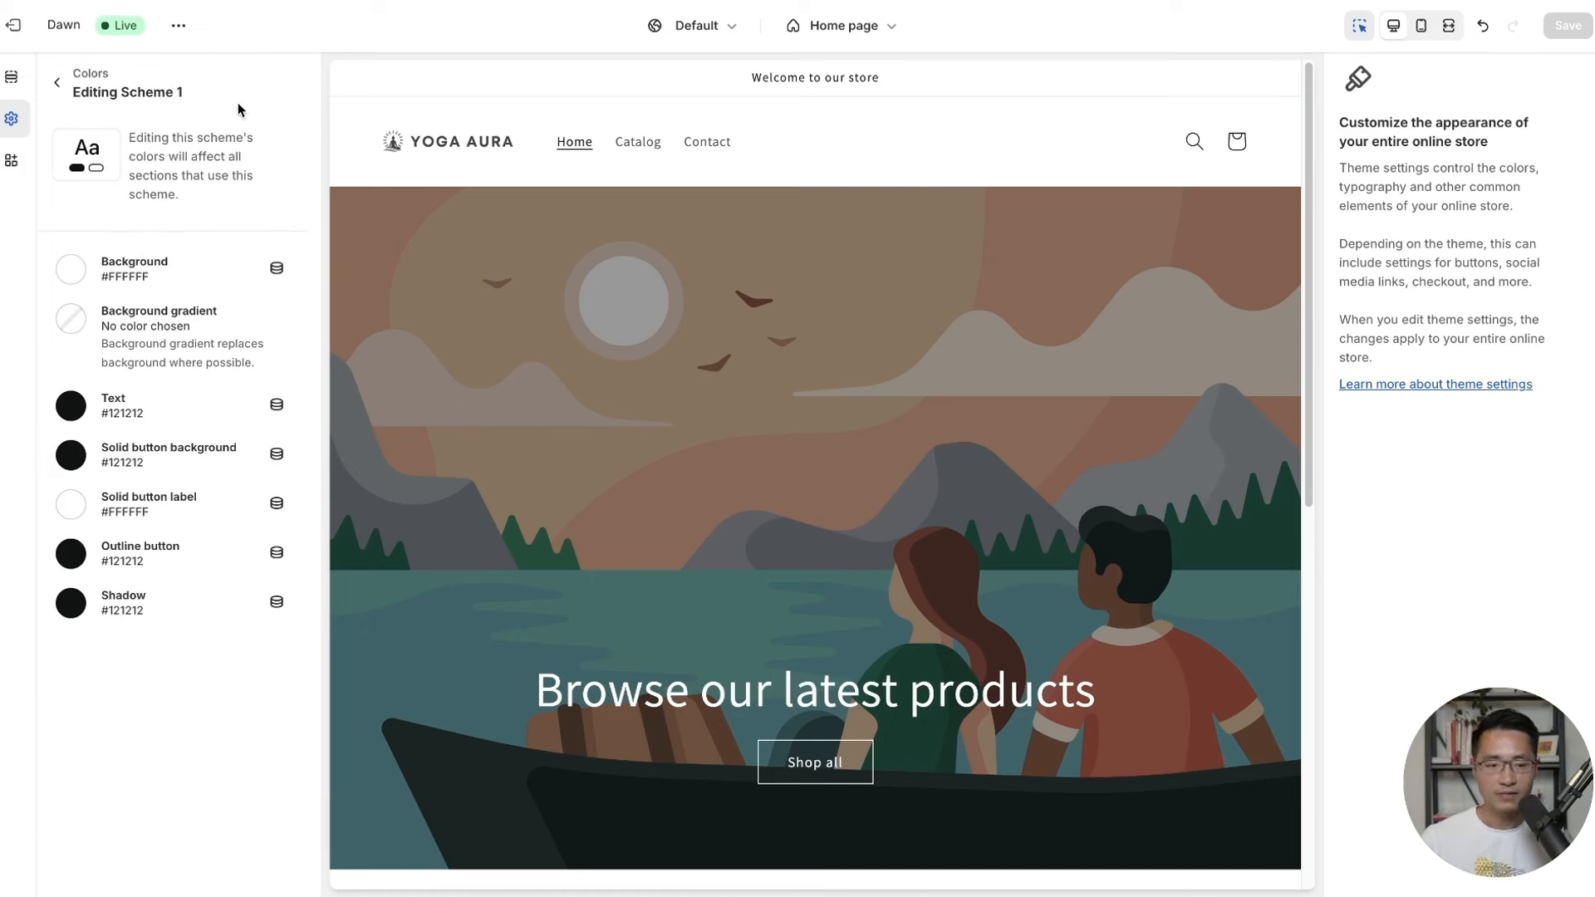
pyautogui.click(123, 280)
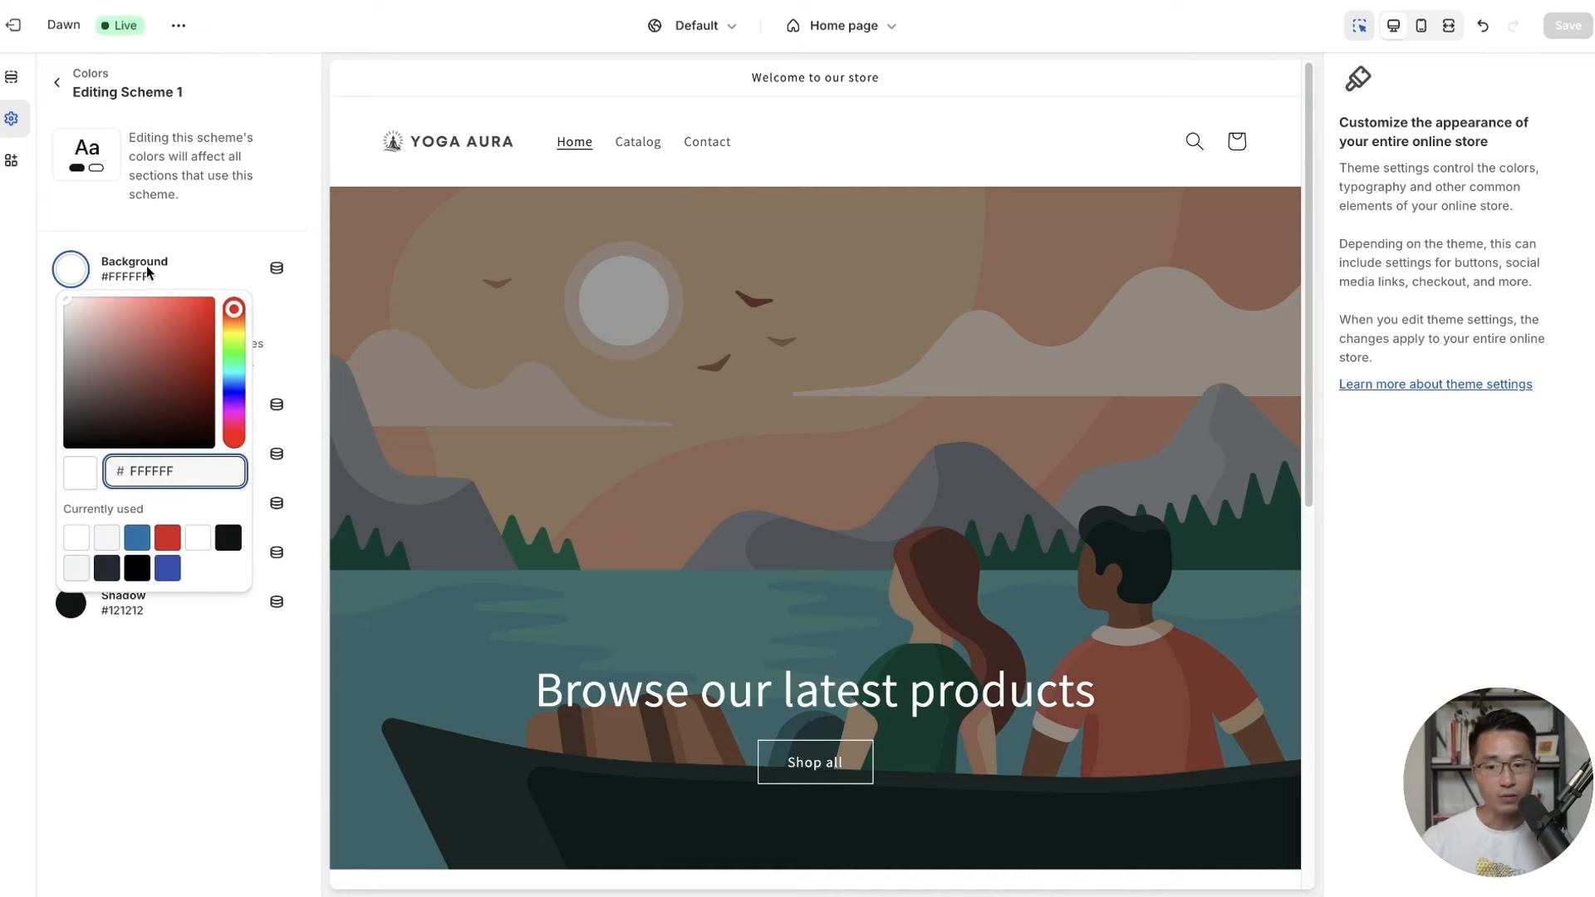
pyautogui.click(178, 241)
pyautogui.click(97, 276)
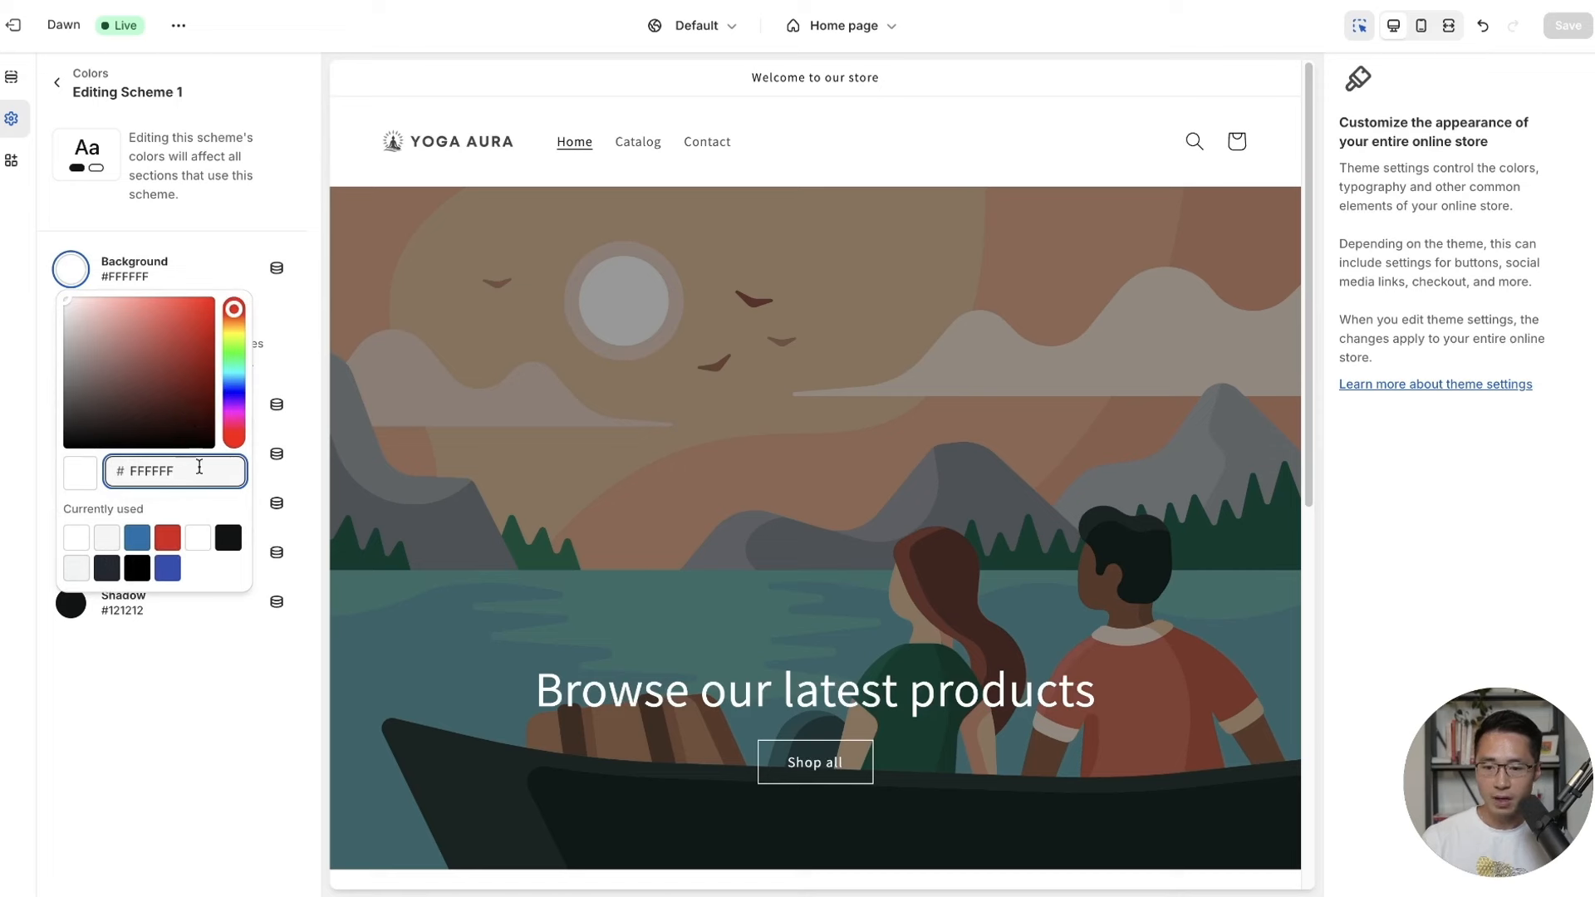
pyautogui.moveTo(198, 469); pyautogui.dragTo(112, 471)
pyautogui.write('FAFA')
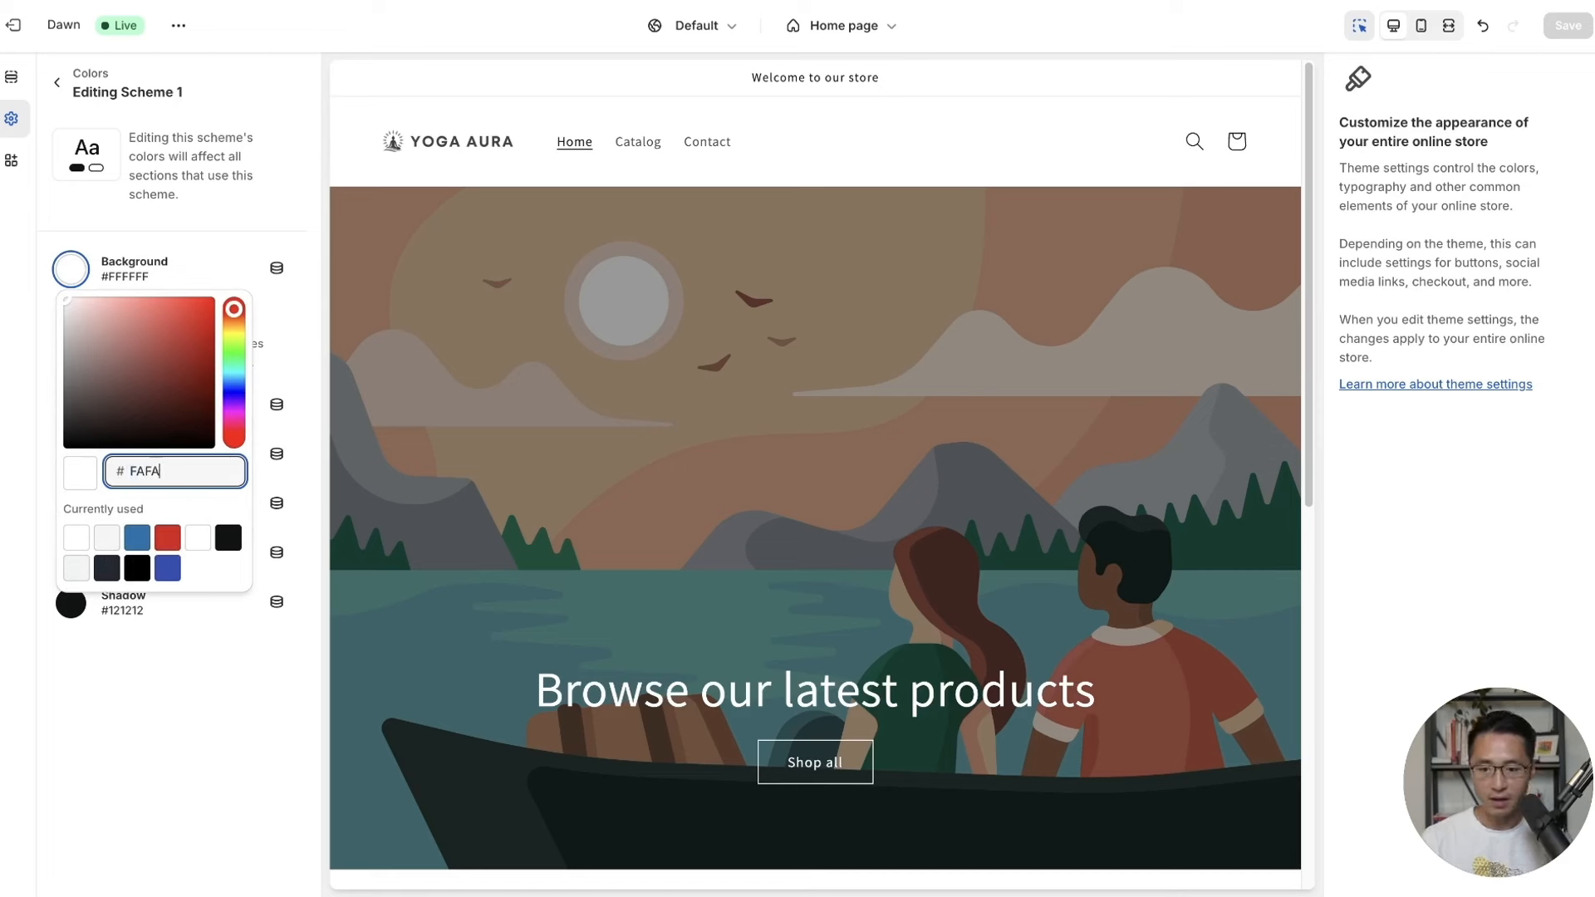
pyautogui.click(274, 715)
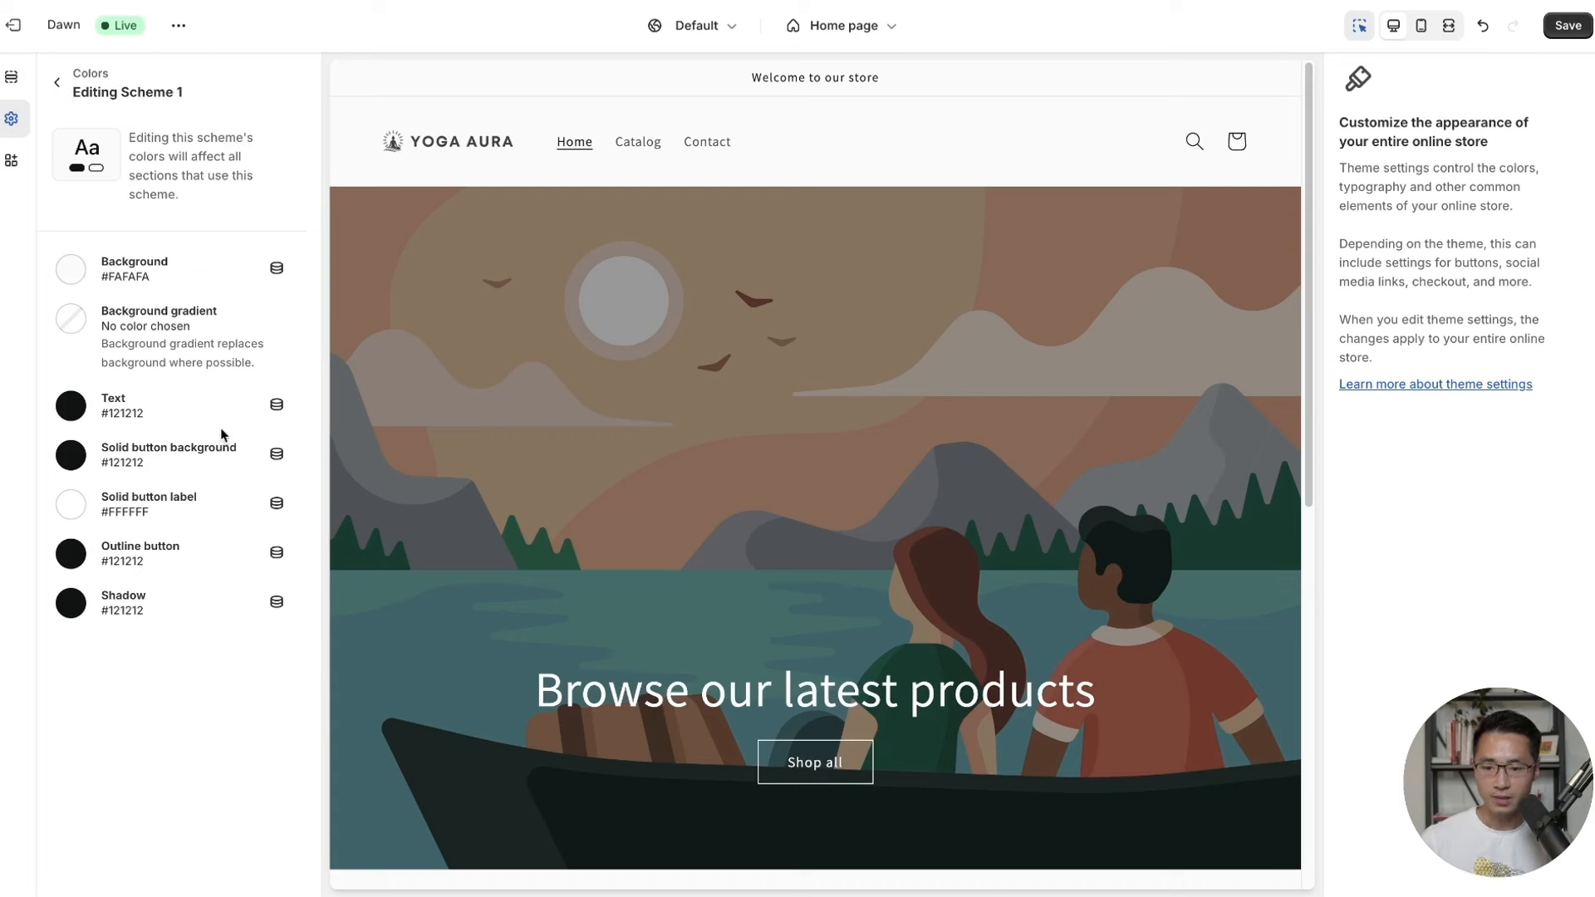
# Set Scheme 1's solid button background to #52BB51, save, and return to the schemes overview.
pyautogui.click(82, 462)
pyautogui.press('BackSpace')
pyautogui.press('BackSpace')
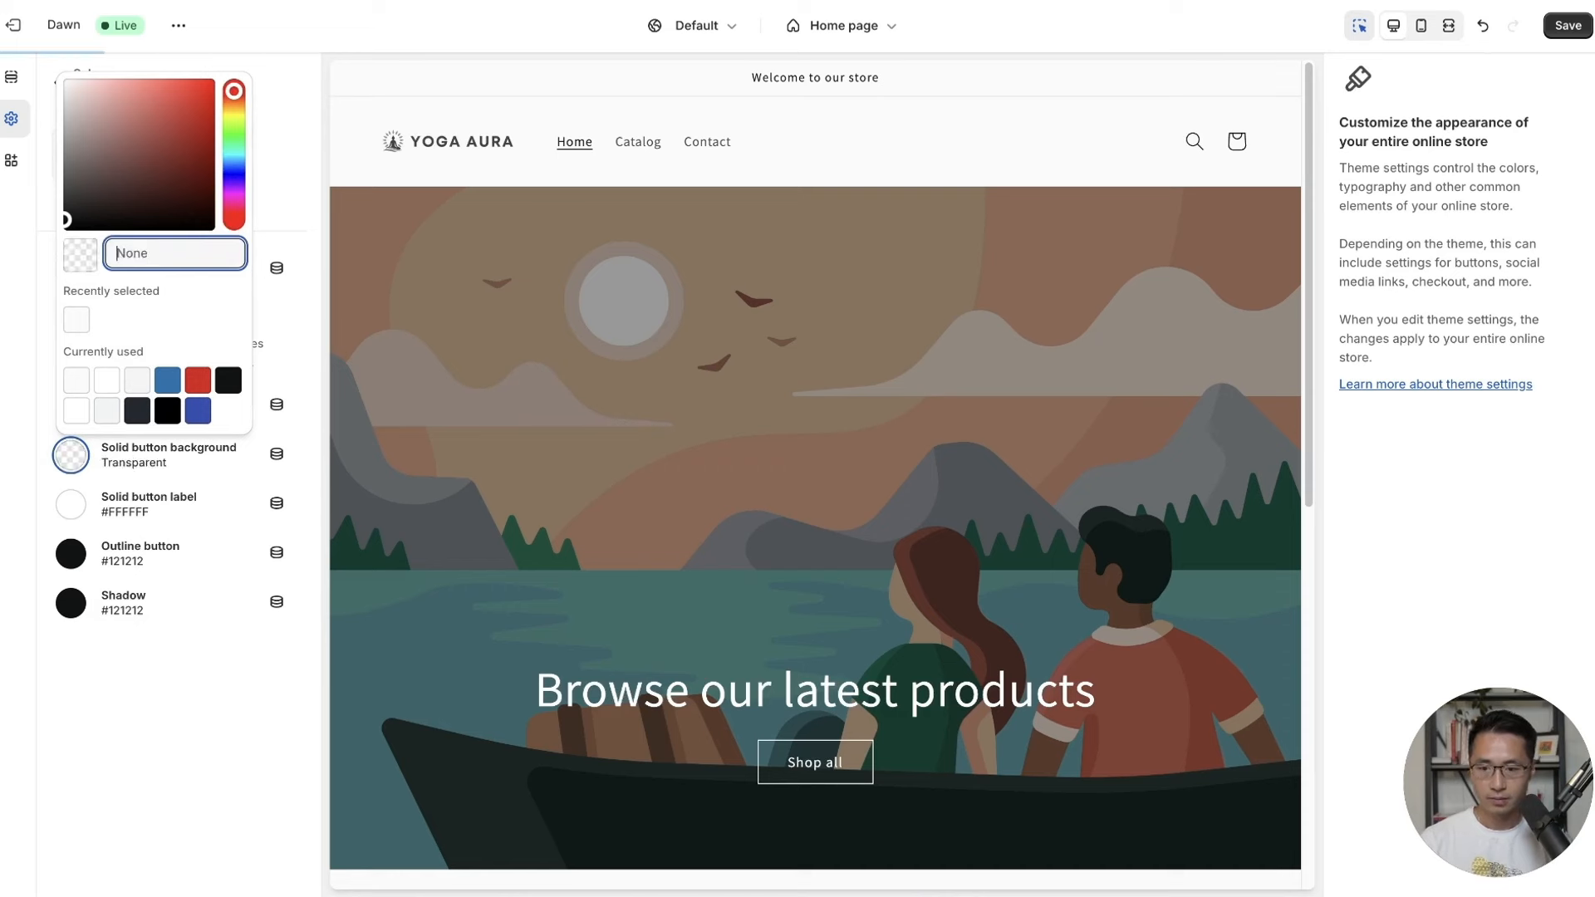
pyautogui.write('5')
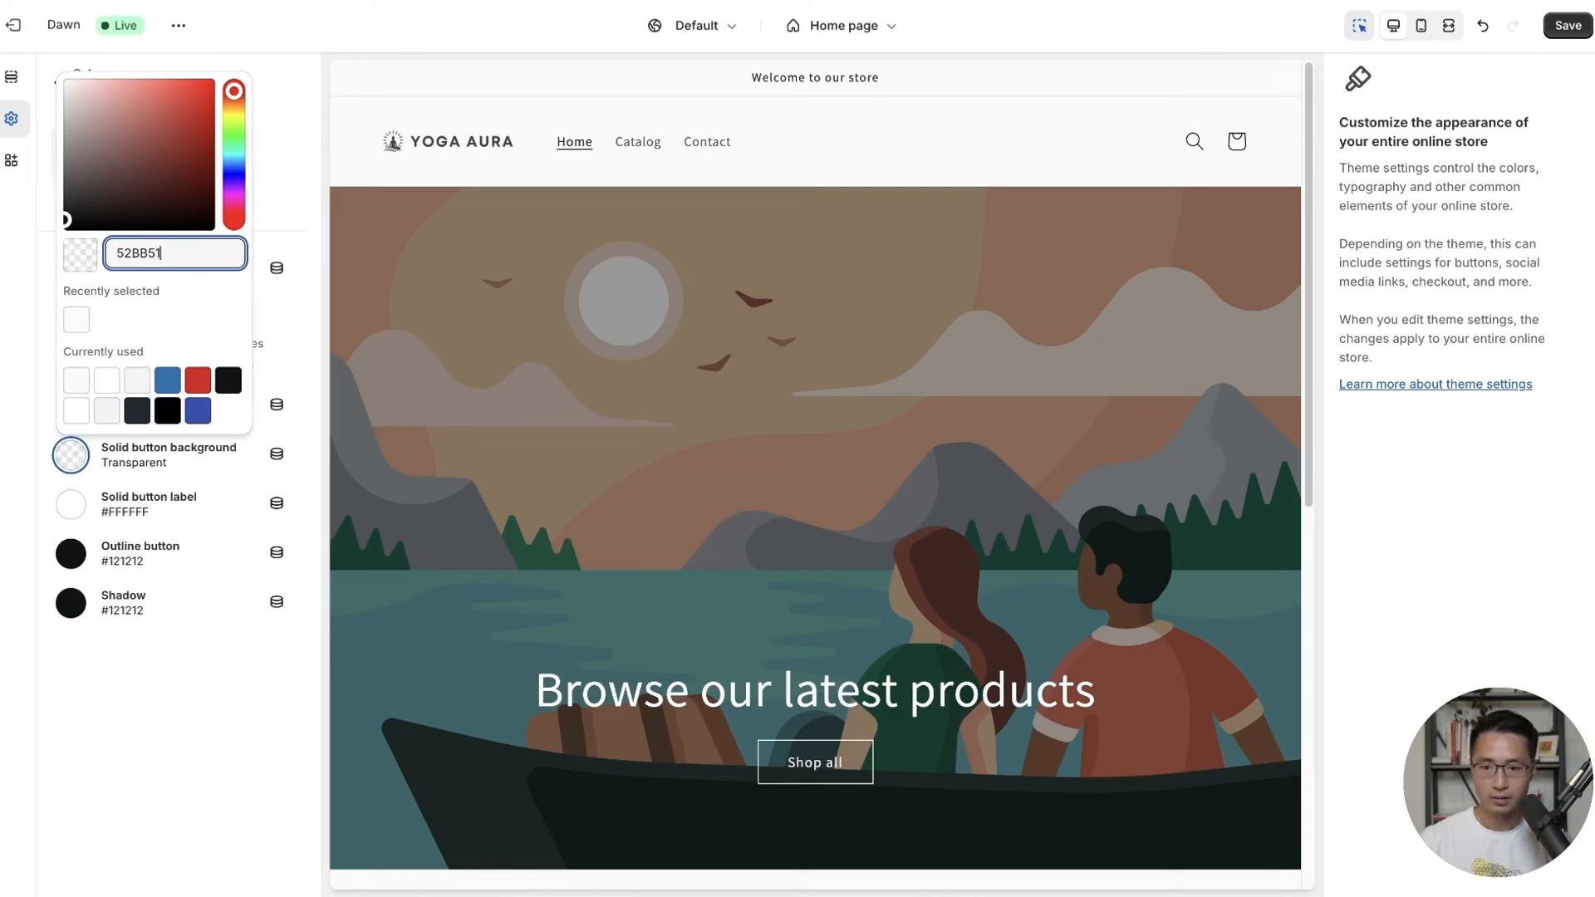
pyautogui.write('2BB51')
pyautogui.click(213, 690)
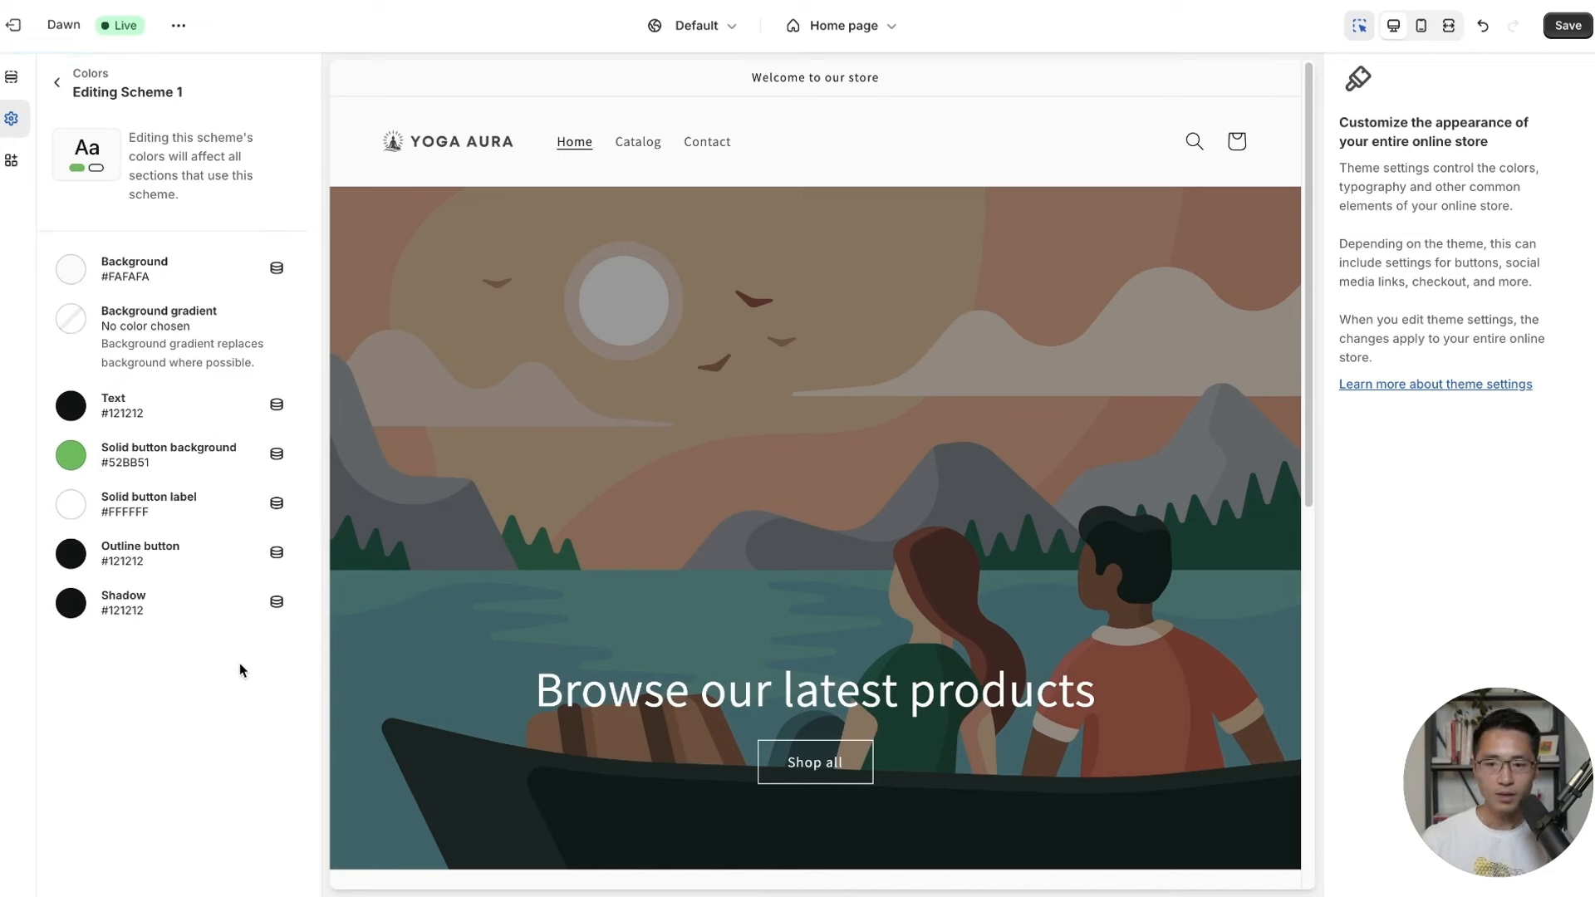
pyautogui.click(1565, 26)
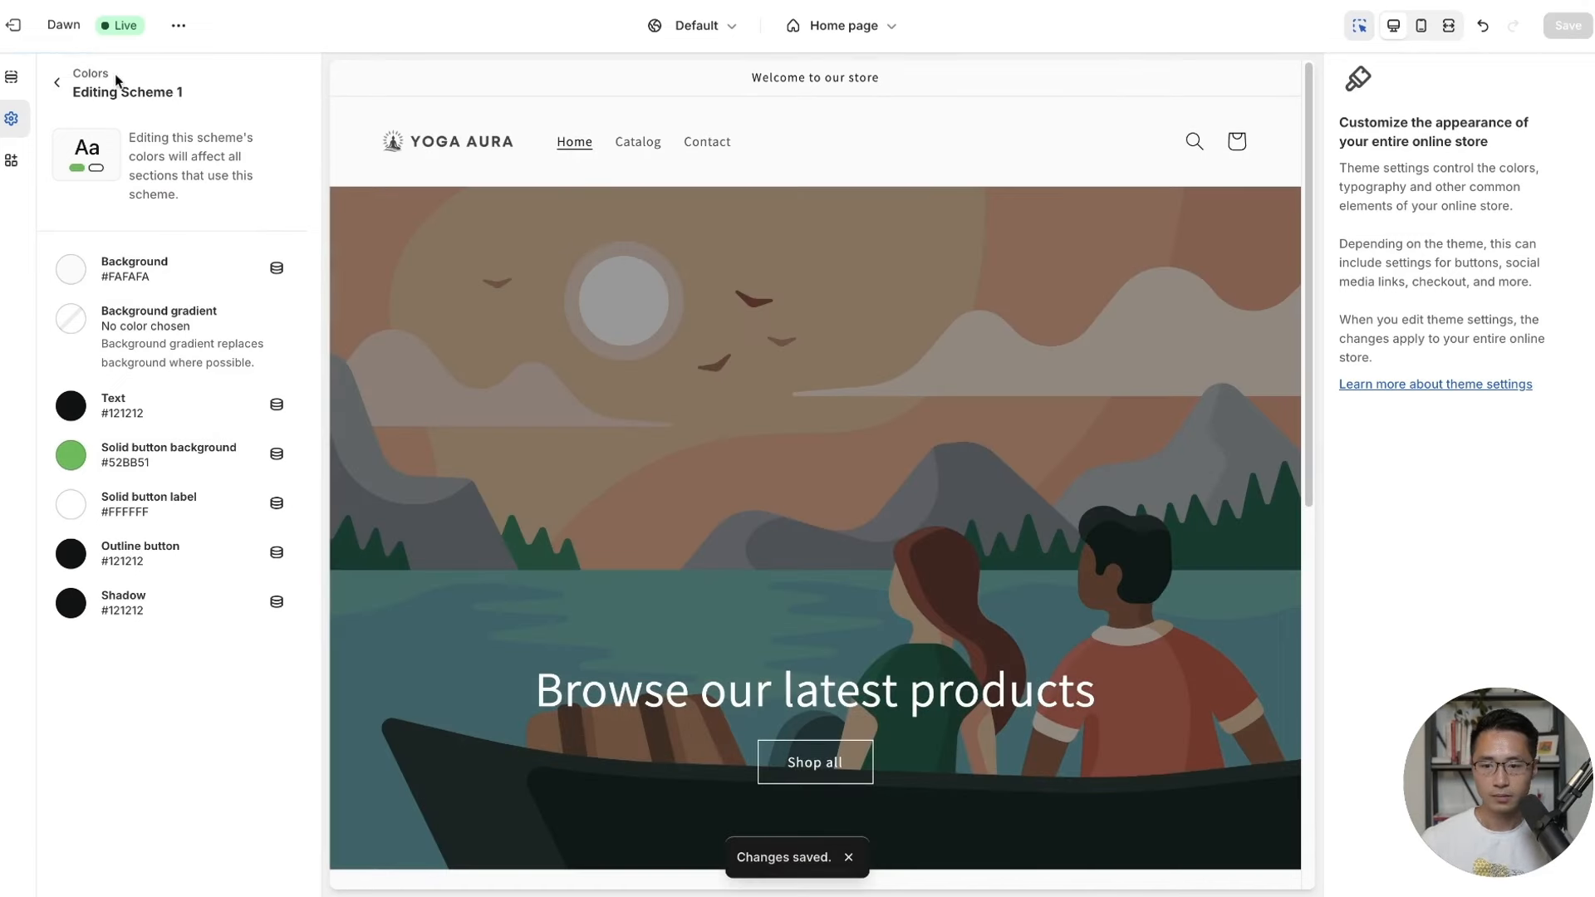
pyautogui.click(56, 83)
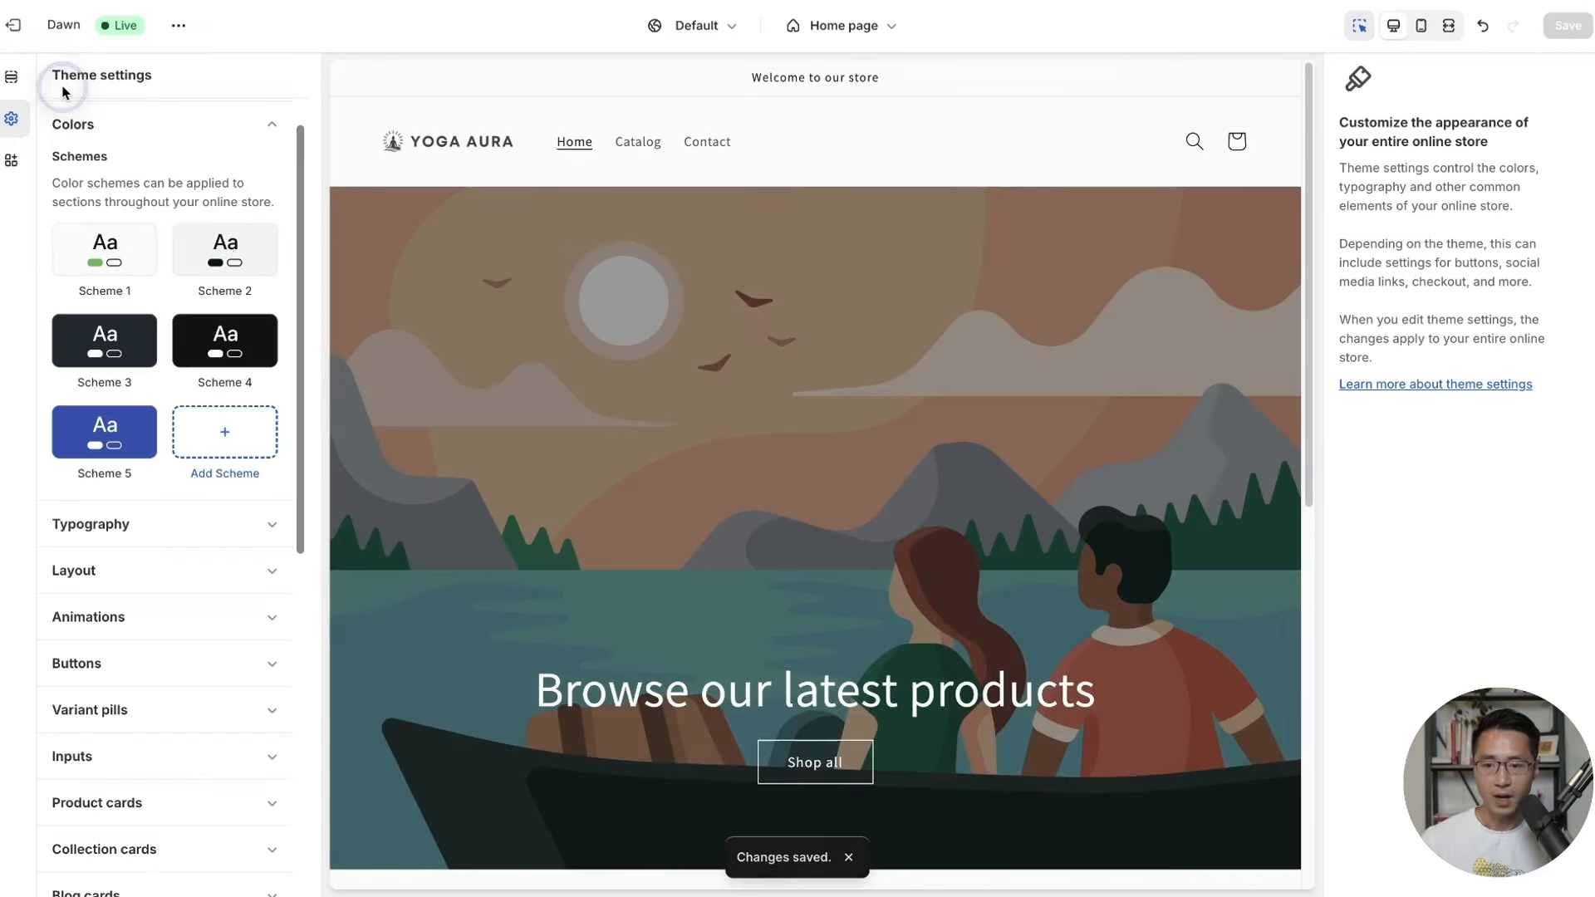
# Give Scheme 2 a red #DA3636 background.
pyautogui.click(255, 264)
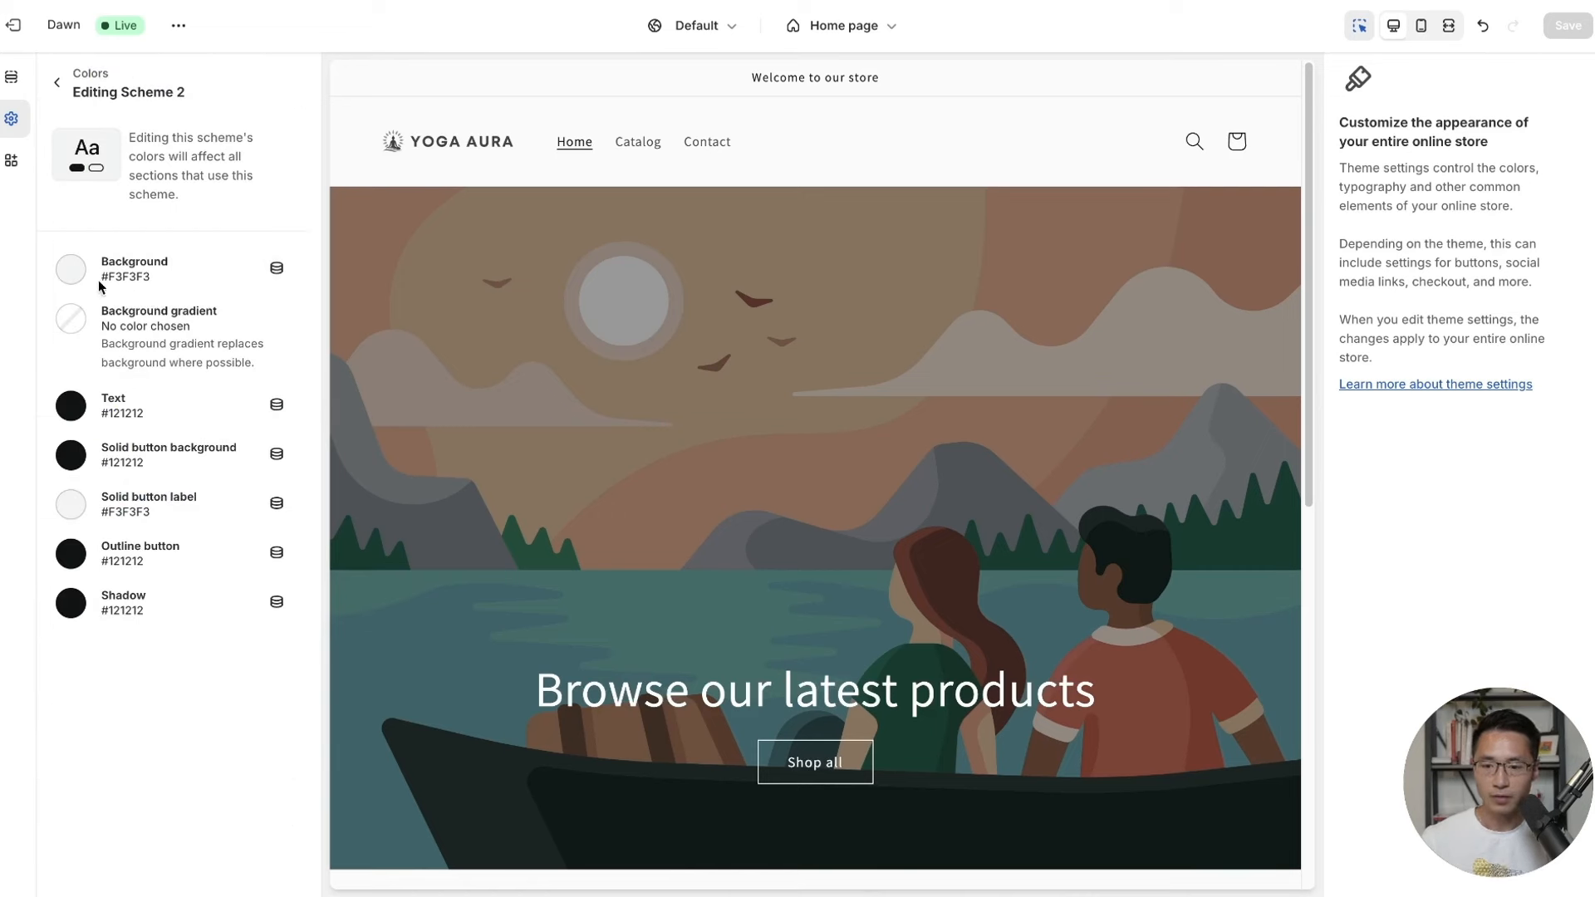
pyautogui.click(137, 274)
pyautogui.click(204, 471)
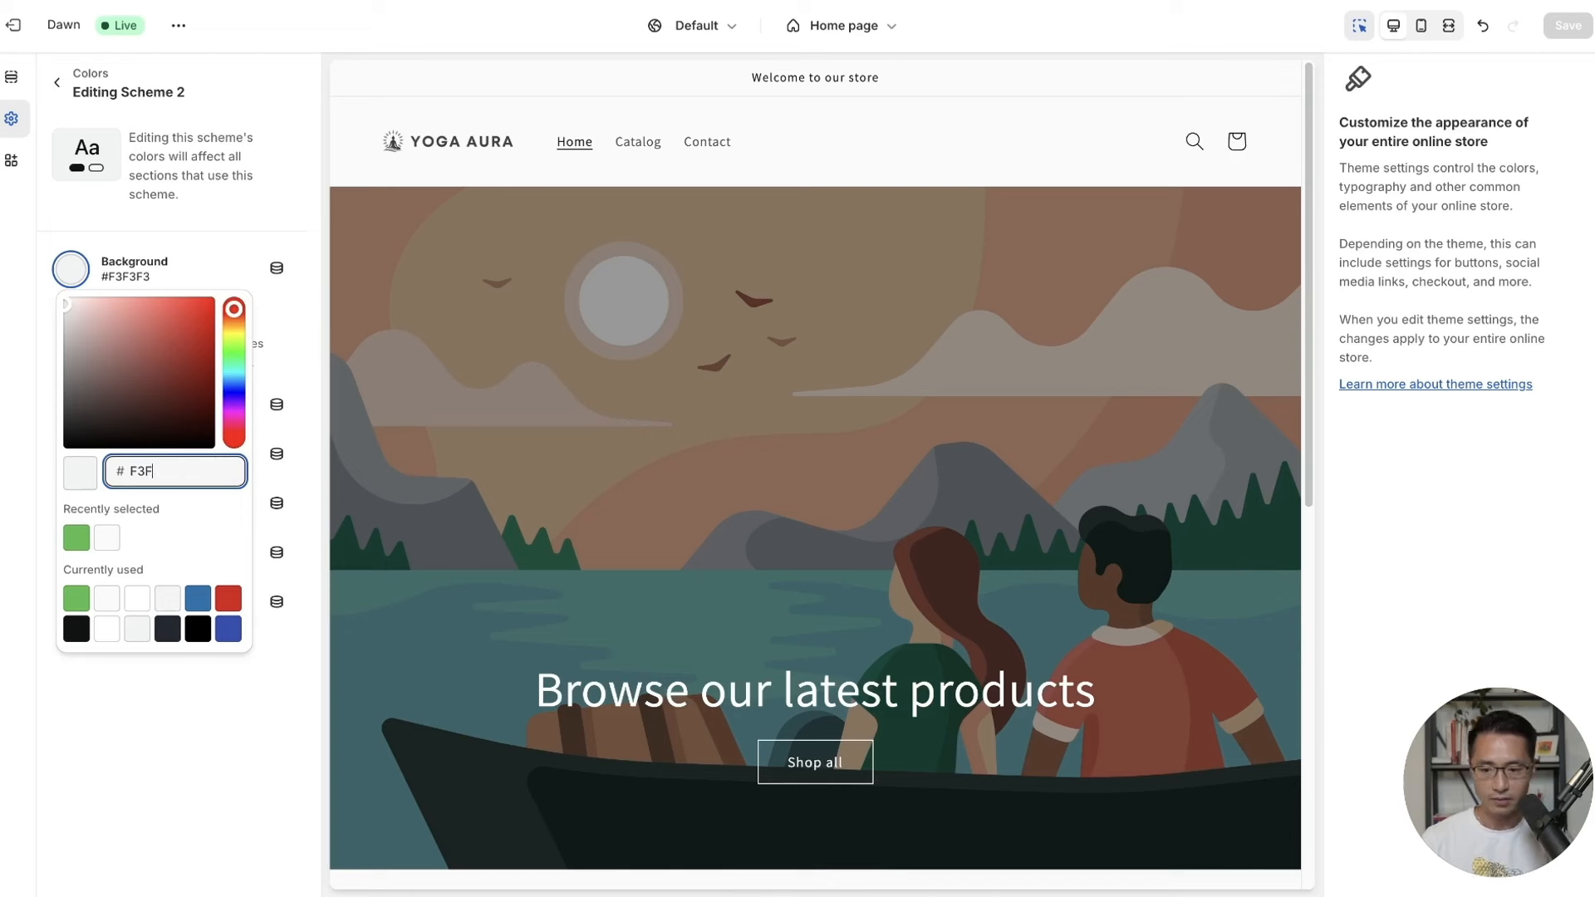
pyautogui.press('BackSpace')
pyautogui.press('BackSpace')
pyautogui.press('BackSpace')
pyautogui.write('DA')
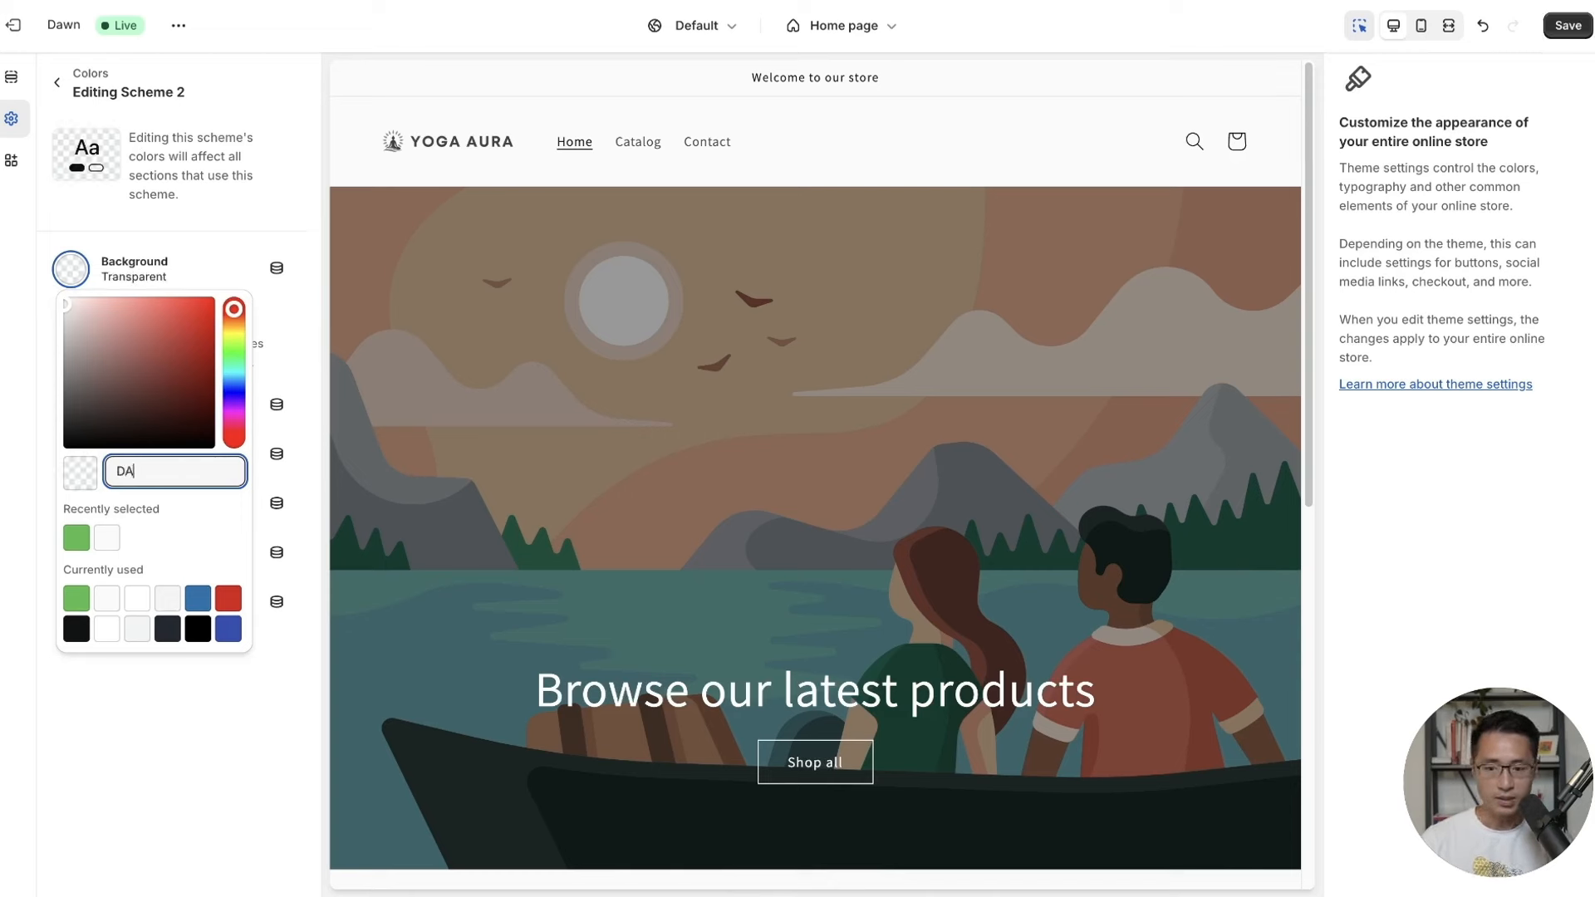
pyautogui.write('36363')
pyautogui.press('BackSpace')
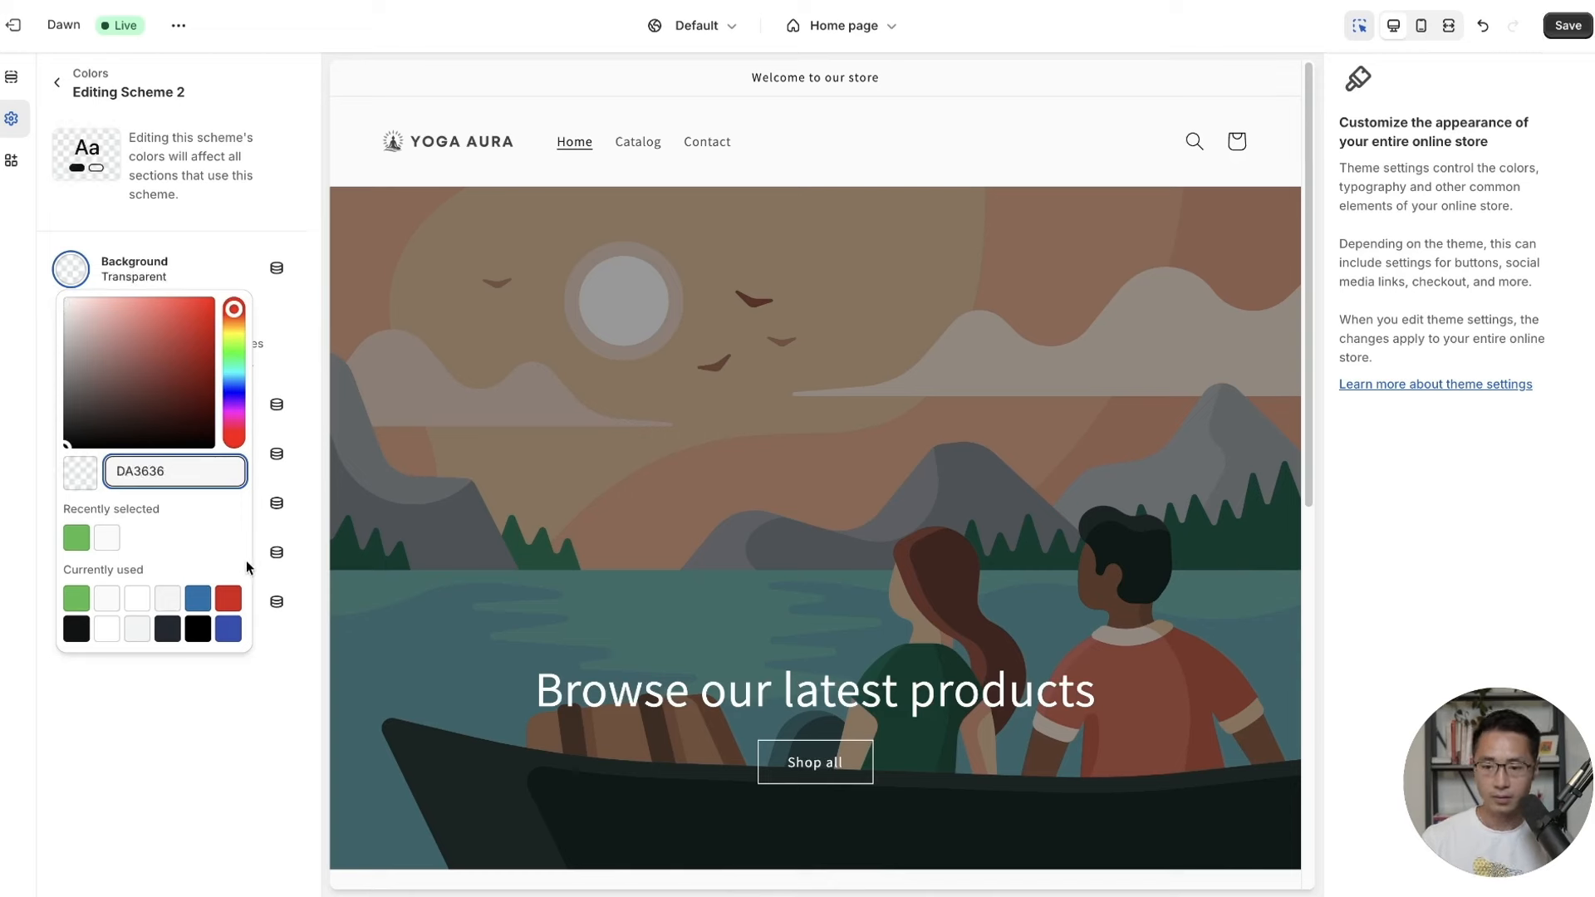
pyautogui.click(254, 704)
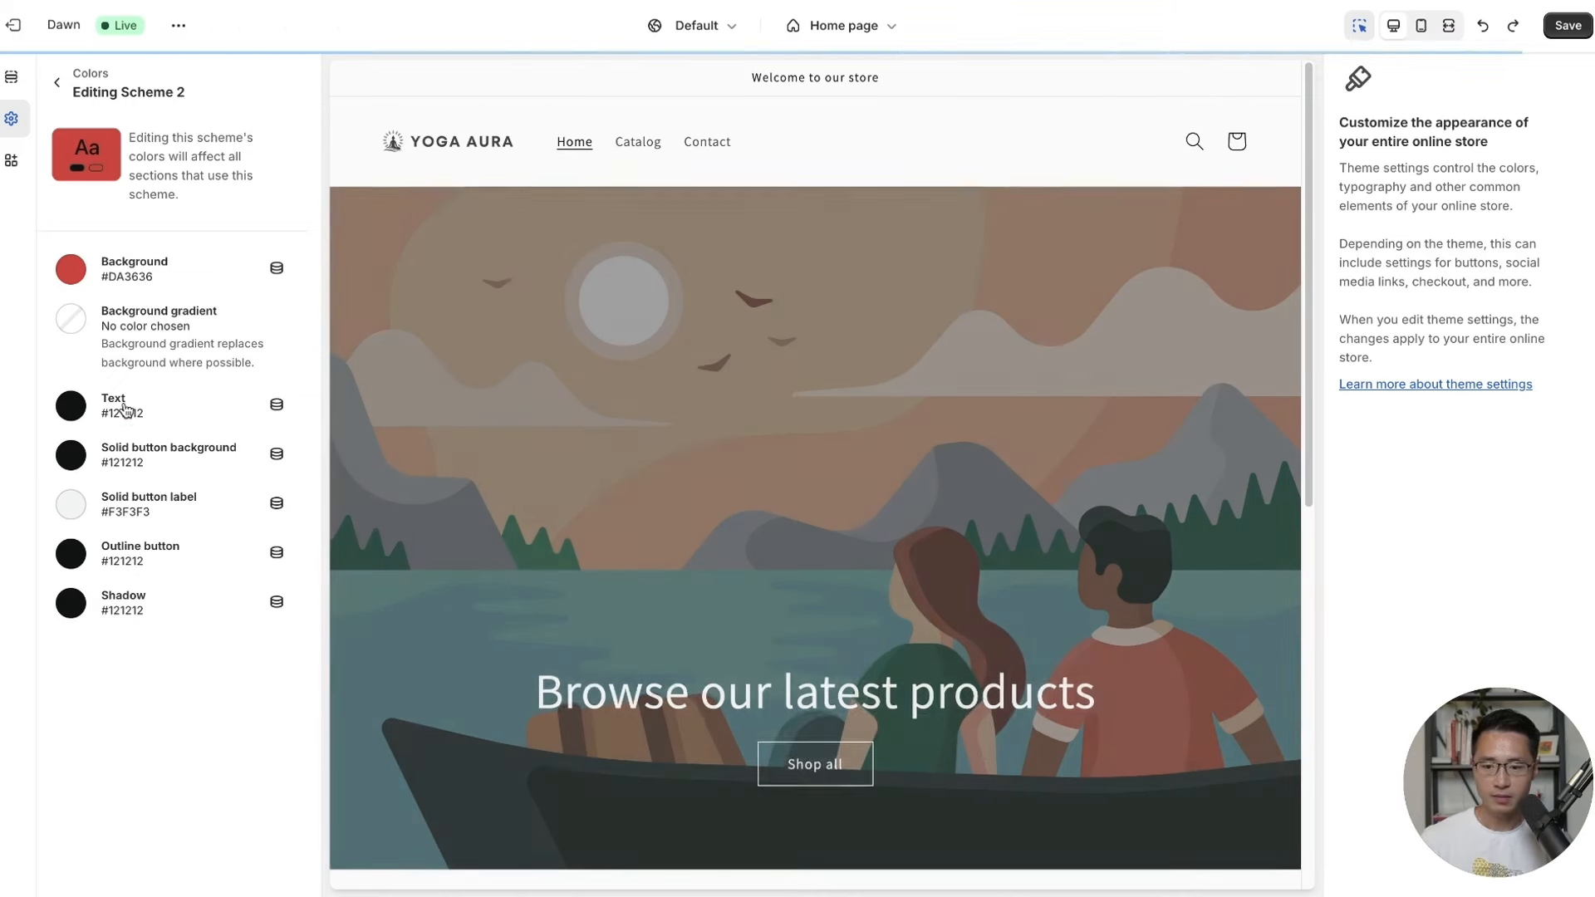
# Make Scheme 2's text white #FFFFFF, save, and return to the colour schemes overview.
pyautogui.click(127, 411)
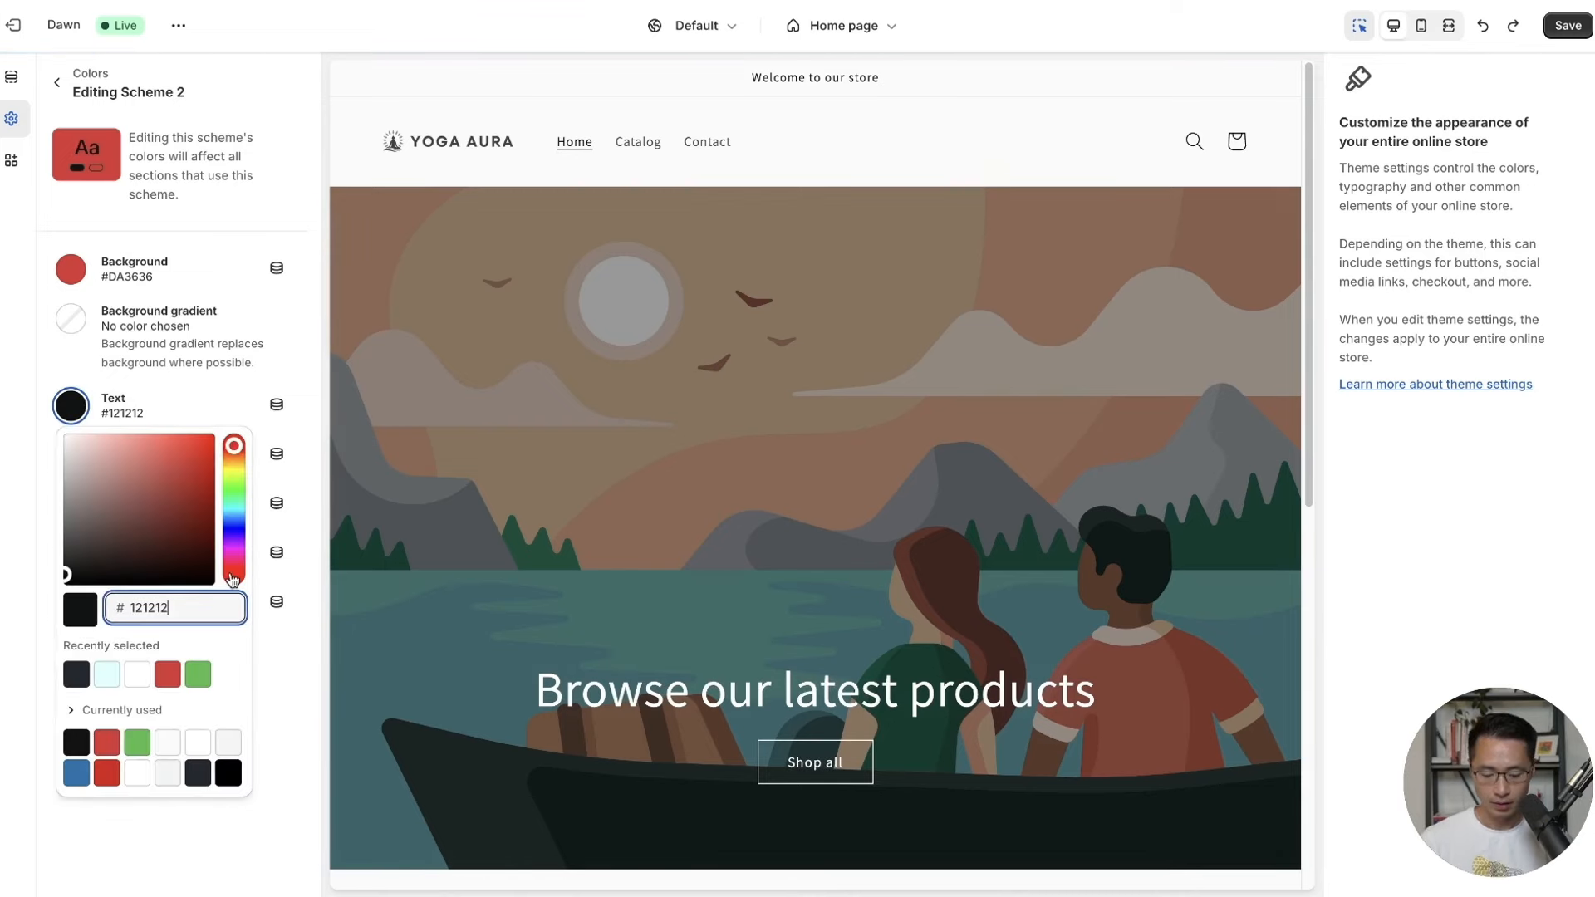
pyautogui.press('BackSpace')
pyautogui.press('BackSpace')
pyautogui.press('BackSpace')
pyautogui.press('BackSpace')
pyautogui.press('BackSpace')
pyautogui.press('BackSpace')
pyautogui.write('F')
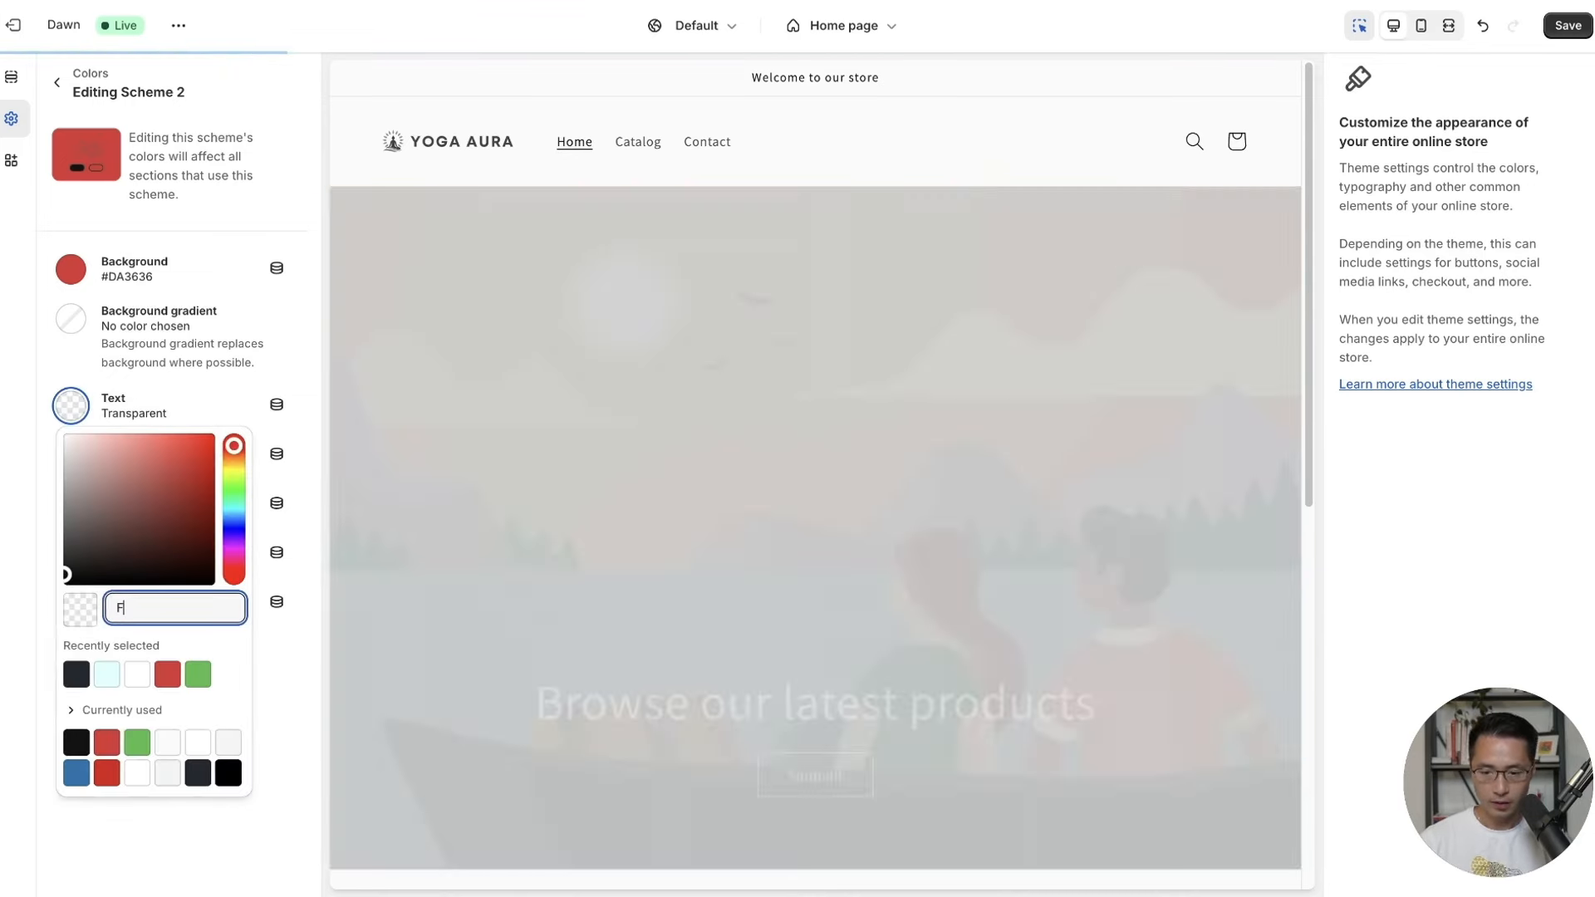
pyautogui.write('FFFFF')
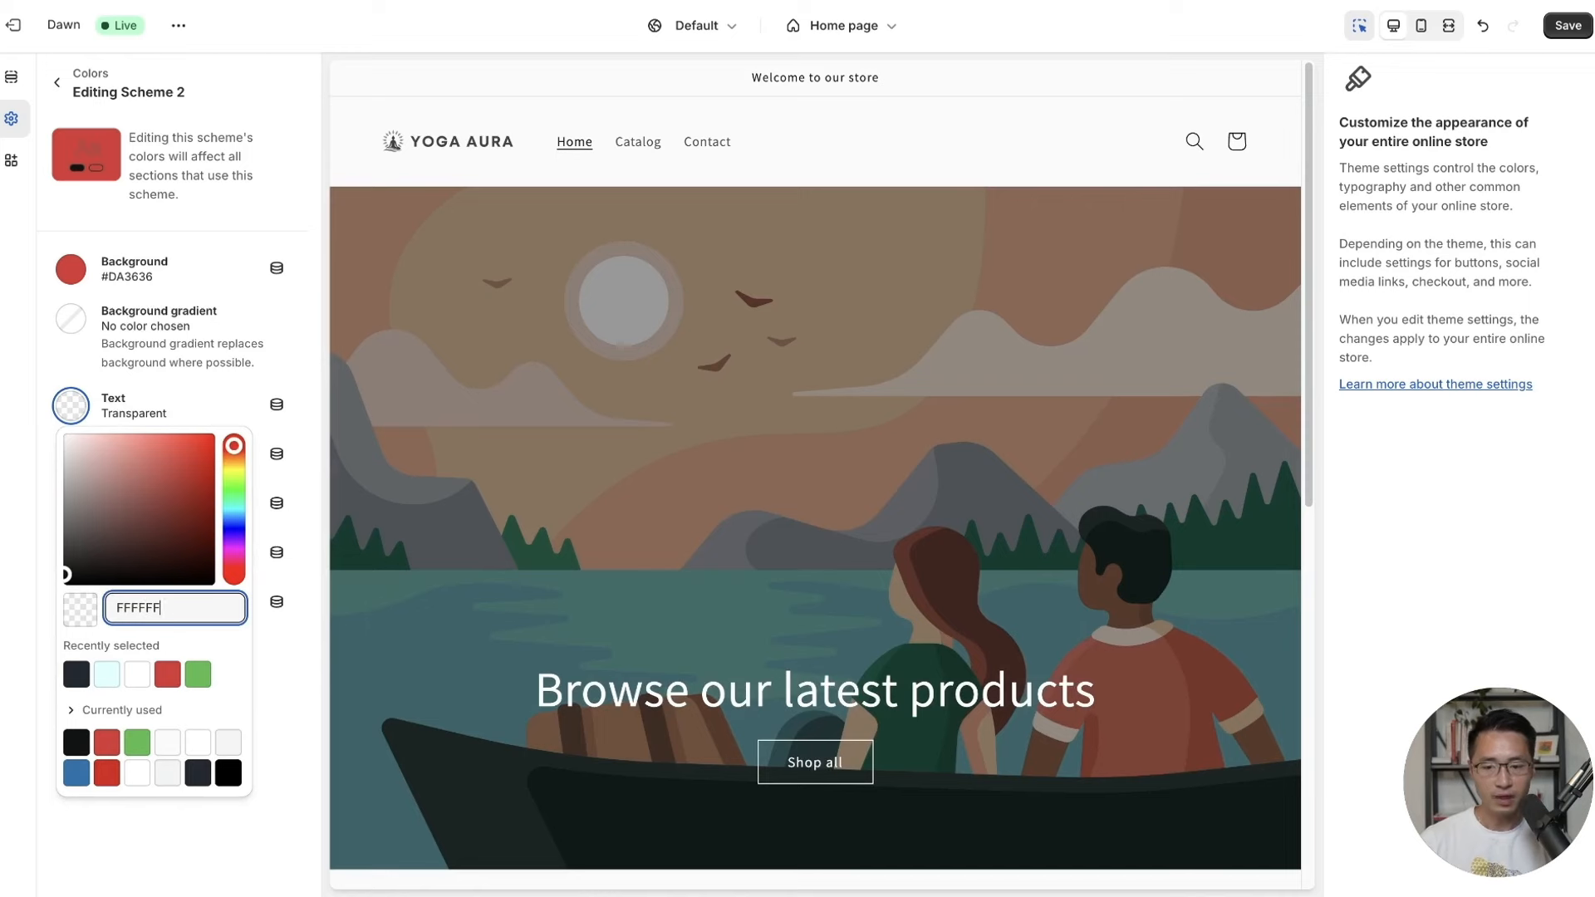
pyautogui.click(299, 719)
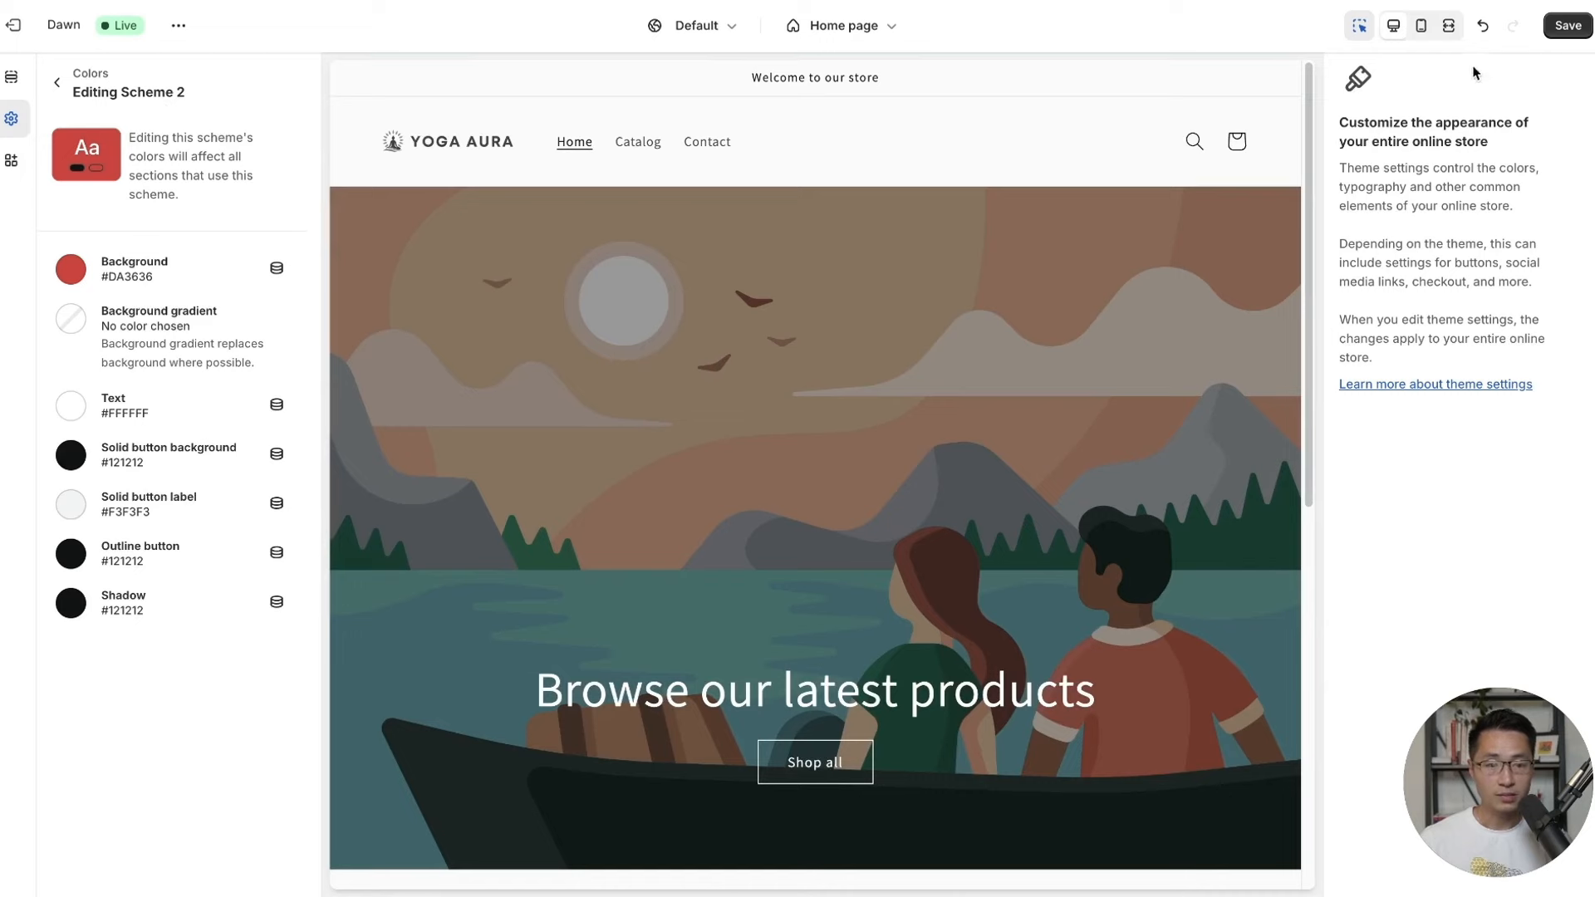
pyautogui.click(1568, 26)
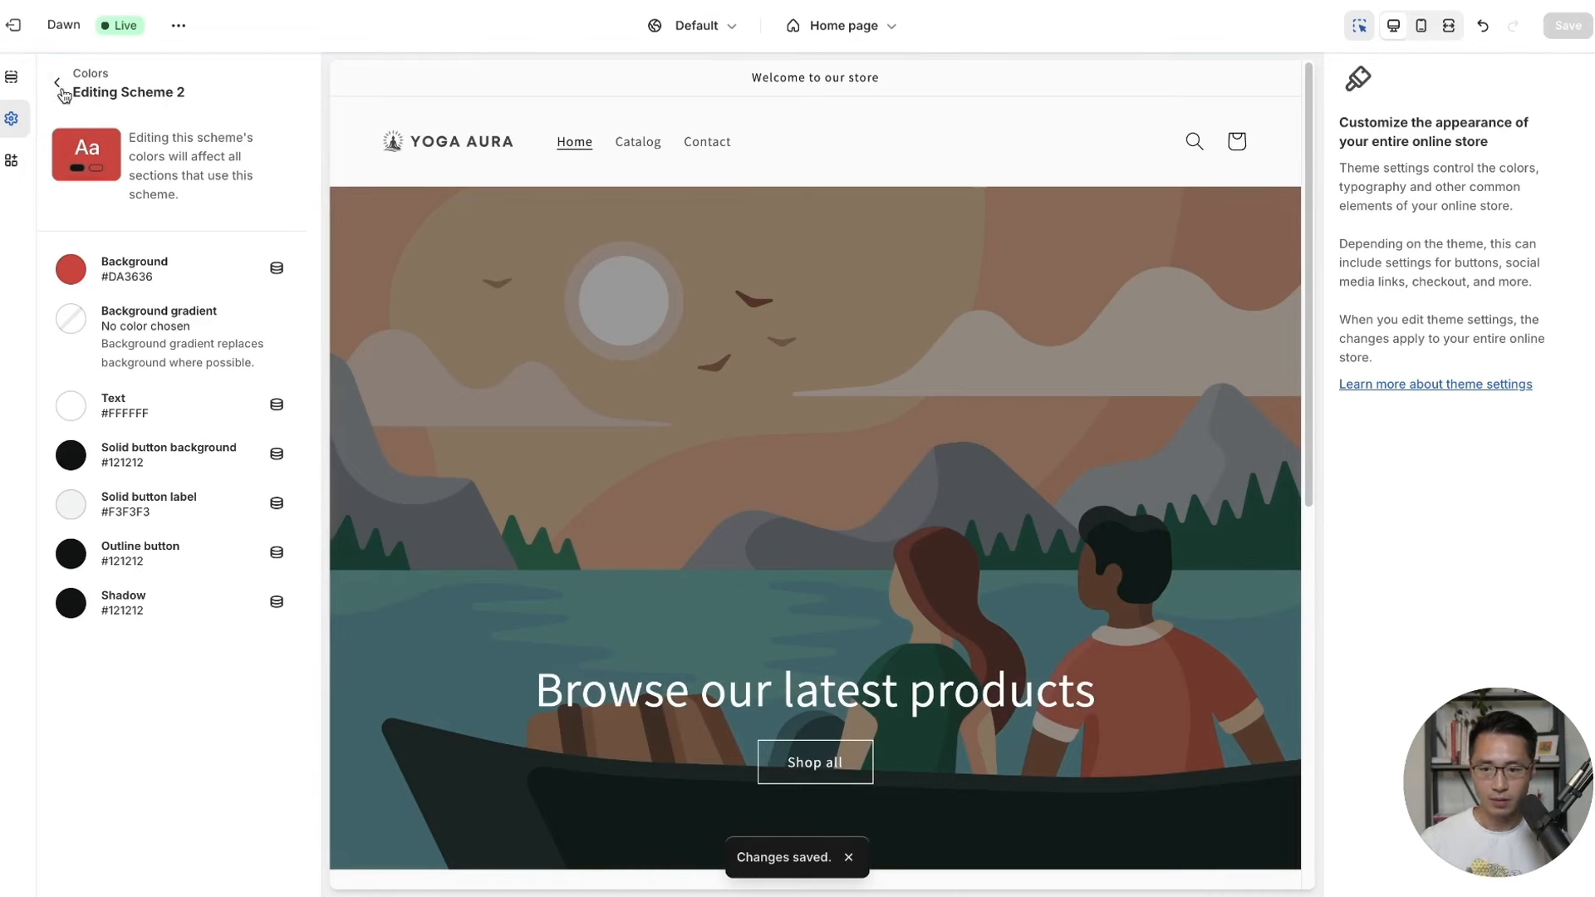
pyautogui.click(60, 88)
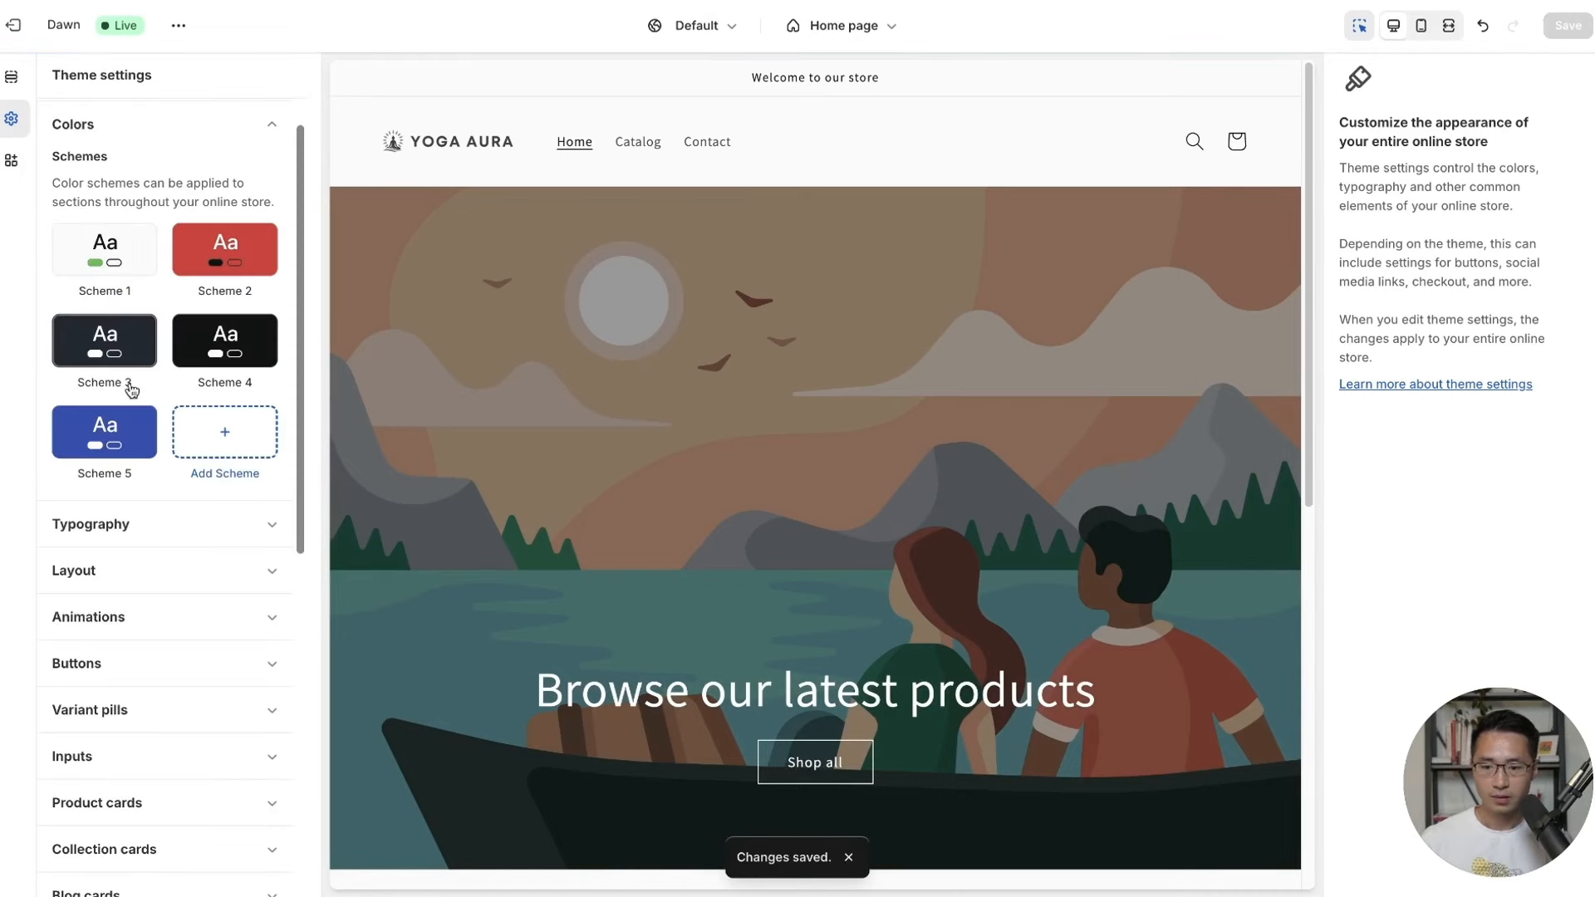
# Set Scheme 3's background to light grey #F3F3F3.
pyautogui.click(129, 347)
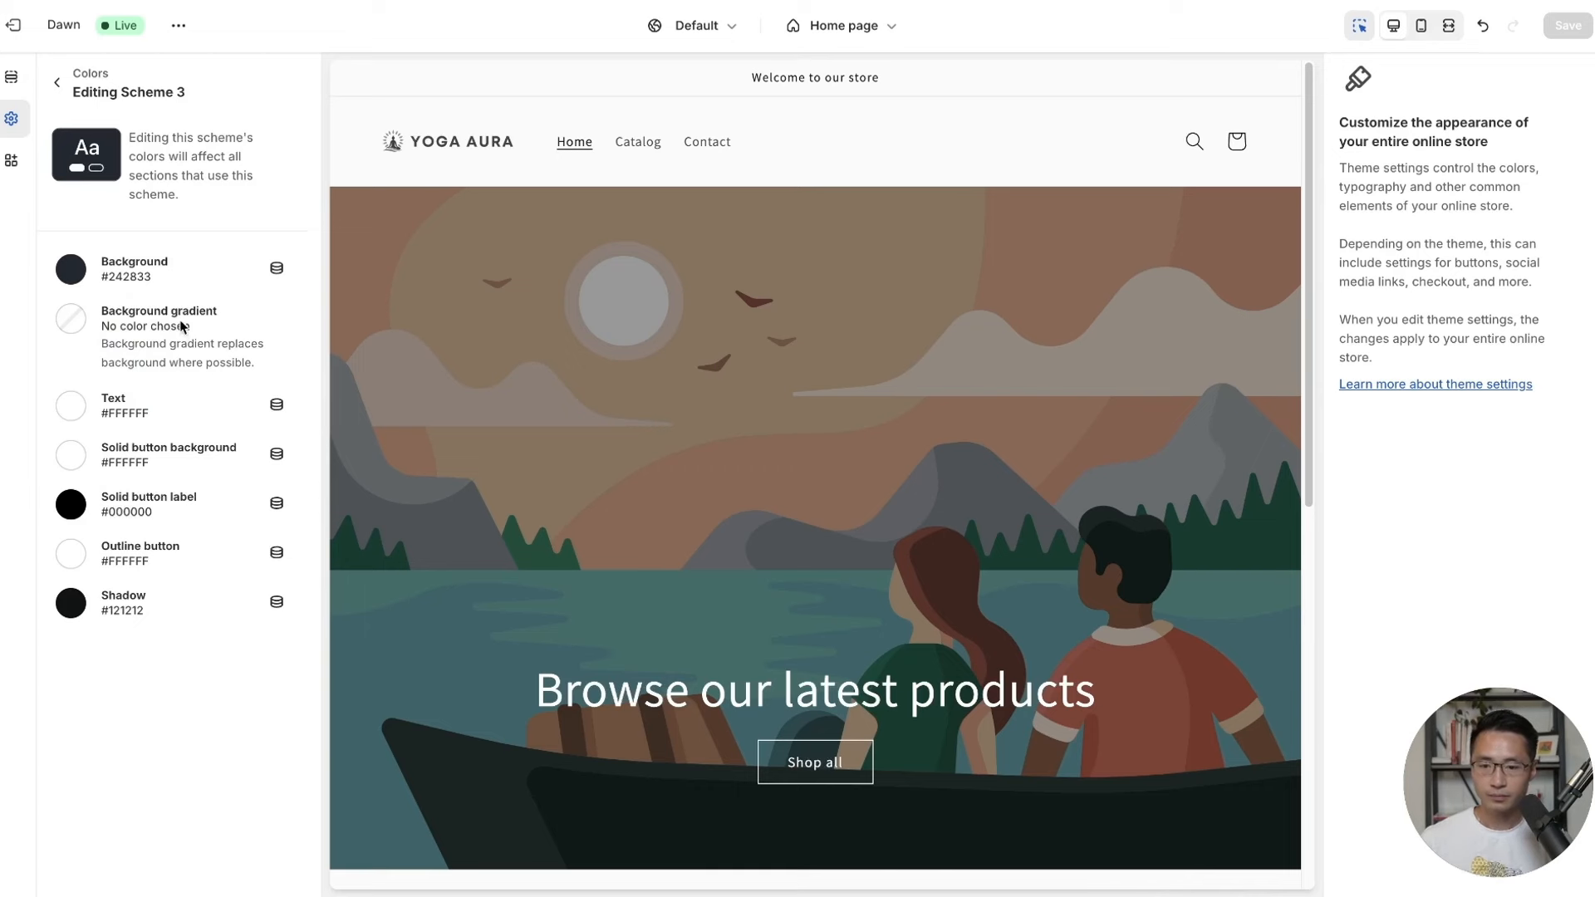
pyautogui.click(164, 285)
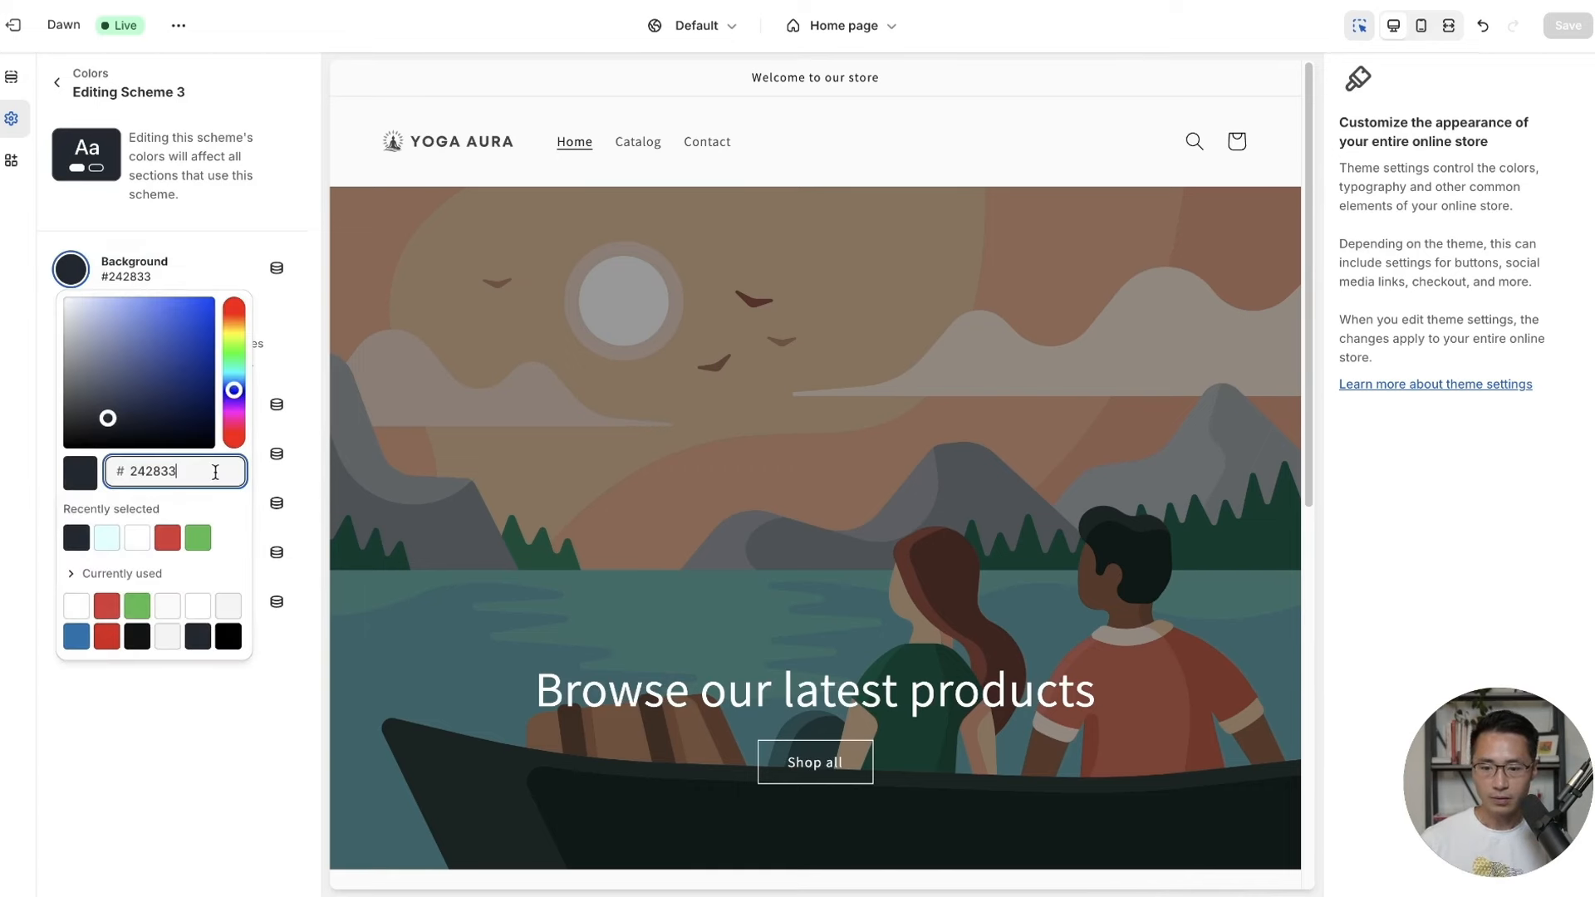
pyautogui.press('BackSpace')
pyautogui.press('BackSpace')
pyautogui.press('BackSpace')
pyautogui.press('BackSpace')
pyautogui.press('BackSpace')
pyautogui.press('BackSpace')
pyautogui.write('F')
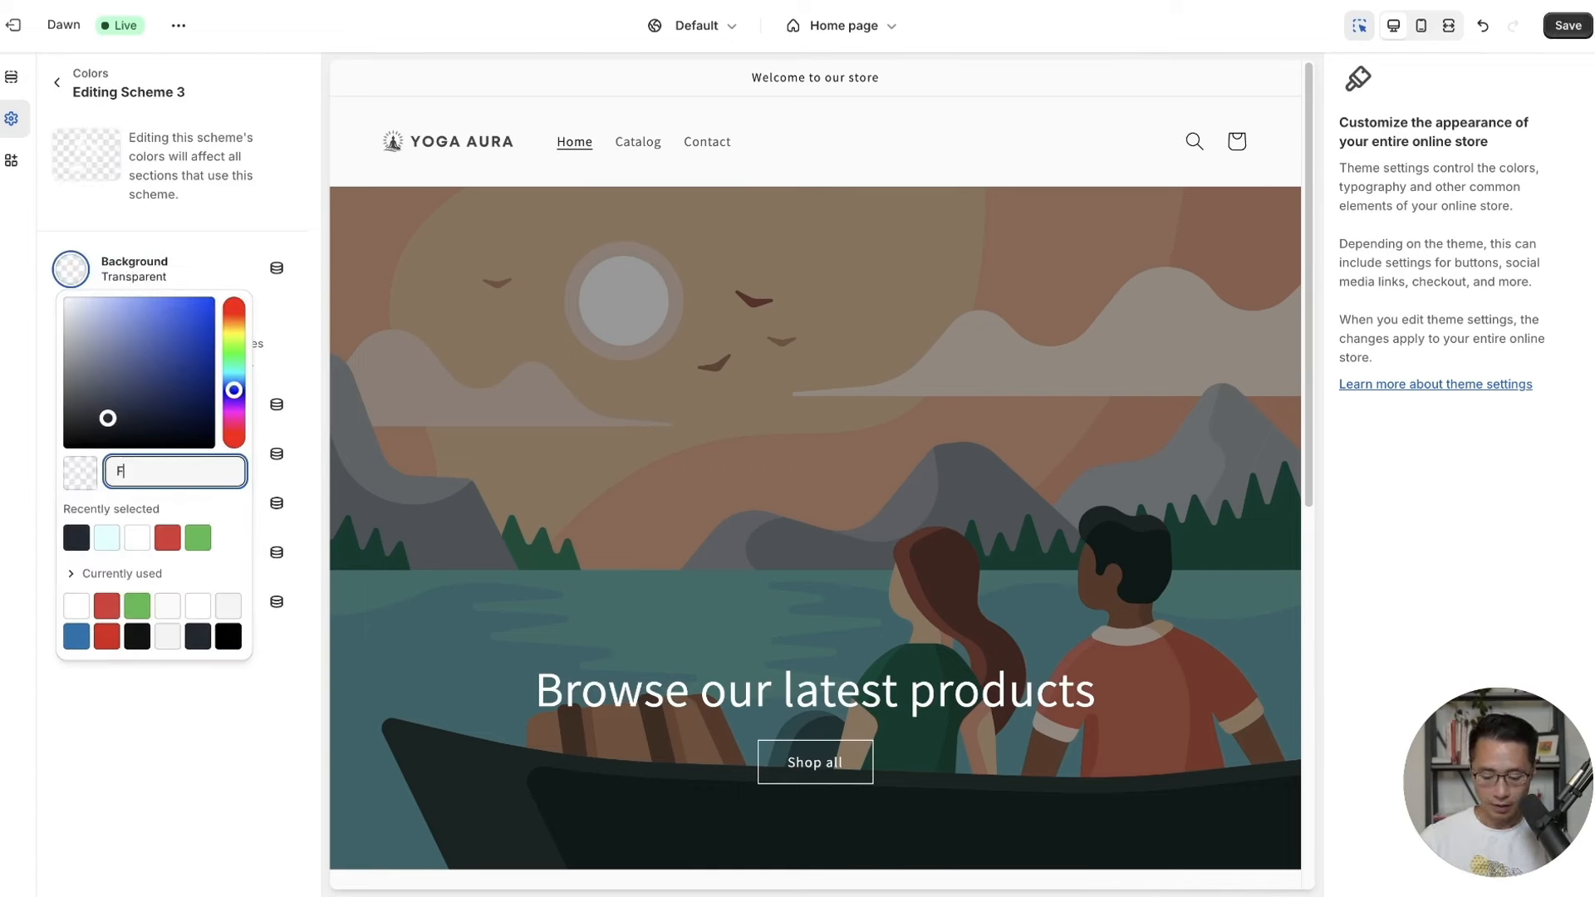
pyautogui.write('3F3F')
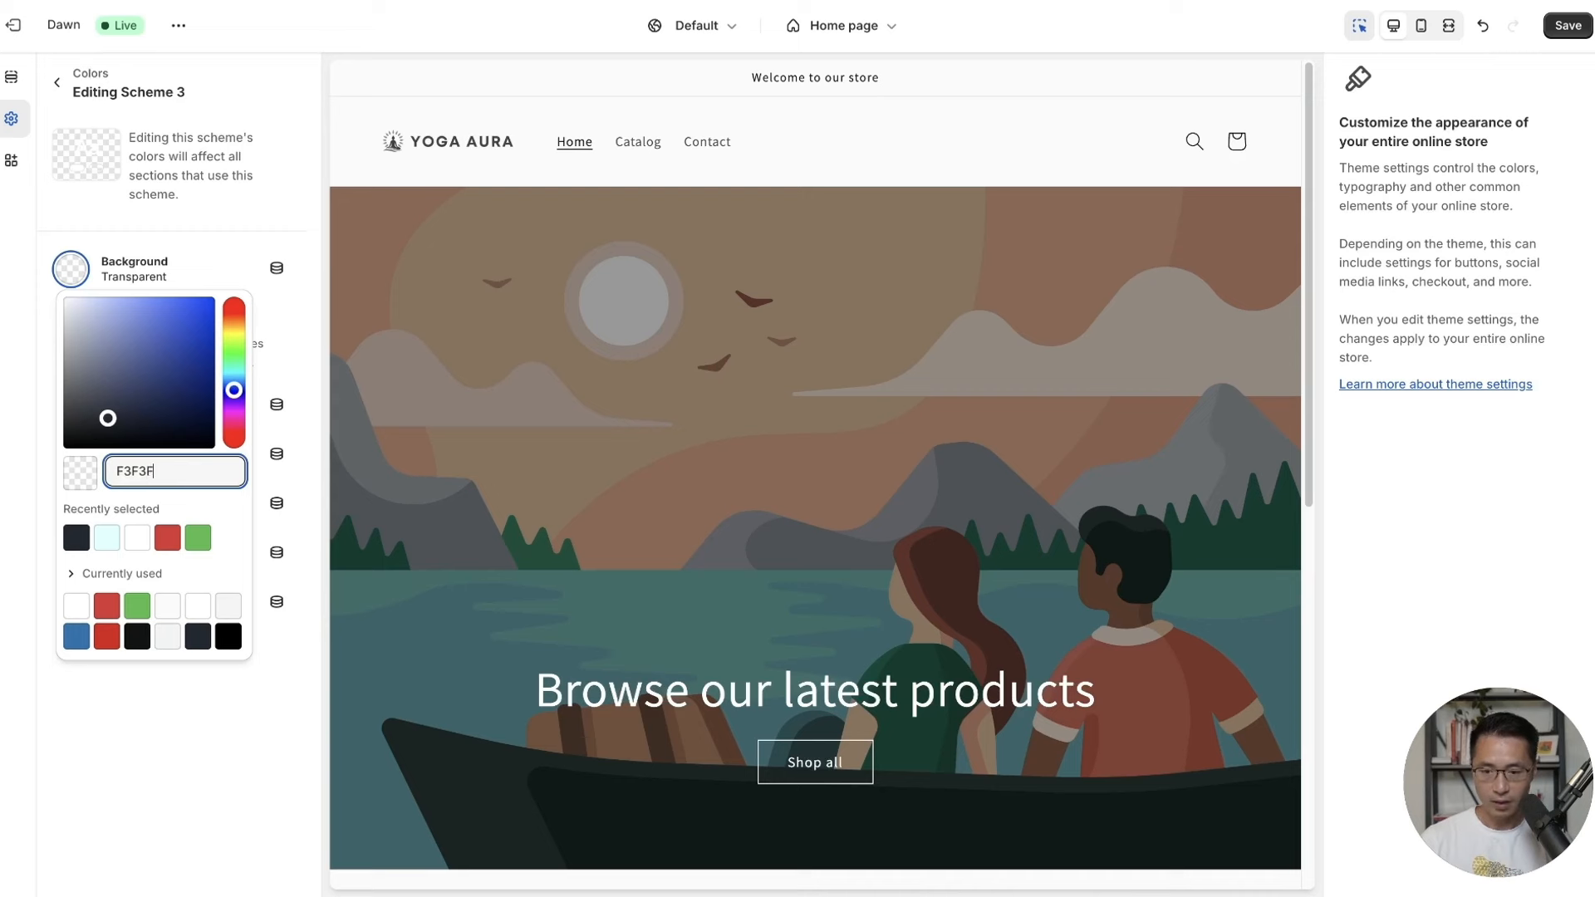
pyautogui.write('3')
pyautogui.click(299, 727)
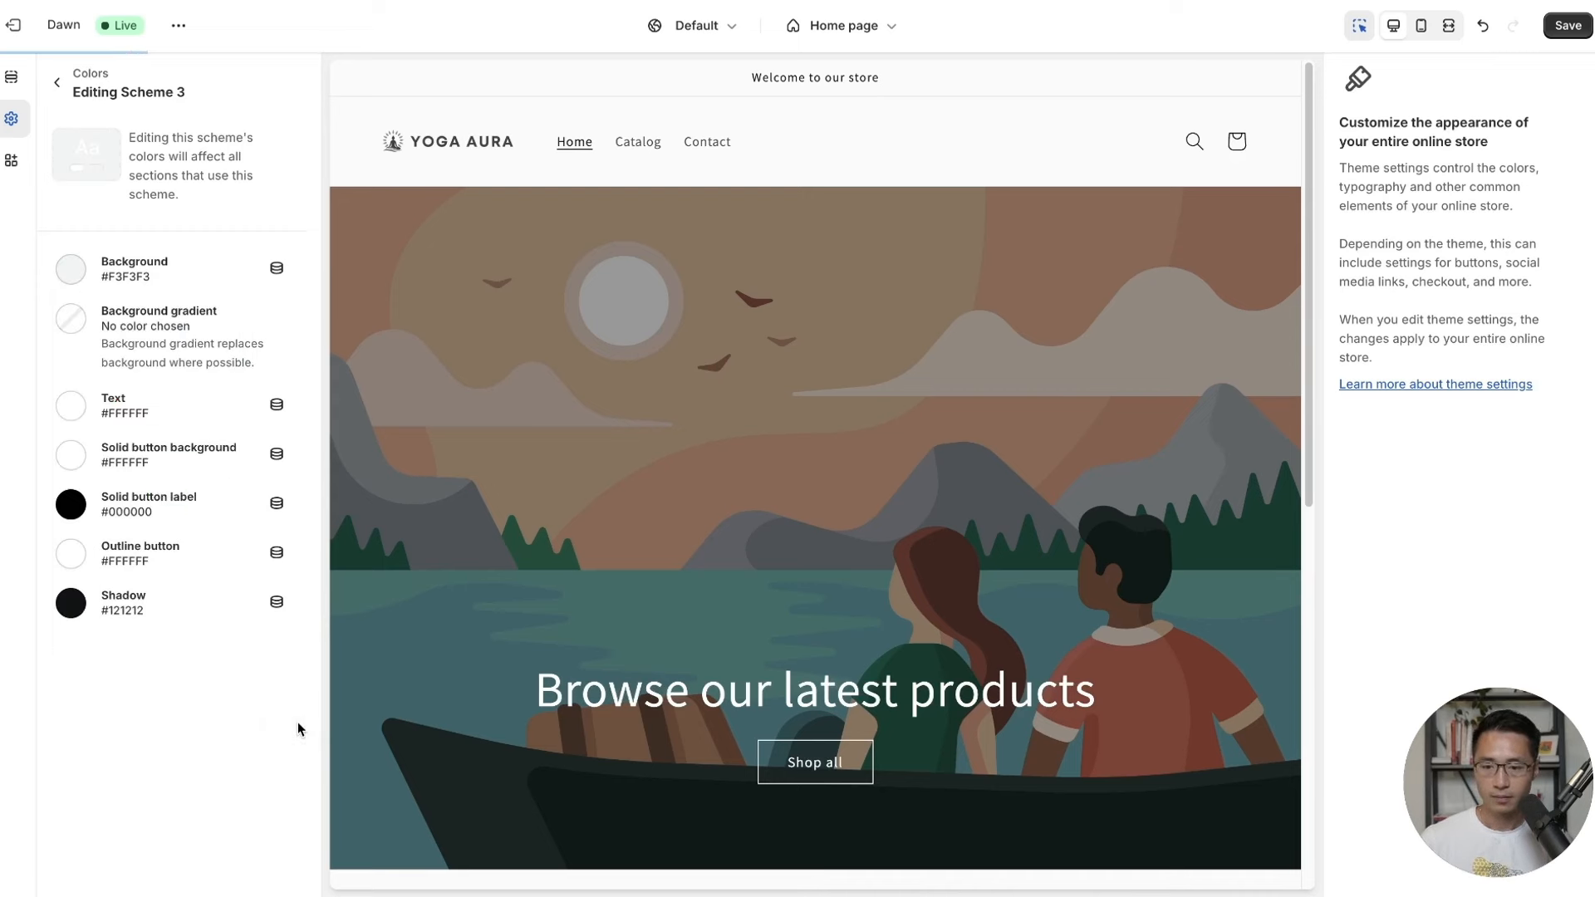
# Make Scheme 3's text black #000000 and save.
pyautogui.click(71, 405)
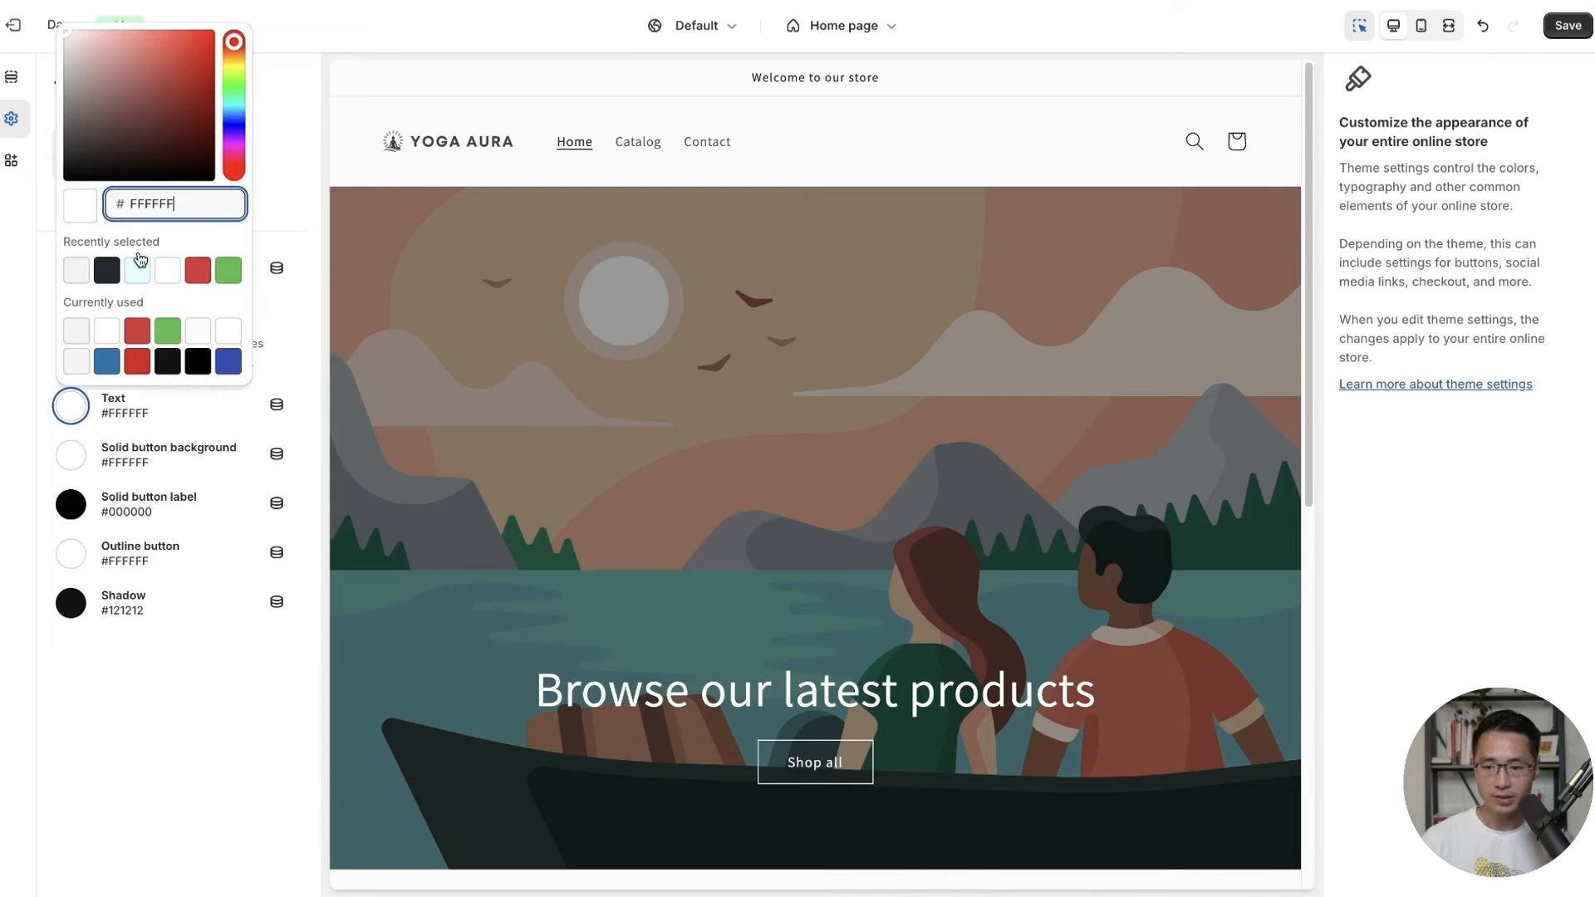
pyautogui.press('BackSpace')
pyautogui.press('BackSpace')
pyautogui.press('BackSpace')
pyautogui.press('BackSpace')
pyautogui.press('BackSpace')
pyautogui.press('BackSpace')
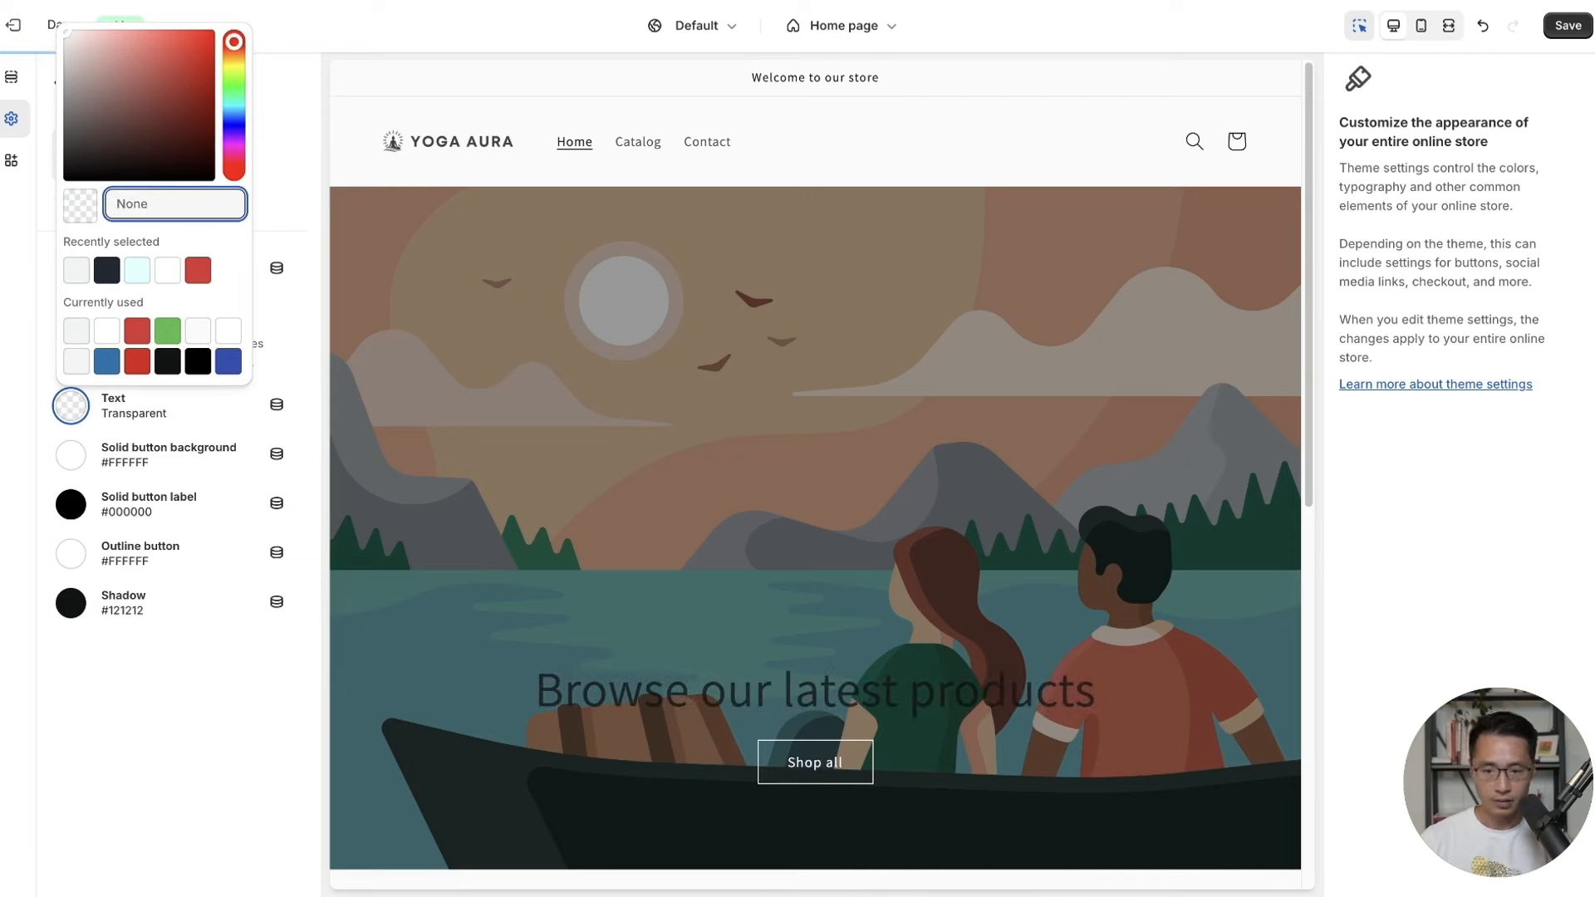
pyautogui.write('000000')
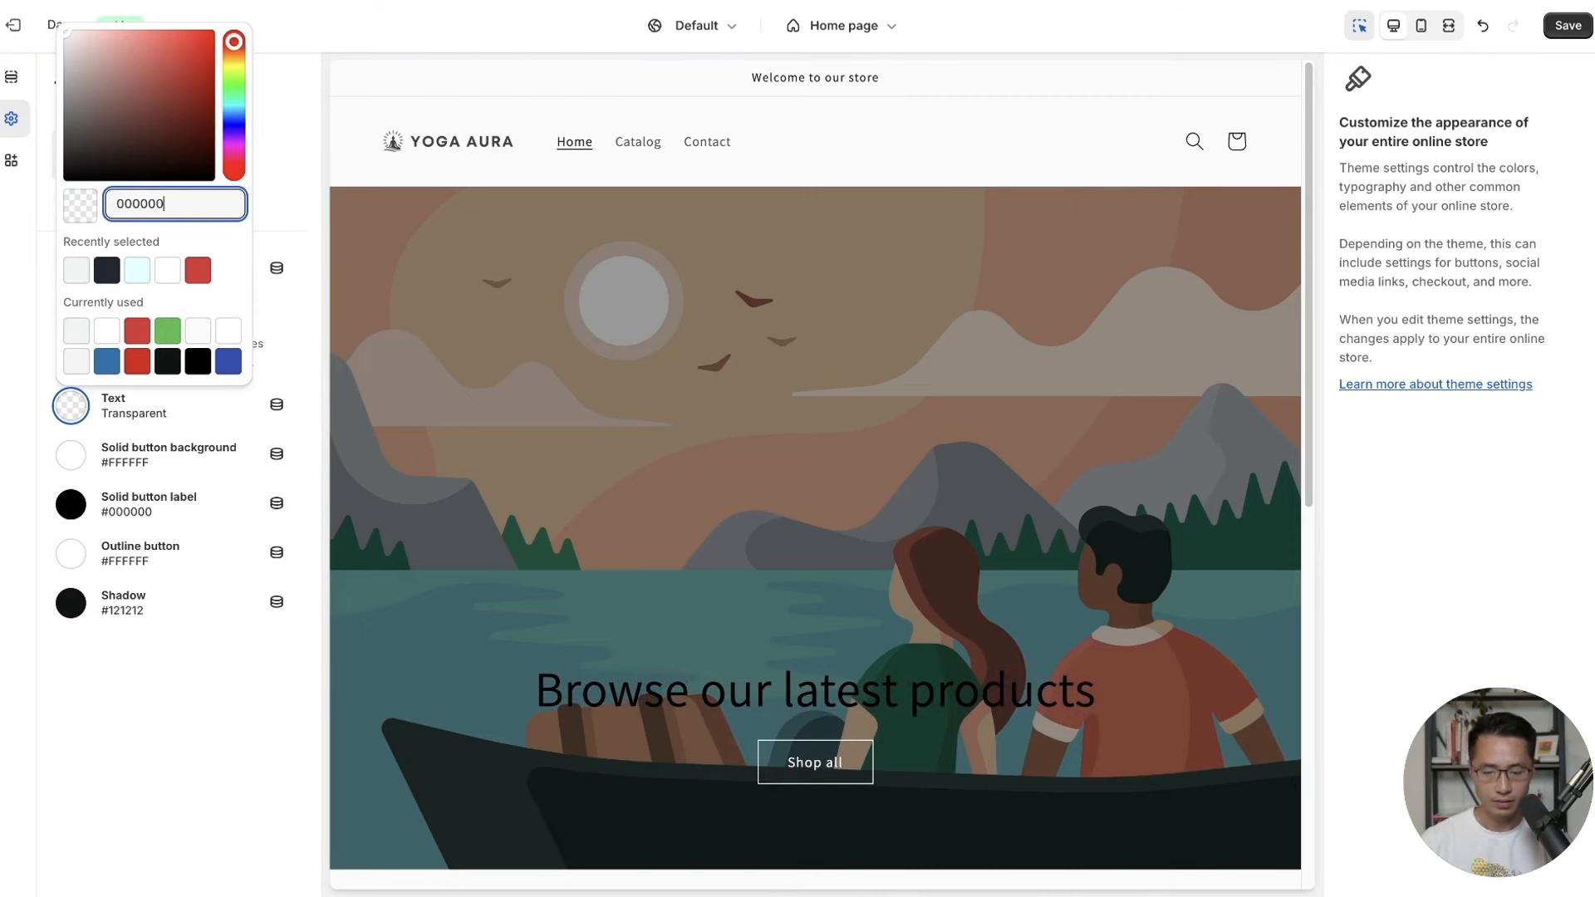
pyautogui.click(263, 710)
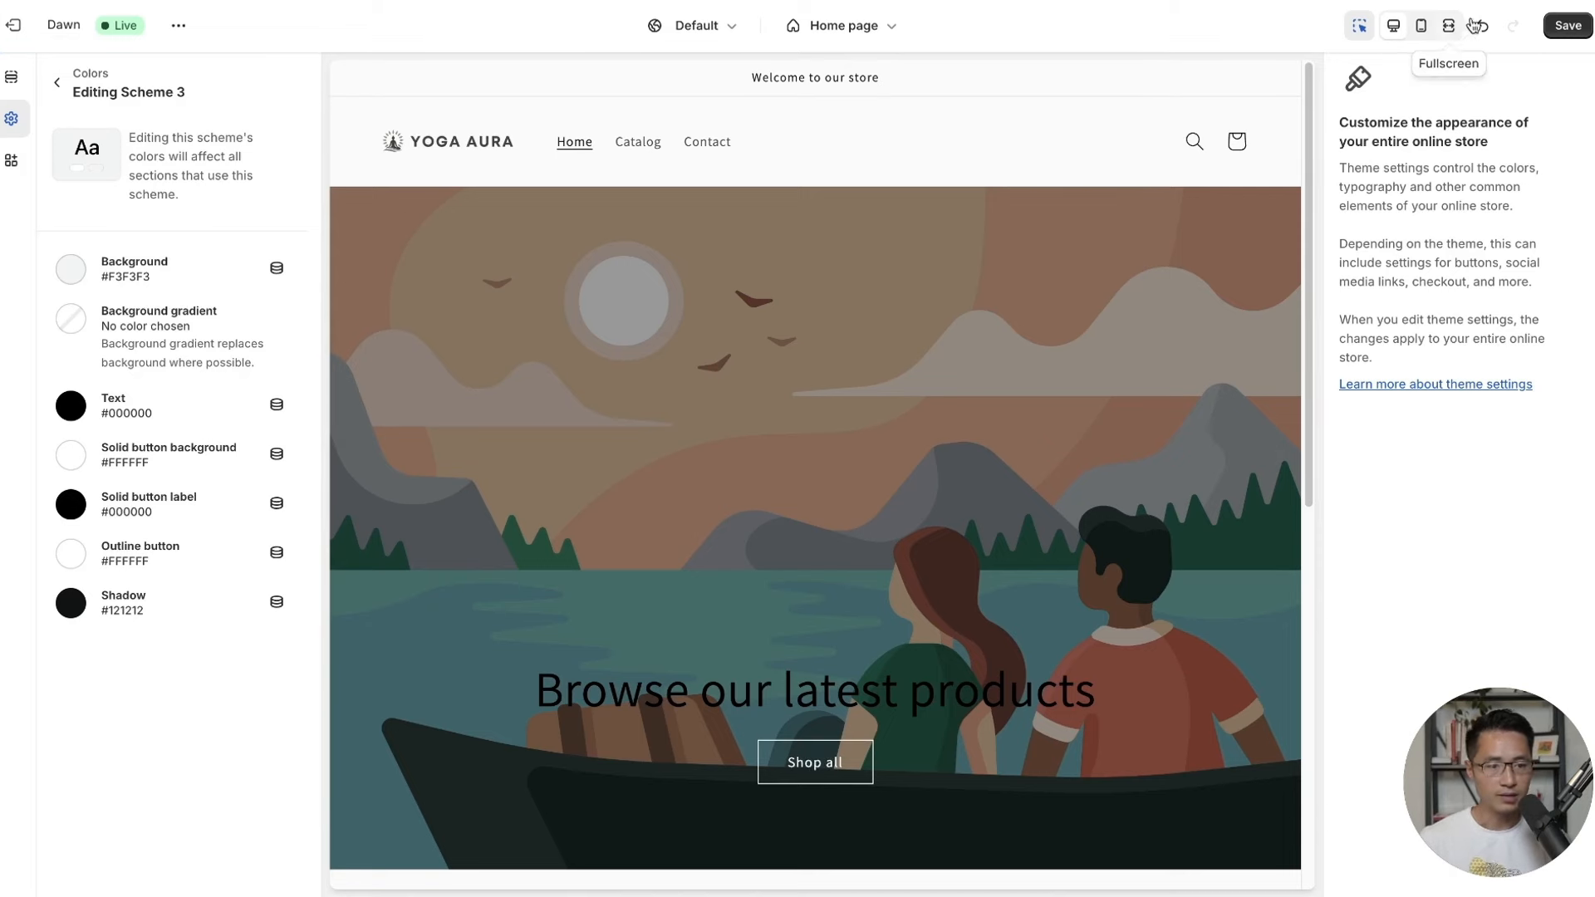
pyautogui.click(1568, 26)
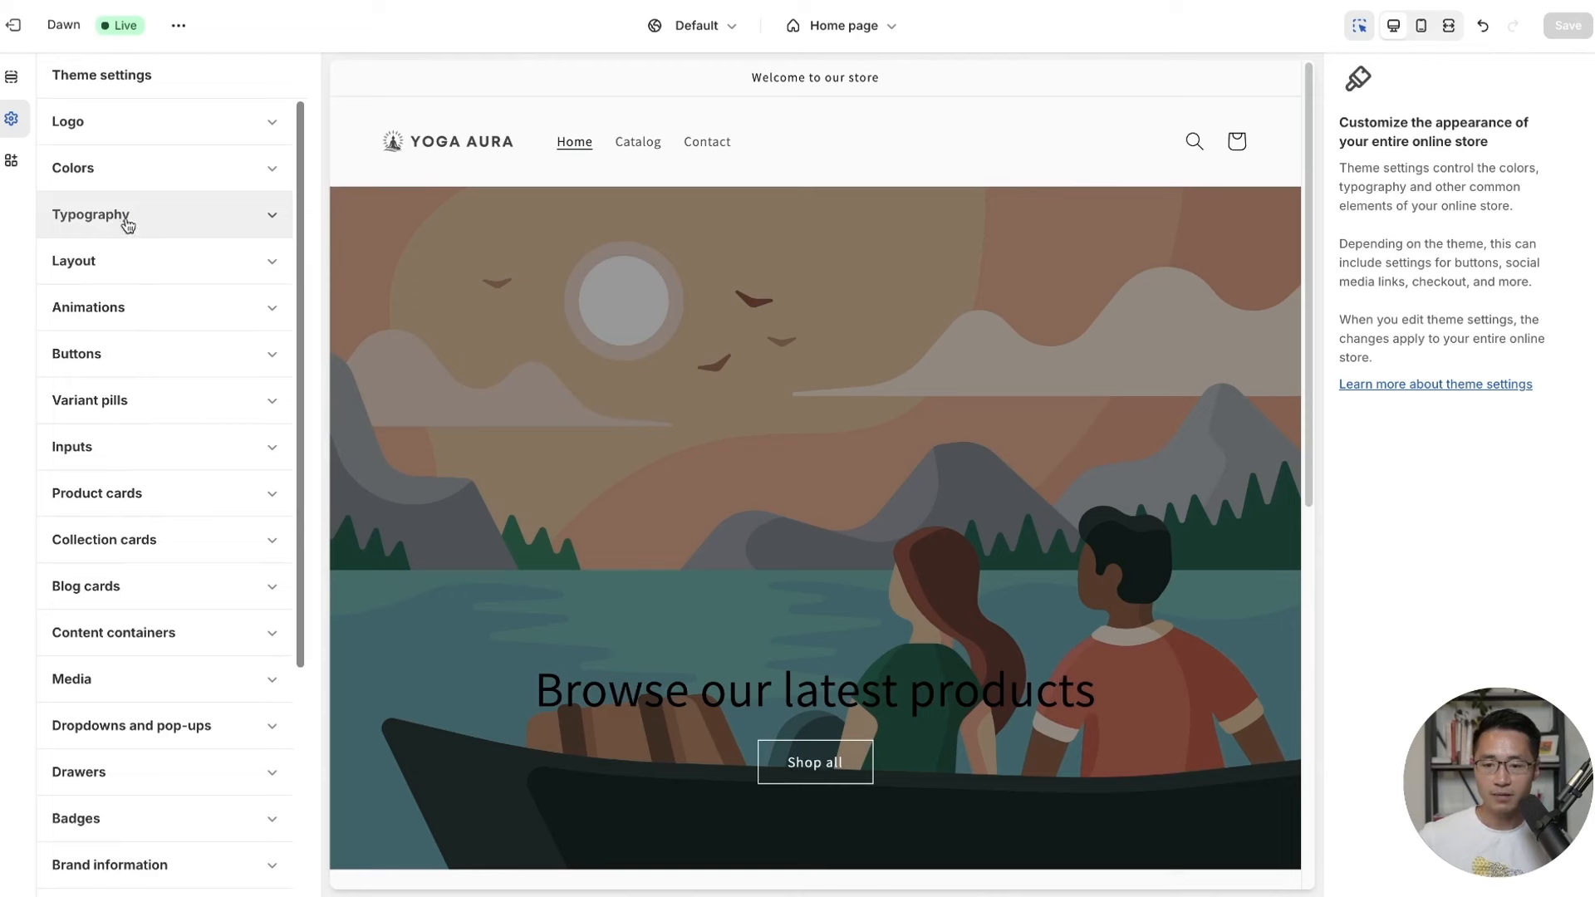
# Change the headings font to Assistant Bold.
pyautogui.click(124, 217)
pyautogui.click(184, 408)
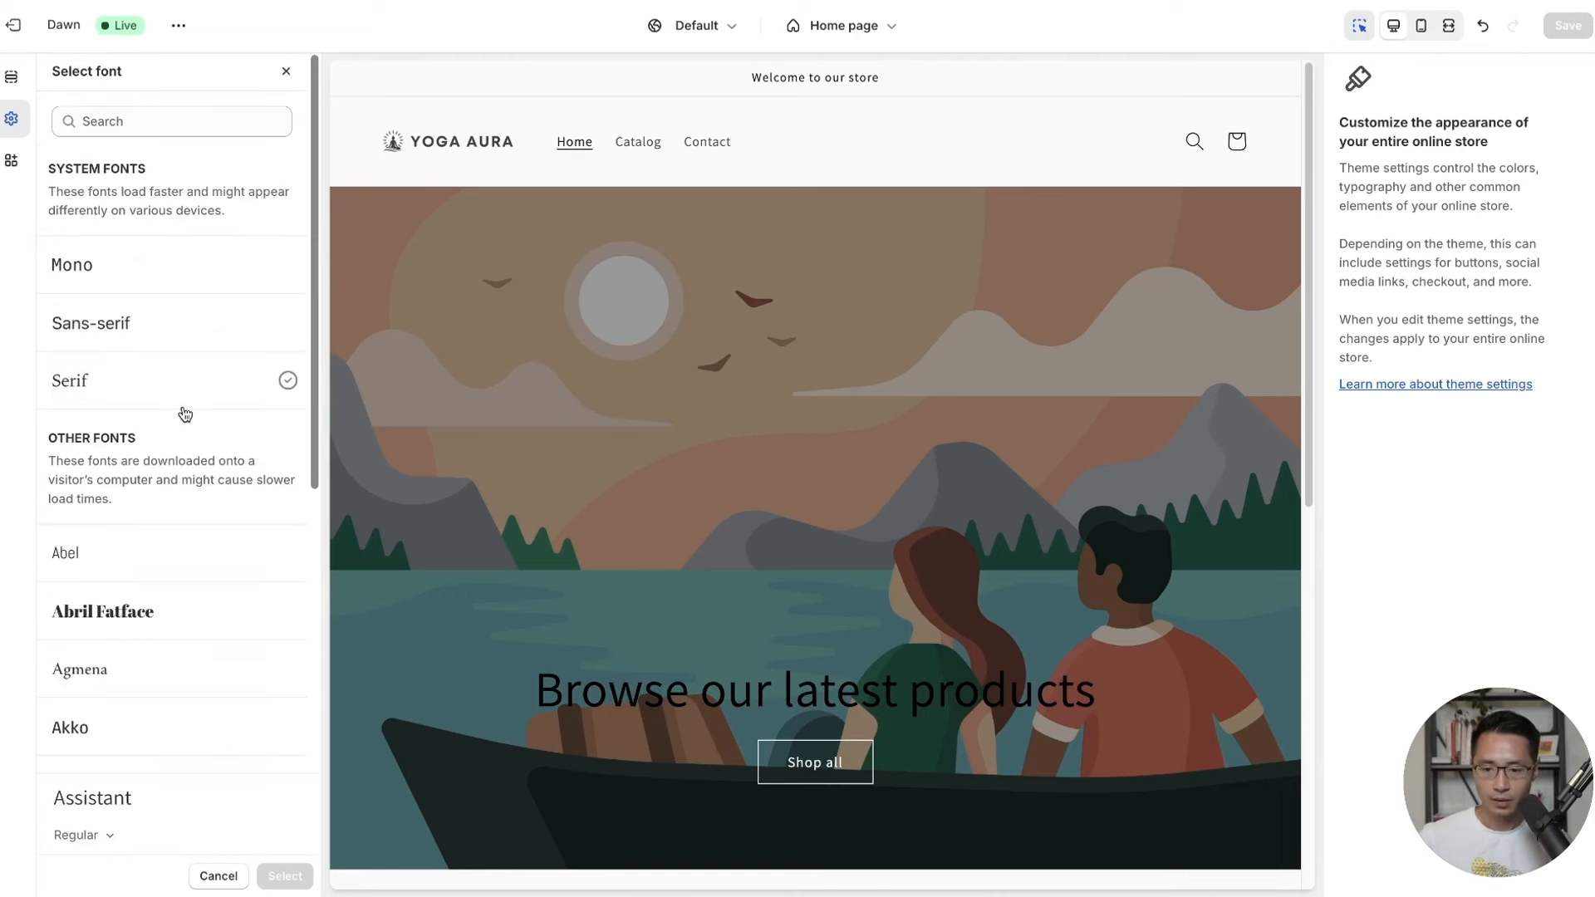
pyautogui.click(76, 837)
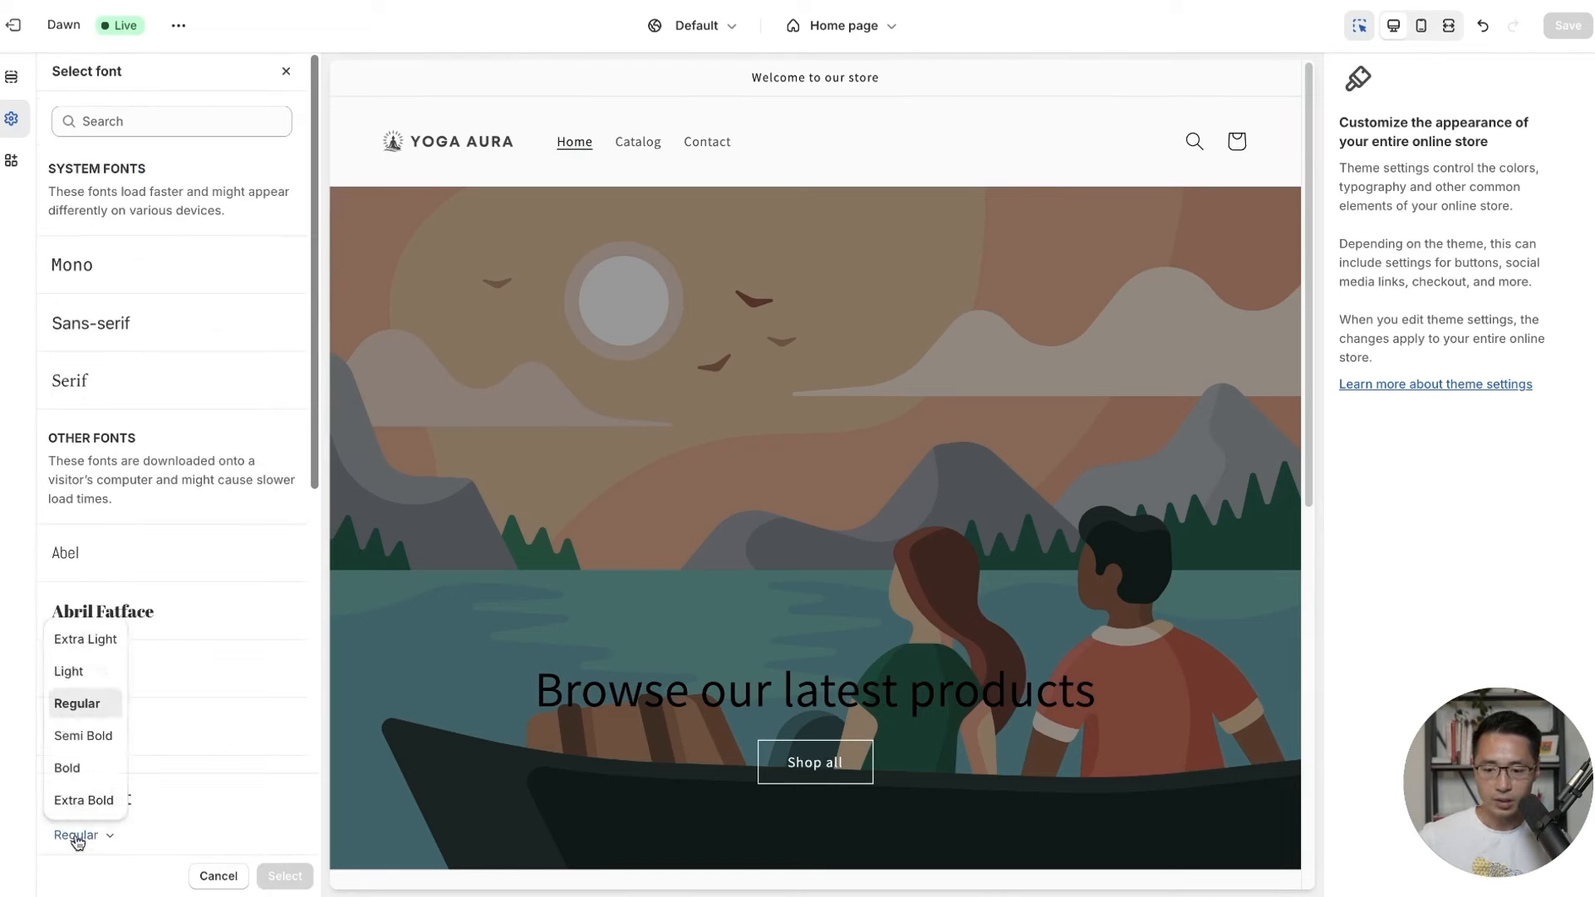
pyautogui.click(69, 768)
pyautogui.click(285, 876)
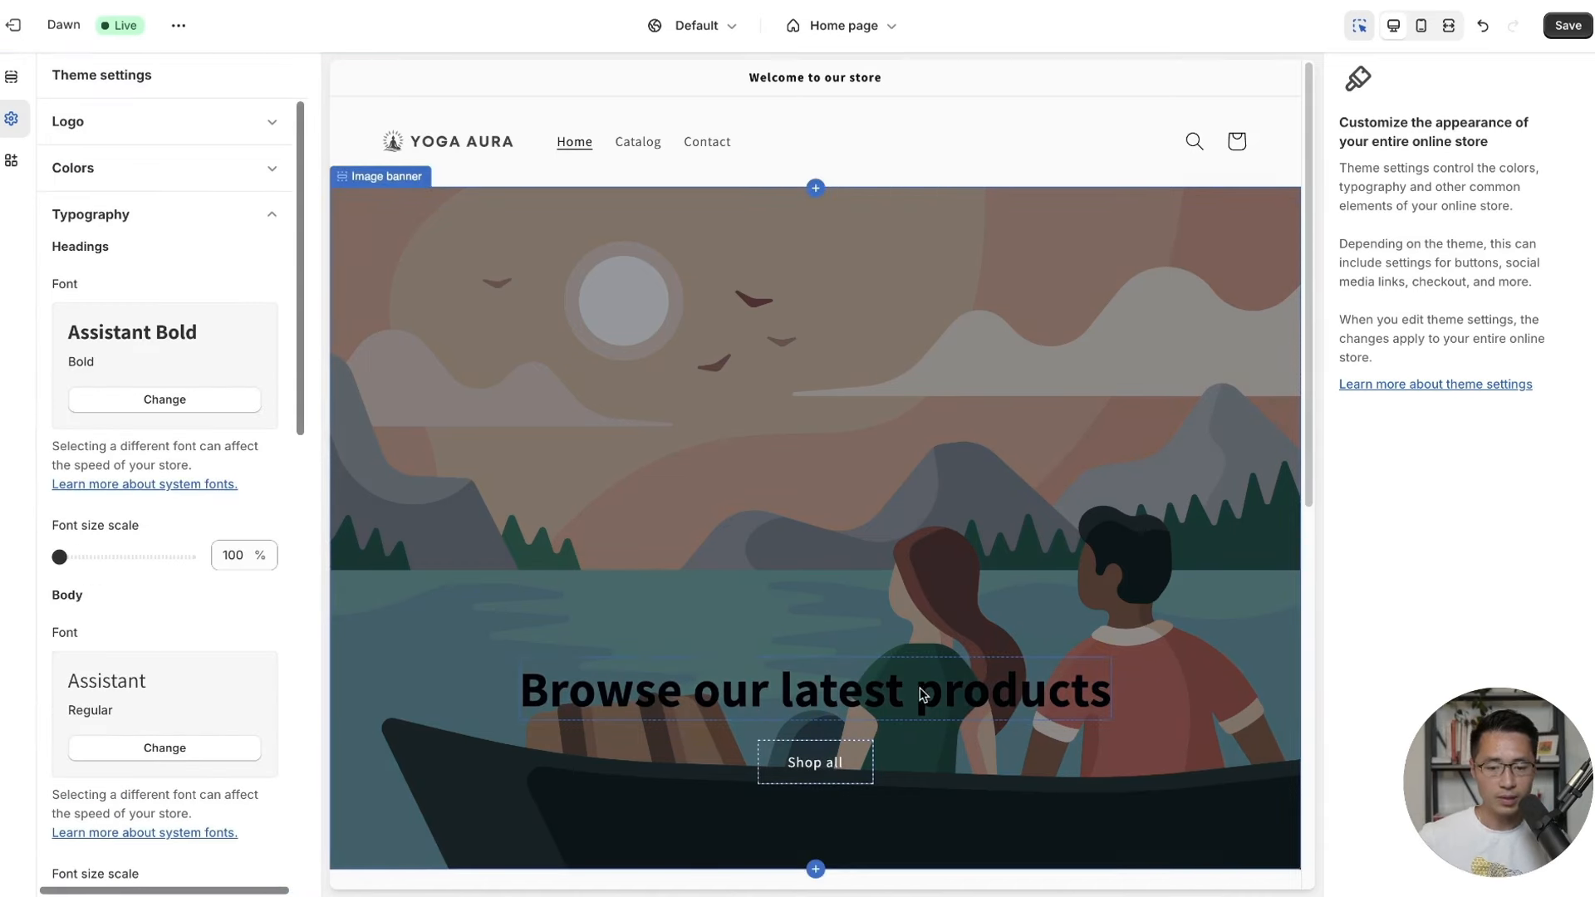
# Preview the store at mobile width, raise the body font size scale to 115%, and save.
pyautogui.click(1421, 25)
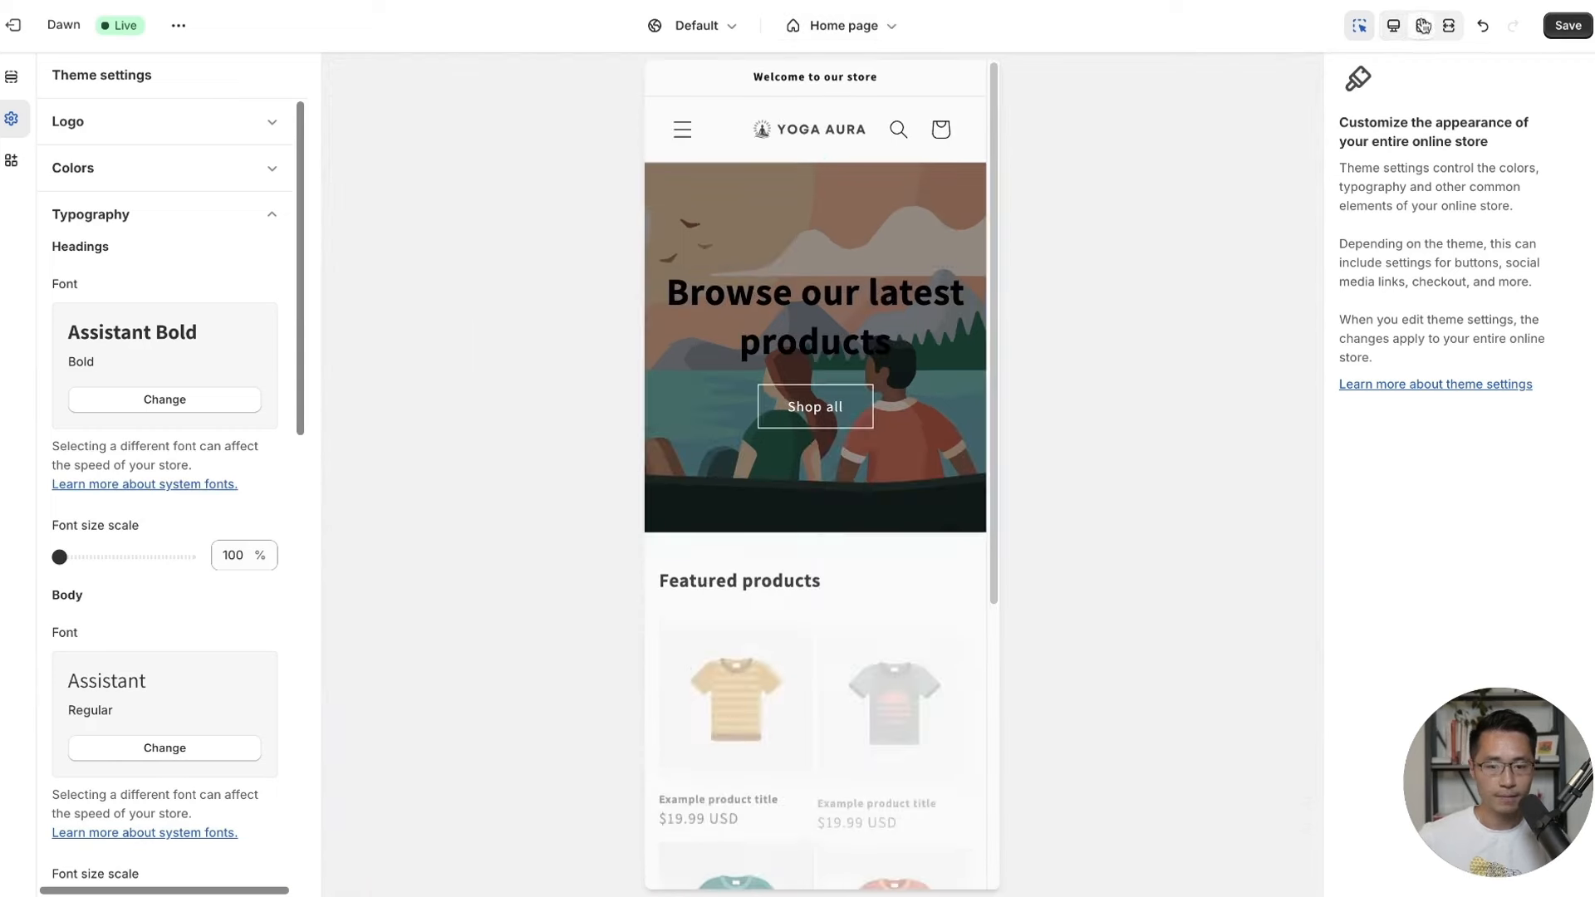
pyautogui.scroll(-3, 191, 519)
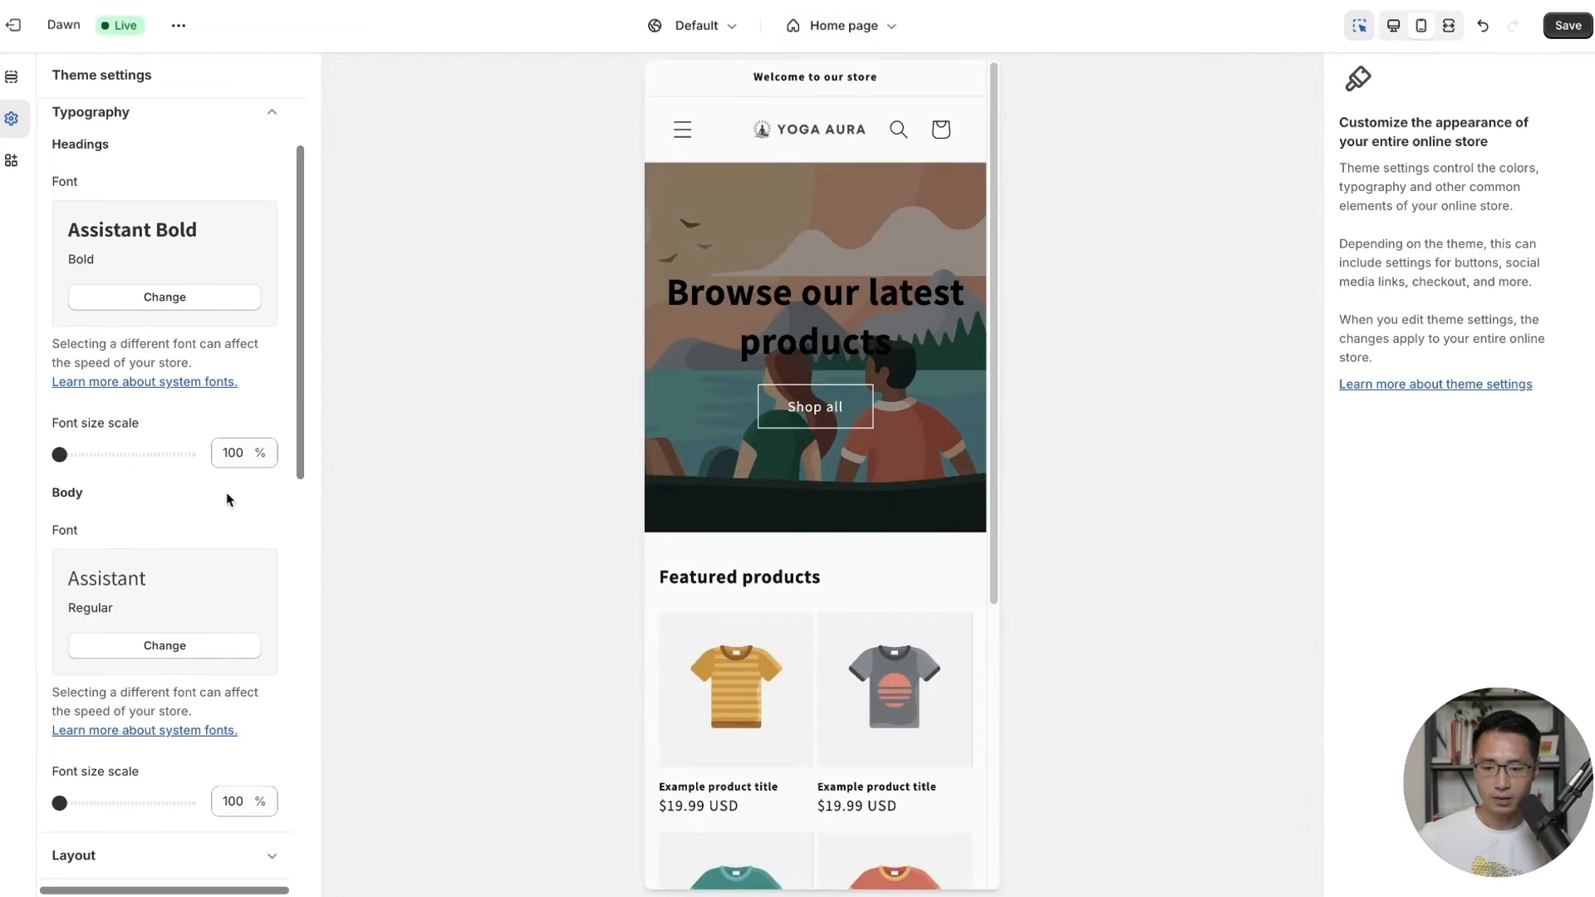
pyautogui.scroll(-2, 226, 491)
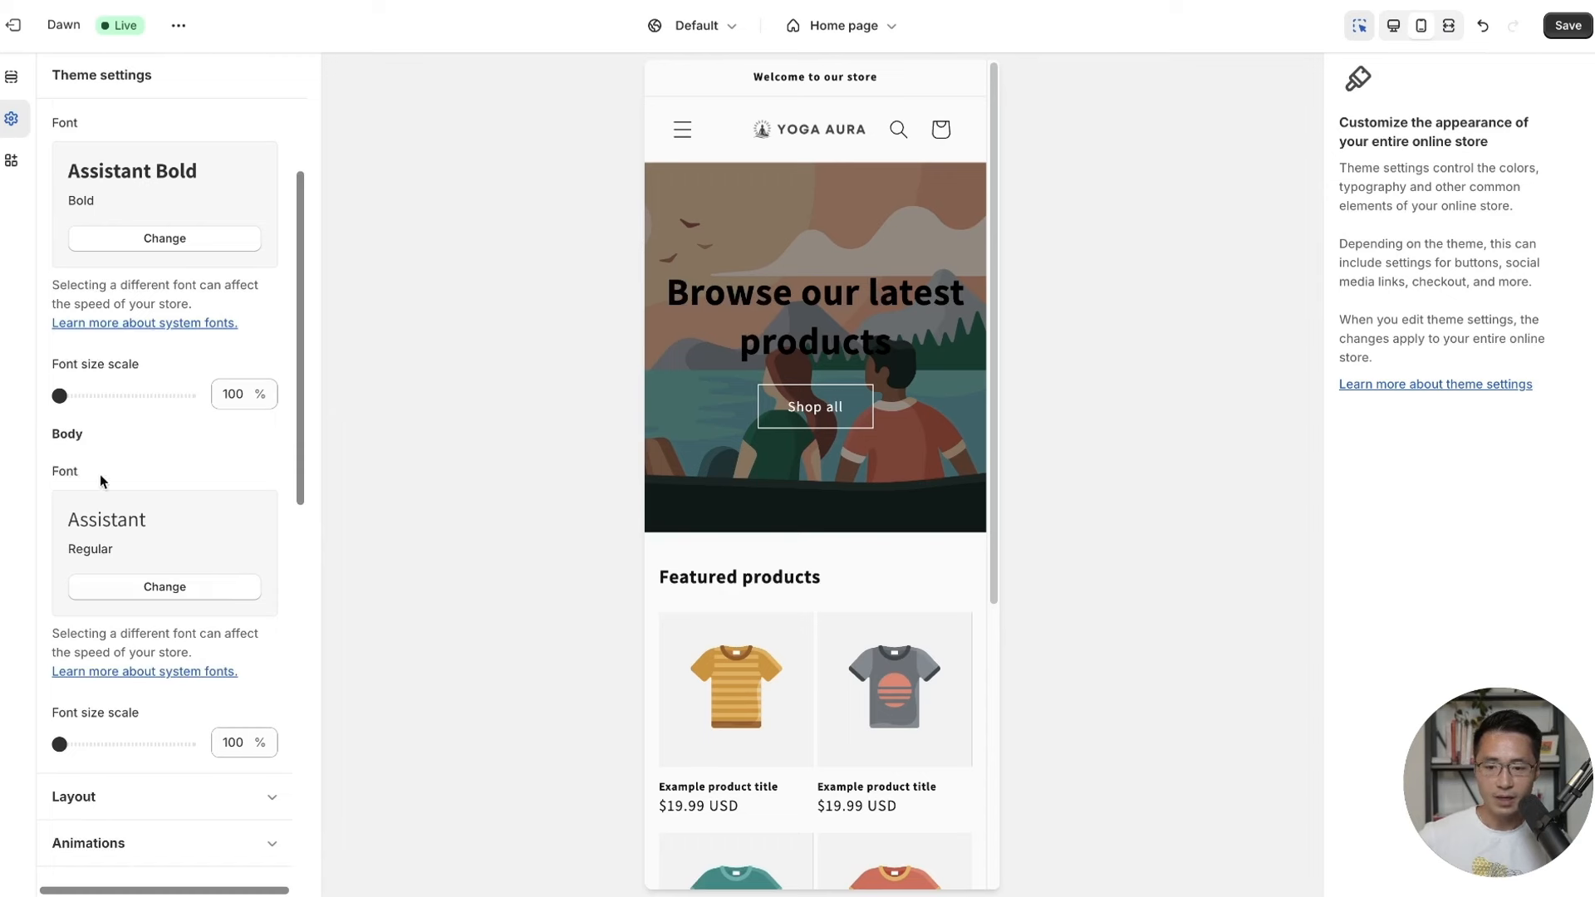
pyautogui.scroll(-2, 125, 486)
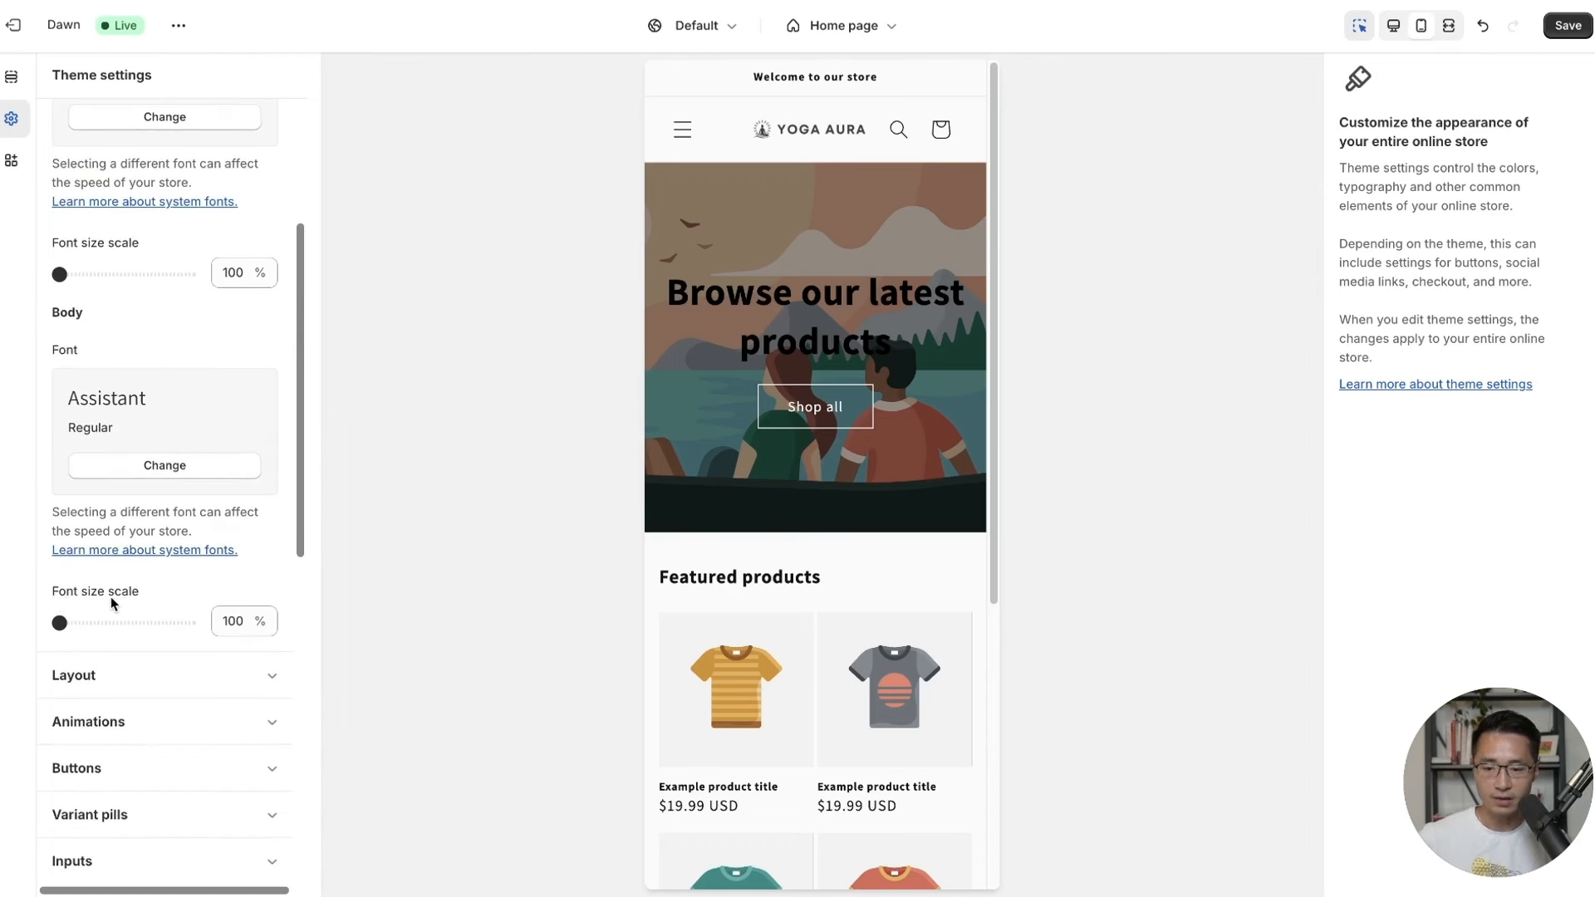
pyautogui.moveTo(58, 622); pyautogui.dragTo(124, 623)
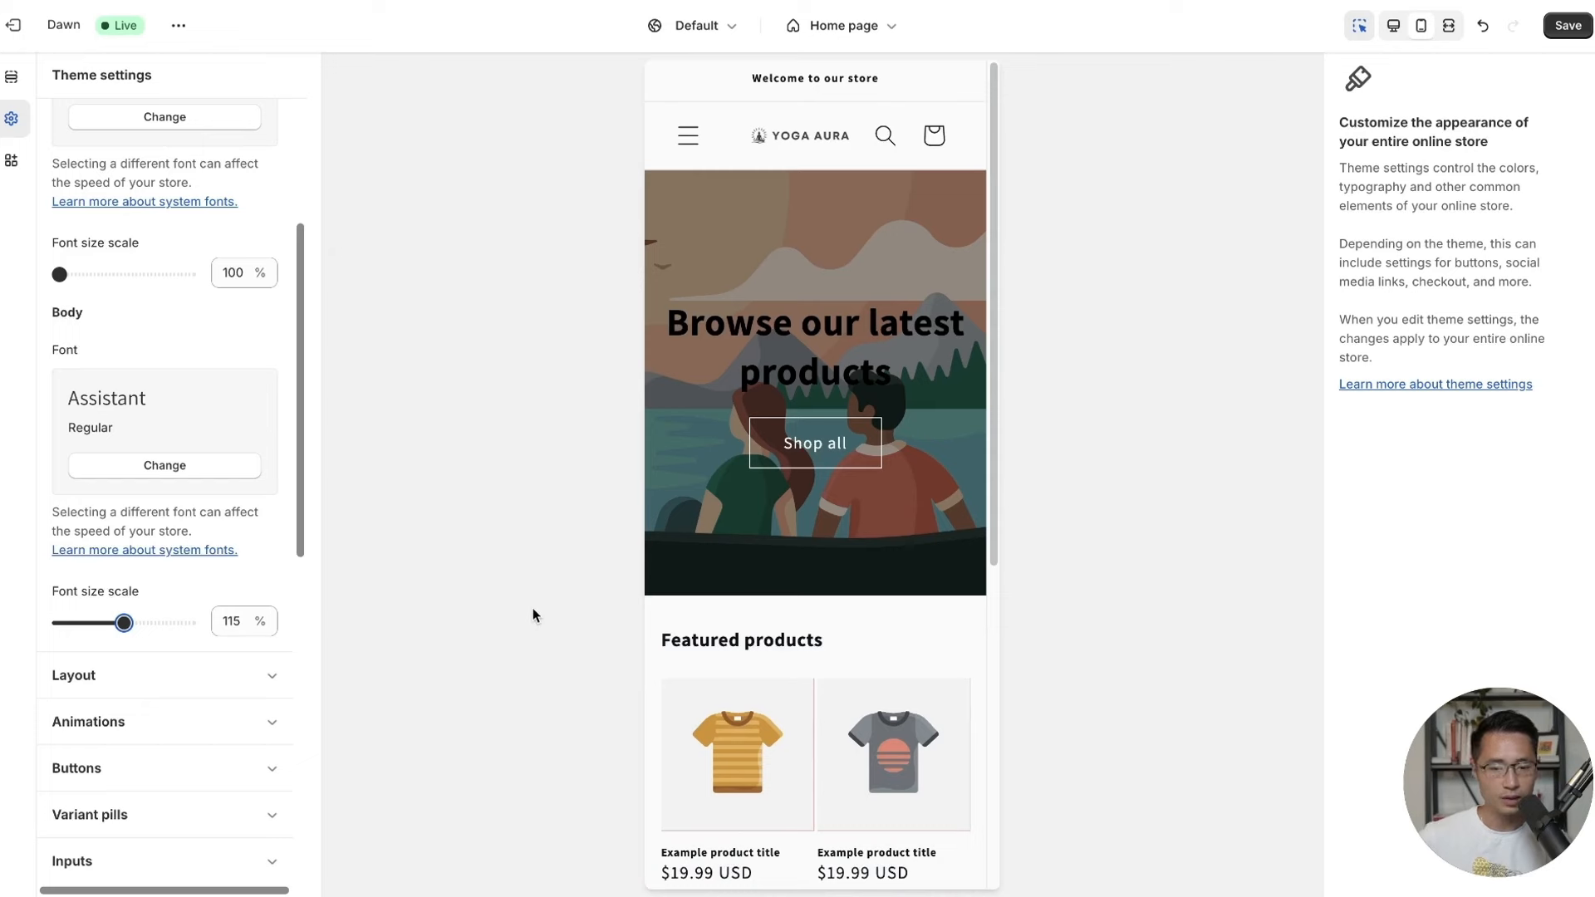
pyautogui.scroll(3, 221, 559)
pyautogui.scroll(-1, 221, 559)
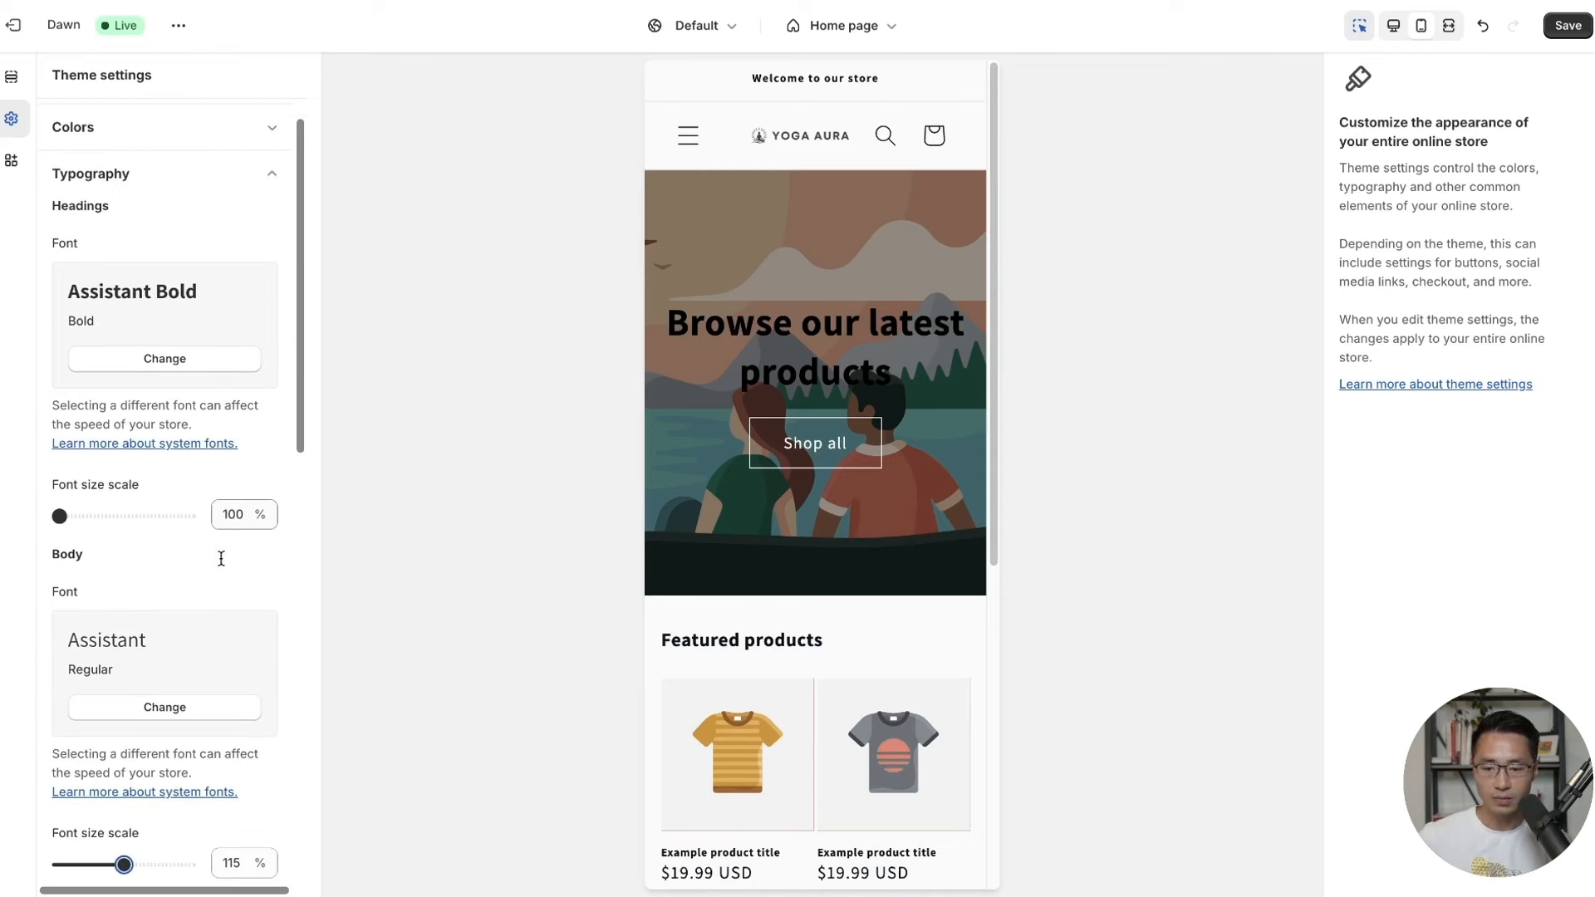
pyautogui.click(1565, 26)
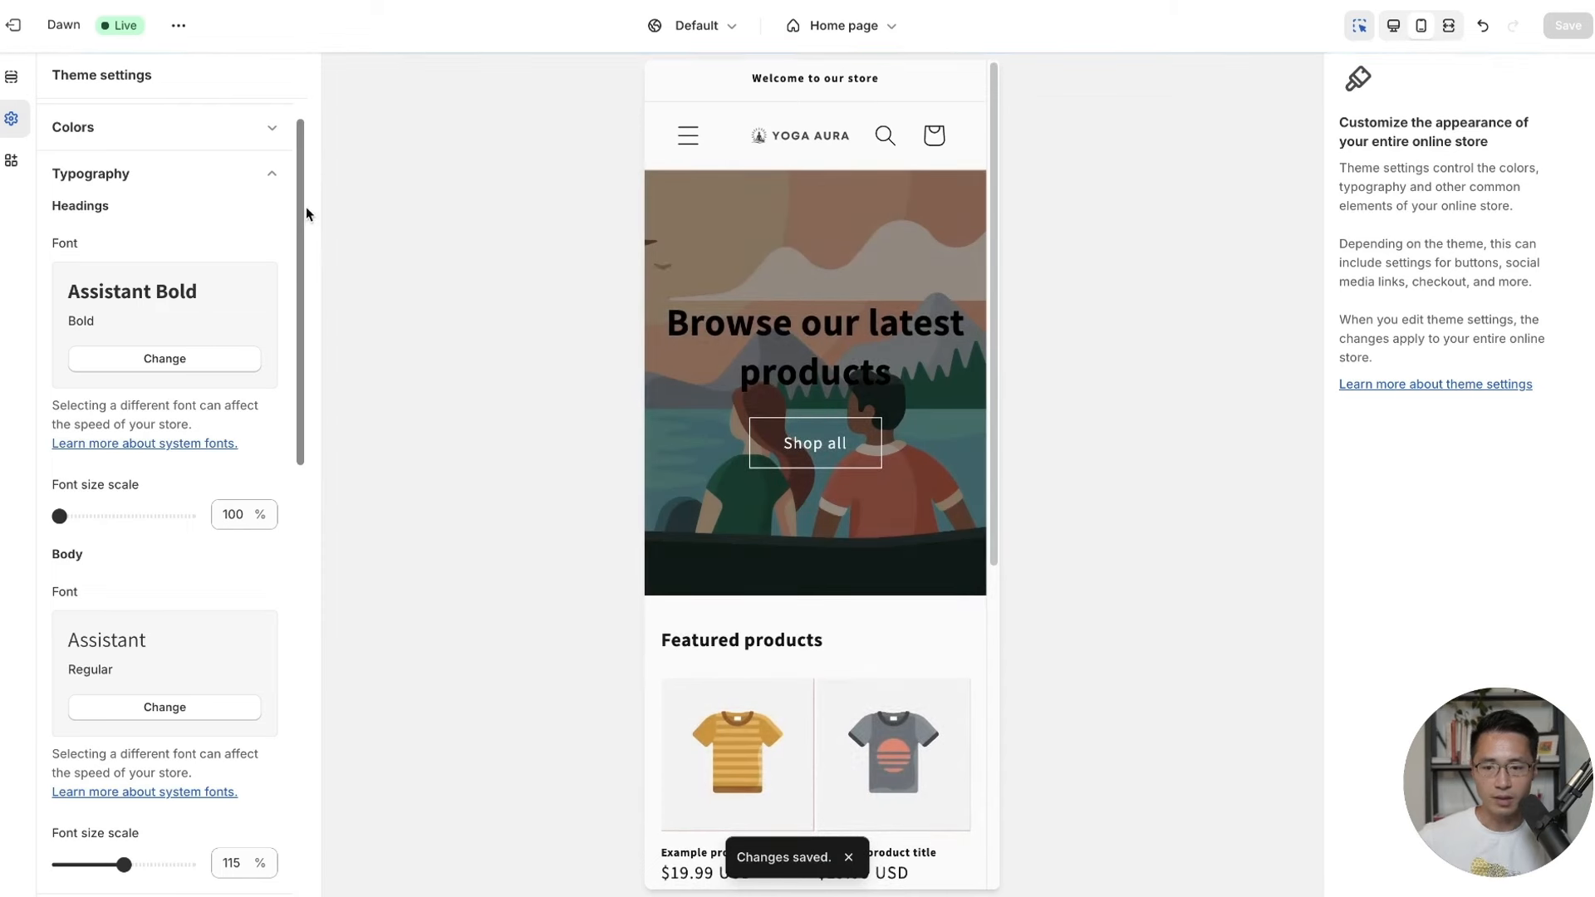
pyautogui.click(277, 177)
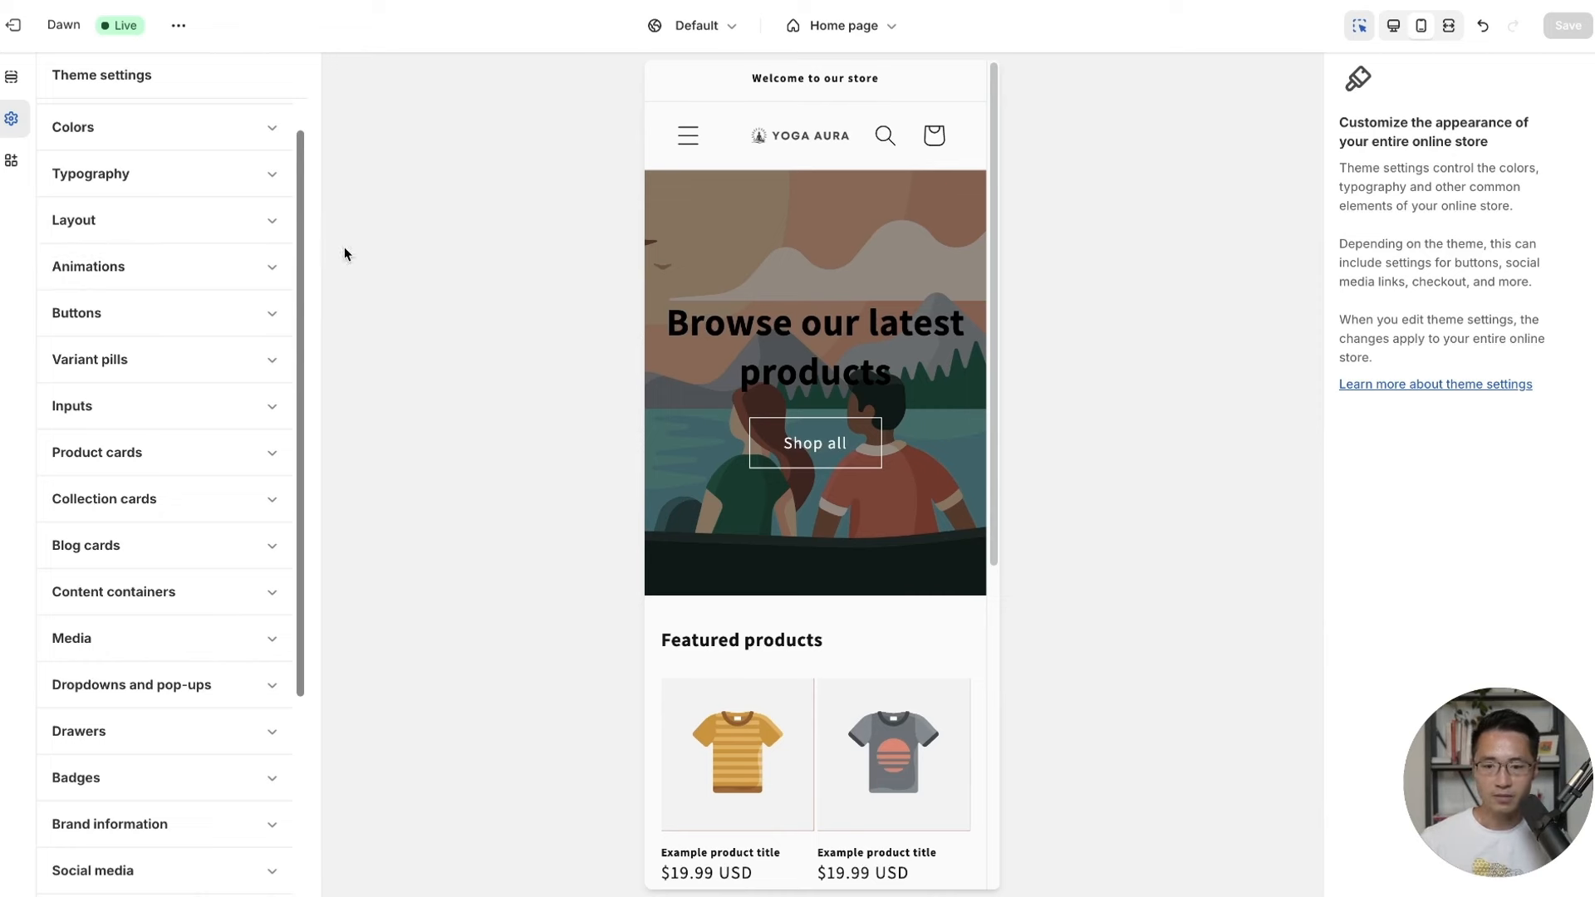
# Set page width to 1600 px, grid spacing to 24 px horizontal and 36 px vertical, and save.
pyautogui.click(103, 219)
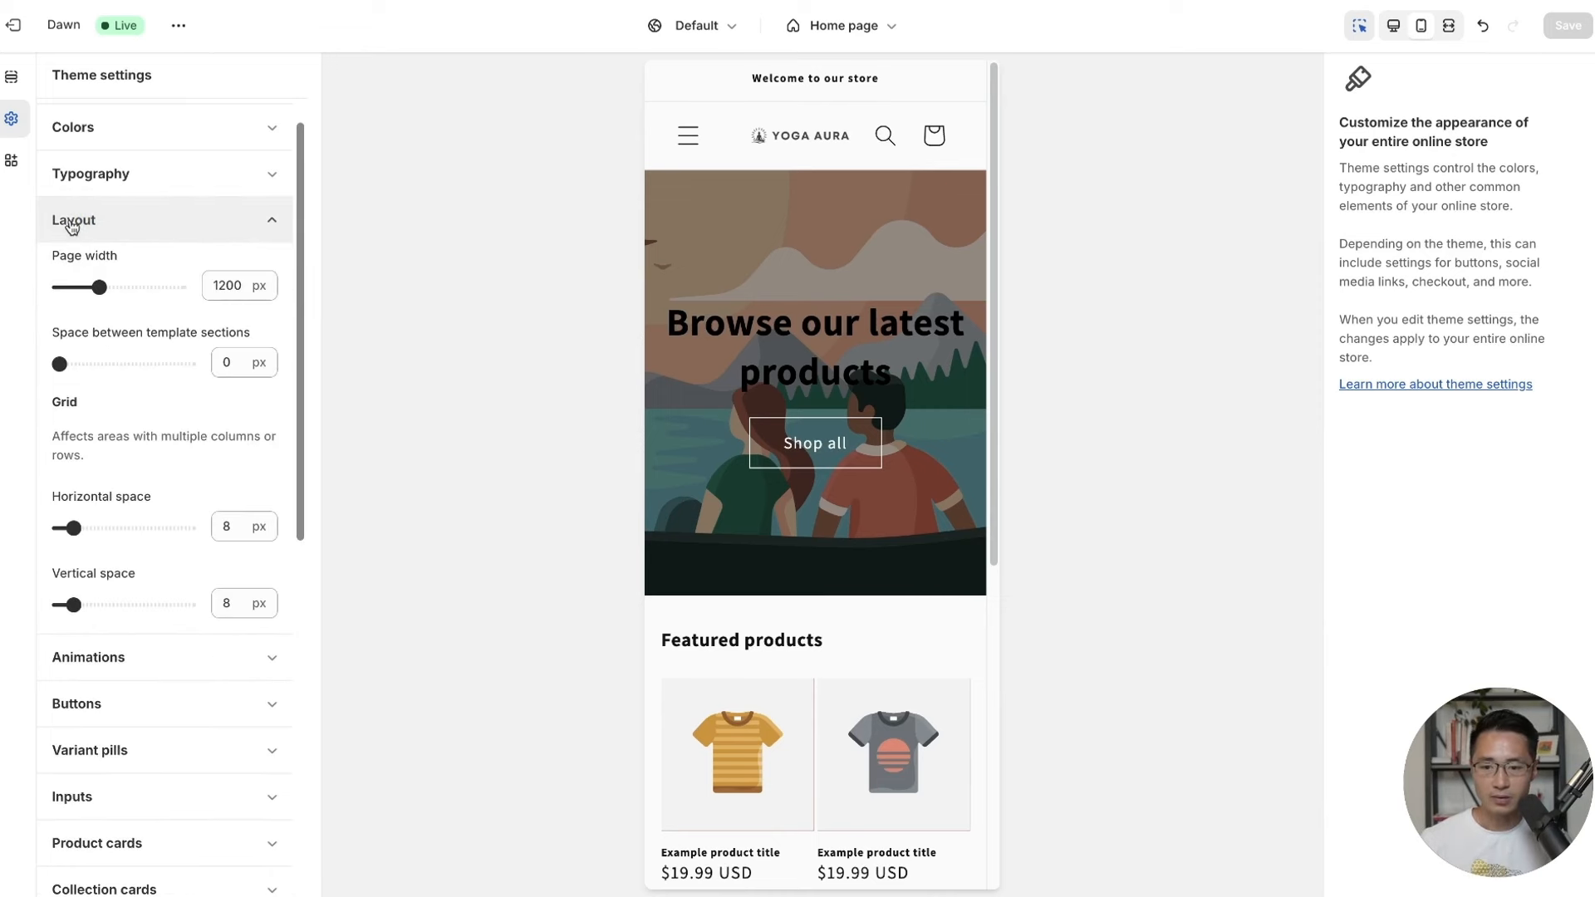
pyautogui.moveTo(98, 287); pyautogui.dragTo(190, 307)
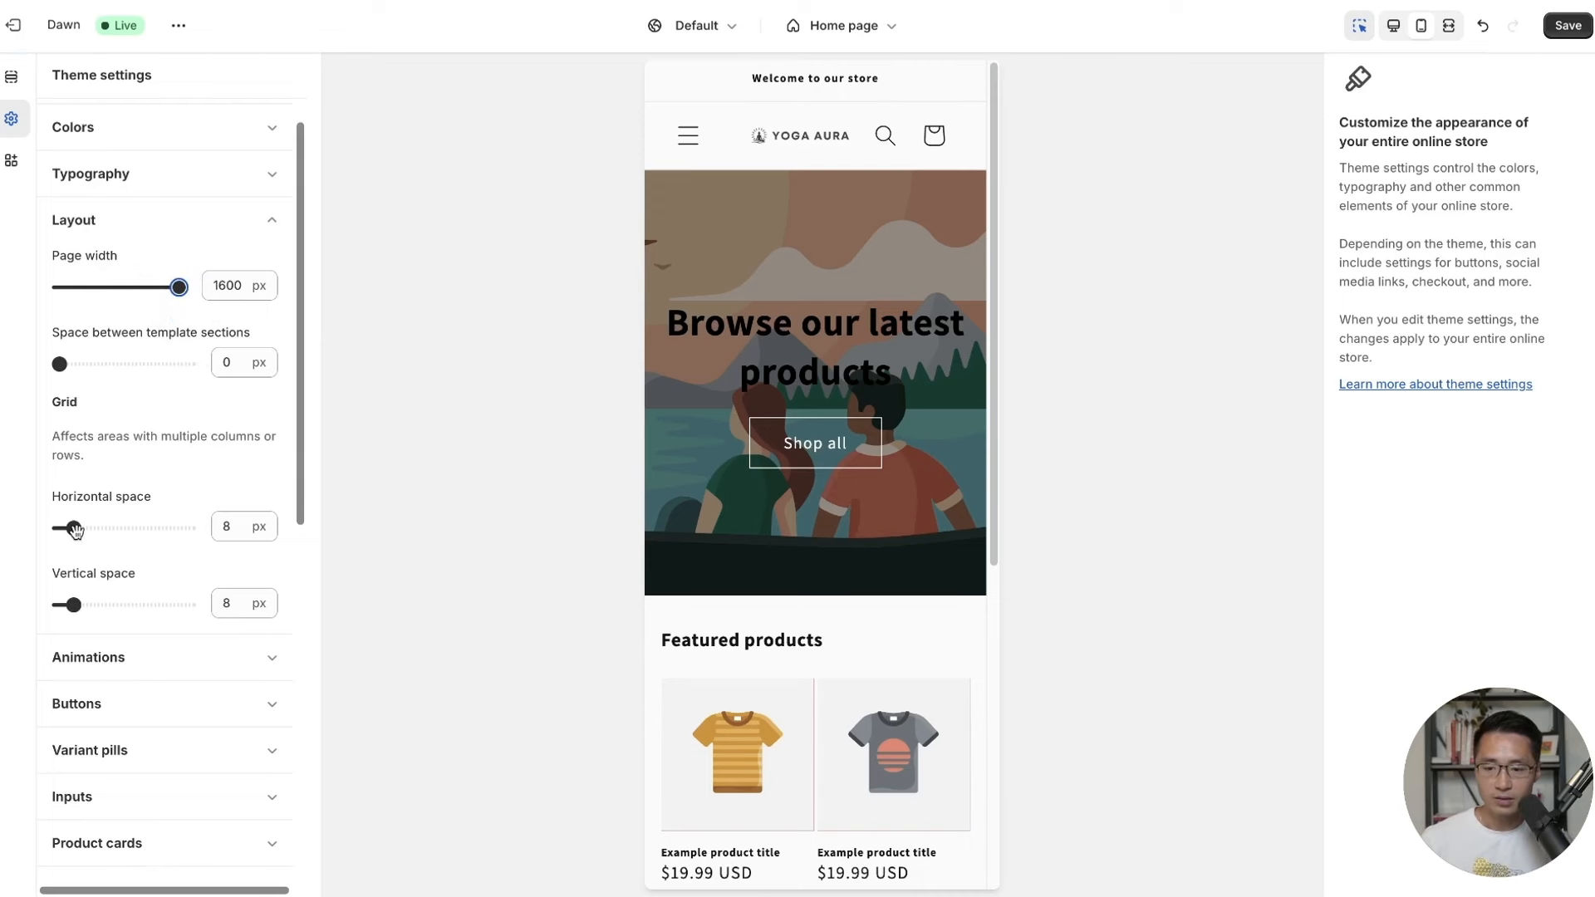
pyautogui.moveTo(75, 531); pyautogui.dragTo(129, 532)
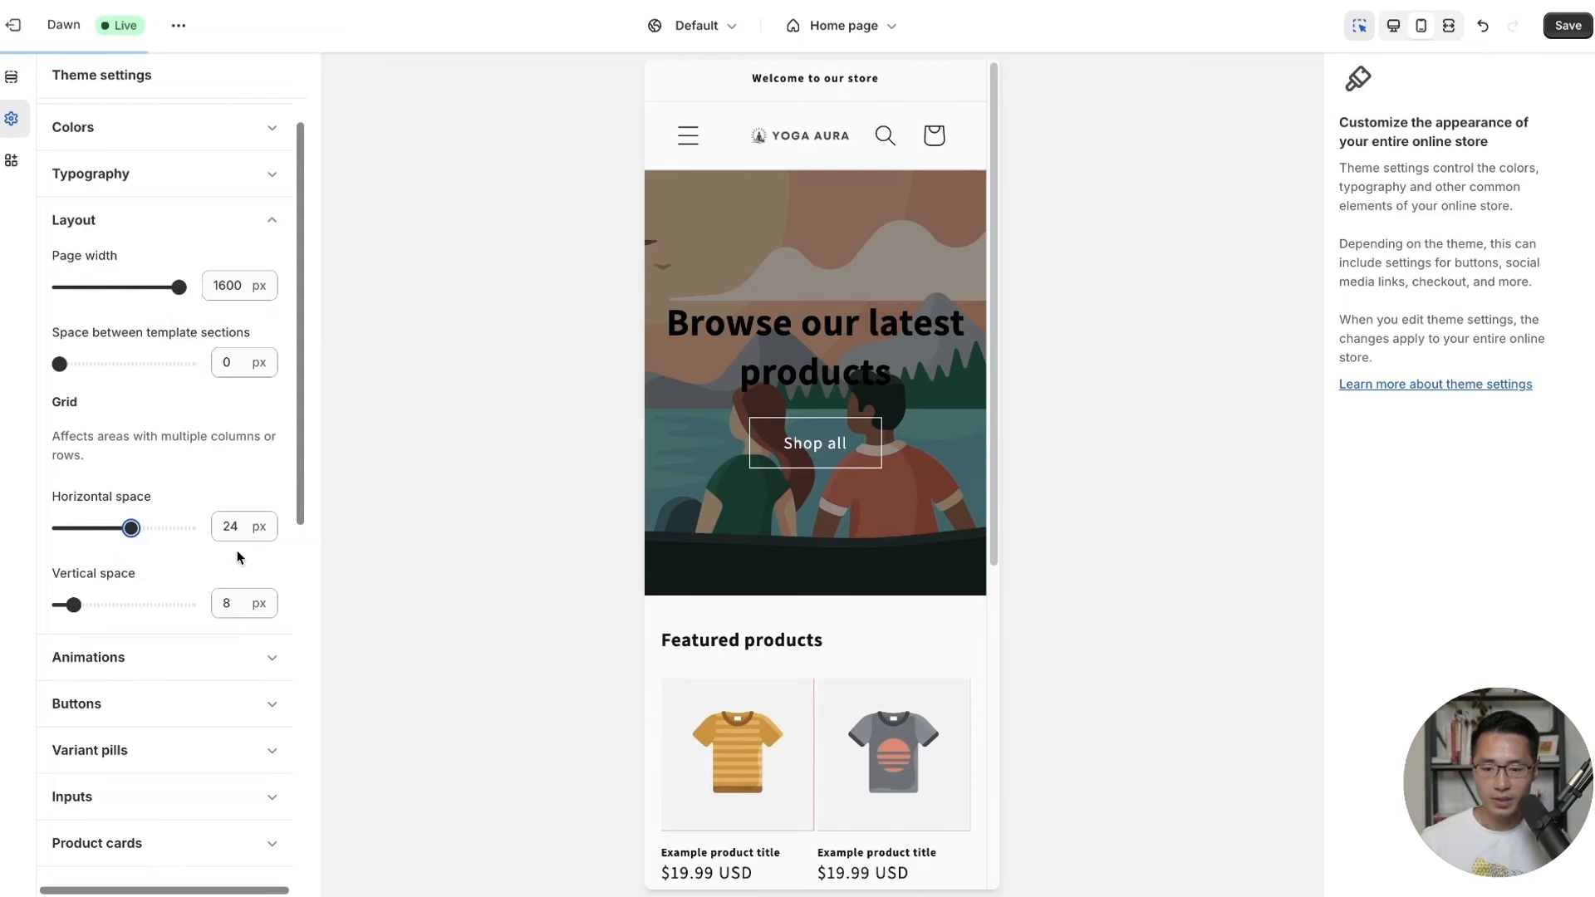
pyautogui.moveTo(75, 605); pyautogui.dragTo(172, 604)
pyautogui.click(1562, 43)
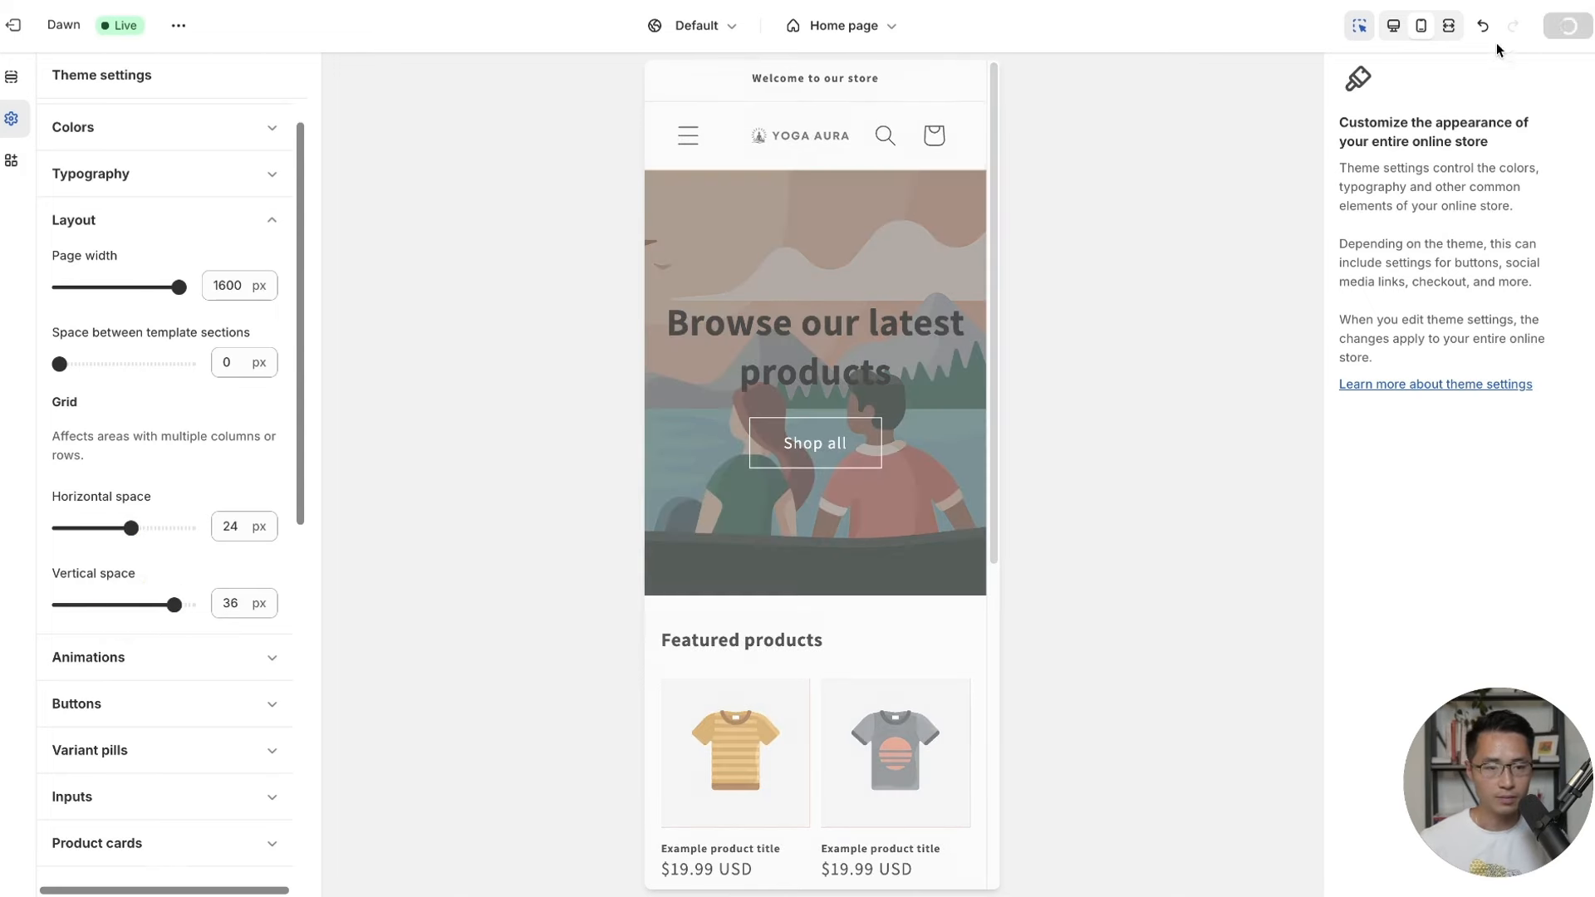
pyautogui.click(276, 224)
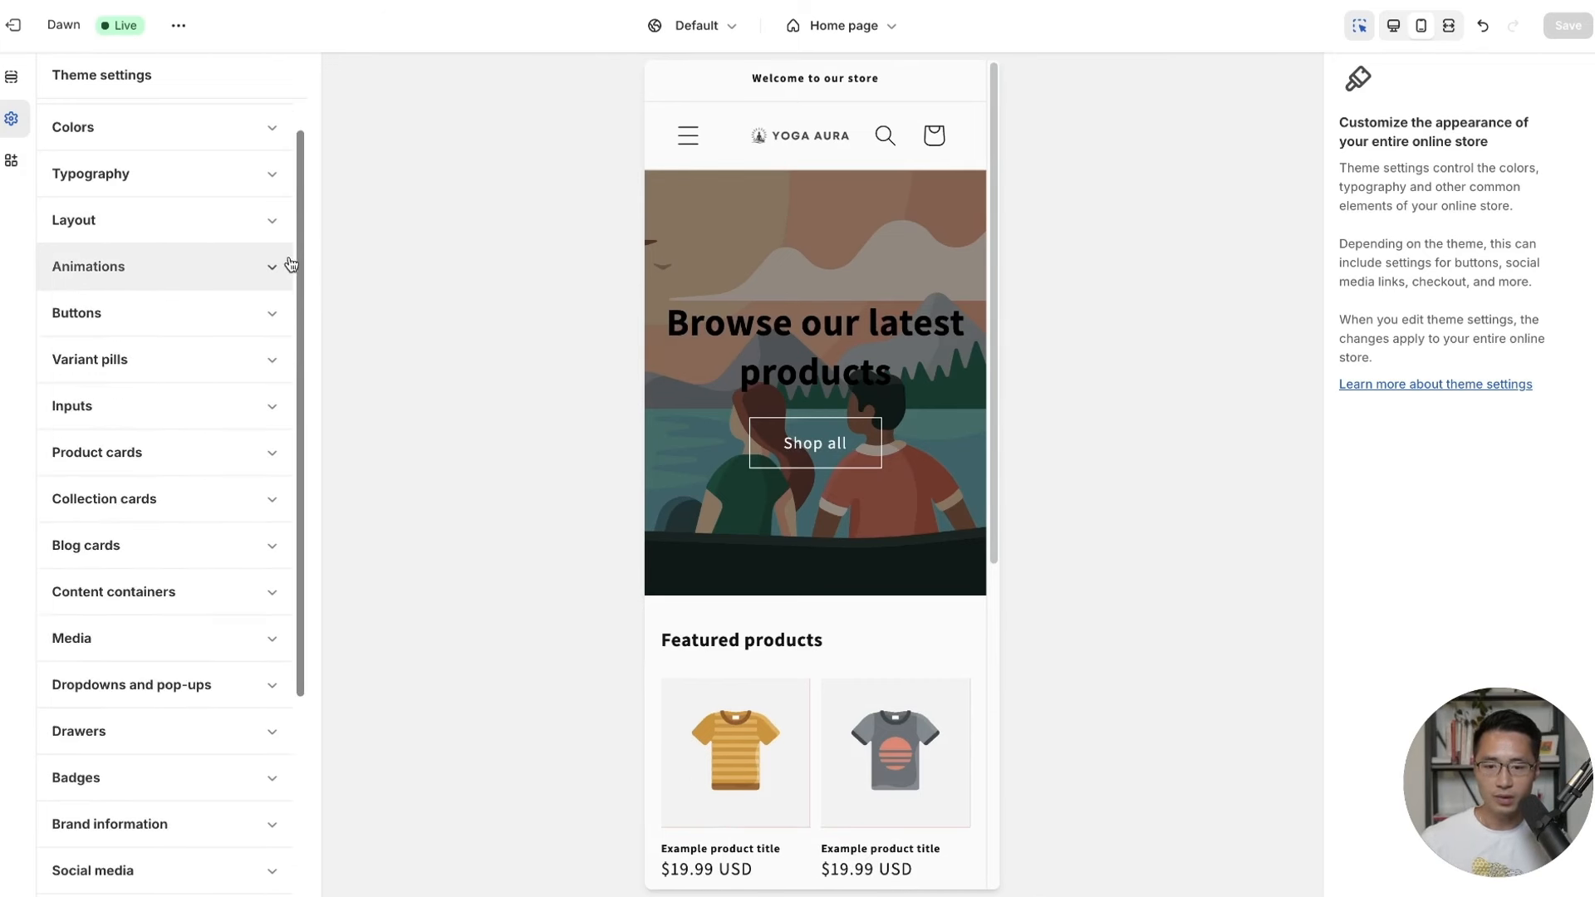
pyautogui.moveTo(299, 253); pyautogui.dragTo(300, 289)
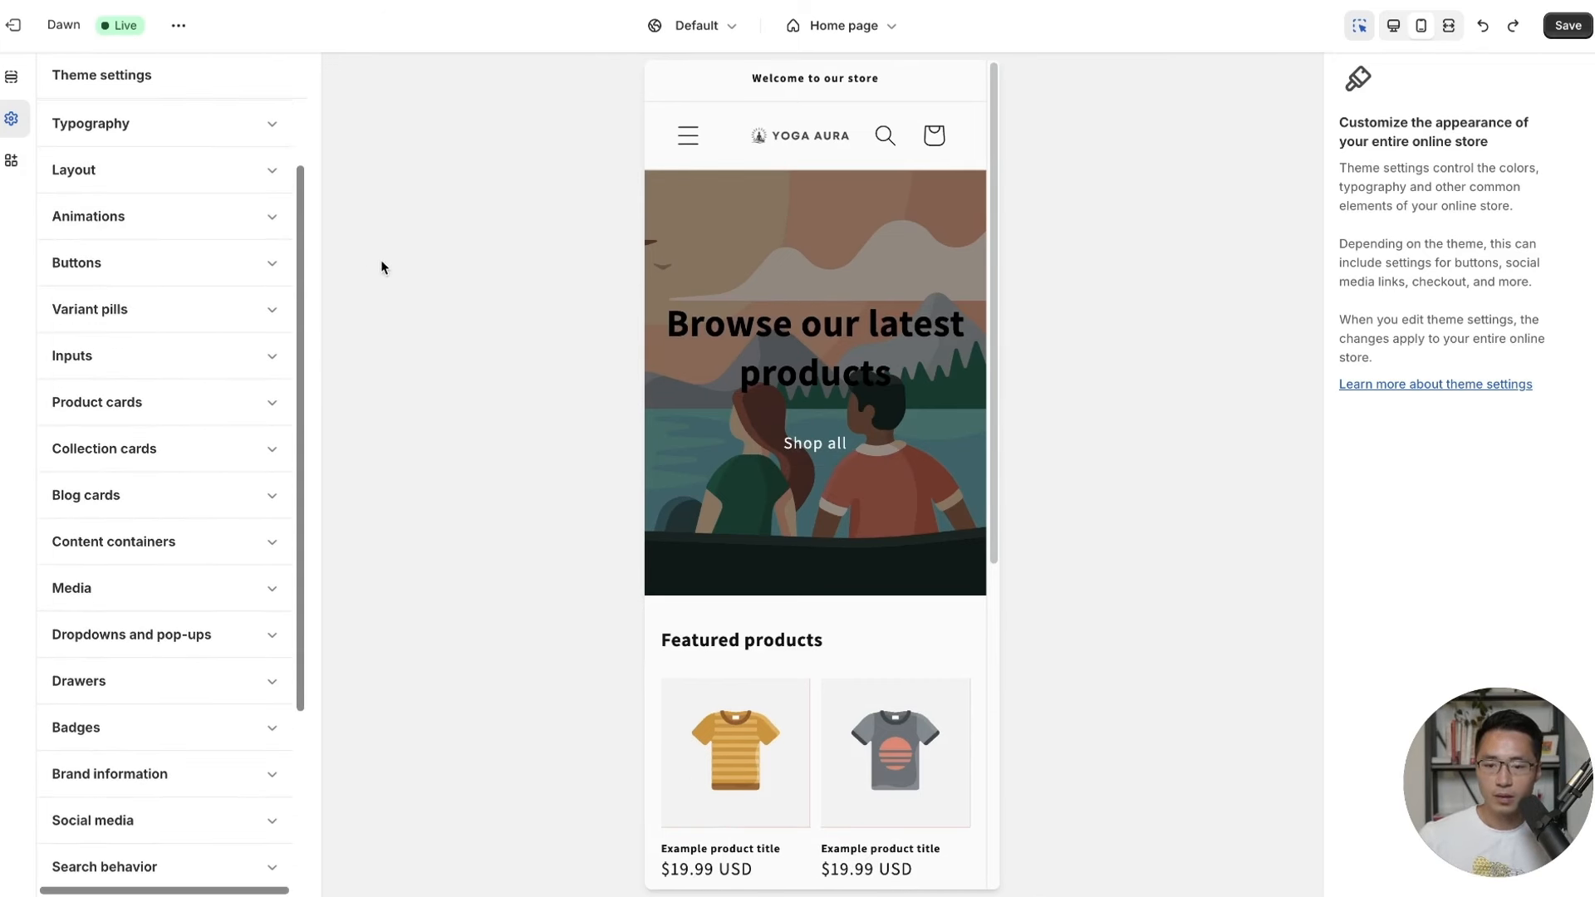
# Set button corner radius 30 px, shadow opacity 50% and horizontal shadow offset 2 px, then save.
pyautogui.click(141, 263)
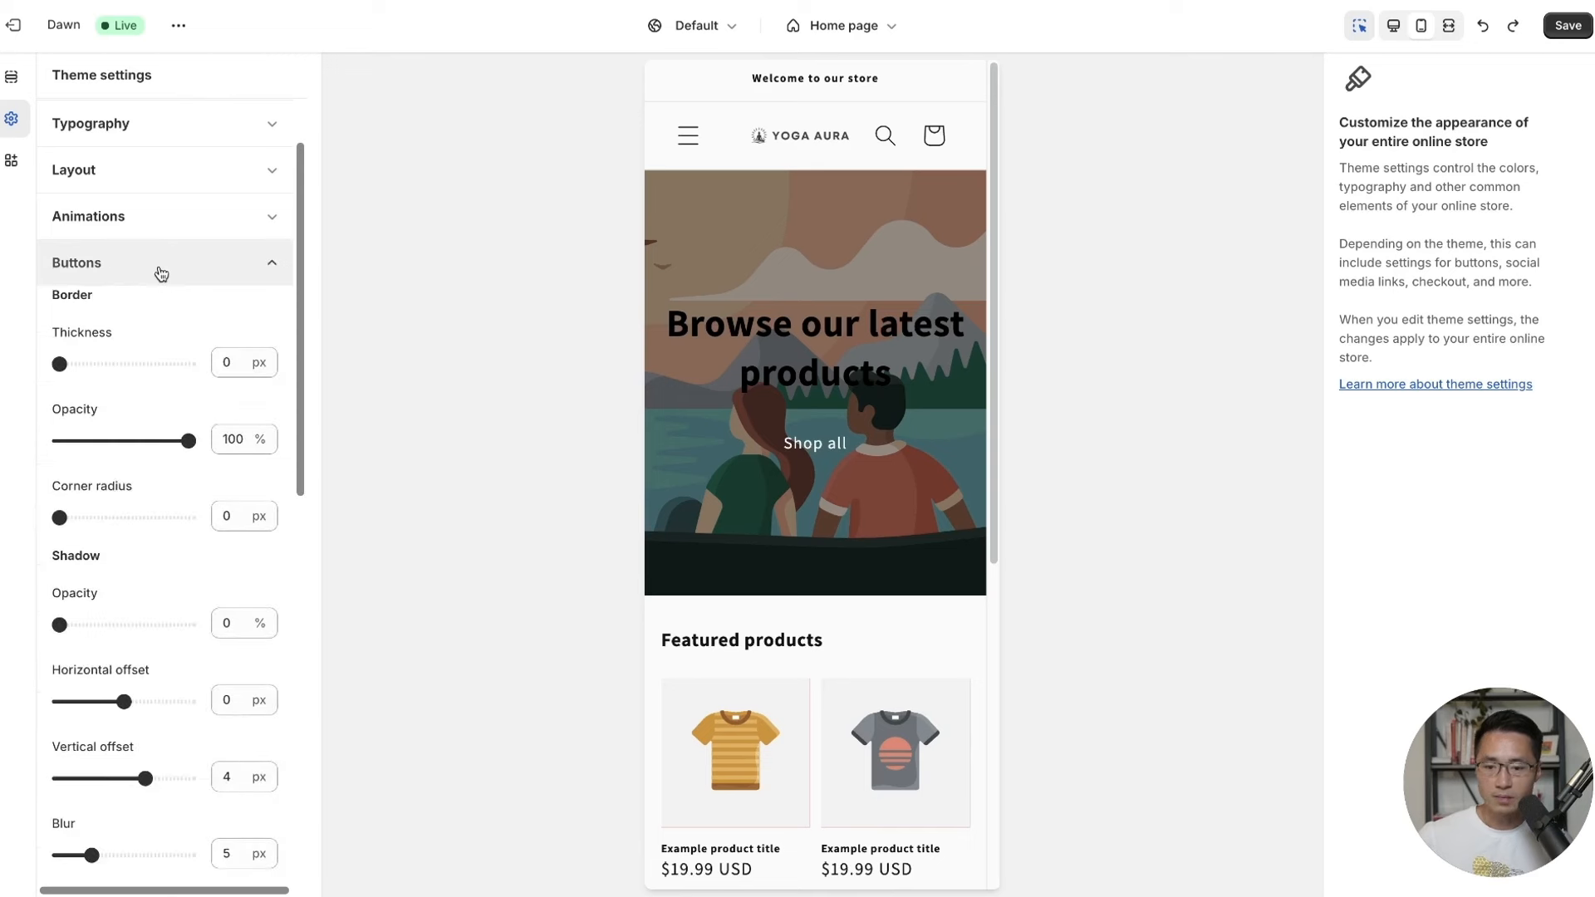
pyautogui.moveTo(60, 518); pyautogui.dragTo(156, 520)
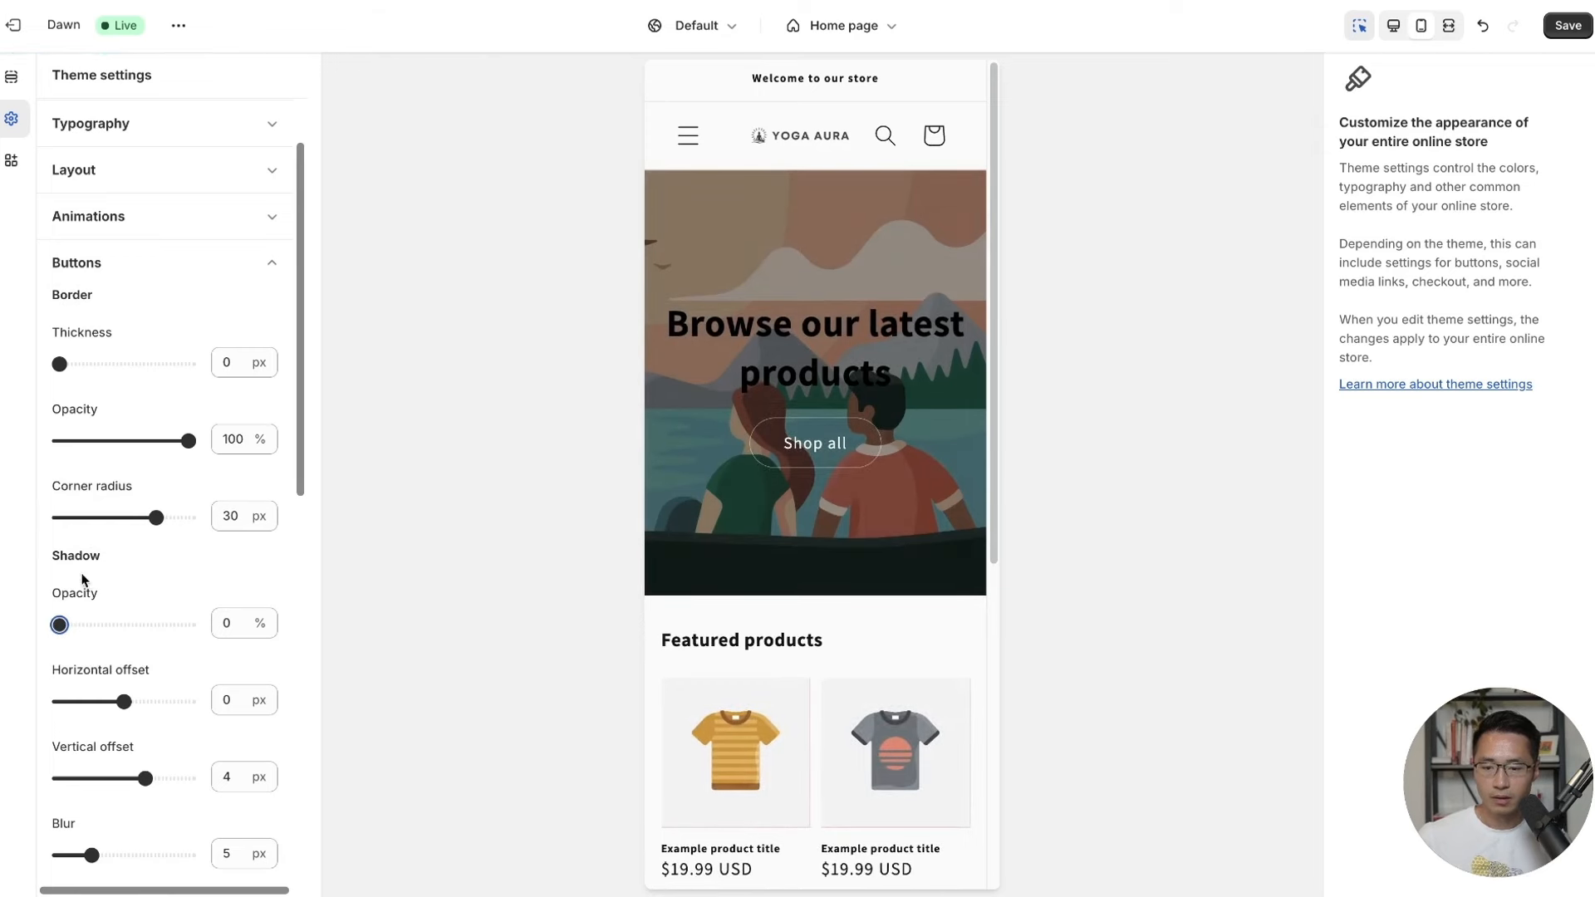
pyautogui.moveTo(59, 623); pyautogui.dragTo(123, 623)
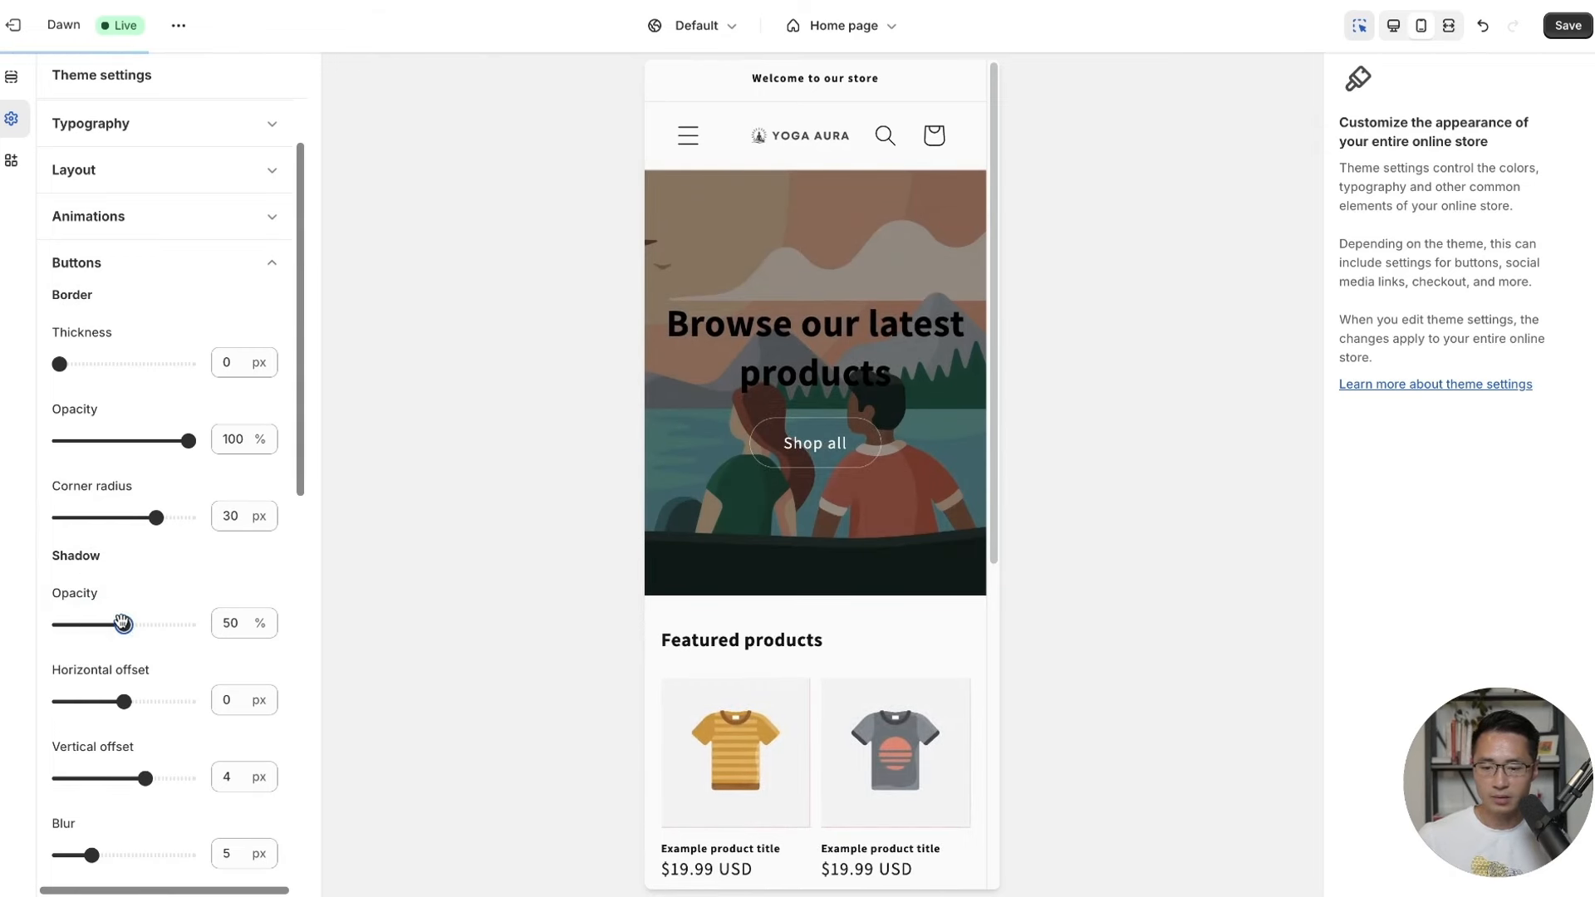
pyautogui.moveTo(121, 701); pyautogui.dragTo(135, 703)
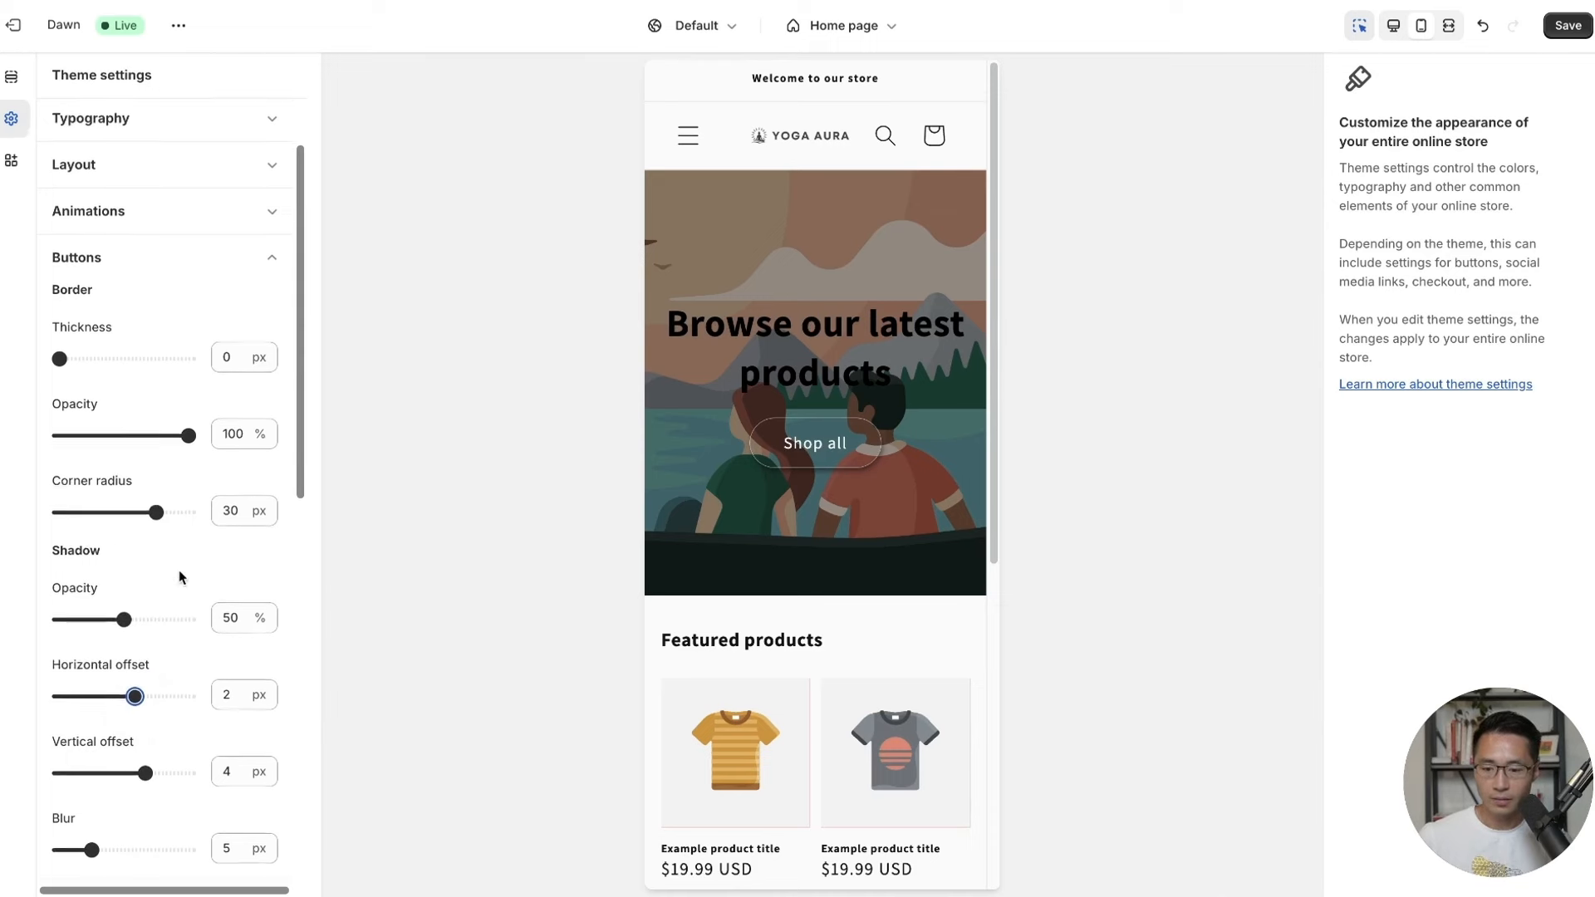
pyautogui.scroll(-1, 178, 570)
pyautogui.click(1568, 26)
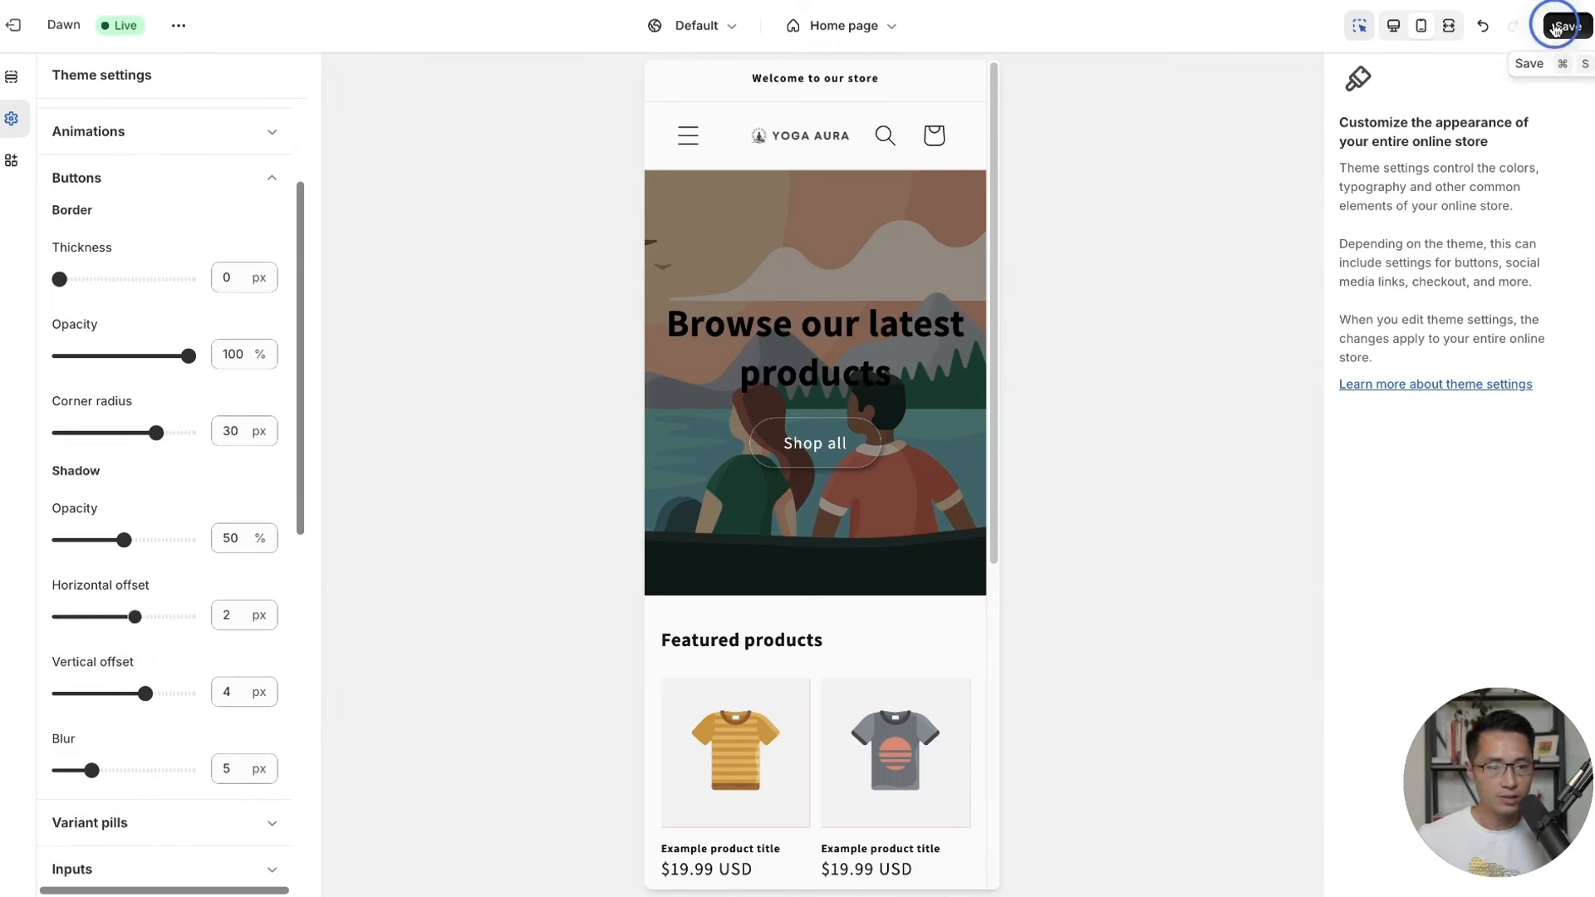
pyautogui.click(270, 175)
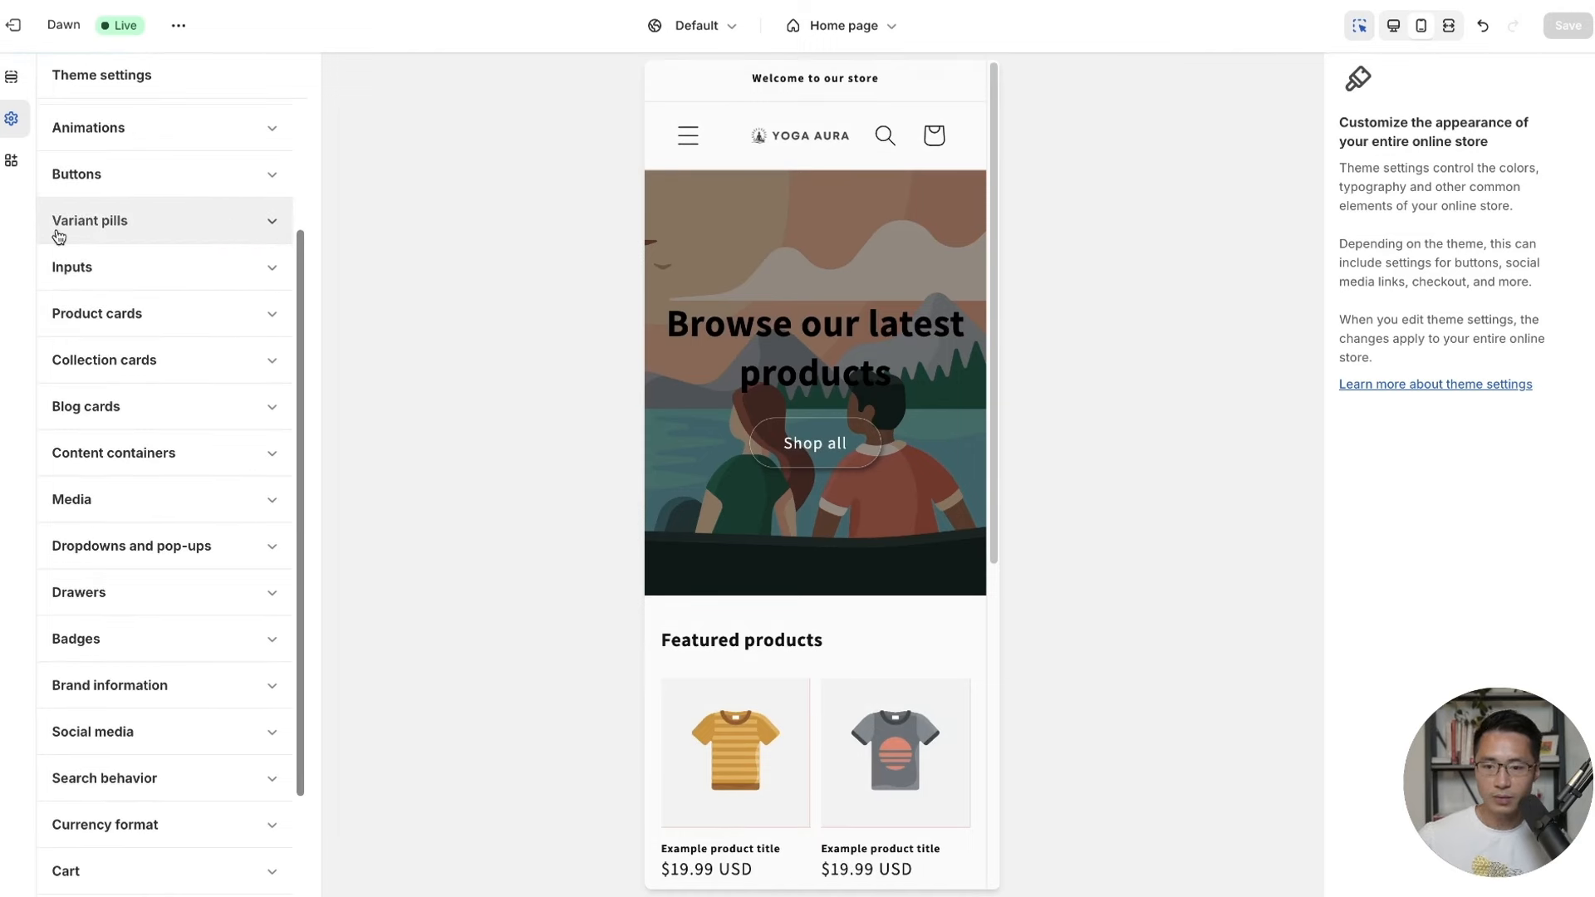
# Give variant pills a 5% opacity shadow offset 2 px horizontally, and save.
pyautogui.click(160, 220)
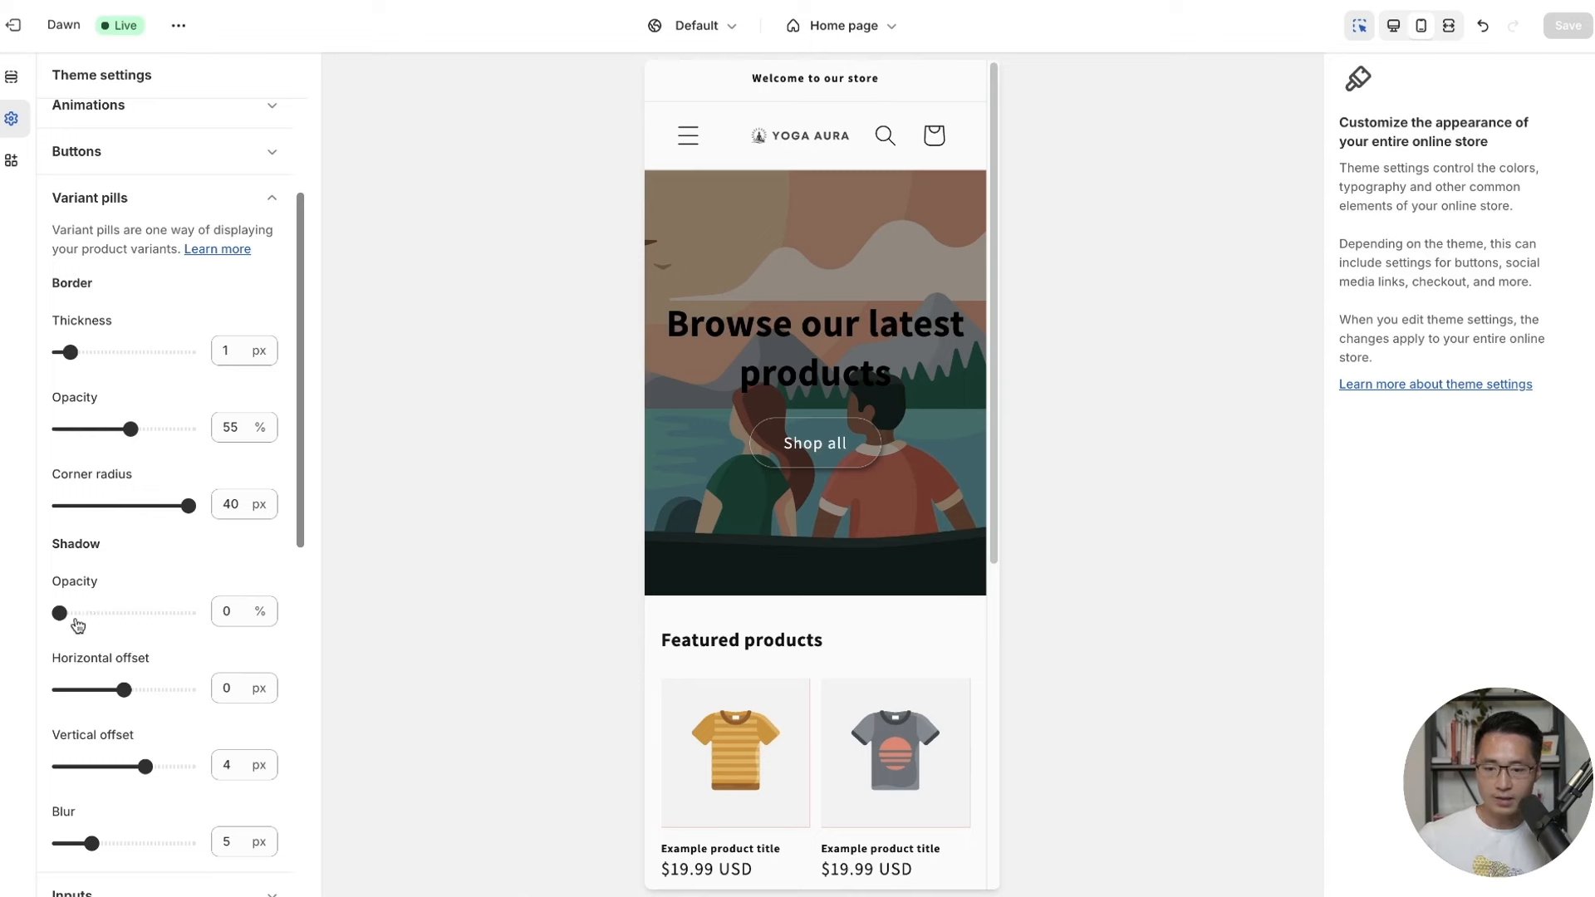
pyautogui.moveTo(60, 613); pyautogui.dragTo(66, 613)
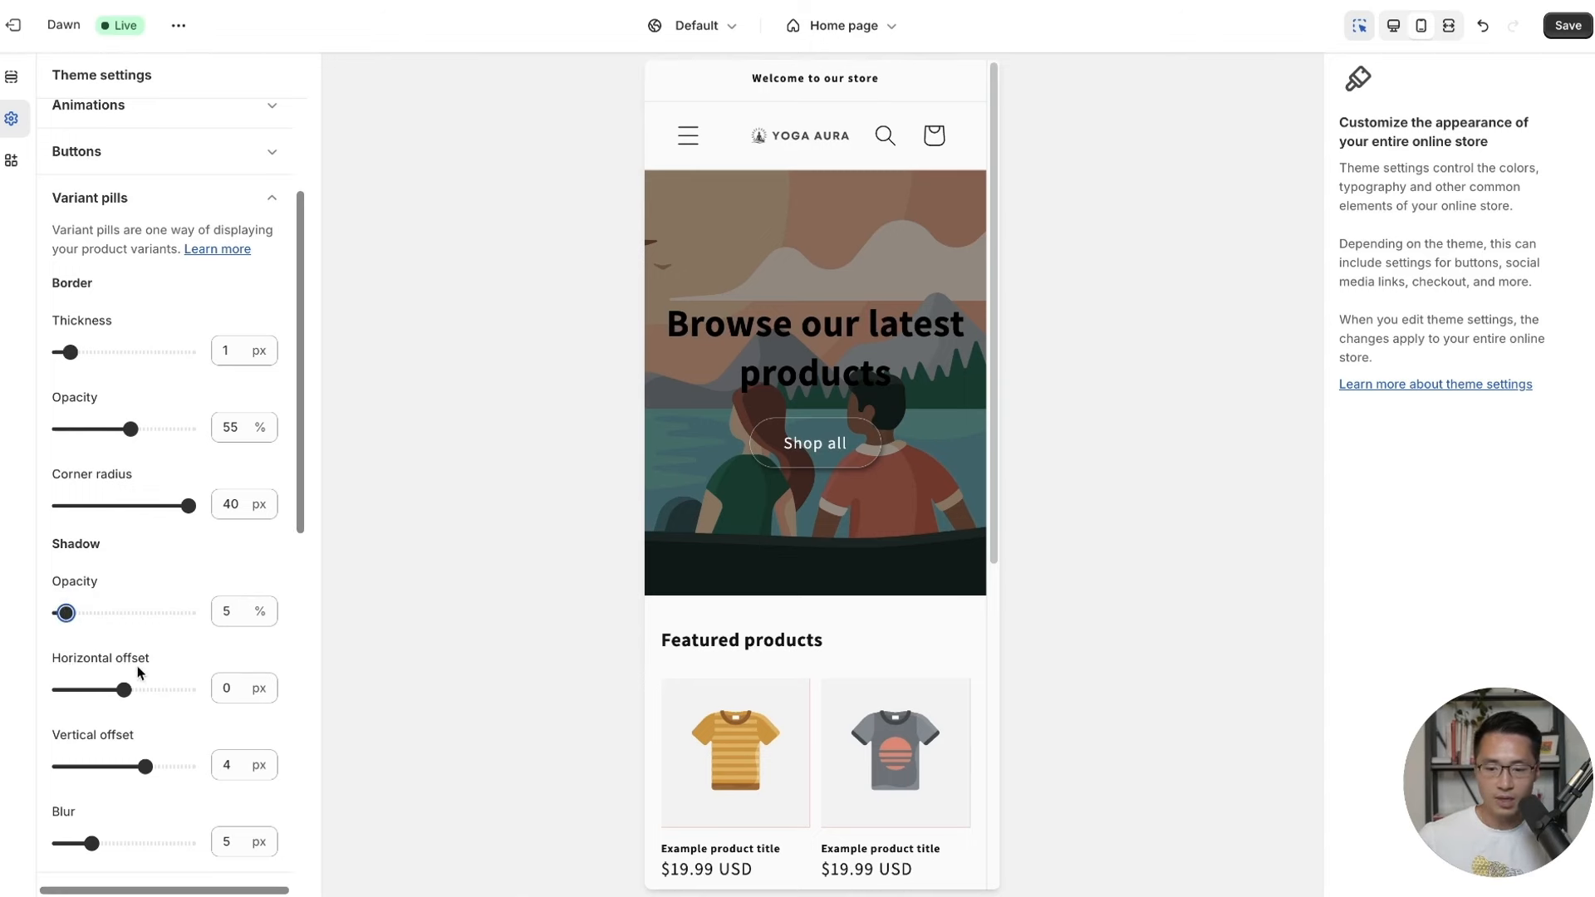
pyautogui.moveTo(128, 686); pyautogui.dragTo(135, 689)
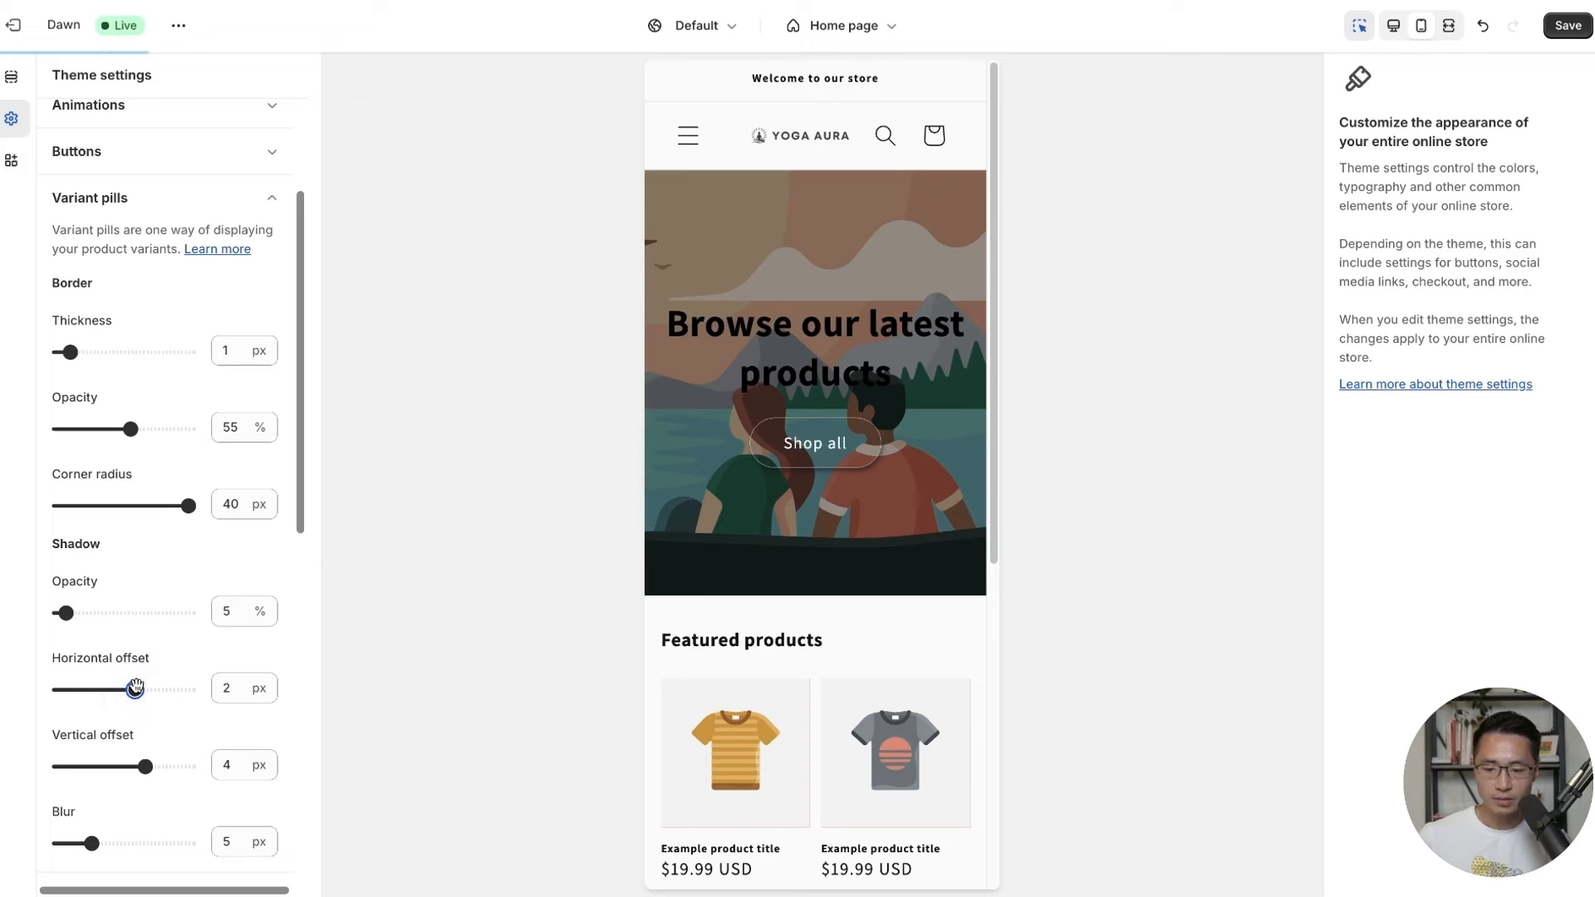
pyautogui.scroll(-2, 219, 557)
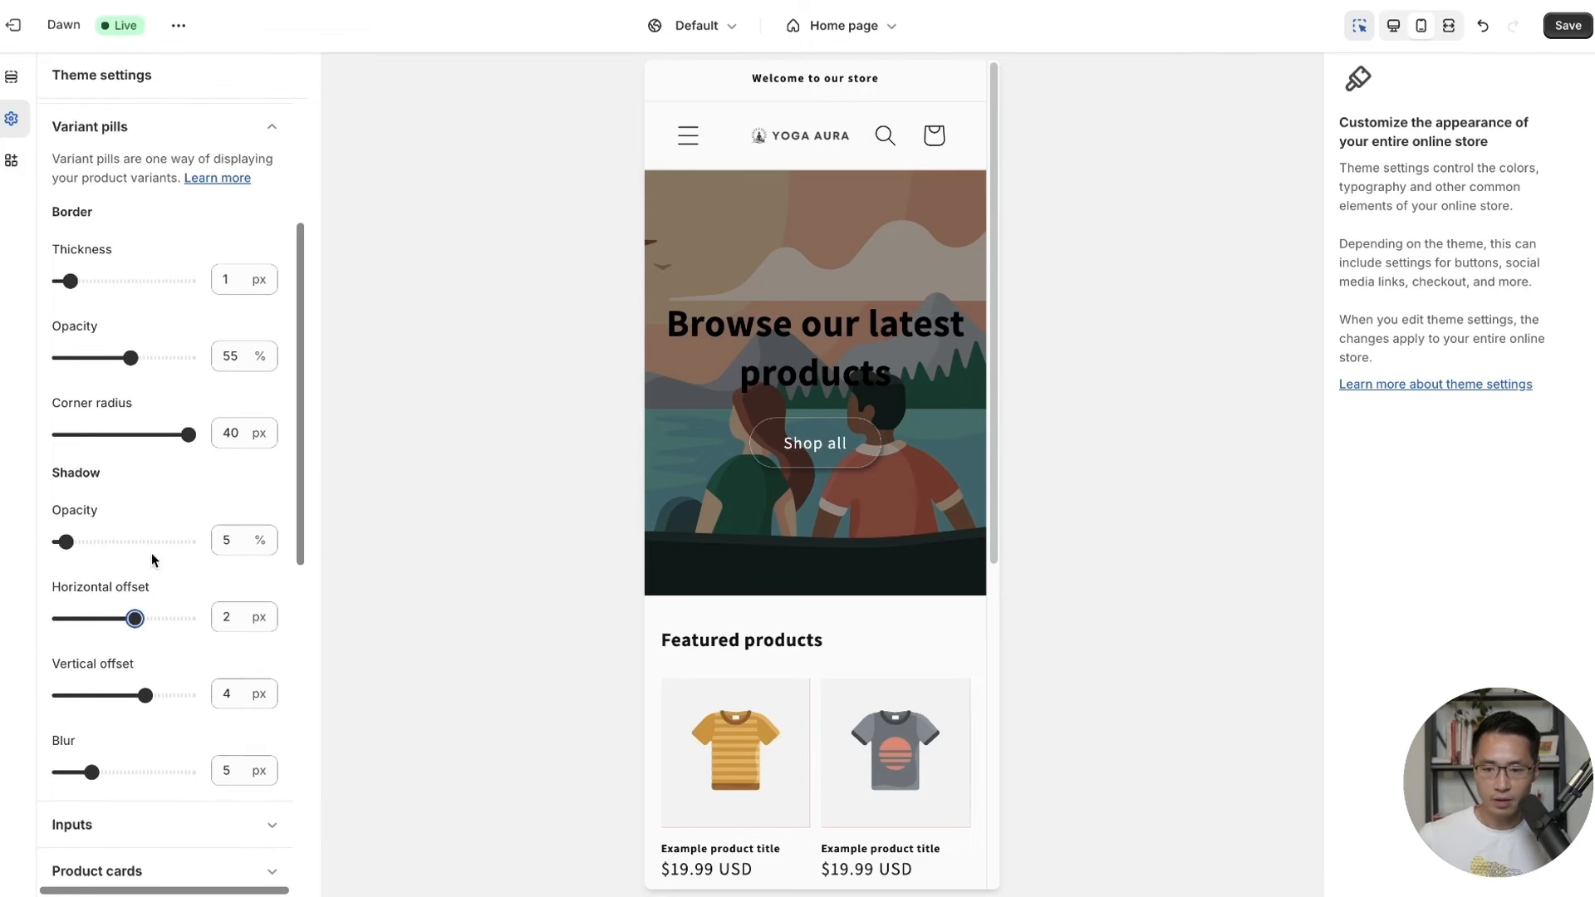
pyautogui.click(1568, 25)
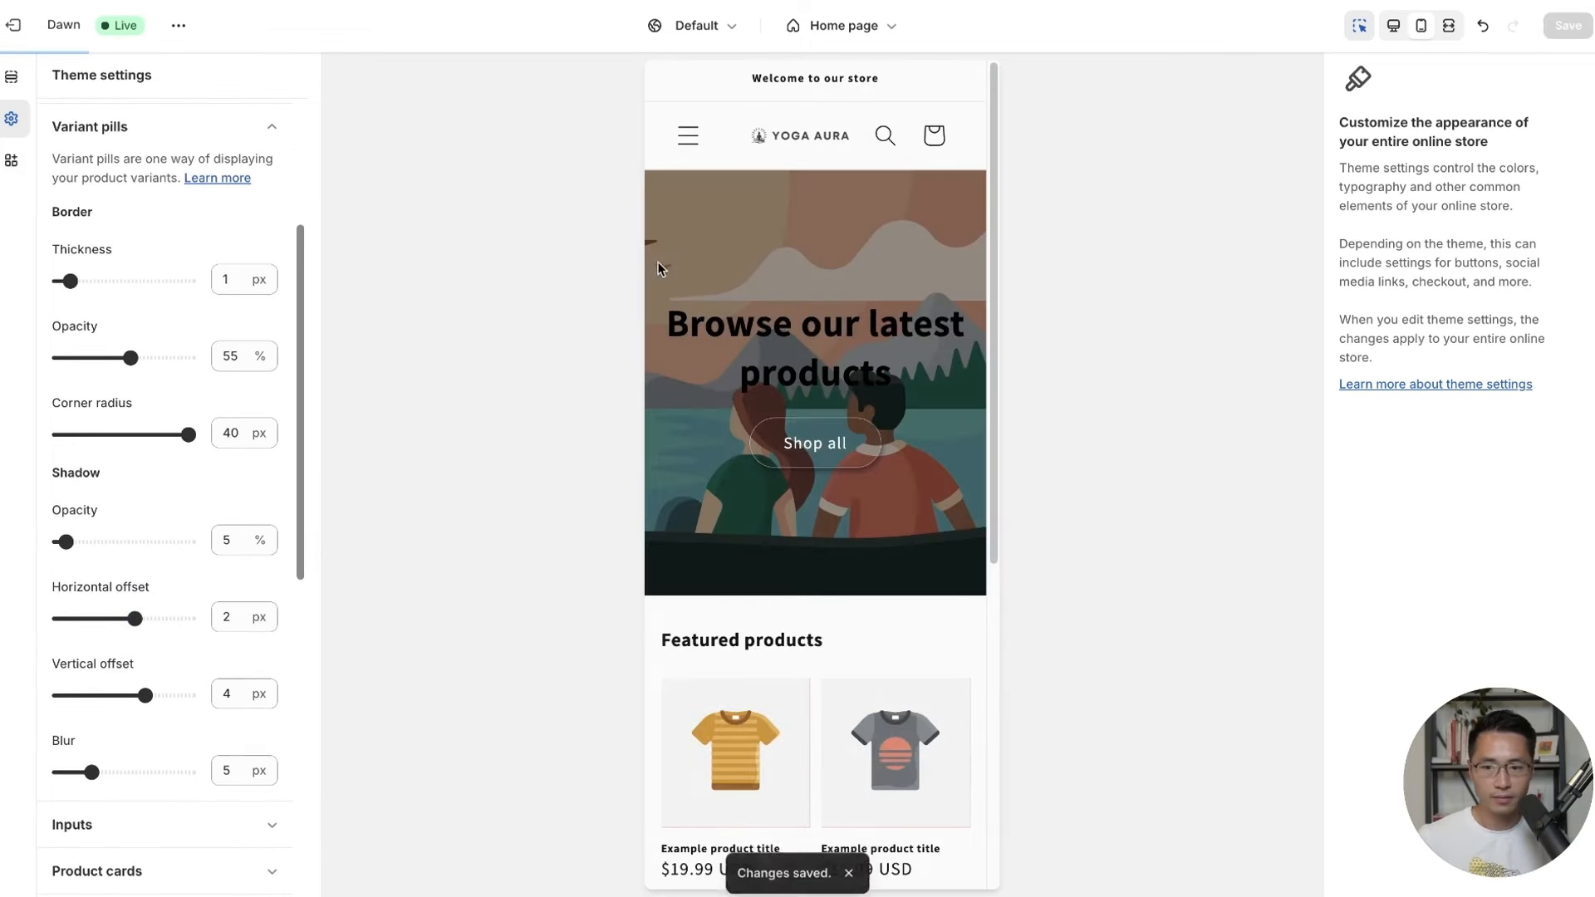
pyautogui.click(273, 126)
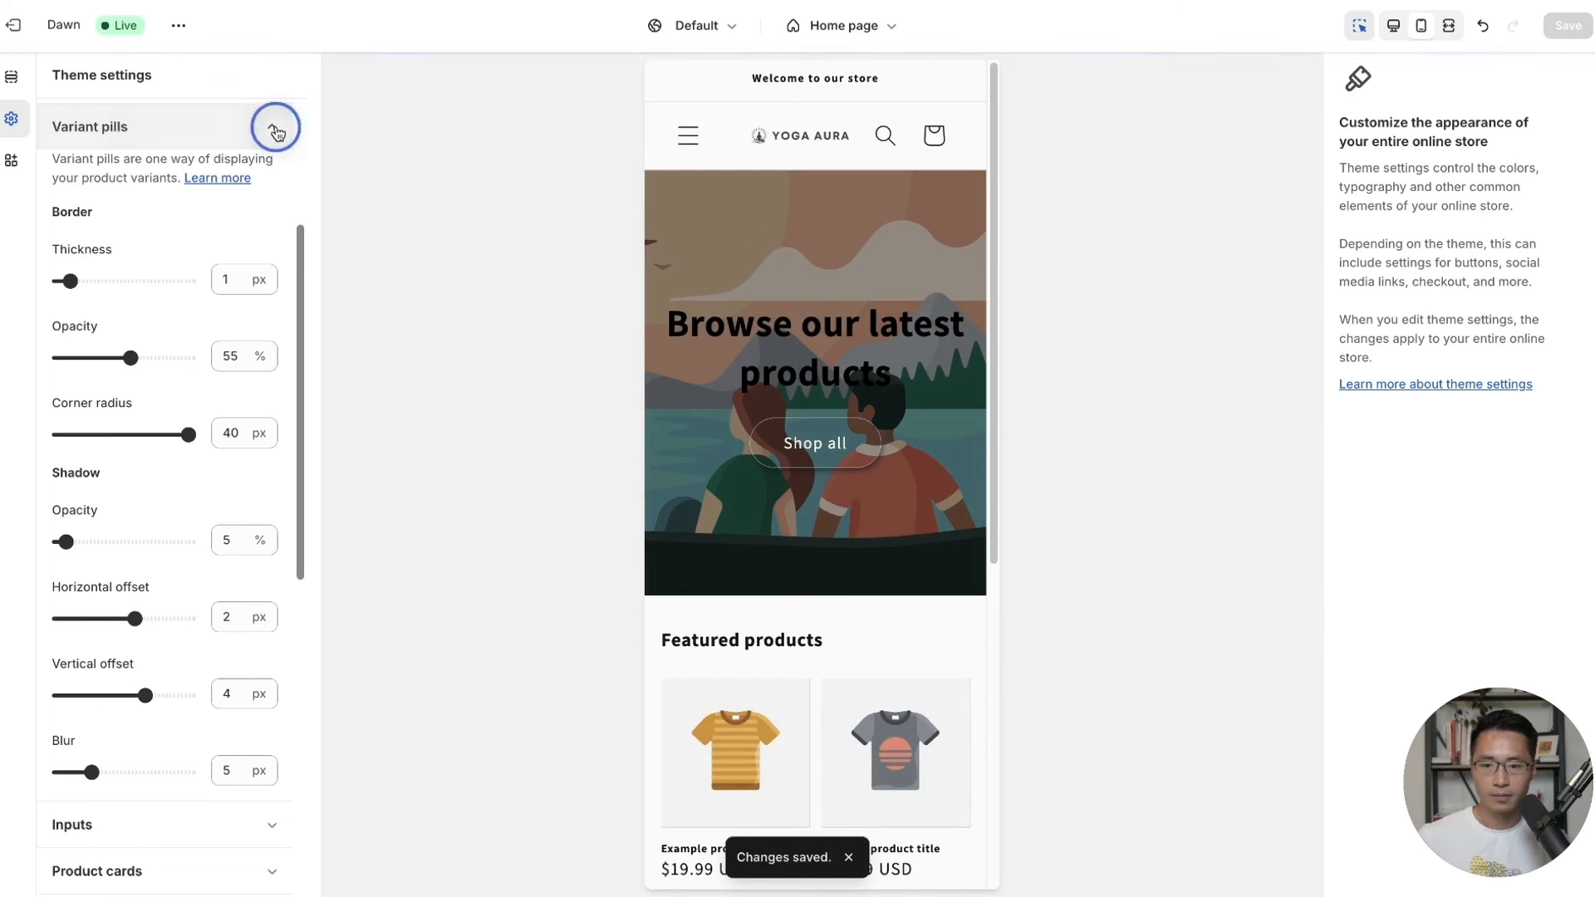
# Round the input field corners to 40 px and save.
pyautogui.click(211, 175)
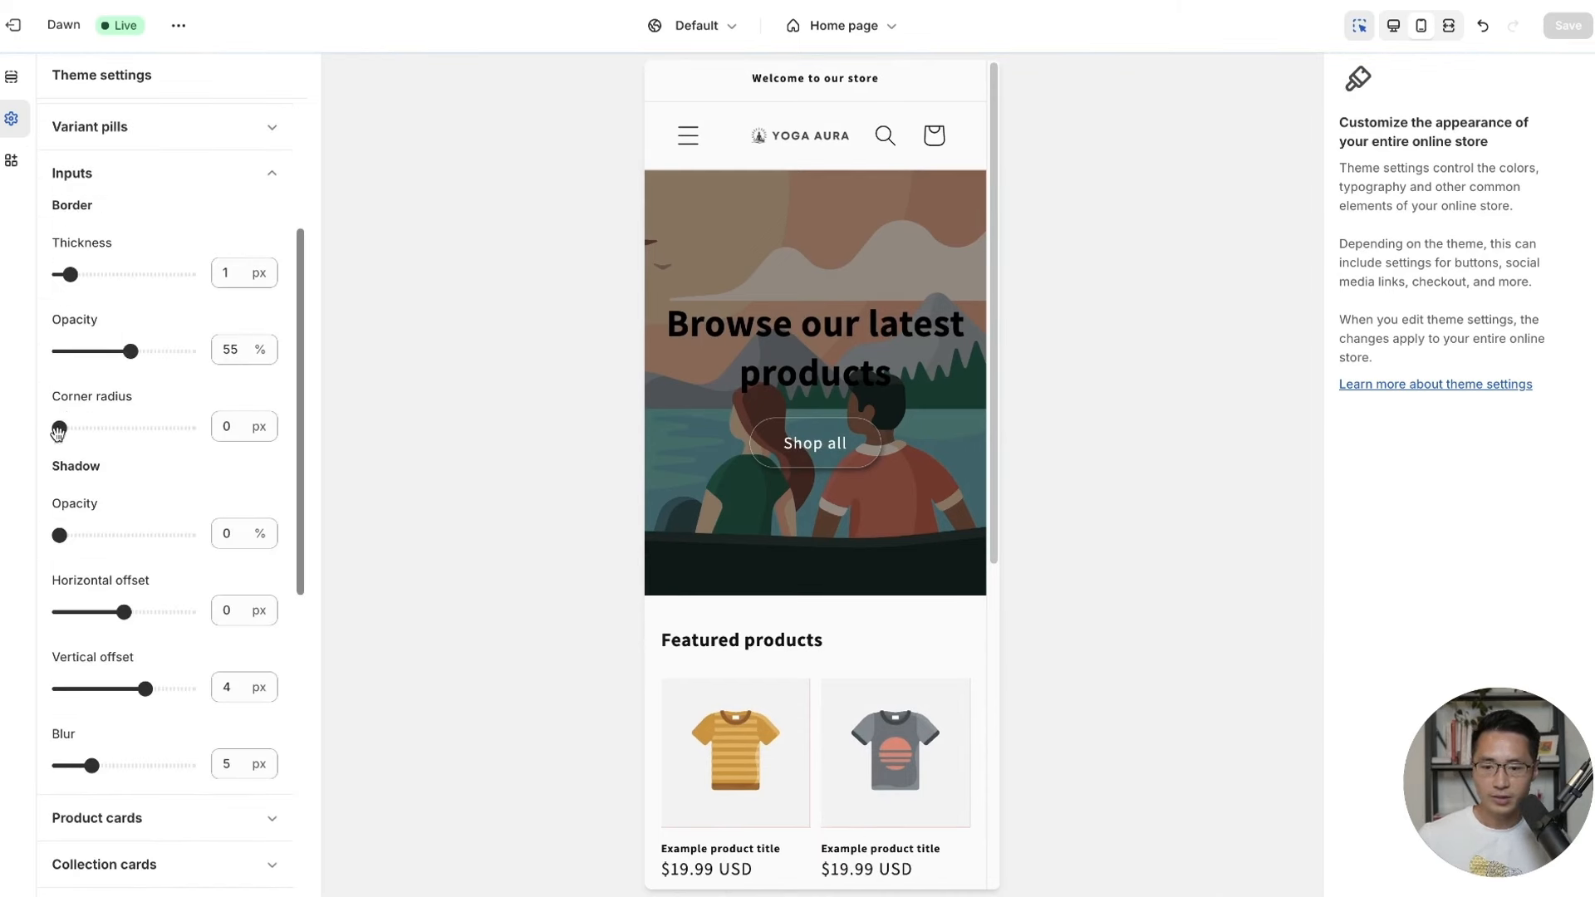
pyautogui.moveTo(57, 432); pyautogui.dragTo(185, 441)
pyautogui.scroll(1, 156, 466)
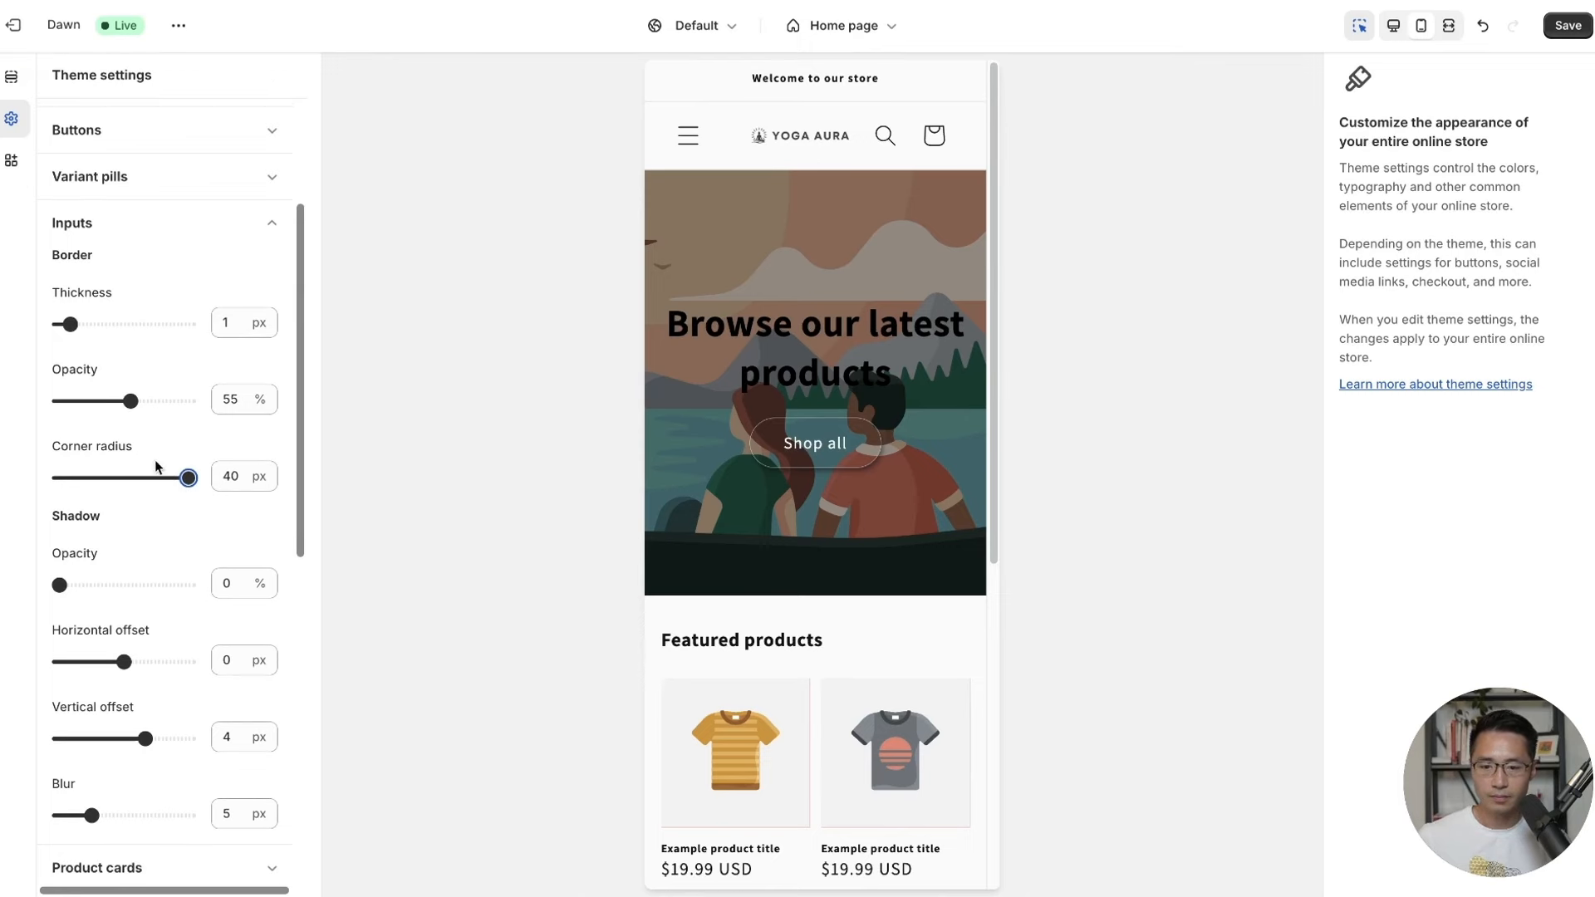
pyautogui.click(1557, 28)
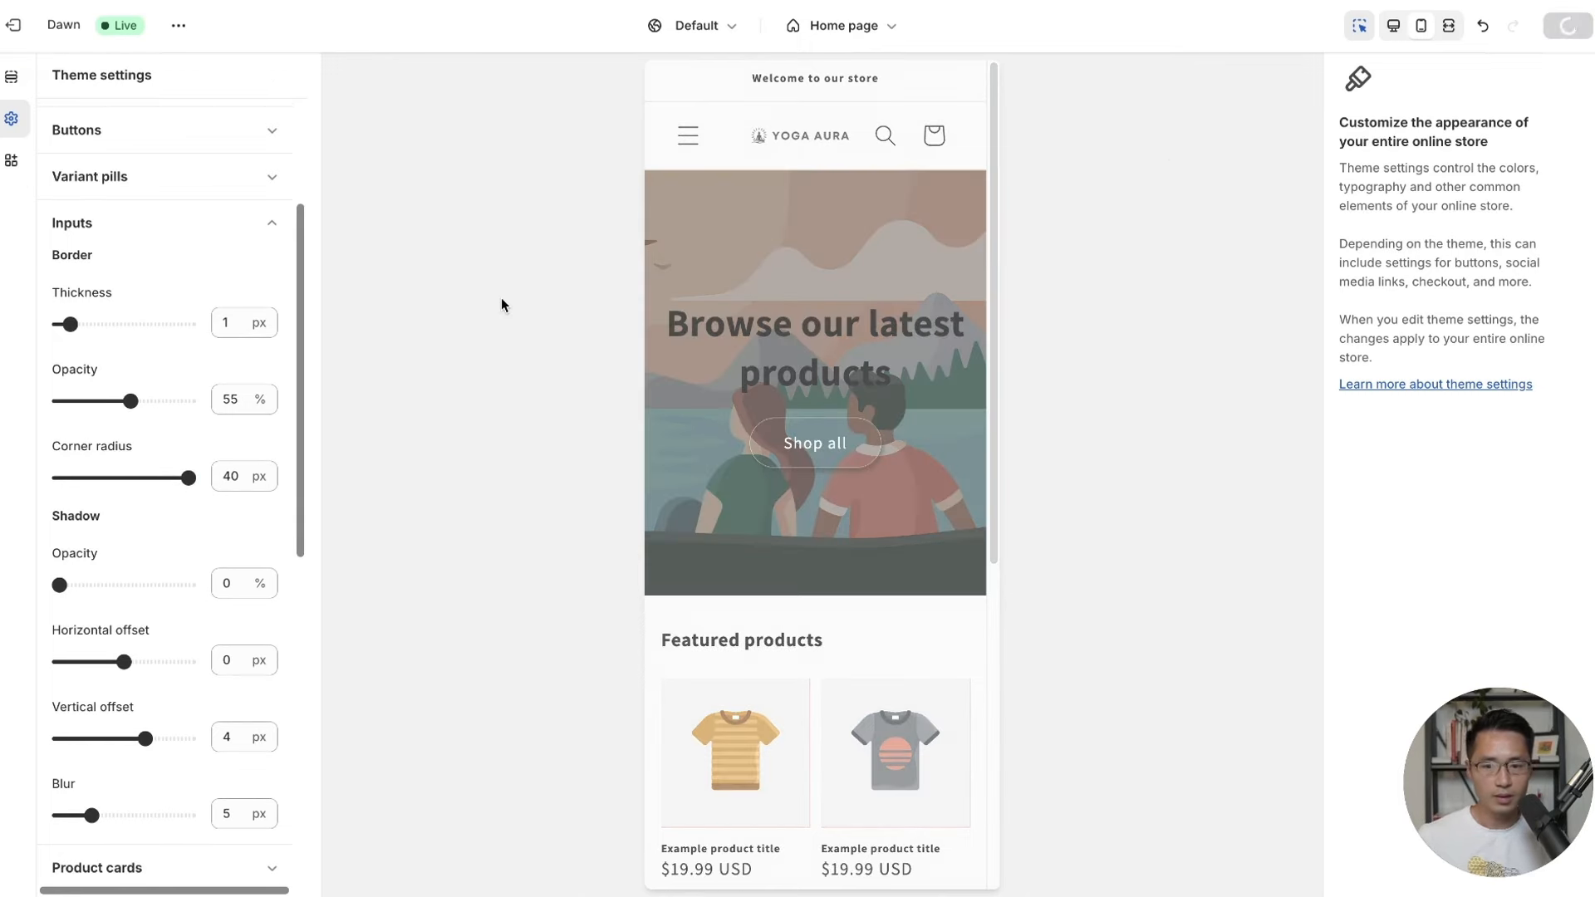
pyautogui.click(263, 224)
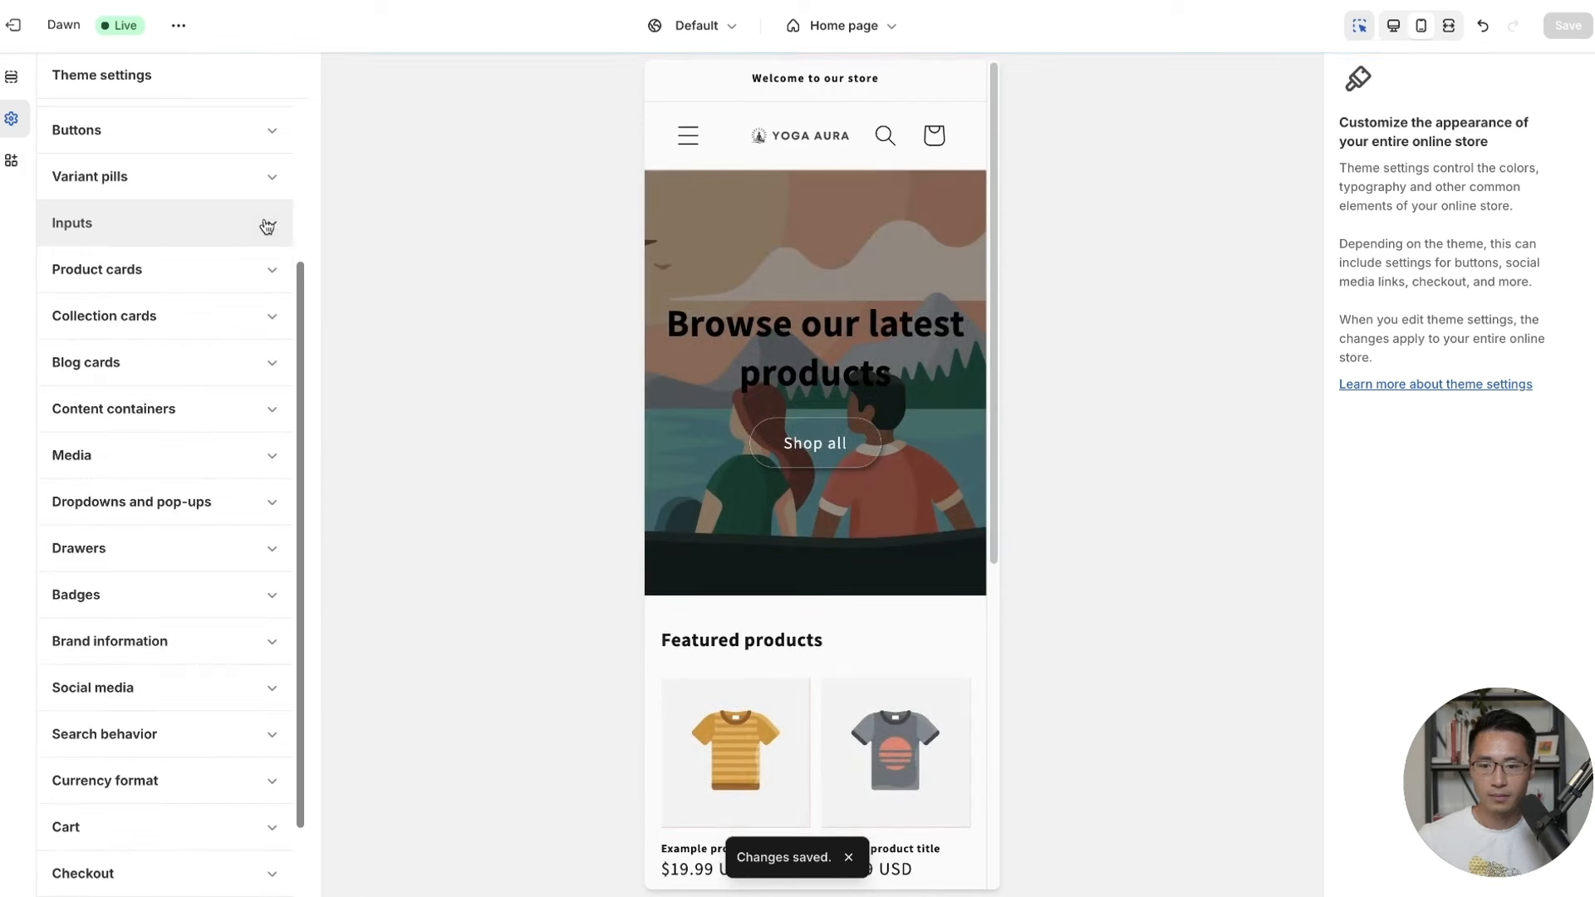
# Switch product cards to the Card style with Scheme 3 colours.
pyautogui.click(171, 273)
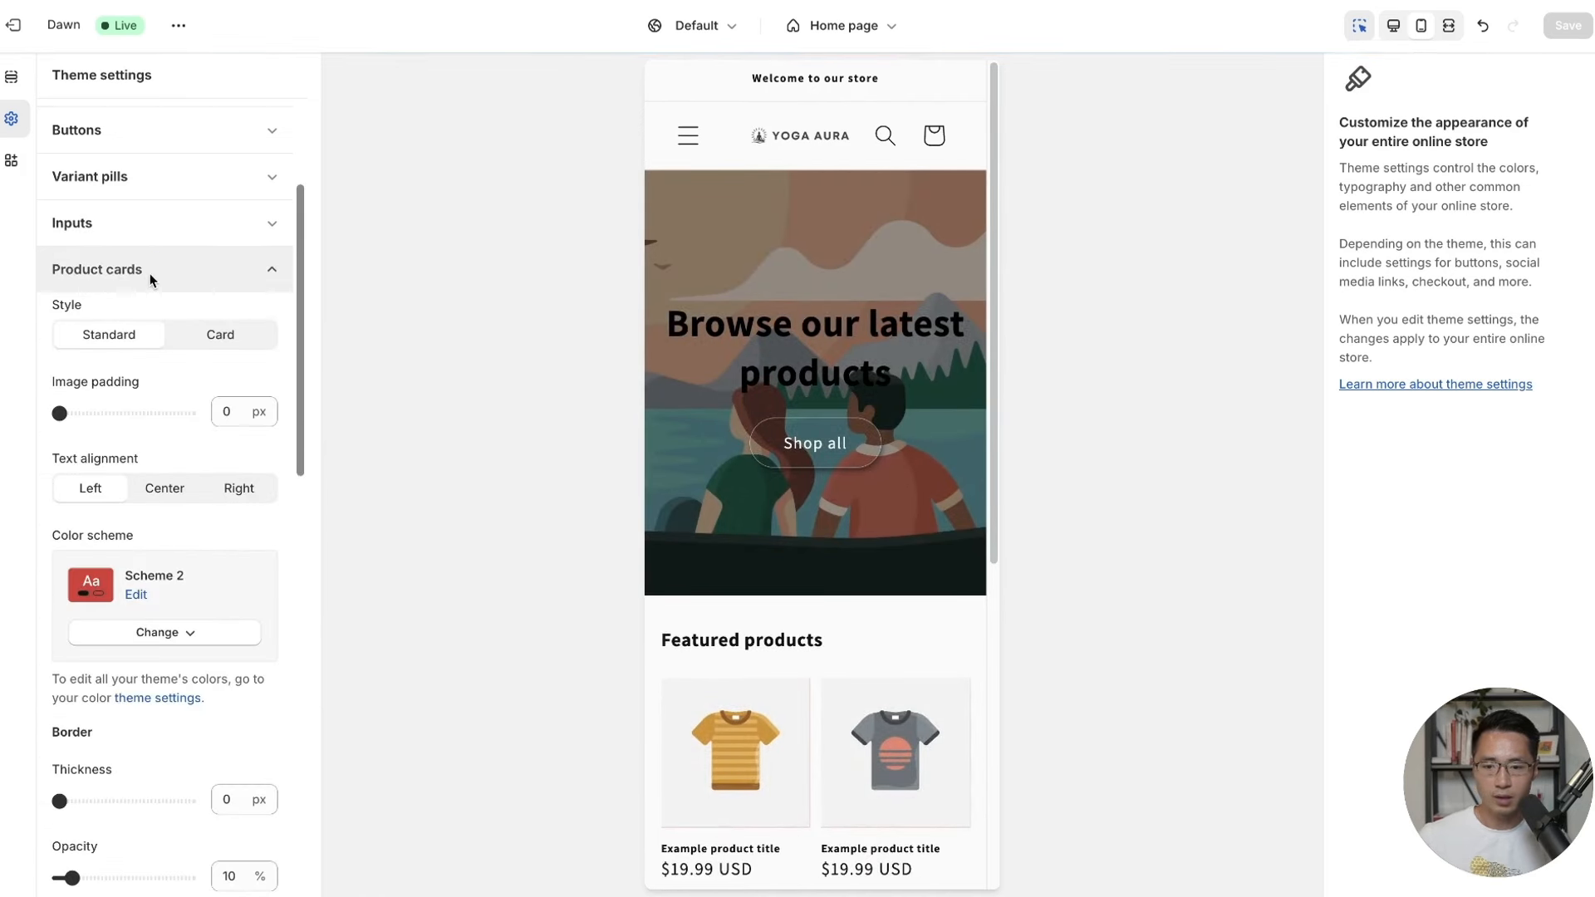
pyautogui.click(226, 344)
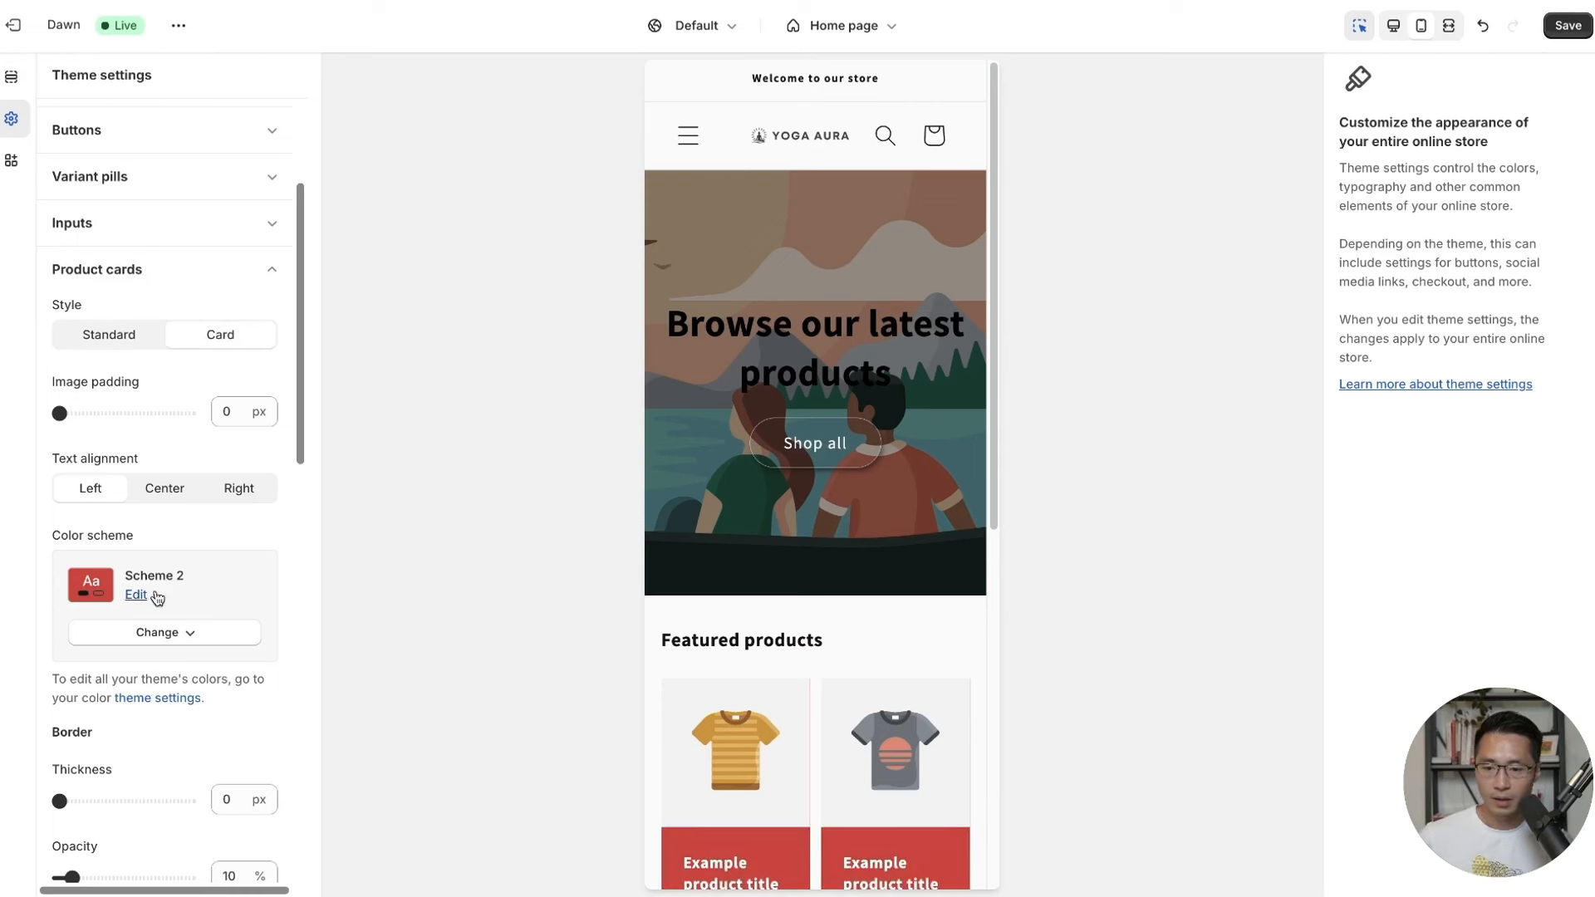
pyautogui.click(164, 641)
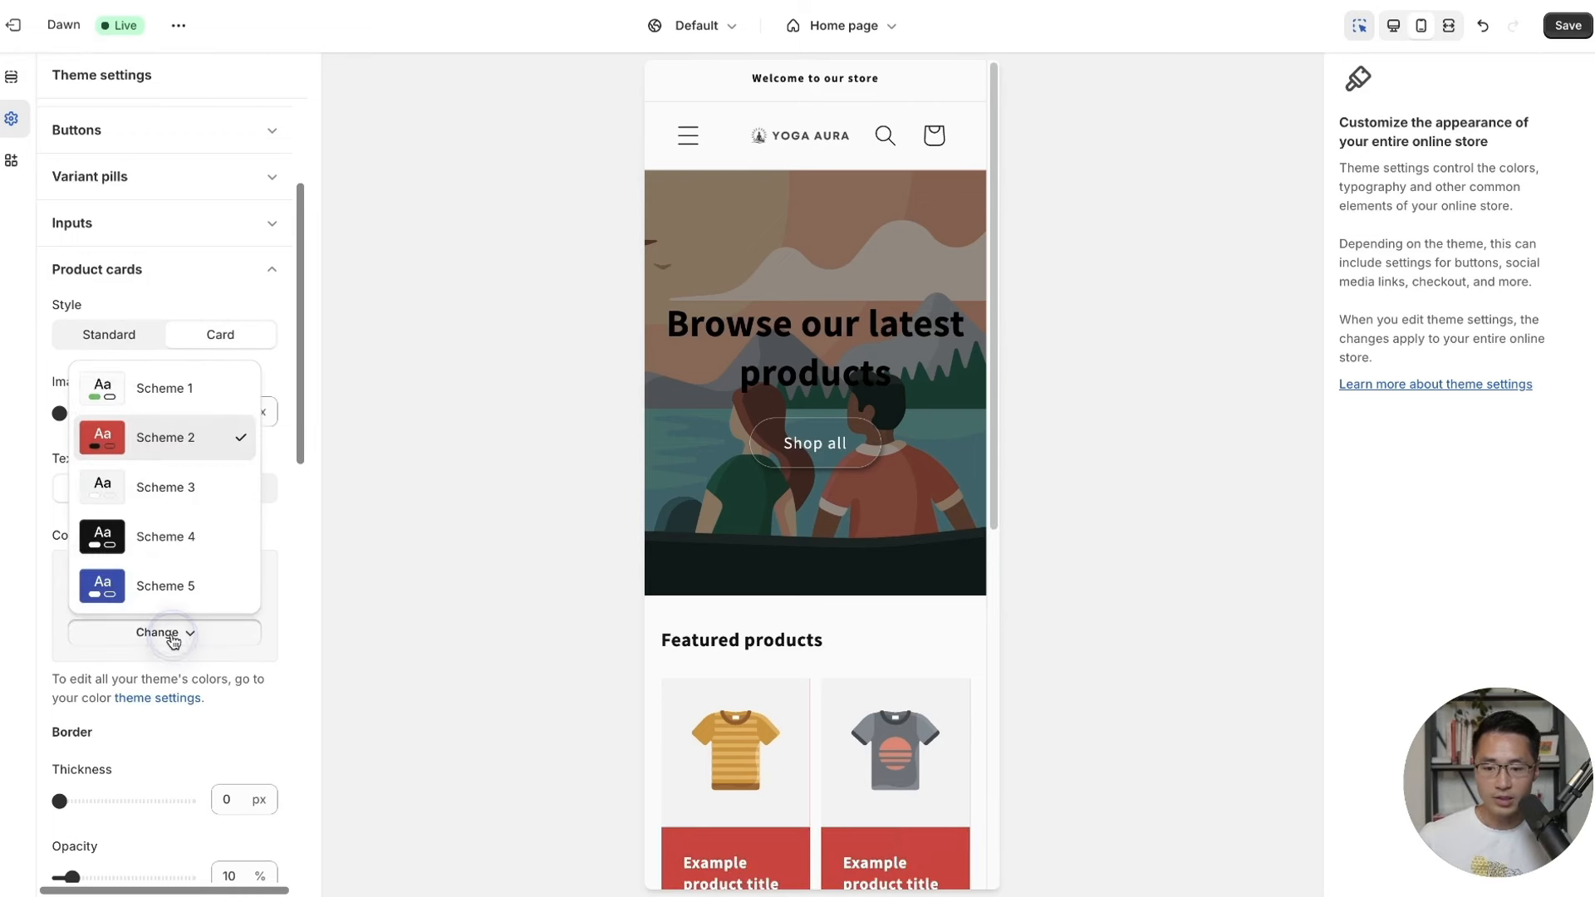
pyautogui.click(167, 490)
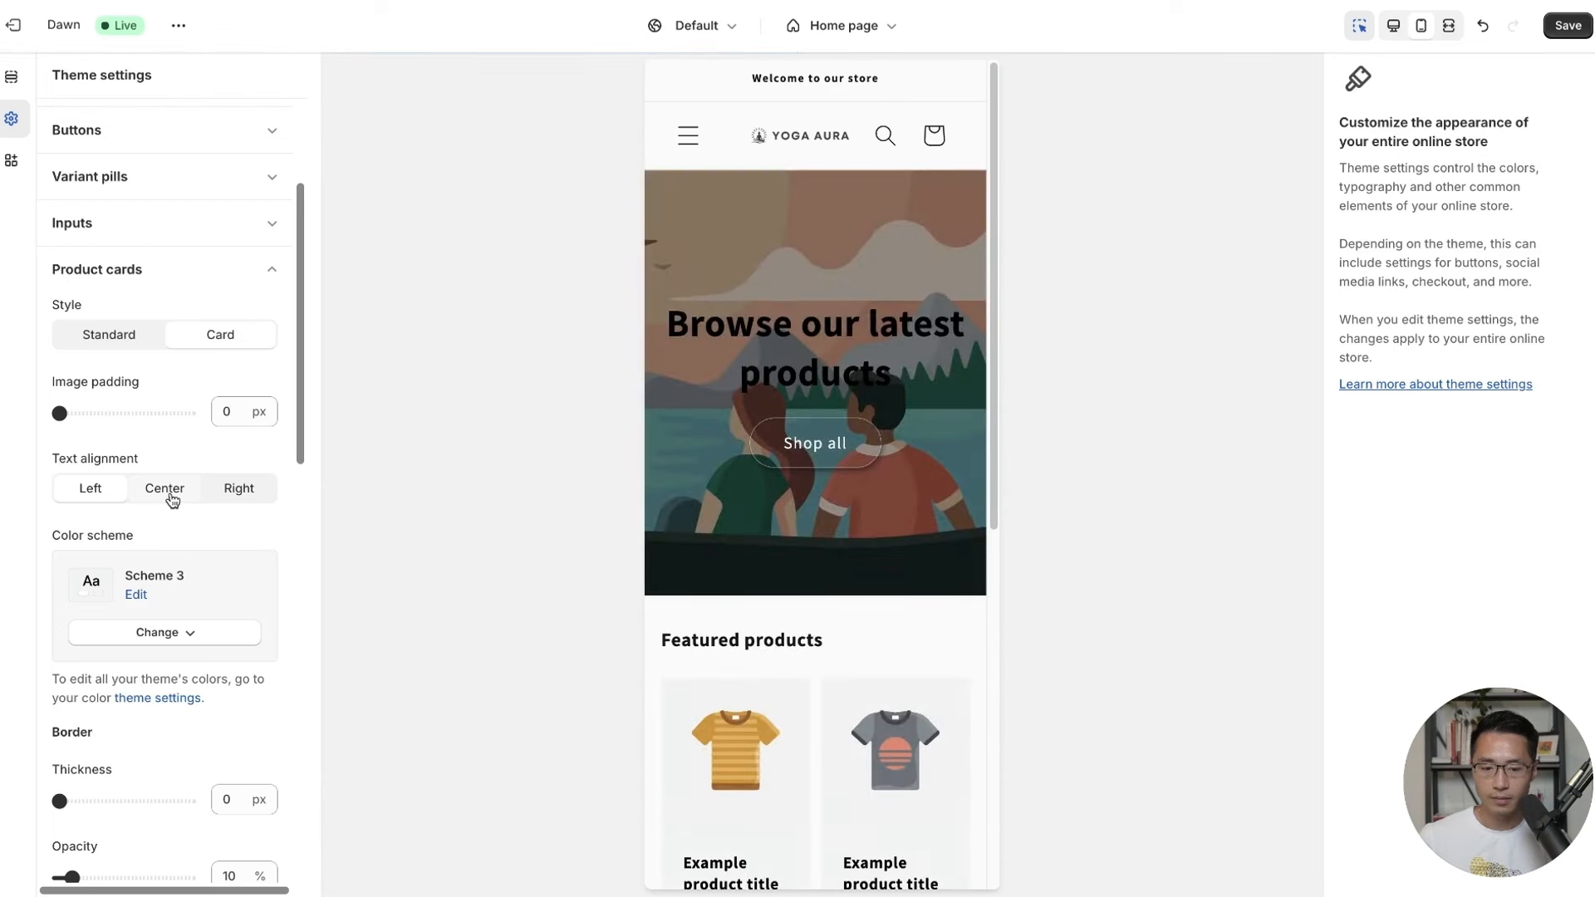
# Set product card border opacity 100%, corner radius 20 px and shadow opacity 5%, then save.
pyautogui.scroll(-5, 243, 559)
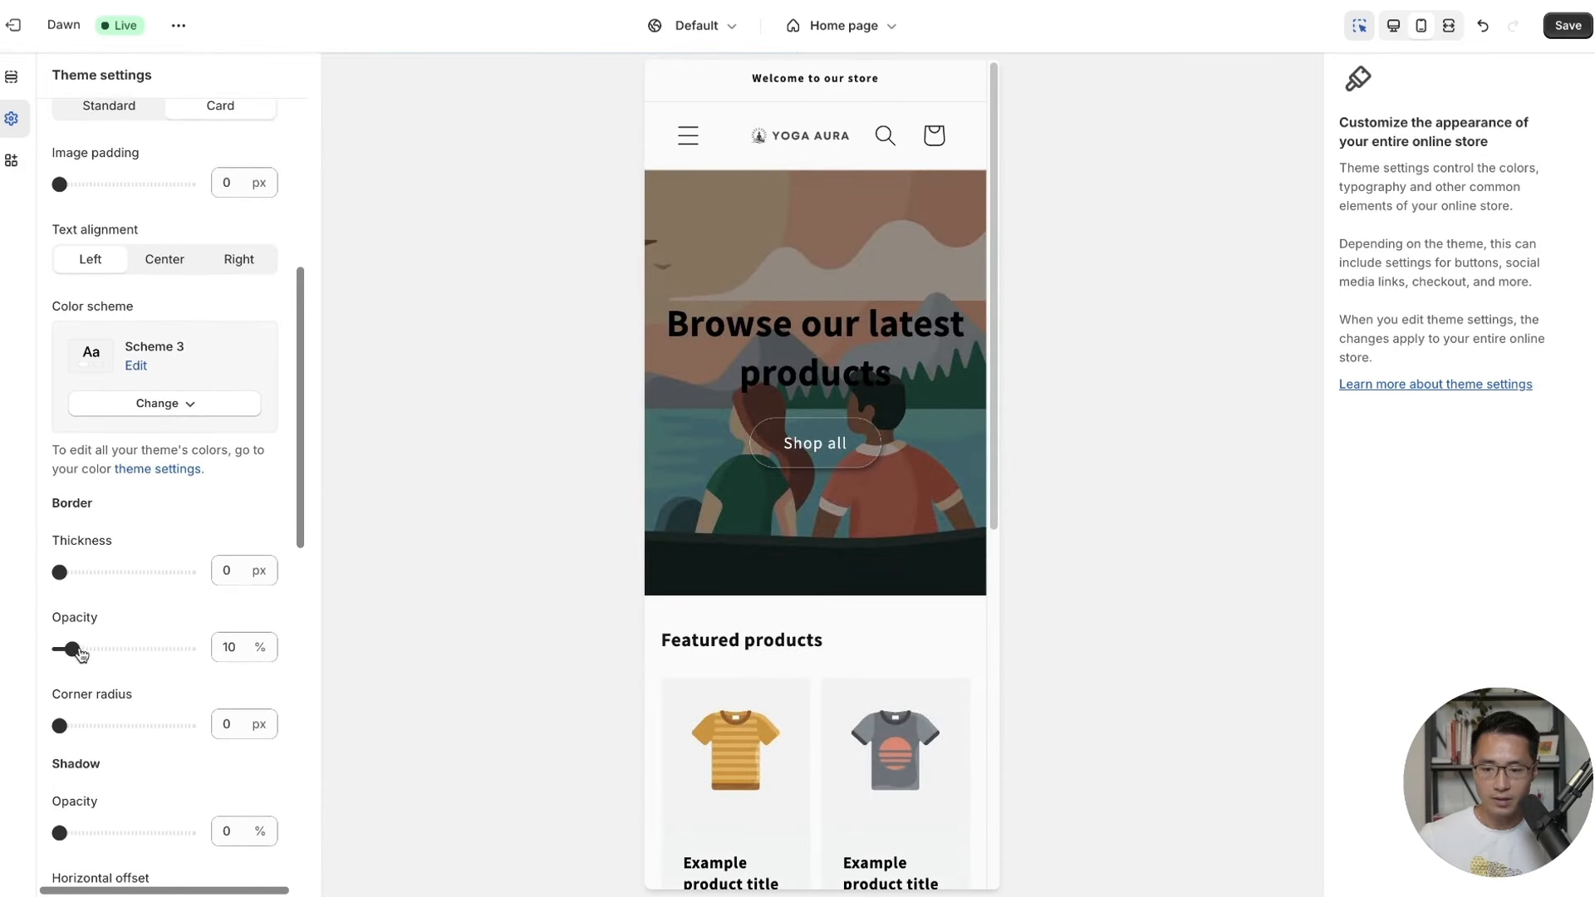
pyautogui.moveTo(81, 654); pyautogui.dragTo(220, 660)
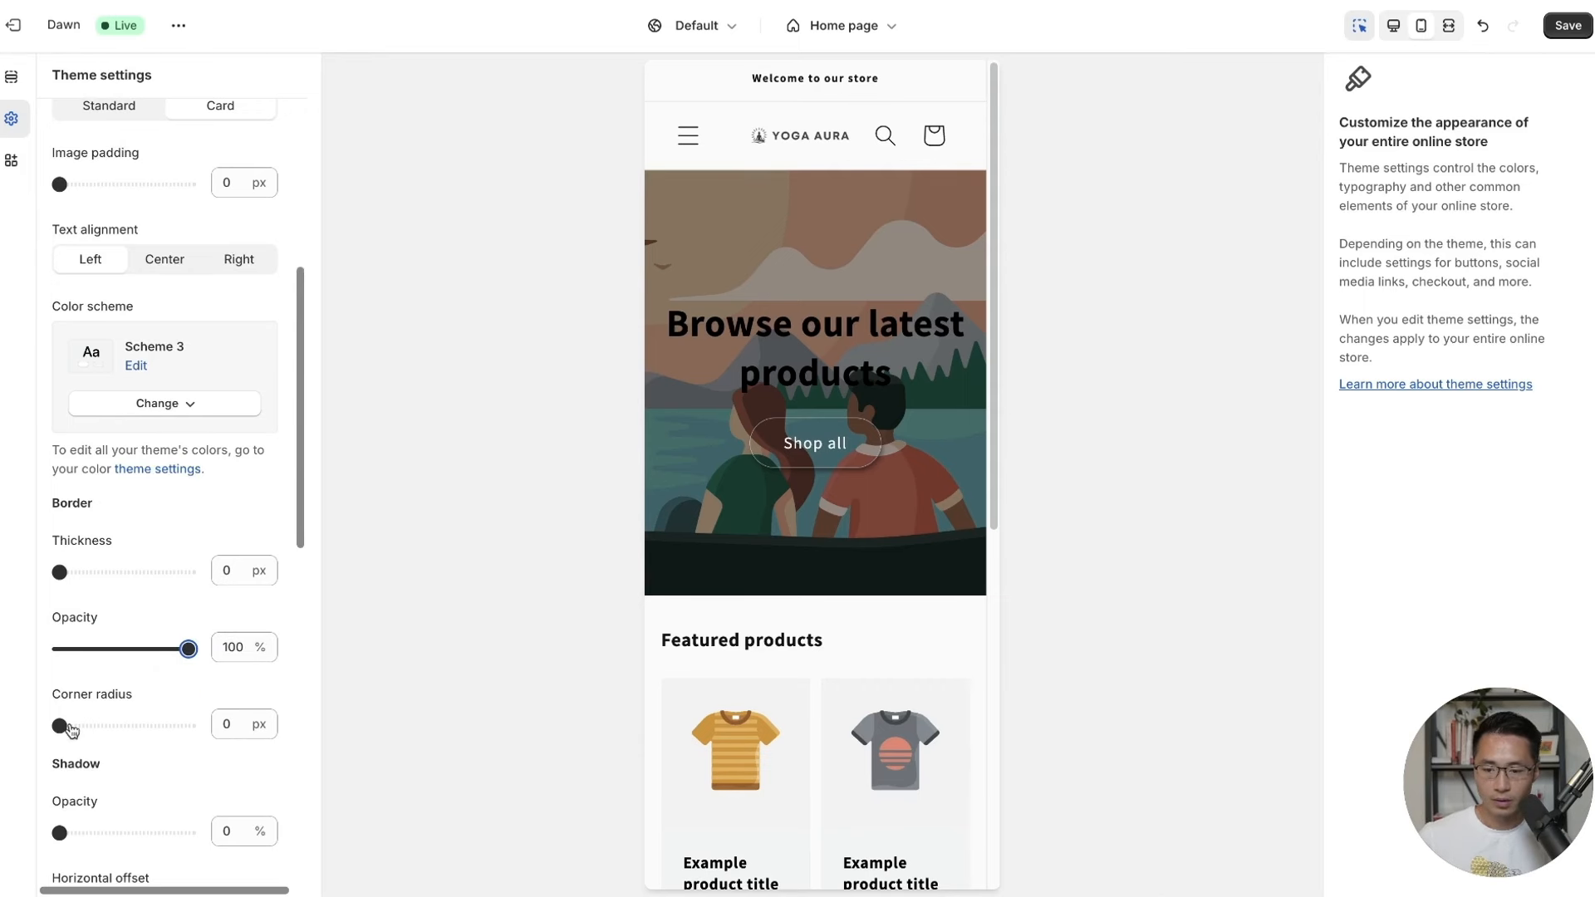
pyautogui.moveTo(71, 729); pyautogui.dragTo(124, 727)
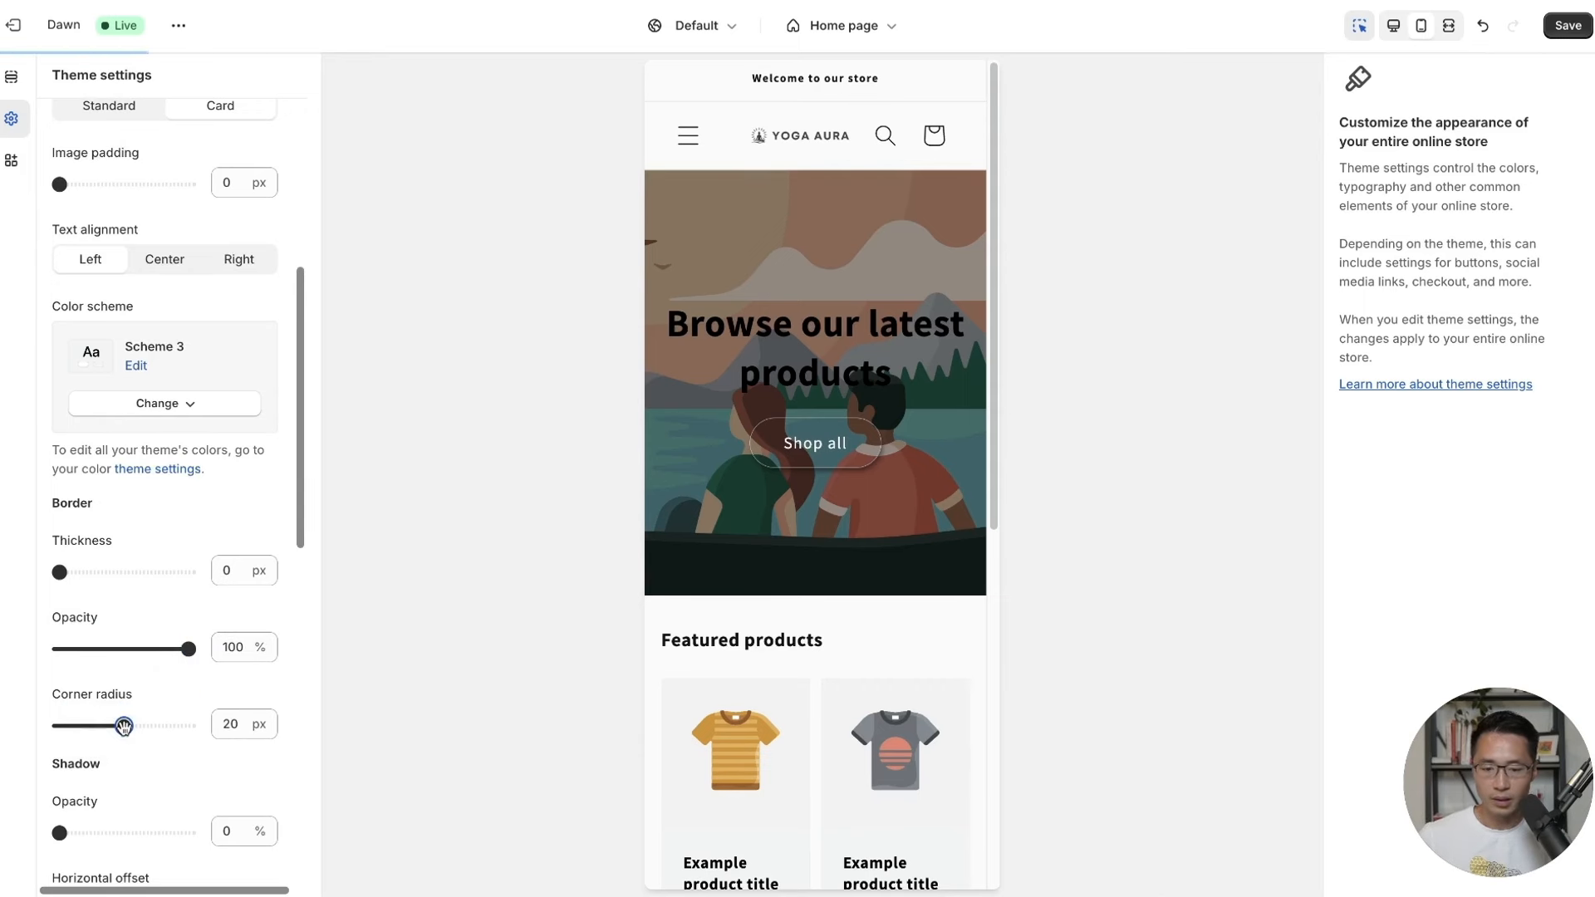
pyautogui.scroll(-2, 123, 718)
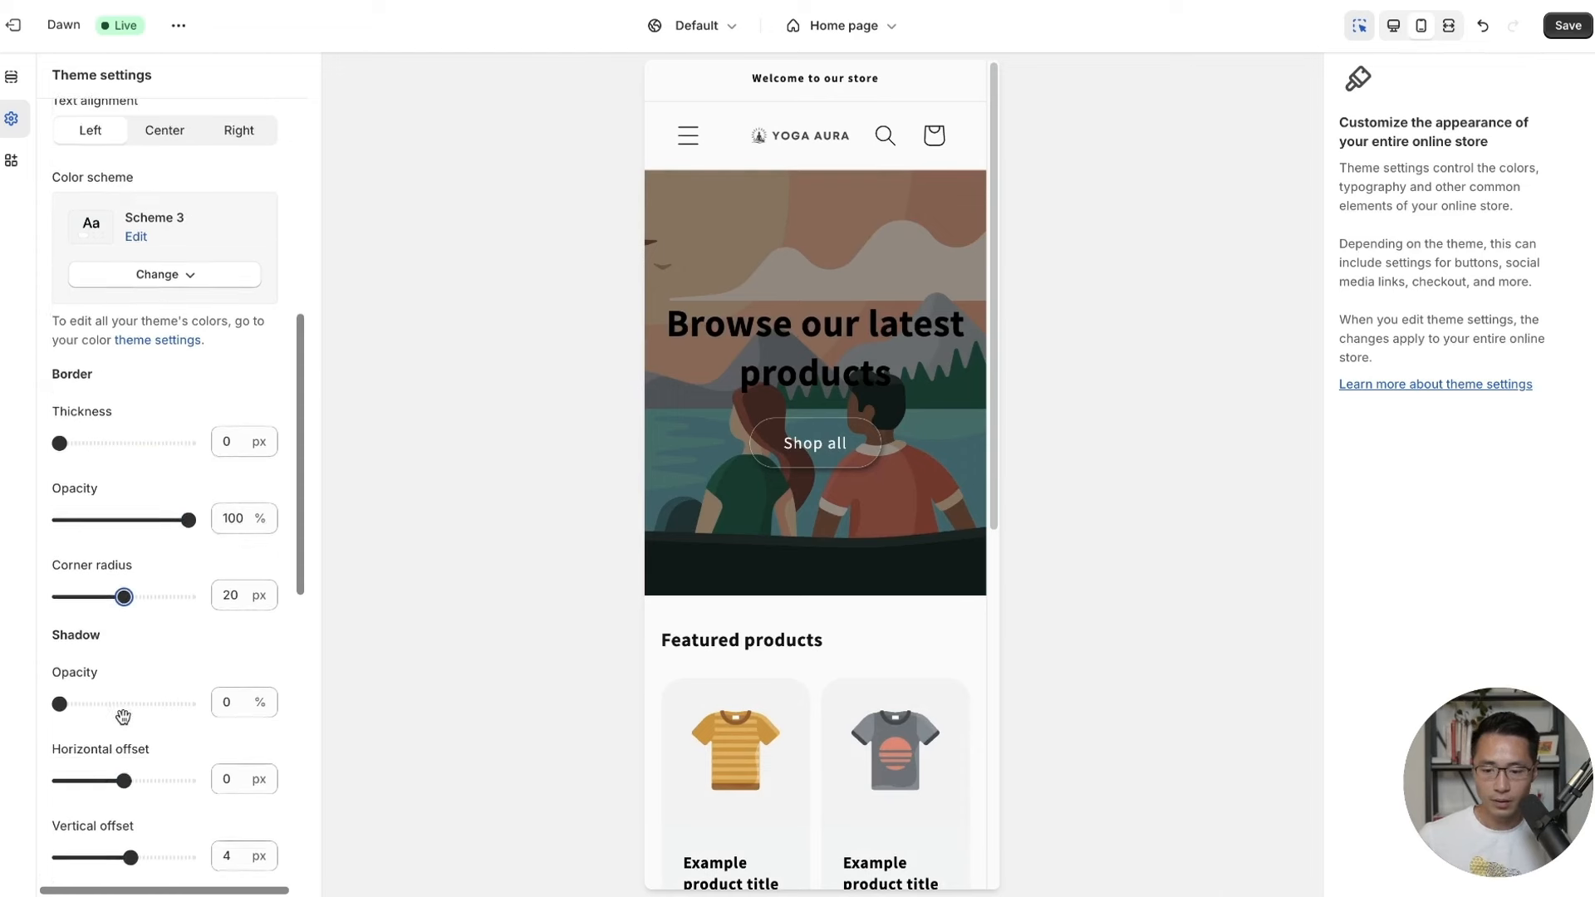
pyautogui.scroll(-4, 123, 716)
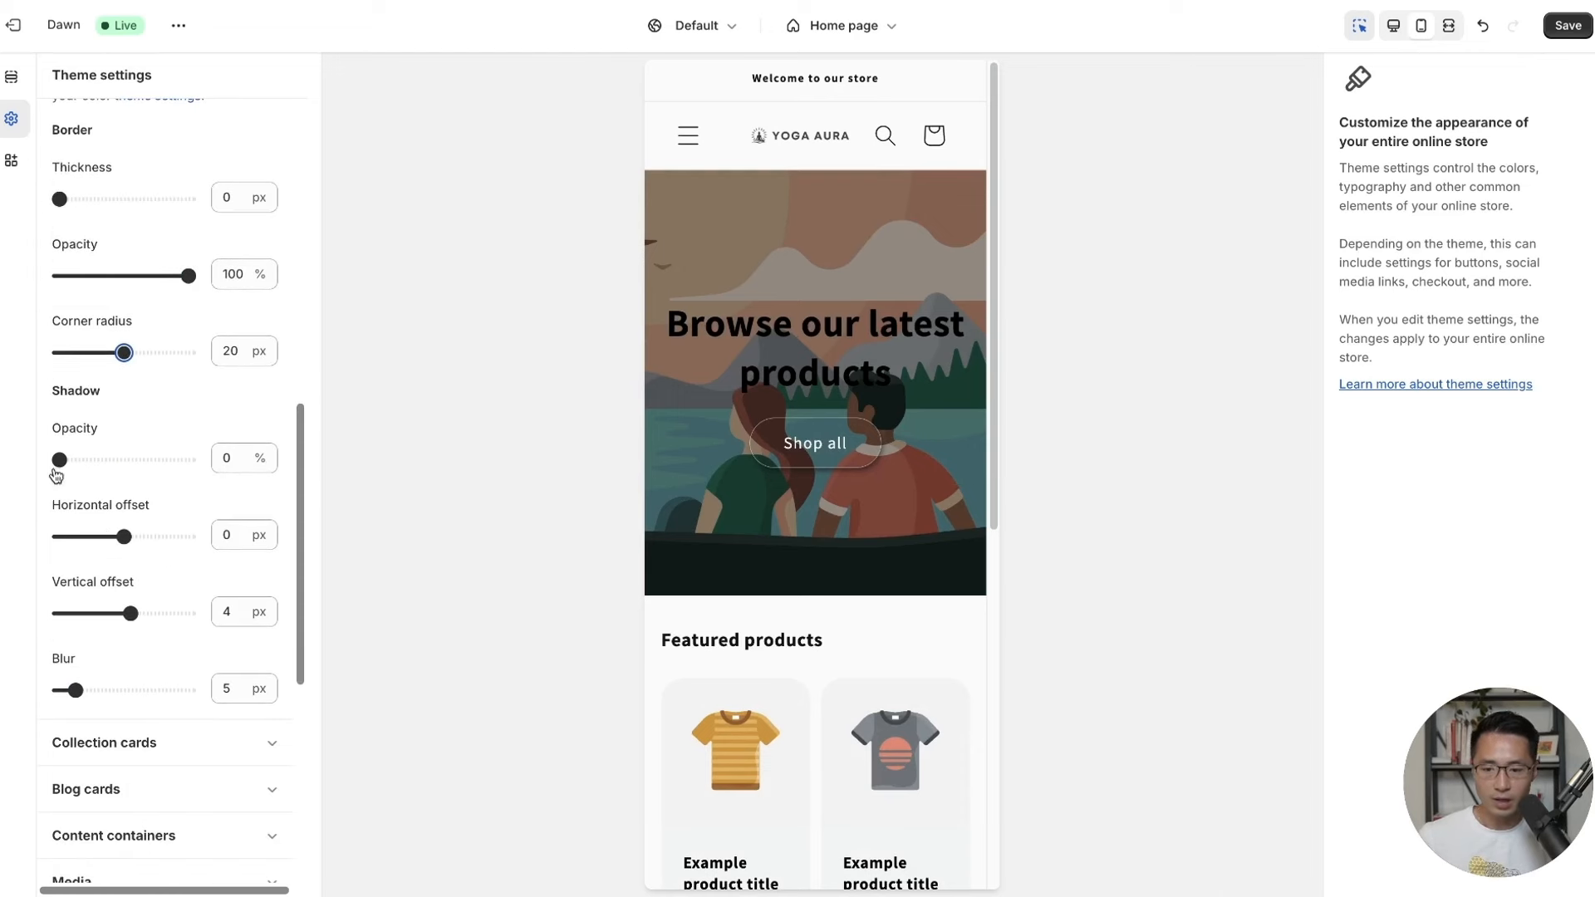
pyautogui.moveTo(59, 460); pyautogui.dragTo(66, 459)
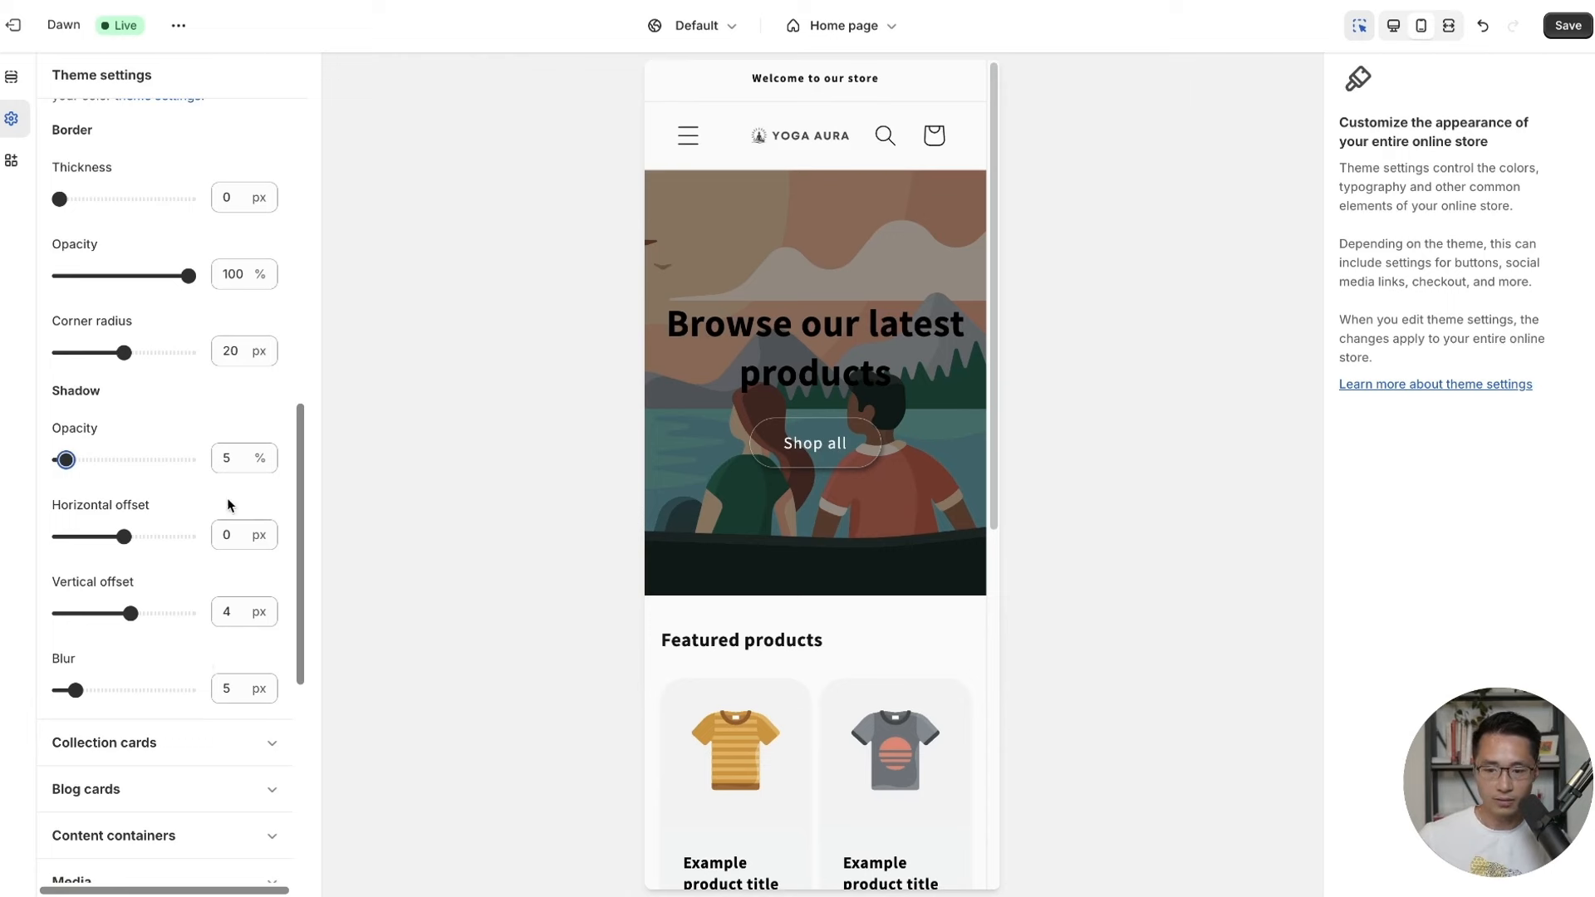
pyautogui.click(1571, 32)
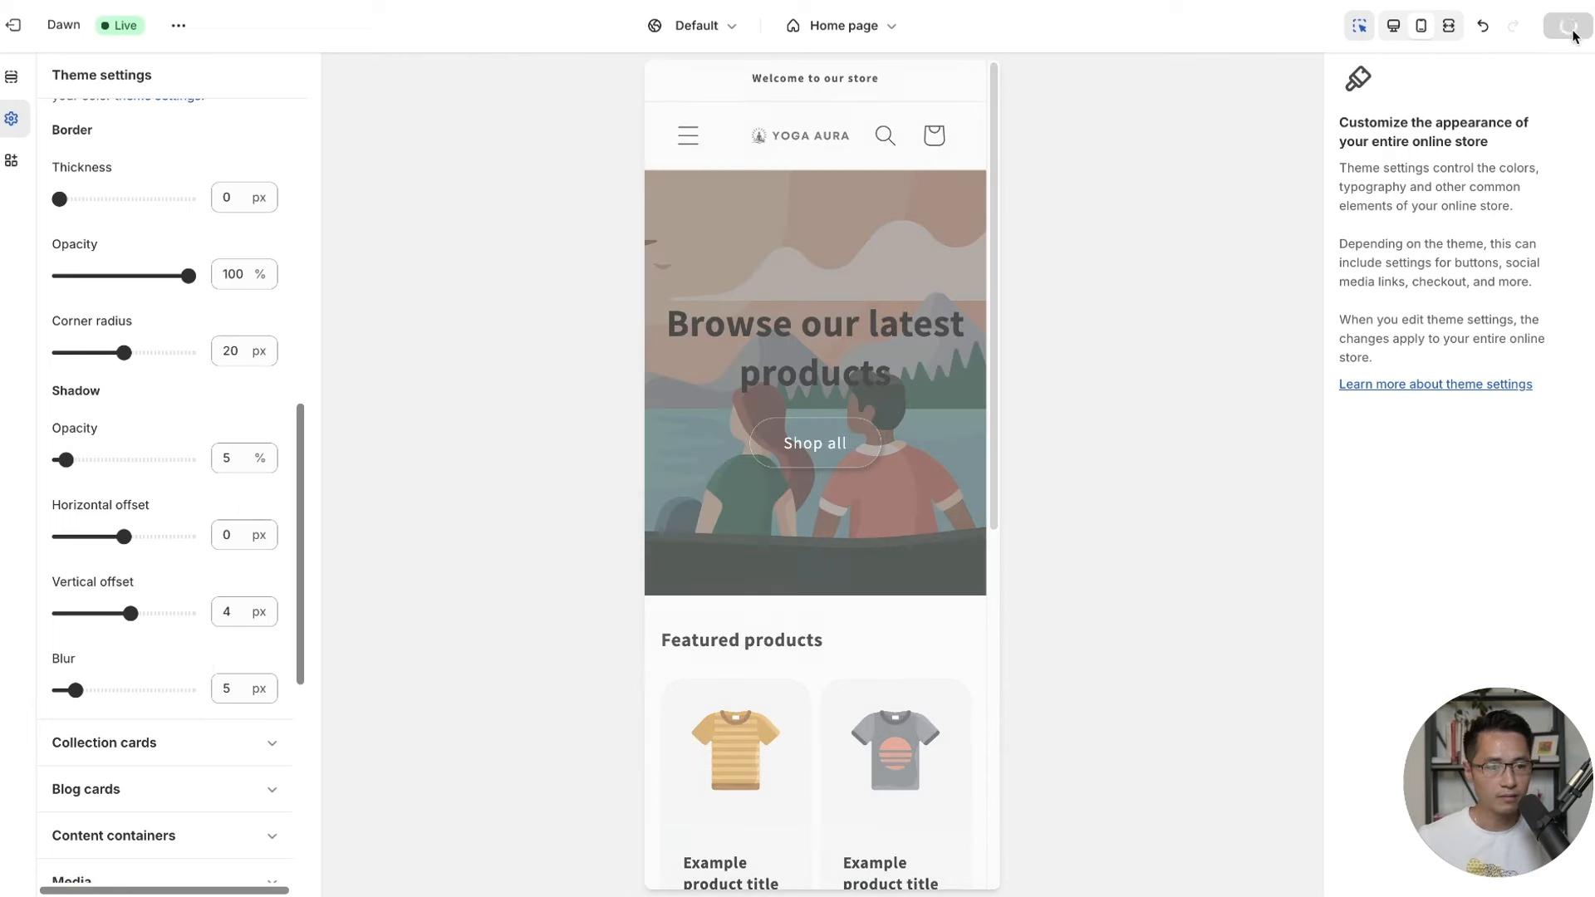
pyautogui.scroll(-4, 302, 441)
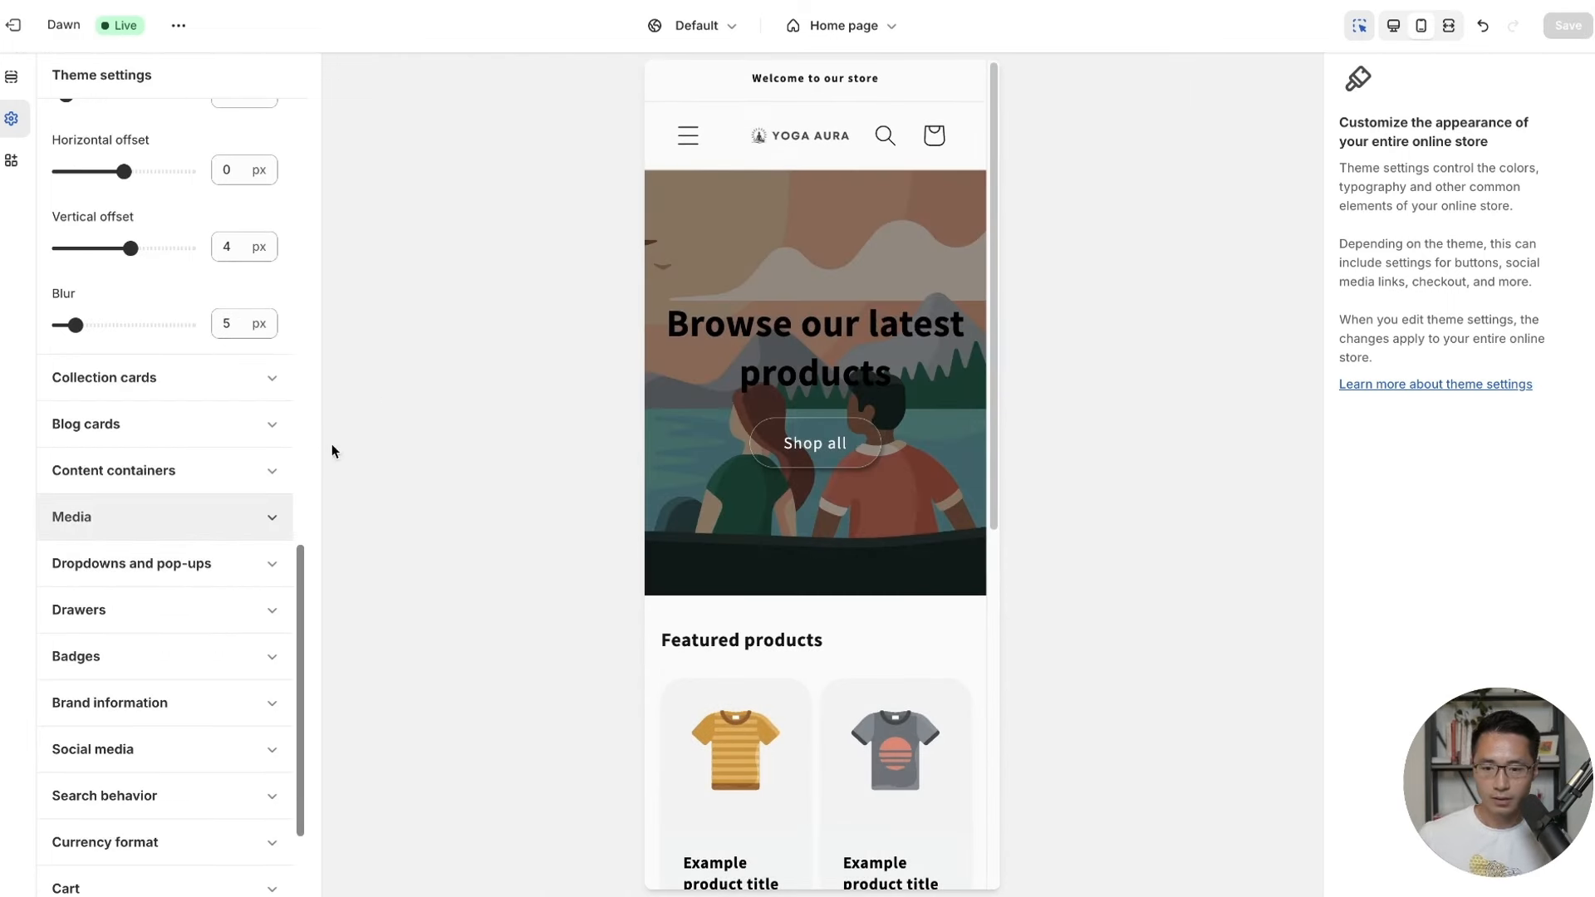
# Set the collection cards' Style to Card and their colour scheme to Scheme 3, then save.
pyautogui.click(166, 377)
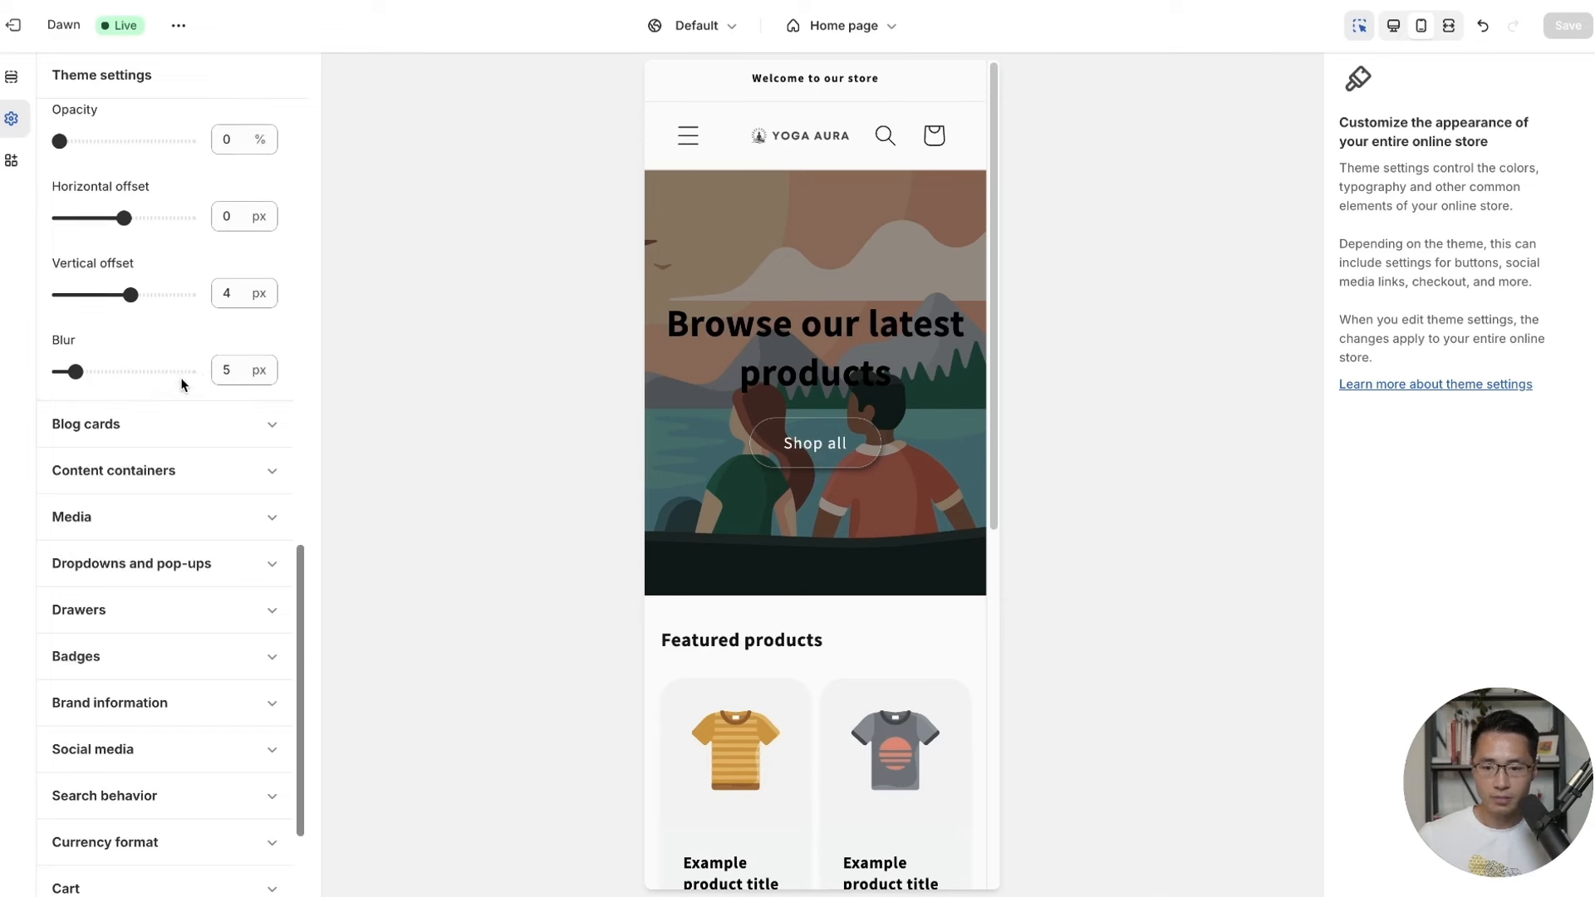
pyautogui.scroll(5, 171, 429)
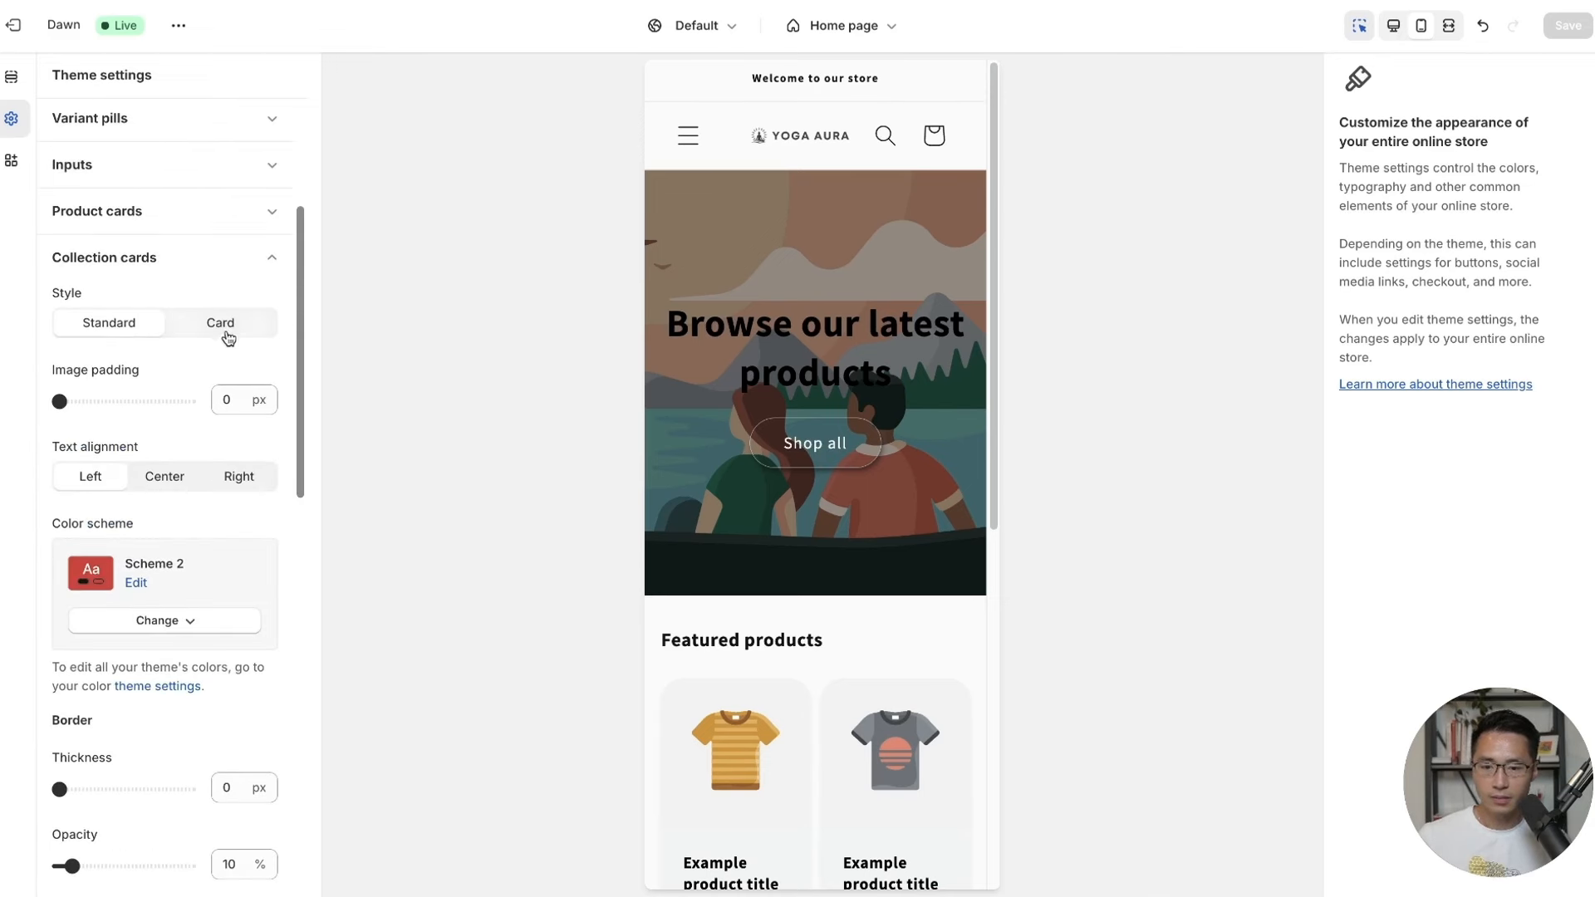
pyautogui.click(226, 333)
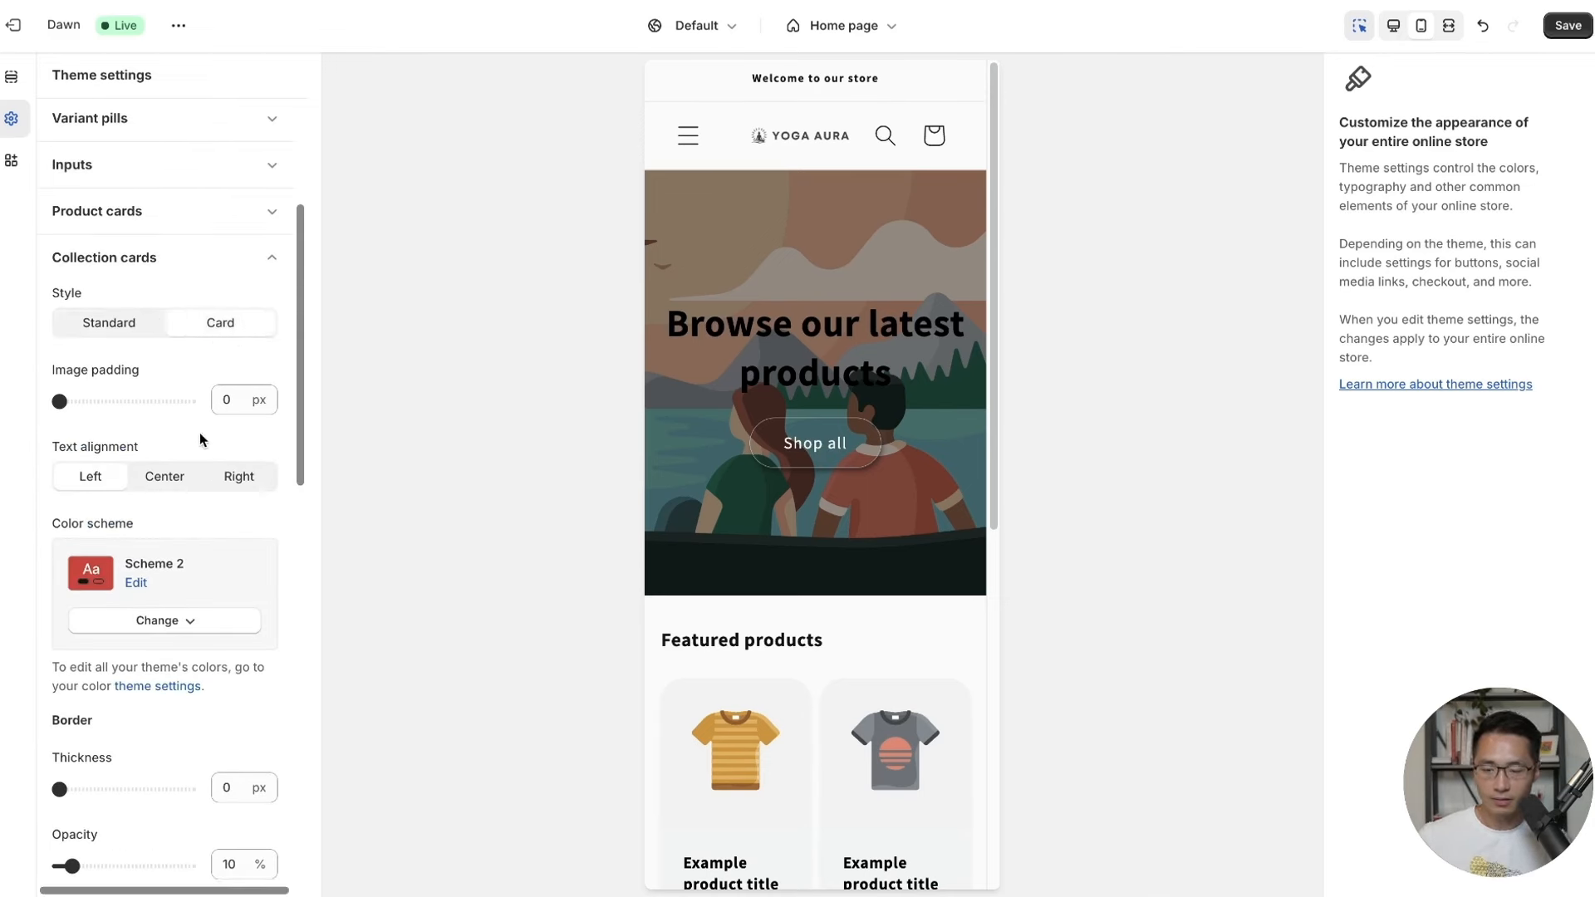
pyautogui.click(185, 634)
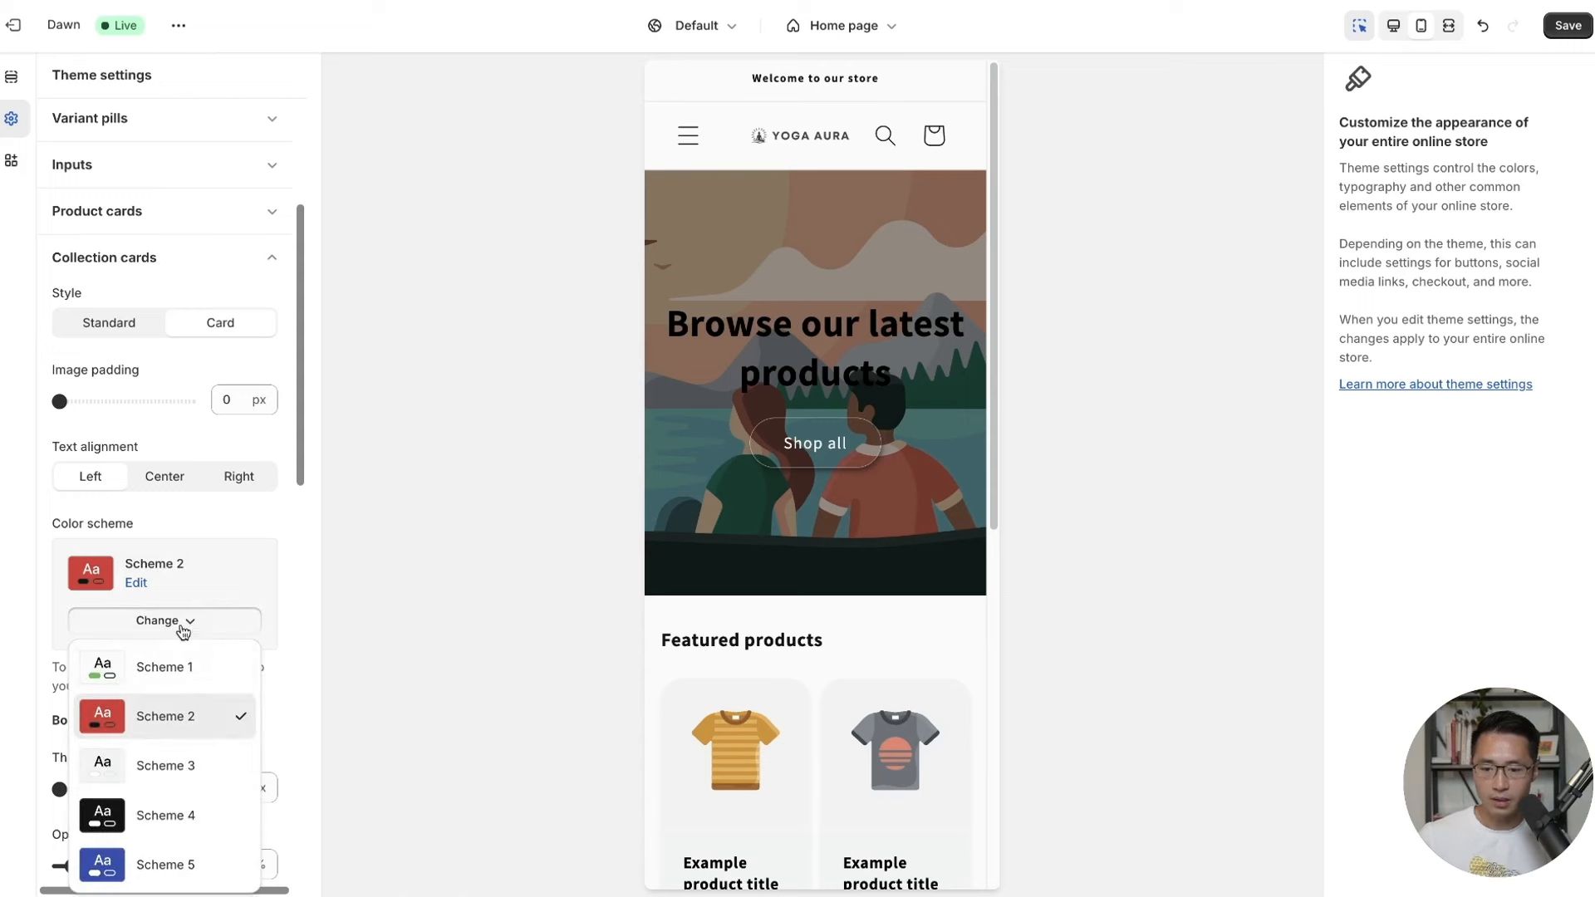
pyautogui.click(179, 776)
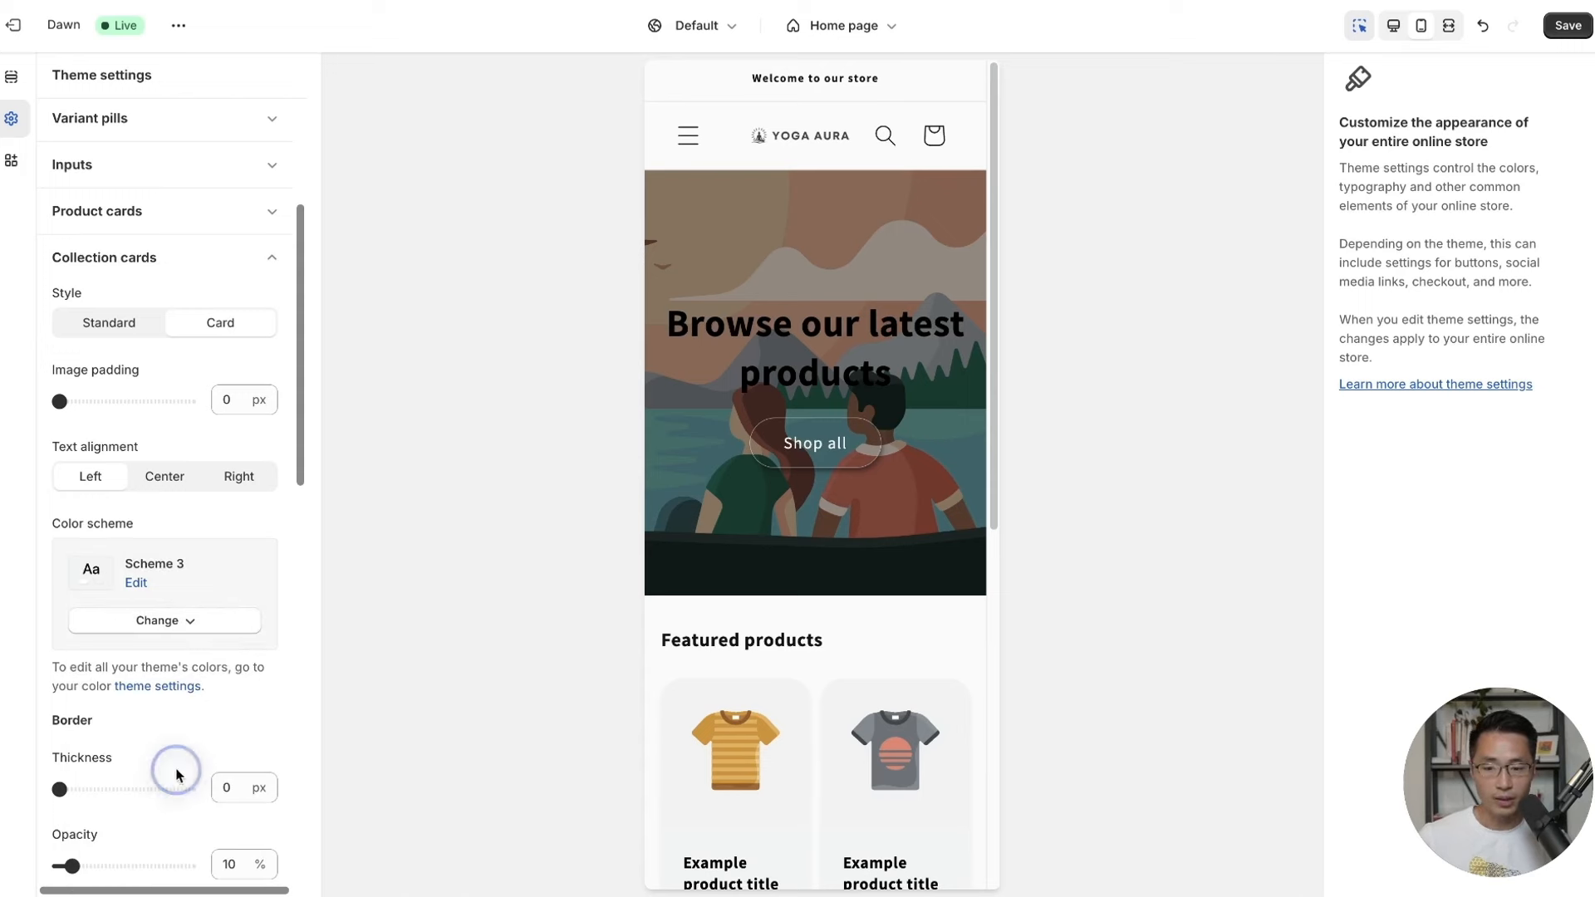
pyautogui.scroll(-7, 227, 633)
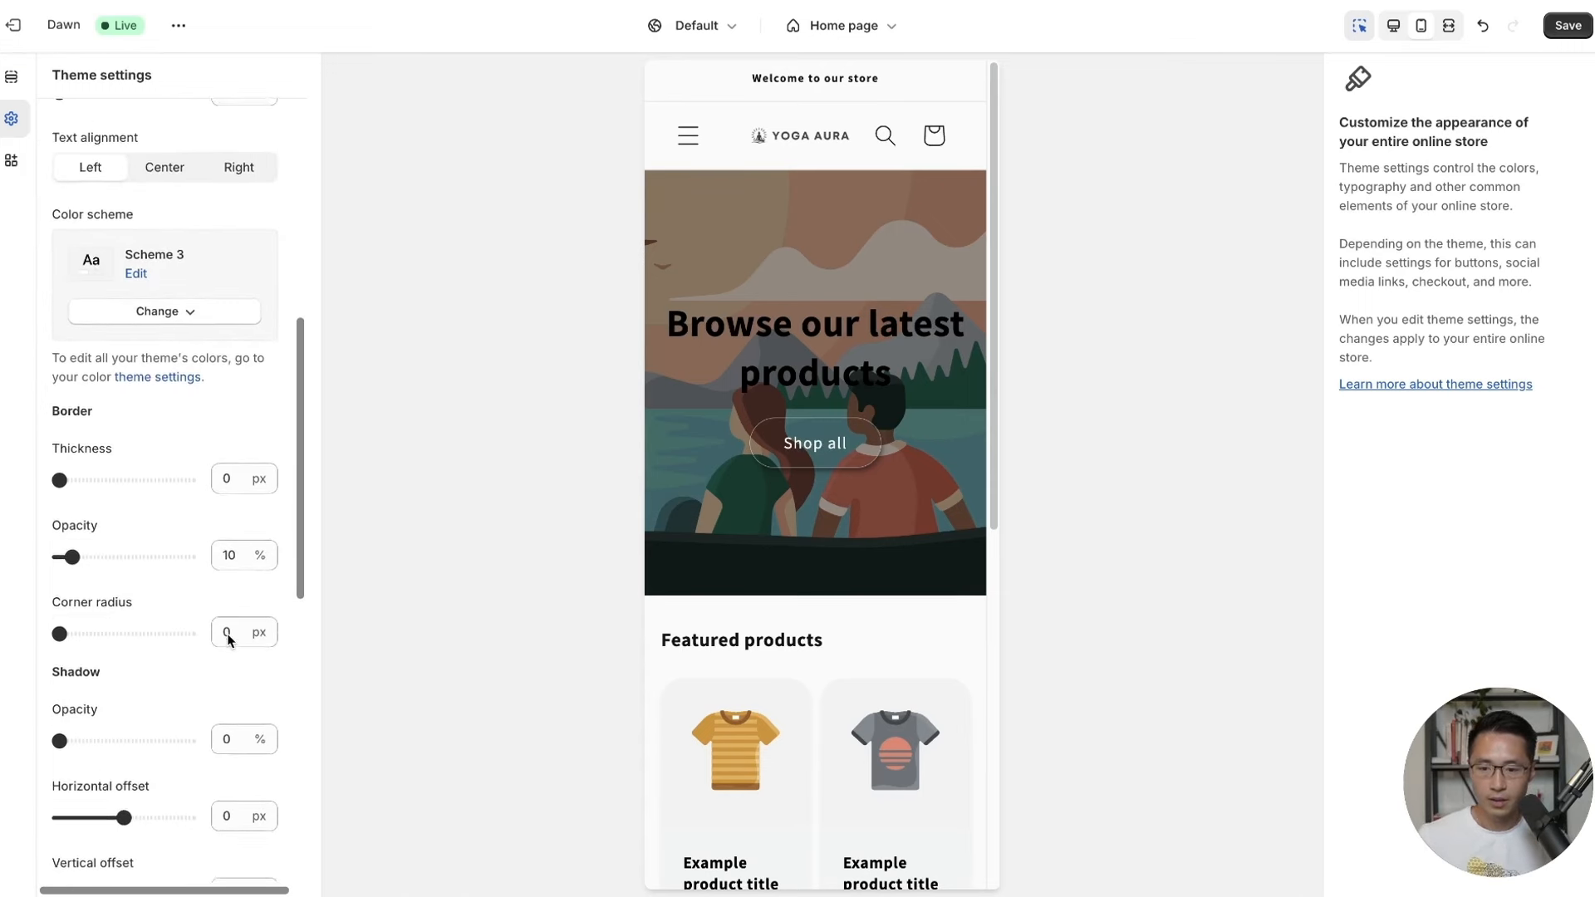
pyautogui.scroll(-1, 229, 640)
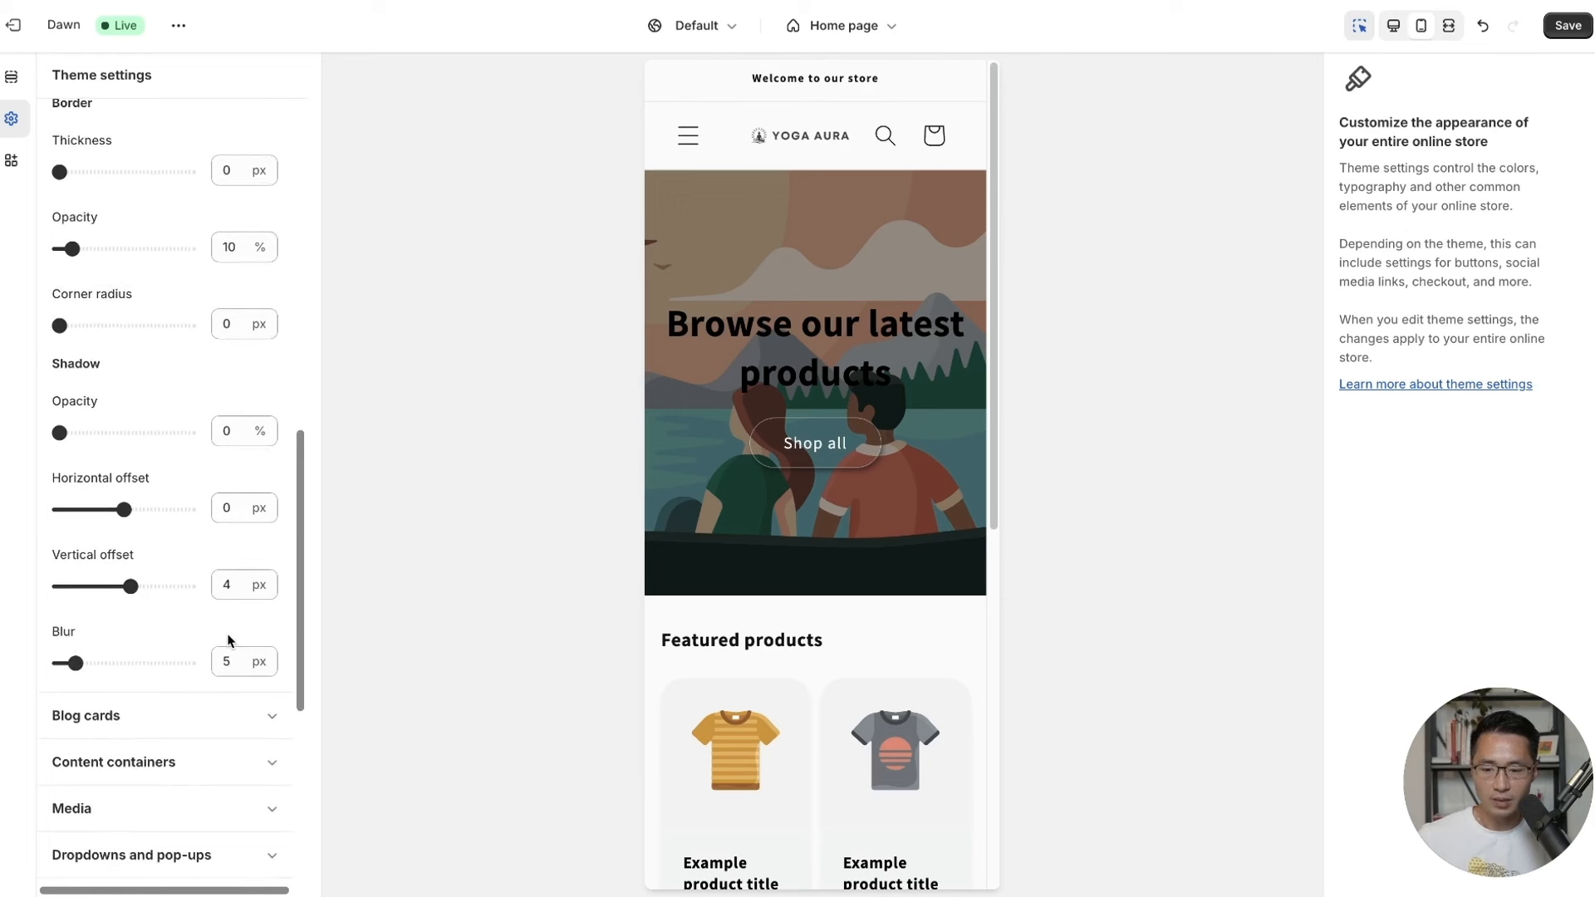
pyautogui.click(1568, 25)
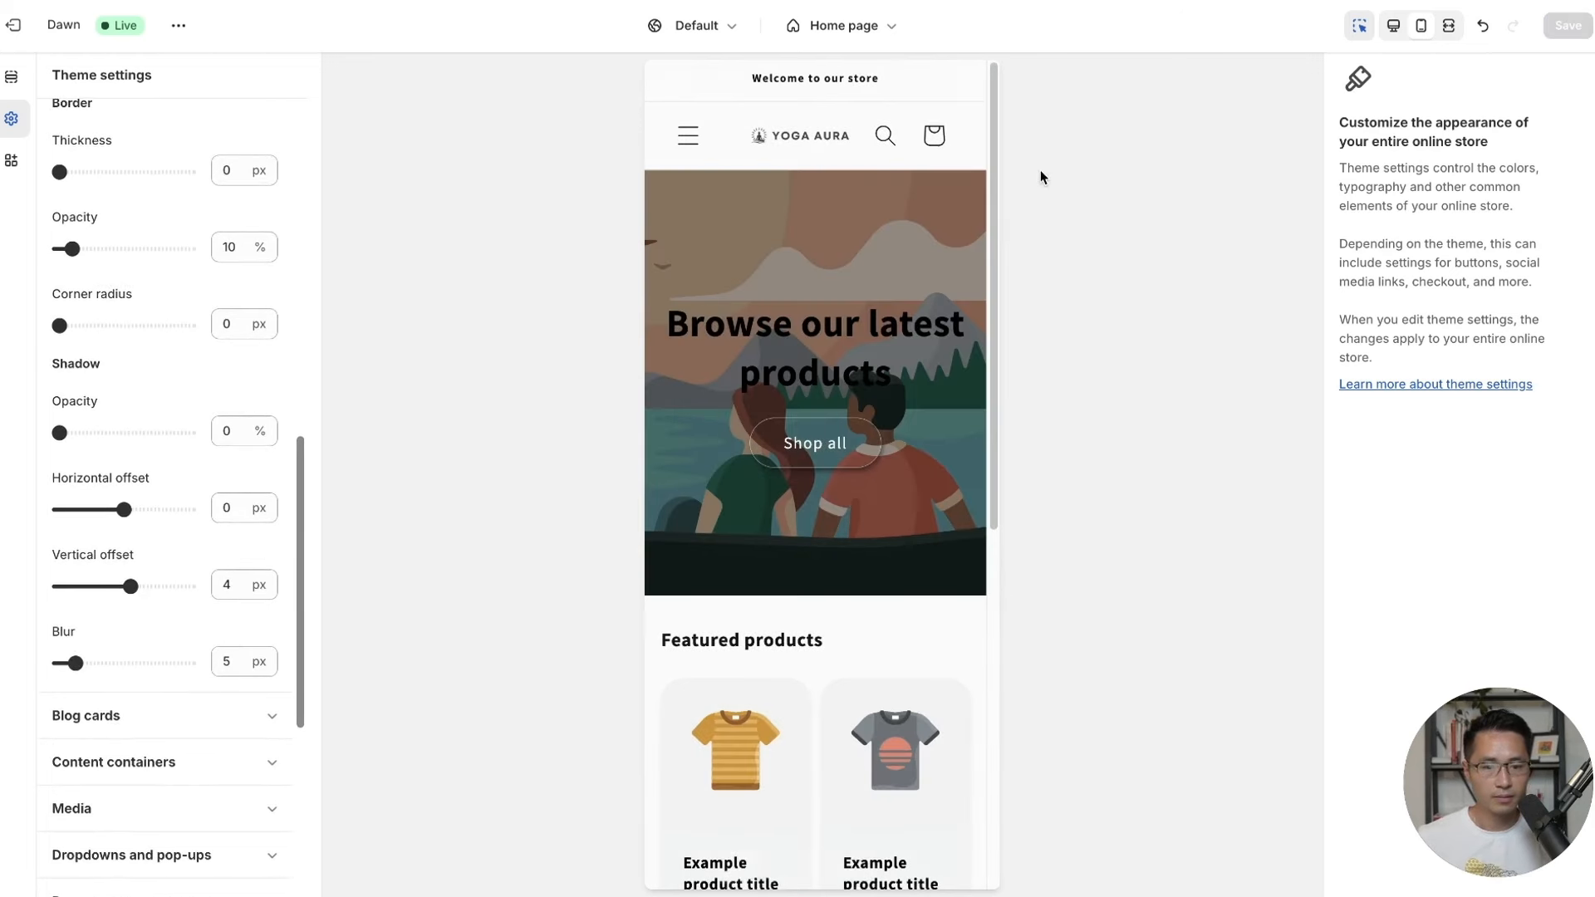
pyautogui.scroll(-5, 303, 388)
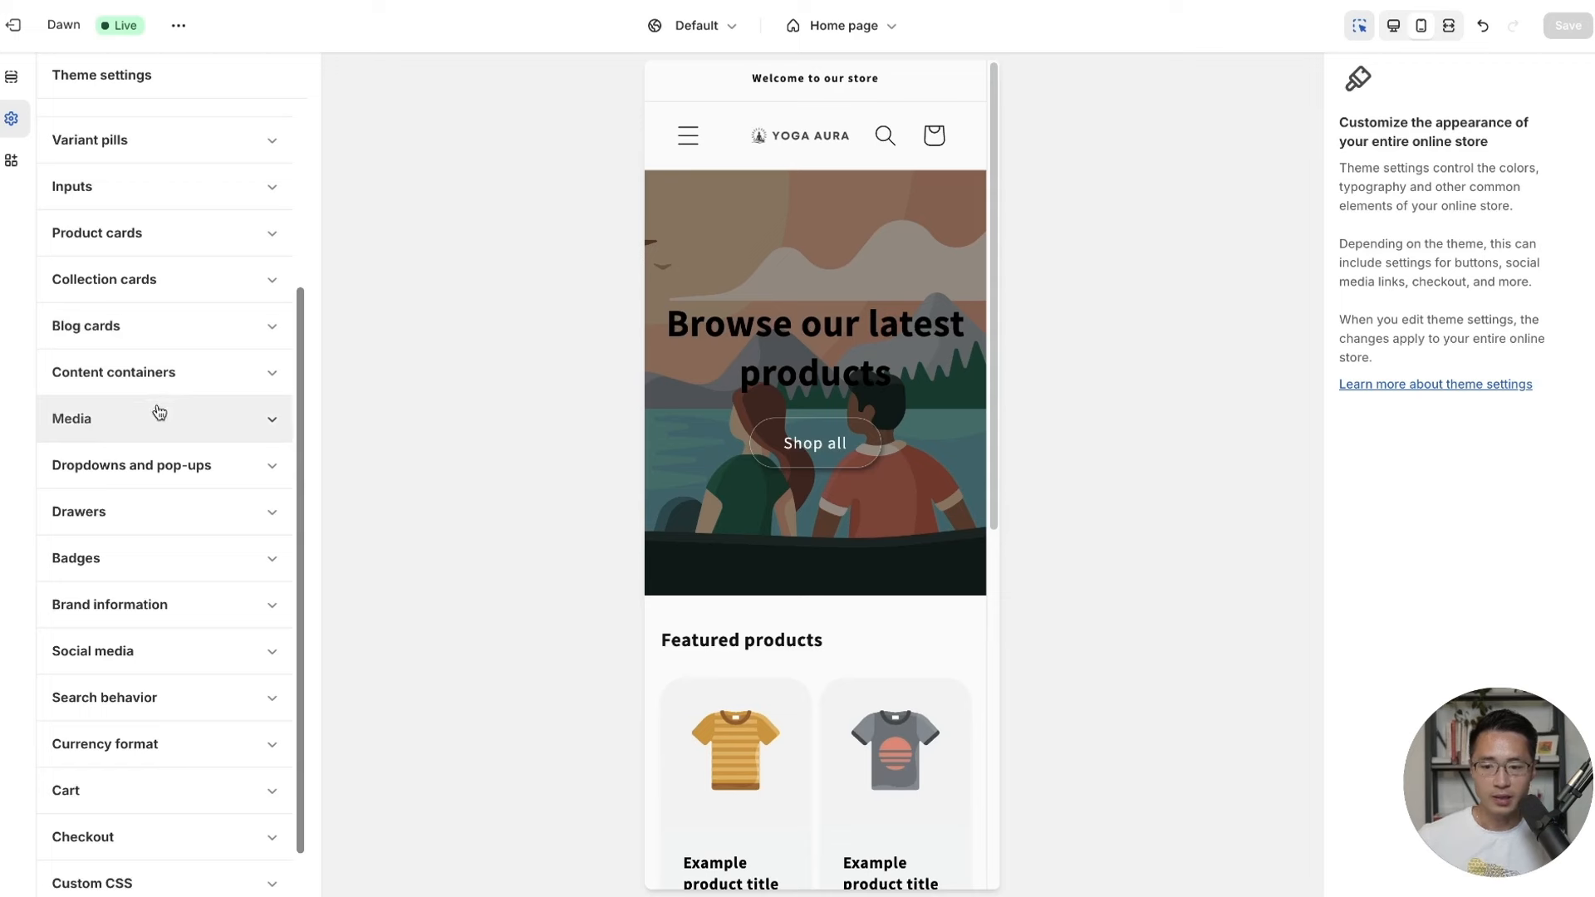
pyautogui.scroll(-1, 133, 441)
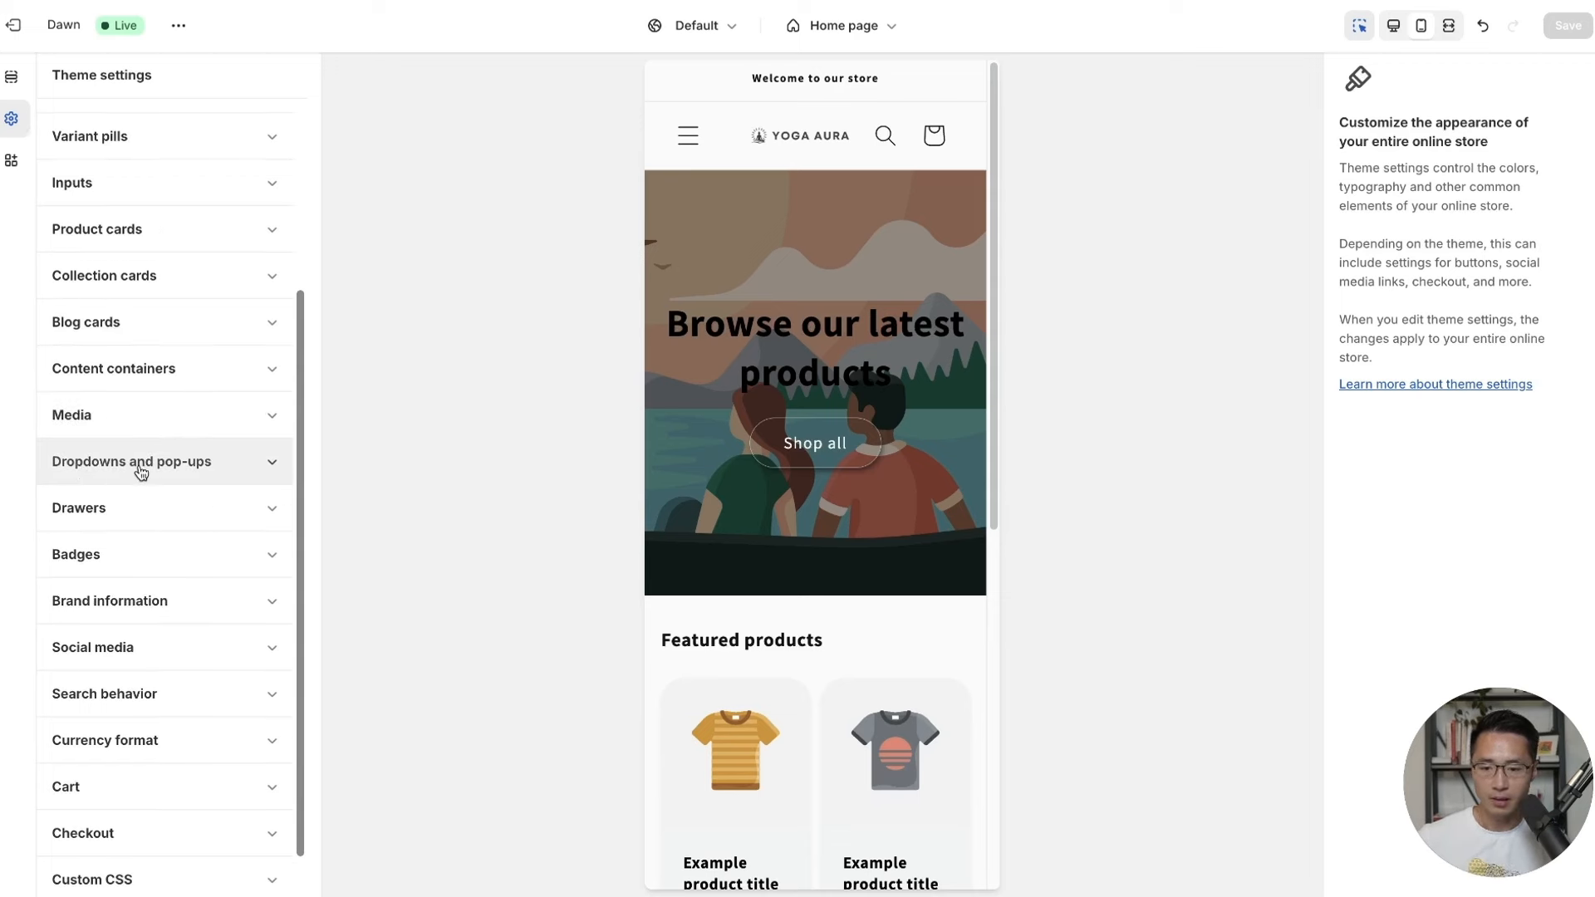
# Give dropdowns and pop-ups a 4 px border, 10 px corners and 10% shadow opacity, then save.
pyautogui.click(142, 463)
pyautogui.scroll(-3, 218, 478)
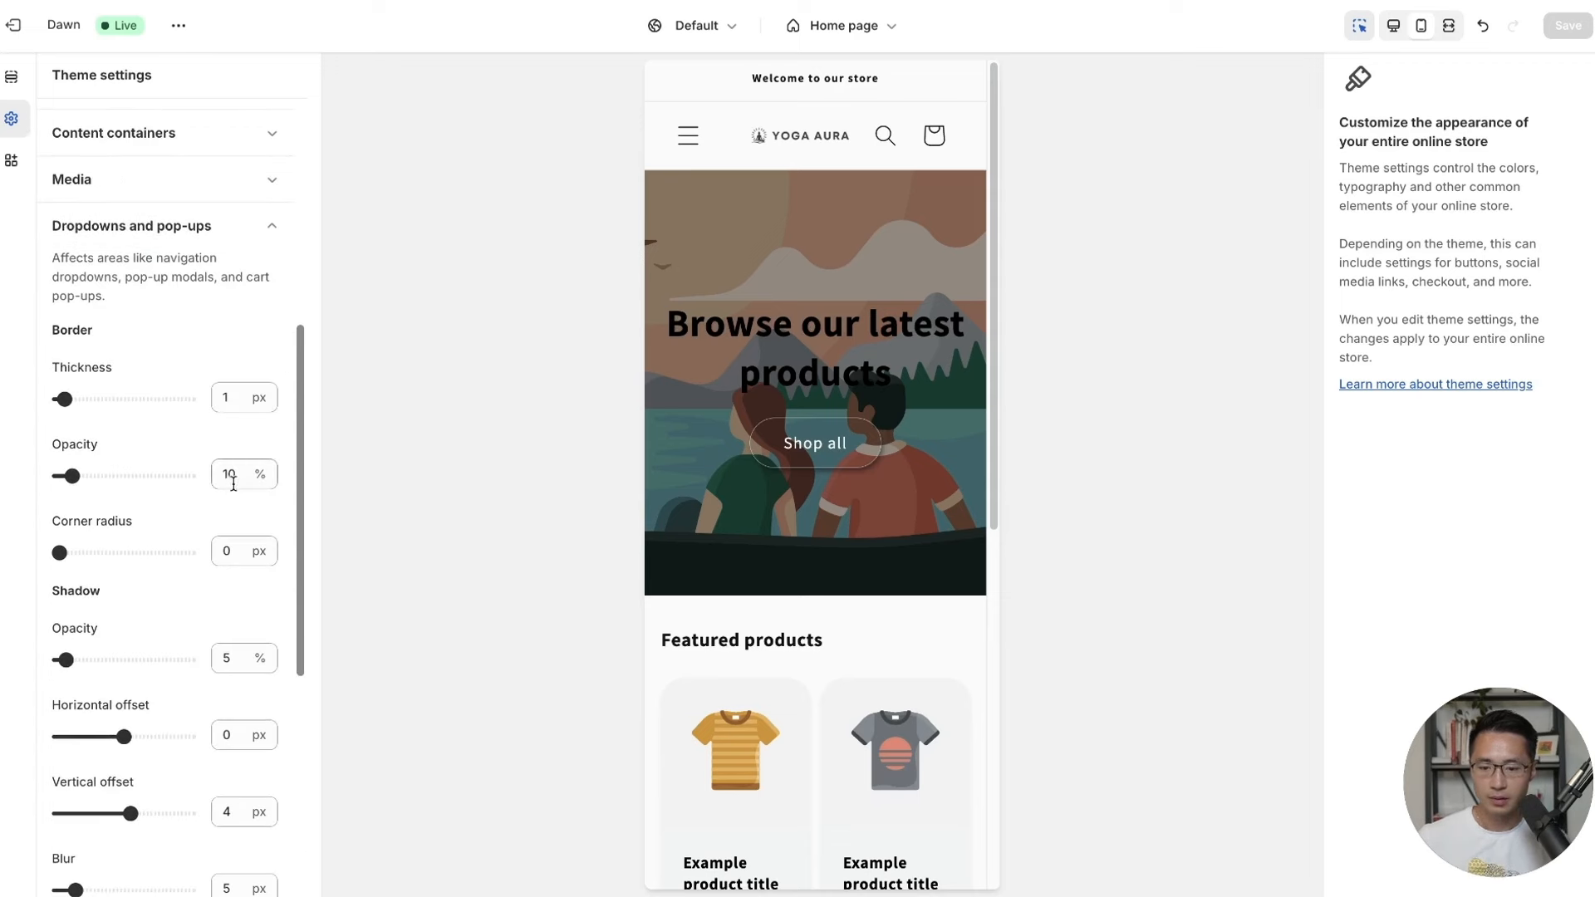
pyautogui.moveTo(74, 405); pyautogui.dragTo(80, 399)
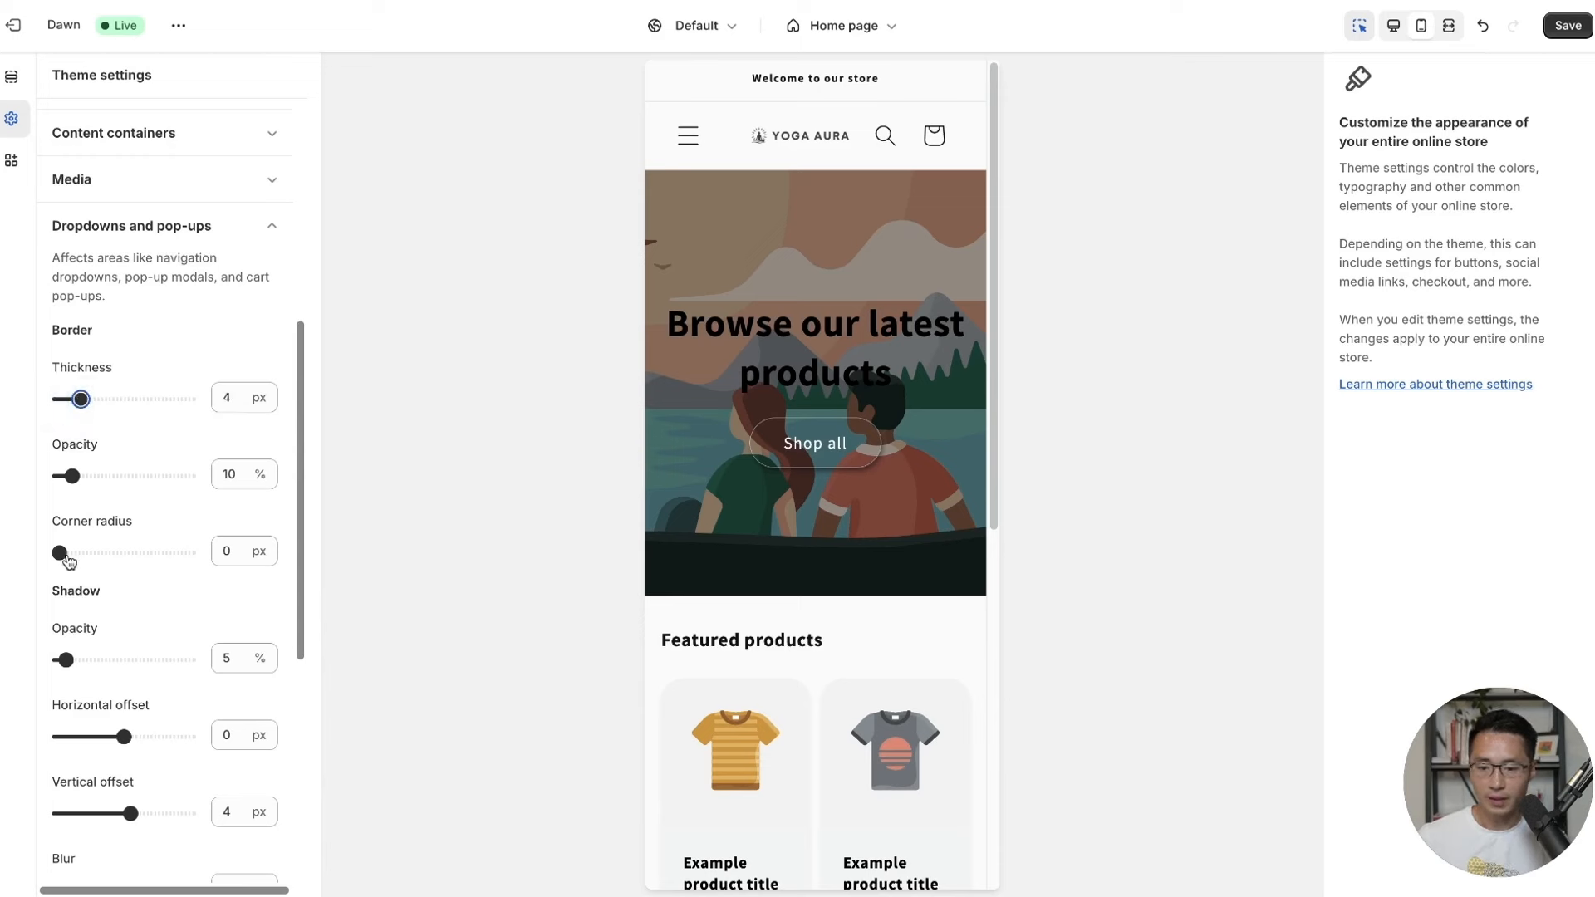
pyautogui.moveTo(68, 561); pyautogui.dragTo(90, 553)
pyautogui.moveTo(65, 661); pyautogui.dragTo(130, 654)
pyautogui.scroll(-1, 157, 730)
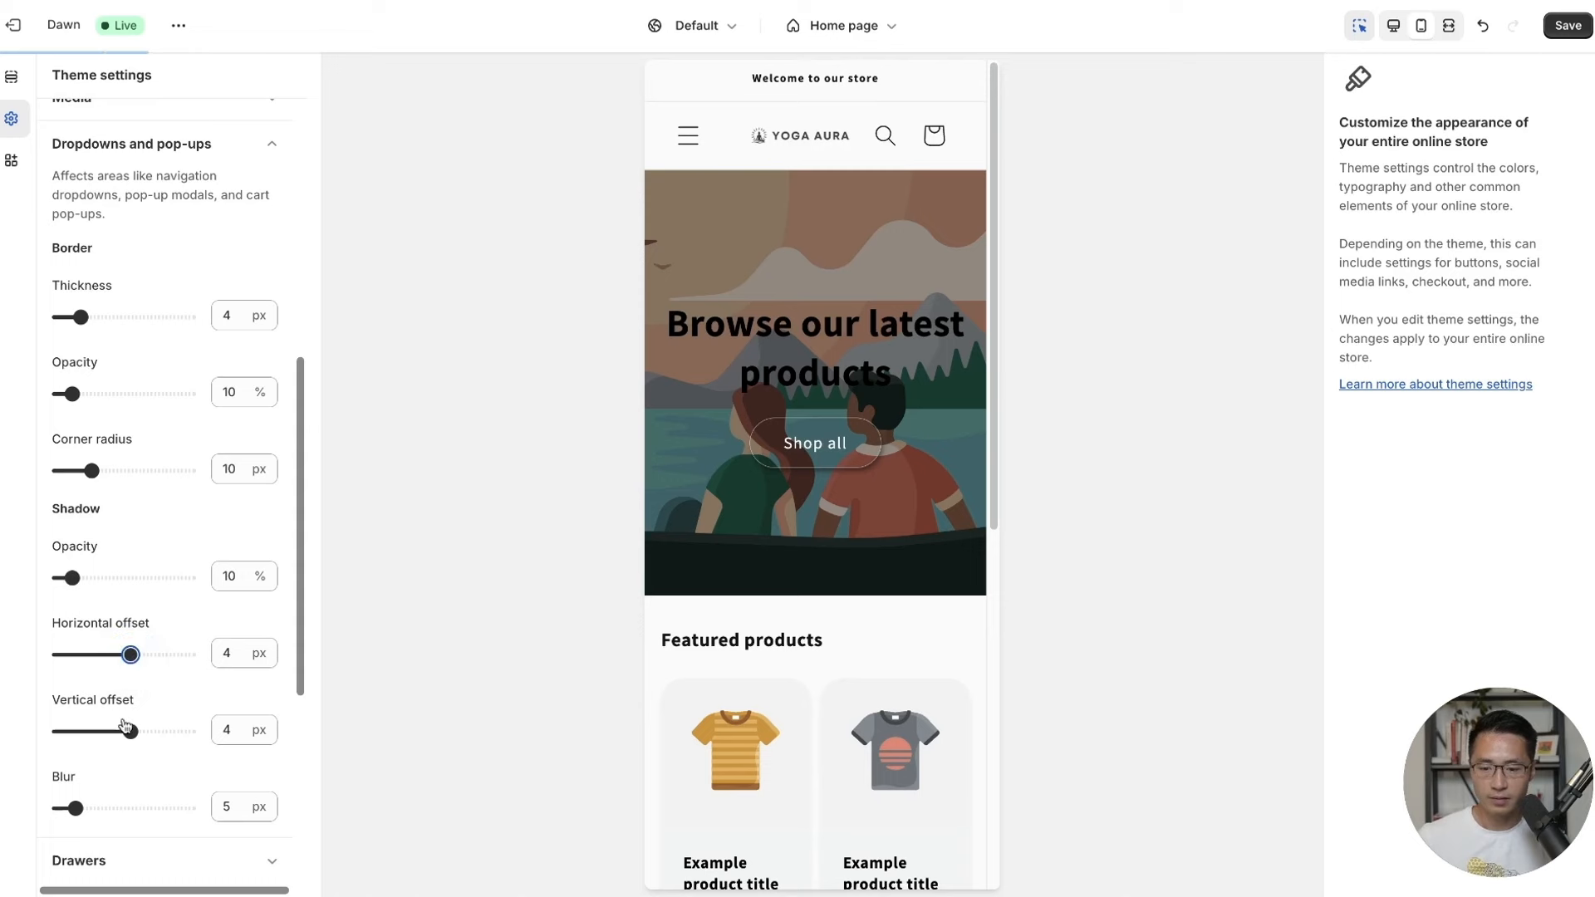
pyautogui.scroll(-2, 123, 726)
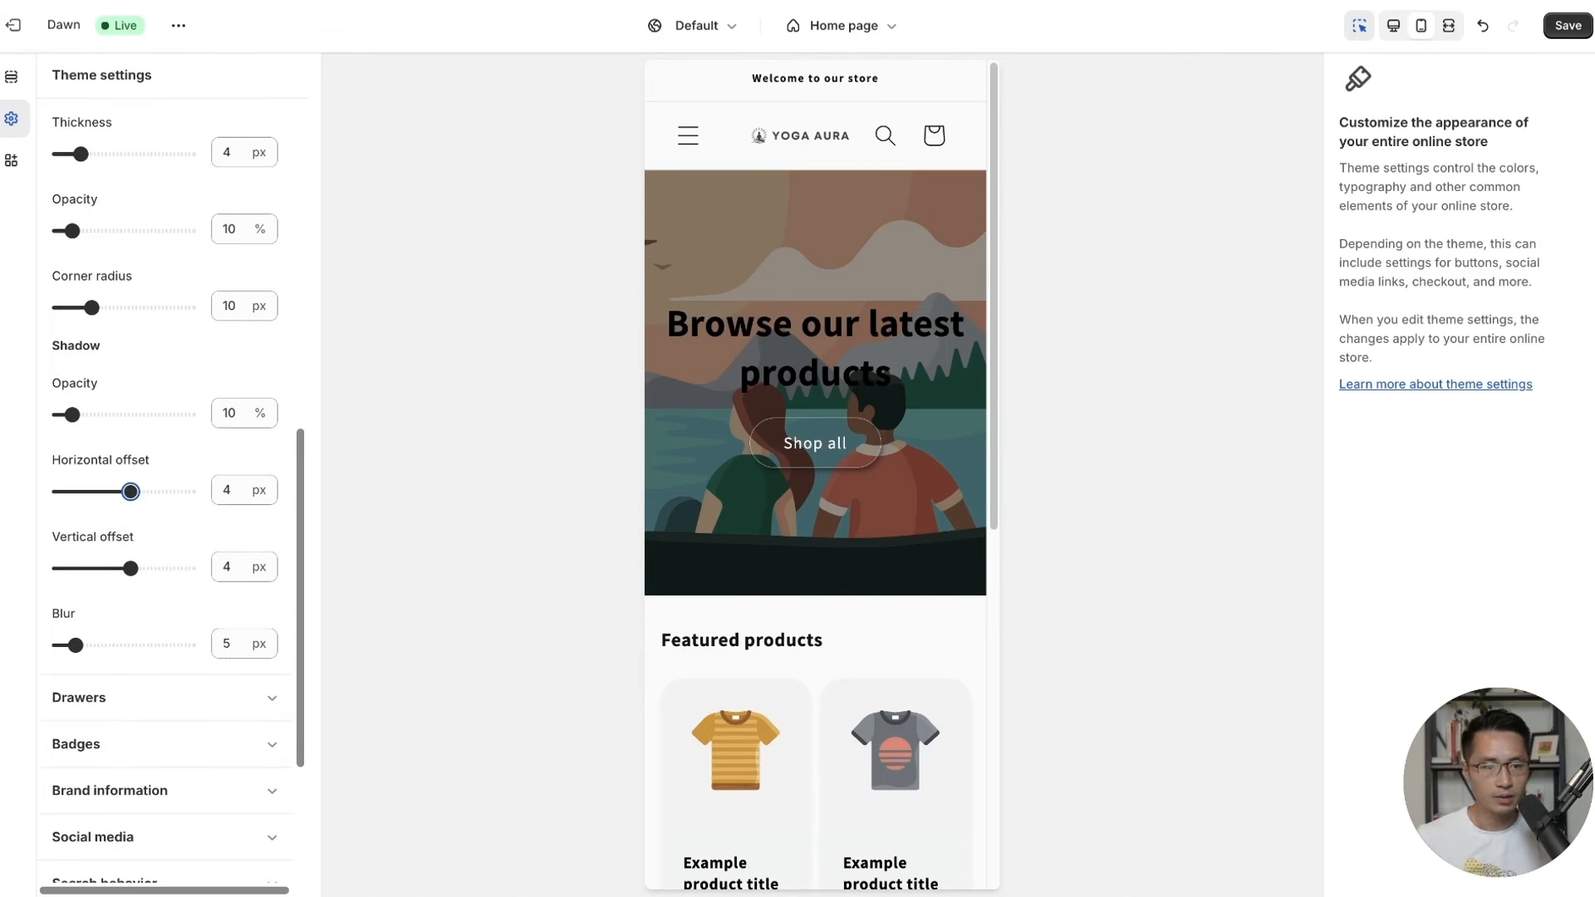
pyautogui.click(1567, 25)
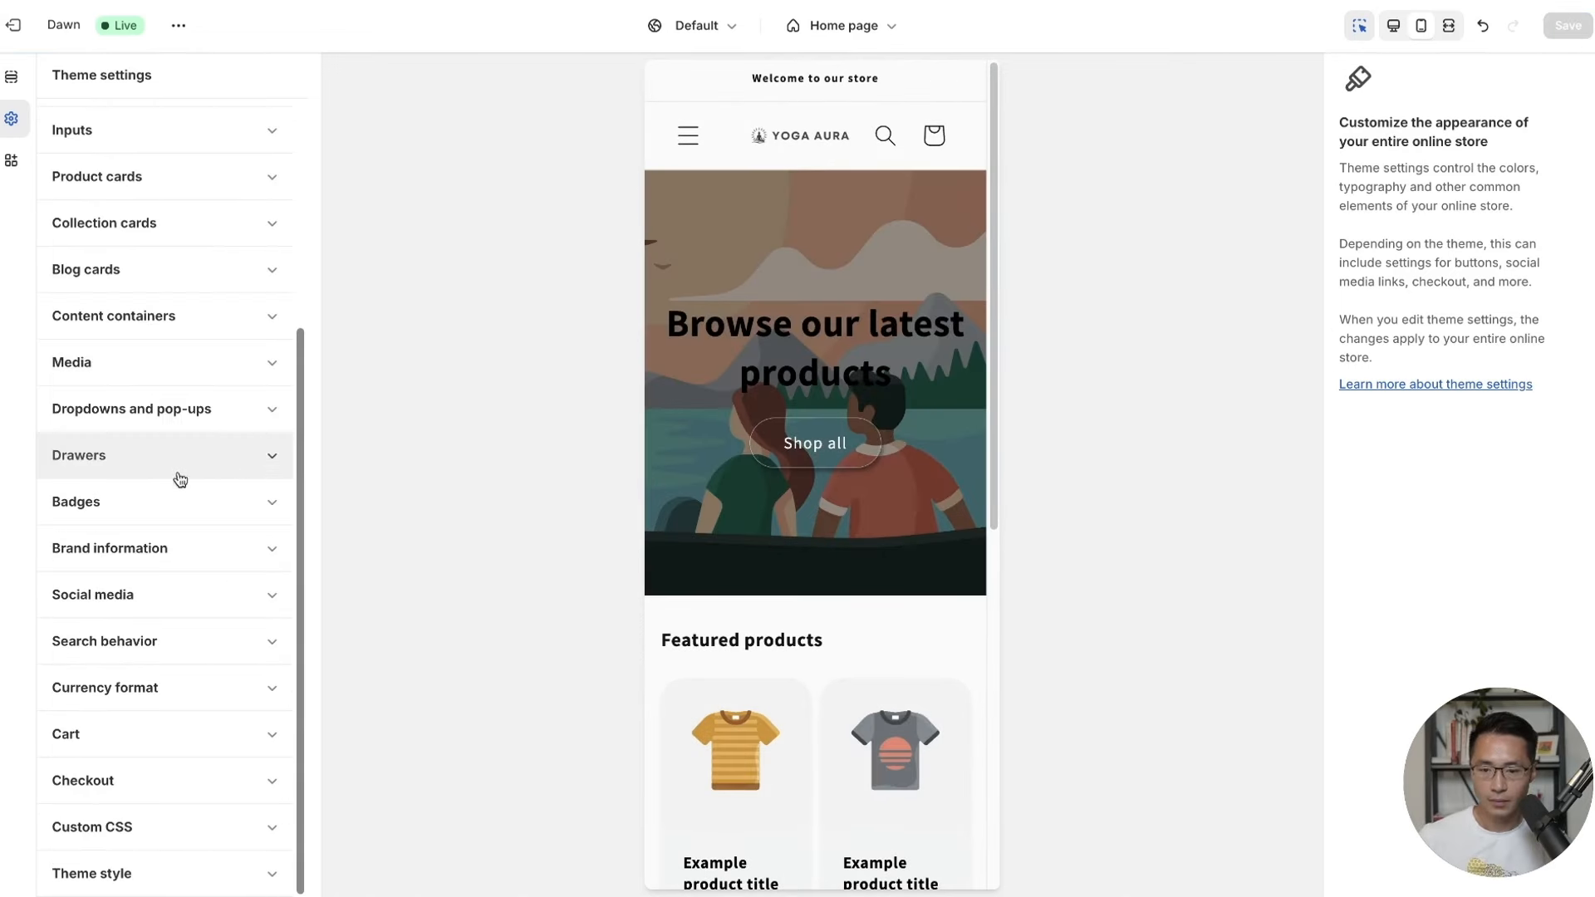
# Adjust the drawer settings with a 4 px horizontal shadow offset and save.
pyautogui.click(253, 459)
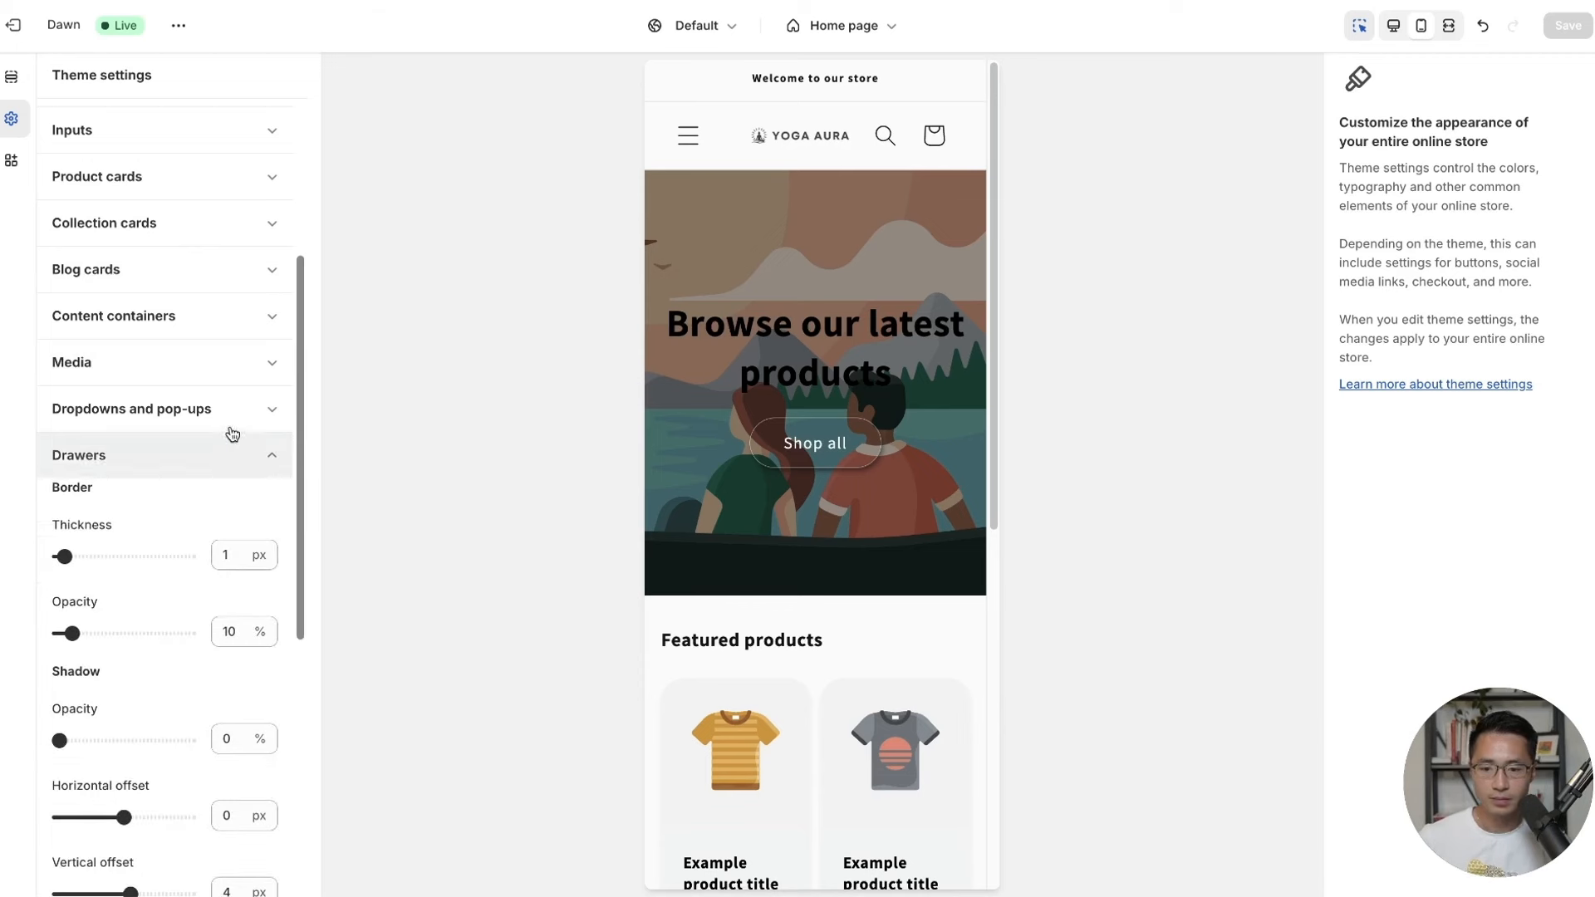
pyautogui.moveTo(66, 556)
pyautogui.mouseDown()
pyautogui.moveTo(81, 556)
pyautogui.moveTo(73, 570)
pyautogui.mouseUp()
pyautogui.scroll(-2, 113, 534)
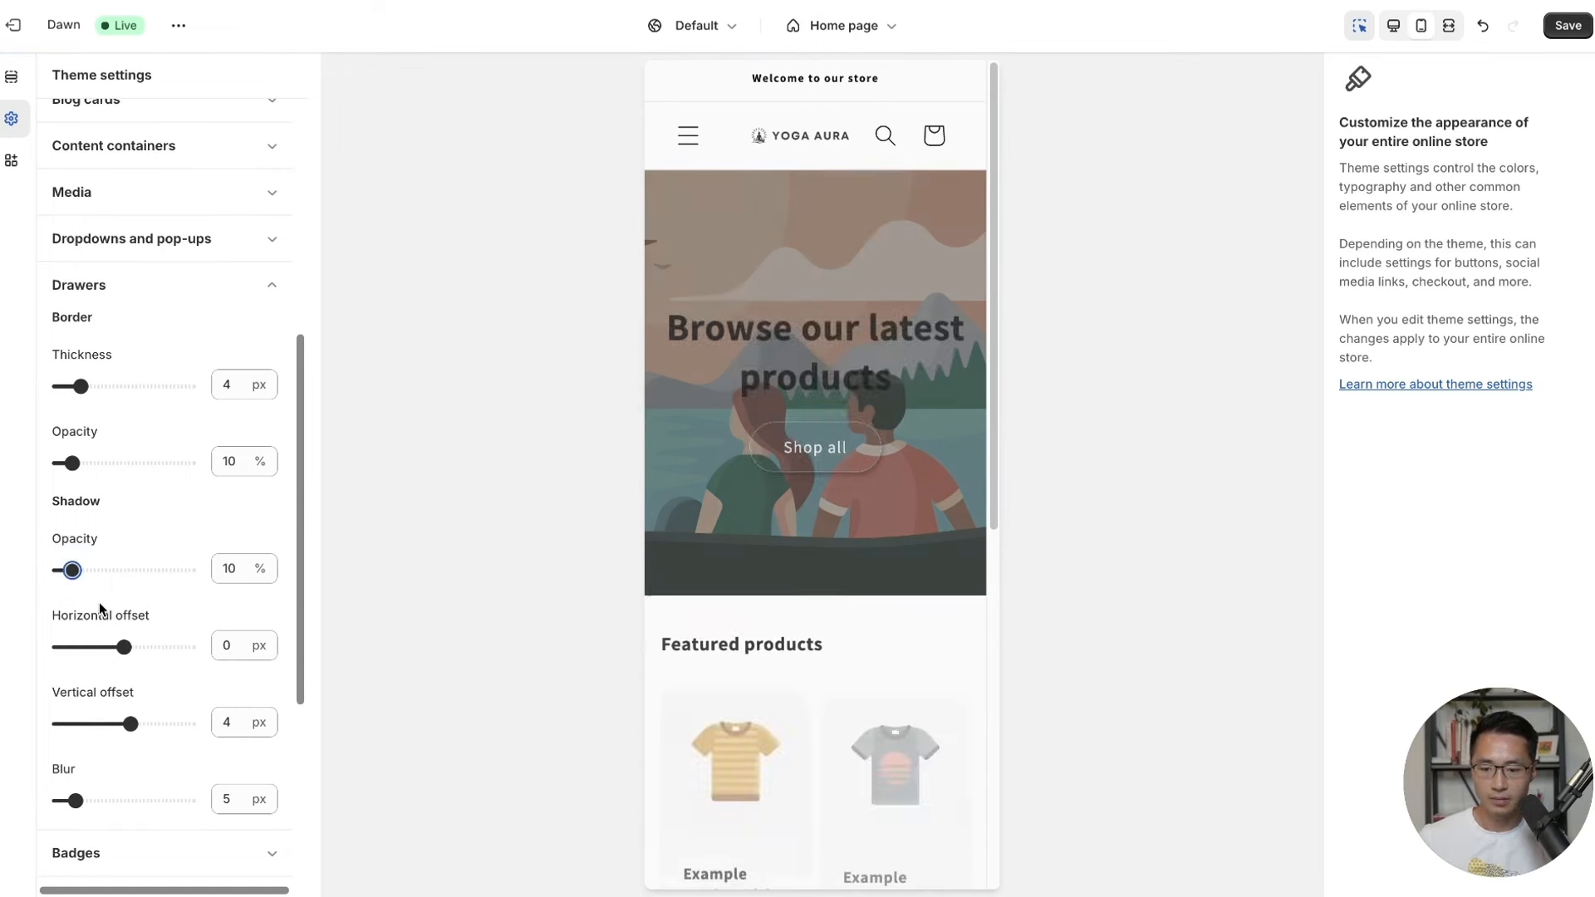
pyautogui.moveTo(124, 647); pyautogui.dragTo(130, 648)
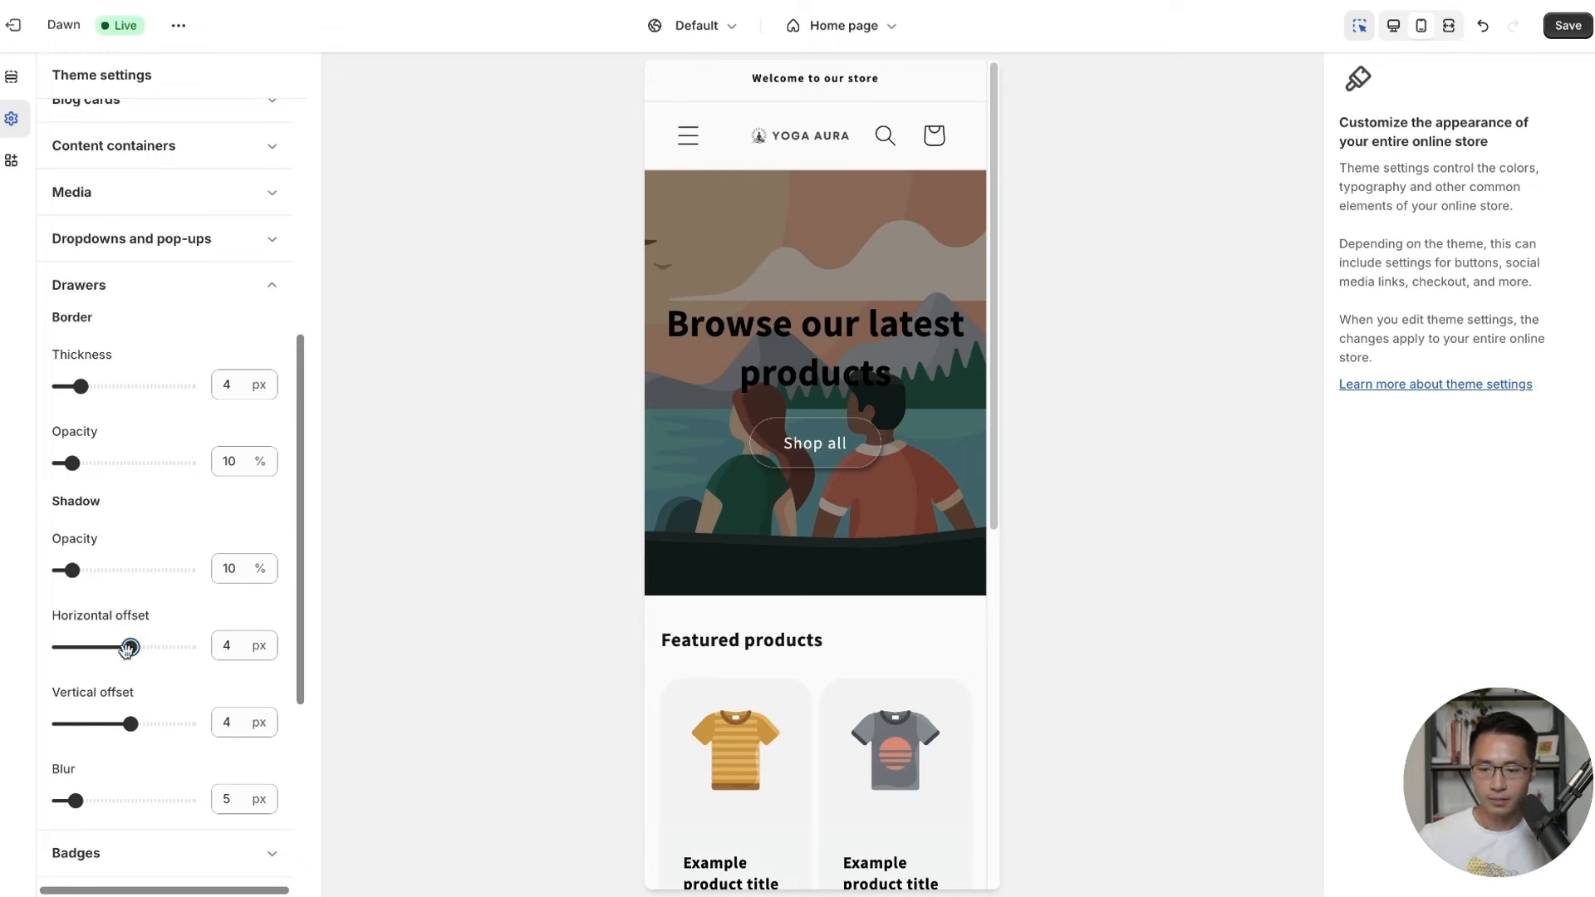
pyautogui.click(1567, 25)
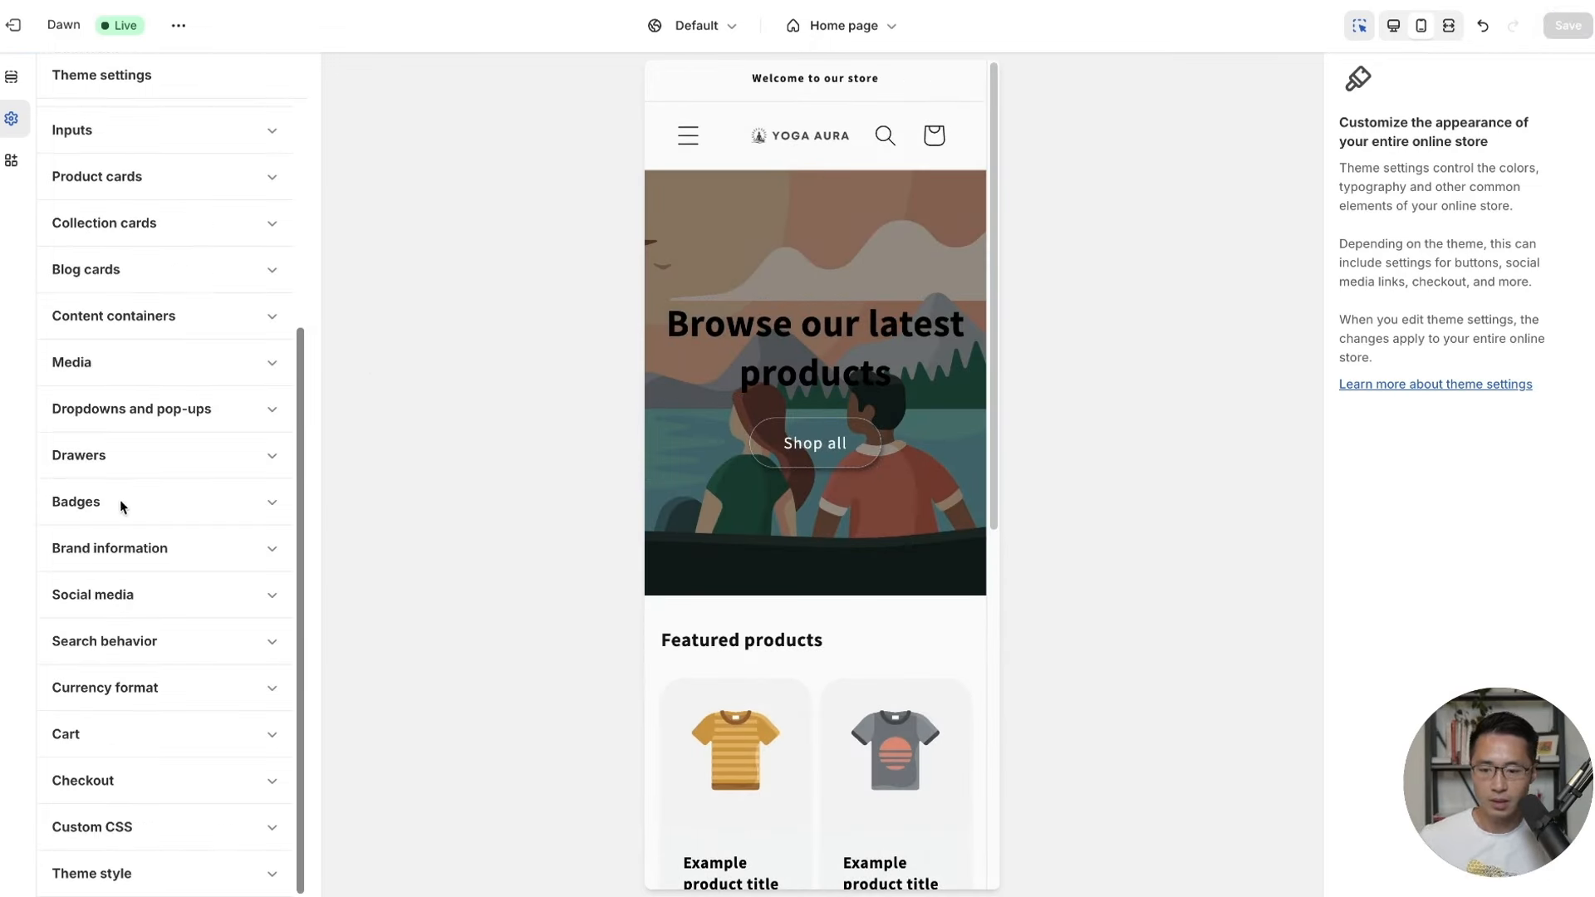
# Place product-card badges at the top left with a 20 px corner radius.
pyautogui.click(120, 502)
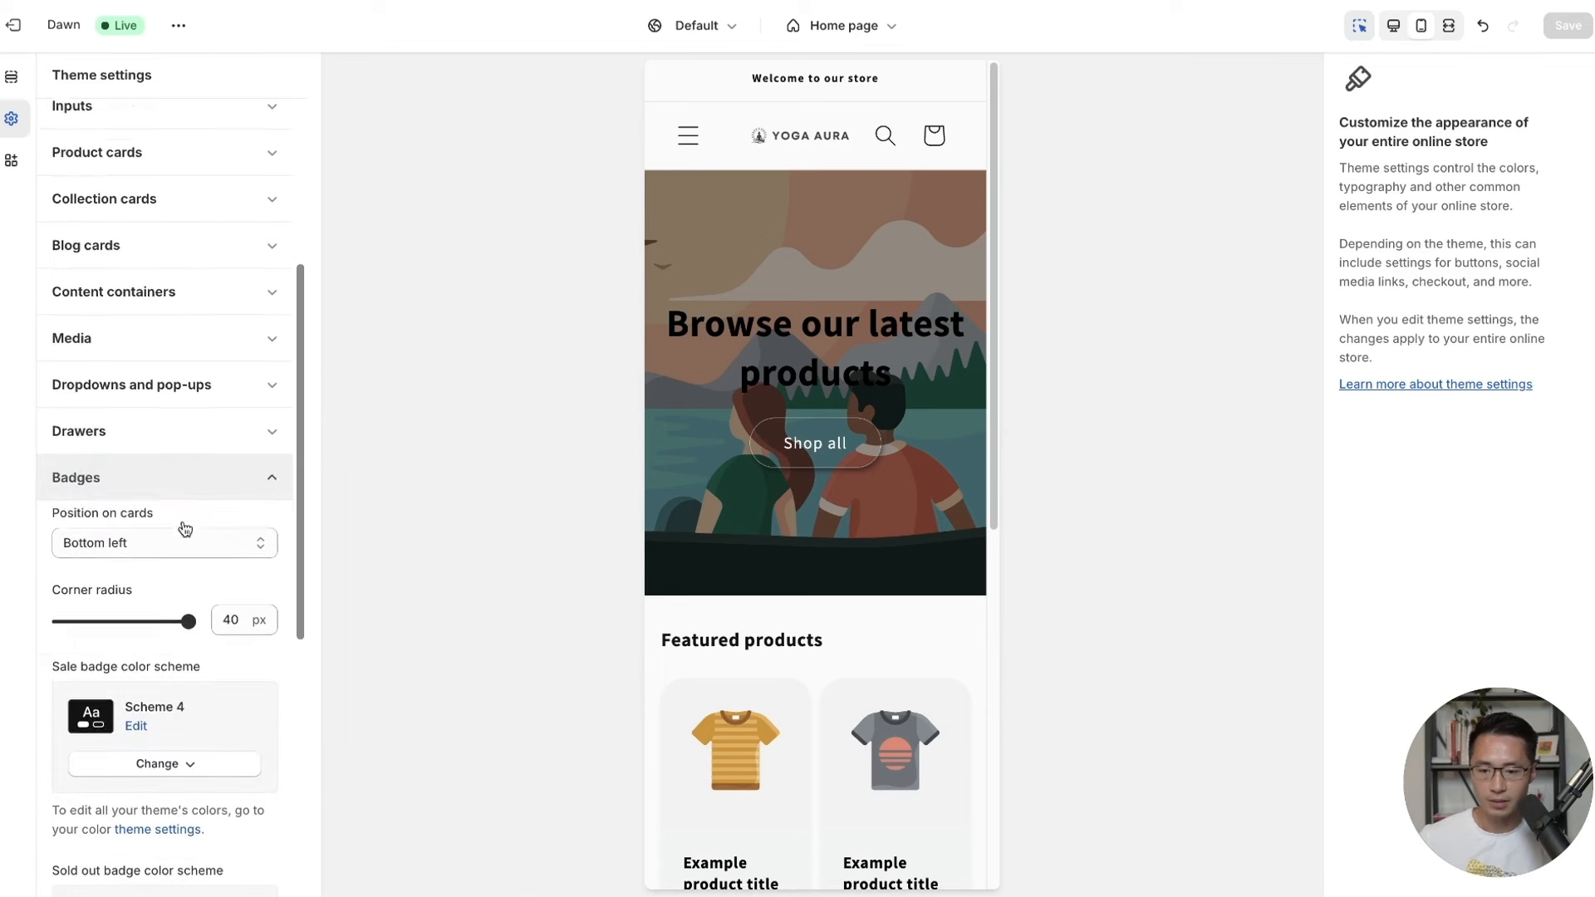
pyautogui.scroll(-2, 138, 415)
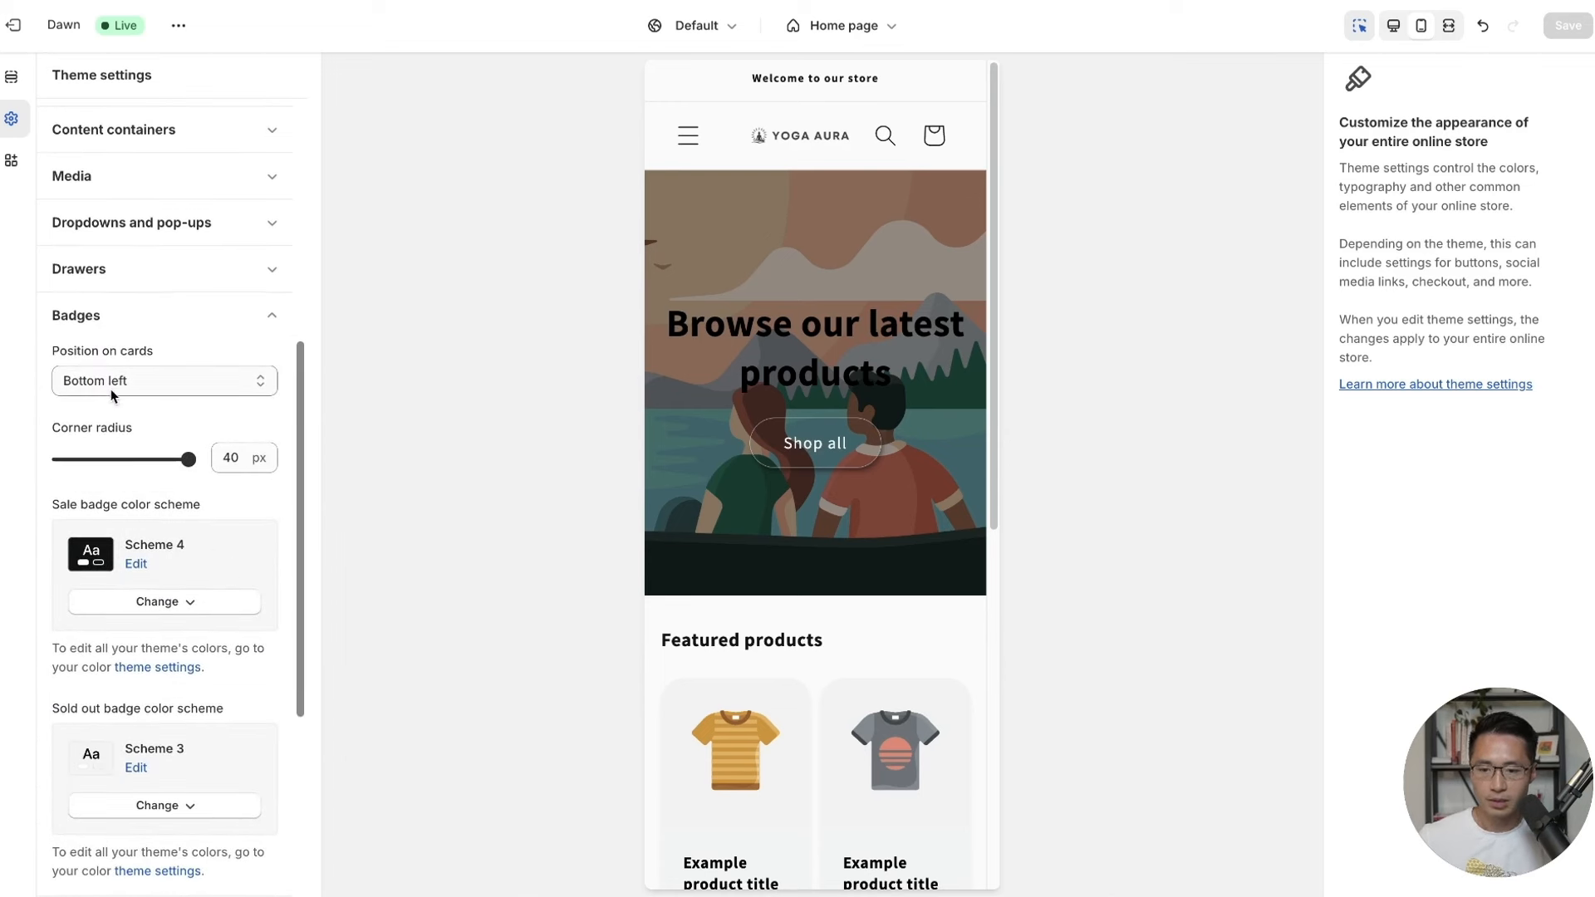
pyautogui.click(112, 382)
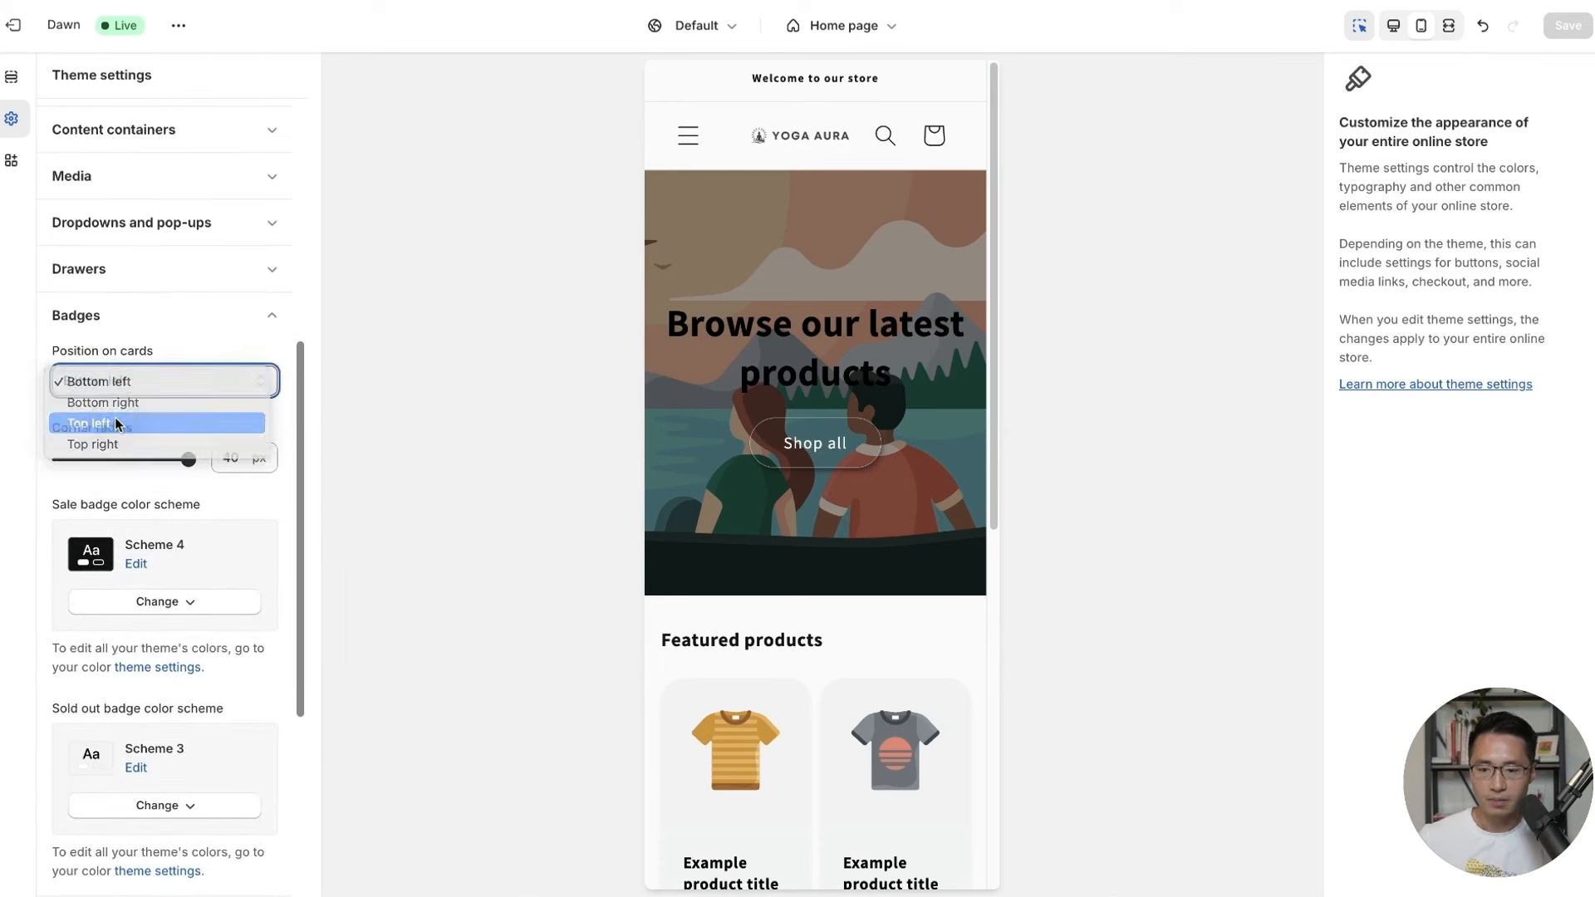
pyautogui.click(114, 423)
pyautogui.moveTo(189, 459); pyautogui.dragTo(124, 459)
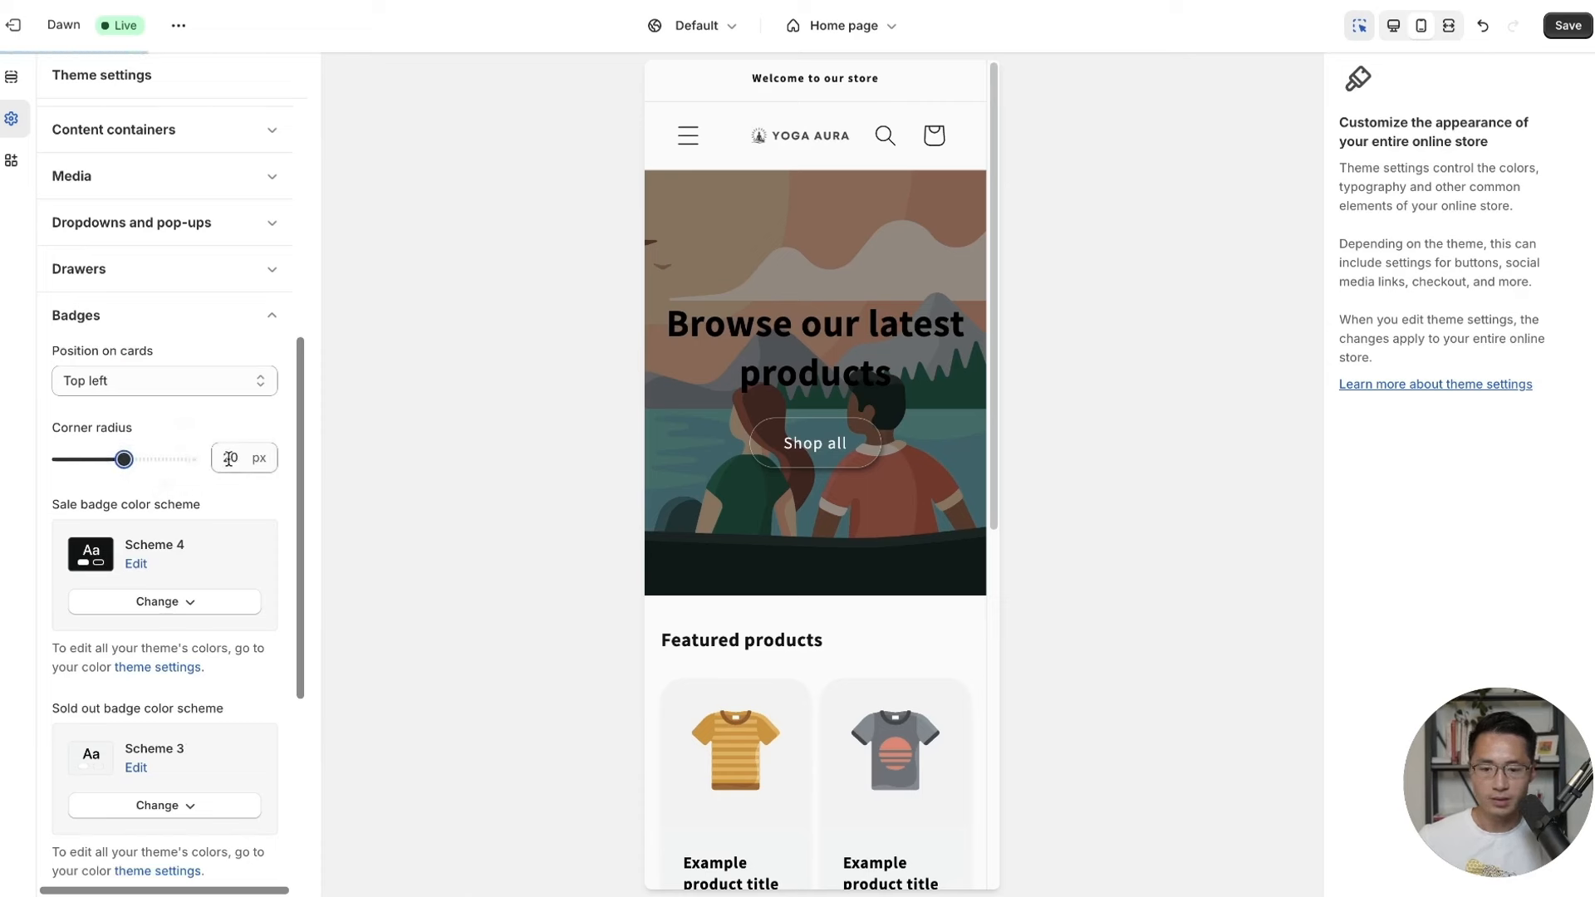
# Use Scheme 2 for sale badges and save the badge settings.
pyautogui.scroll(-1, 177, 519)
pyautogui.click(164, 549)
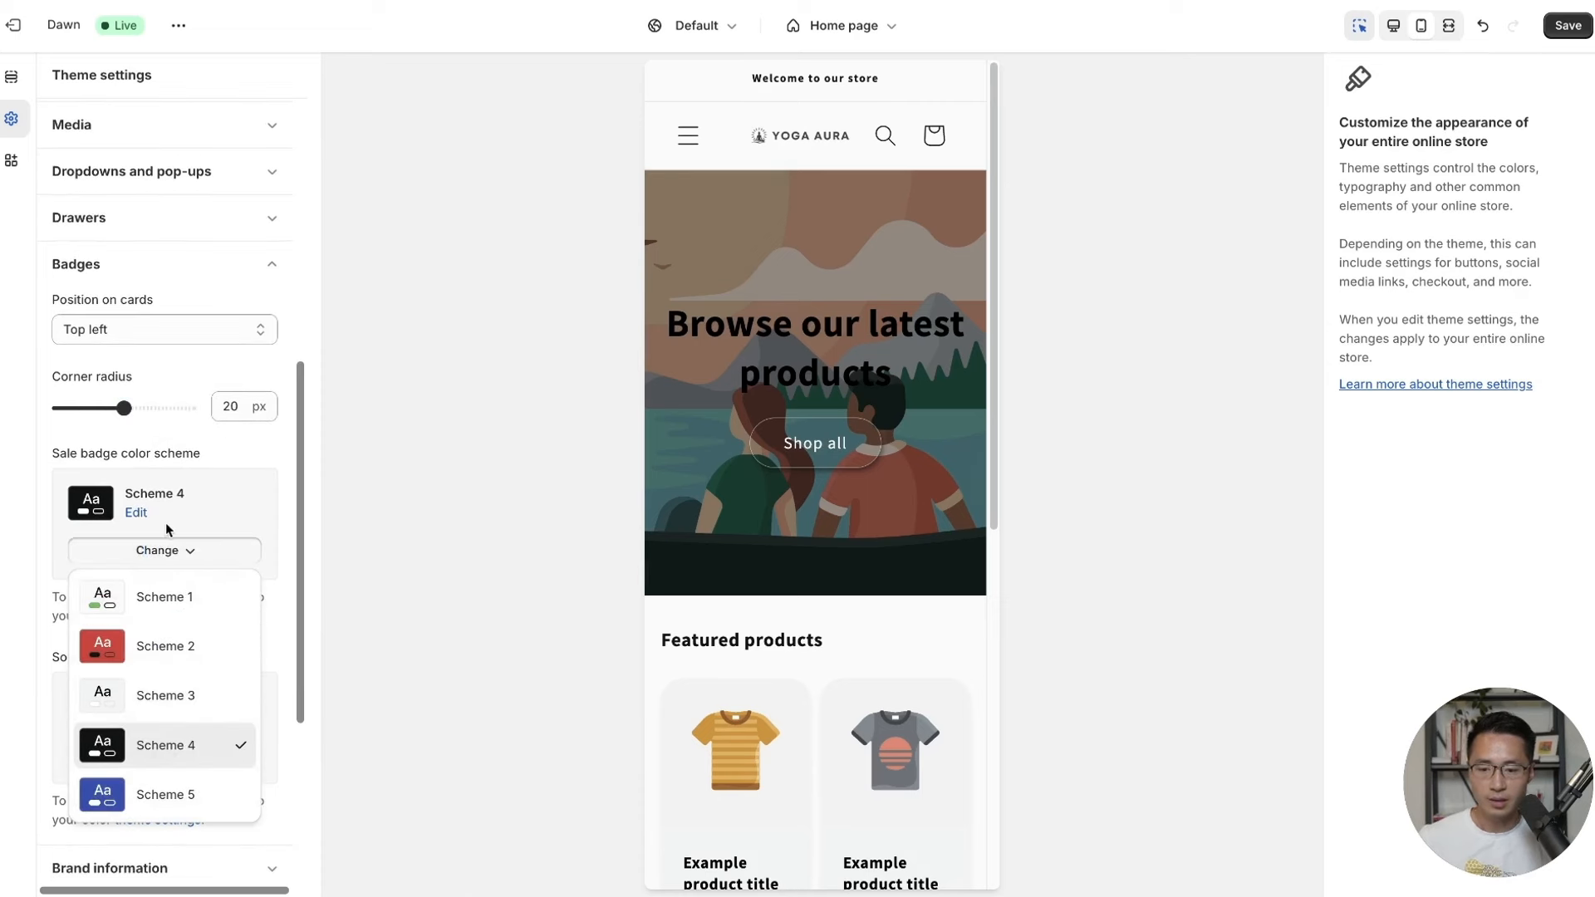
pyautogui.click(166, 652)
pyautogui.scroll(-1, 166, 651)
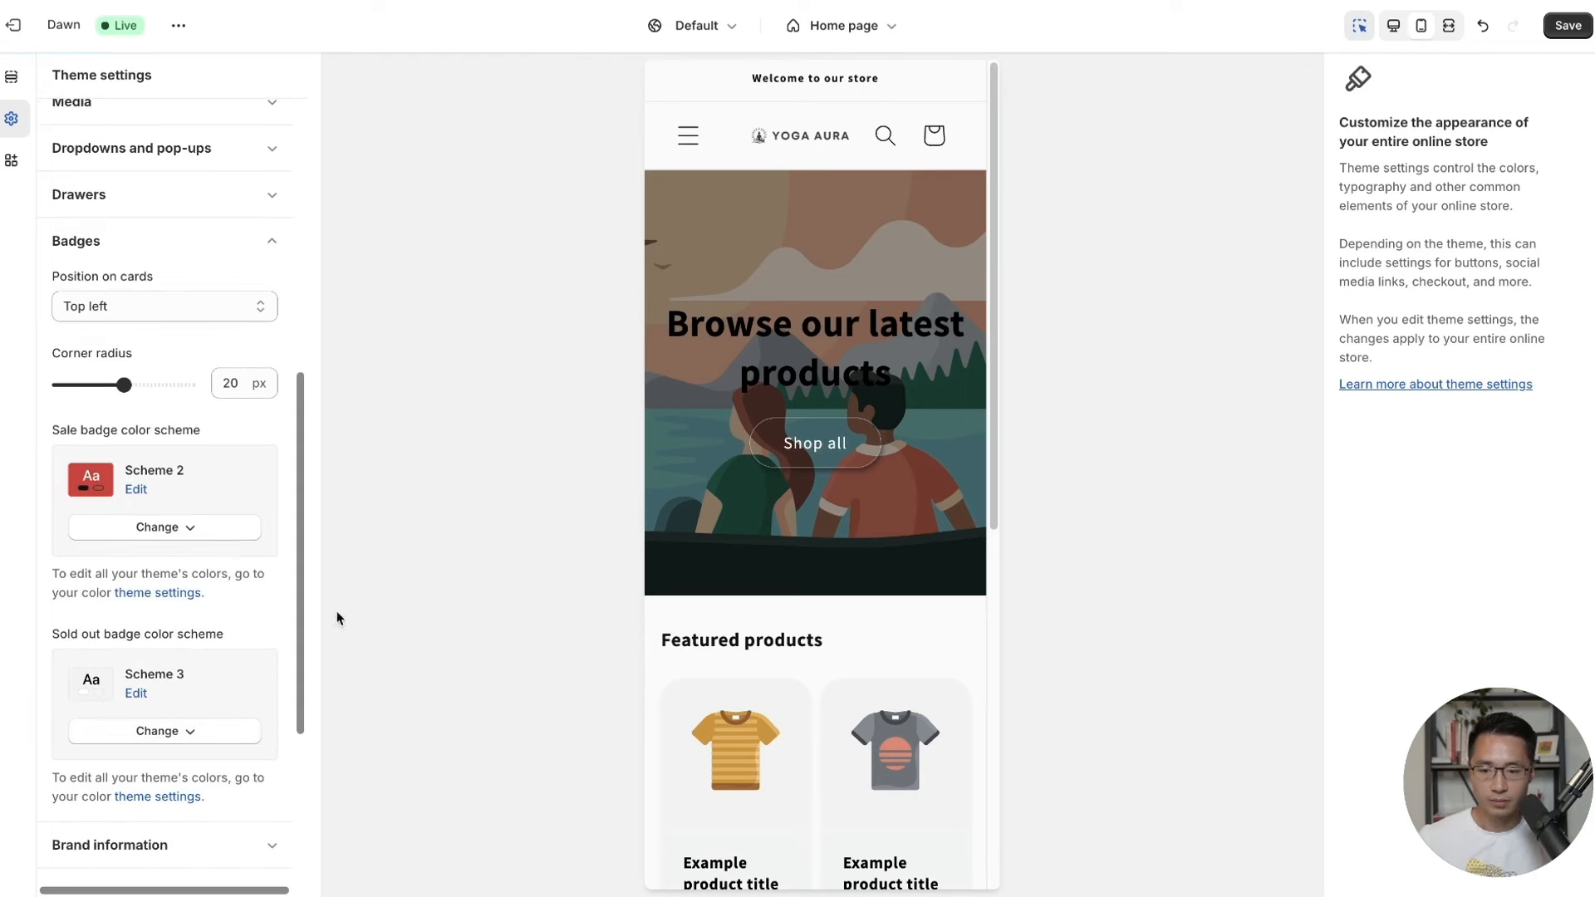
pyautogui.click(1567, 25)
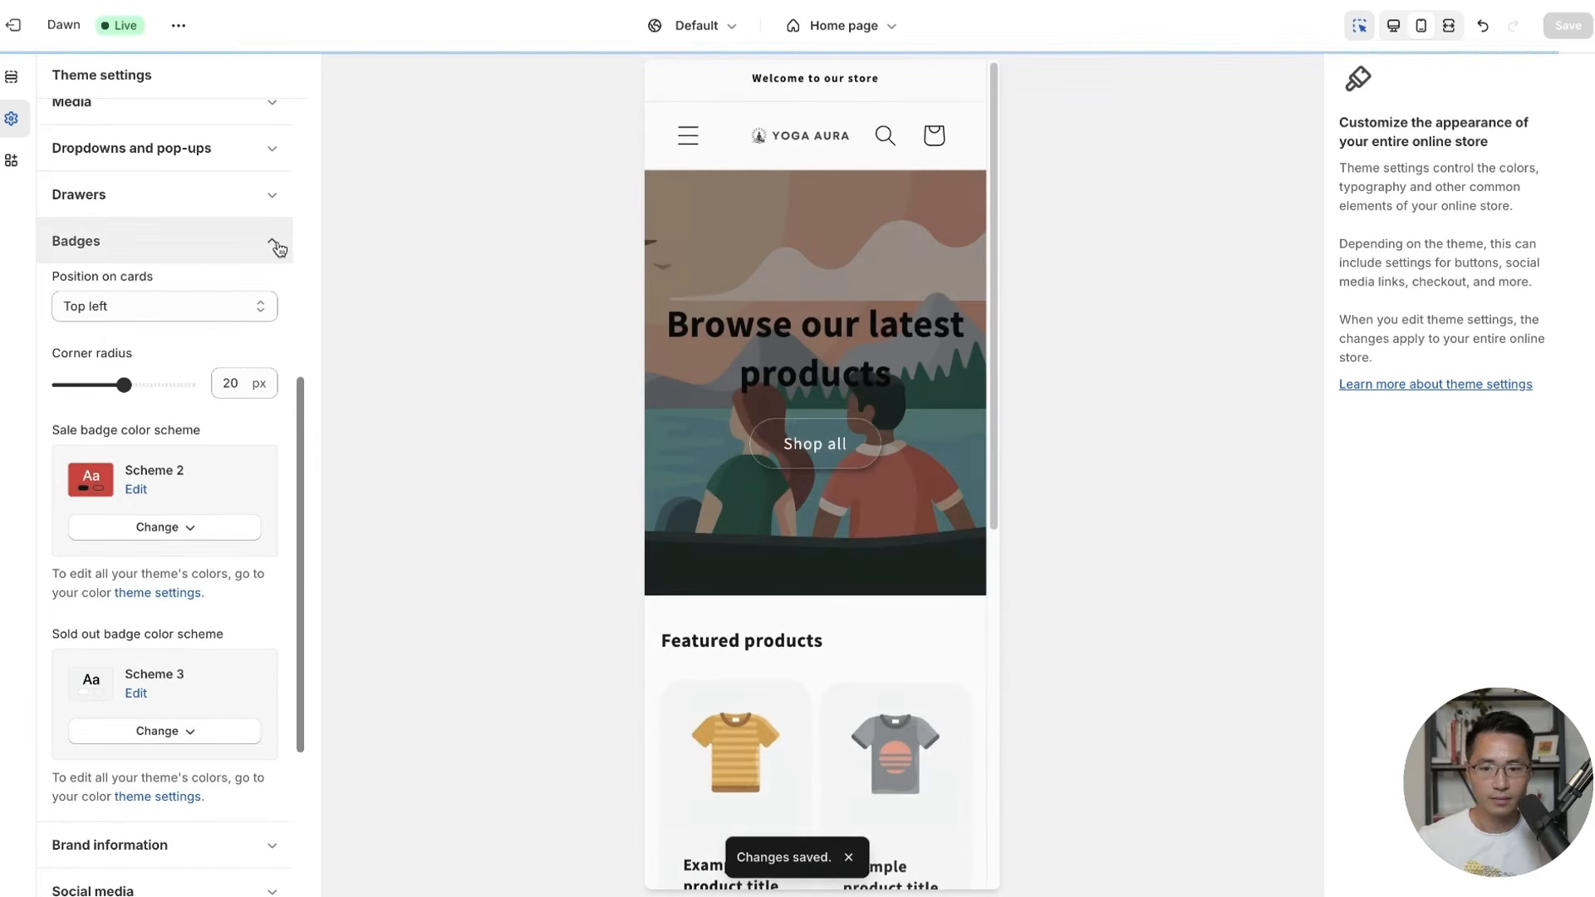
pyautogui.click(272, 241)
pyautogui.scroll(-2, 257, 416)
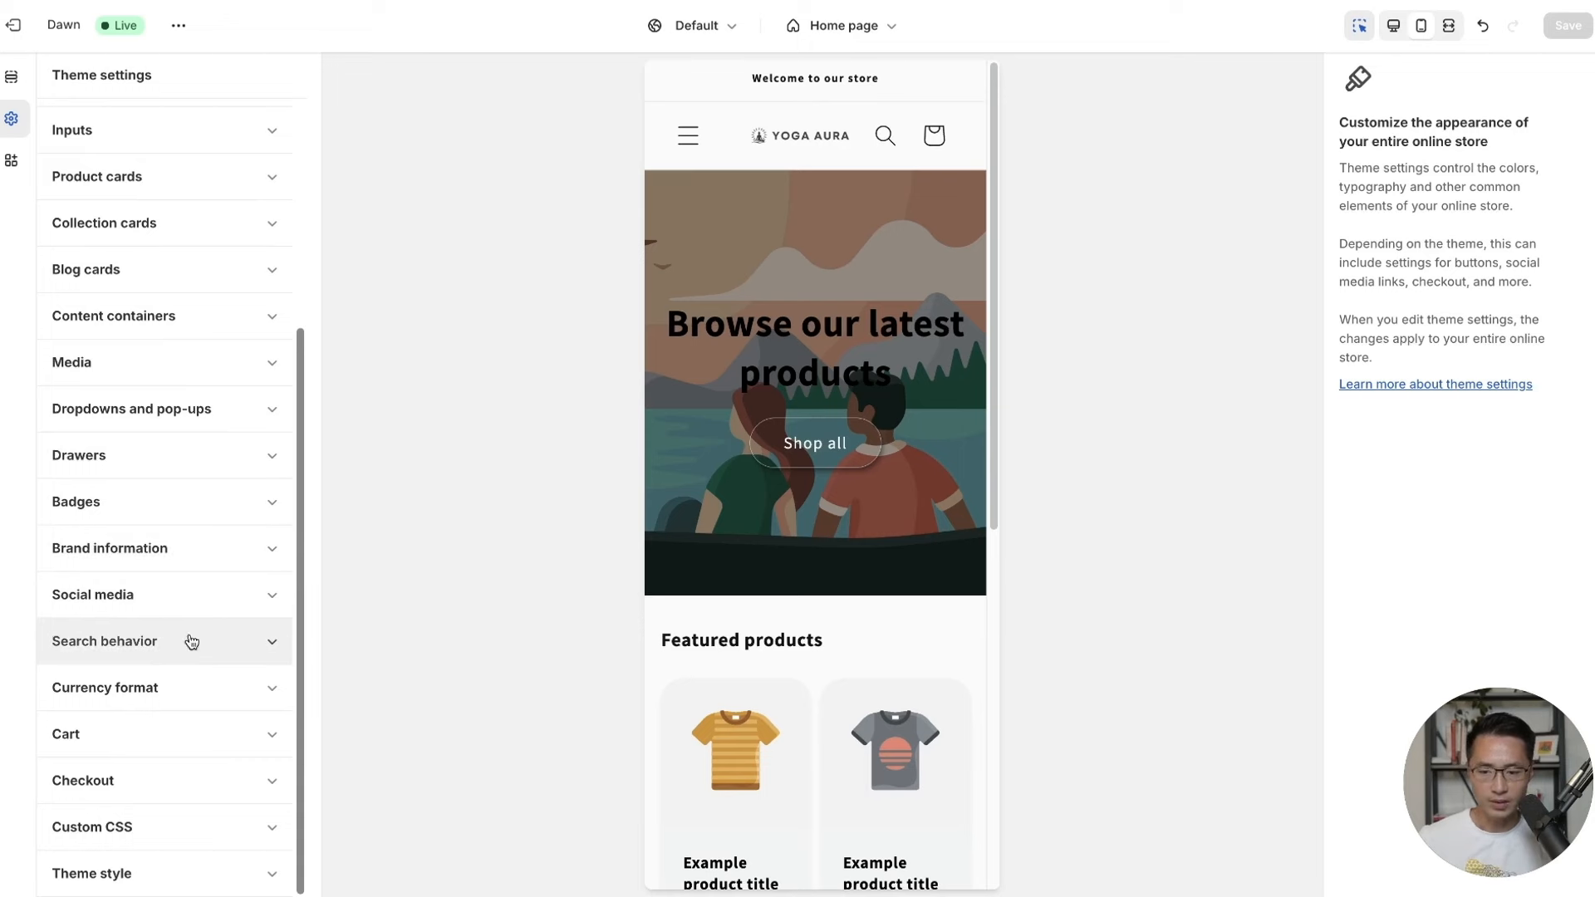
# Switch the Cart type to Drawer and save the theme.
pyautogui.click(145, 697)
pyautogui.scroll(-2, 167, 694)
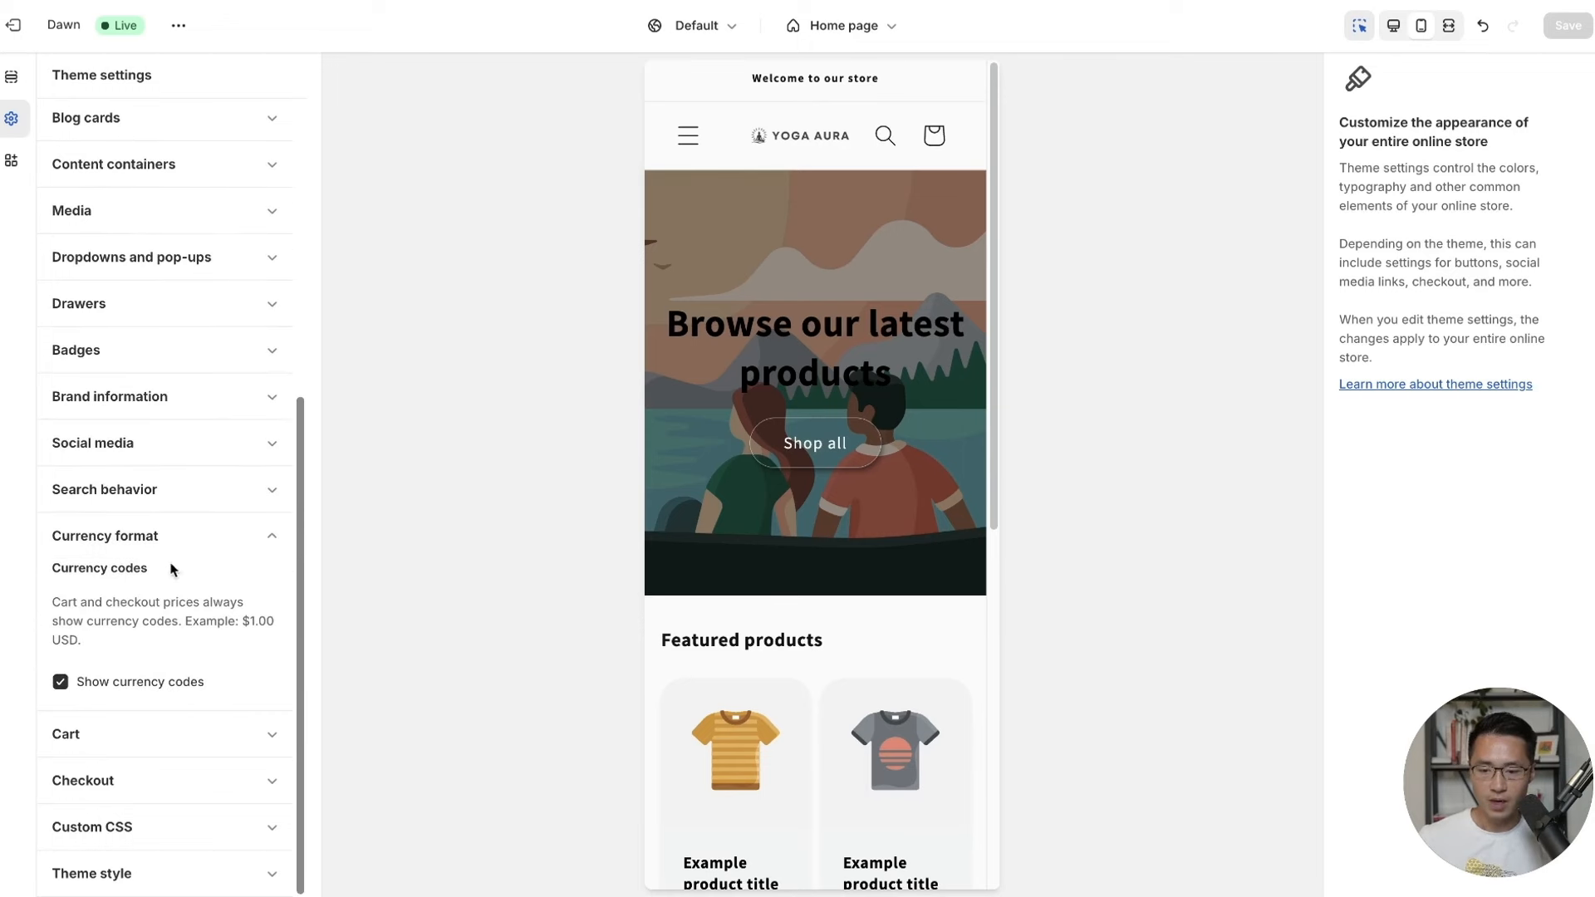
pyautogui.click(177, 534)
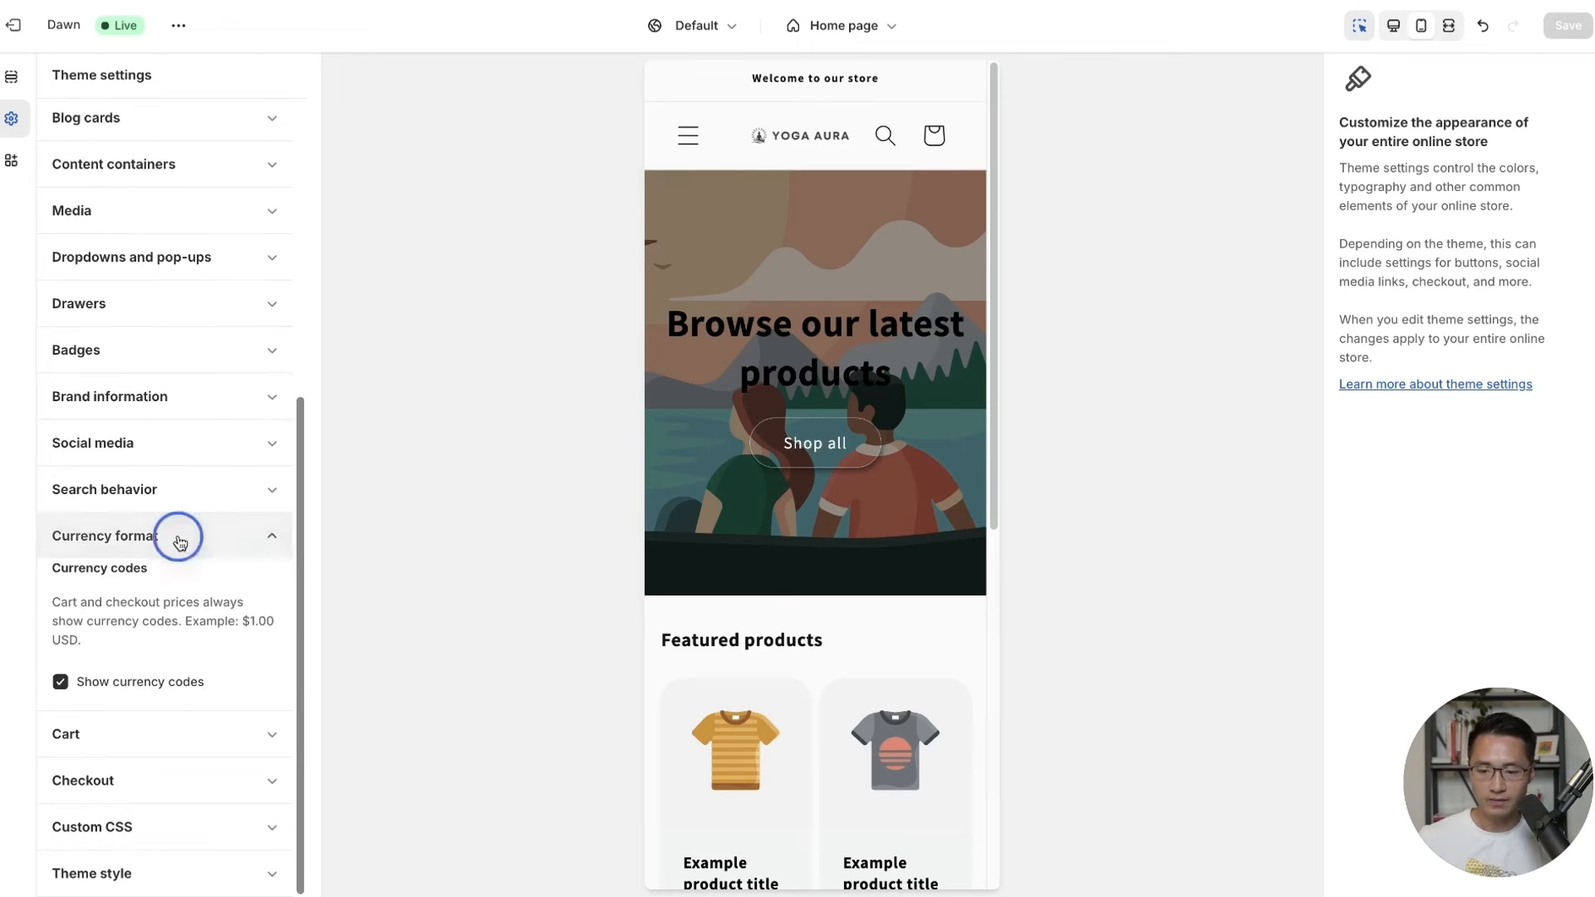
pyautogui.click(88, 743)
pyautogui.scroll(-4, 301, 563)
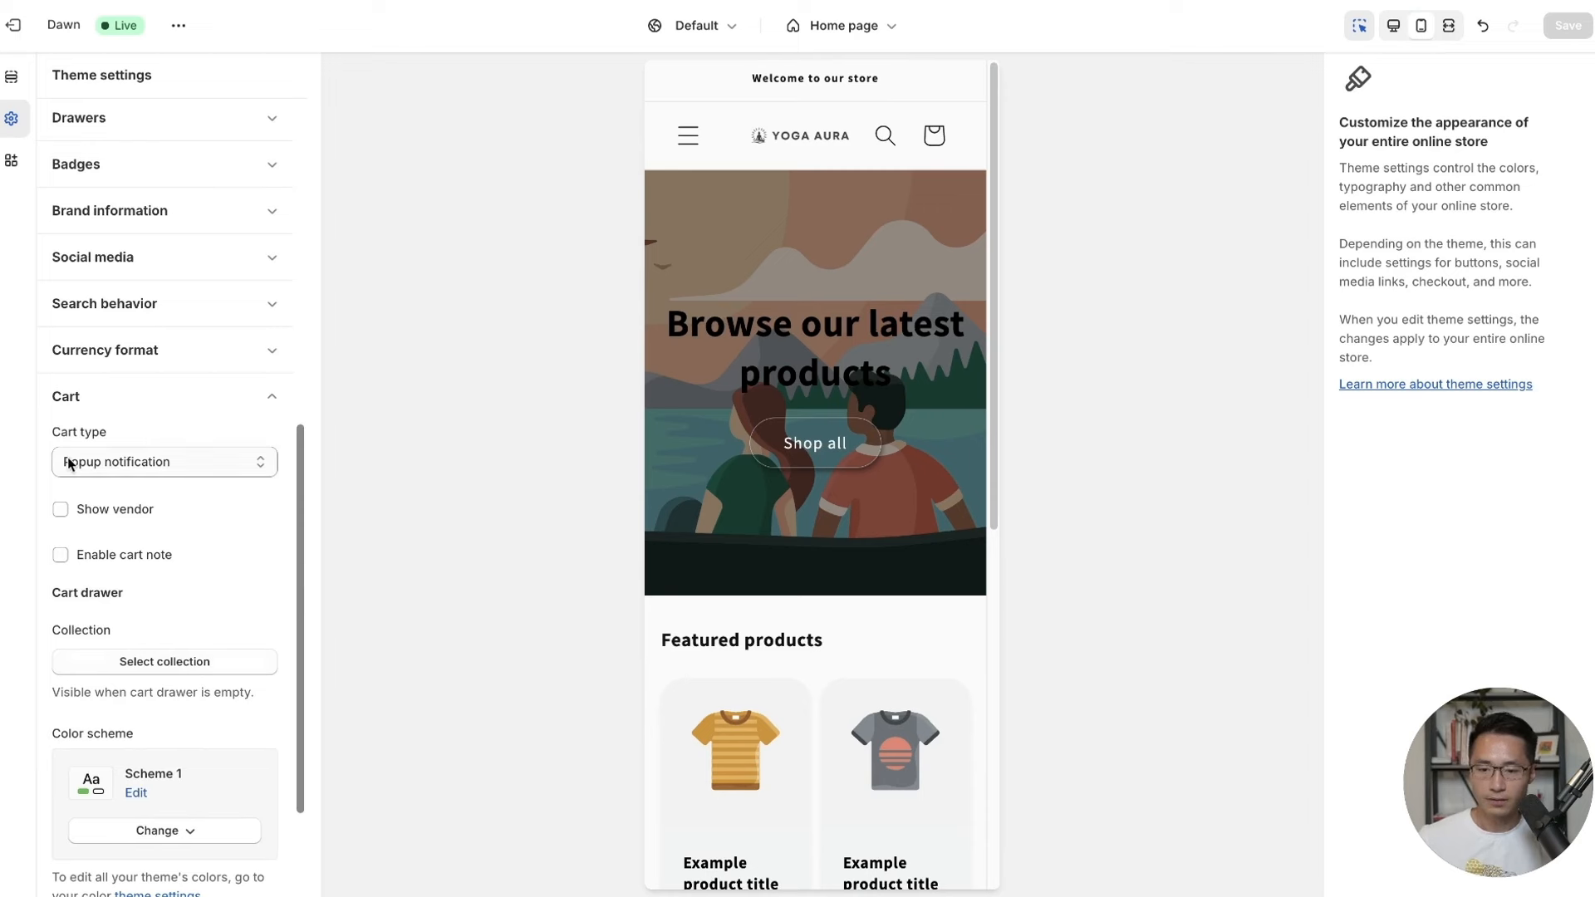
pyautogui.click(130, 466)
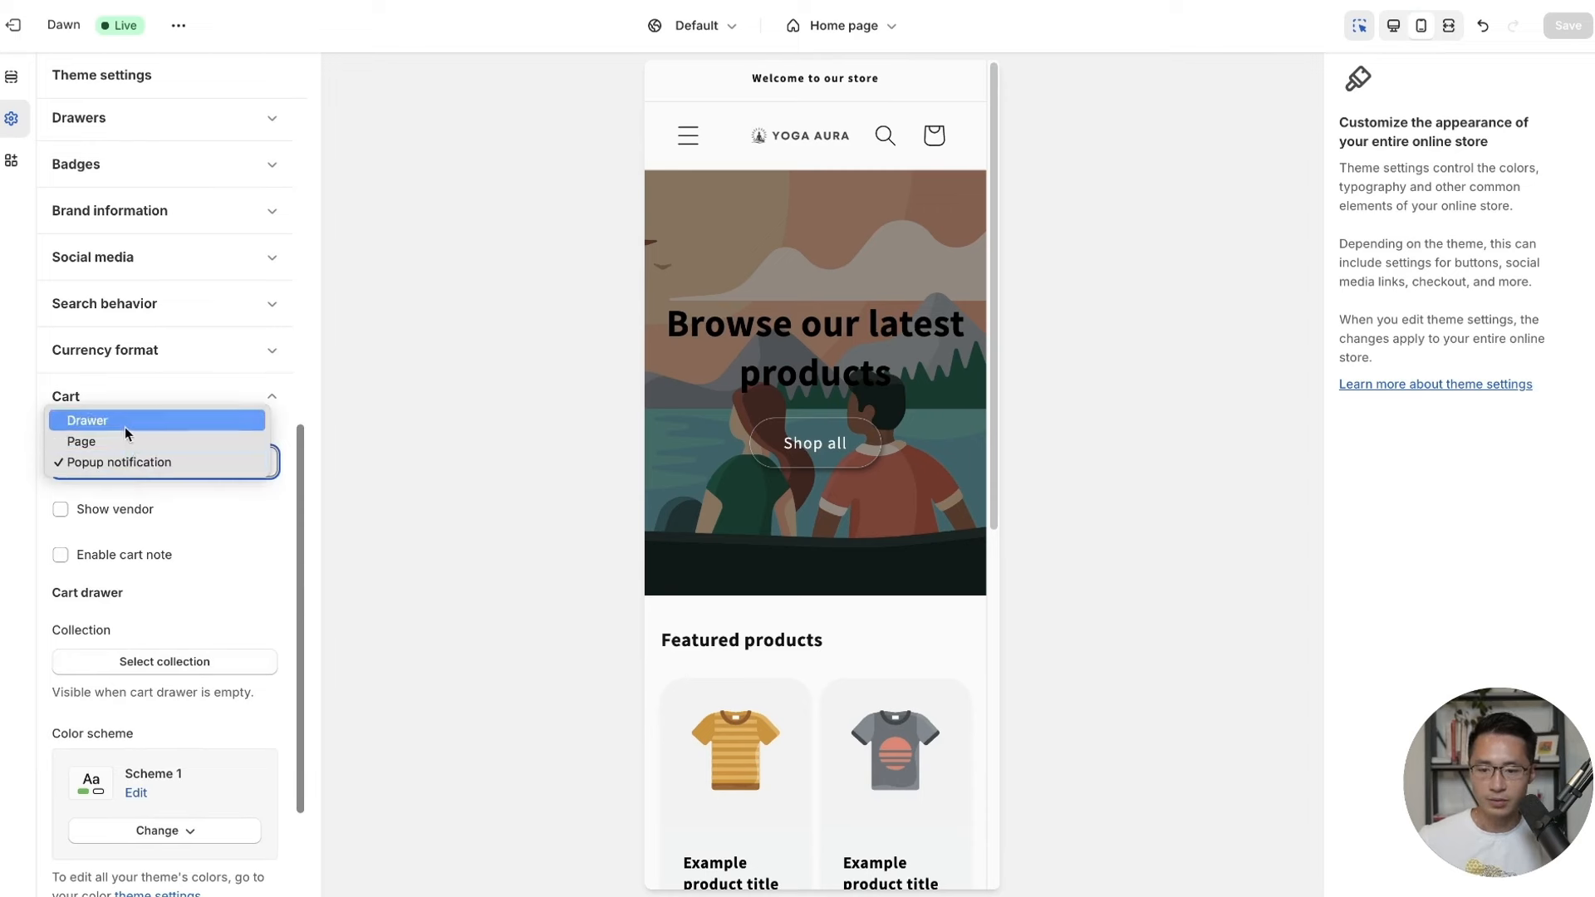
pyautogui.press('Escape')
pyautogui.click(125, 434)
pyautogui.scroll(-2, 200, 615)
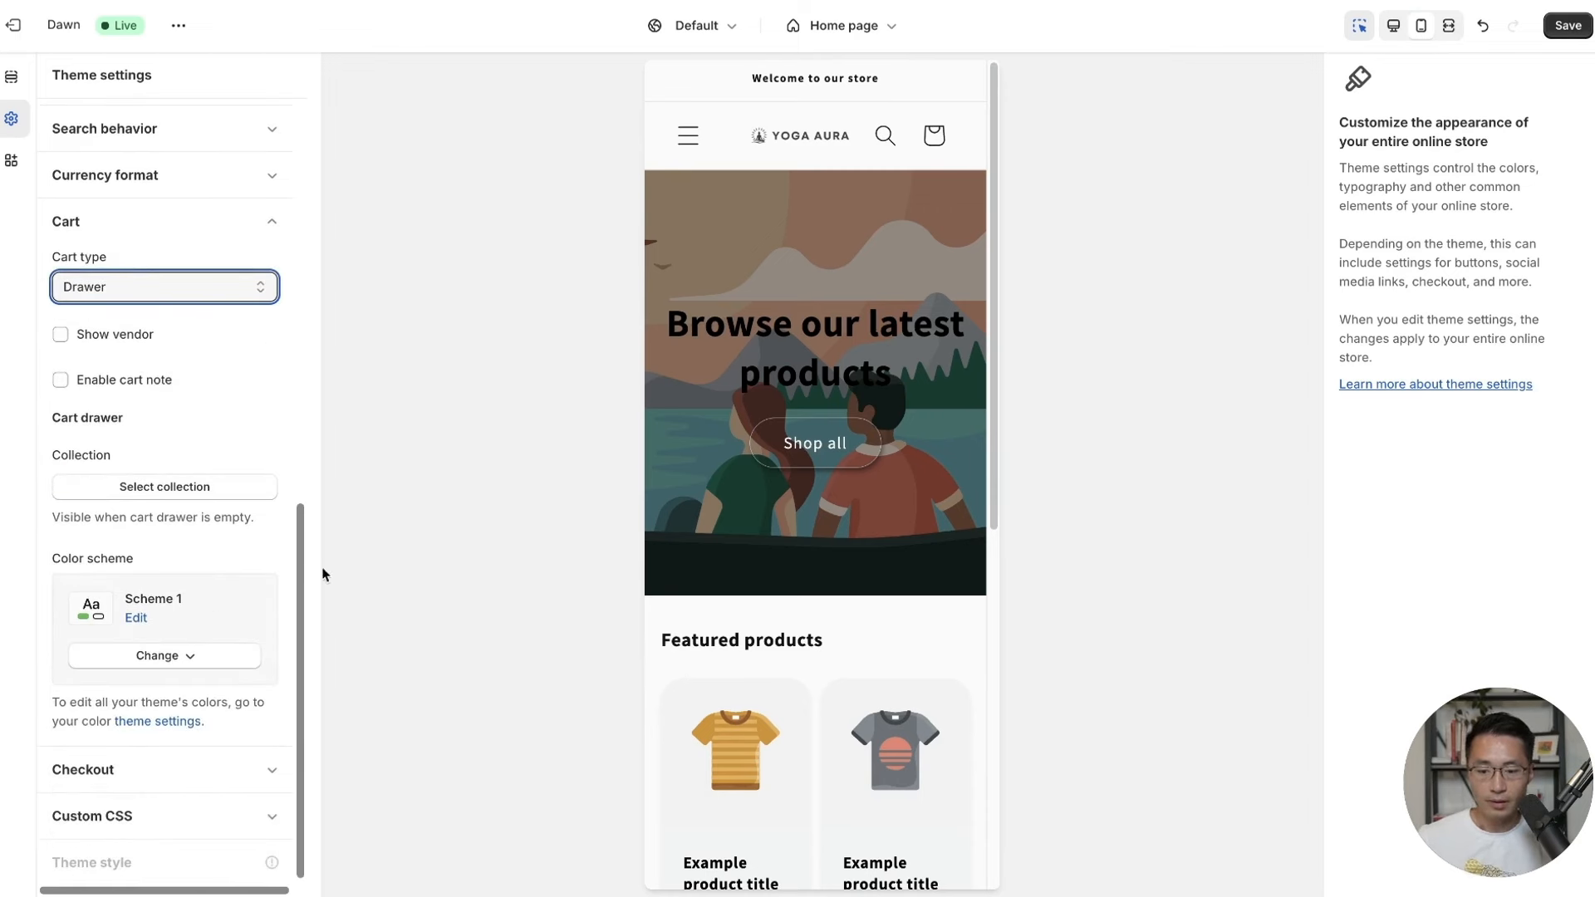
pyautogui.click(1568, 25)
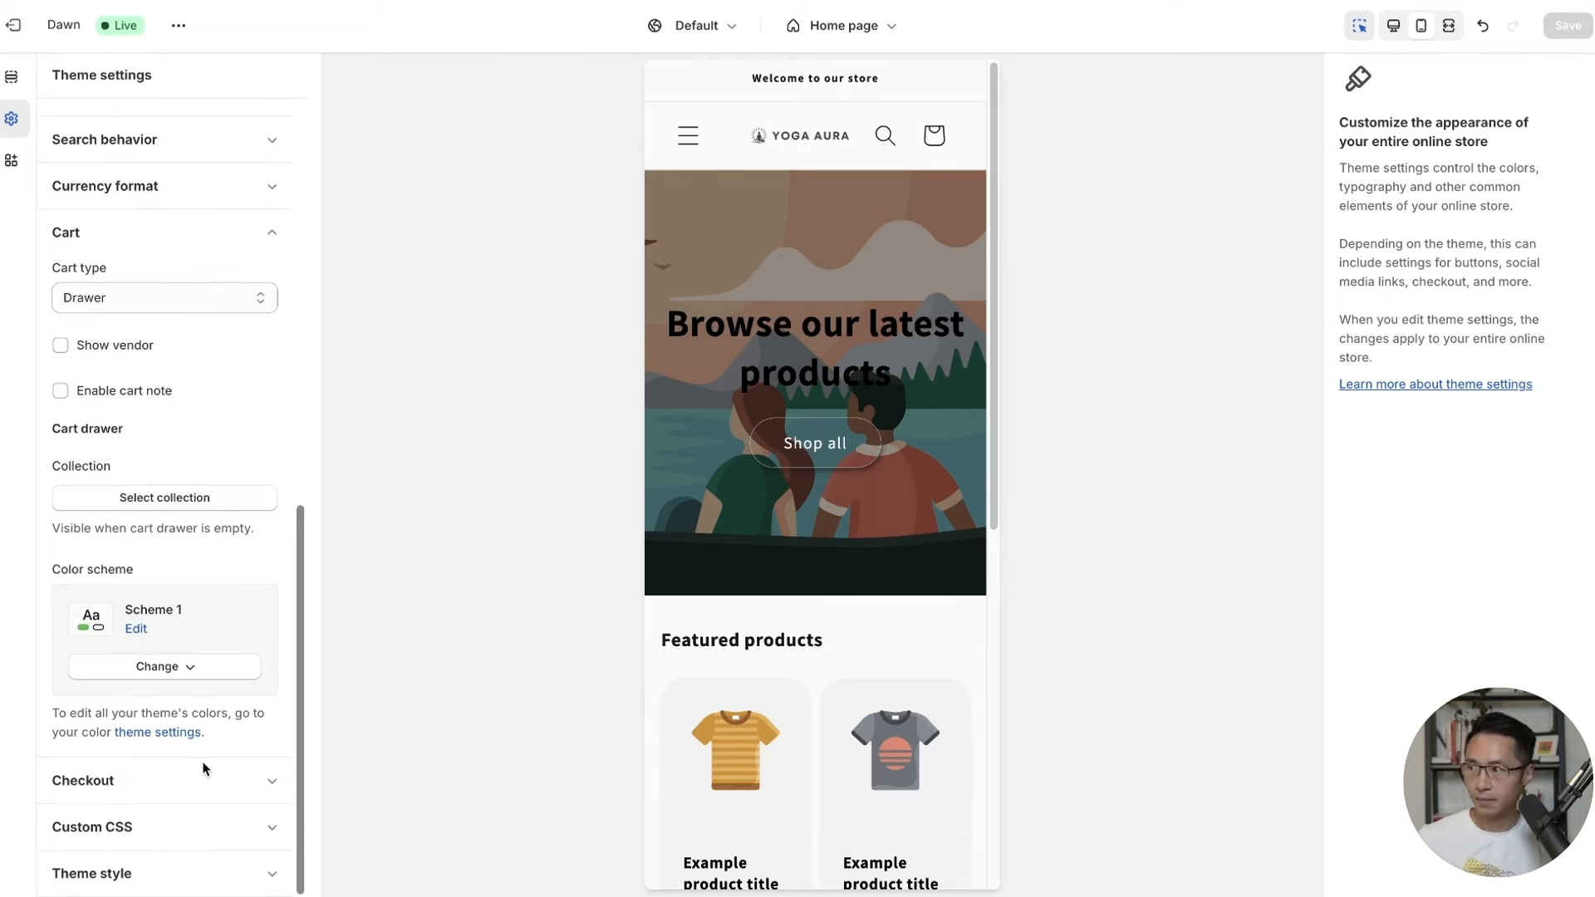
# Set the YOGA Aura logo as the checkout branding's custom logo image.
pyautogui.click(221, 784)
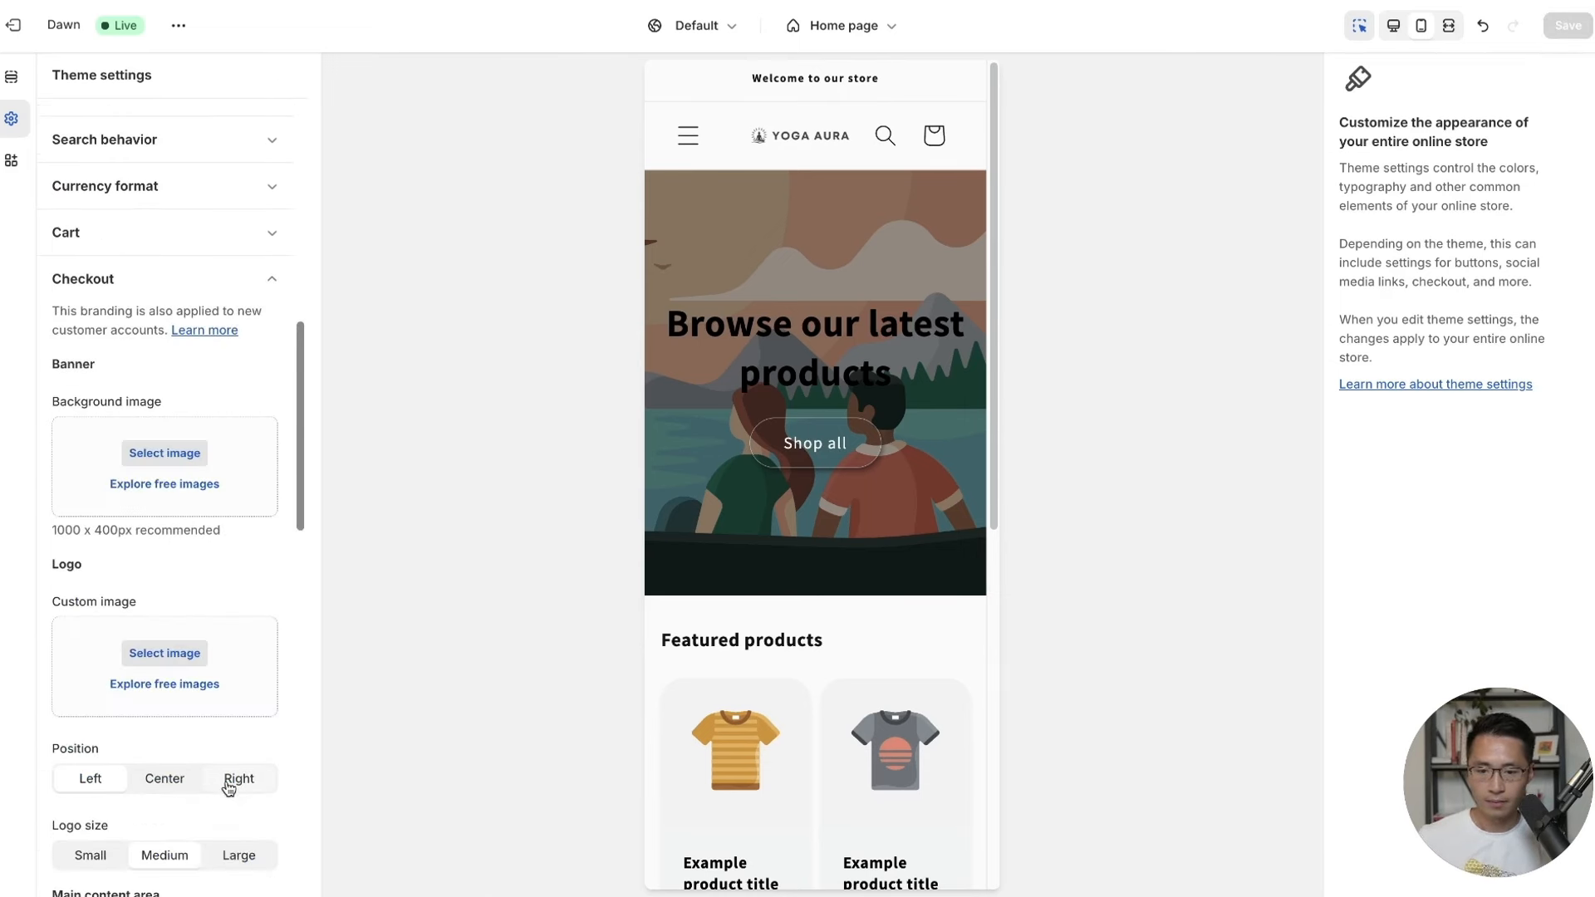
pyautogui.scroll(-2, 197, 294)
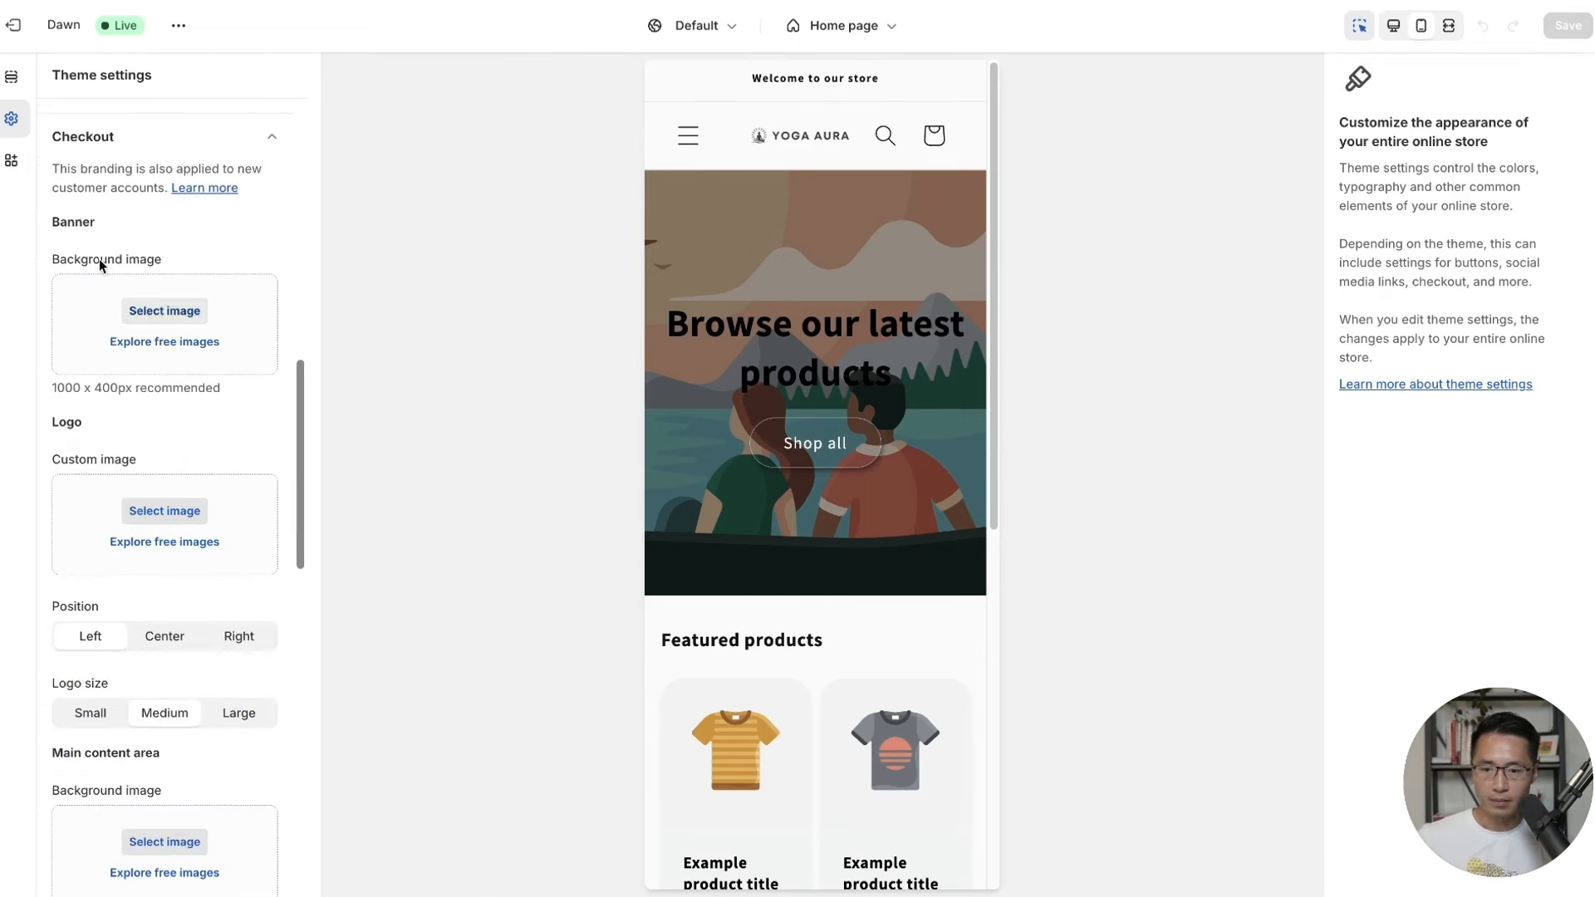
pyautogui.scroll(-1, 212, 348)
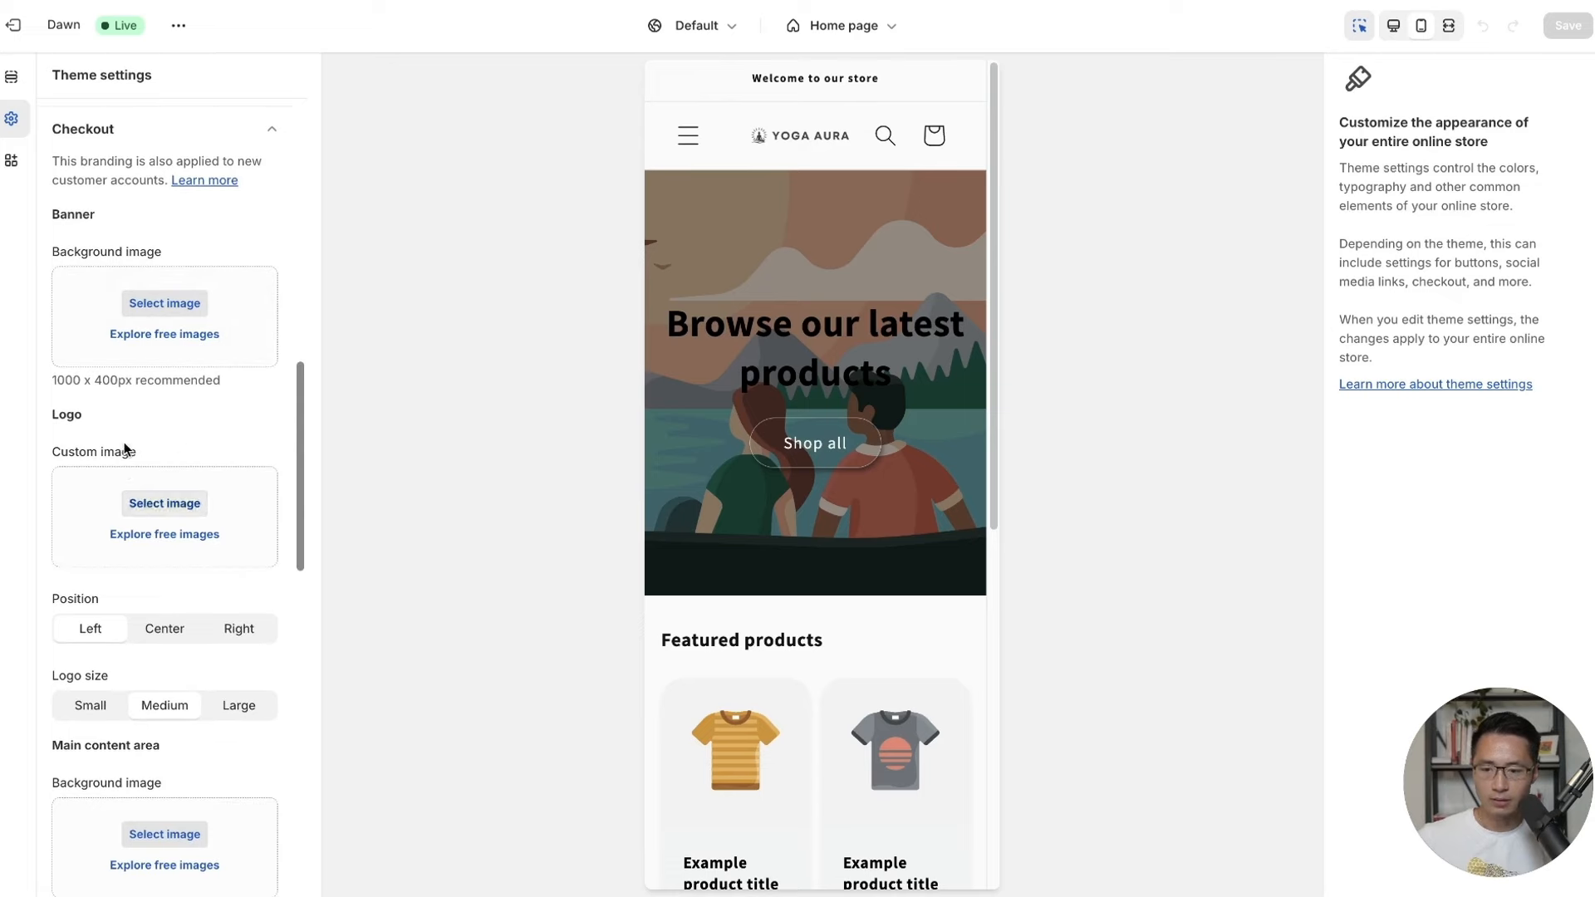
pyautogui.click(165, 504)
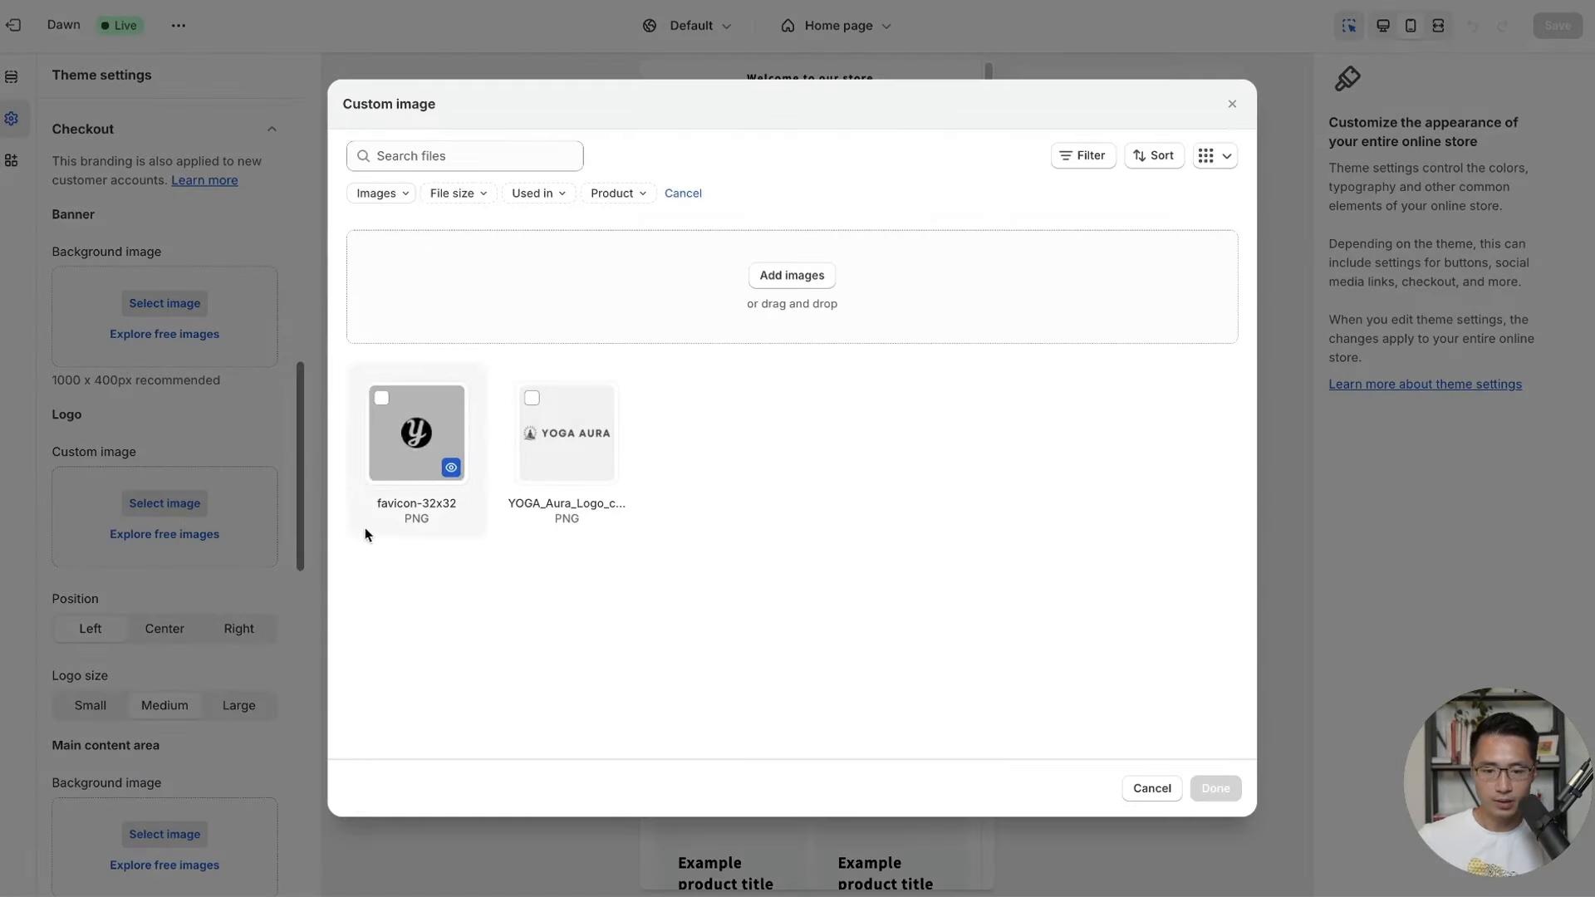
pyautogui.click(532, 401)
pyautogui.click(1213, 785)
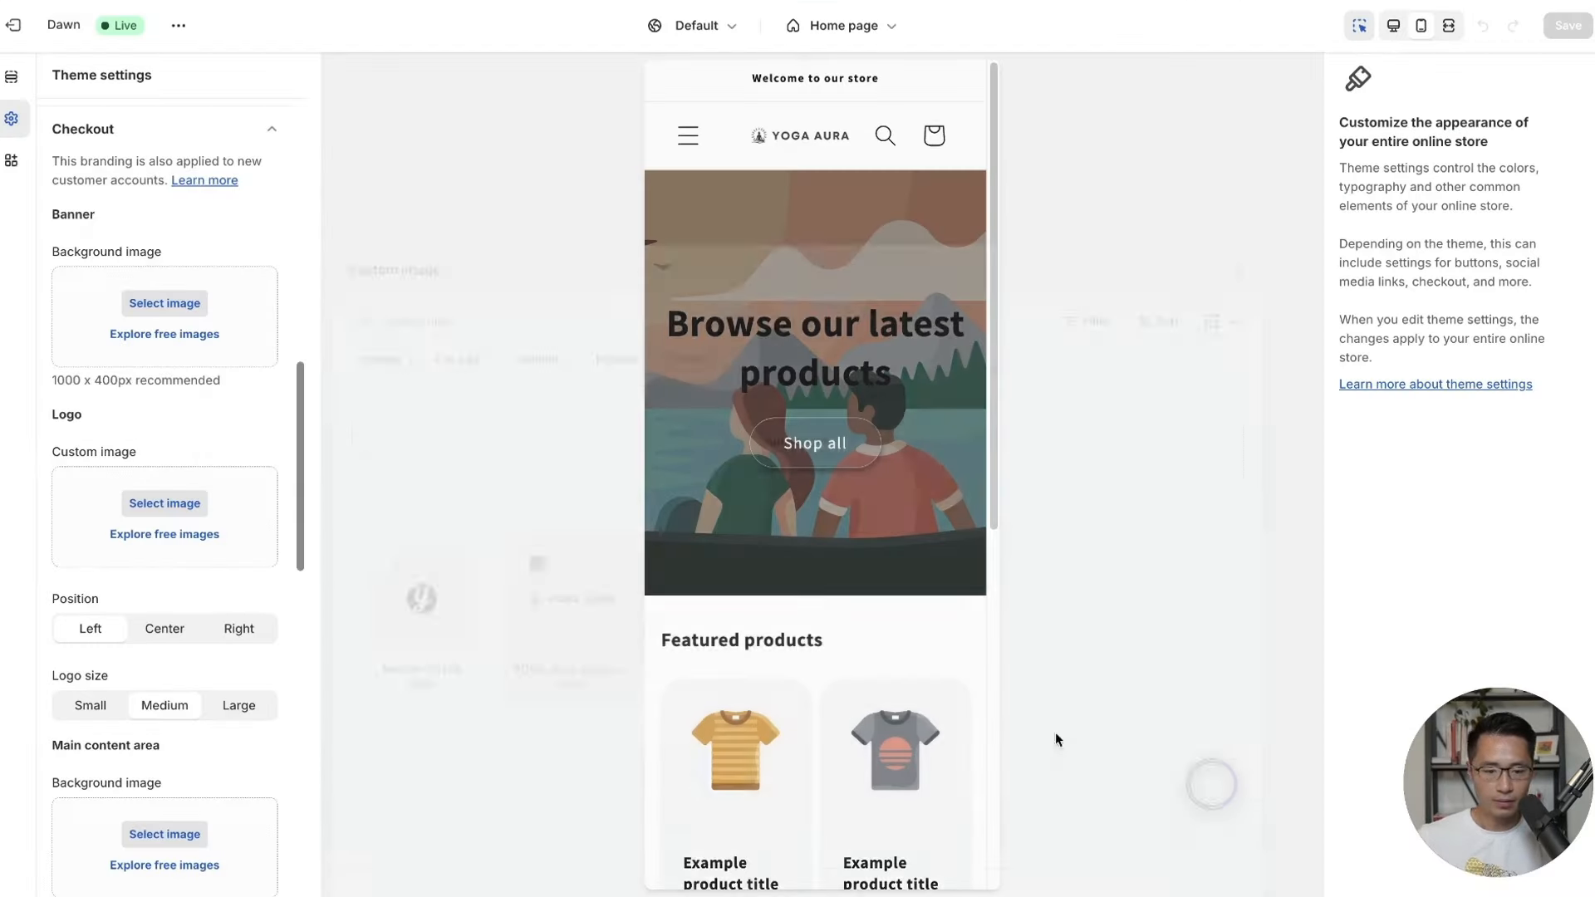
# Position the checkout logo in the centre of the header.
pyautogui.scroll(-1, 204, 584)
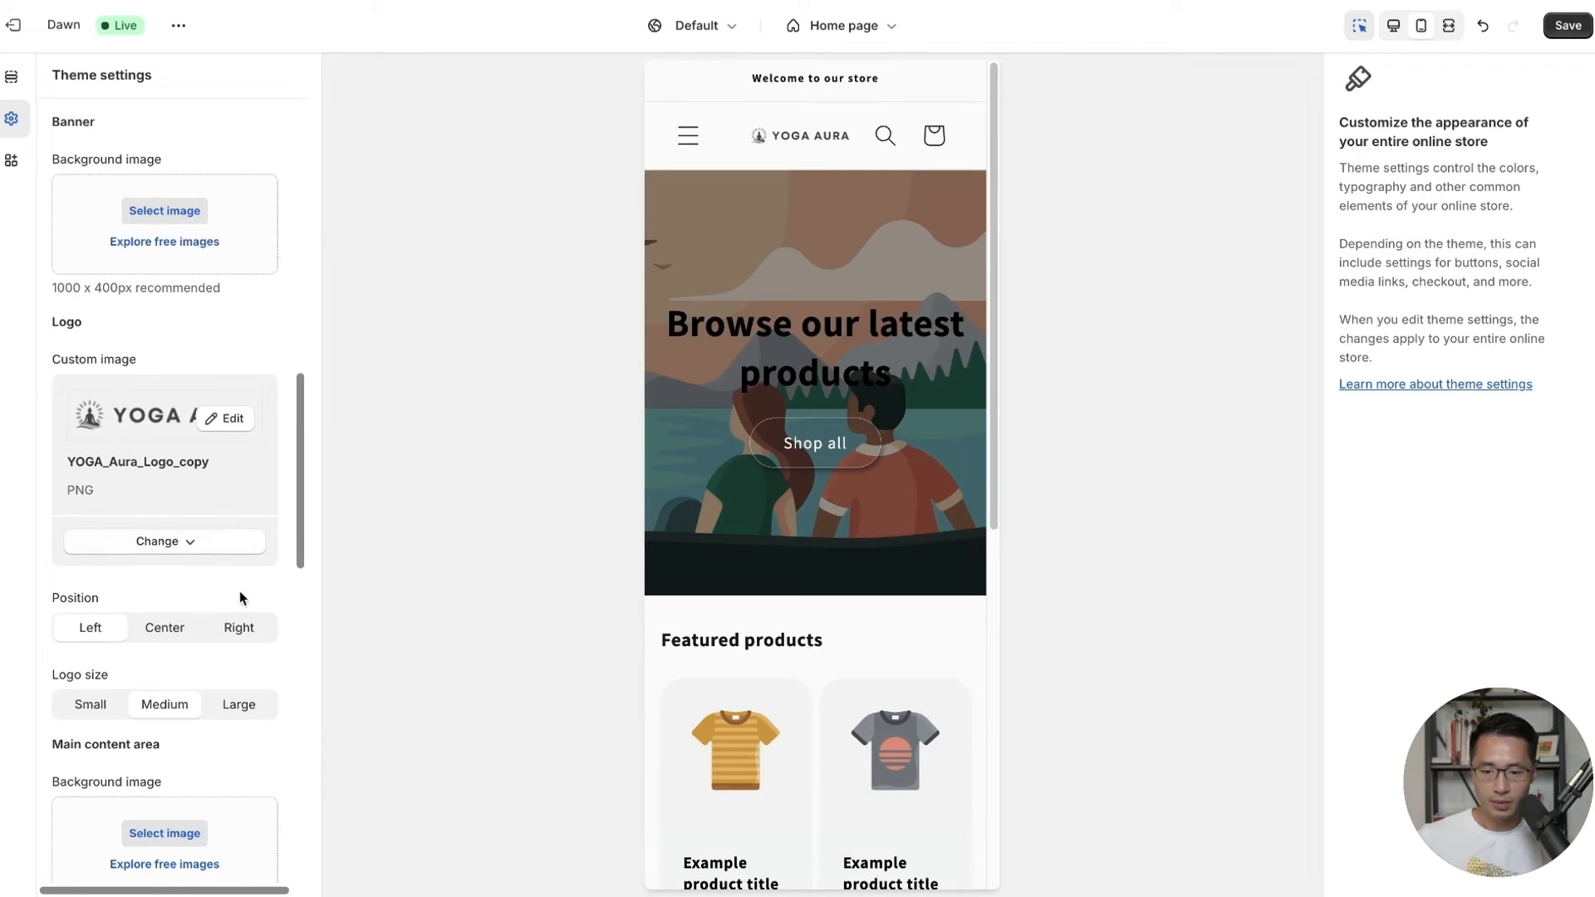
pyautogui.scroll(-1, 241, 597)
pyautogui.click(165, 598)
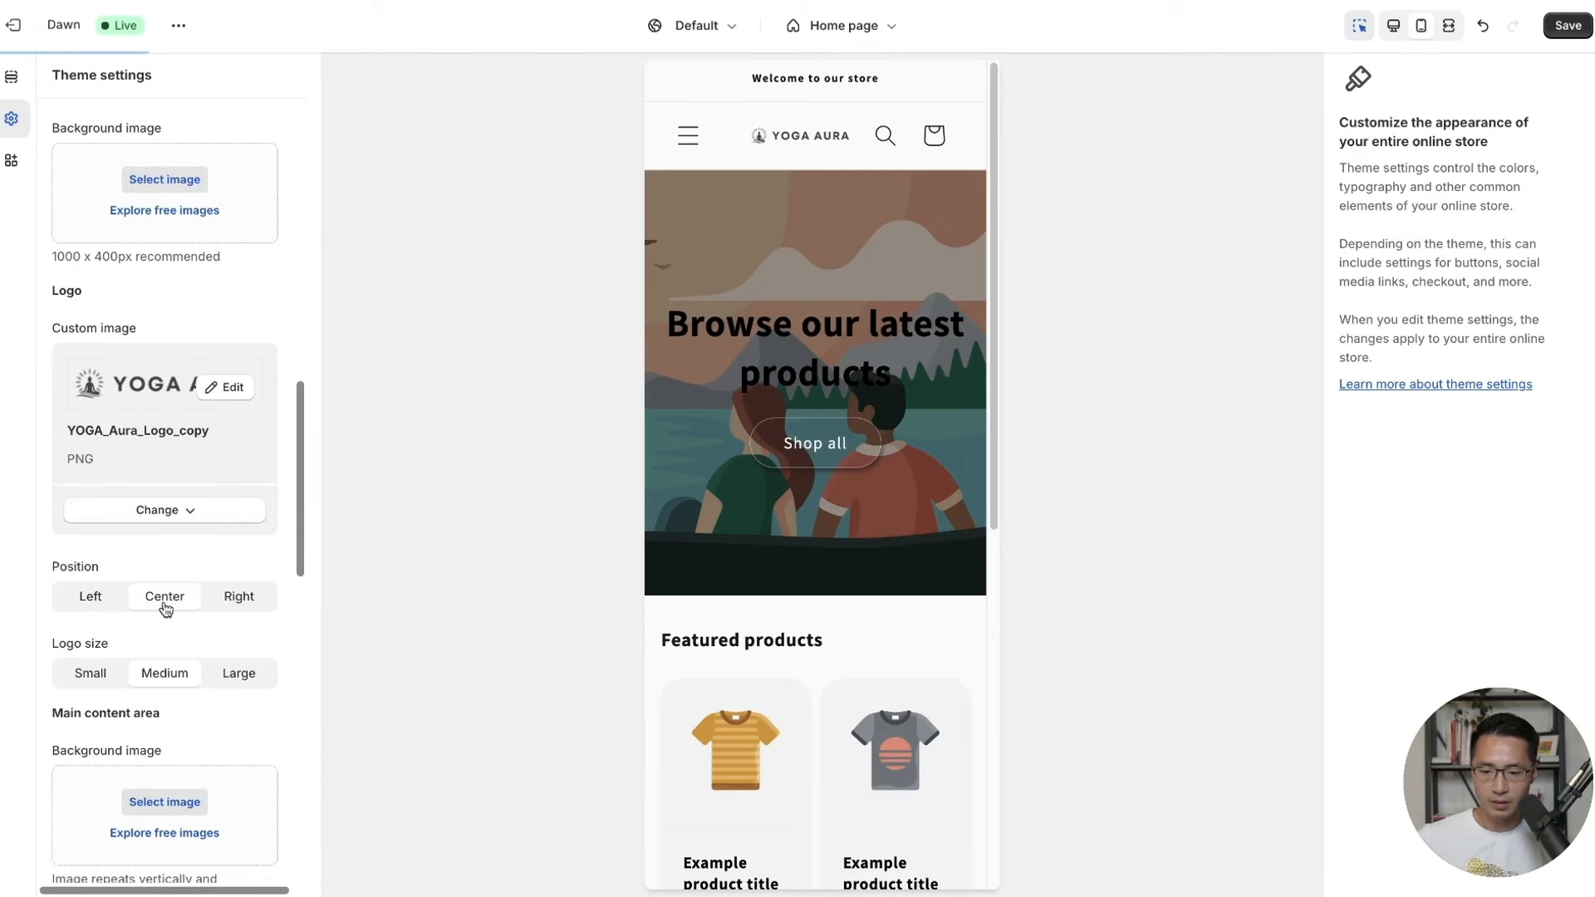
pyautogui.scroll(-4, 241, 540)
pyautogui.scroll(-7, 292, 492)
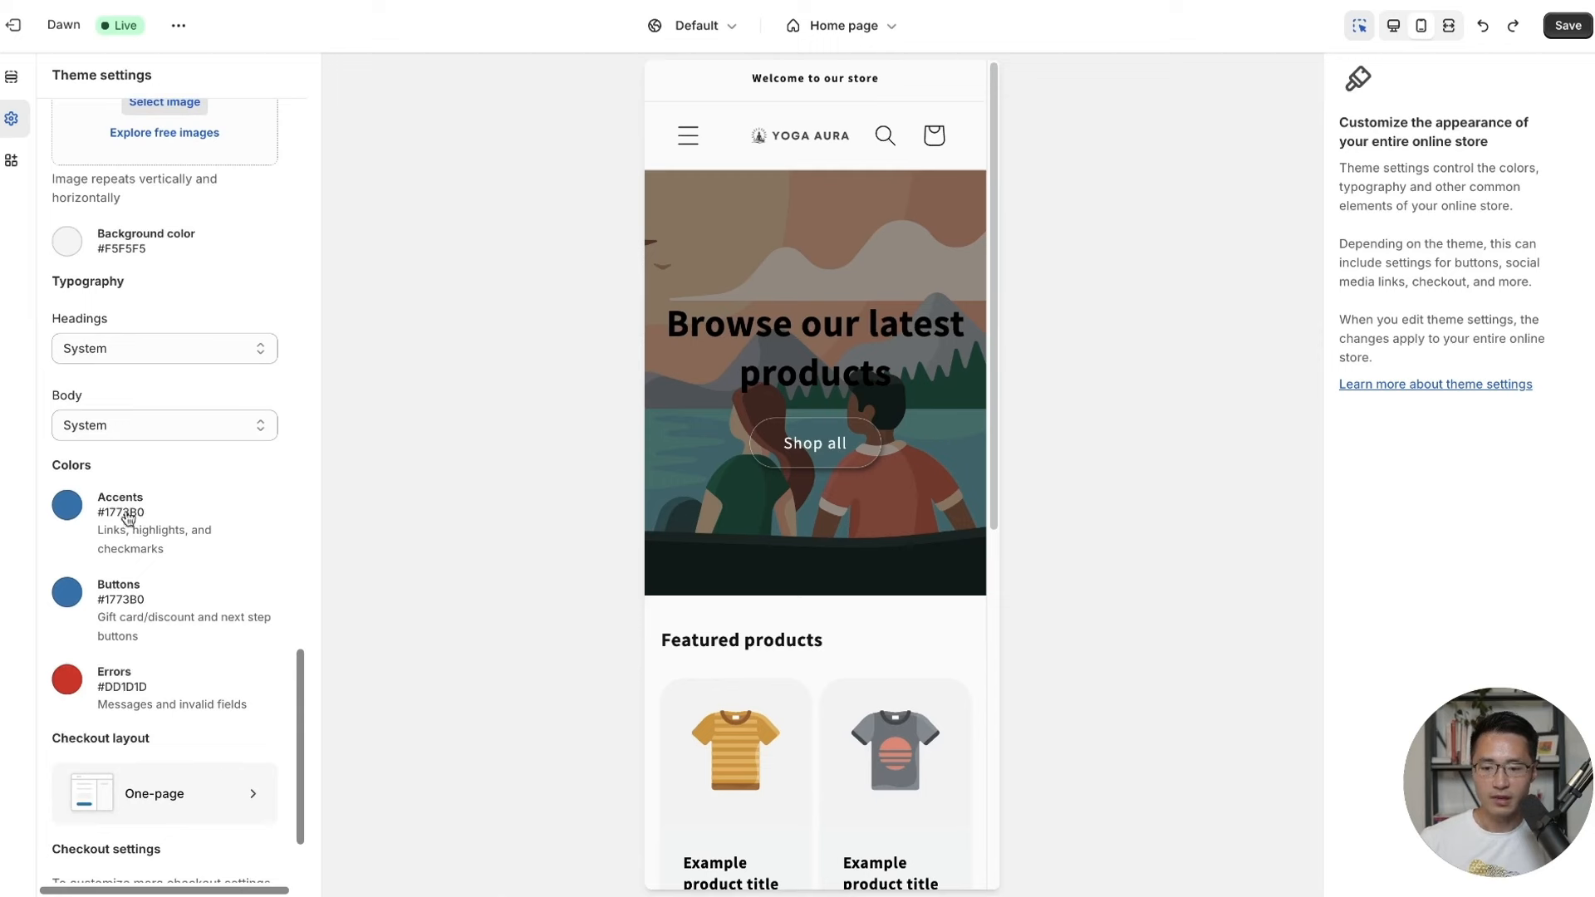
# Set checkout Accents to #121212 and Buttons to green #52BB51.
pyautogui.click(66, 505)
pyautogui.click(224, 429)
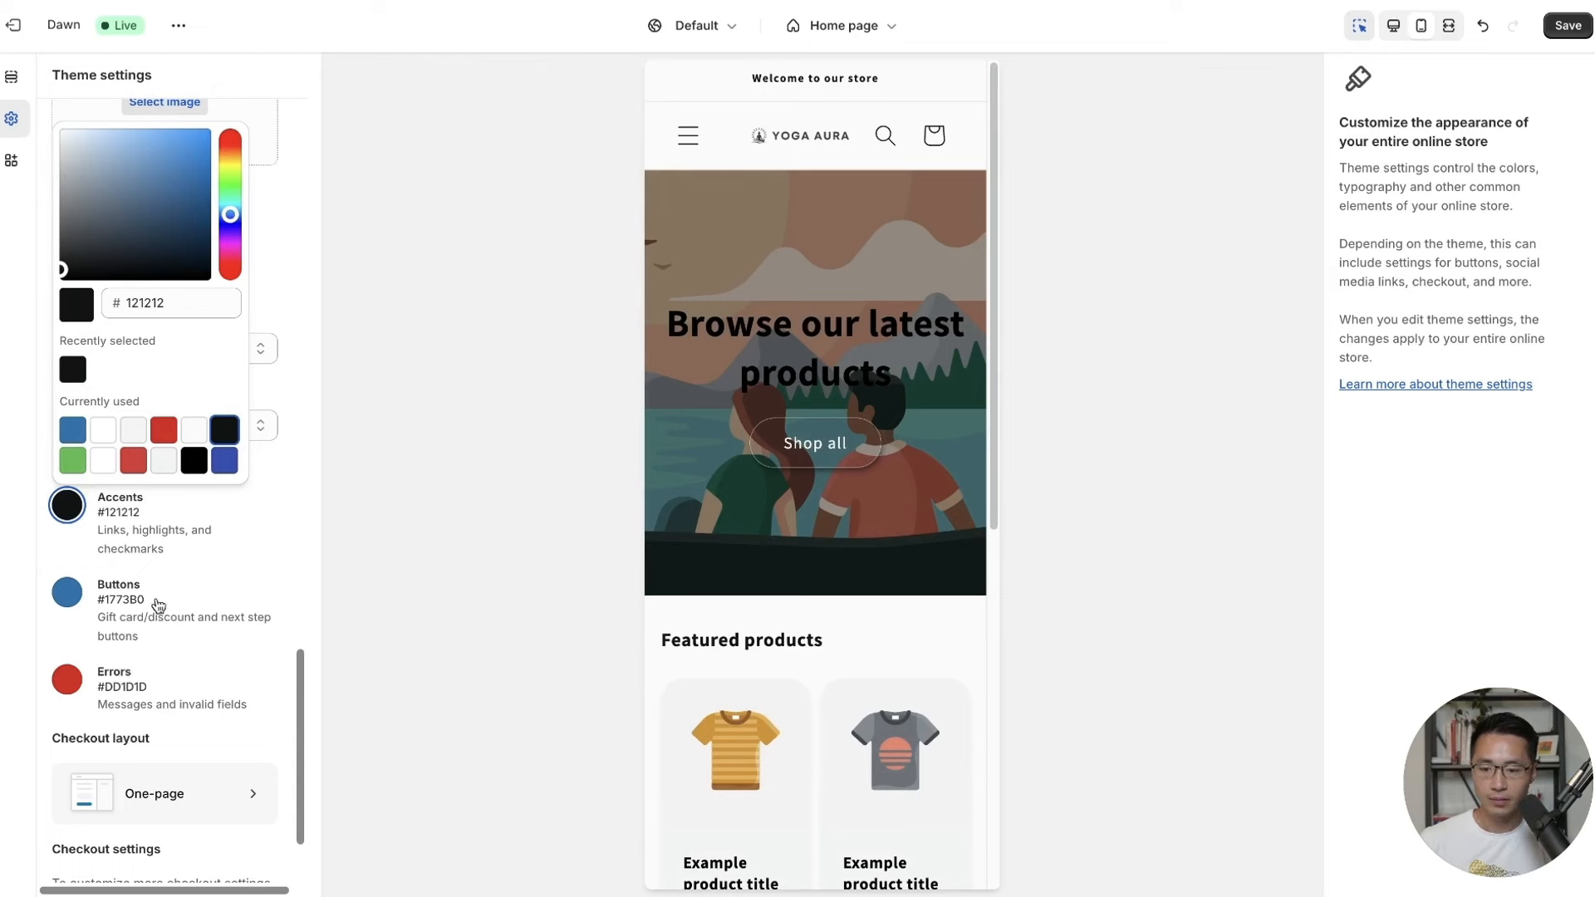
pyautogui.click(67, 592)
pyautogui.press('BackSpace')
pyautogui.press('BackSpace')
pyautogui.press('BackSpace')
pyautogui.press('BackSpace')
pyautogui.press('BackSpace')
pyautogui.press('BackSpace')
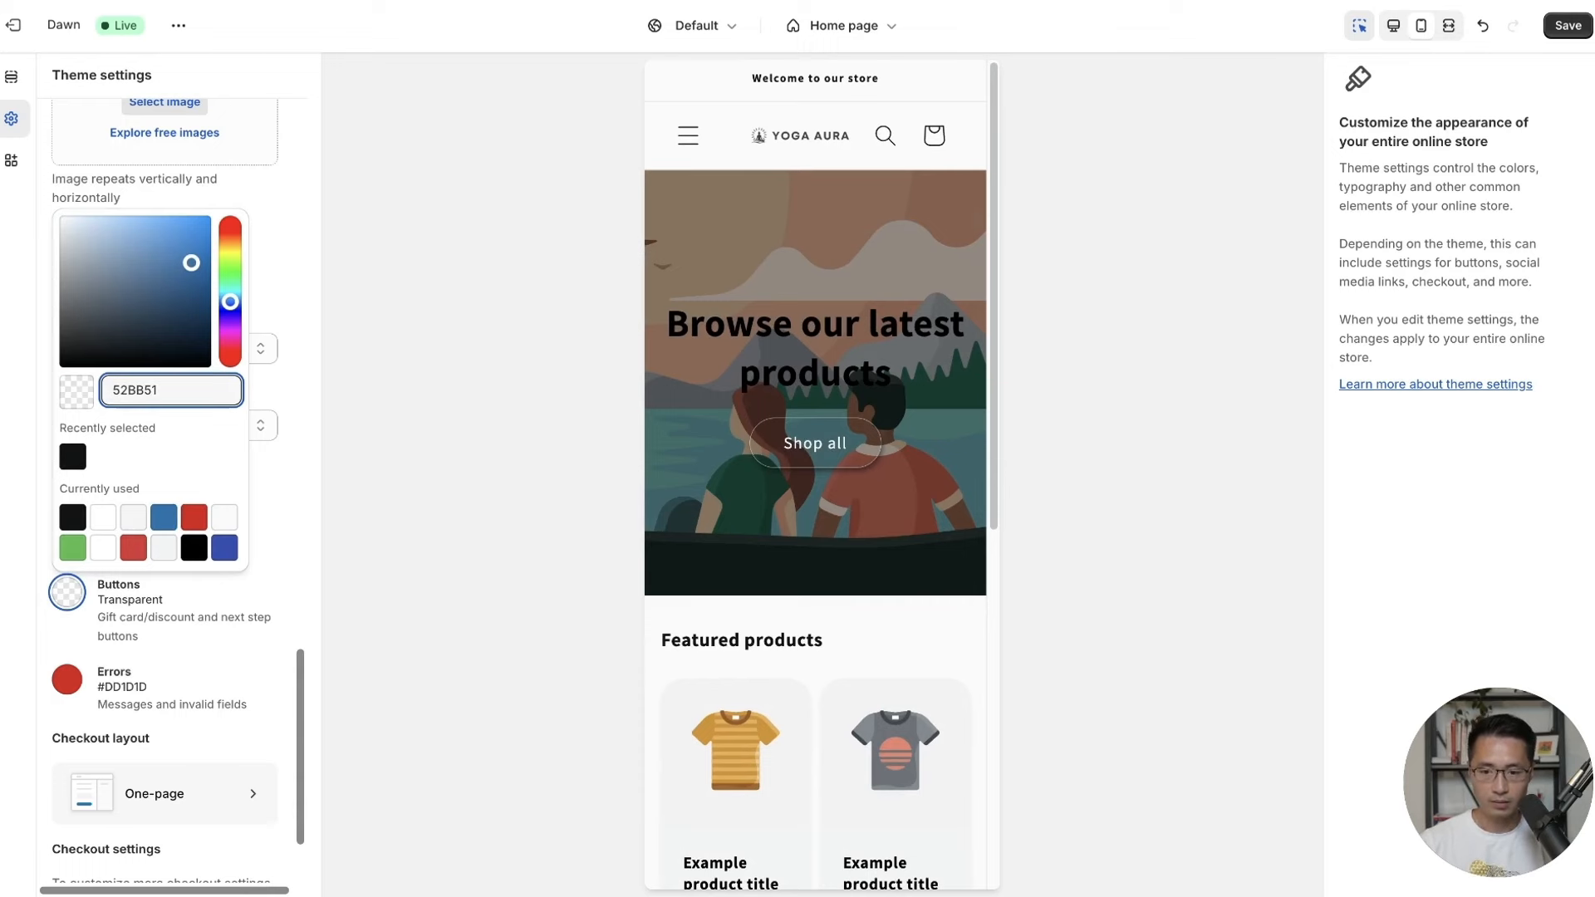
pyautogui.click(290, 574)
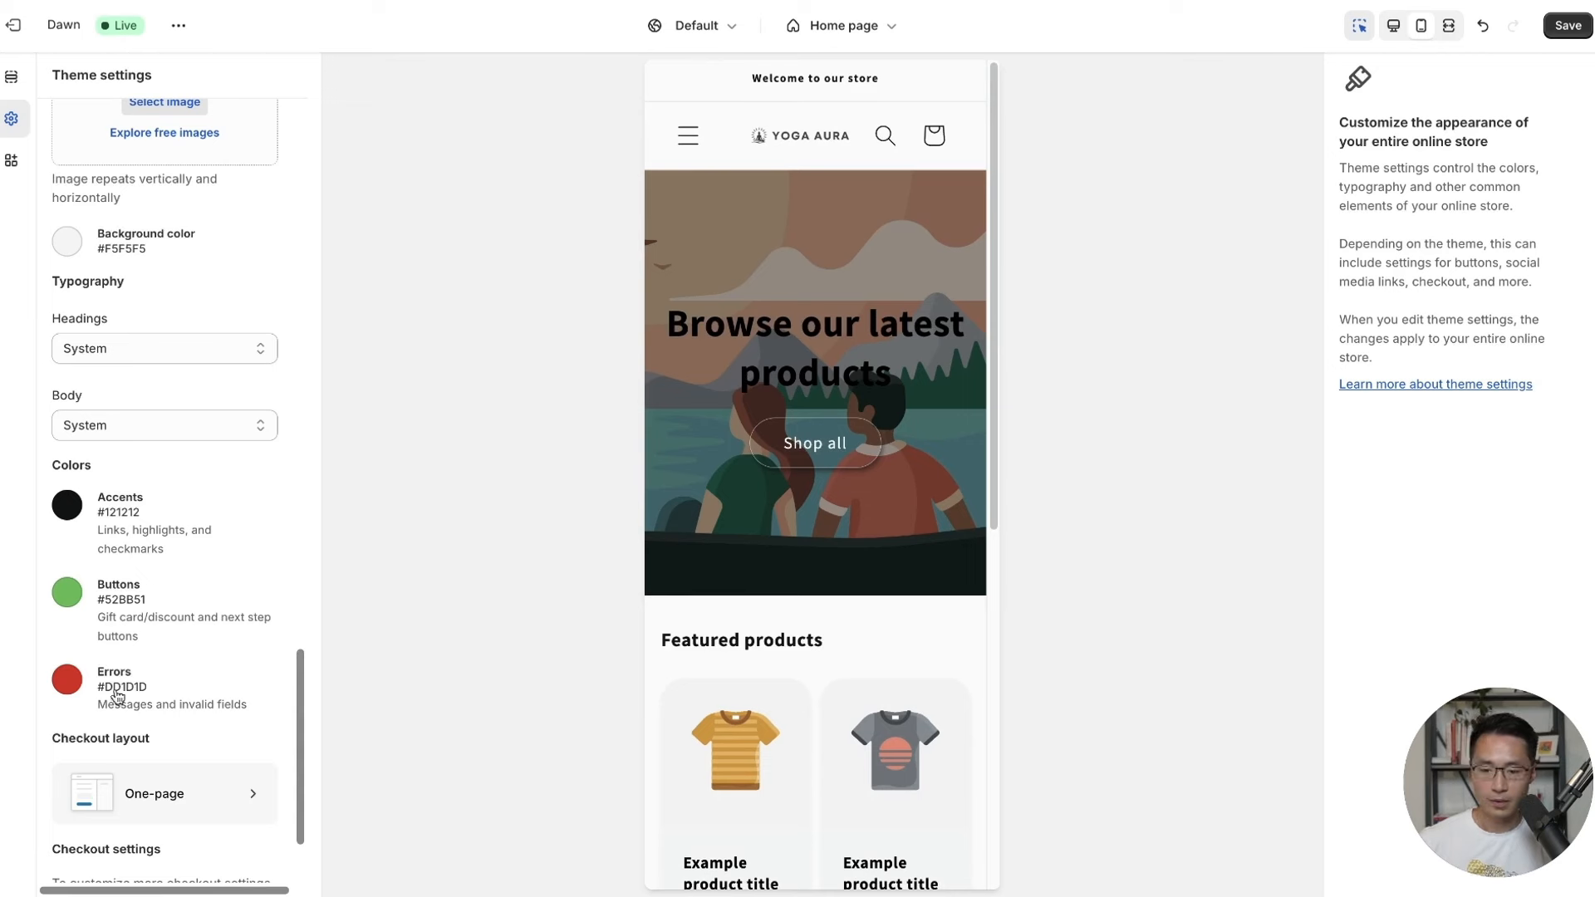
# Set the checkout Errors colour to red #DA3636 and save.
pyautogui.click(73, 686)
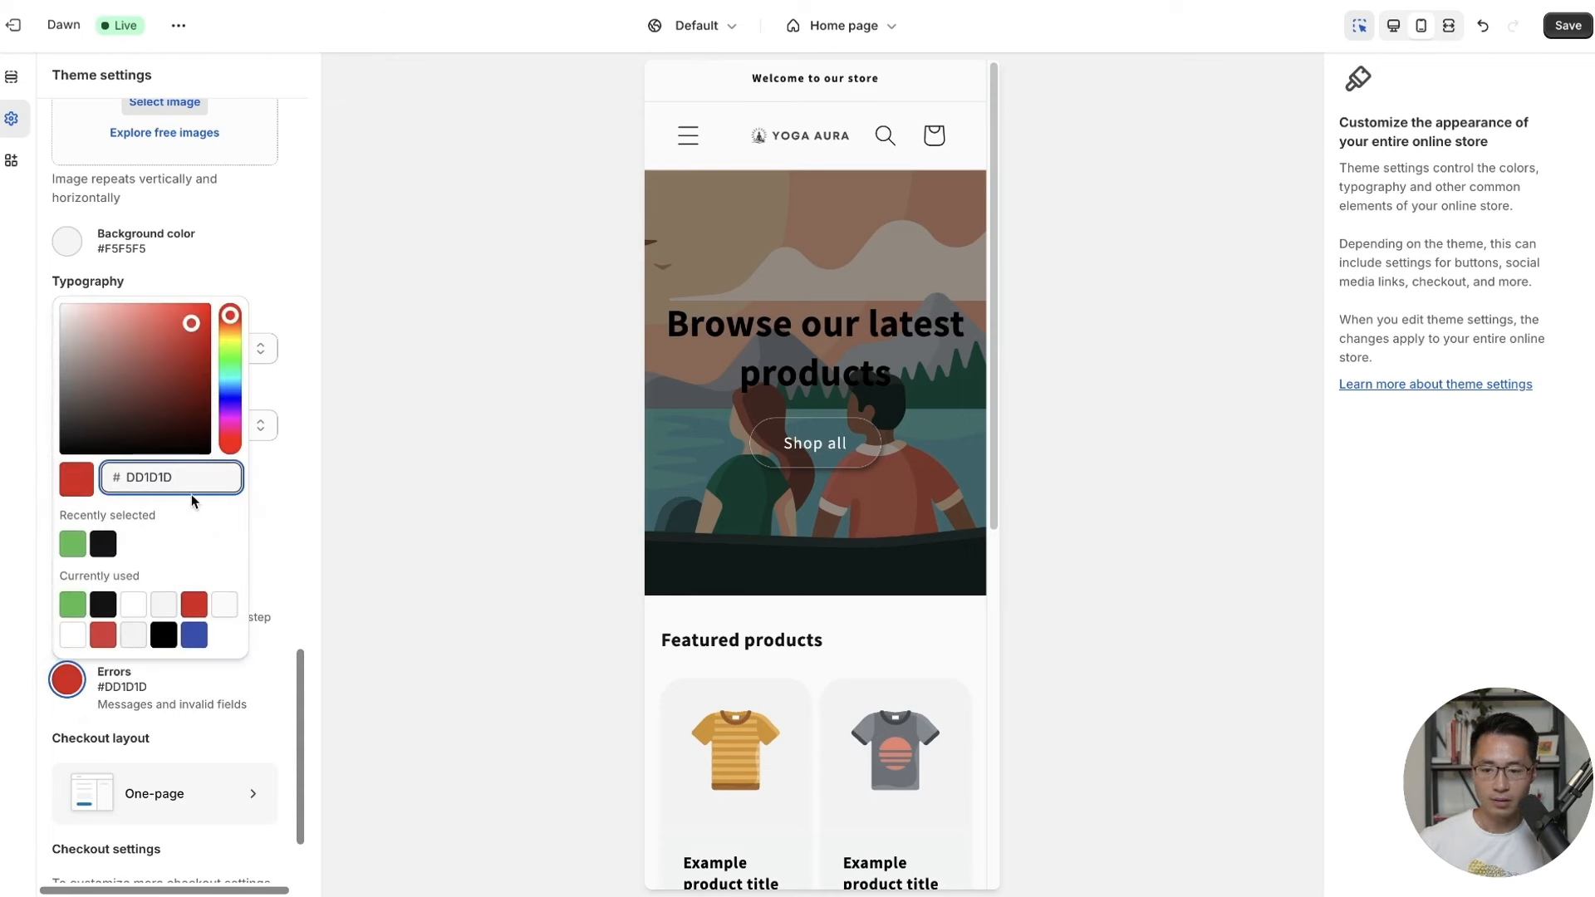
pyautogui.press('BackSpace')
pyautogui.press('BackSpace')
pyautogui.press('BackSpace')
pyautogui.press('BackSpace')
pyautogui.press('BackSpace')
pyautogui.press('BackSpace')
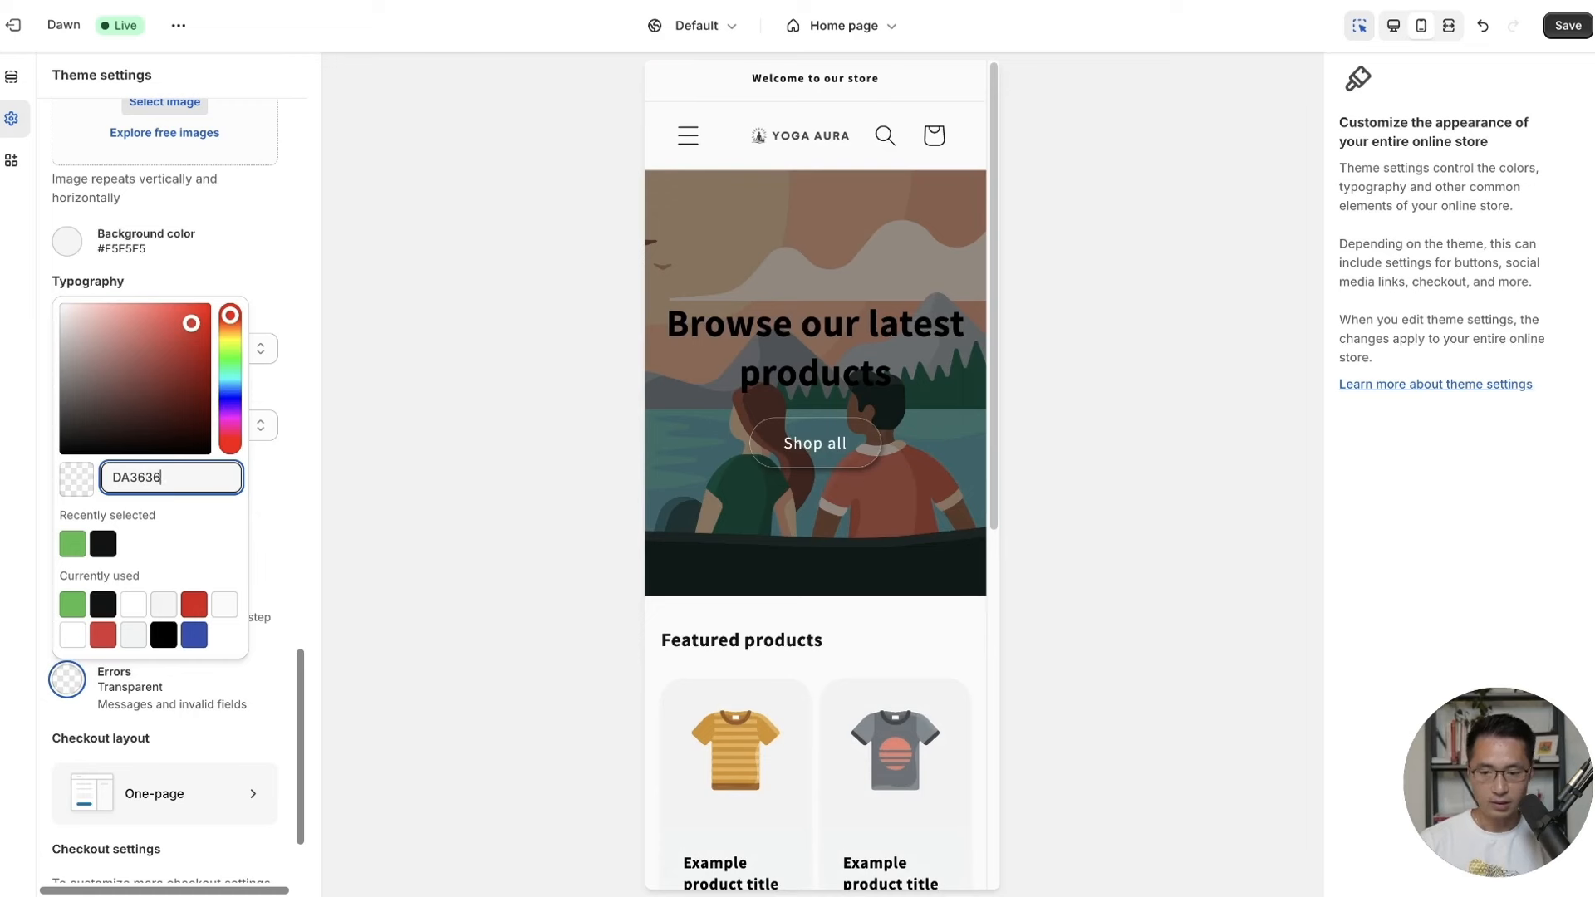
pyautogui.press('Return')
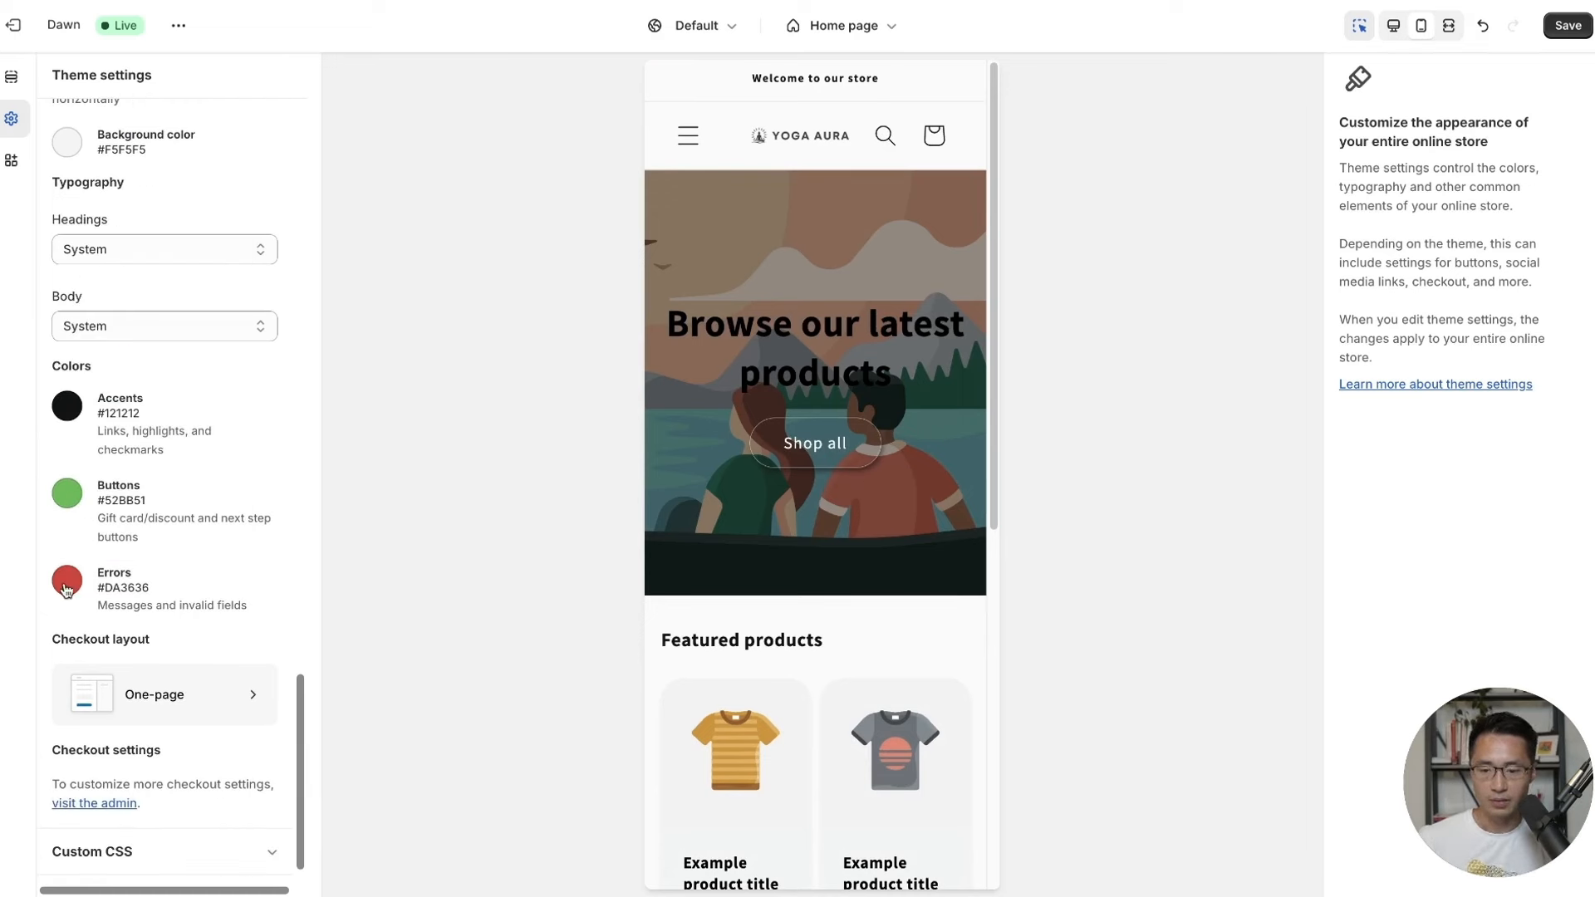
pyautogui.scroll(-1, 228, 541)
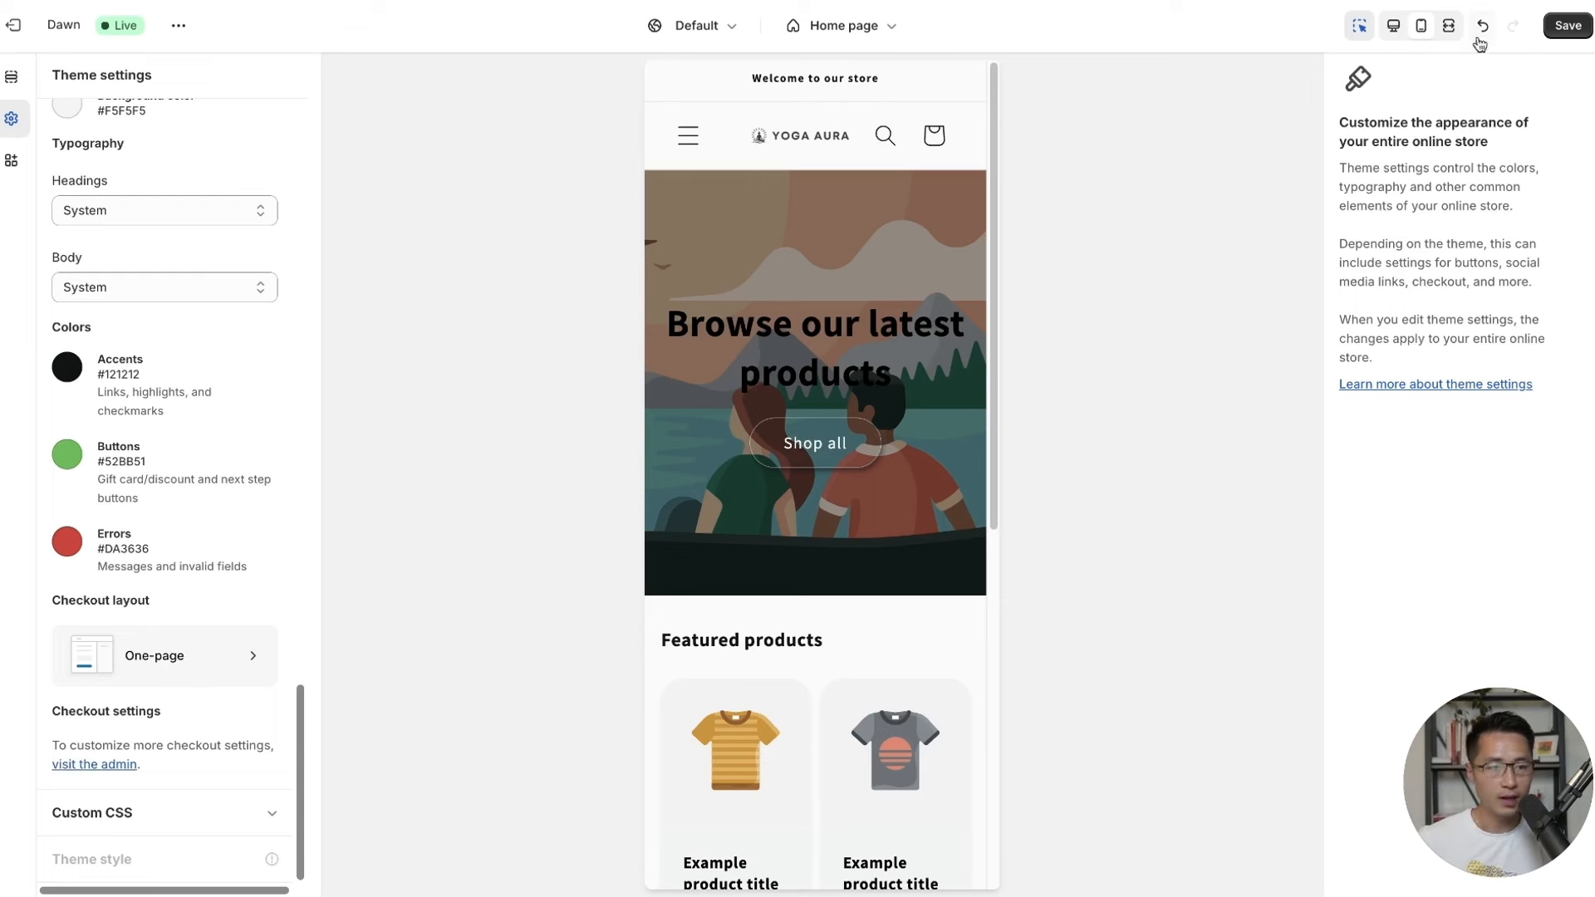
pyautogui.click(1563, 27)
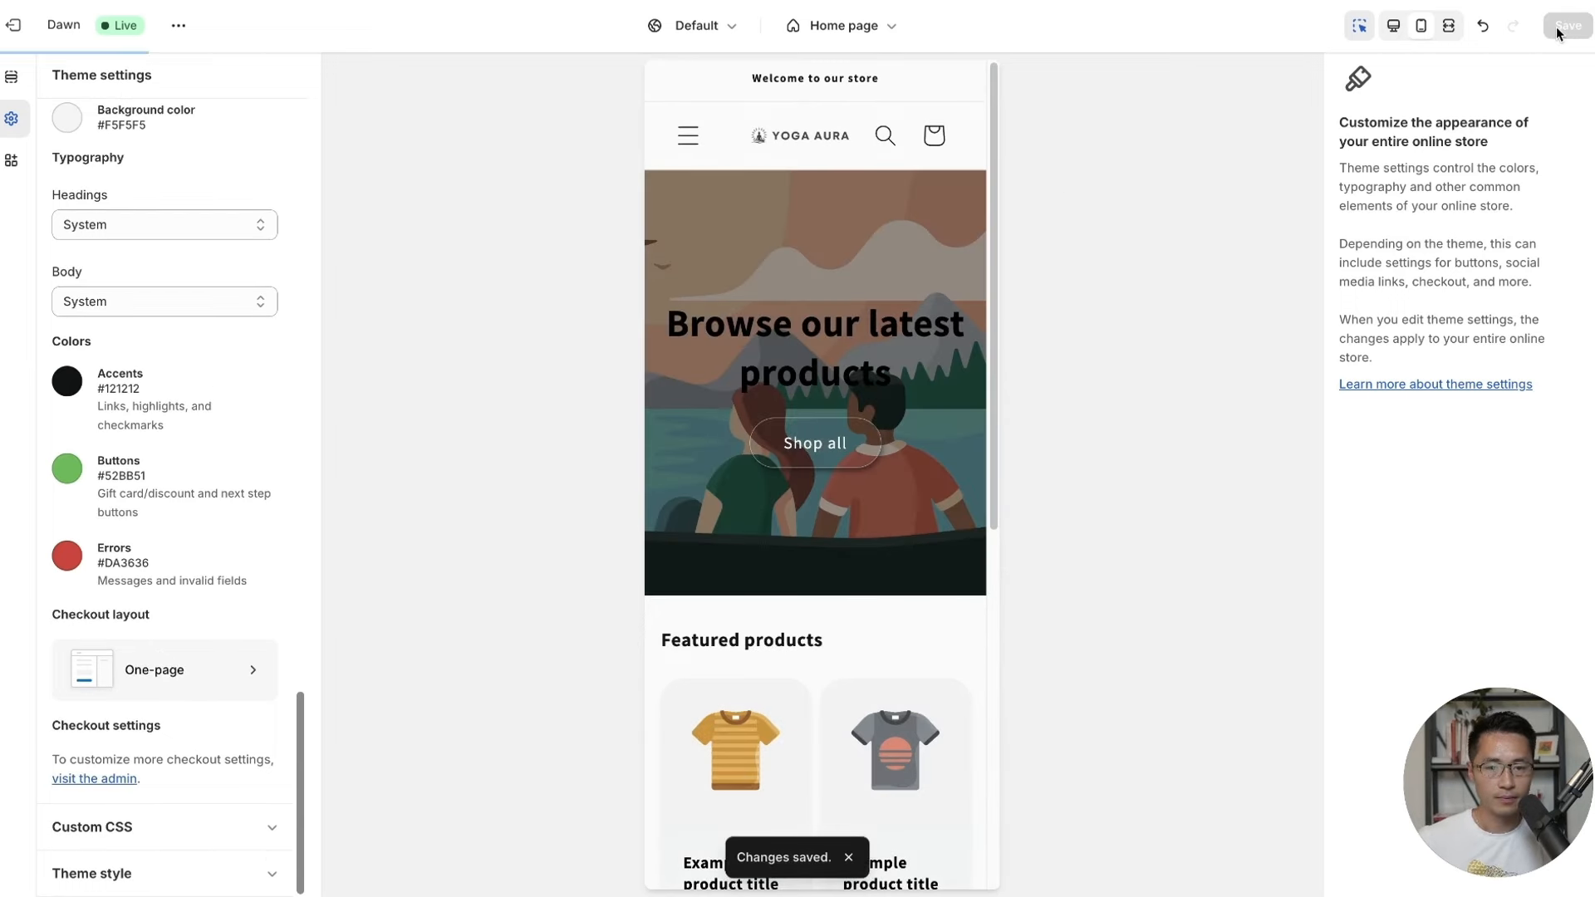
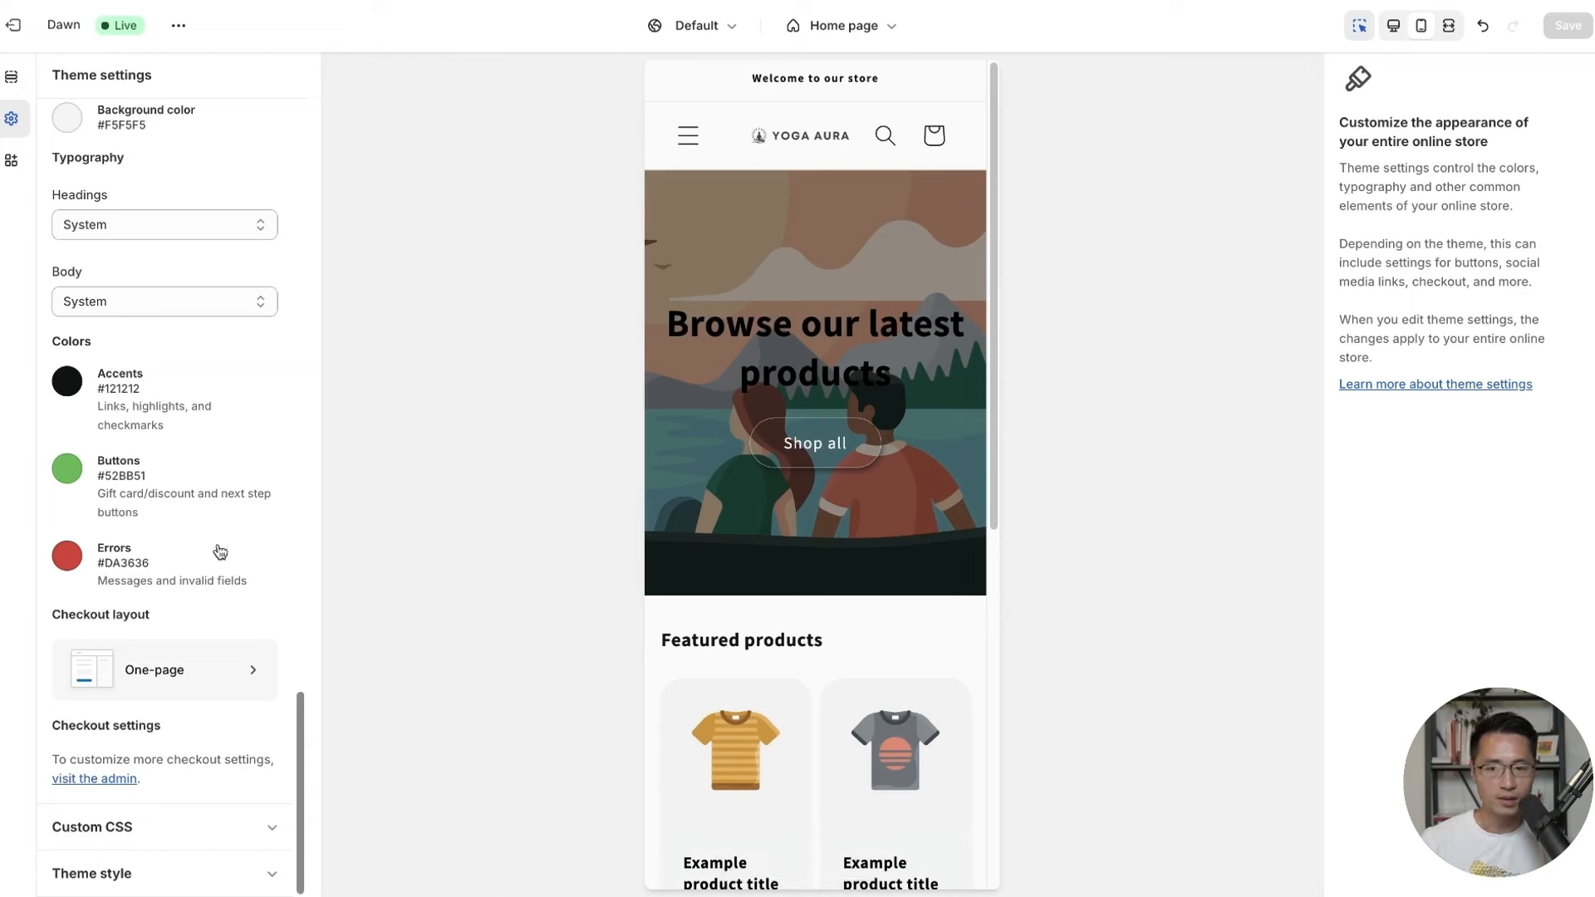
# Apply the red Scheme 2 colour scheme to the announcement bar.
pyautogui.click(14, 81)
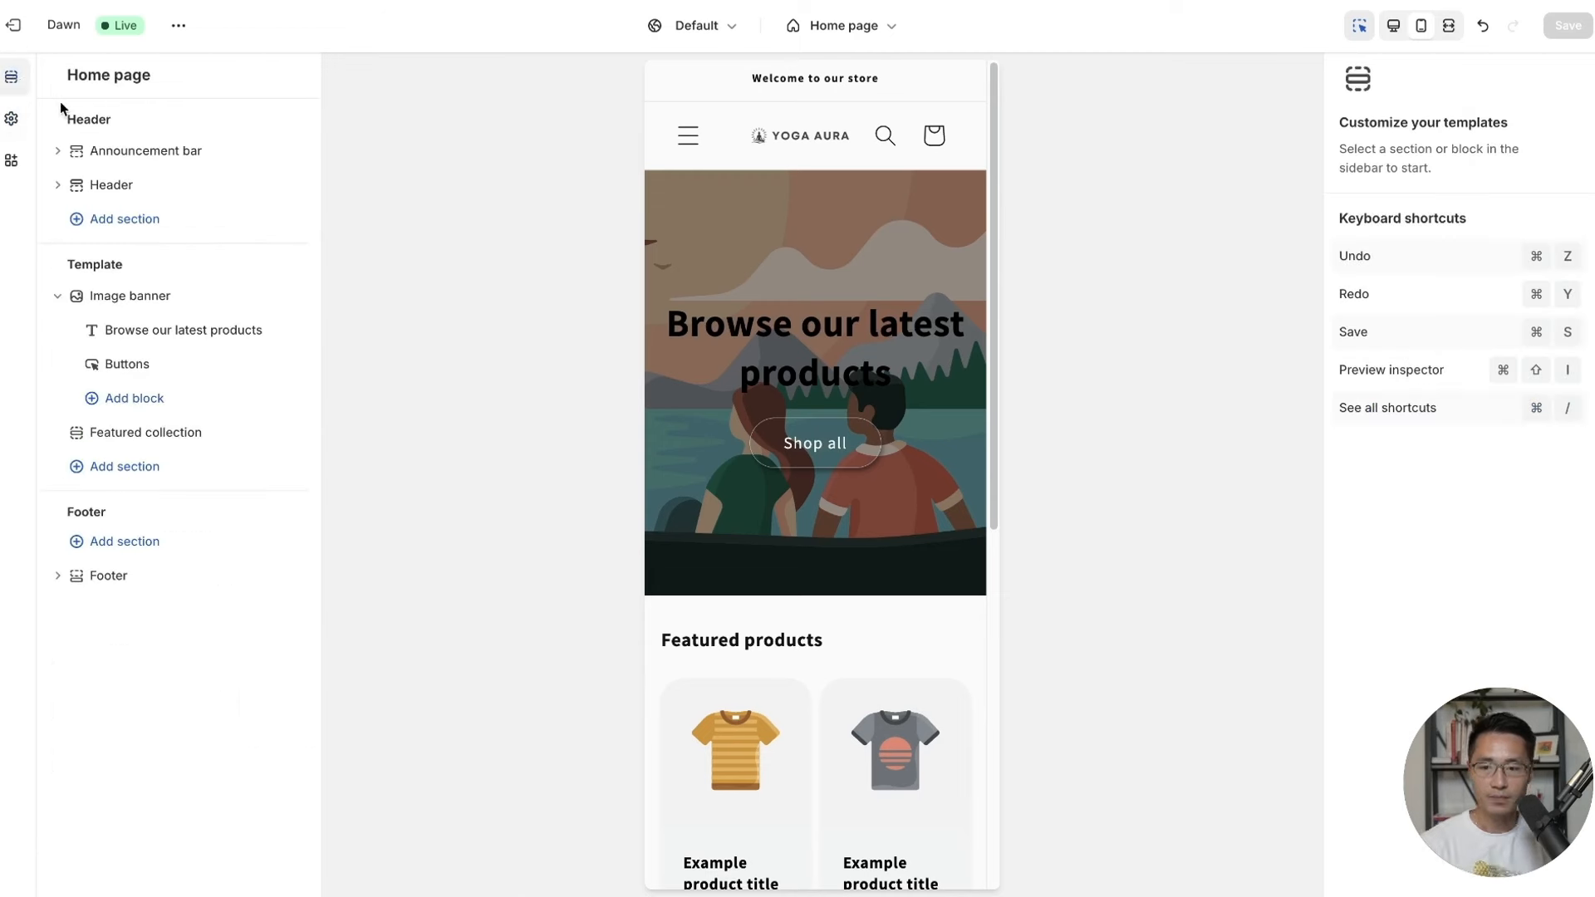
pyautogui.click(128, 154)
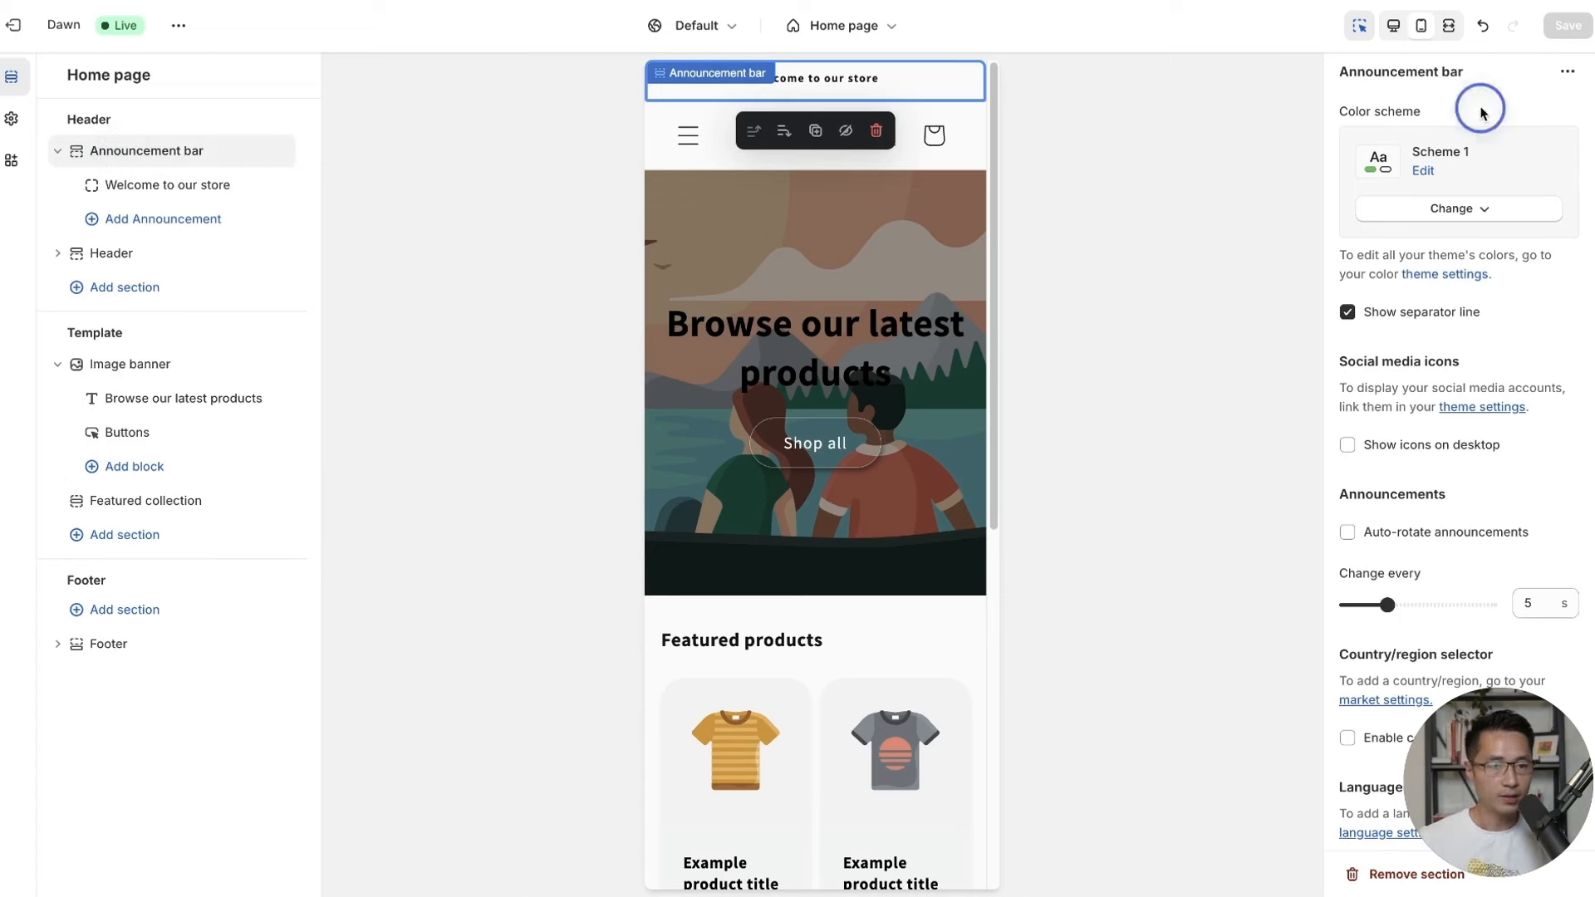
pyautogui.click(1480, 216)
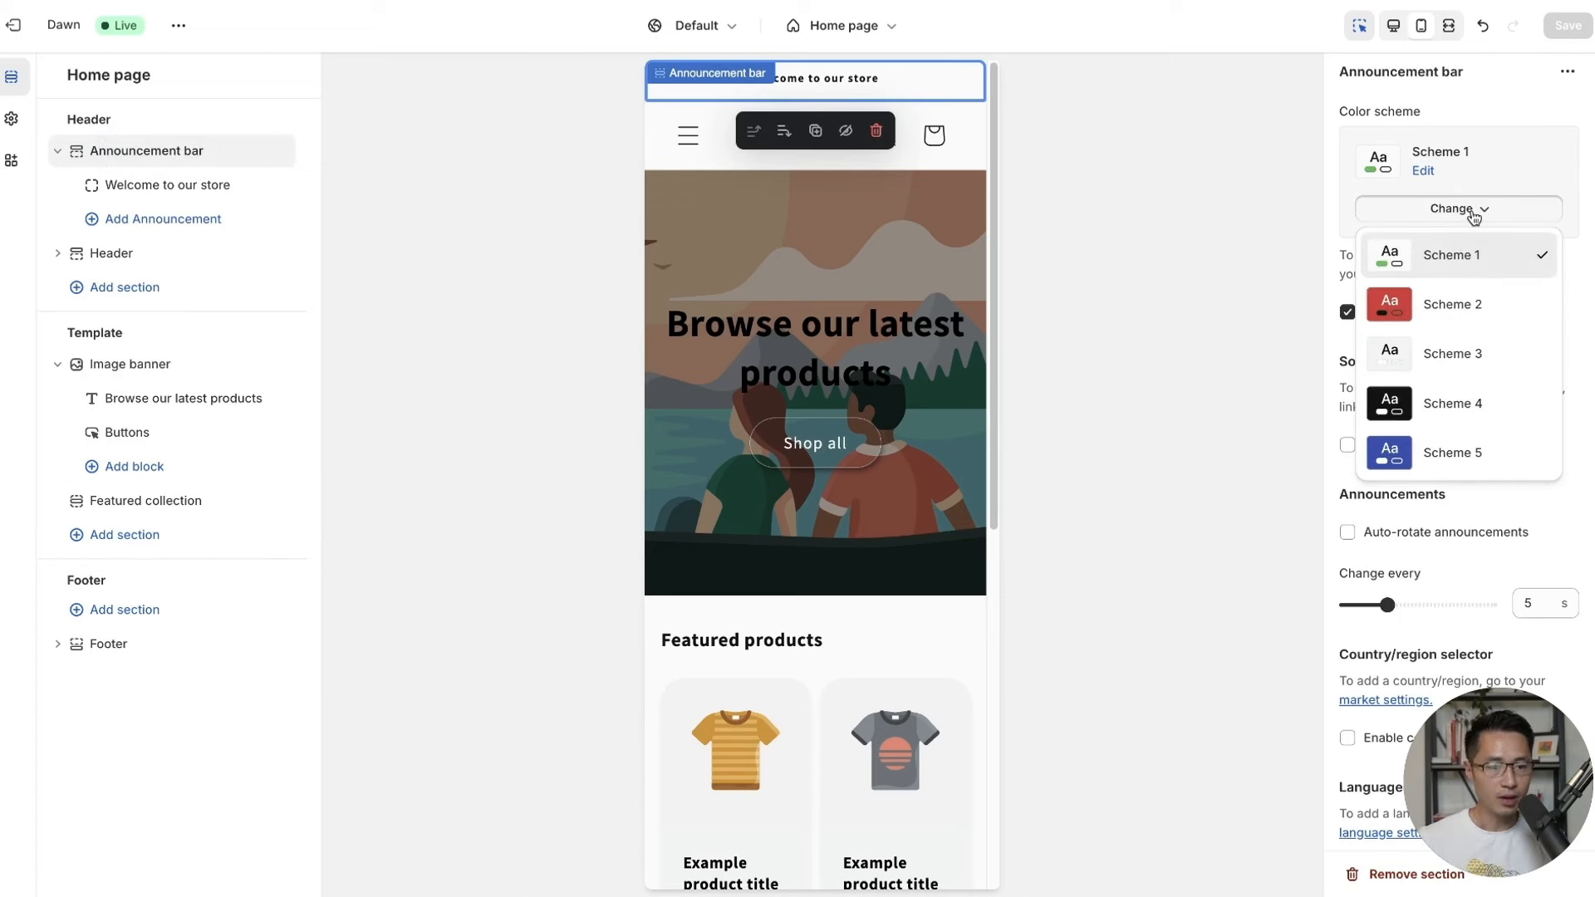
pyautogui.click(1454, 314)
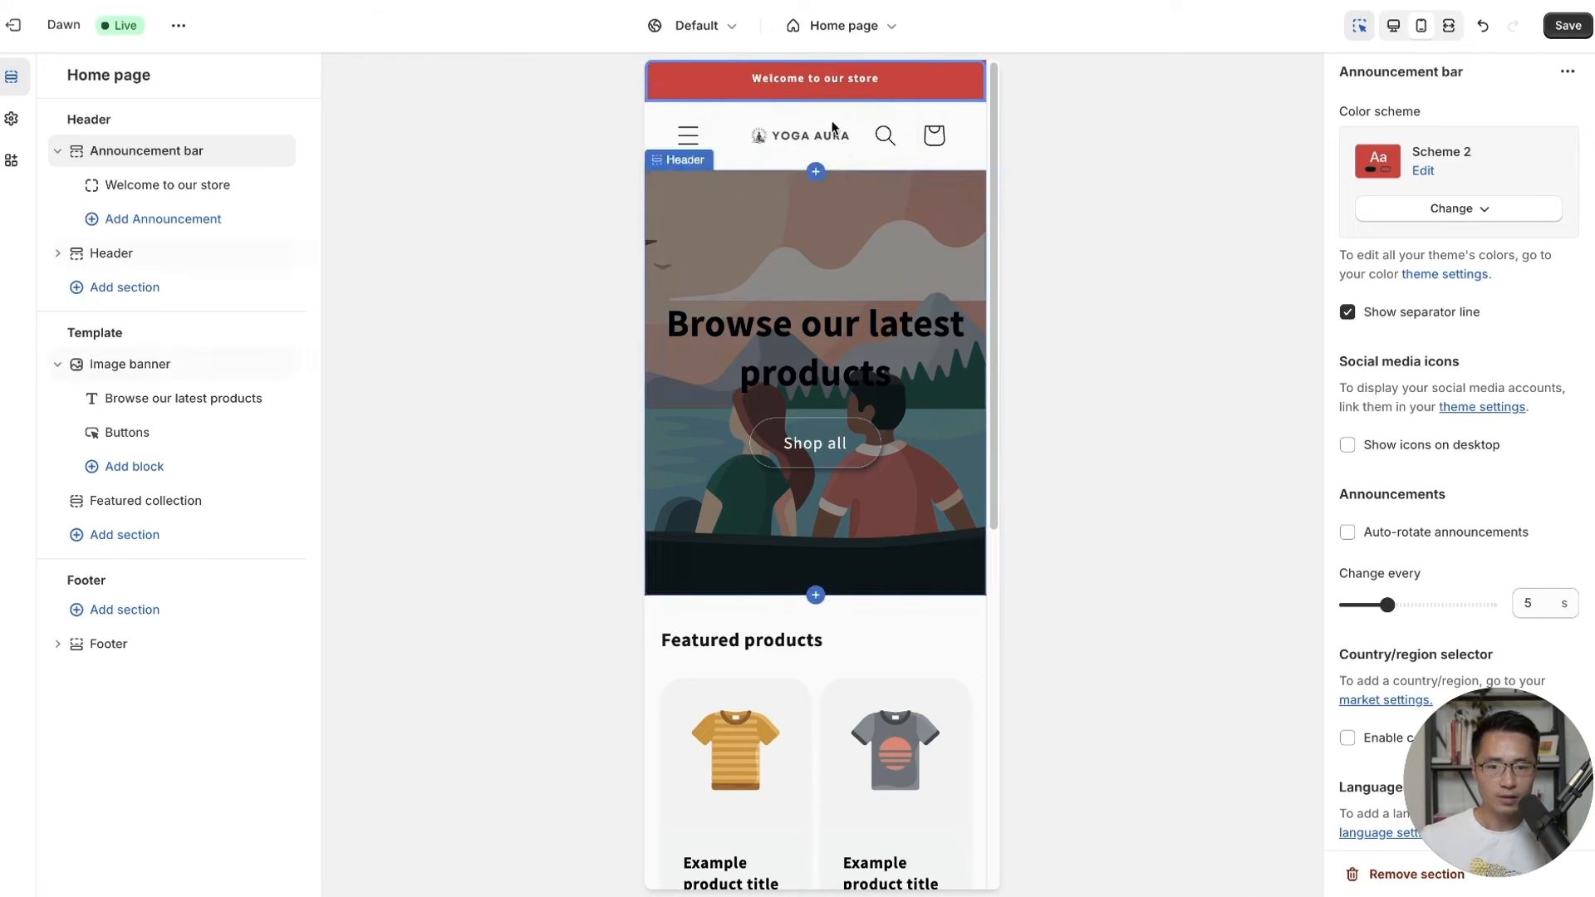
# Change the announcement text to a 📦 emoji plus 'FREE SHIPPING $65+' and save.
pyautogui.click(145, 184)
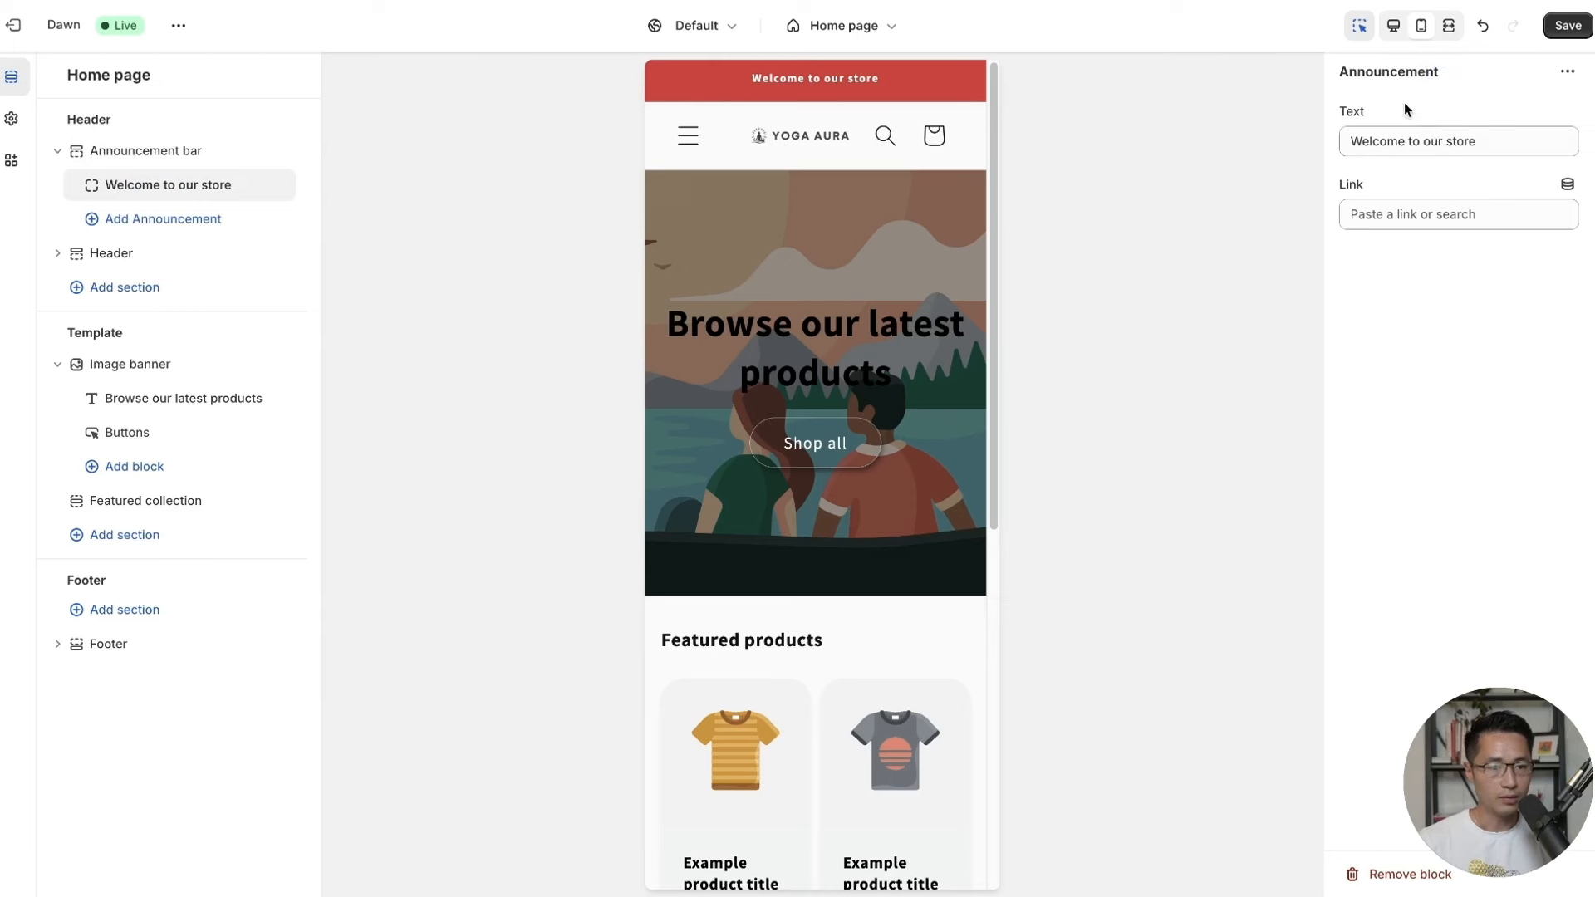
pyautogui.moveTo(1512, 150); pyautogui.dragTo(1341, 143)
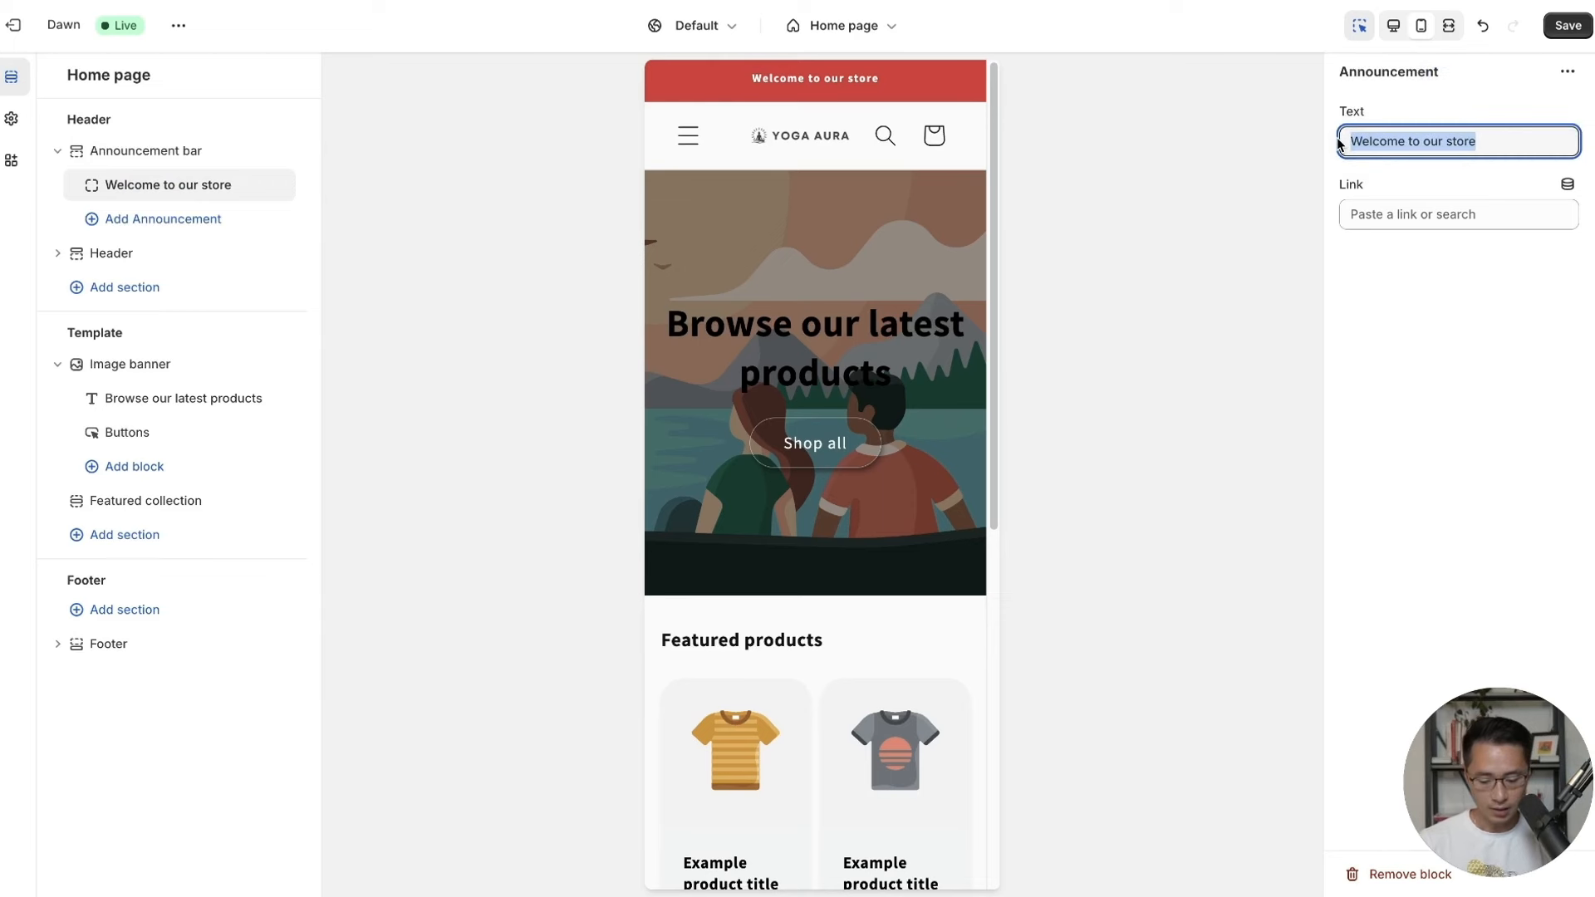
pyautogui.write('FREE')
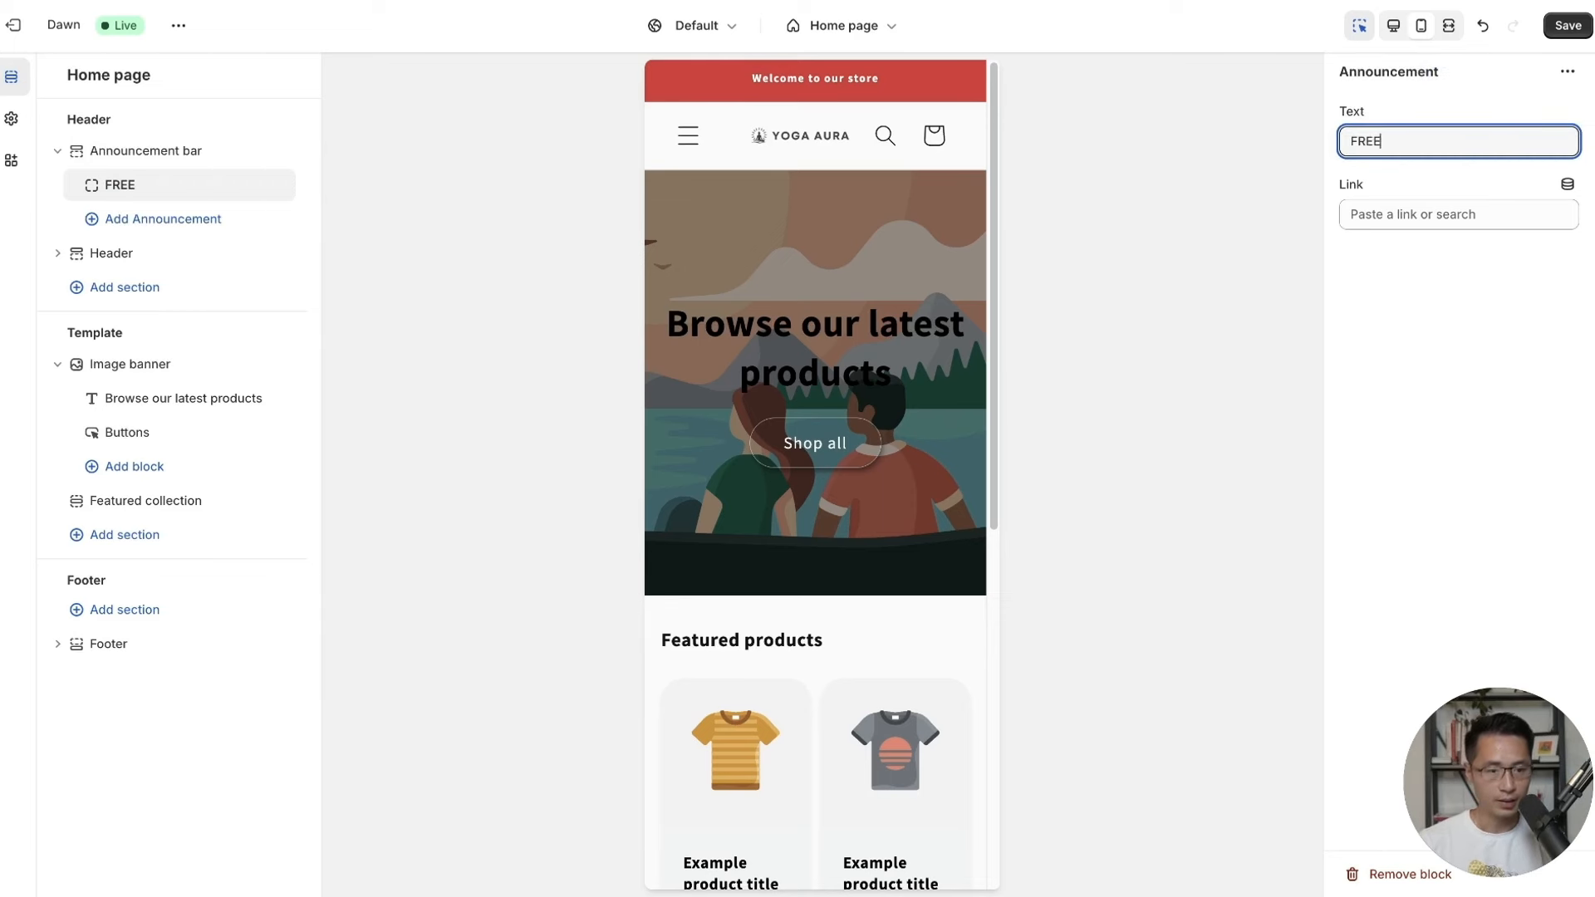
pyautogui.write(' SHIPPING $')
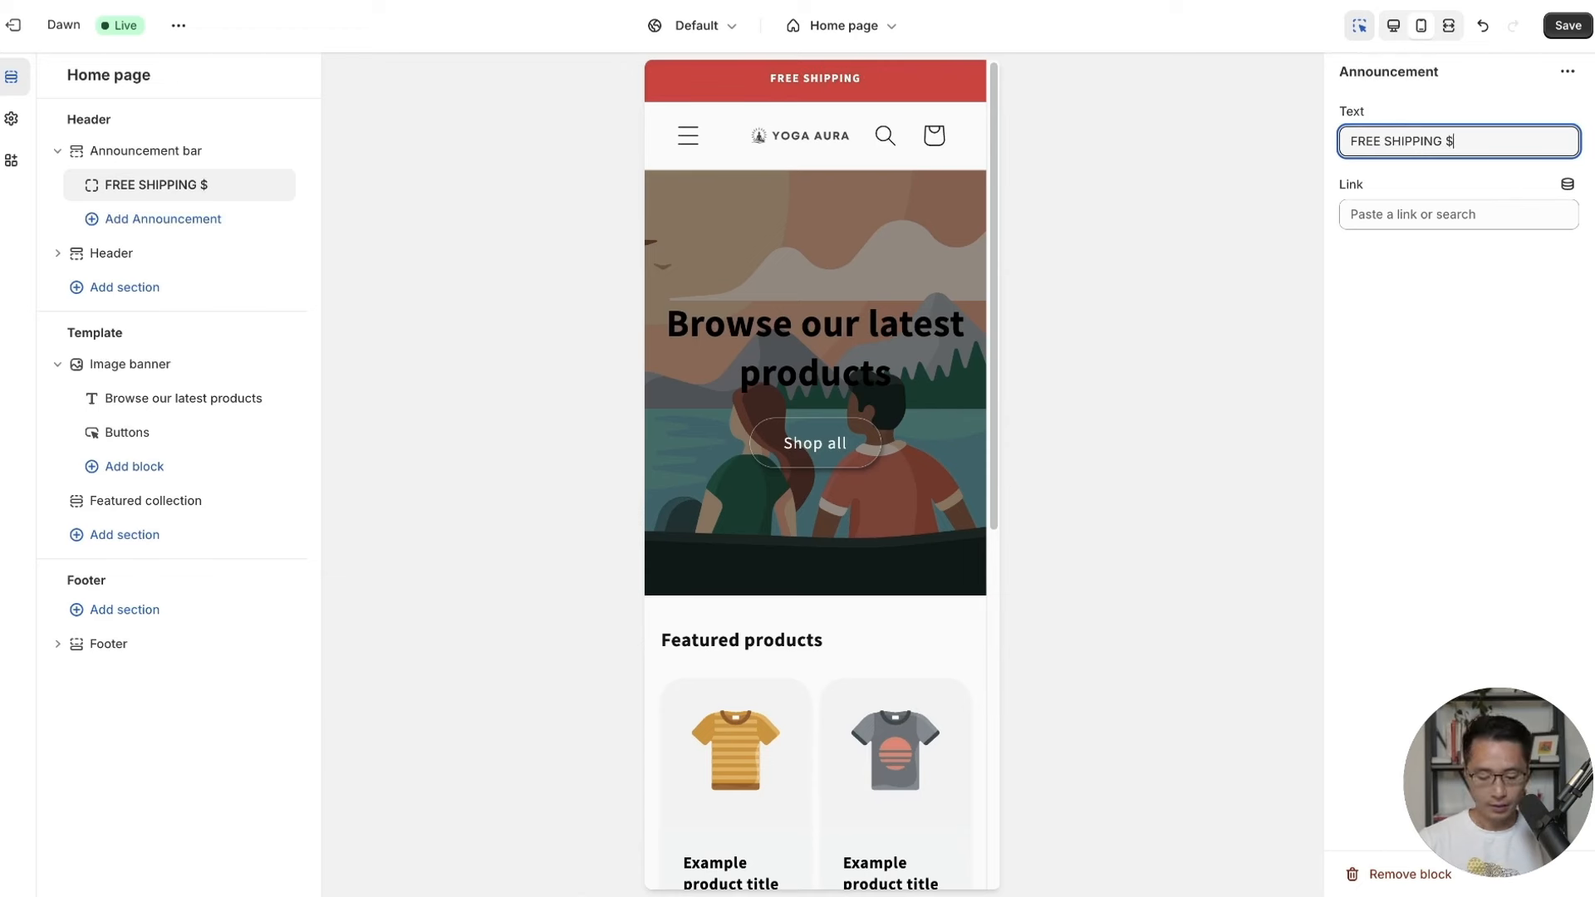
pyautogui.write('65+')
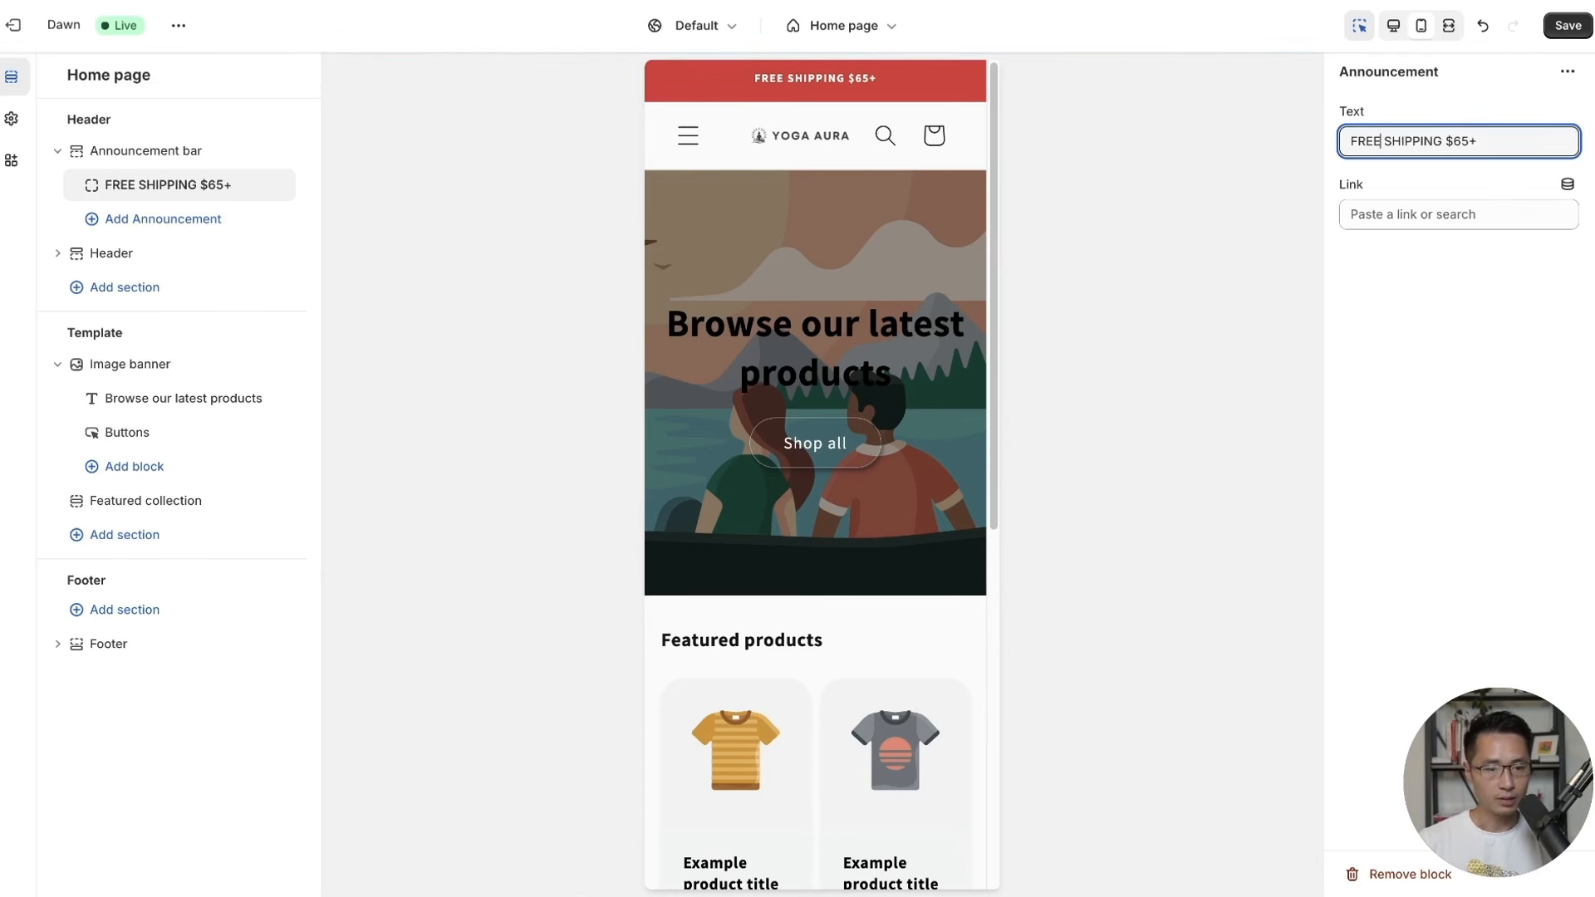
pyautogui.press('ctrl+super+space')
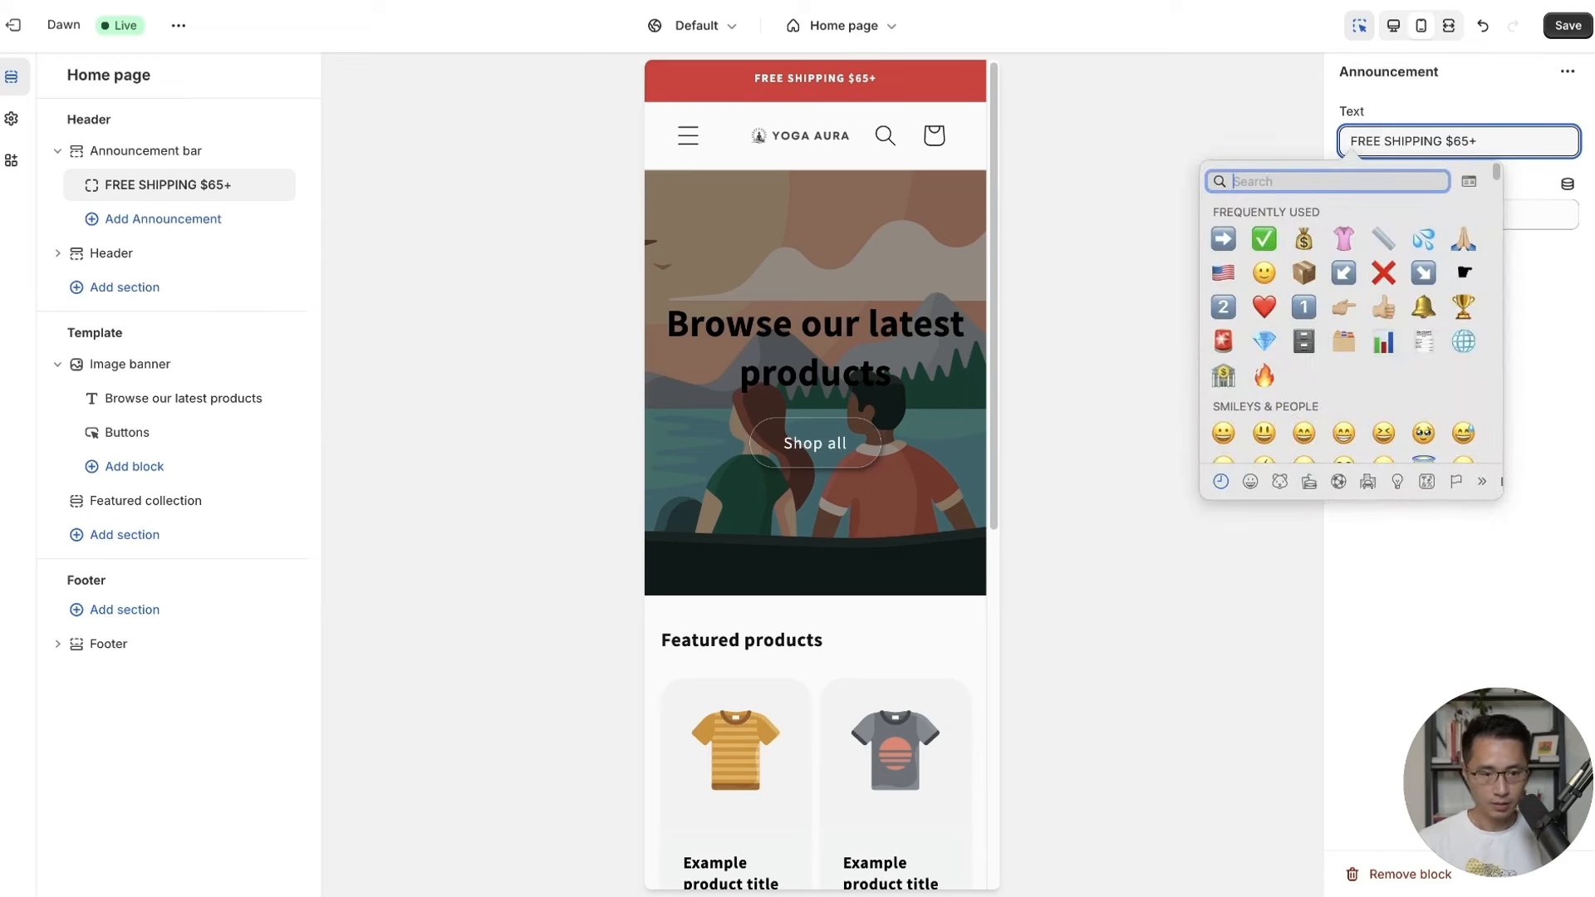
pyautogui.click(1305, 273)
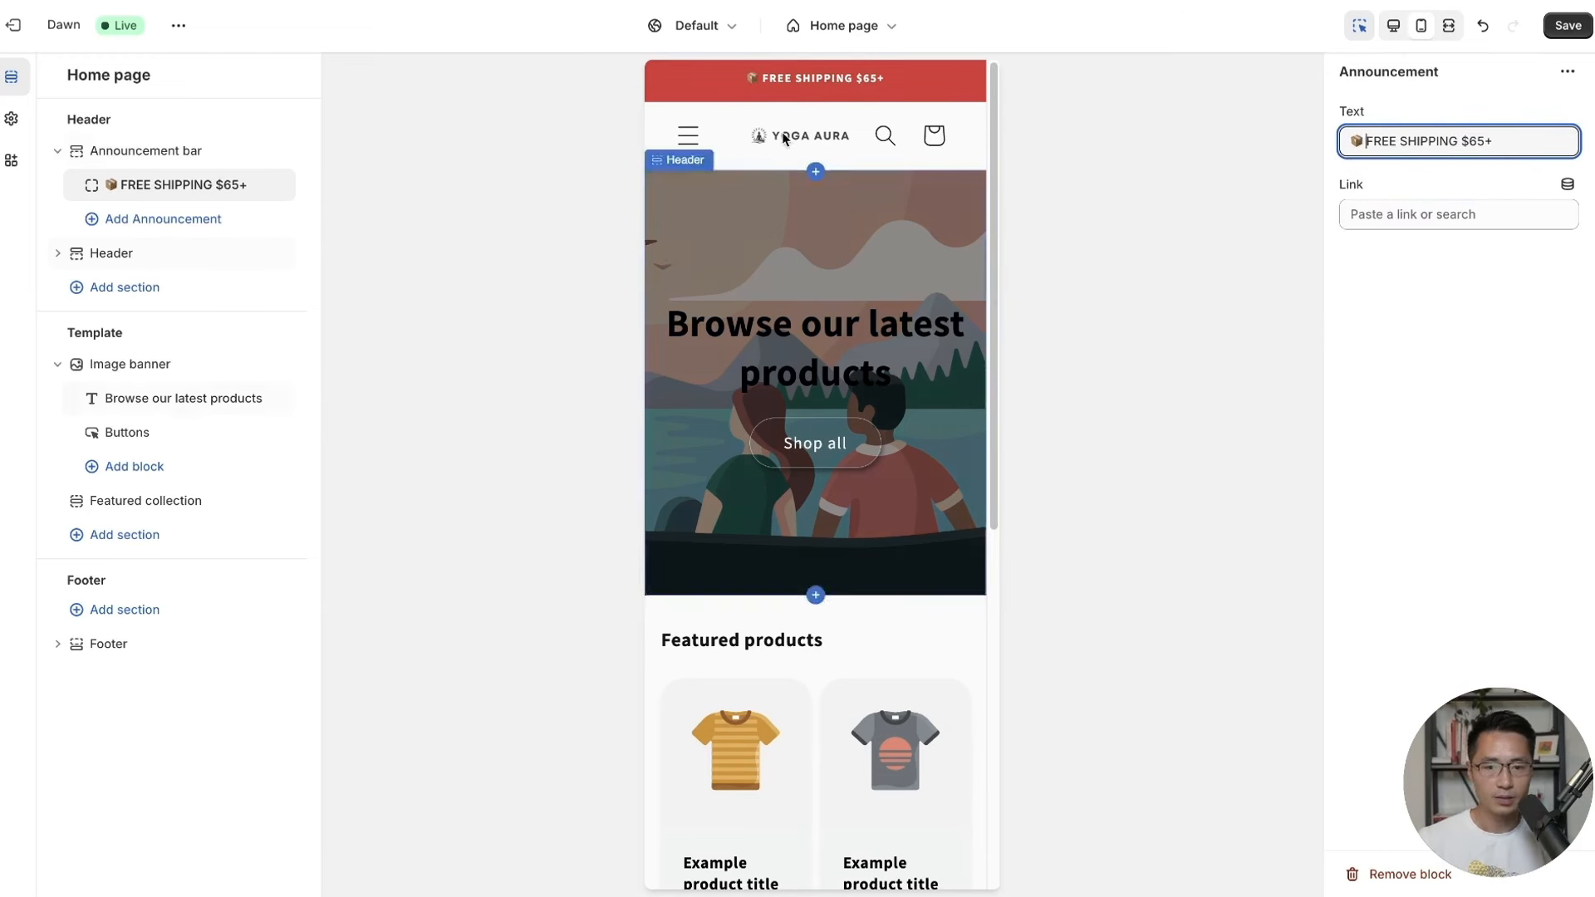
pyautogui.click(1567, 24)
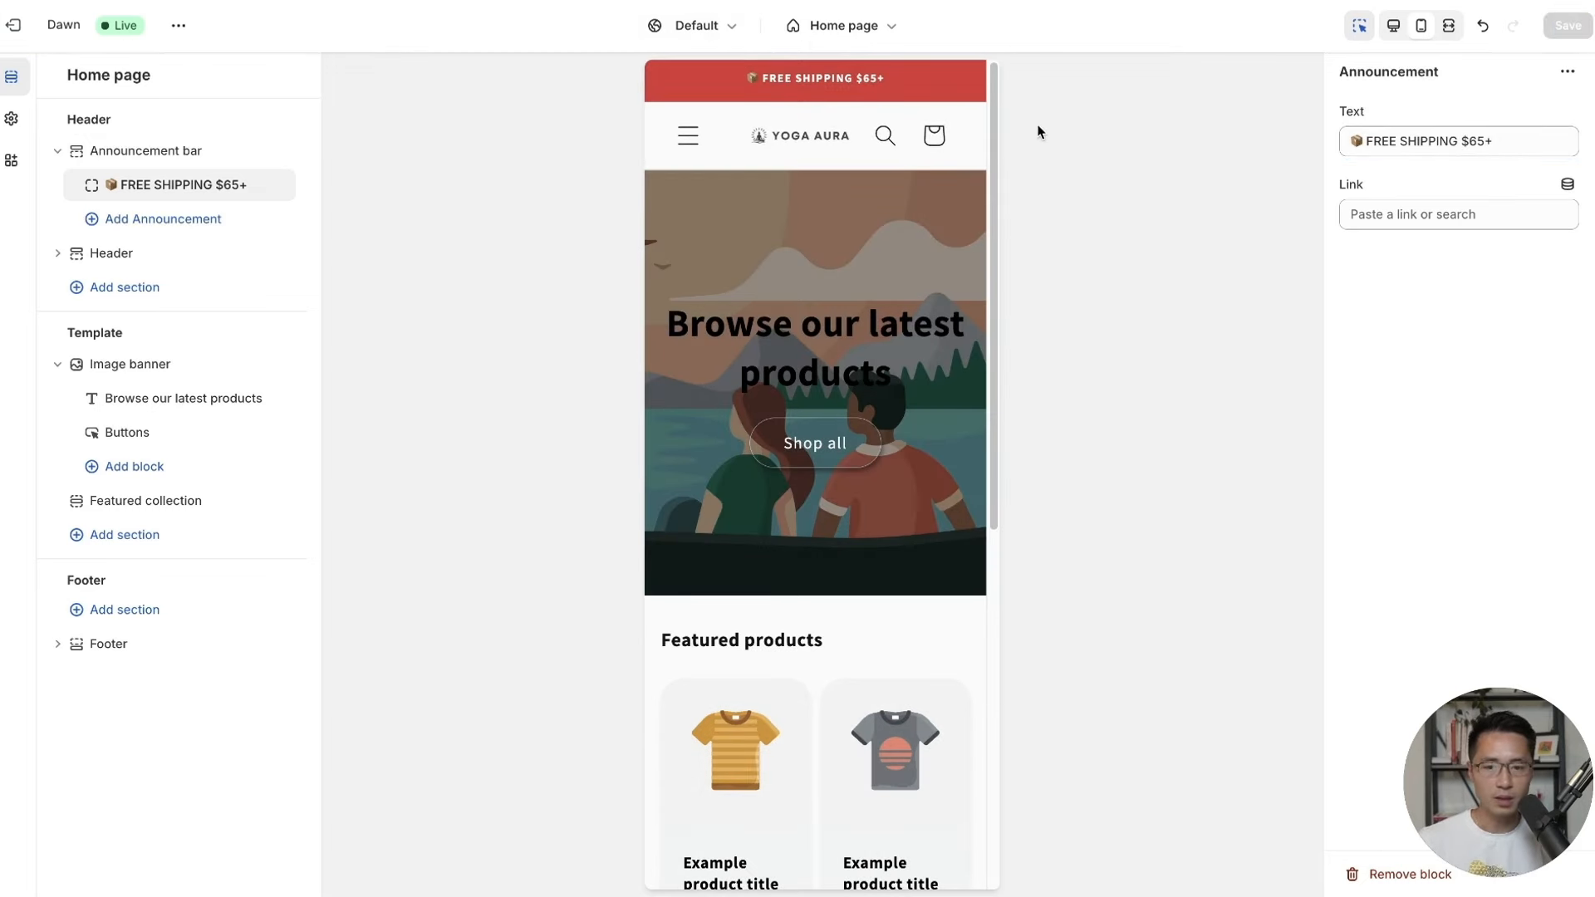
pyautogui.click(492, 217)
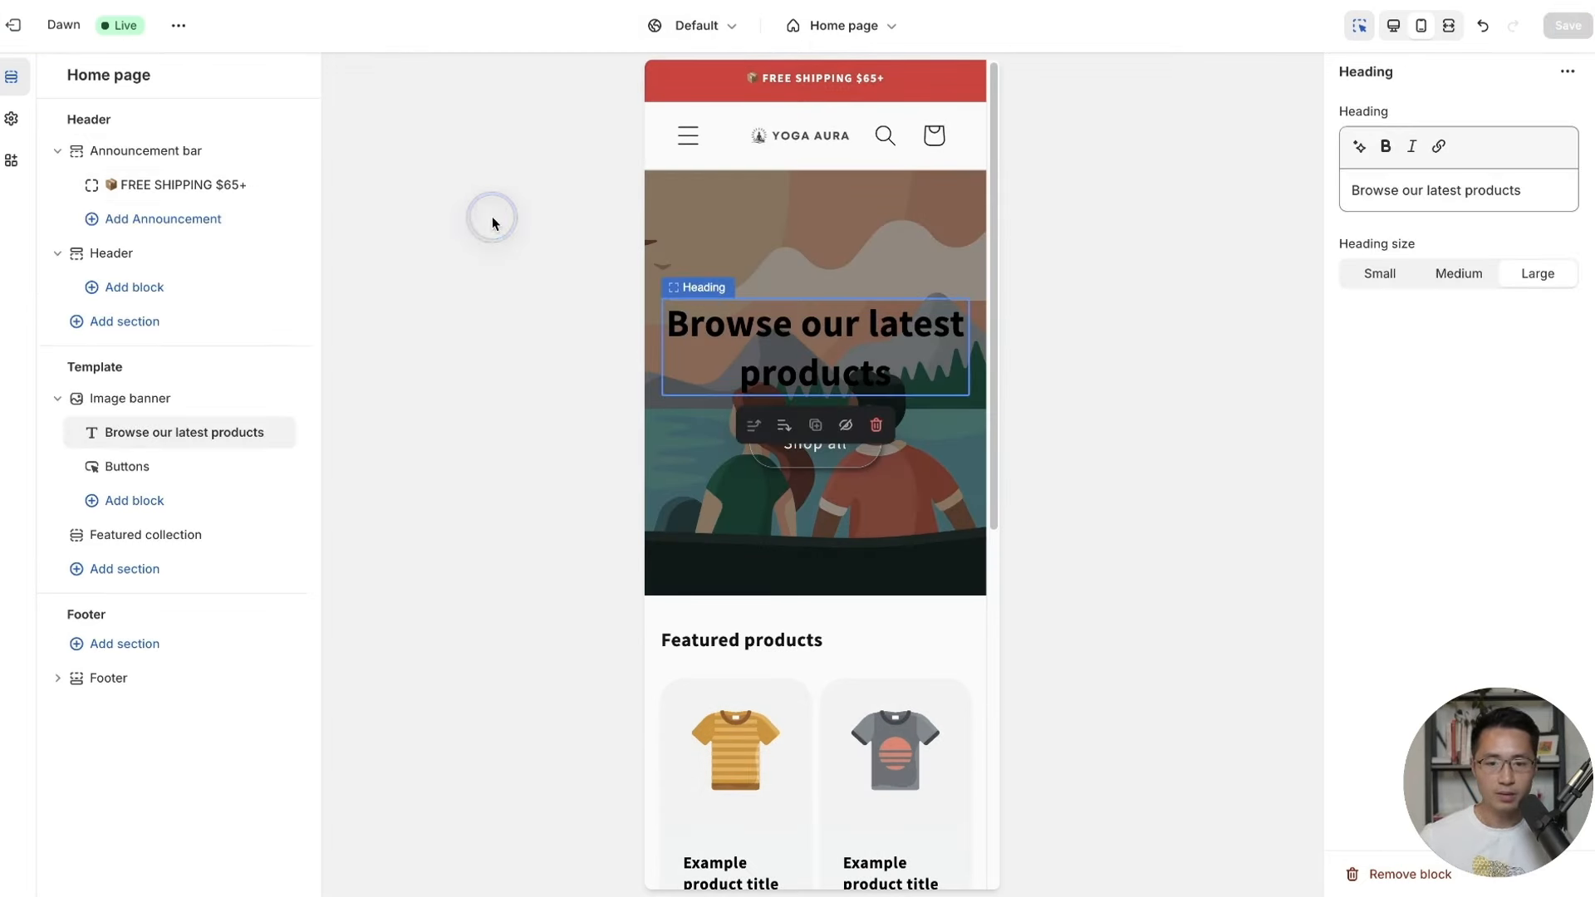
# Hide the image banner's 'Browse our latest products' heading.
pyautogui.click(128, 407)
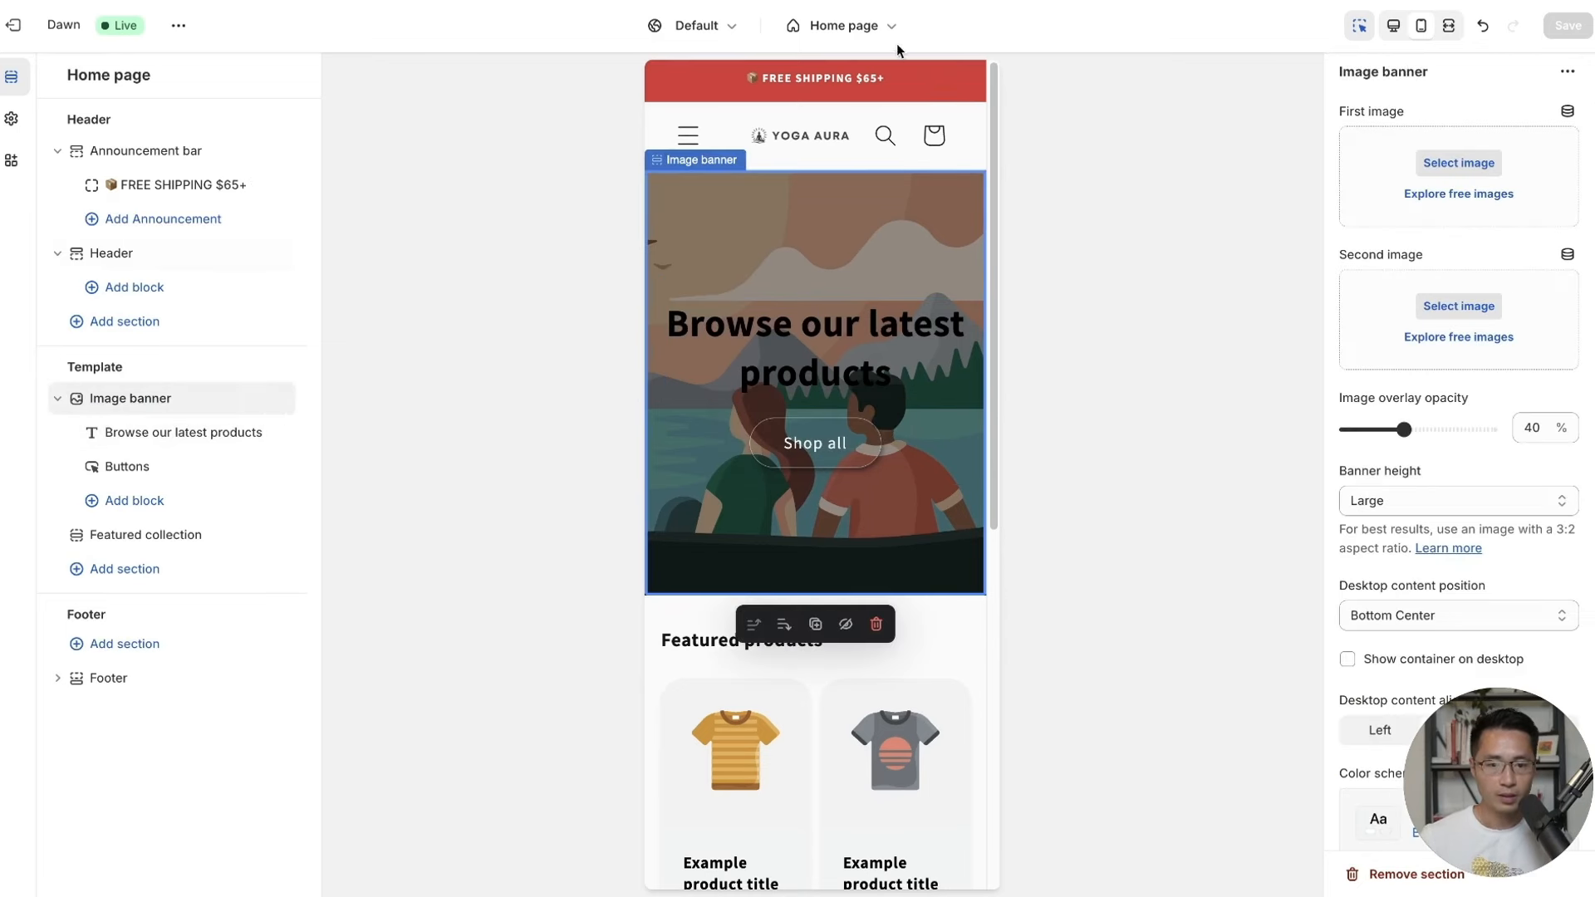
pyautogui.click(874, 33)
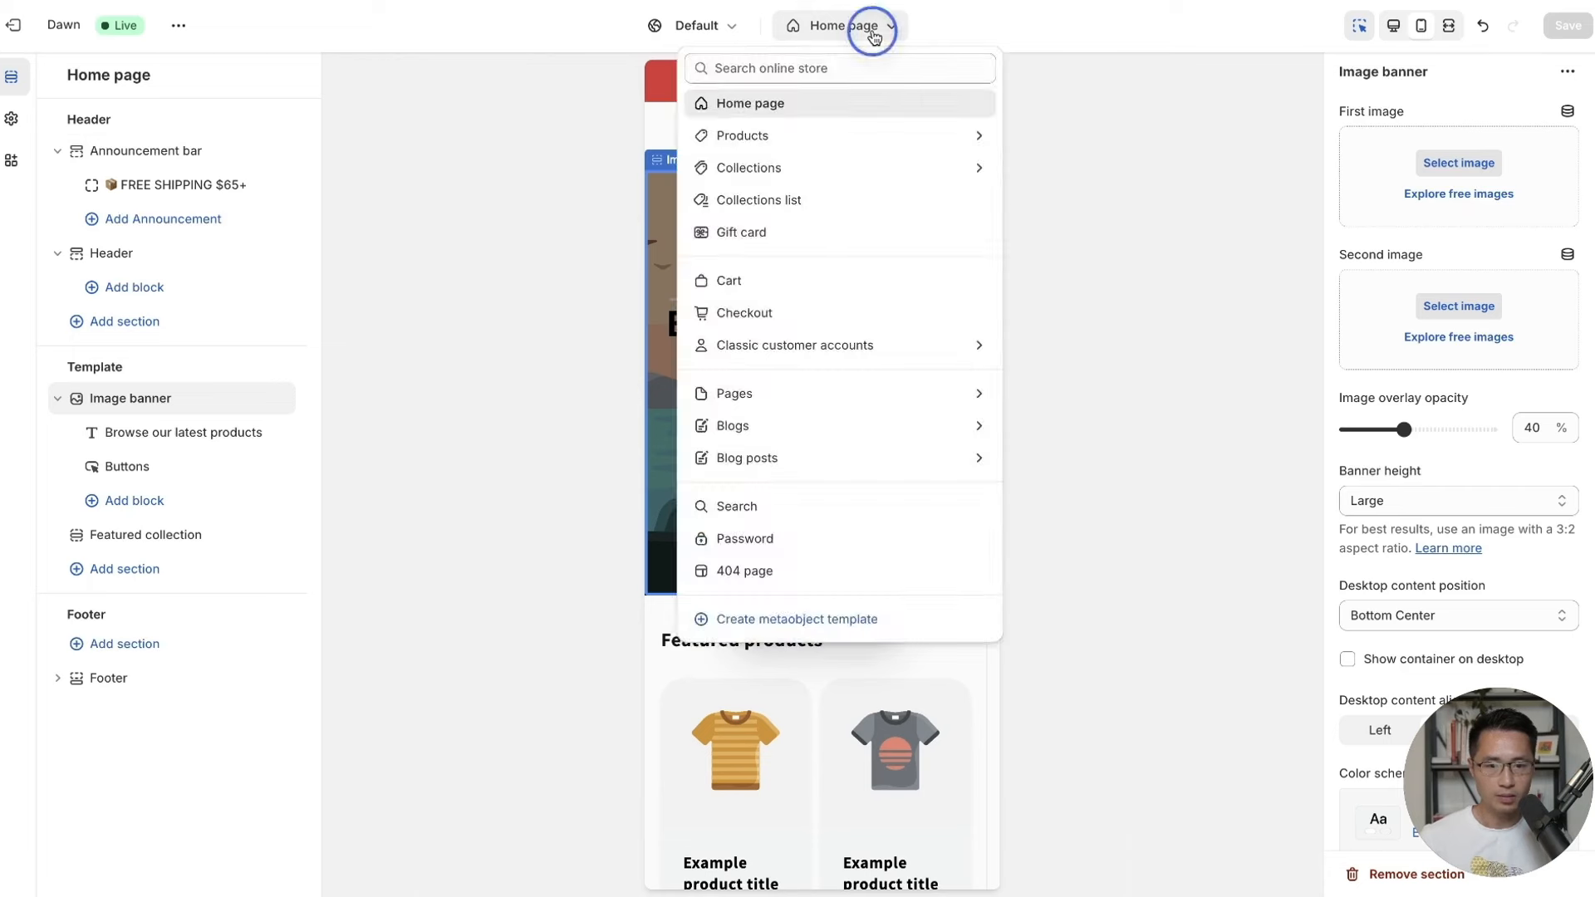
pyautogui.click(868, 30)
pyautogui.scroll(-2, 974, 385)
pyautogui.scroll(-5, 973, 384)
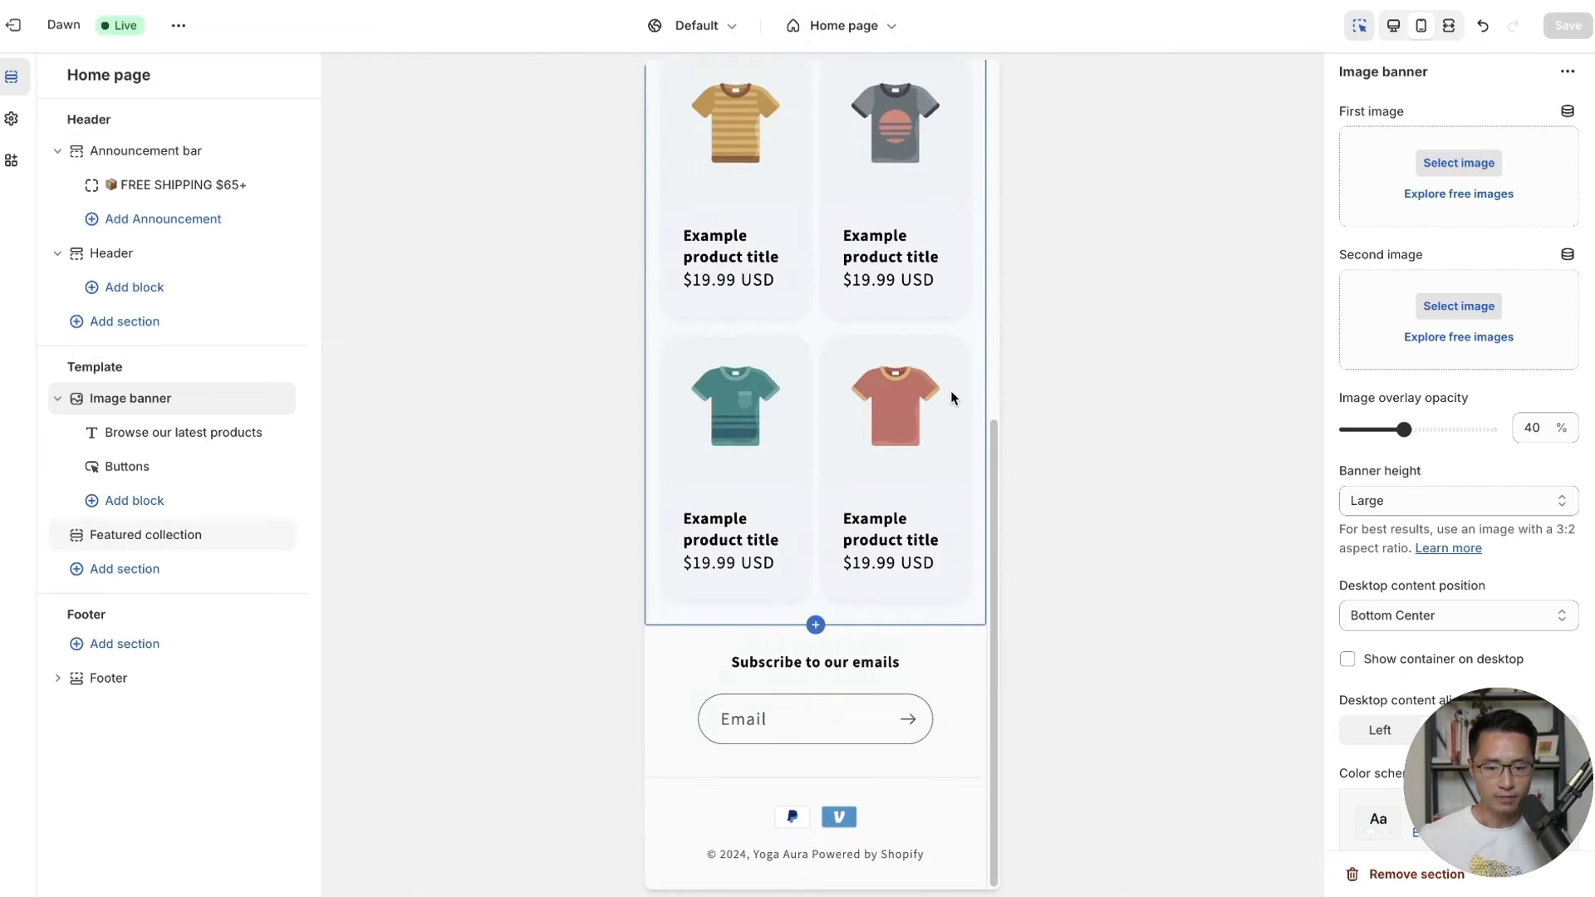
pyautogui.scroll(7, 955, 411)
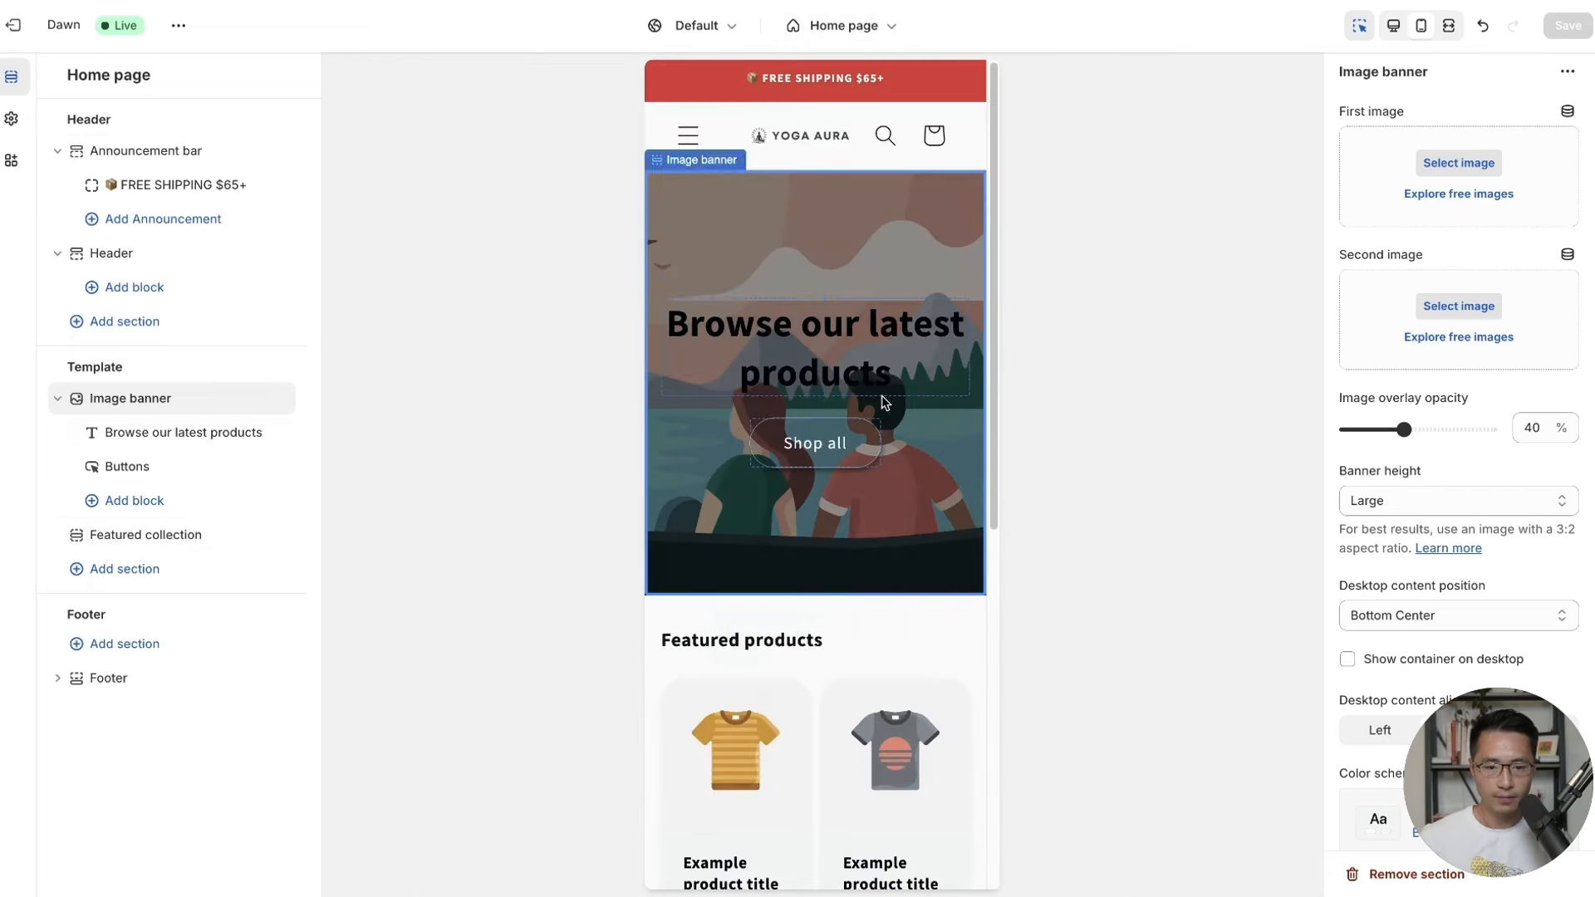
pyautogui.moveTo(274, 434)
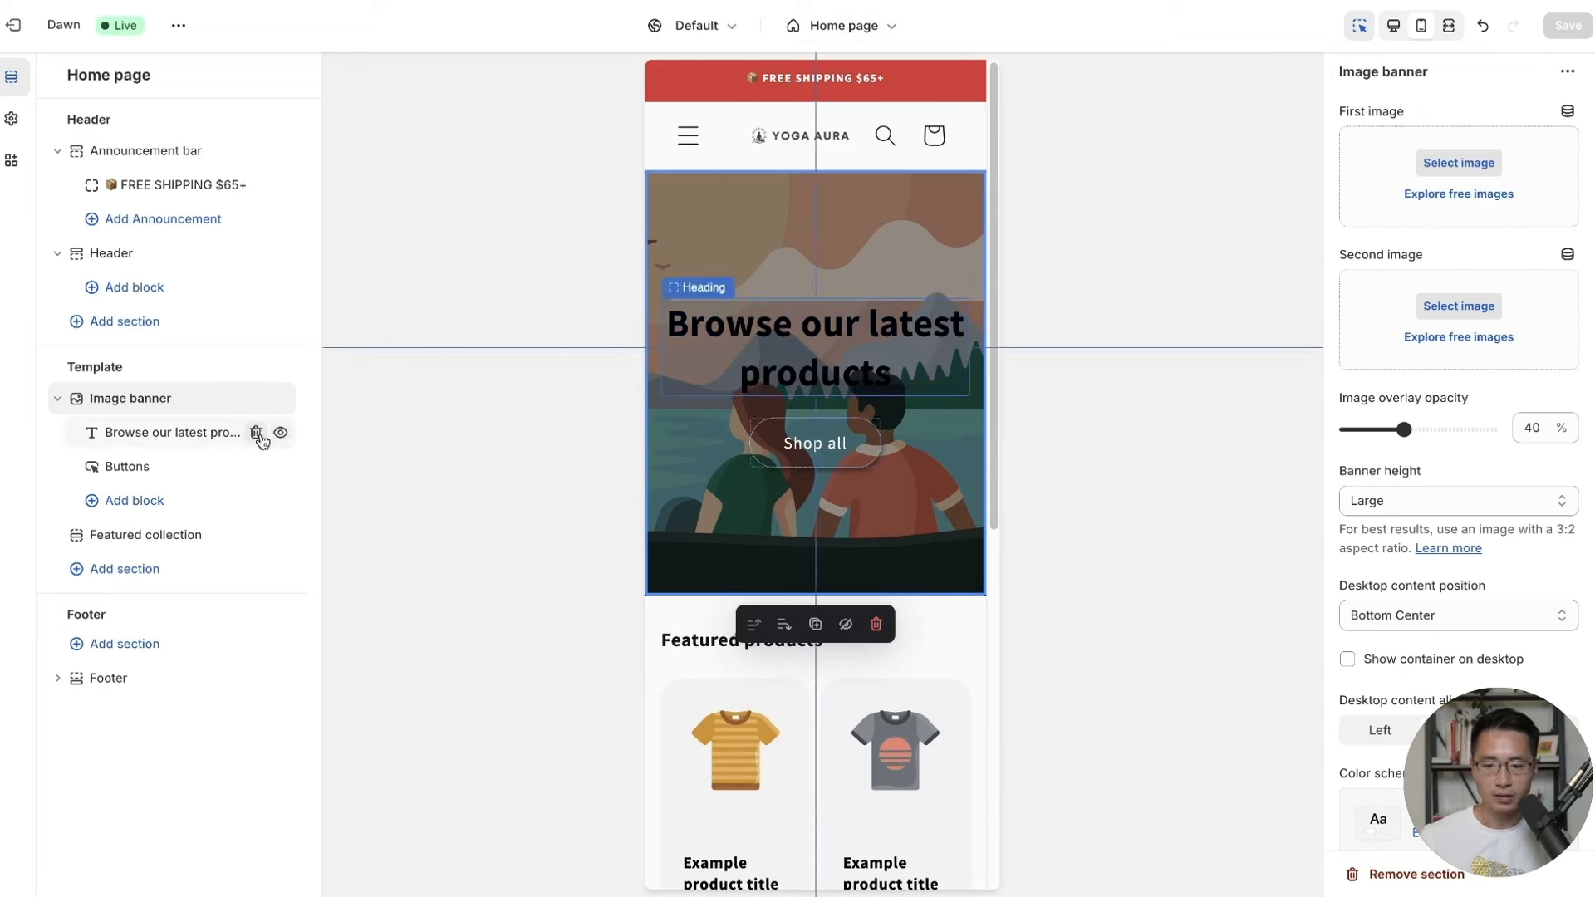
pyautogui.click(280, 434)
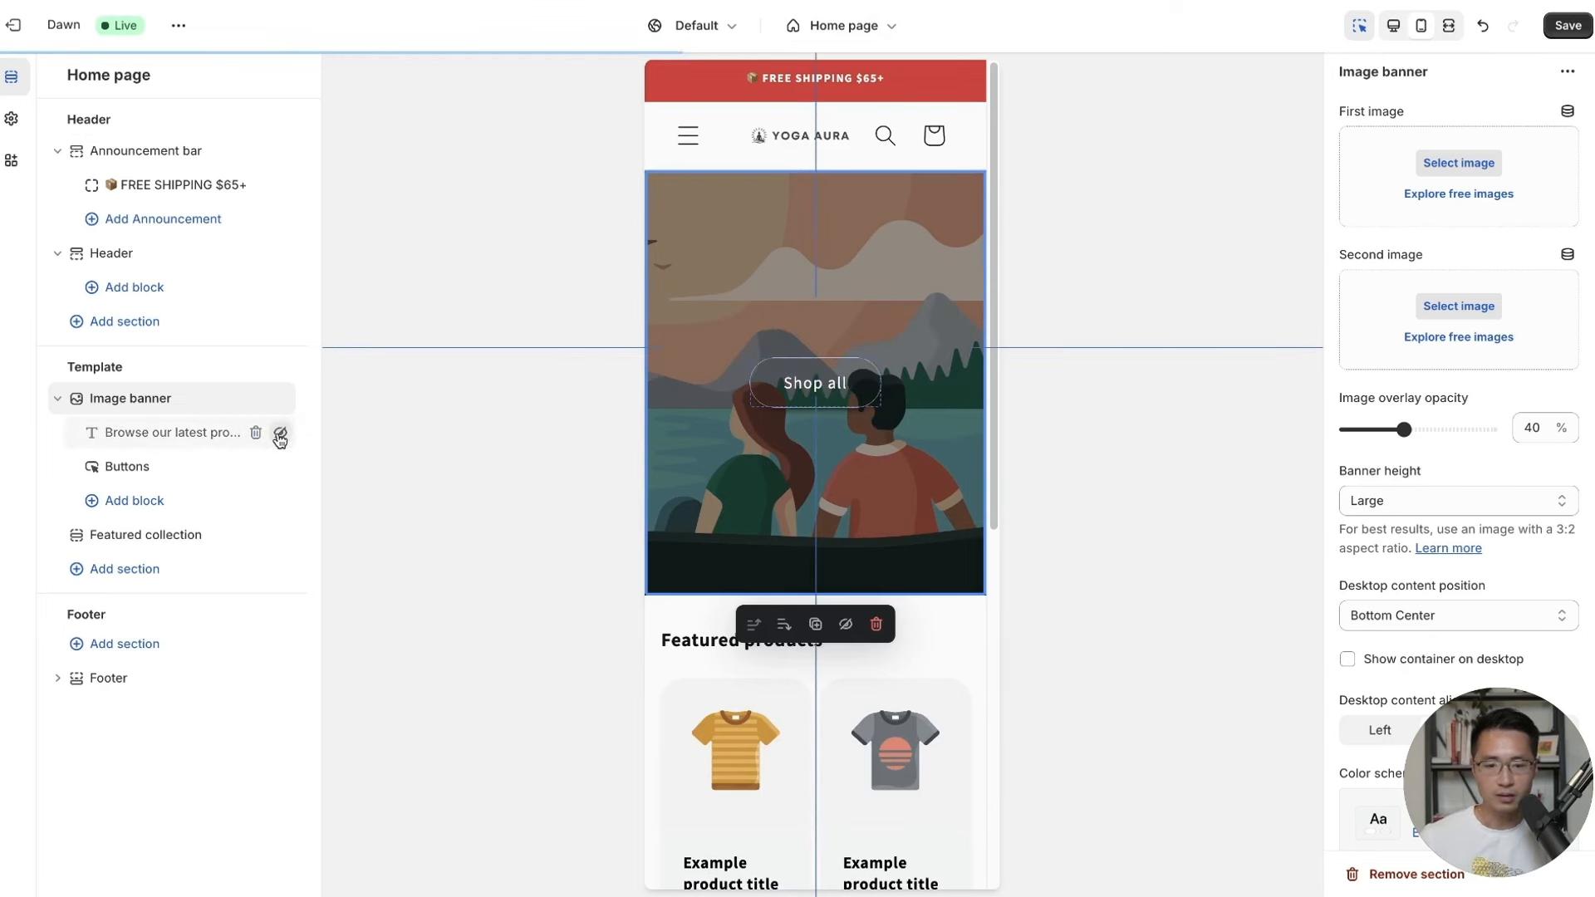
# Relabel the banner button 'SHOP NOW', make it solid instead of outlined, and save.
pyautogui.click(163, 472)
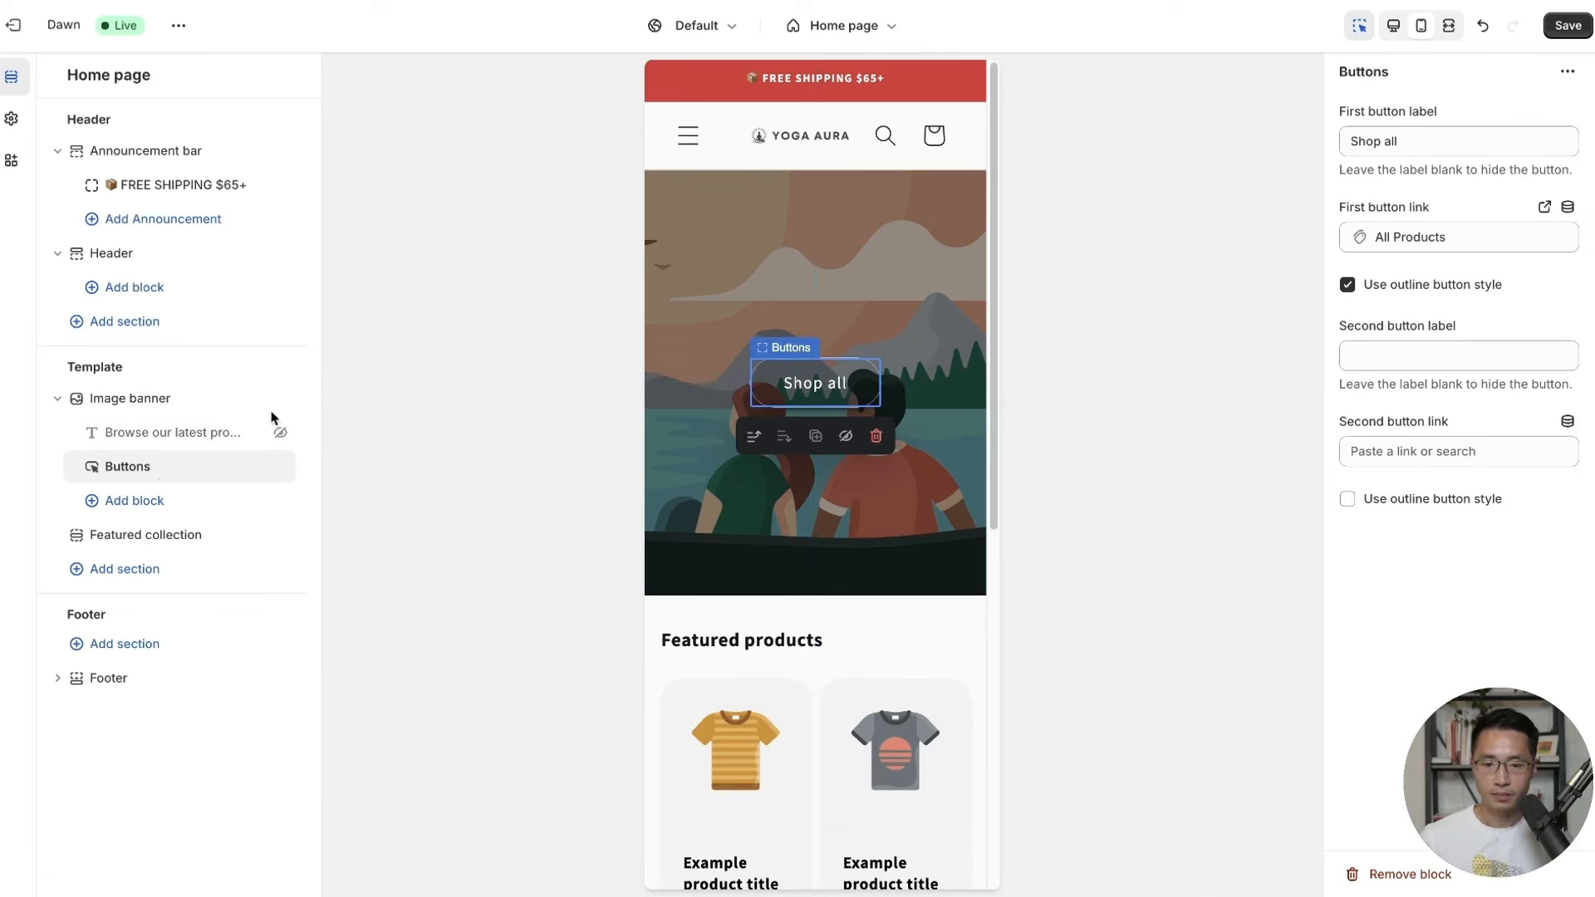
pyautogui.moveTo(1450, 144); pyautogui.dragTo(1355, 146)
pyautogui.press('BackSpace')
pyautogui.write('SHOP NOW')
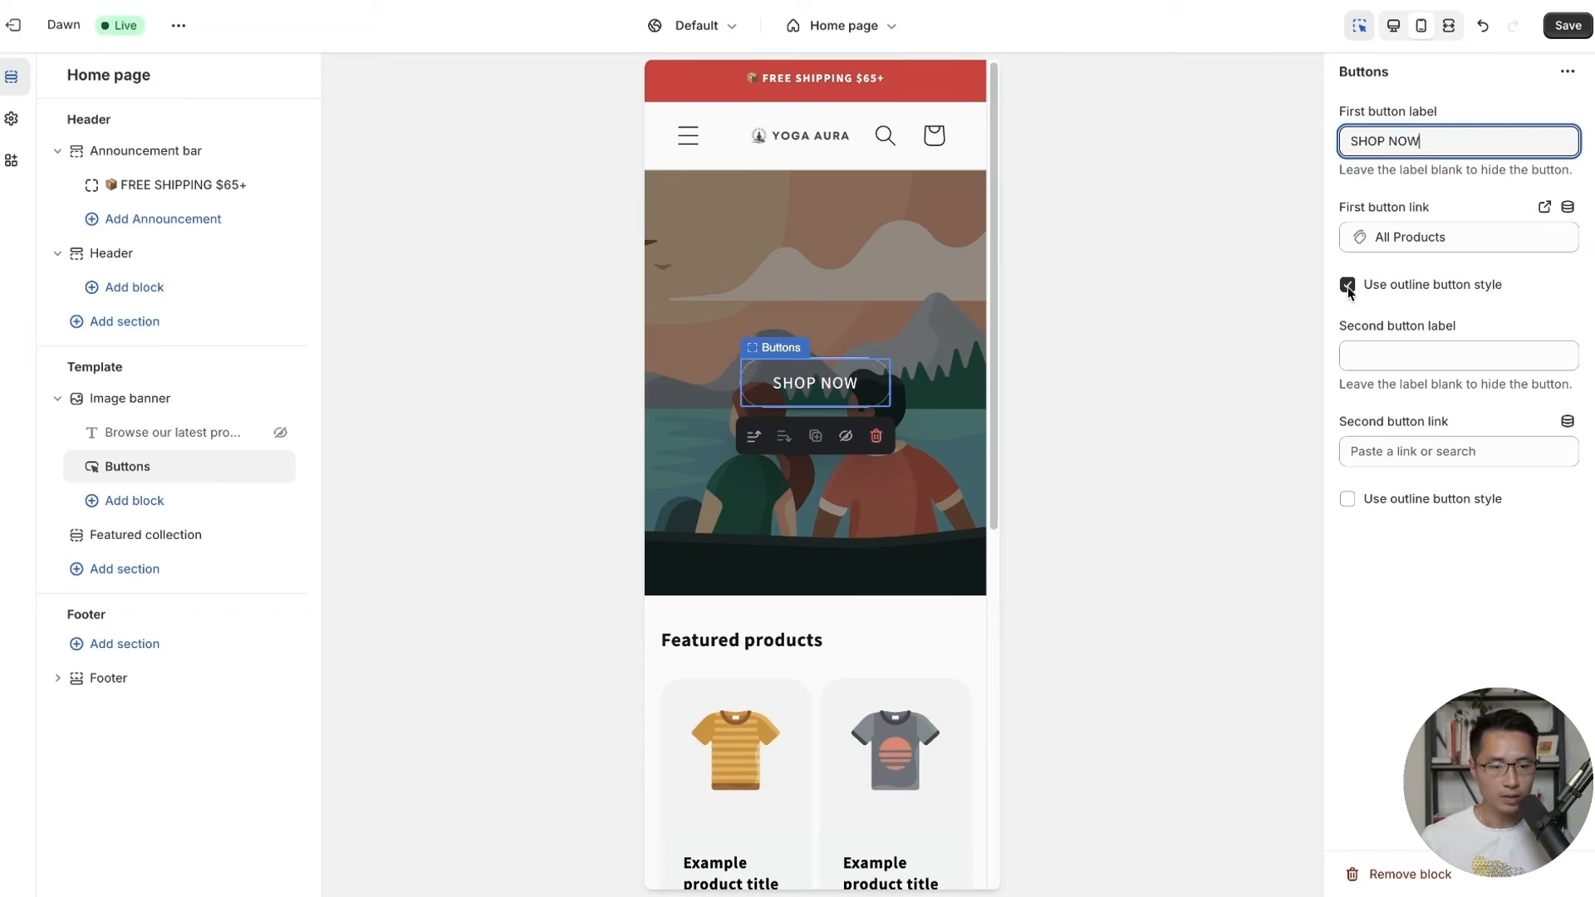
pyautogui.click(1347, 285)
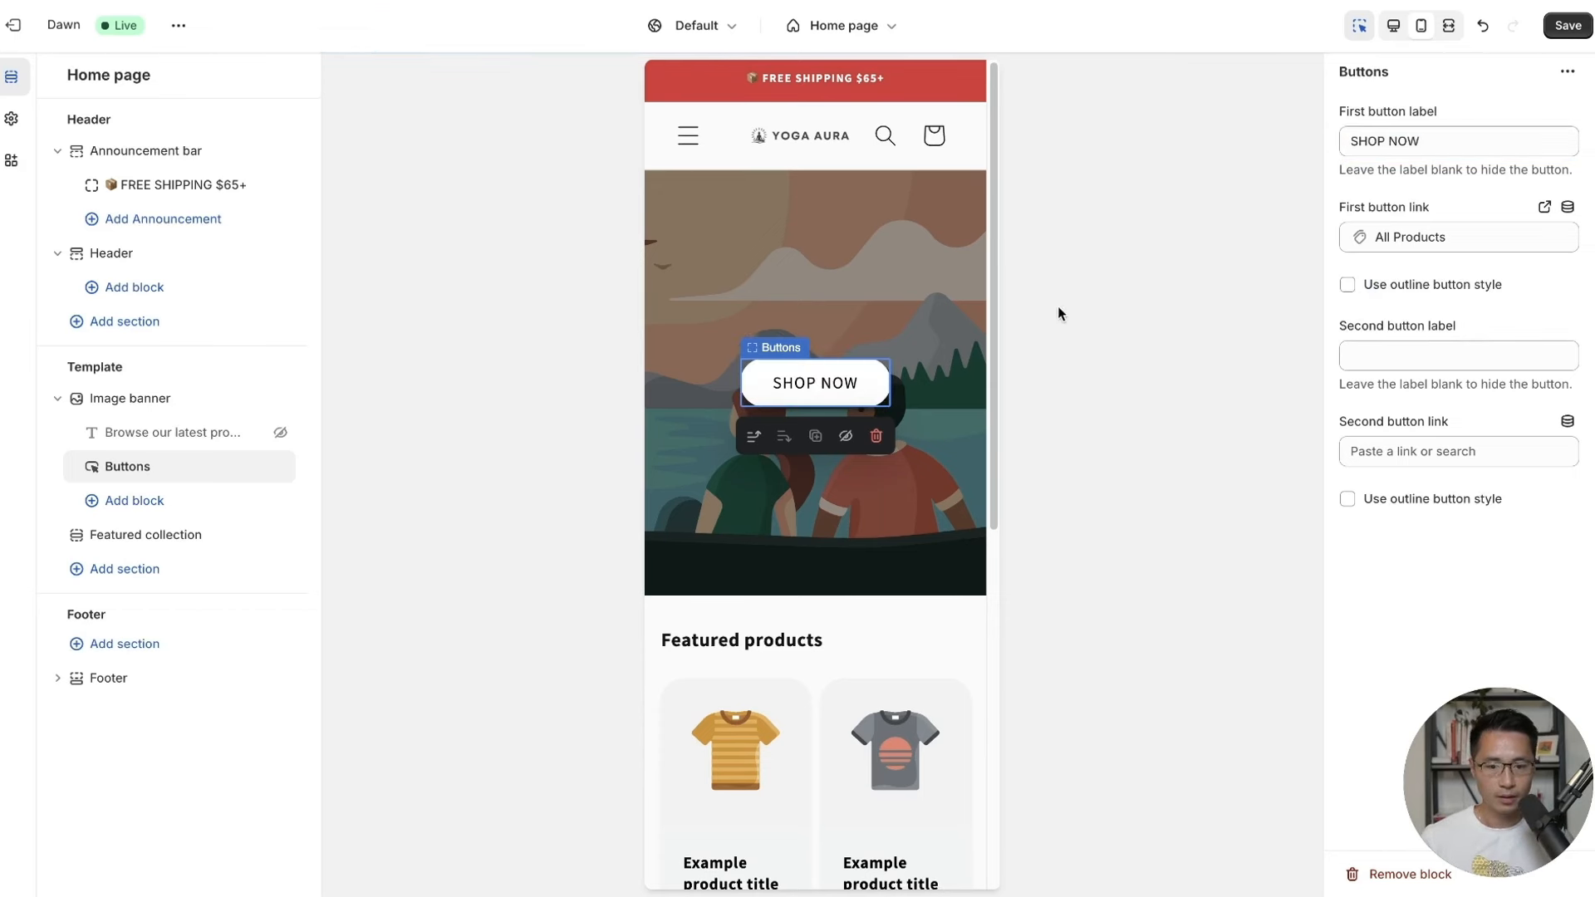
pyautogui.click(1567, 24)
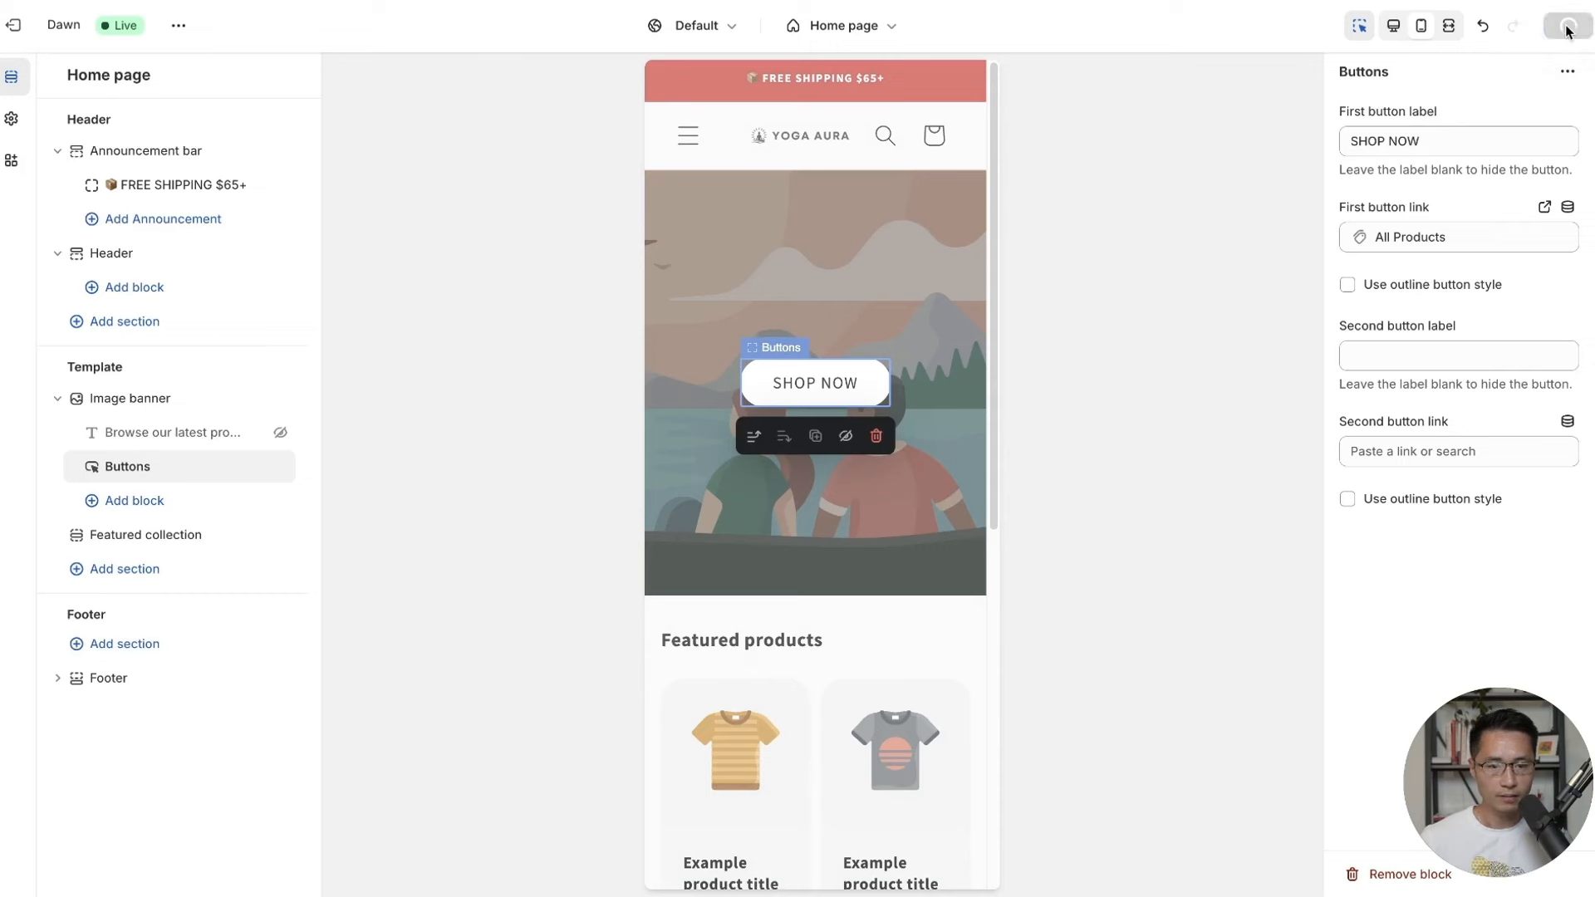
pyautogui.click(108, 680)
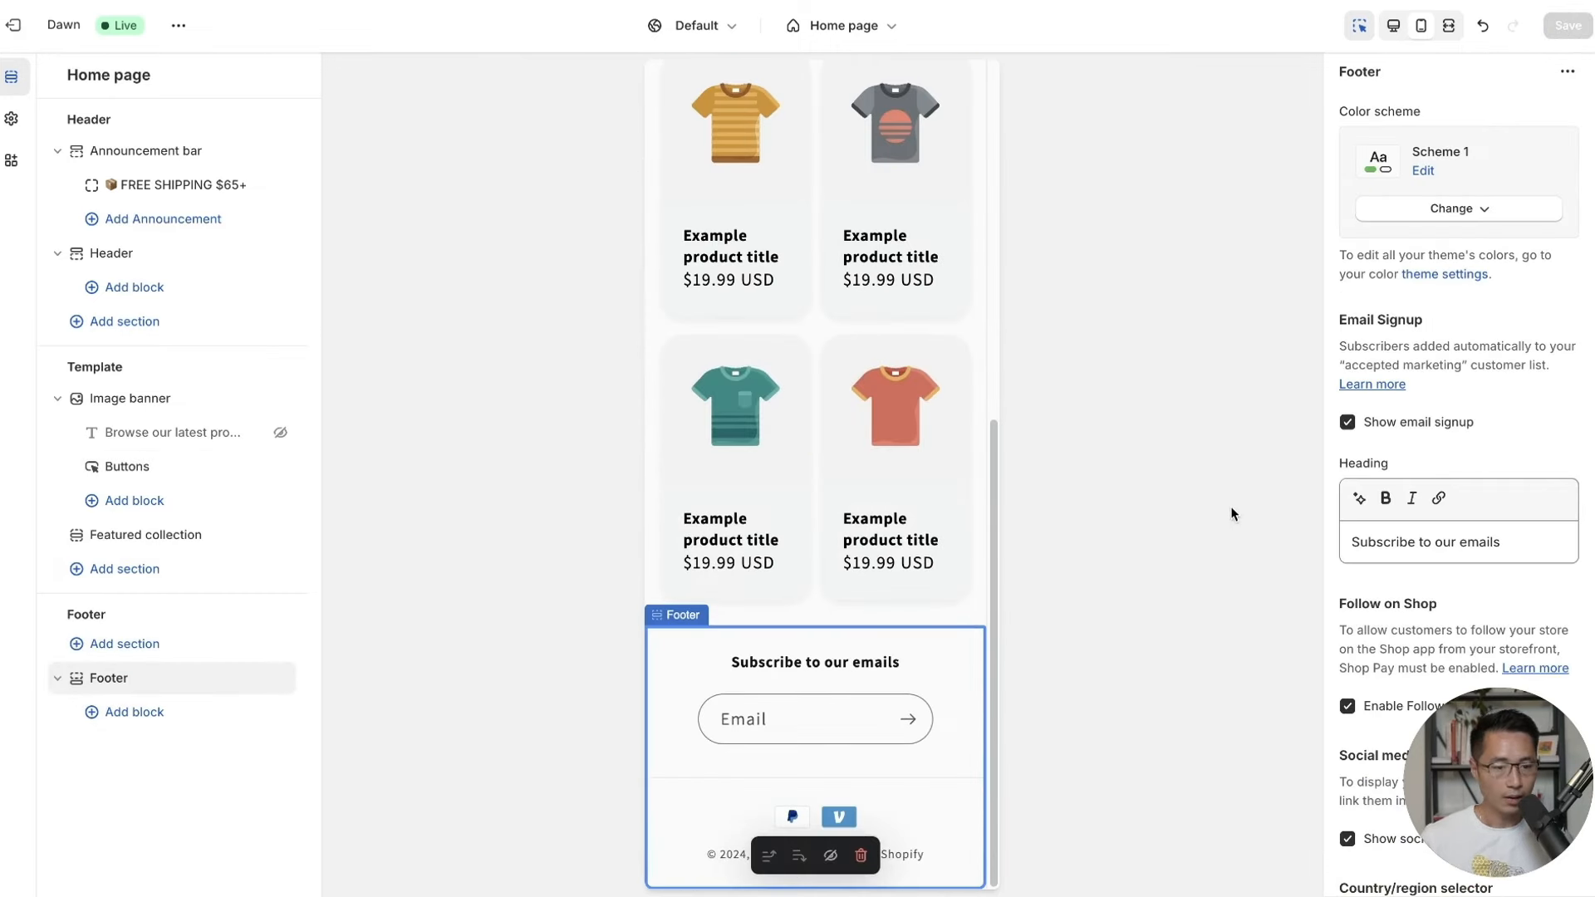
# Remove the email signup form and social media icons from the footer.
pyautogui.click(1347, 423)
pyautogui.scroll(-3, 1400, 550)
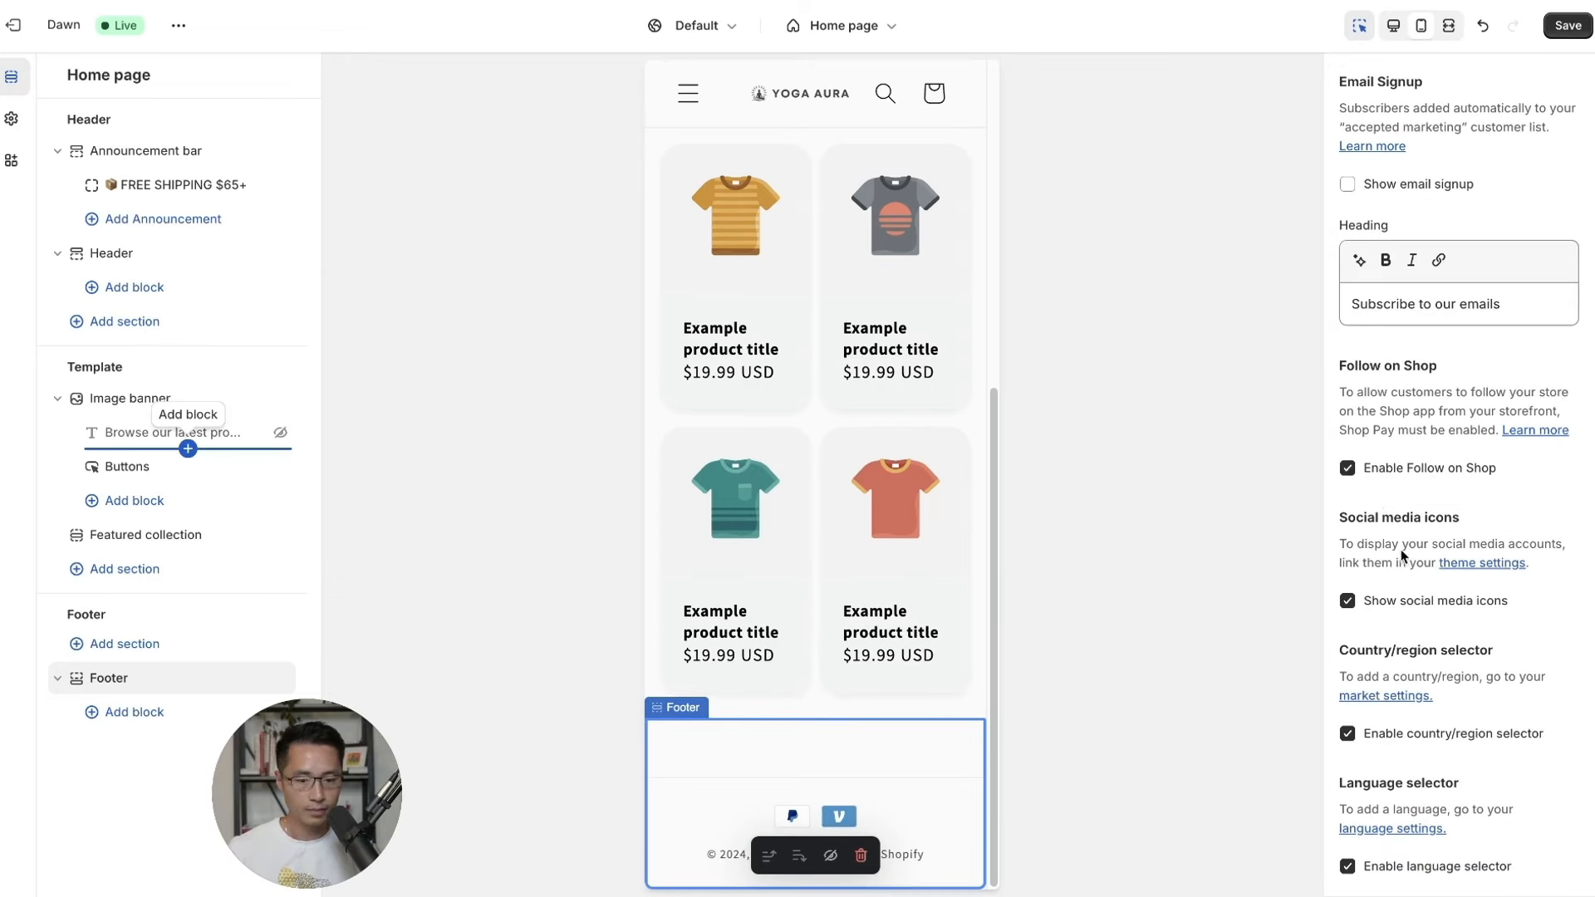
pyautogui.click(1347, 472)
pyautogui.click(1347, 472)
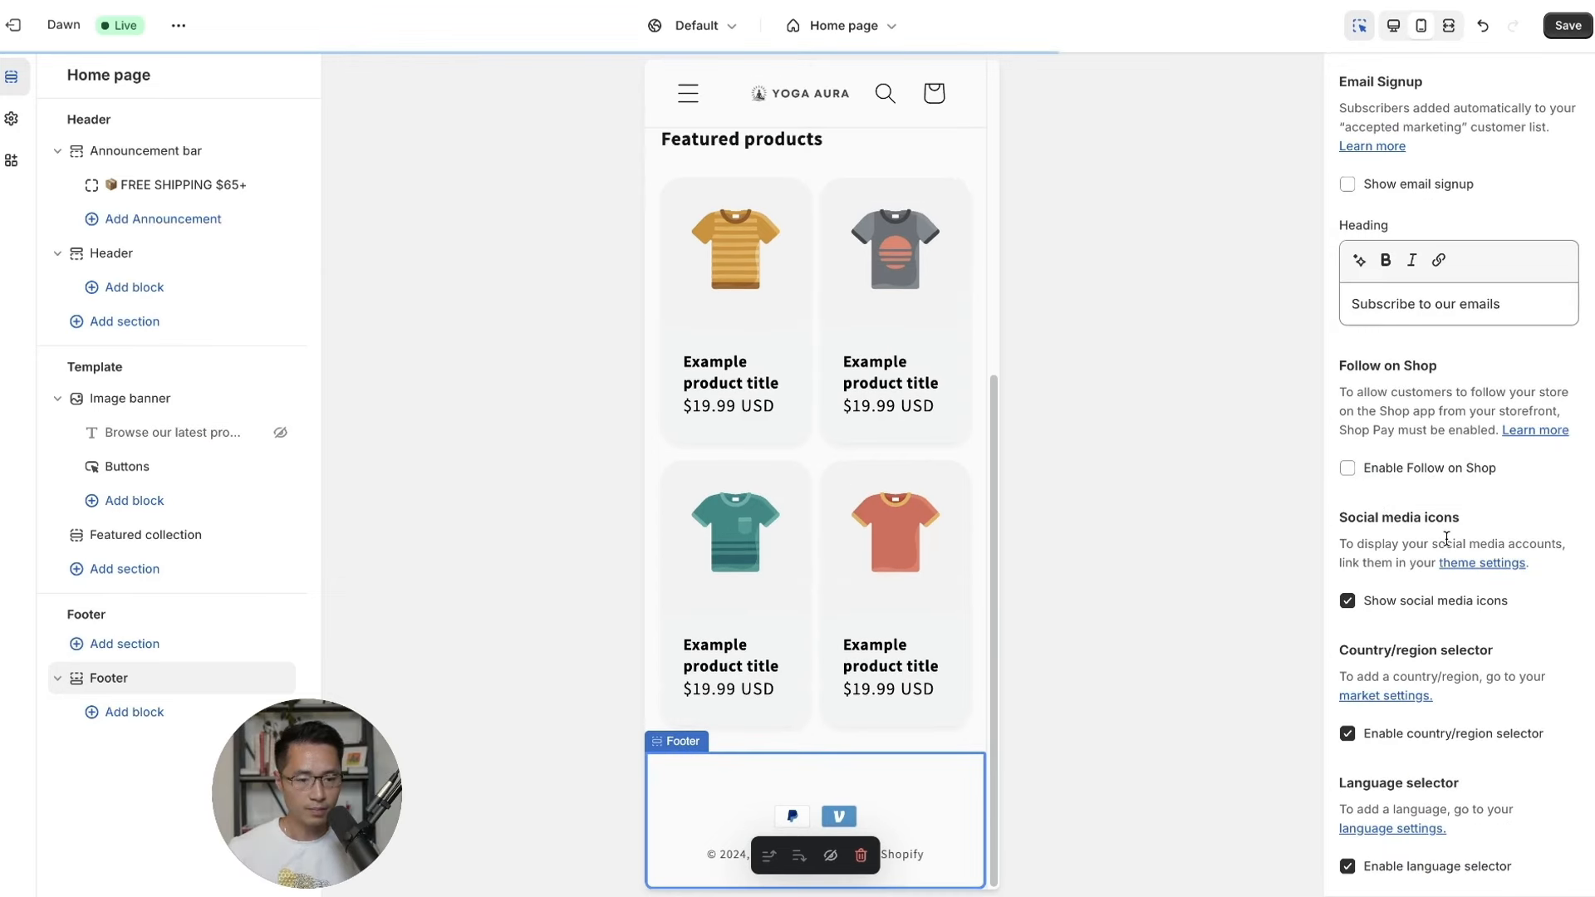
pyautogui.scroll(-1, 1348, 515)
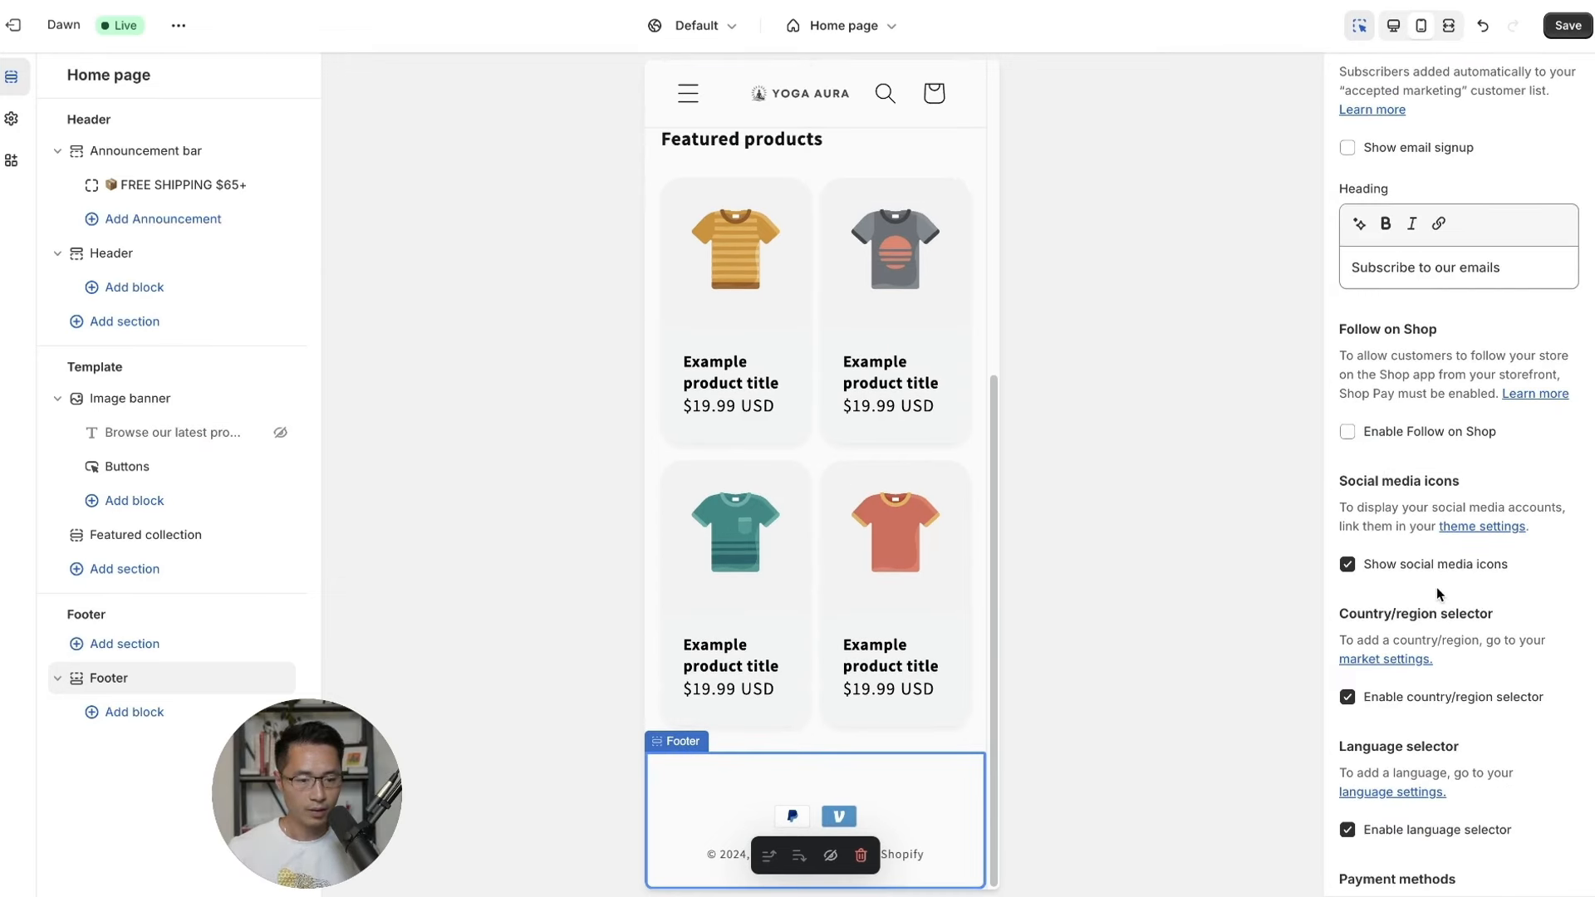
pyautogui.click(1347, 561)
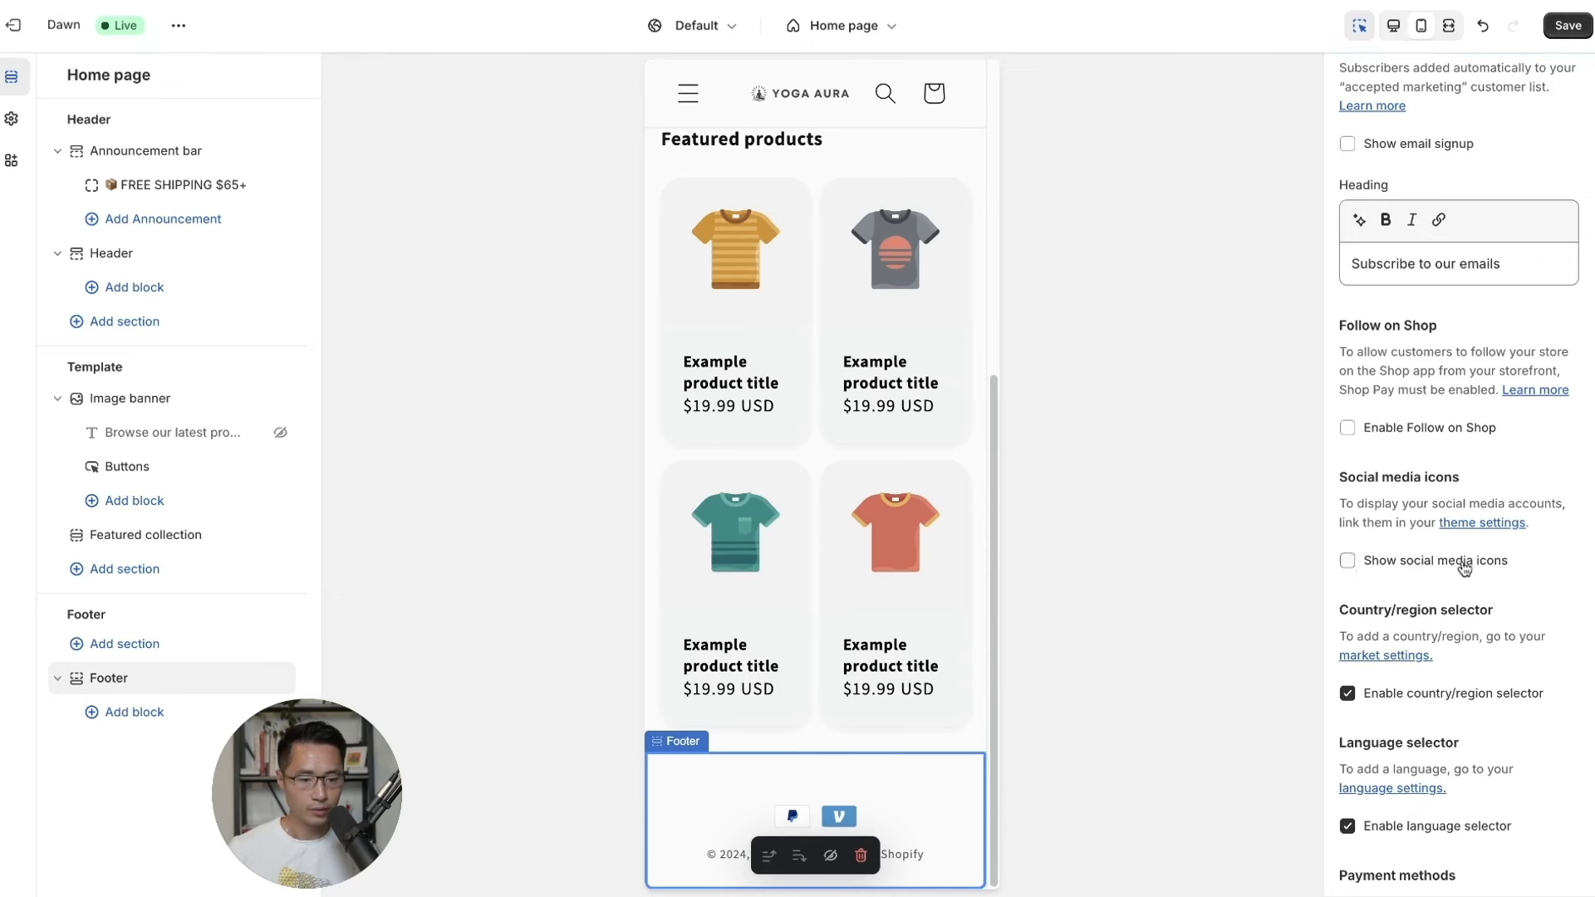
# Turn off the footer's country/region and language selectors, save, and preview on desktop.
pyautogui.scroll(-2, 1464, 569)
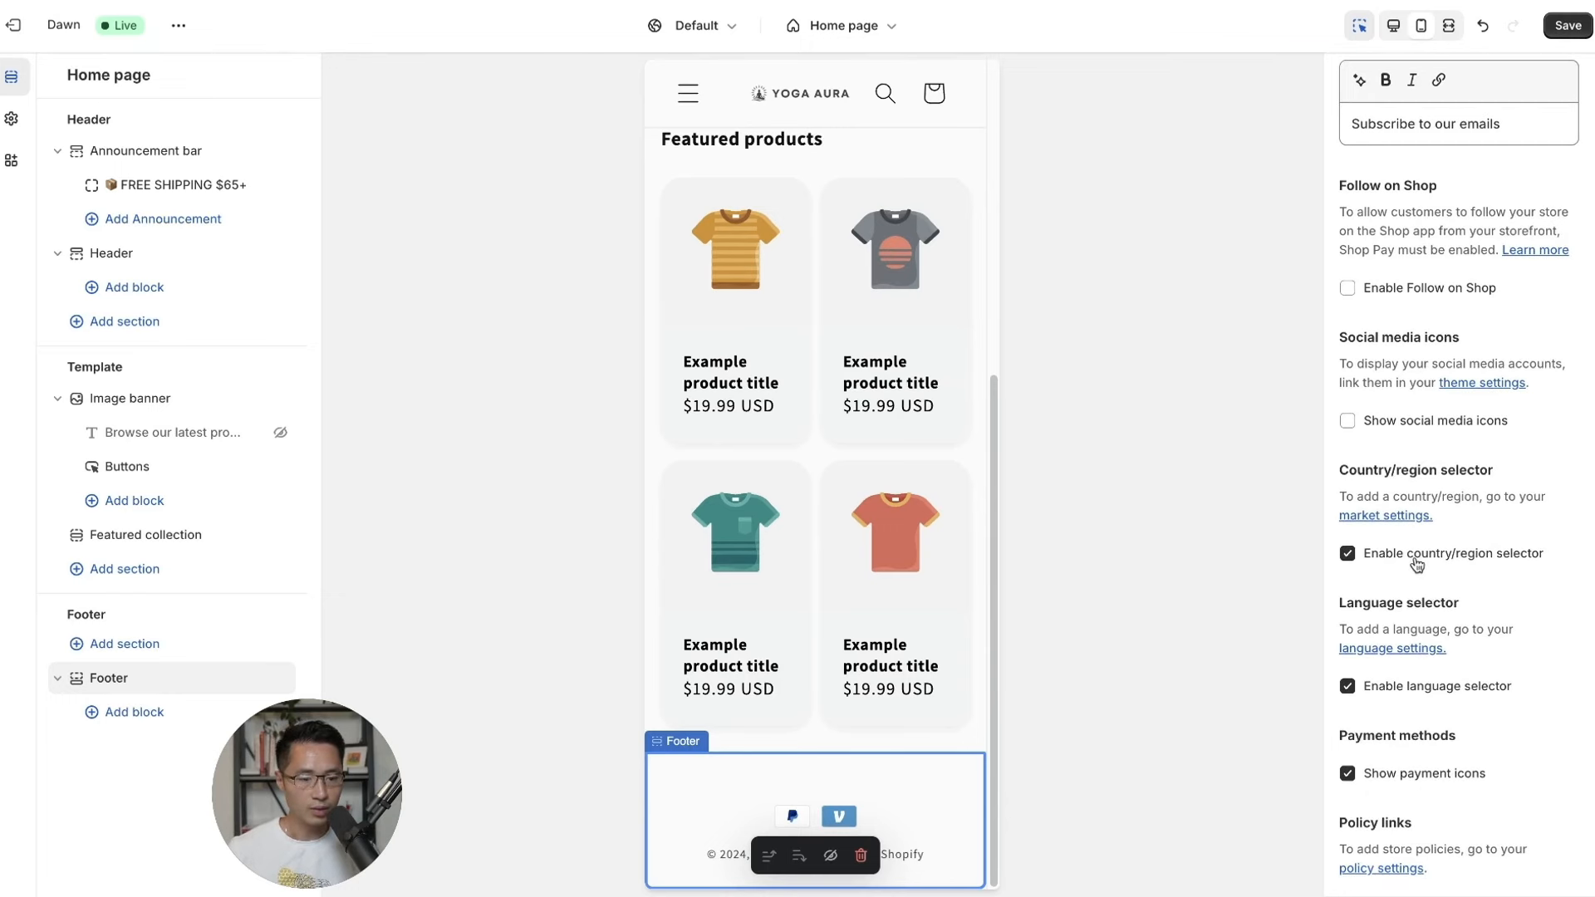
pyautogui.click(1350, 557)
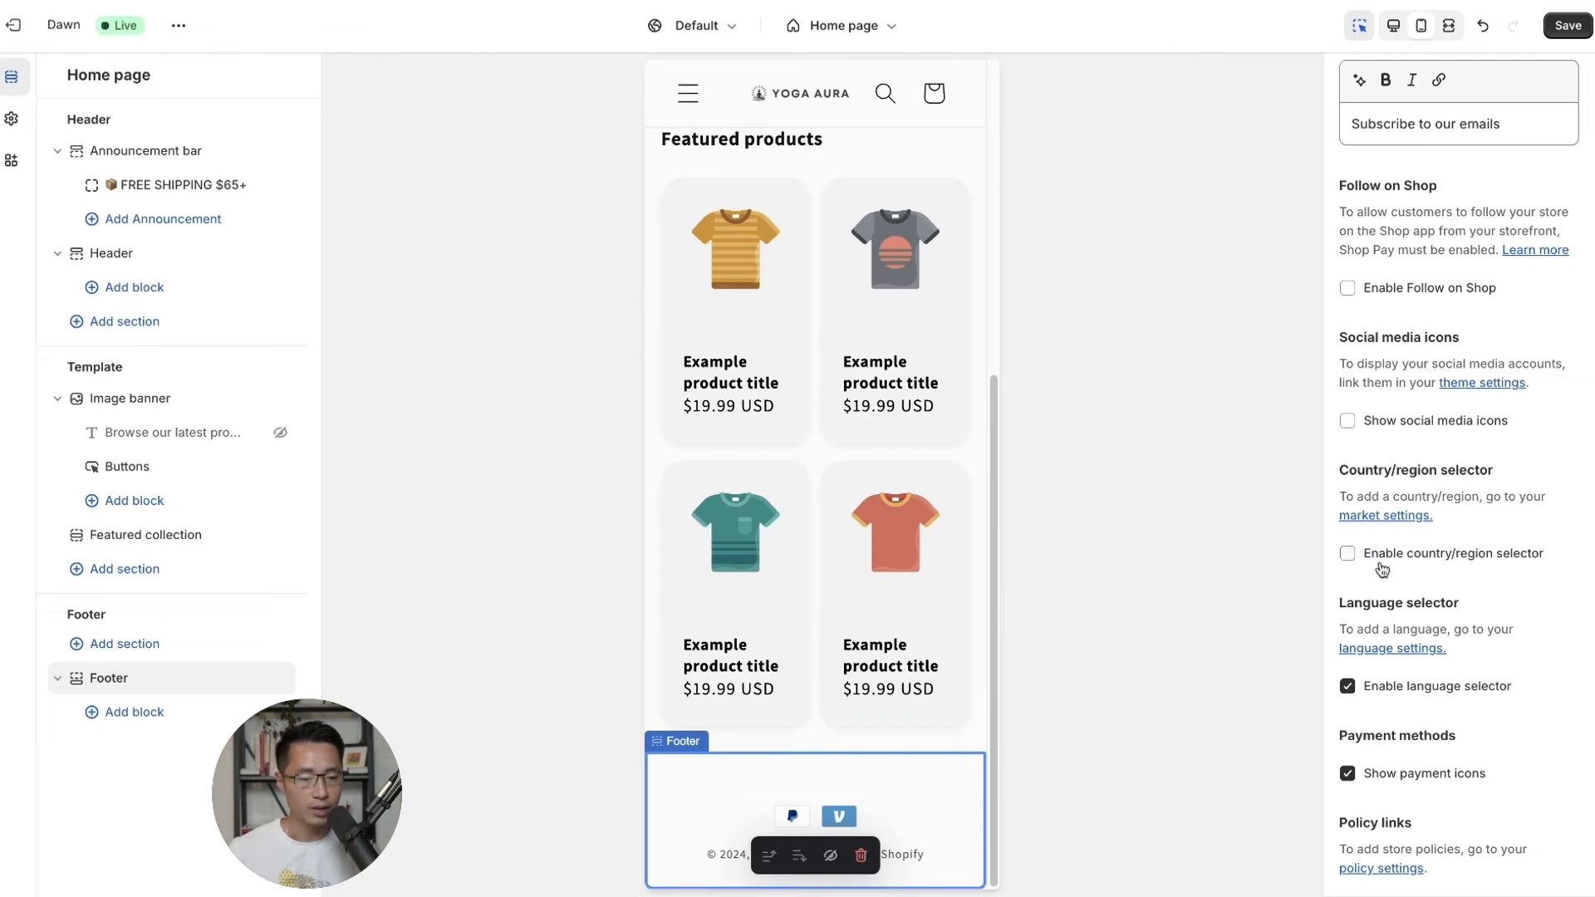
pyautogui.scroll(-1, 1476, 574)
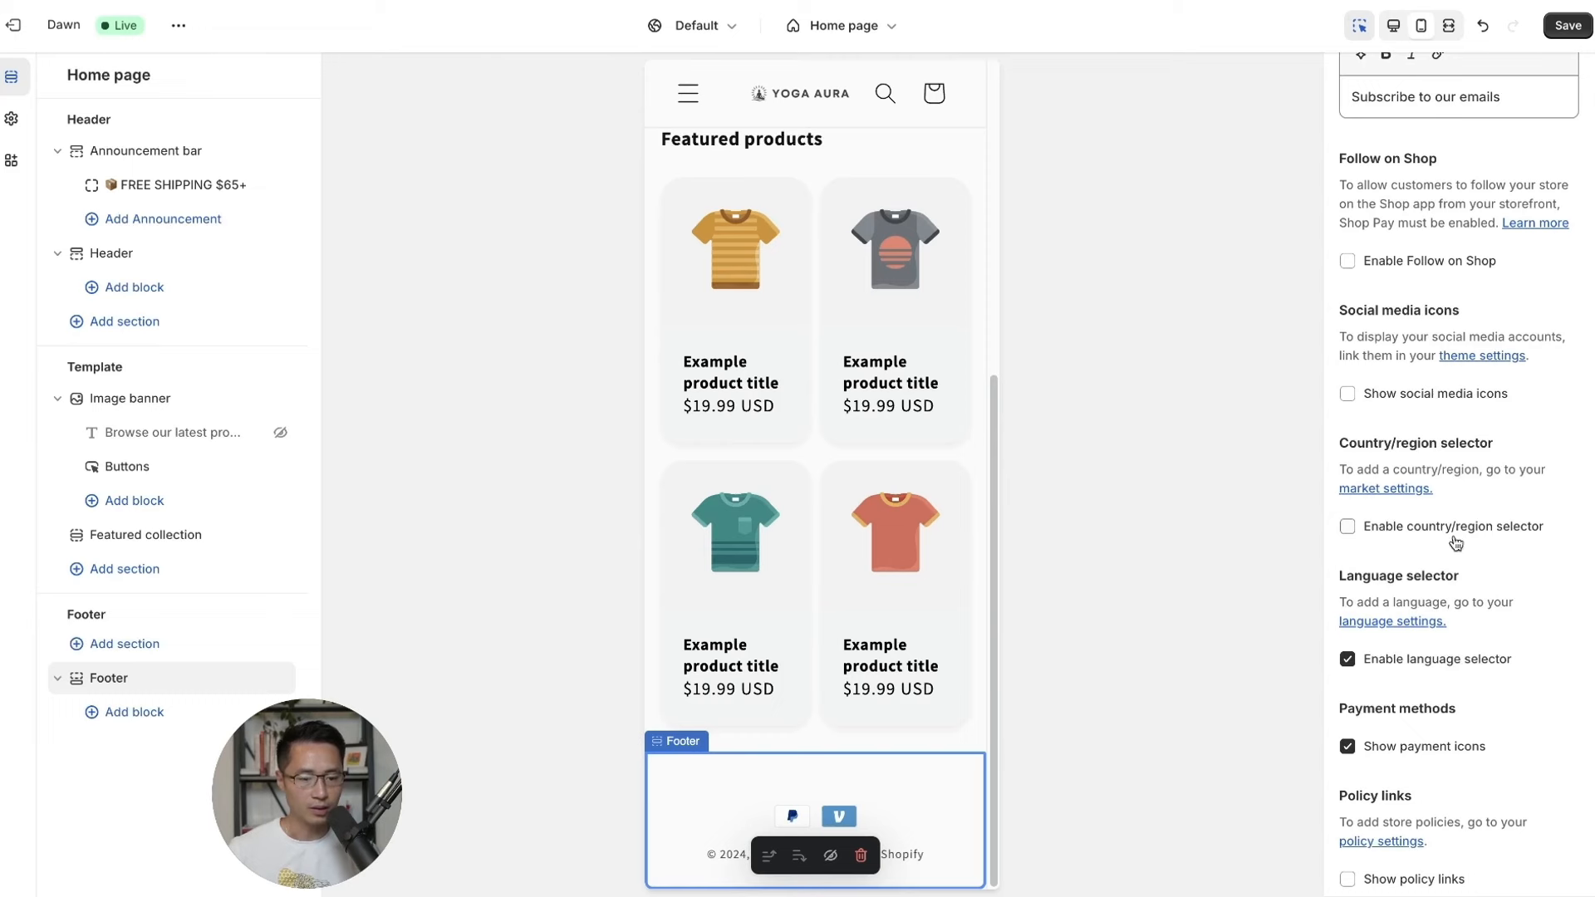
pyautogui.scroll(-2, 1445, 565)
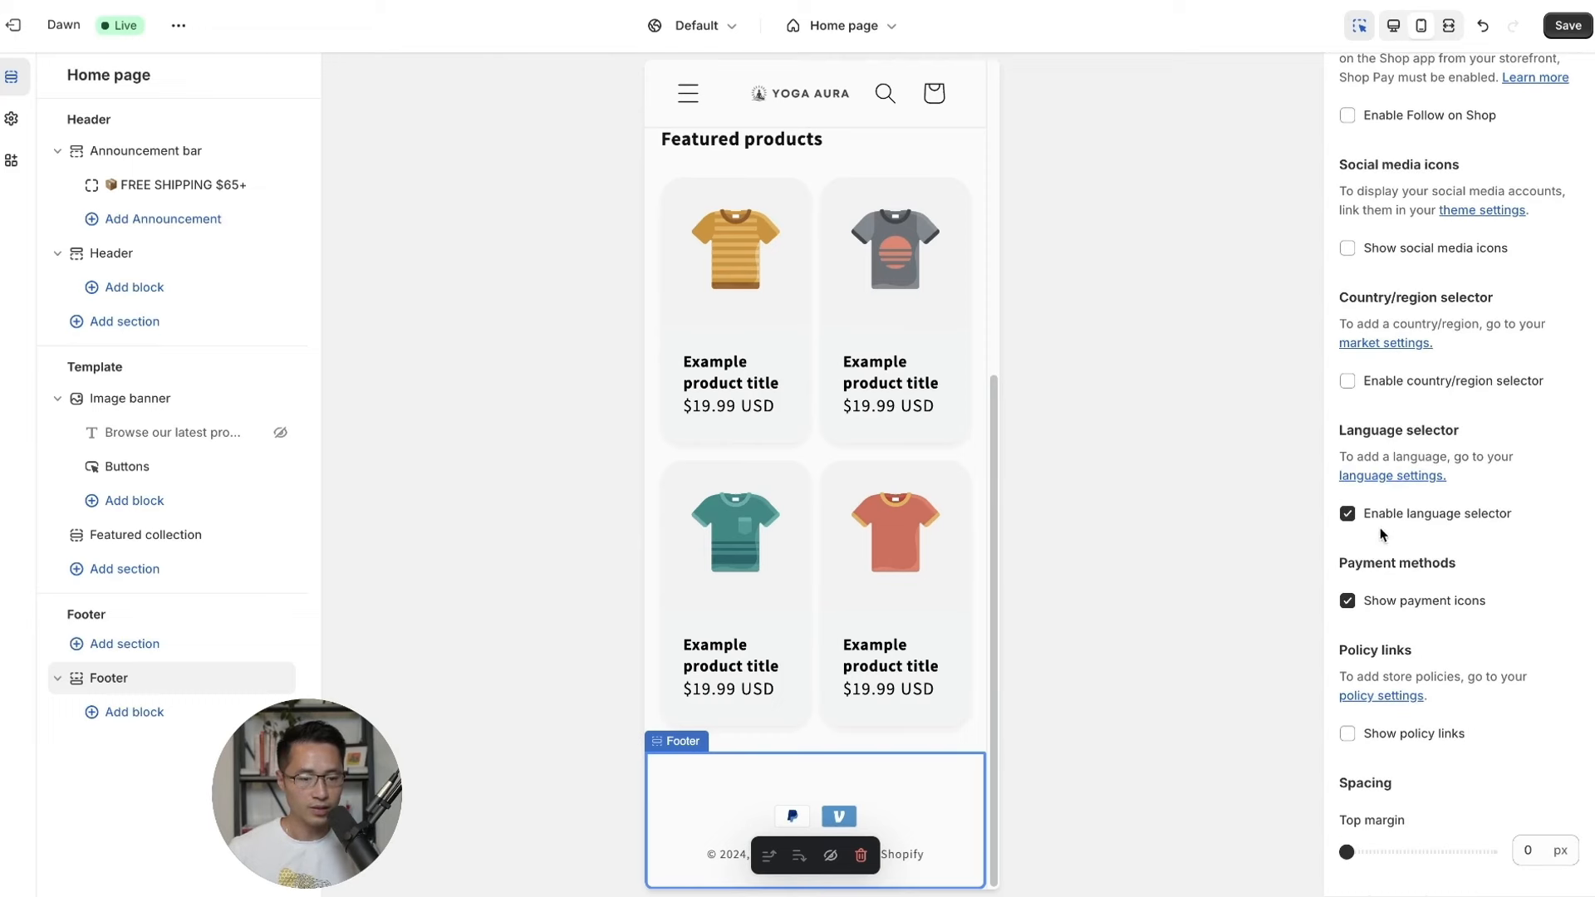
pyautogui.click(1348, 513)
pyautogui.scroll(-3, 1488, 620)
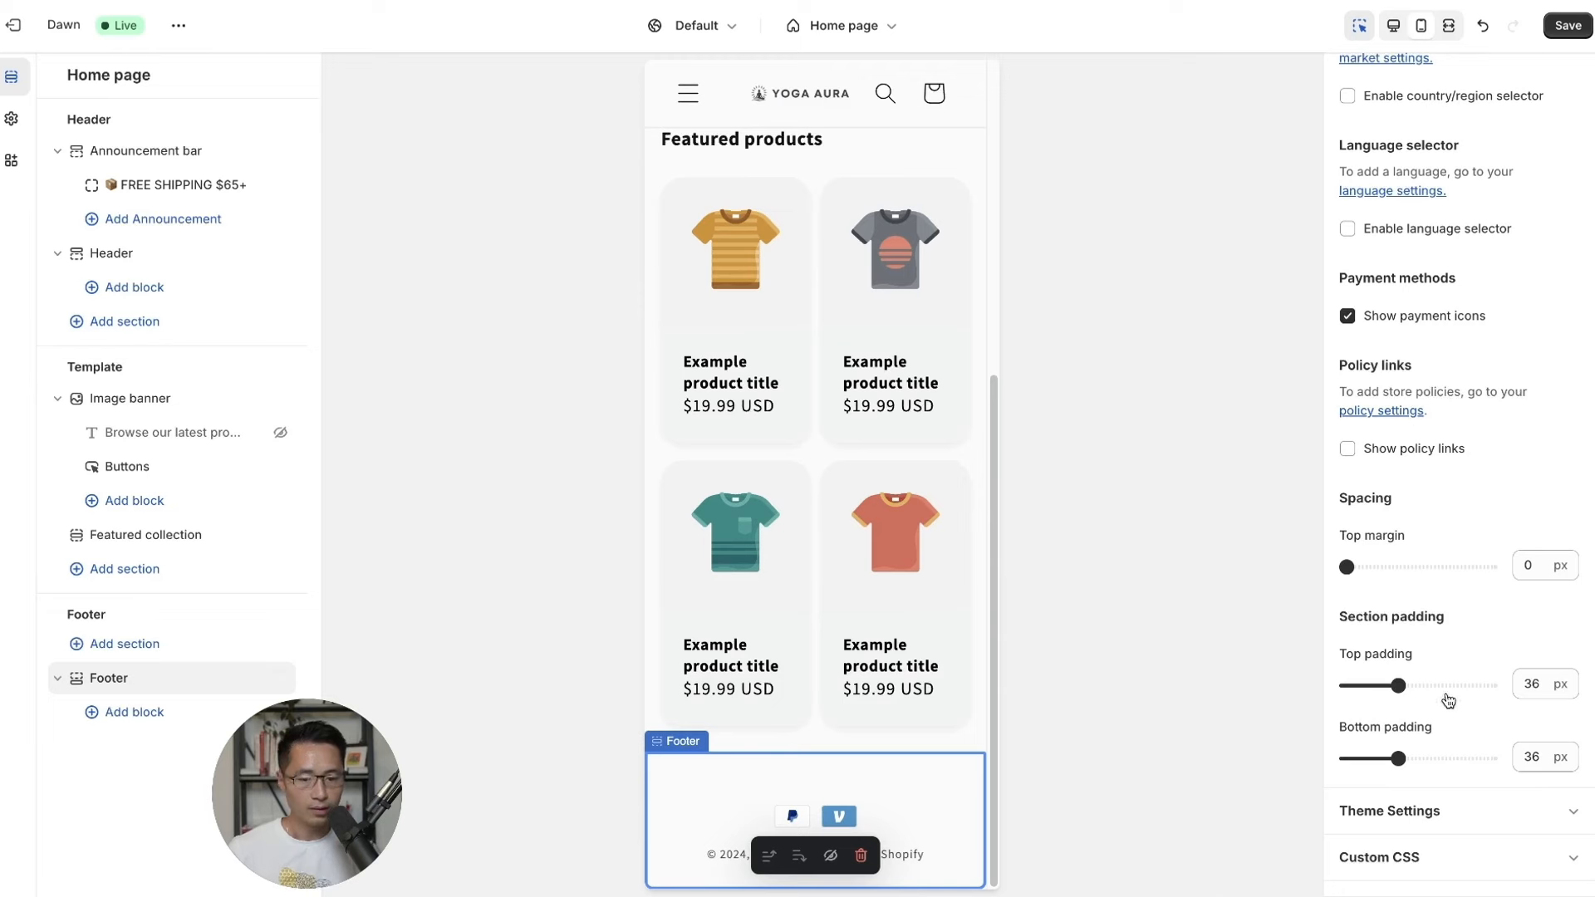
pyautogui.click(1568, 25)
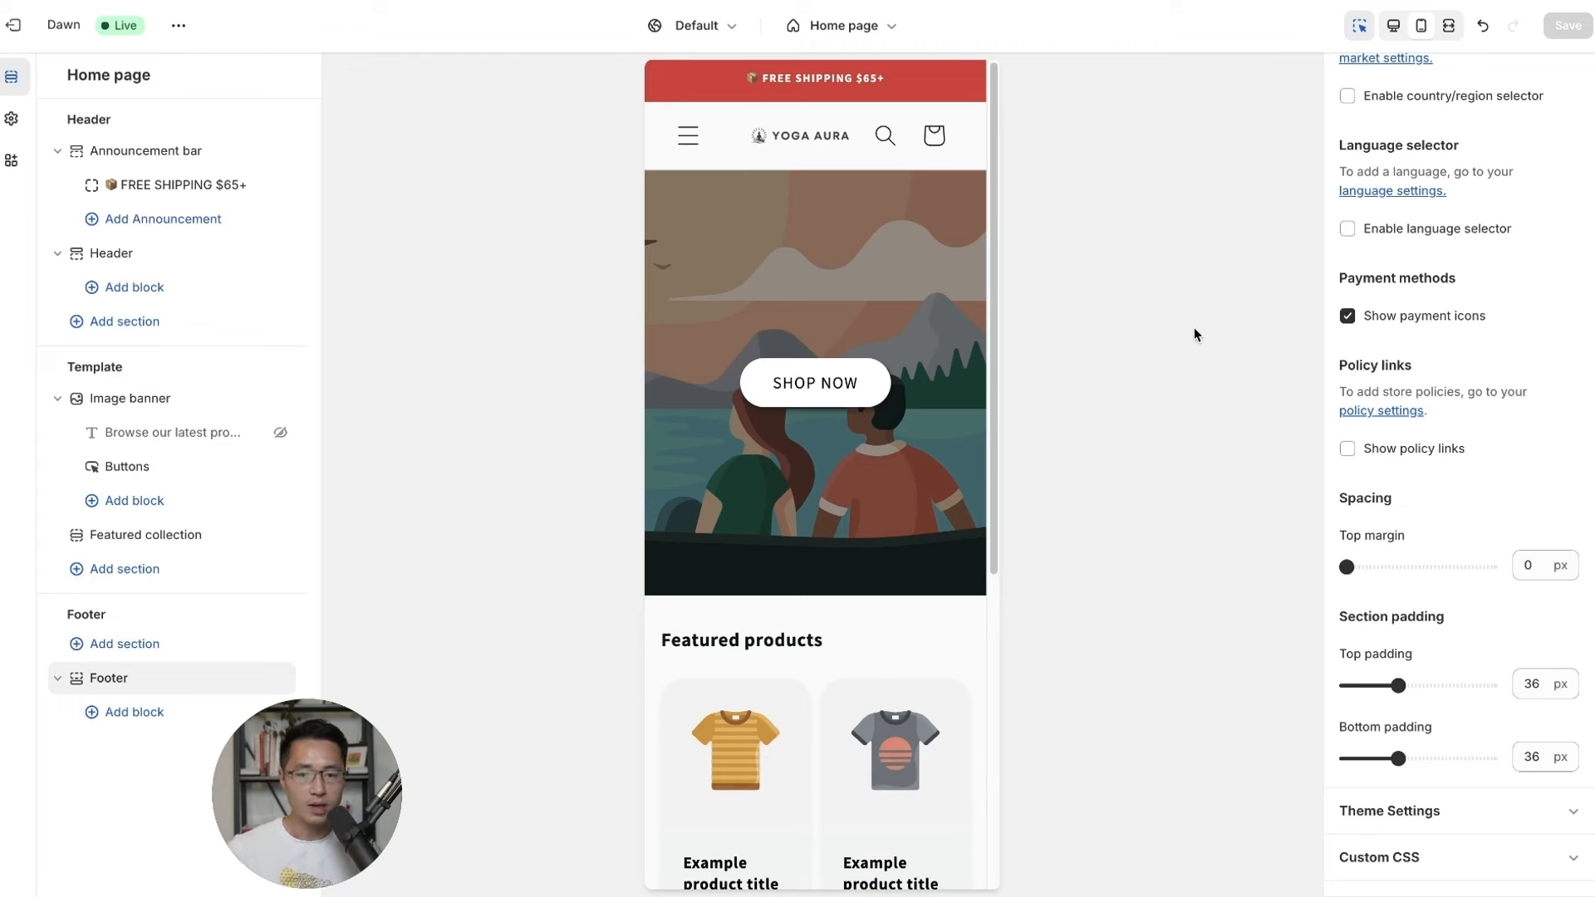
pyautogui.click(1392, 27)
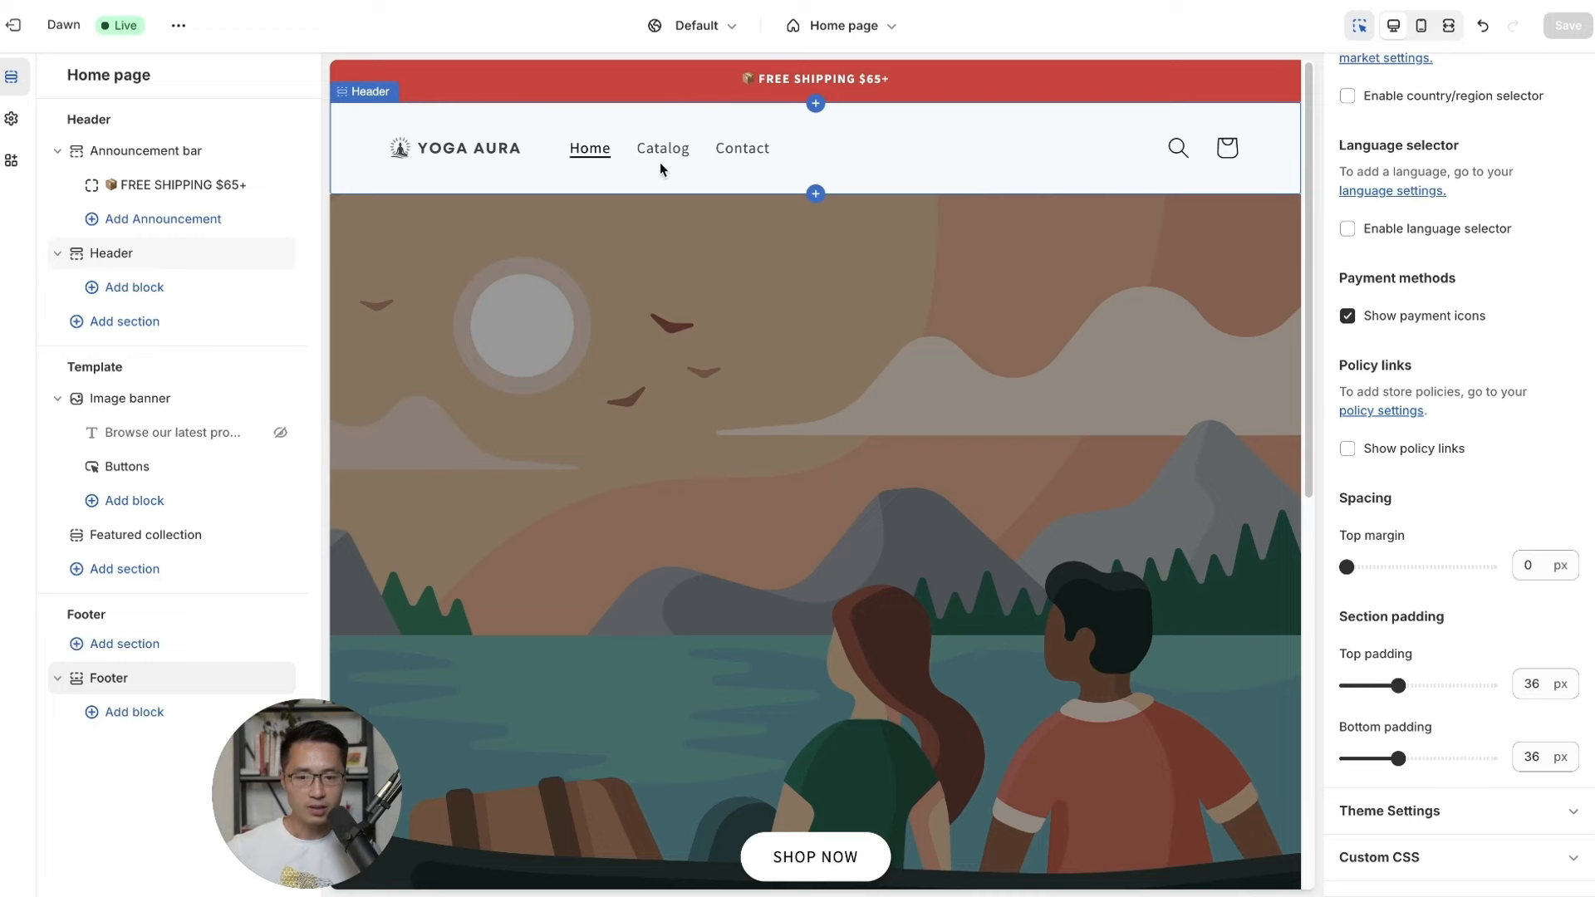
# Leave the theme editor and review the existing Contact page on the live storefront.
pyautogui.click(20, 34)
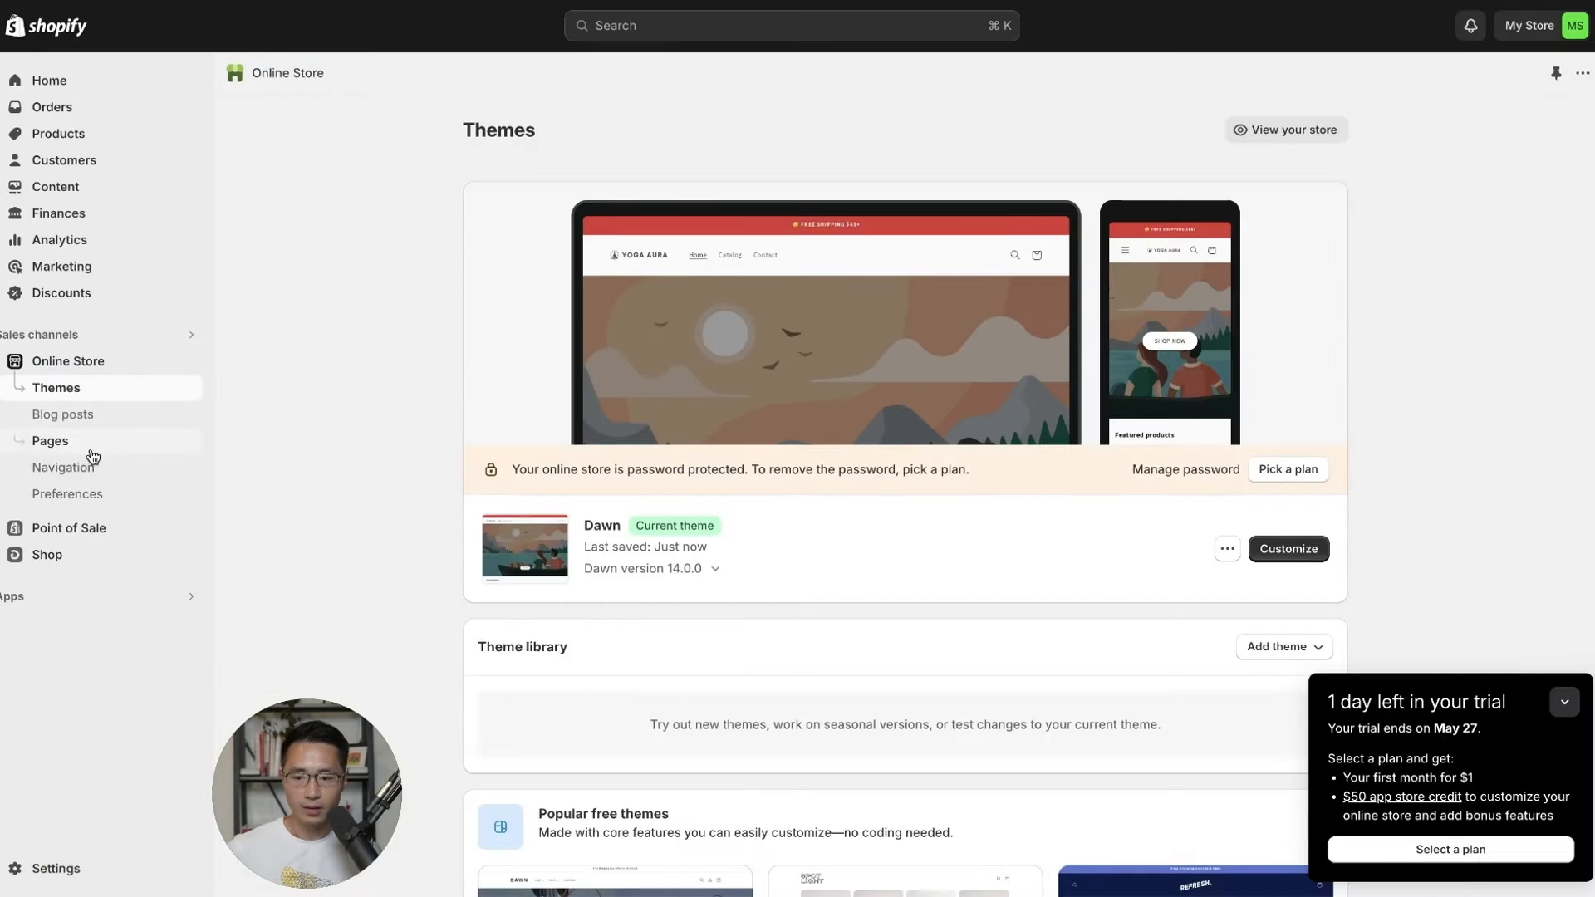
pyautogui.click(92, 449)
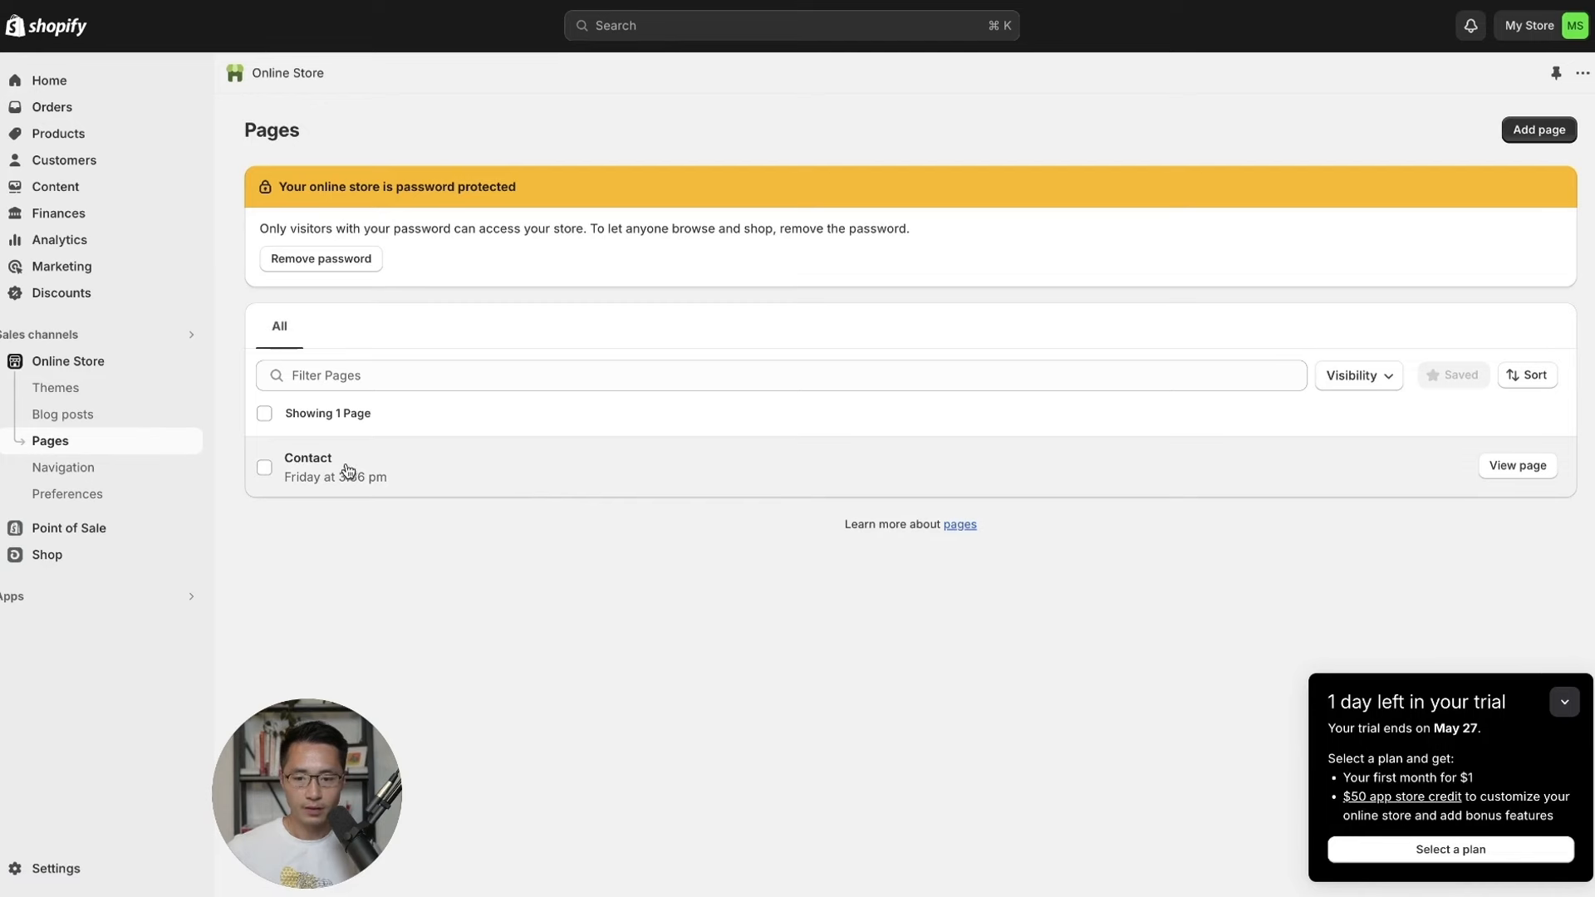
pyautogui.click(347, 469)
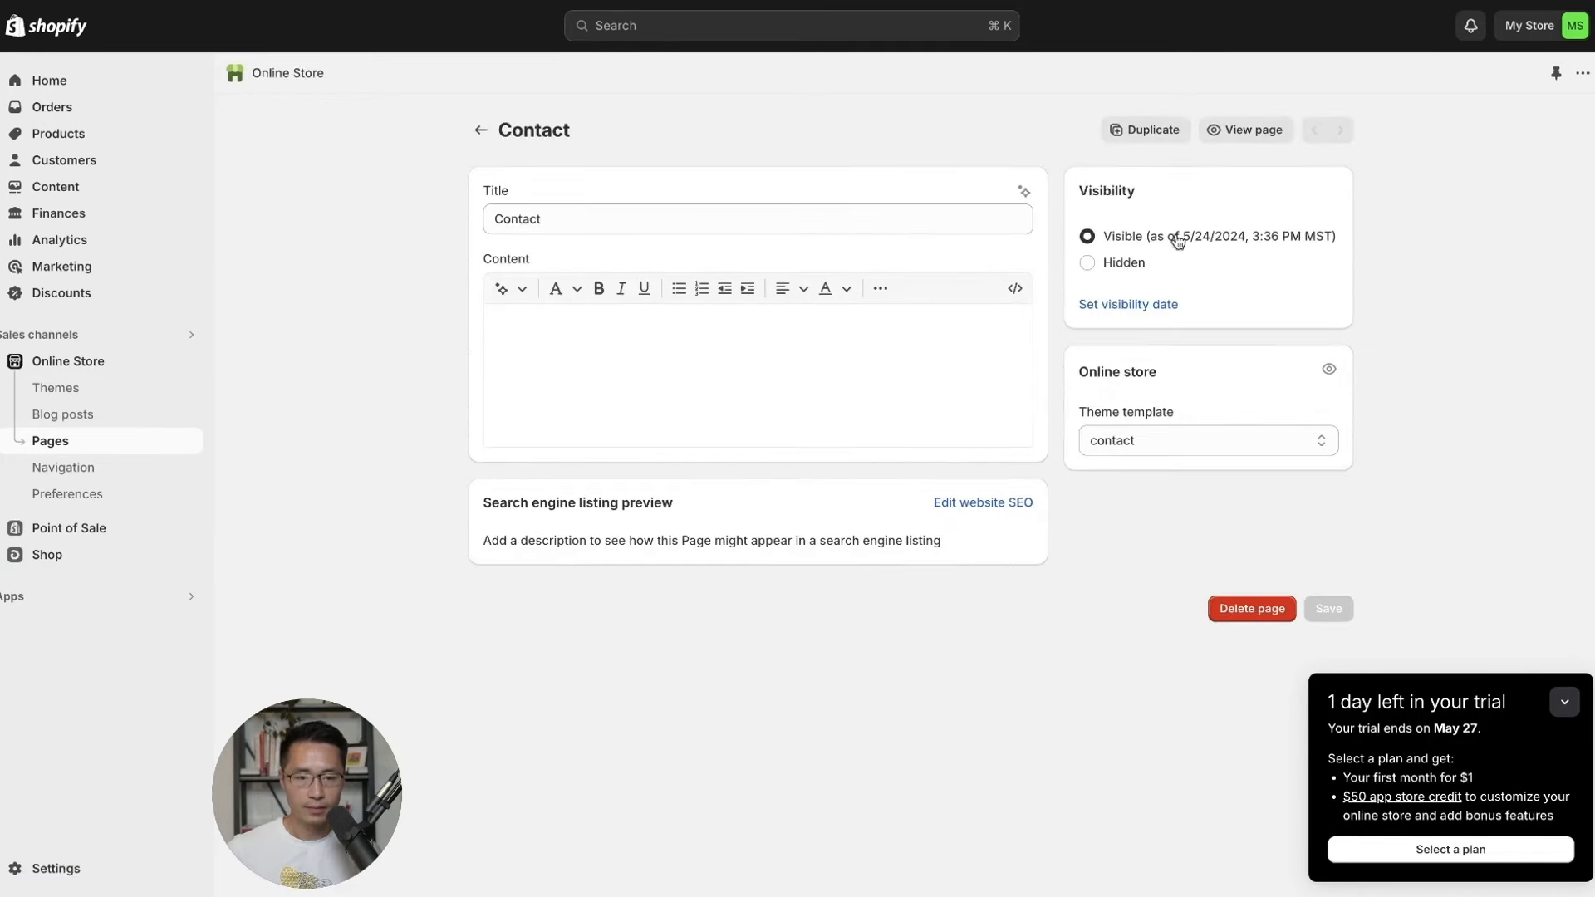
pyautogui.click(1246, 130)
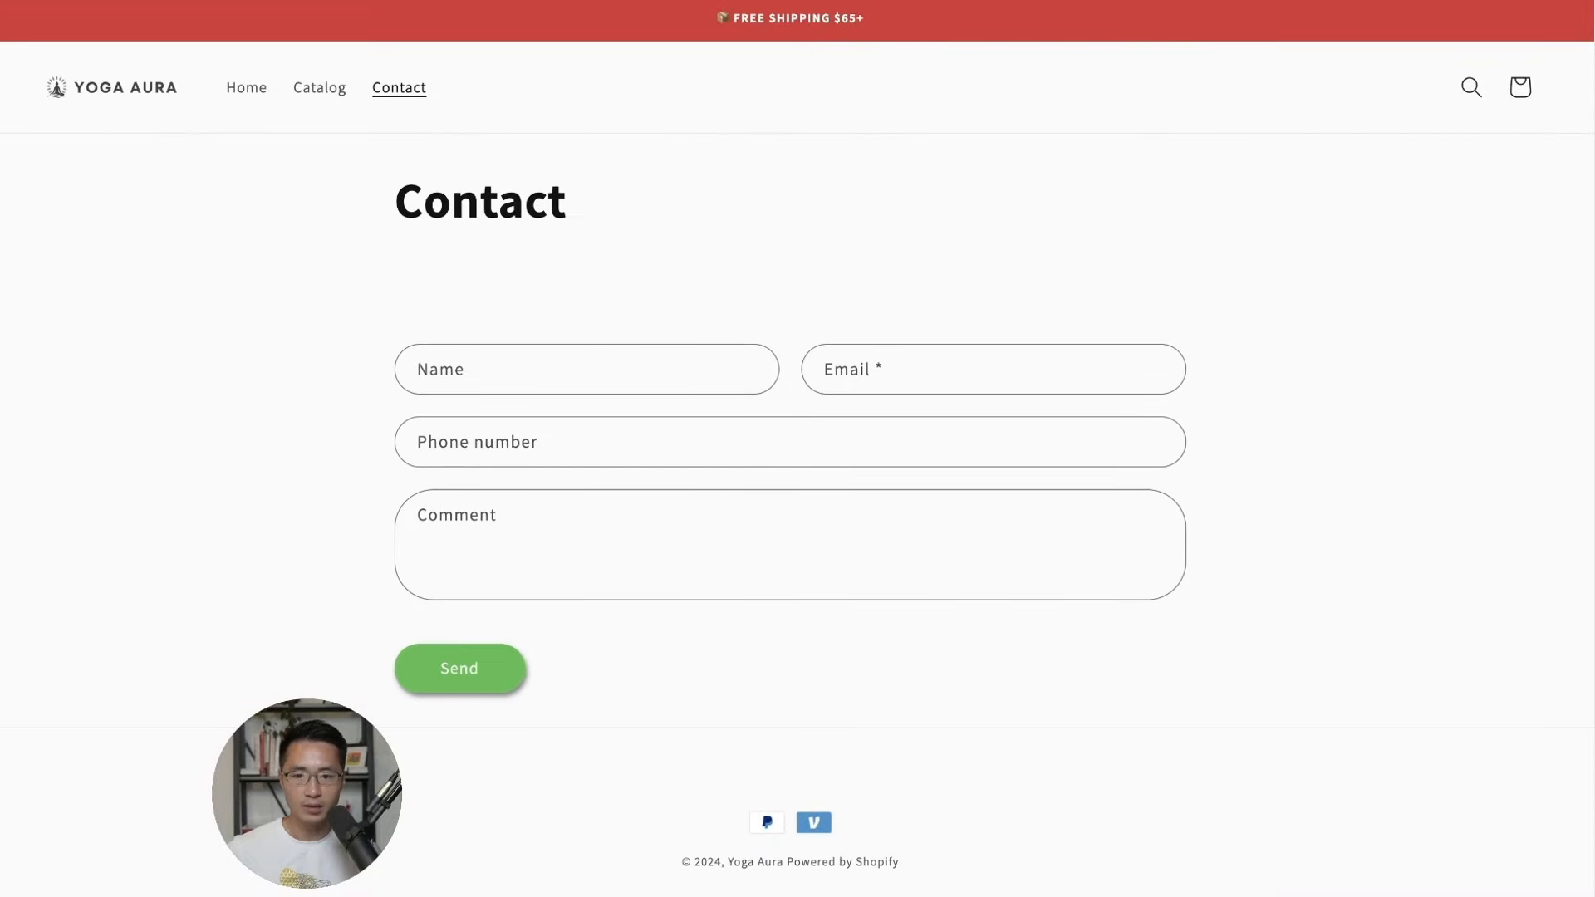
pyautogui.press('super+w')
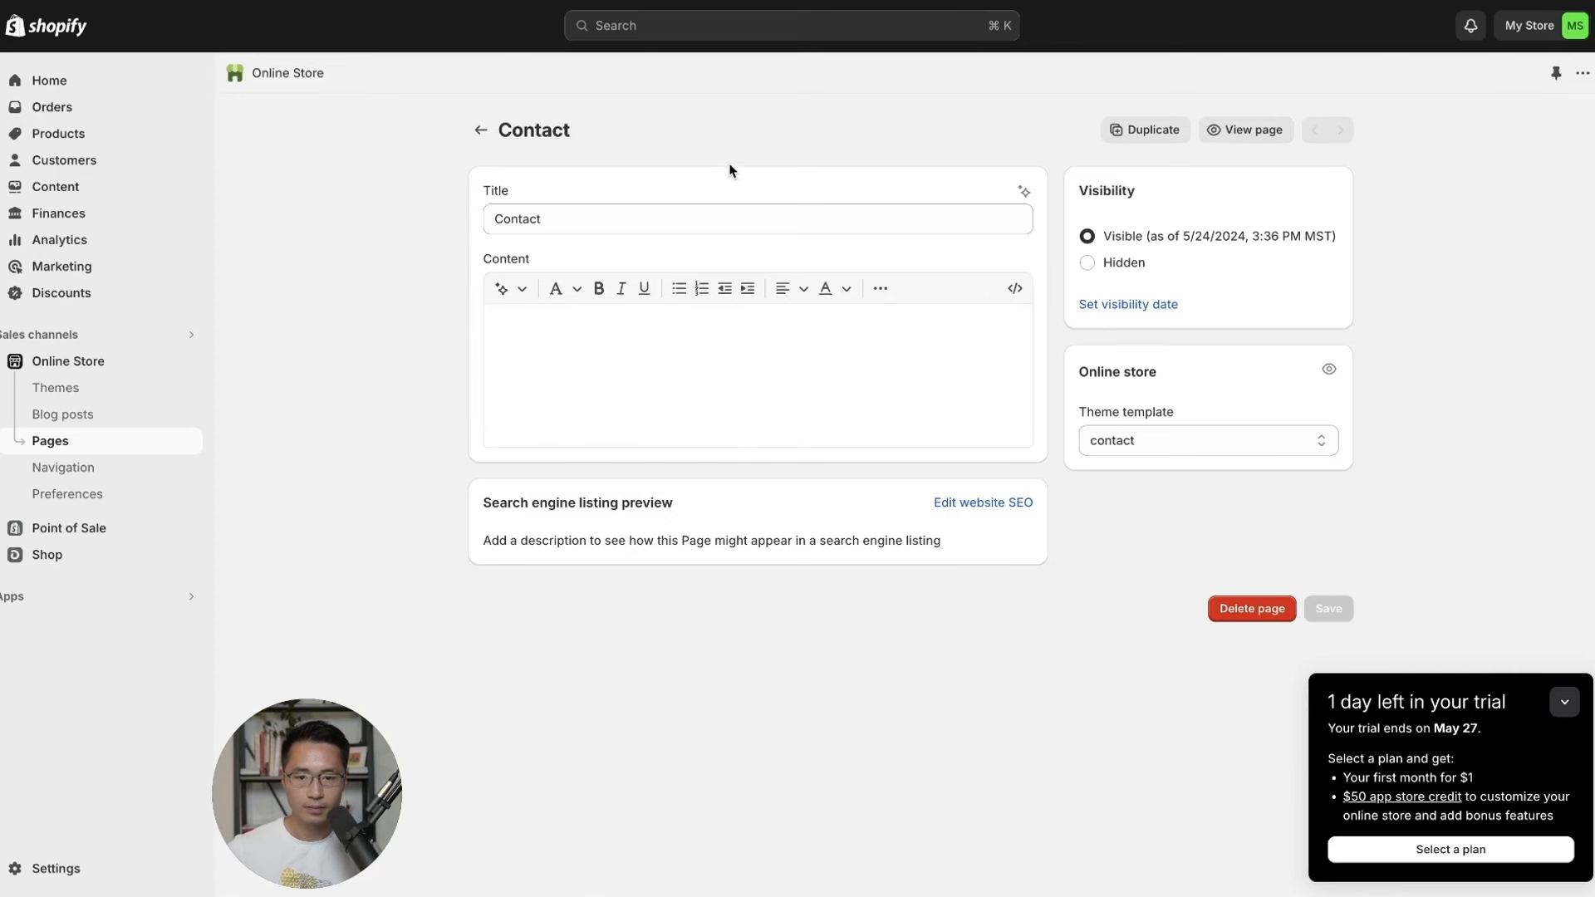
pyautogui.click(479, 131)
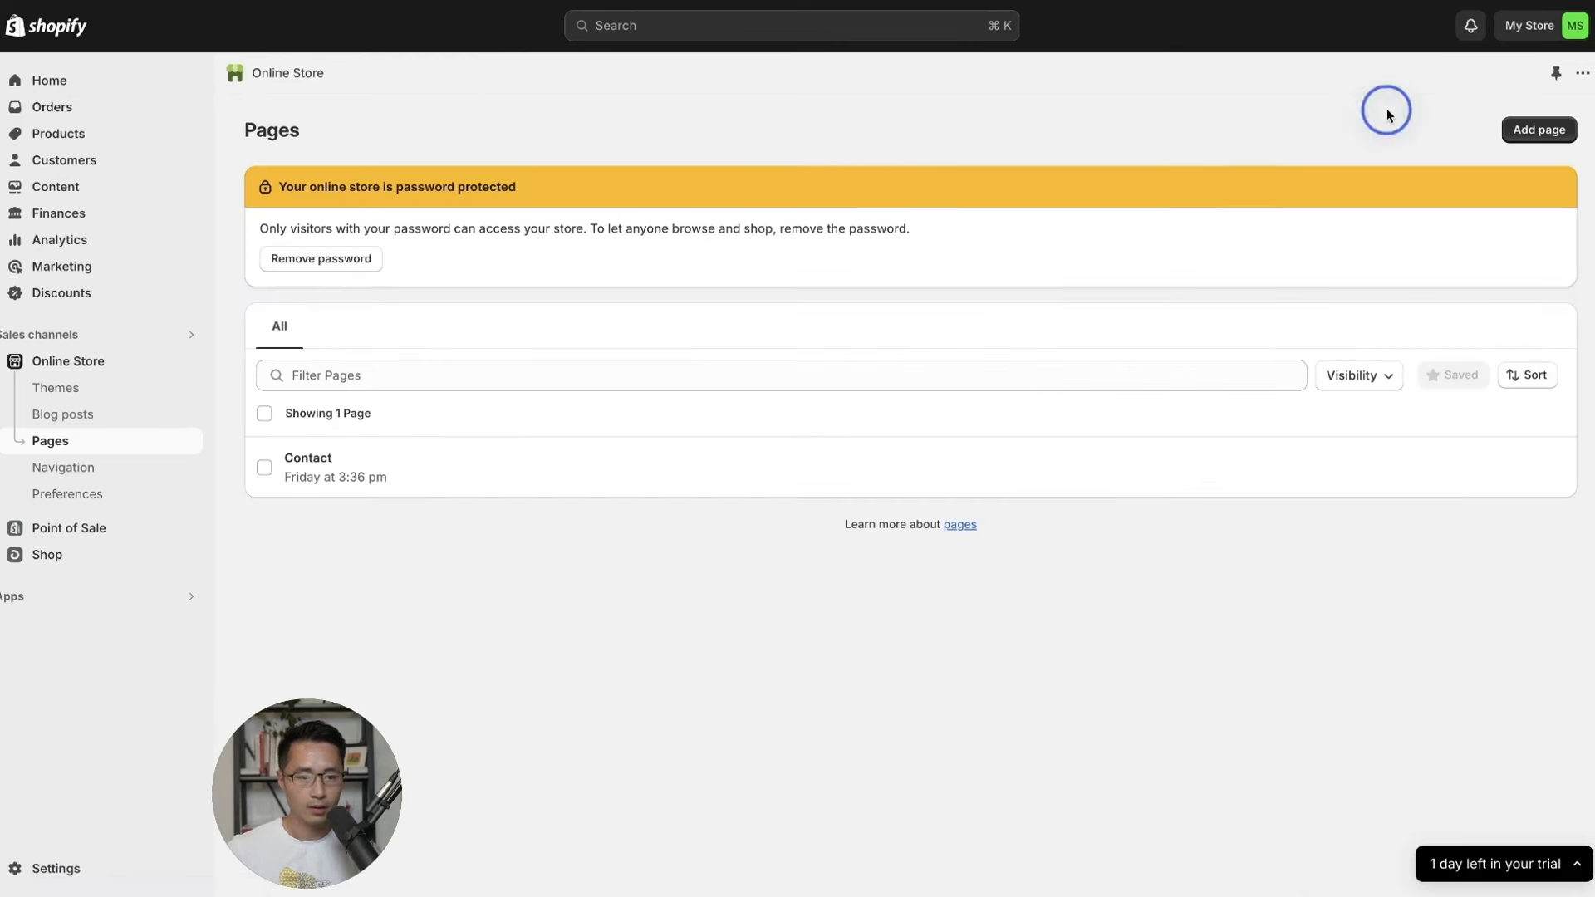
# Create and save a new page titled 'About Us'.
pyautogui.click(1539, 131)
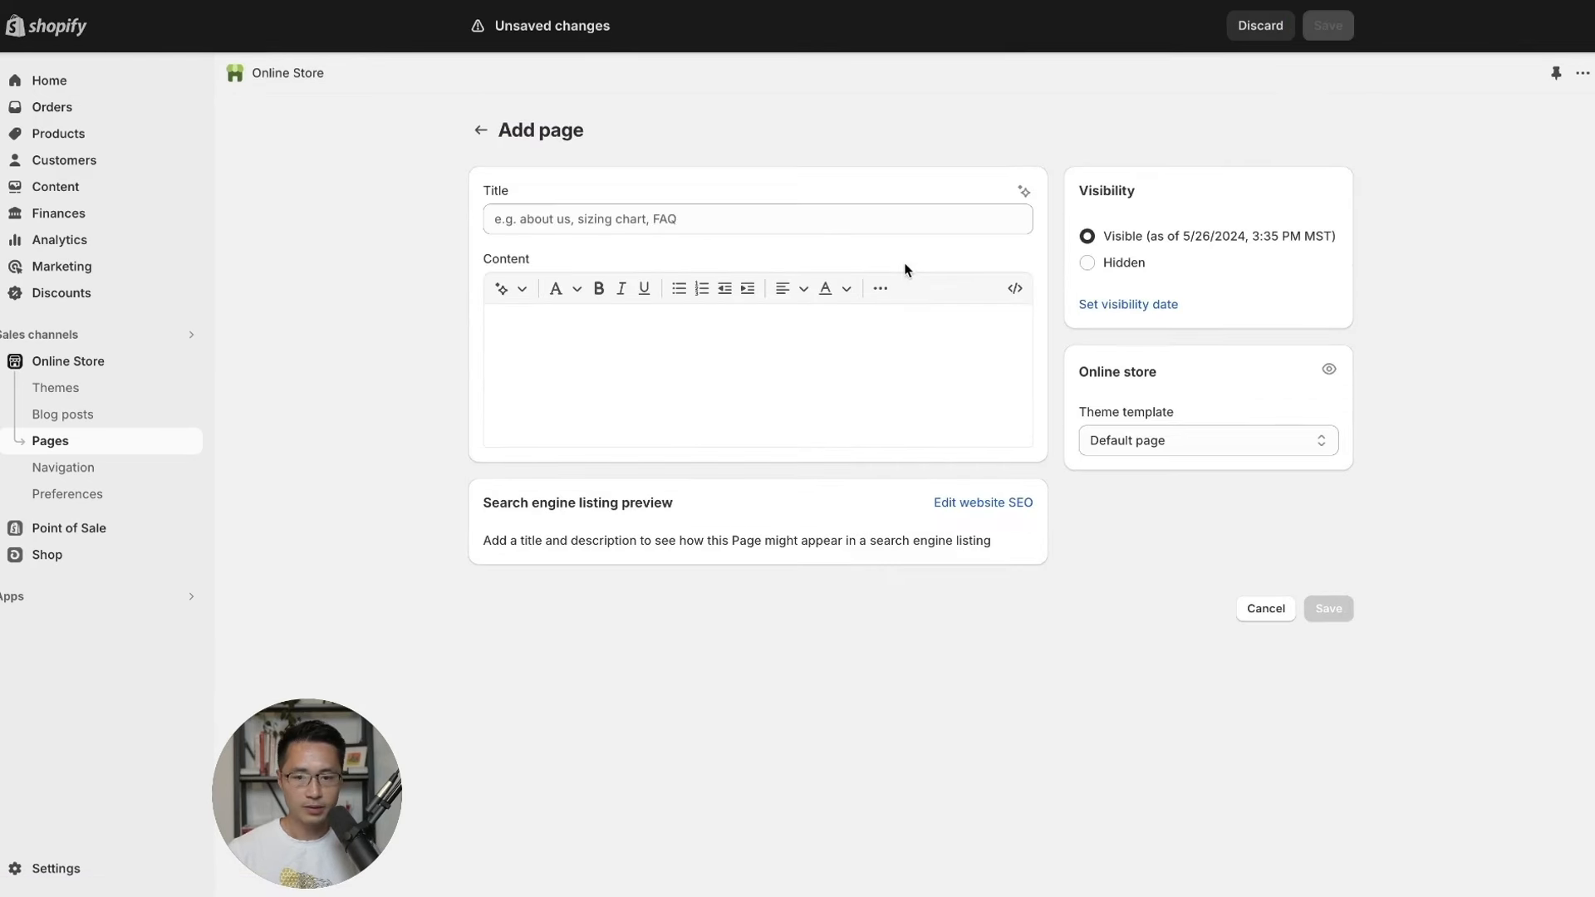
pyautogui.click(587, 221)
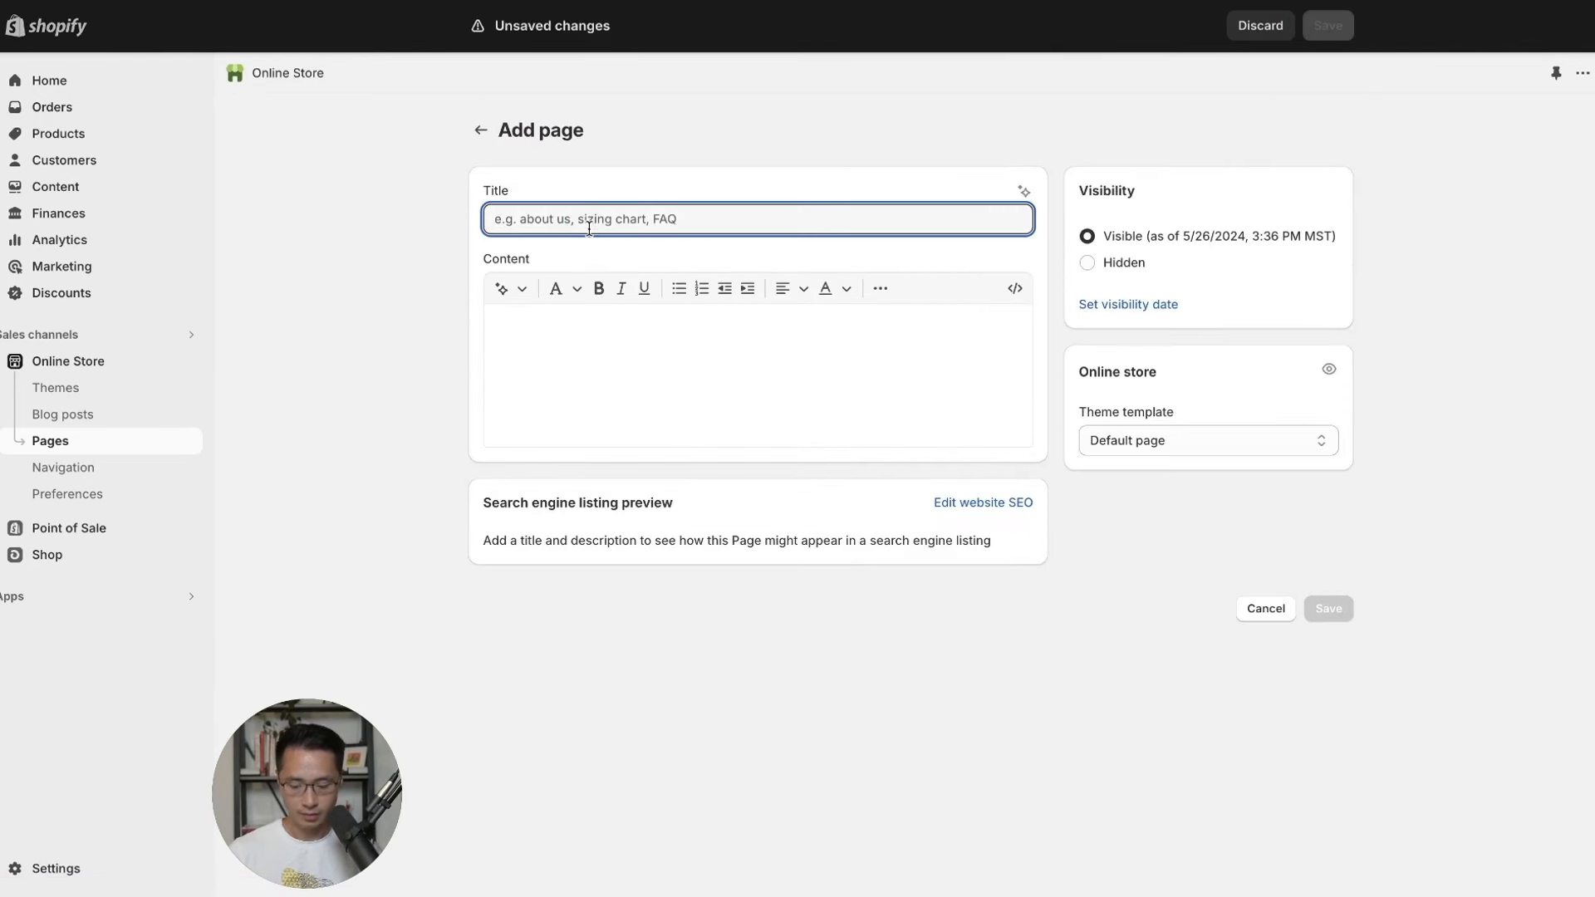
pyautogui.write('About Us')
pyautogui.click(644, 389)
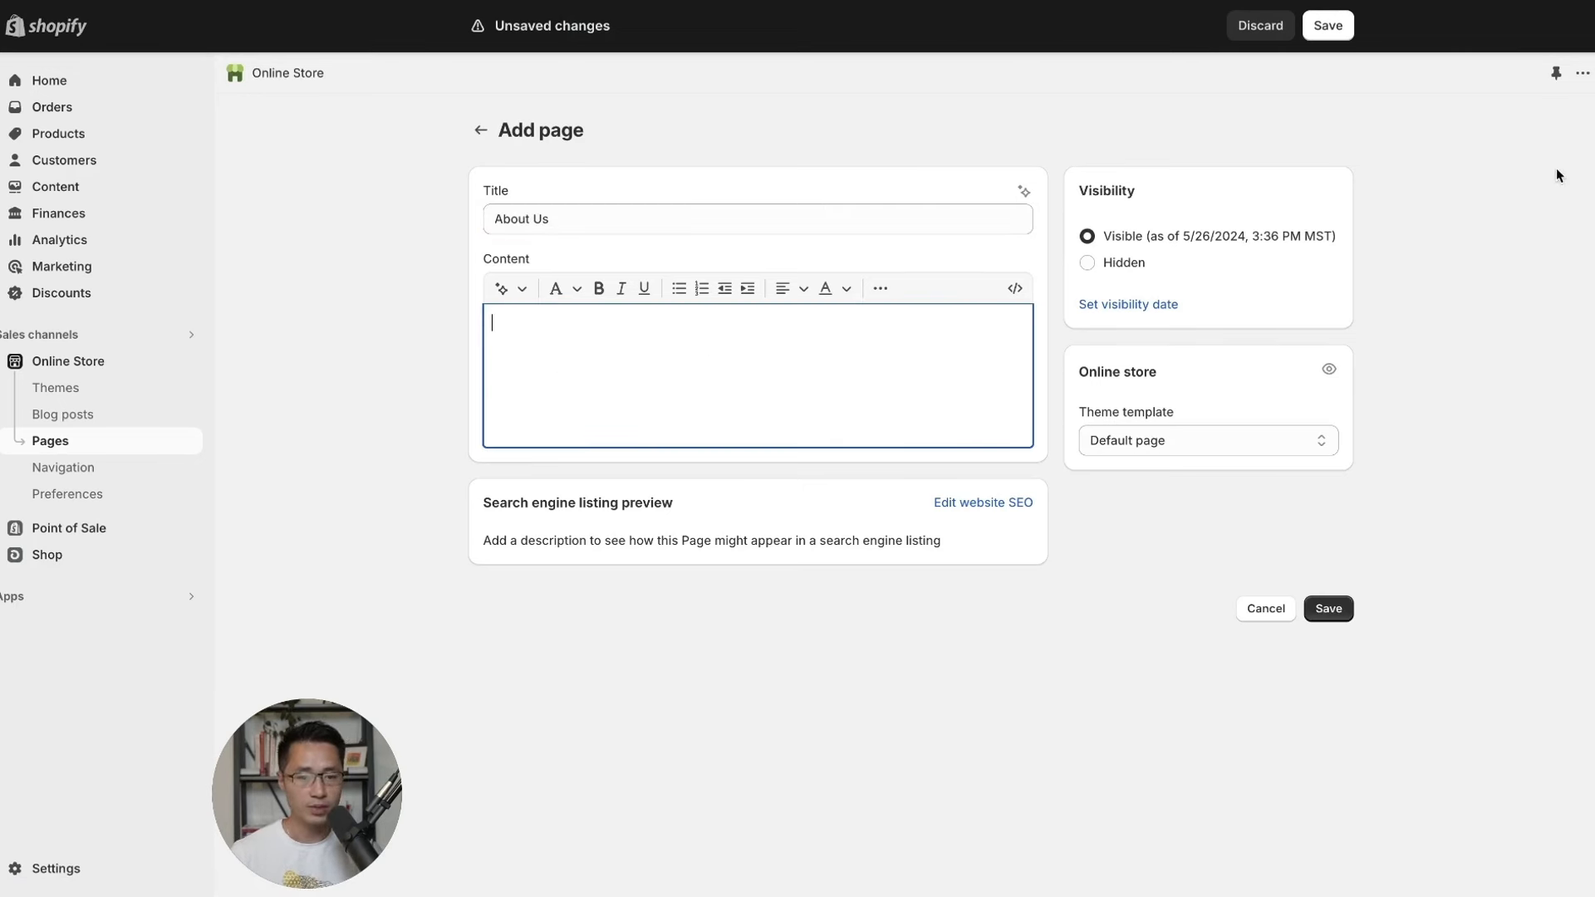
pyautogui.click(1328, 25)
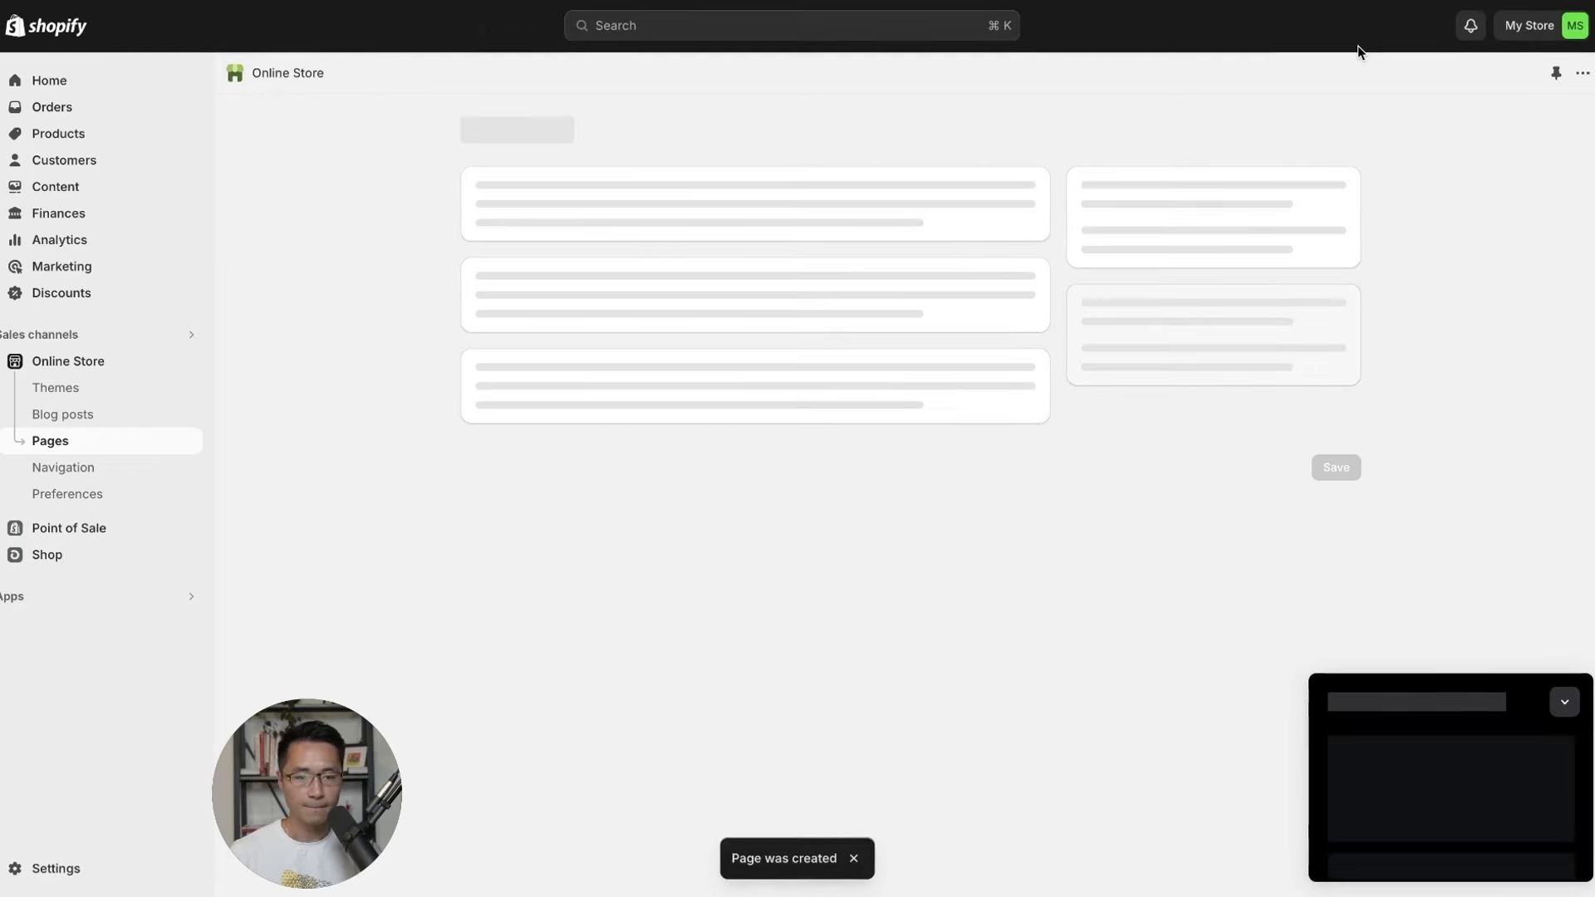
pyautogui.click(481, 129)
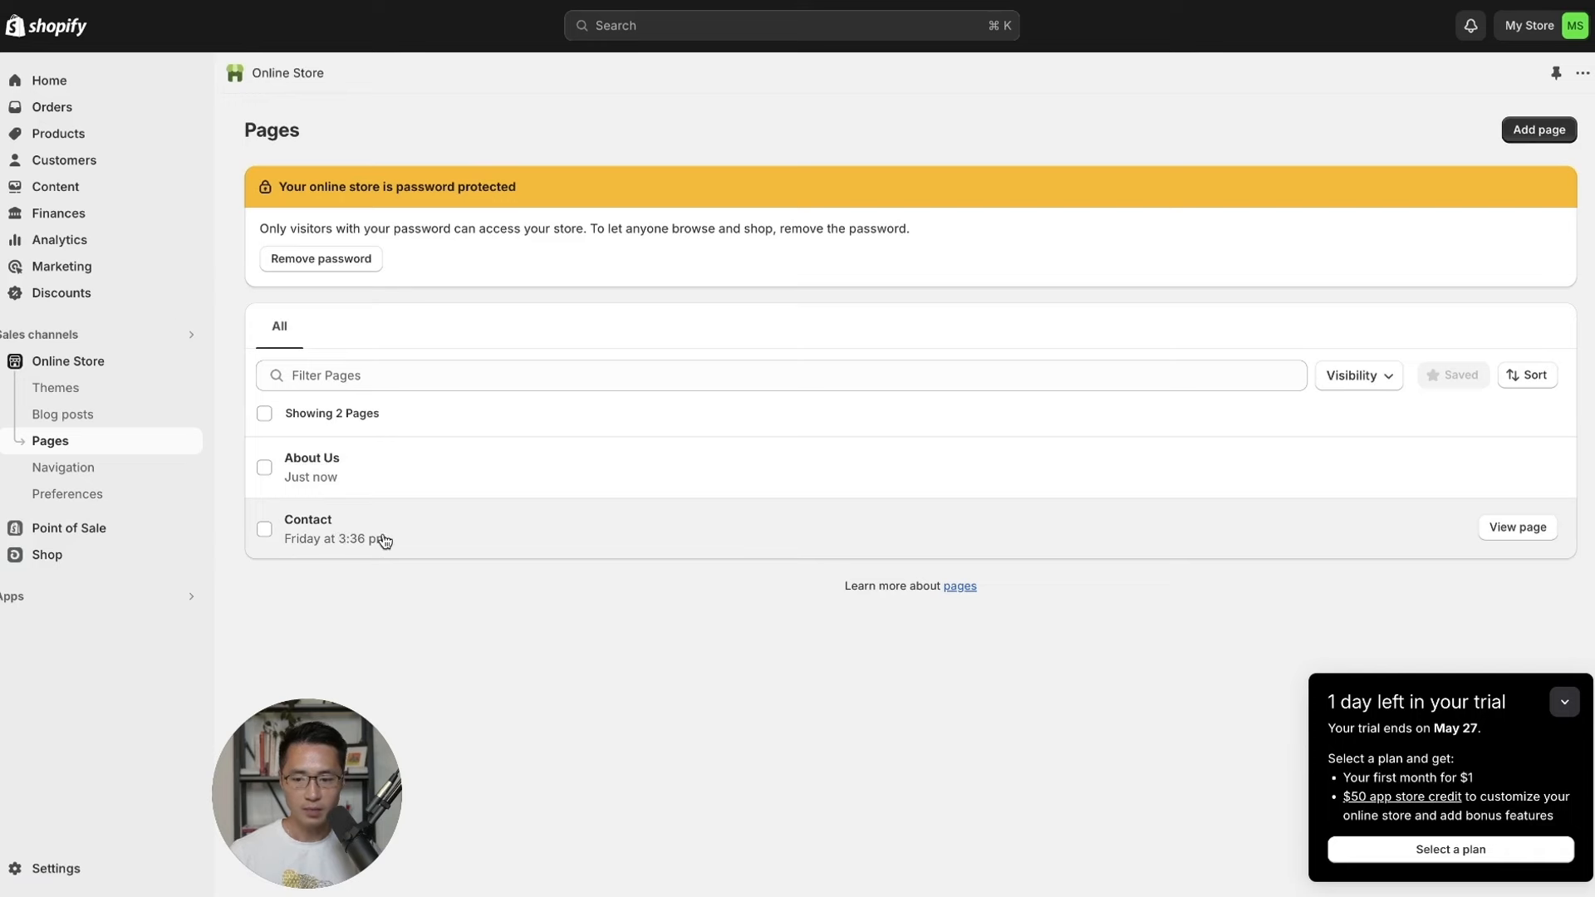
# Rename the Main menu's Catalog item to 'Shop Now'.
pyautogui.click(56, 474)
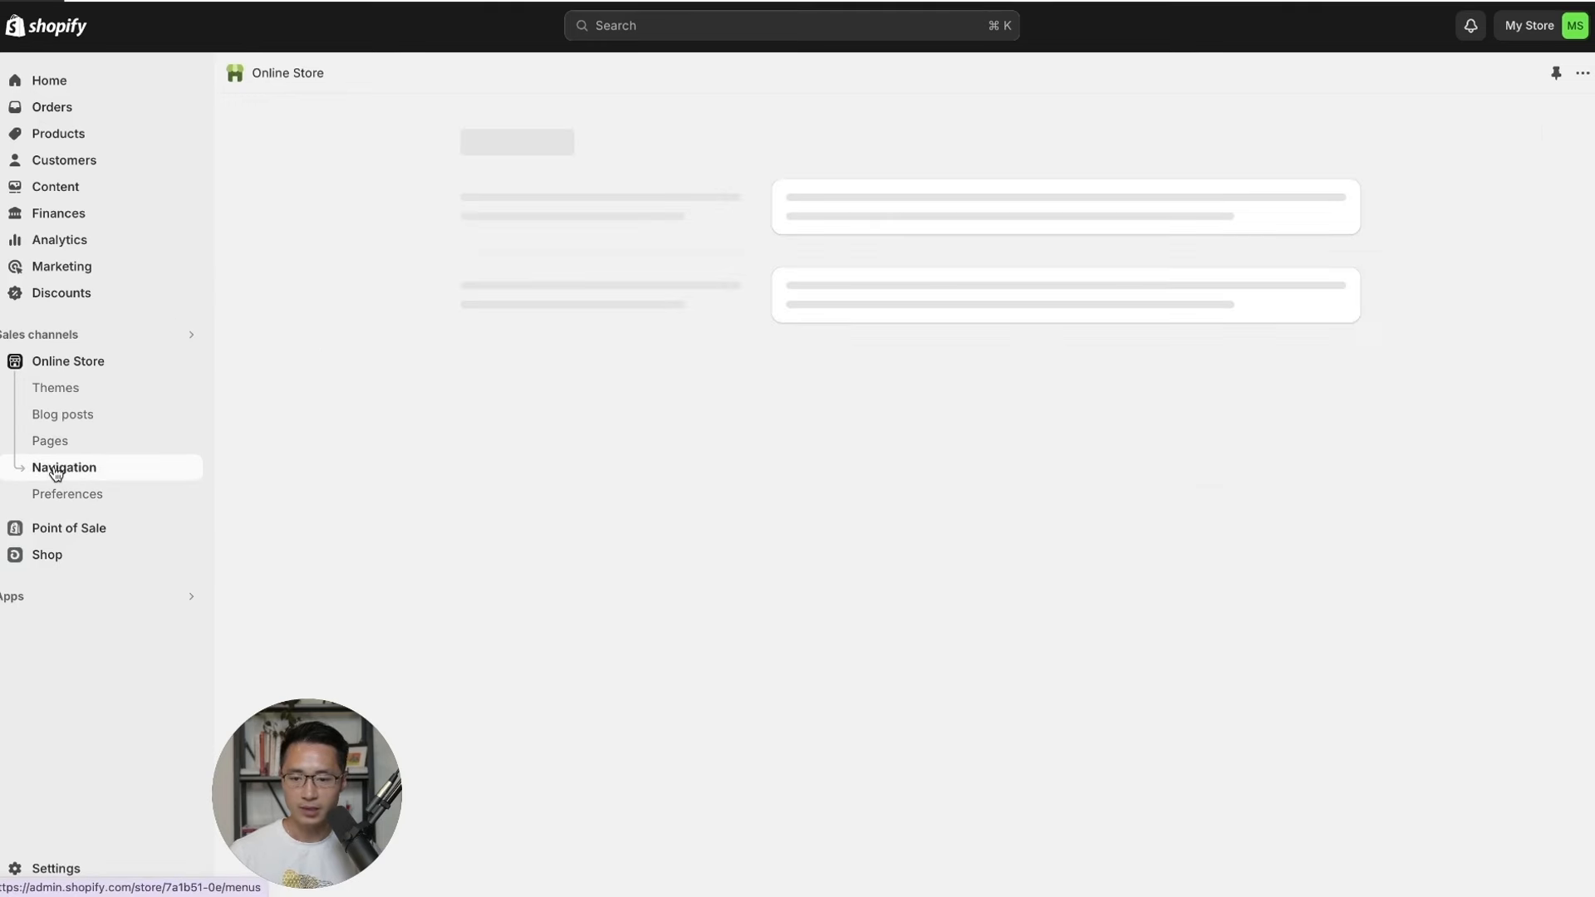
pyautogui.click(813, 444)
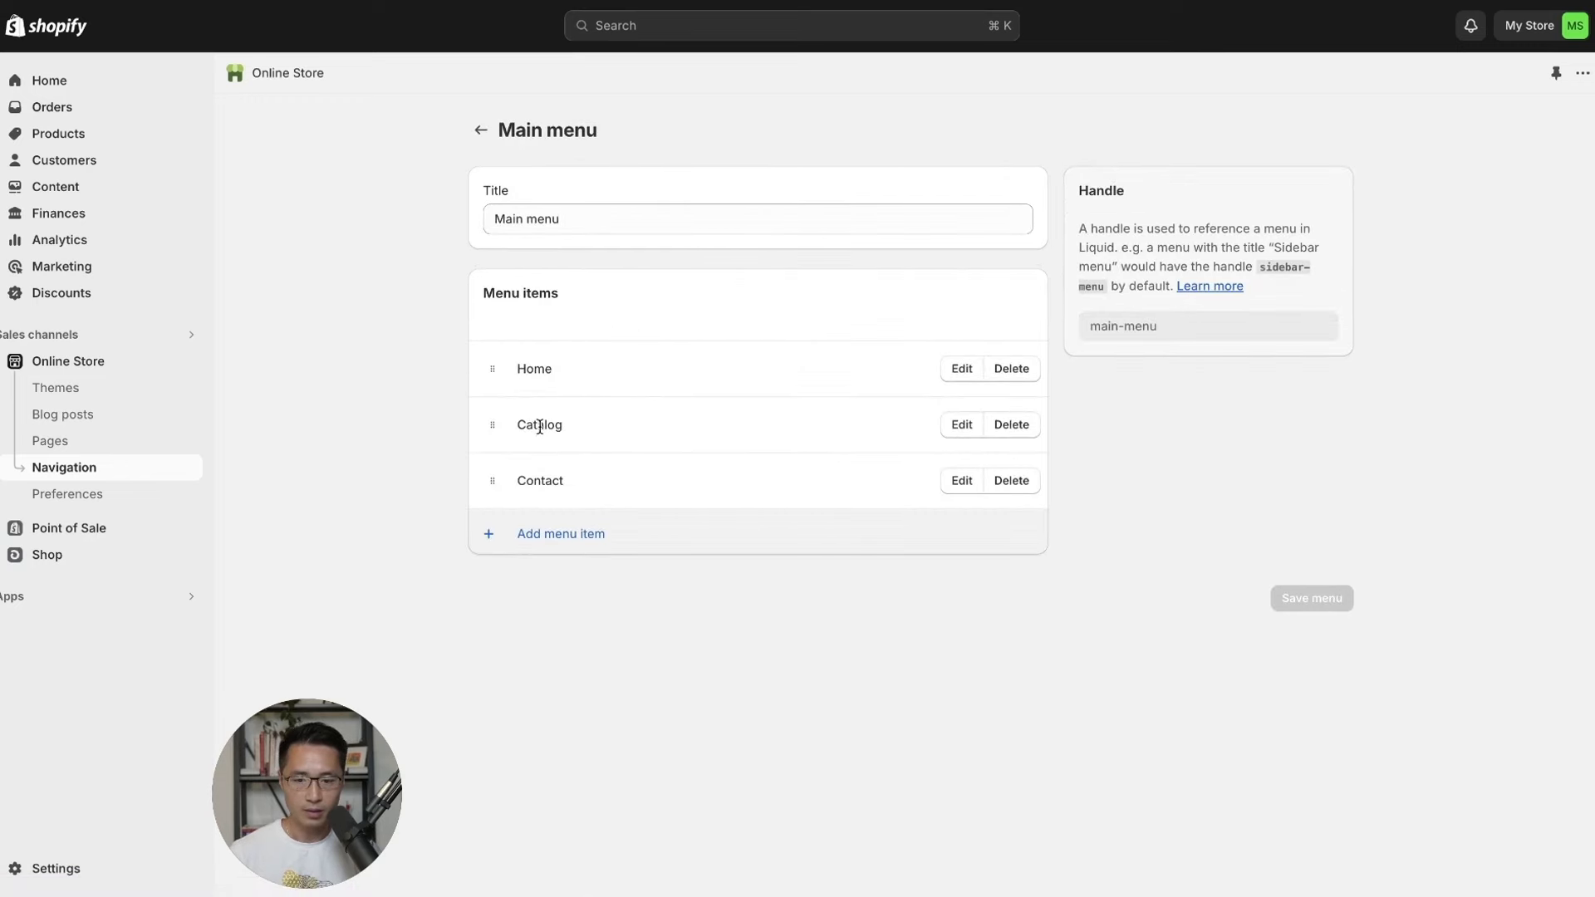
pyautogui.click(957, 425)
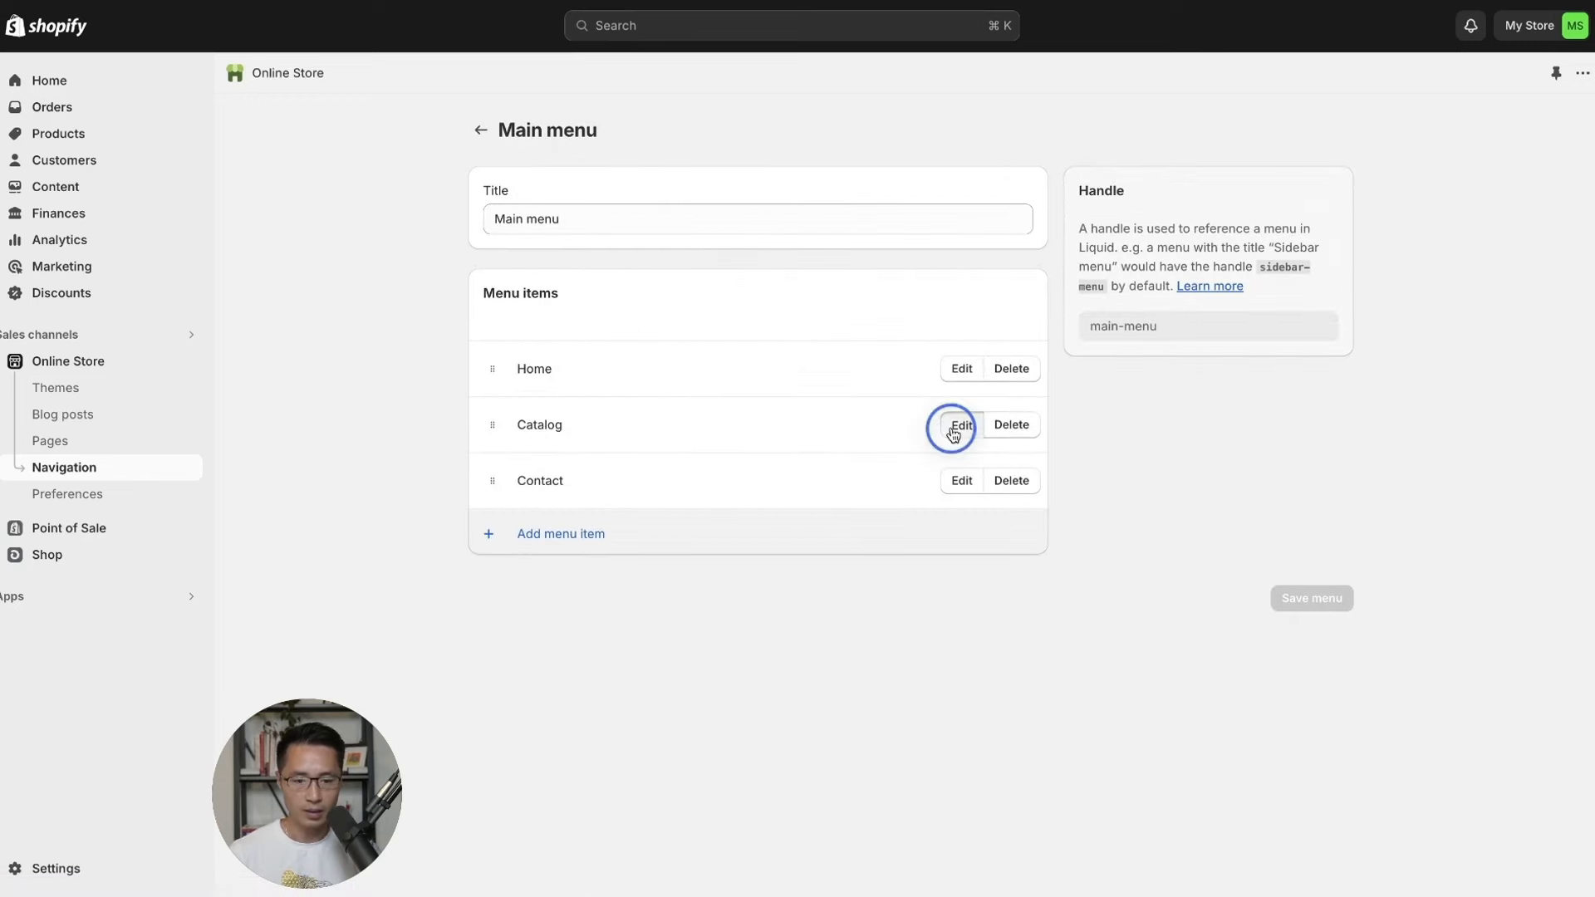
pyautogui.press('BackSpace')
pyautogui.press('BackSpace')
pyautogui.press('BackSpace')
pyautogui.press('BackSpace')
pyautogui.press('BackSpace')
pyautogui.press('BackSpace')
pyautogui.press('BackSpace')
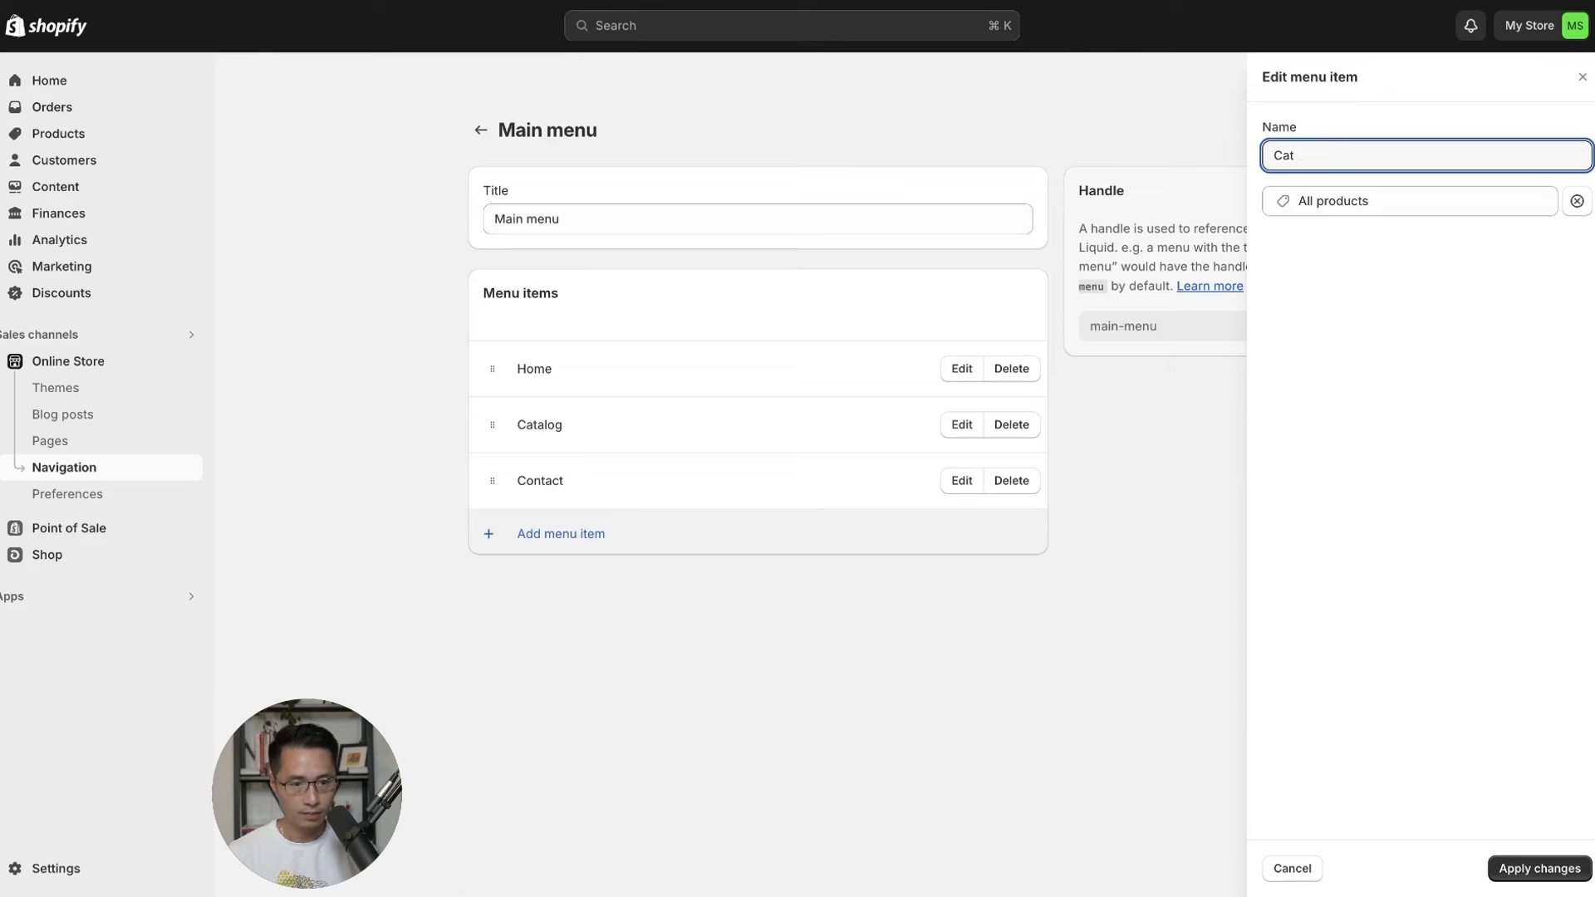
pyautogui.write('Shop Now')
pyautogui.click(1336, 184)
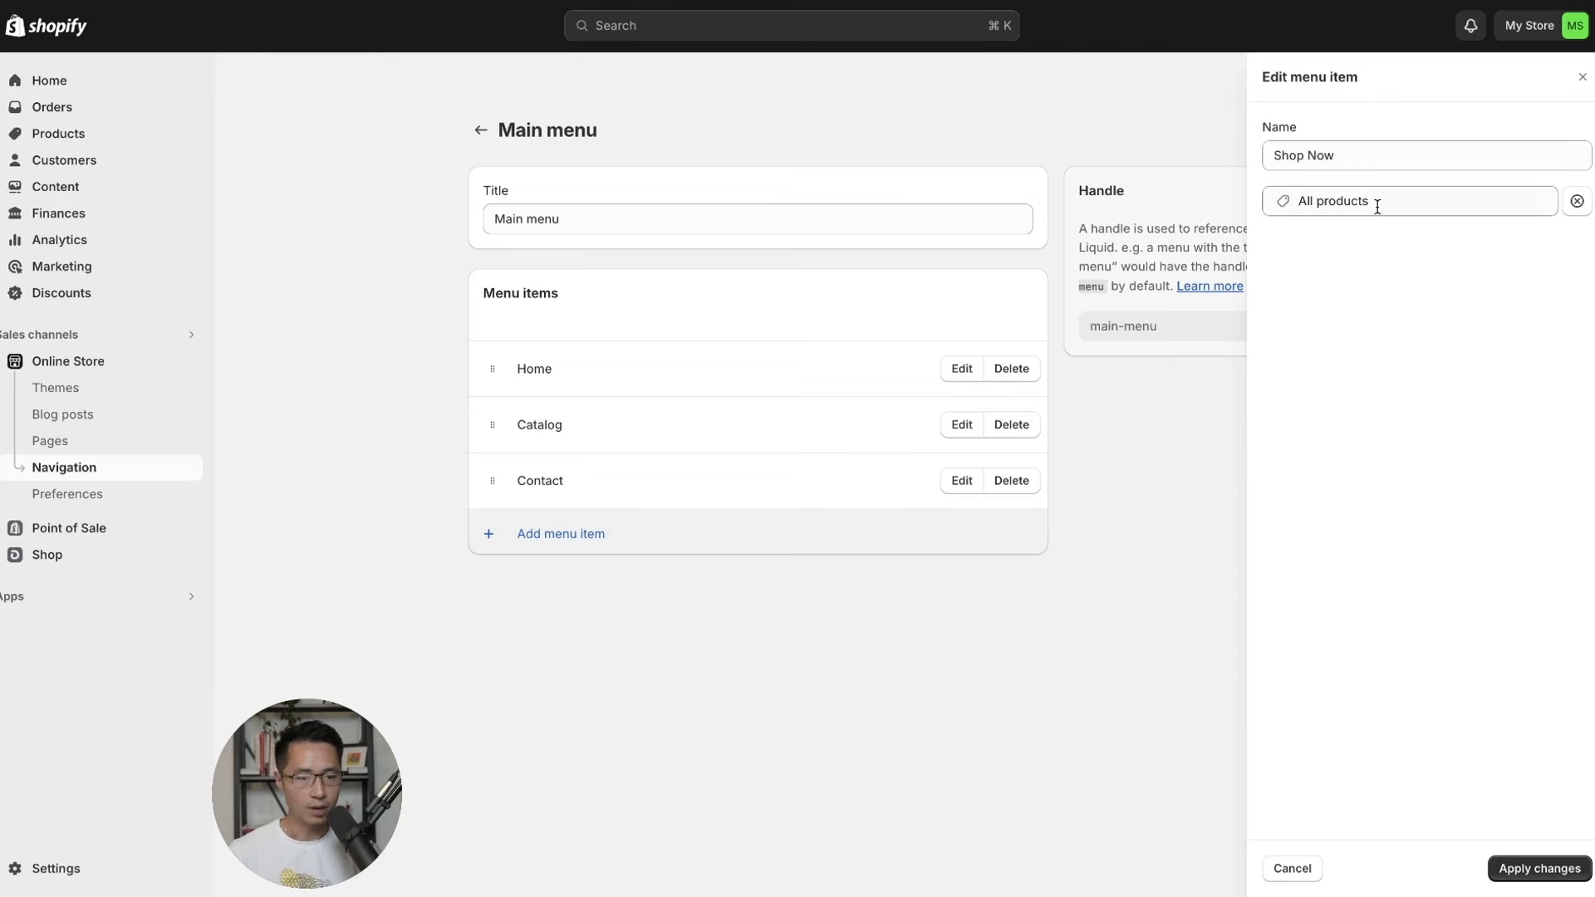
pyautogui.click(1538, 869)
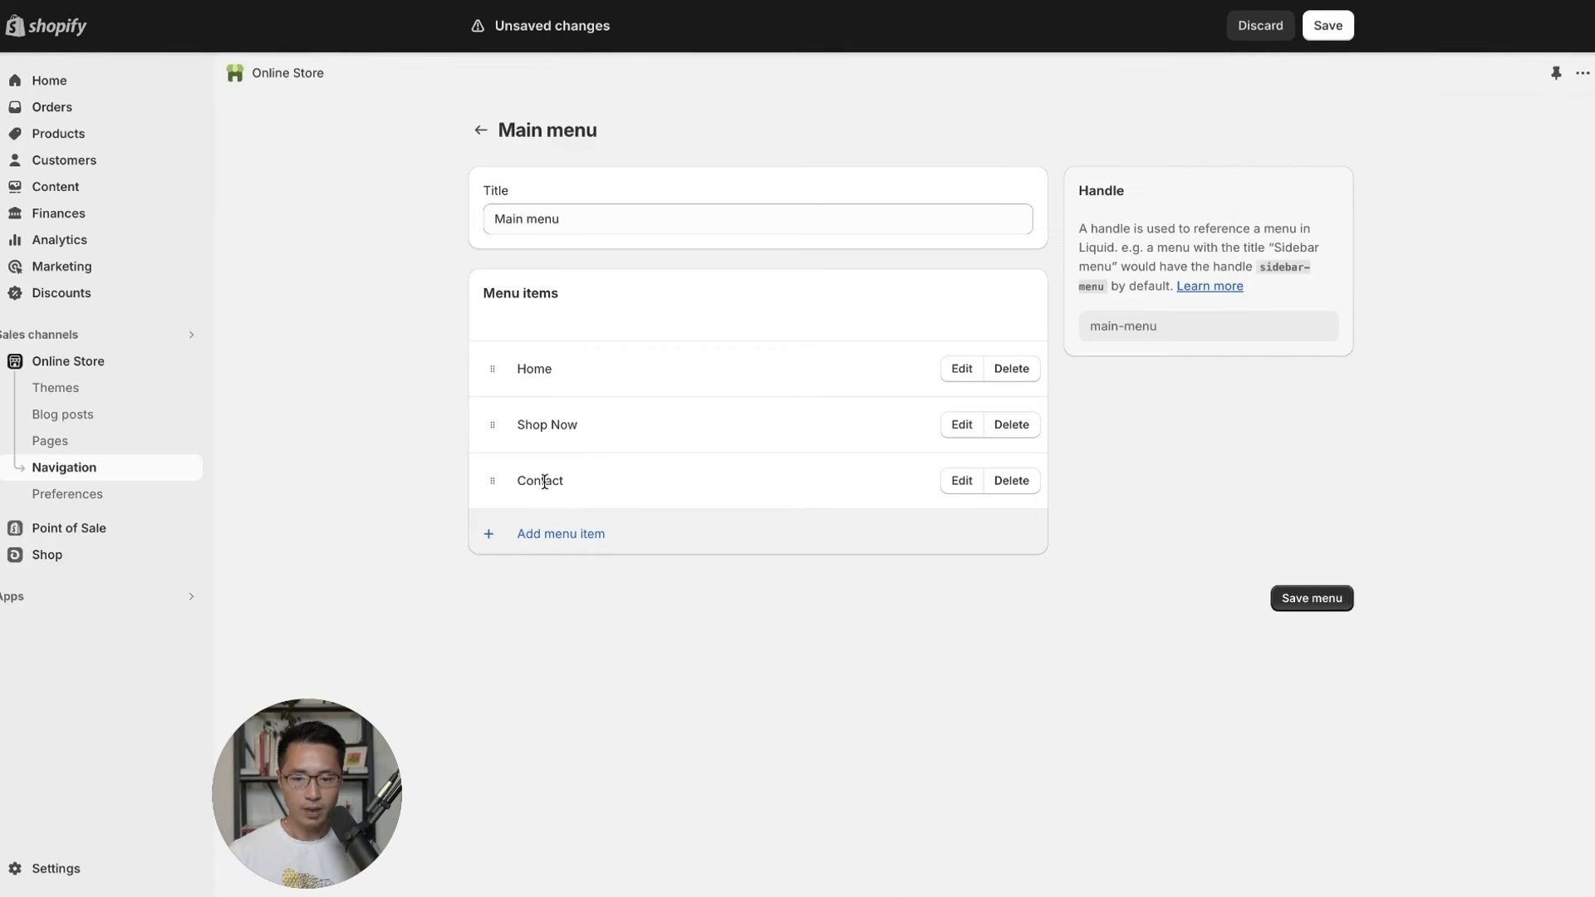
# Add an 'About Us' menu item linked to the About Us page.
pyautogui.click(540, 536)
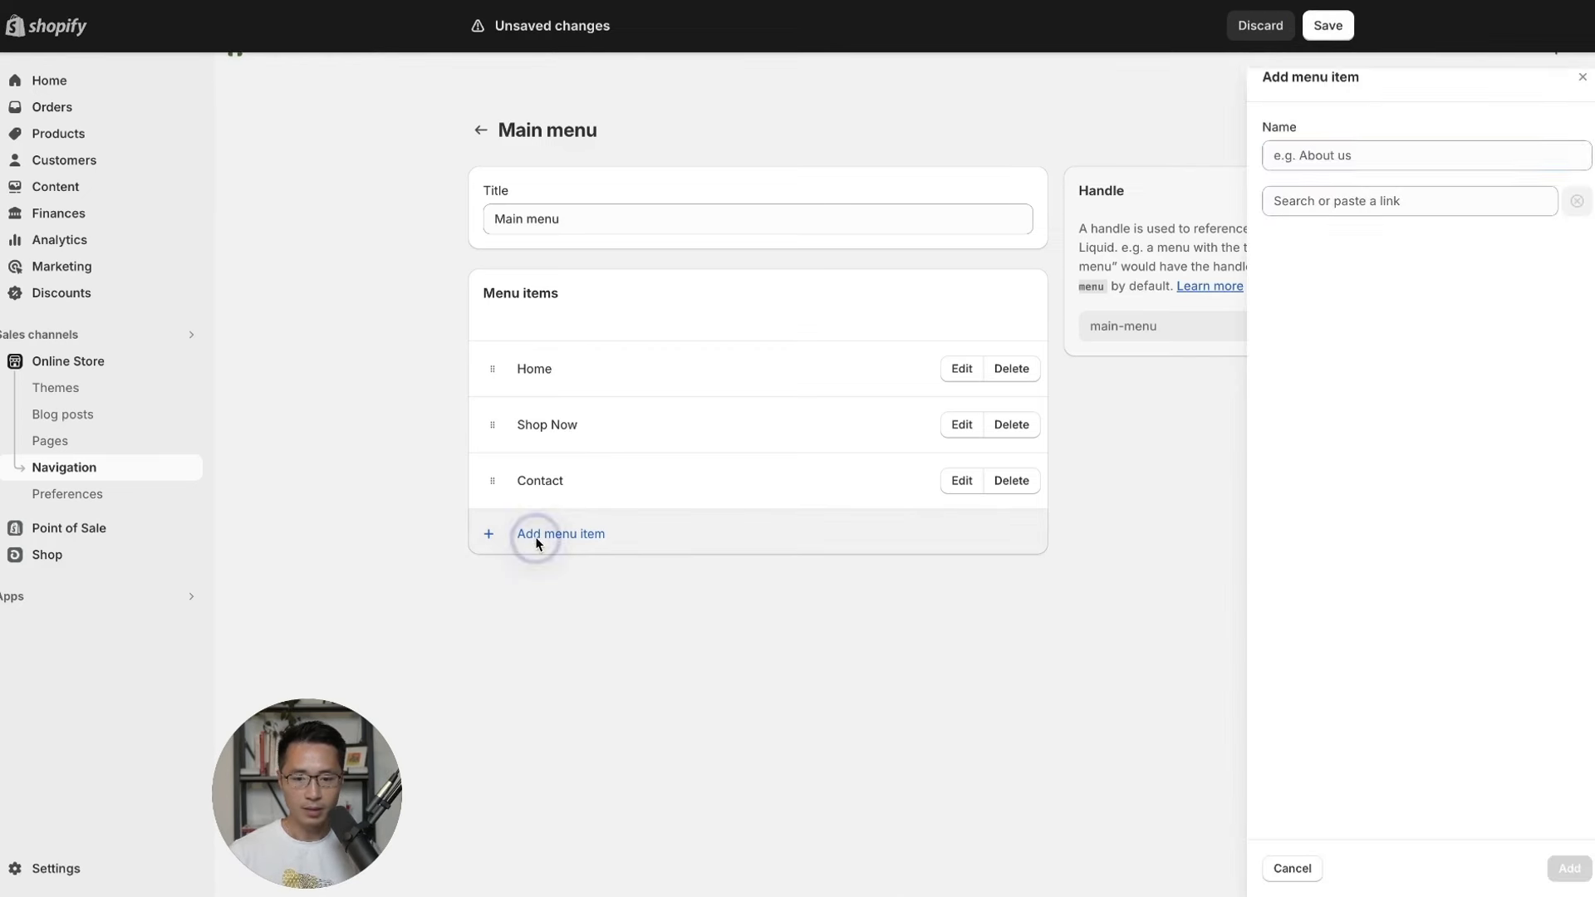
pyautogui.write('A')
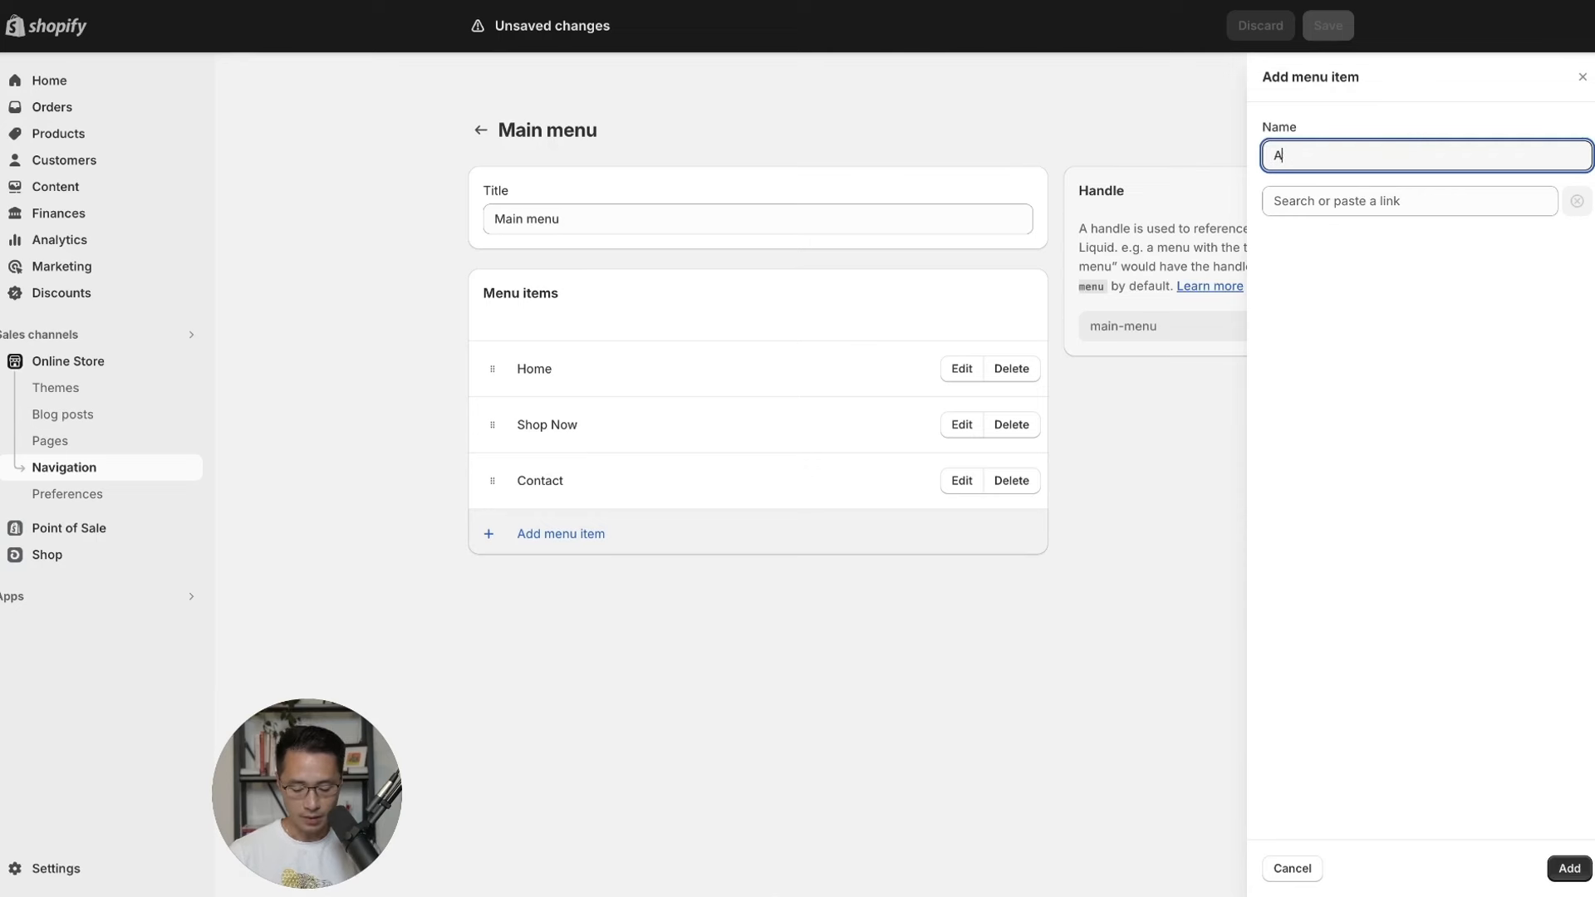
pyautogui.write('bout Us')
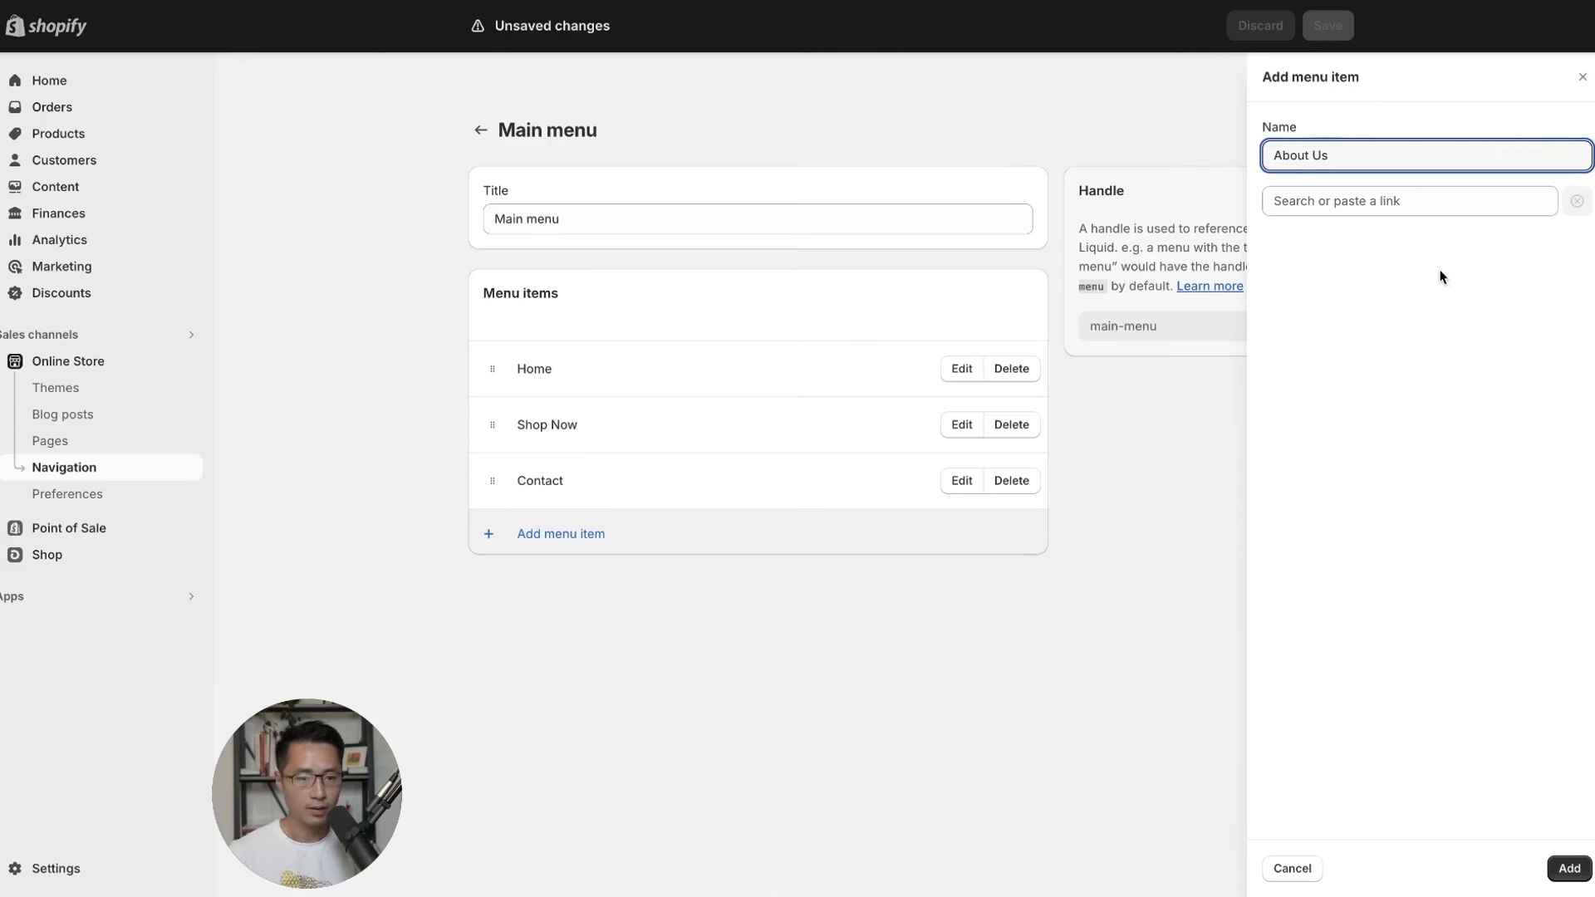
pyautogui.click(1394, 207)
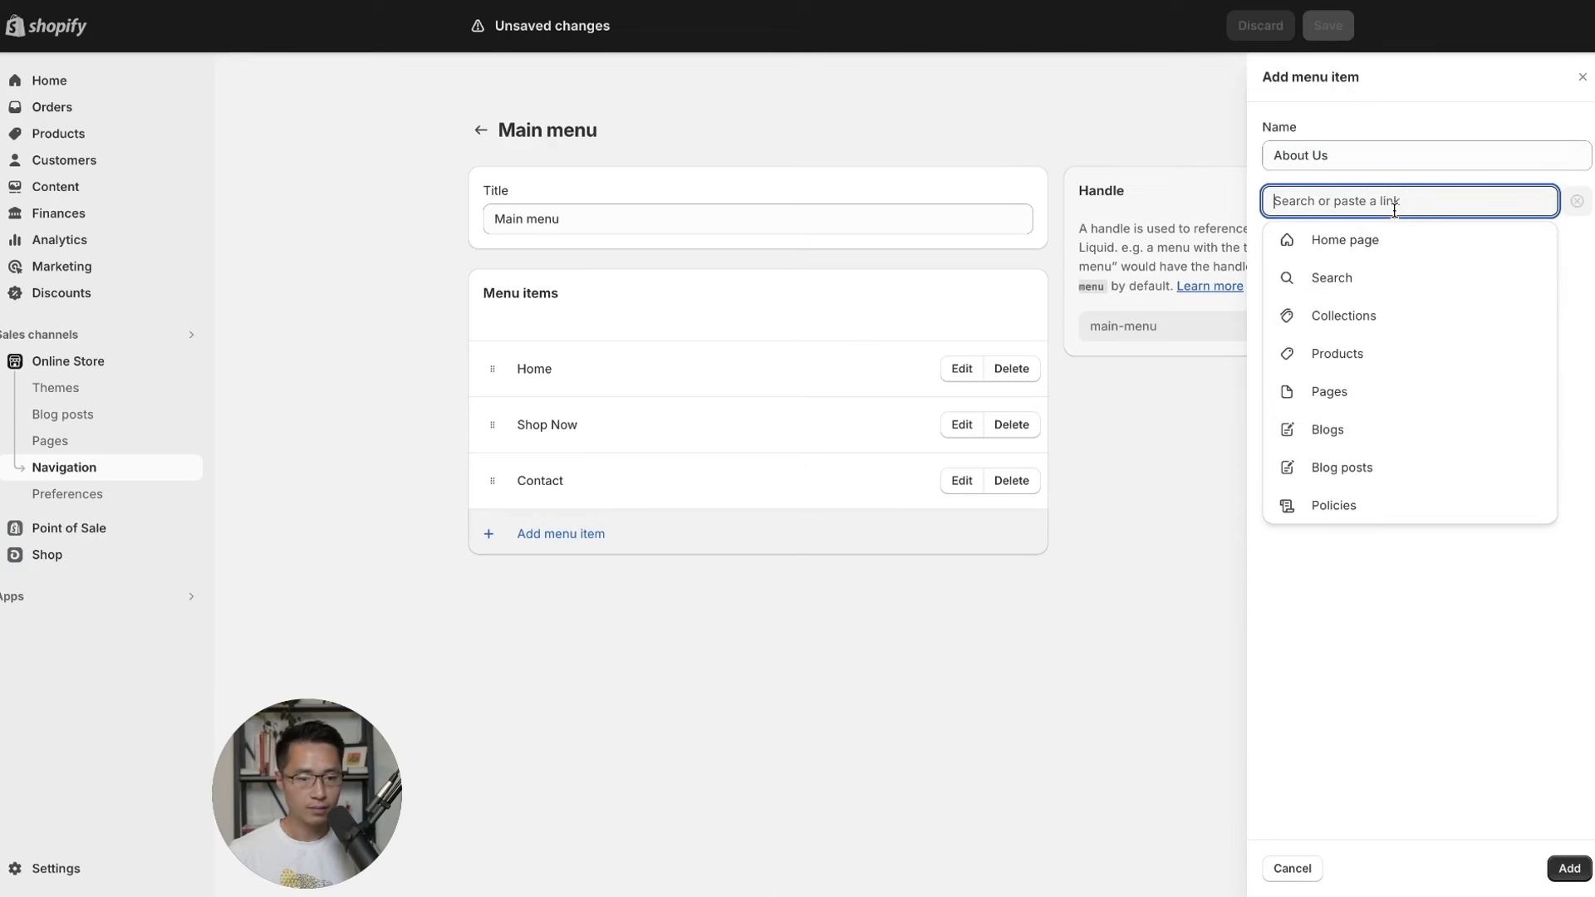
pyautogui.click(1353, 391)
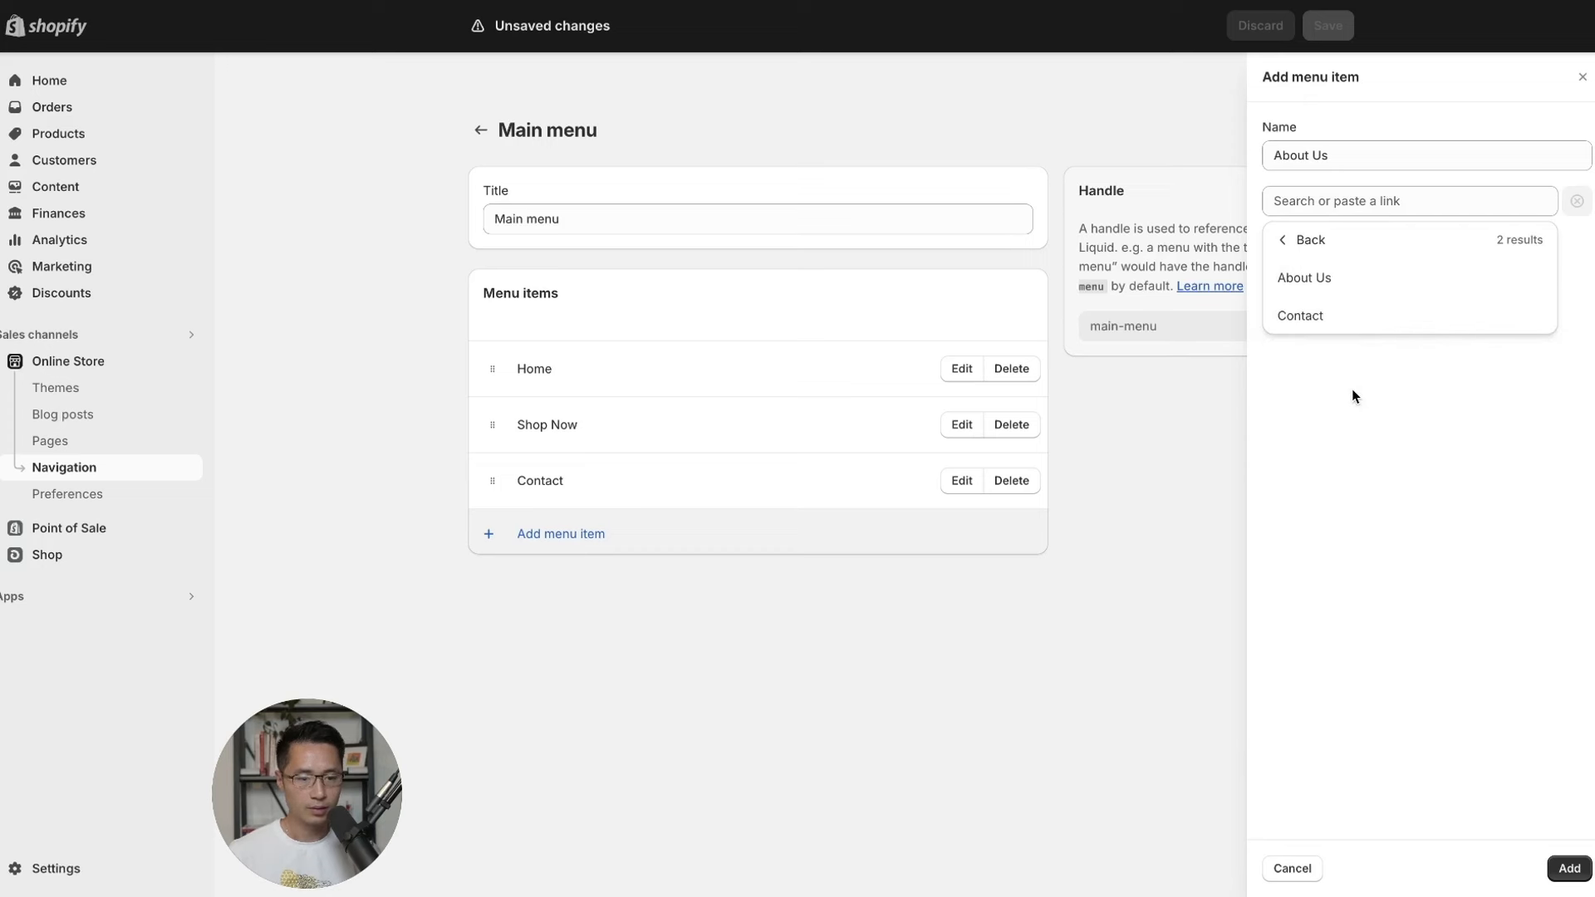
pyautogui.click(1322, 286)
pyautogui.click(1568, 868)
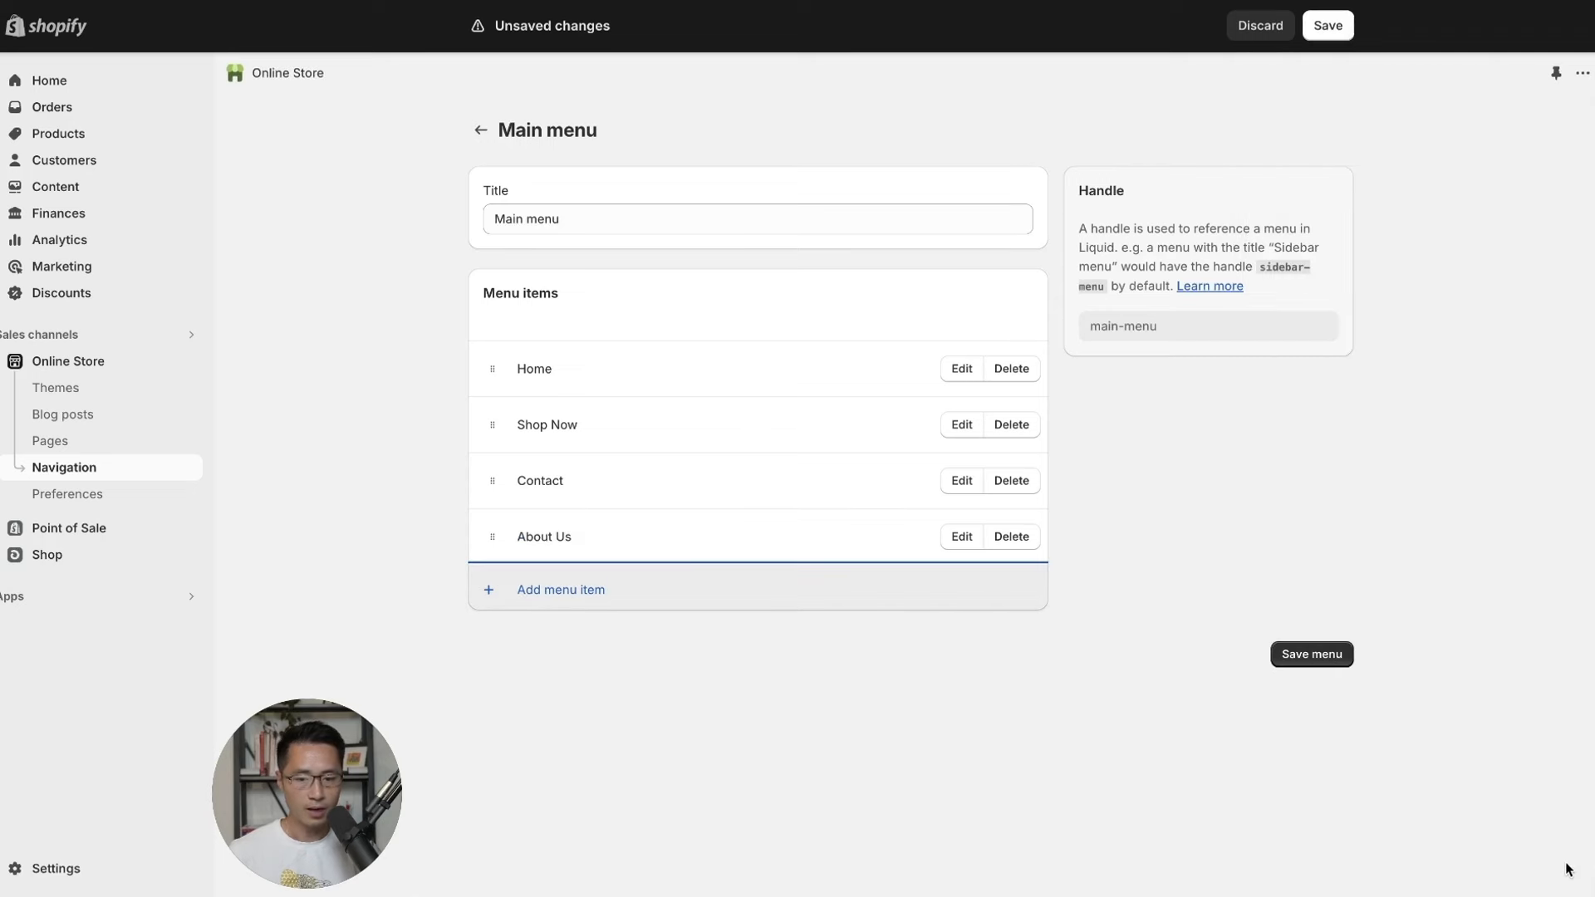
# Save the main menu, then check the storefront's Shop Now, Contact and About Us pages.
pyautogui.click(1318, 660)
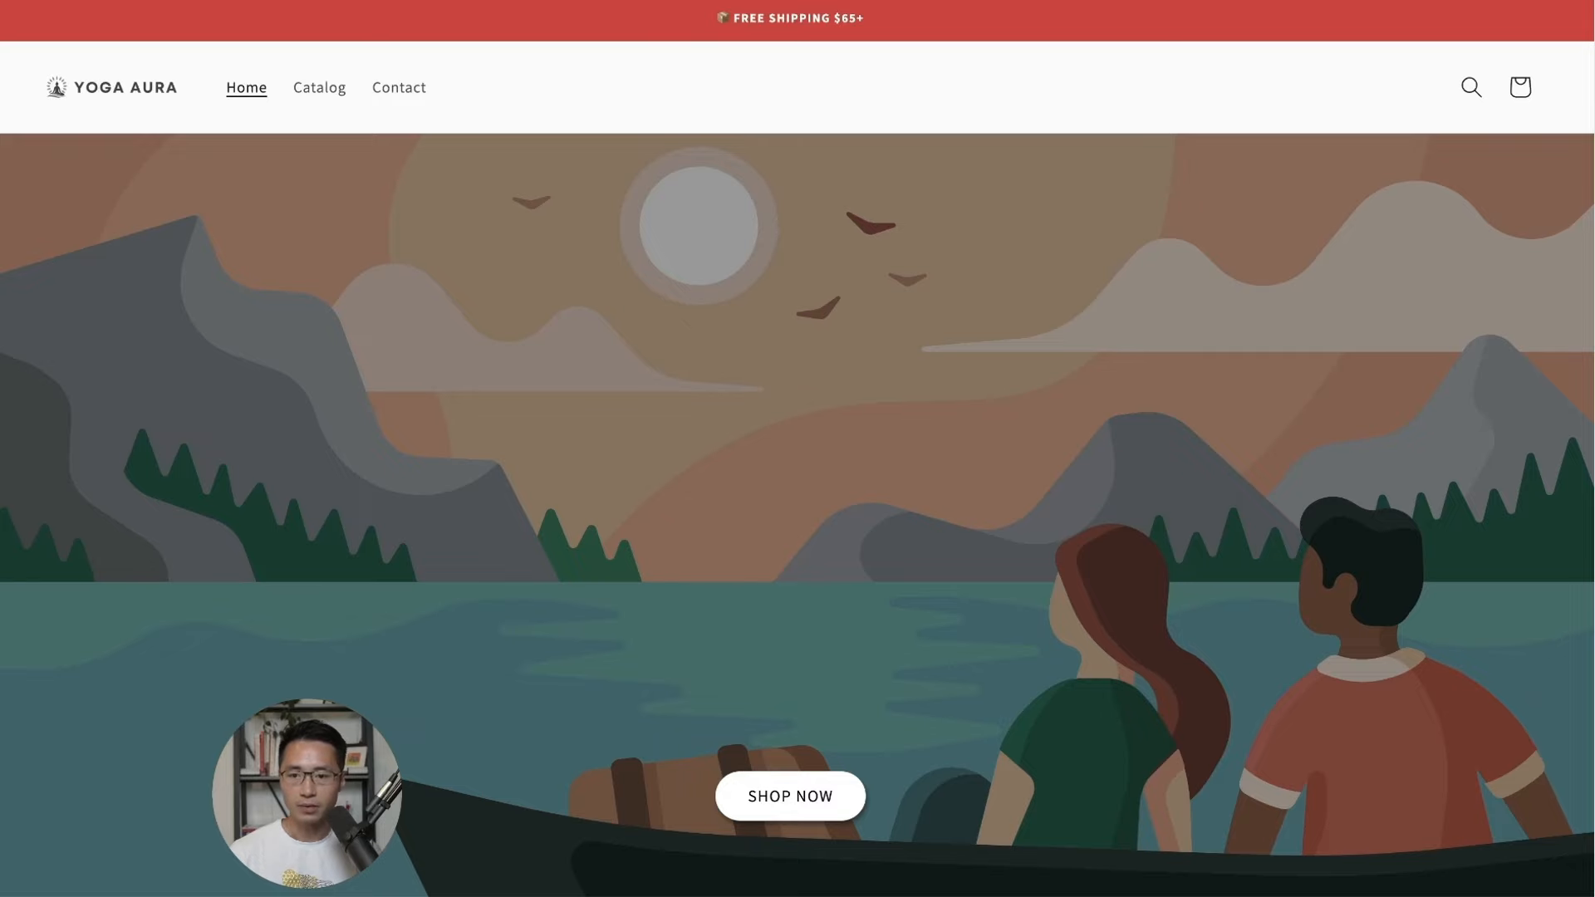
pyautogui.press('super+r')
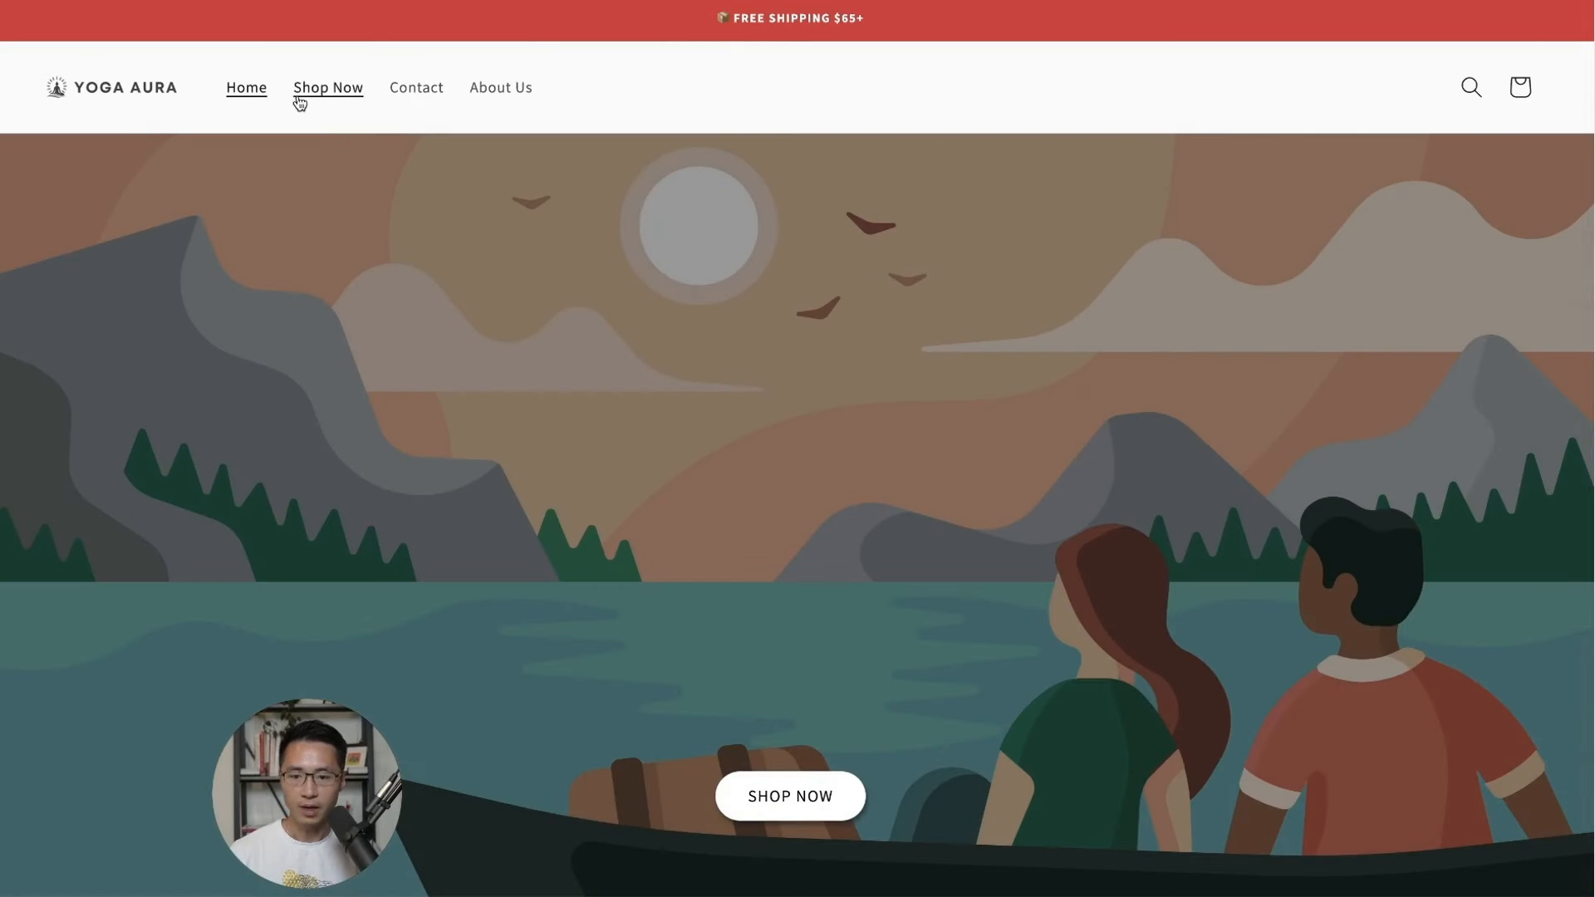
pyautogui.click(321, 90)
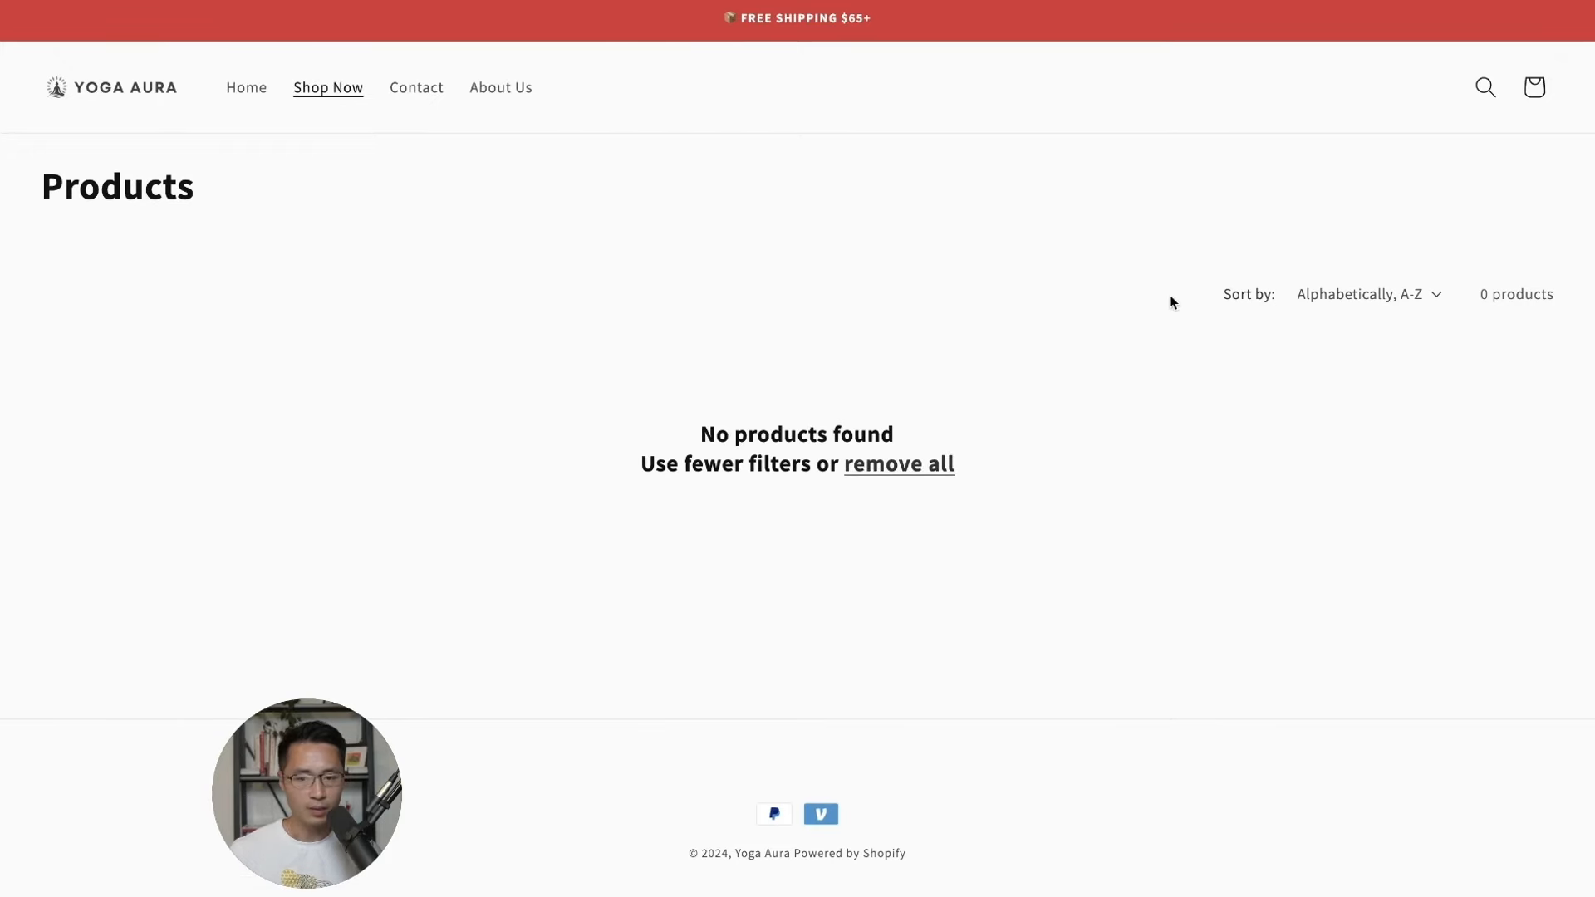
pyautogui.click(416, 86)
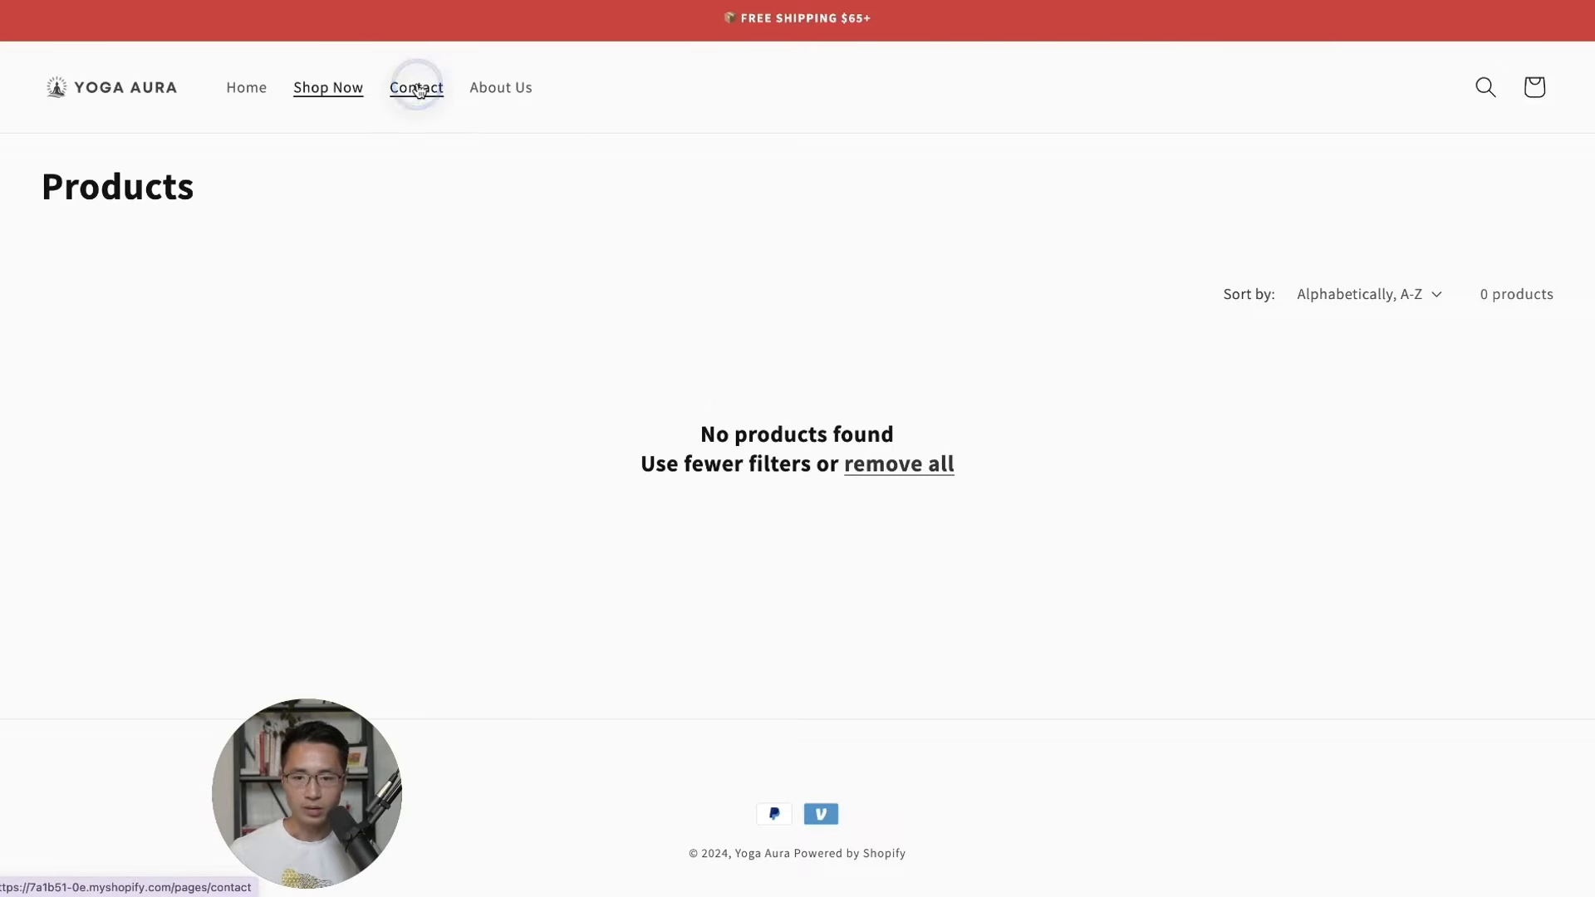
pyautogui.click(502, 91)
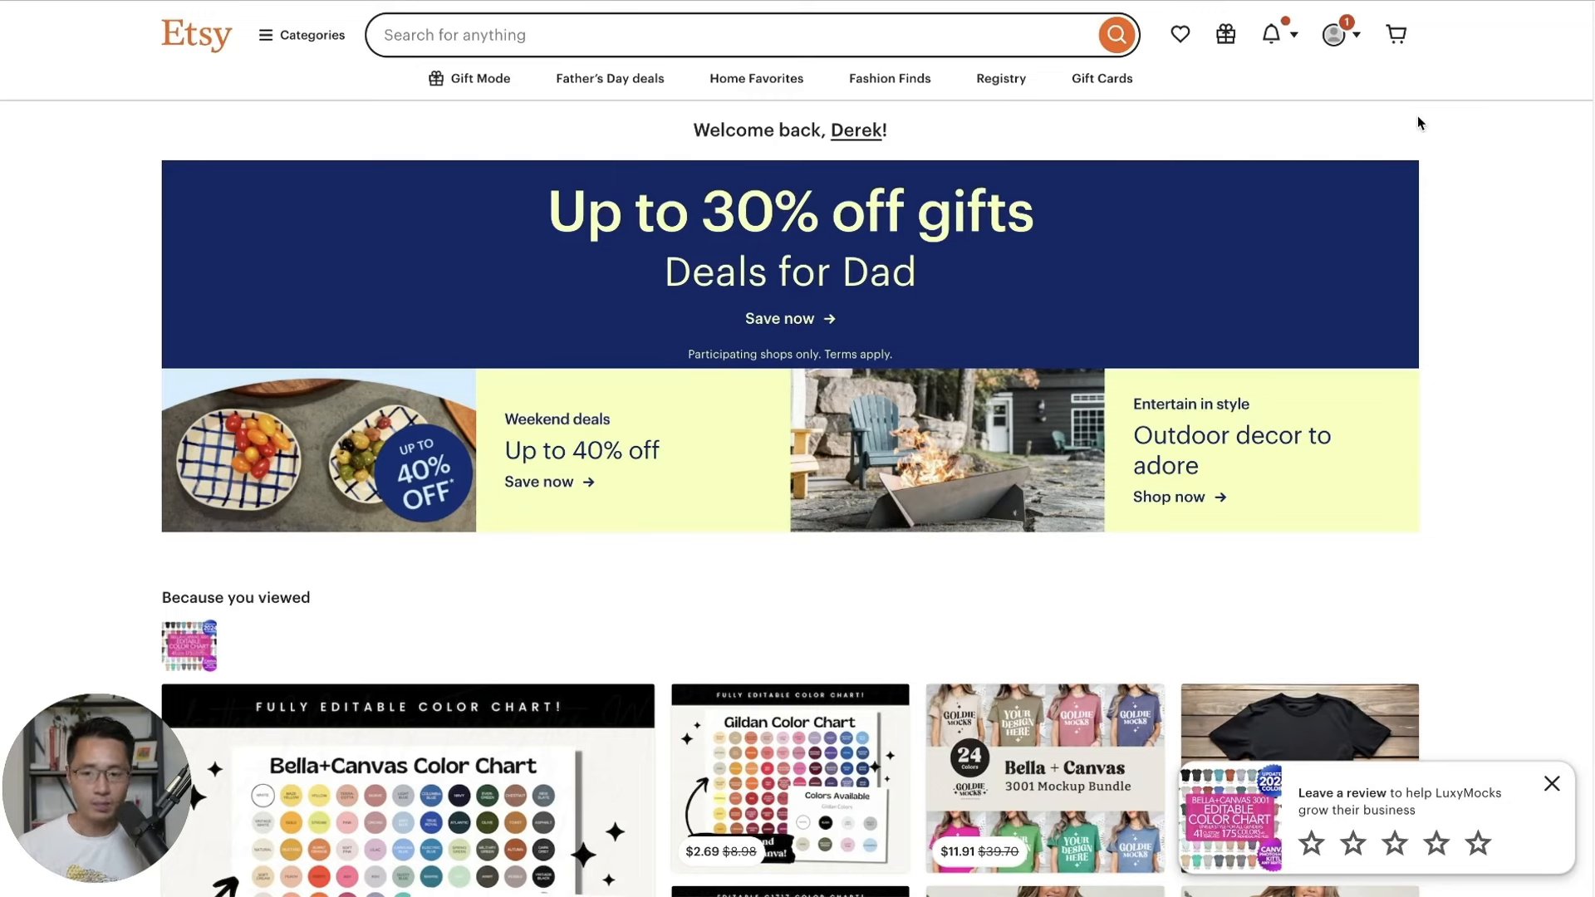
# Search Etsy for 'bella canvas 3001 mockup' and open the editable colour chart listing.
pyautogui.click(1427, 125)
pyautogui.click(475, 38)
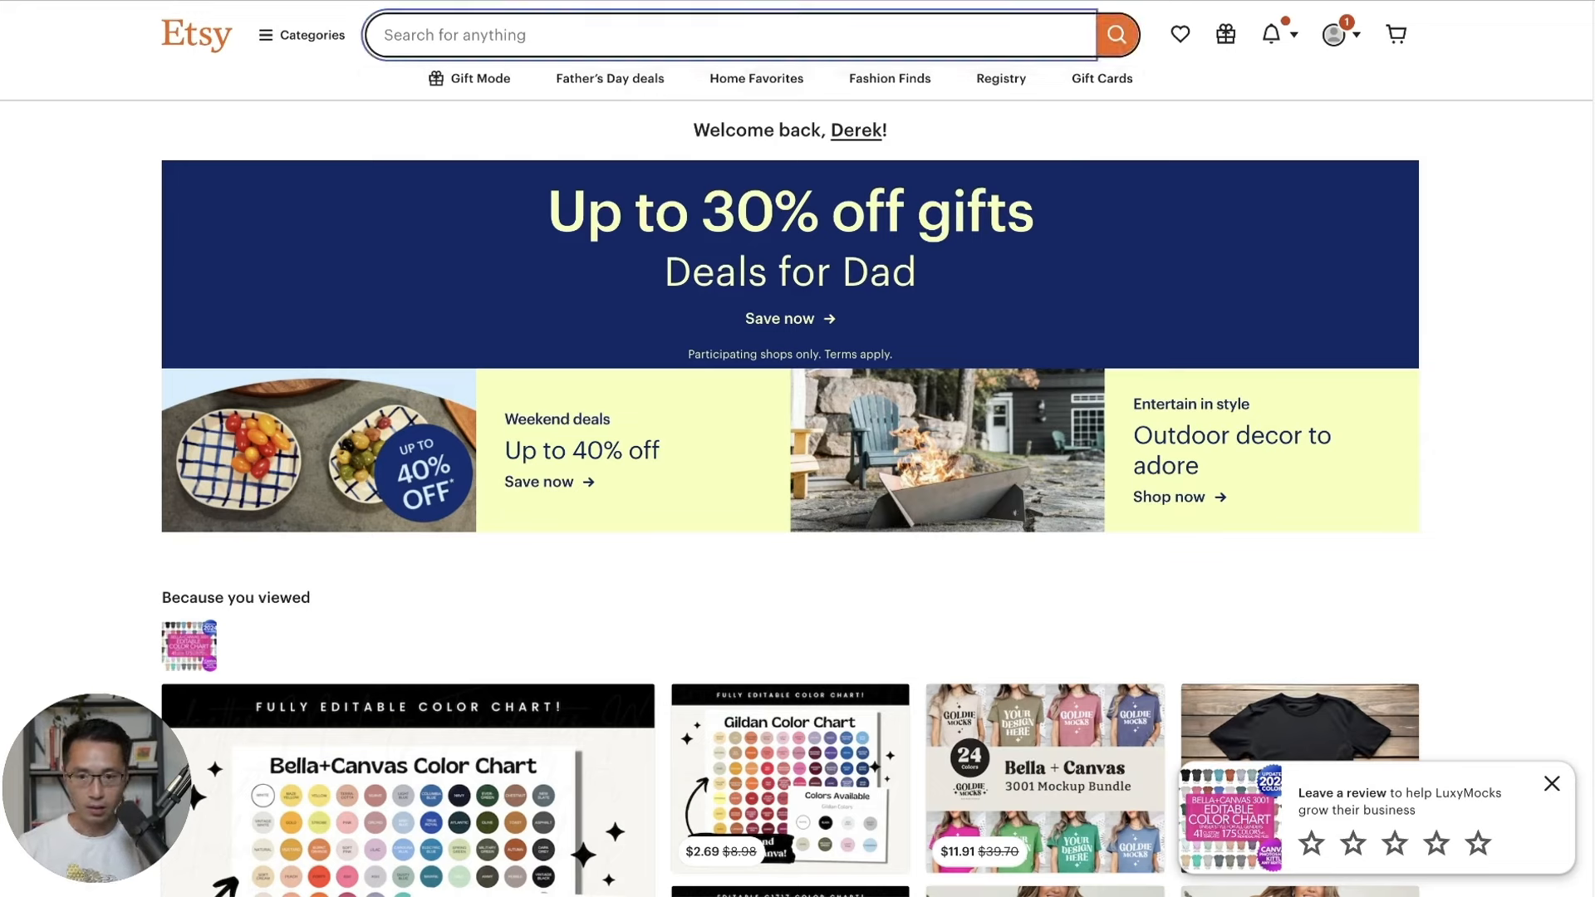
pyautogui.write('bella can')
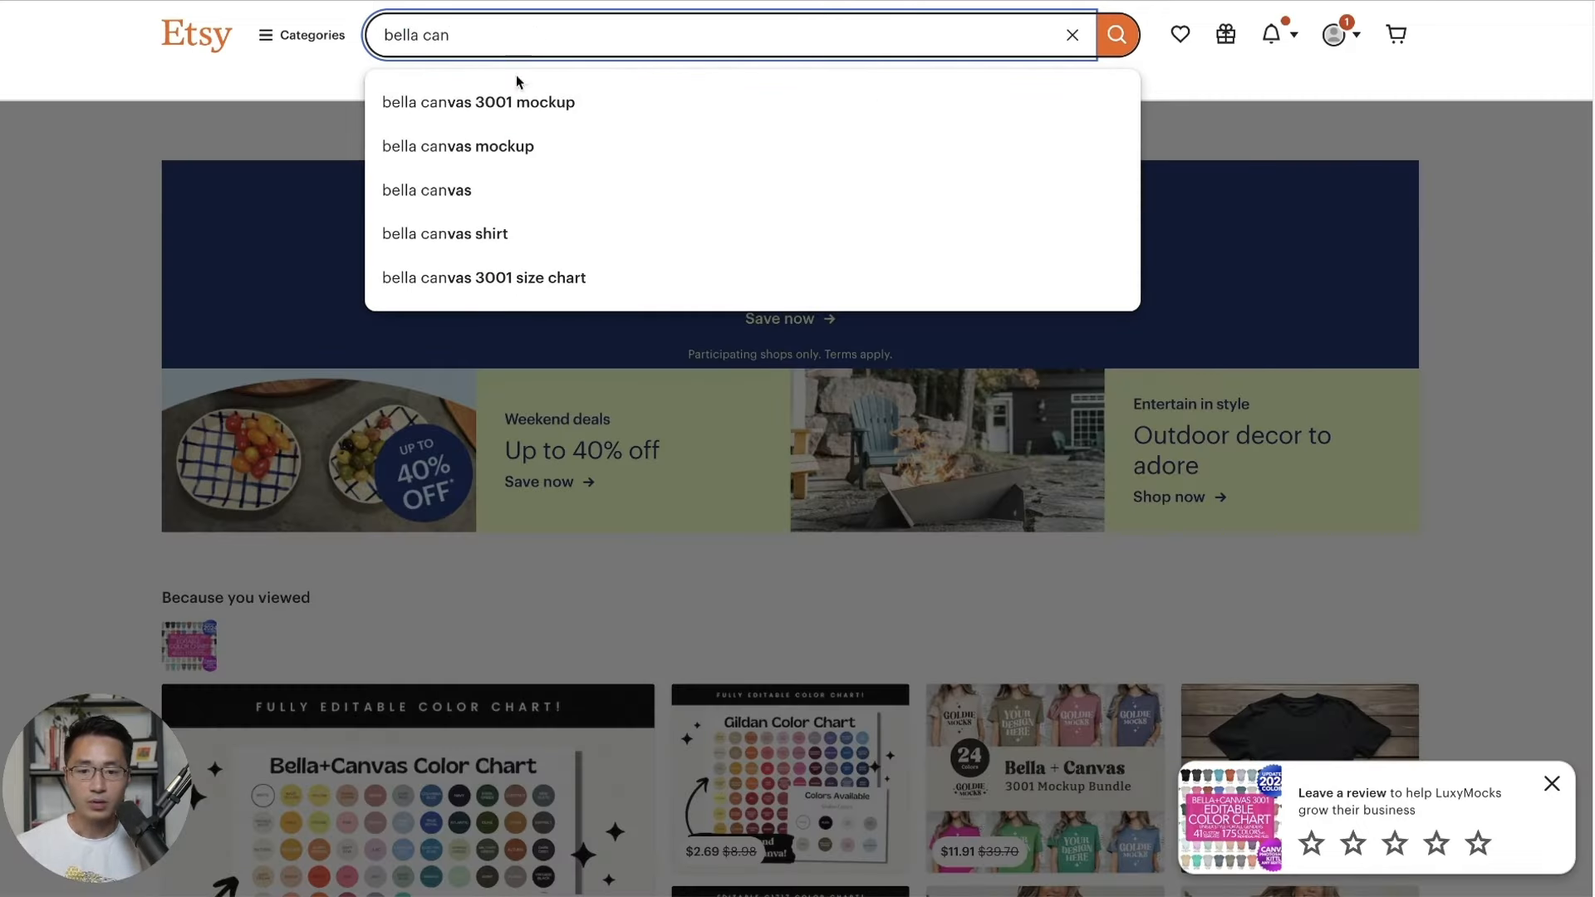
pyautogui.click(482, 102)
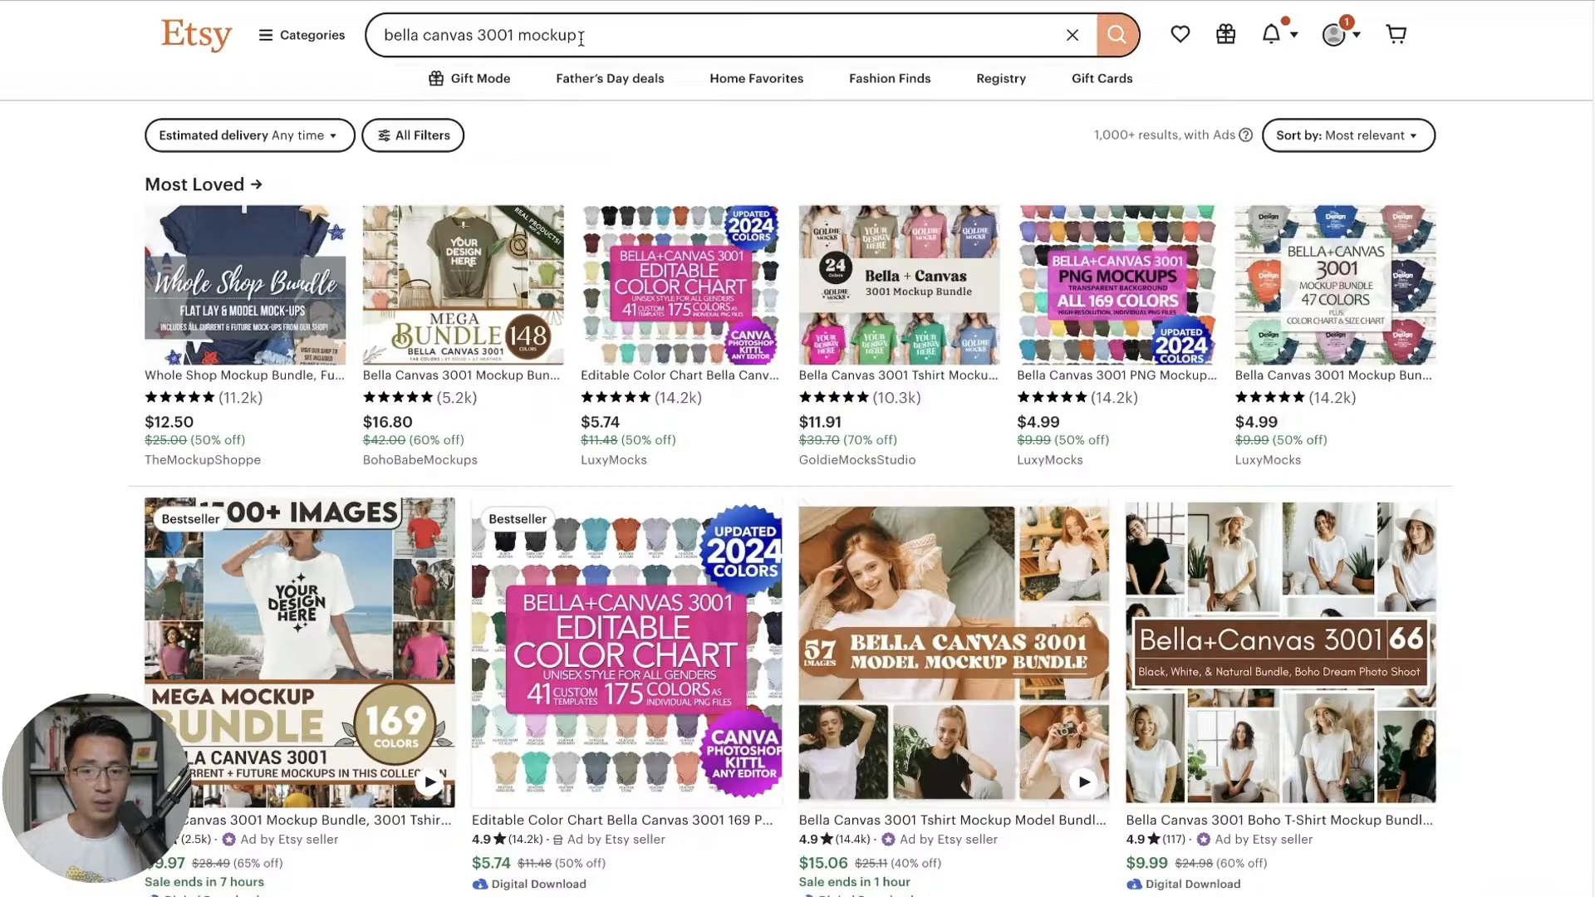
pyautogui.scroll(-5, 1435, 223)
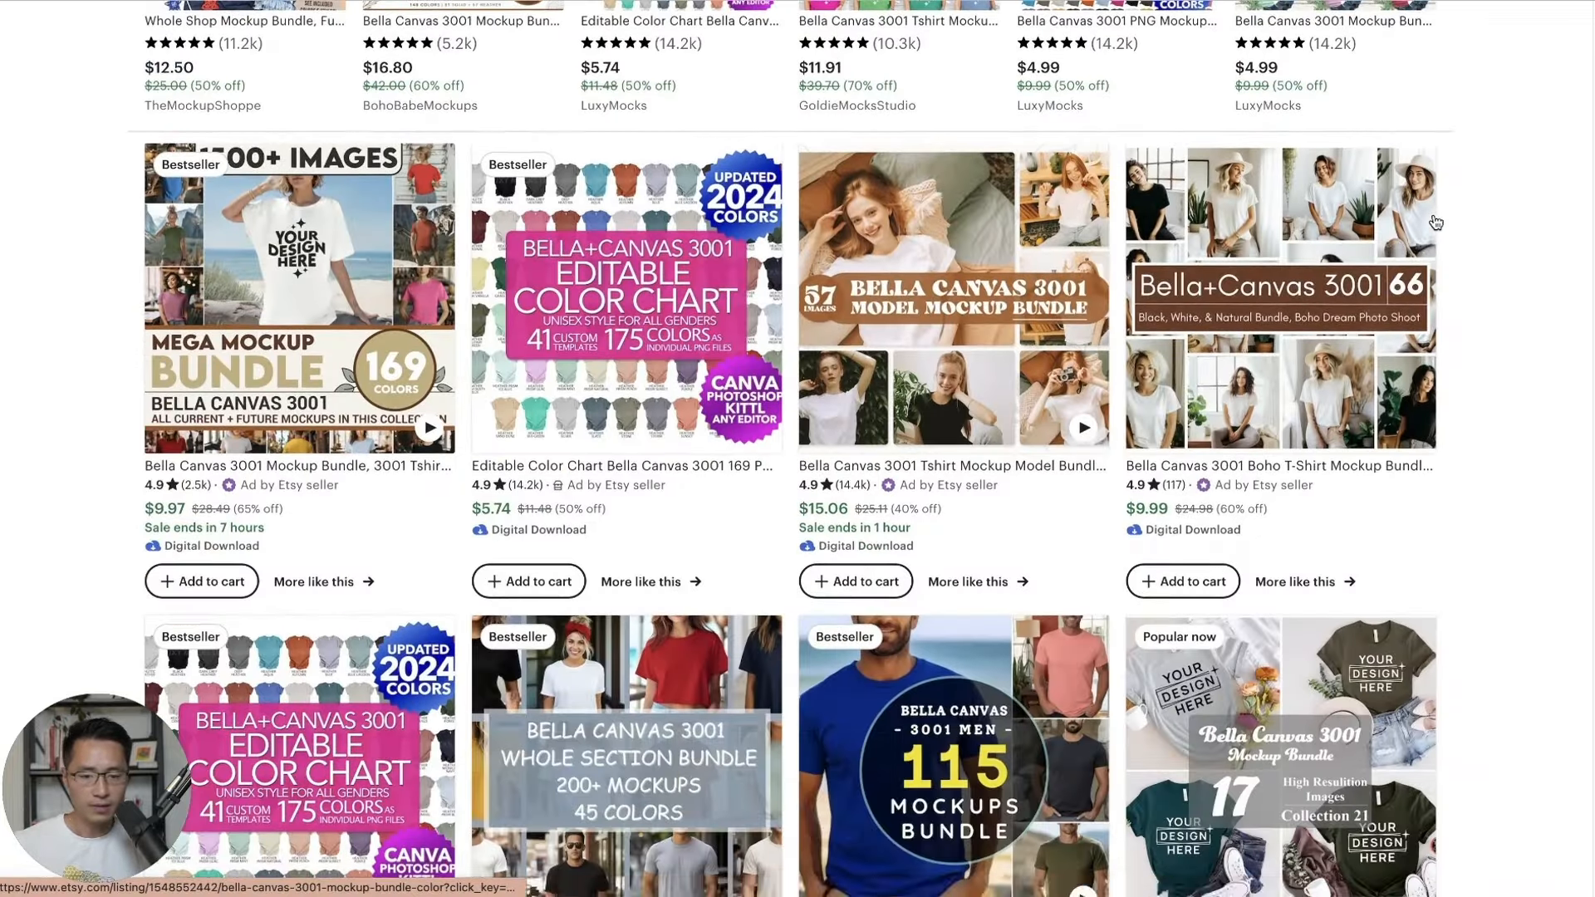
pyautogui.scroll(-3, 1435, 222)
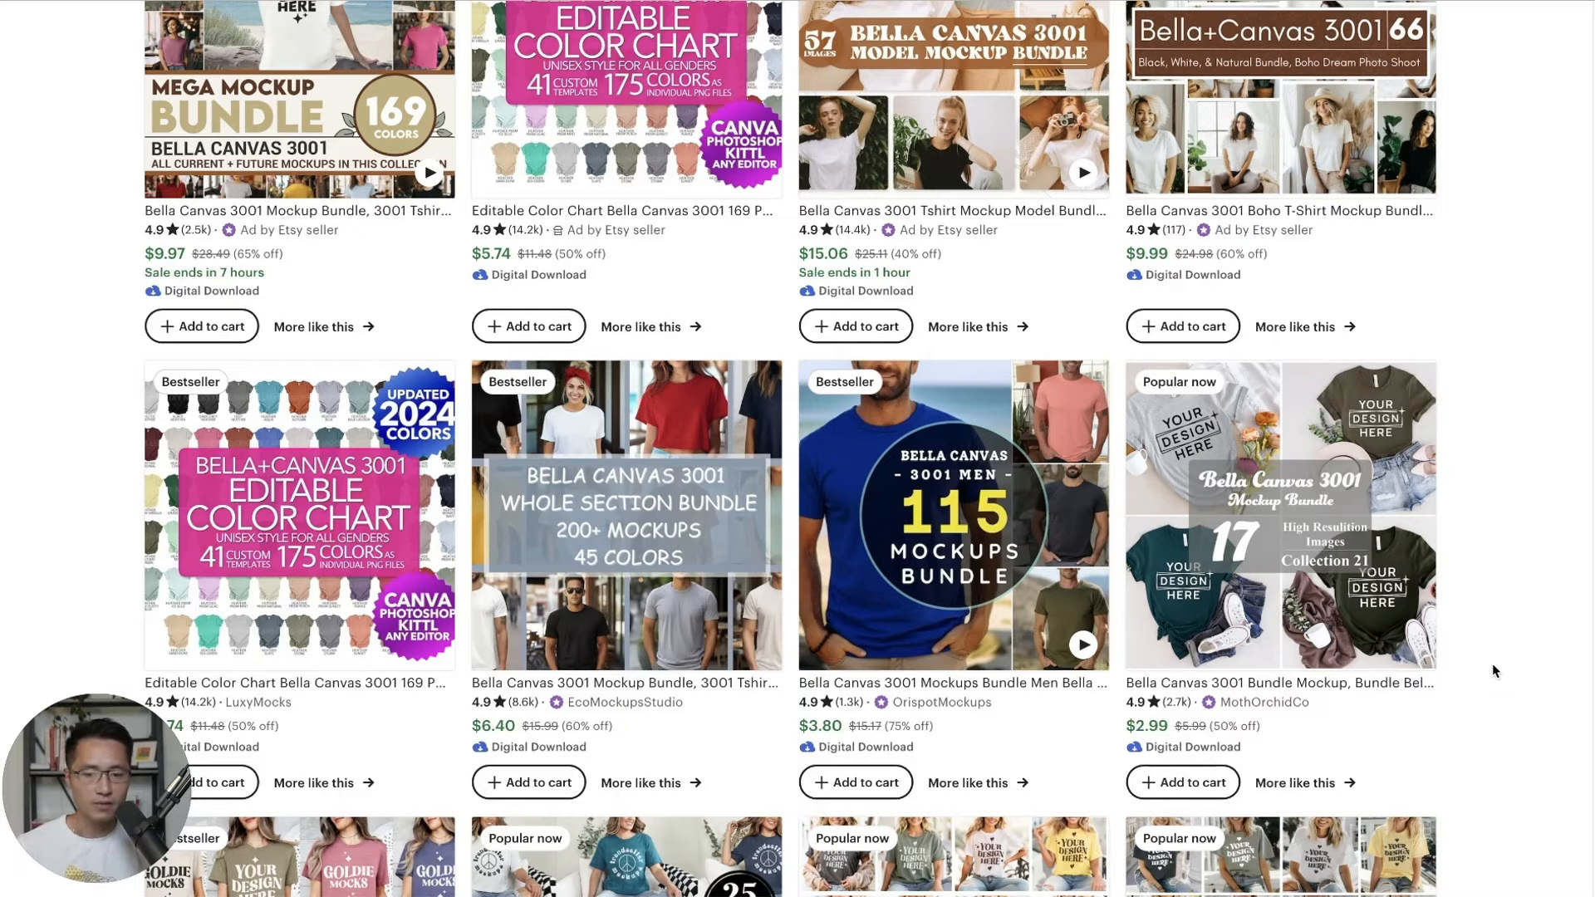
pyautogui.scroll(-1, 1492, 671)
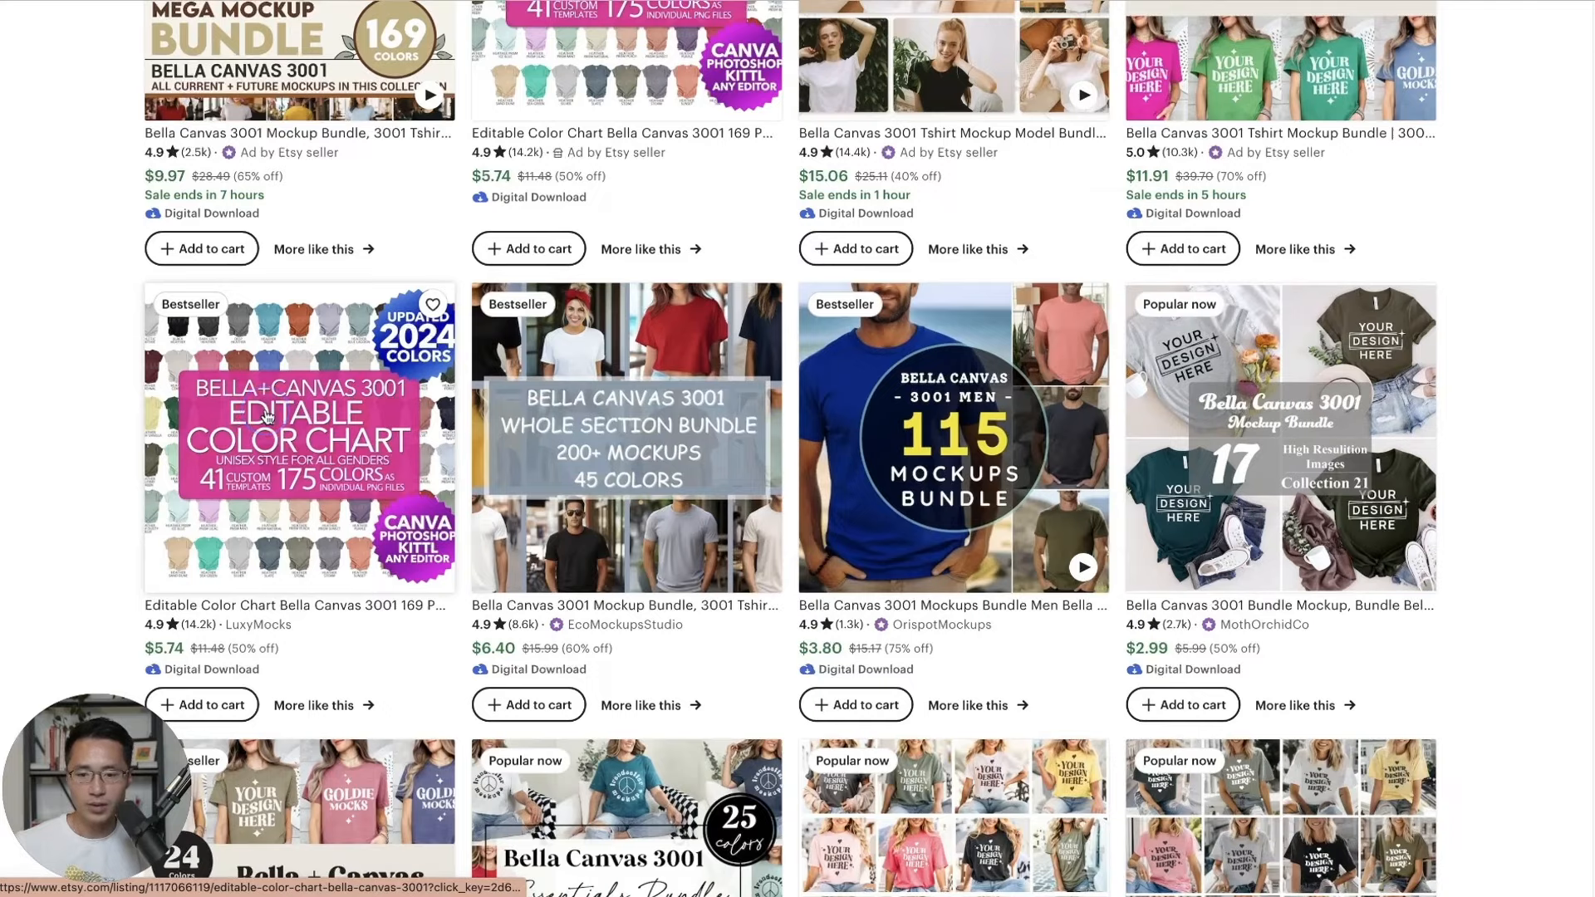
pyautogui.click(268, 417)
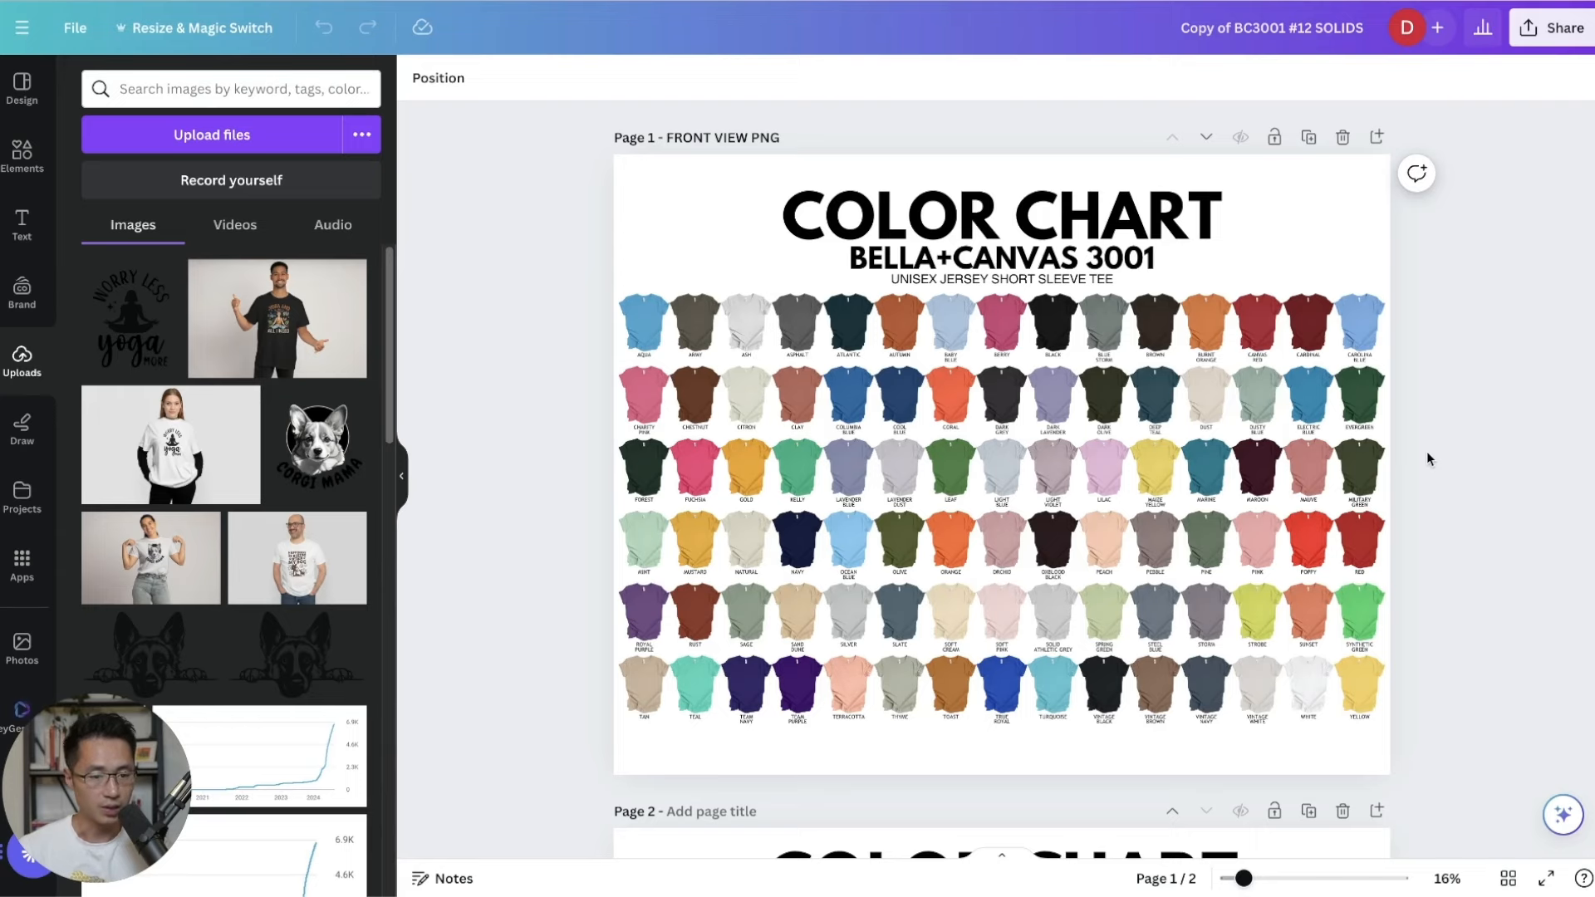
# Zoom into the Bella+Canvas colour chart and copy the White shirt group.
pyautogui.hotkey('ctrl', '+')
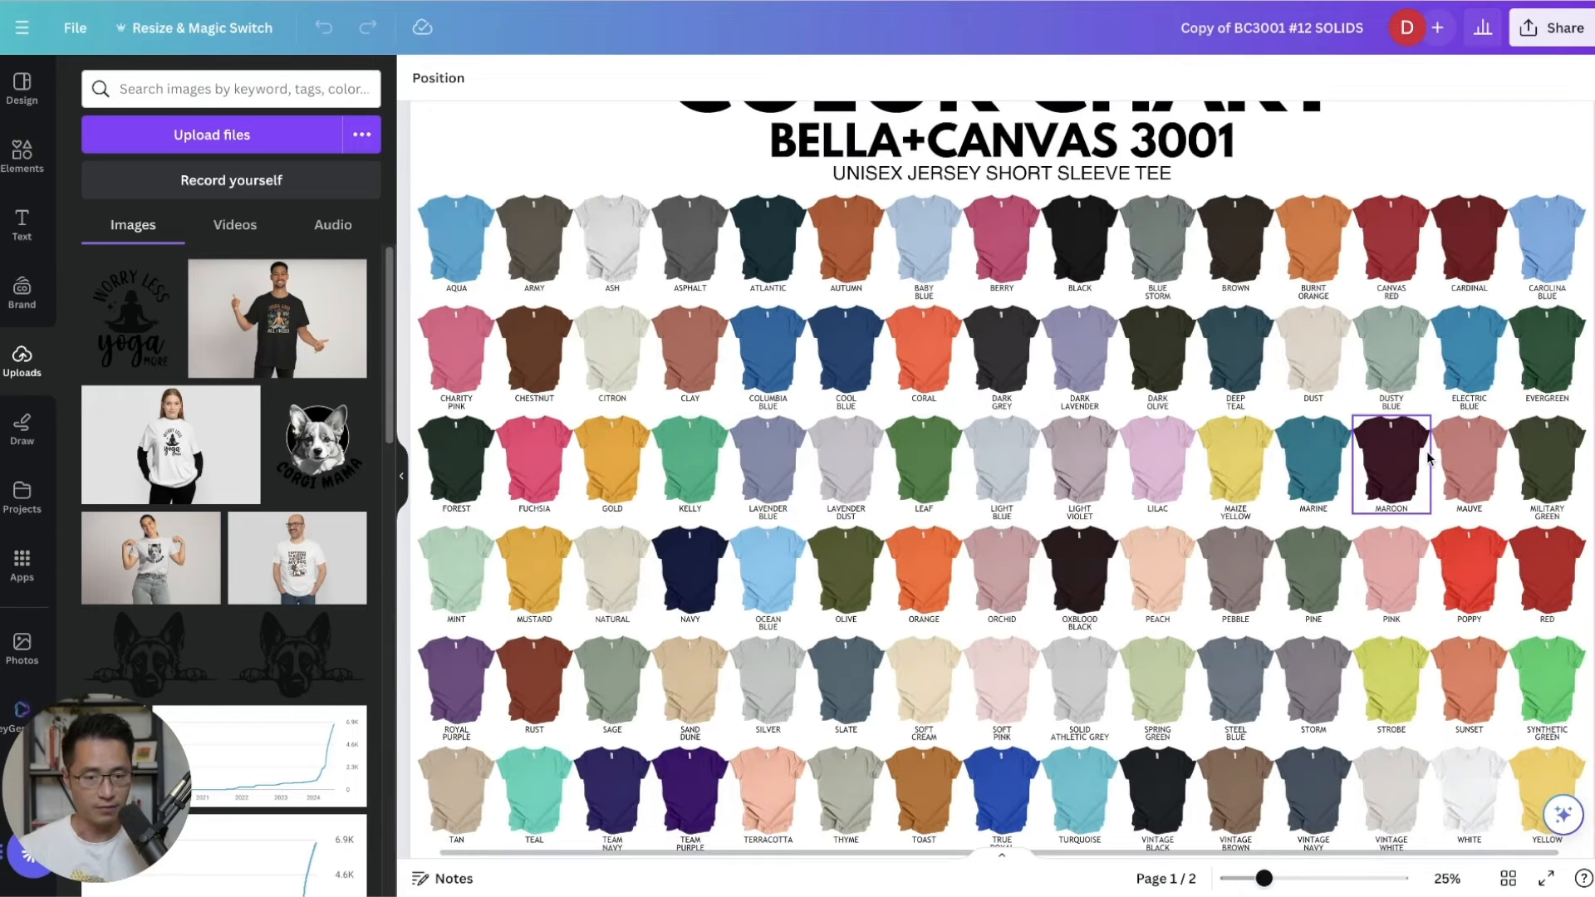
pyautogui.scroll(2, 1427, 456)
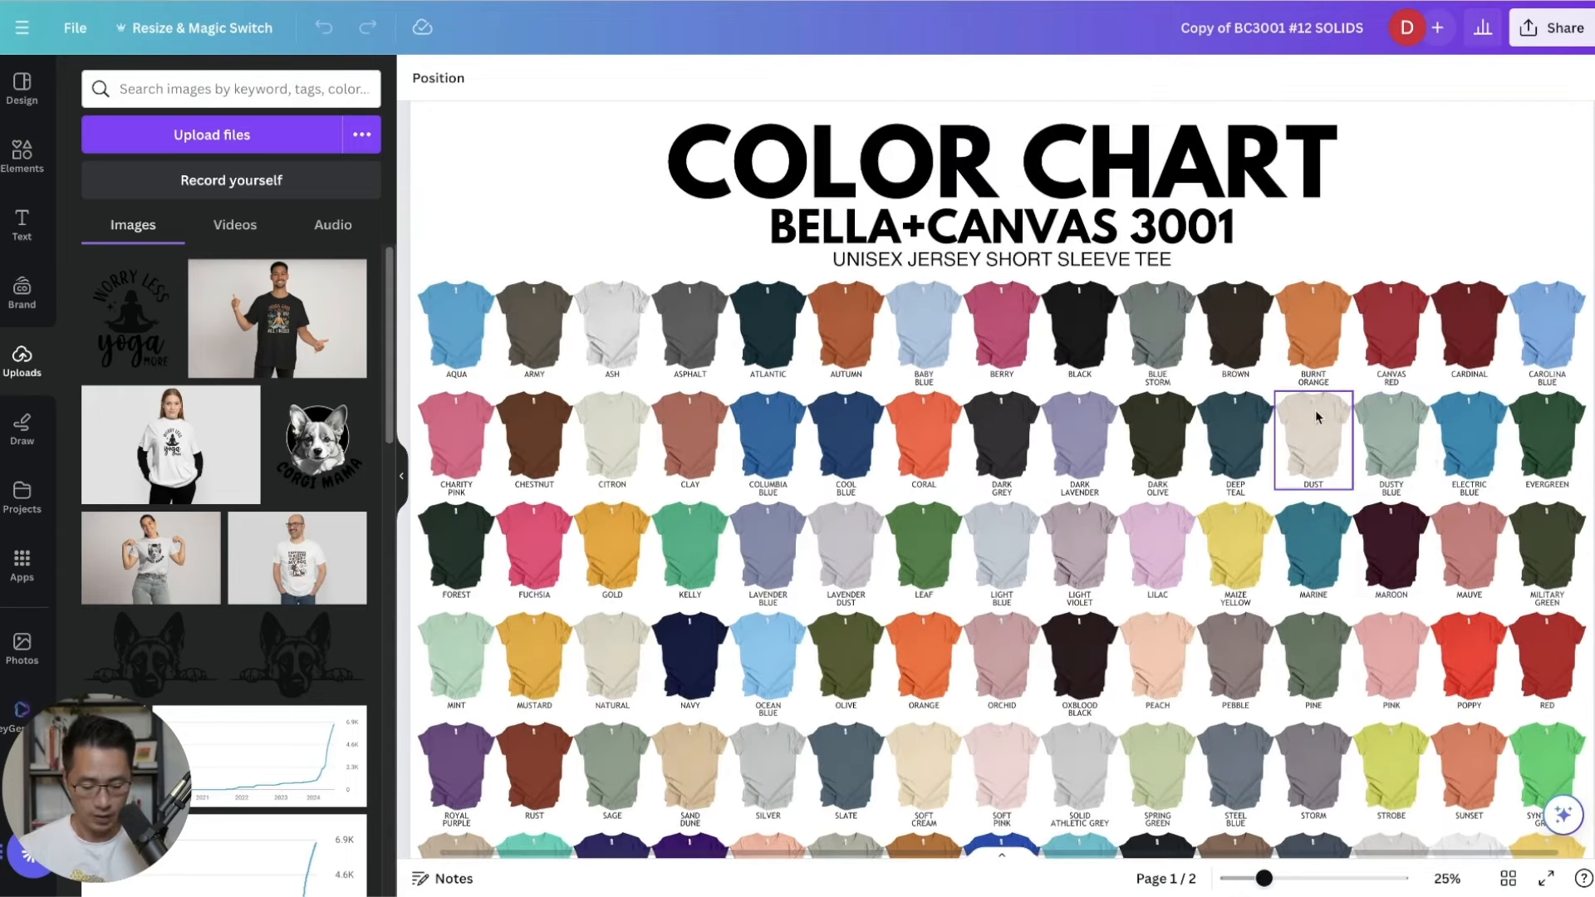
pyautogui.hotkey('ctrl', '+')
pyautogui.hotkey('ctrl', '+')
pyautogui.scroll(5, 1125, 562)
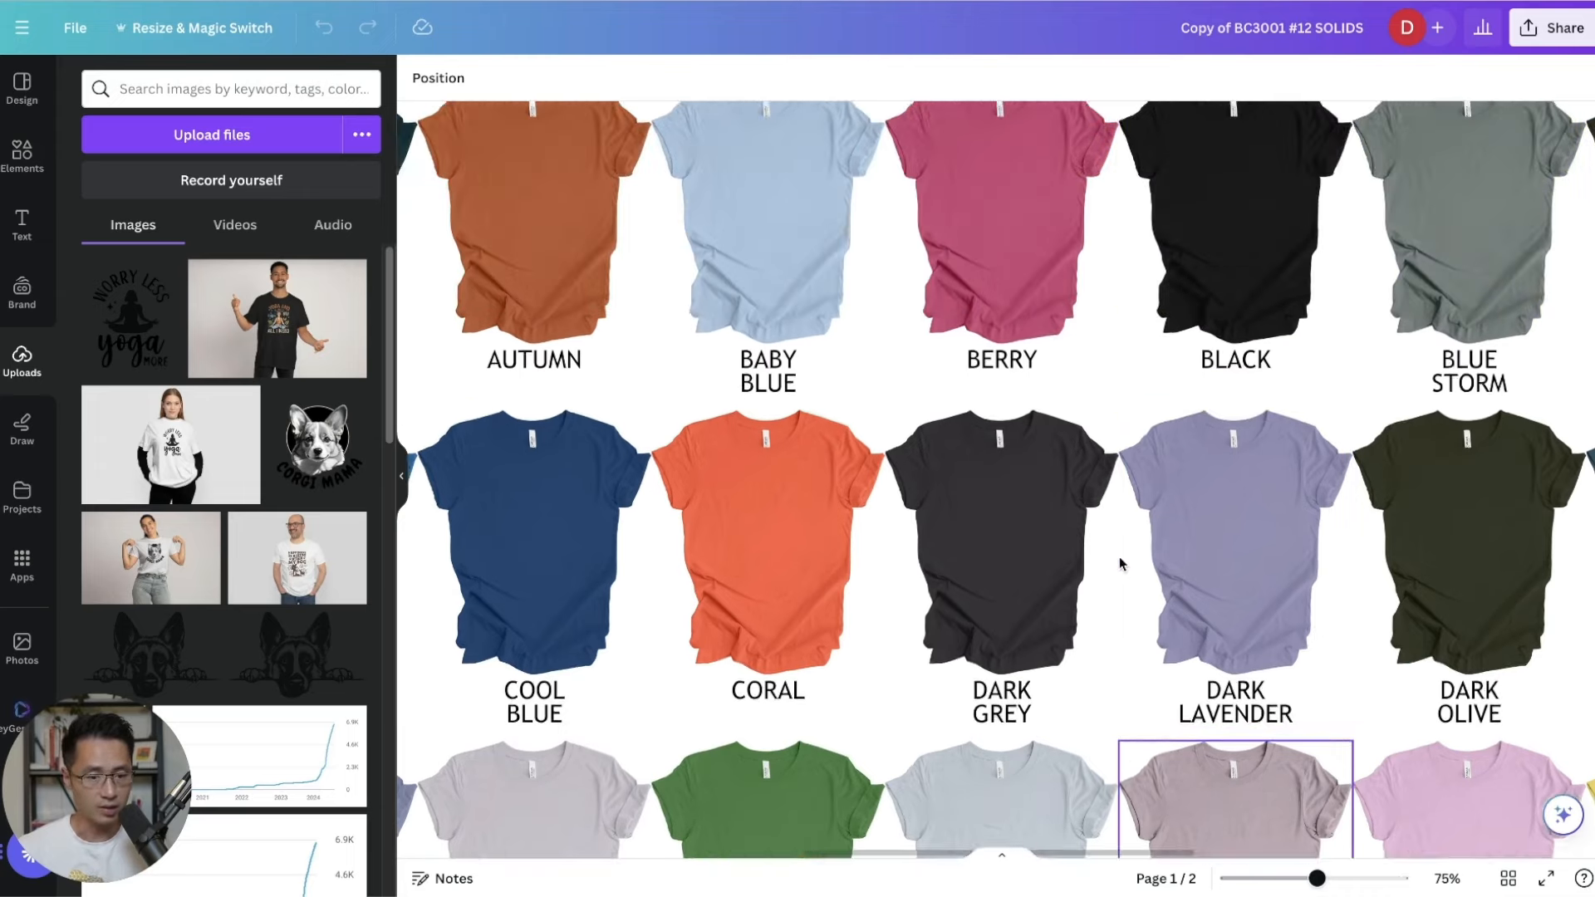
pyautogui.hotkey('ctrl', '-')
pyautogui.hotkey('ctrl', '-')
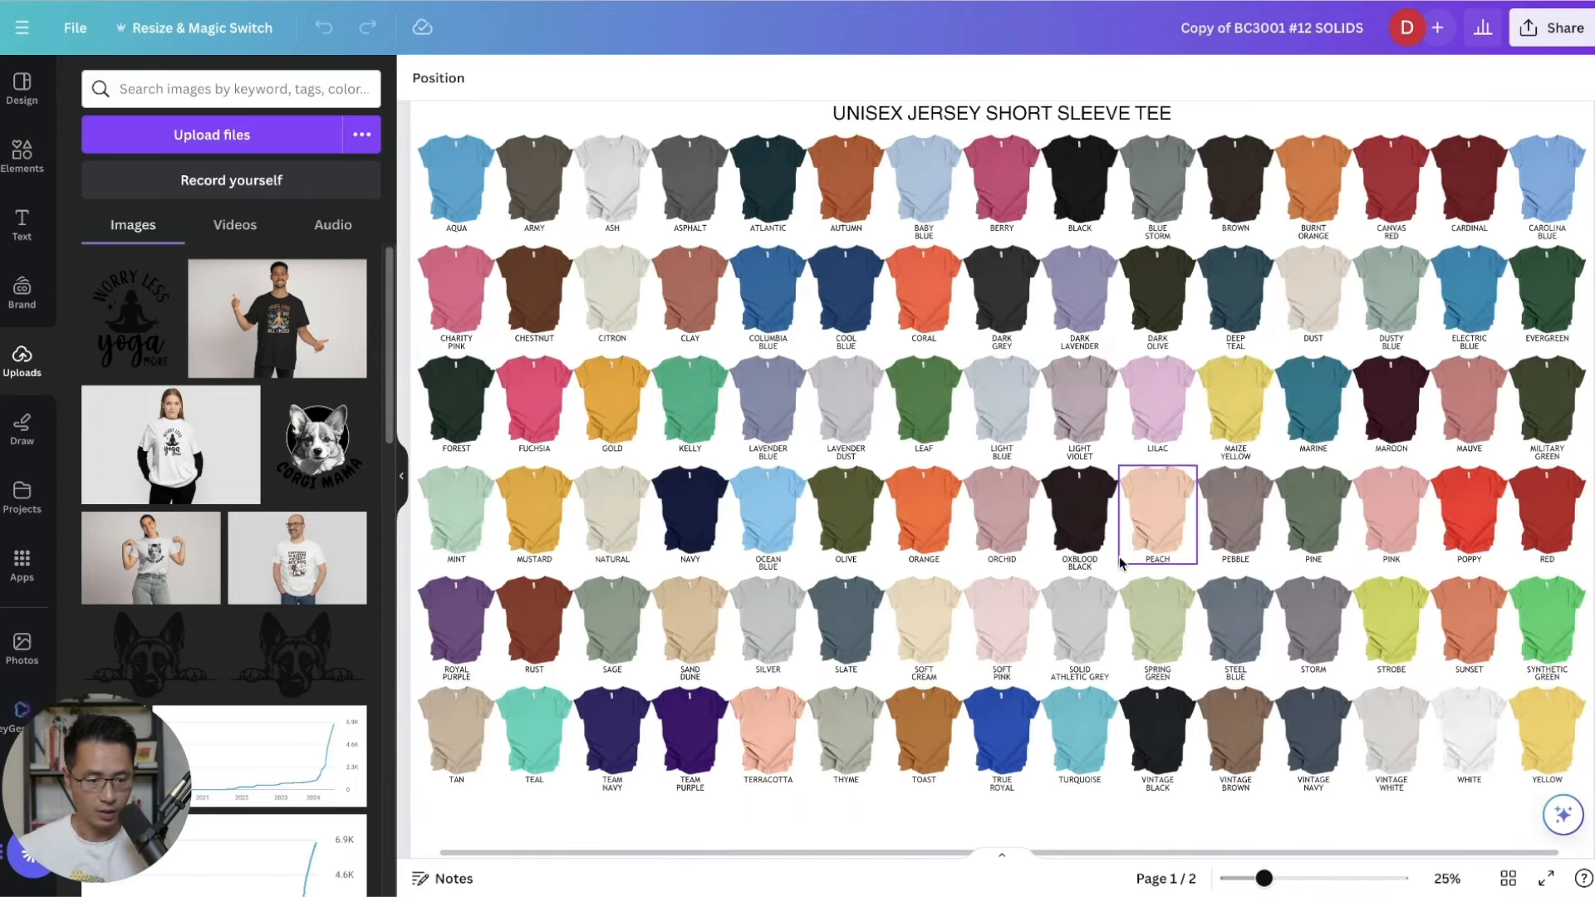
pyautogui.rightClick(1468, 728)
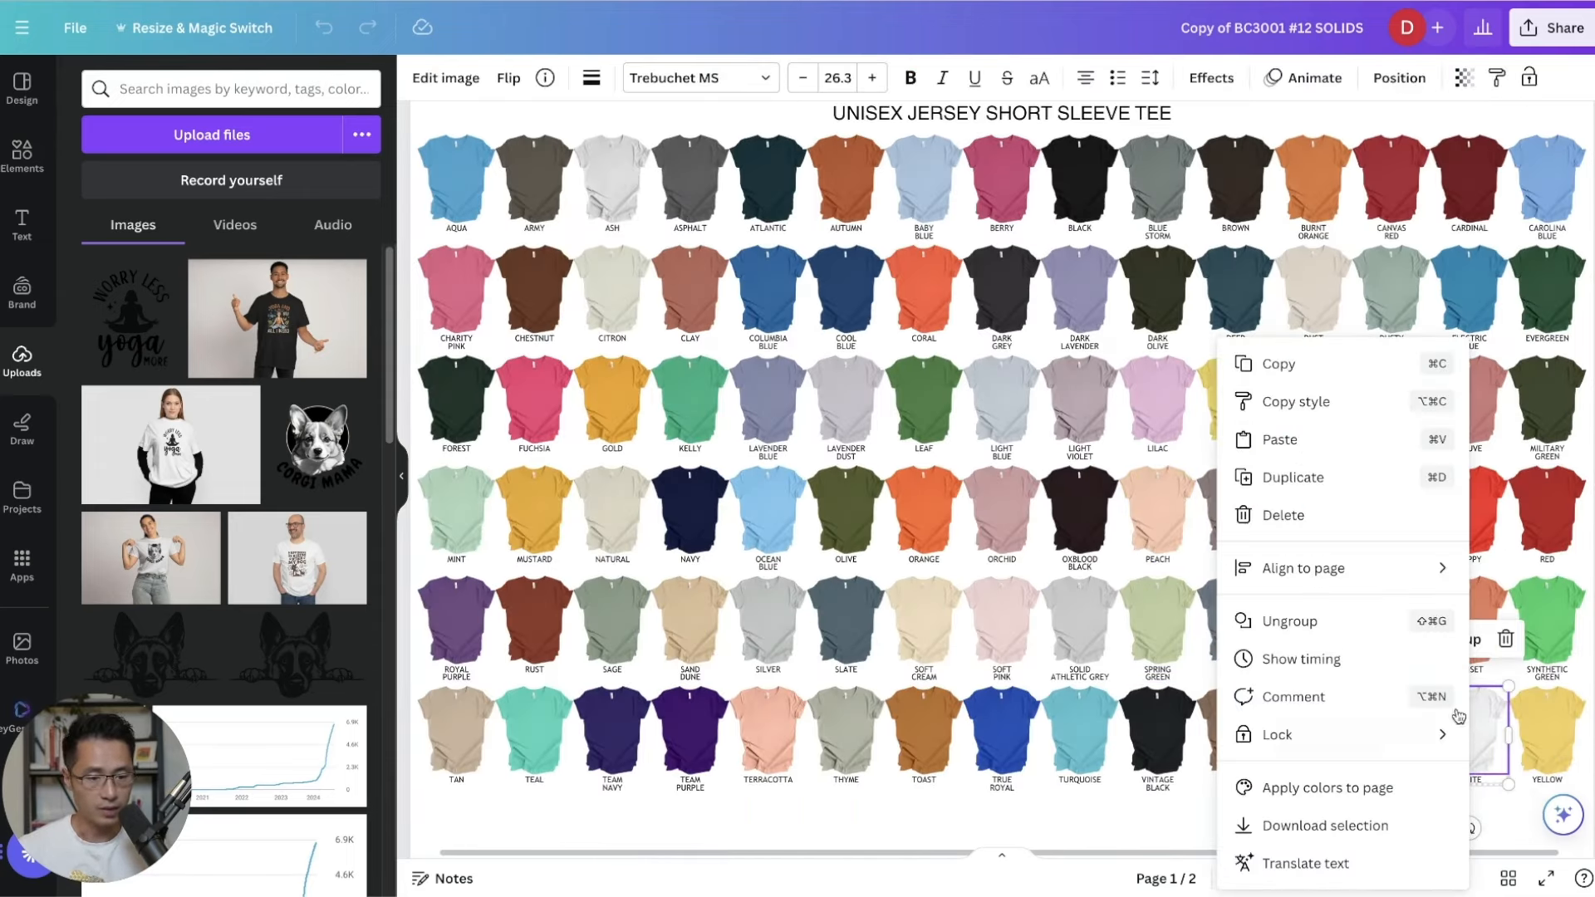
pyautogui.click(1323, 368)
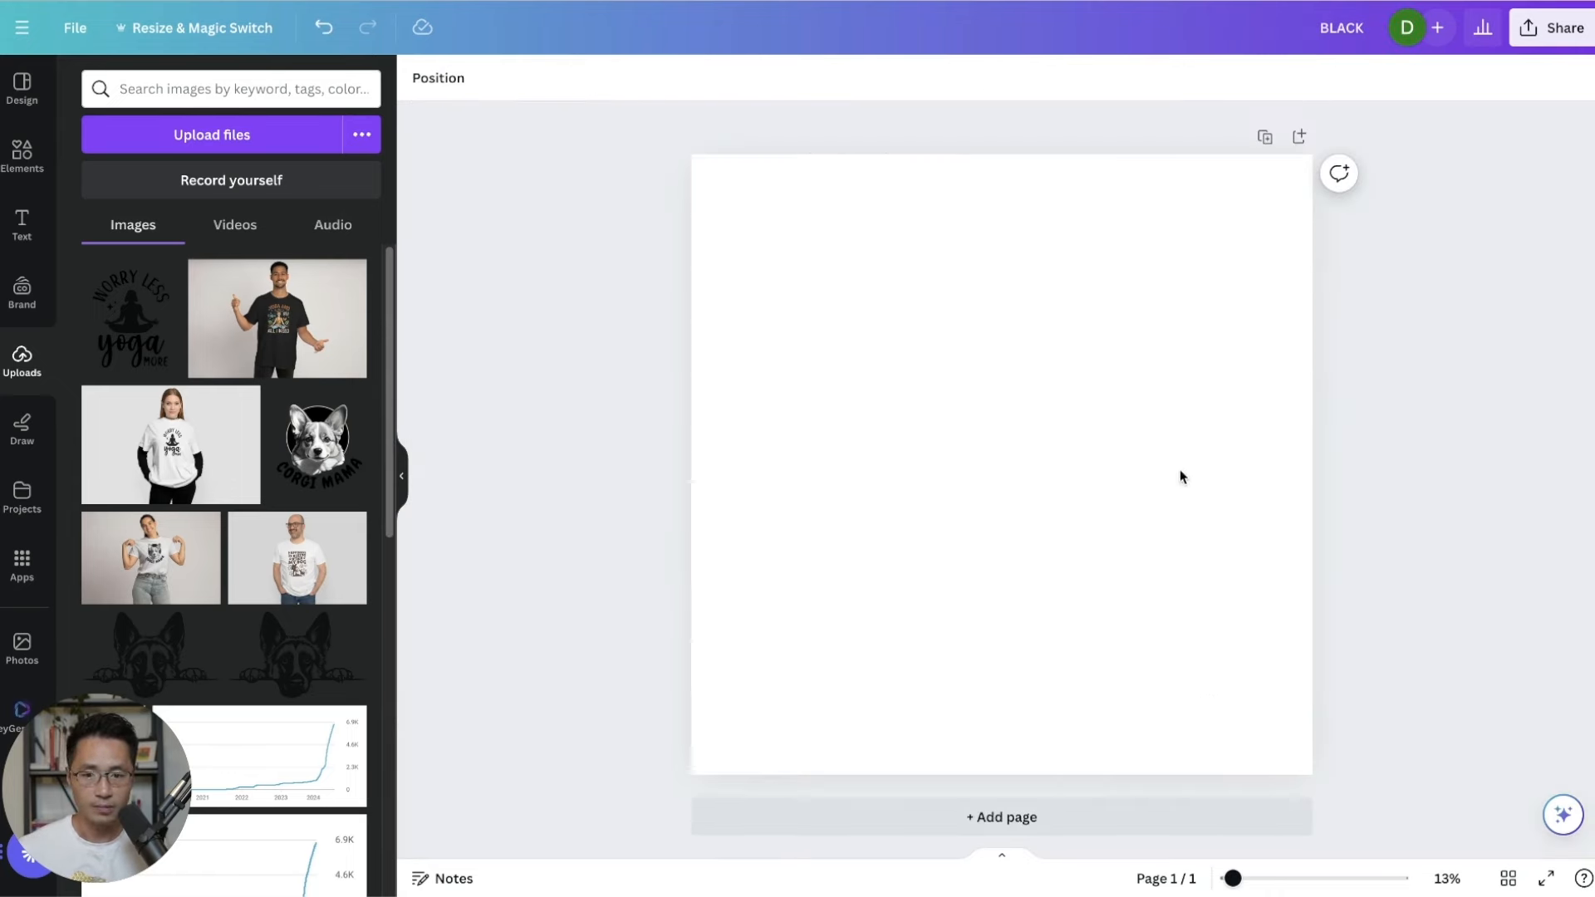
# Paste the White shirt onto the blank page and enlarge it to fill the page.
pyautogui.rightClick(1011, 364)
pyautogui.click(1071, 425)
pyautogui.moveTo(1226, 555); pyautogui.dragTo(708, 213)
pyautogui.moveTo(1094, 415); pyautogui.dragTo(1043, 529)
pyautogui.click(1034, 704)
# Delete the WHITE label, then enlarge and centre the tee on the page.
pyautogui.press('Delete')
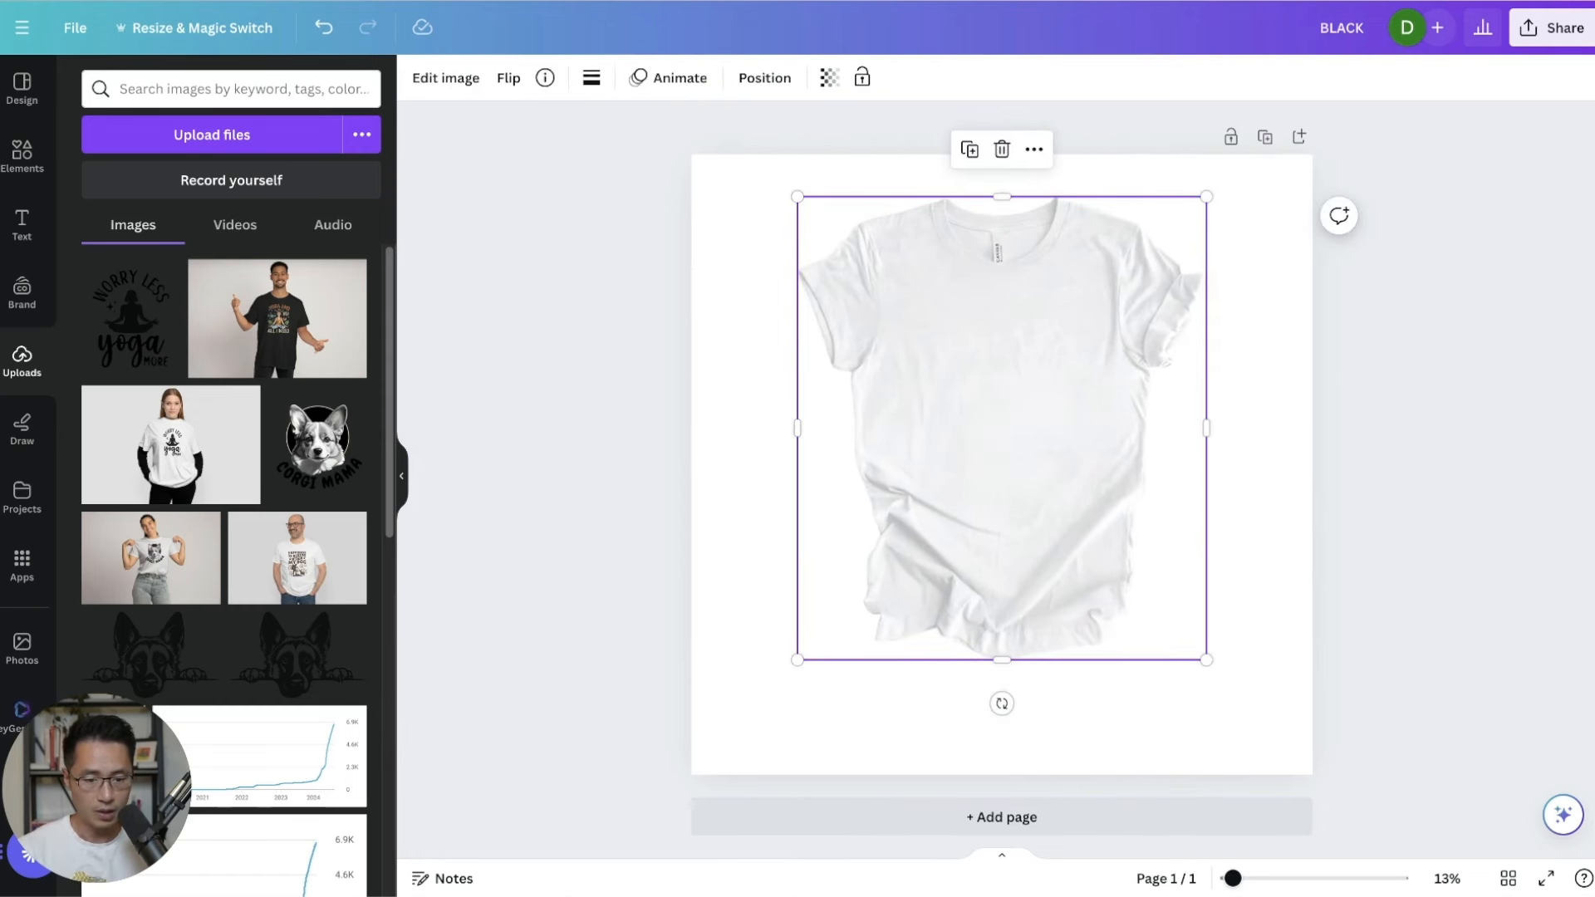
pyautogui.moveTo(1207, 659); pyautogui.dragTo(1314, 754)
pyautogui.moveTo(1186, 527); pyautogui.dragTo(1136, 504)
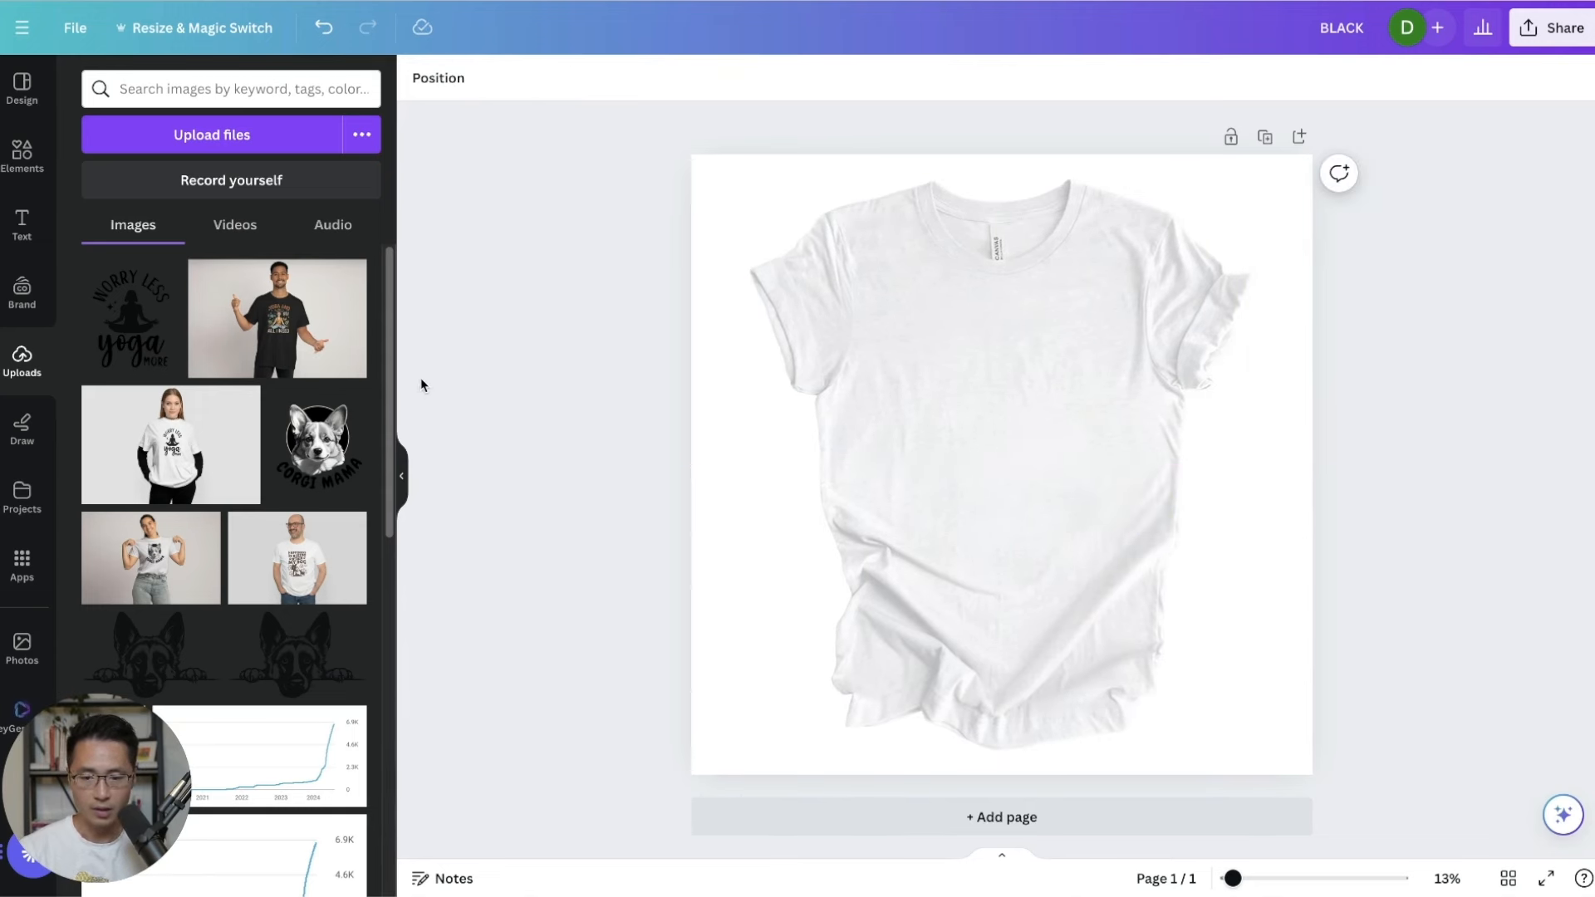
# Add the Corgi Mama design, scale it onto the chest, and set transparency to 90.
pyautogui.click(332, 449)
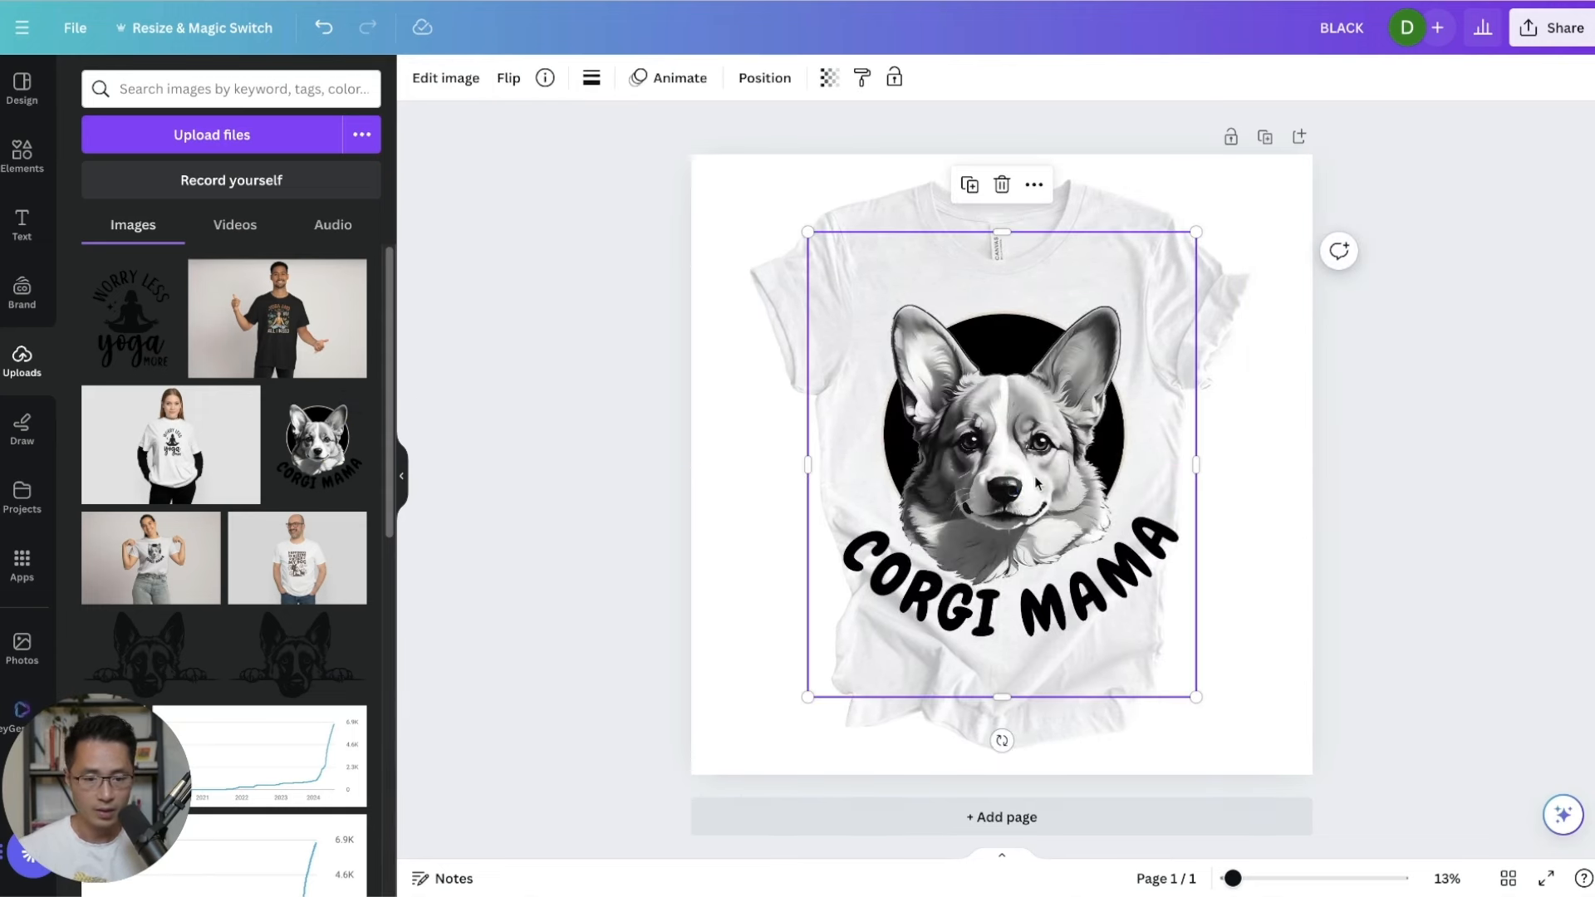
pyautogui.moveTo(1189, 692); pyautogui.dragTo(1096, 570)
pyautogui.moveTo(939, 407); pyautogui.dragTo(992, 404)
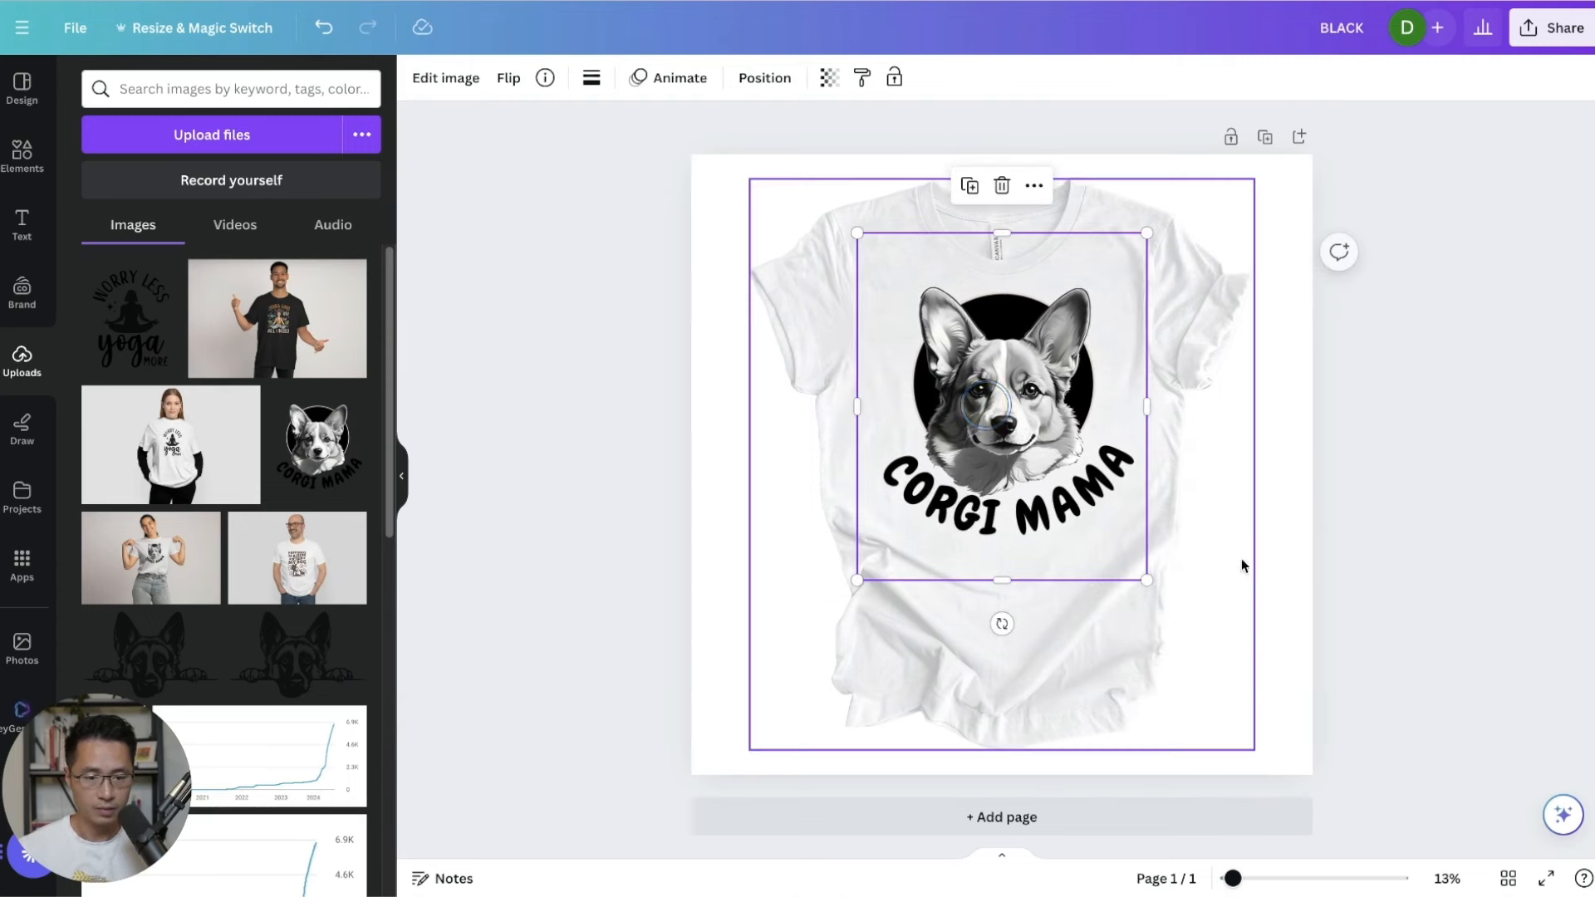
pyautogui.moveTo(1148, 580); pyautogui.dragTo(1114, 534)
pyautogui.click(976, 383)
pyautogui.moveTo(976, 383); pyautogui.dragTo(993, 391)
pyautogui.click(834, 89)
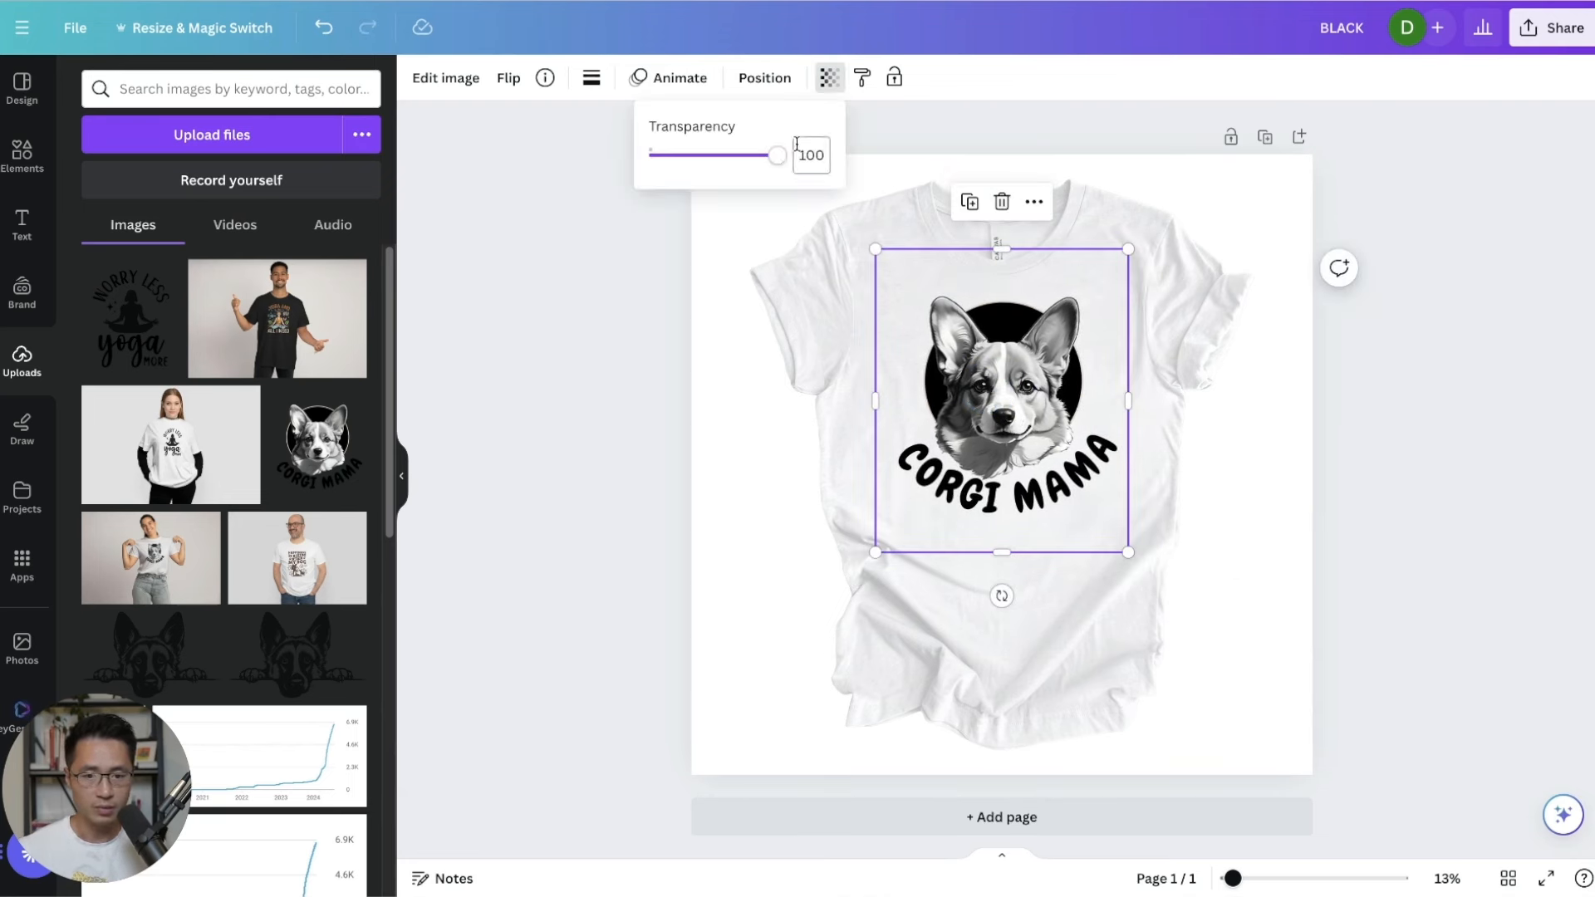
pyautogui.moveTo(777, 162); pyautogui.dragTo(766, 162)
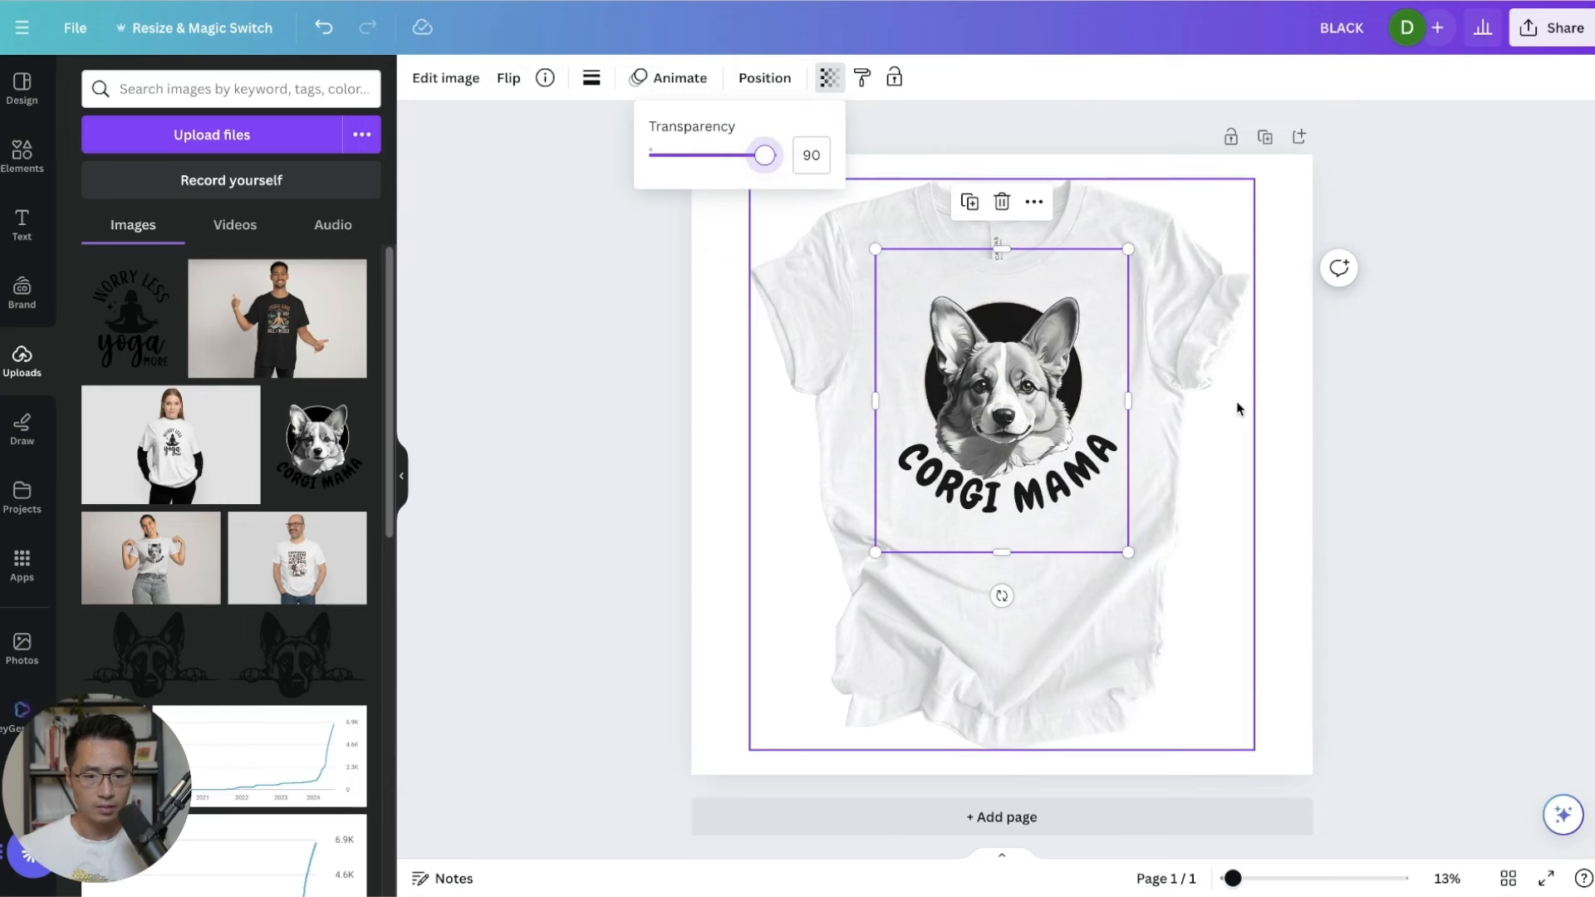
# Search stock photos for 'wood background' and add a vertical plank photo.
pyautogui.click(1183, 423)
pyautogui.click(1396, 434)
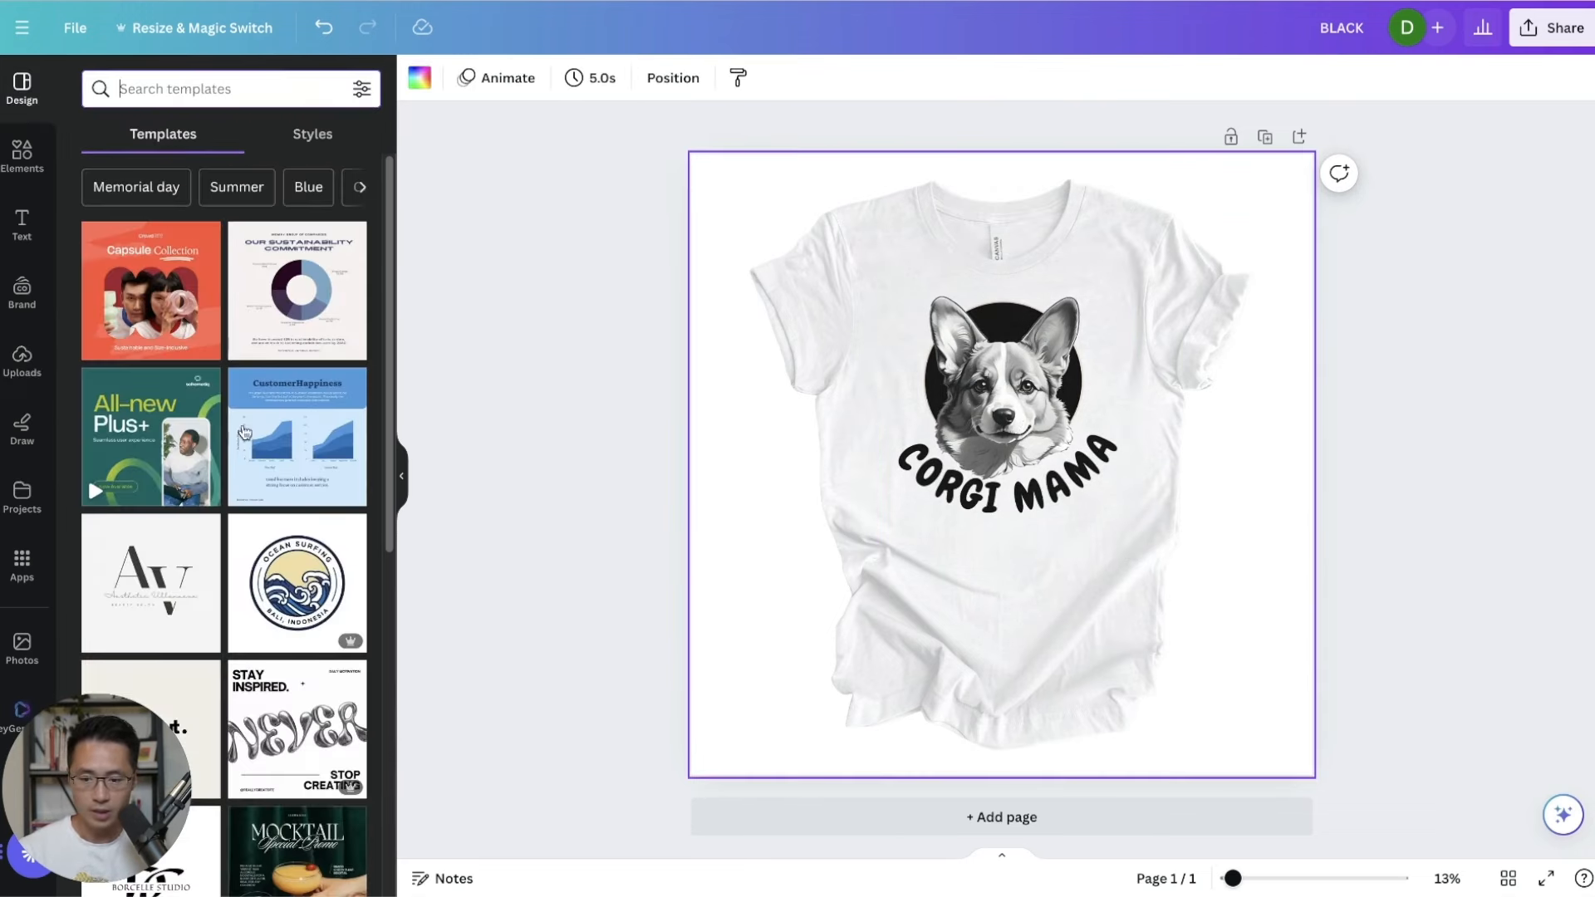
pyautogui.click(25, 645)
pyautogui.click(238, 88)
pyautogui.write('wood background')
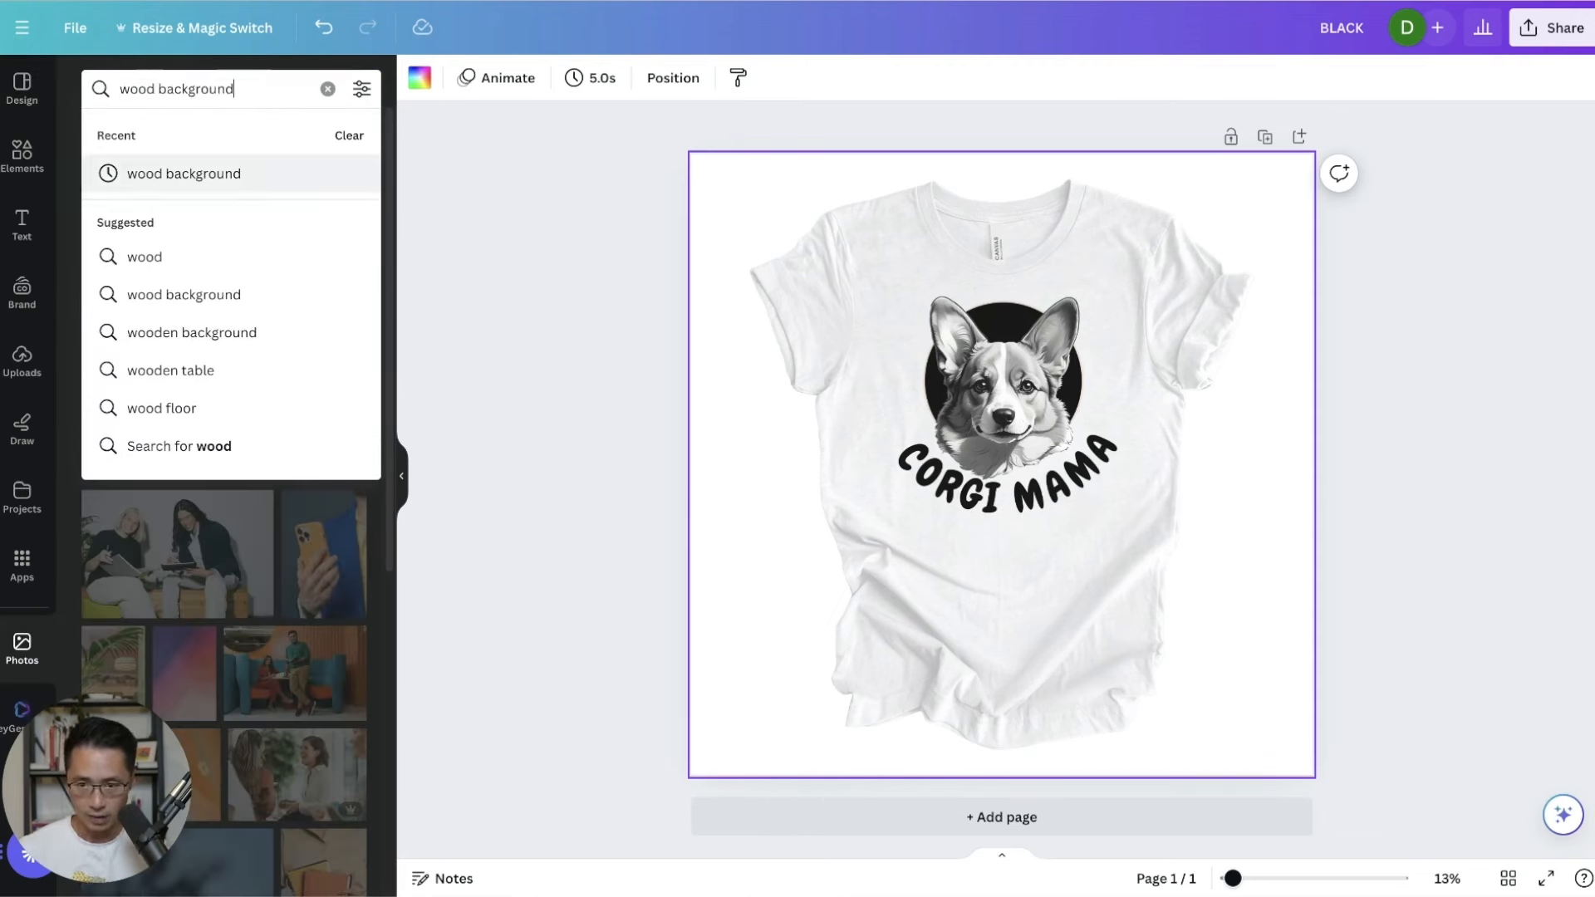
pyautogui.press('Return')
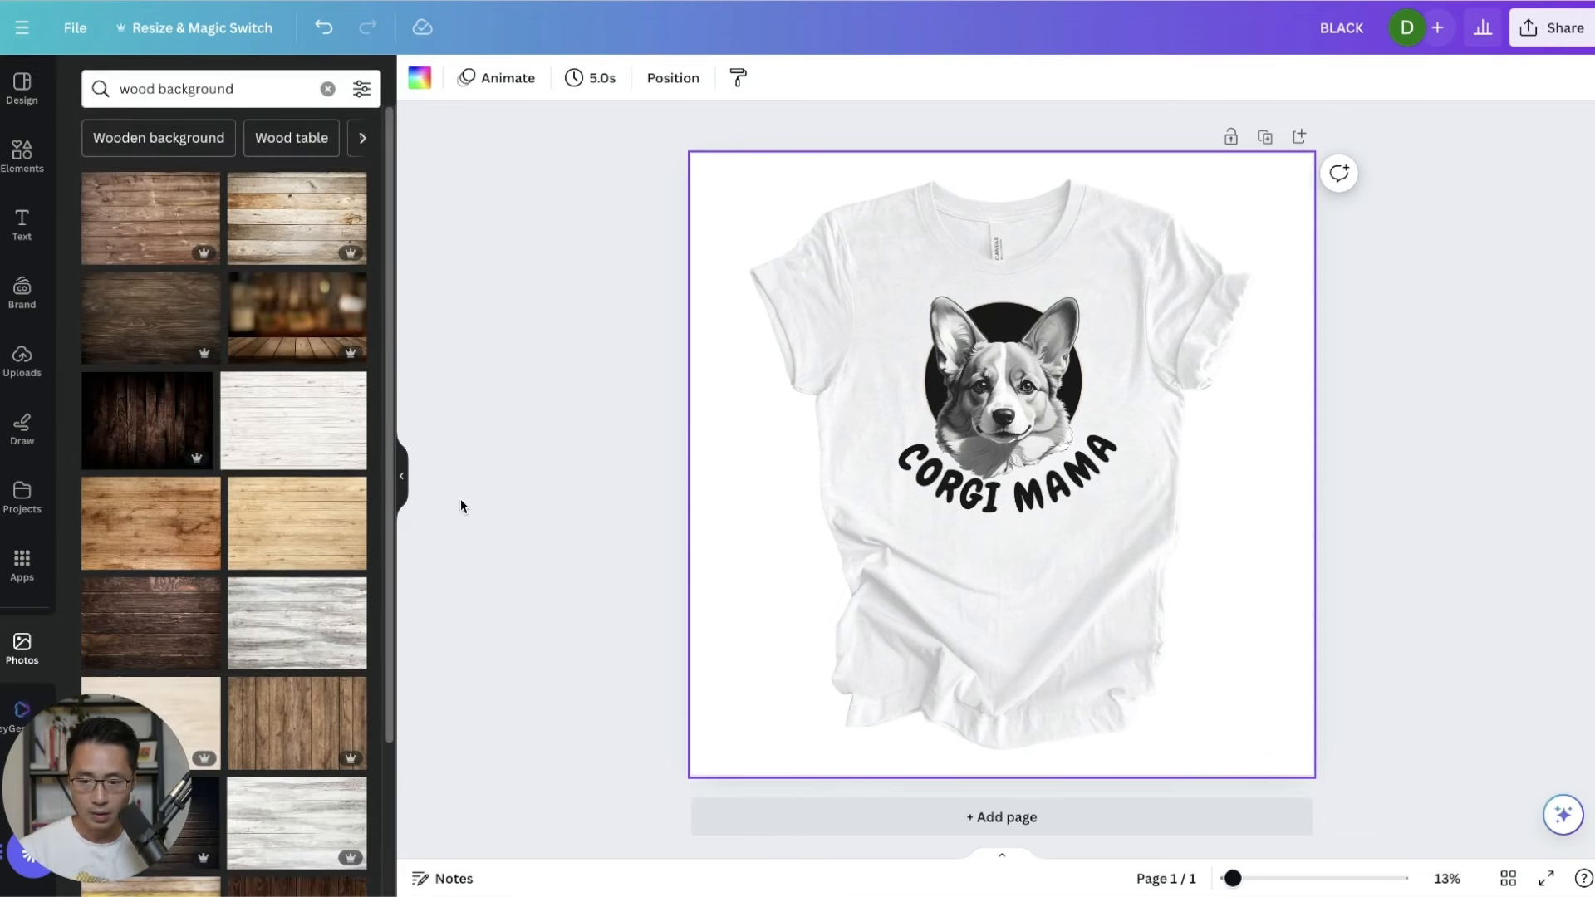
pyautogui.scroll(-1, 275, 511)
pyautogui.click(303, 696)
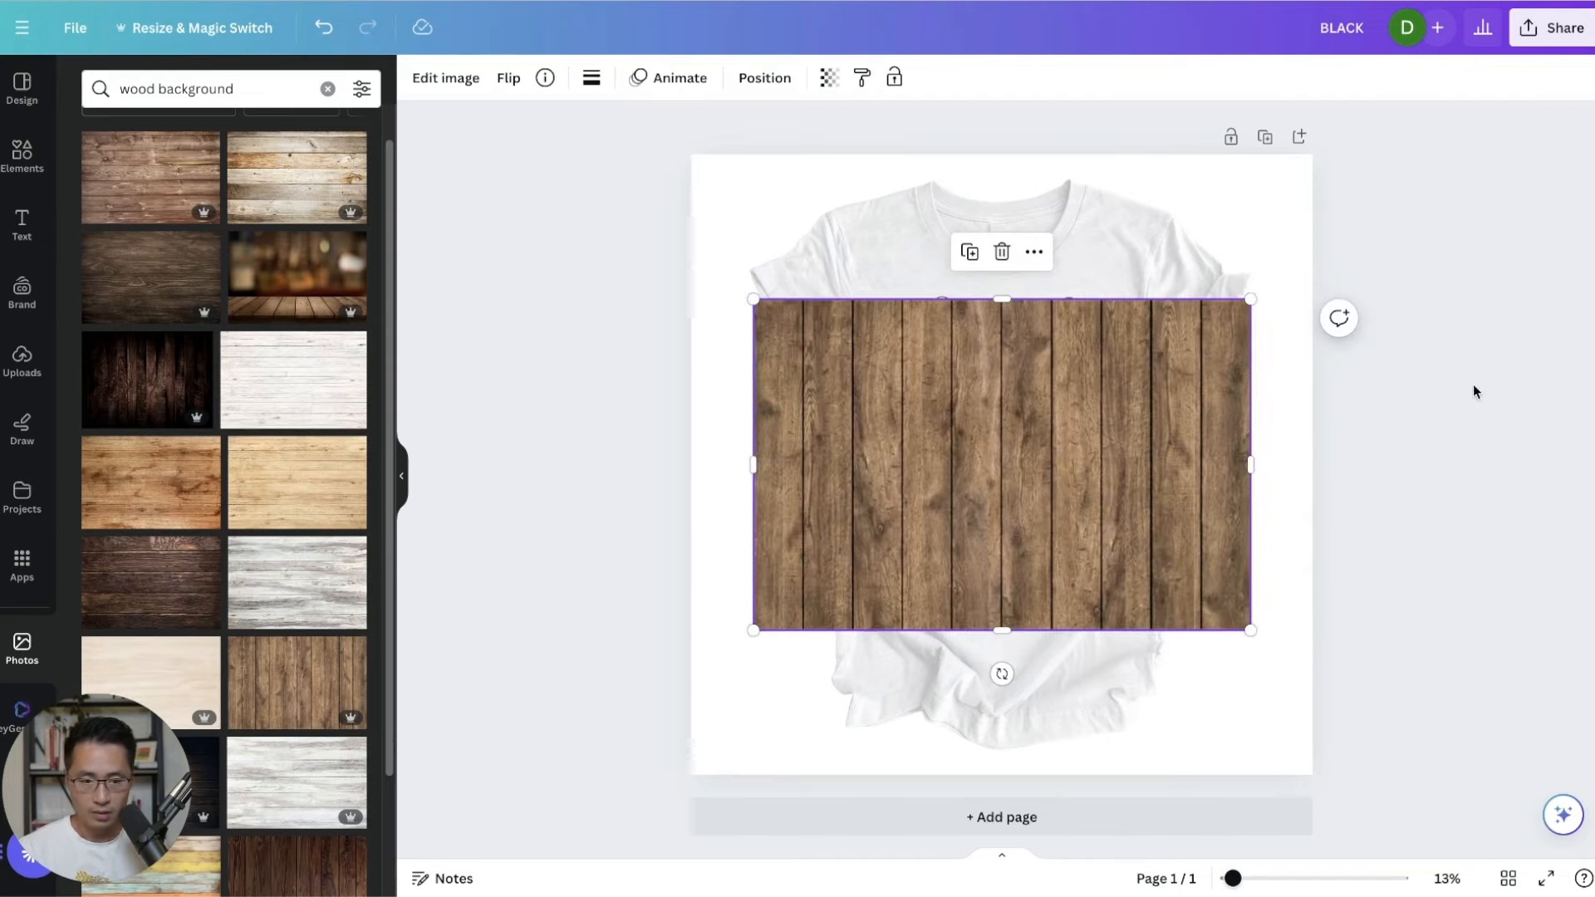
# Resize the wood photo to cover the page and send it behind the tee.
pyautogui.moveTo(1108, 456); pyautogui.dragTo(1043, 605)
pyautogui.moveTo(1191, 446); pyautogui.dragTo(1572, 80)
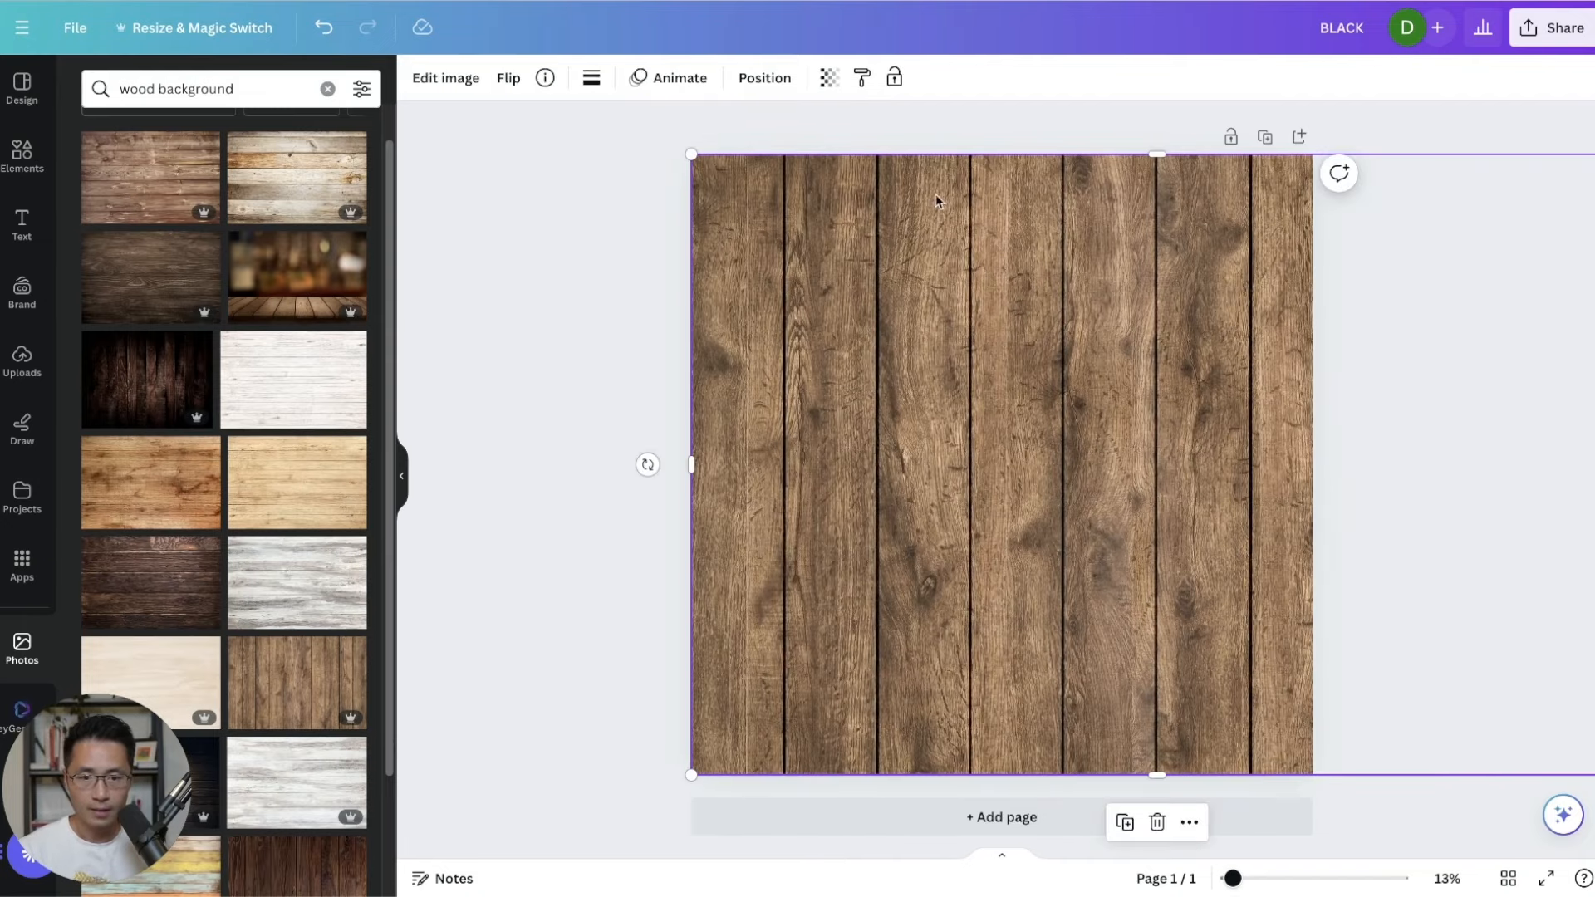
pyautogui.click(788, 83)
pyautogui.click(330, 164)
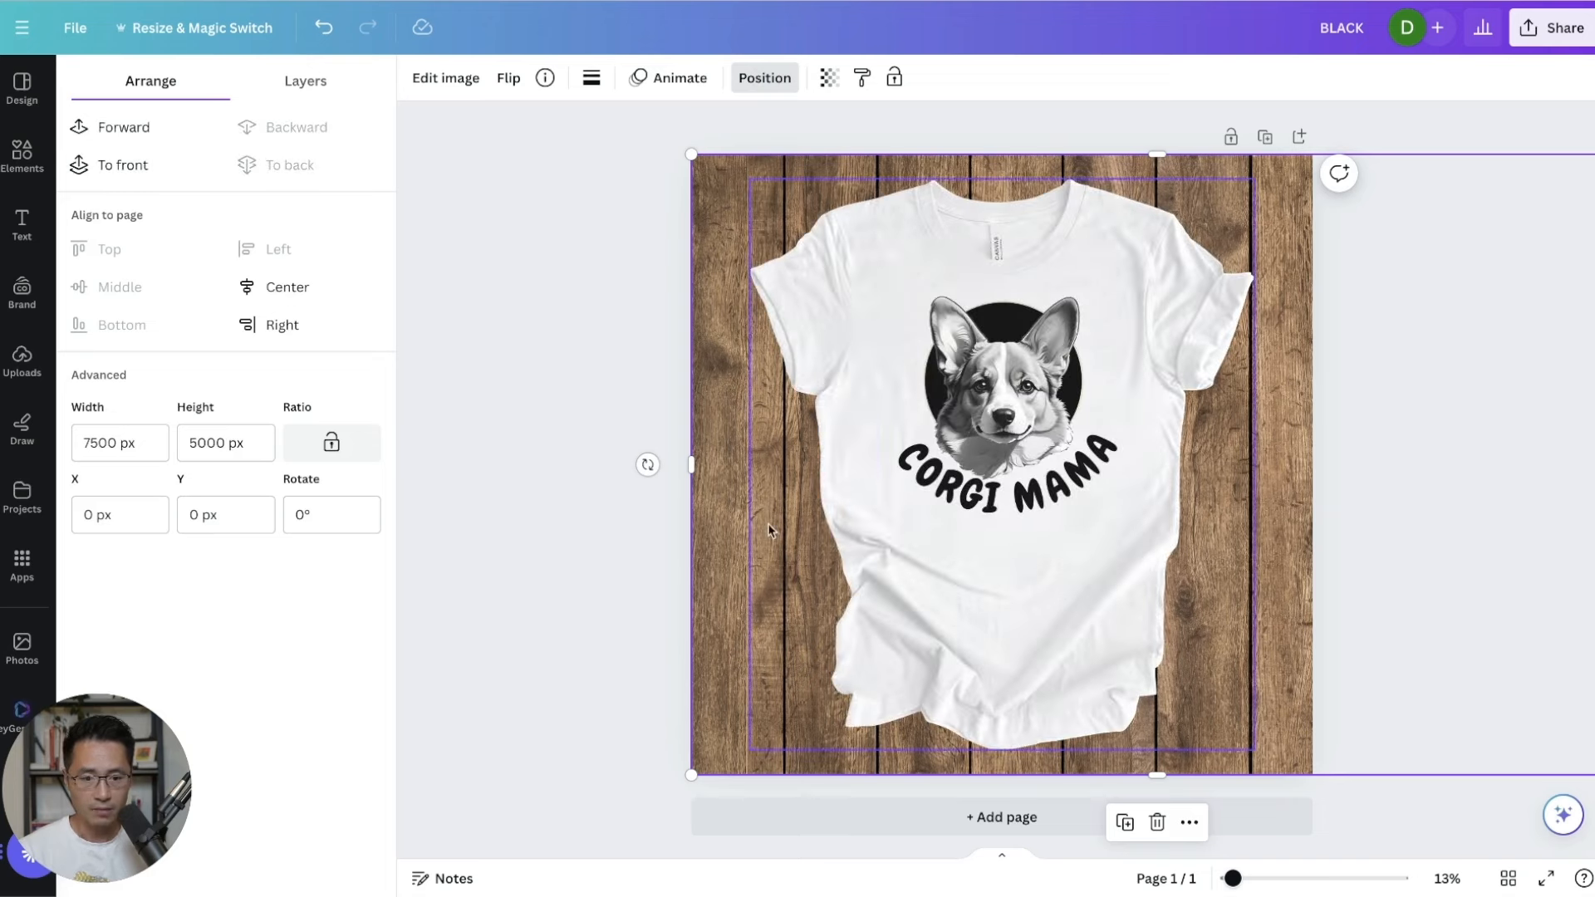
pyautogui.click(662, 526)
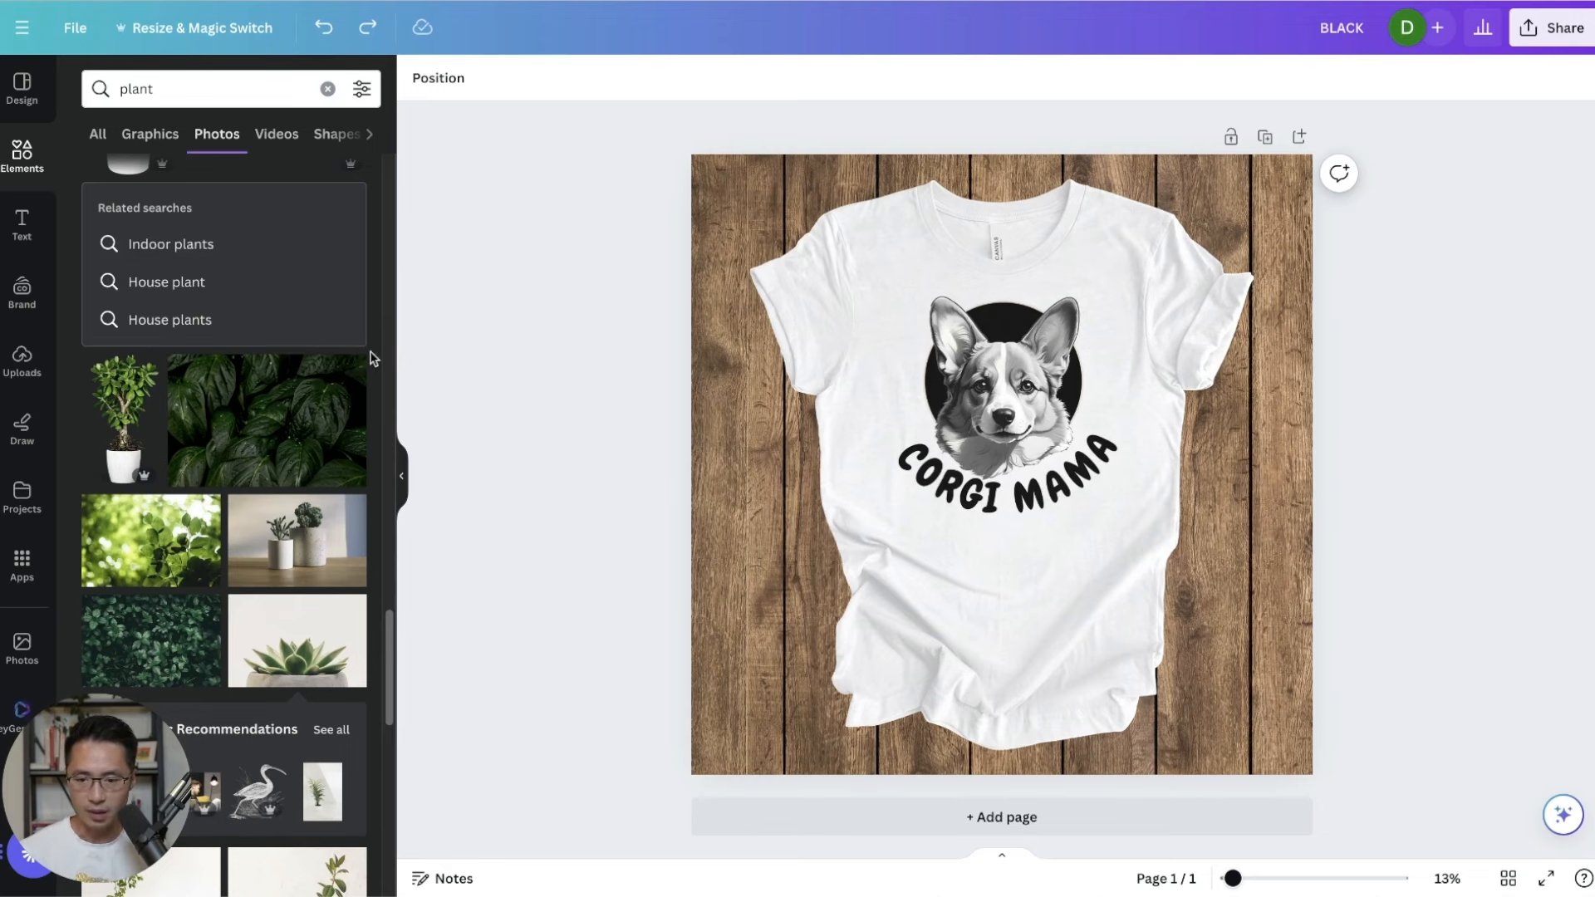
# Add the potted succulent photo, remove its background with BG Remover, and place it bottom-left.
pyautogui.click(295, 640)
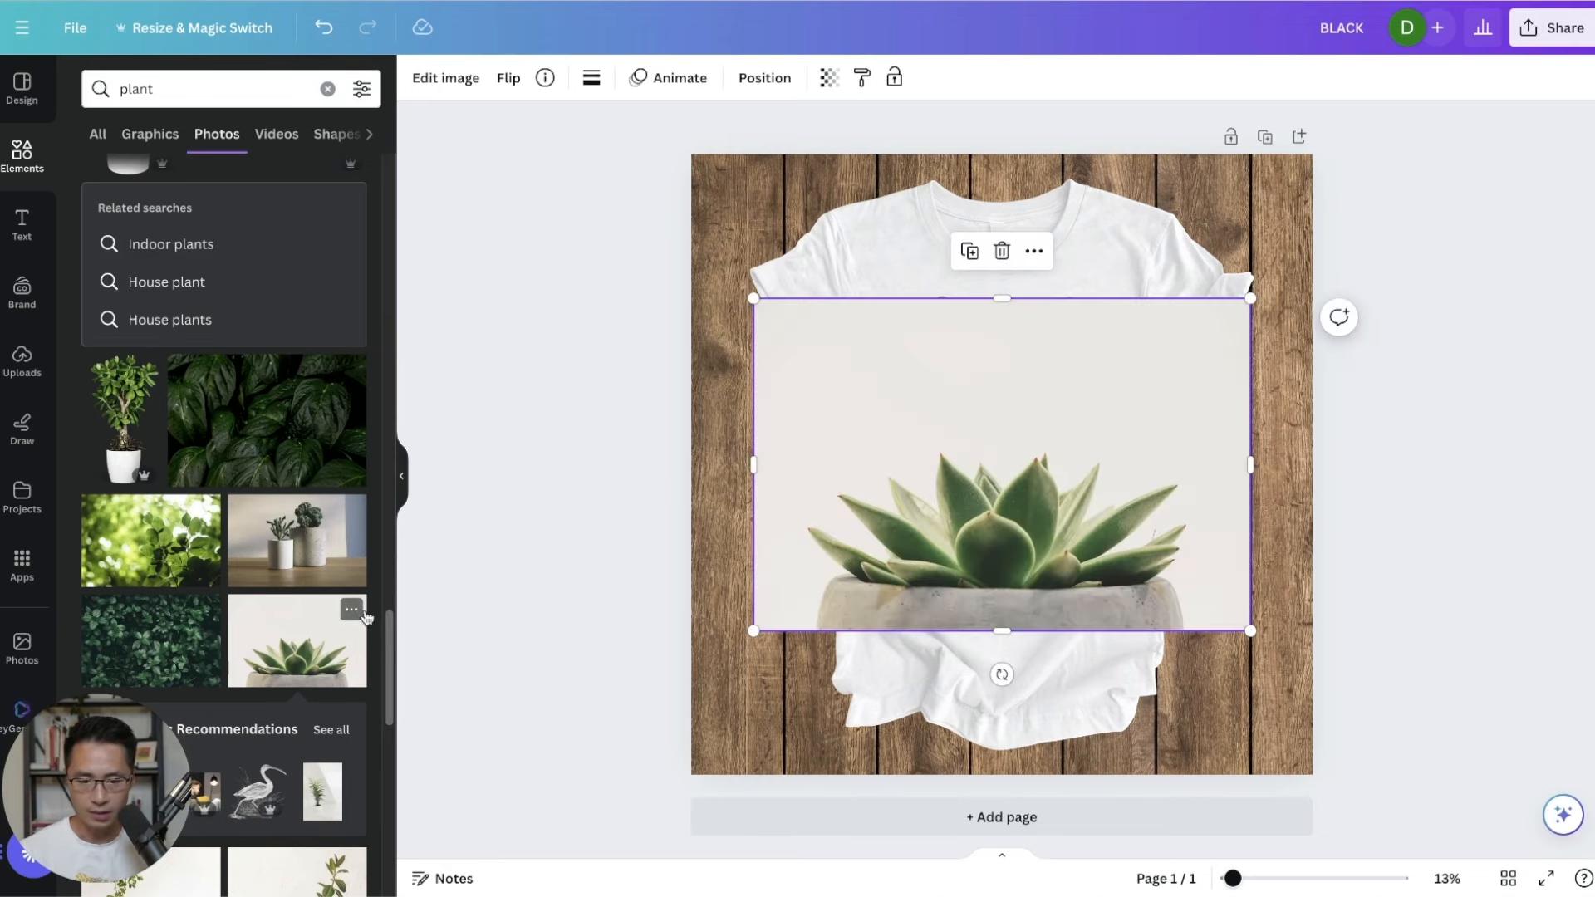
pyautogui.click(452, 75)
pyautogui.click(118, 216)
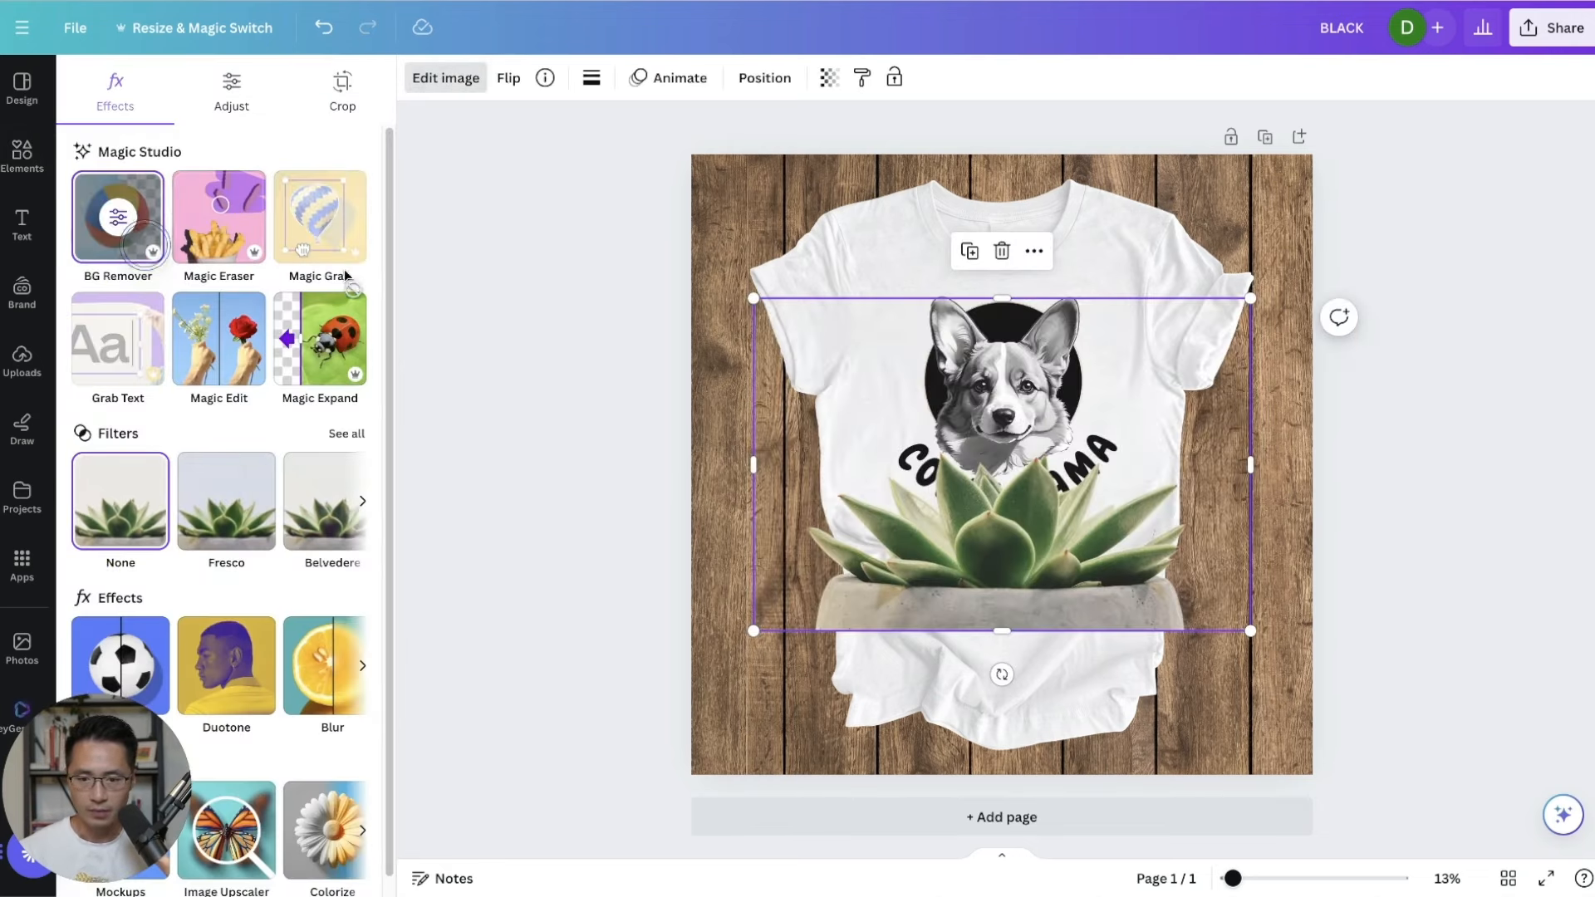
pyautogui.click(1123, 600)
pyautogui.moveTo(1044, 536); pyautogui.dragTo(701, 704)
pyautogui.click(1439, 315)
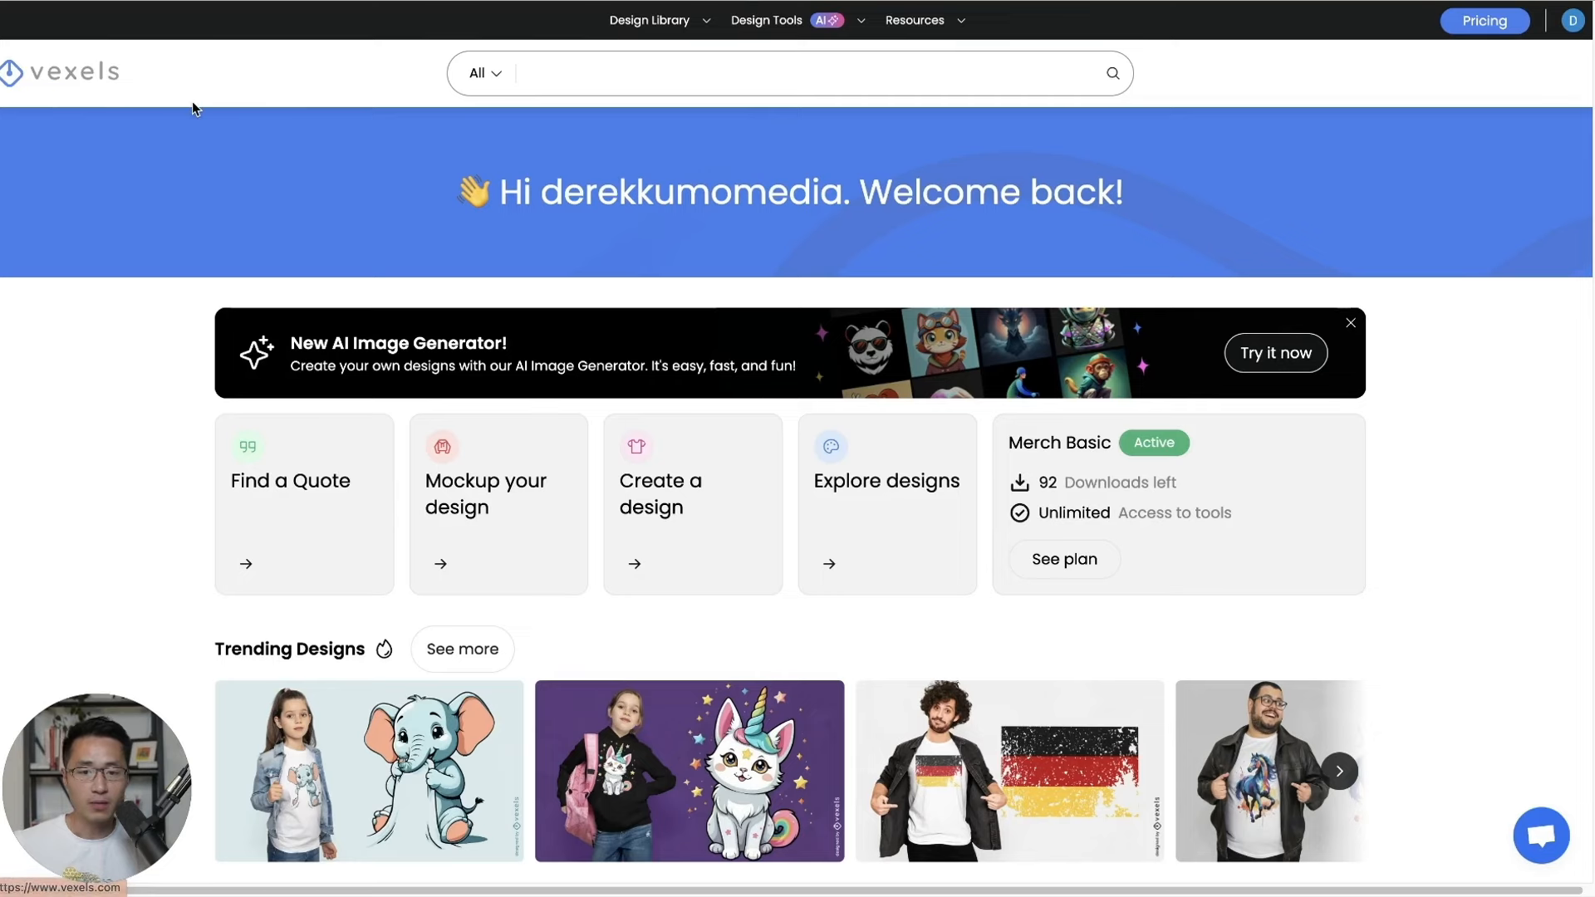
# Open Vexels' Mockup Generator and load the T-Shirts mockup of the woman in the oversized white tee.
pyautogui.moveTo(760, 37)
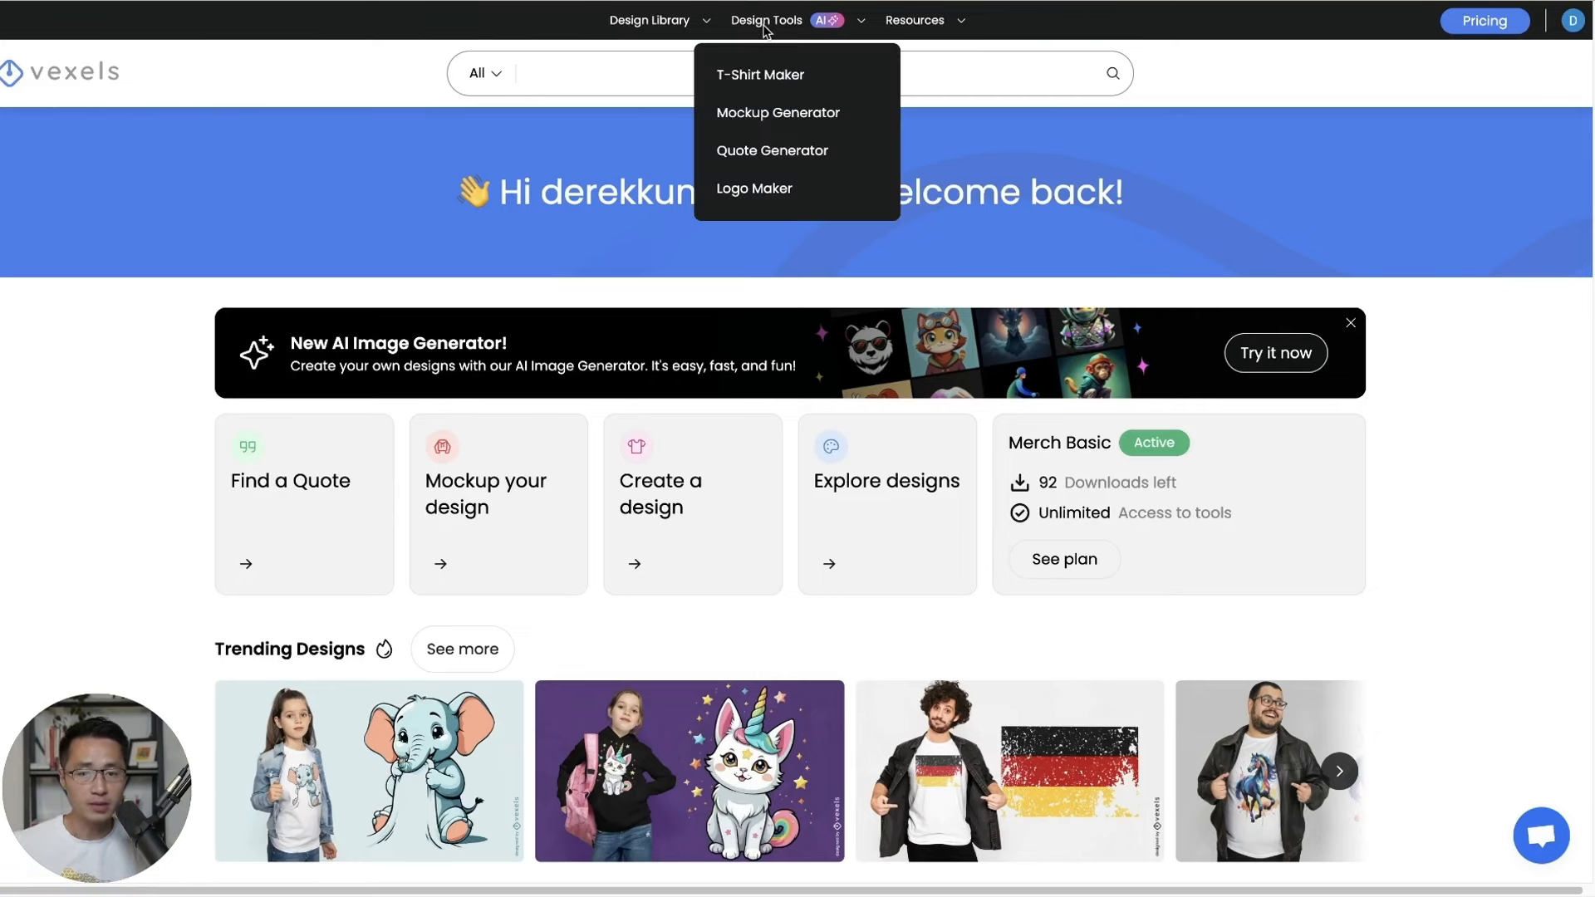
pyautogui.click(772, 116)
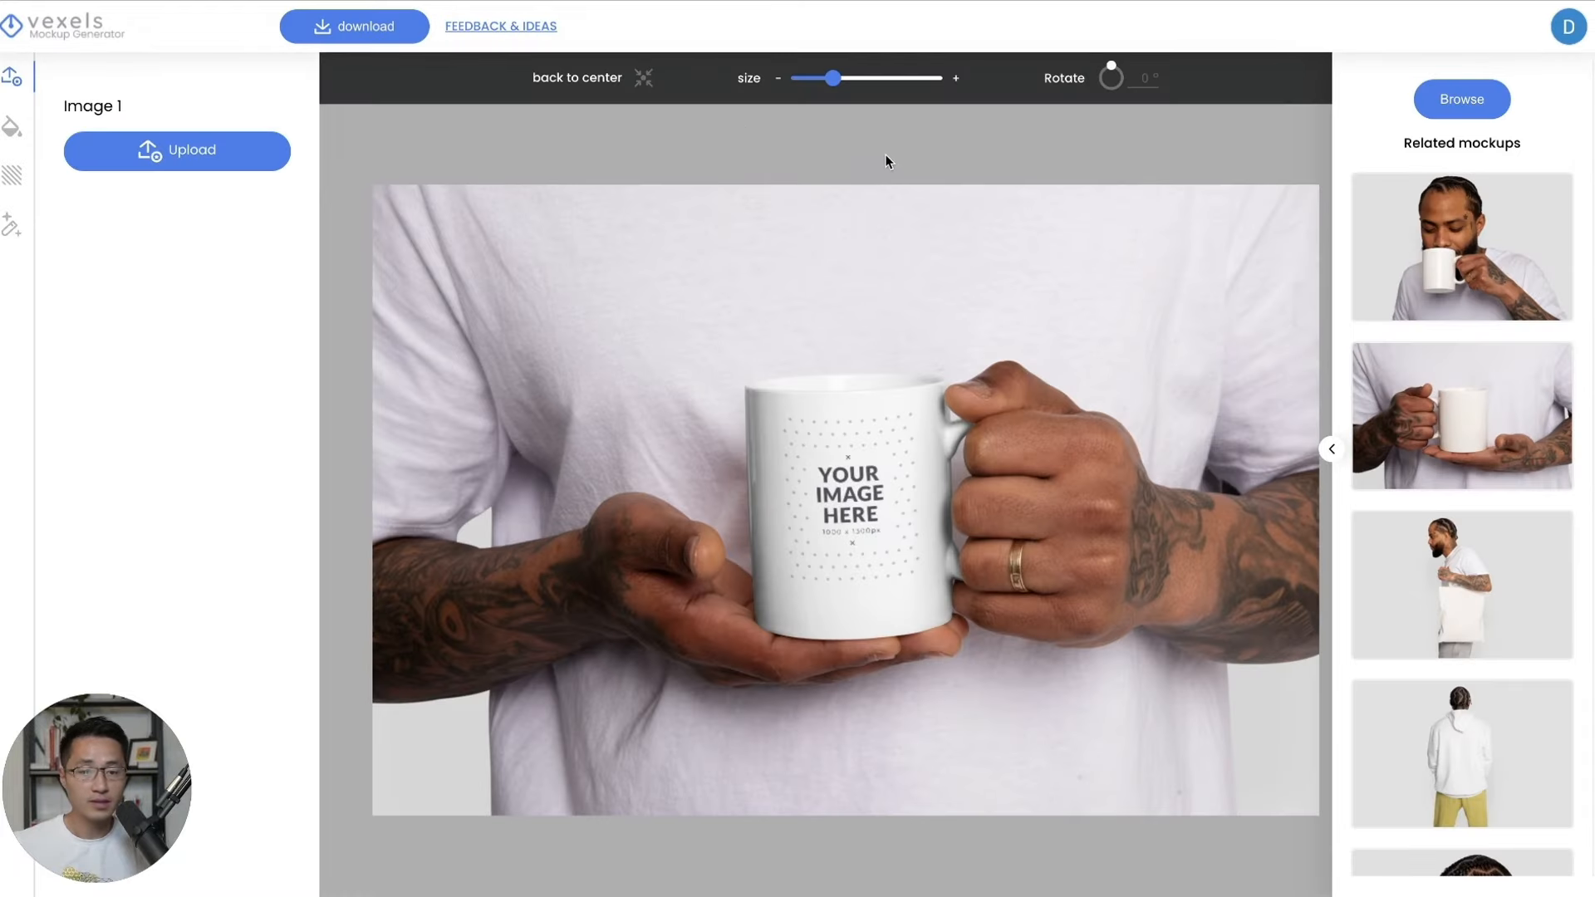
pyautogui.click(1461, 100)
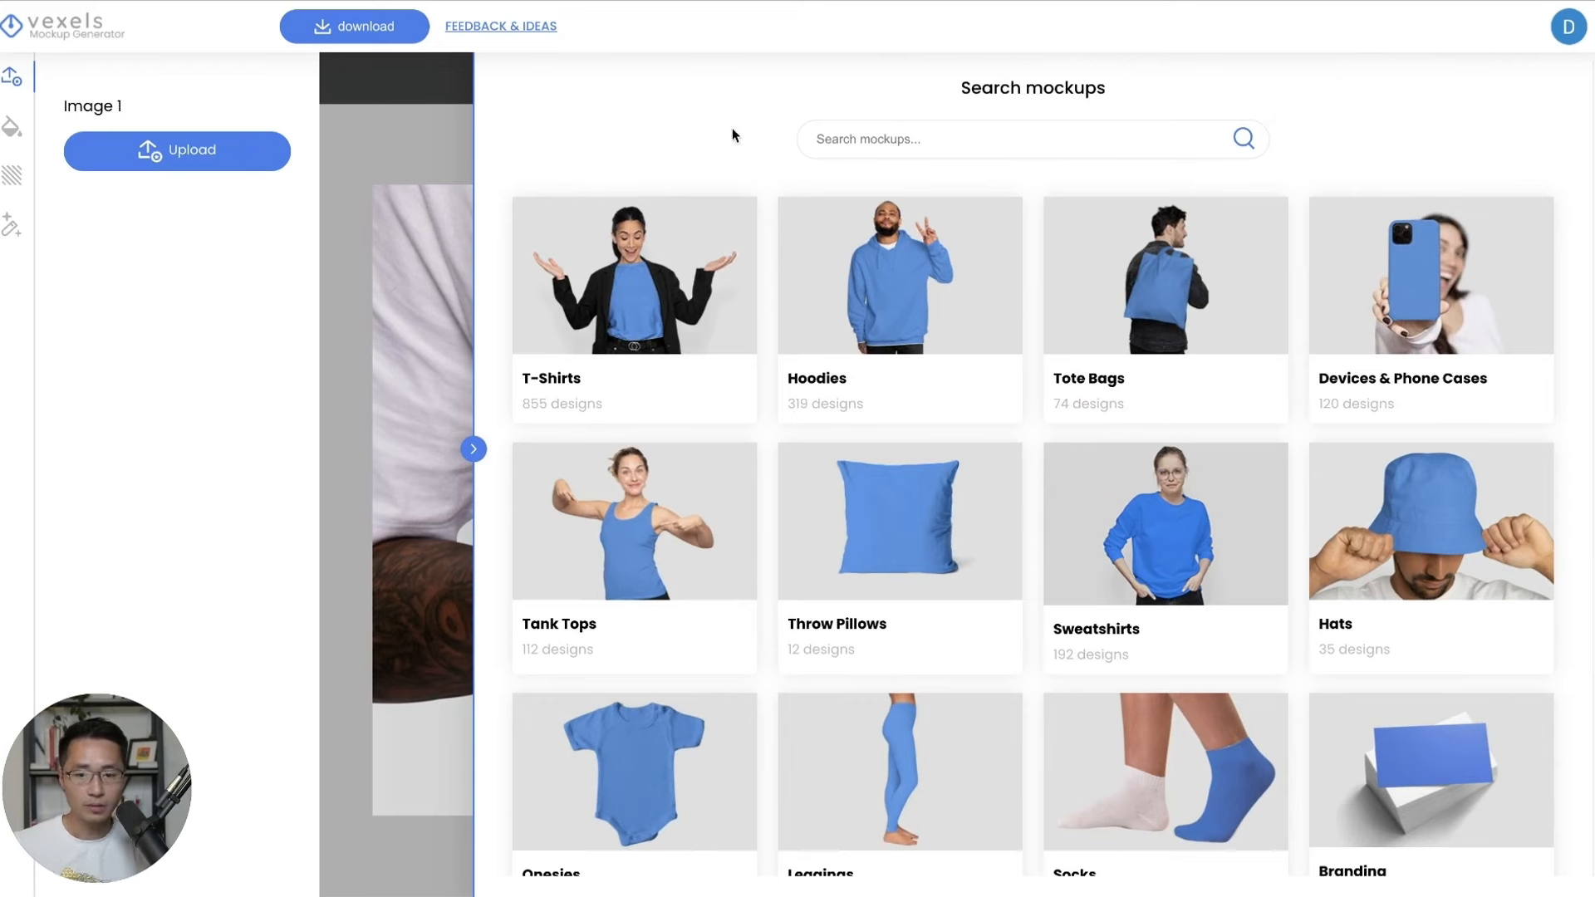
pyautogui.click(686, 299)
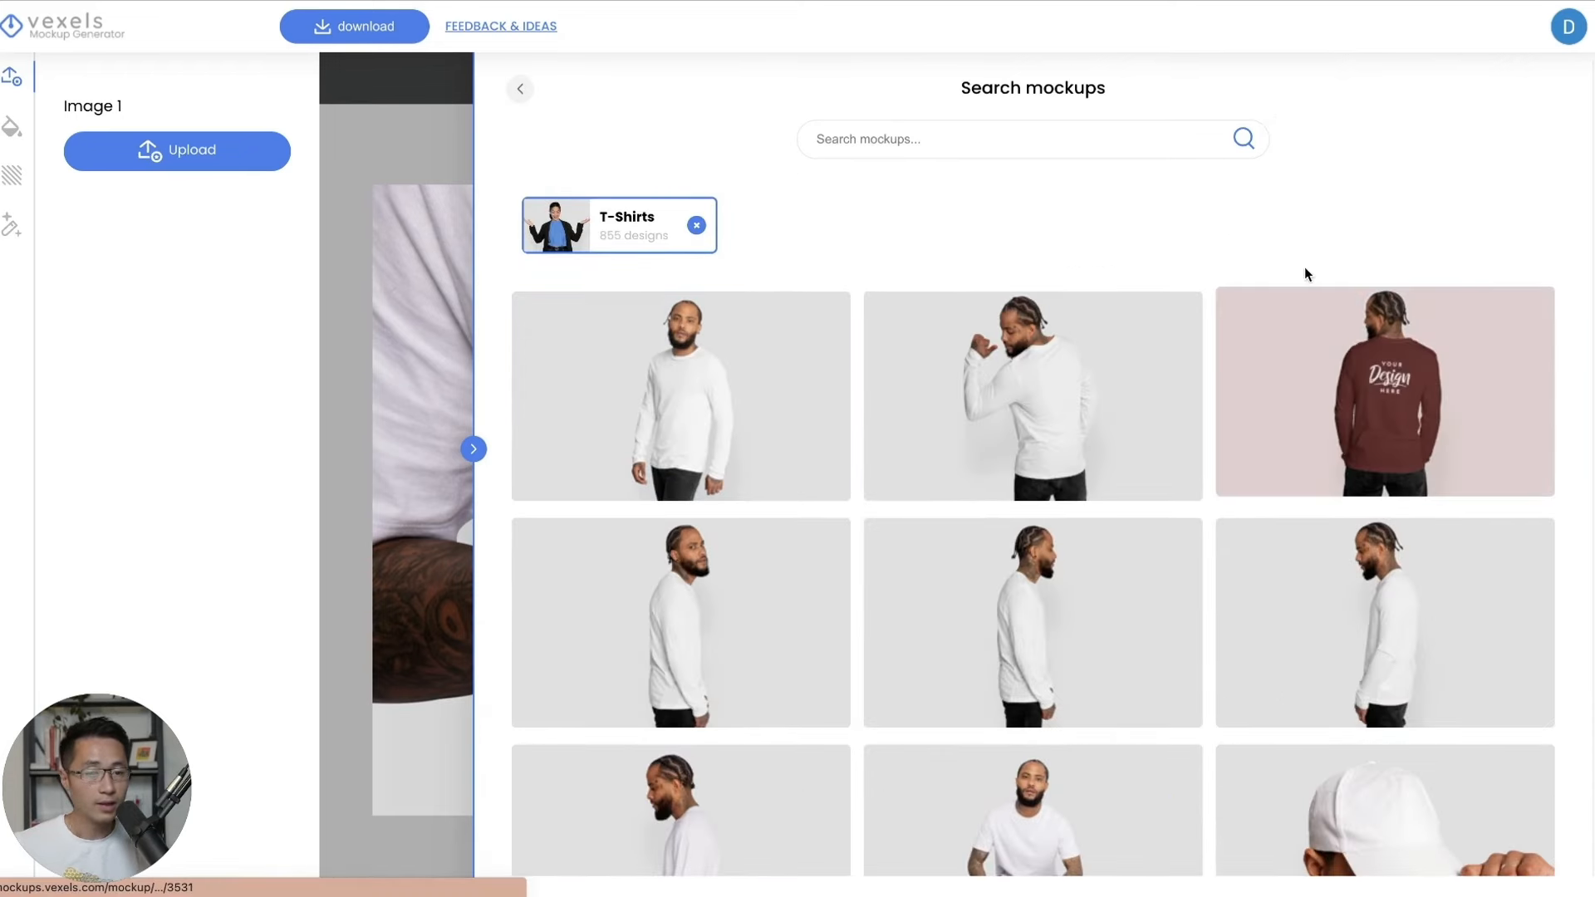
pyautogui.scroll(-3, 1285, 228)
pyautogui.scroll(-12, 1281, 218)
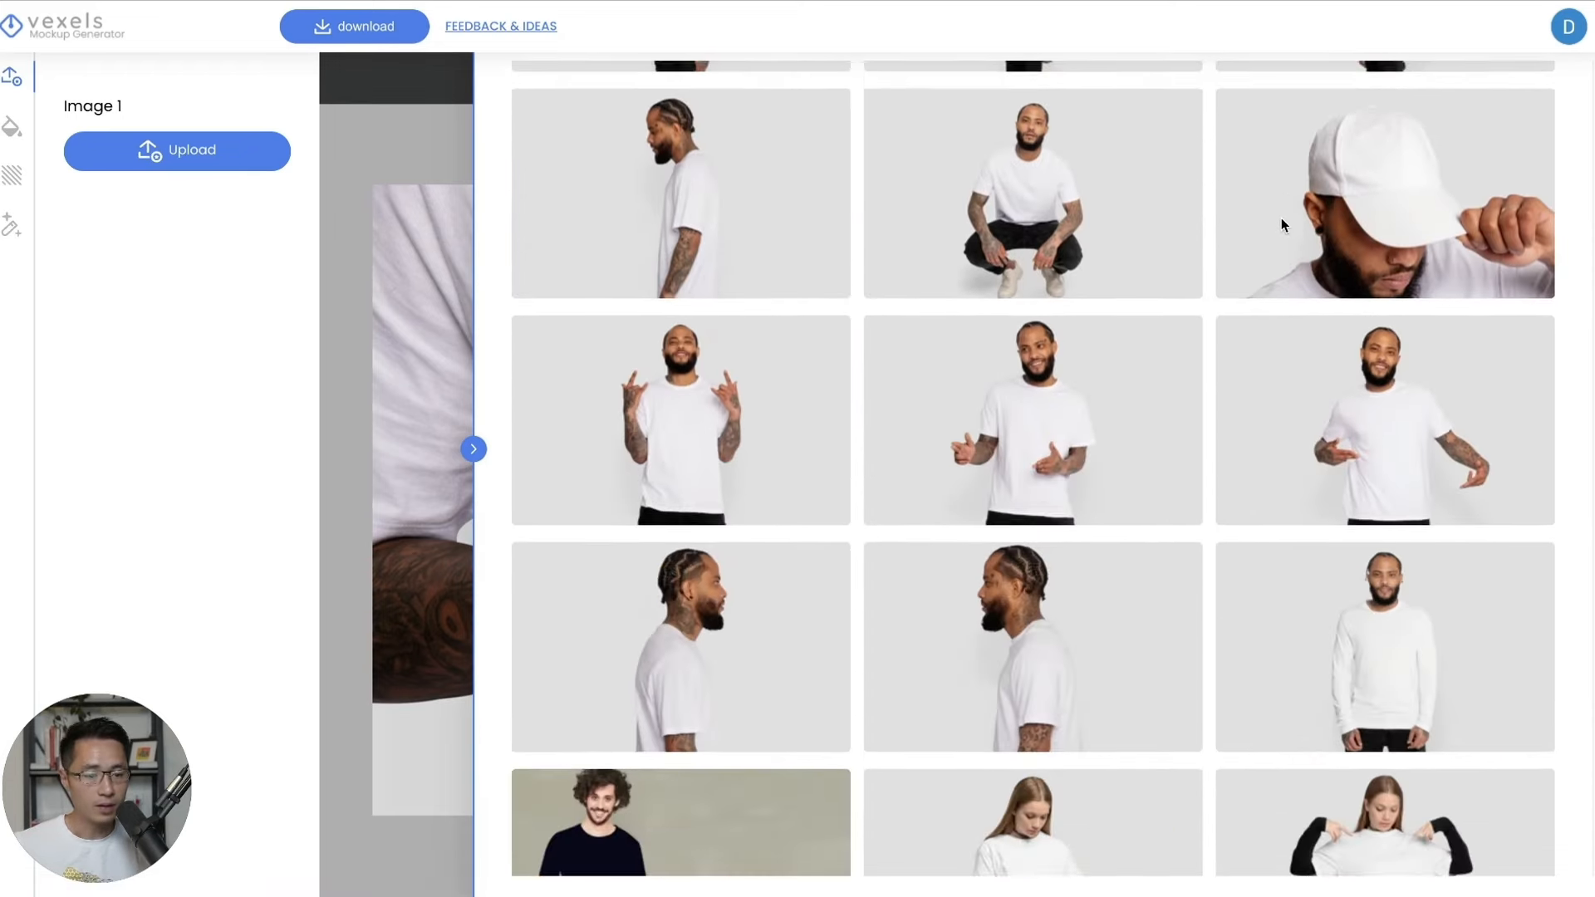
pyautogui.scroll(-1, 1283, 226)
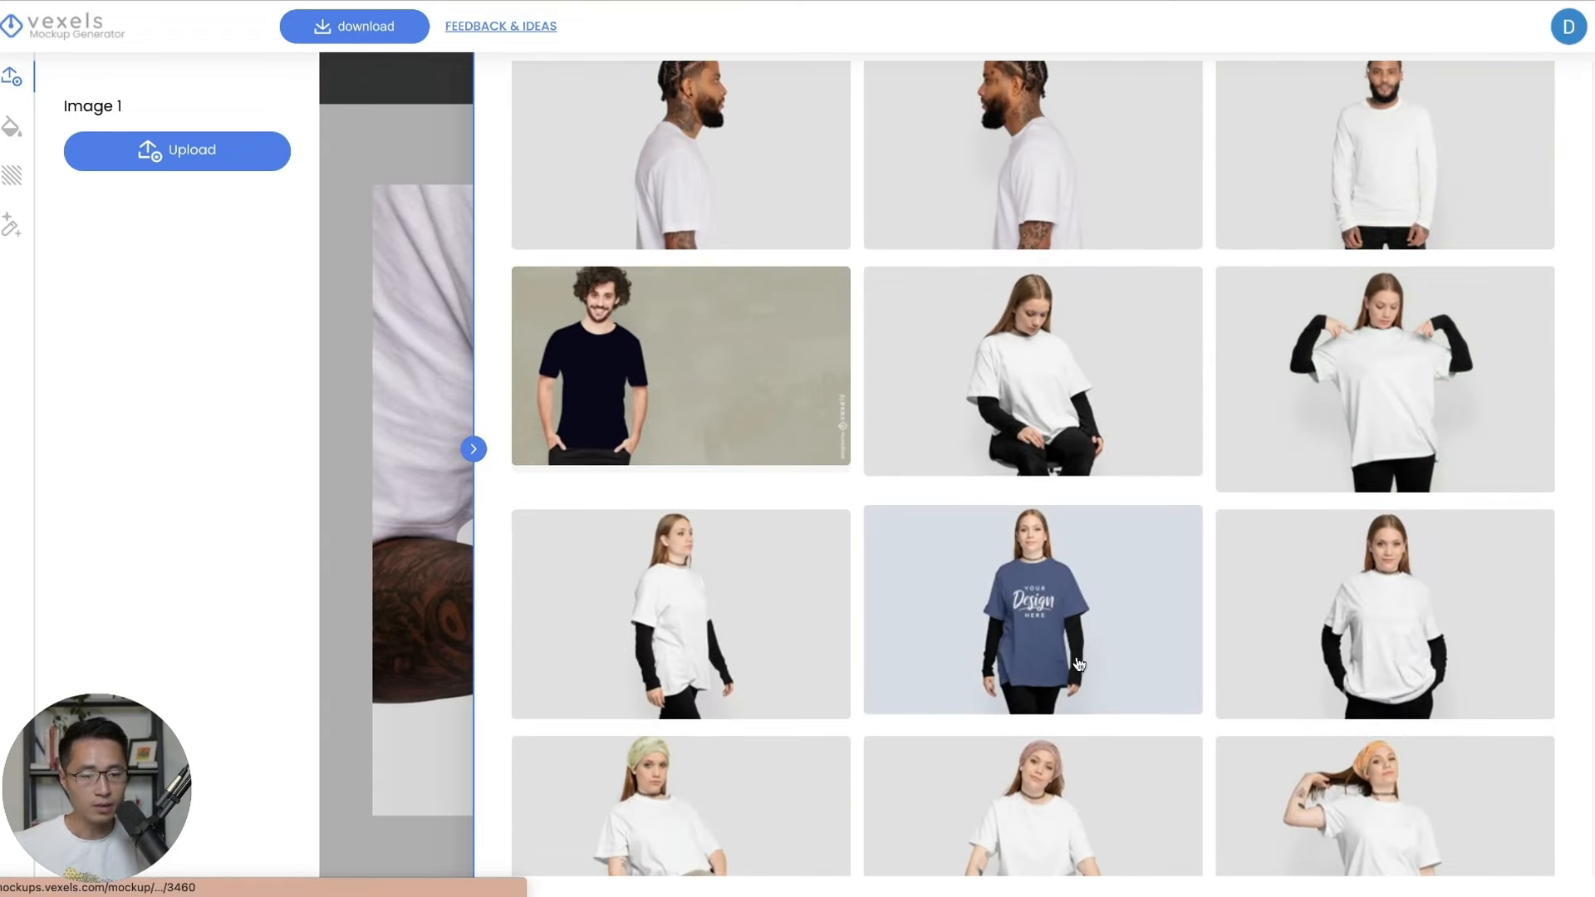
pyautogui.click(1394, 620)
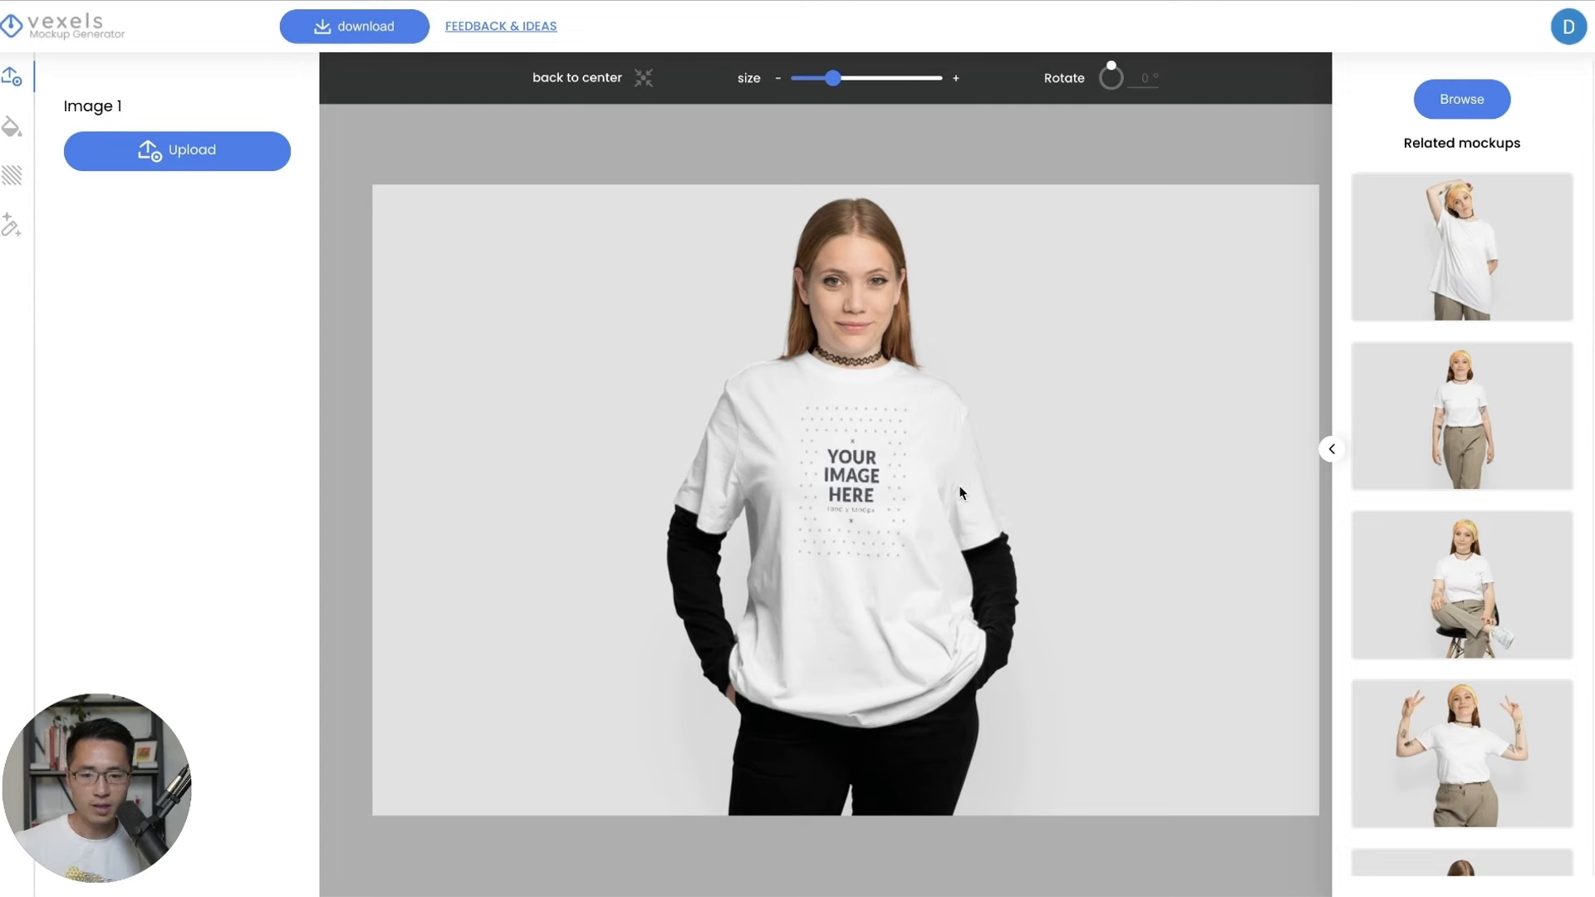
pyautogui.click(193, 154)
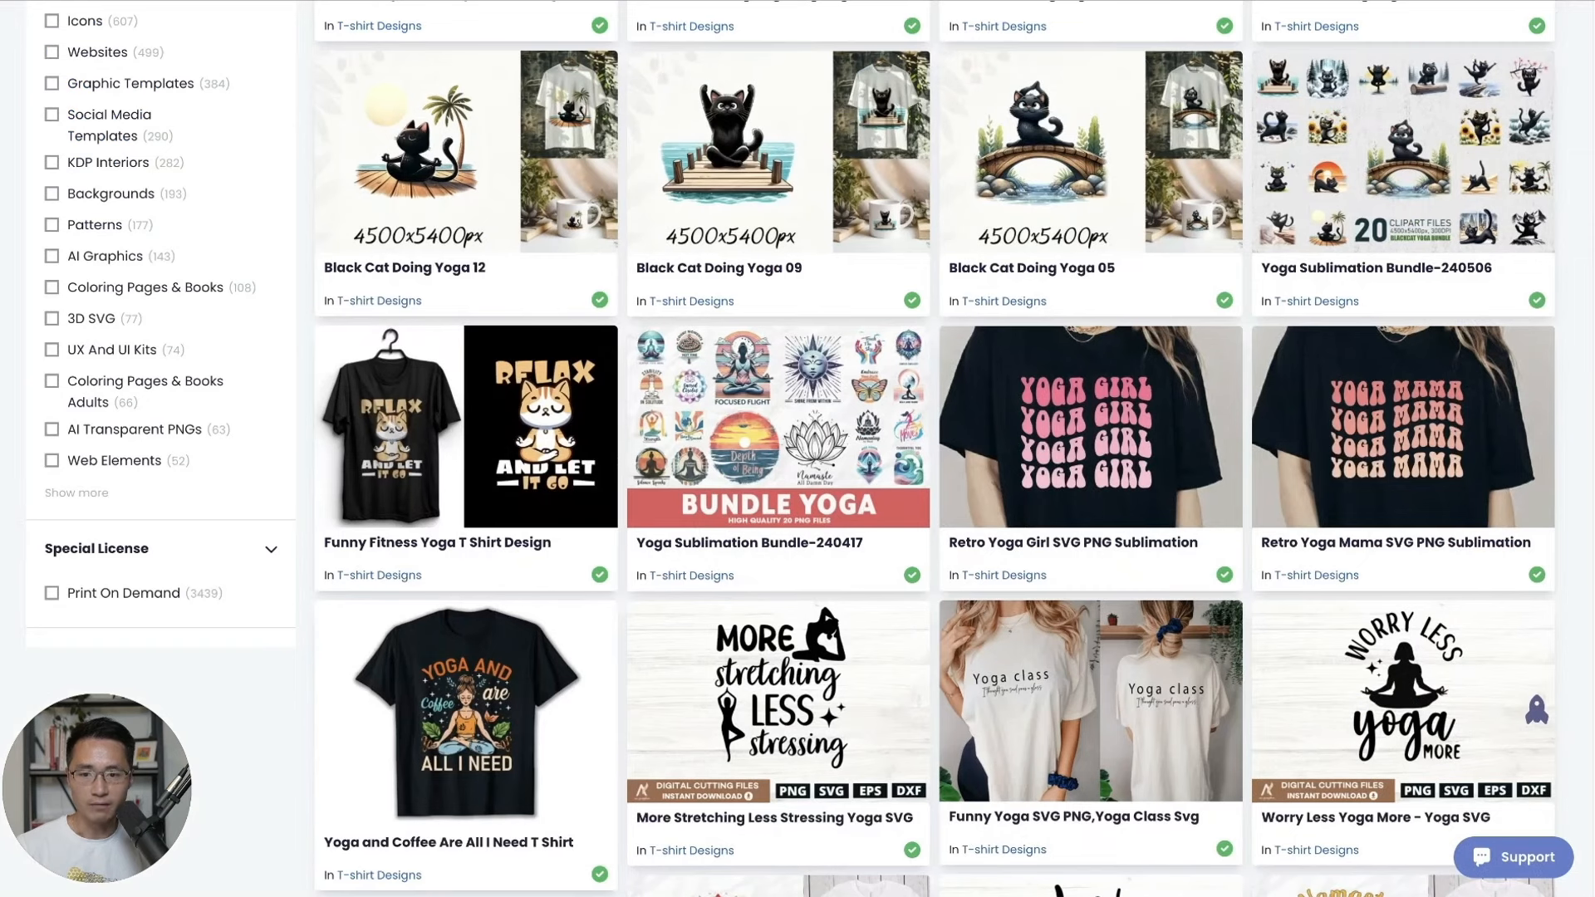
# Download the 'Worry Less Yoga More - Yoga SVG' design files from Creative Fabrica.
pyautogui.scroll(-2, 1059, 299)
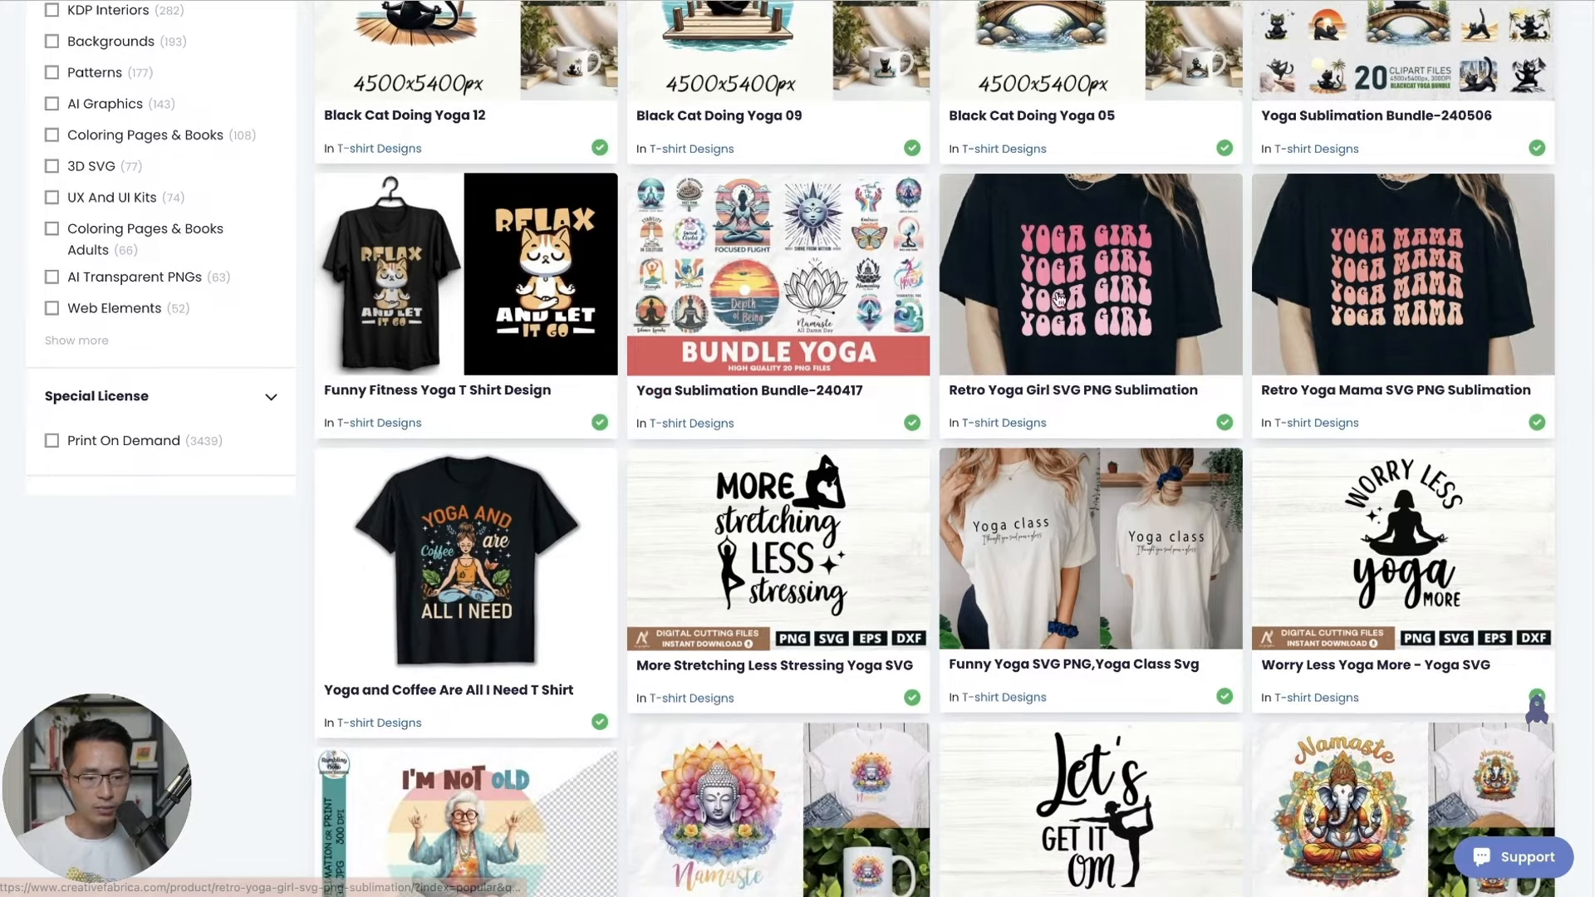
pyautogui.click(1398, 562)
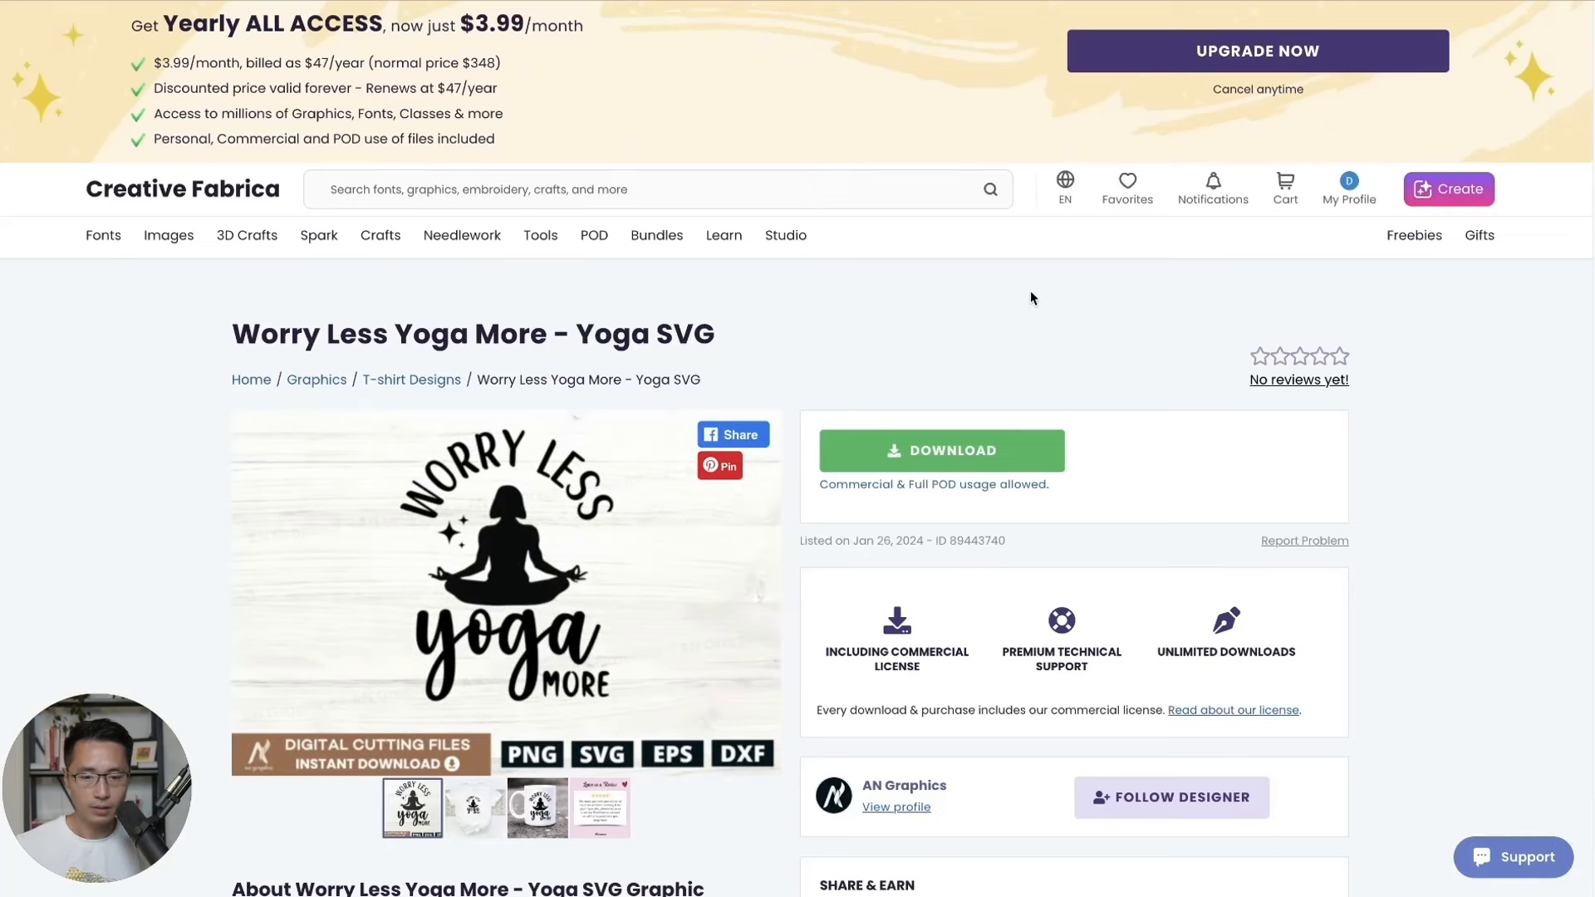
pyautogui.click(947, 450)
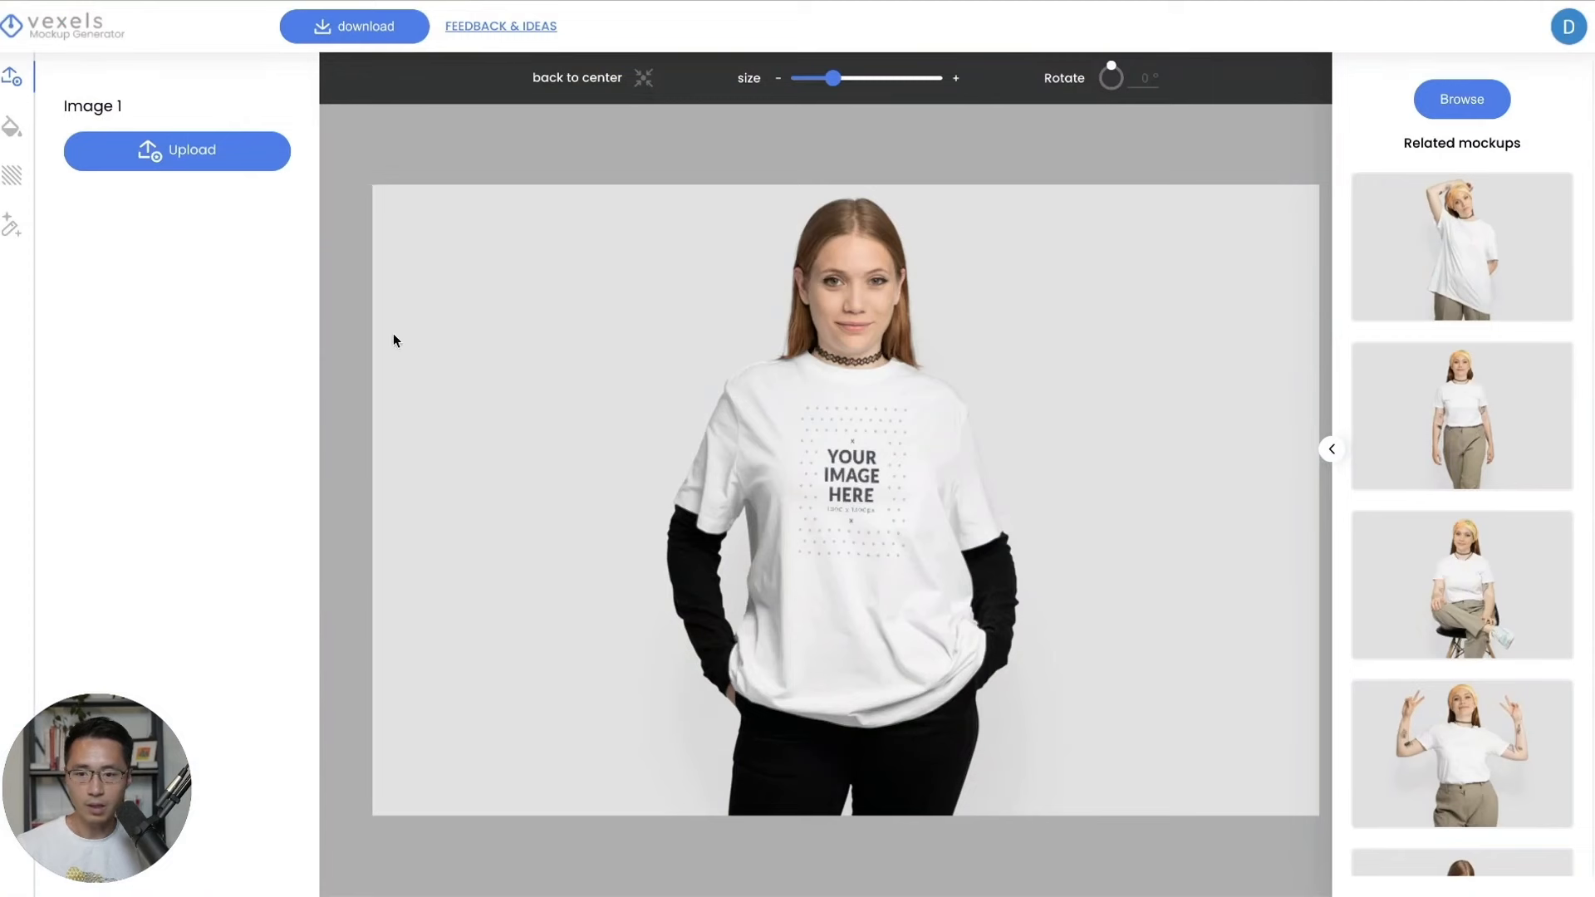
pyautogui.click(212, 151)
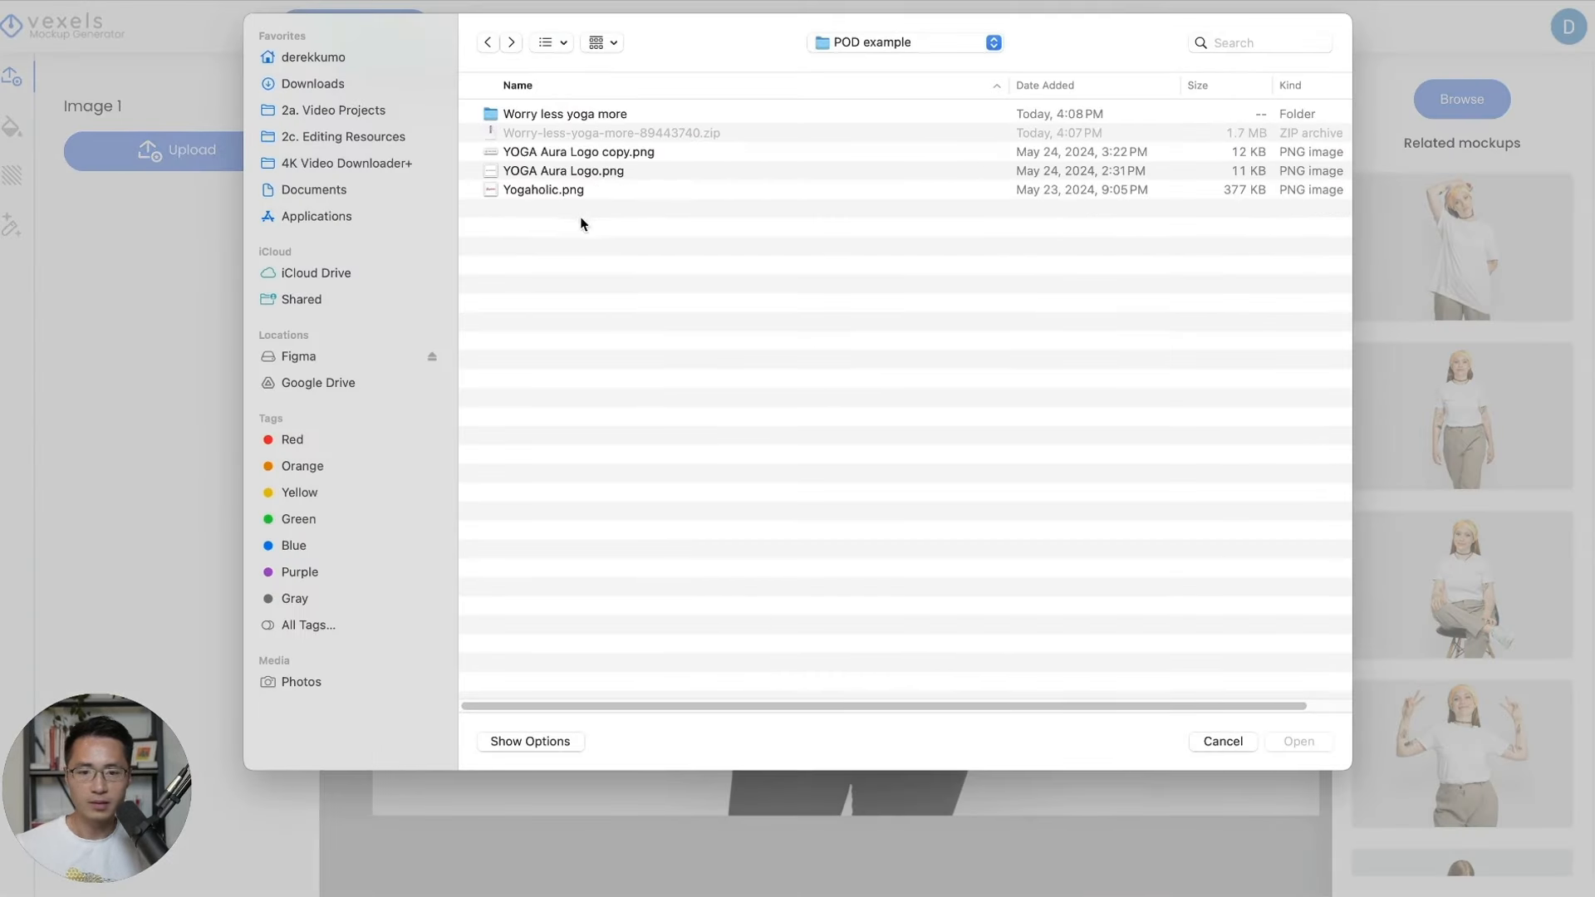
# Place PNG.png from the Worry less yoga more folder on the shirt, slightly smaller.
pyautogui.doubleClick(565, 114)
pyautogui.click(522, 151)
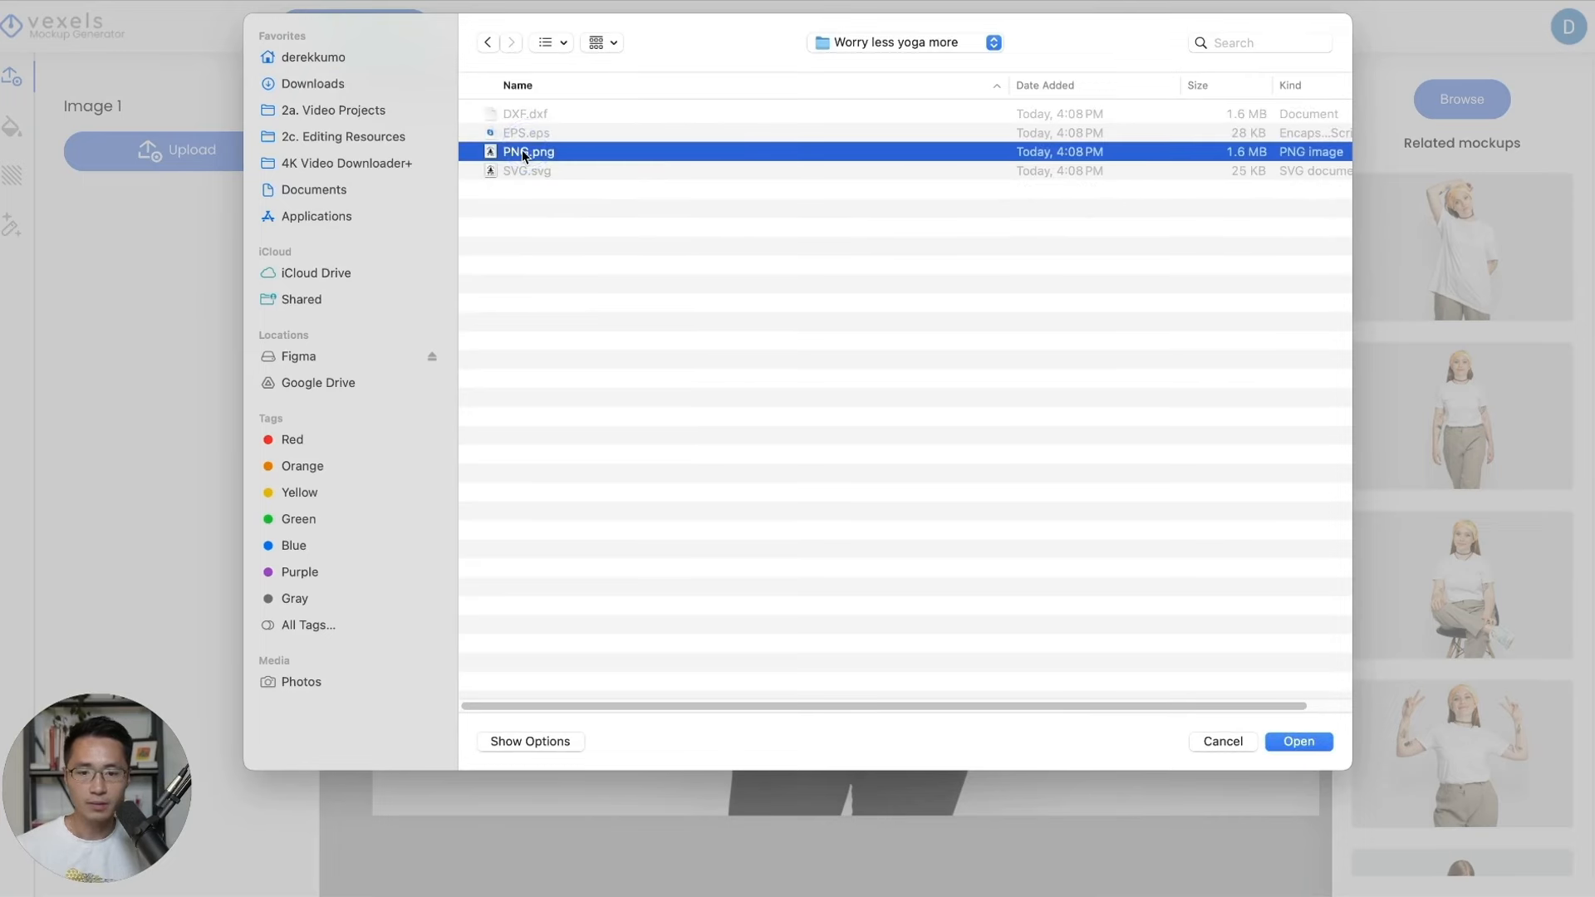
pyautogui.doubleClick(522, 151)
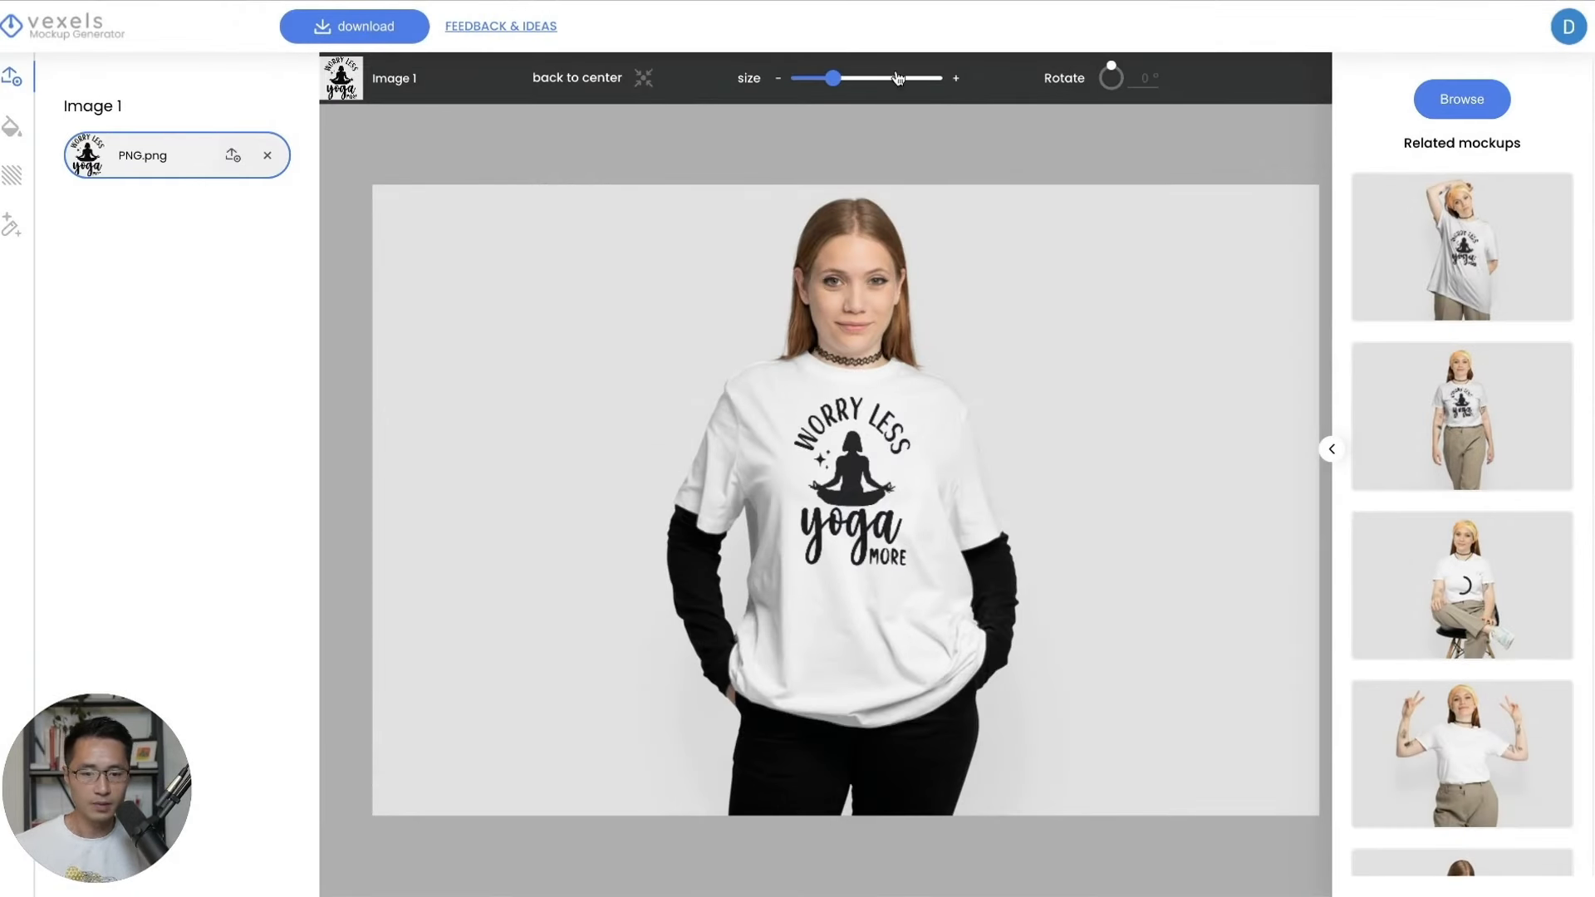
pyautogui.moveTo(833, 79); pyautogui.dragTo(826, 79)
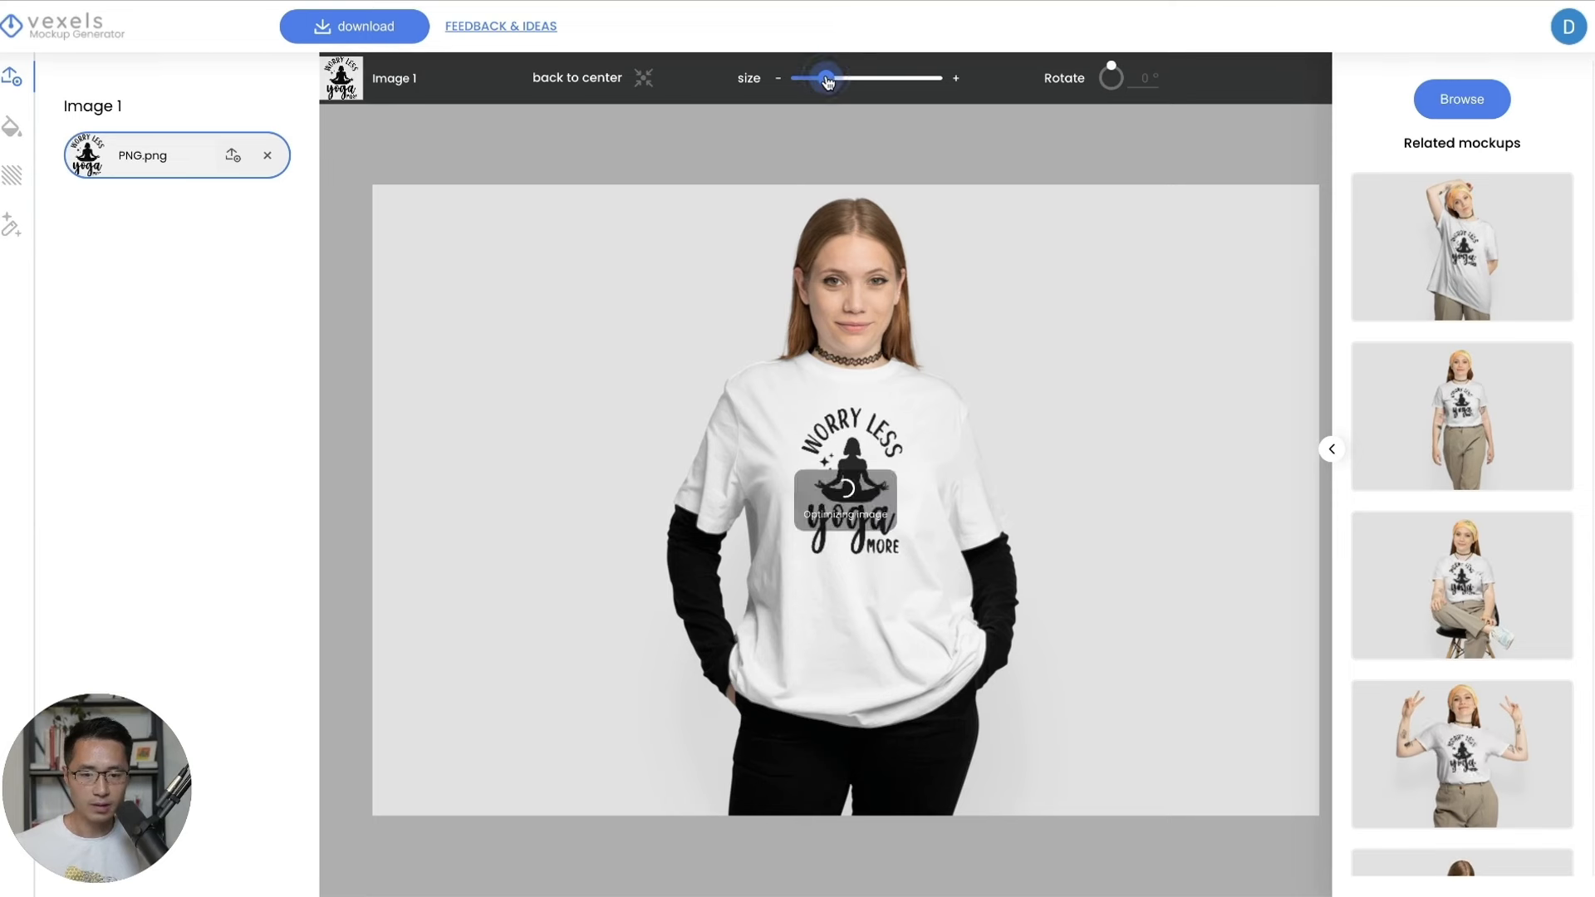
pyautogui.moveTo(878, 448); pyautogui.dragTo(863, 457)
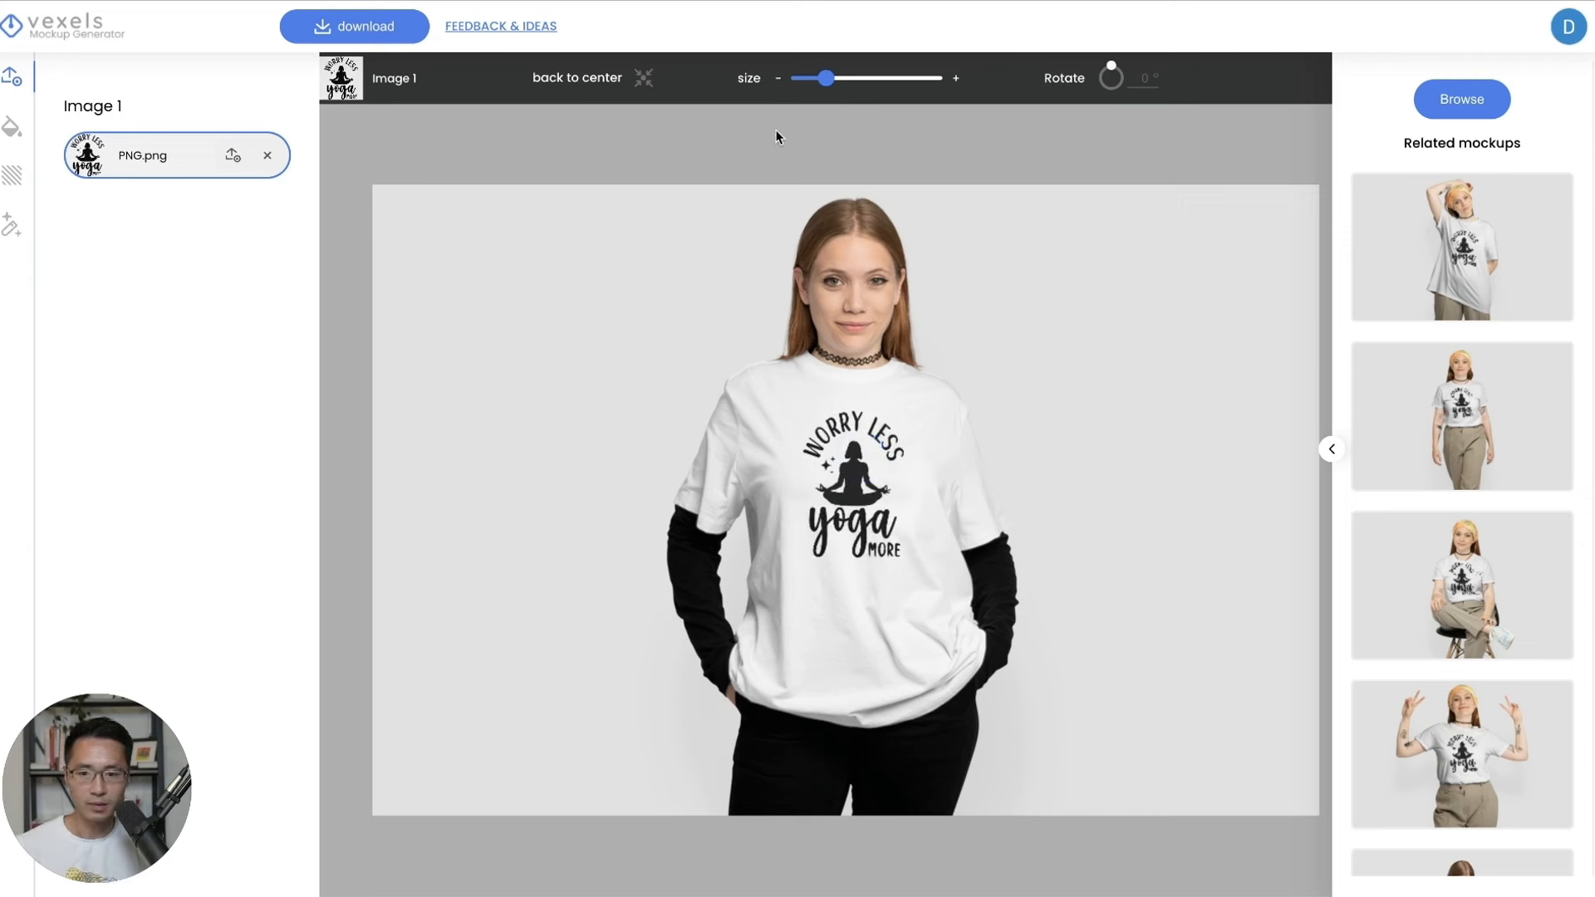
# Download the mockup as a Large 2000x1334 PNG.
pyautogui.click(354, 37)
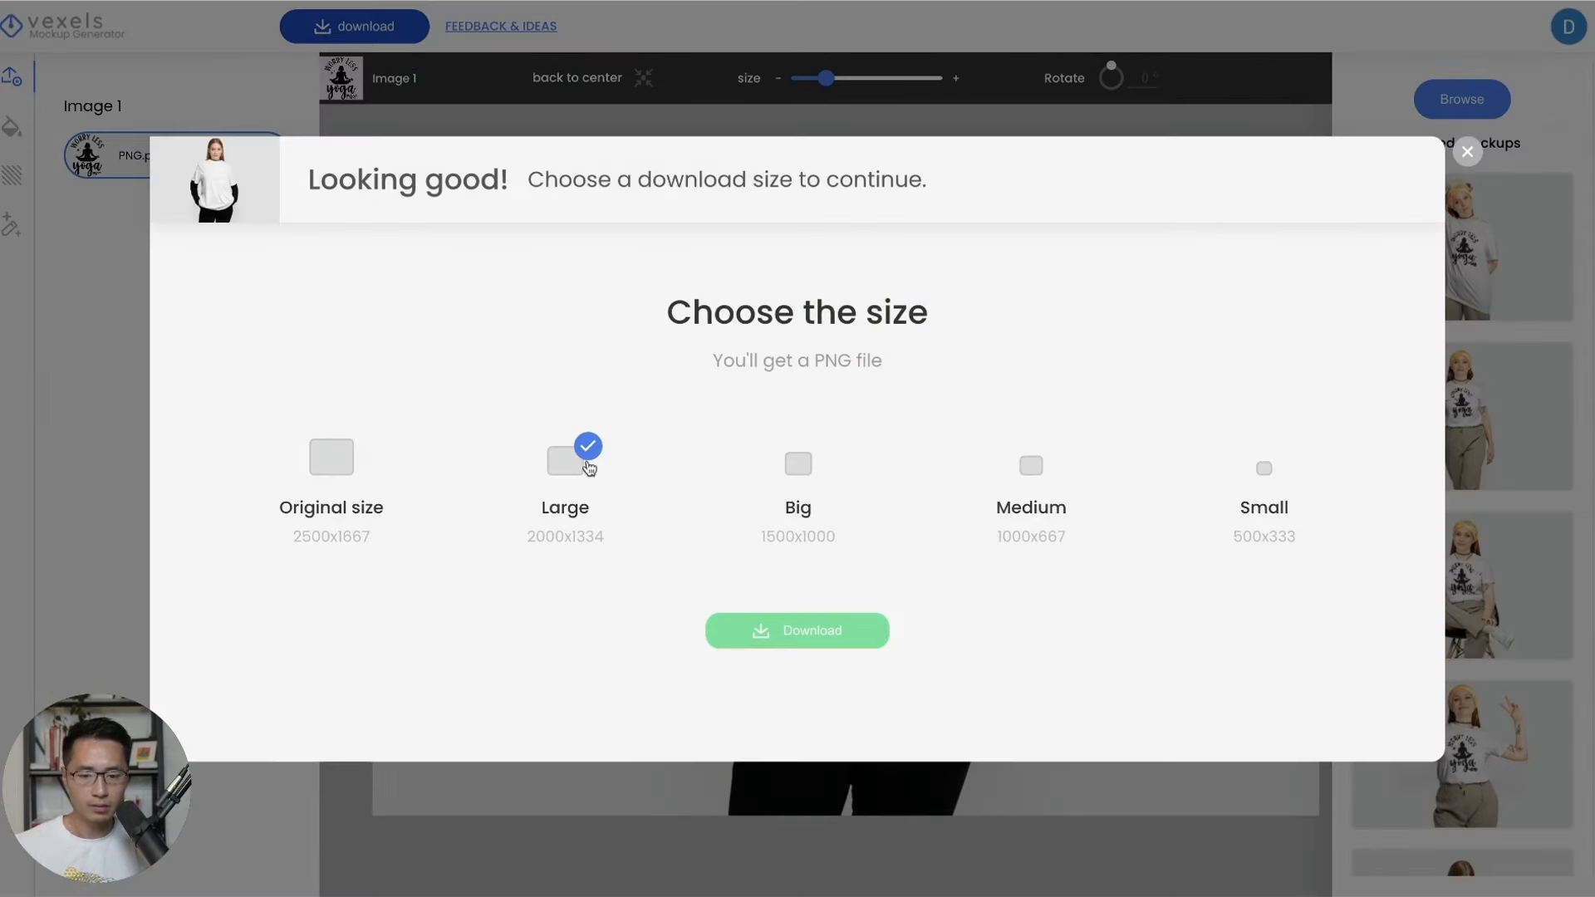
pyautogui.click(814, 635)
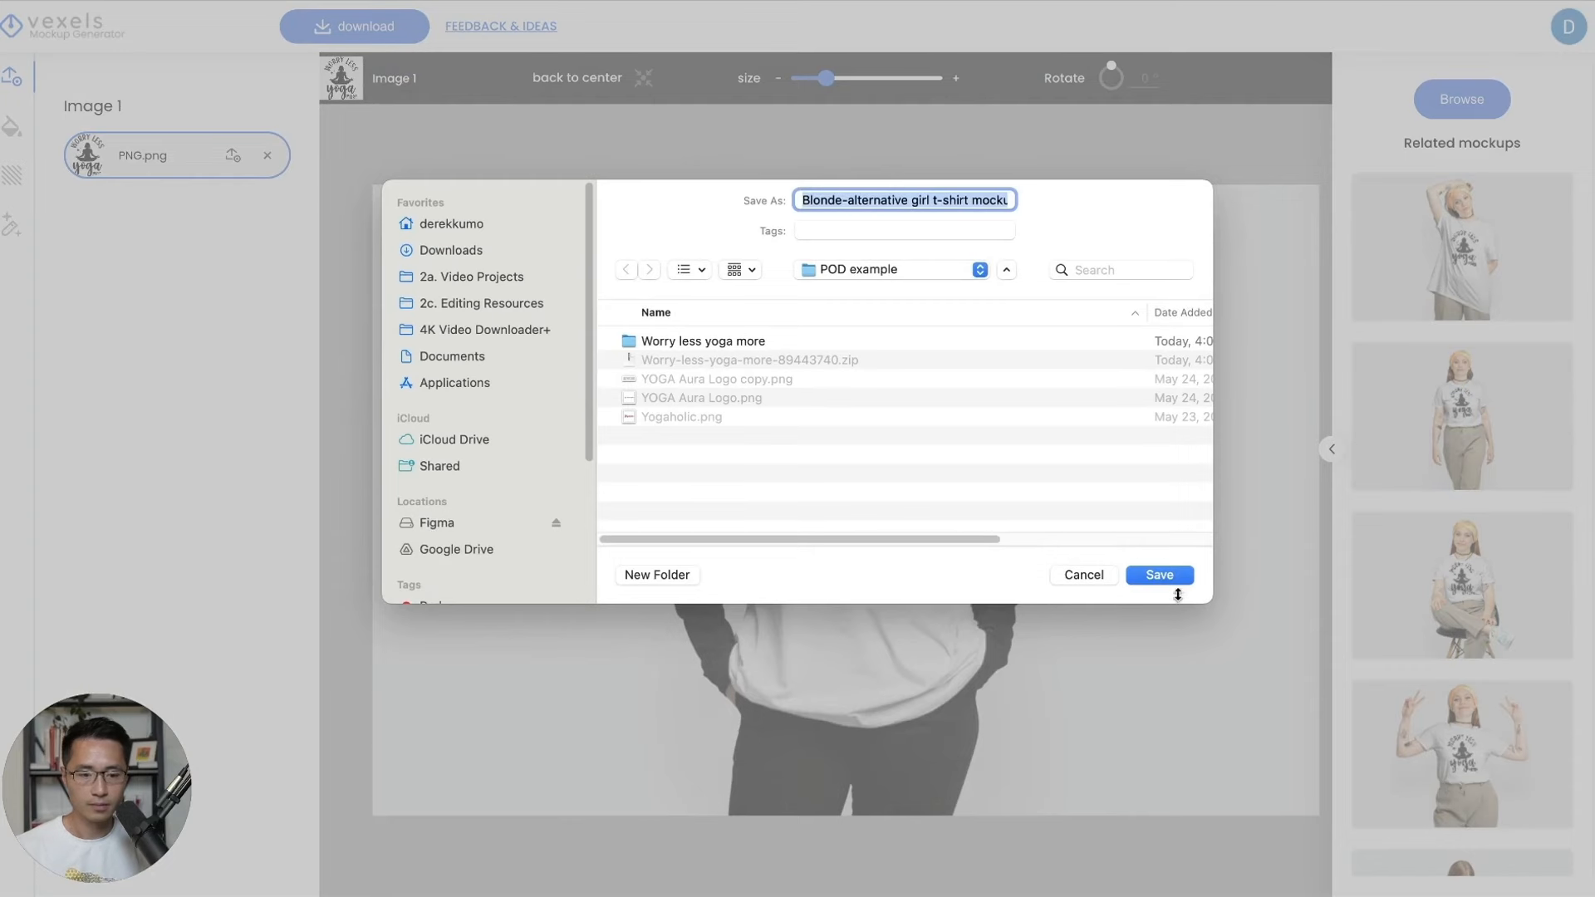
pyautogui.click(1174, 579)
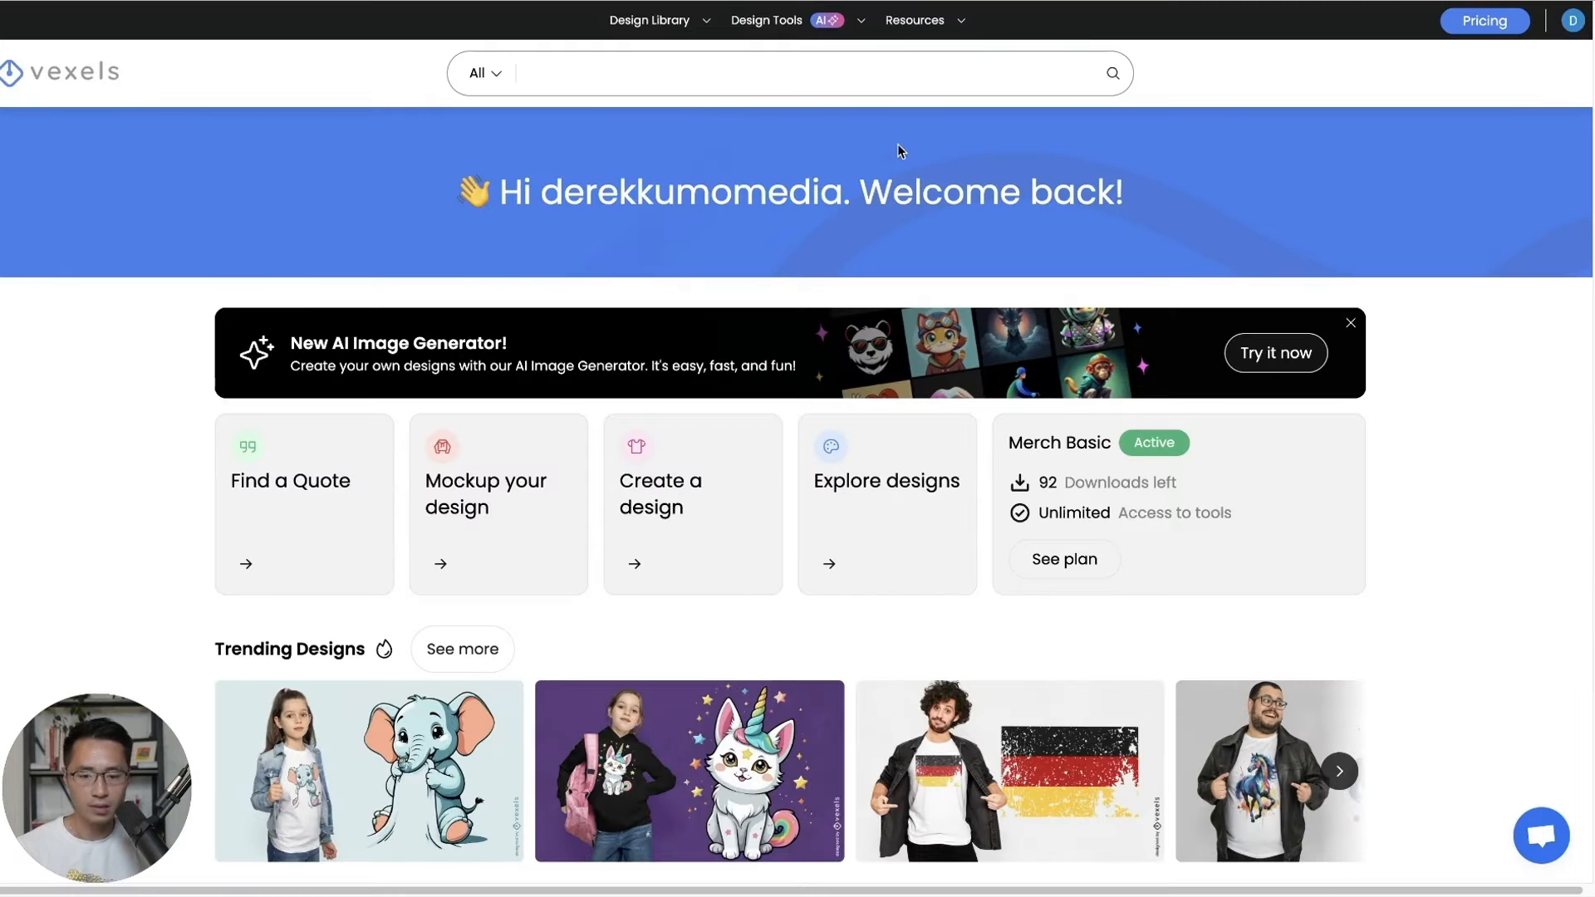
# Find the Palm trees cut out scalable t-shirt psd in the T-Shirts collection and download it.
pyautogui.moveTo(636, 14)
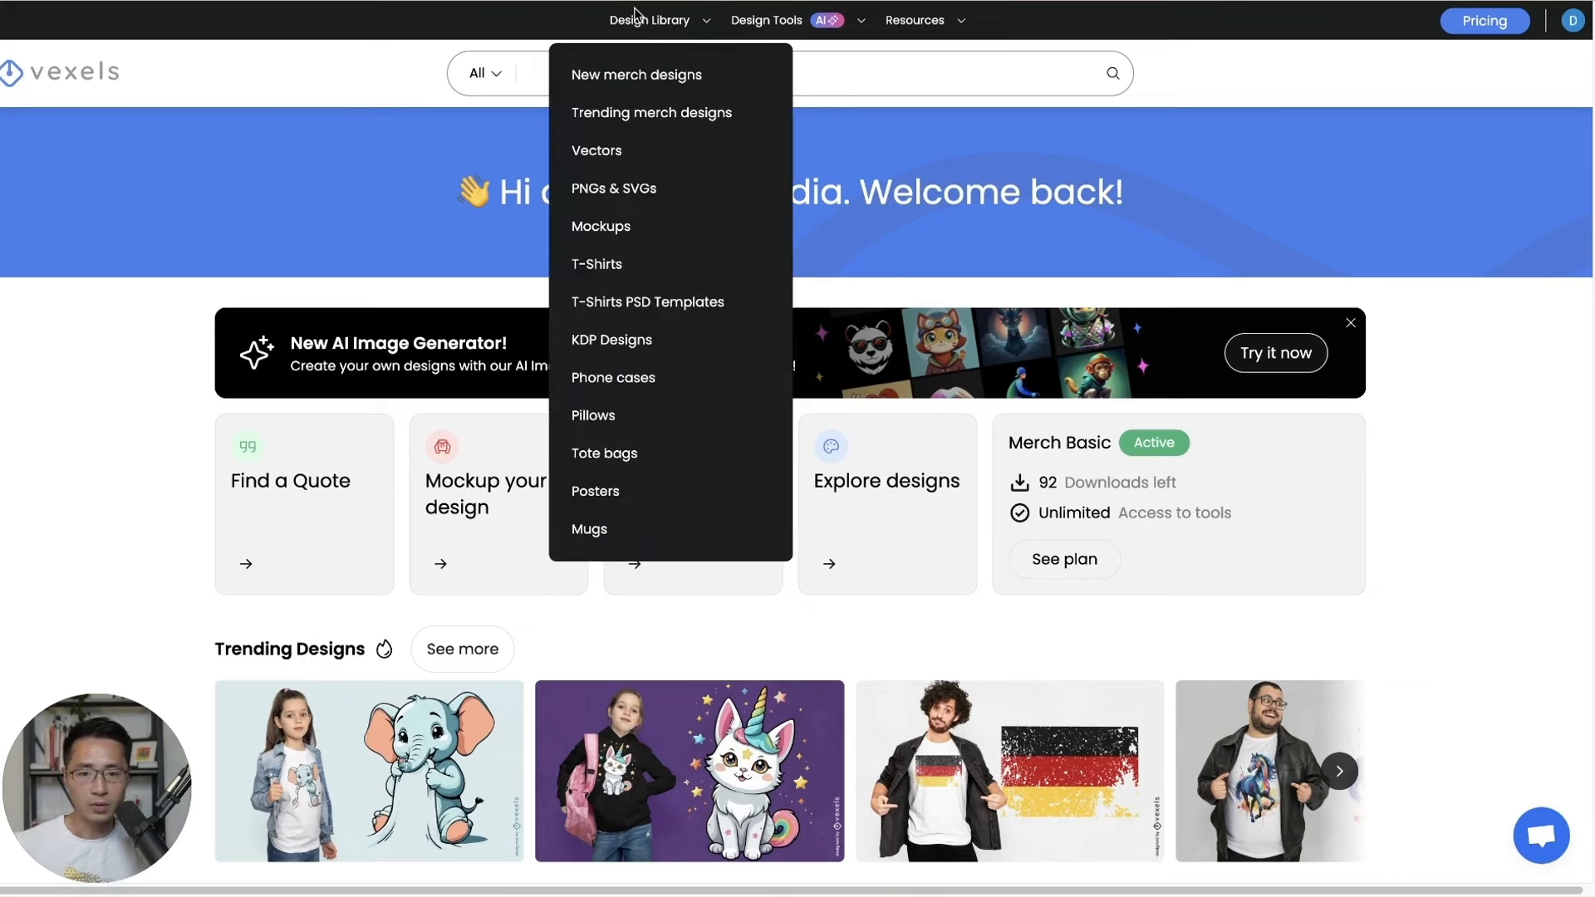
pyautogui.click(614, 277)
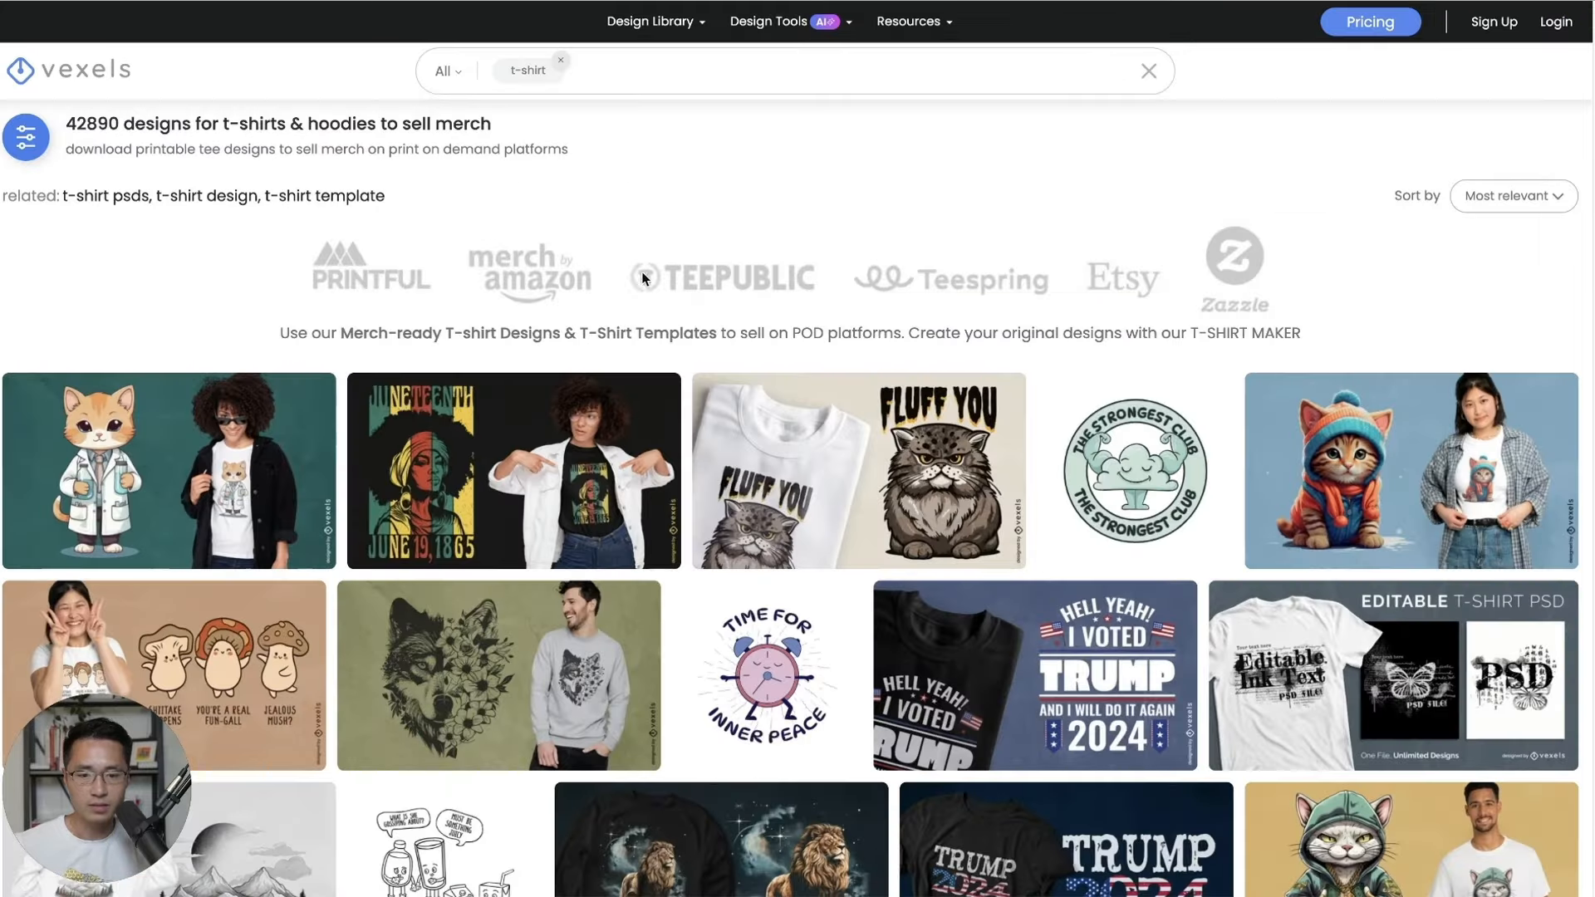
pyautogui.scroll(-3, 887, 191)
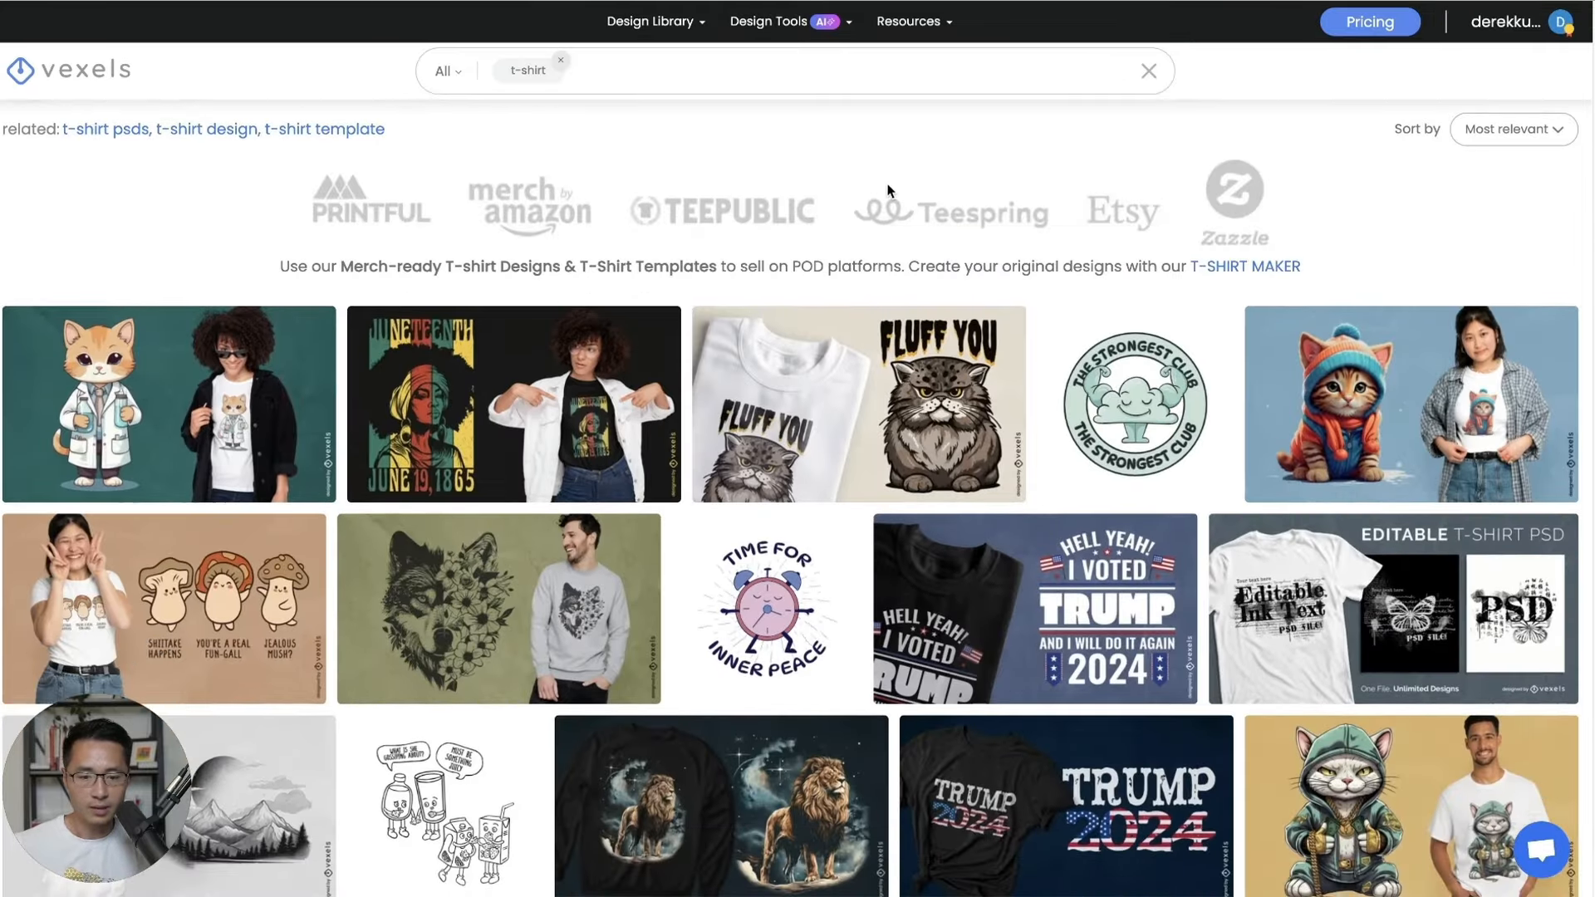
pyautogui.scroll(-1, 887, 191)
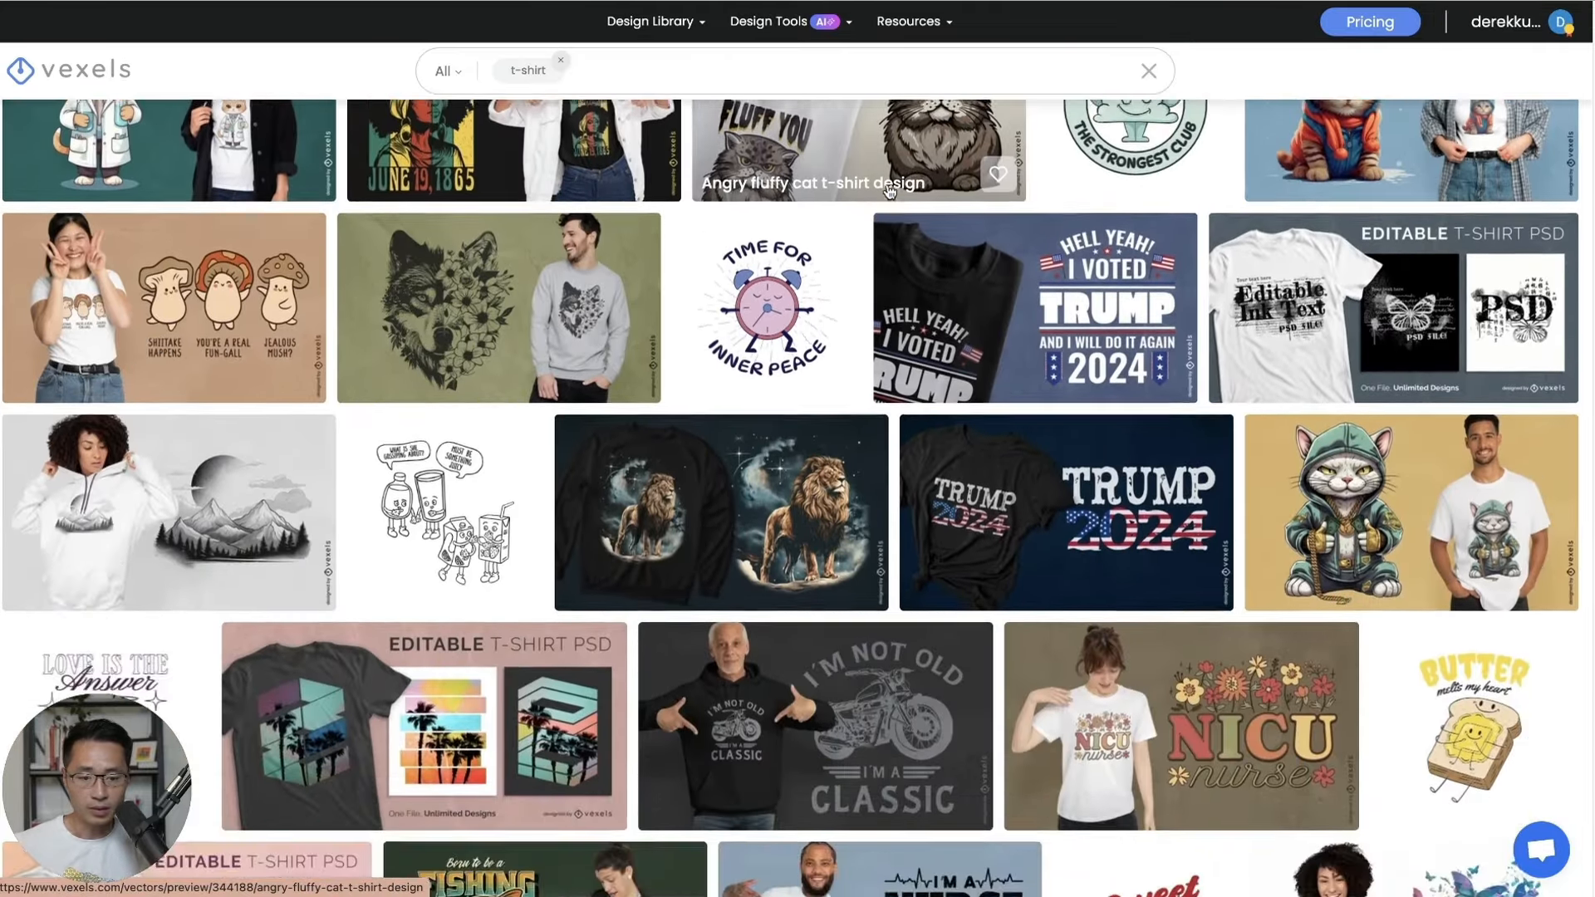
pyautogui.scroll(5, 864, 194)
pyautogui.scroll(-3, 854, 196)
pyautogui.scroll(-10, 854, 196)
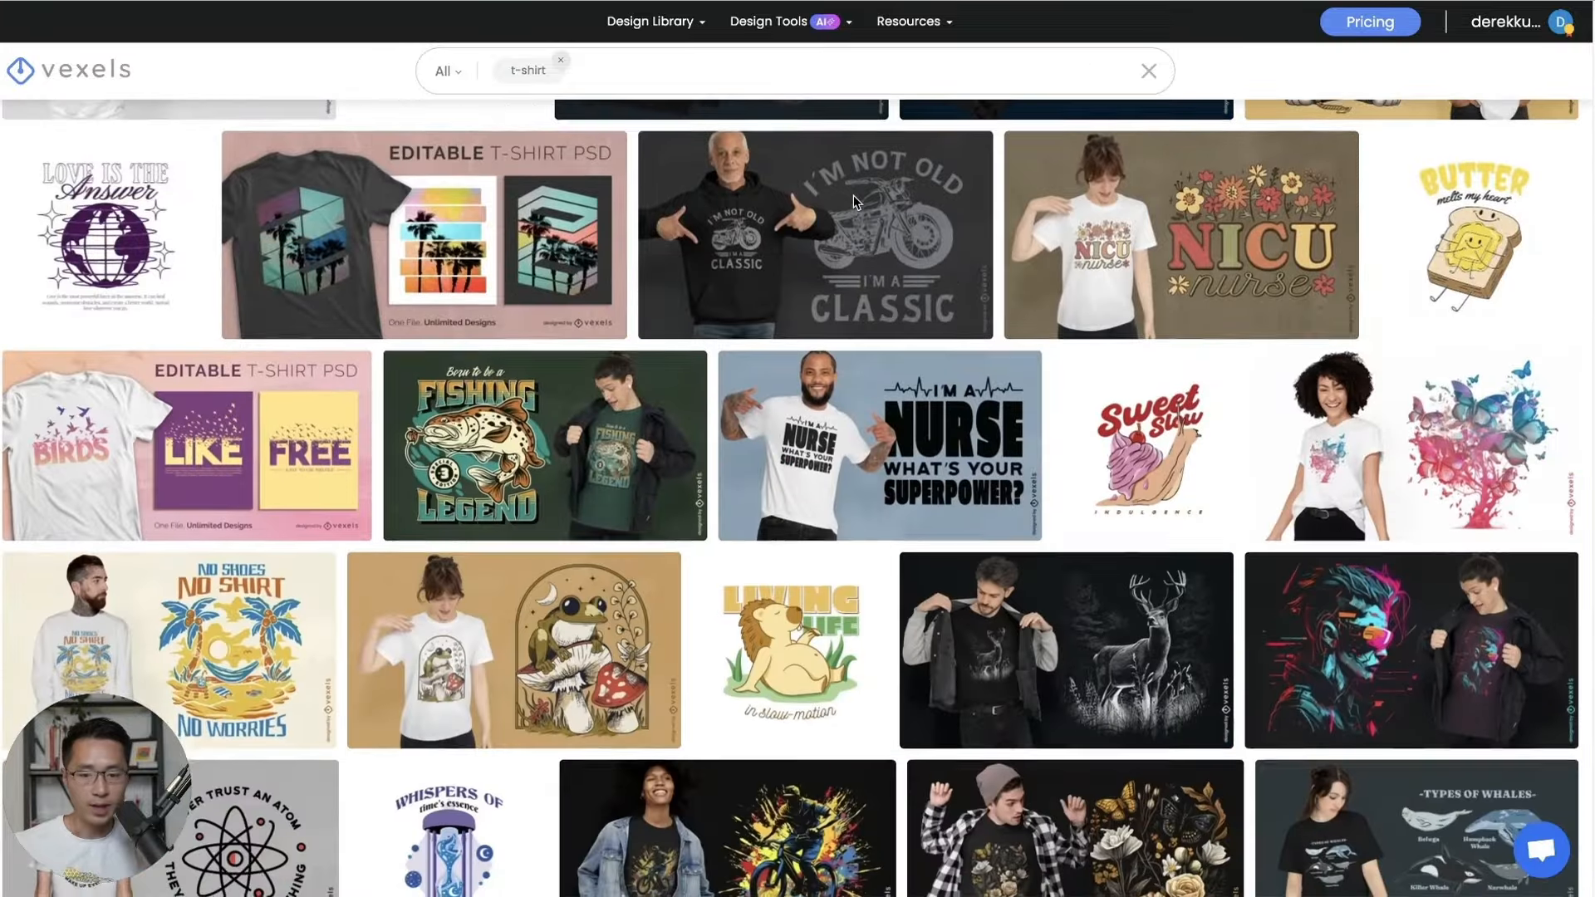
pyautogui.scroll(-1, 854, 196)
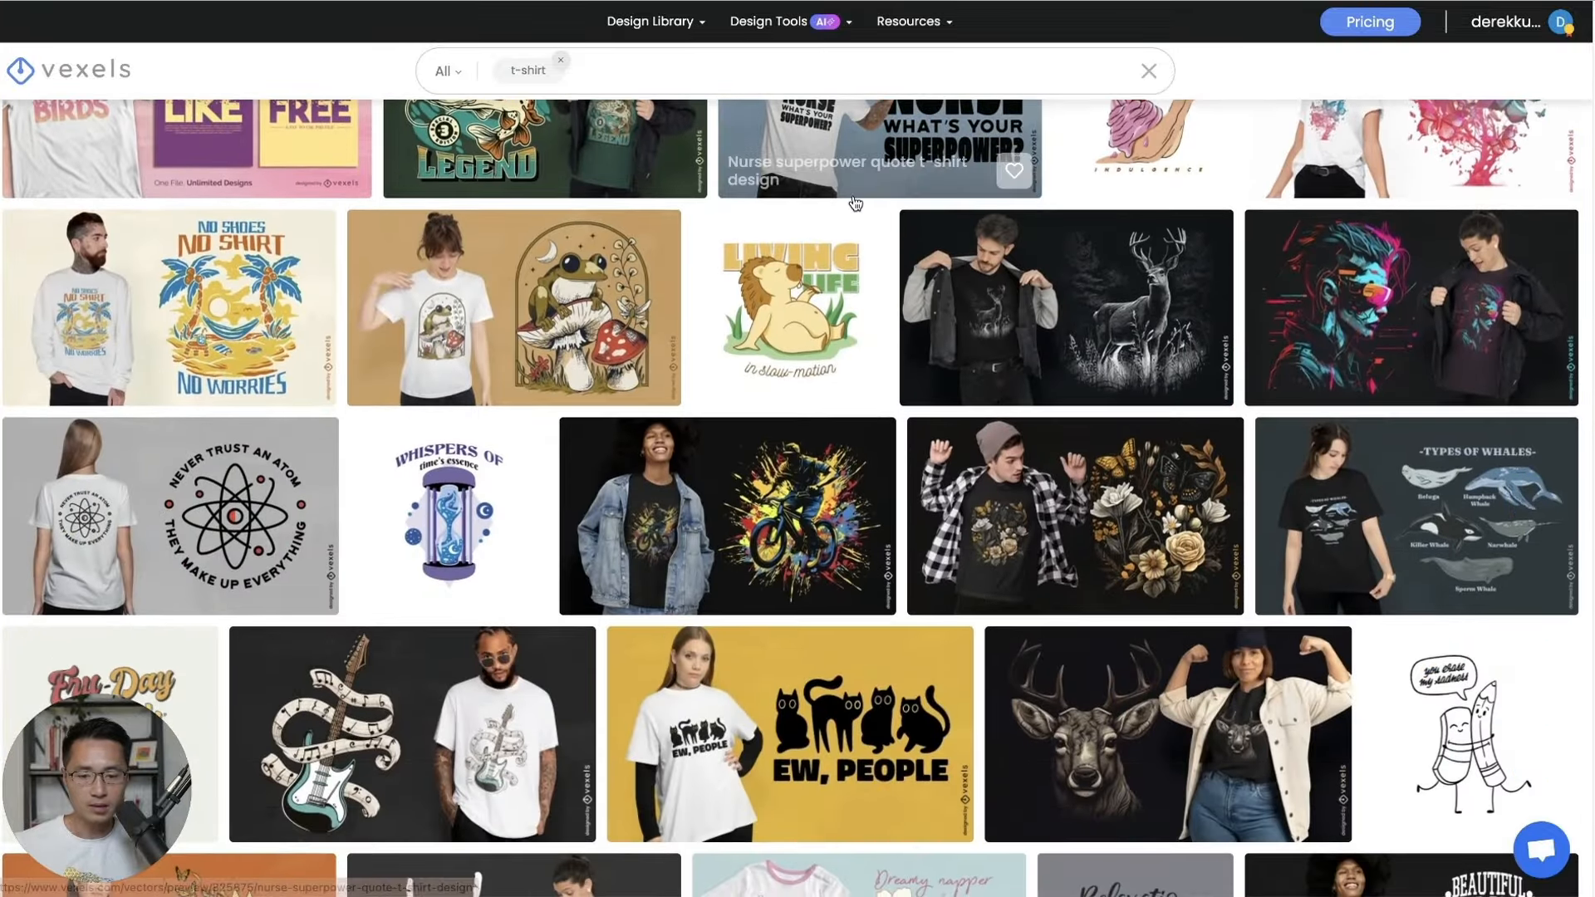
pyautogui.scroll(-2, 854, 199)
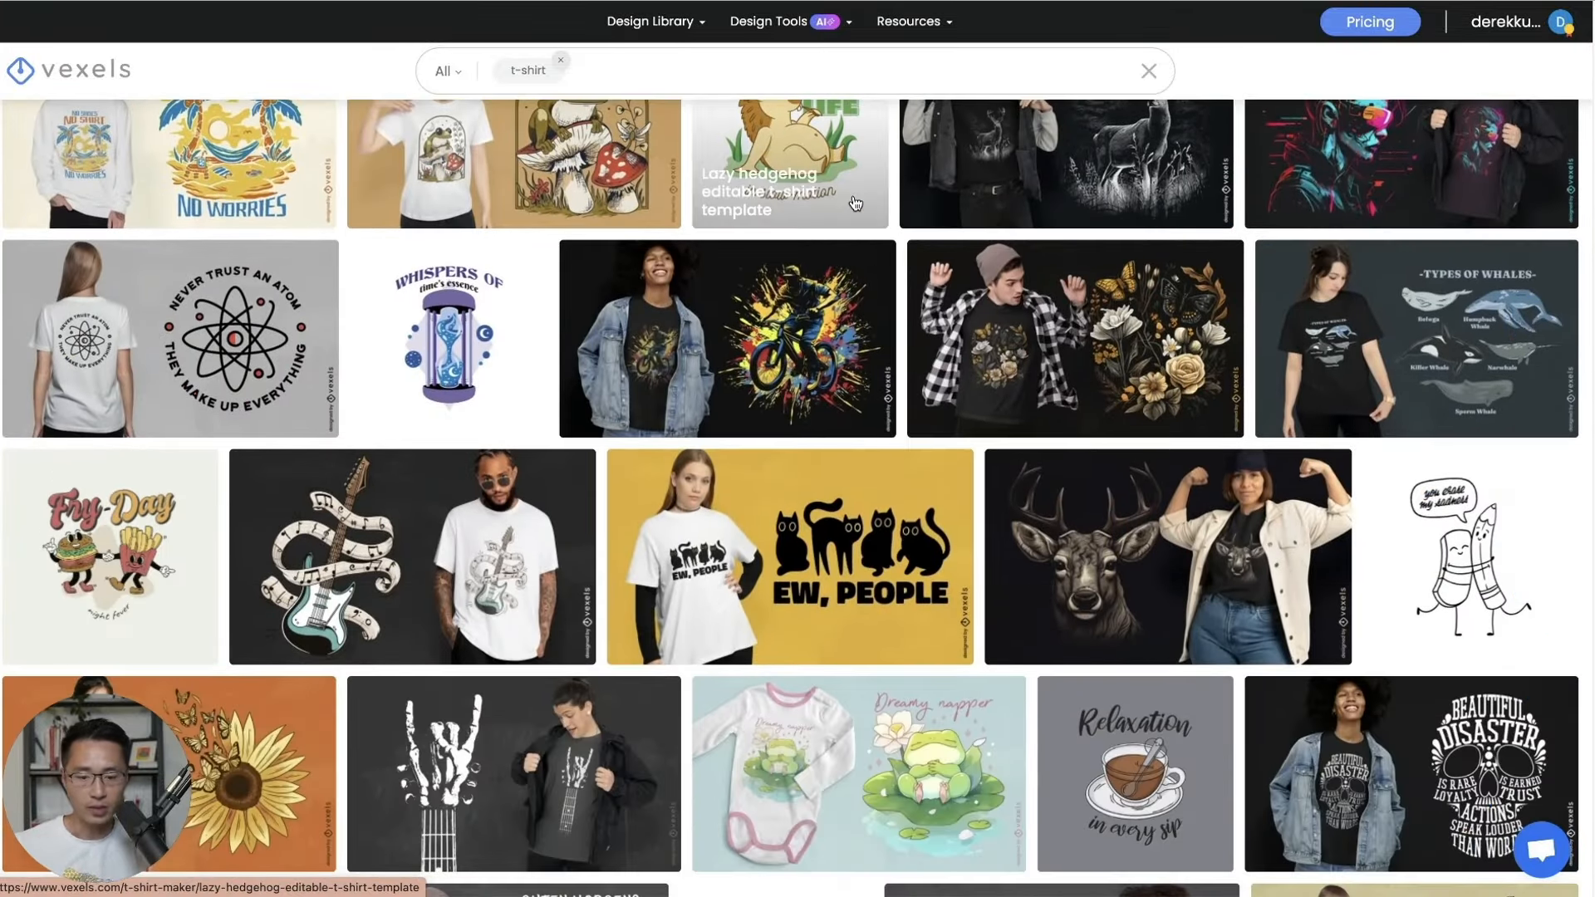
pyautogui.scroll(-12, 897, 412)
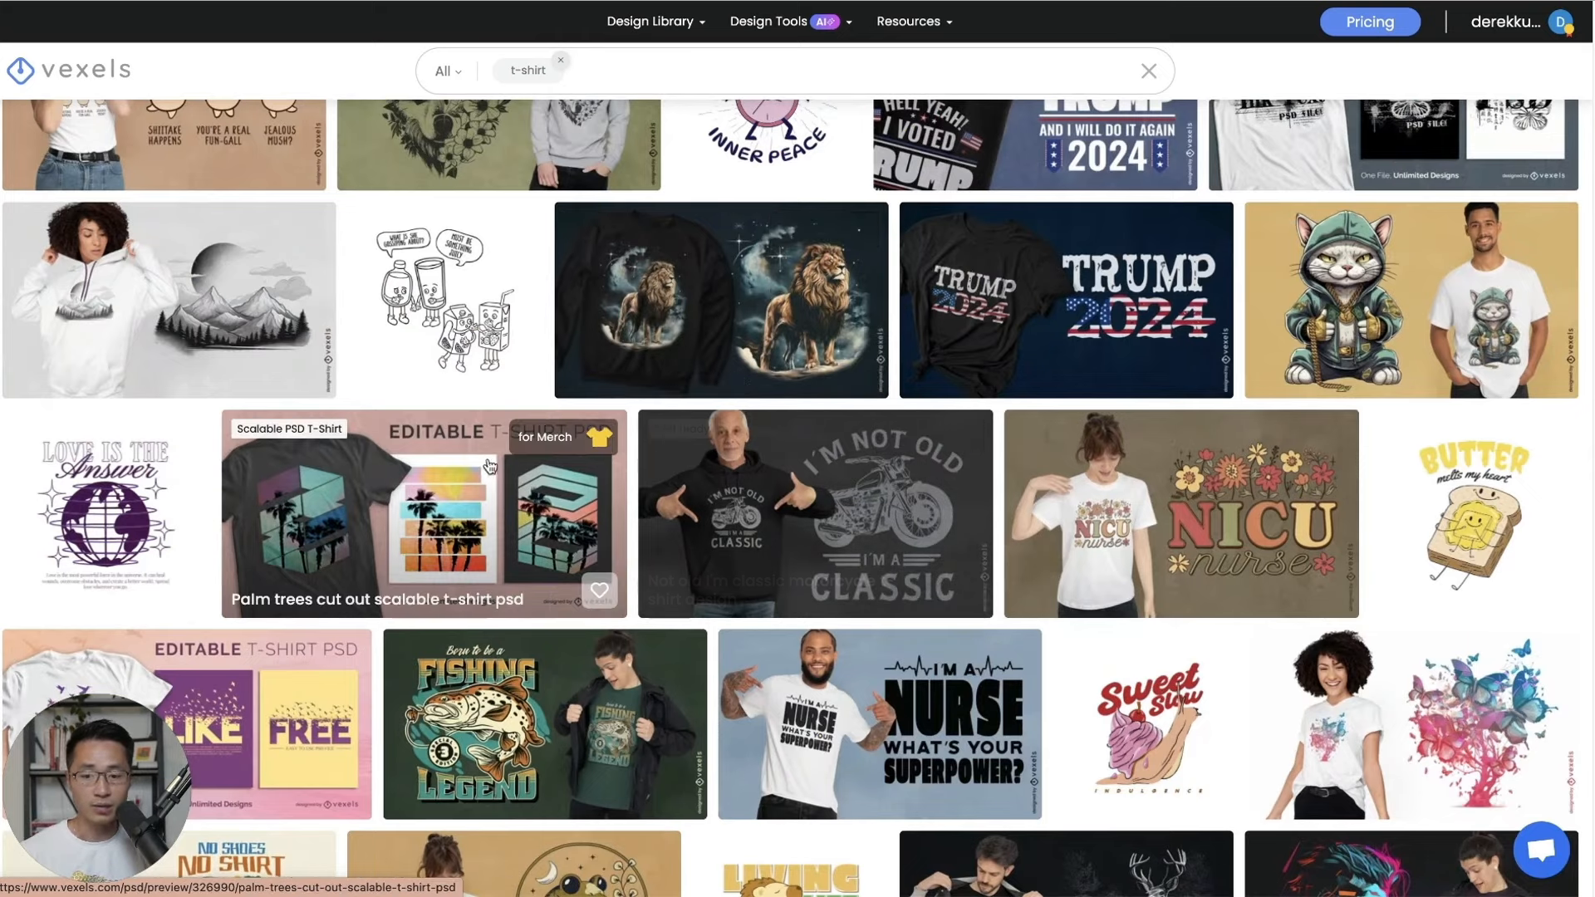
pyautogui.scroll(-1, 474, 490)
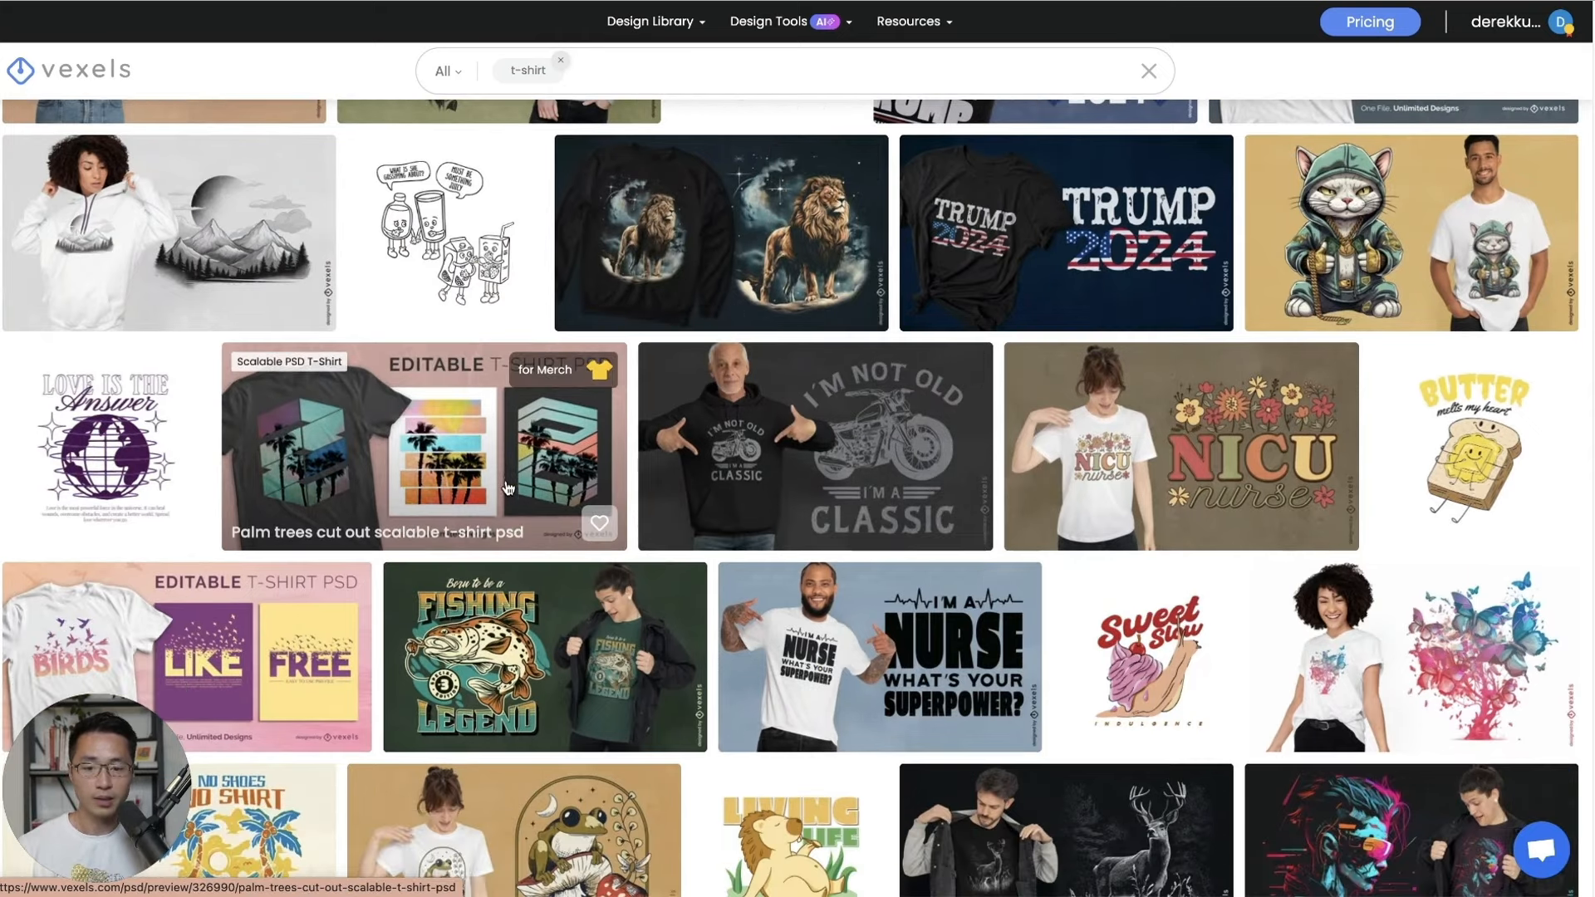
pyautogui.click(424, 463)
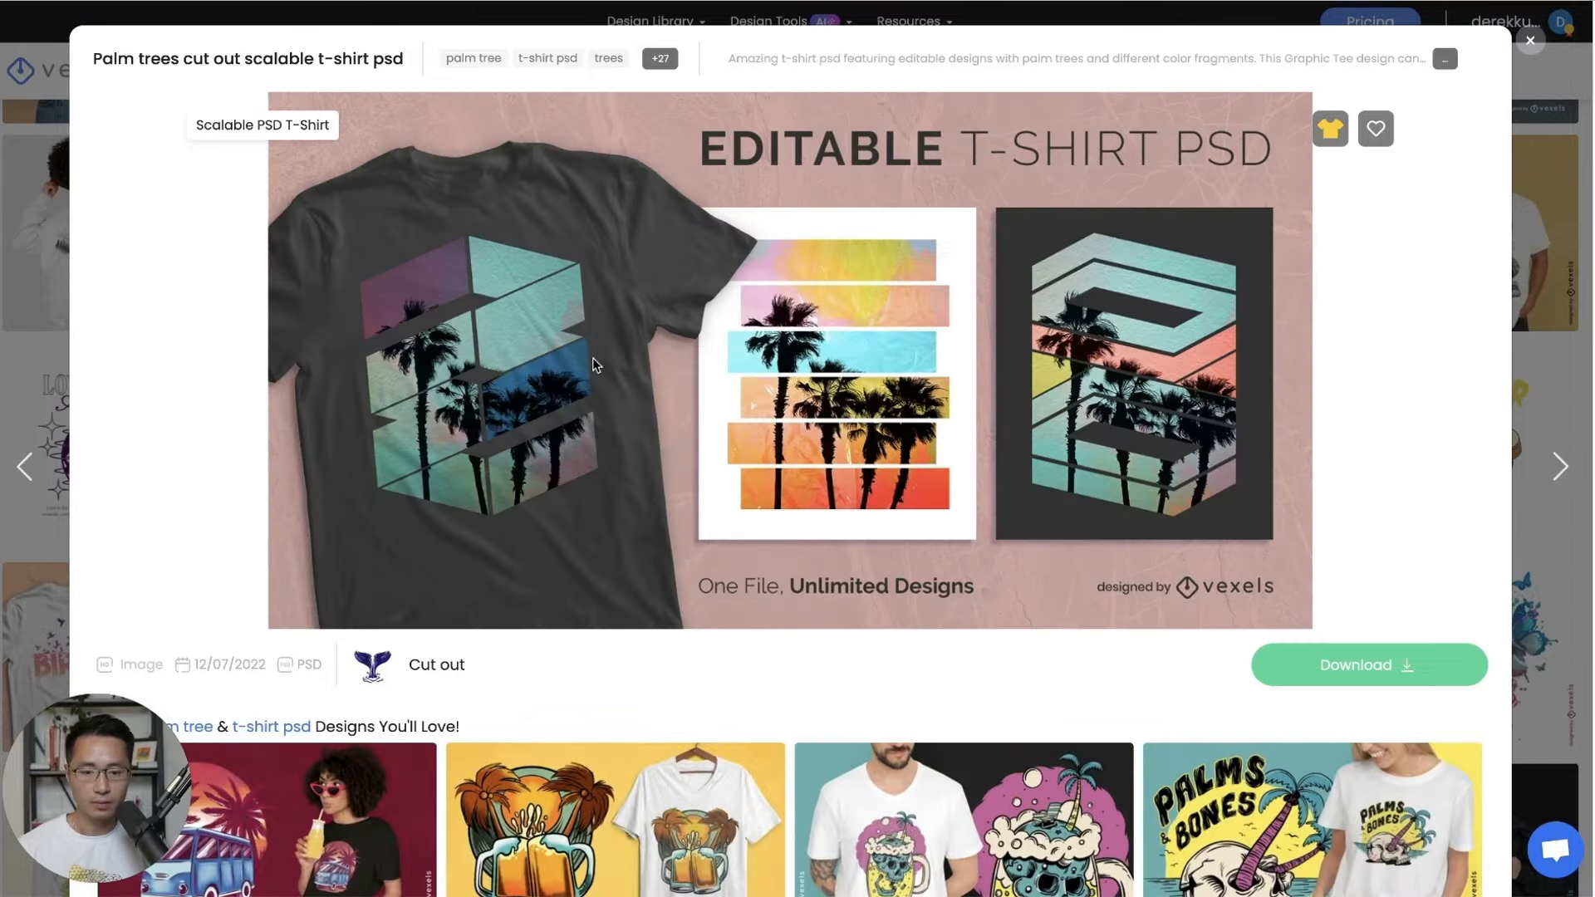
pyautogui.click(1385, 665)
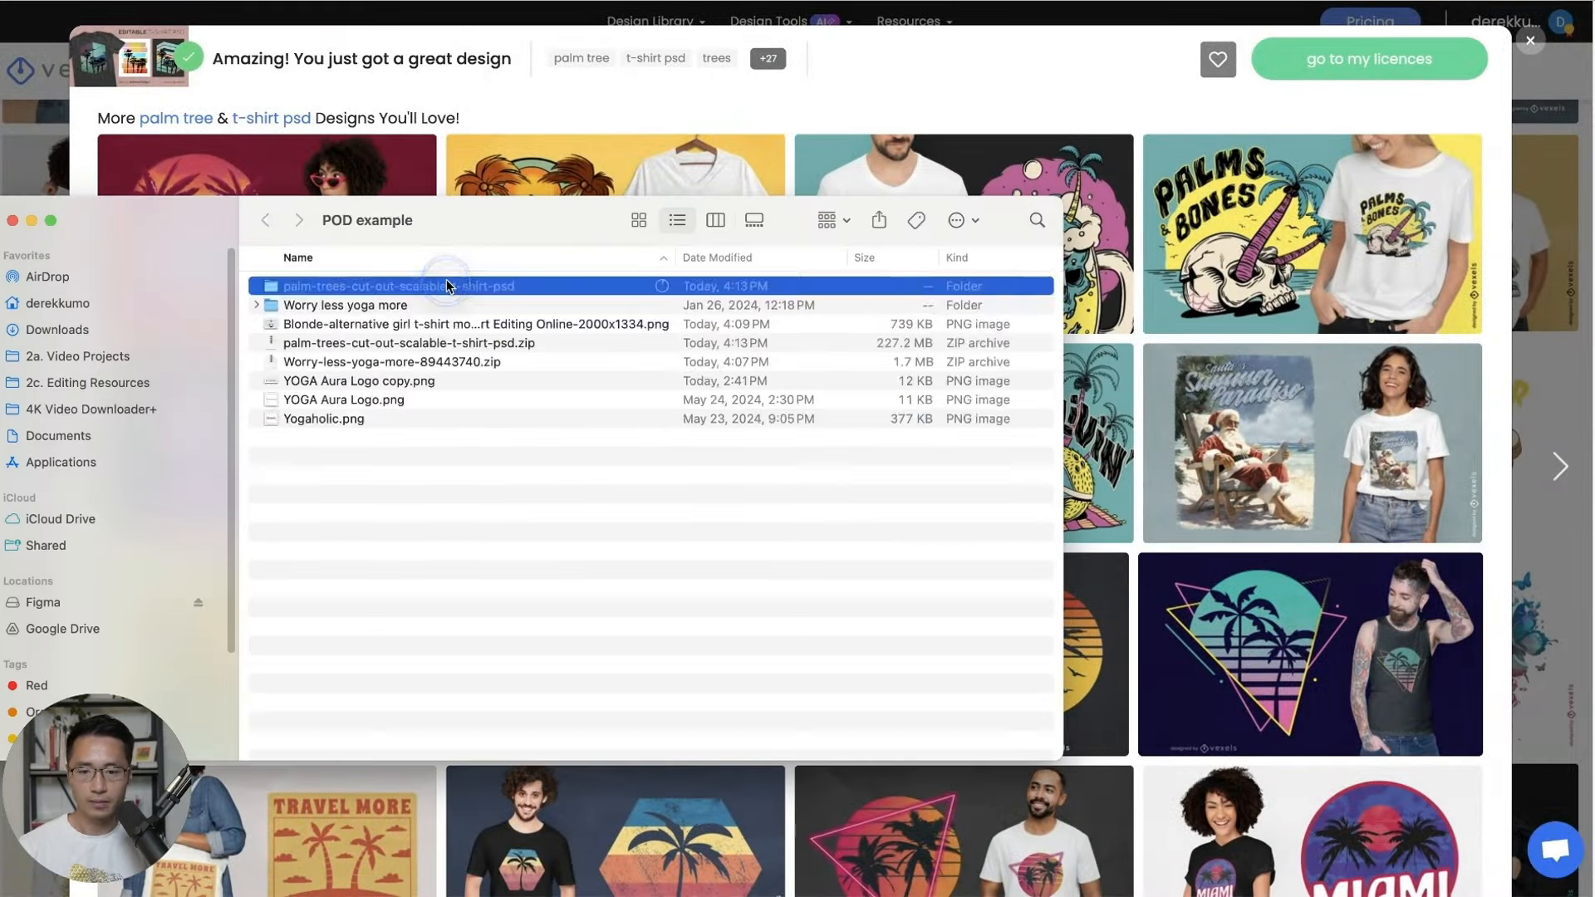
# Drag Scalable-Tshirt-Fragments.psd from the palm-trees folder into Photopea to open it.
pyautogui.doubleClick(446, 281)
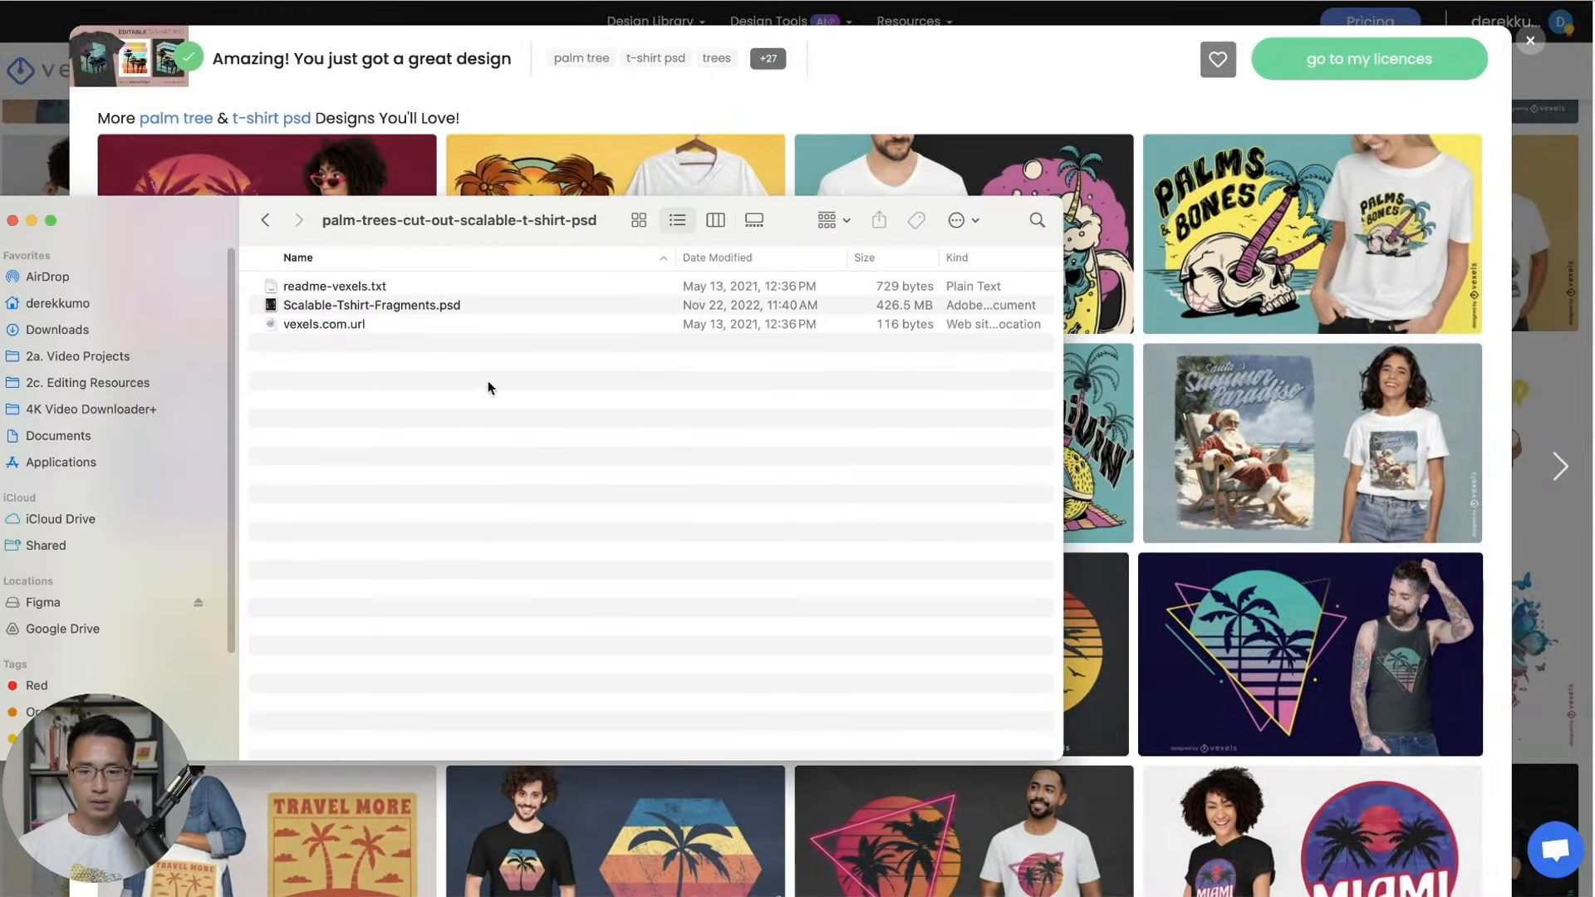
pyautogui.moveTo(281, 240); pyautogui.dragTo(341, 165)
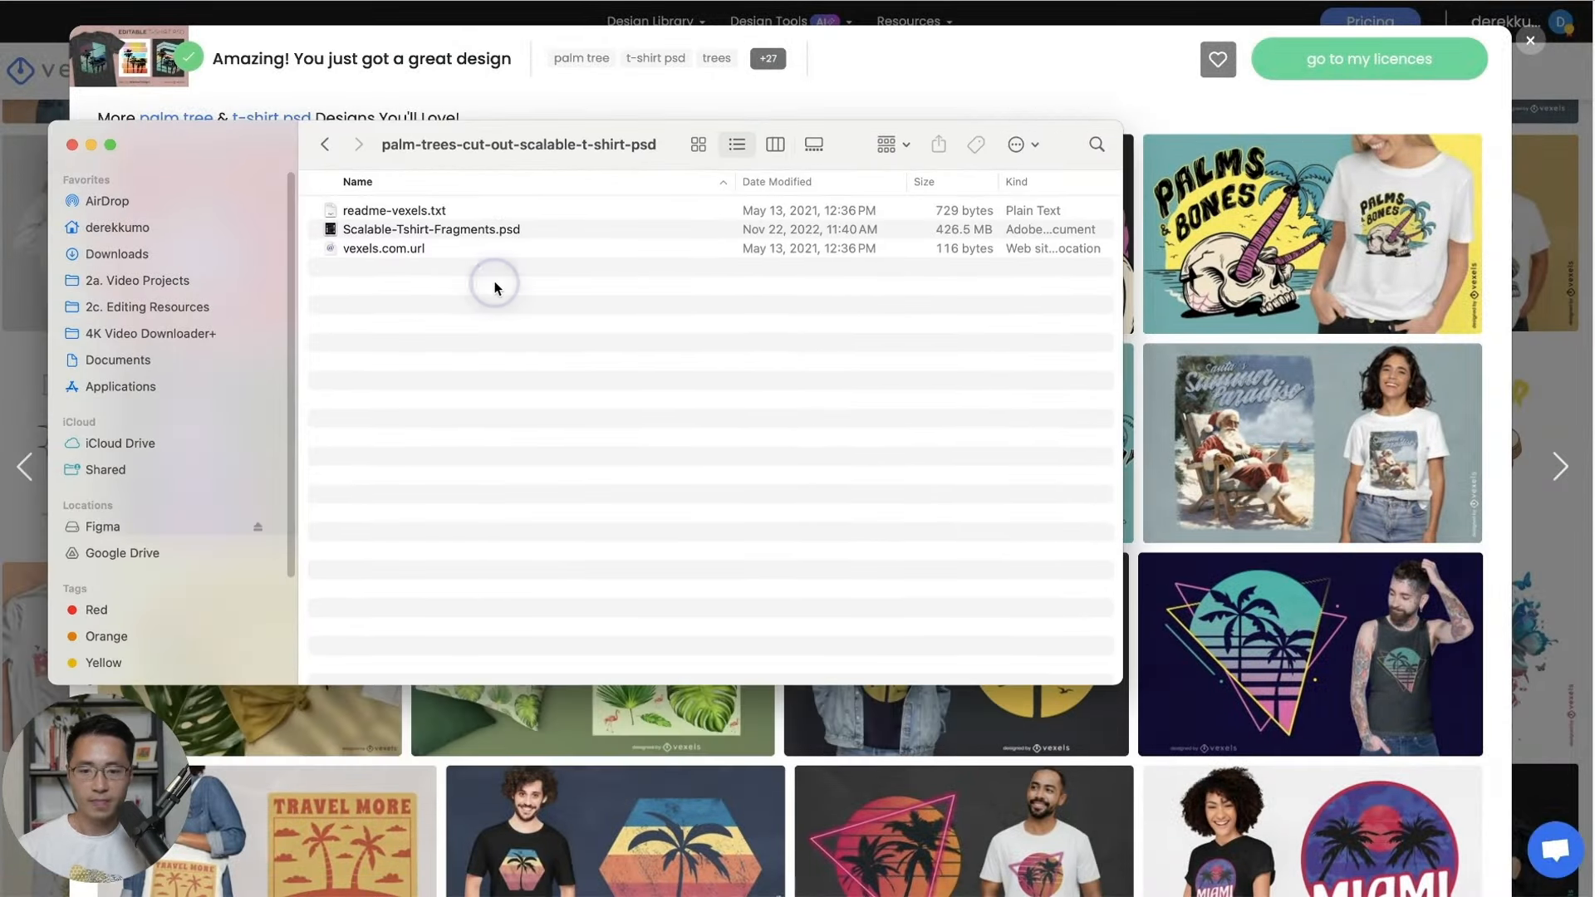
pyautogui.click(515, 231)
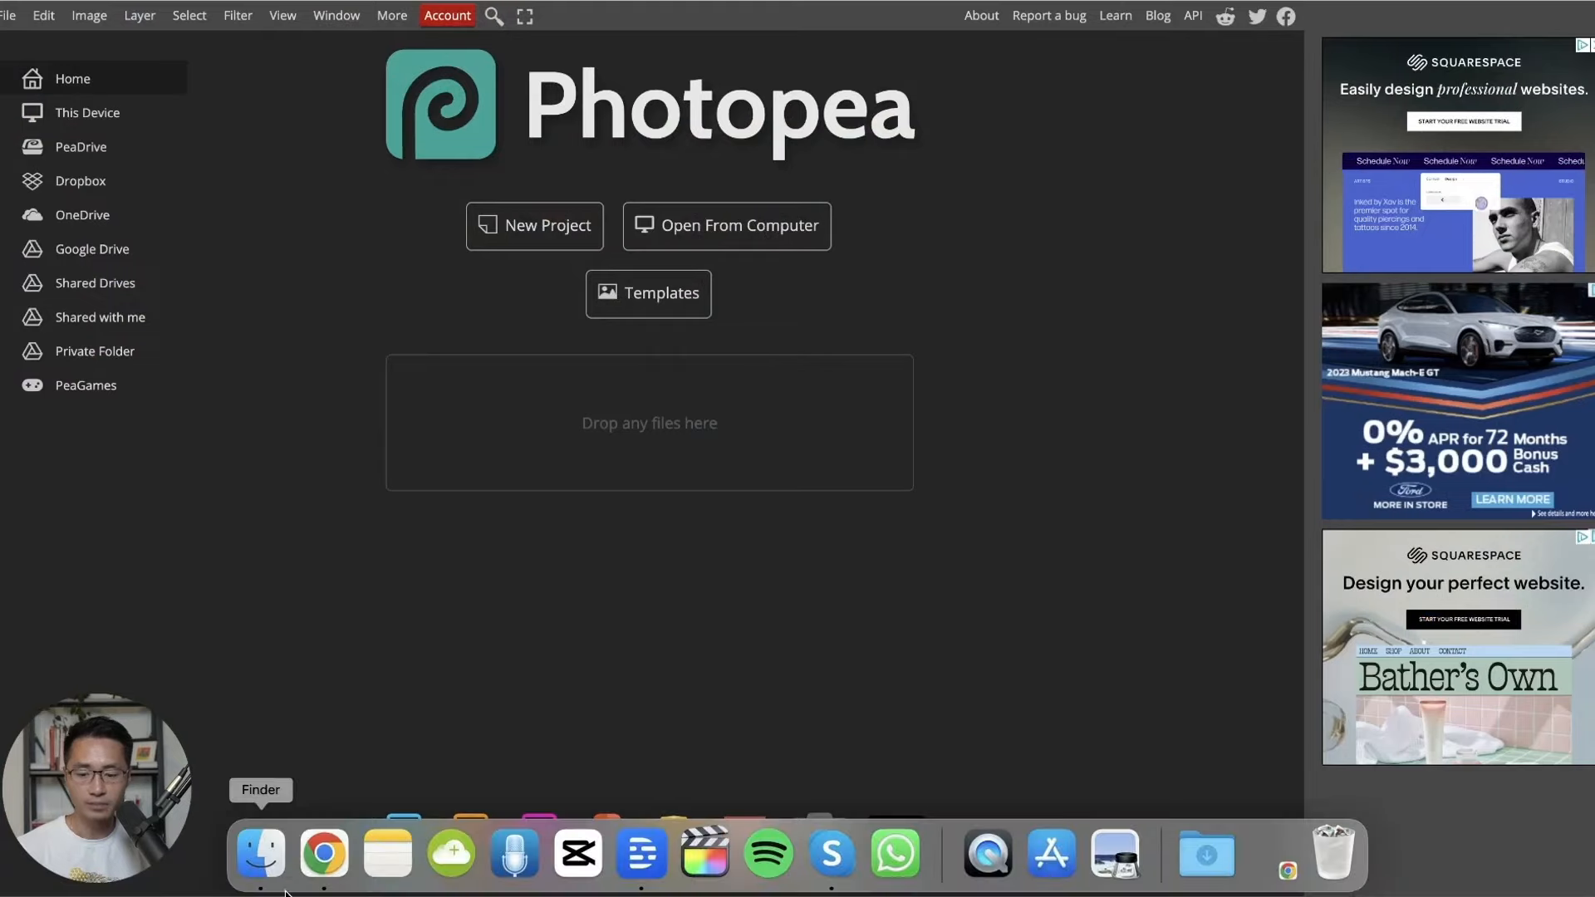
pyautogui.click(257, 855)
pyautogui.moveTo(810, 160); pyautogui.dragTo(282, 396)
pyautogui.moveTo(347, 456); pyautogui.dragTo(531, 294)
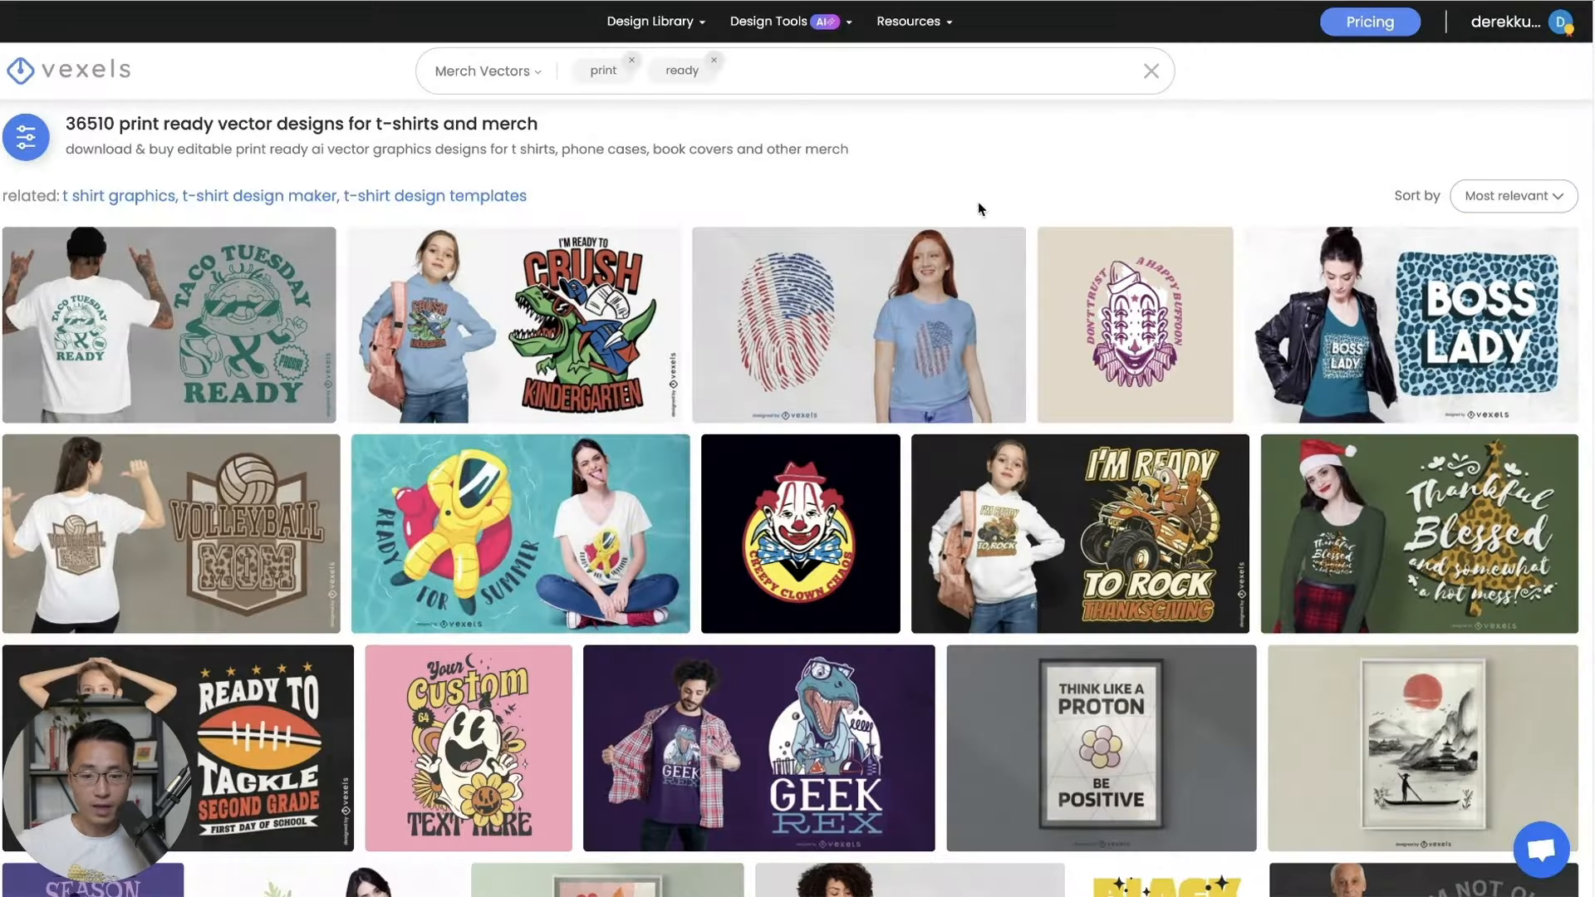
# Scroll through Vexels' print-ready merch vector designs, then return to Canva's home page.
pyautogui.moveTo(645, 35)
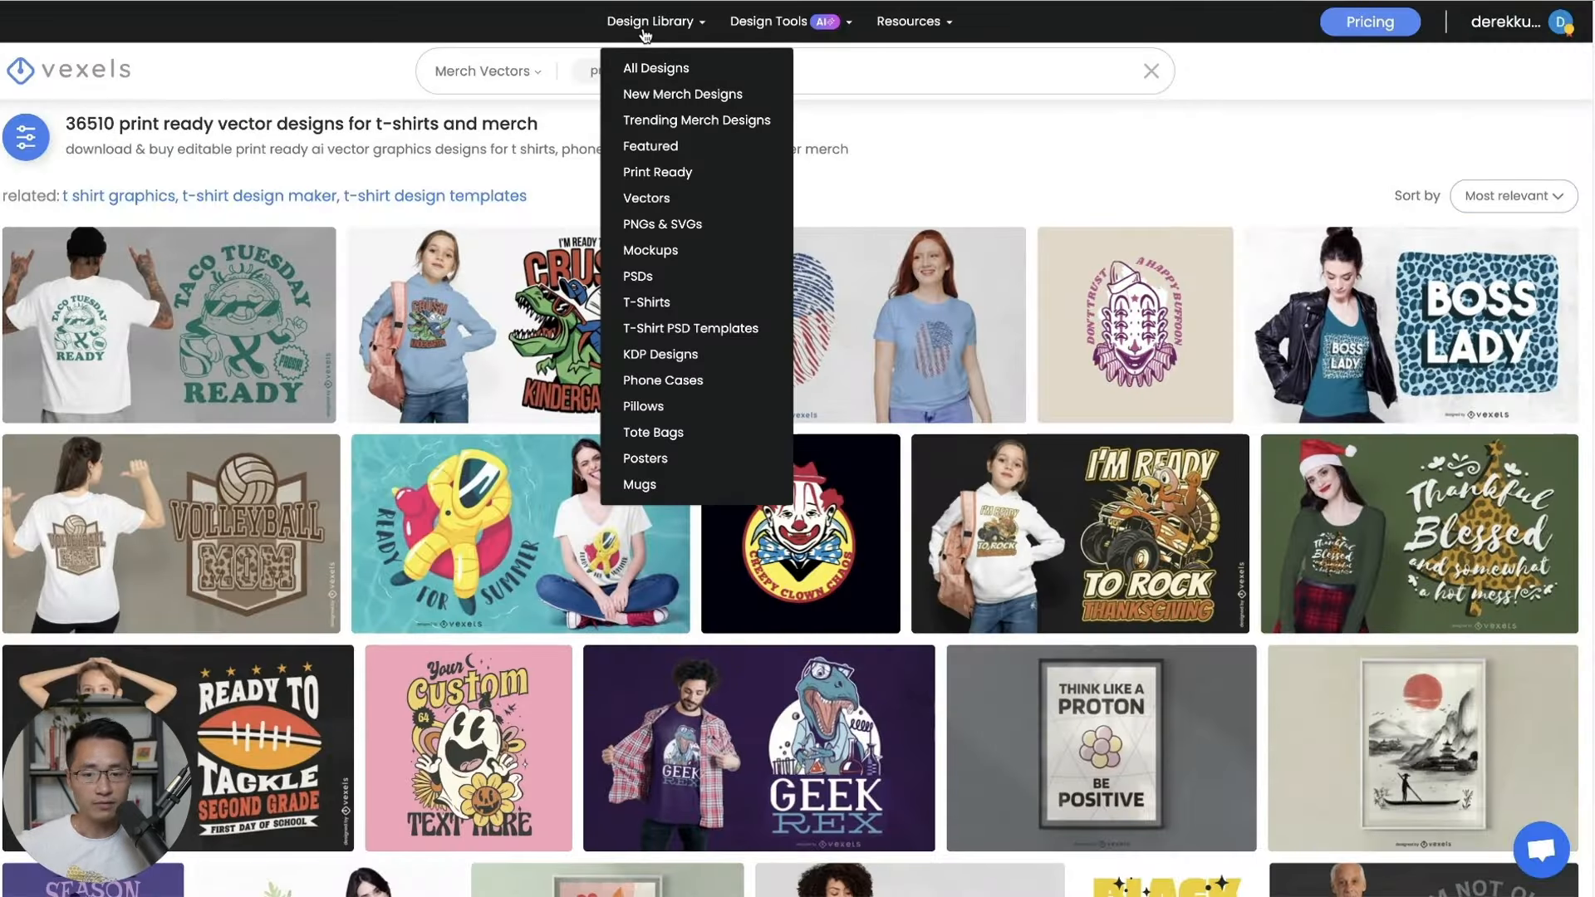
pyautogui.scroll(-5, 969, 322)
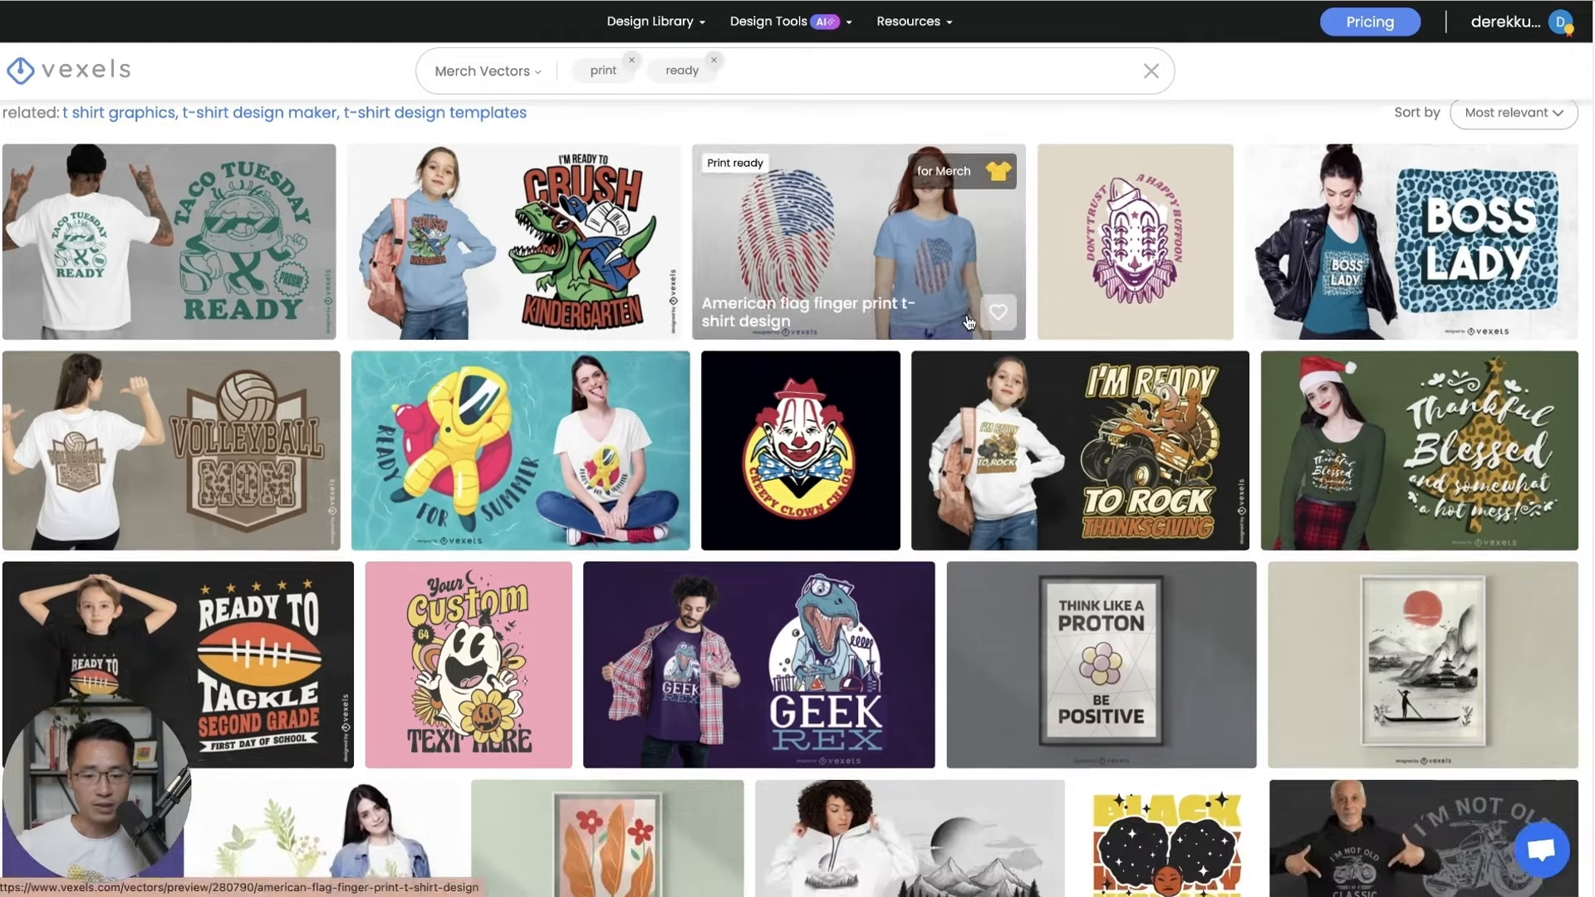
pyautogui.scroll(5, 997, 249)
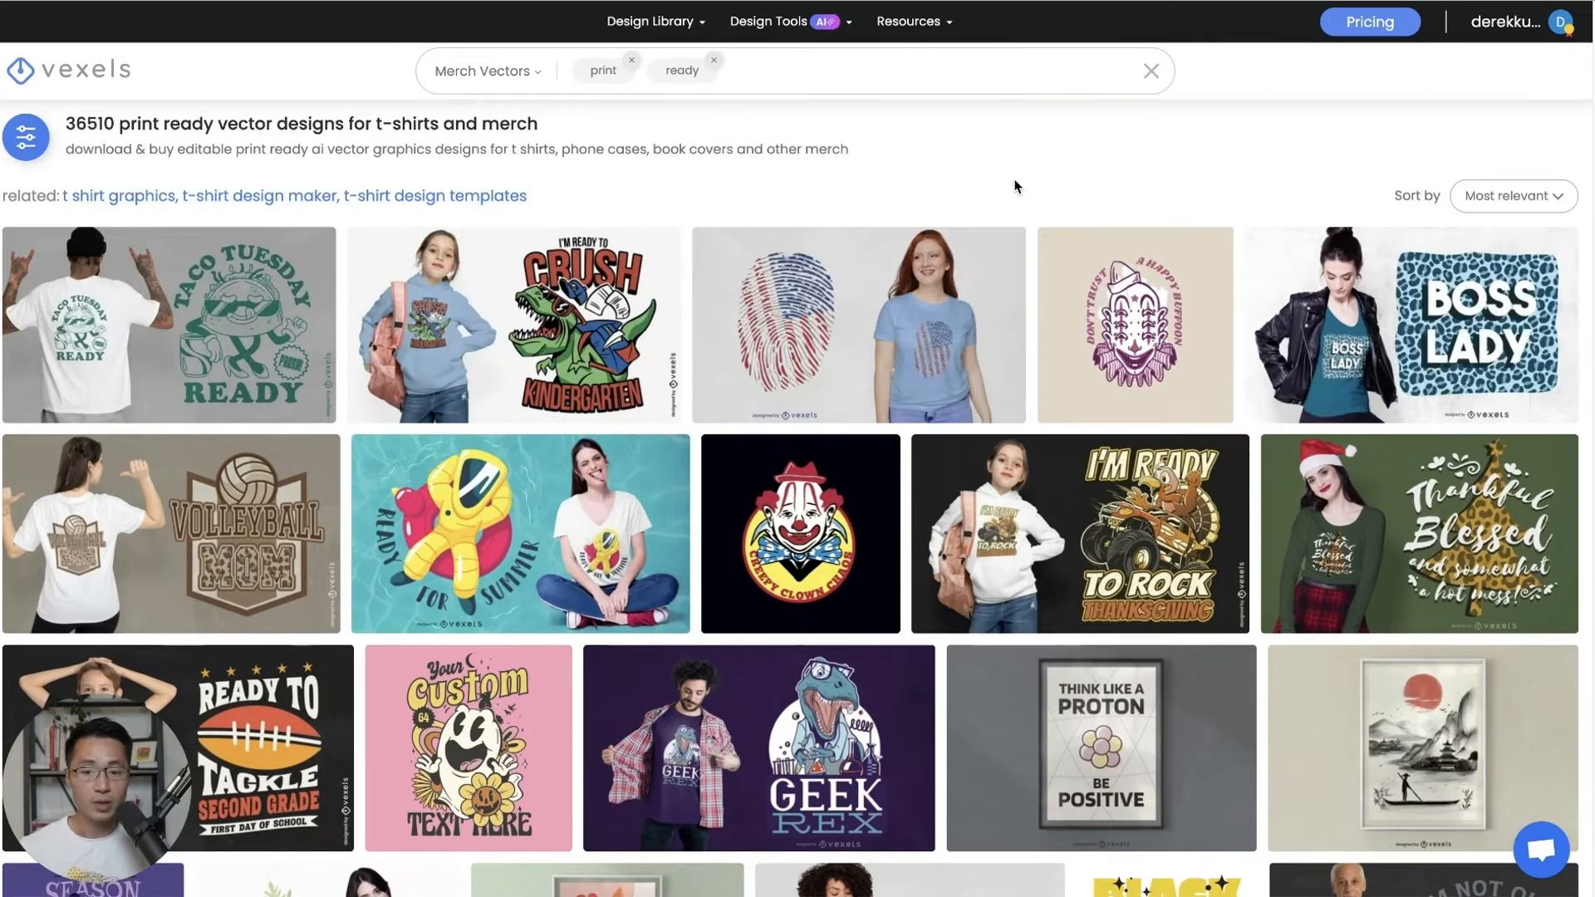
pyautogui.scroll(-7, 1015, 186)
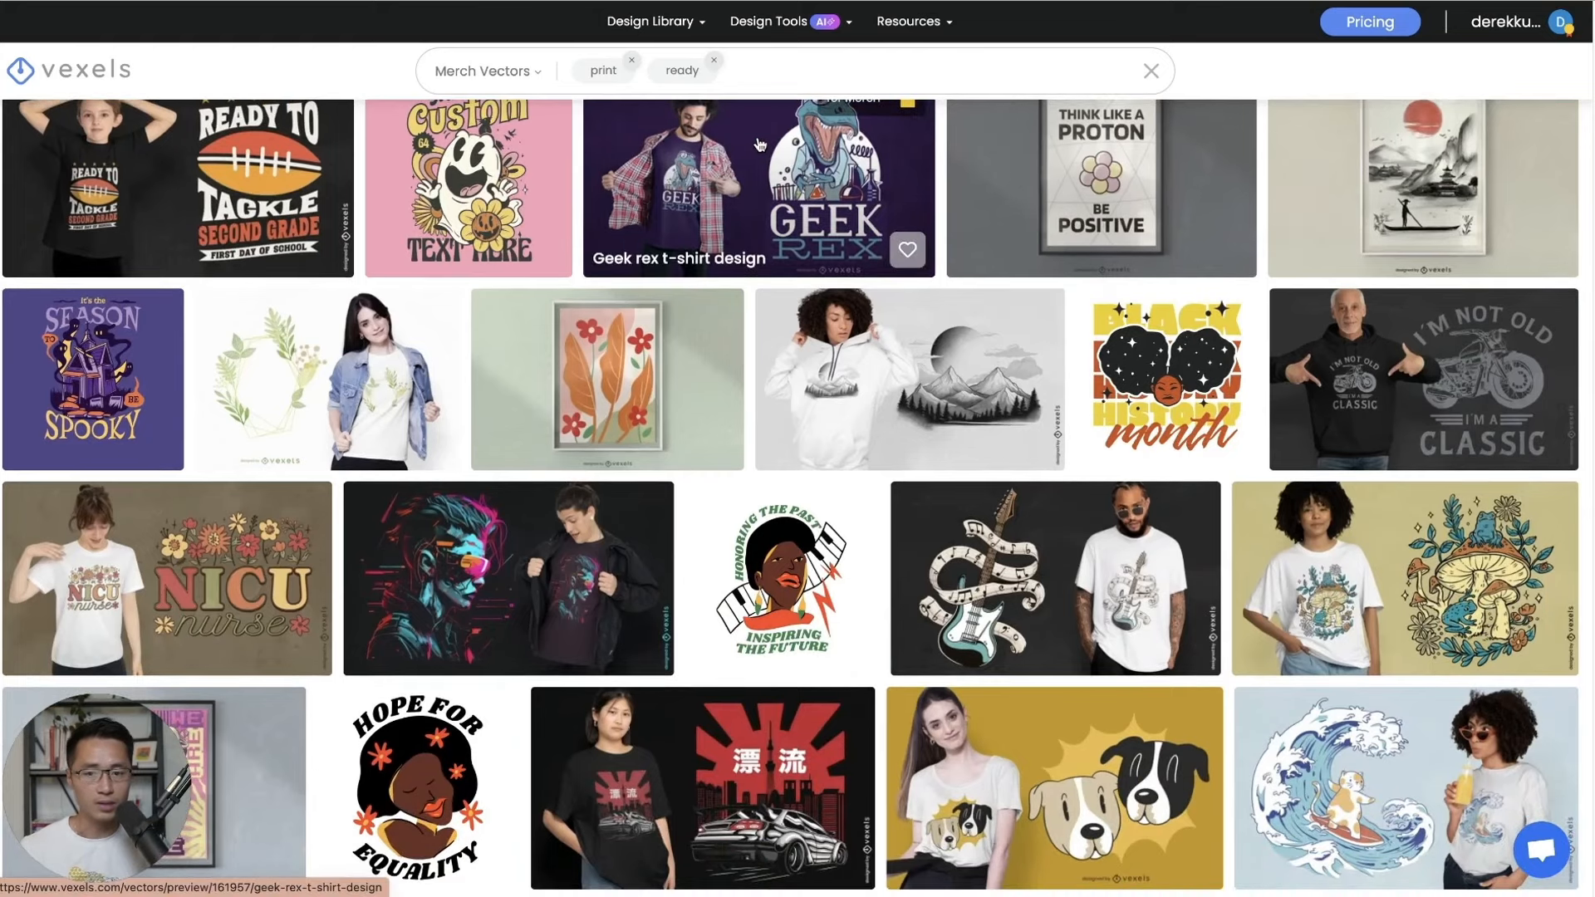
pyautogui.moveTo(676, 42)
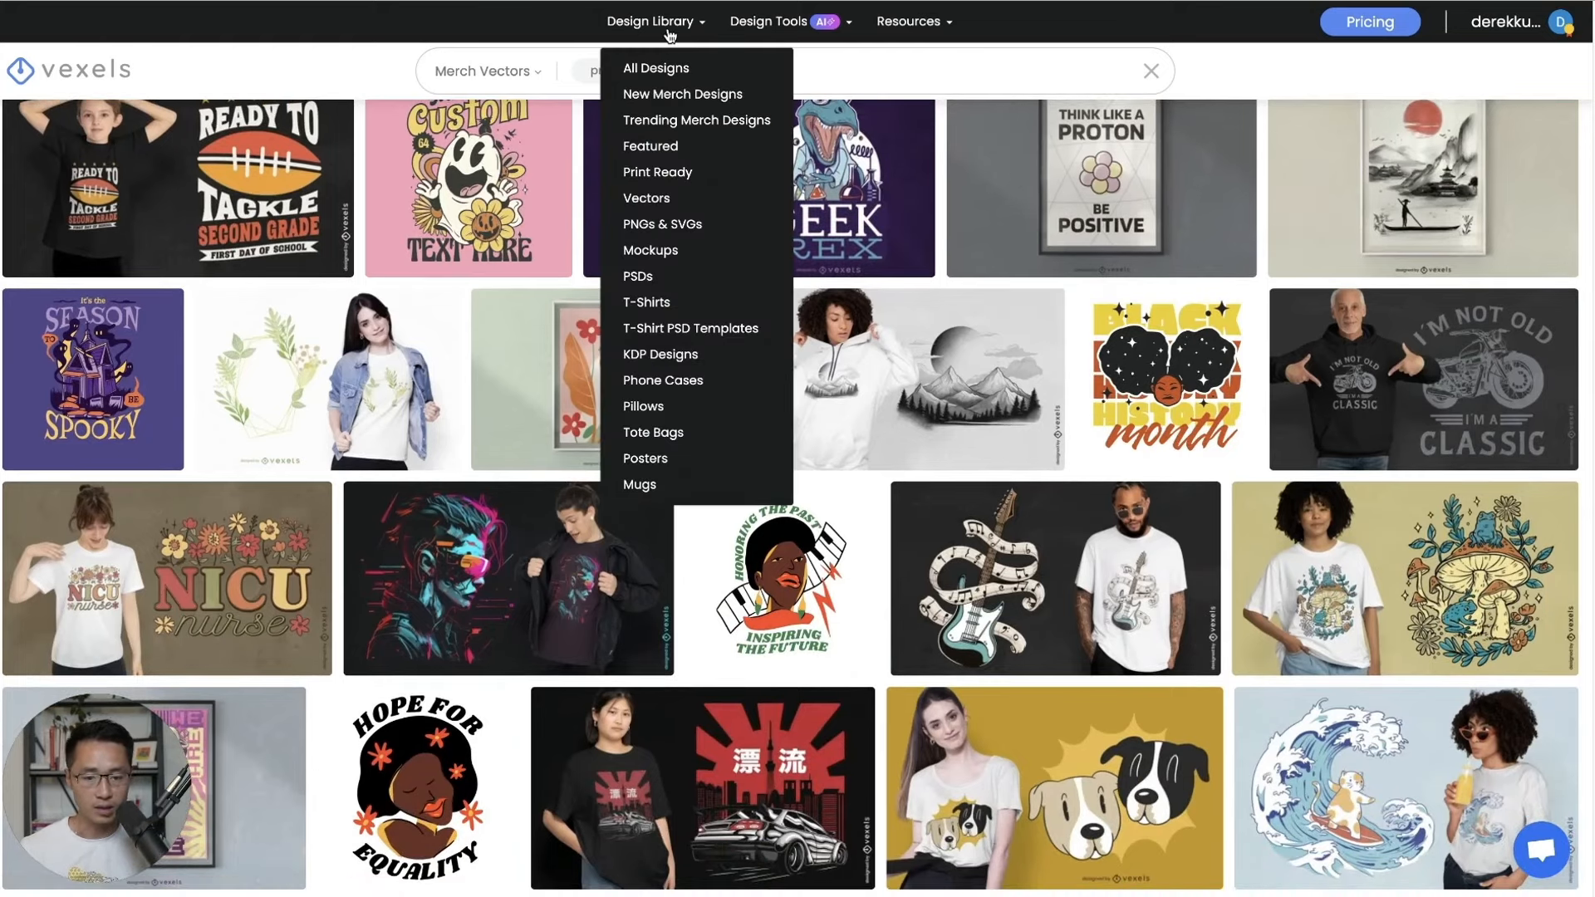
pyautogui.moveTo(734, 32)
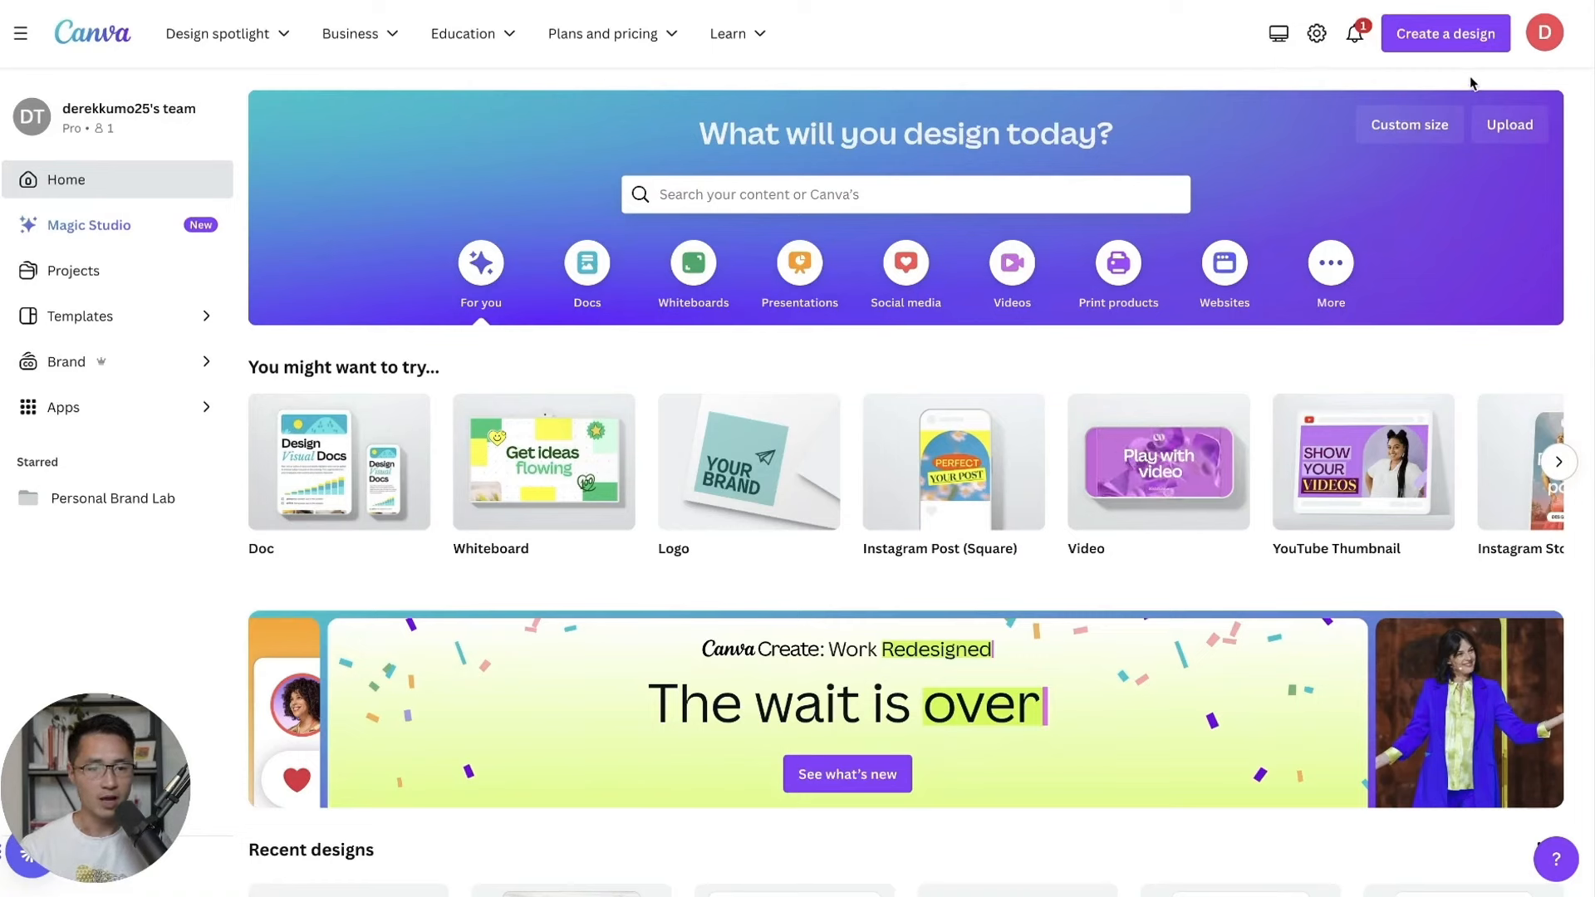
# Create a custom-size Canva design of 4500 × 1500 px.
pyautogui.click(1446, 33)
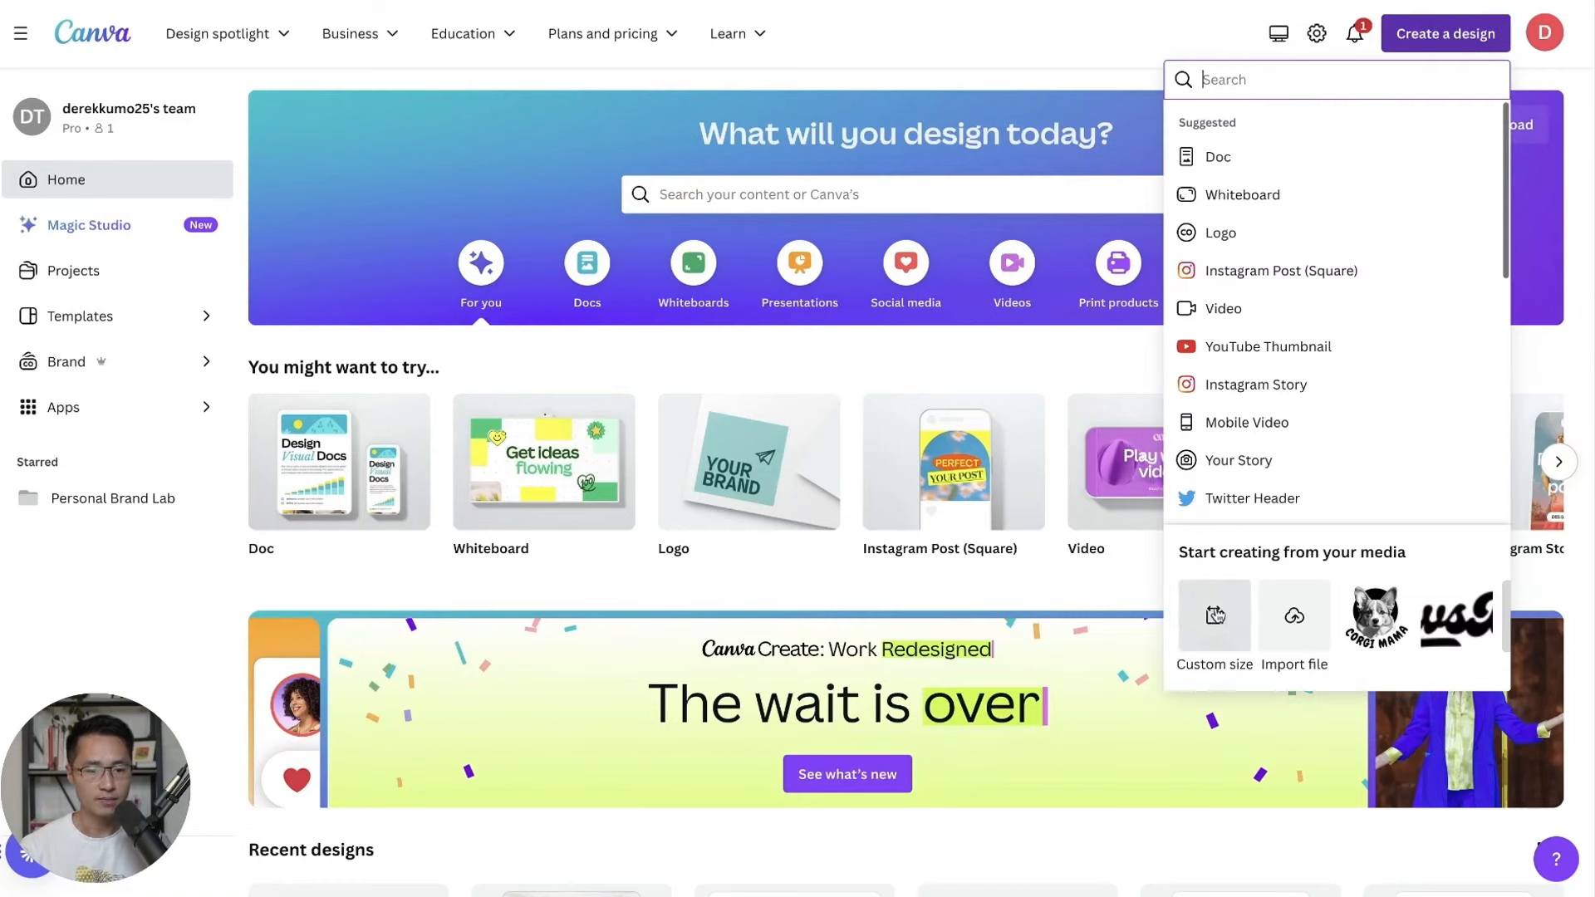
pyautogui.click(1214, 615)
pyautogui.write('45')
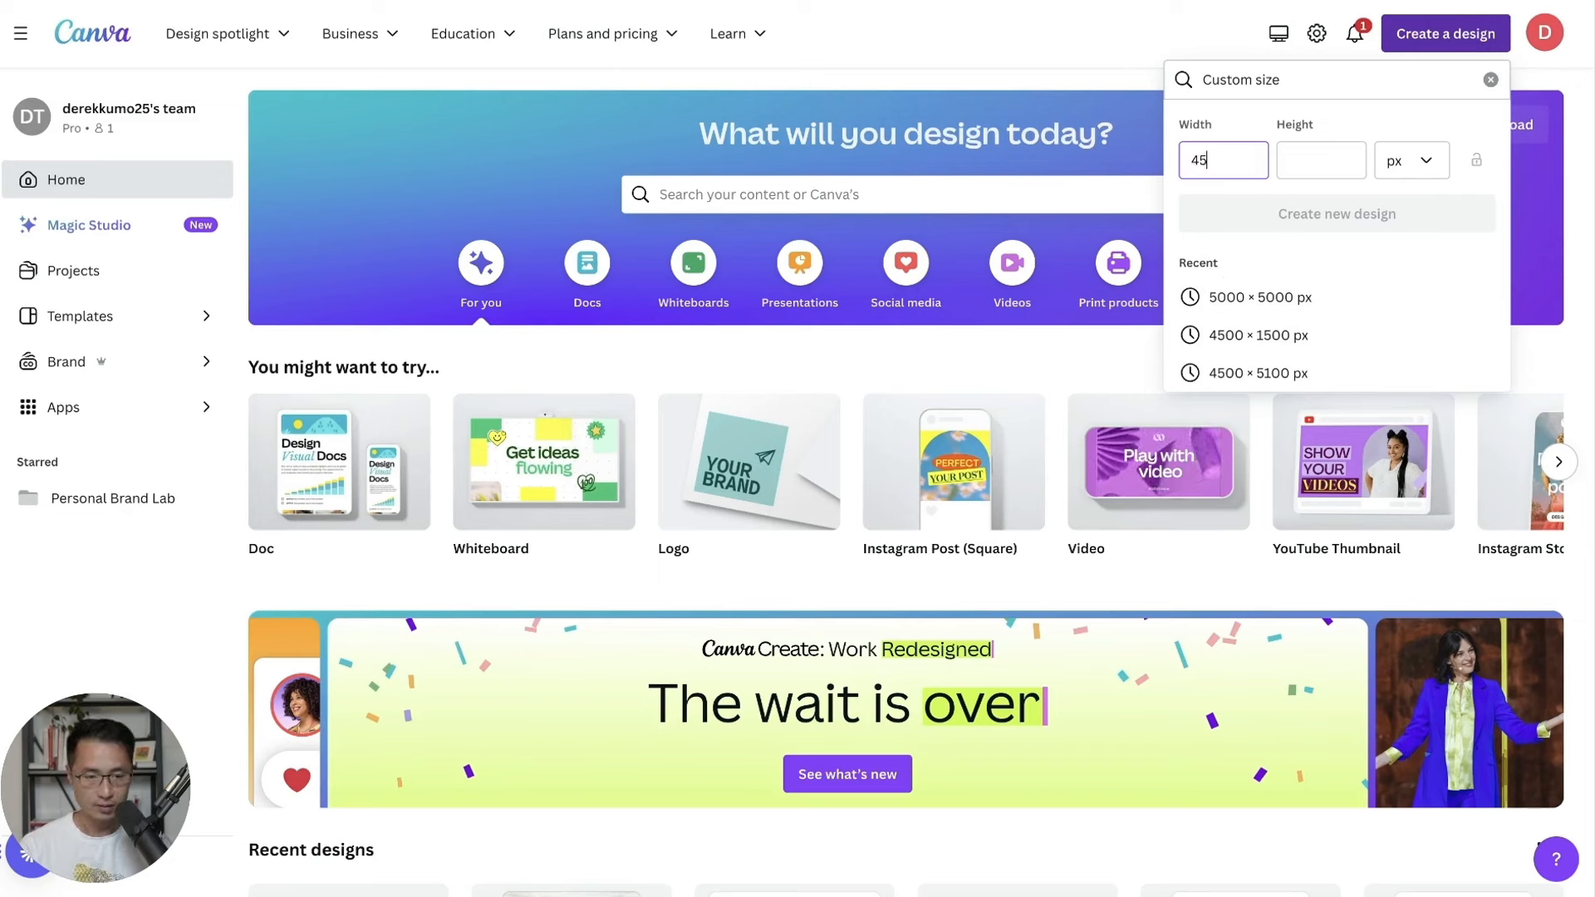
pyautogui.write('00')
pyautogui.press('Tab')
pyautogui.write('1500')
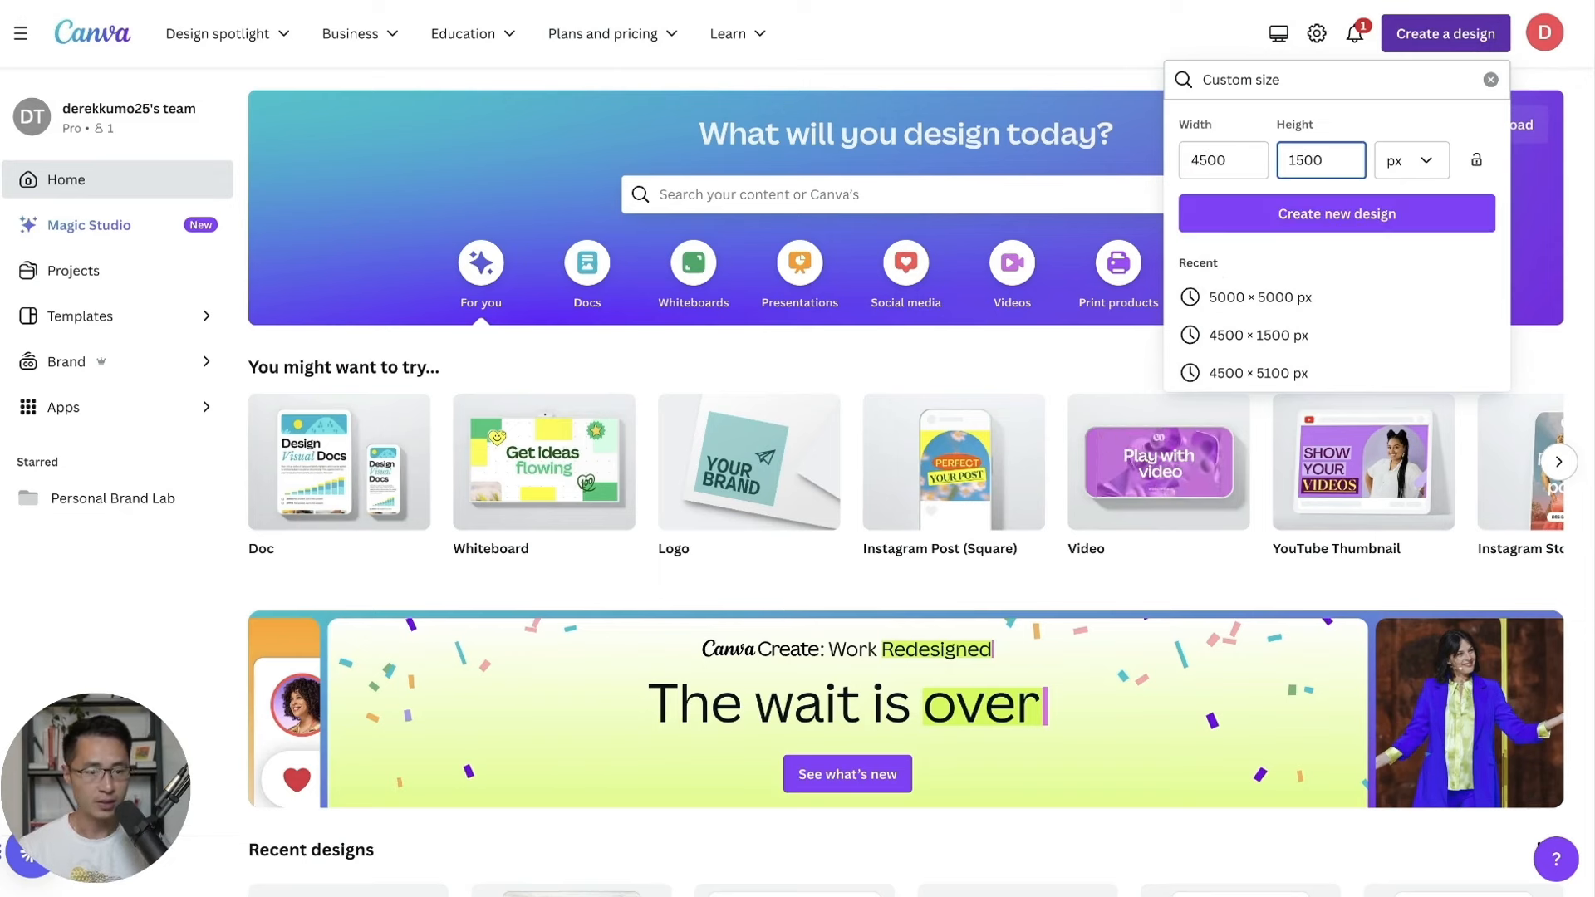
pyautogui.click(1335, 213)
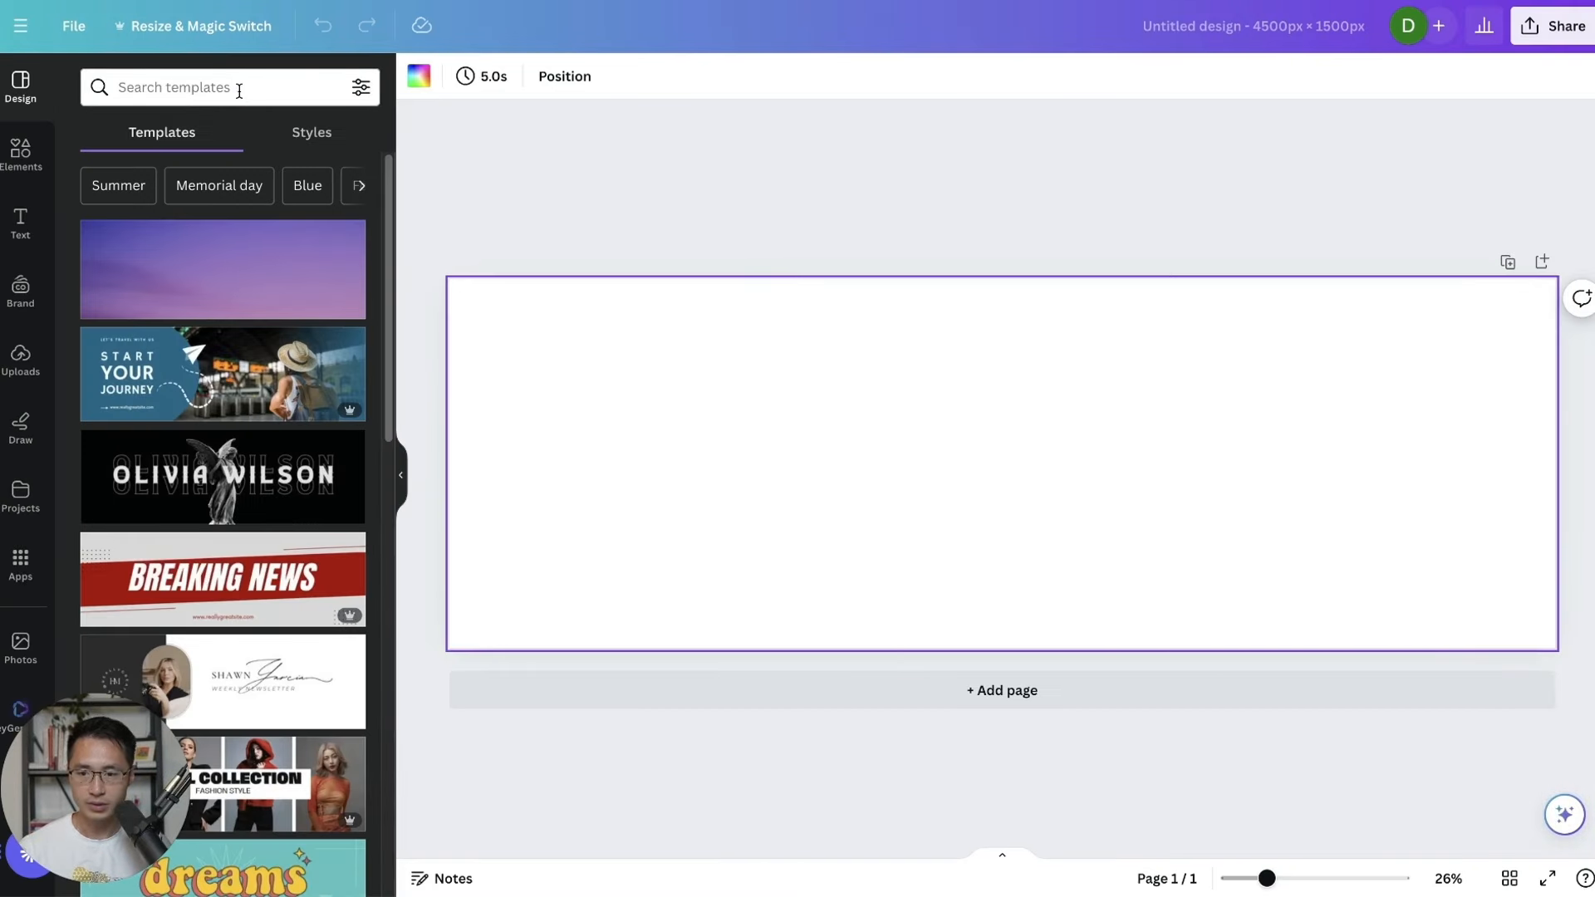
# Search templates for 'clothing brand' and apply the A Fashion Brand template.
pyautogui.click(240, 92)
pyautogui.write('clothing')
pyautogui.press('Return')
pyautogui.click(247, 94)
pyautogui.write('brand')
pyautogui.press('Return')
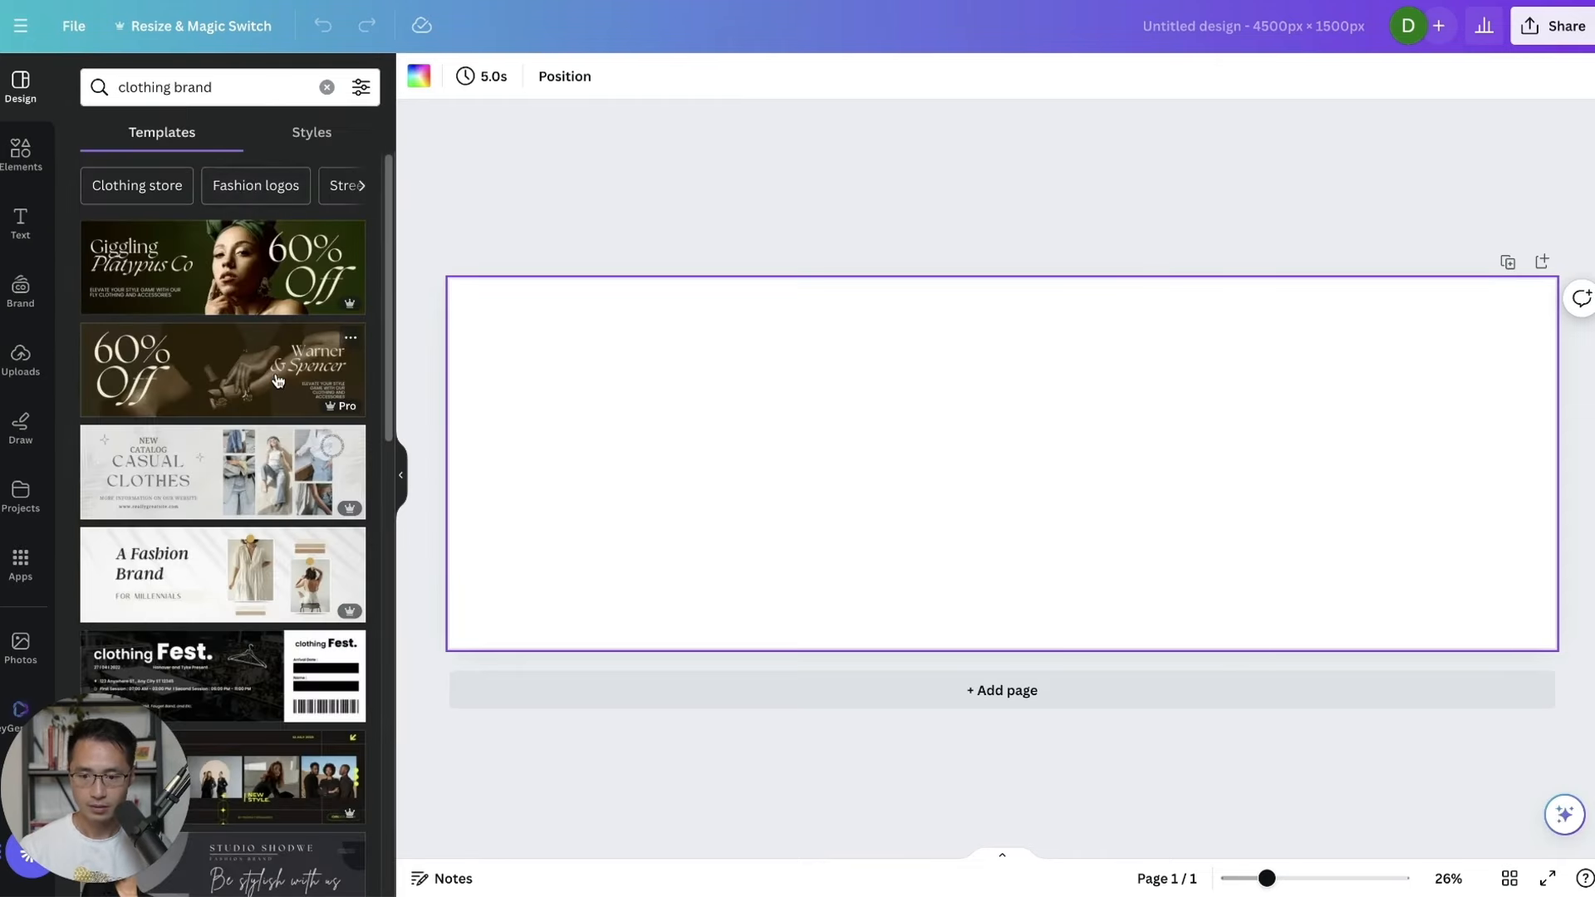
pyautogui.click(151, 536)
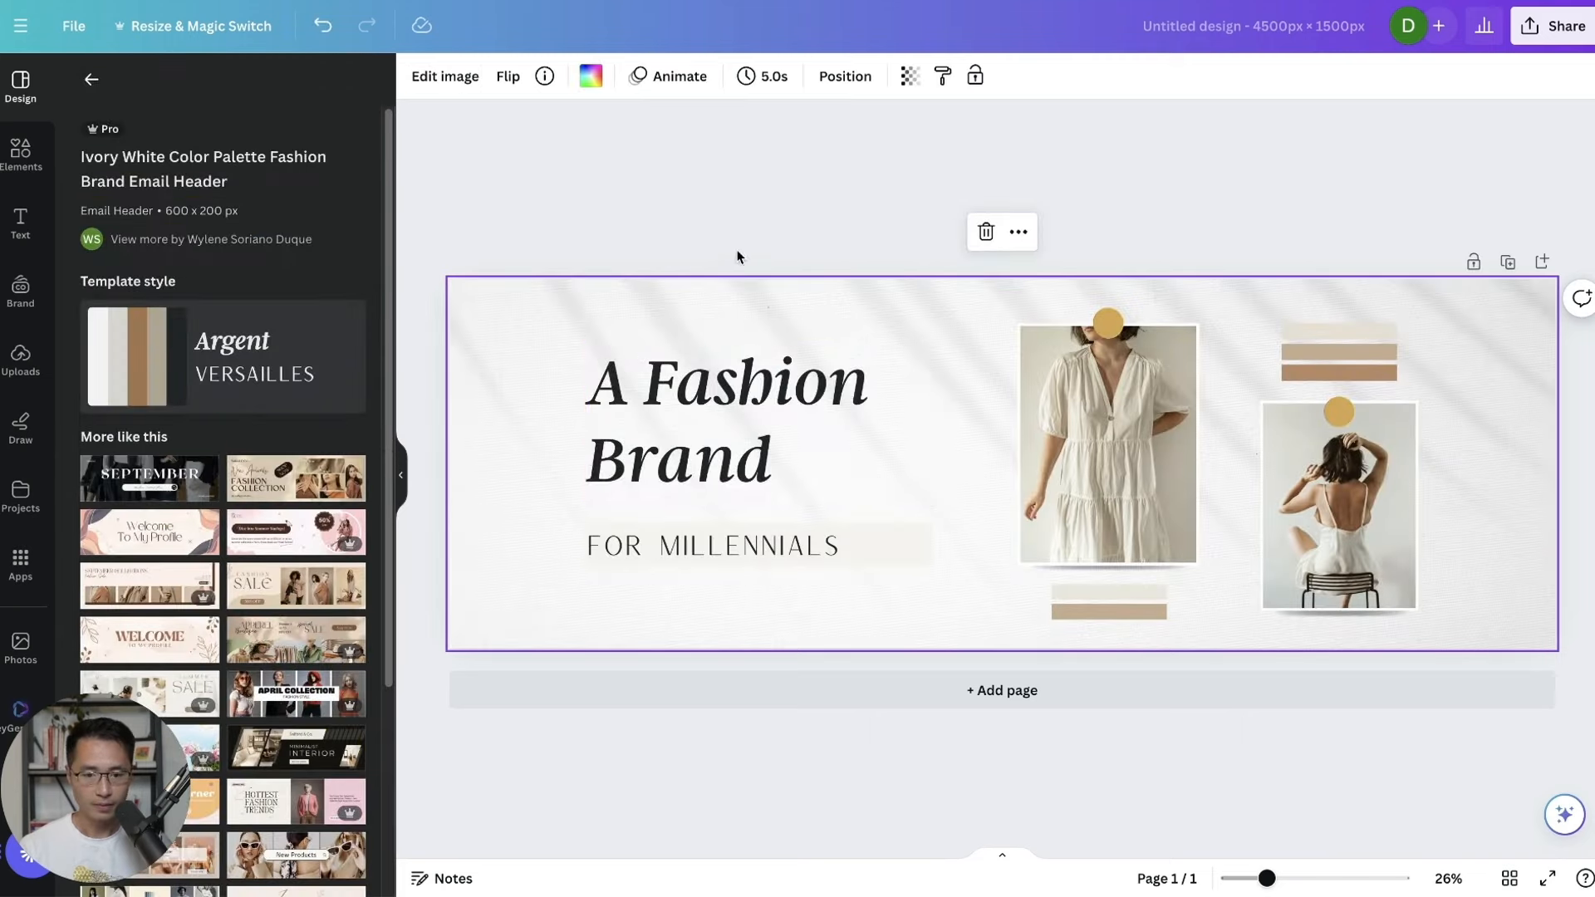
# Delete the template's text, photos, circles and stripes, then upload the t-shirt model photo.
pyautogui.moveTo(1469, 458); pyautogui.dragTo(640, 580)
pyautogui.press('Delete')
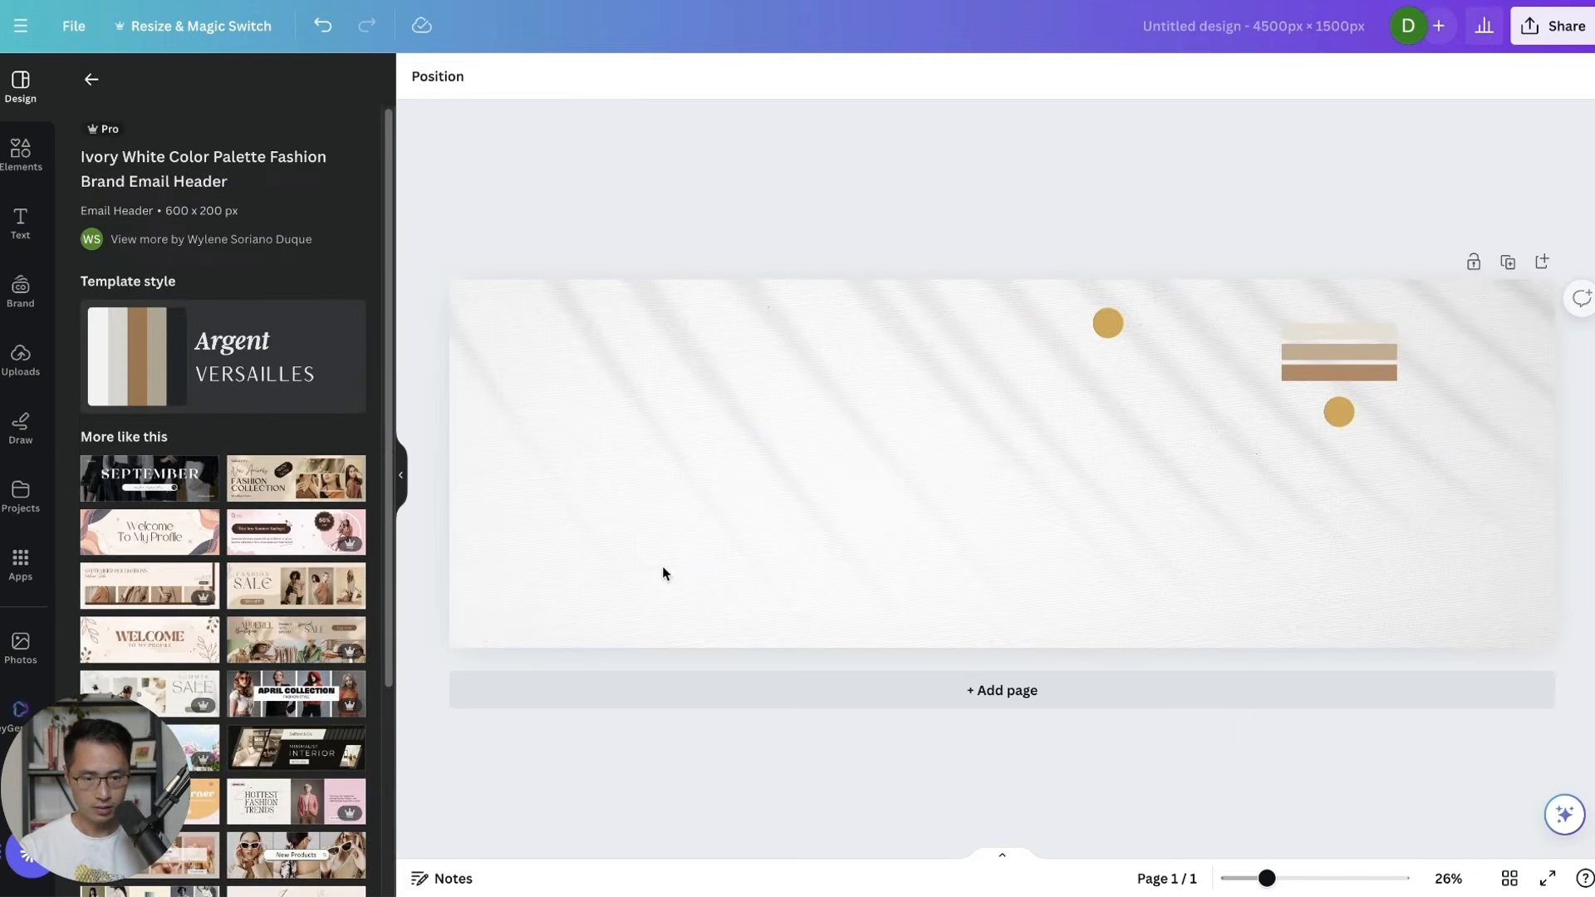
pyautogui.moveTo(1430, 479); pyautogui.dragTo(1082, 335)
pyautogui.press('Delete')
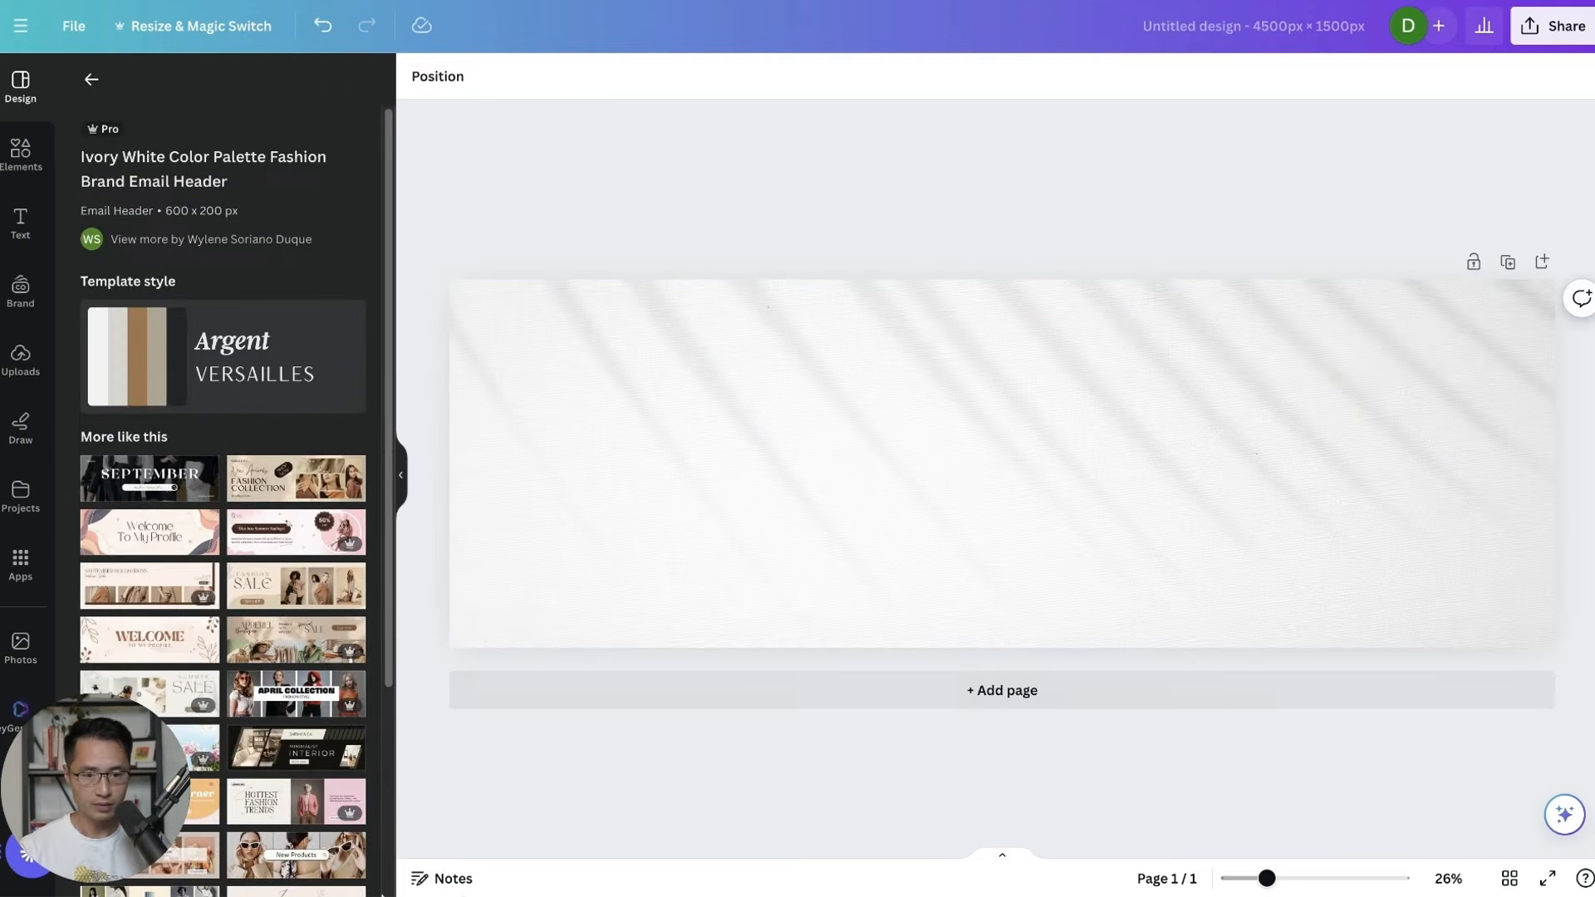
pyautogui.click(256, 854)
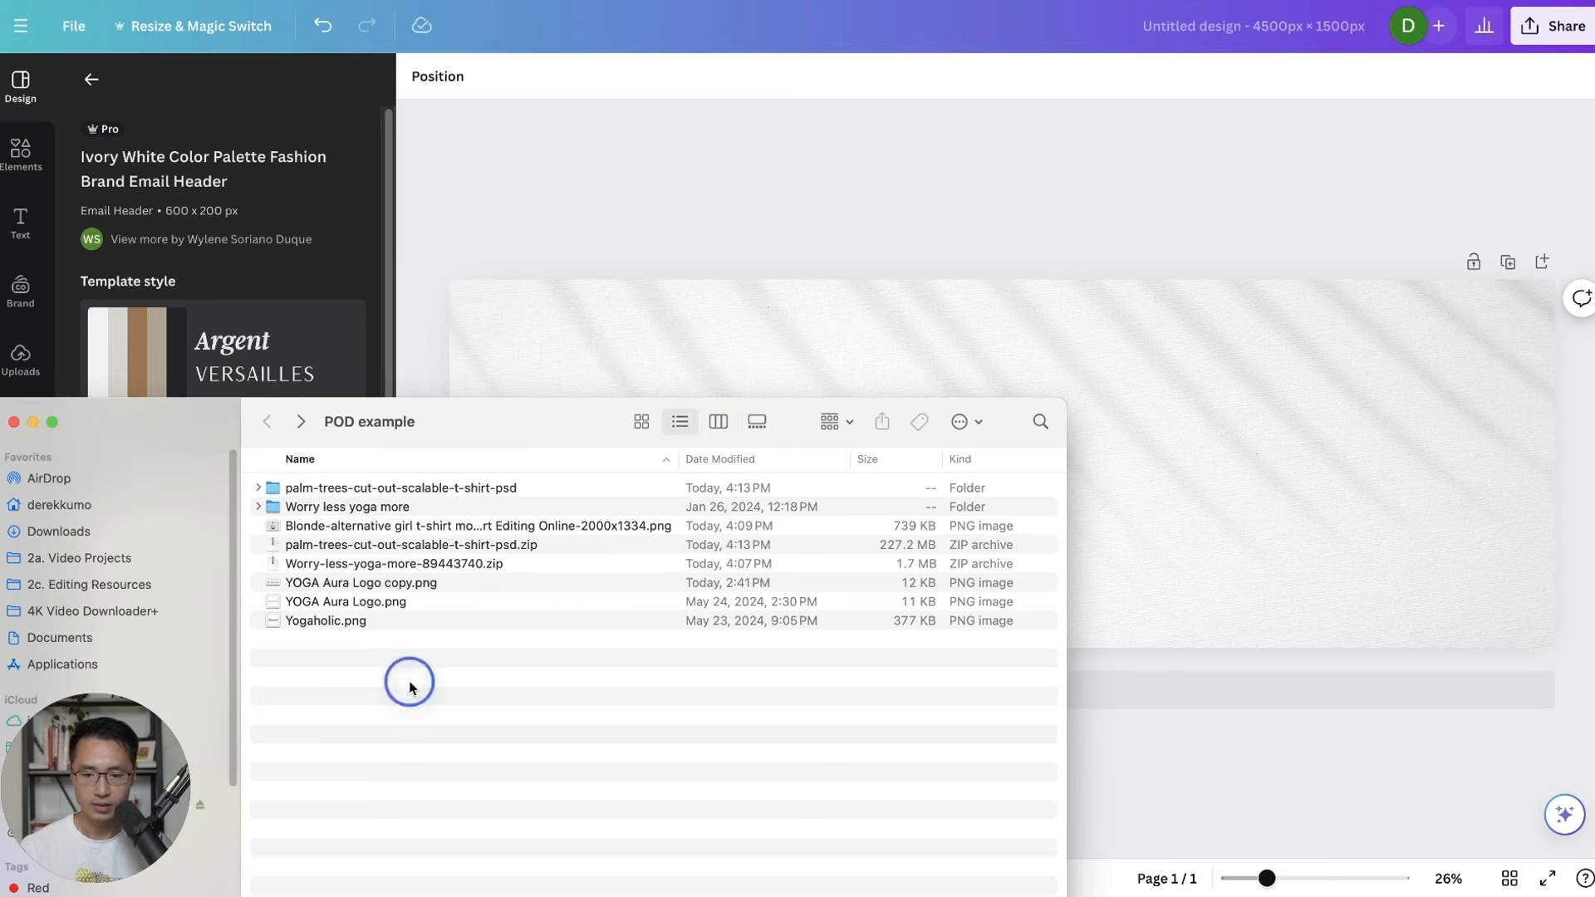
pyautogui.moveTo(426, 527); pyautogui.dragTo(676, 359)
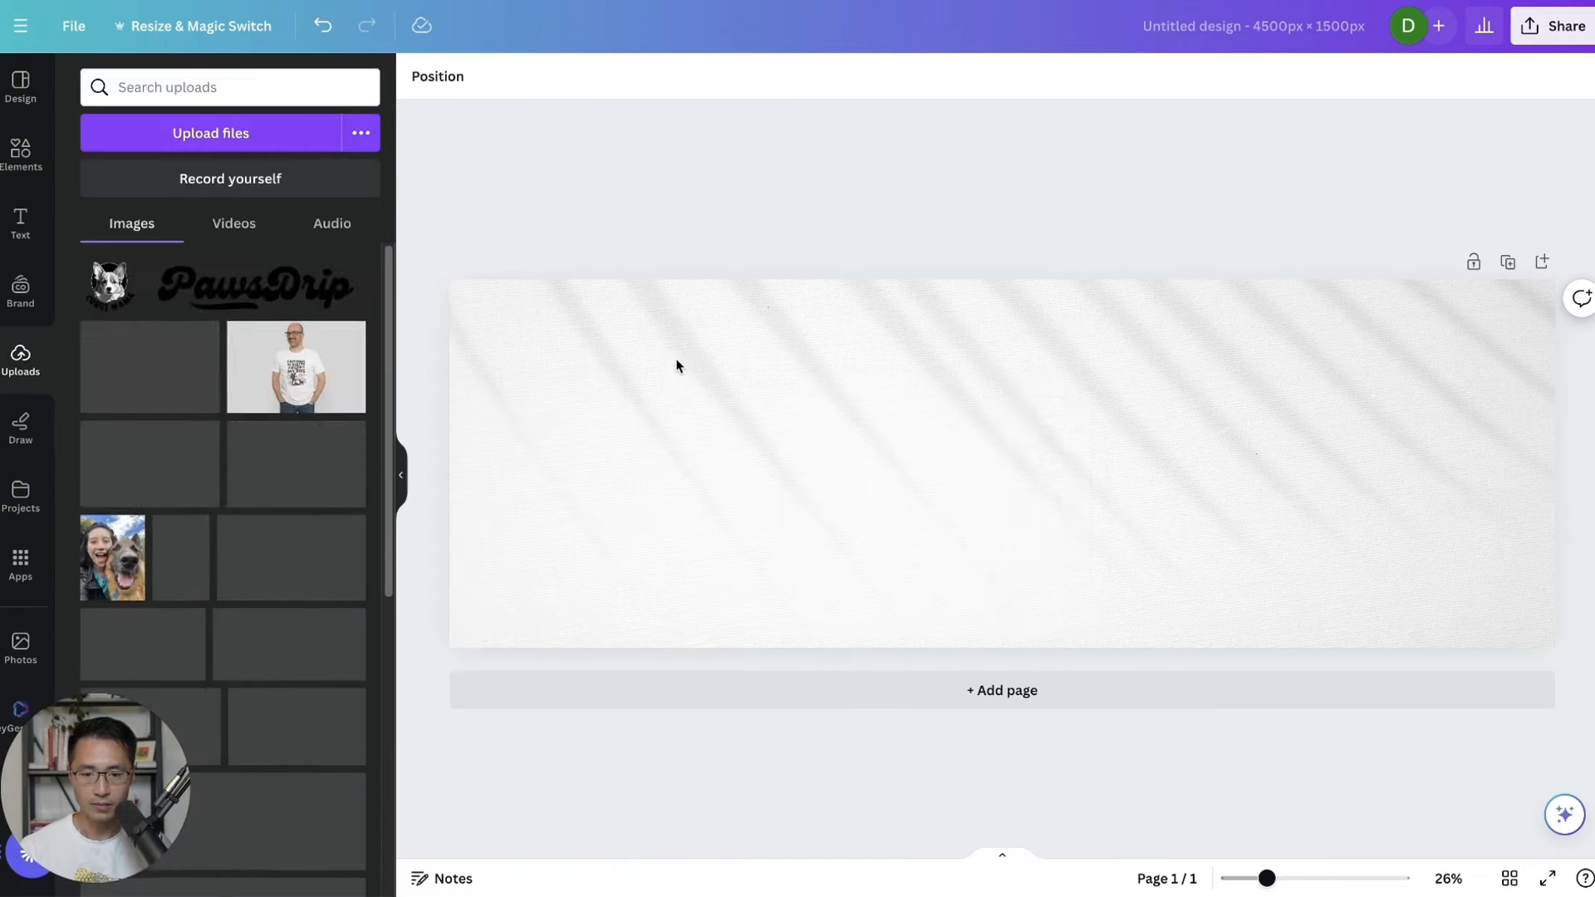
# Move the tee photo to the banner's left, remove its background, and enlarge it.
pyautogui.moveTo(929, 525); pyautogui.dragTo(766, 490)
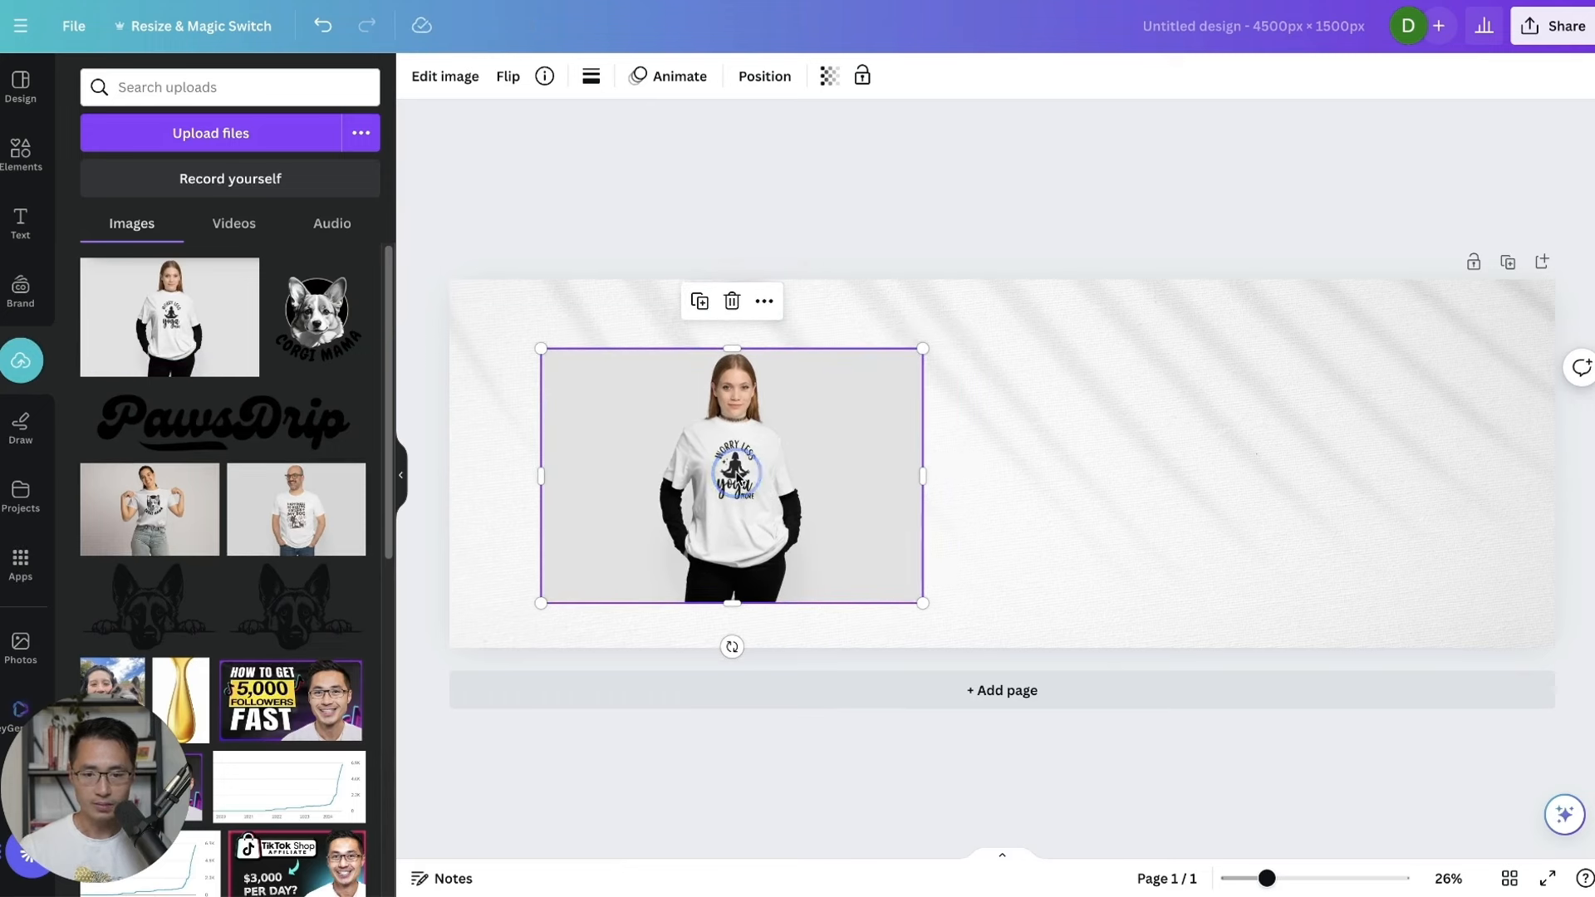
pyautogui.click(441, 79)
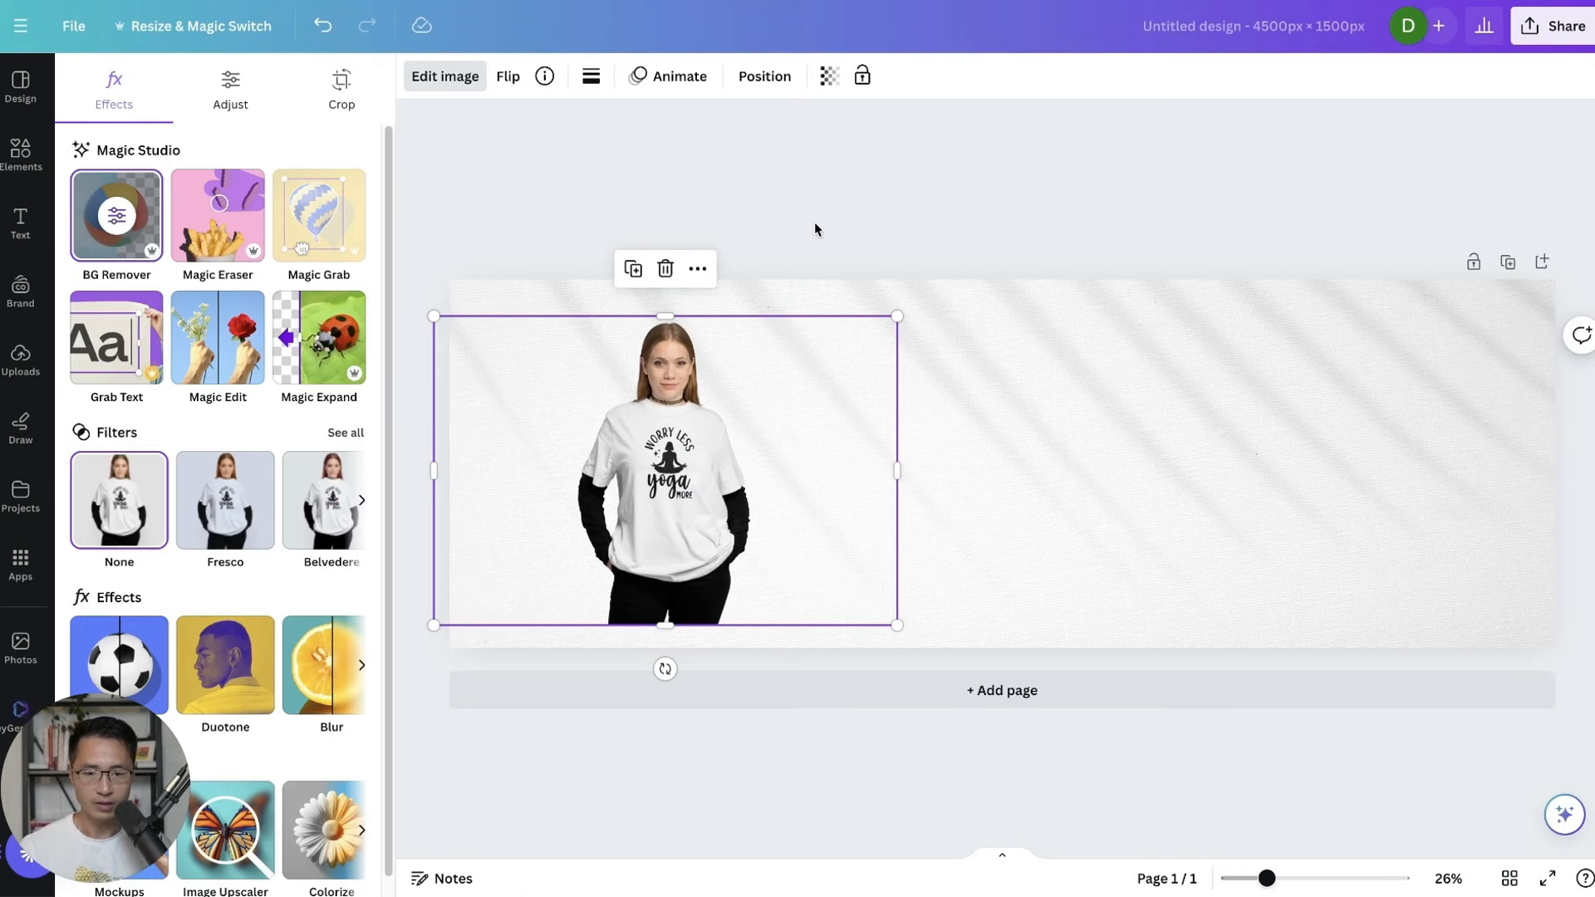
pyautogui.moveTo(886, 314); pyautogui.dragTo(955, 306)
pyautogui.moveTo(824, 400); pyautogui.dragTo(809, 421)
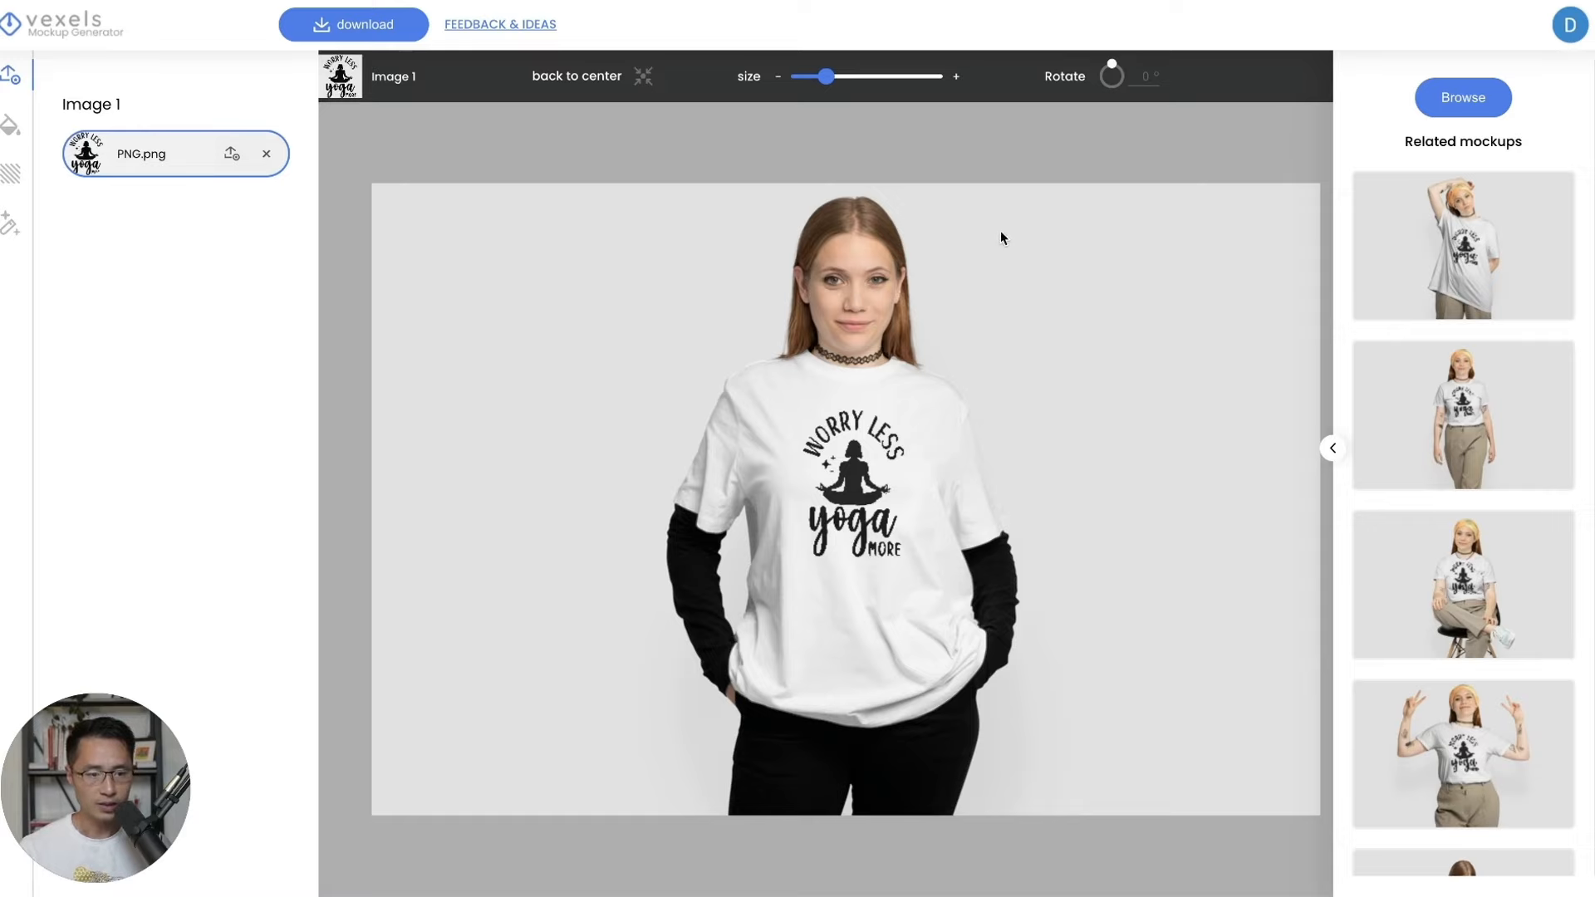
# Switch to the thumbs-up man T-shirt mockup.
pyautogui.click(1495, 100)
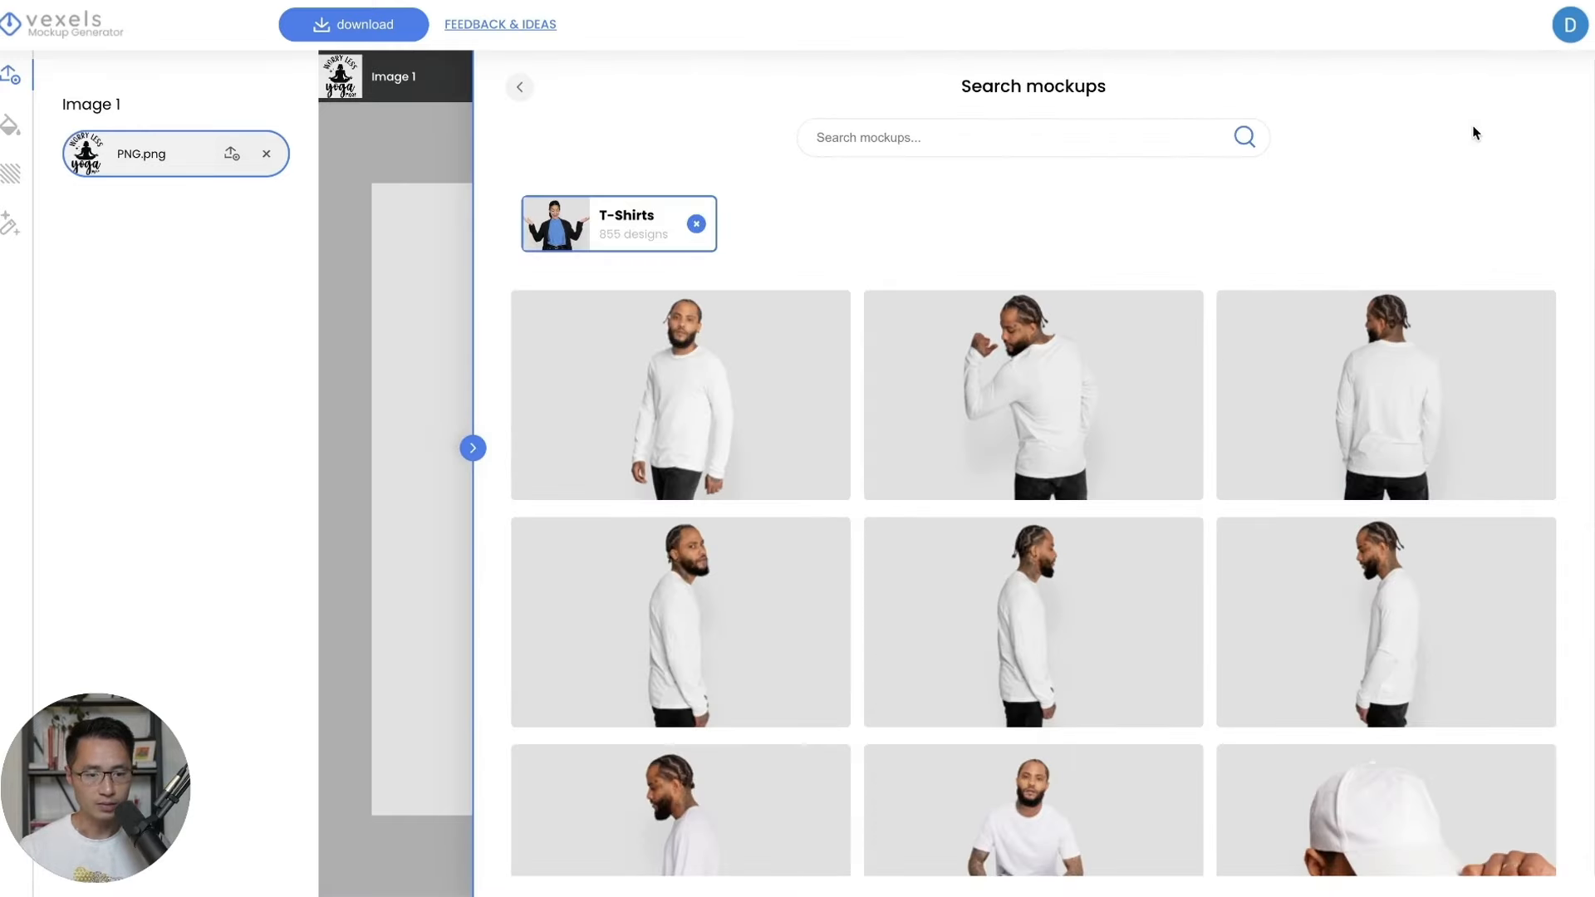
pyautogui.scroll(-15, 1329, 498)
pyautogui.scroll(-2, 1067, 344)
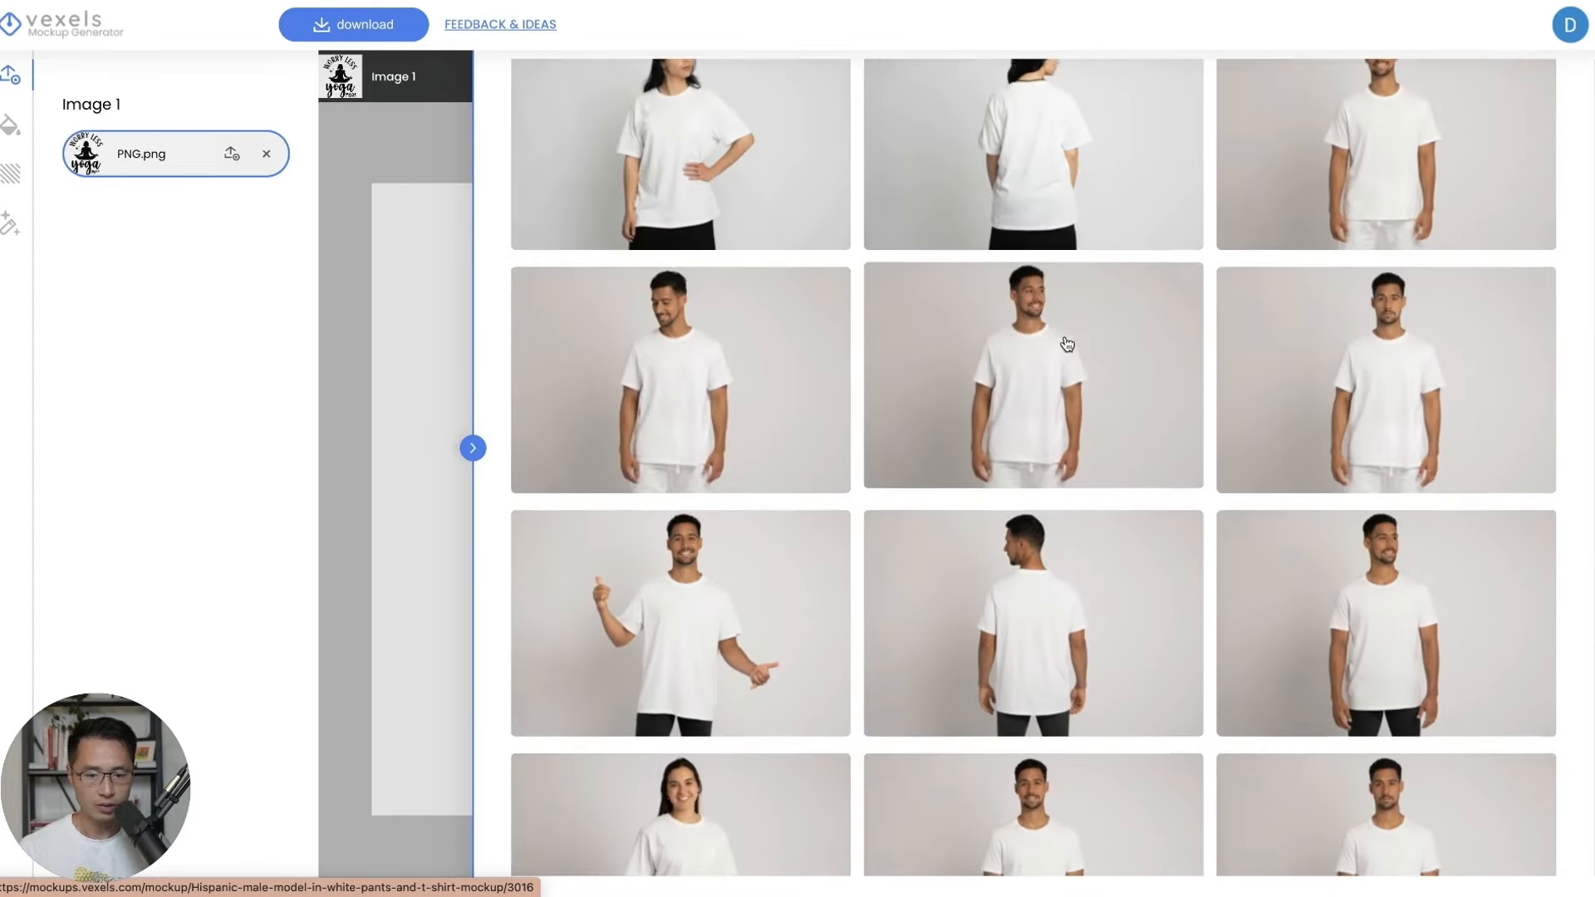
pyautogui.click(758, 495)
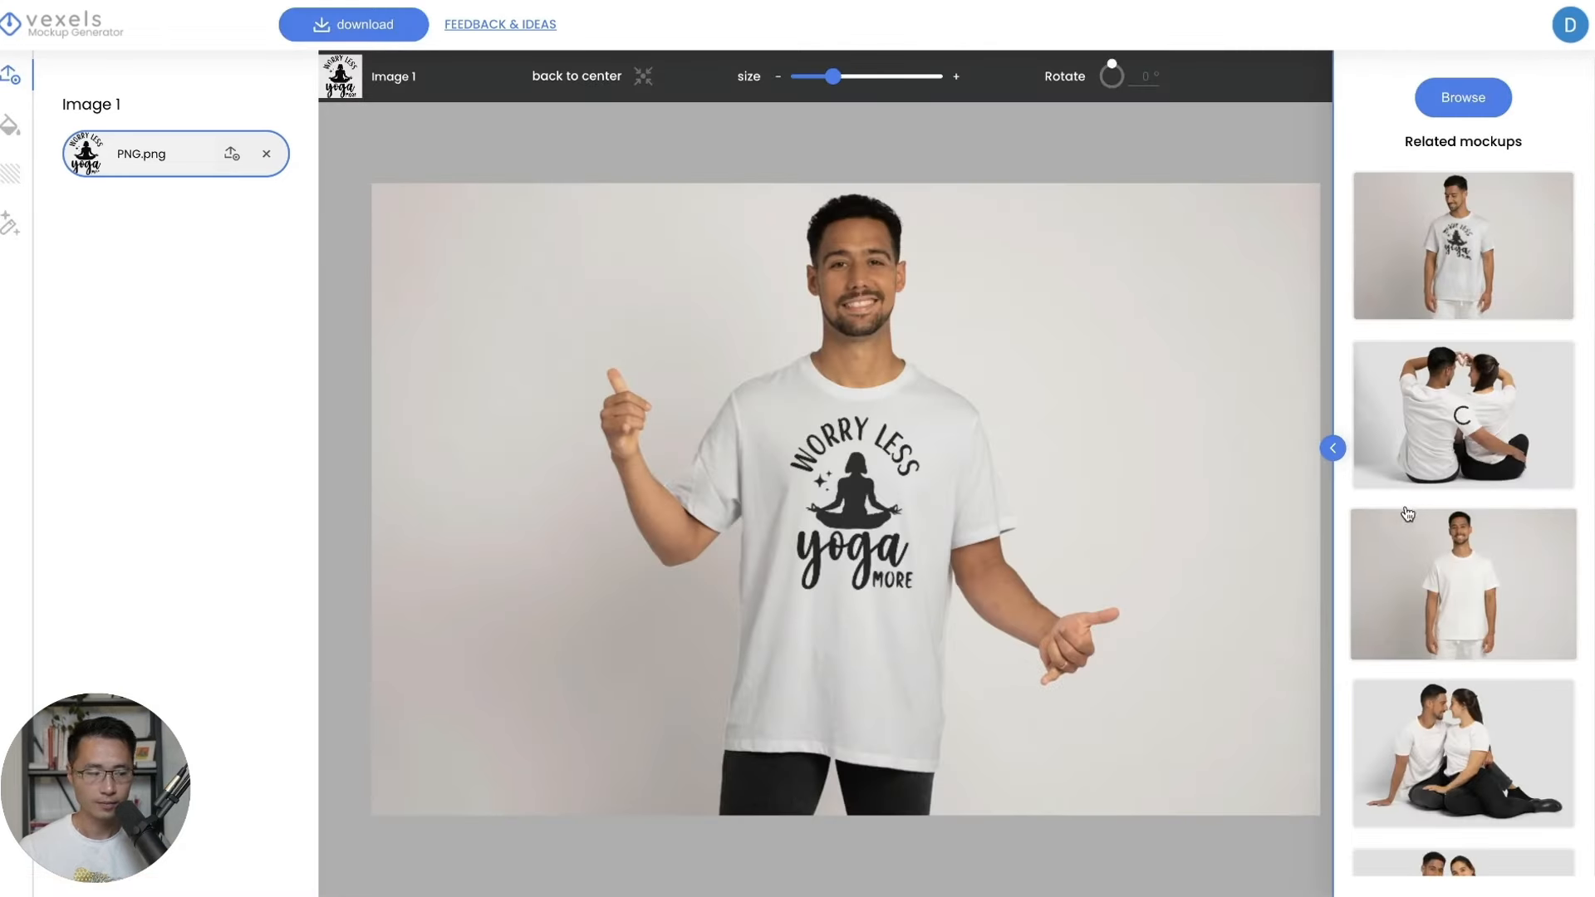
# Replace the shirt's design with the Yoga And Coffee Are All I Need file.
pyautogui.click(266, 153)
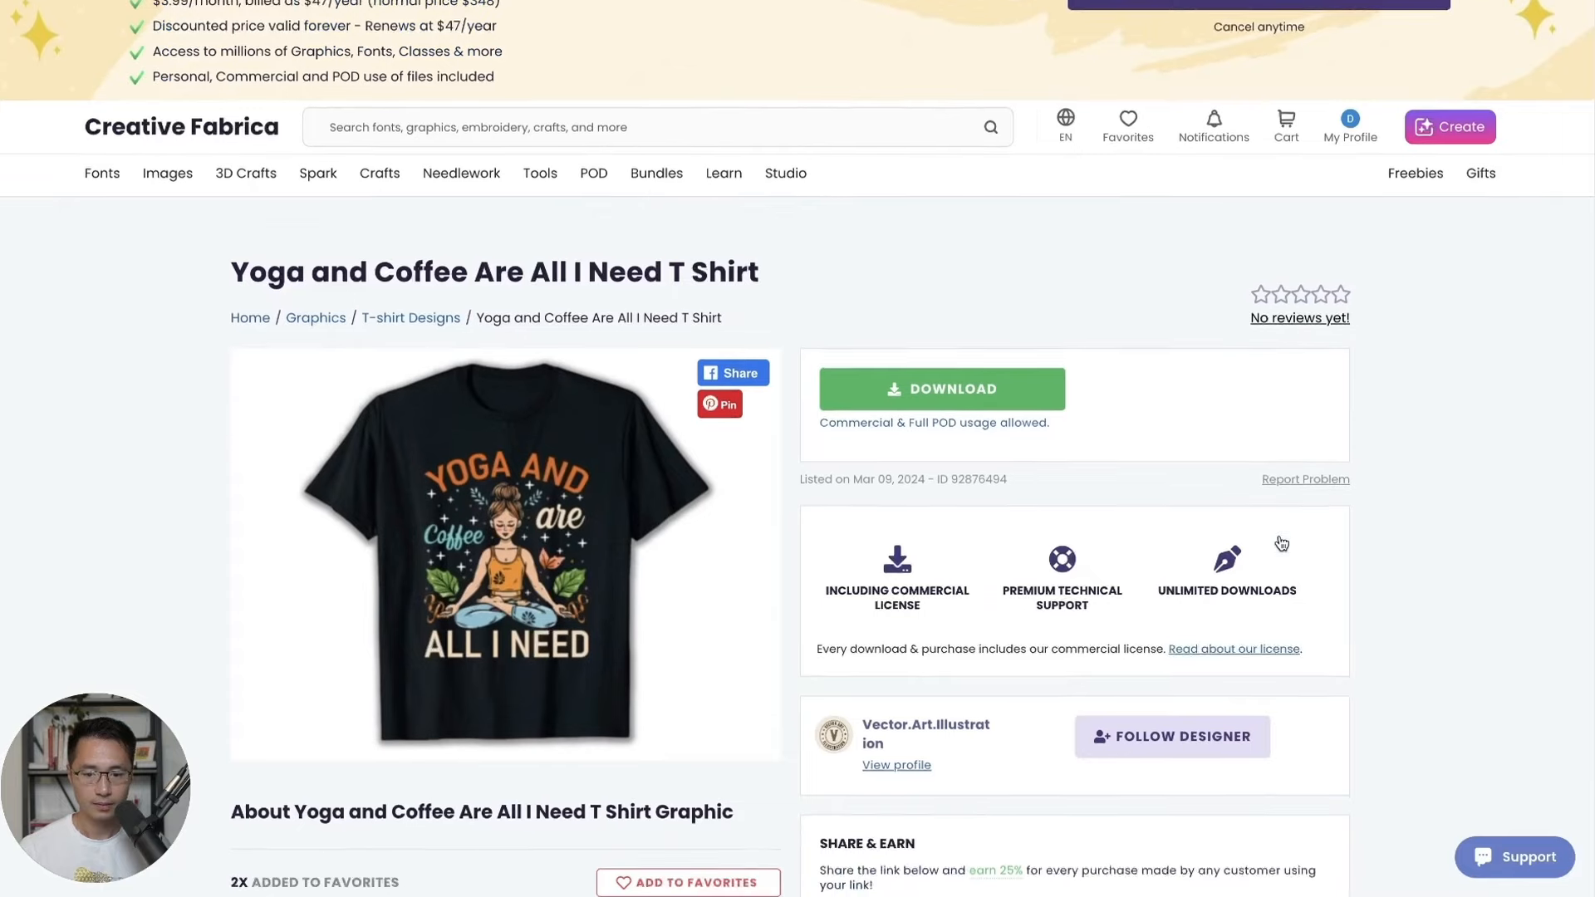
pyautogui.scroll(-1, 1080, 390)
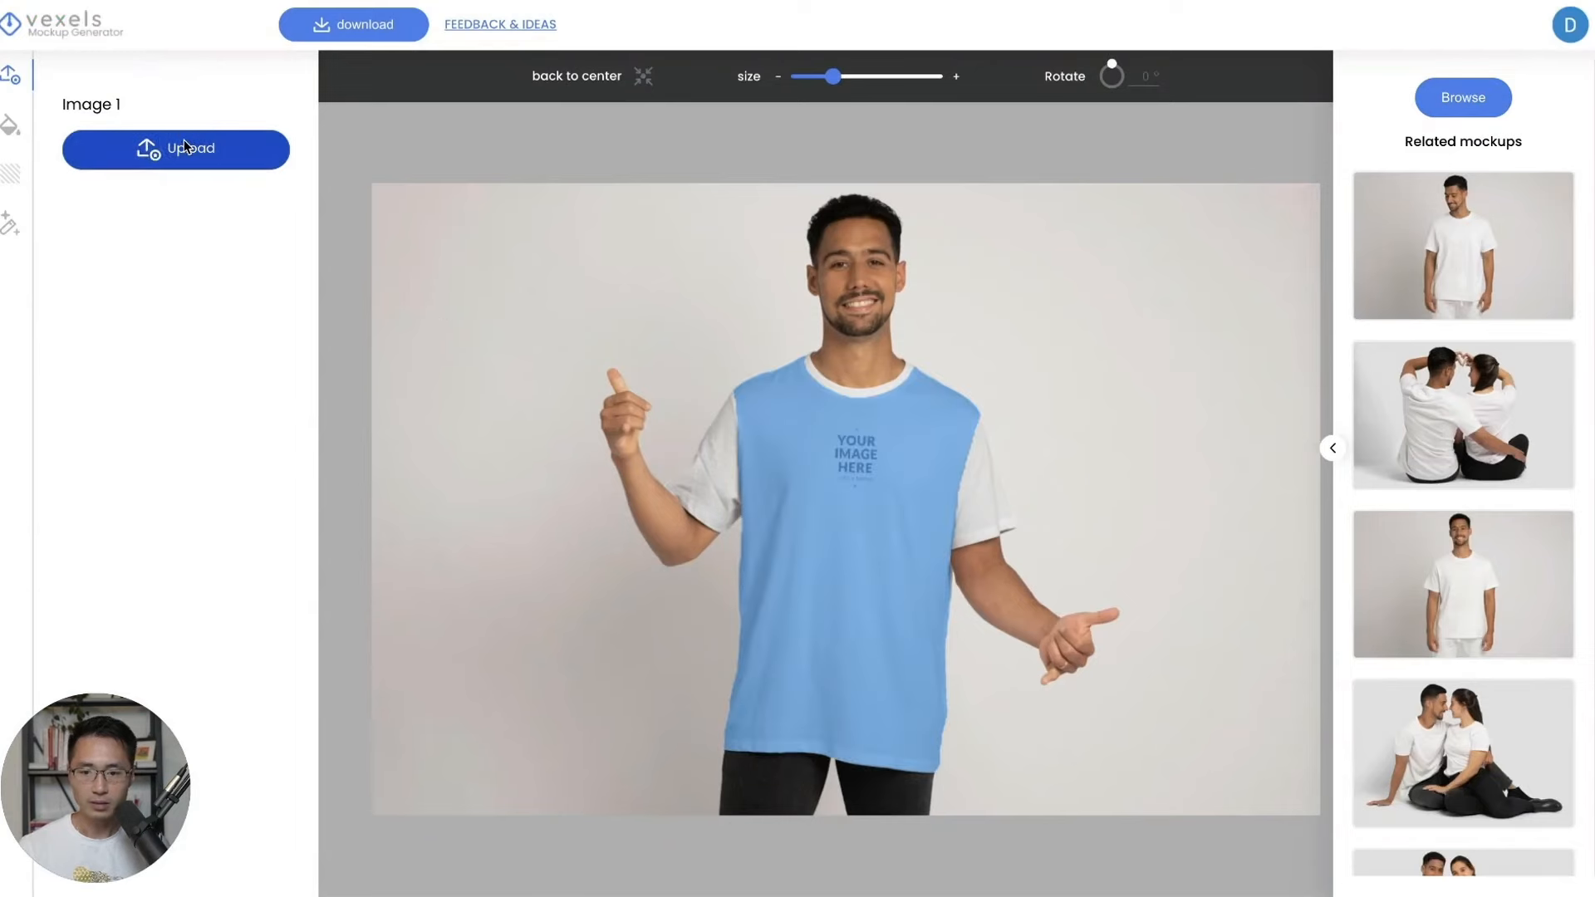
pyautogui.click(183, 143)
pyautogui.doubleClick(679, 115)
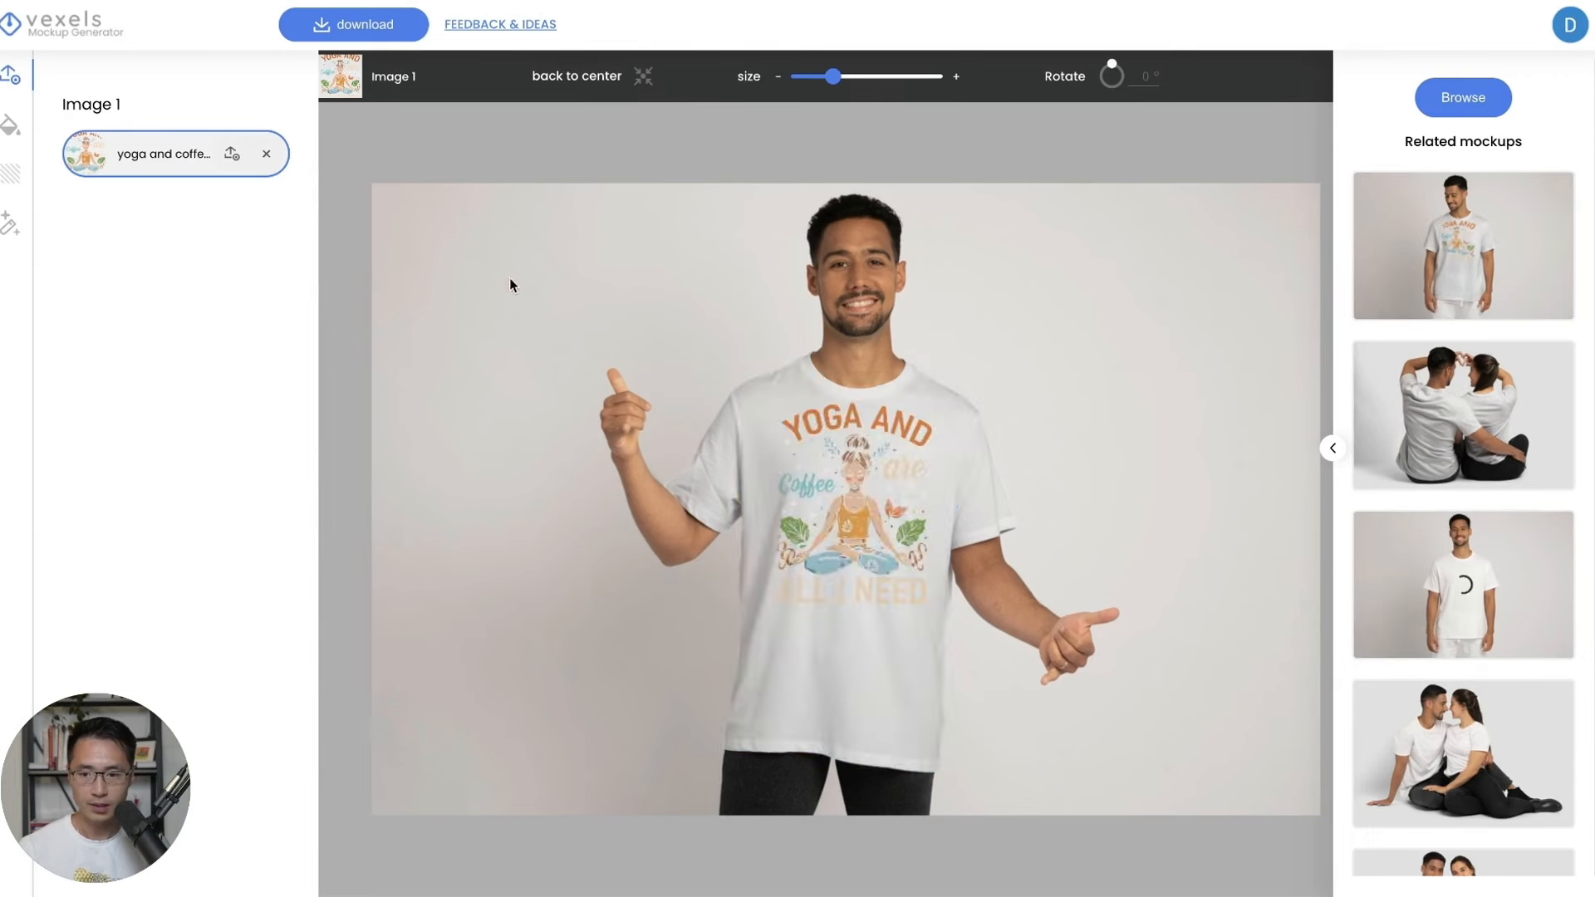
# Make the shirt black, shrink and nudge the design up, and bring up download sizes.
pyautogui.click(13, 123)
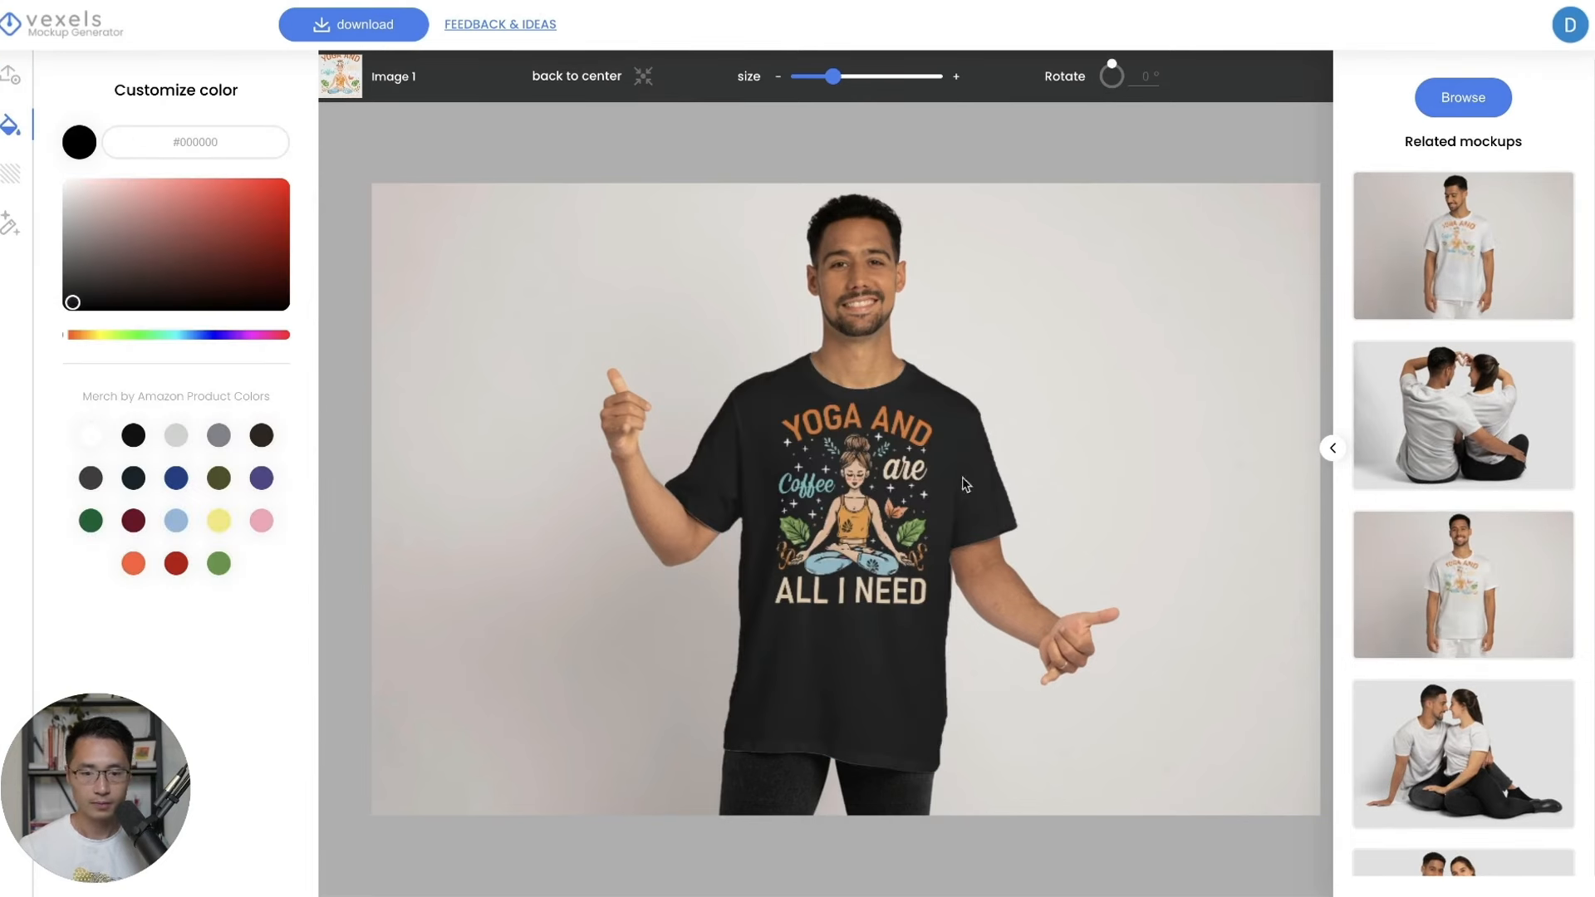
pyautogui.moveTo(825, 80); pyautogui.dragTo(819, 77)
pyautogui.moveTo(886, 492); pyautogui.dragTo(884, 487)
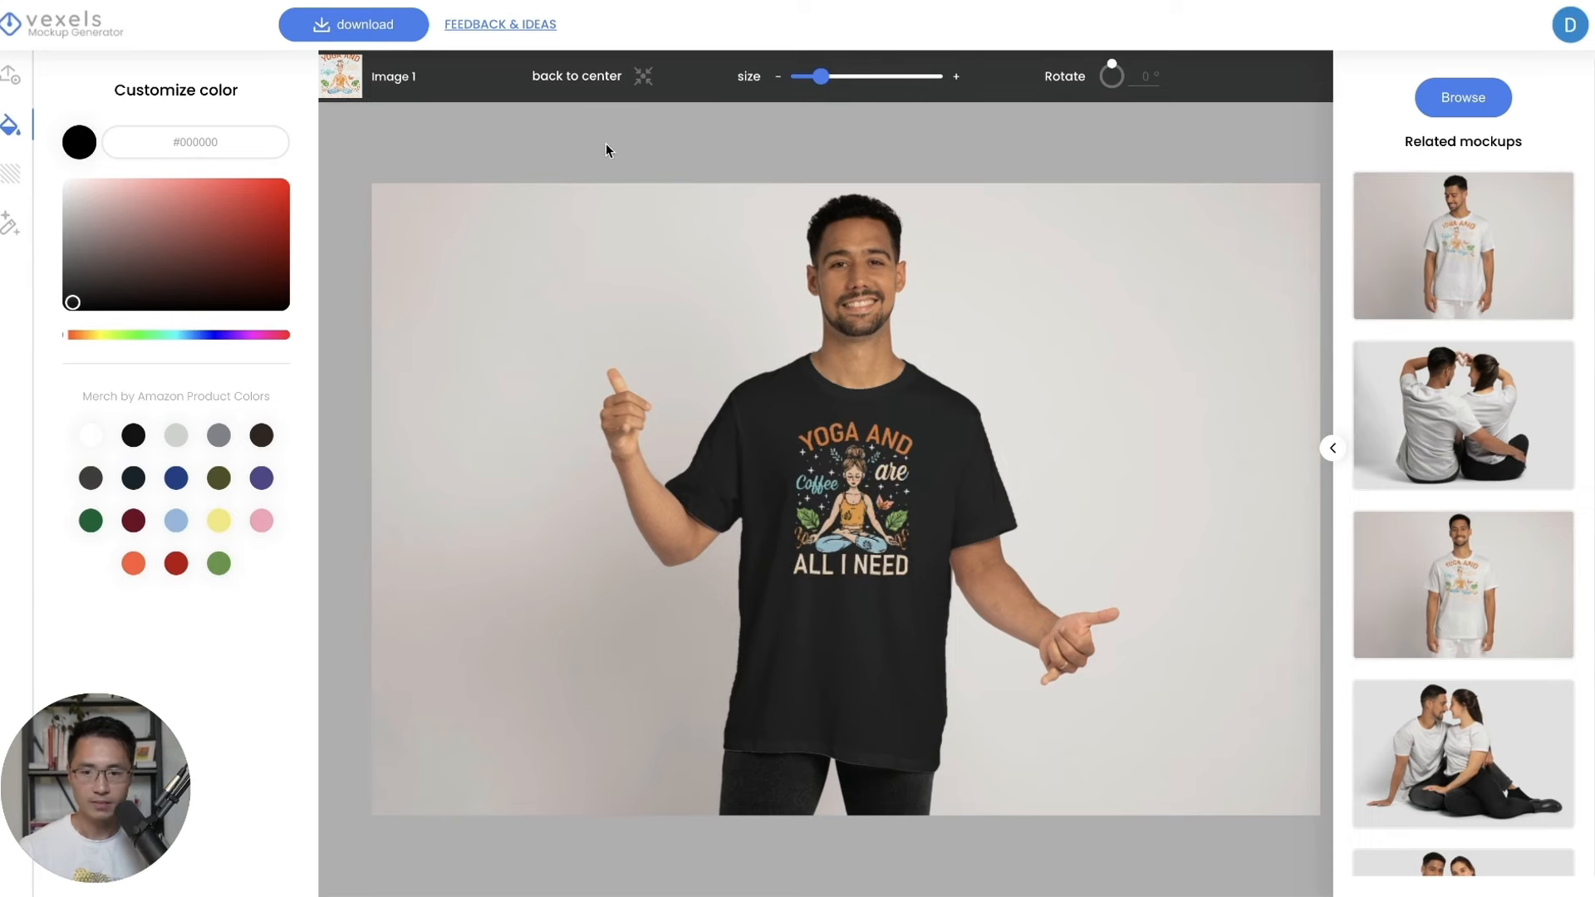
pyautogui.click(363, 22)
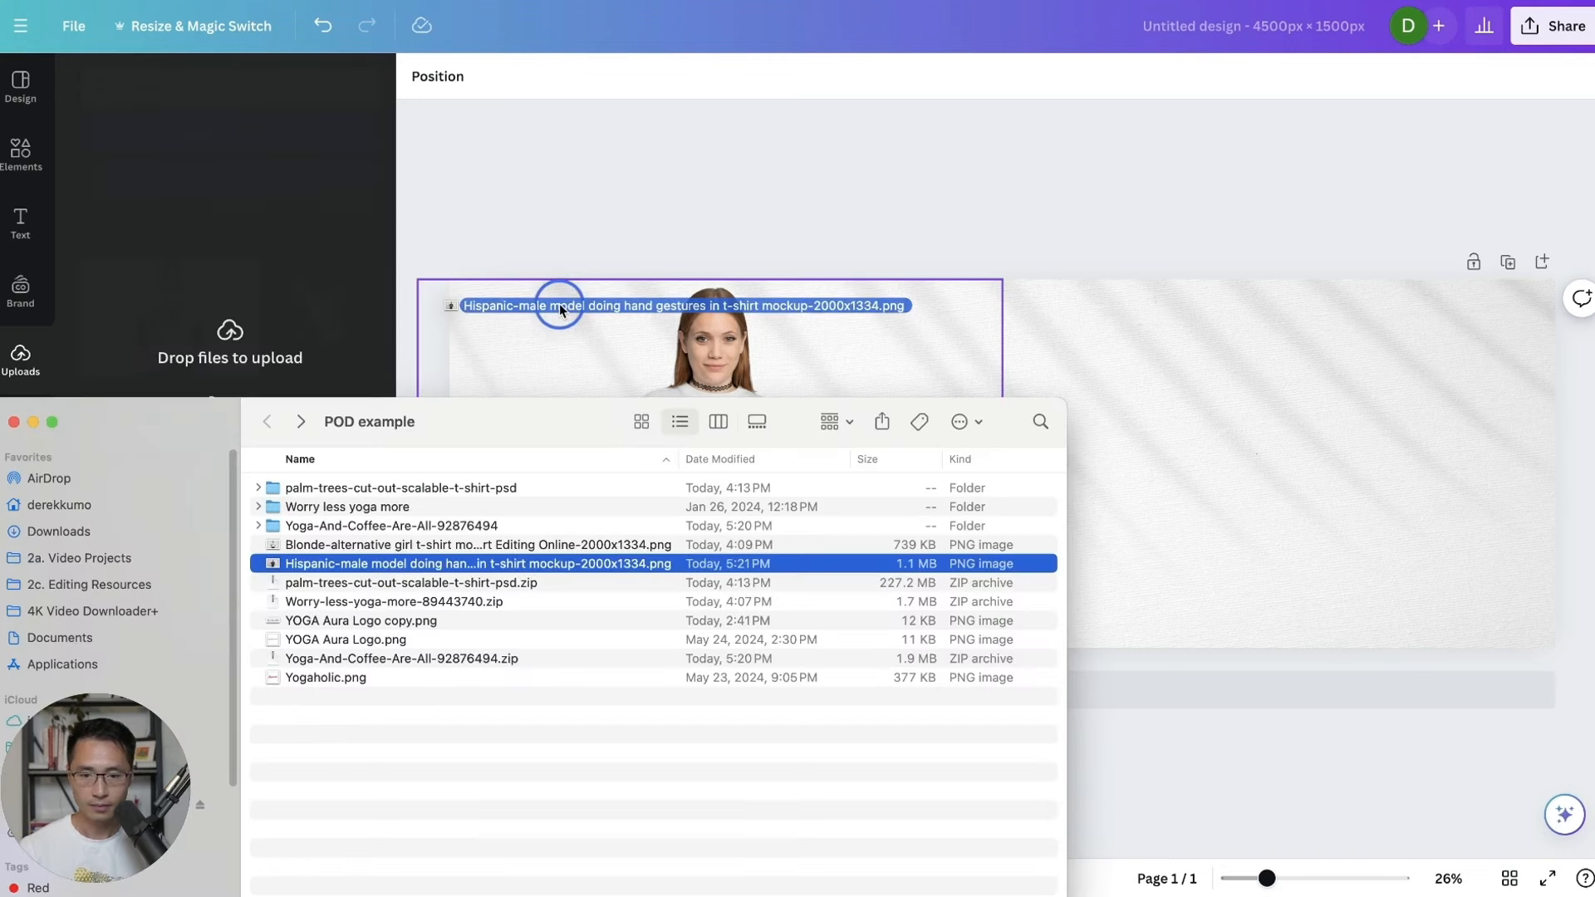
# Add the man's yoga-tee photo to the banner and remove its background with BG Remover.
pyautogui.moveTo(559, 306); pyautogui.dragTo(753, 255)
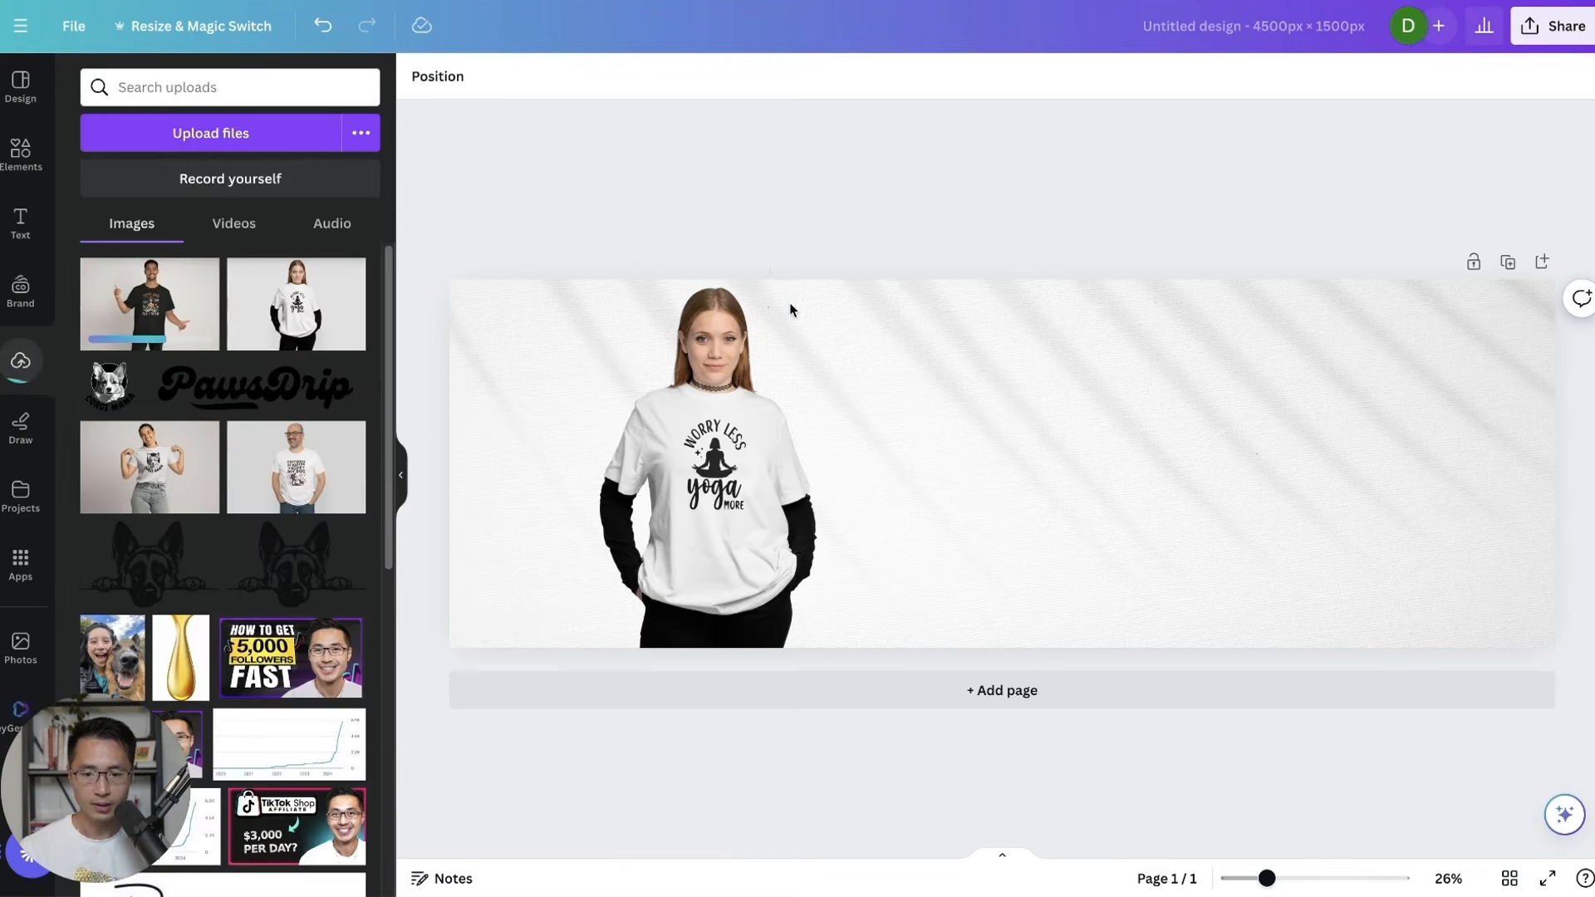
pyautogui.moveTo(1102, 522); pyautogui.dragTo(1208, 540)
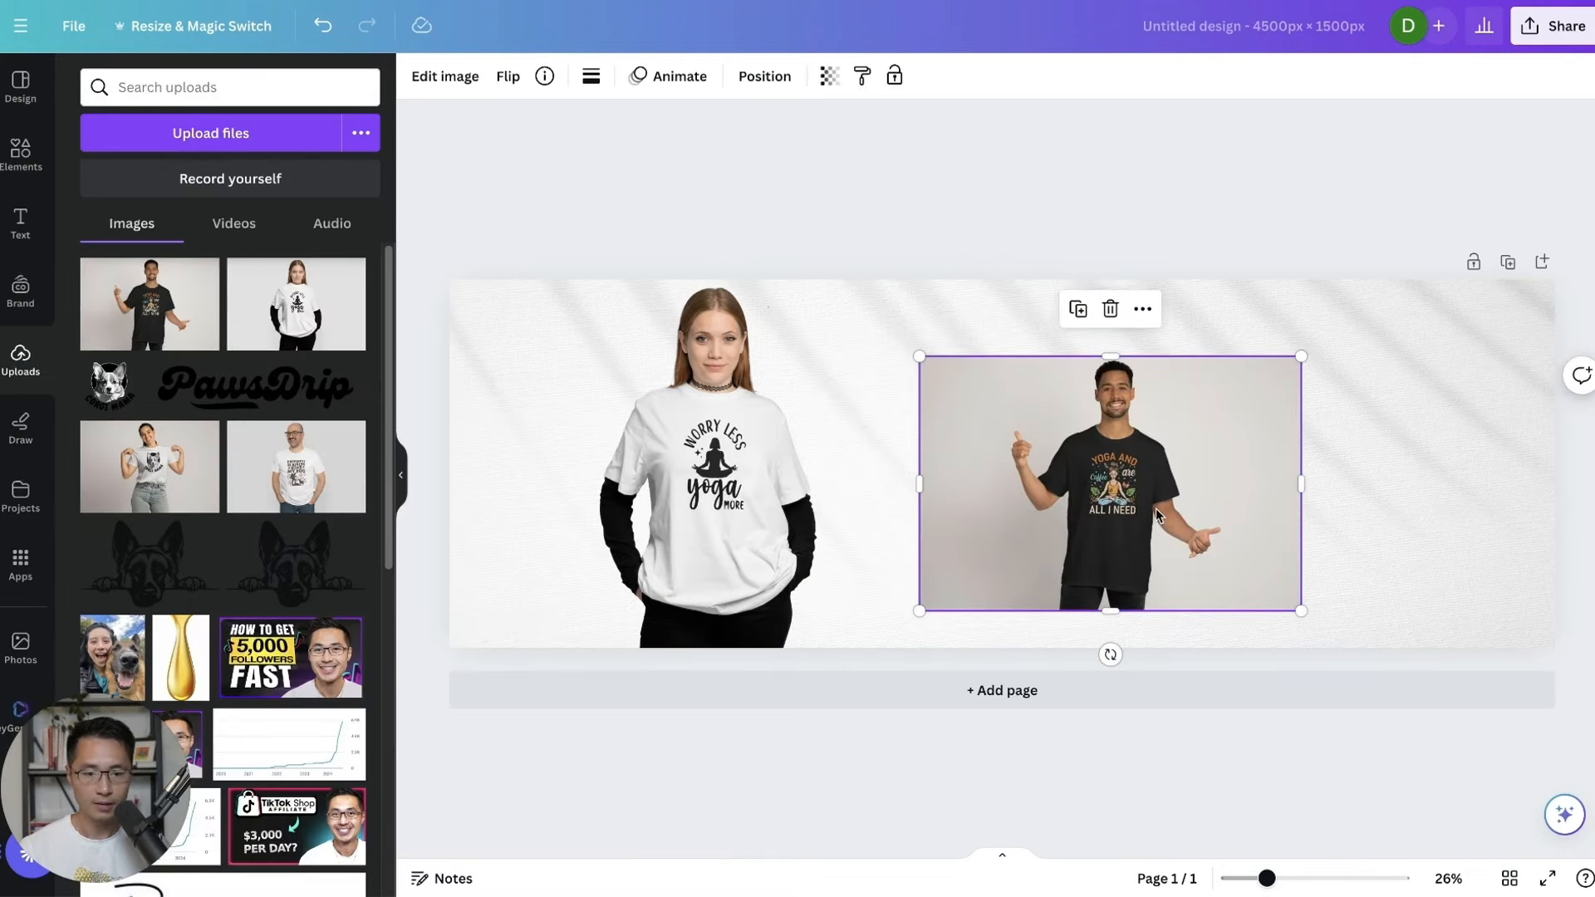
pyautogui.click(446, 76)
pyautogui.click(117, 214)
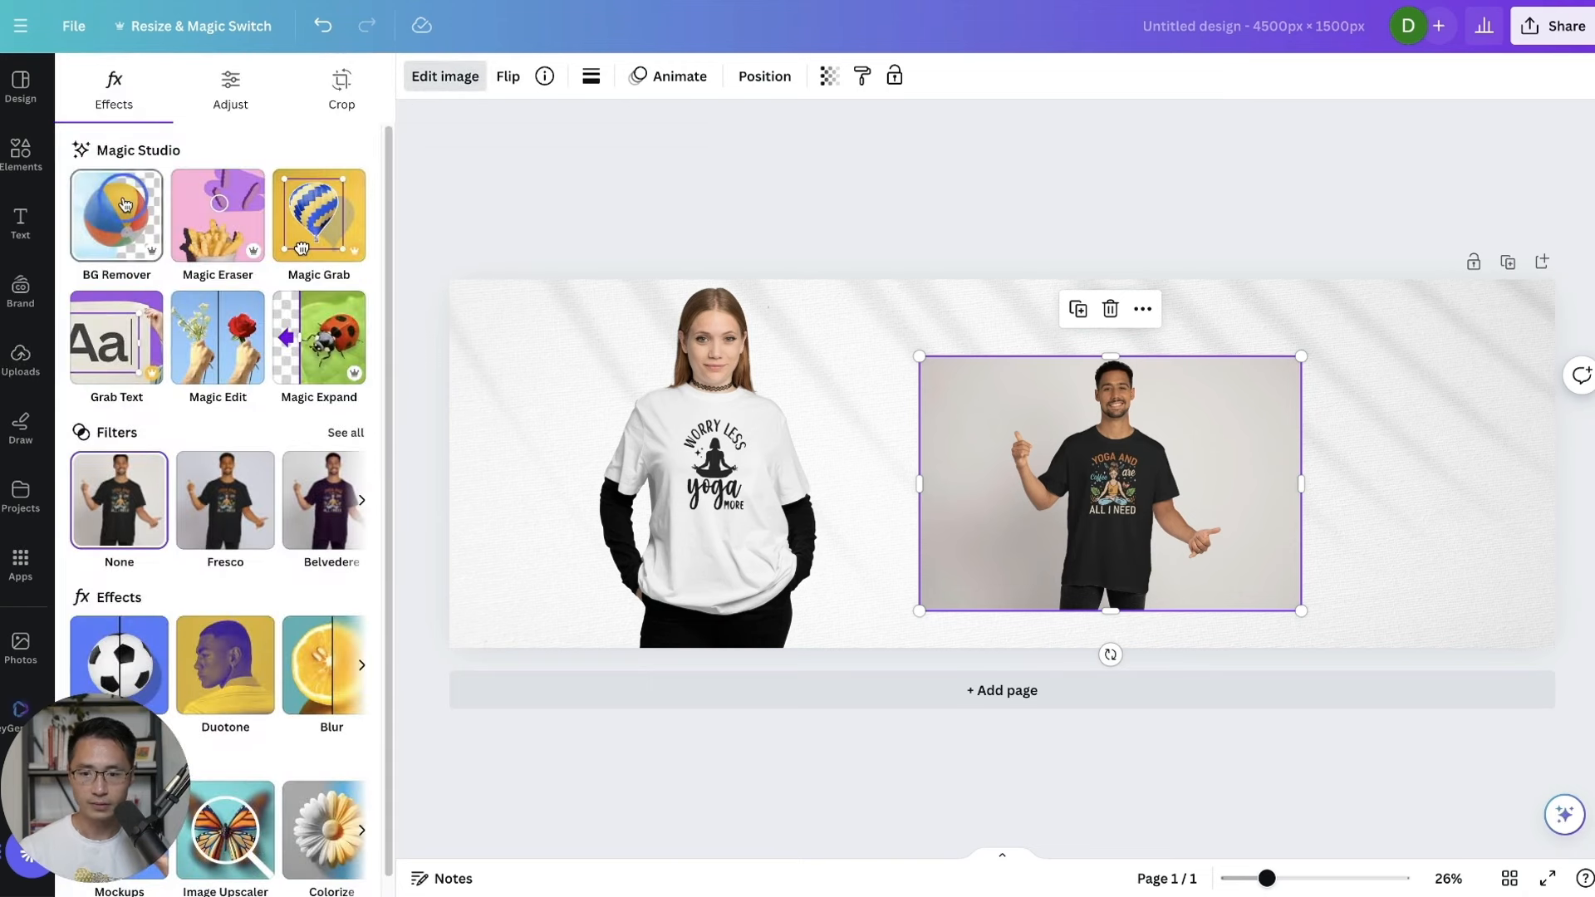
# Enlarge the man's photo, place it right of the woman, and begin downloading the banner.
pyautogui.moveTo(1300, 357); pyautogui.dragTo(1560, 183)
pyautogui.moveTo(1159, 482); pyautogui.dragTo(766, 581)
pyautogui.moveTo(1165, 281); pyautogui.dragTo(1178, 270)
pyautogui.moveTo(875, 523); pyautogui.dragTo(1382, 555)
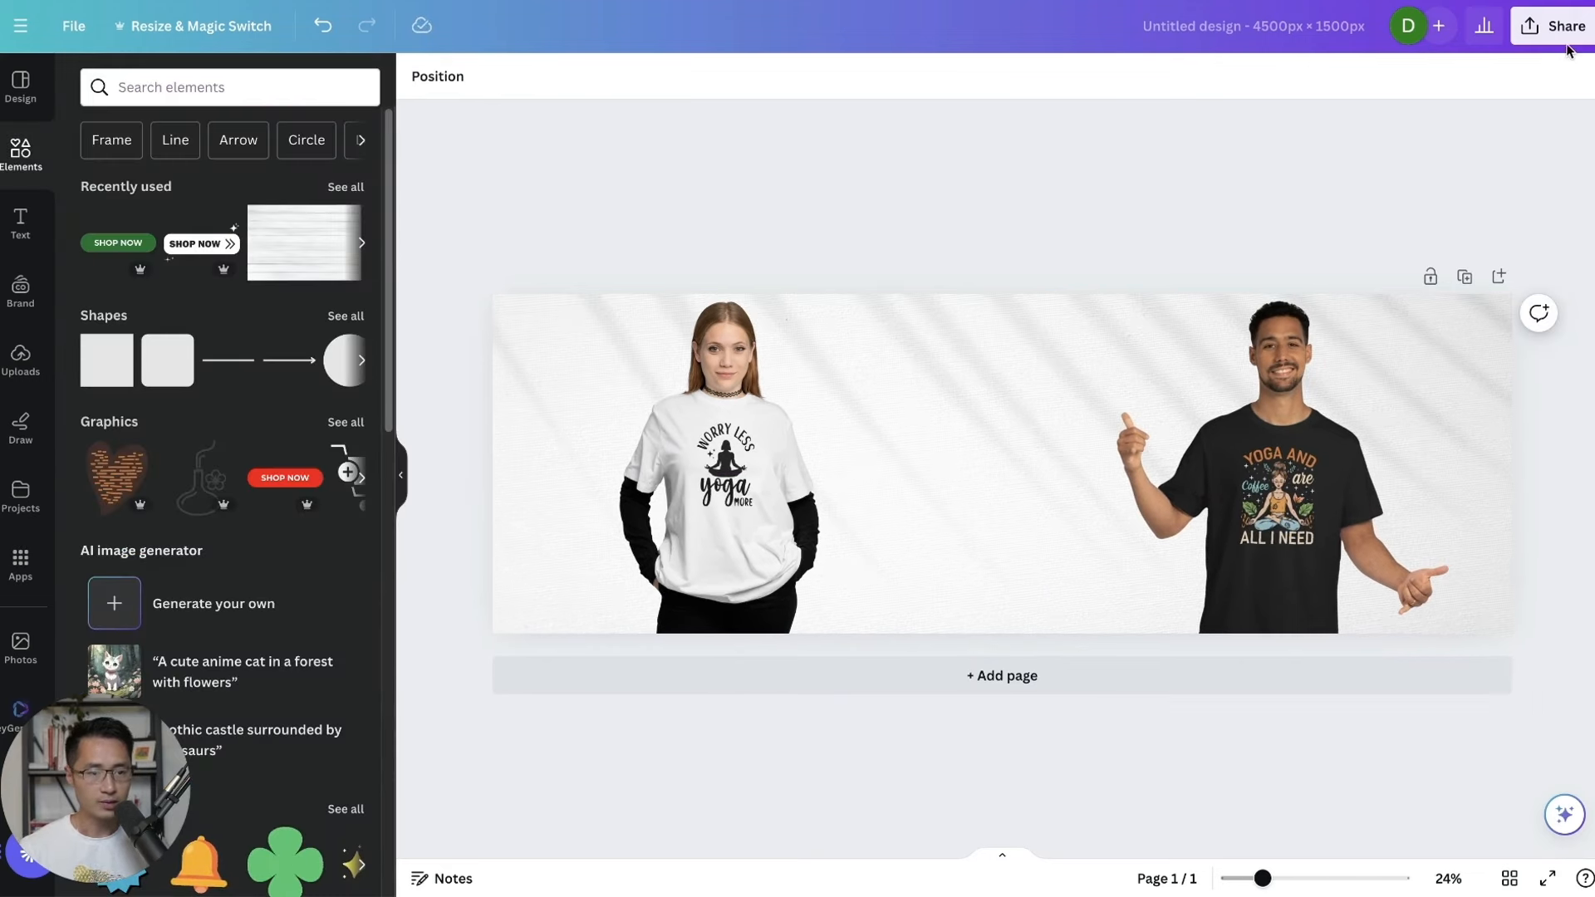
pyautogui.click(1561, 29)
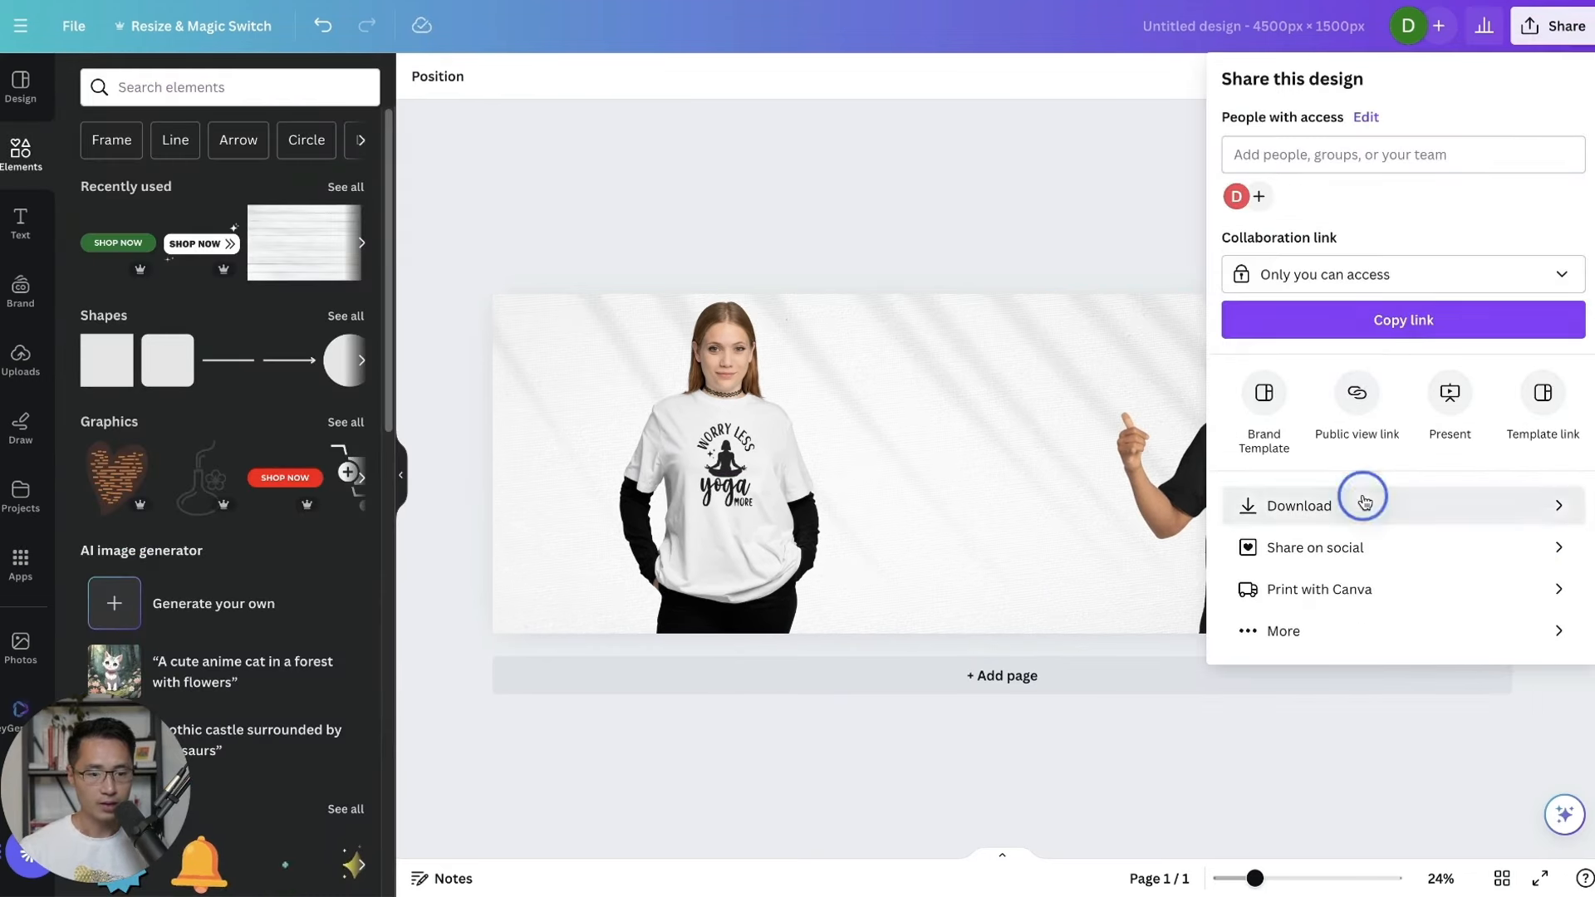
pyautogui.click(1364, 505)
# Download the banner as a PNG and open the live Dawn theme for customizing.
pyautogui.click(1327, 418)
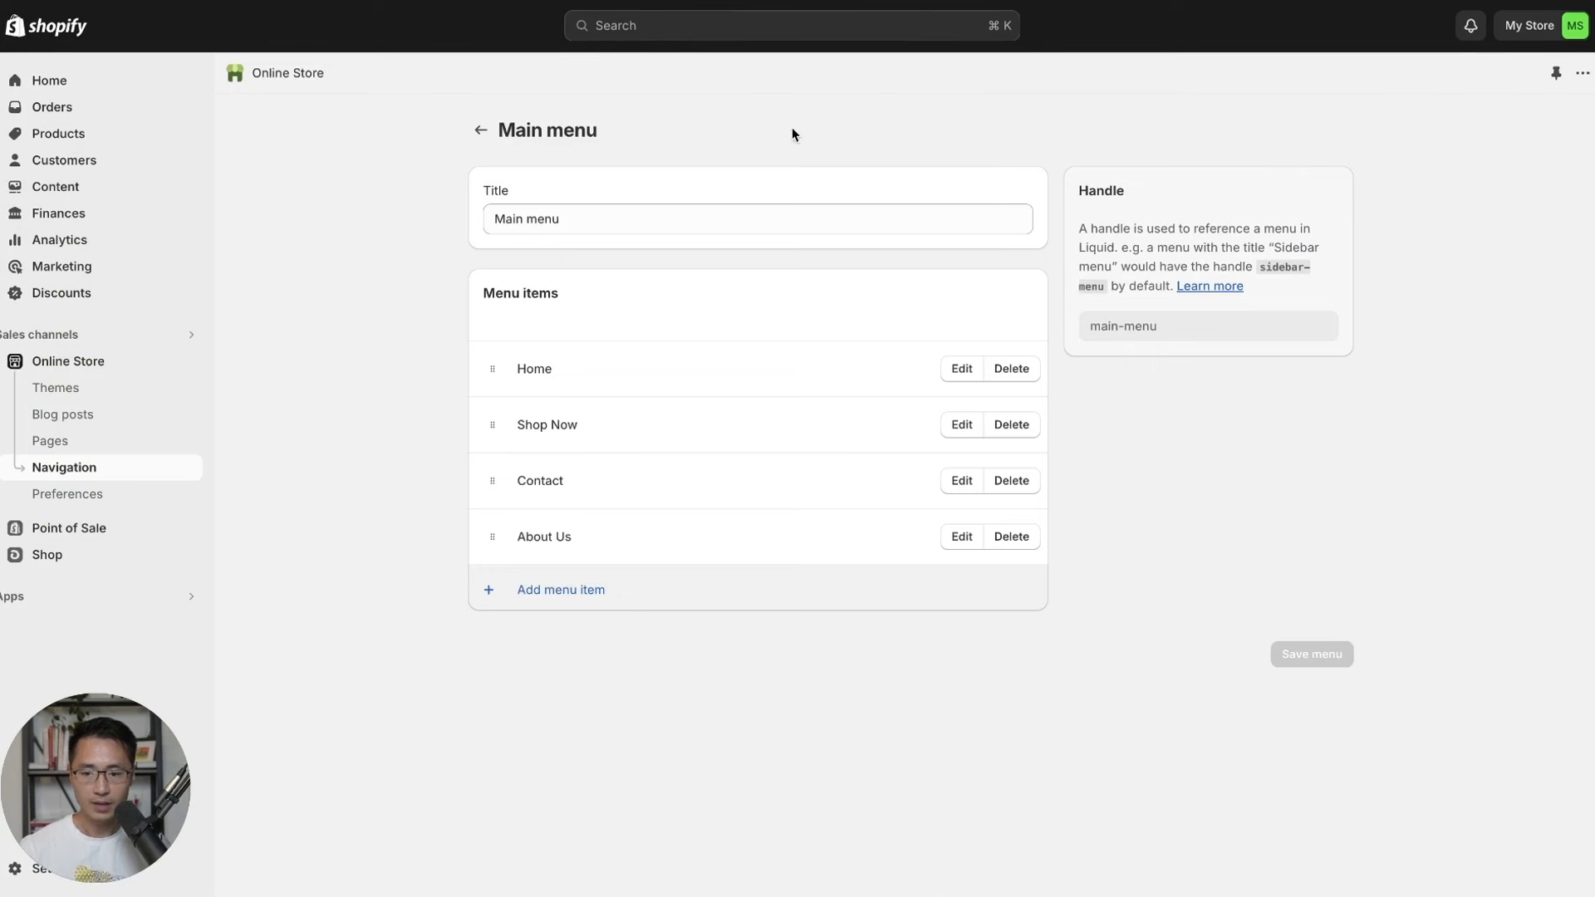
pyautogui.click(86, 363)
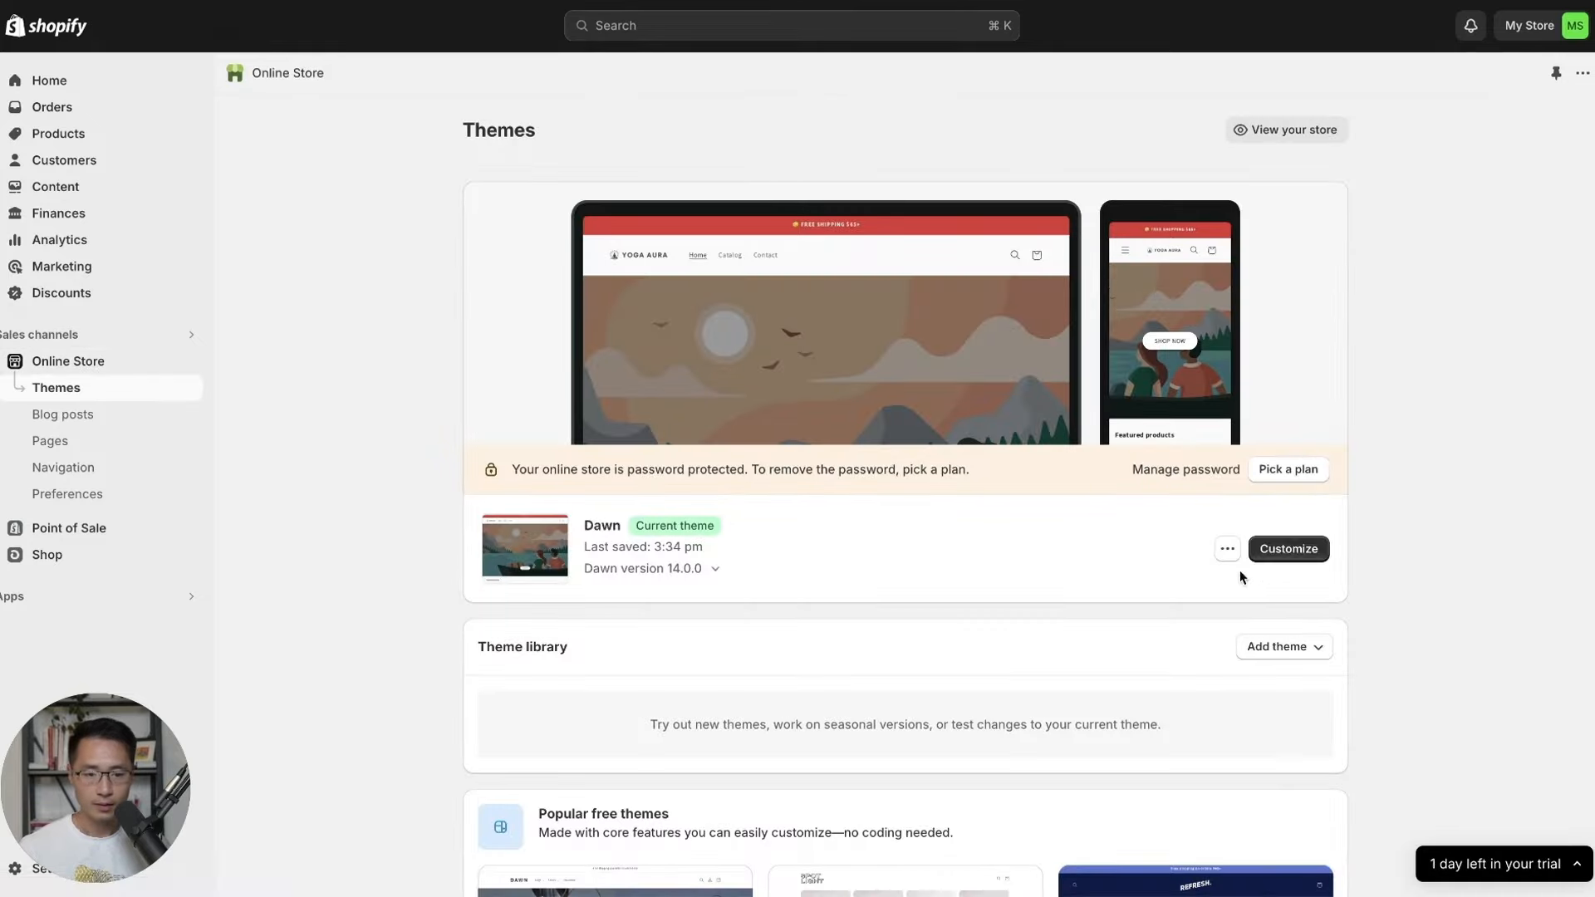
pyautogui.click(1288, 548)
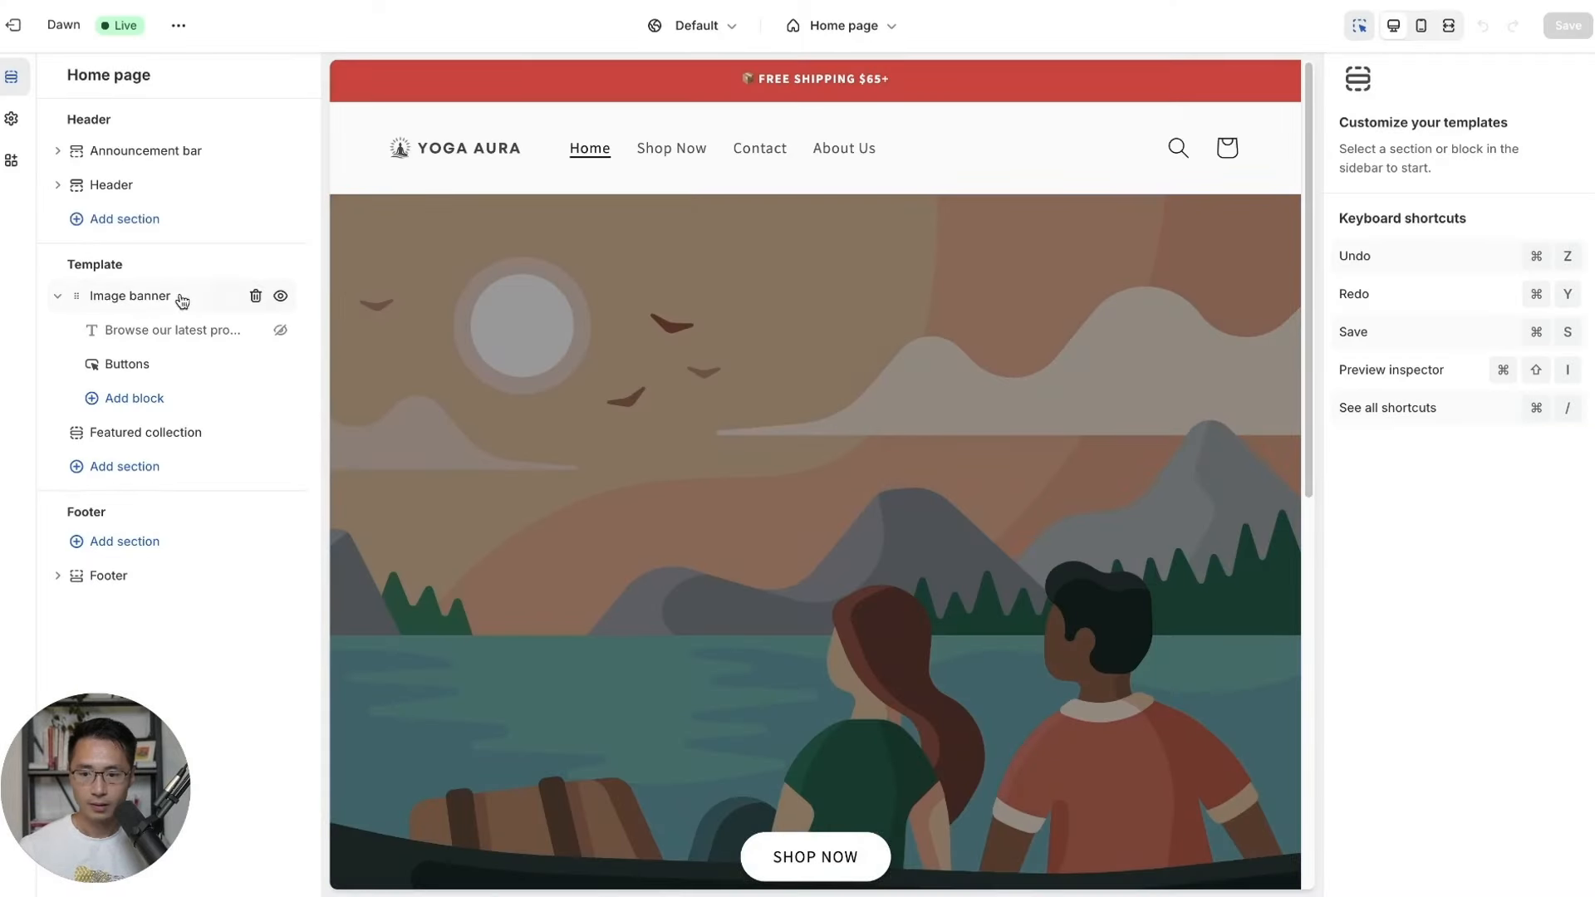
# Upload BANNER.png and set it as the home page image banner's first image.
pyautogui.click(181, 300)
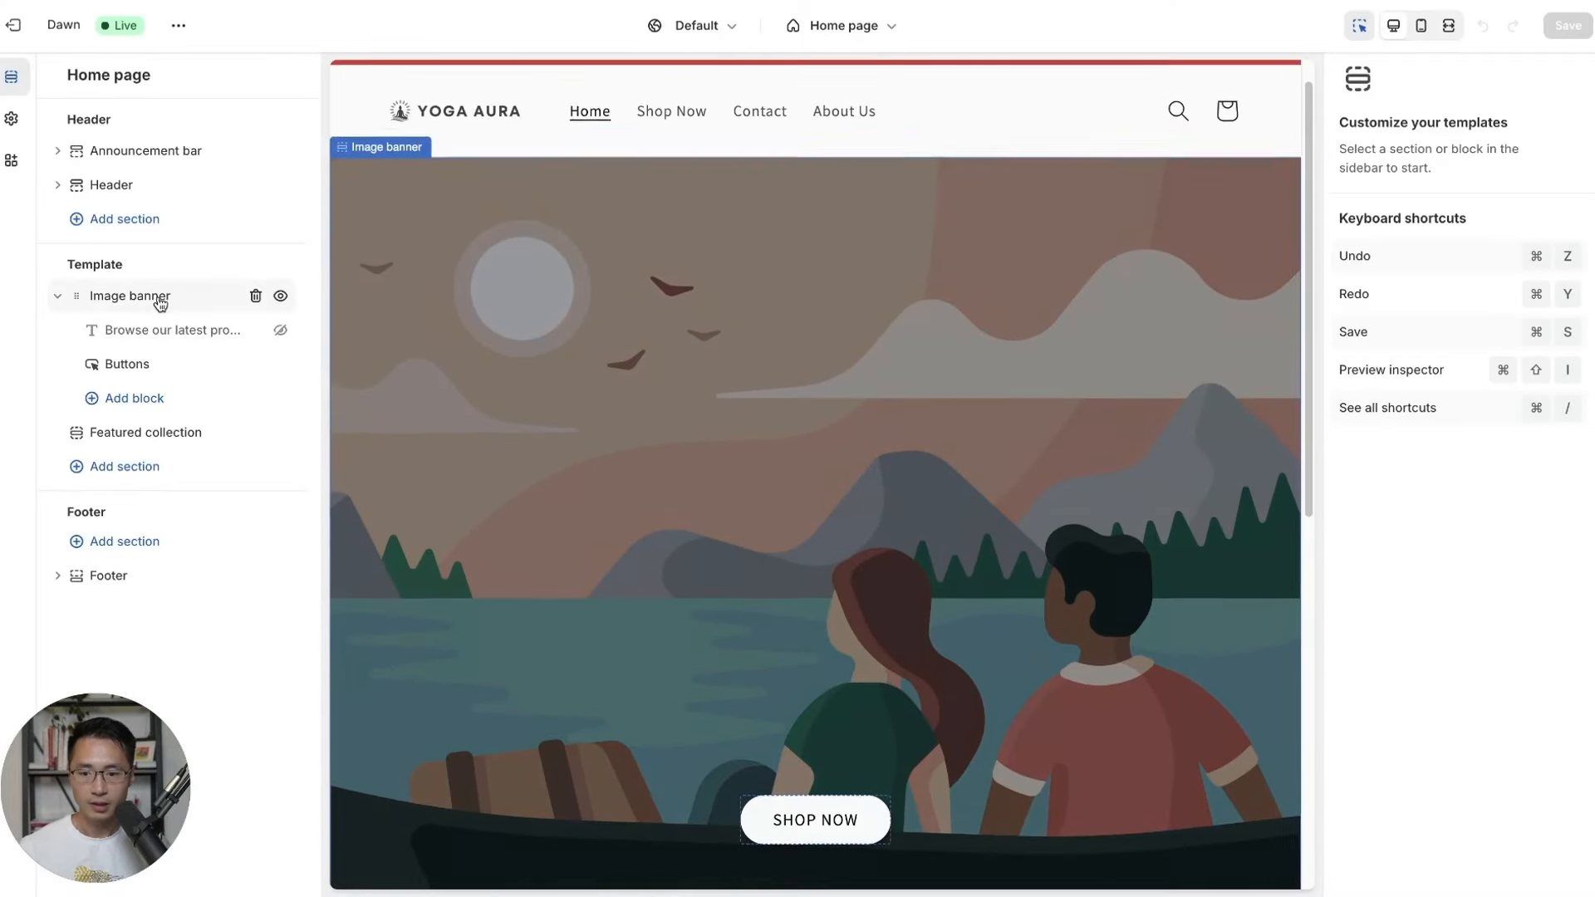
pyautogui.click(1448, 166)
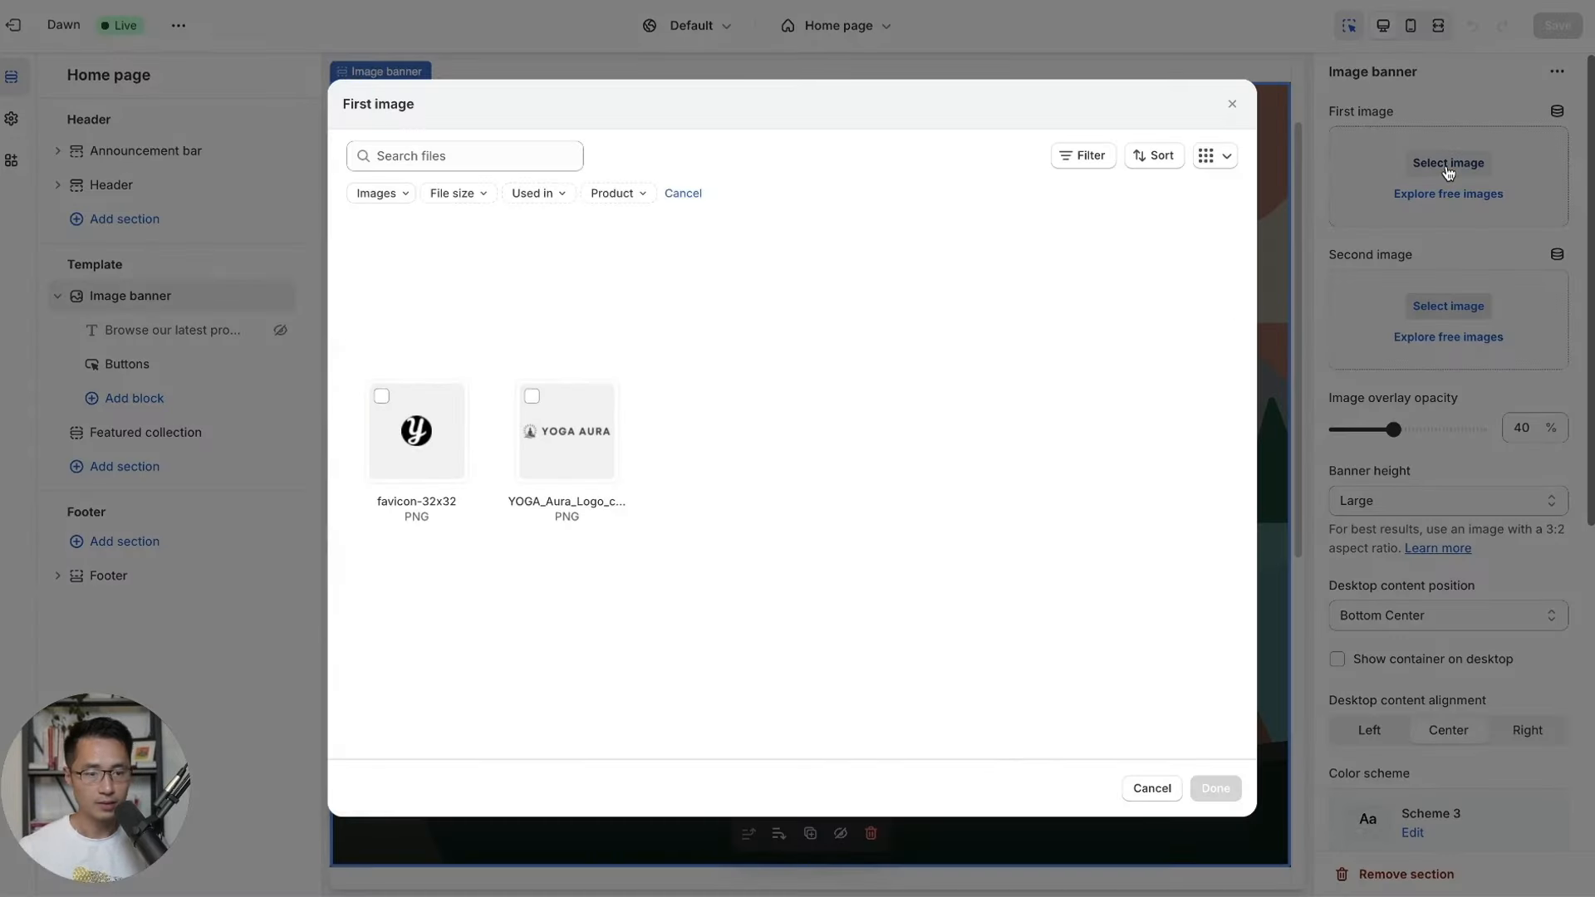
pyautogui.click(822, 279)
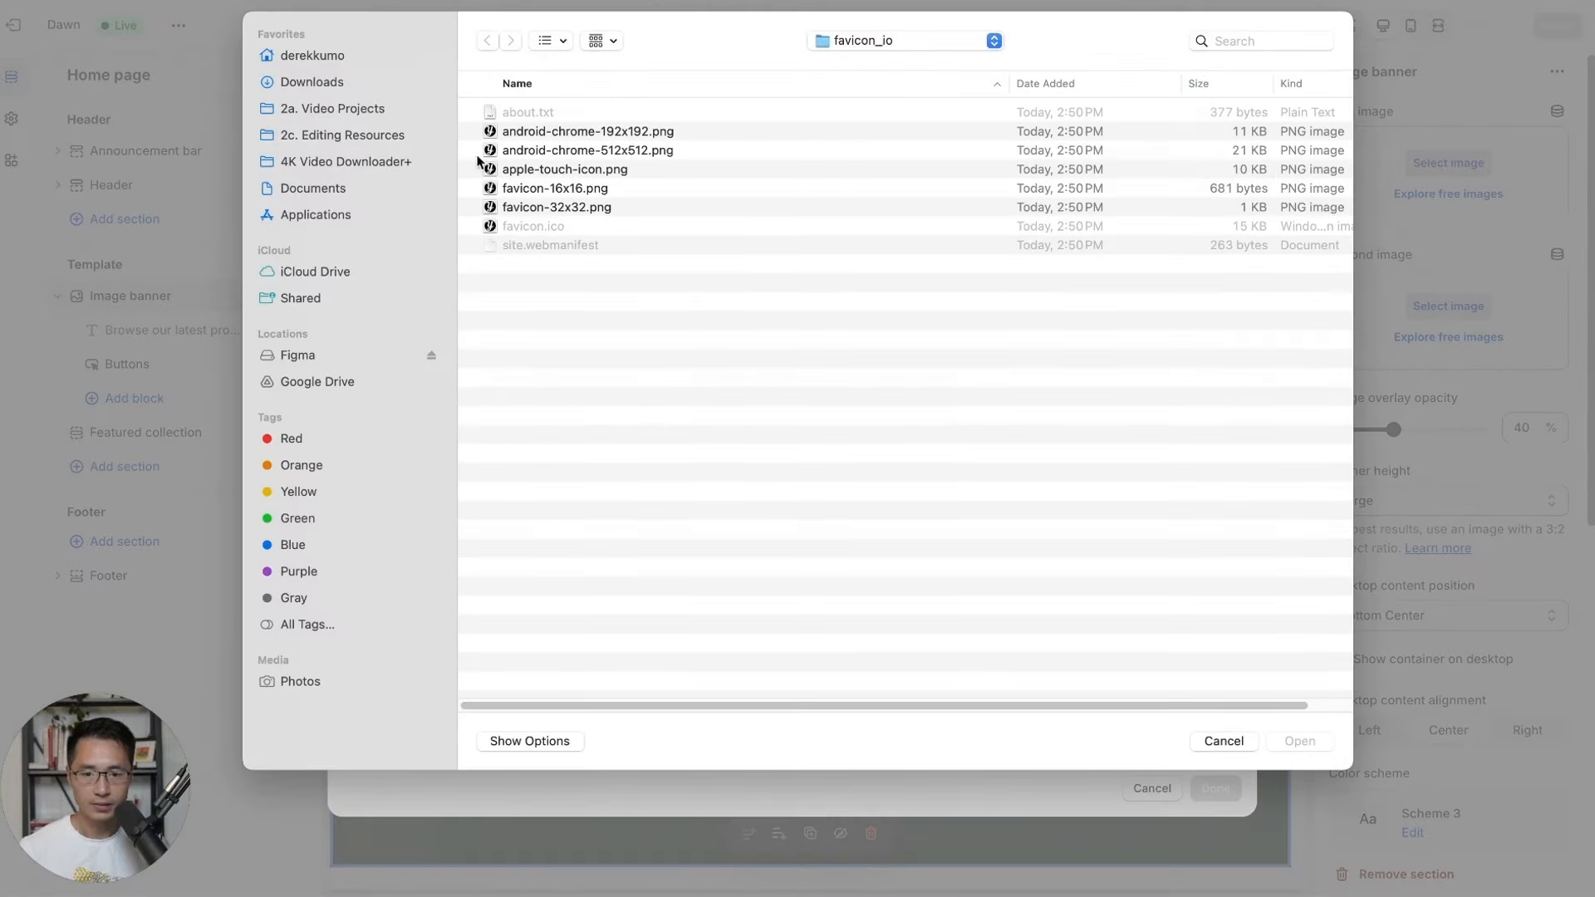
pyautogui.doubleClick(559, 167)
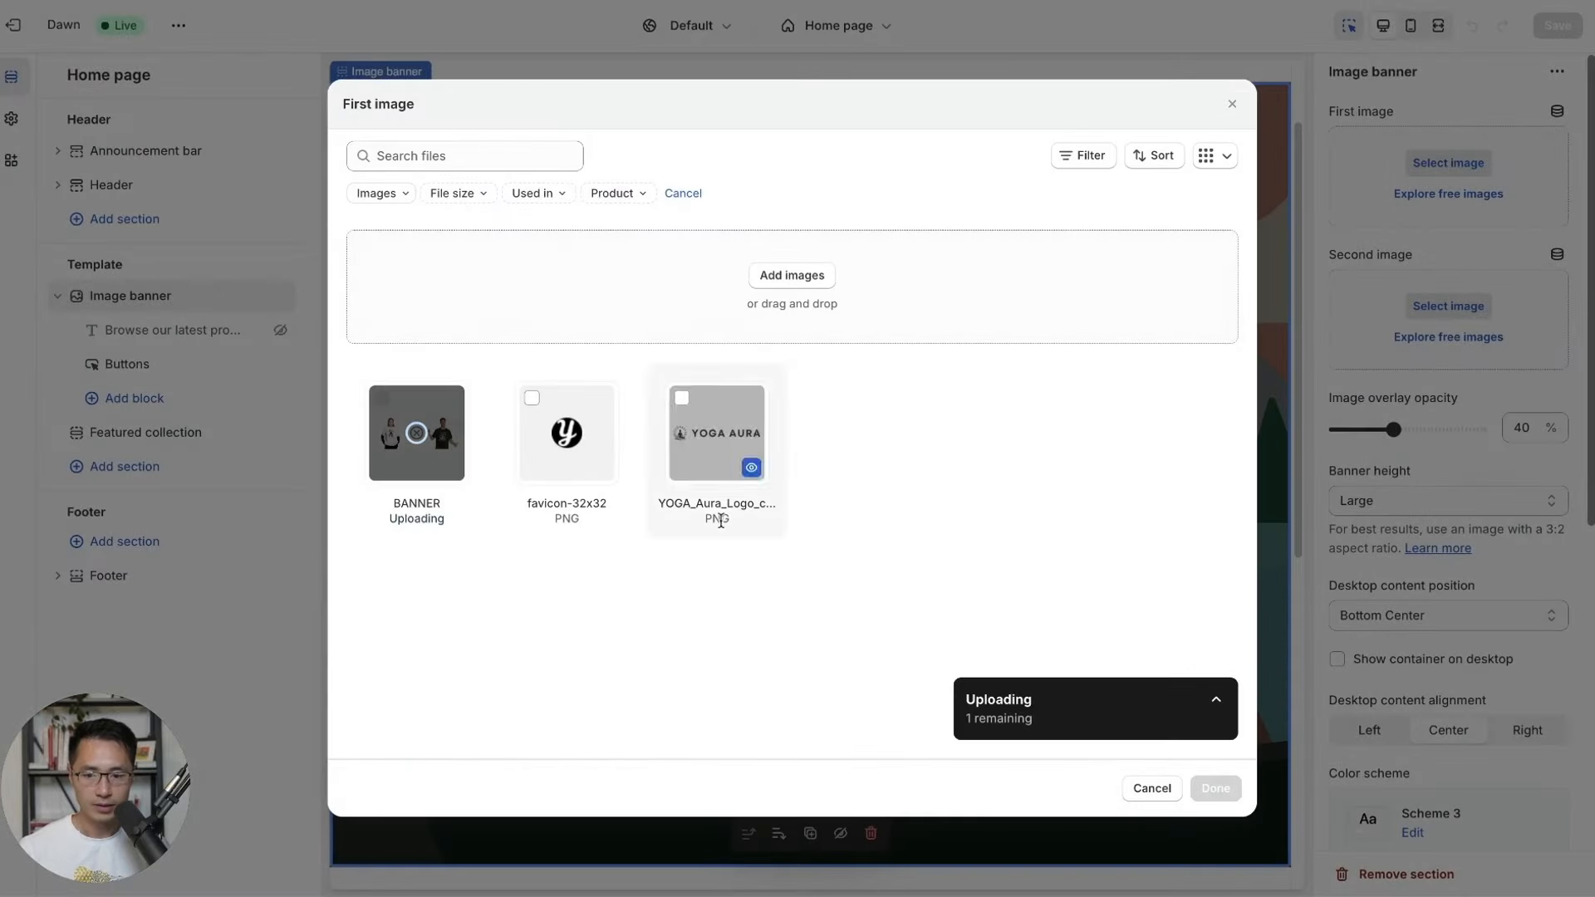
pyautogui.click(1215, 788)
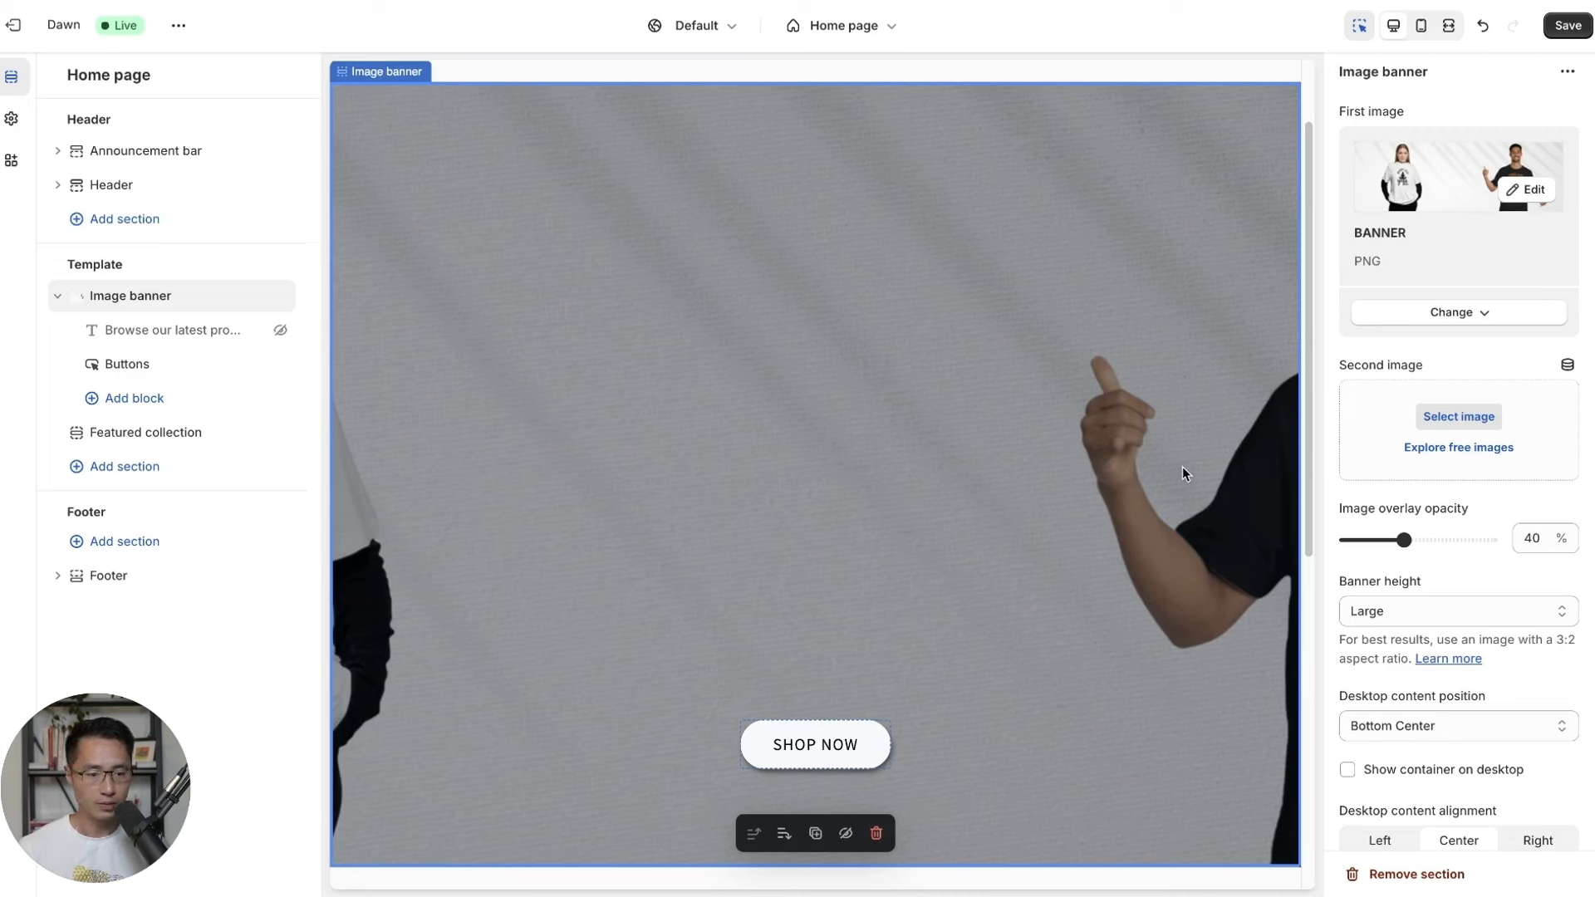
# Set the image overlay opacity to 0% and banner height to Adapt to first image.
pyautogui.scroll(-1, 1450, 517)
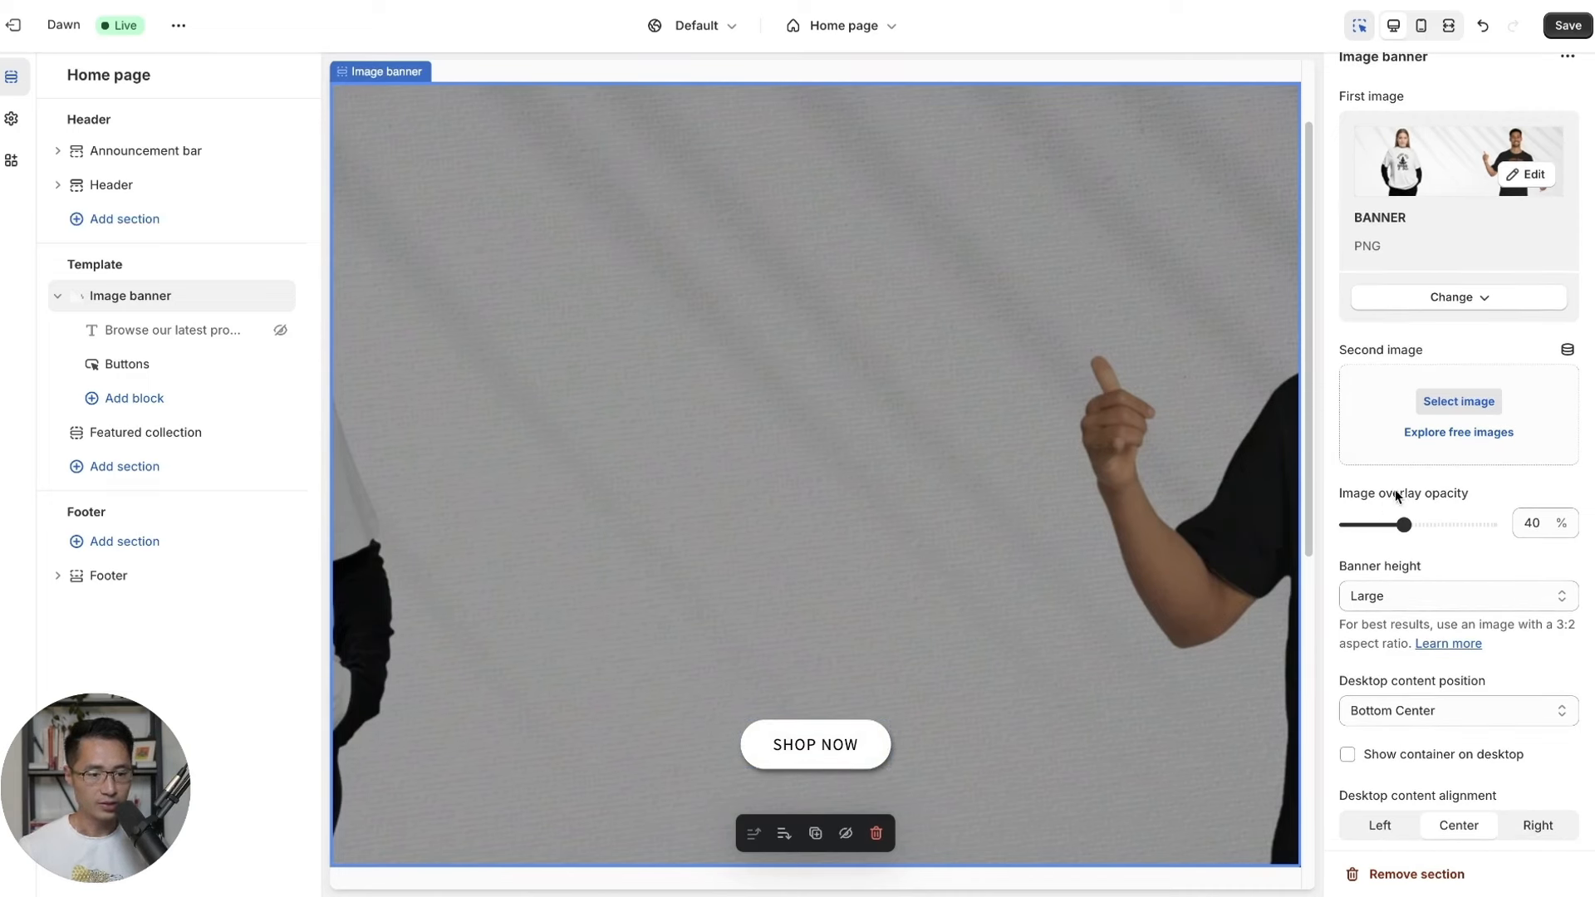
pyautogui.moveTo(1418, 530); pyautogui.dragTo(1329, 537)
pyautogui.click(1369, 581)
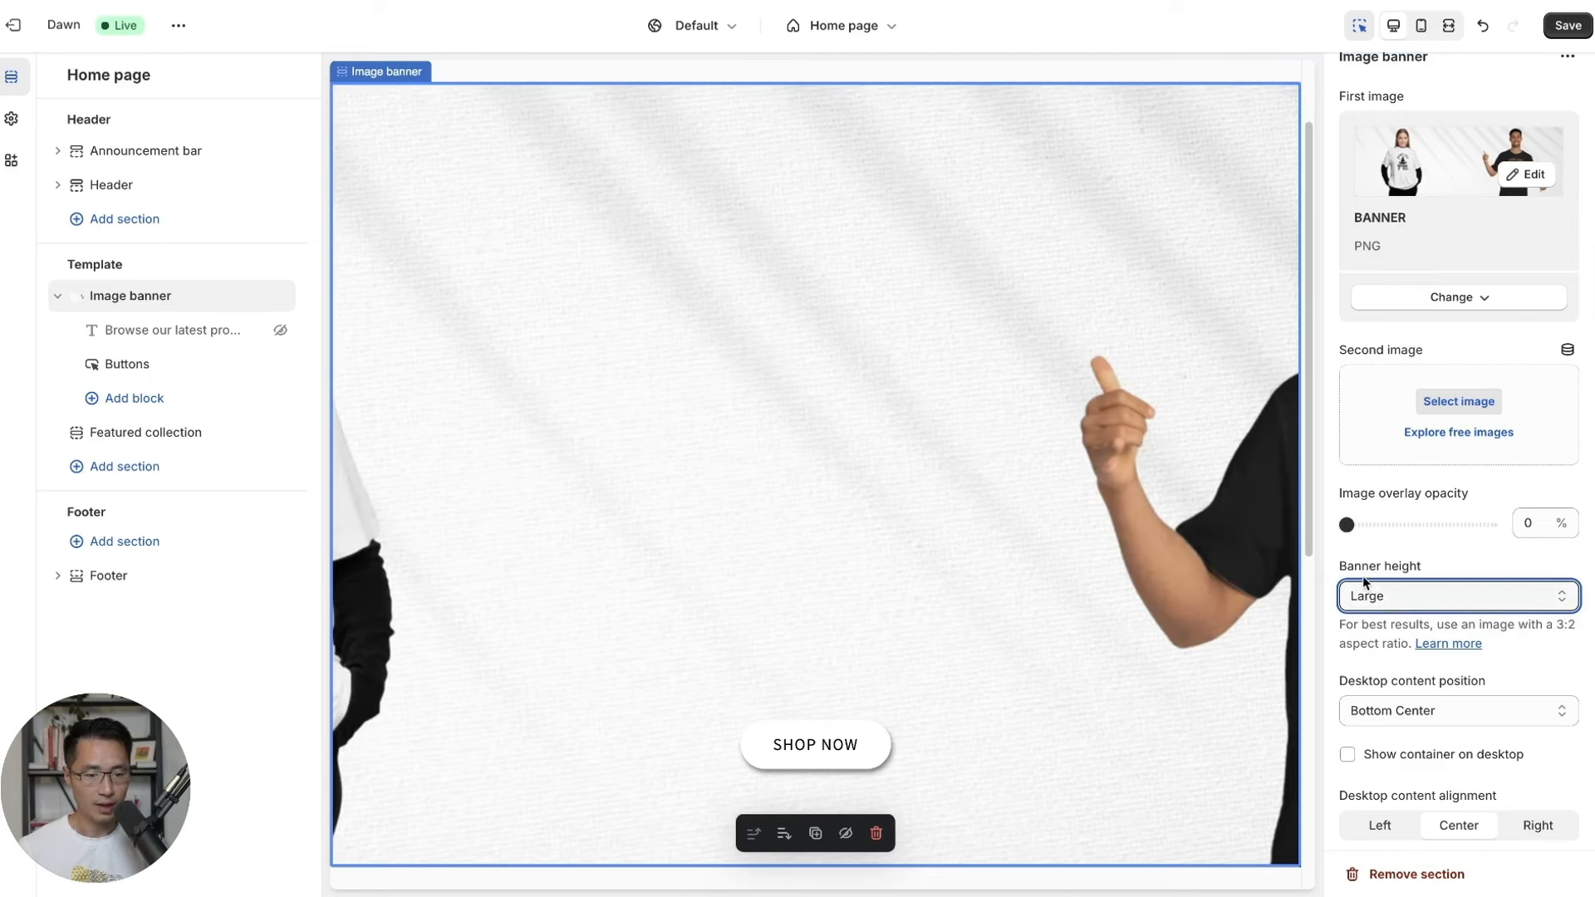
pyautogui.click(1387, 580)
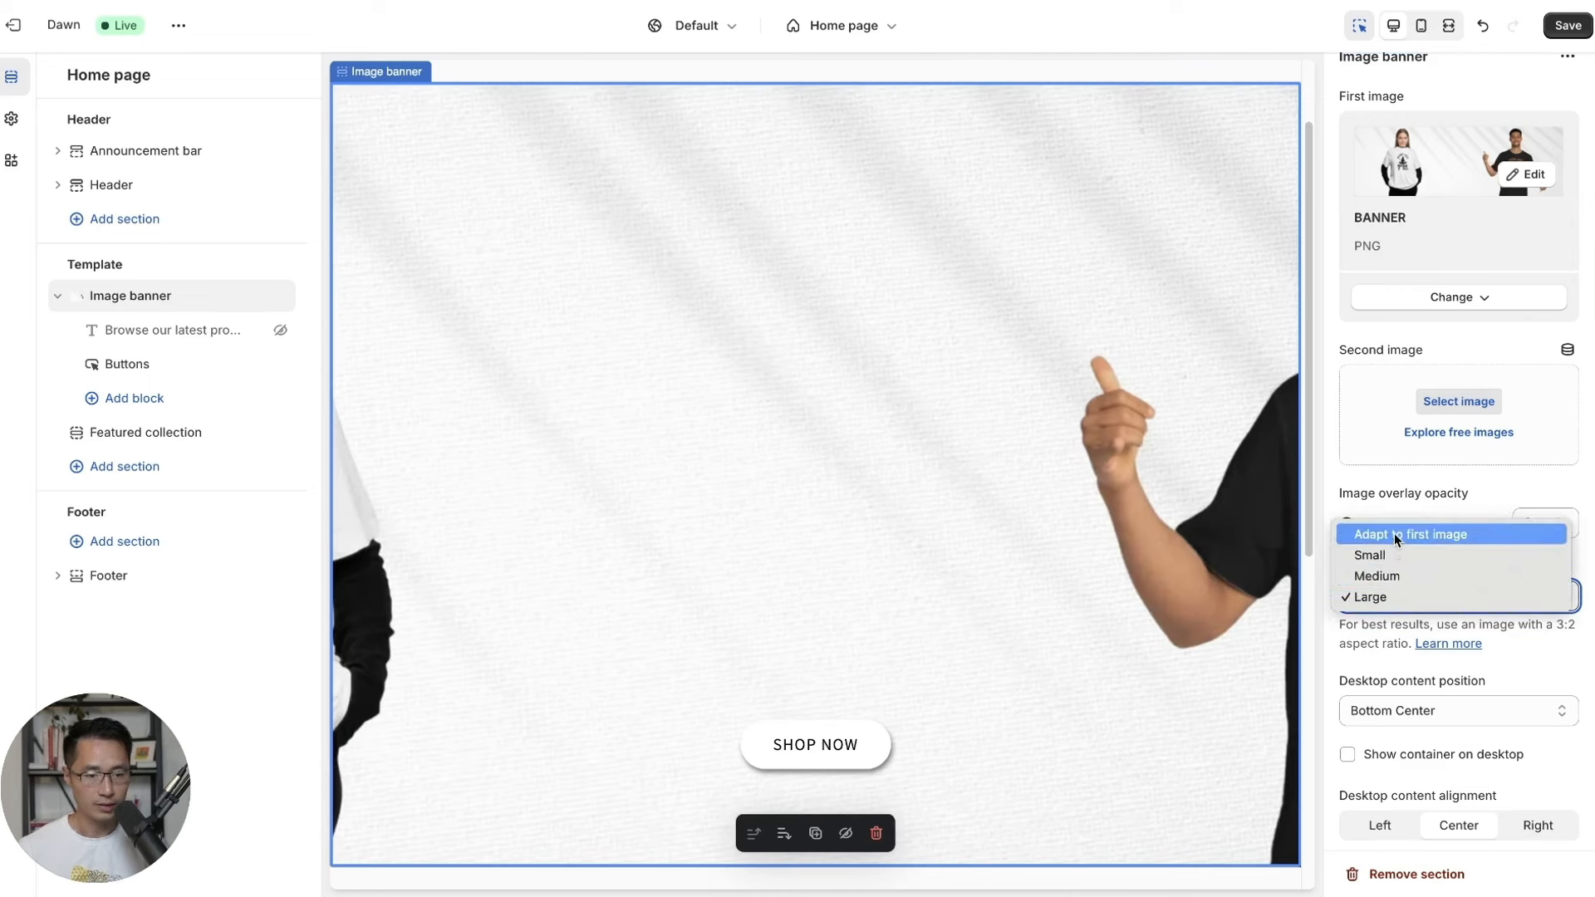
pyautogui.click(1365, 540)
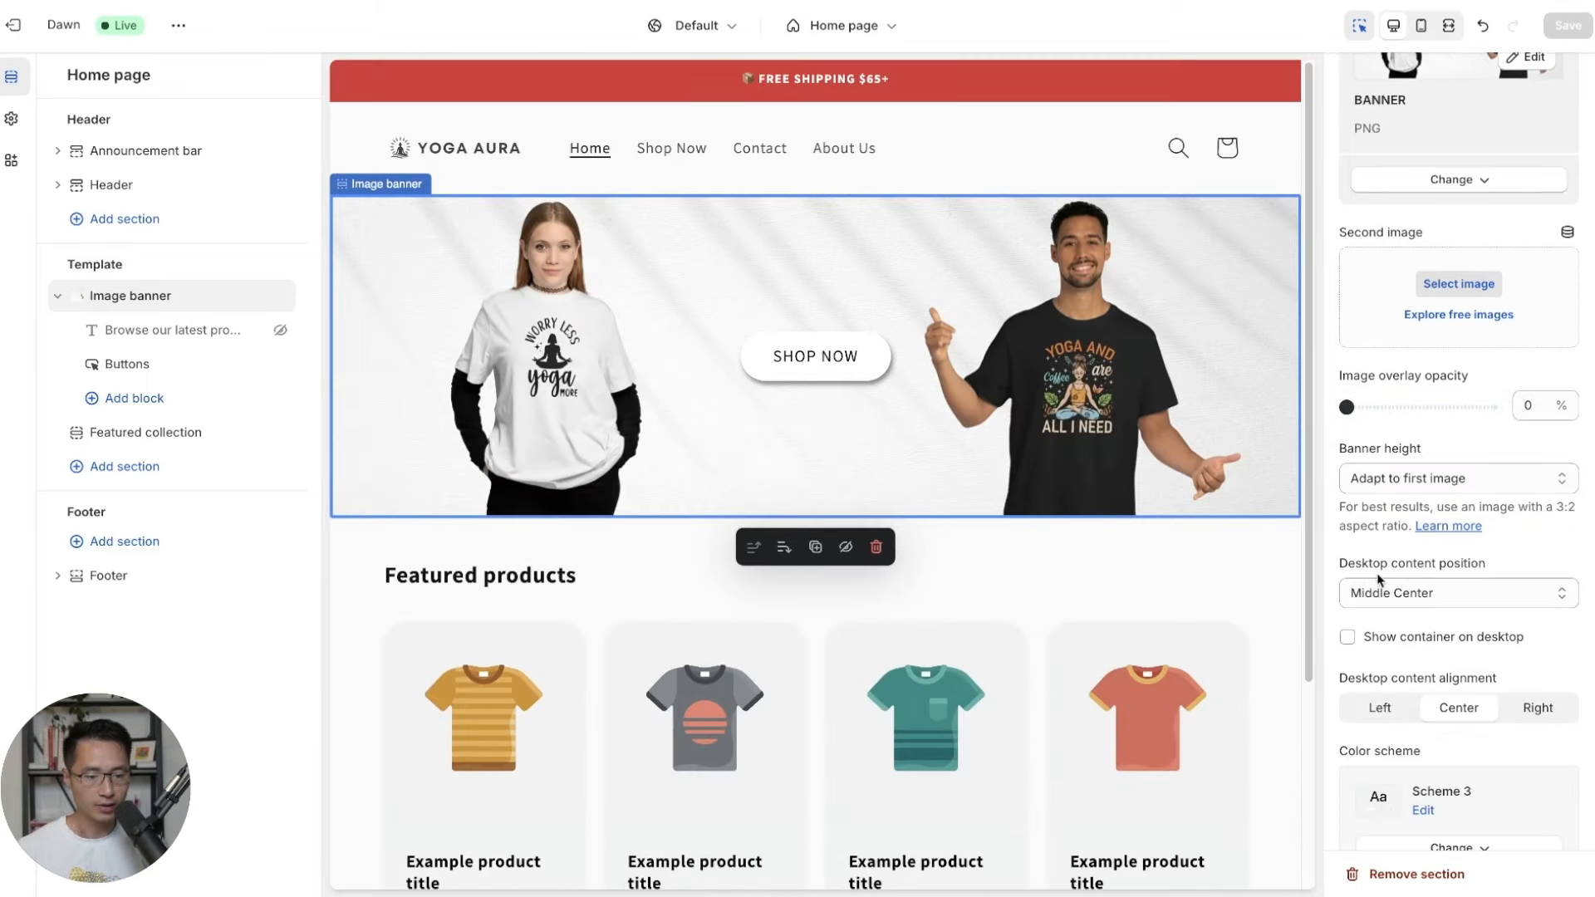
# Set desktop content position to Top Center, save, and check the mobile preview.
pyautogui.click(1397, 597)
pyautogui.click(1397, 596)
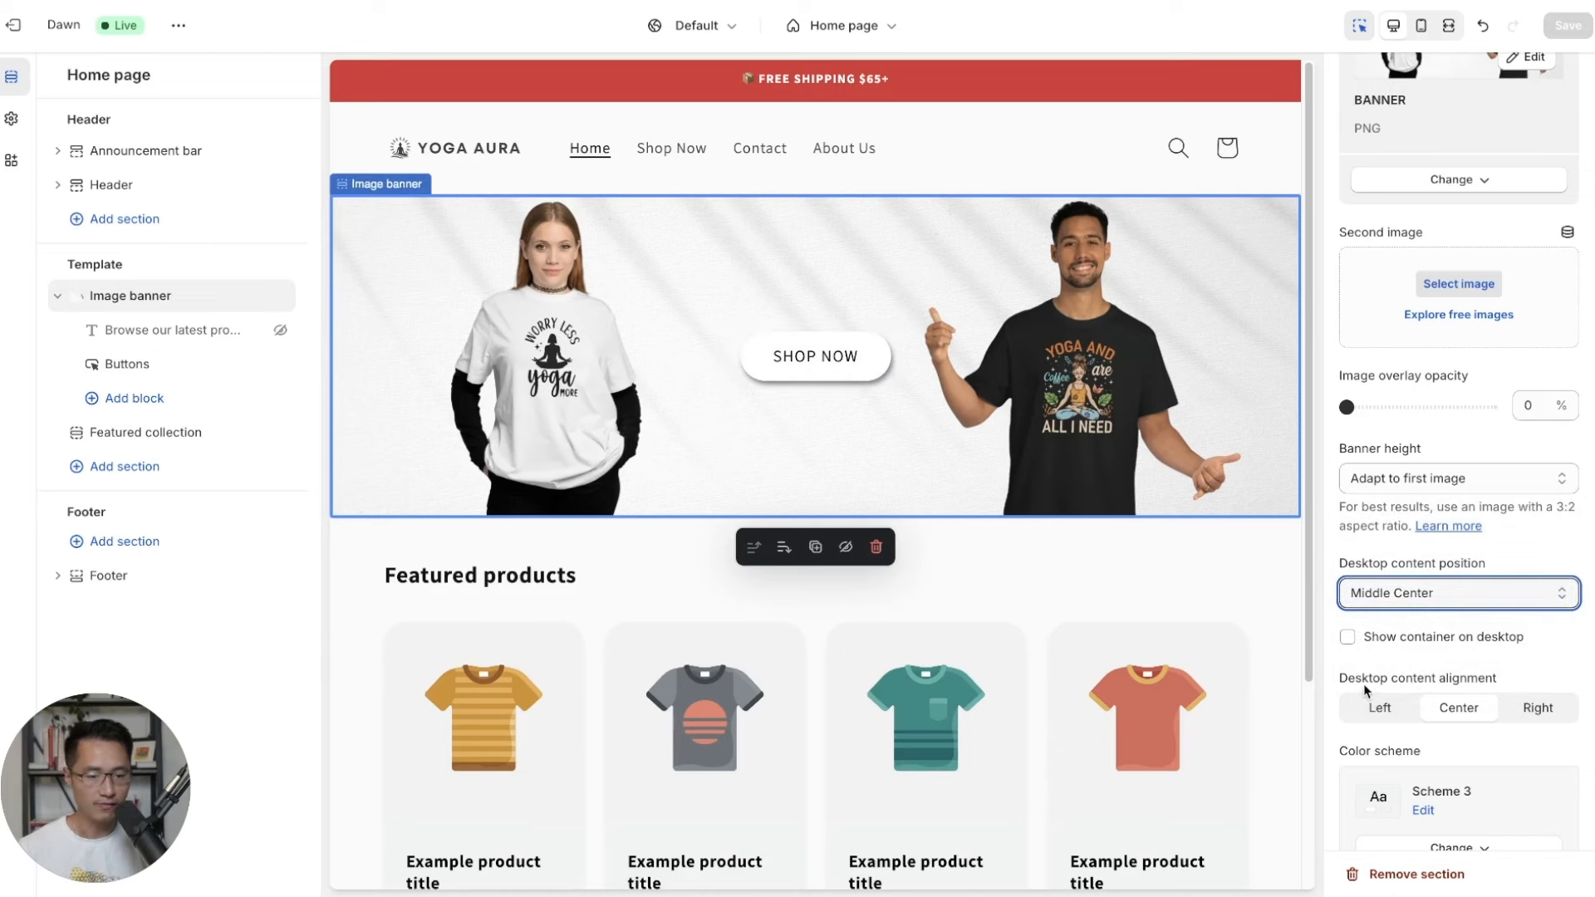
pyautogui.click(1490, 663)
pyautogui.click(1470, 706)
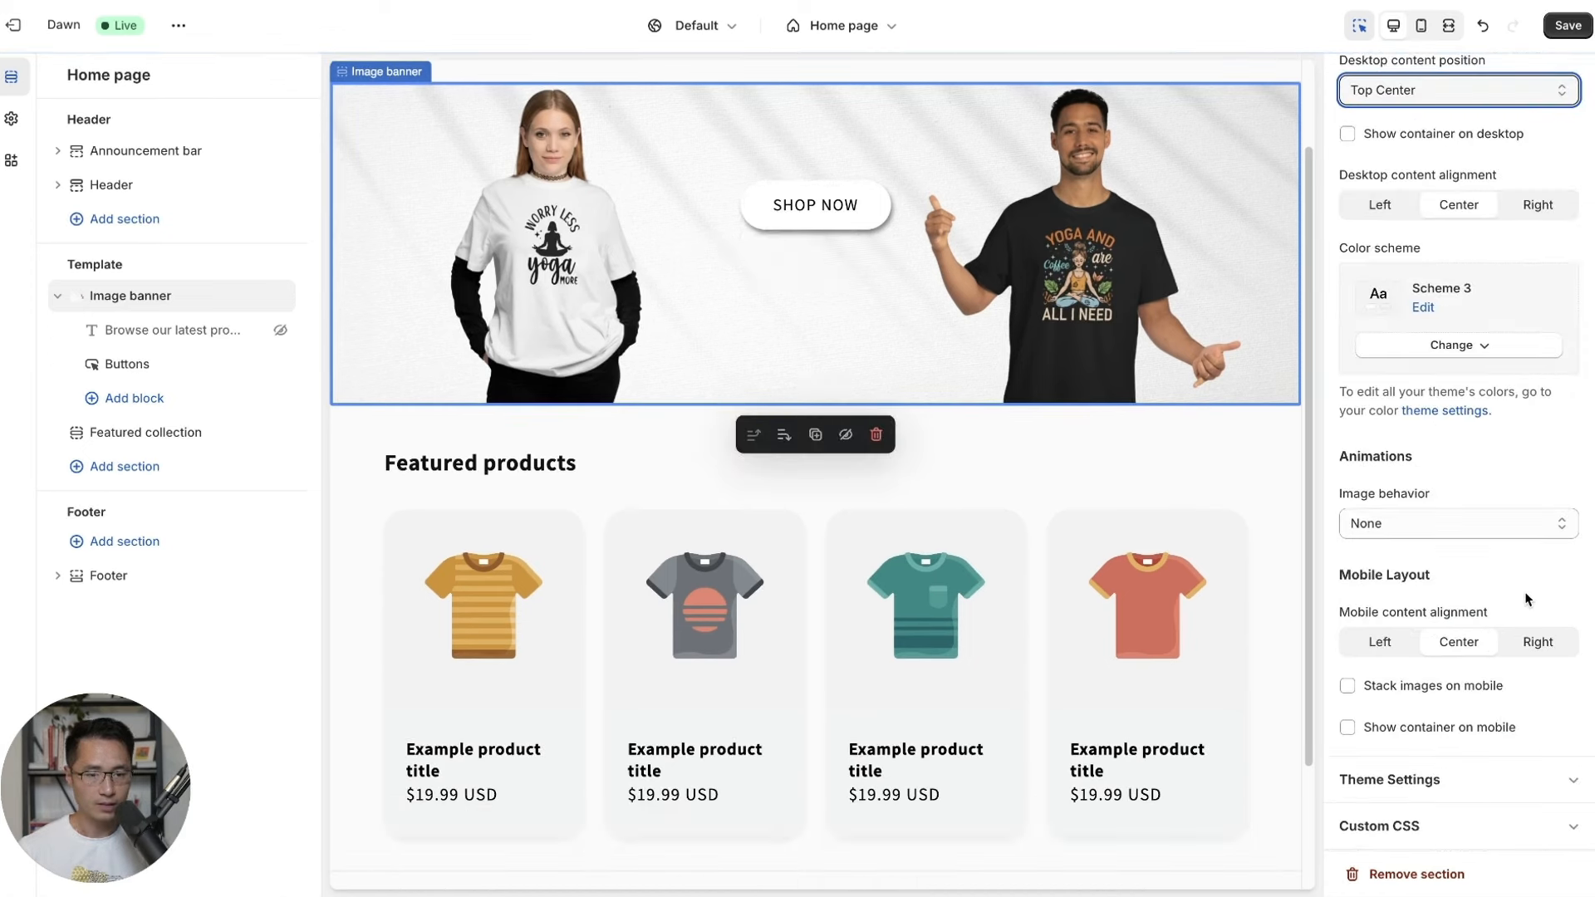
pyautogui.scroll(8, 1523, 592)
pyautogui.click(1569, 30)
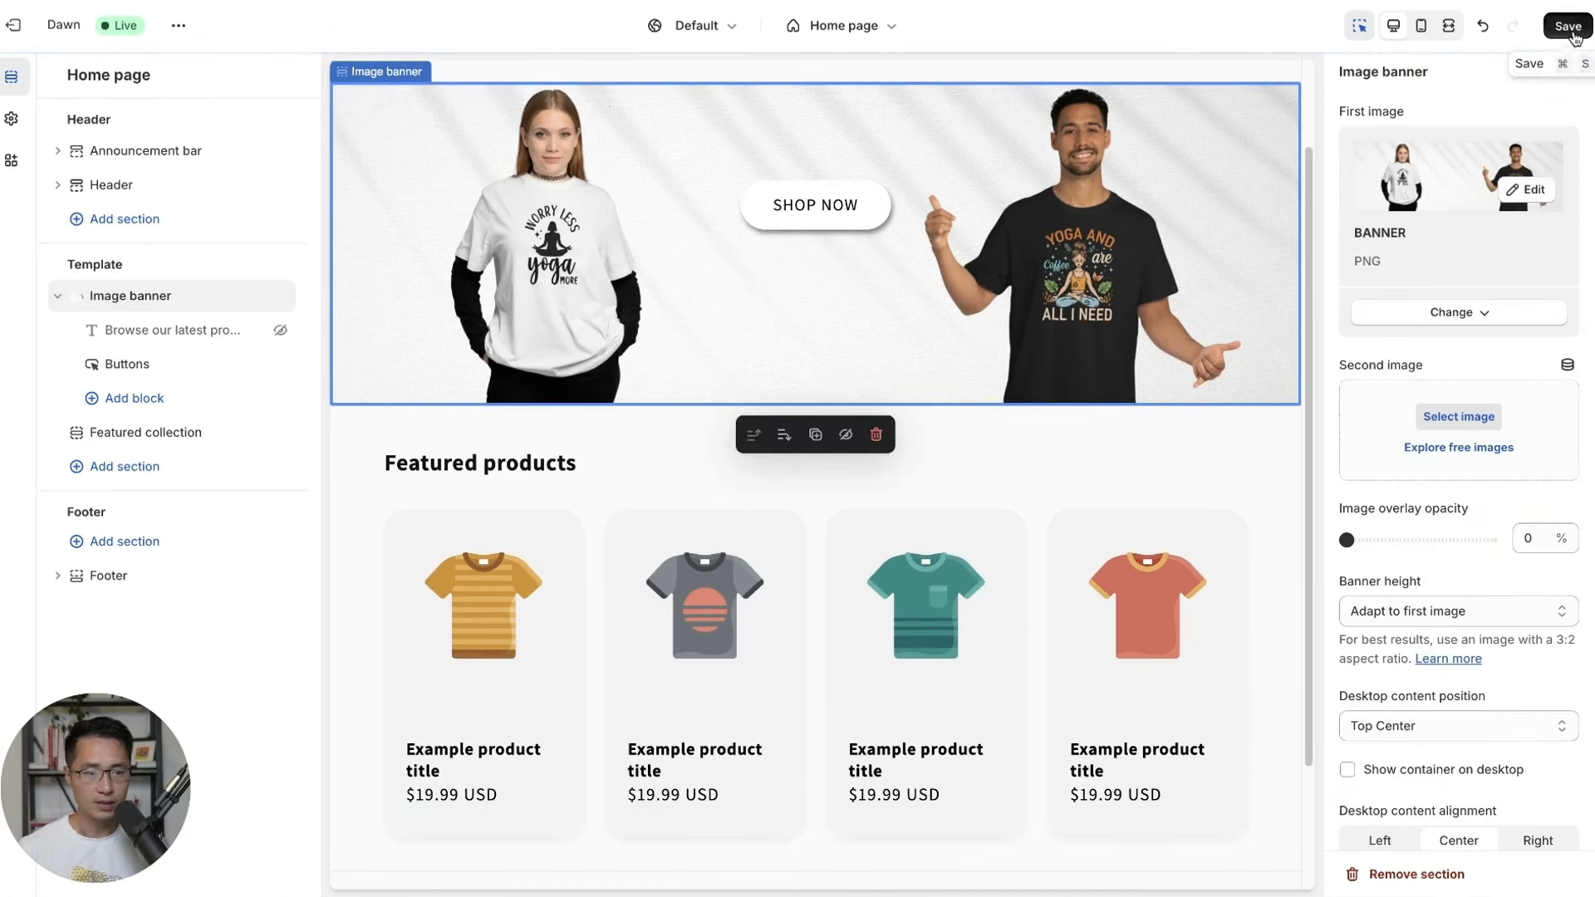
pyautogui.click(1425, 31)
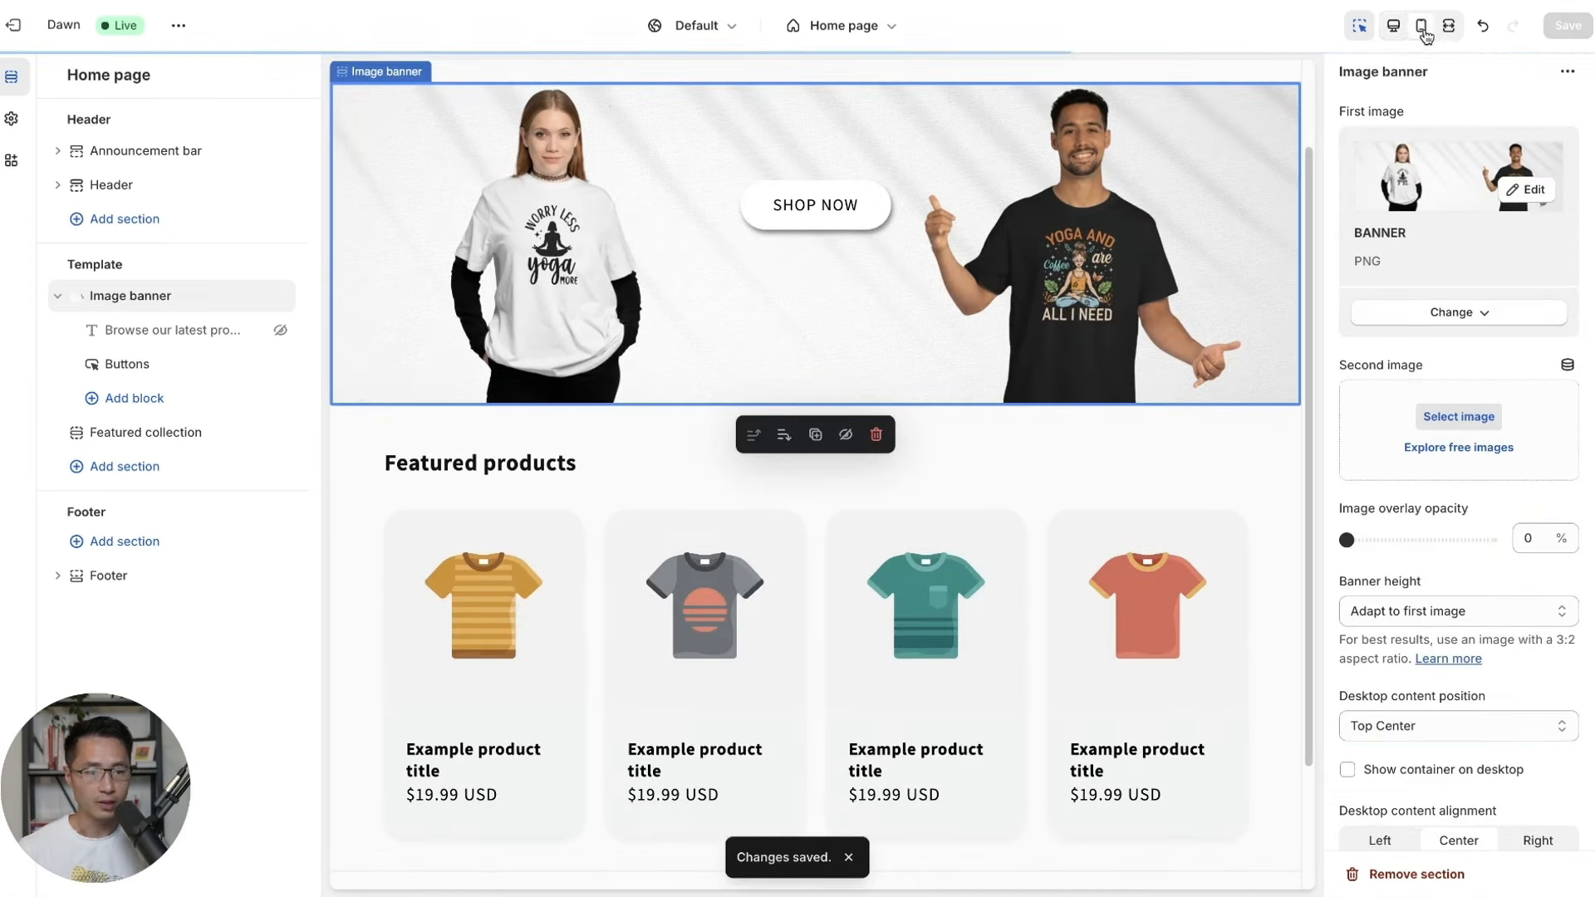
pyautogui.click(938, 313)
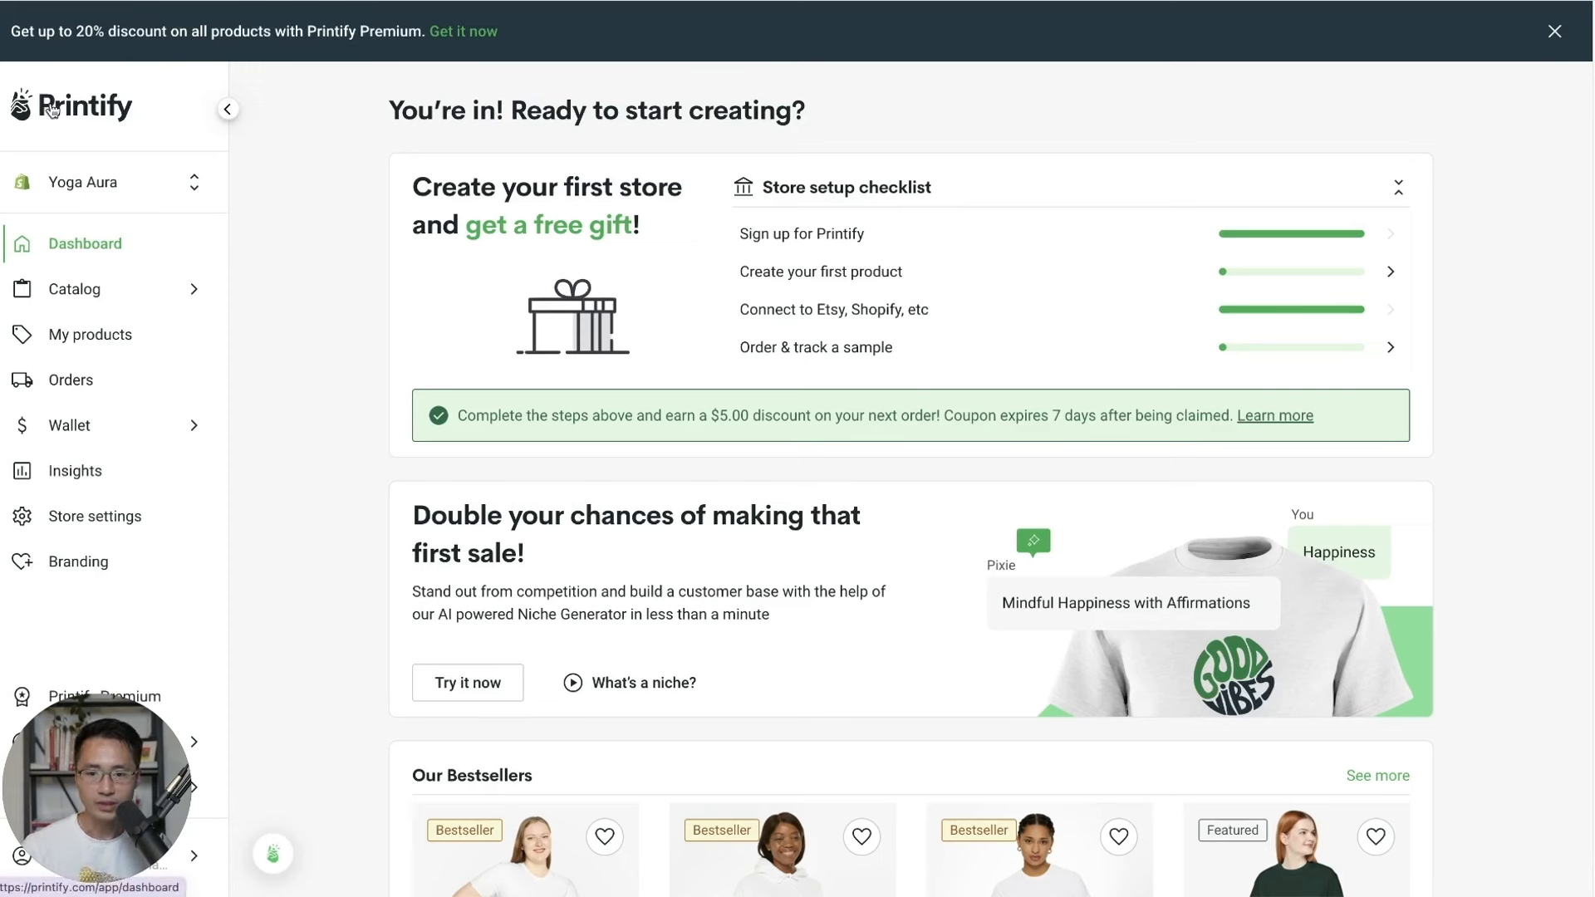
# Keep Yoga Aura as the working store and browse the catalog's Men's Clothing T-shirts.
pyautogui.click(93, 189)
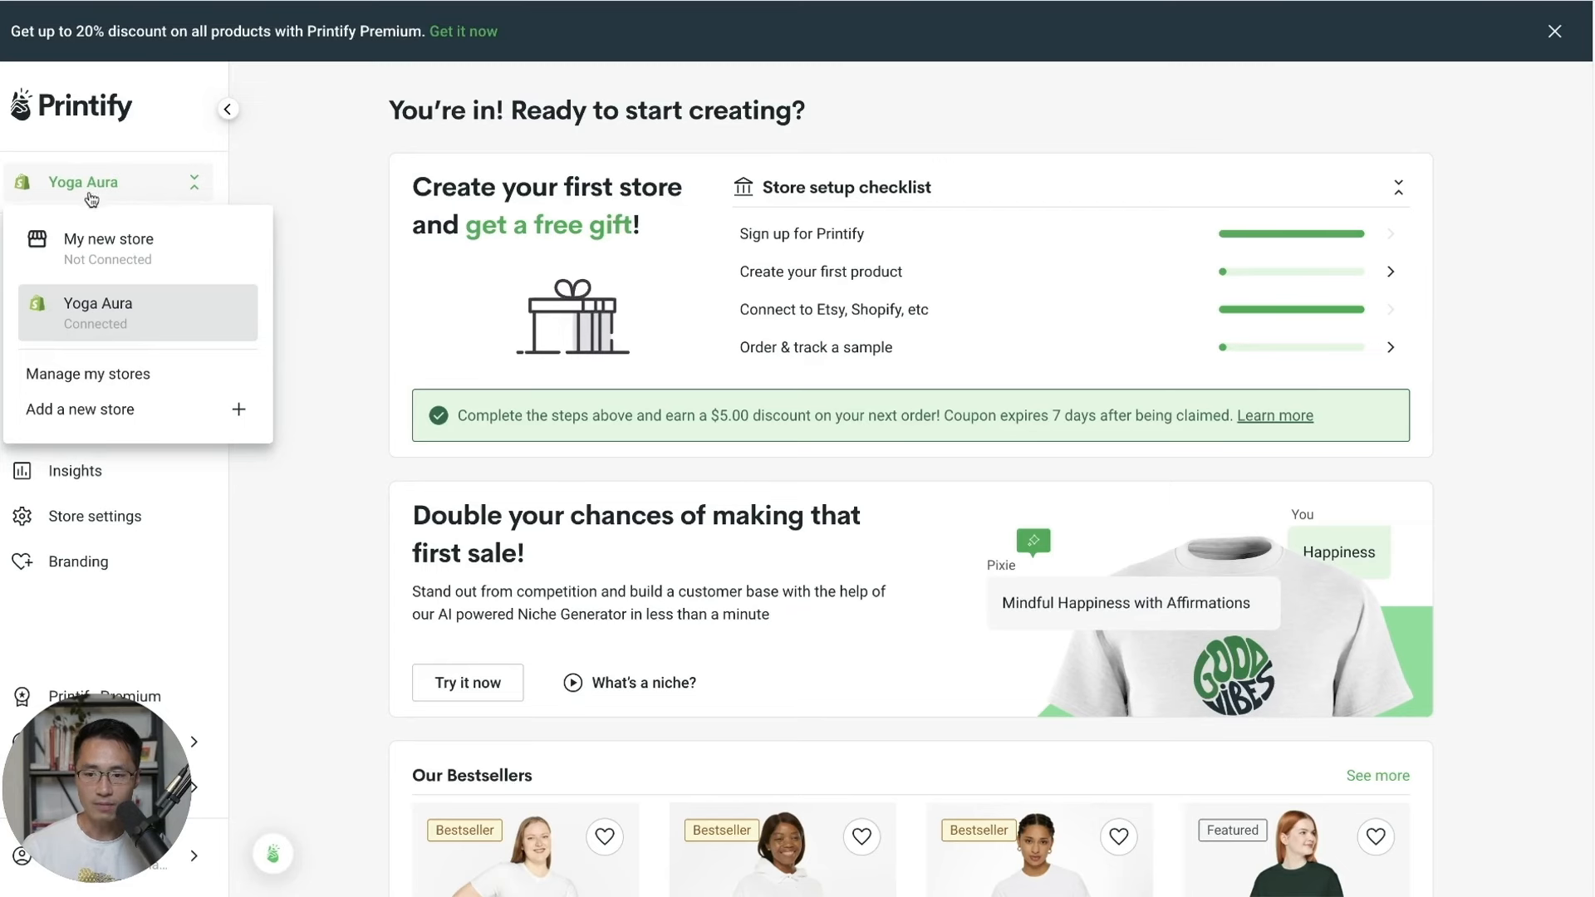
pyautogui.click(138, 336)
pyautogui.click(131, 297)
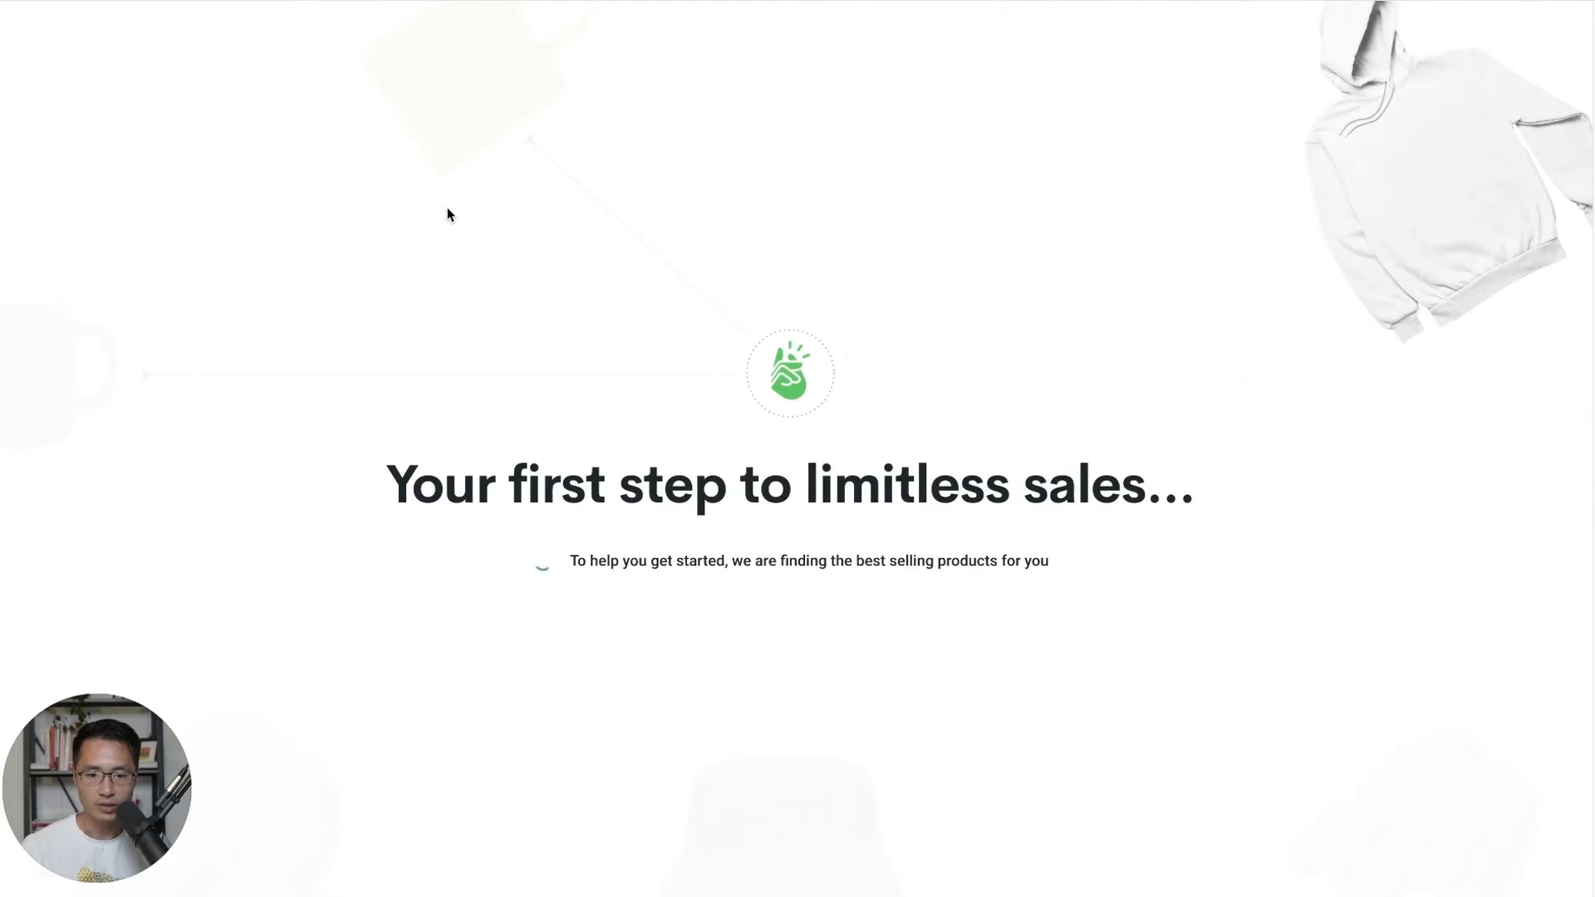
pyautogui.click(1556, 52)
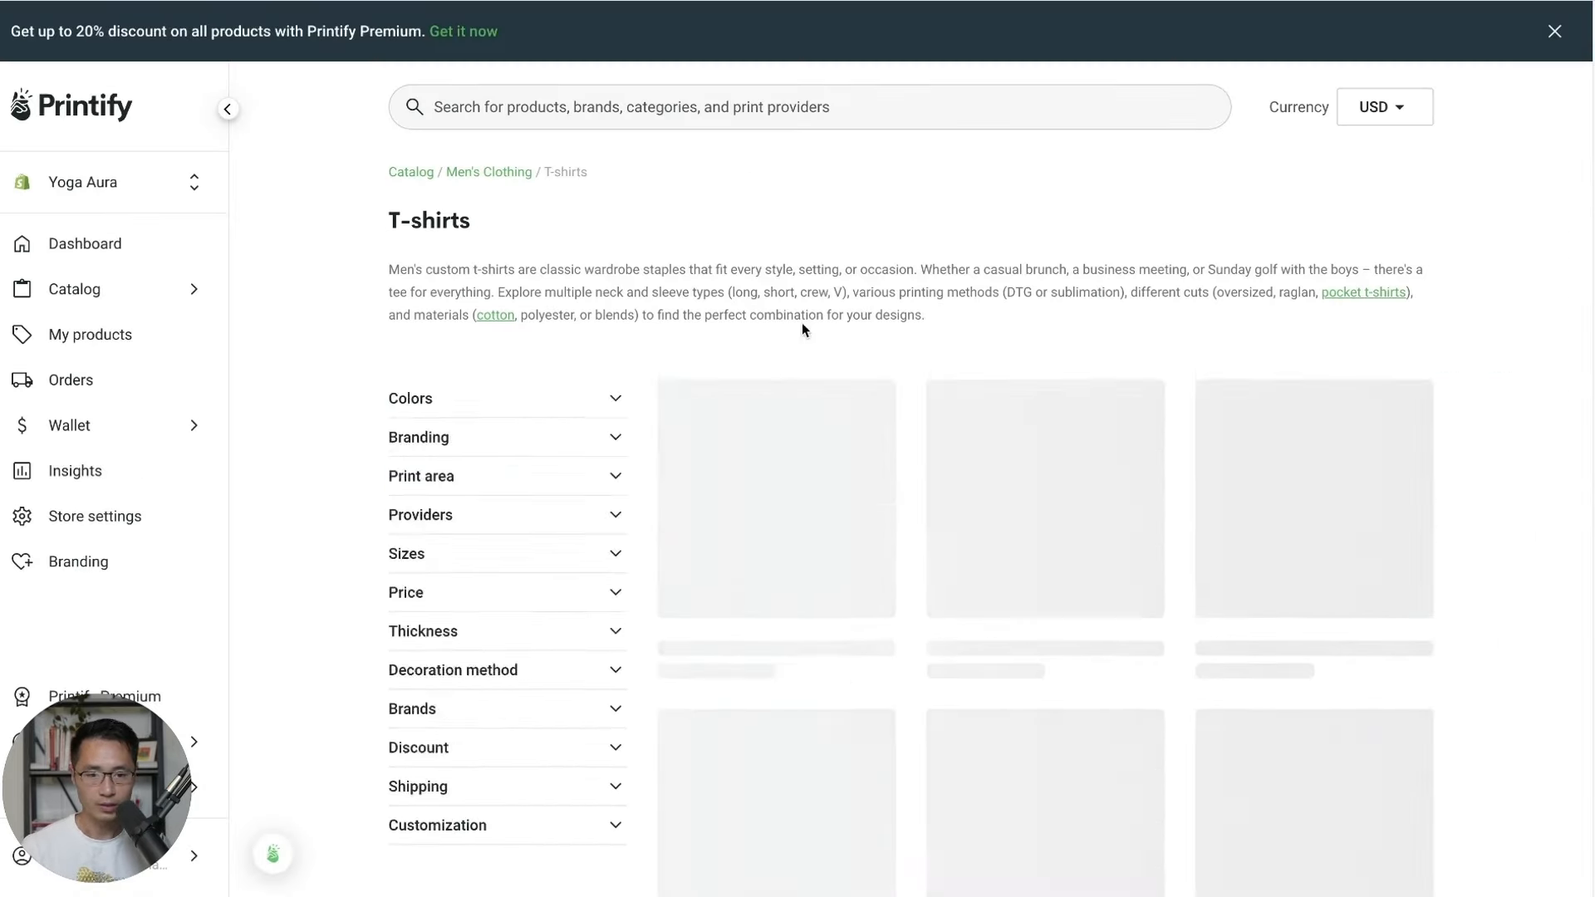
pyautogui.scroll(-1, 830, 233)
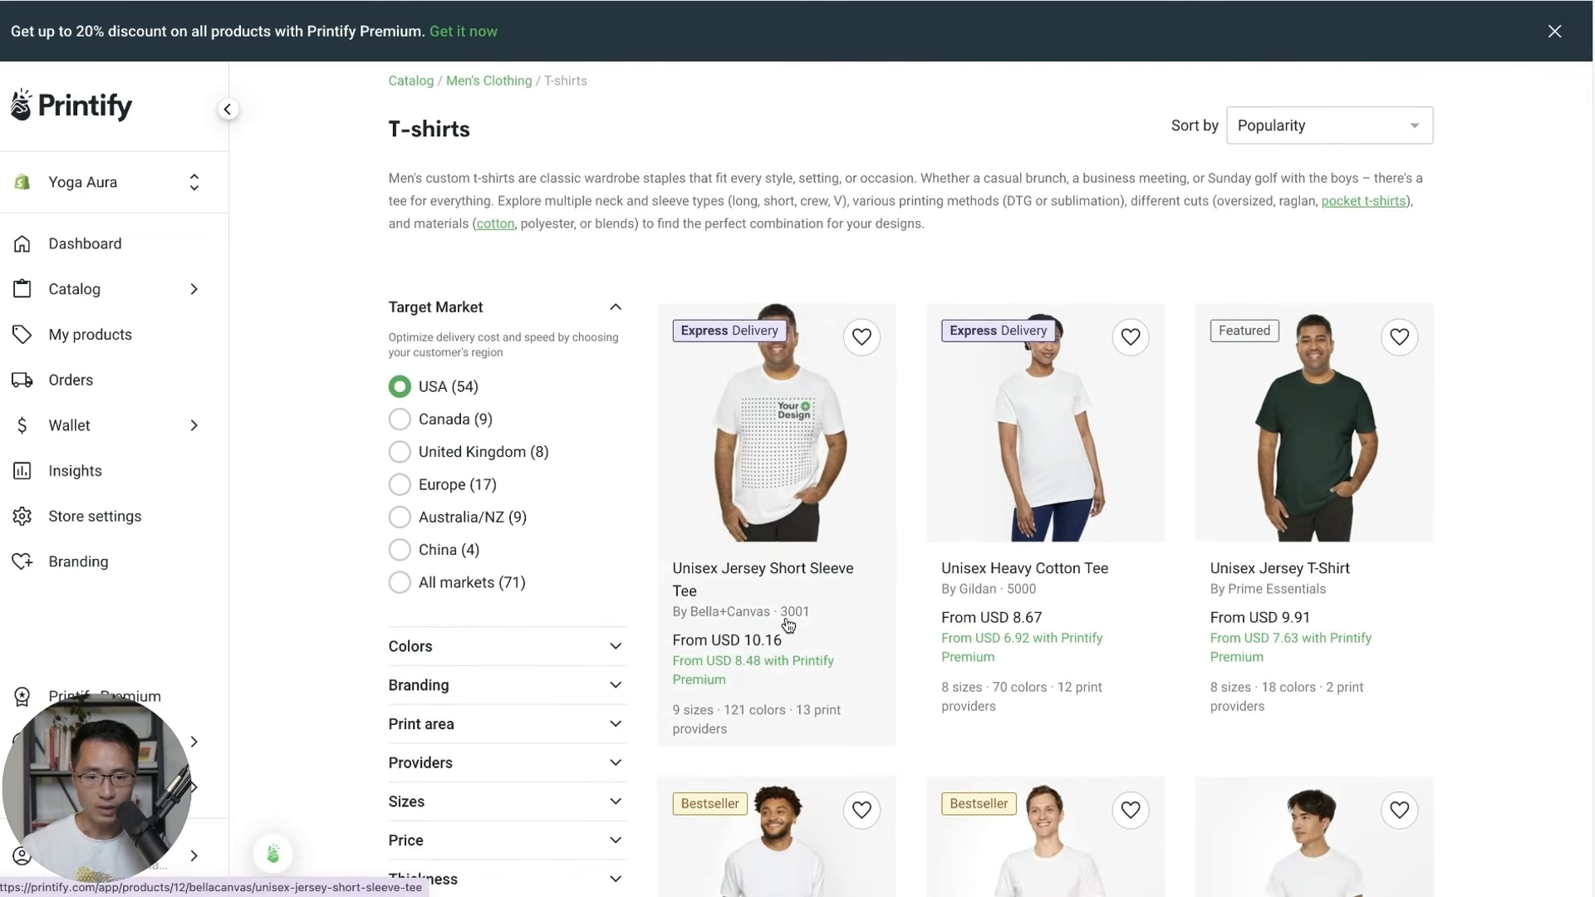
# Open the Bella+Canvas 3001 Unisex Jersey Short Sleeve Tee and start designing with Monster Digital.
pyautogui.click(789, 480)
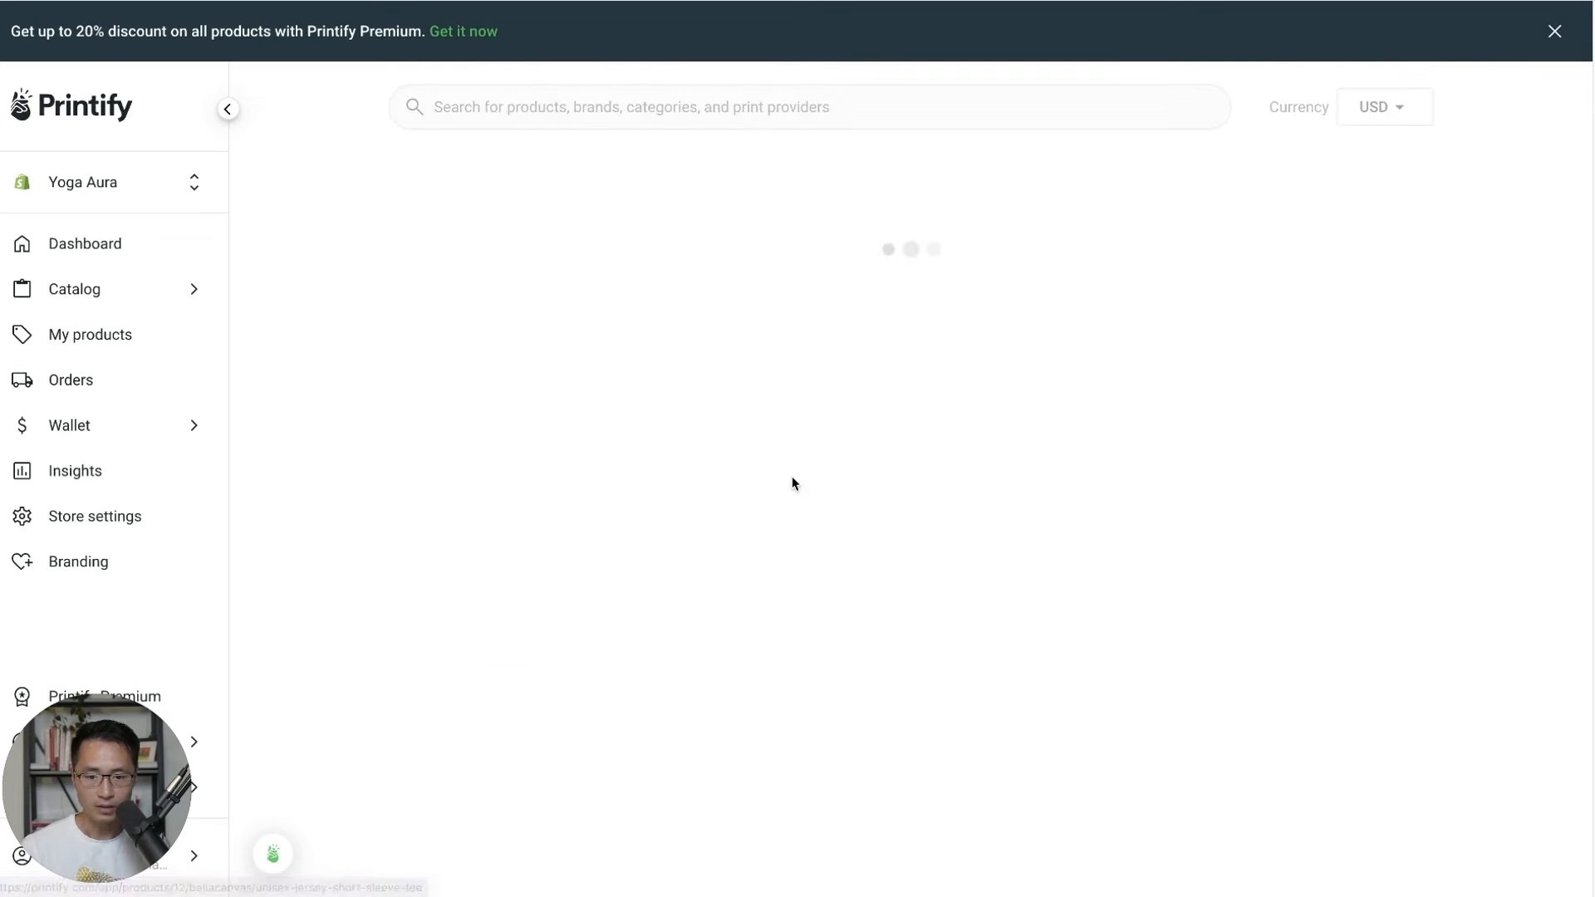
pyautogui.click(1213, 748)
pyautogui.scroll(-7, 1462, 606)
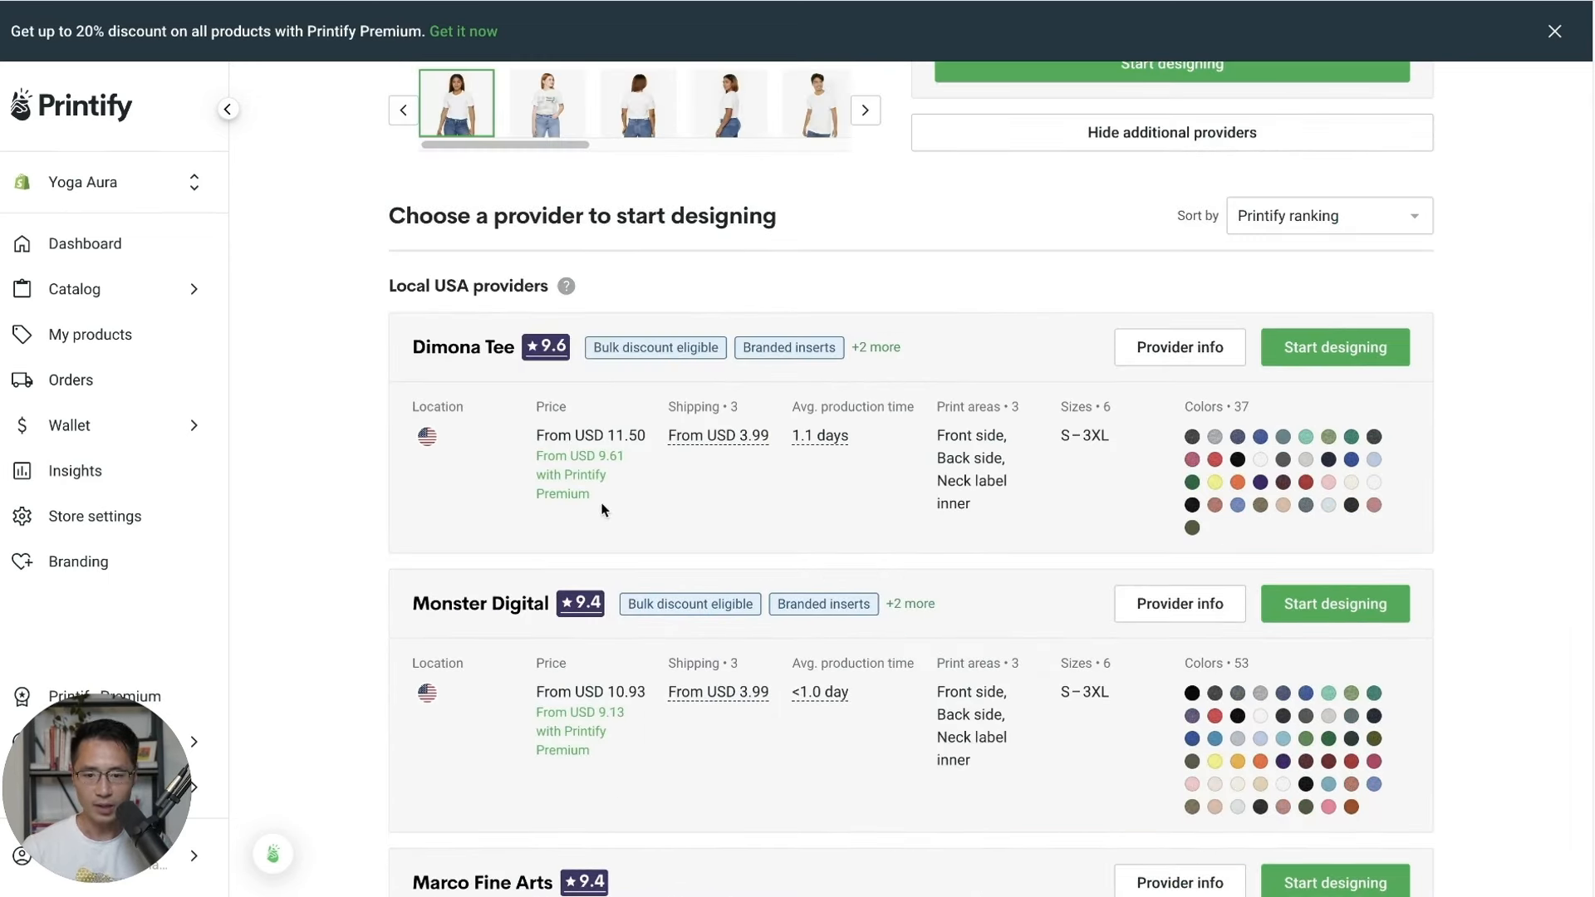
pyautogui.scroll(-2, 611, 540)
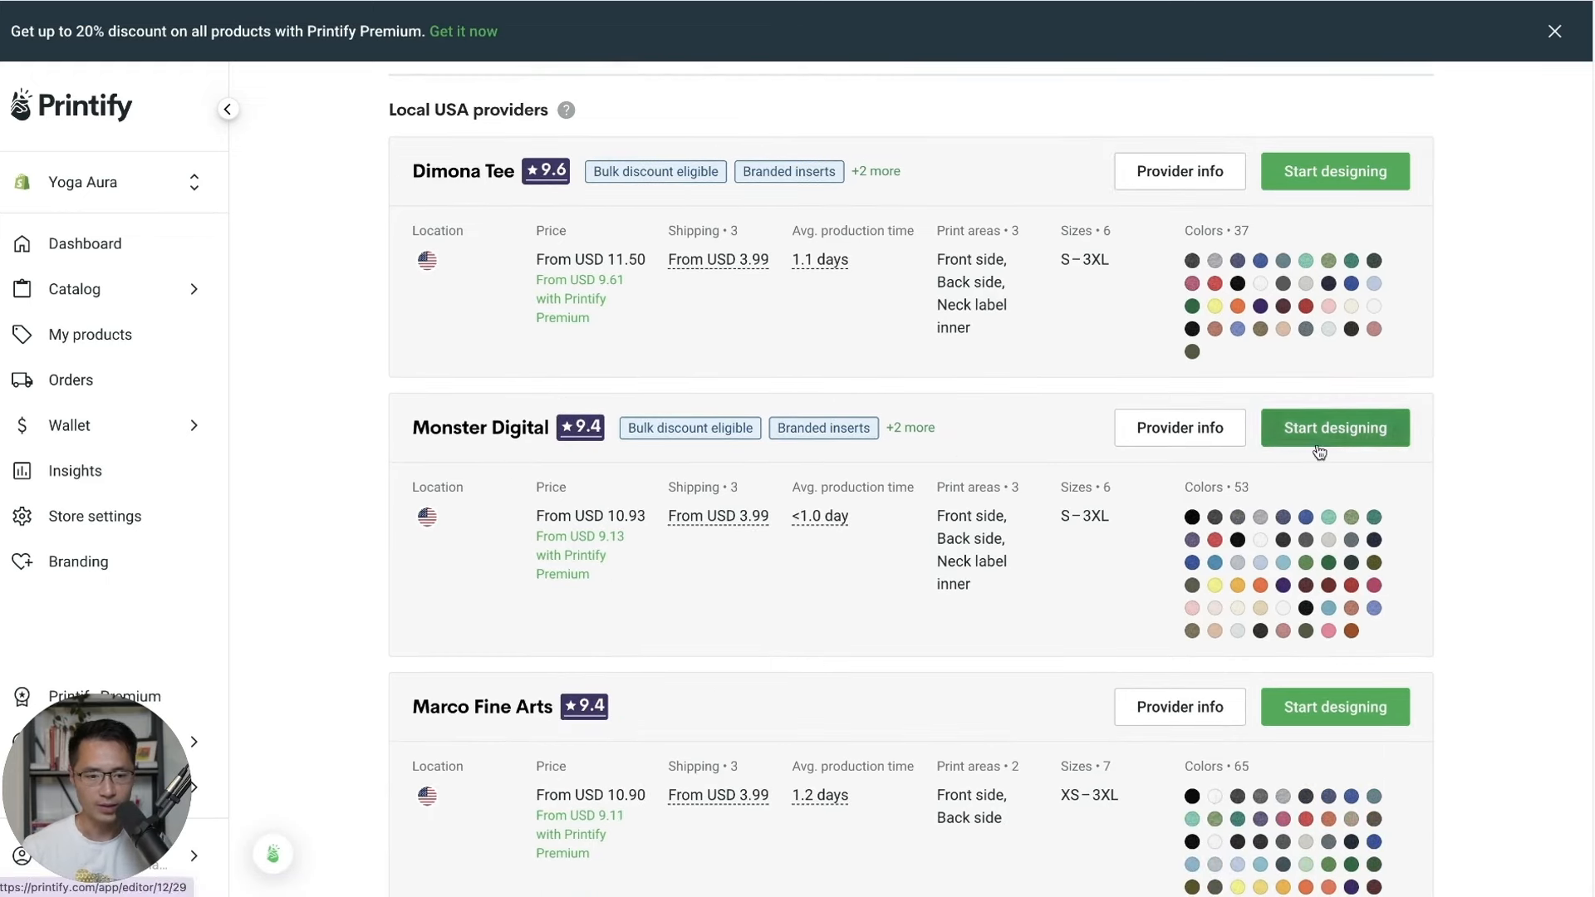
pyautogui.click(1345, 434)
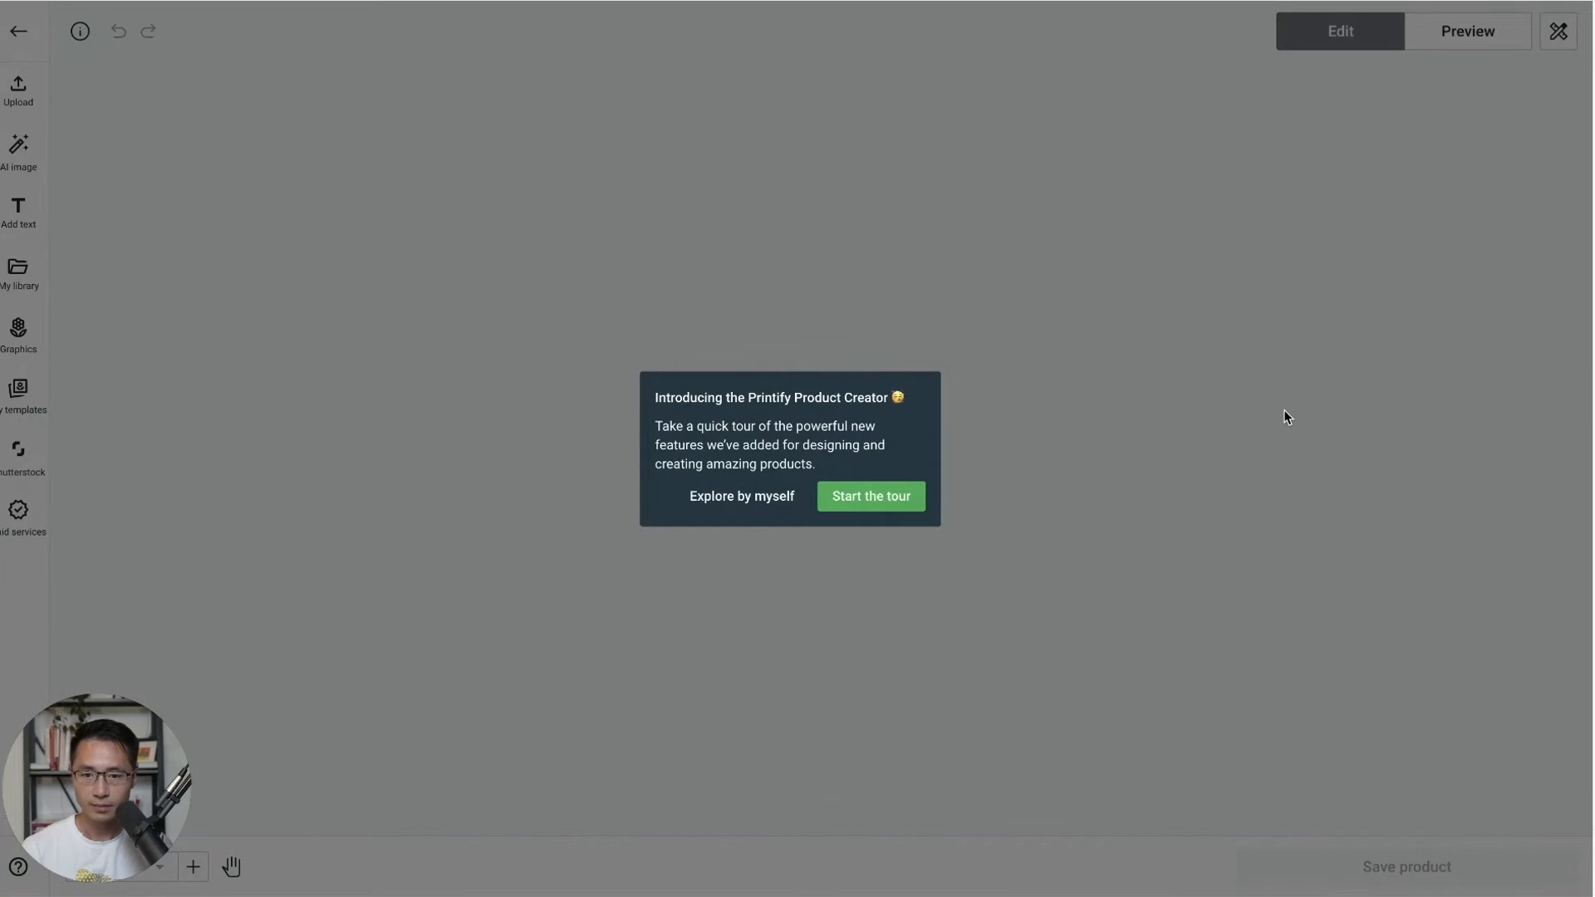
# Upload the Worry Less Yoga More PNG design onto the tee front.
pyautogui.click(742, 498)
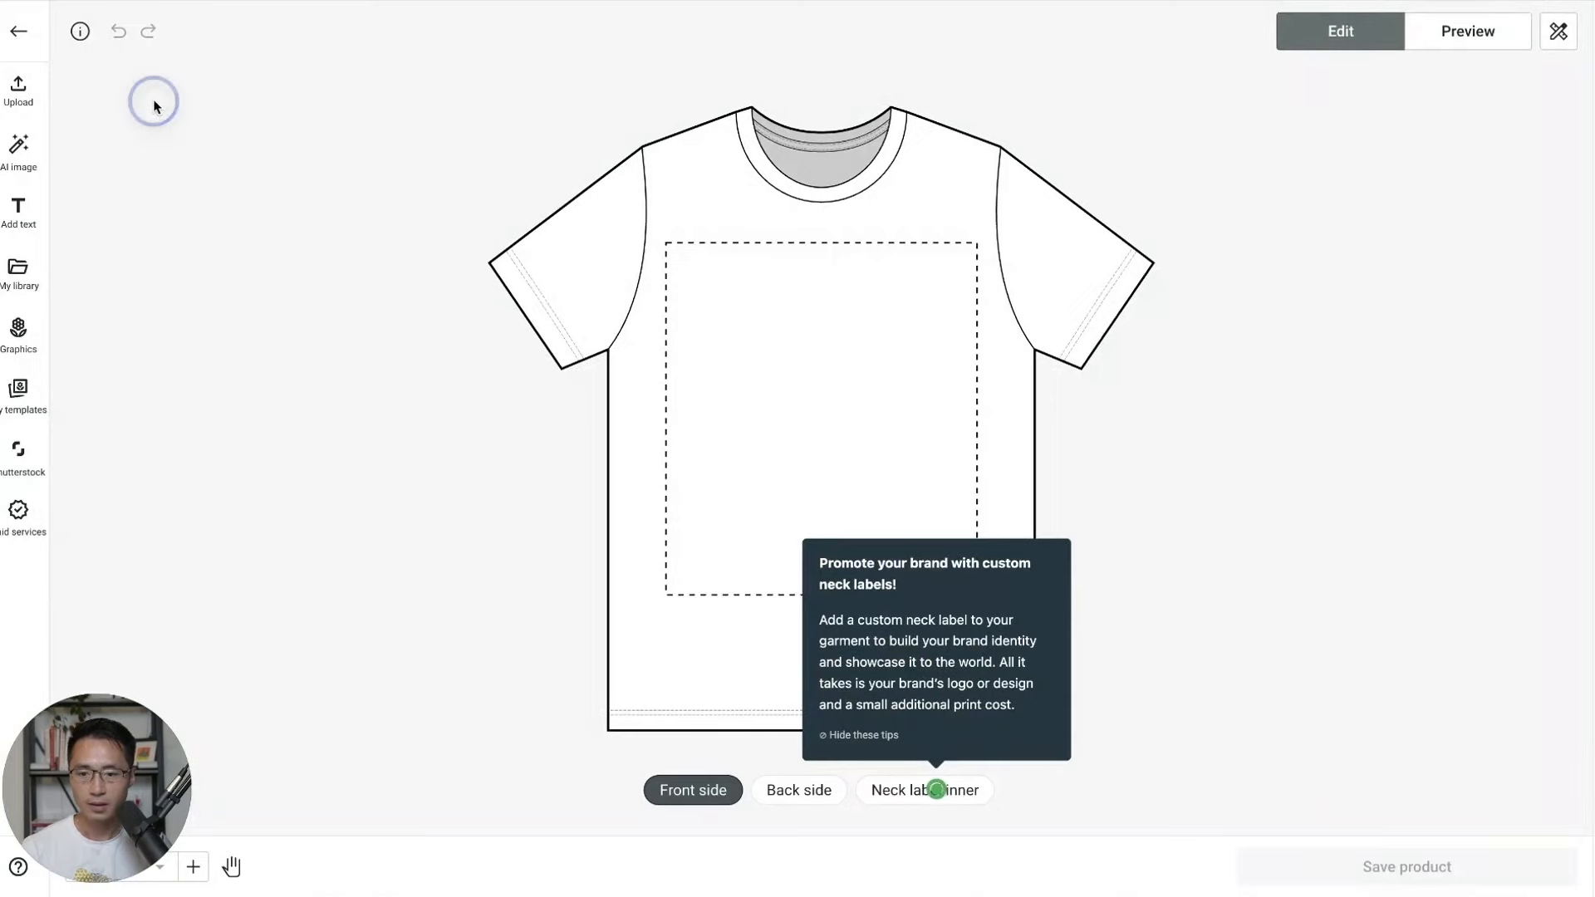
pyautogui.click(30, 103)
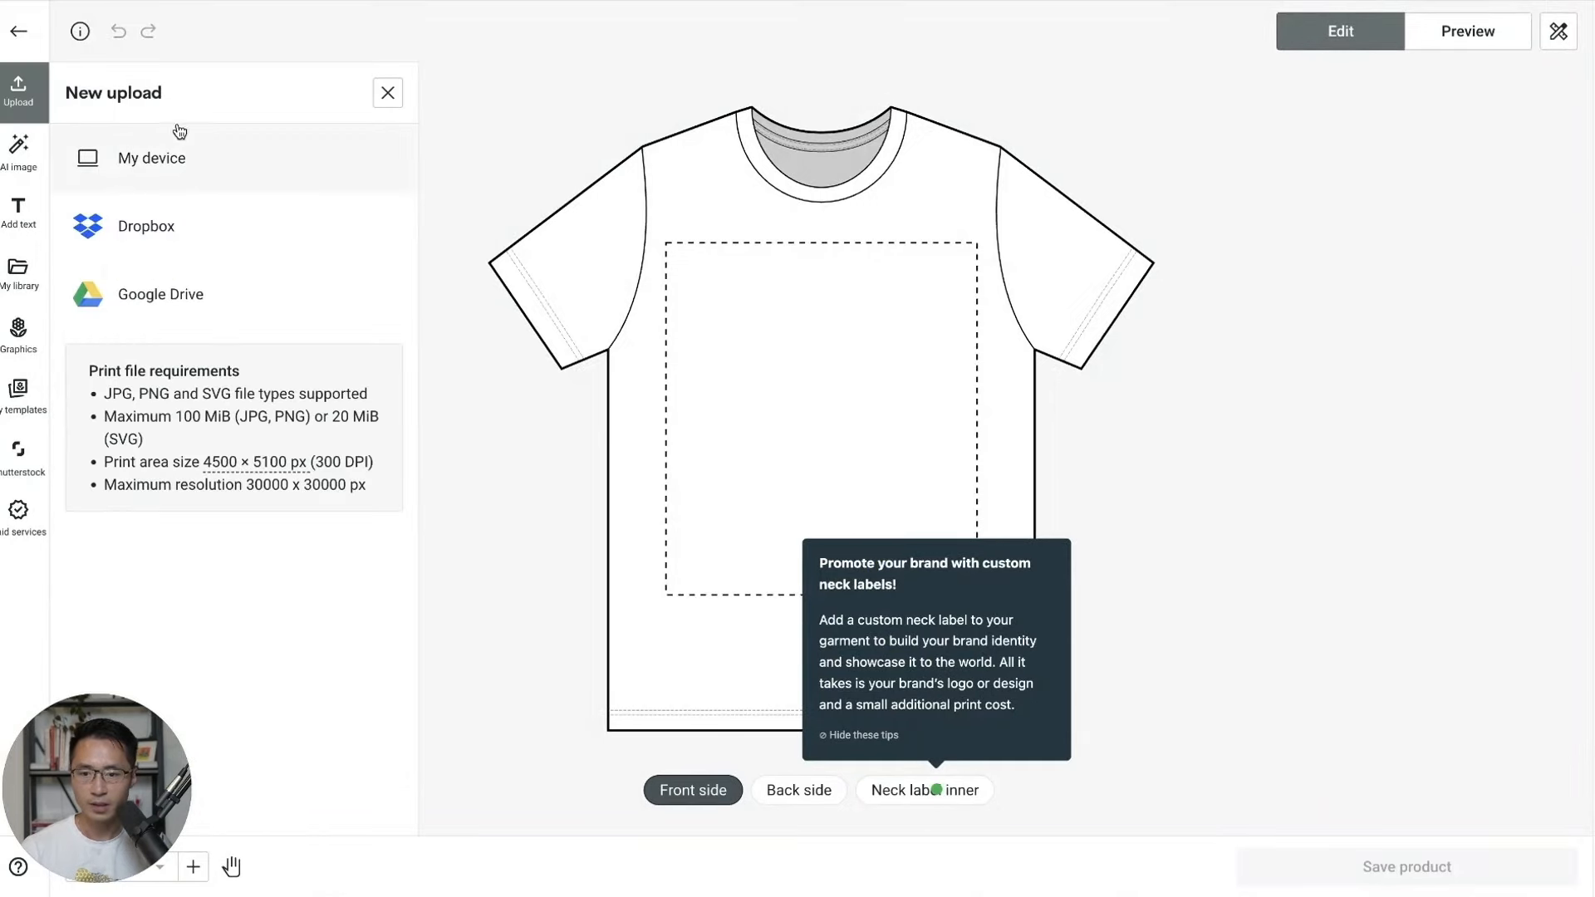
pyautogui.click(201, 141)
pyautogui.doubleClick(531, 153)
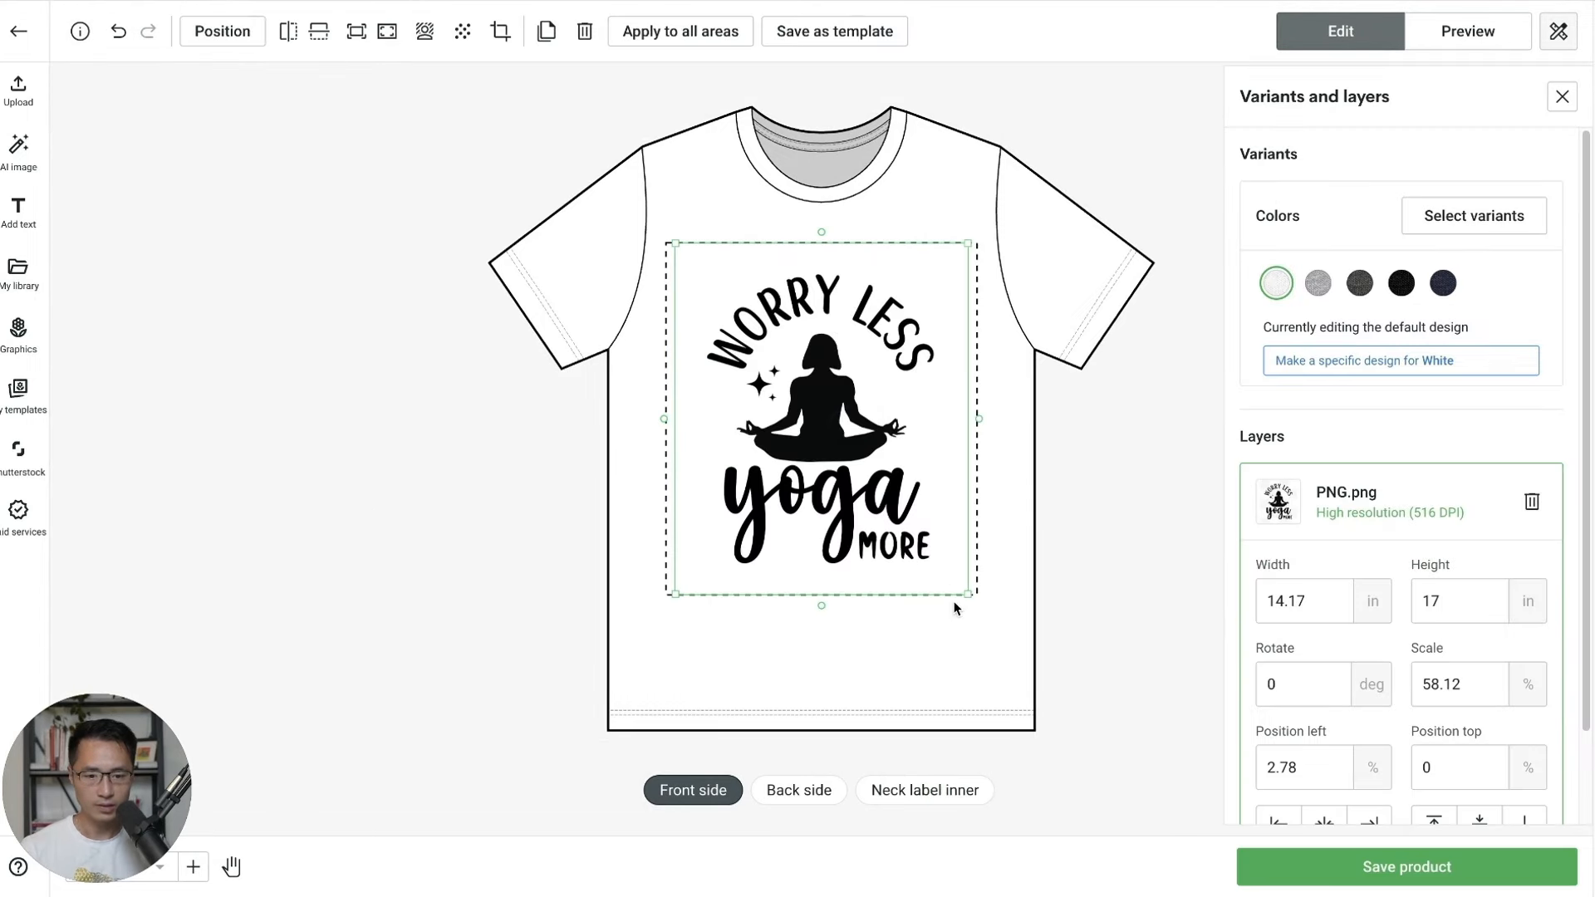
# Scale the design to about 50%, centre it horizontally near the top, and preview the mockup.
pyautogui.moveTo(968, 596); pyautogui.dragTo(931, 548)
pyautogui.moveTo(840, 428); pyautogui.dragTo(858, 429)
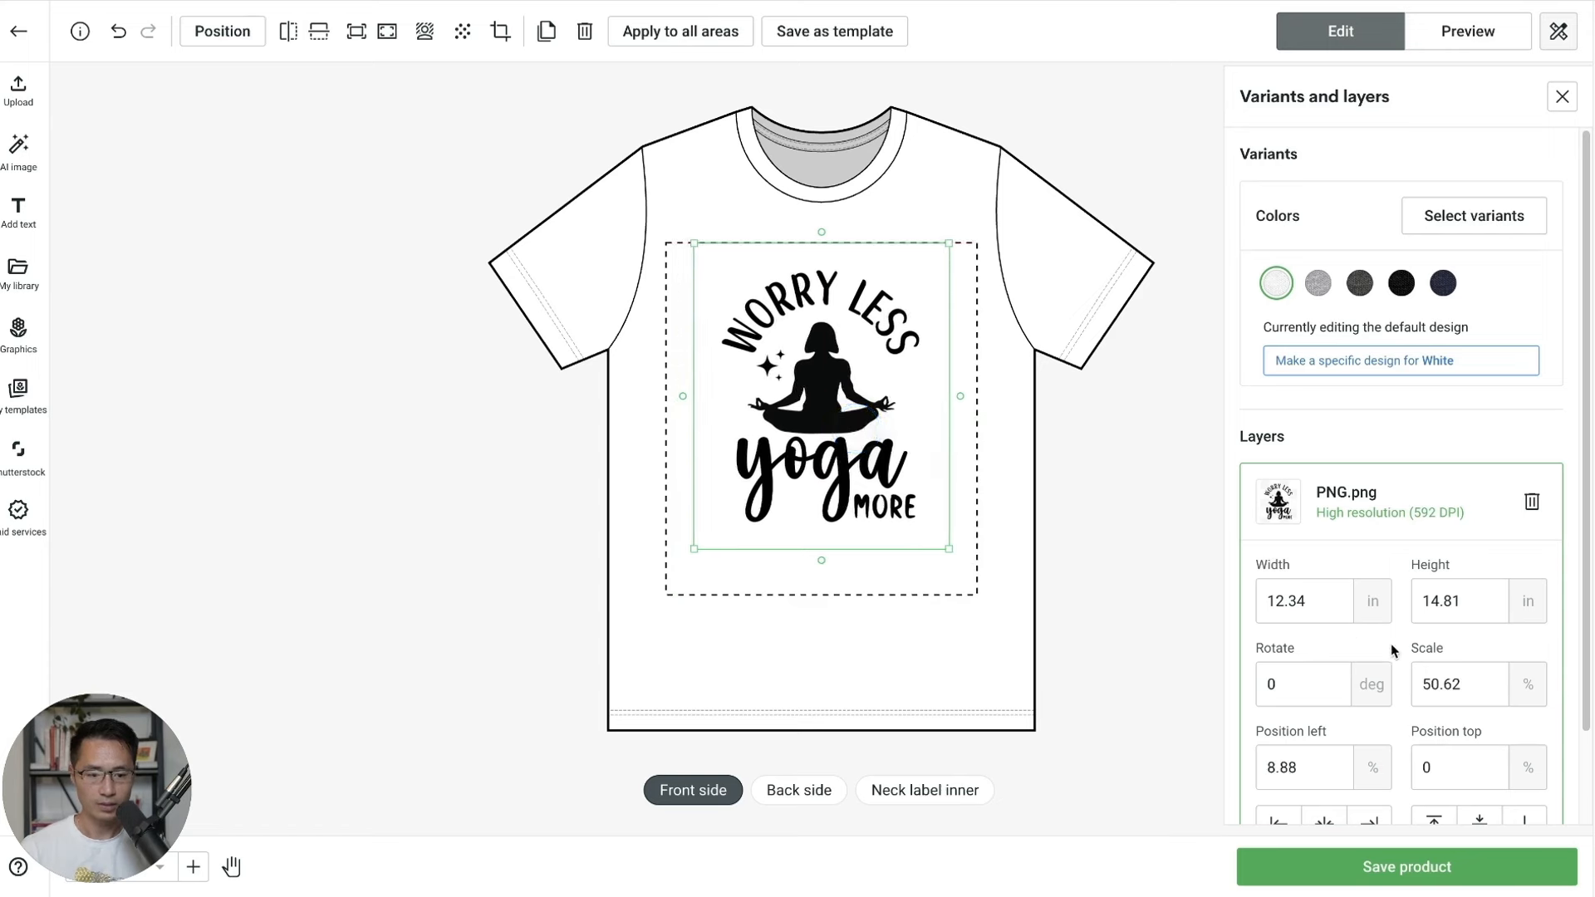
pyautogui.scroll(-1, 1438, 646)
pyautogui.click(1278, 797)
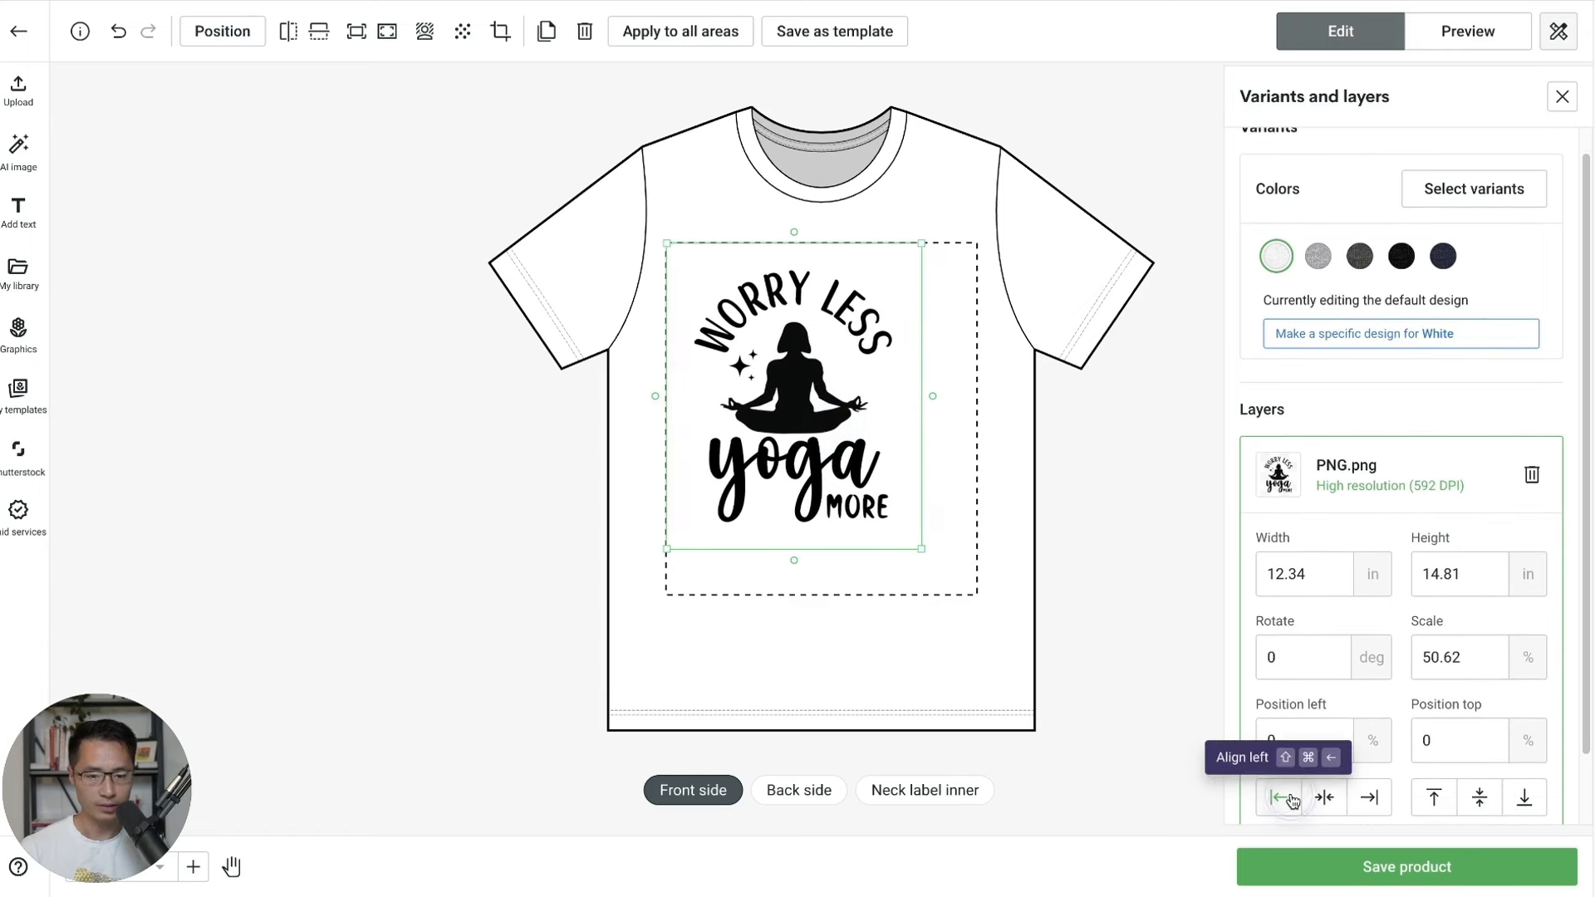
pyautogui.click(1368, 797)
pyautogui.click(1324, 797)
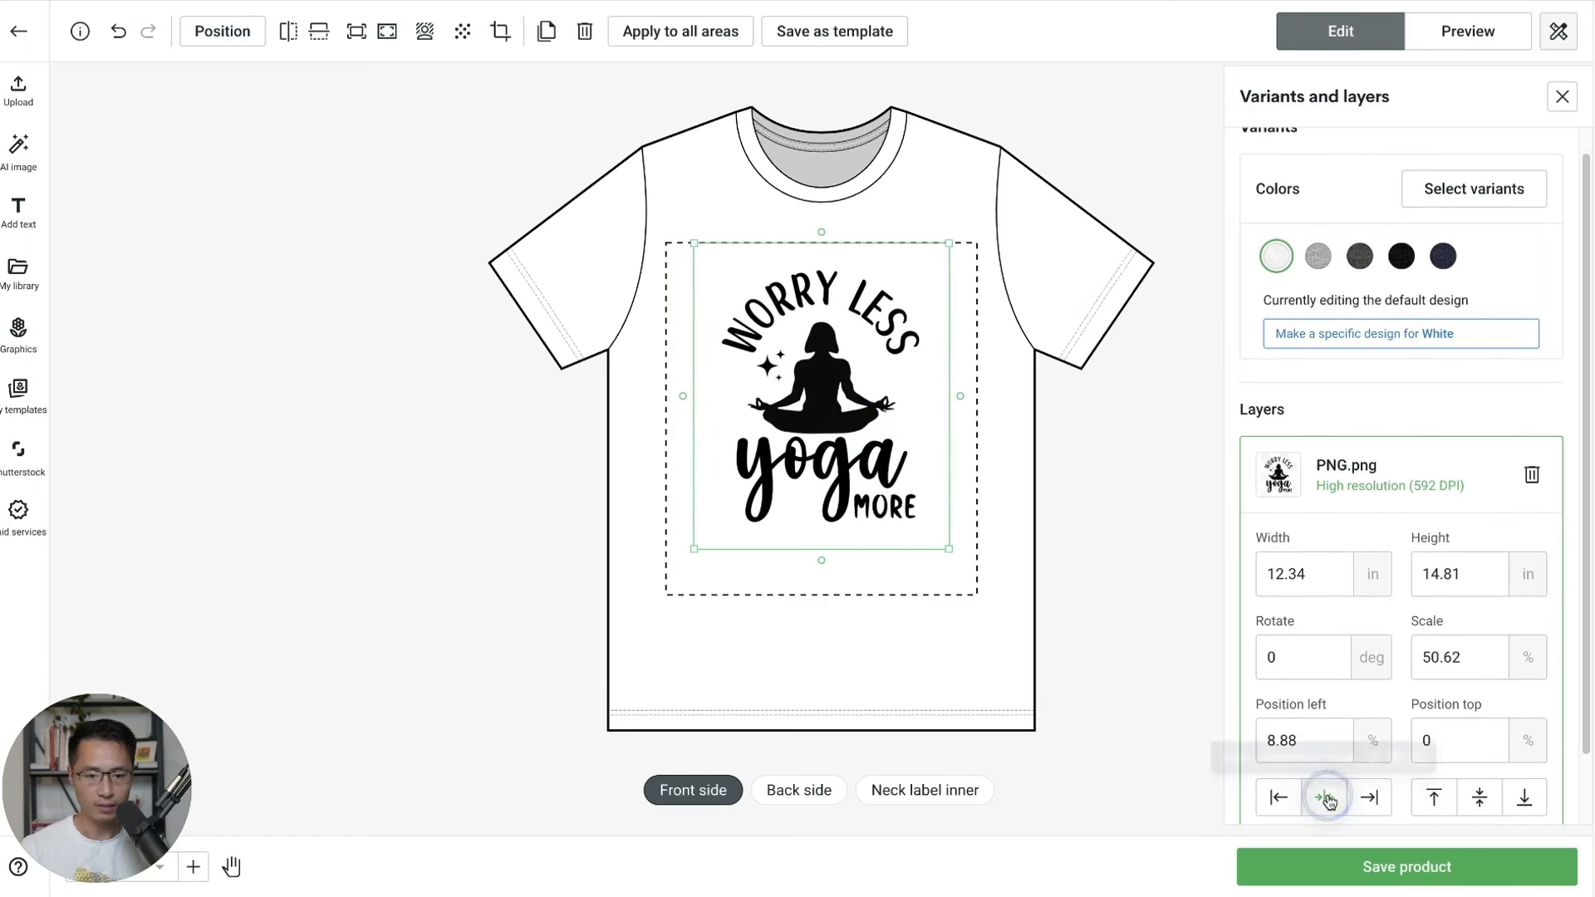
pyautogui.moveTo(896, 446); pyautogui.dragTo(892, 431)
pyautogui.click(1073, 610)
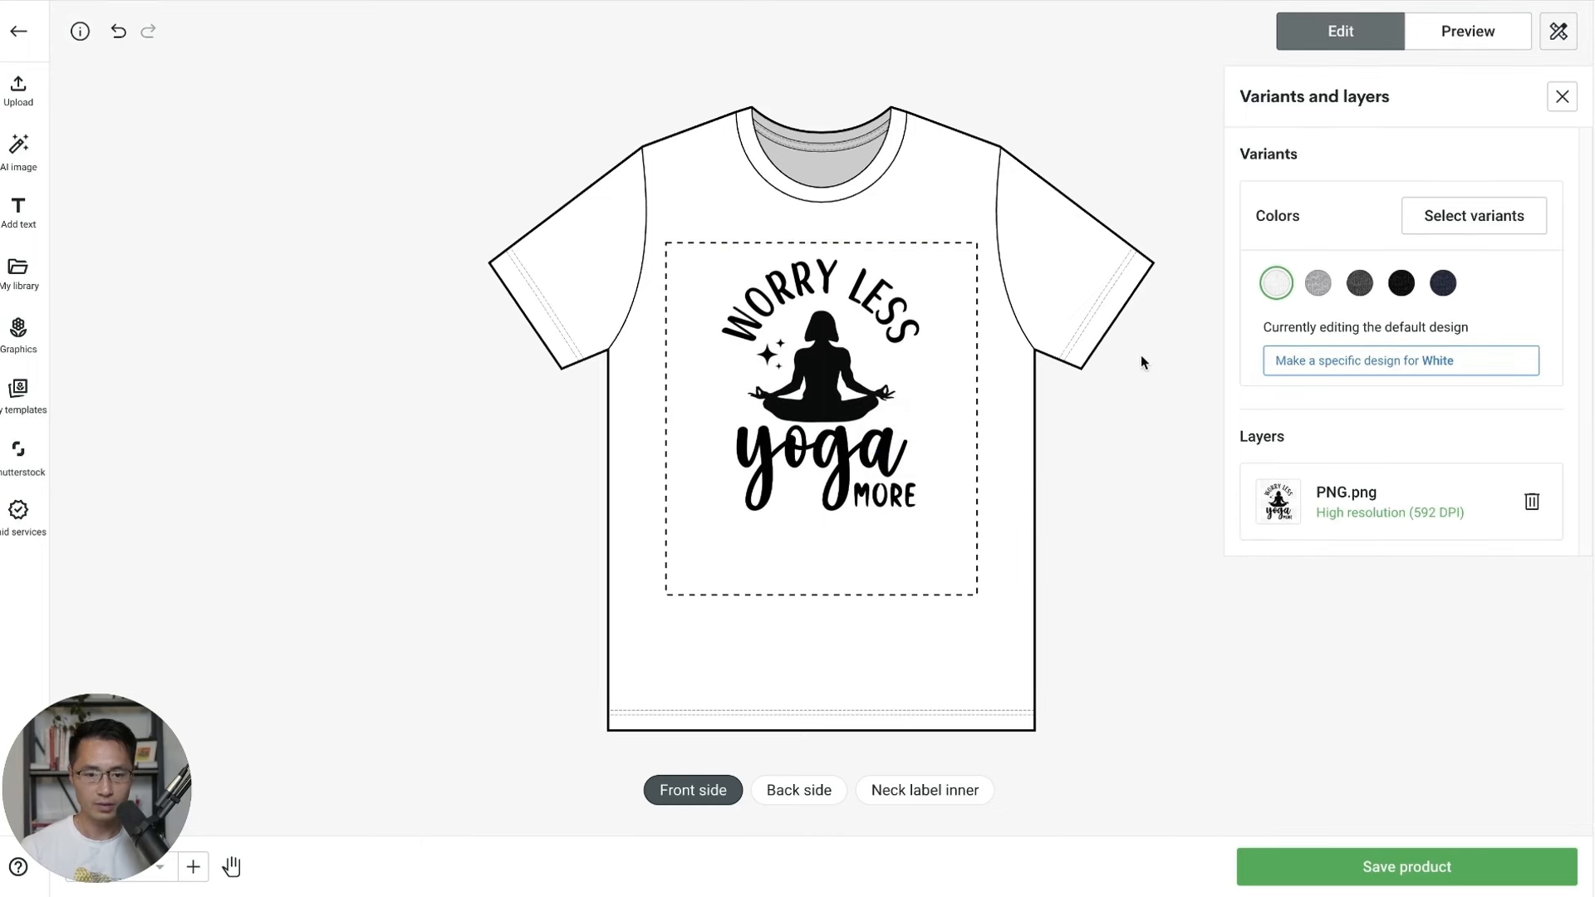
pyautogui.click(1470, 32)
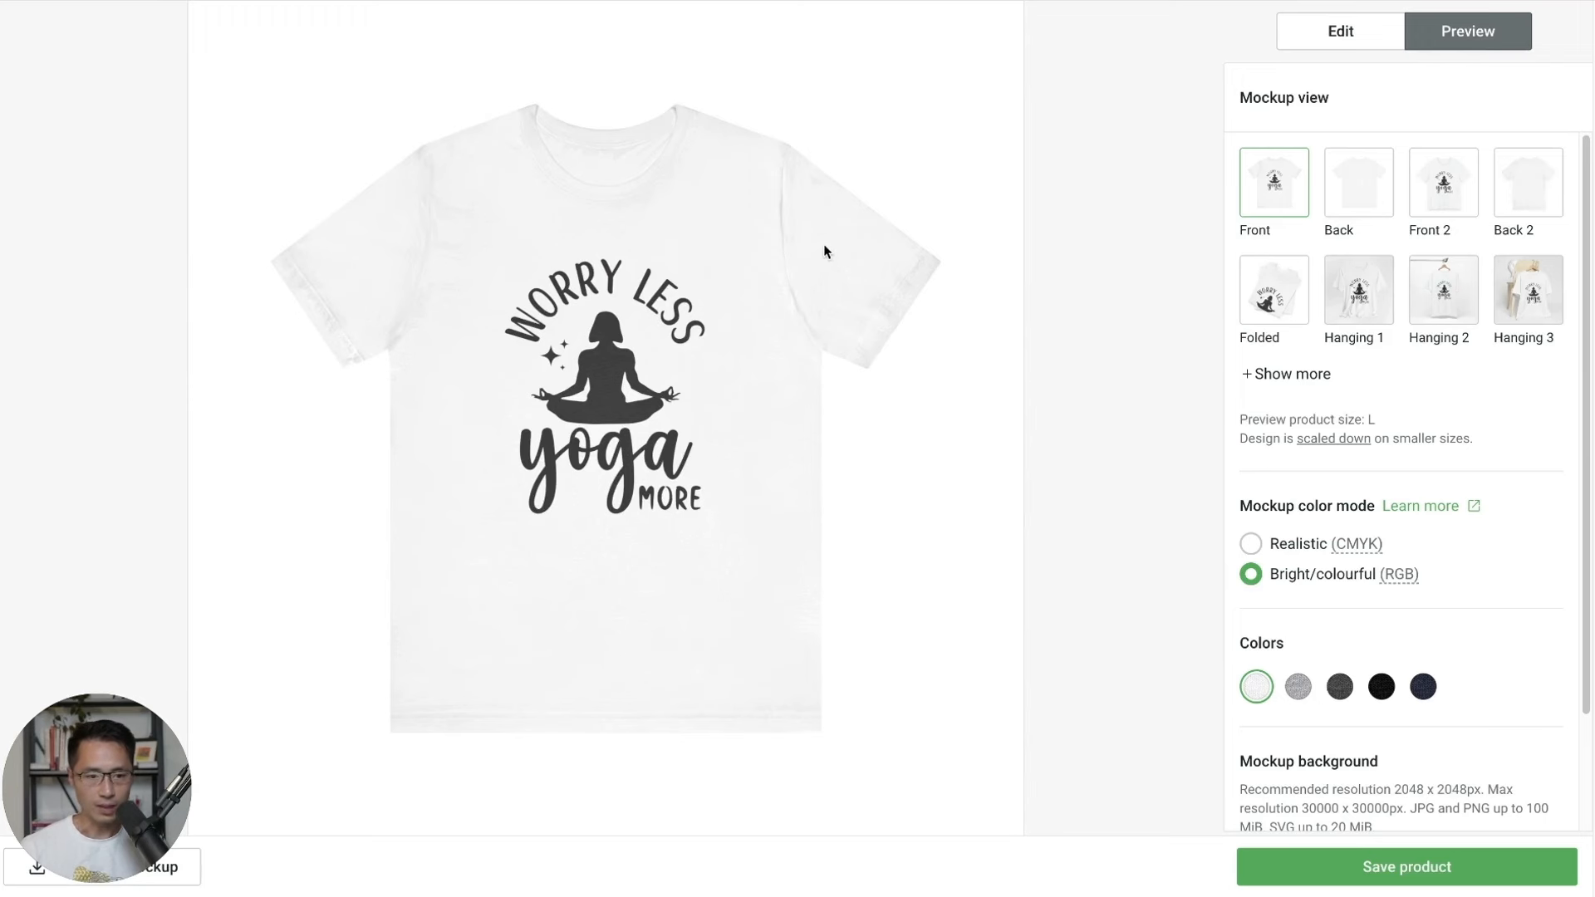
# Check the Hanging 2 mockup, set mockup colour mode to Realistic (CMYK), and return to editing.
pyautogui.click(1438, 298)
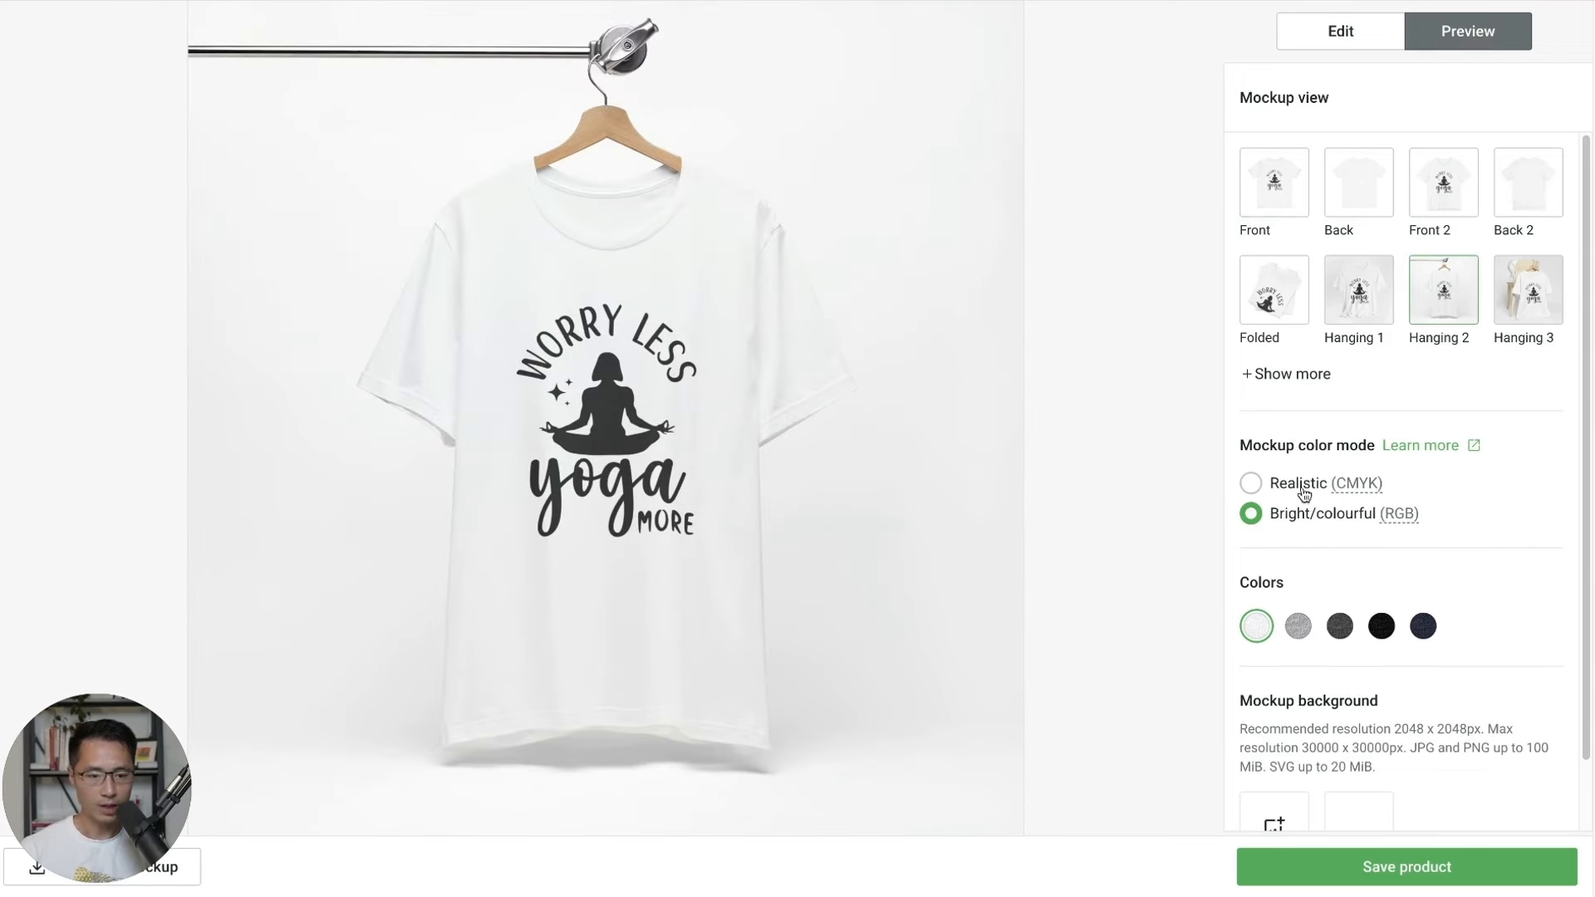
pyautogui.click(1250, 484)
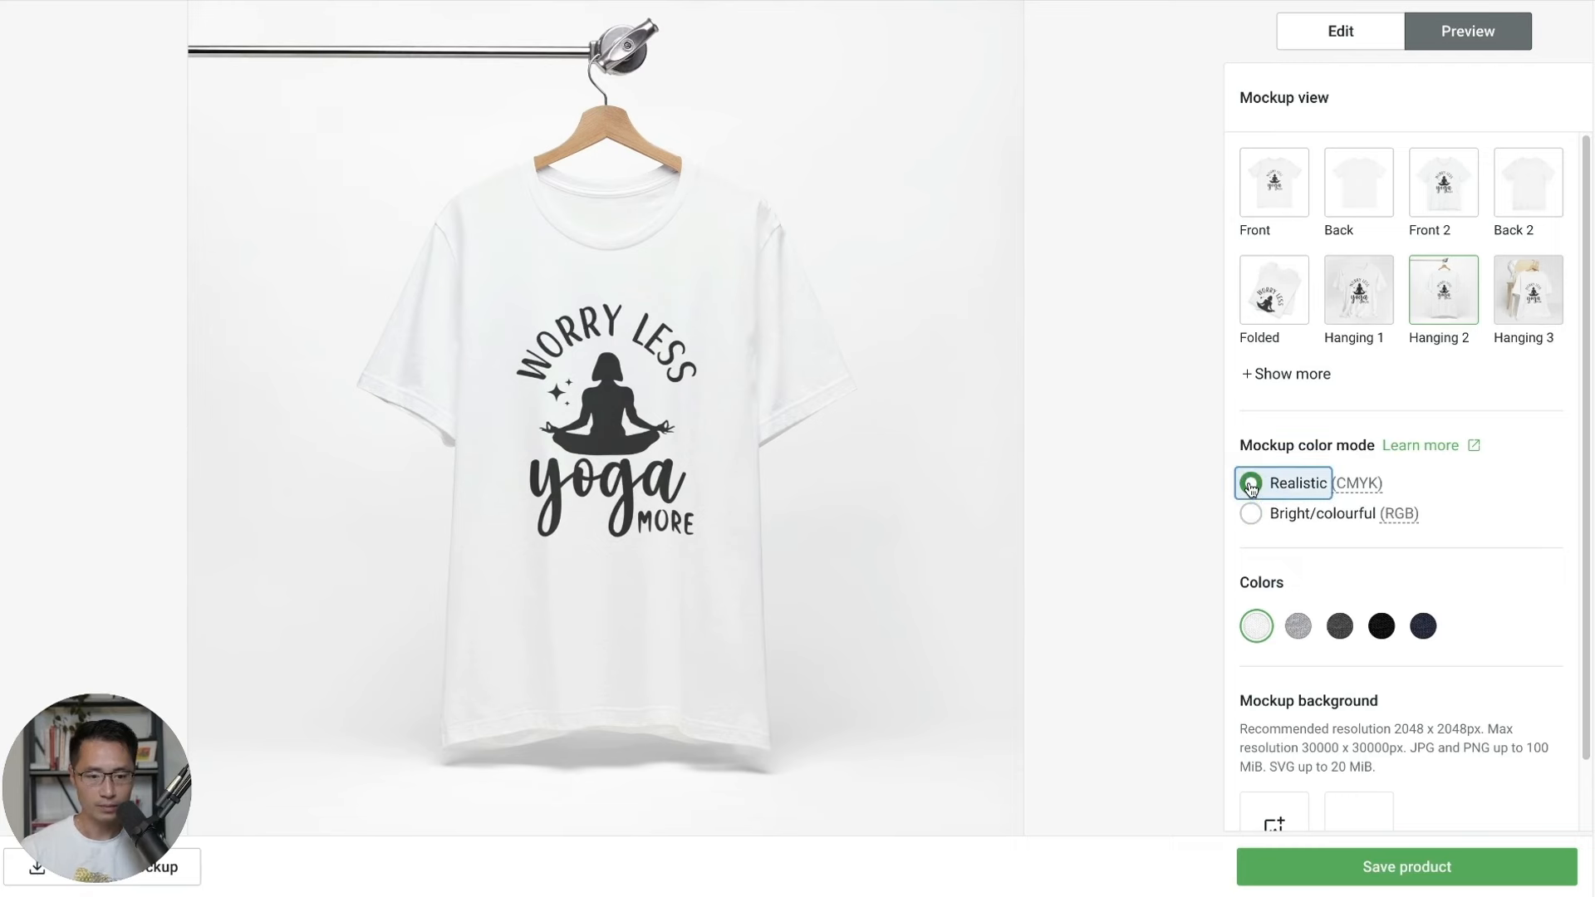
pyautogui.click(1342, 32)
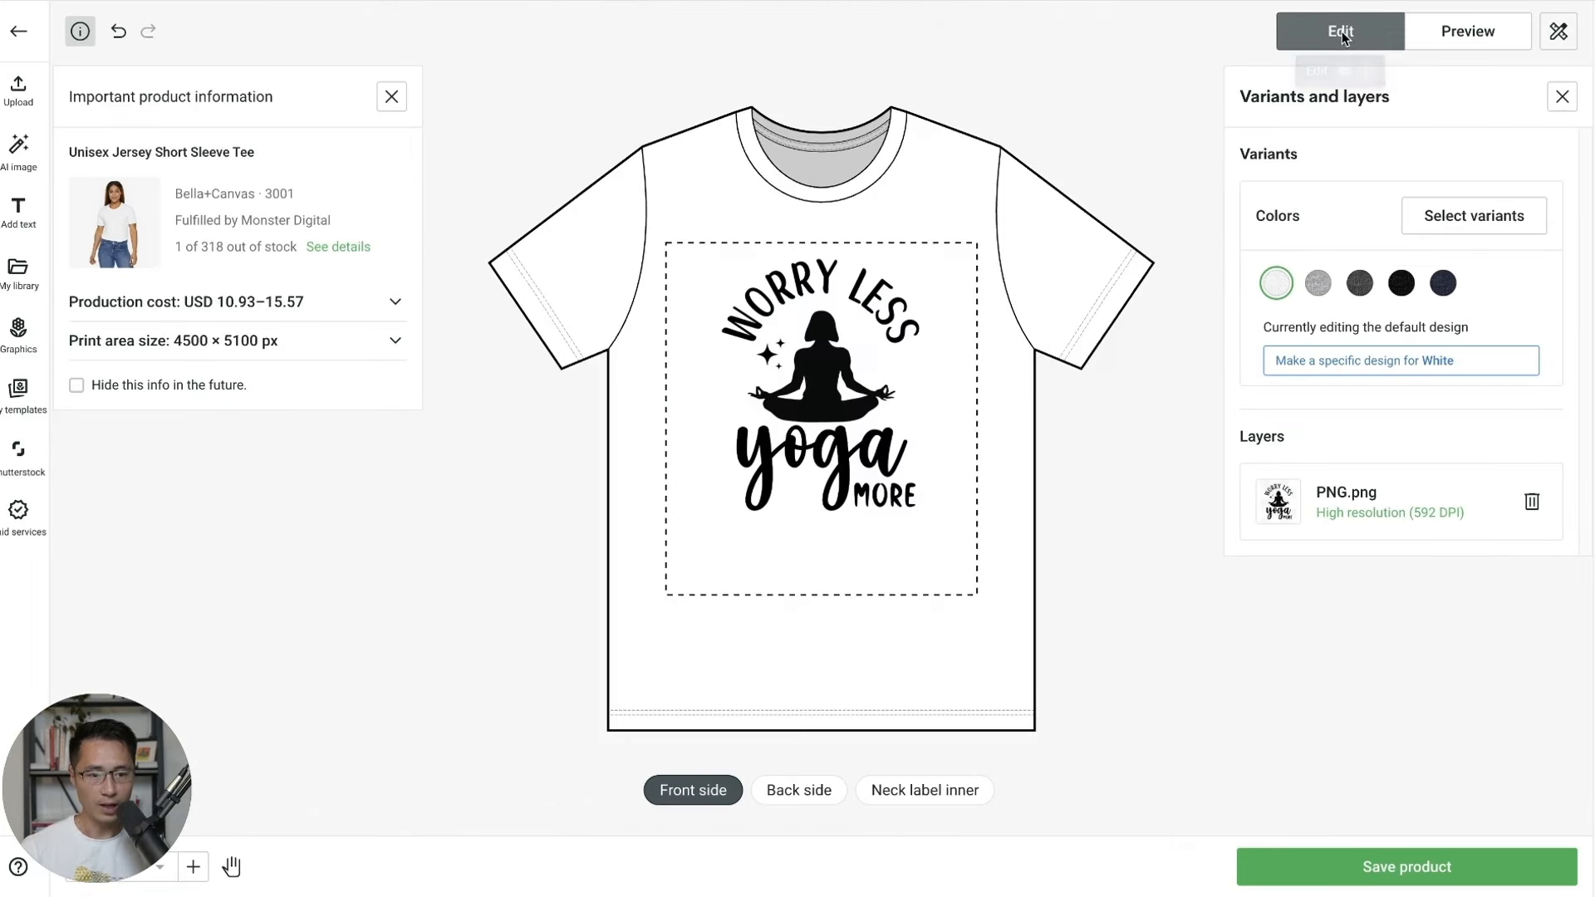
# Deselect Dark Grey Heather and other colours, keeping White, Athletic Heather and Black (18 variants).
pyautogui.click(1479, 220)
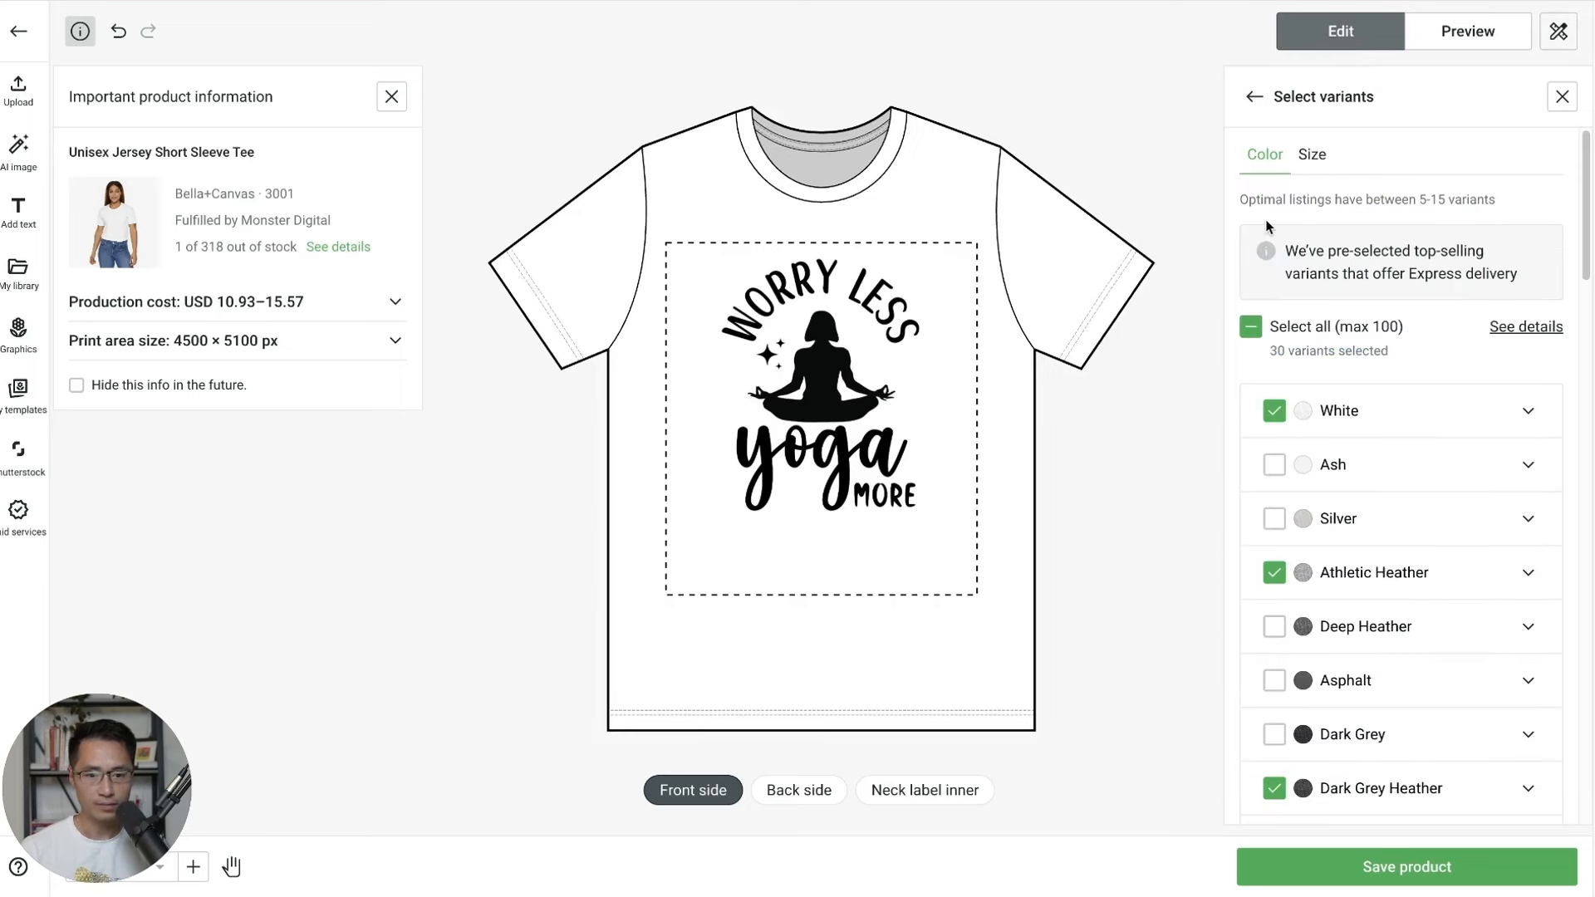
pyautogui.click(1277, 777)
pyautogui.scroll(-10, 1288, 665)
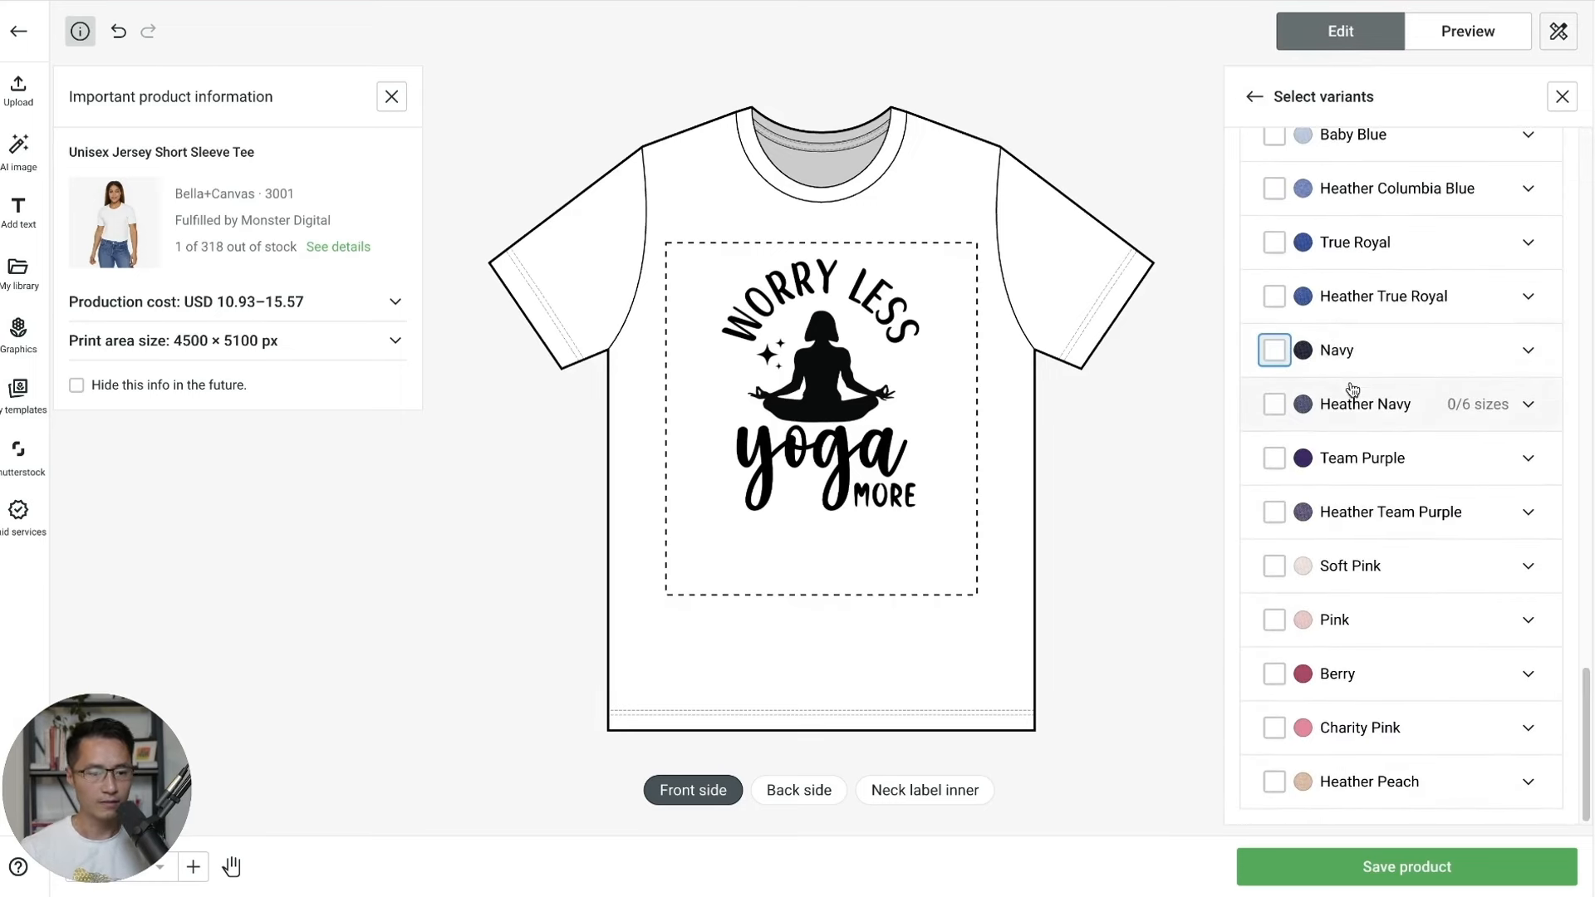
pyautogui.scroll(10, 1362, 415)
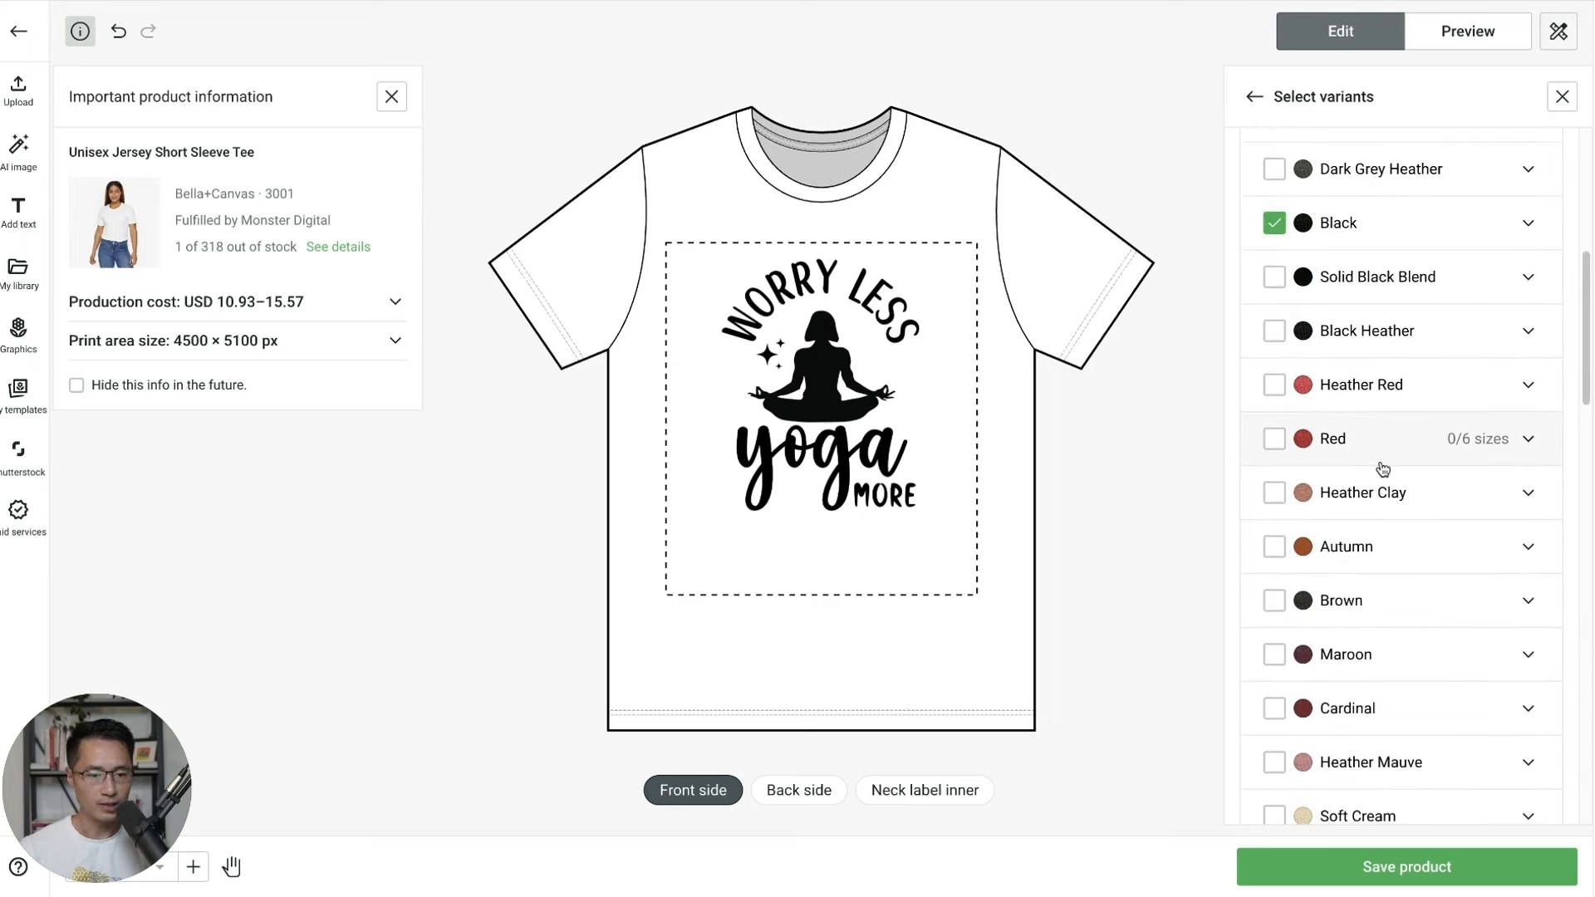
pyautogui.scroll(5, 1383, 469)
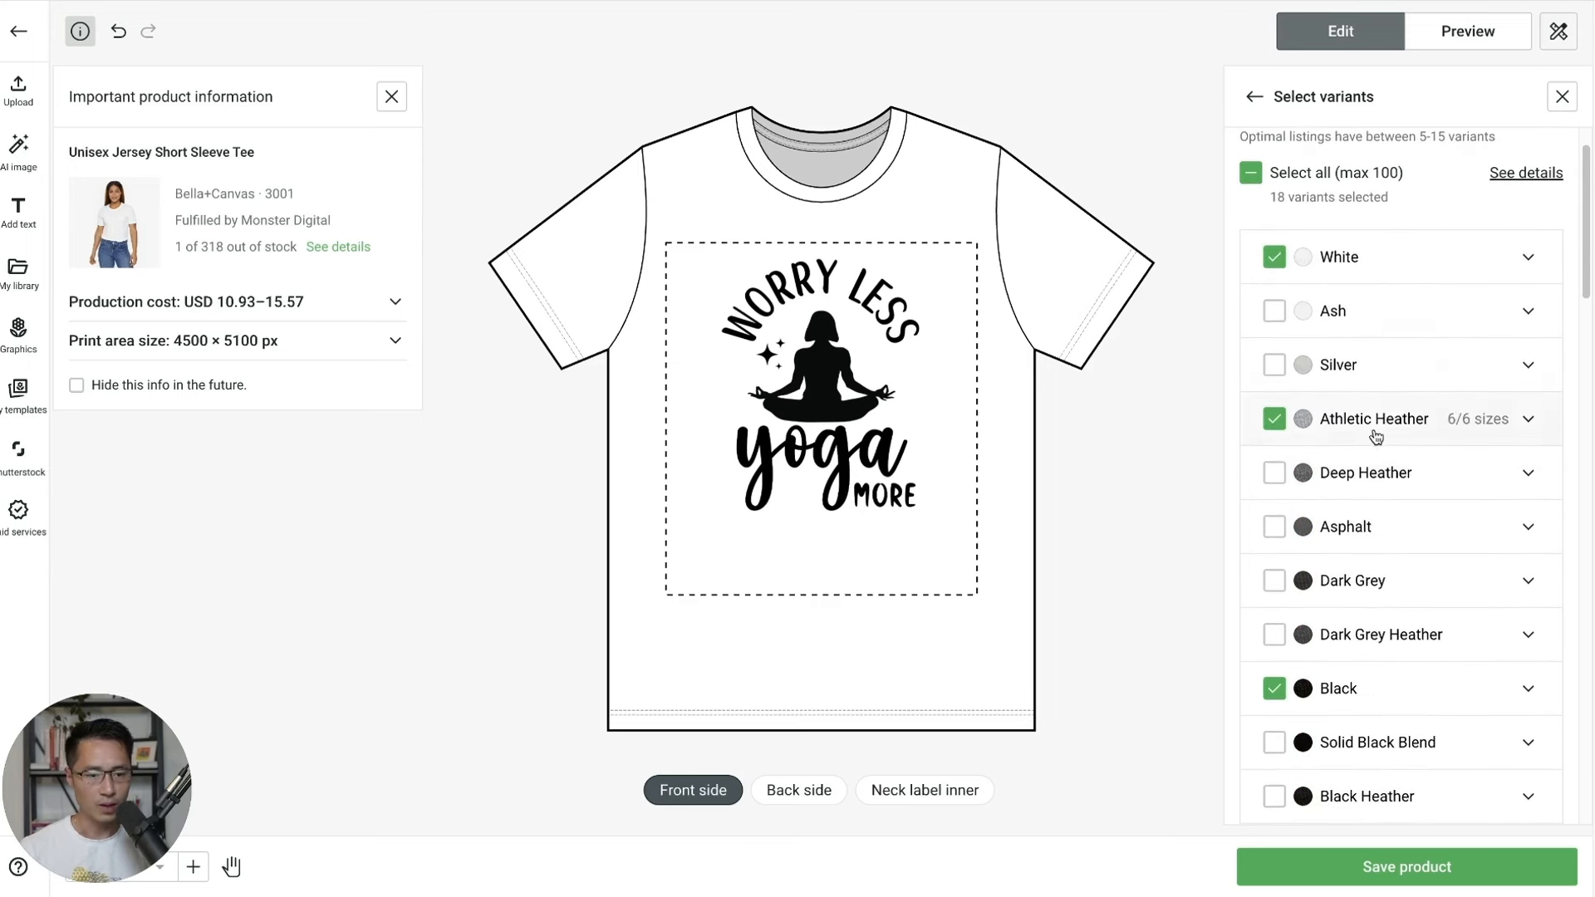
pyautogui.click(1254, 100)
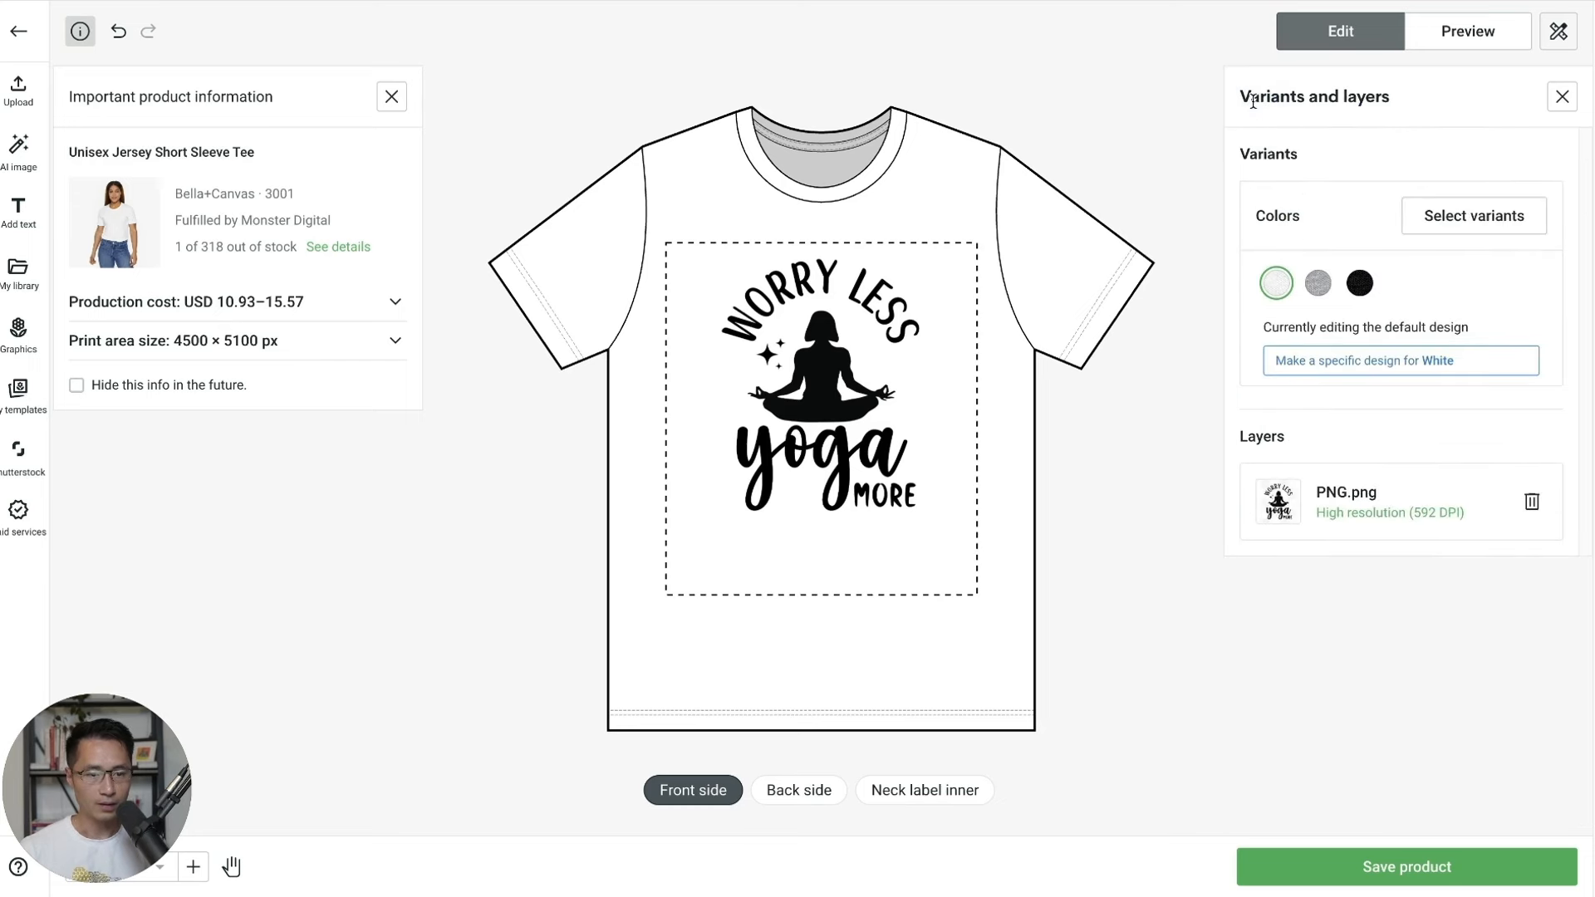
# Put YOGA Aura Logo.png centred on the inner neck label at 2.67 in, then view the Black front.
pyautogui.click(934, 789)
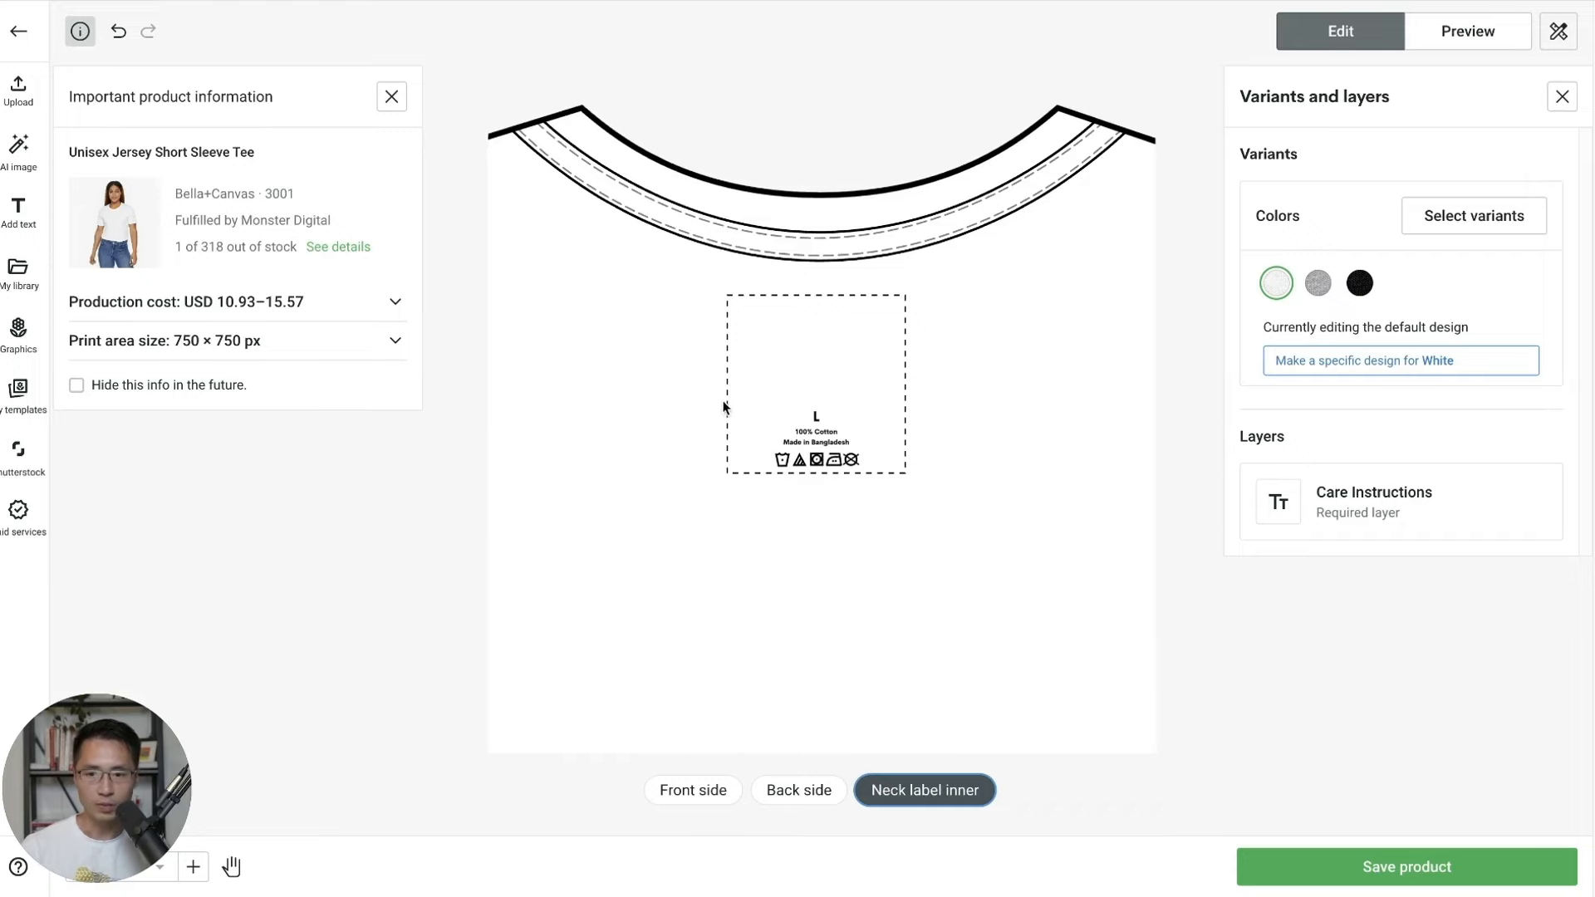
pyautogui.click(24, 96)
pyautogui.click(142, 154)
pyautogui.doubleClick(558, 291)
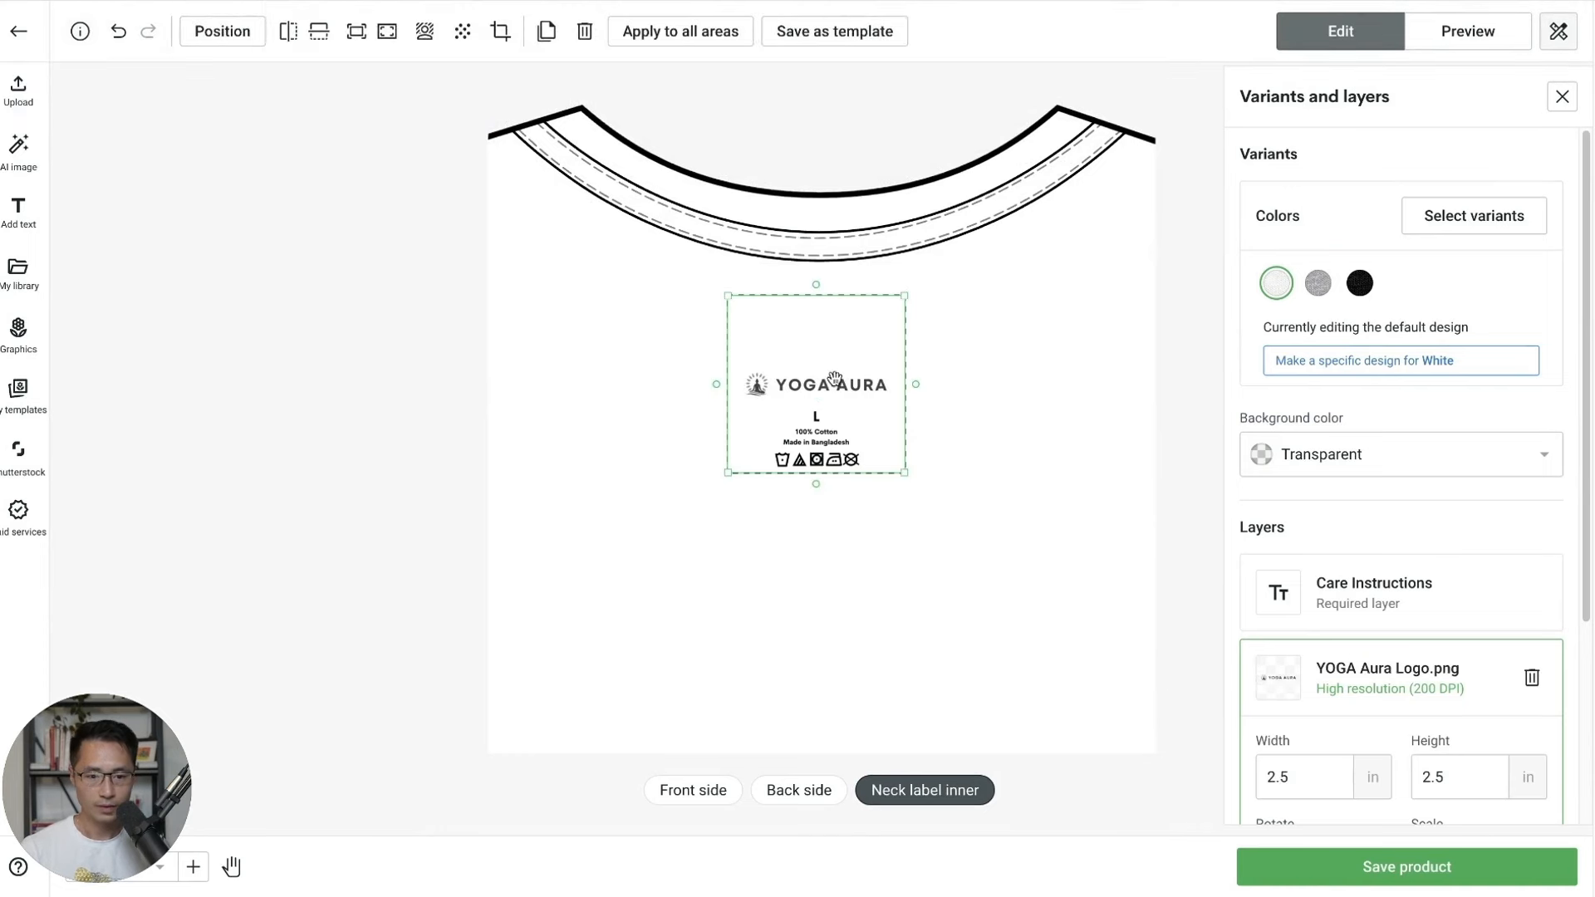
pyautogui.moveTo(903, 296); pyautogui.dragTo(917, 284)
pyautogui.moveTo(867, 360); pyautogui.dragTo(855, 373)
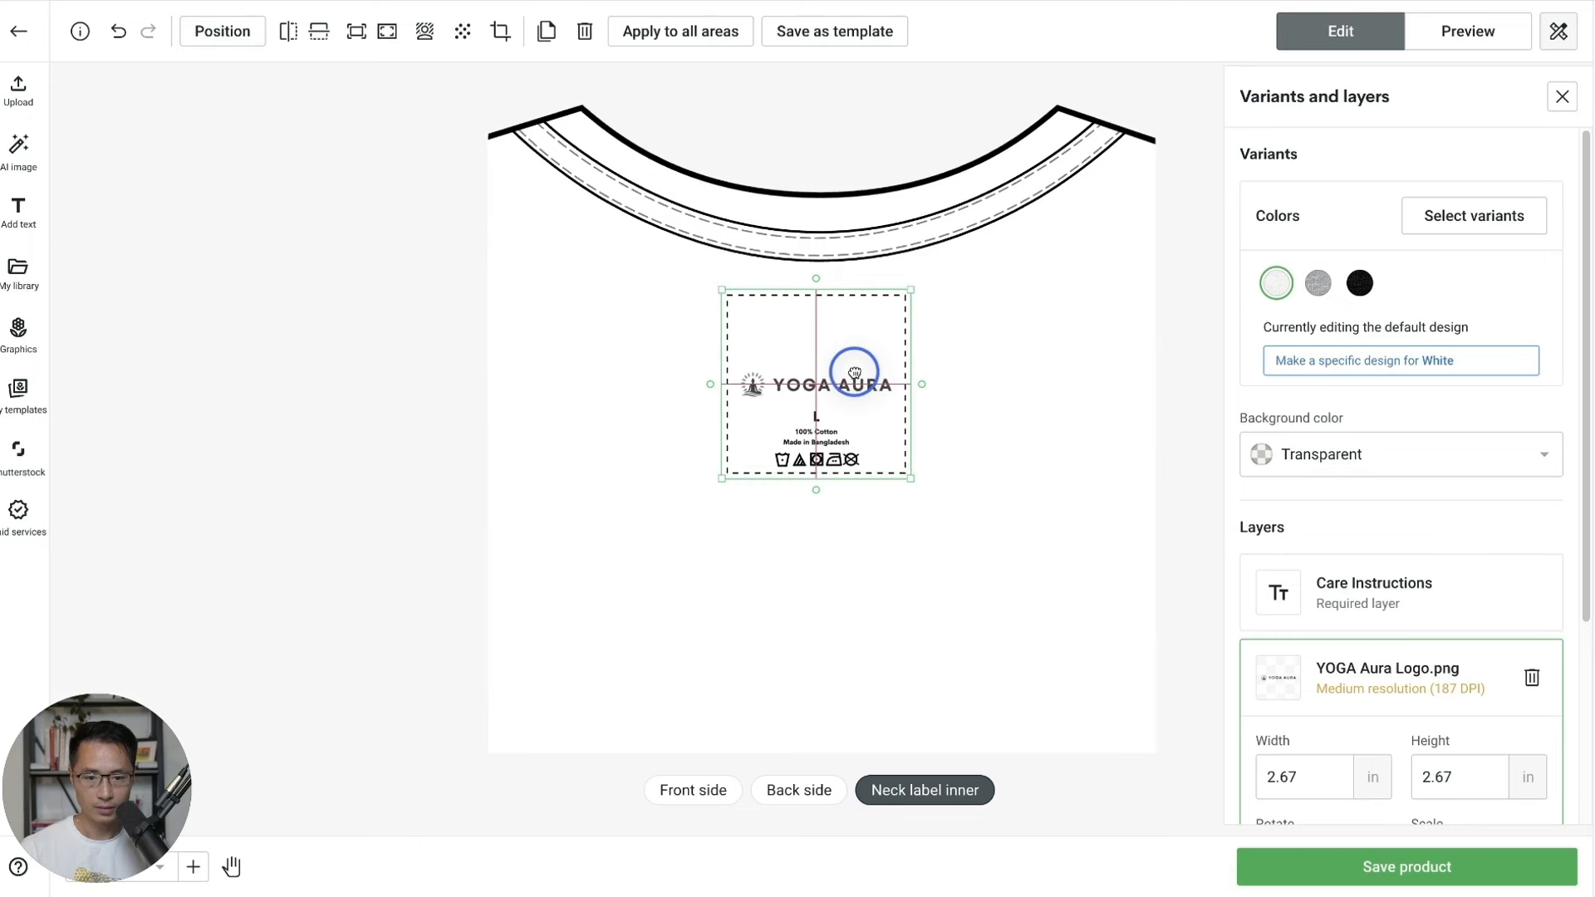
pyautogui.click(929, 416)
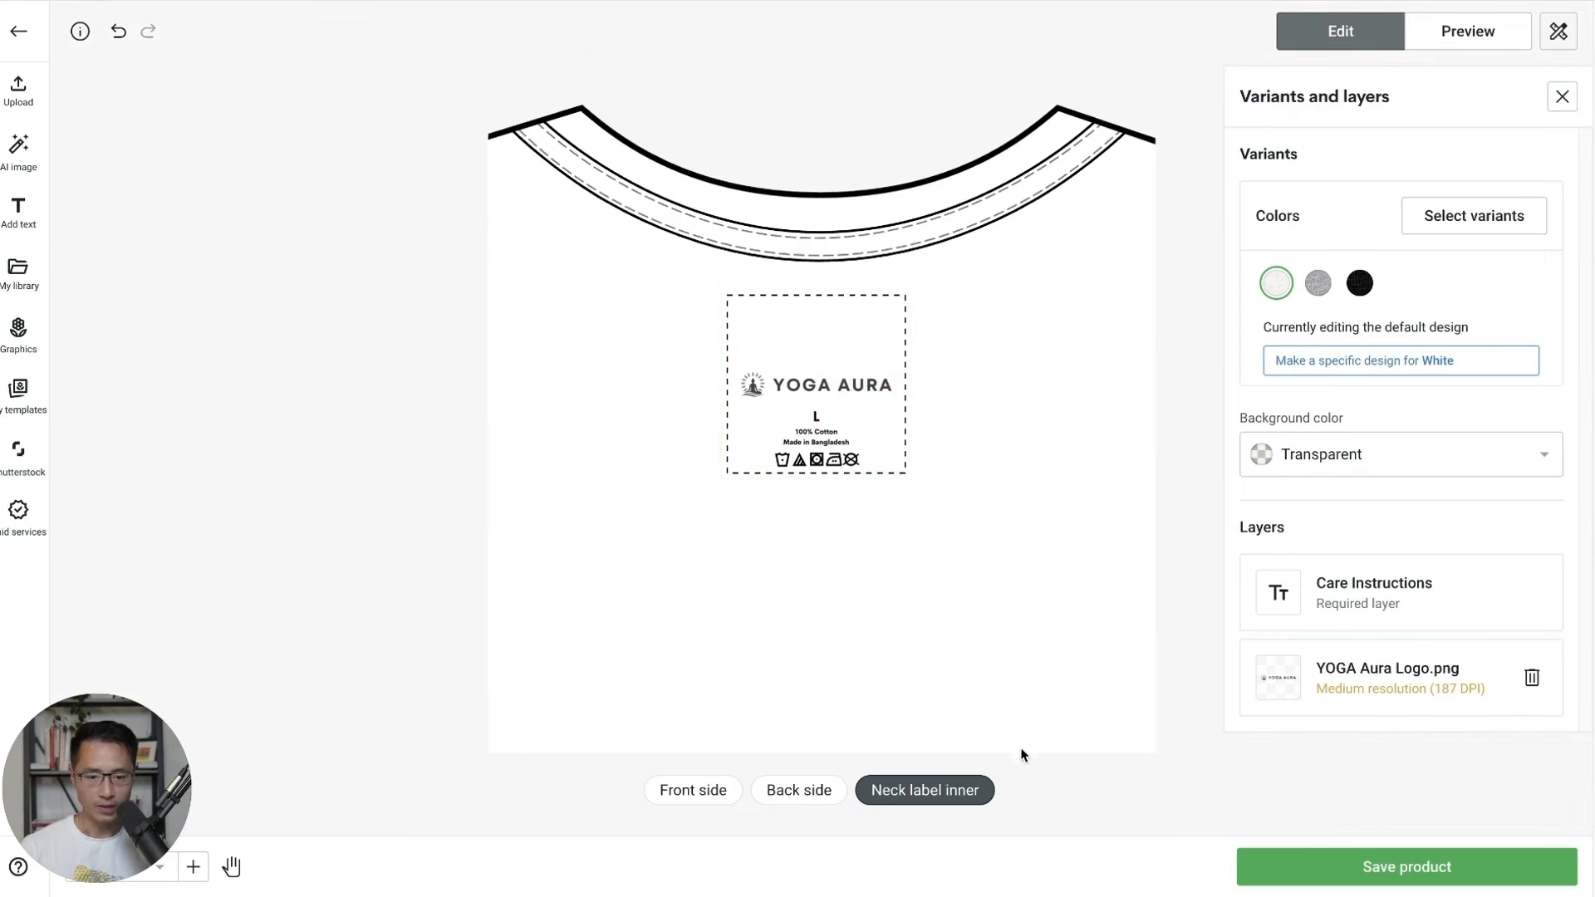
pyautogui.click(693, 785)
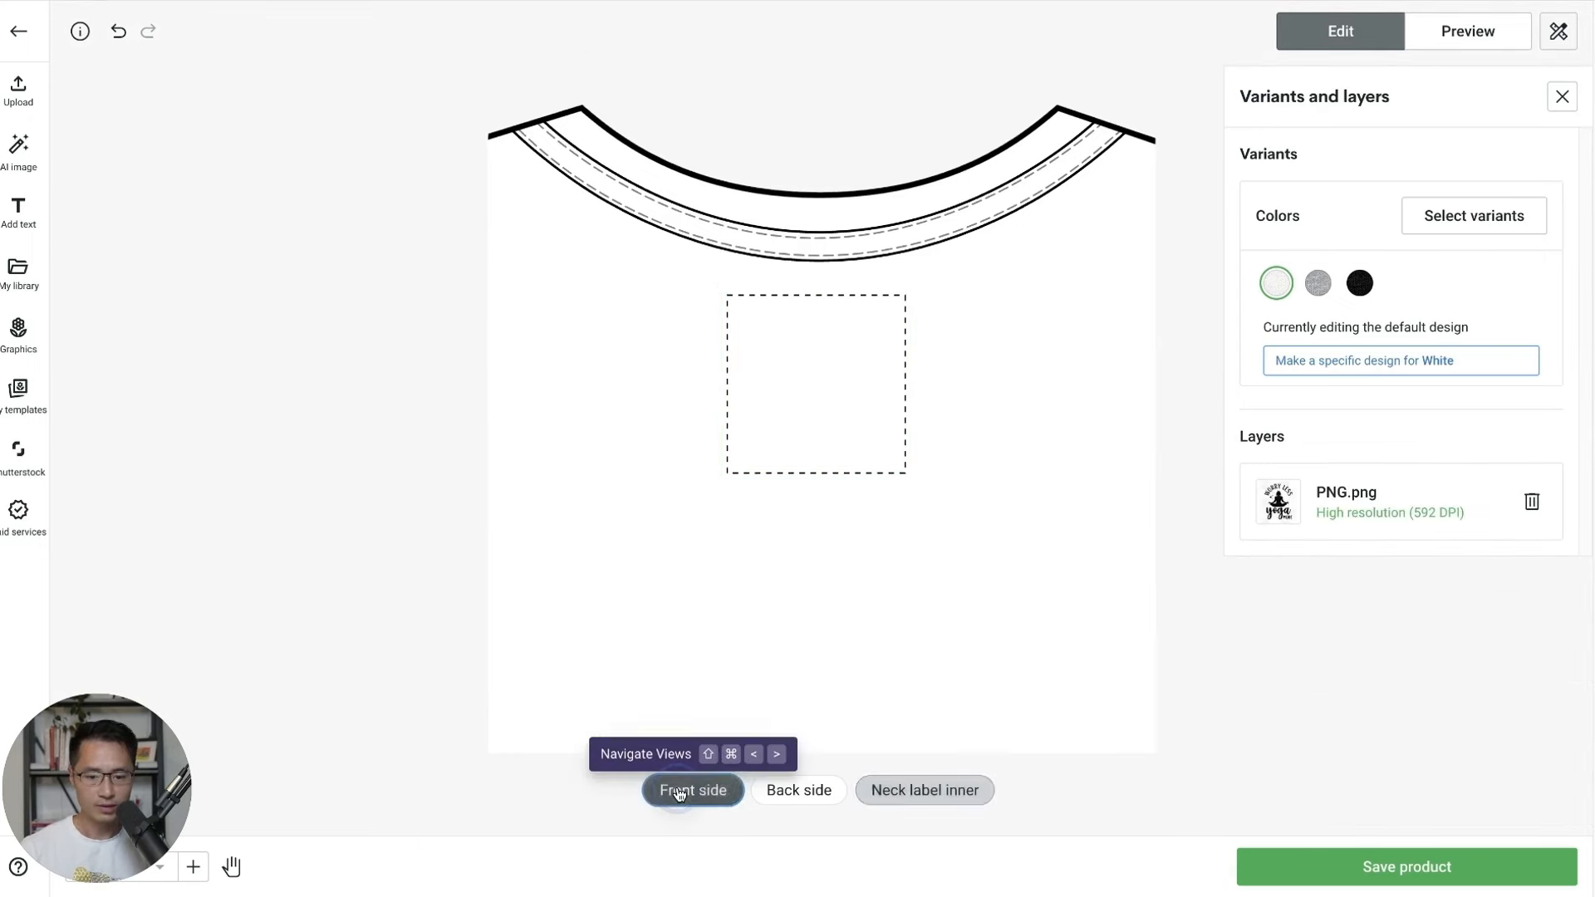
pyautogui.click(1360, 283)
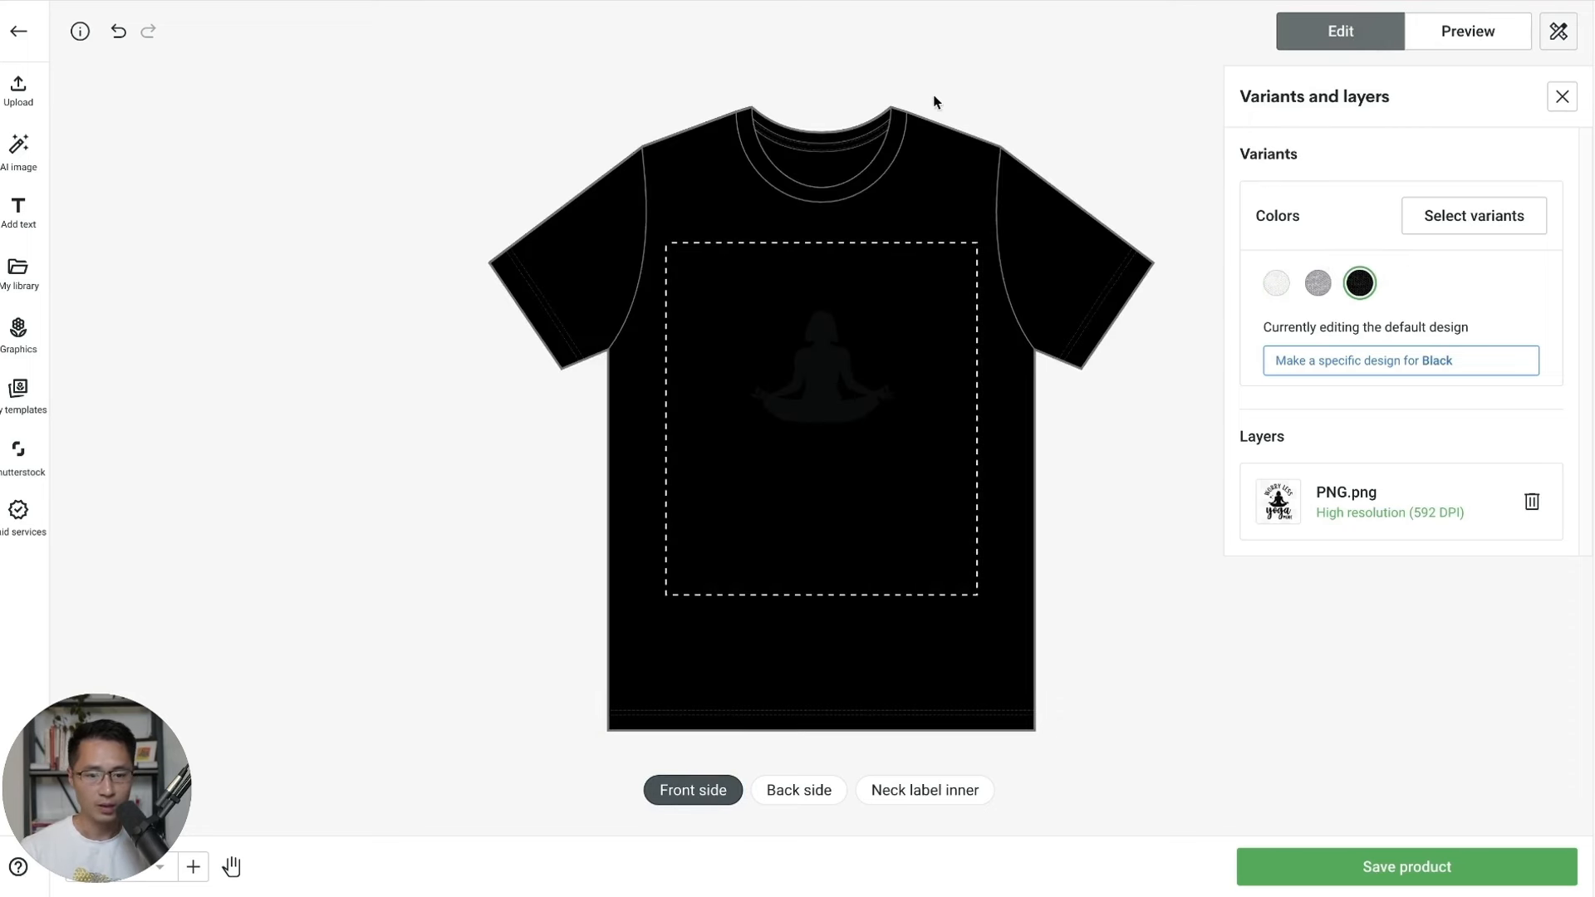
# Give the Black variant its own white-lettered design, compare it with White, then preview the mockup.
pyautogui.click(1361, 366)
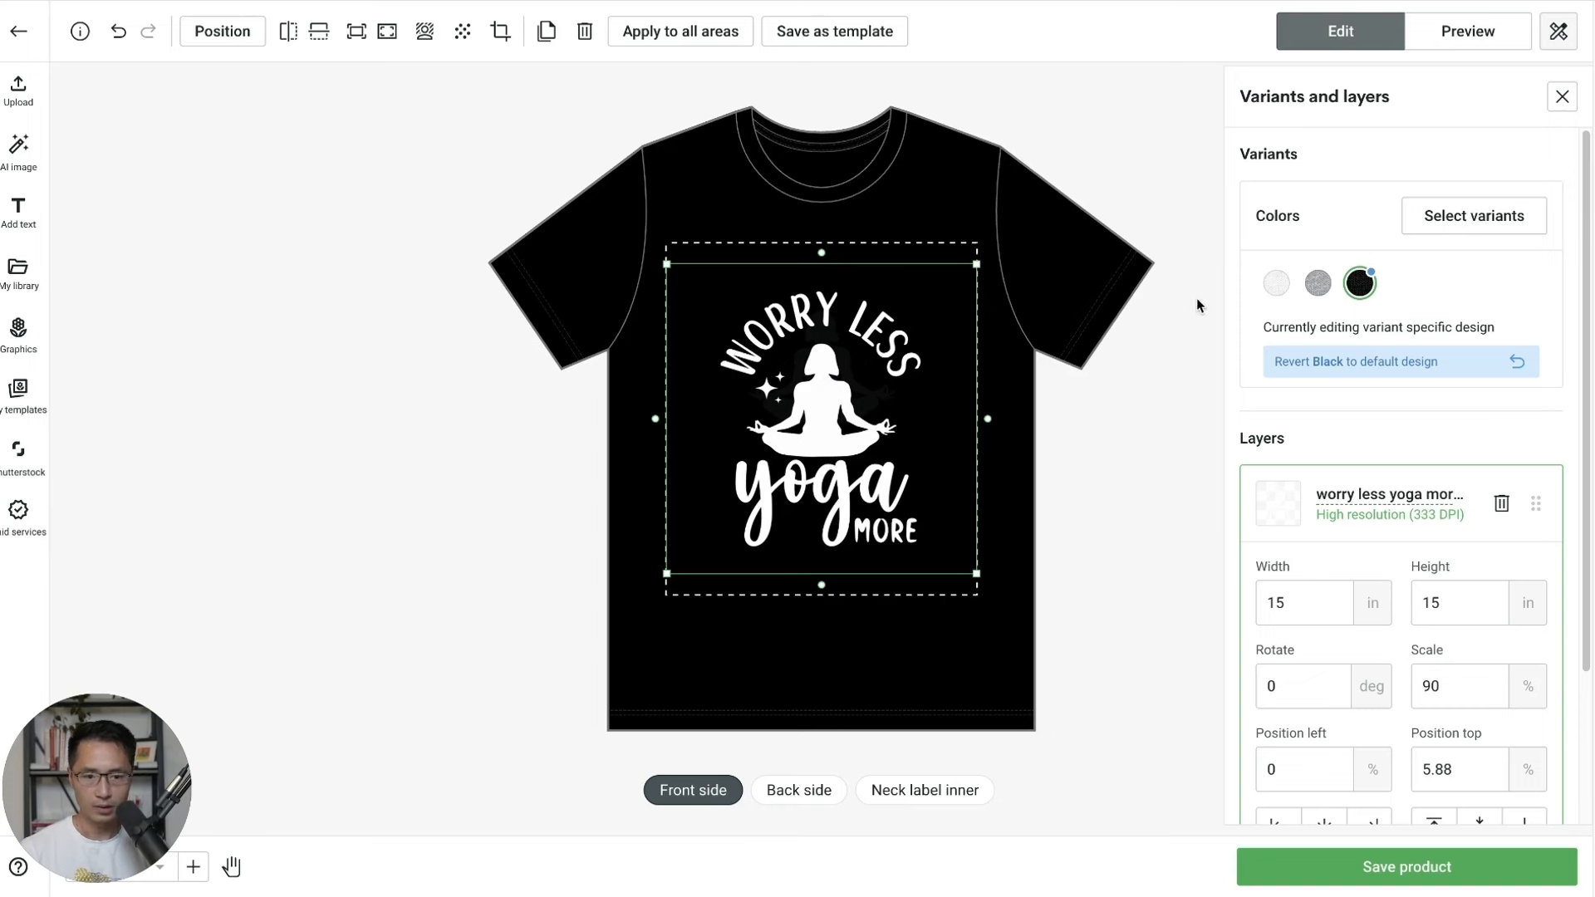
pyautogui.click(1276, 285)
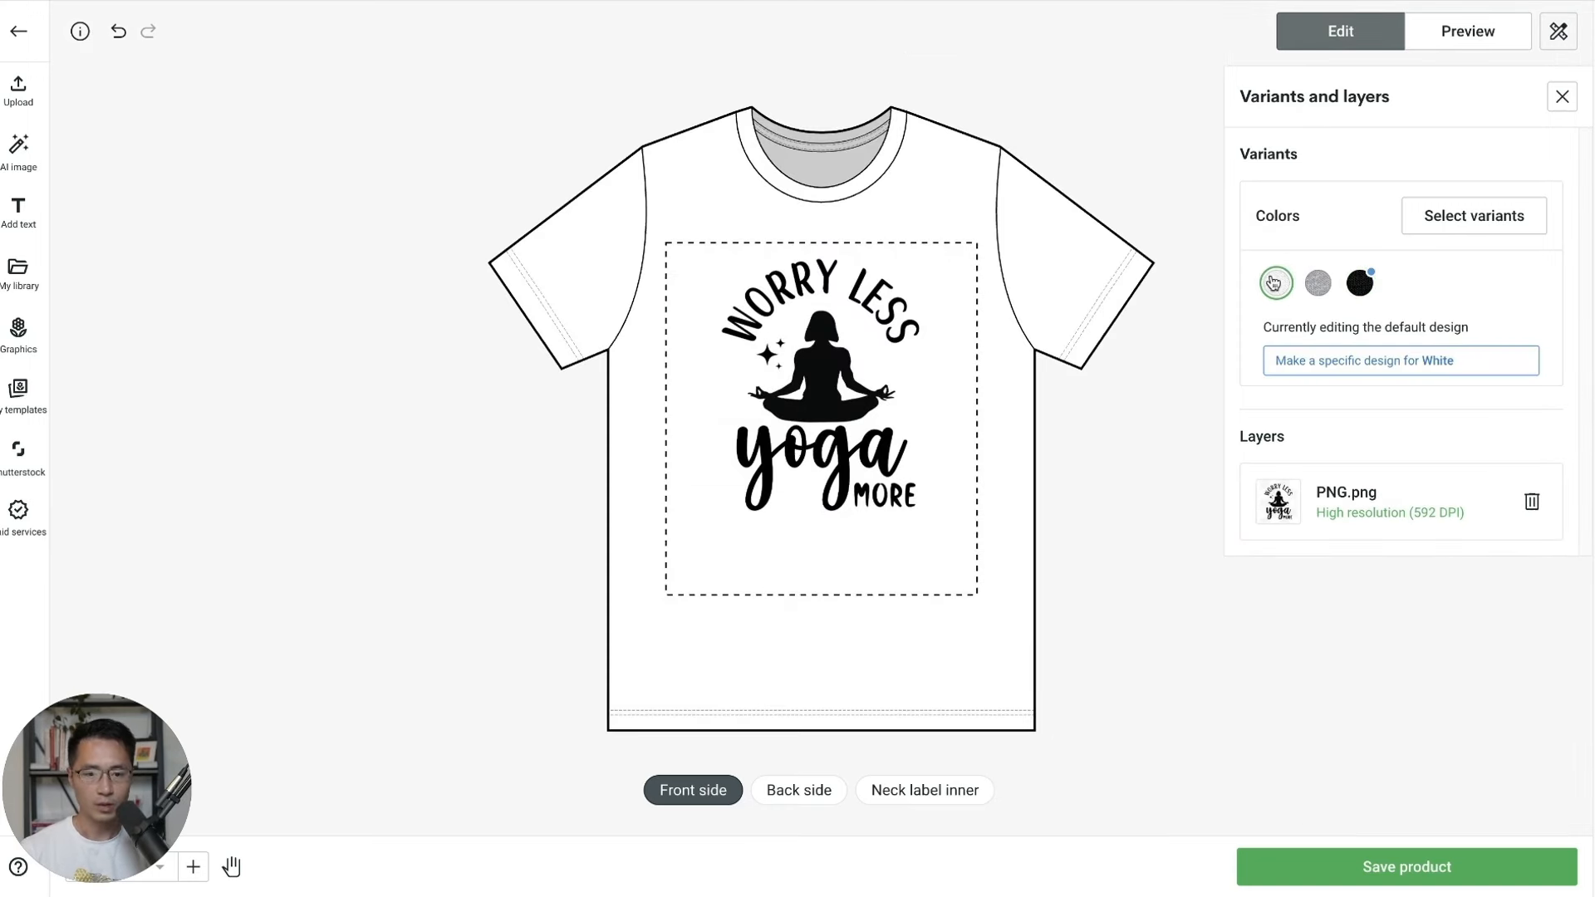
pyautogui.click(1357, 277)
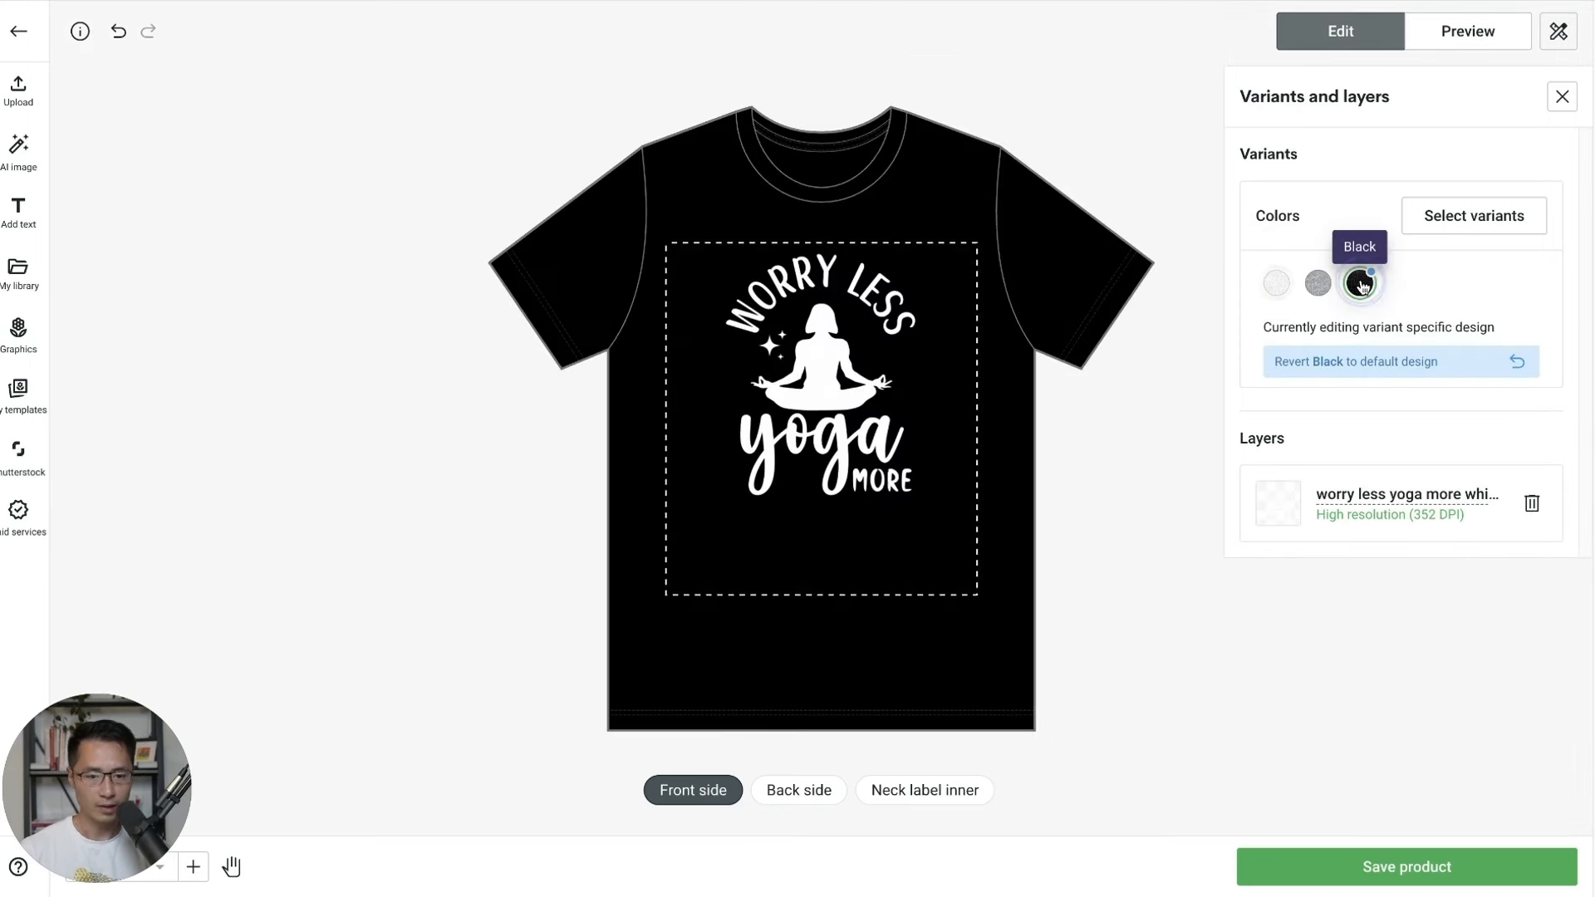
pyautogui.click(1275, 286)
pyautogui.click(1359, 282)
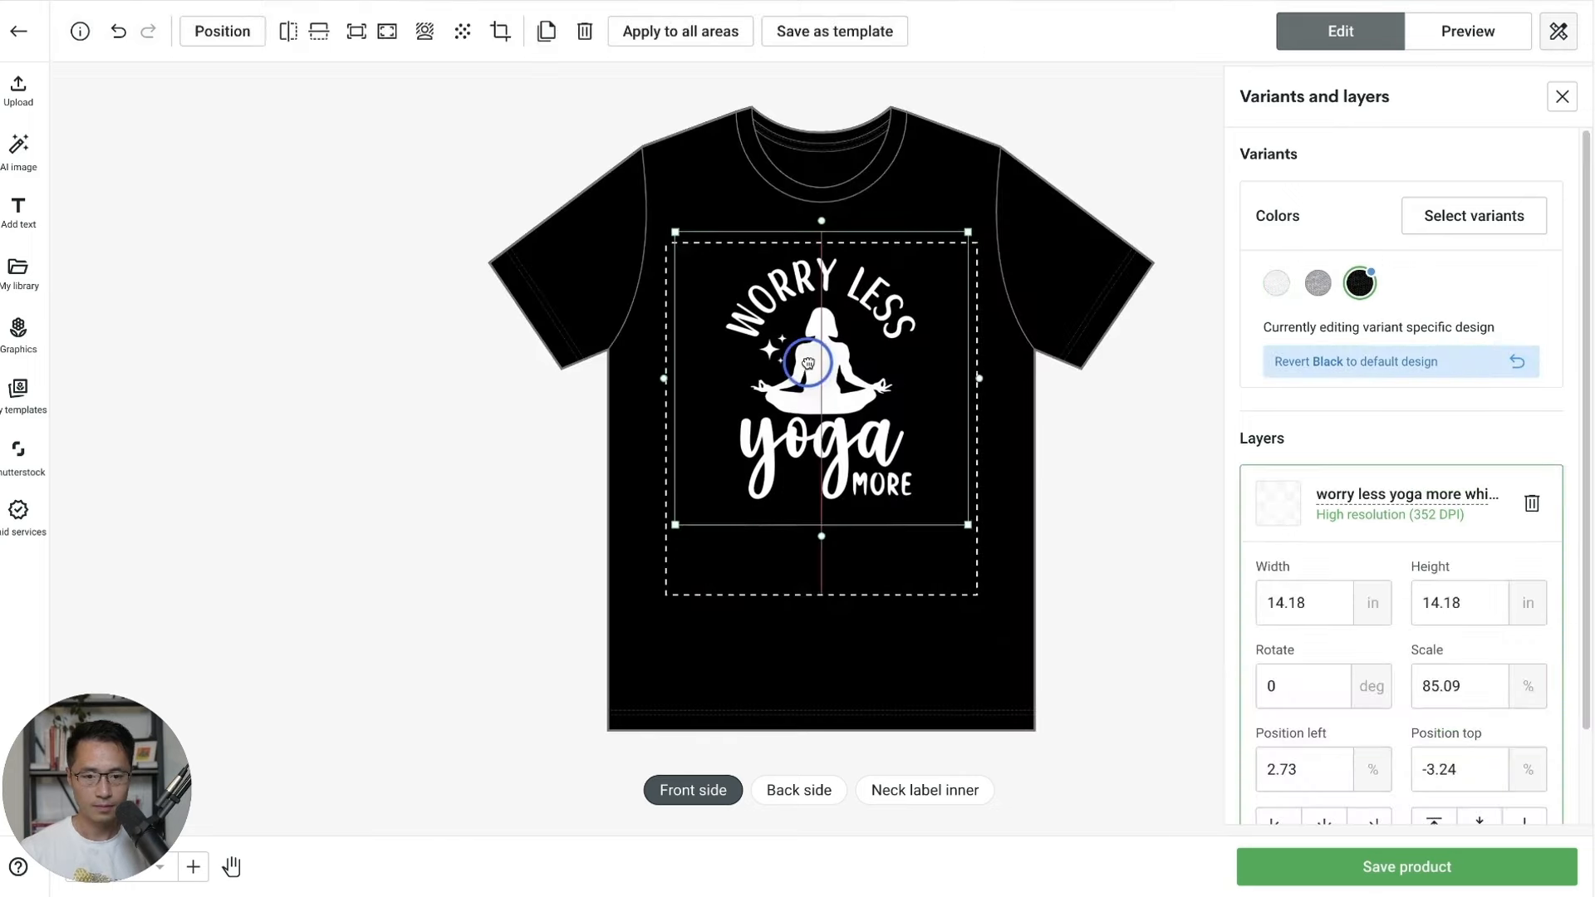
pyautogui.click(1455, 38)
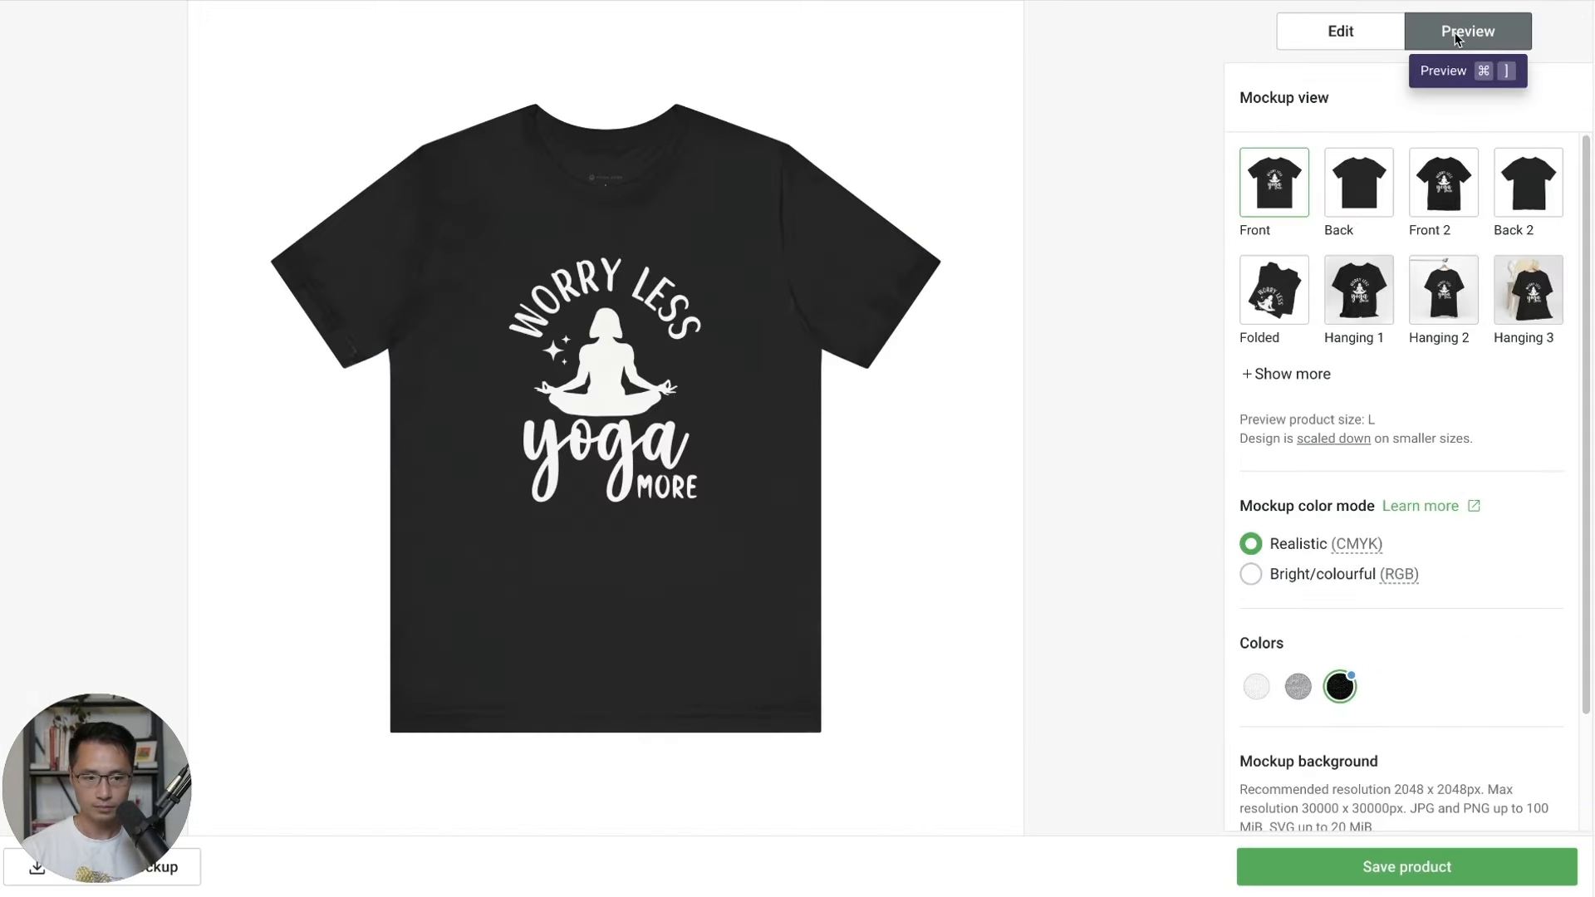
# Add the 'YOGA Aura Logo white letter.png' logo to the tee's inner neck label.
pyautogui.click(1366, 48)
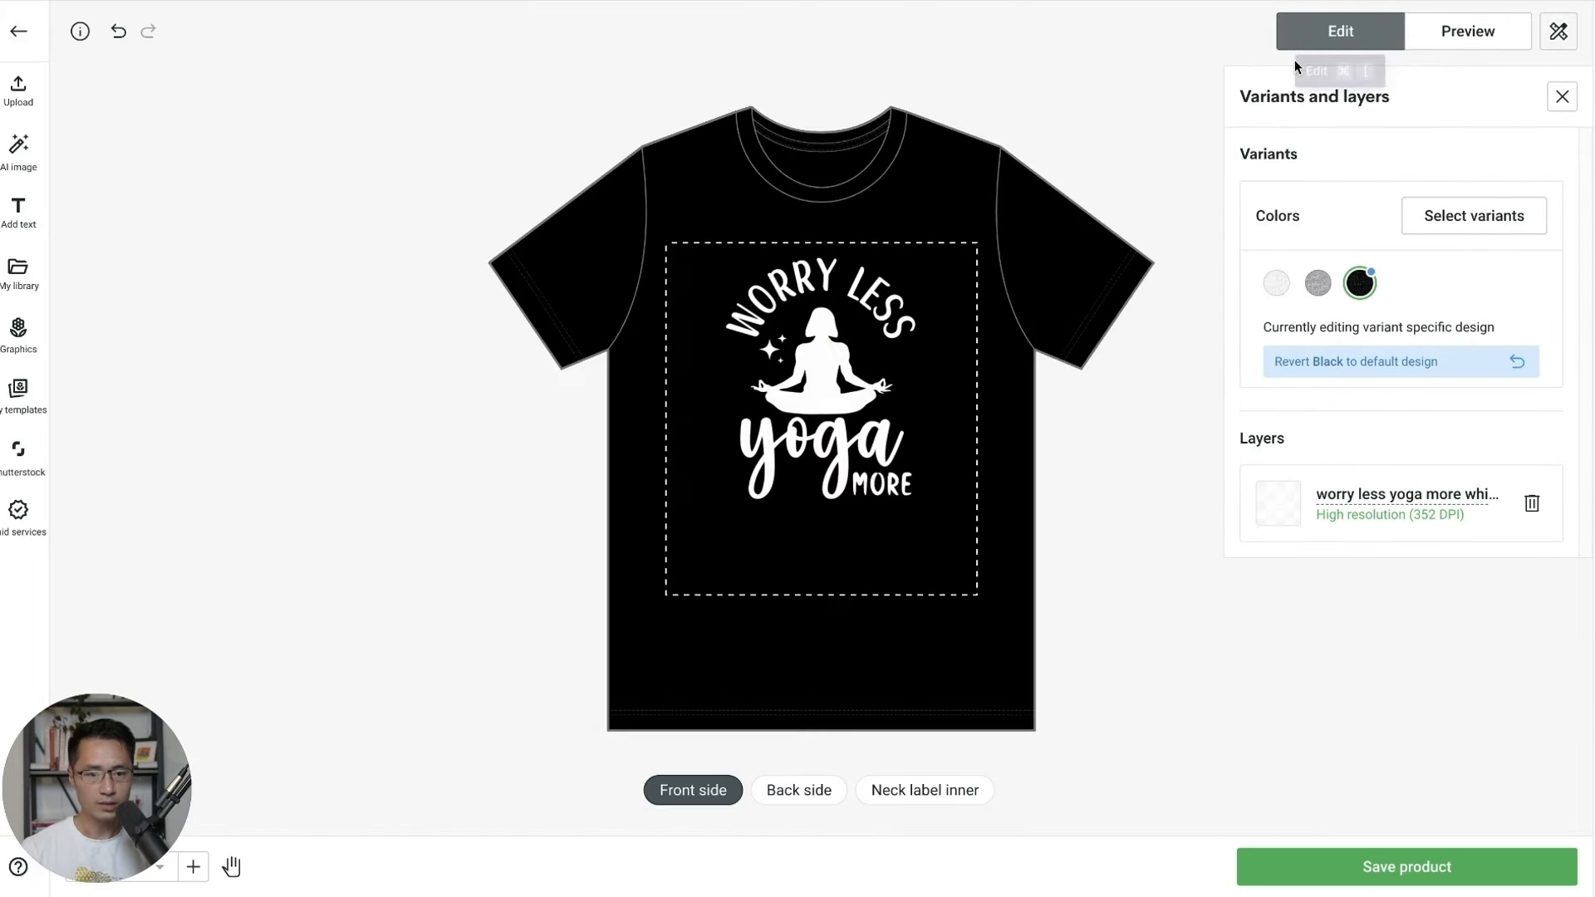
pyautogui.click(956, 784)
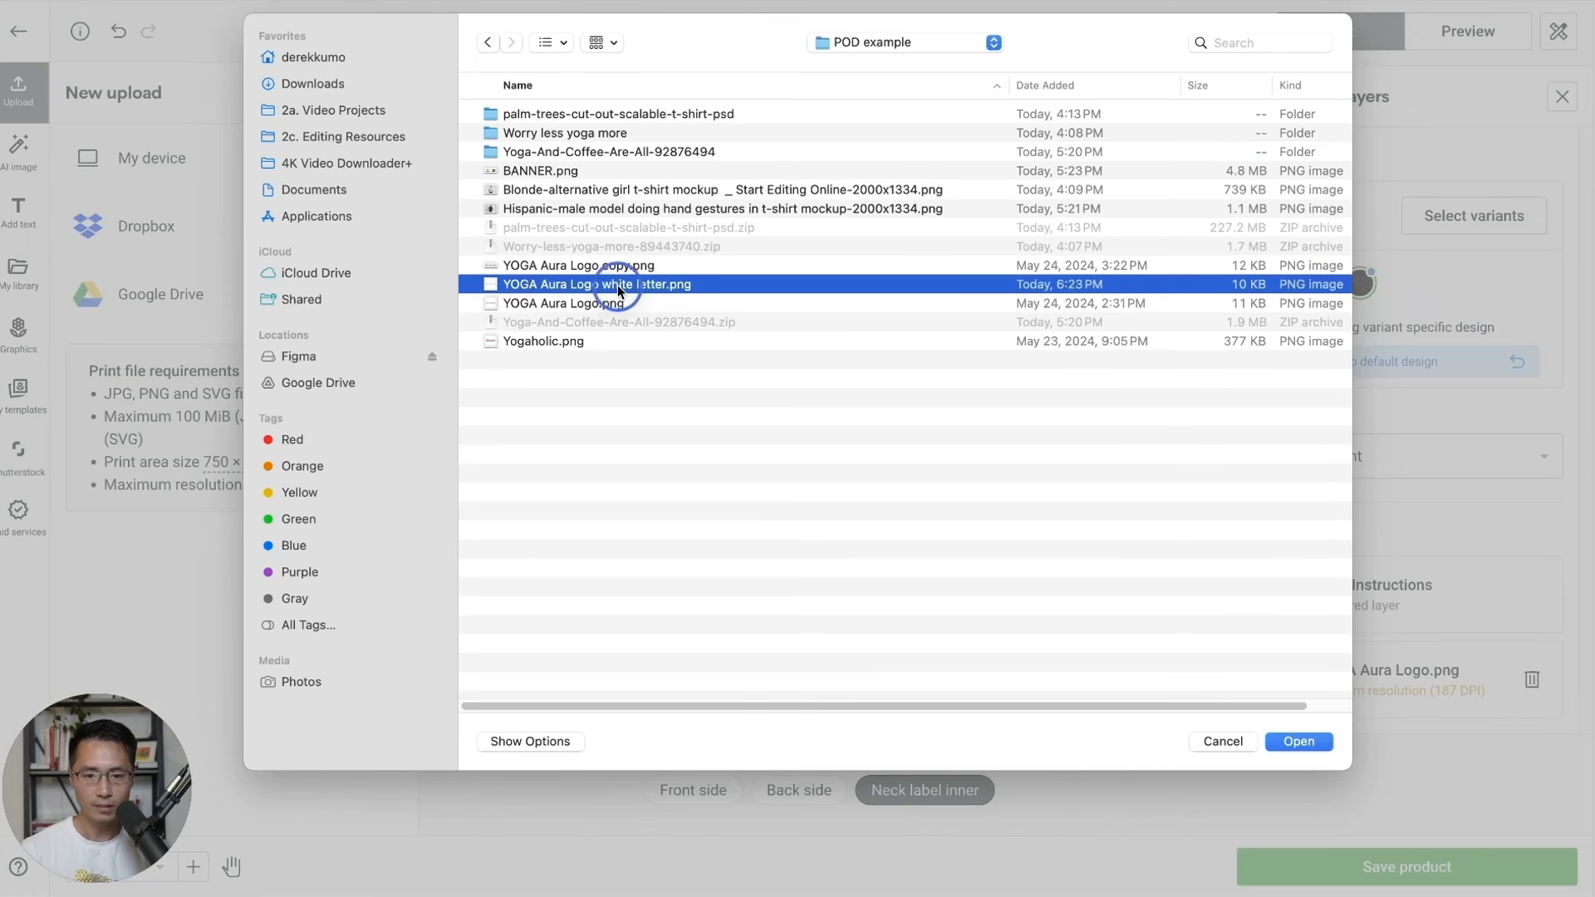
pyautogui.doubleClick(618, 285)
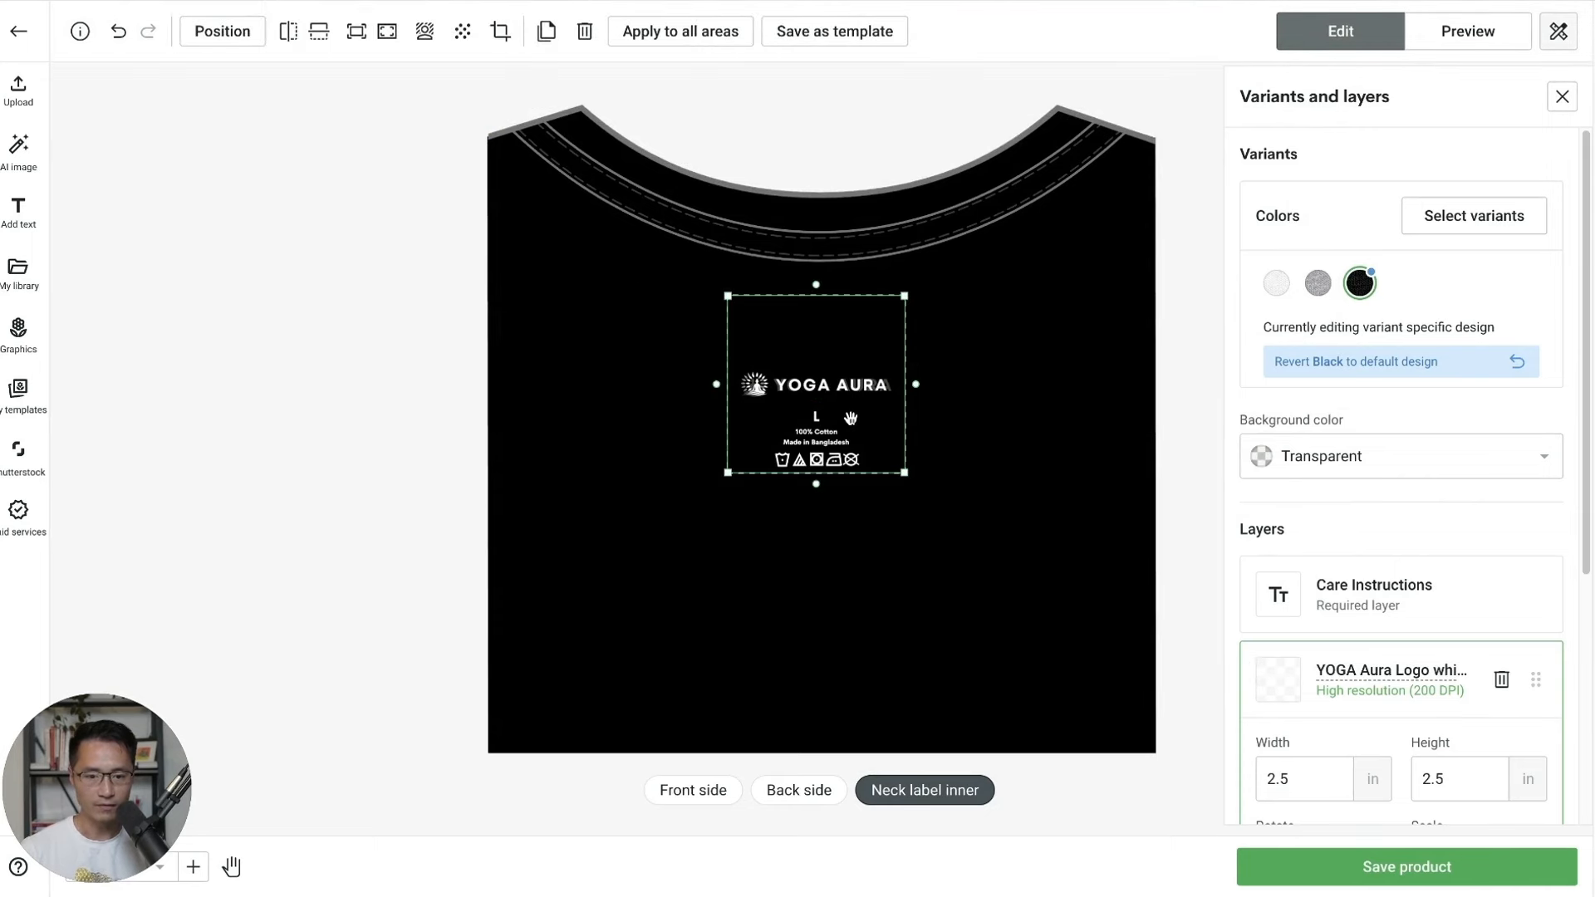
pyautogui.click(705, 790)
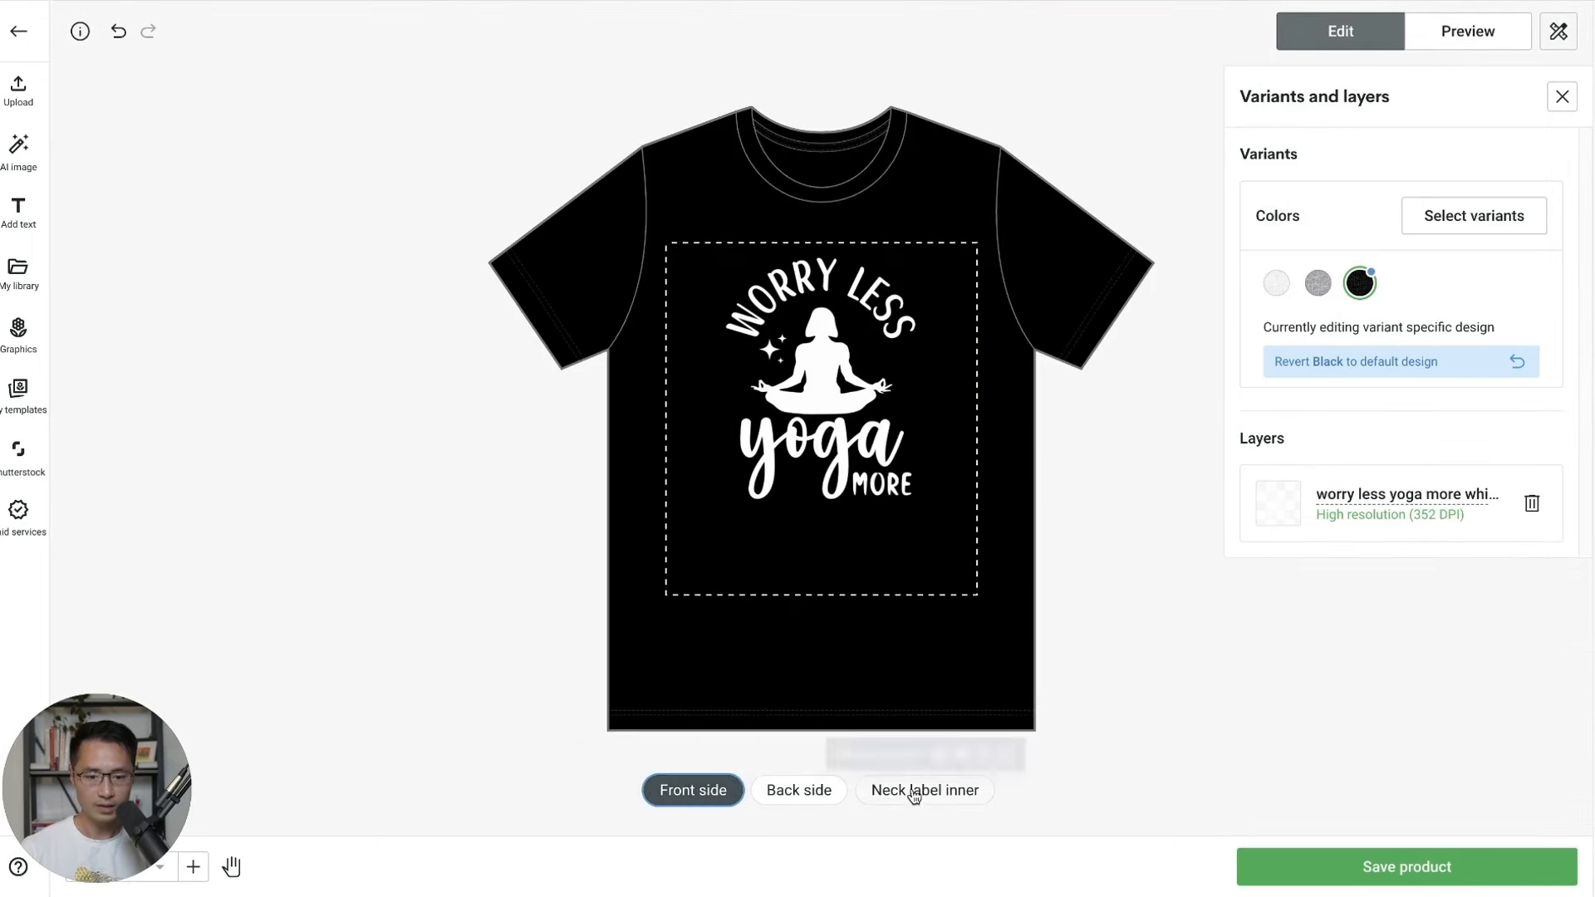
pyautogui.click(919, 791)
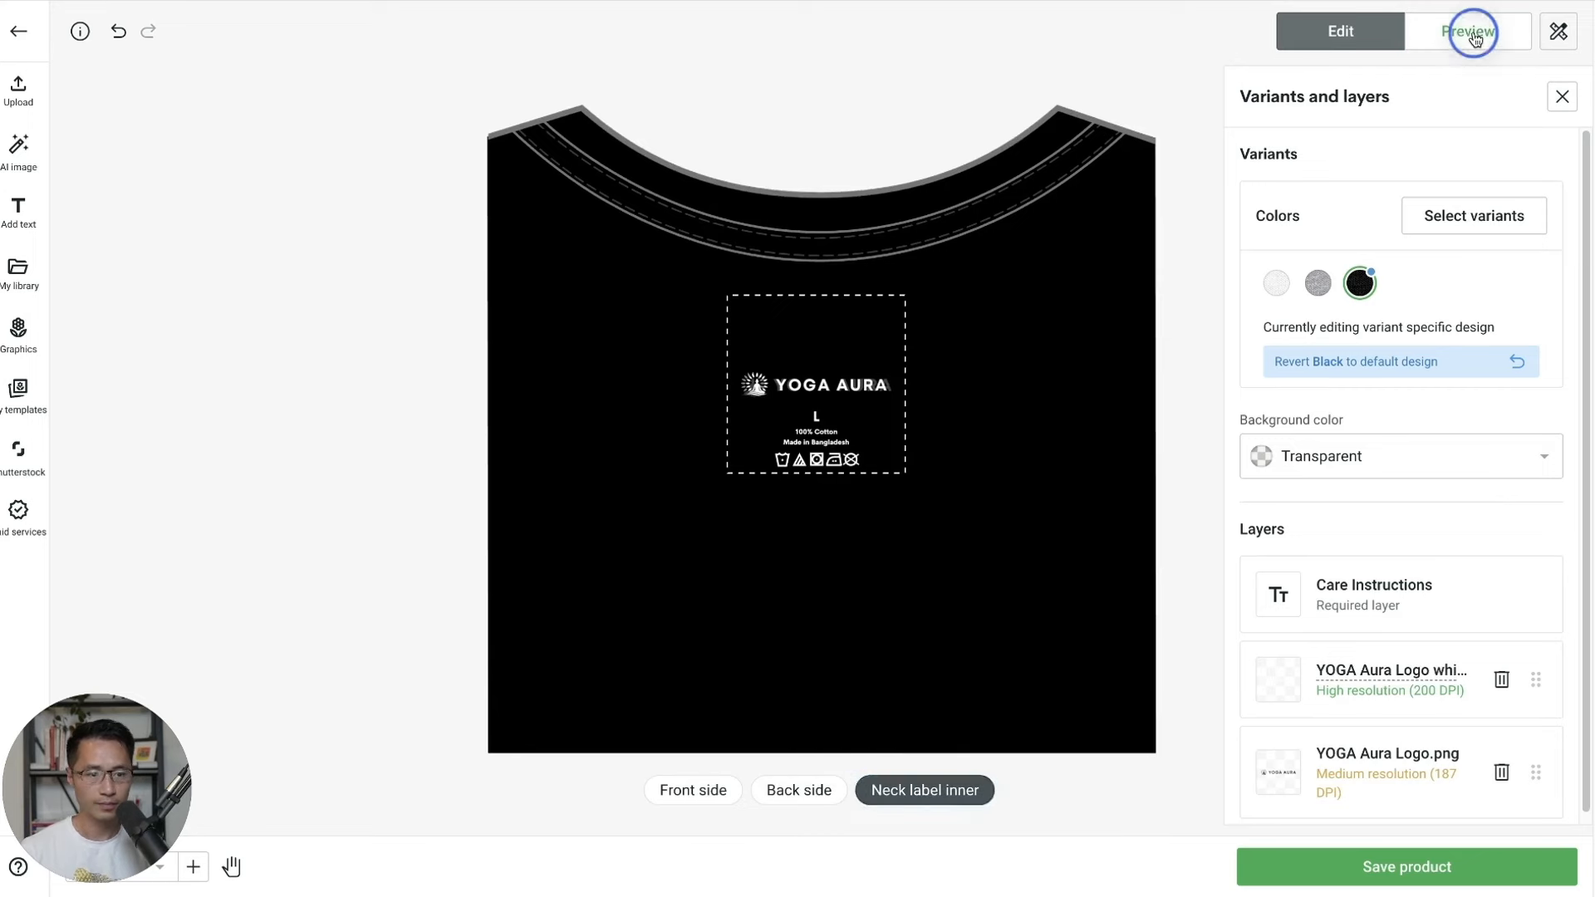
# Preview the Folded mockup, check the front design on grey, white and black shirts, then save the product.
pyautogui.click(1470, 31)
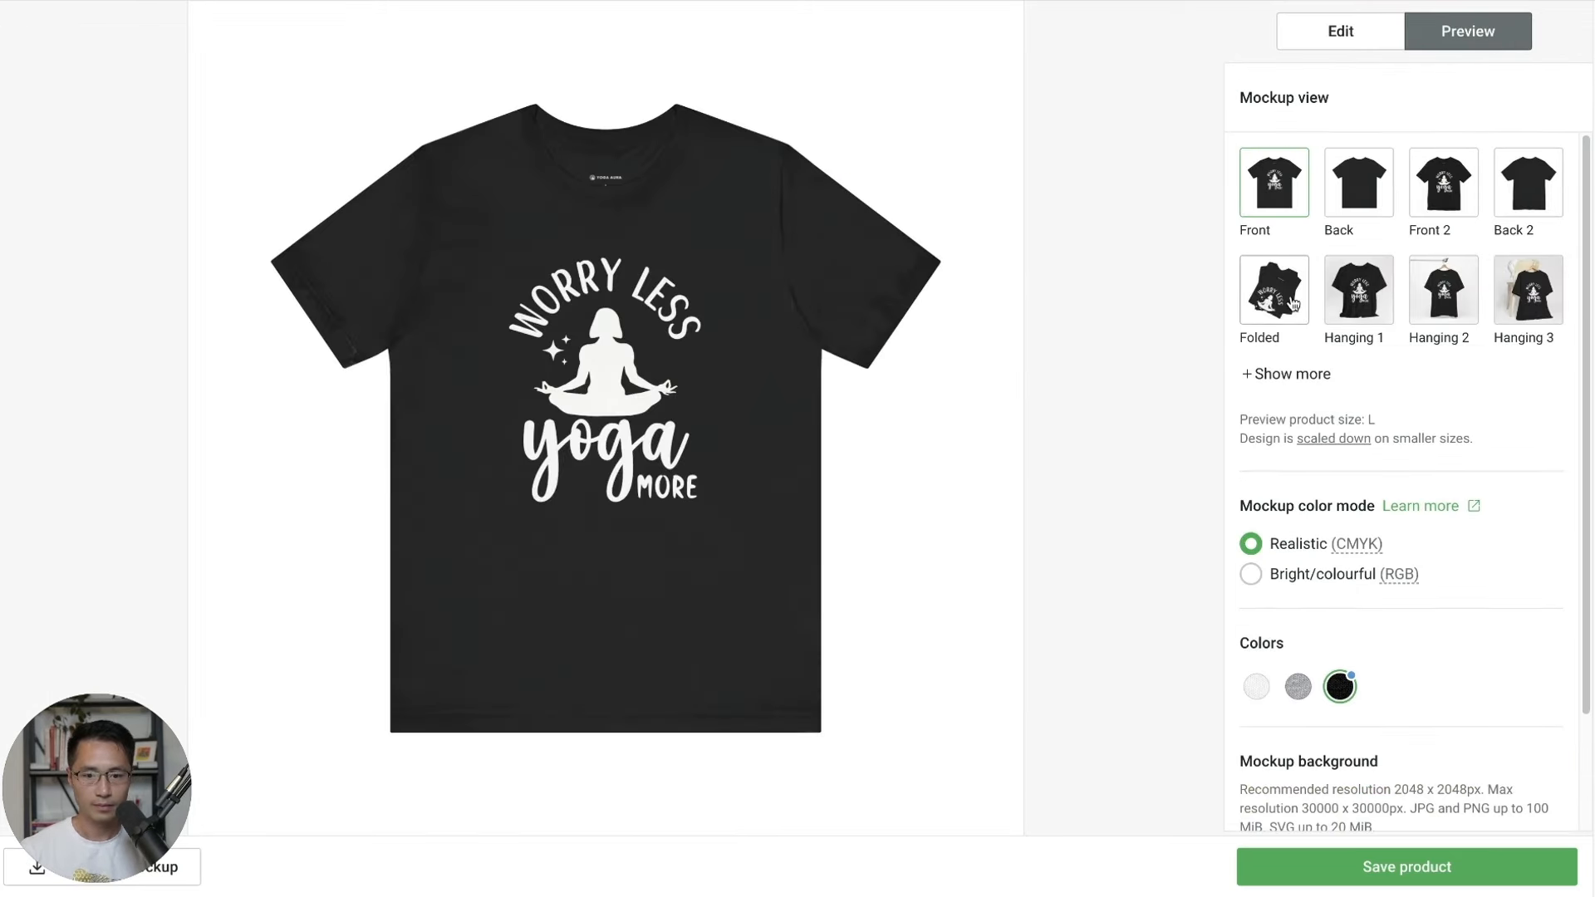
pyautogui.click(1293, 303)
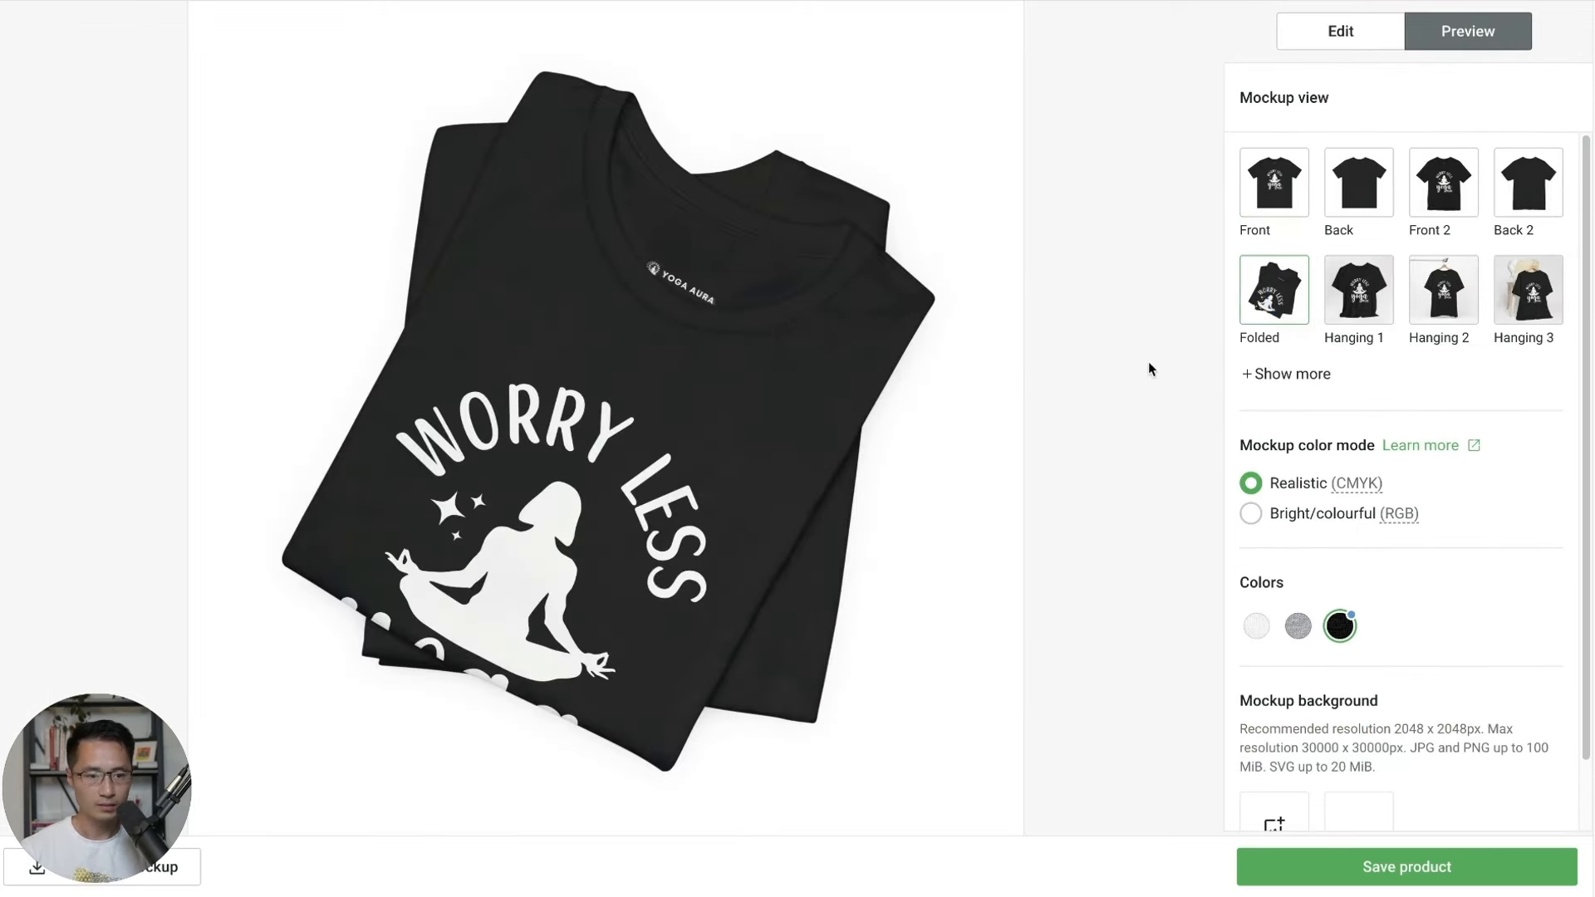
pyautogui.click(1344, 31)
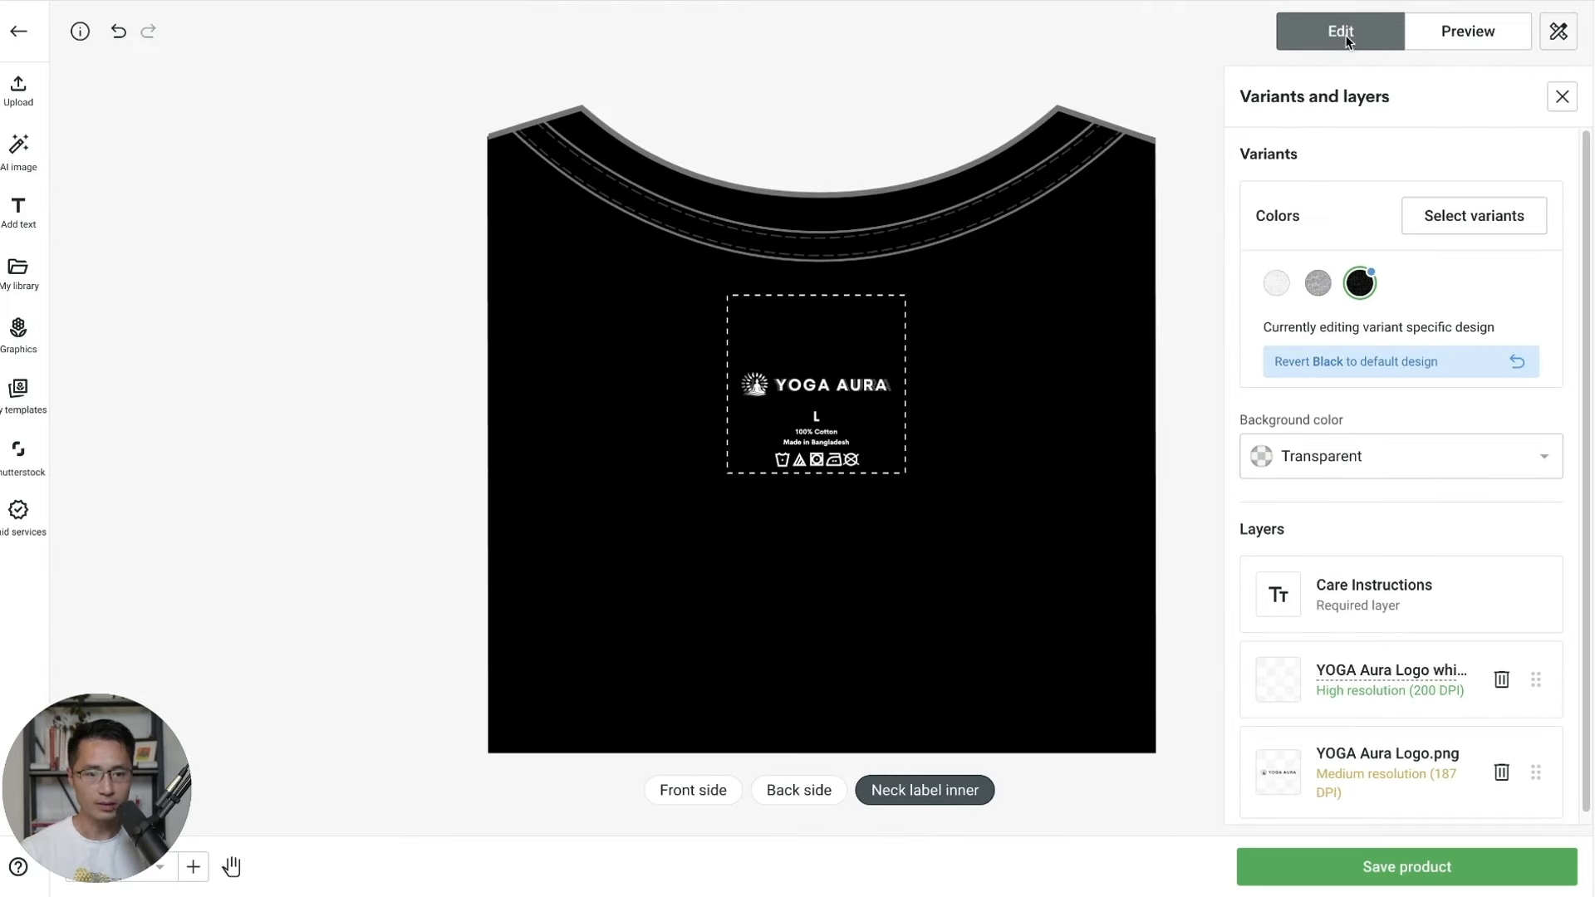
pyautogui.click(1410, 359)
pyautogui.click(729, 790)
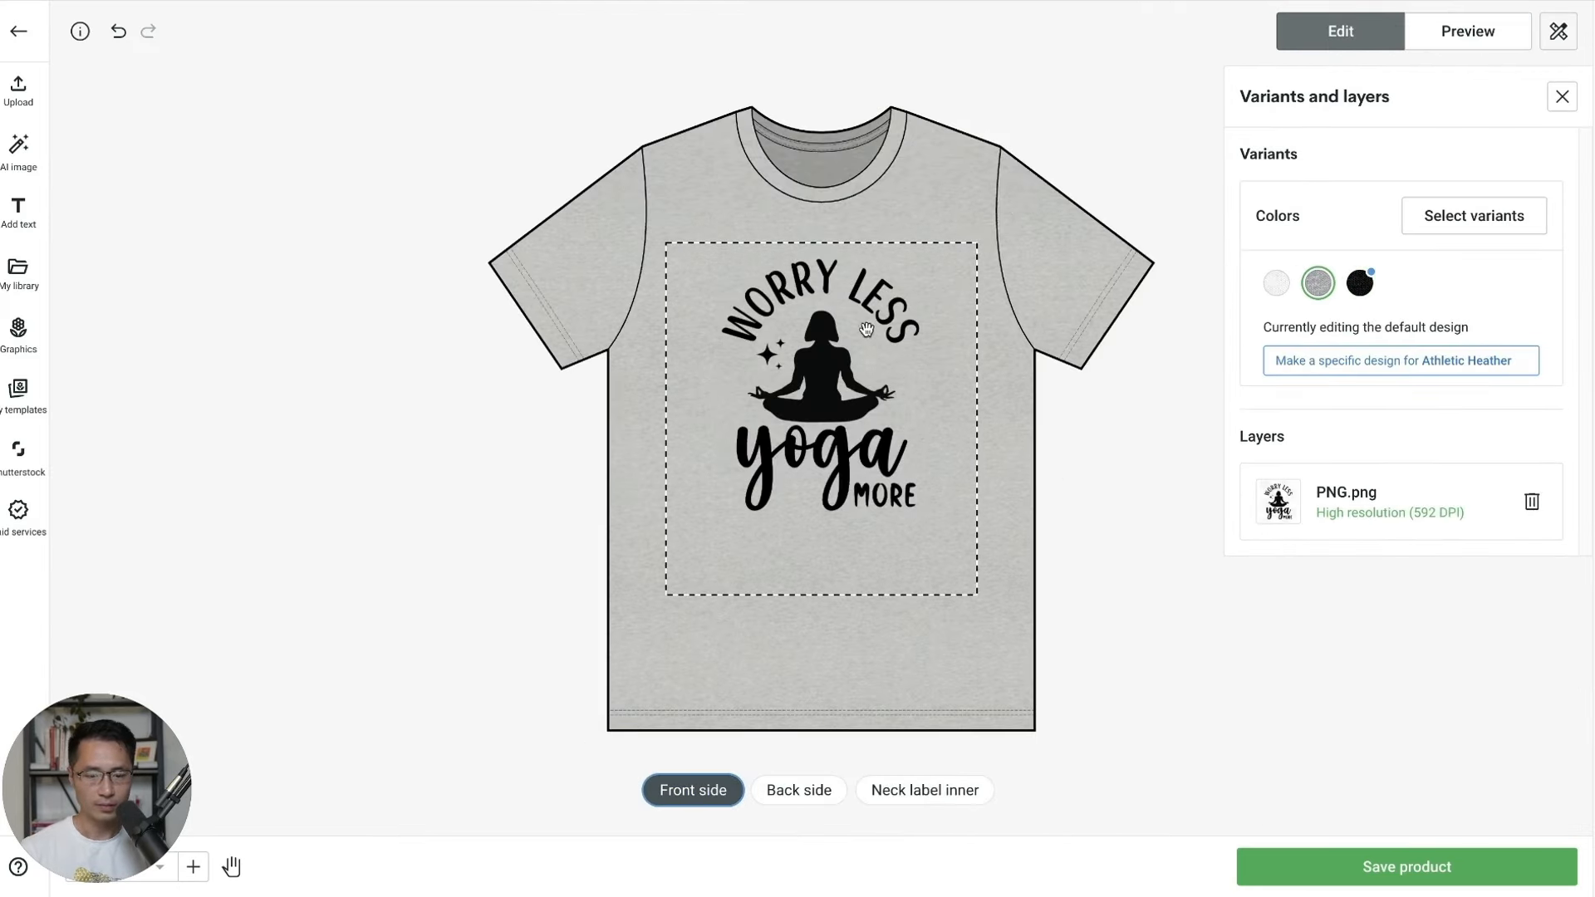
pyautogui.click(1277, 283)
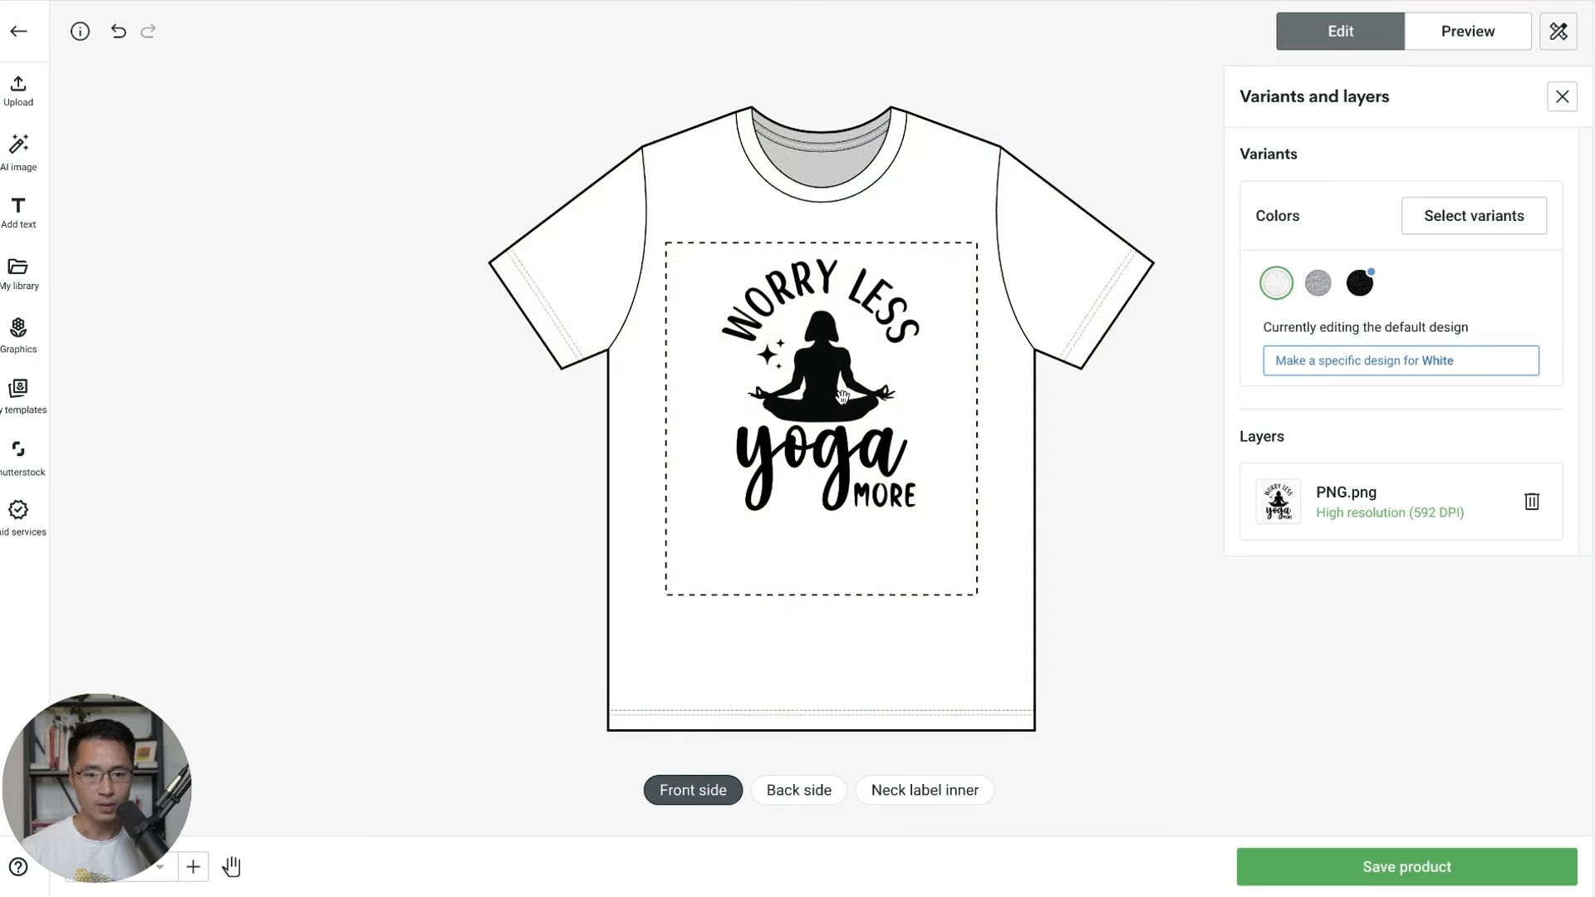
pyautogui.click(1362, 286)
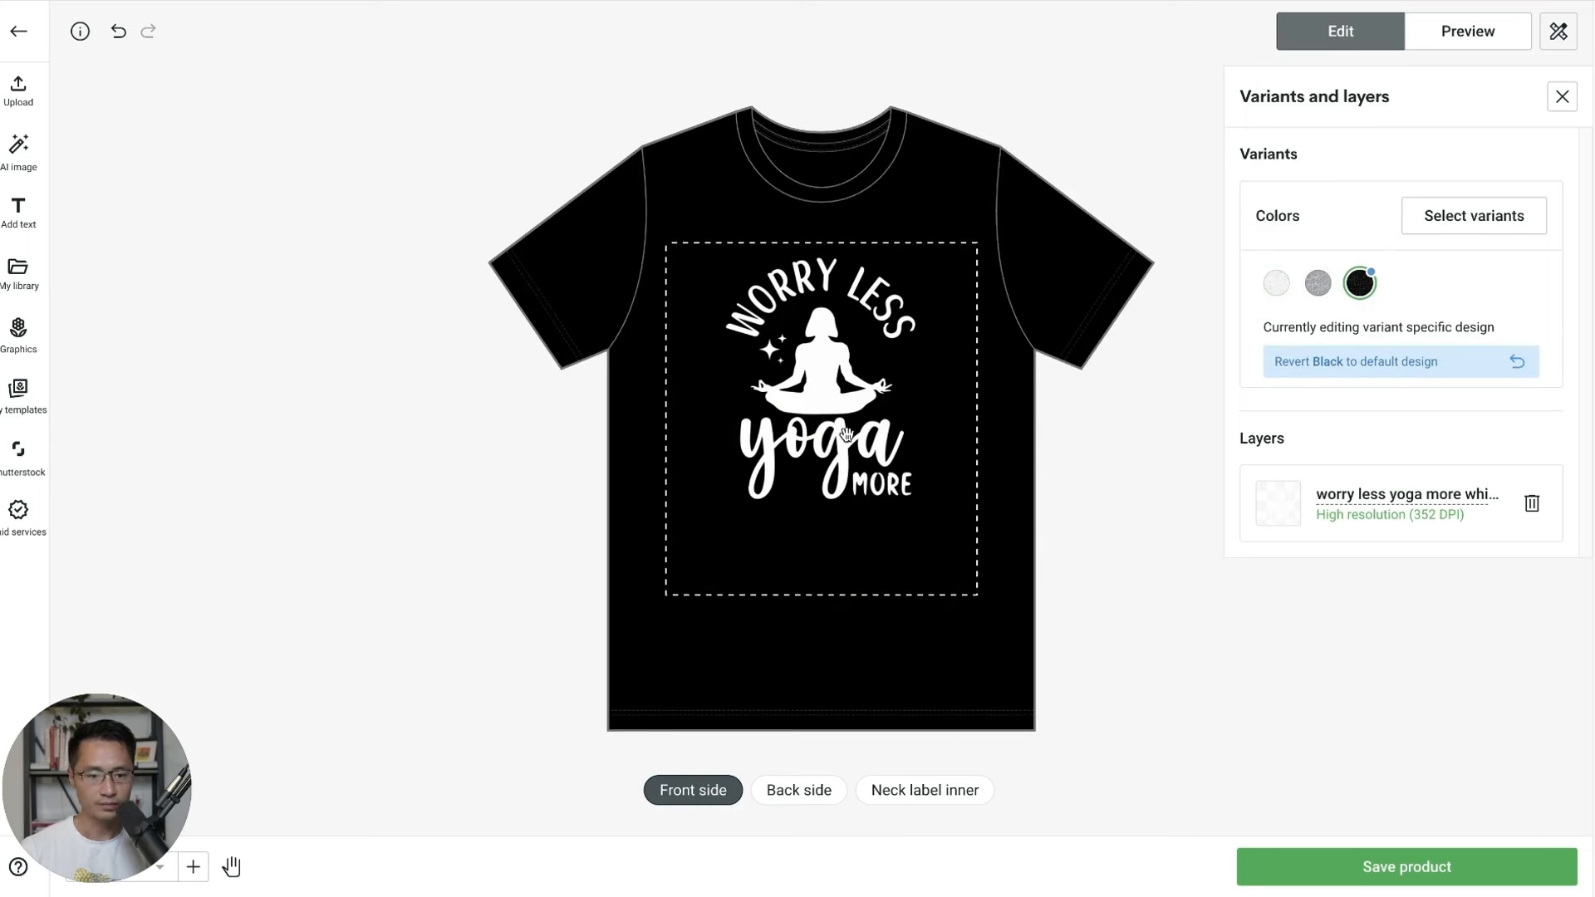
pyautogui.click(1373, 873)
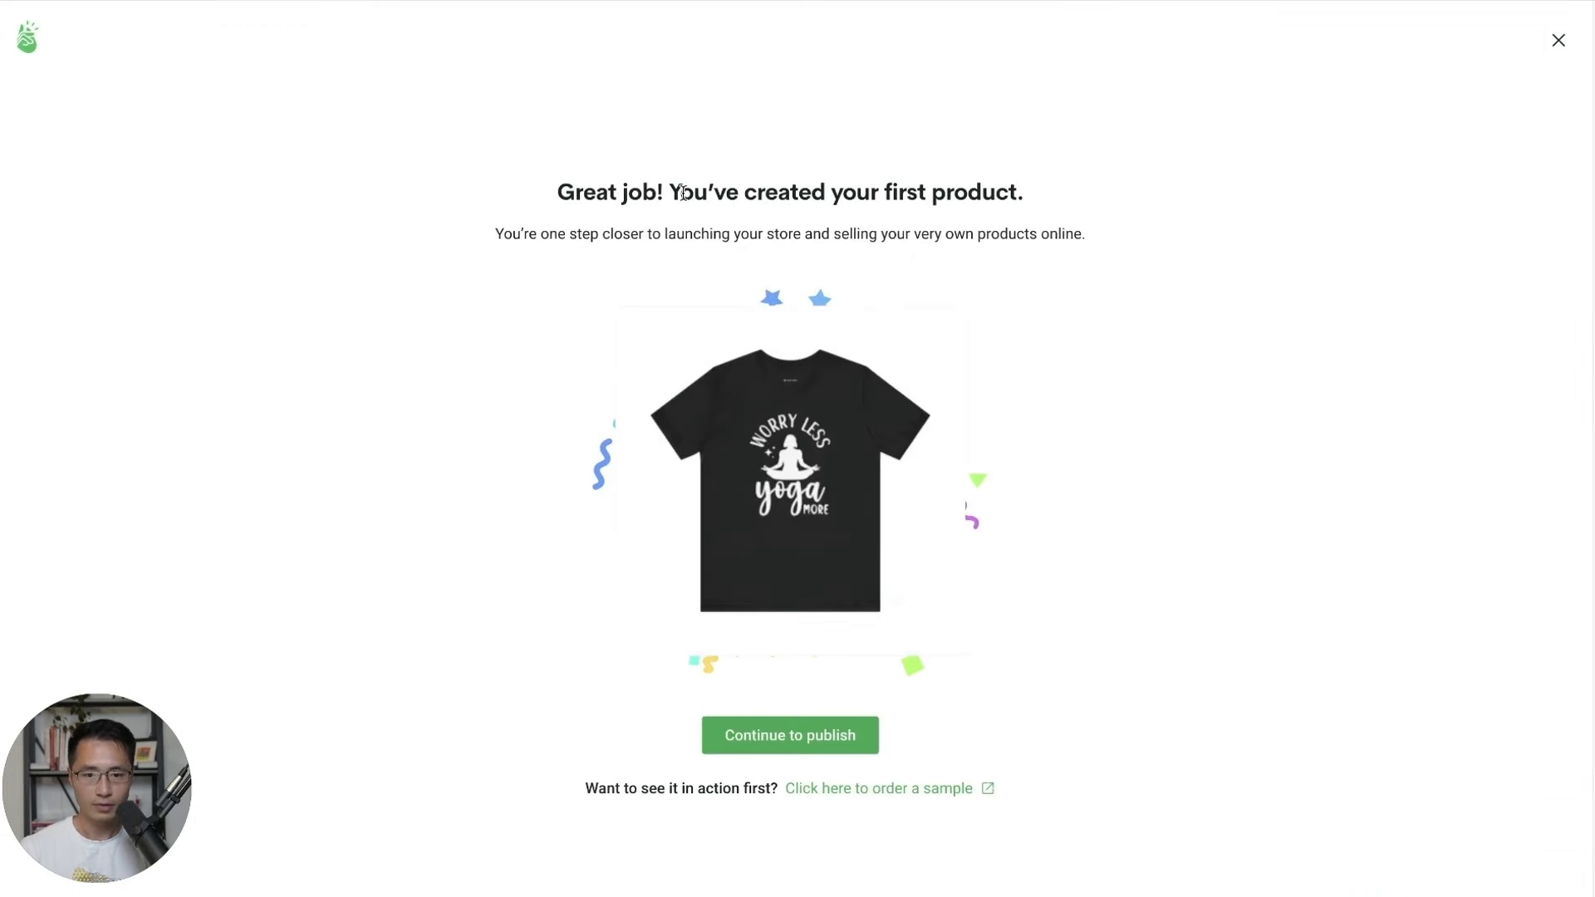
# Continue to publishing, dismiss the Pop-Up promotion and retitle the product 'Worry Less Yoga More'.
pyautogui.click(789, 736)
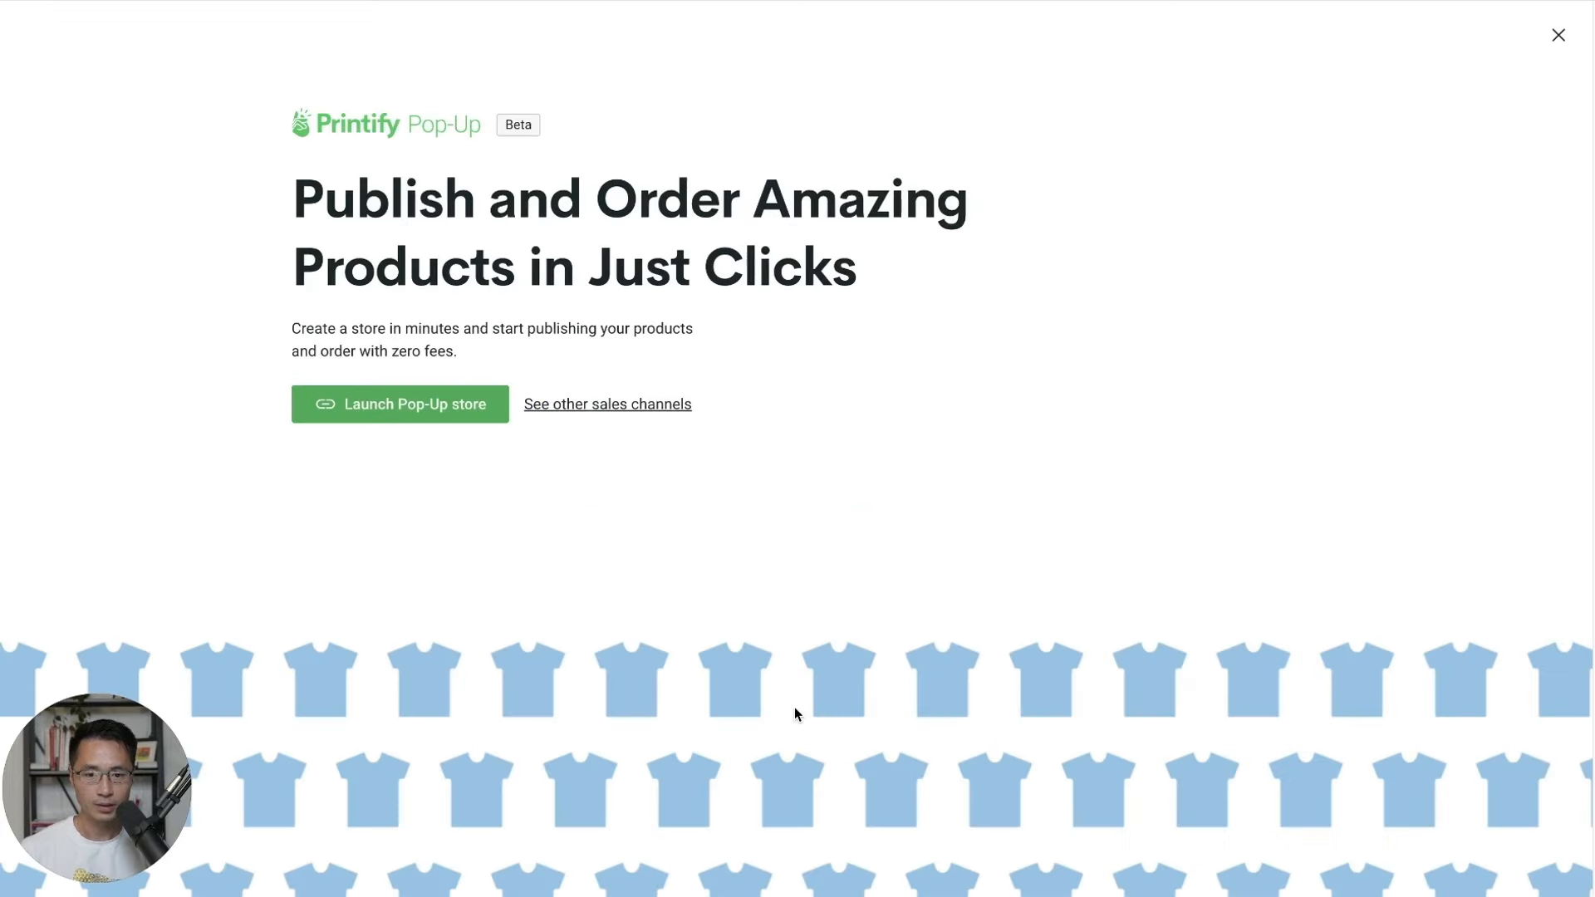
pyautogui.click(1559, 35)
pyautogui.scroll(-3, 1113, 470)
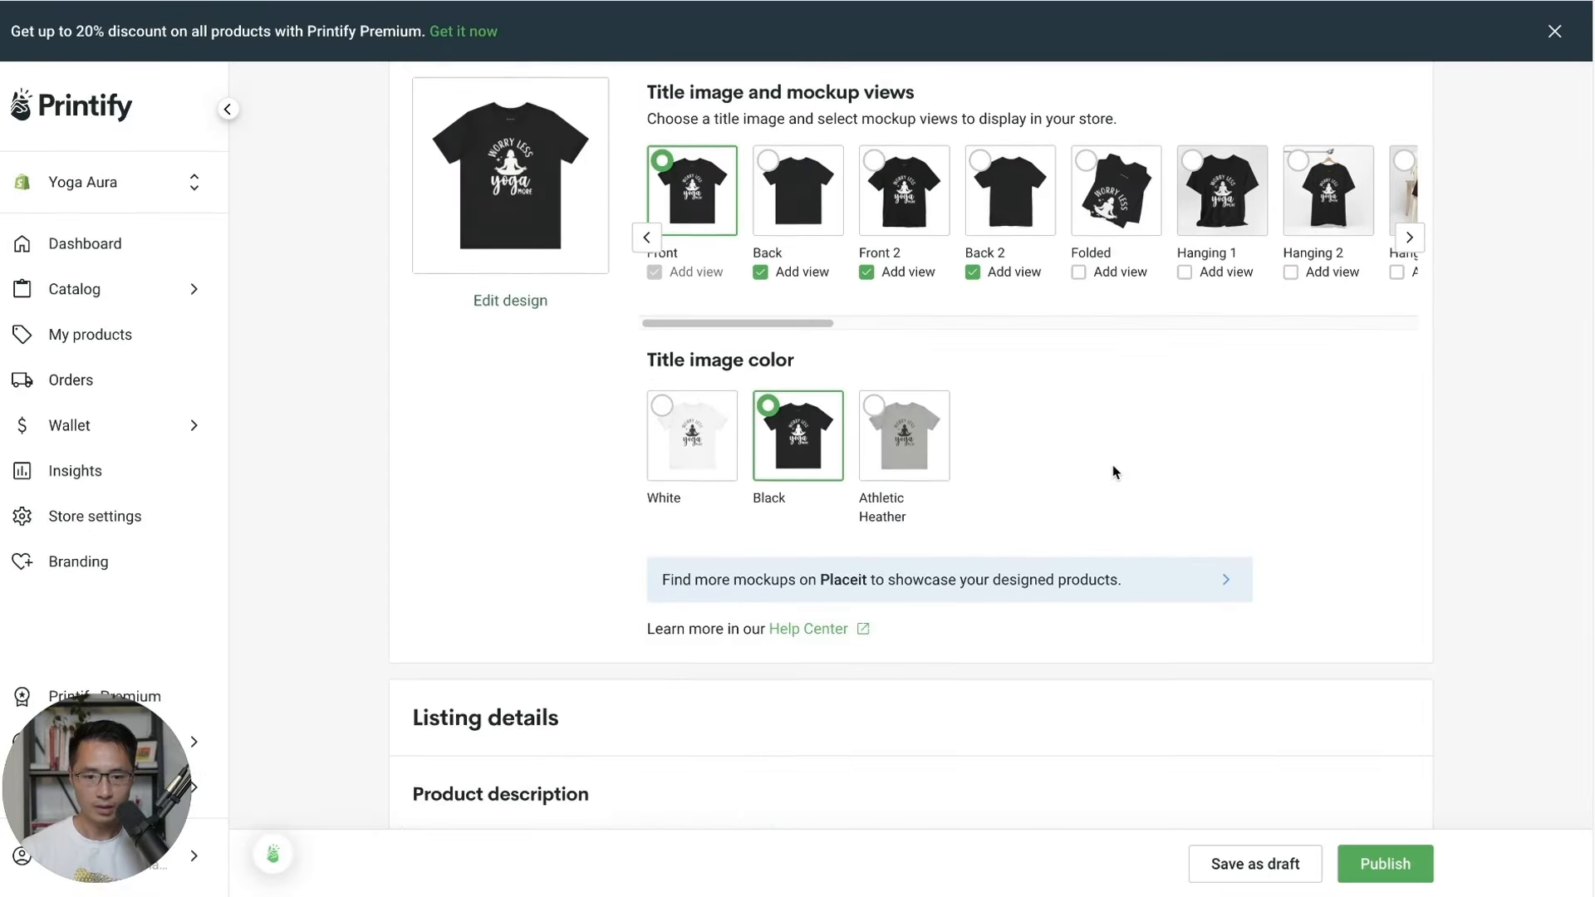
pyautogui.scroll(-2, 1113, 471)
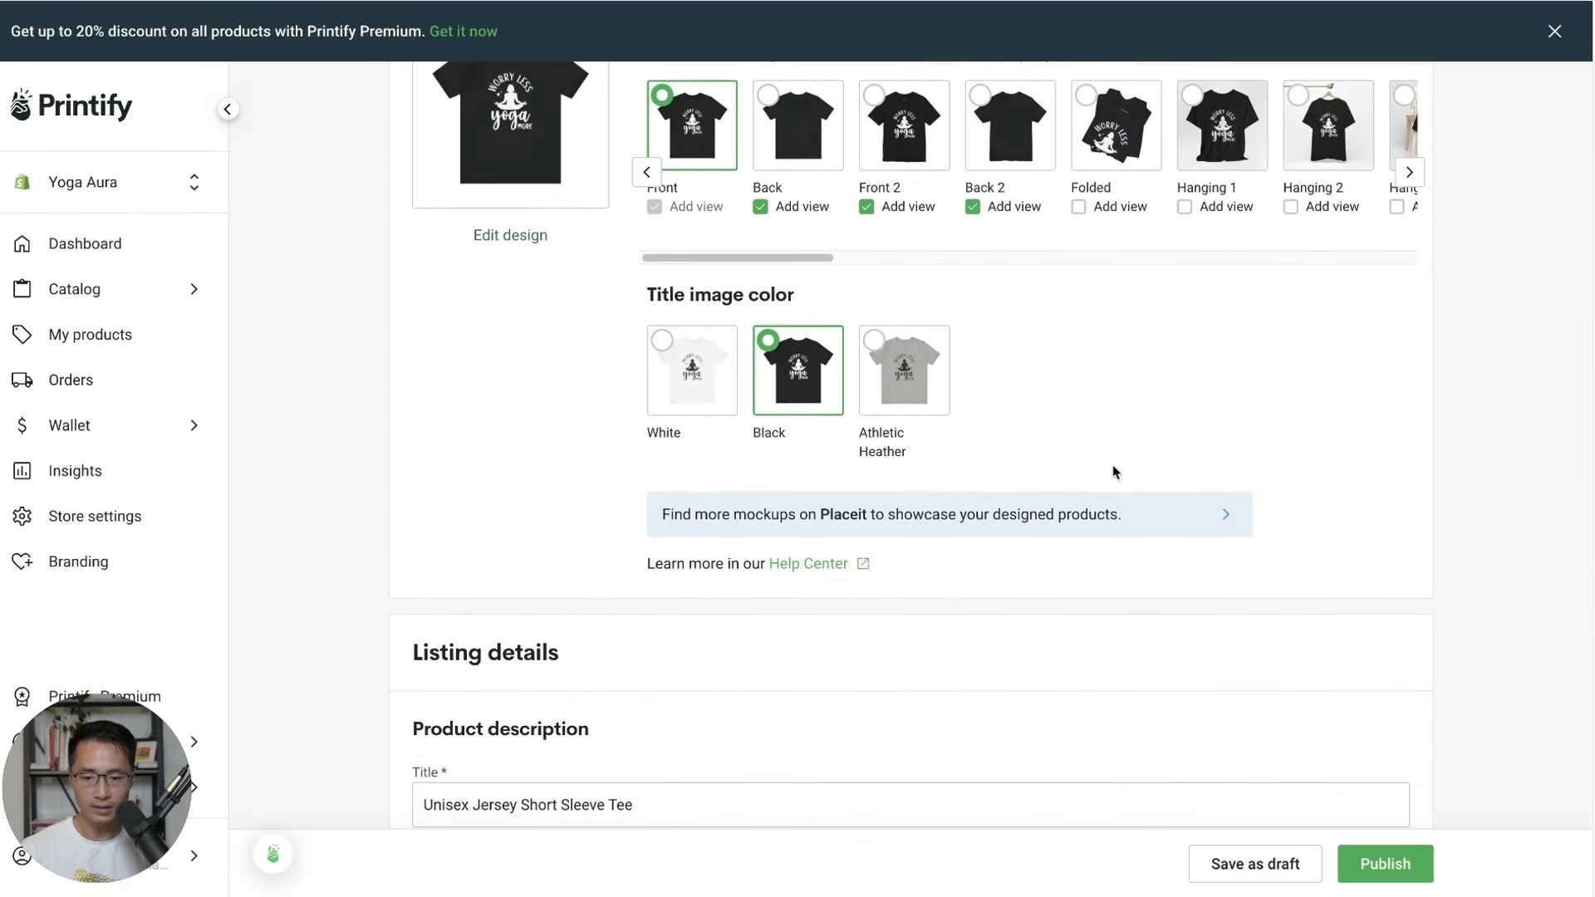
pyautogui.tripleClick(591, 799)
pyautogui.write('Worry Less Yoga More')
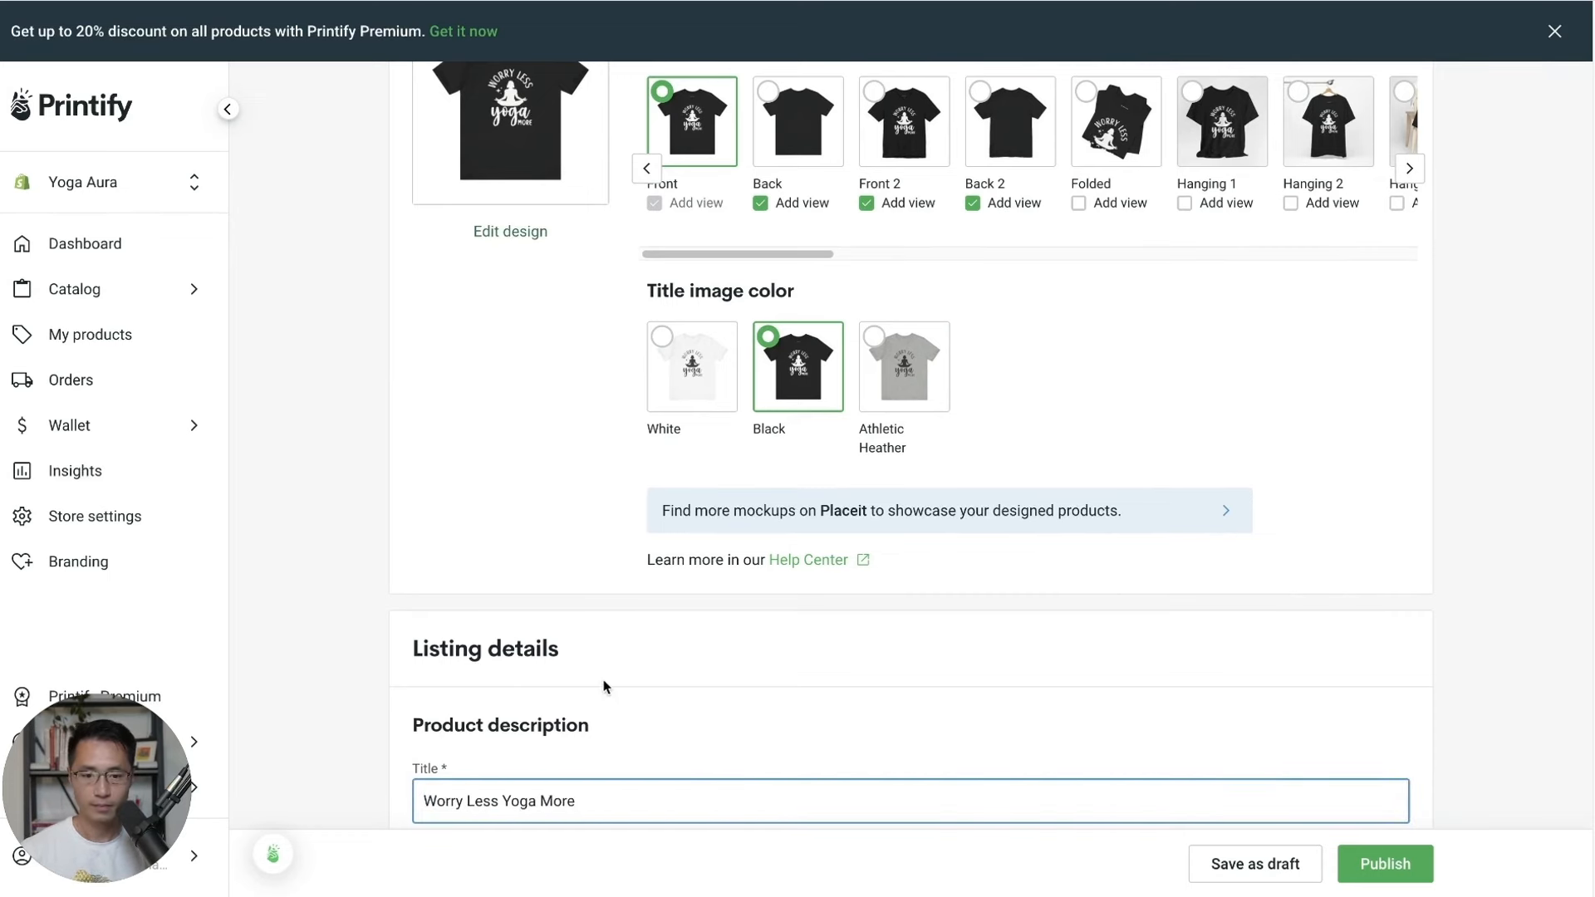
# Add the size table to the product description and check the tags field.
pyautogui.scroll(-5, 604, 686)
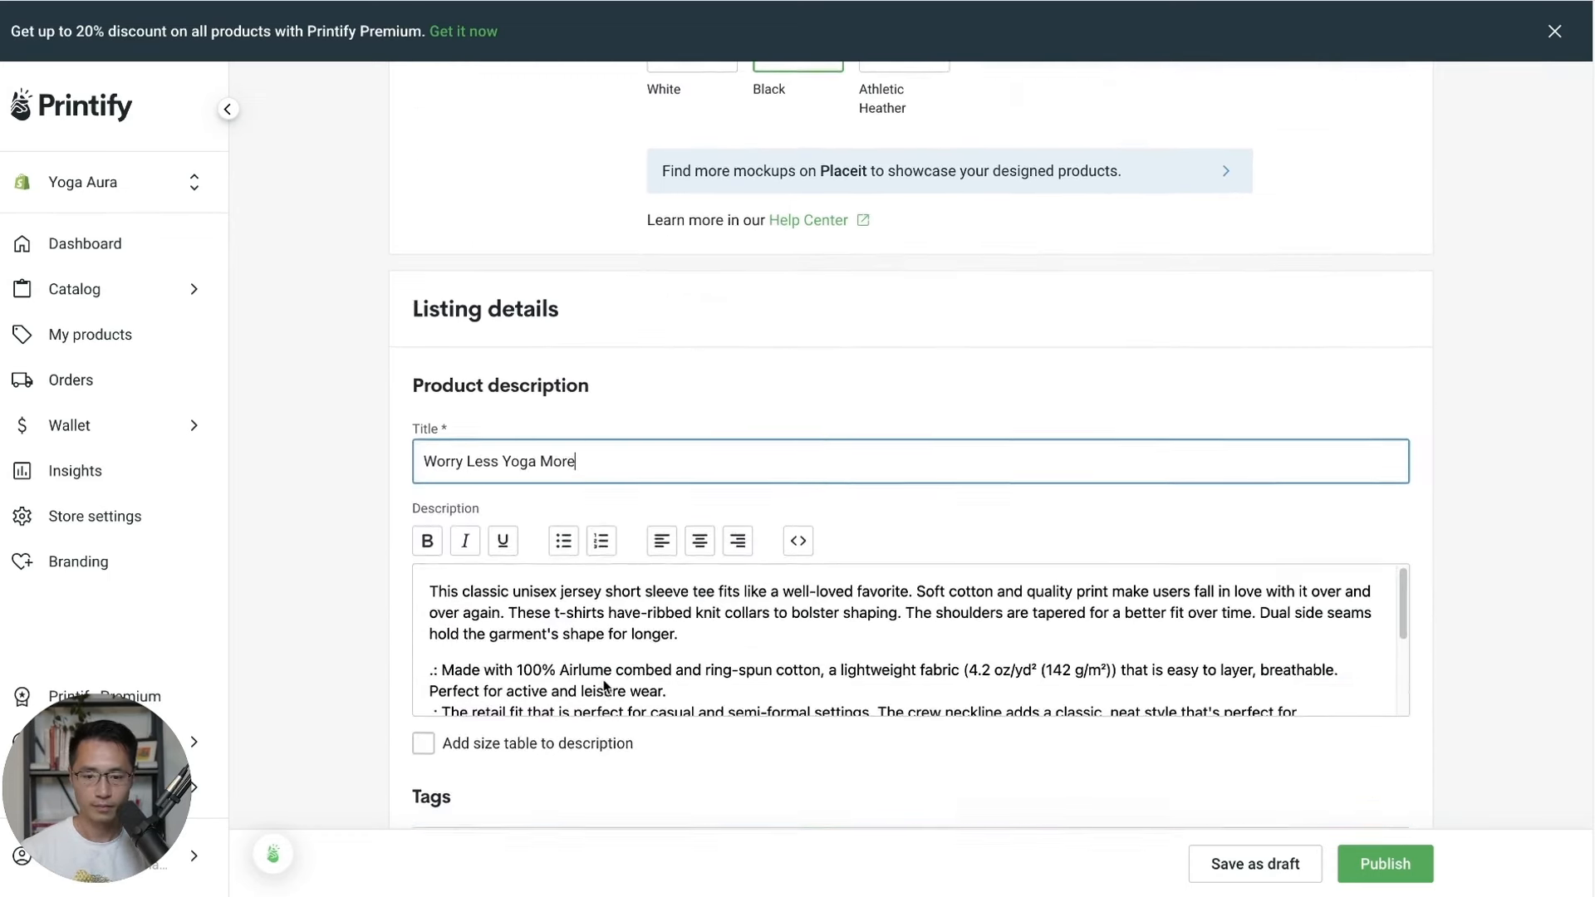
pyautogui.scroll(-4, 686, 576)
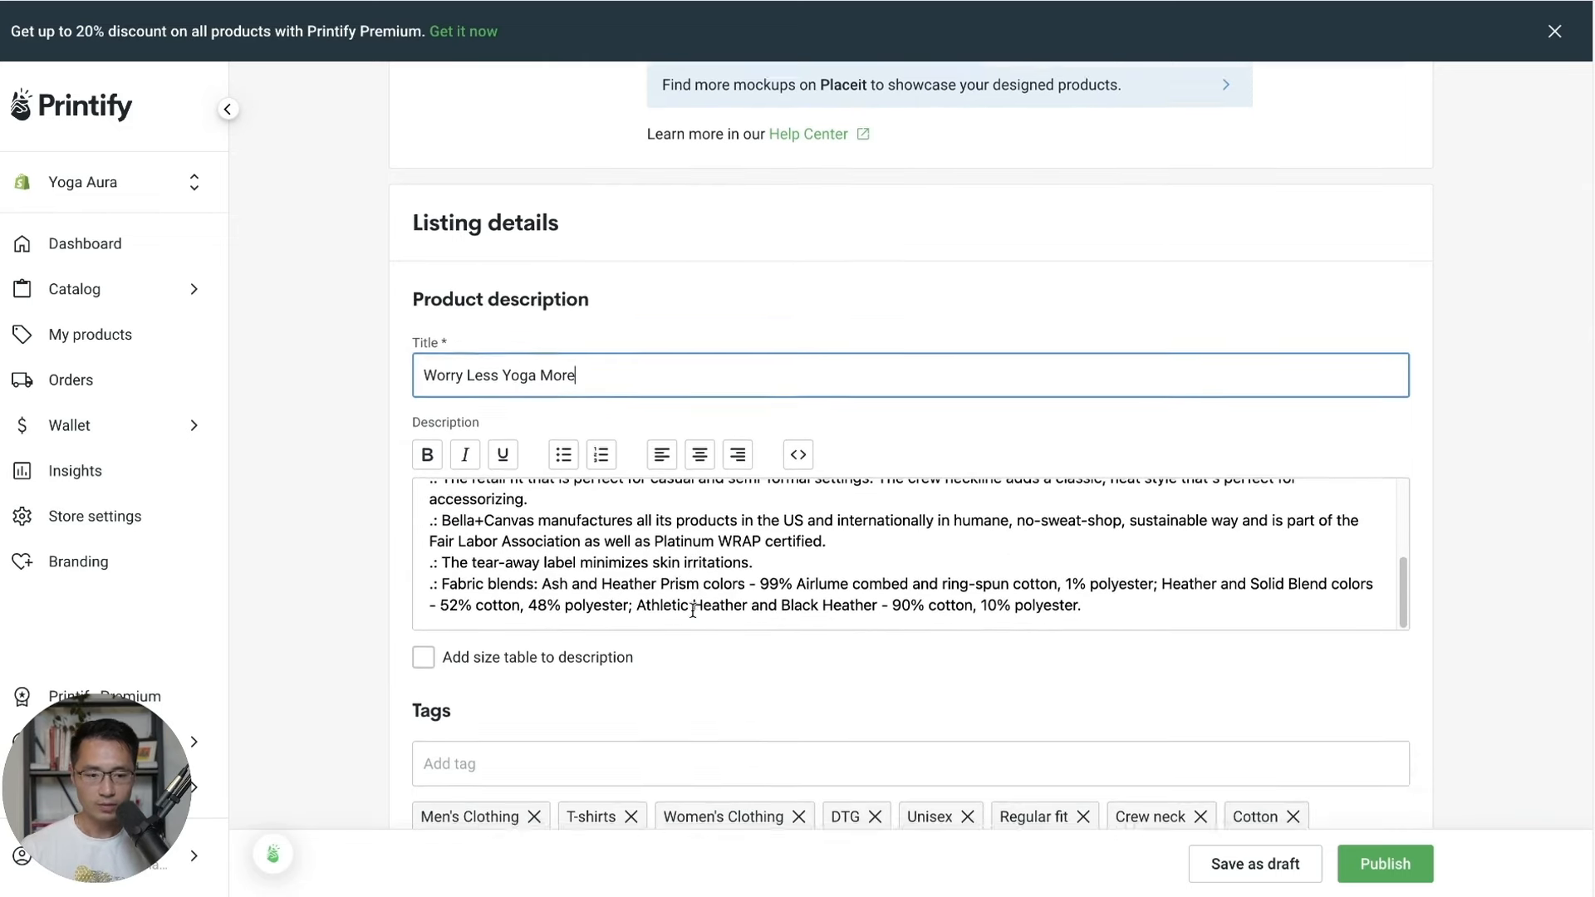
pyautogui.click(423, 652)
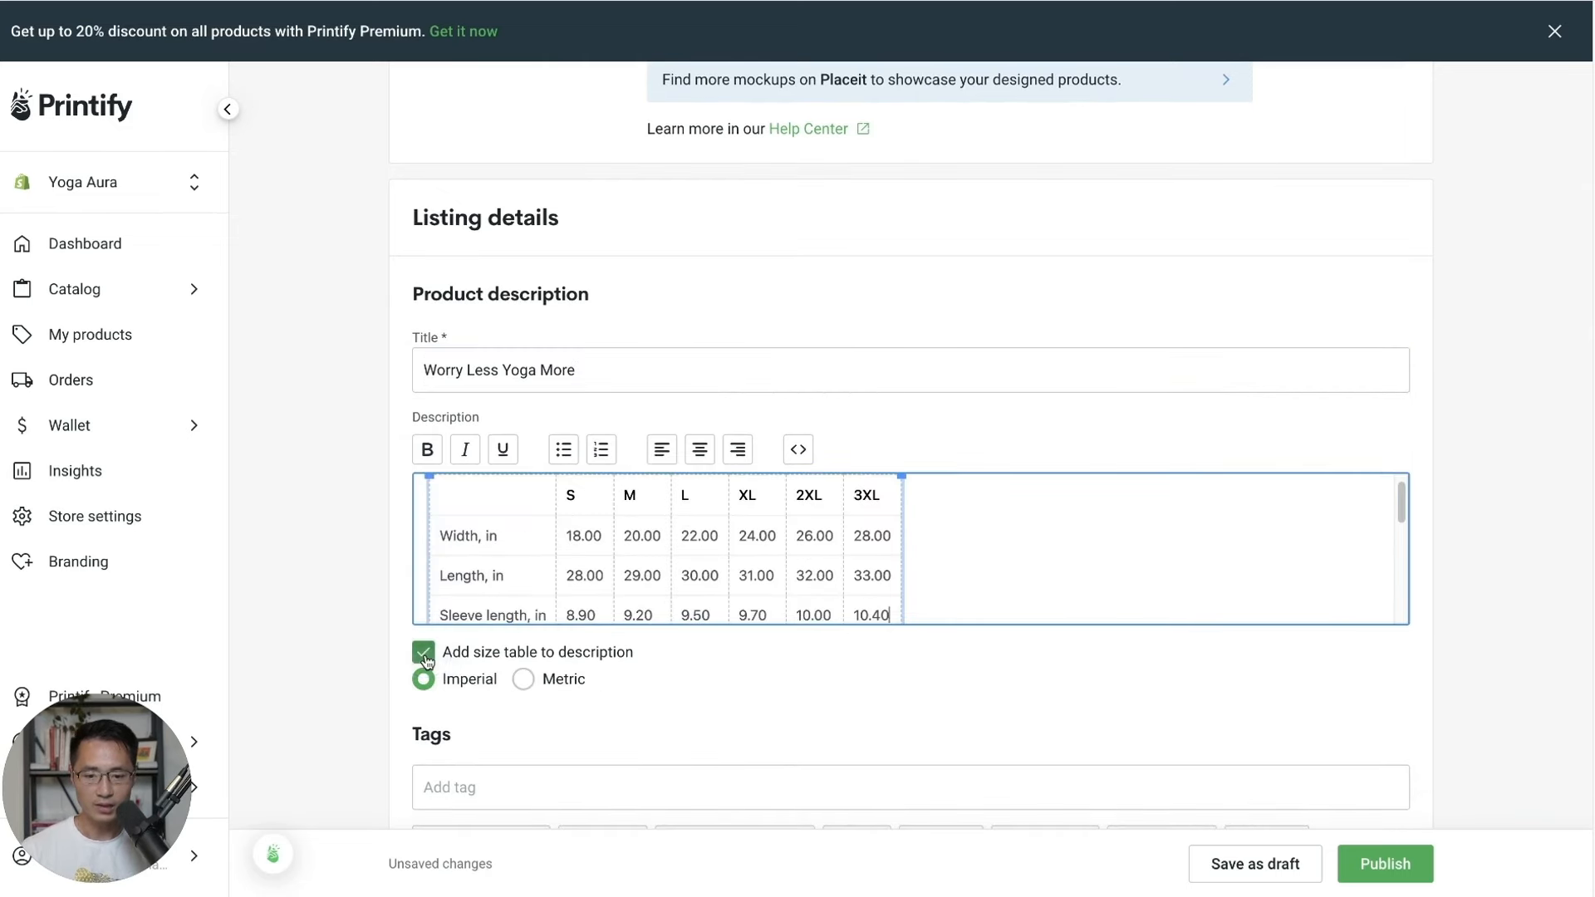
pyautogui.scroll(1, 948, 569)
pyautogui.scroll(-4, 948, 570)
pyautogui.click(634, 501)
pyautogui.scroll(-5, 1482, 593)
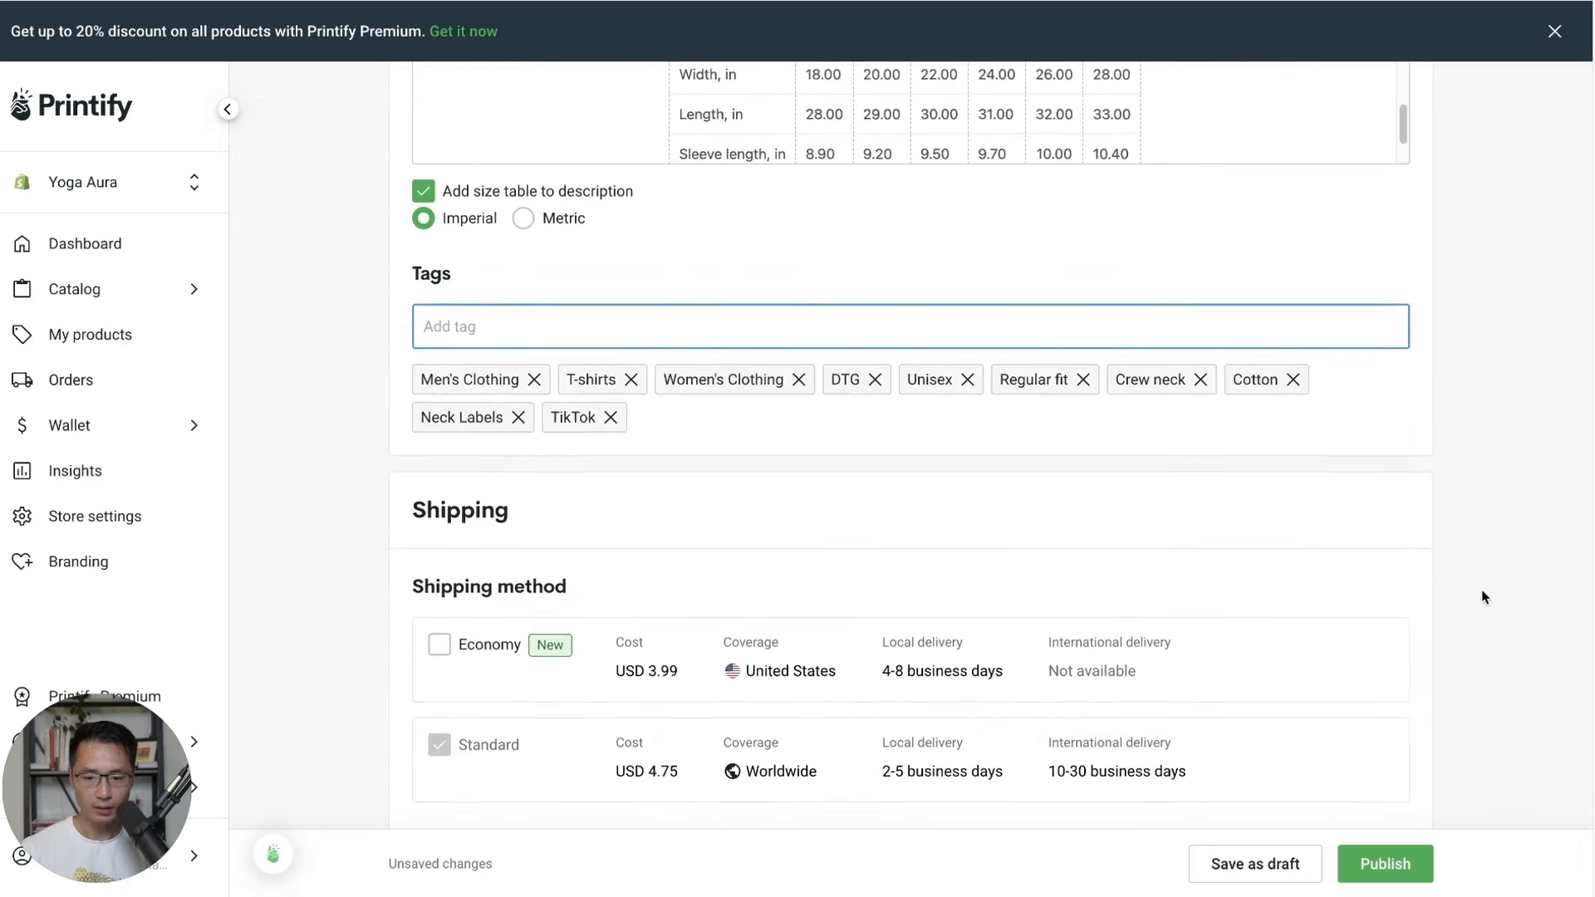
pyautogui.scroll(-3, 1482, 592)
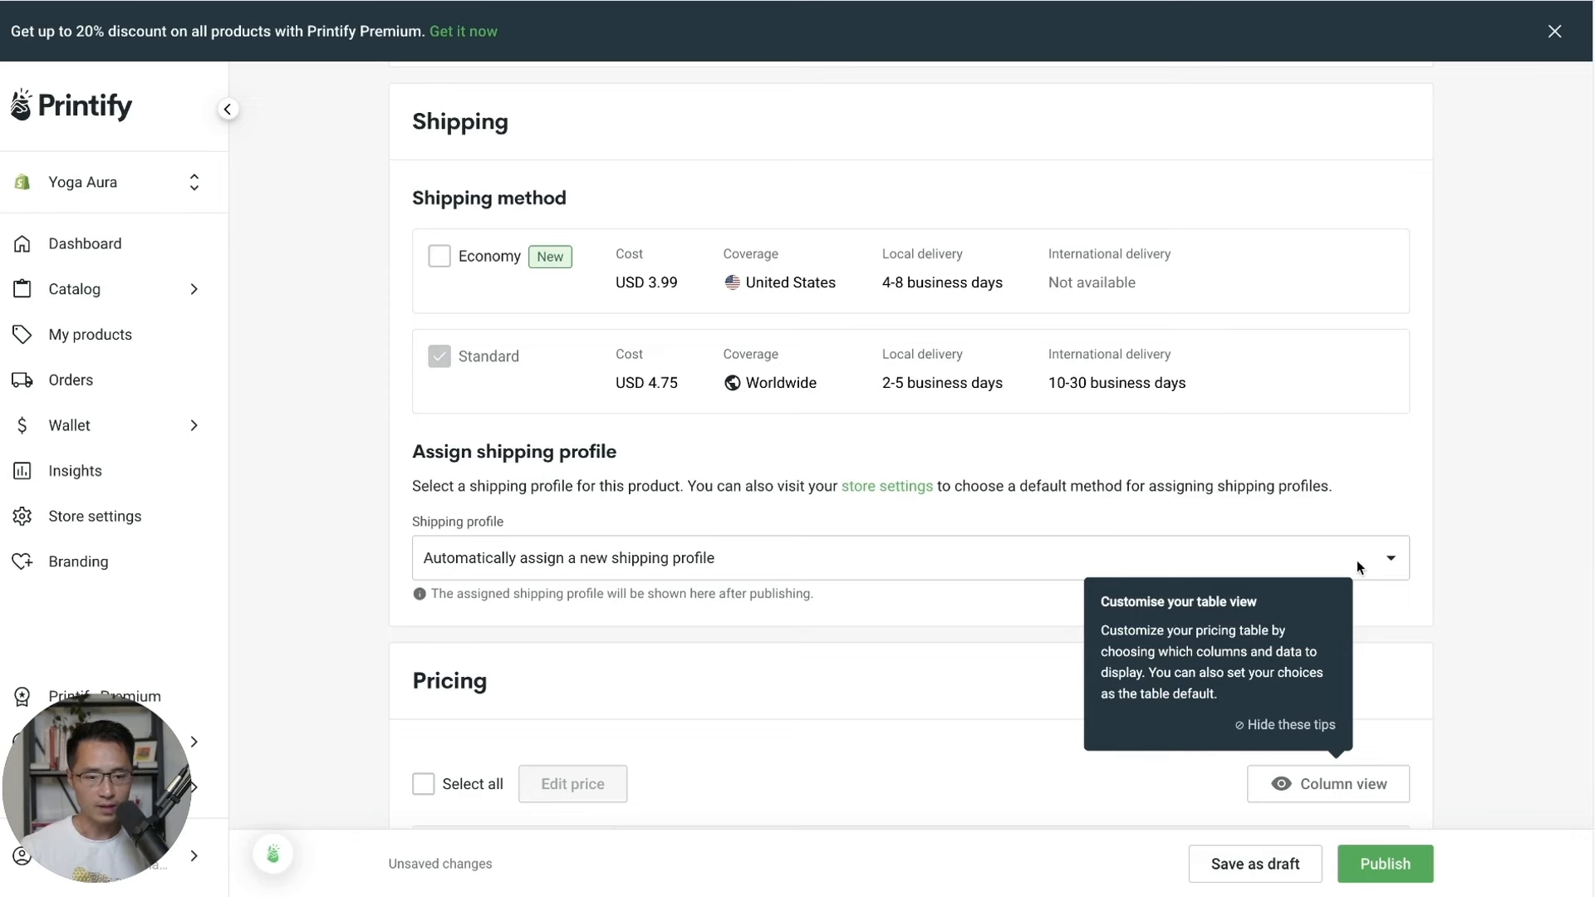
# Set the price of all 18 tee variants to USD 26.00 with the bulk price editor.
pyautogui.click(1315, 725)
pyautogui.scroll(-6, 1447, 623)
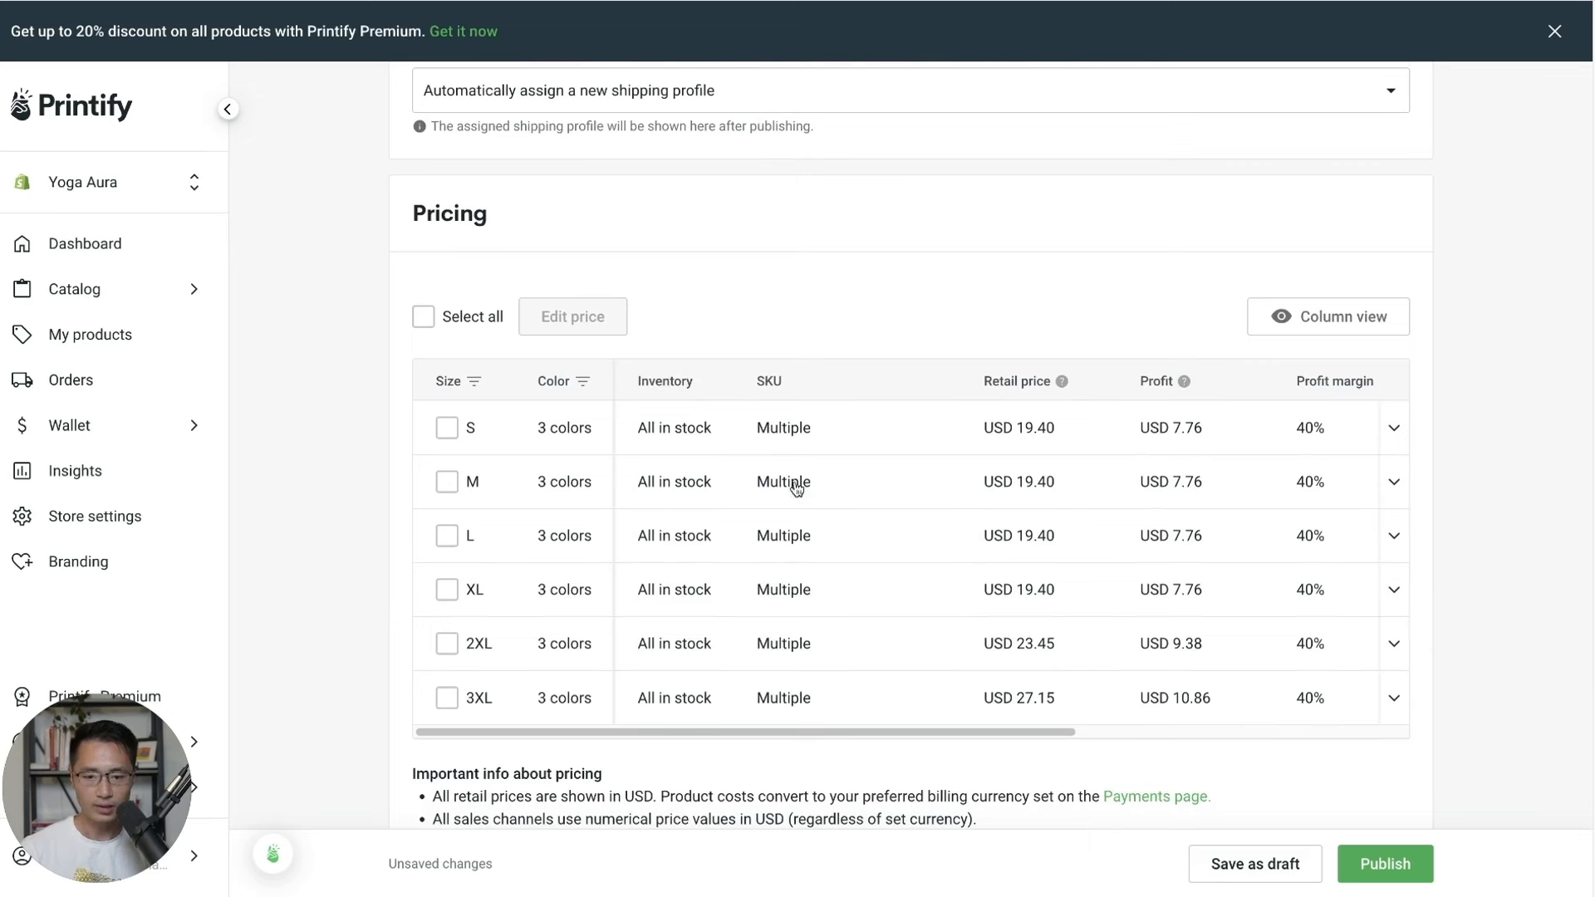
pyautogui.click(423, 316)
pyautogui.click(631, 316)
pyautogui.click(713, 516)
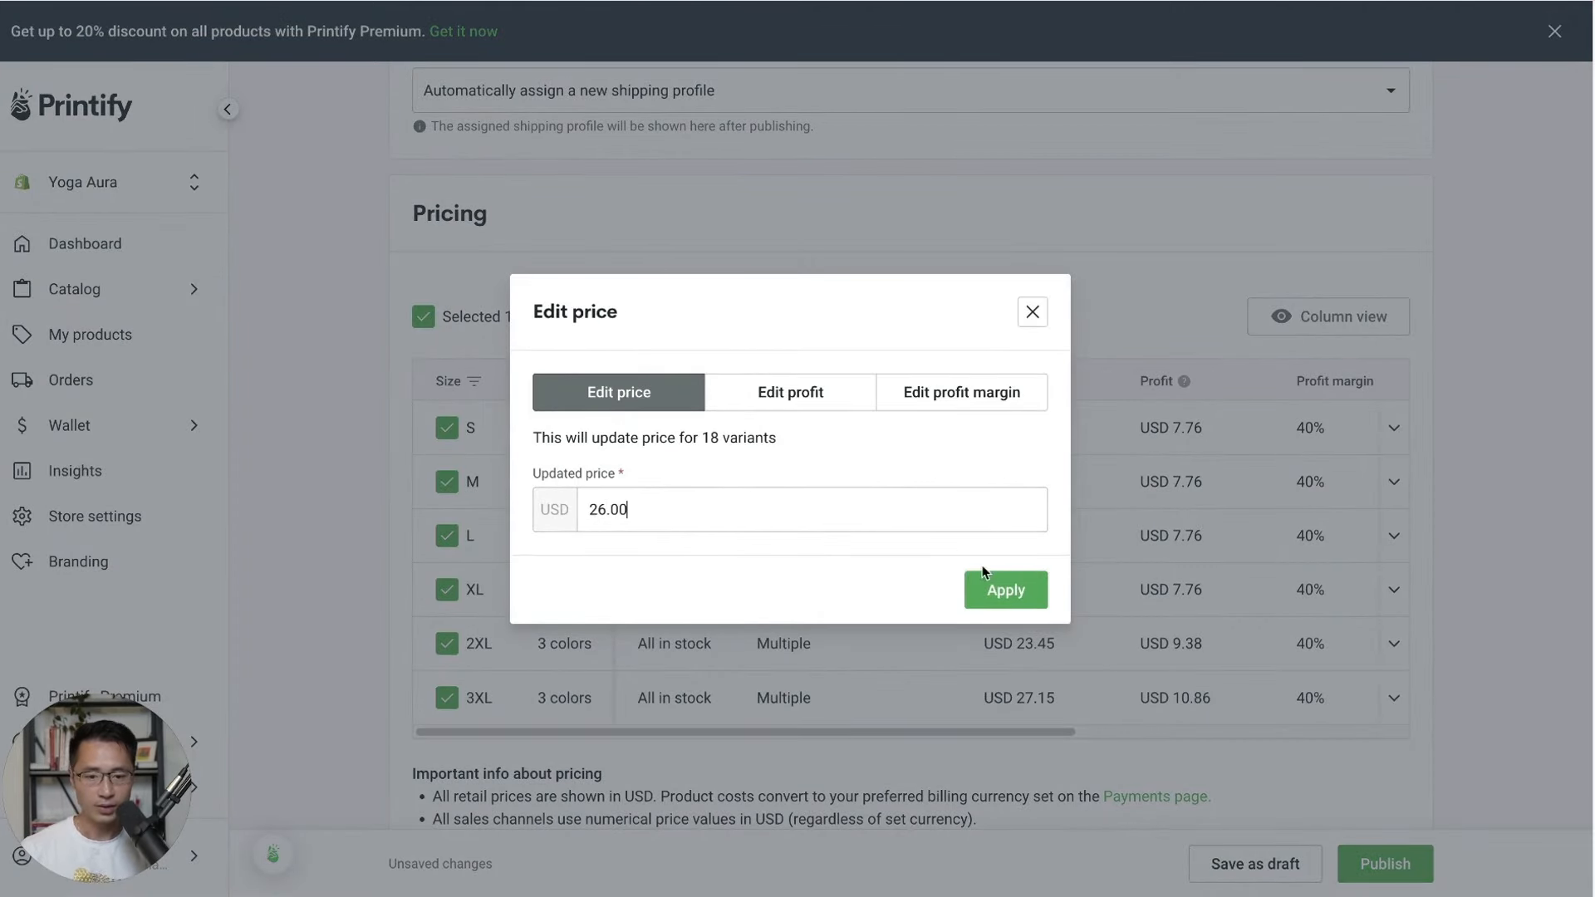
pyautogui.click(1001, 588)
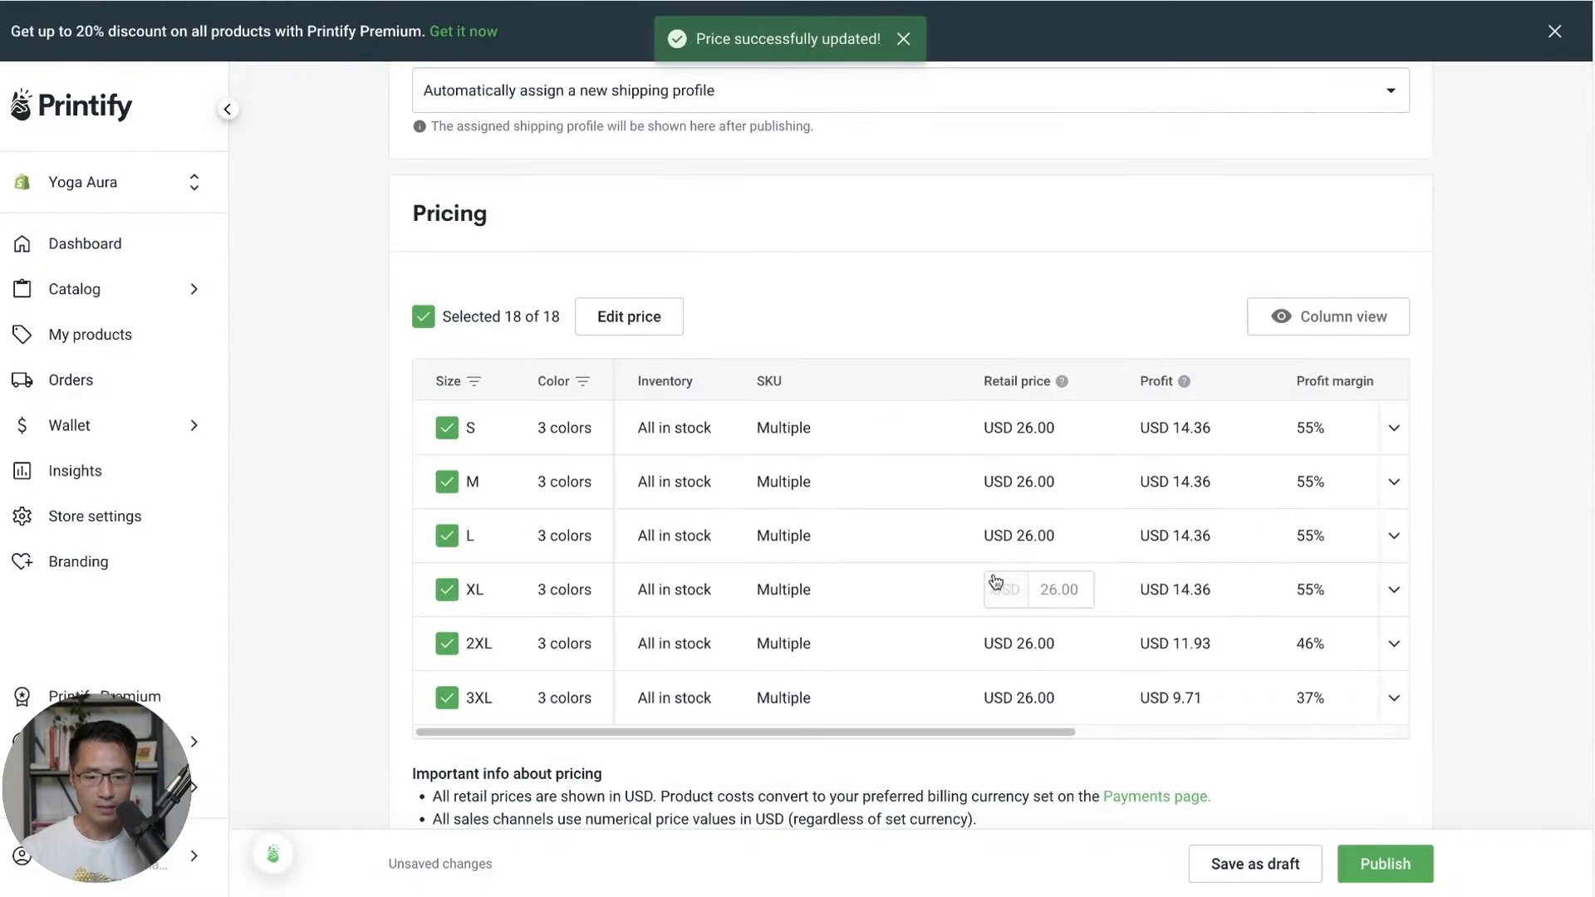
pyautogui.scroll(-1, 1072, 605)
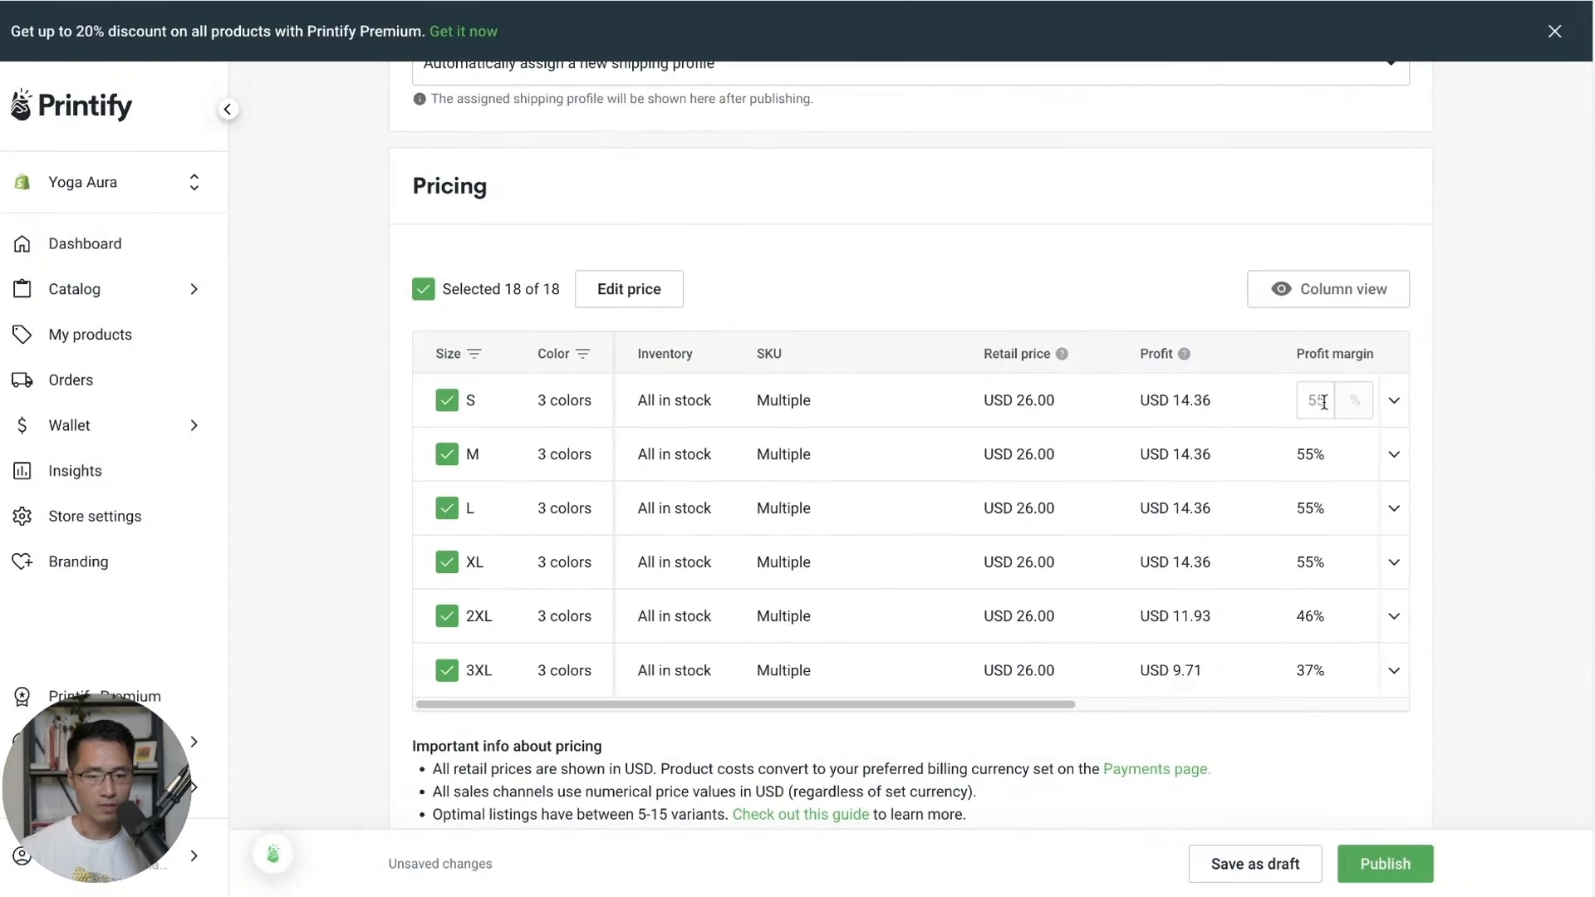
pyautogui.click(1444, 579)
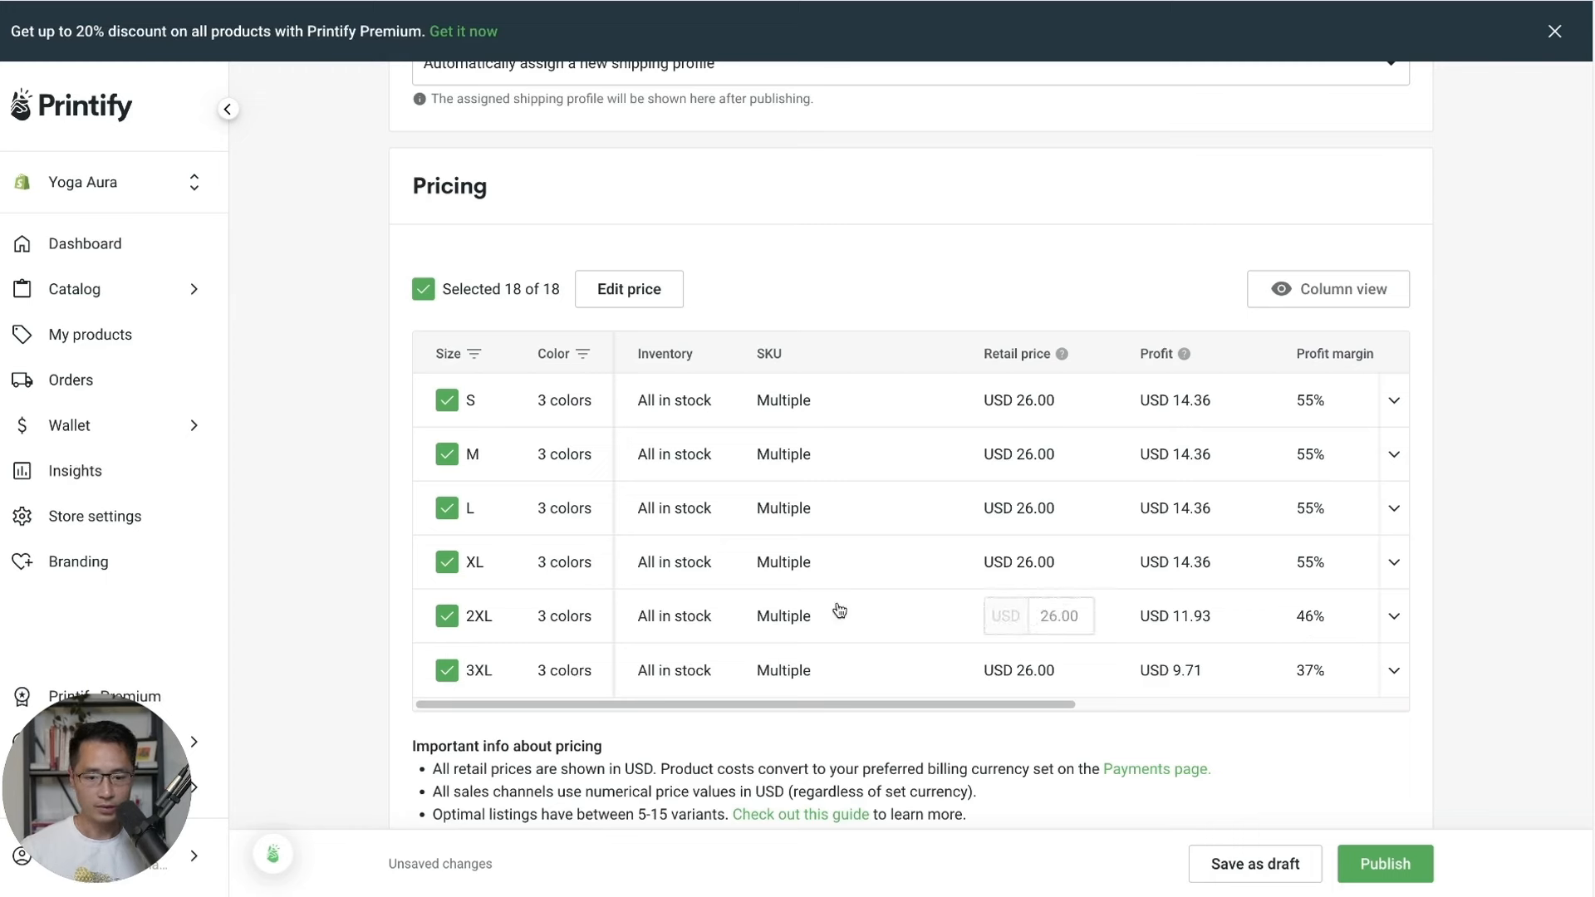
# Raise the 2XL retail price to USD 27.00 and the 3XL to USD 28.00.
pyautogui.doubleClick(1054, 619)
pyautogui.write('27.')
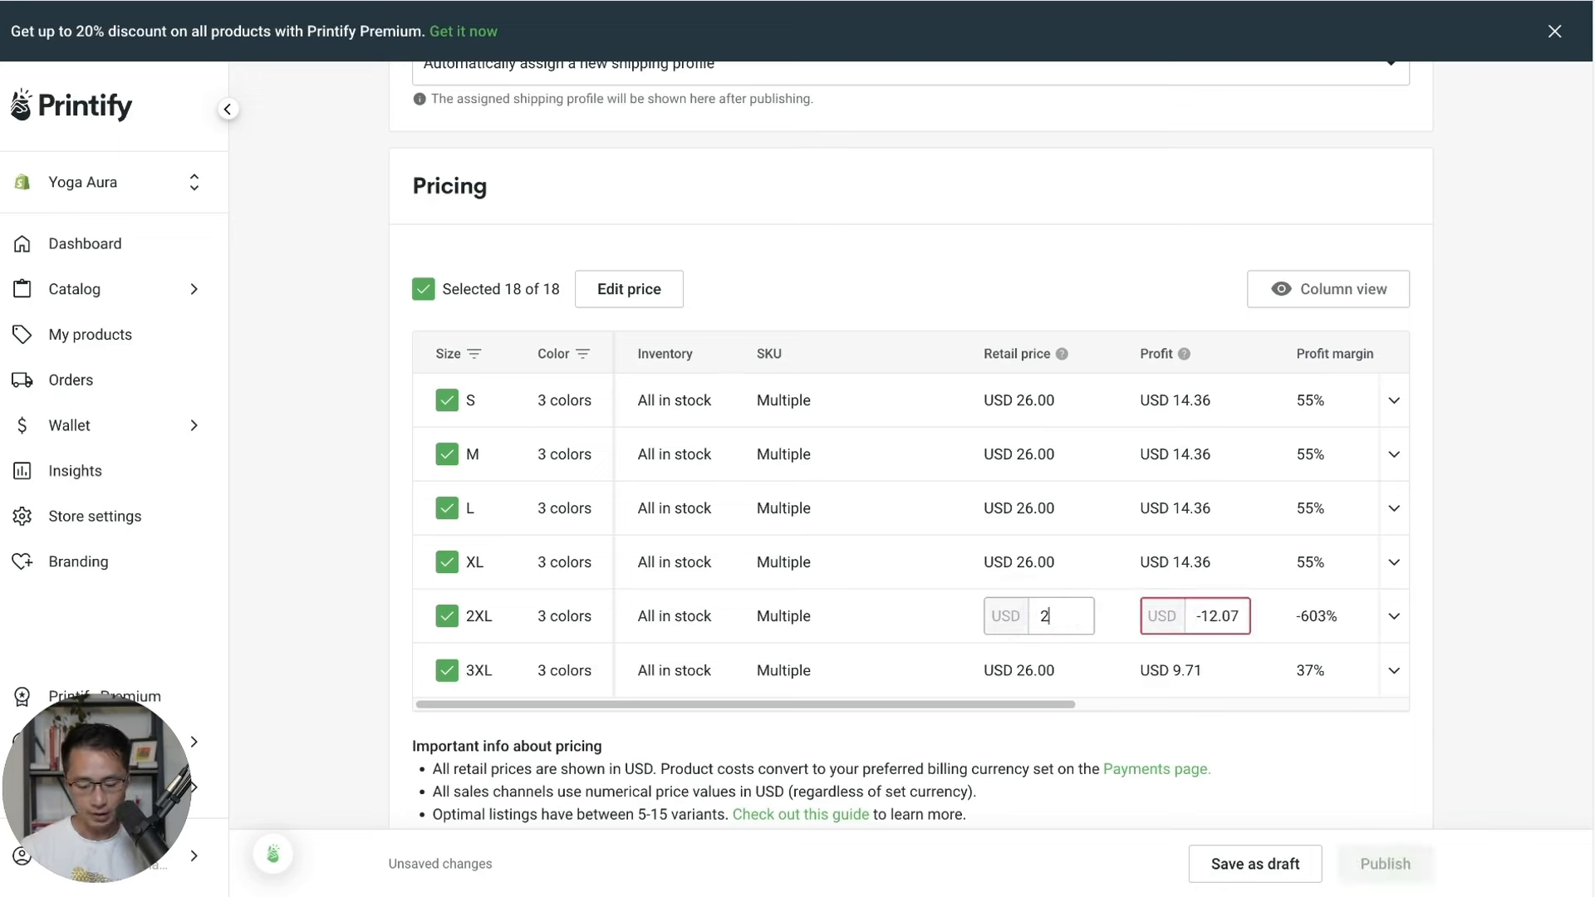
pyautogui.press('Return')
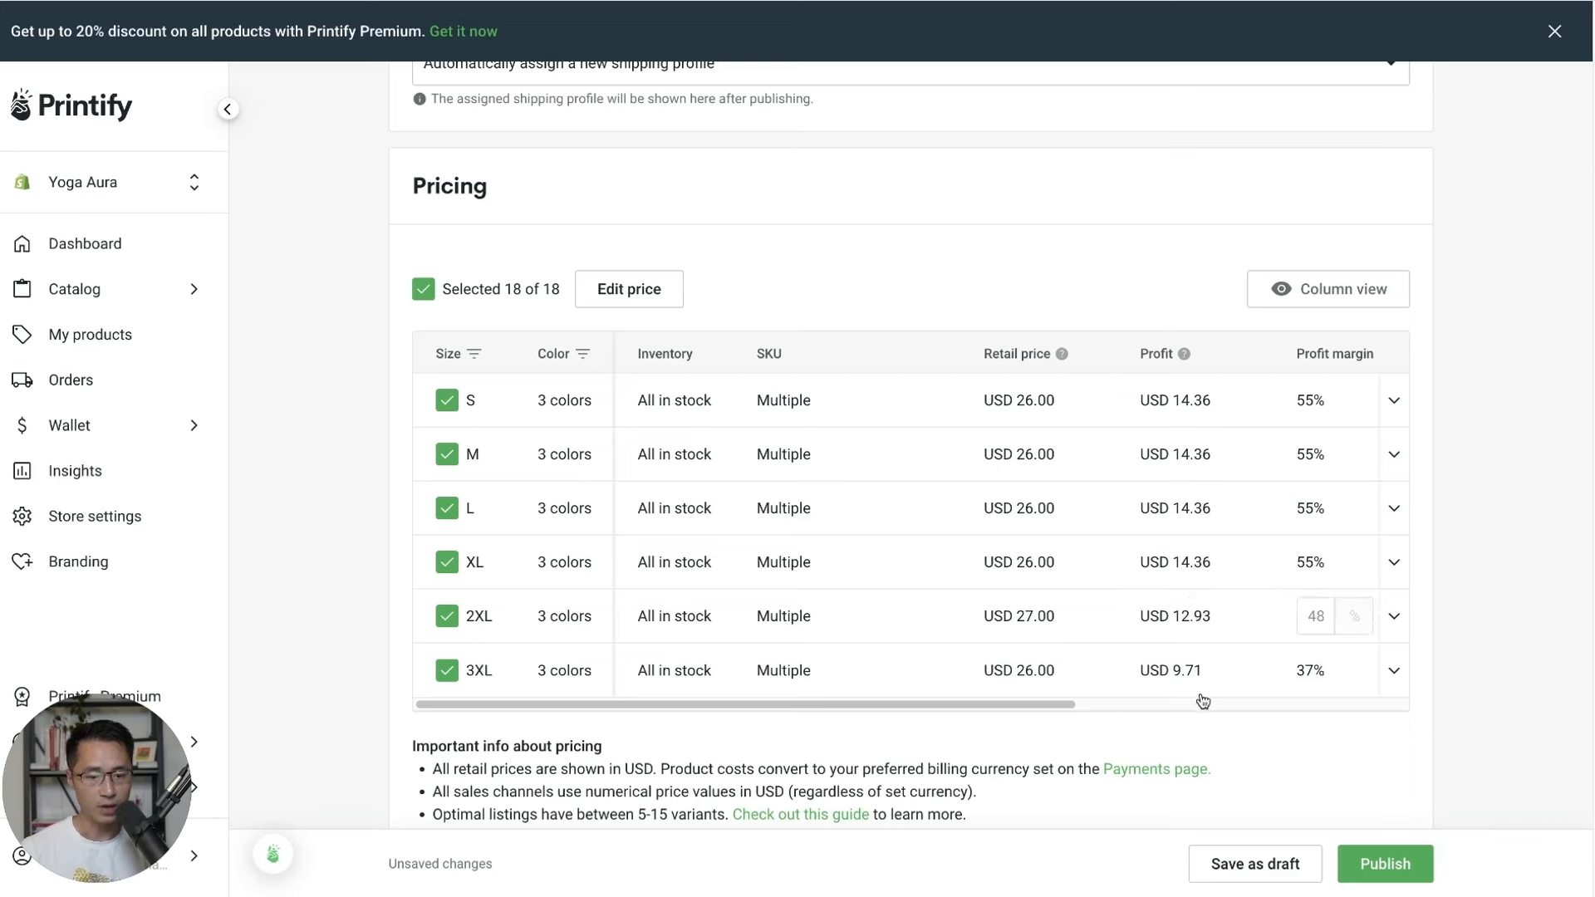
pyautogui.click(1055, 670)
pyautogui.doubleClick(1055, 670)
pyautogui.write('28')
pyautogui.click(1489, 696)
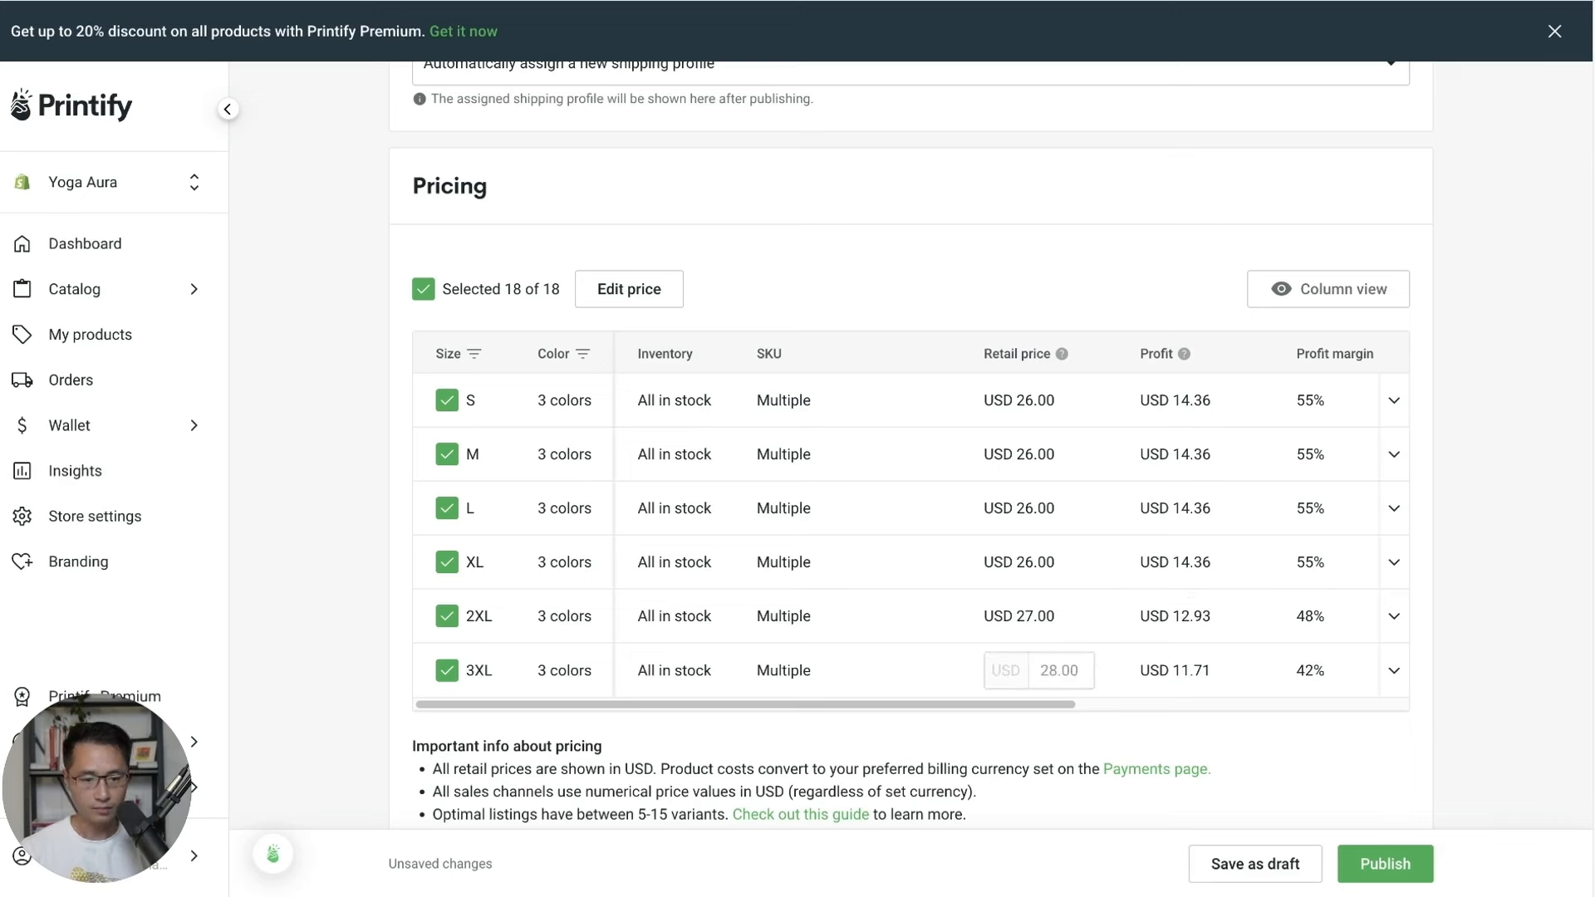
pyautogui.click(1314, 670)
pyautogui.scroll(-6, 1437, 655)
# Publish the 'Worry Less Yoga More' tee from its product page to the Yoga Aura store.
pyautogui.scroll(20, 1438, 654)
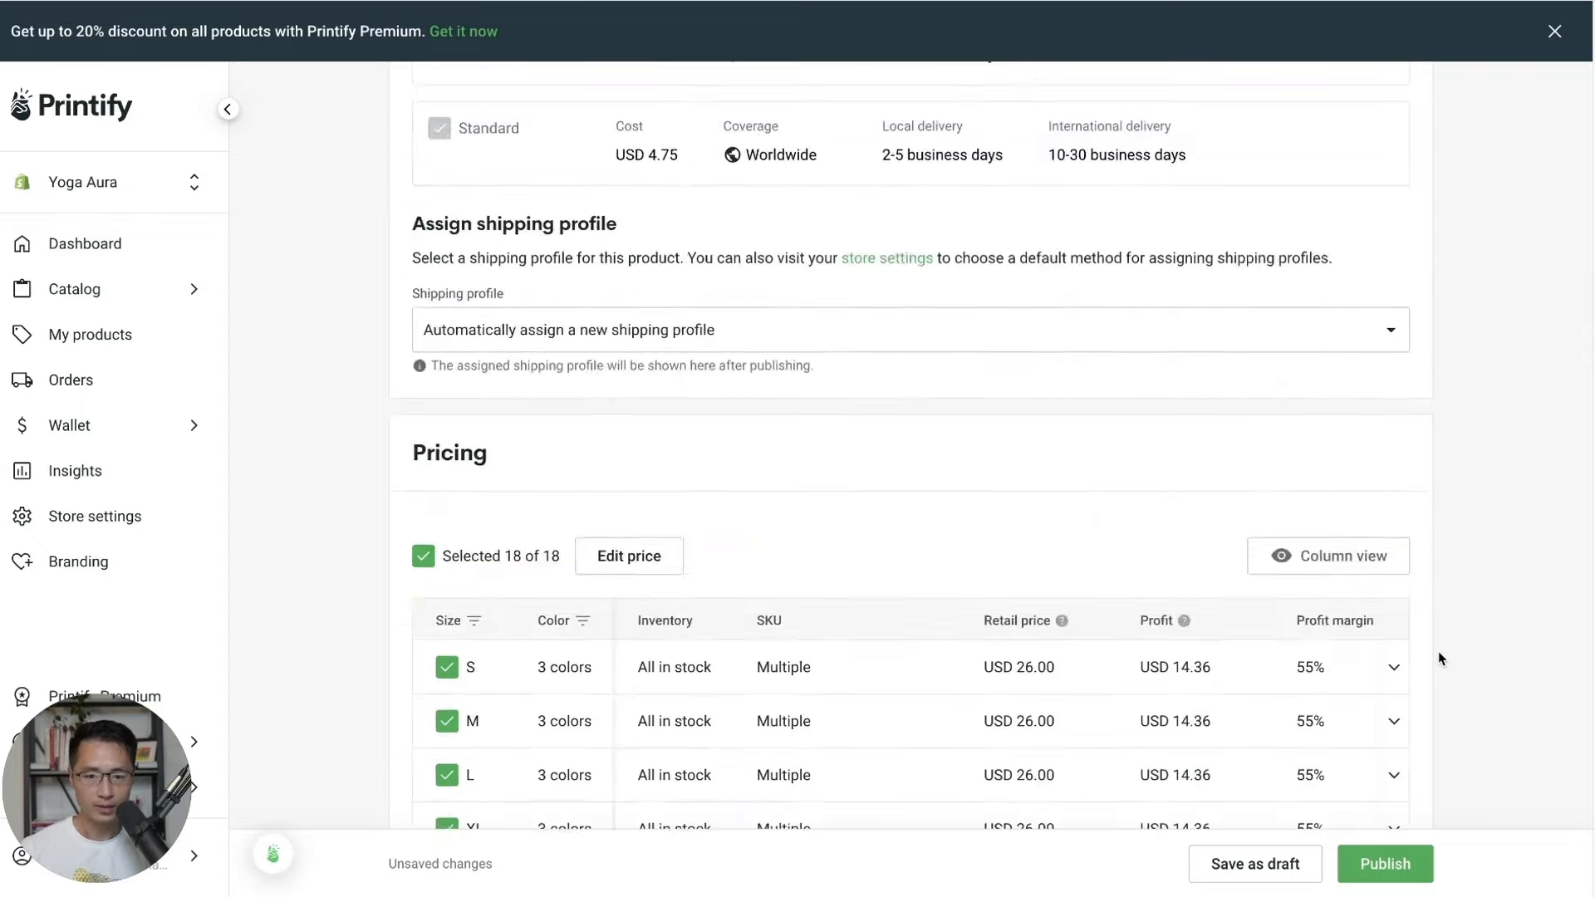
pyautogui.scroll(2, 1440, 659)
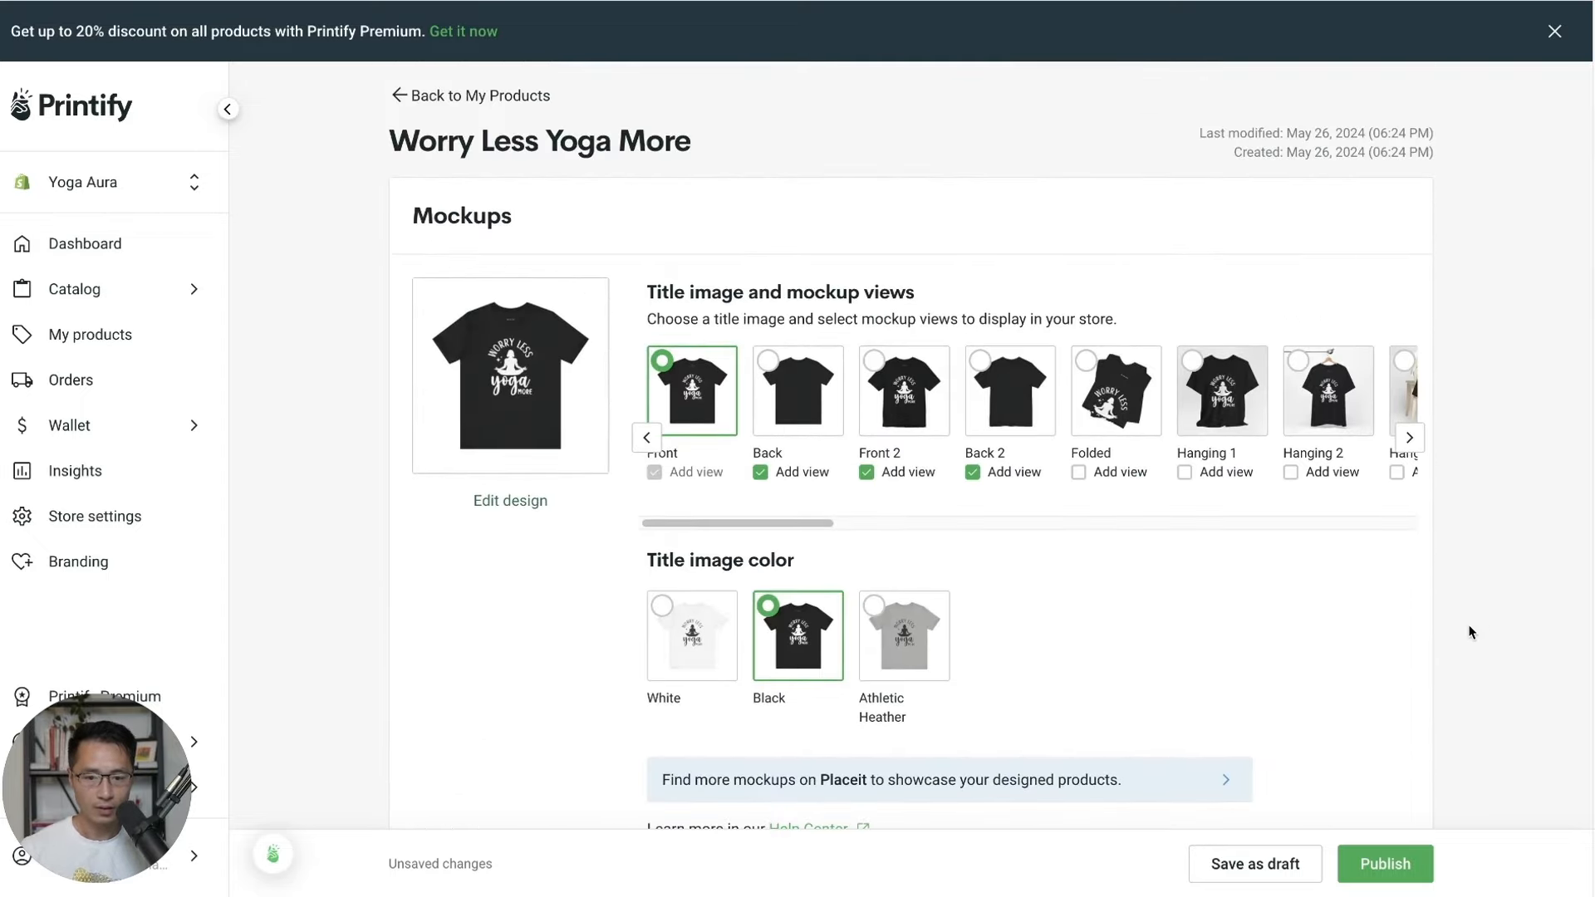
pyautogui.scroll(-15, 1472, 634)
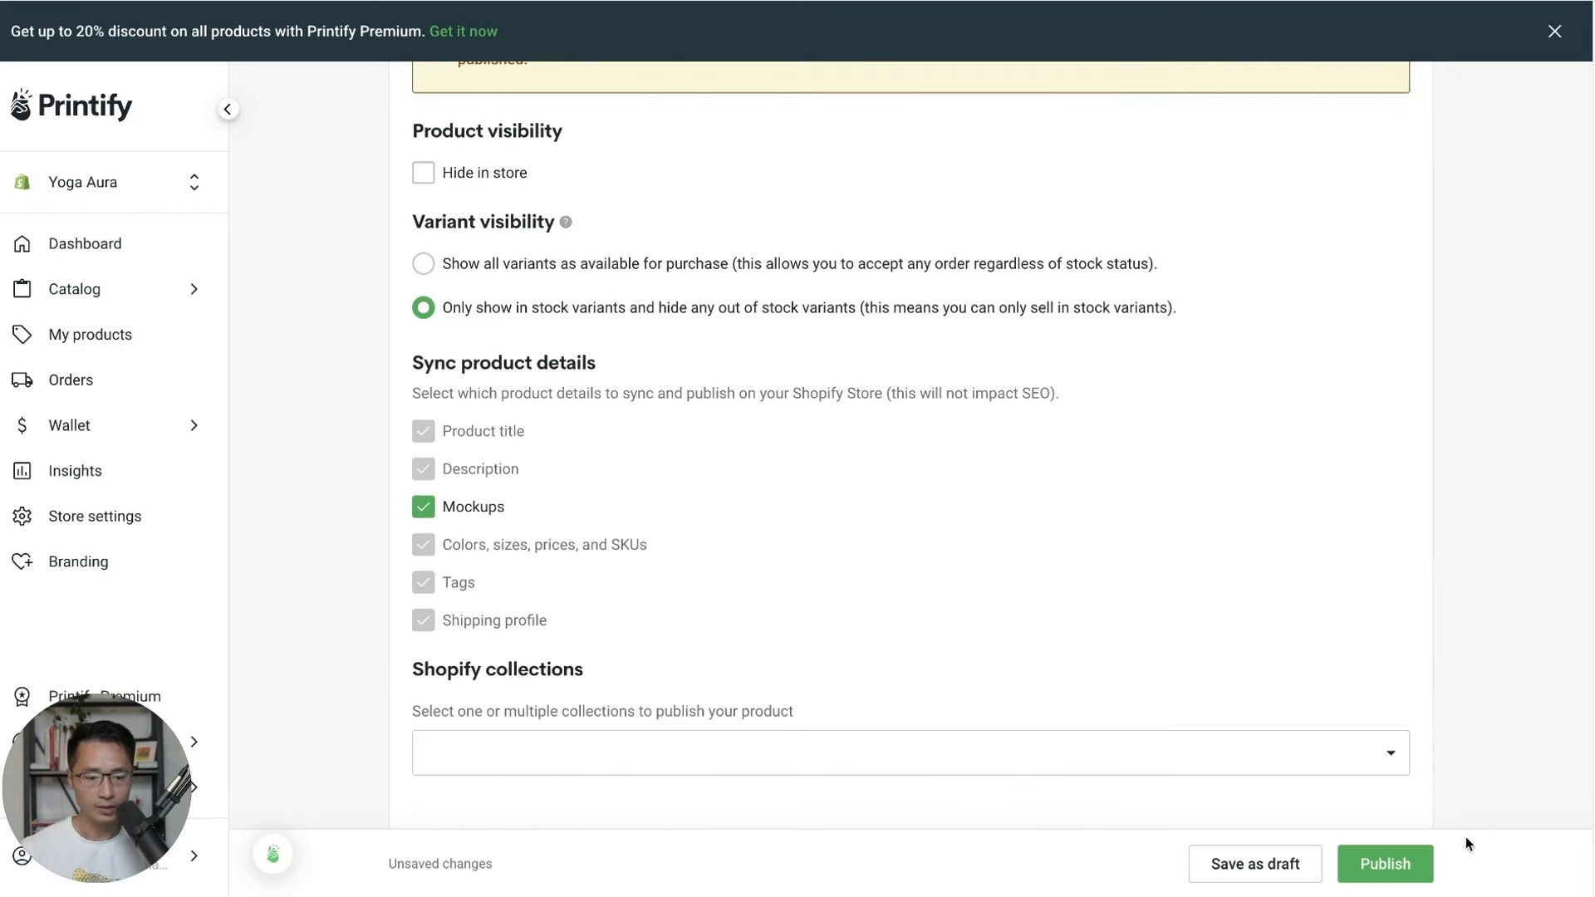
pyautogui.click(1385, 863)
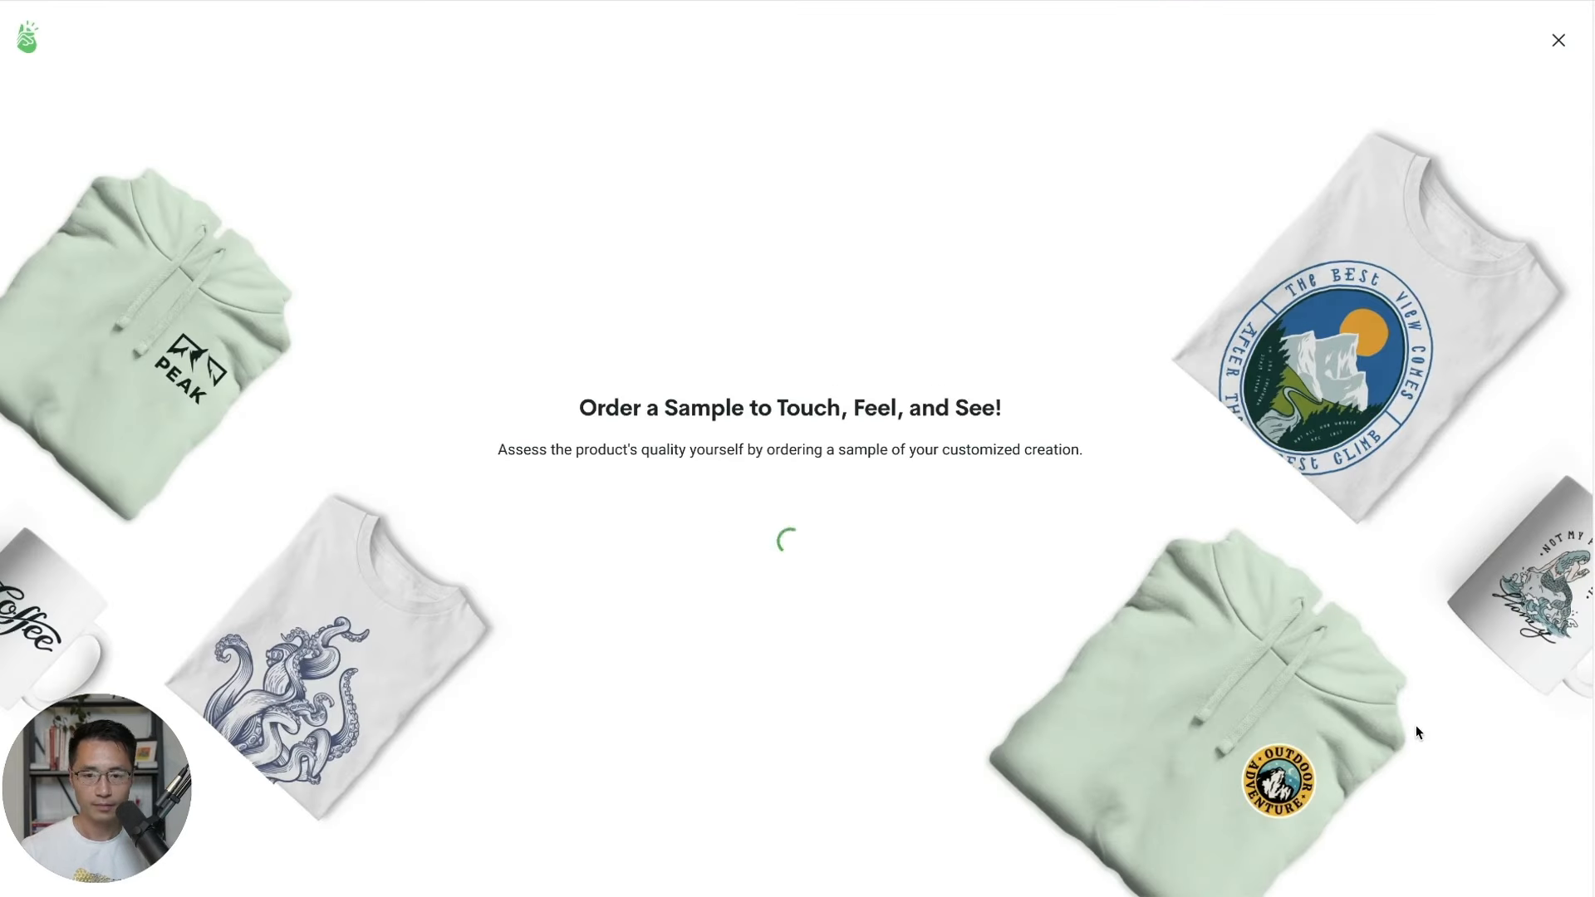
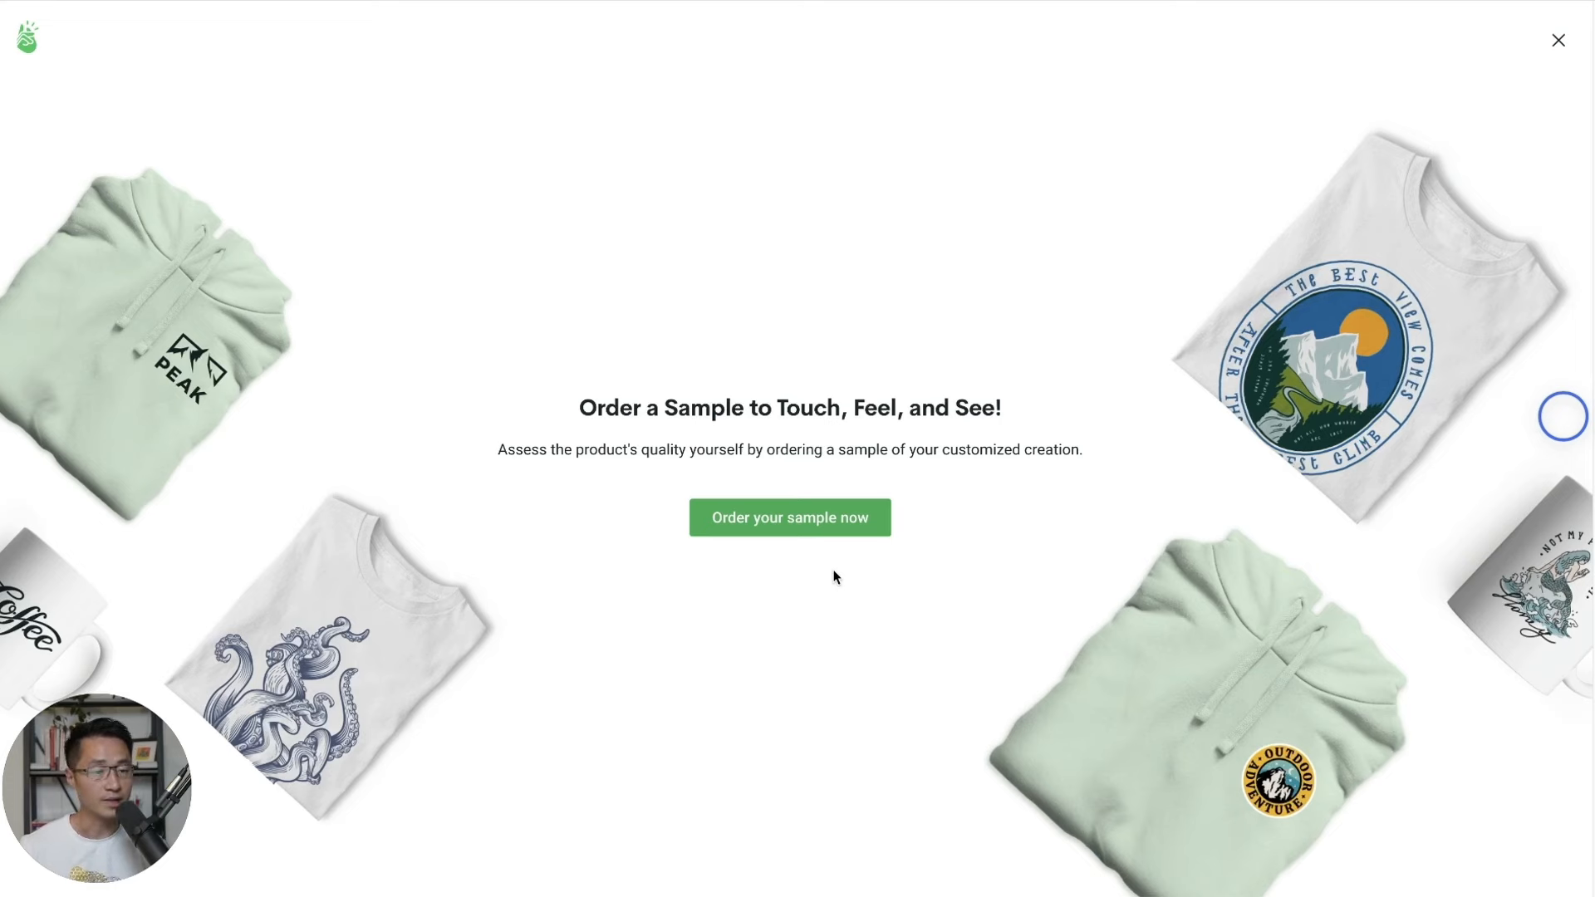
# Duplicate the Worry Less Yoga More product from the My Products list.
pyautogui.click(1558, 41)
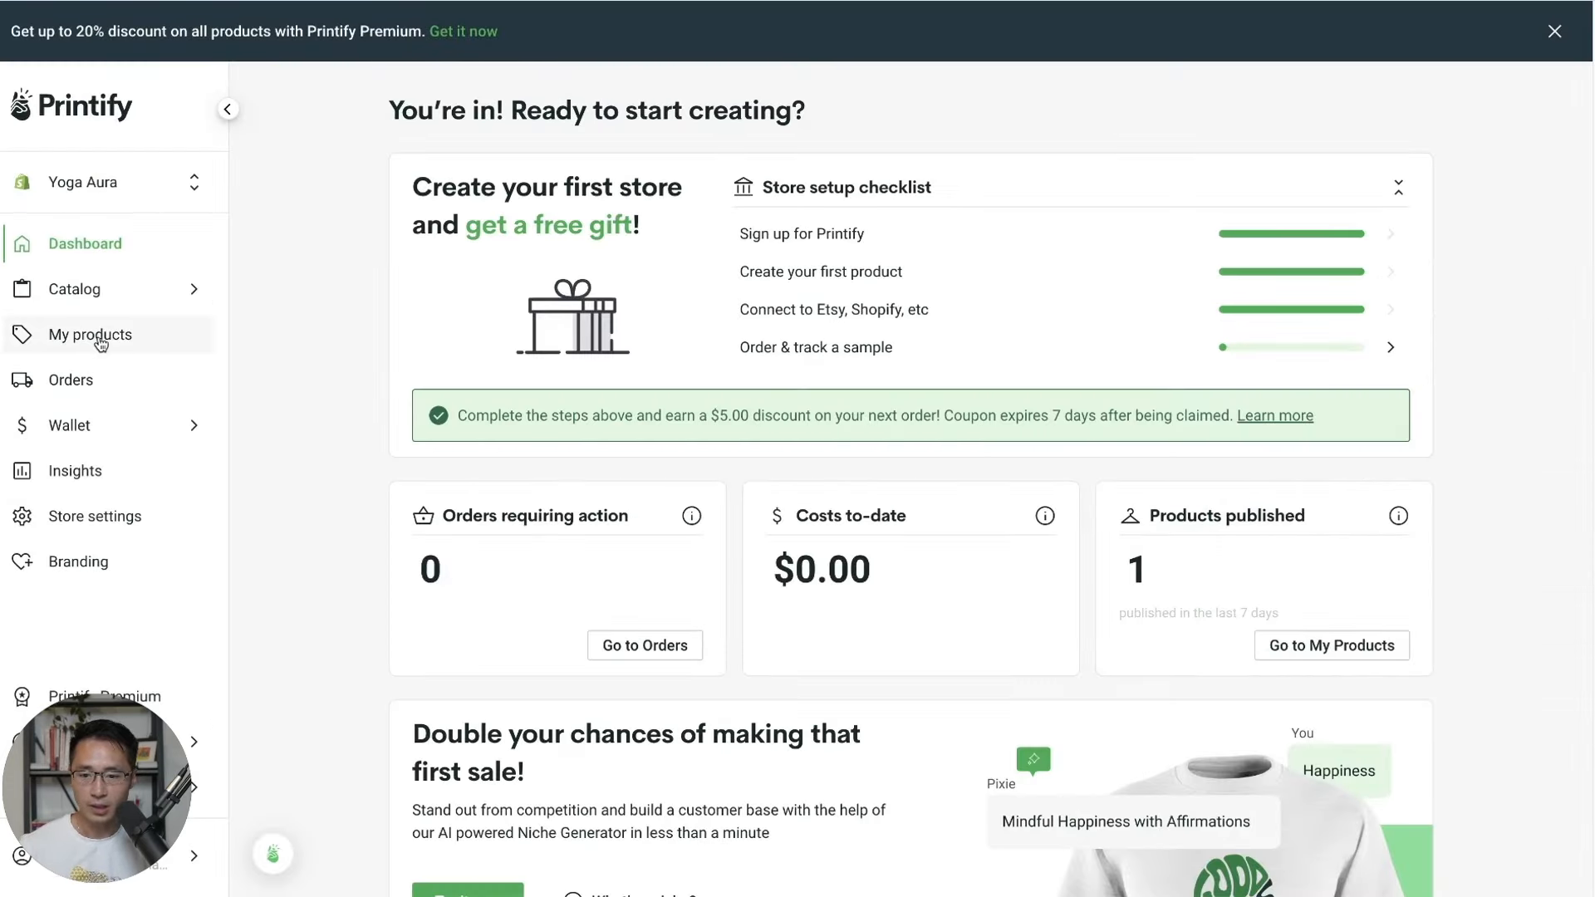
pyautogui.click(101, 339)
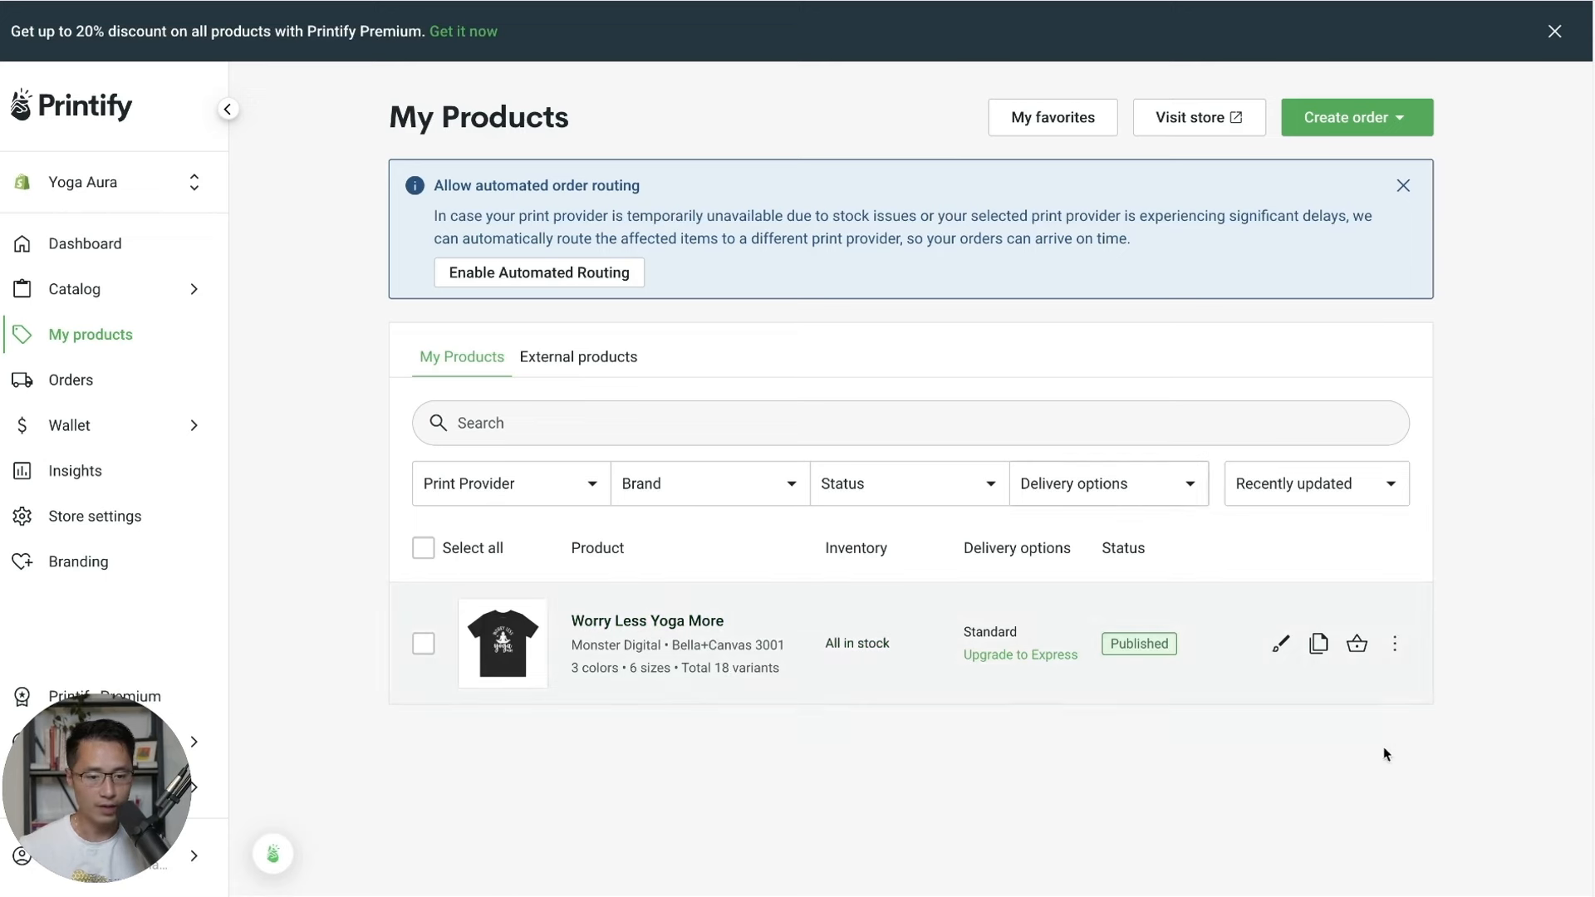
pyautogui.click(1322, 646)
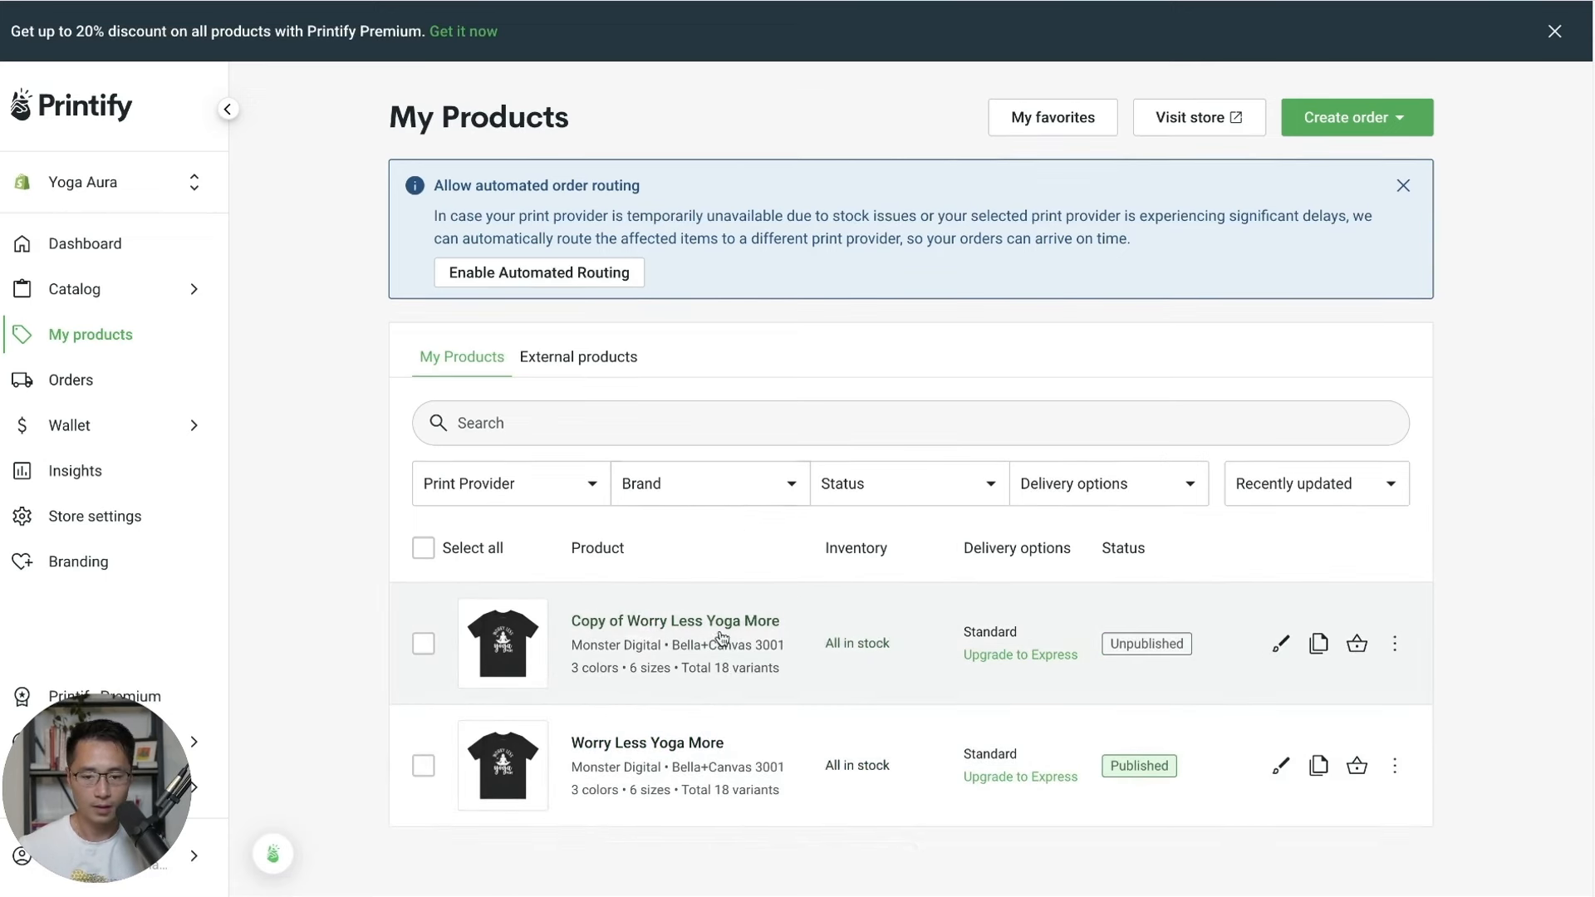
# Replace the copy's artwork with the uploaded Yoga and Coffee PNG, shrunk, and delete the old design.
pyautogui.click(1279, 646)
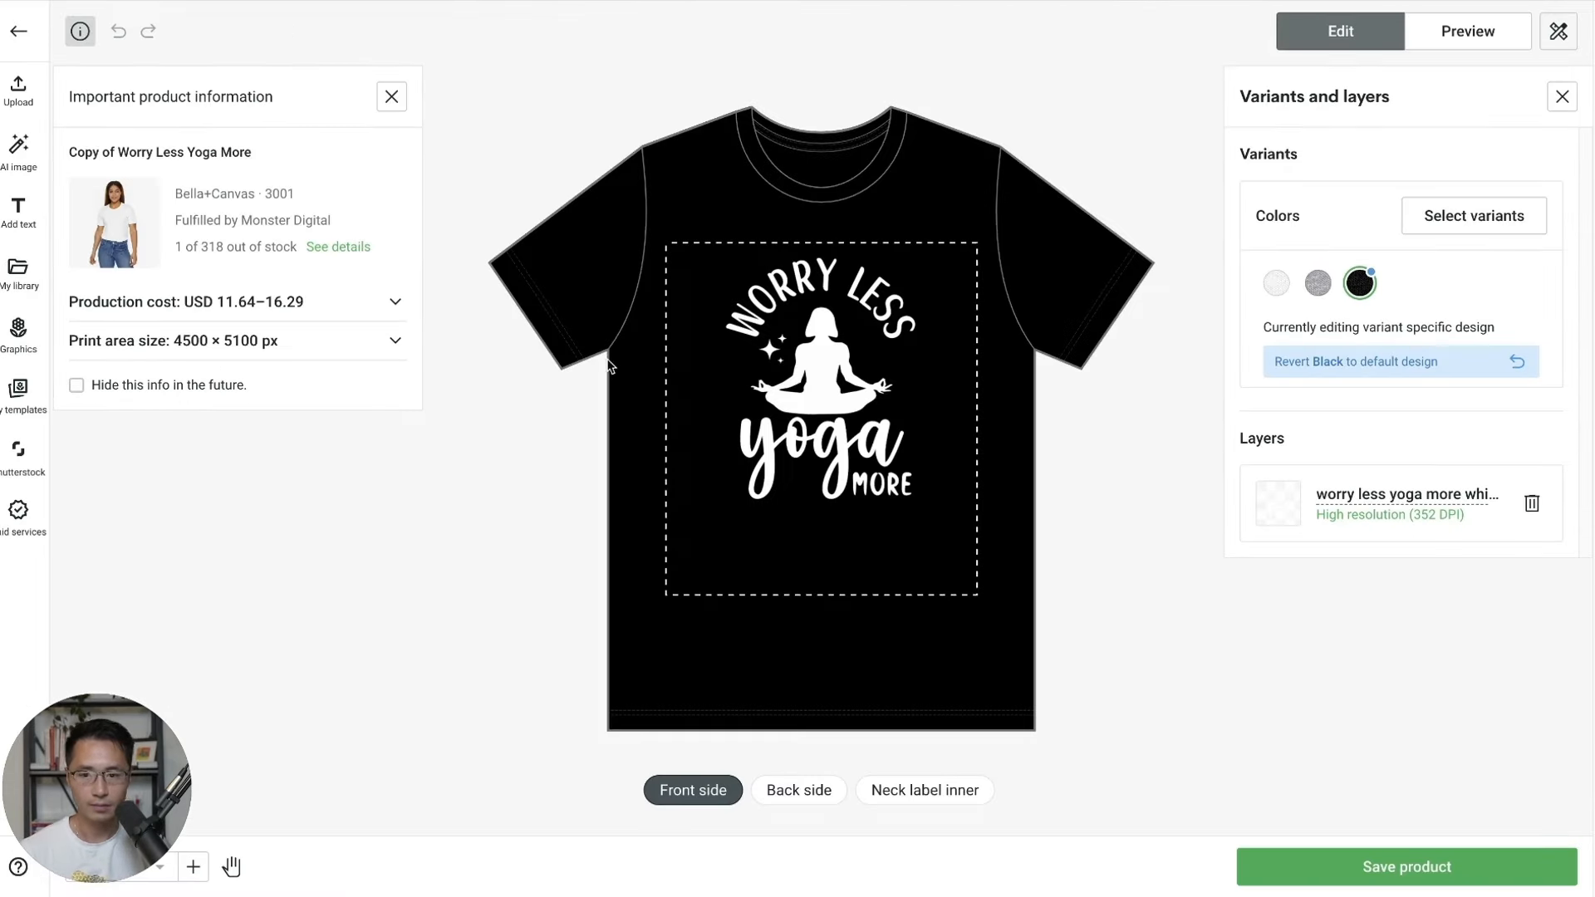
pyautogui.click(23, 95)
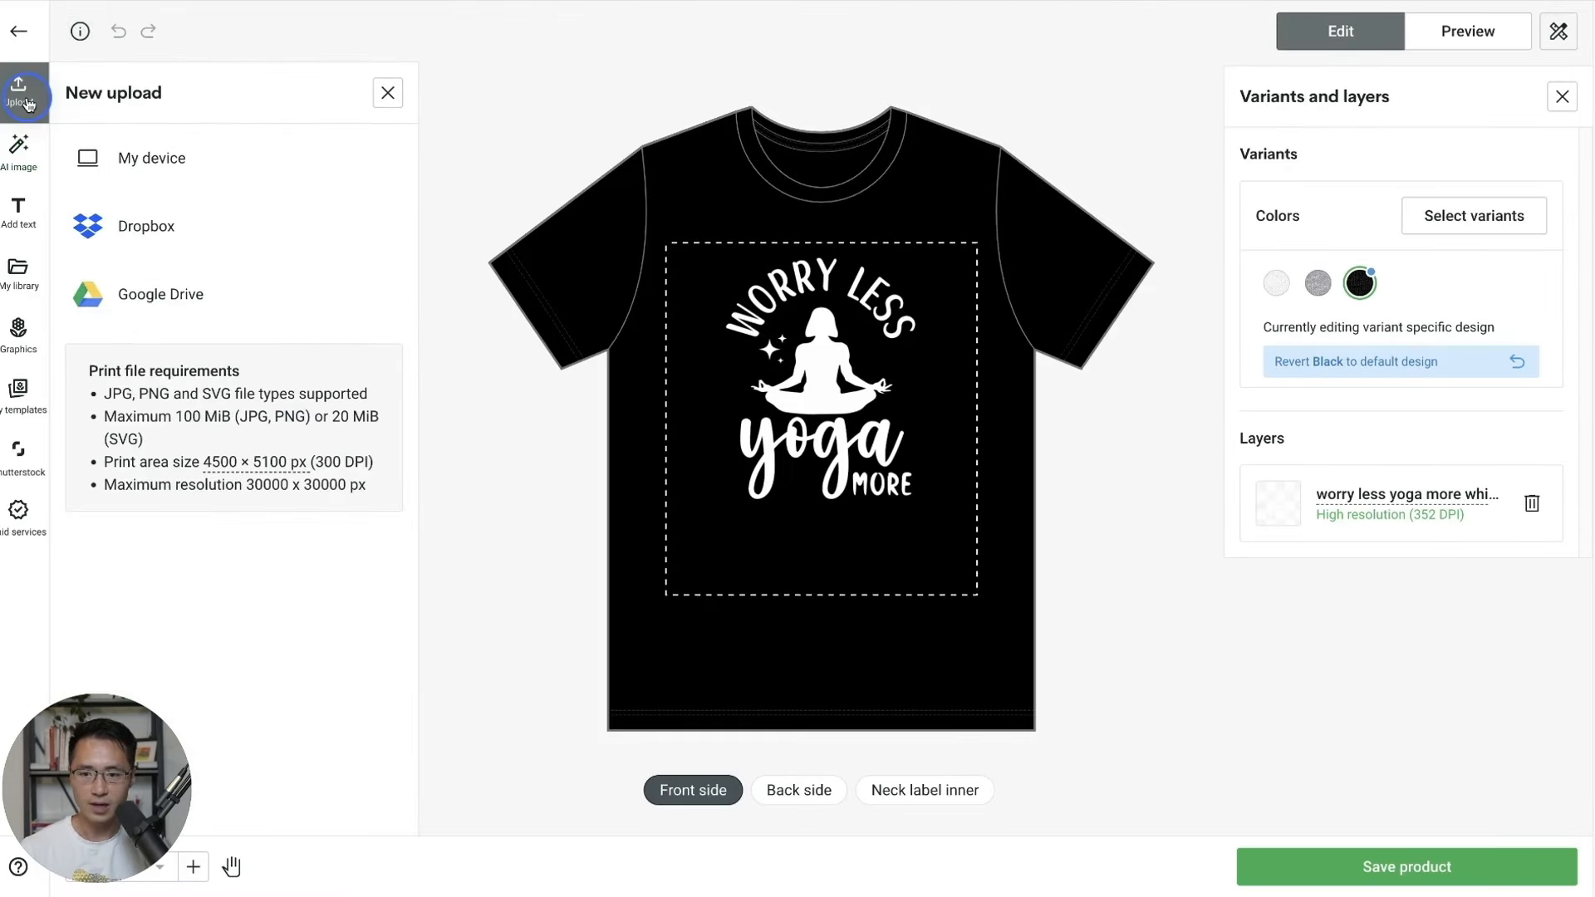
pyautogui.click(90, 157)
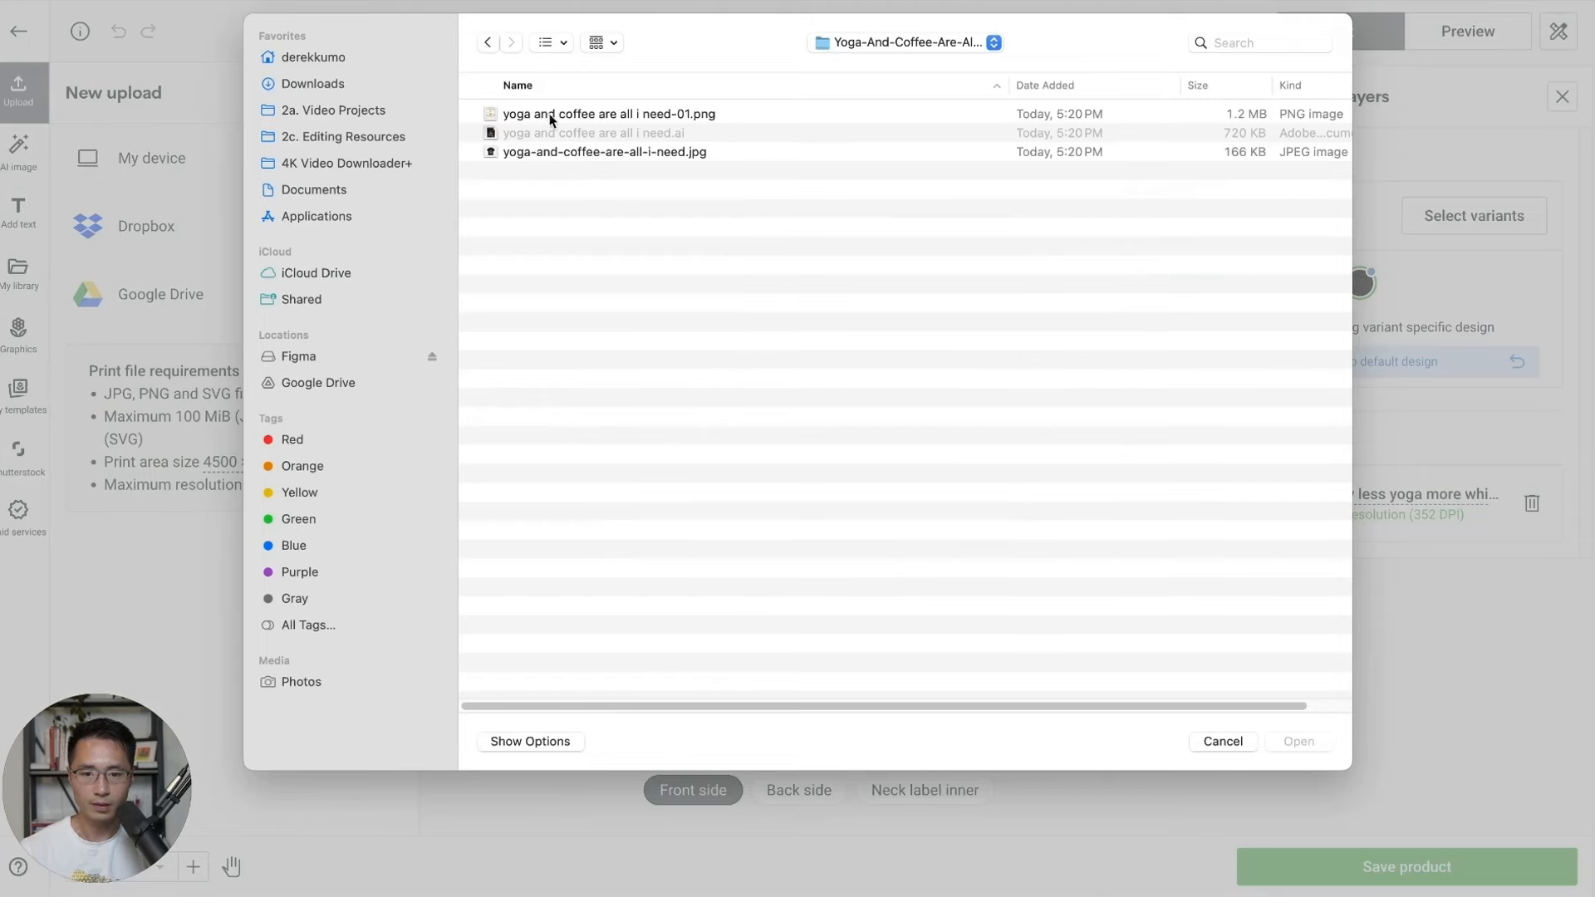
pyautogui.doubleClick(645, 113)
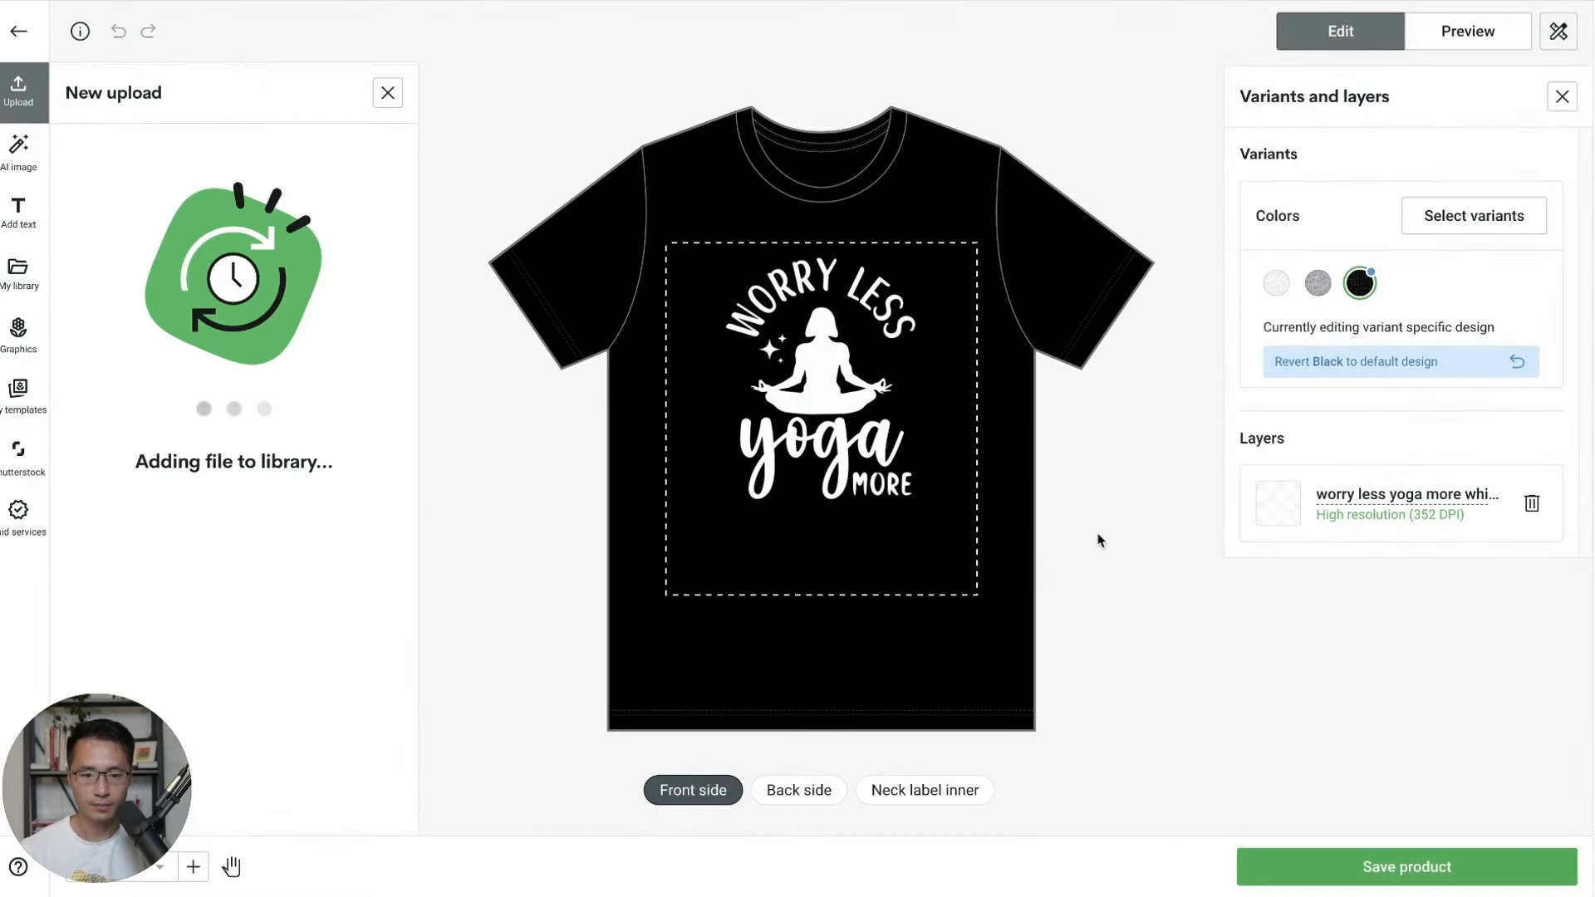
pyautogui.moveTo(962, 590); pyautogui.dragTo(883, 456)
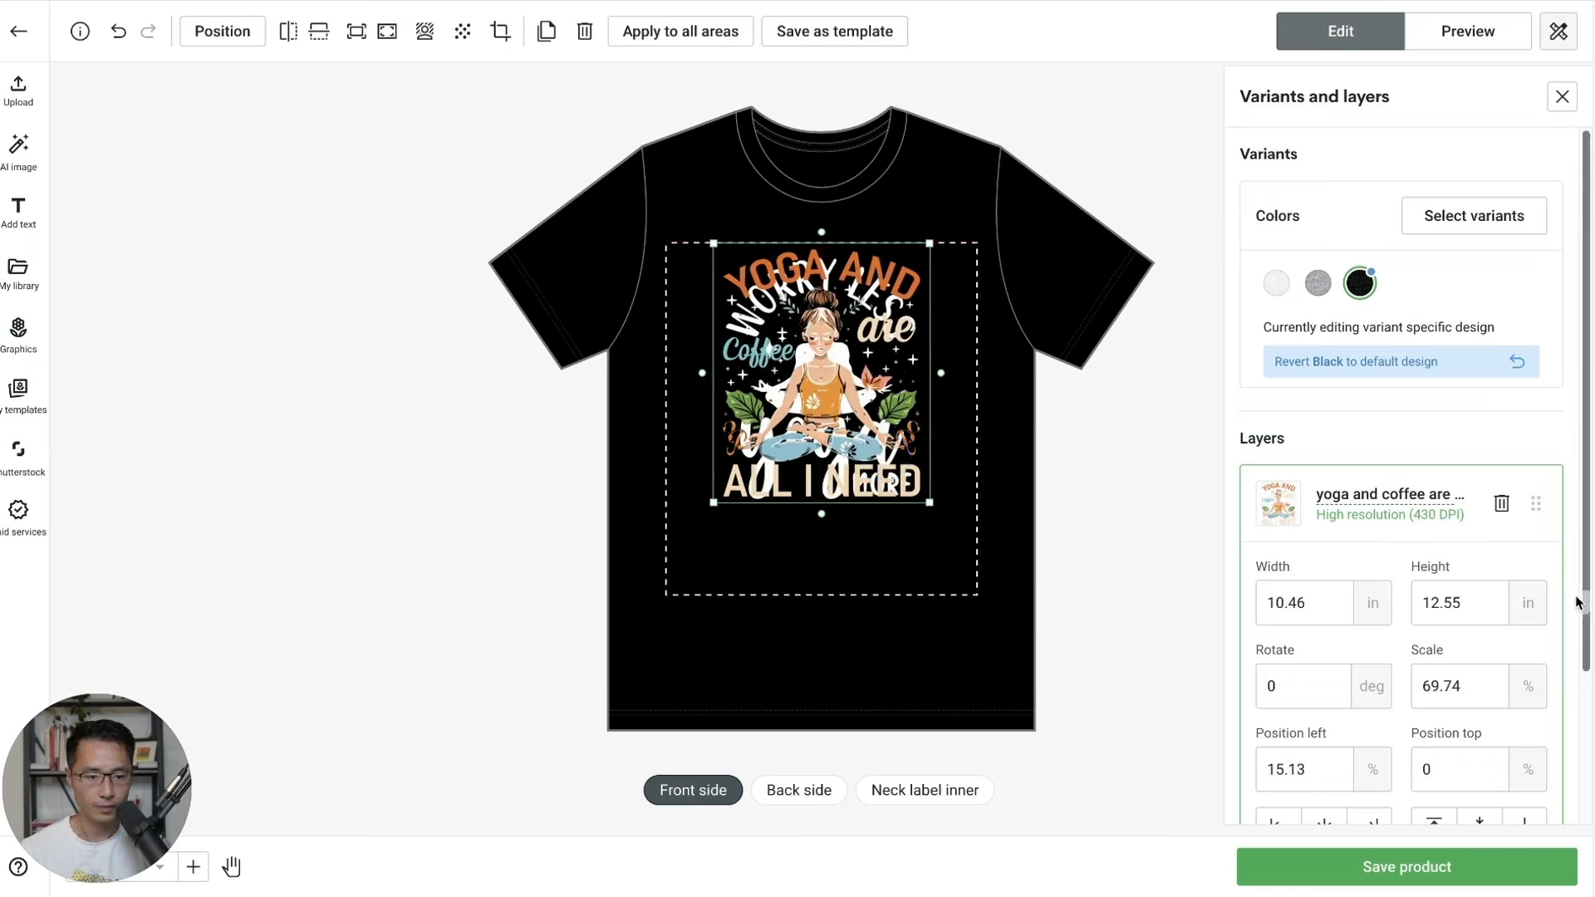
pyautogui.scroll(-3, 1403, 498)
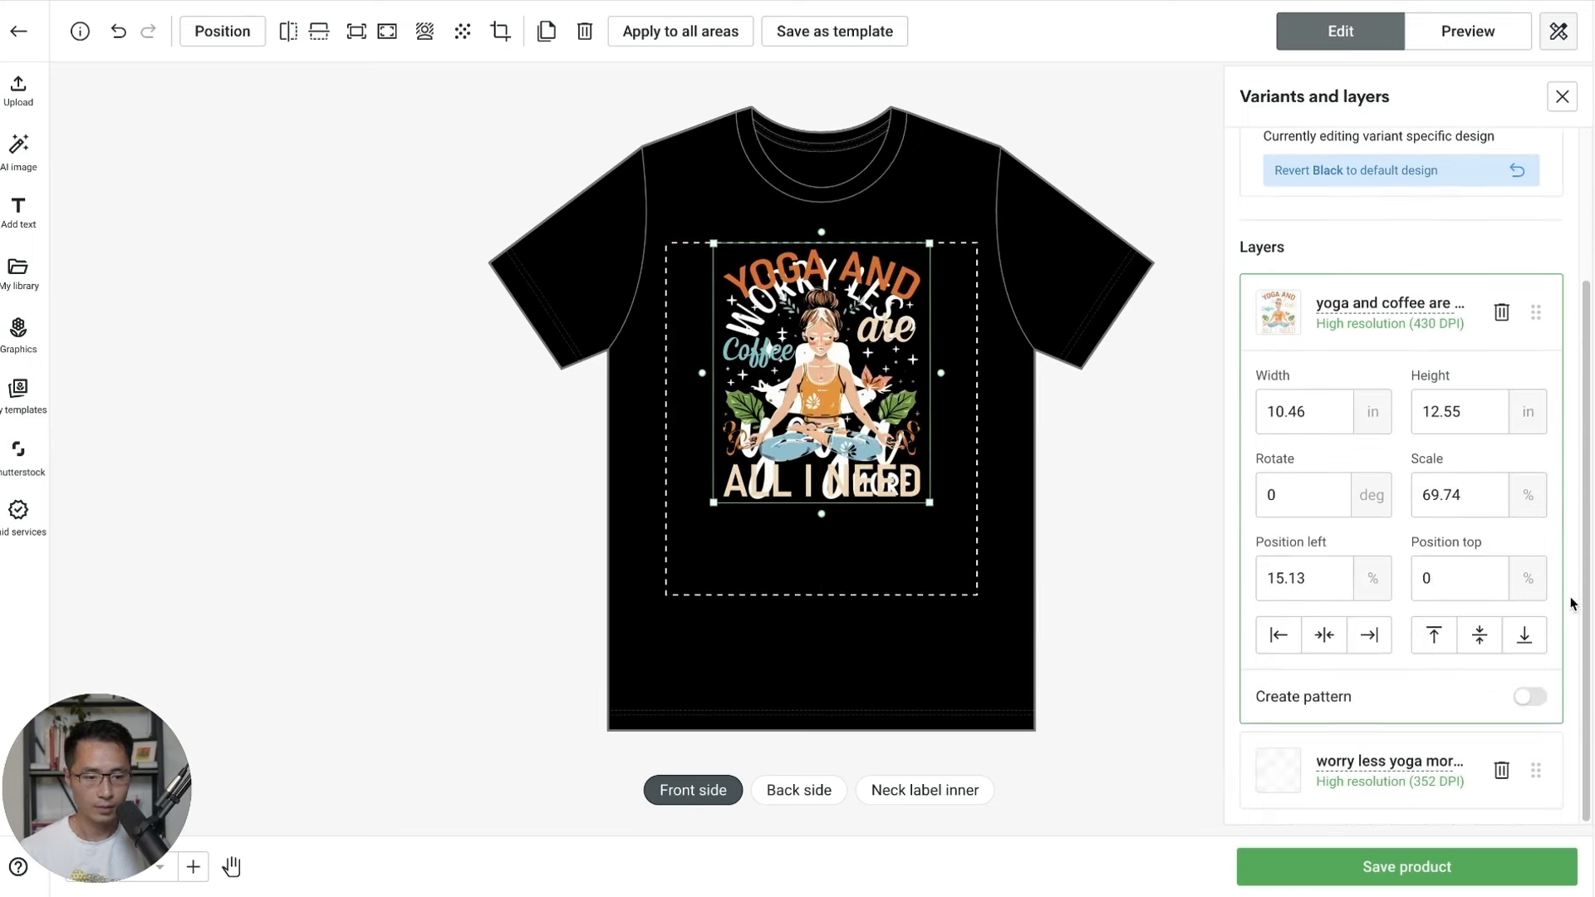
pyautogui.click(1501, 772)
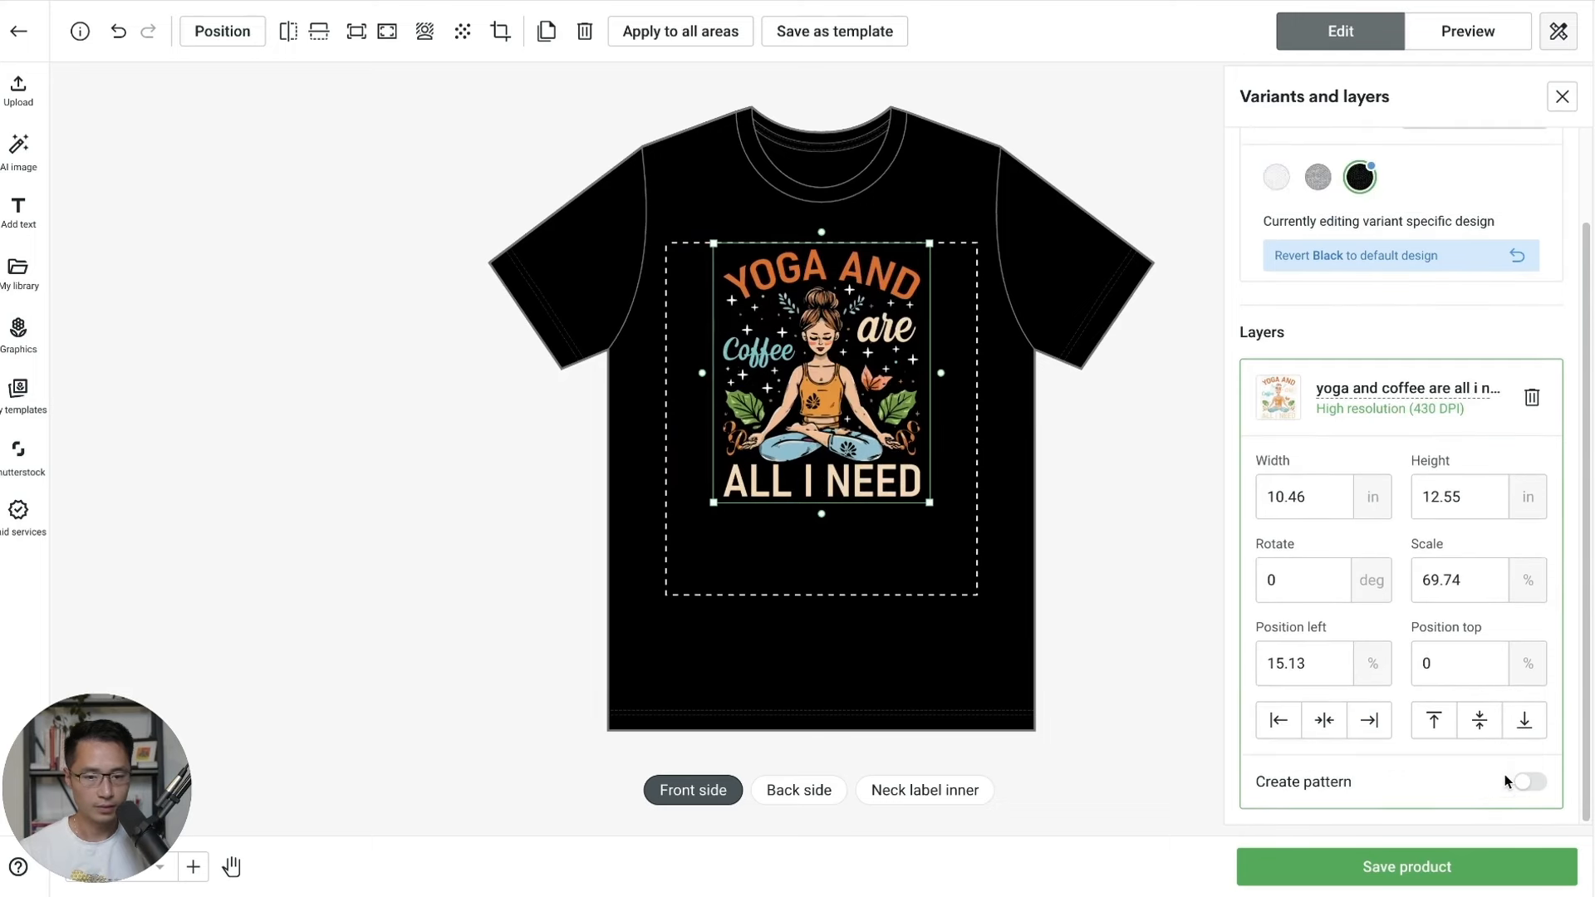
pyautogui.click(997, 623)
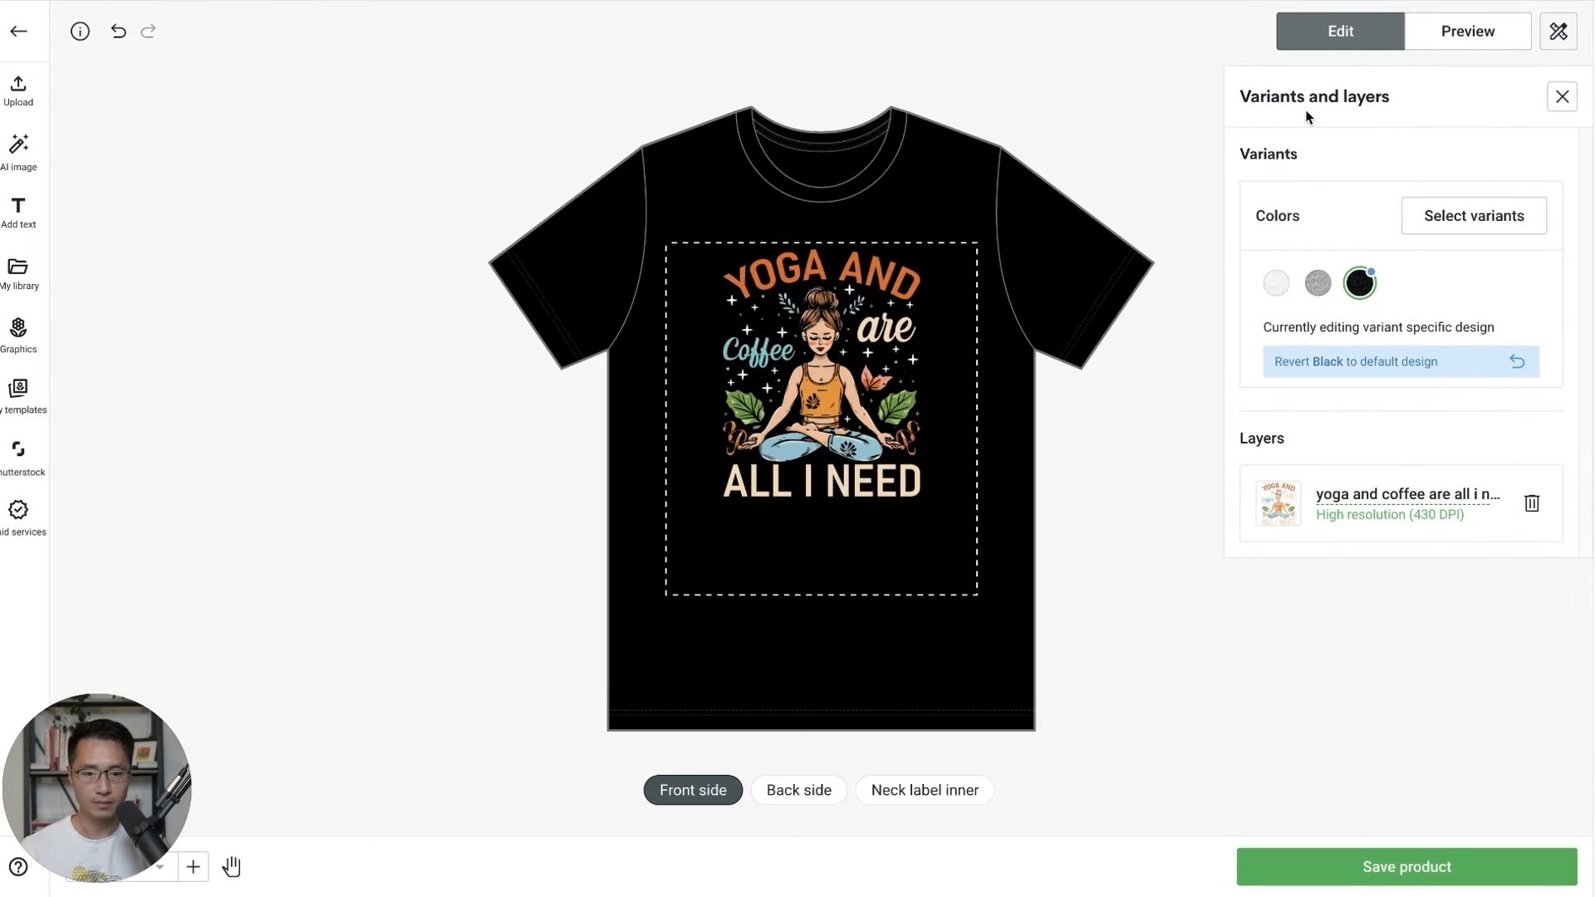
pyautogui.click(1474, 31)
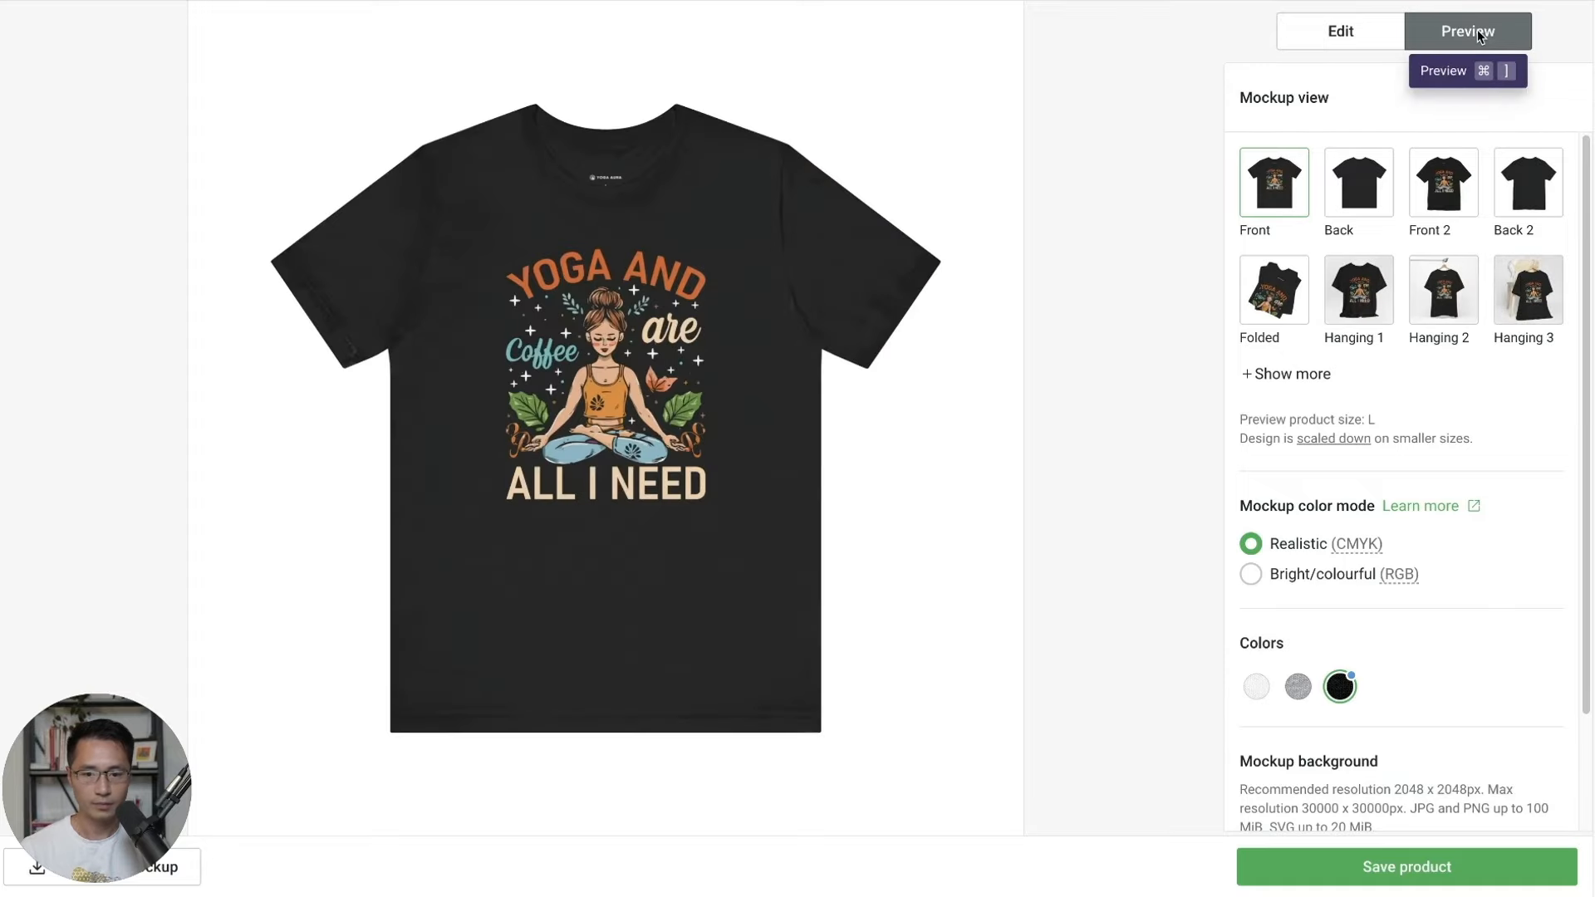
pyautogui.click(1352, 30)
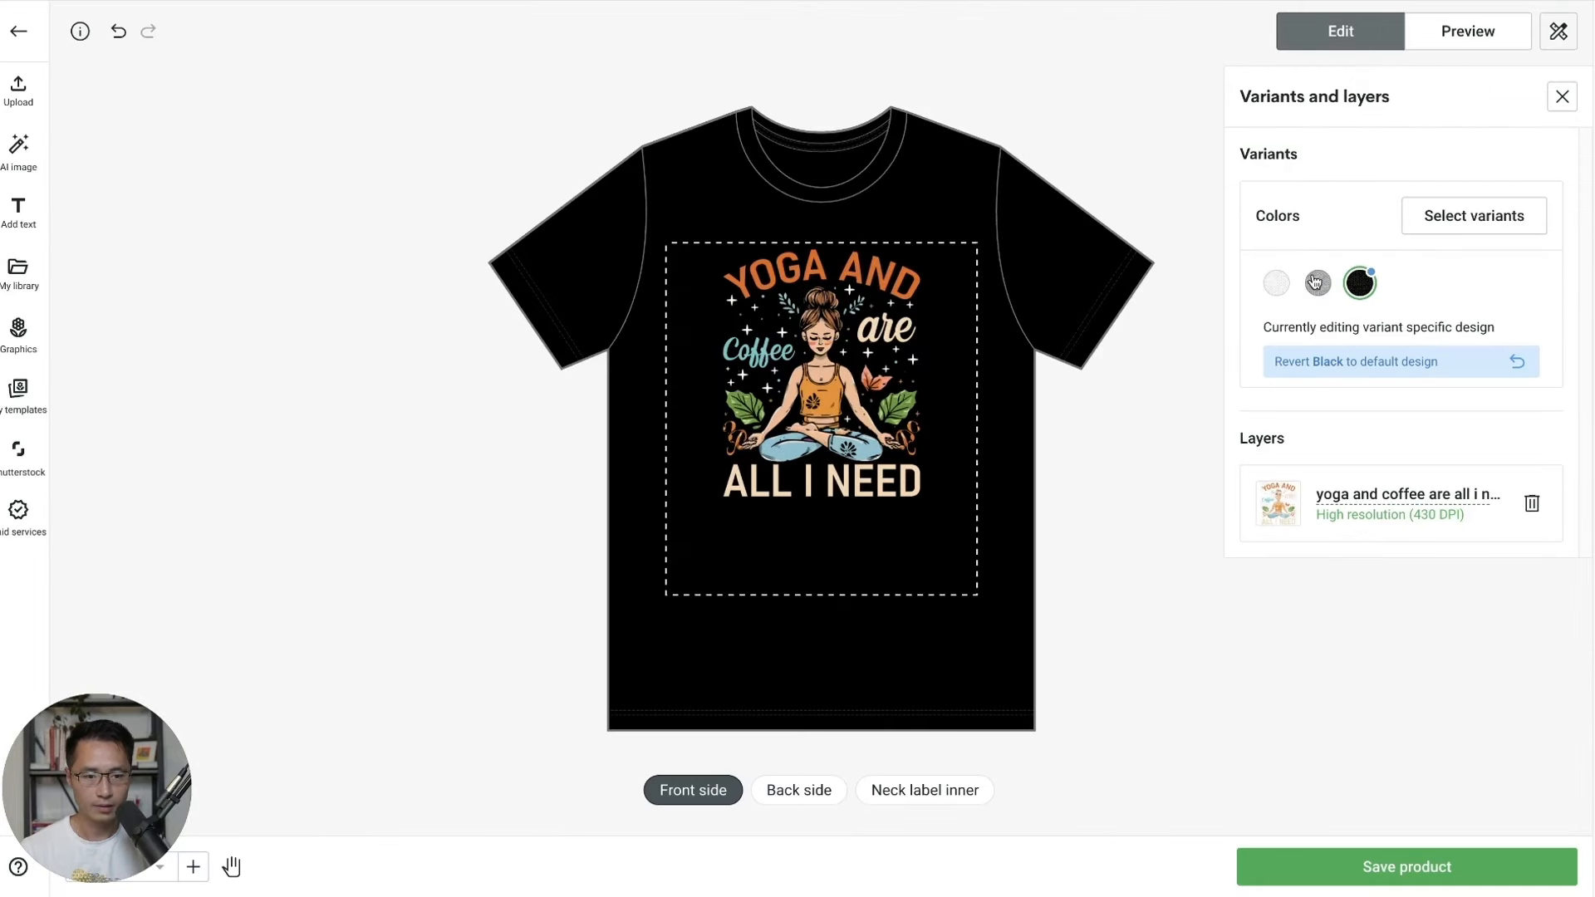
# Keep only the Black variants by dropping White and Athletic Heather, then save the product.
pyautogui.click(1441, 216)
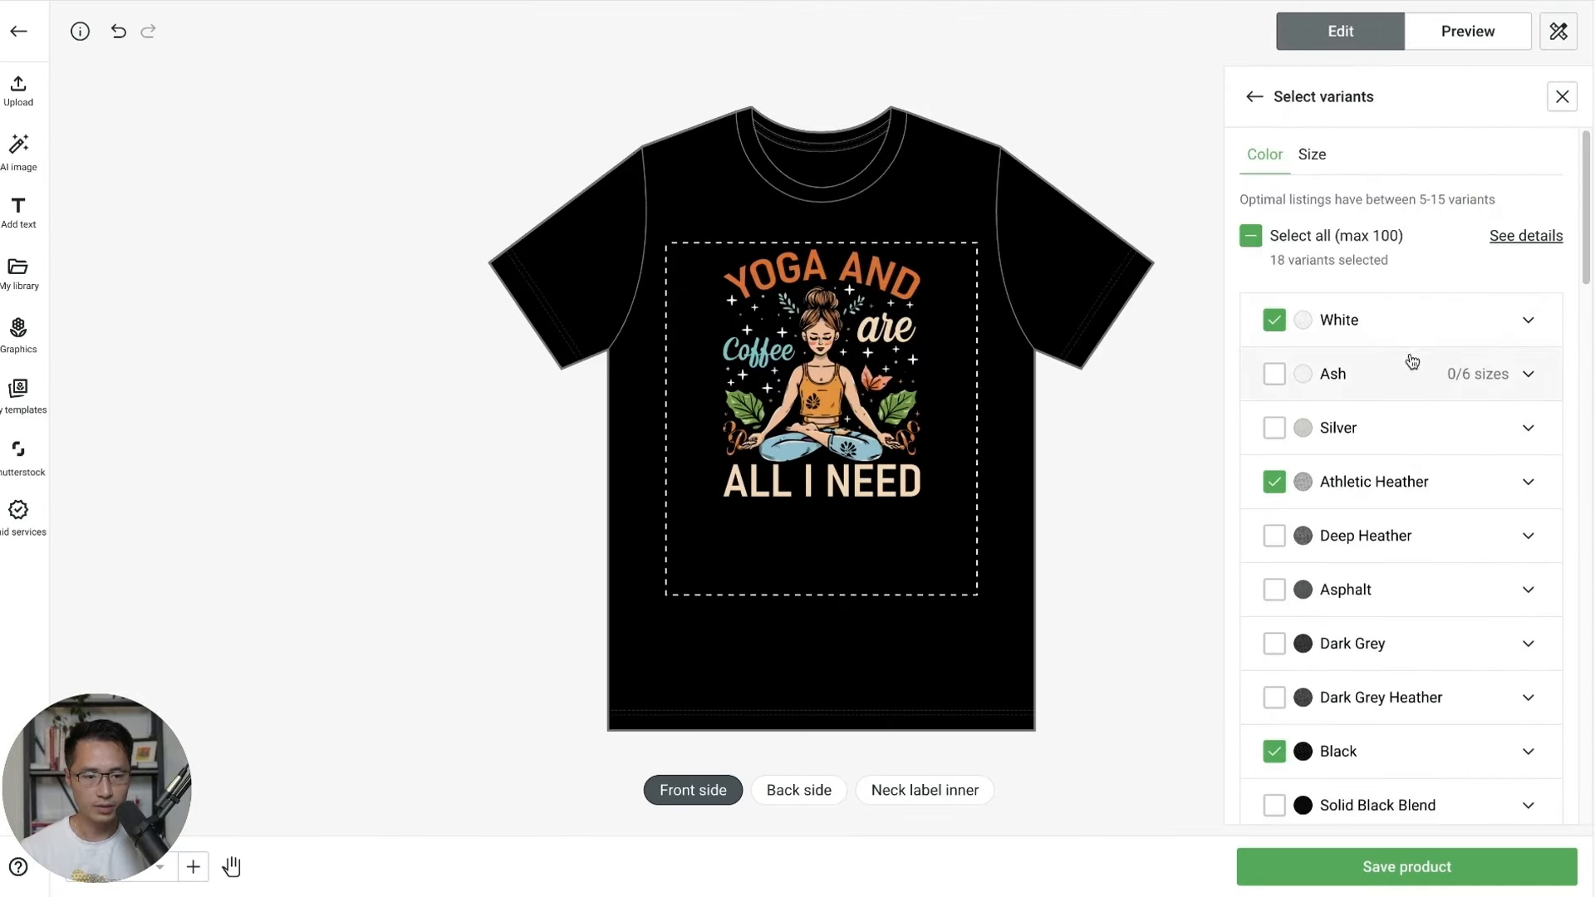
pyautogui.click(1273, 320)
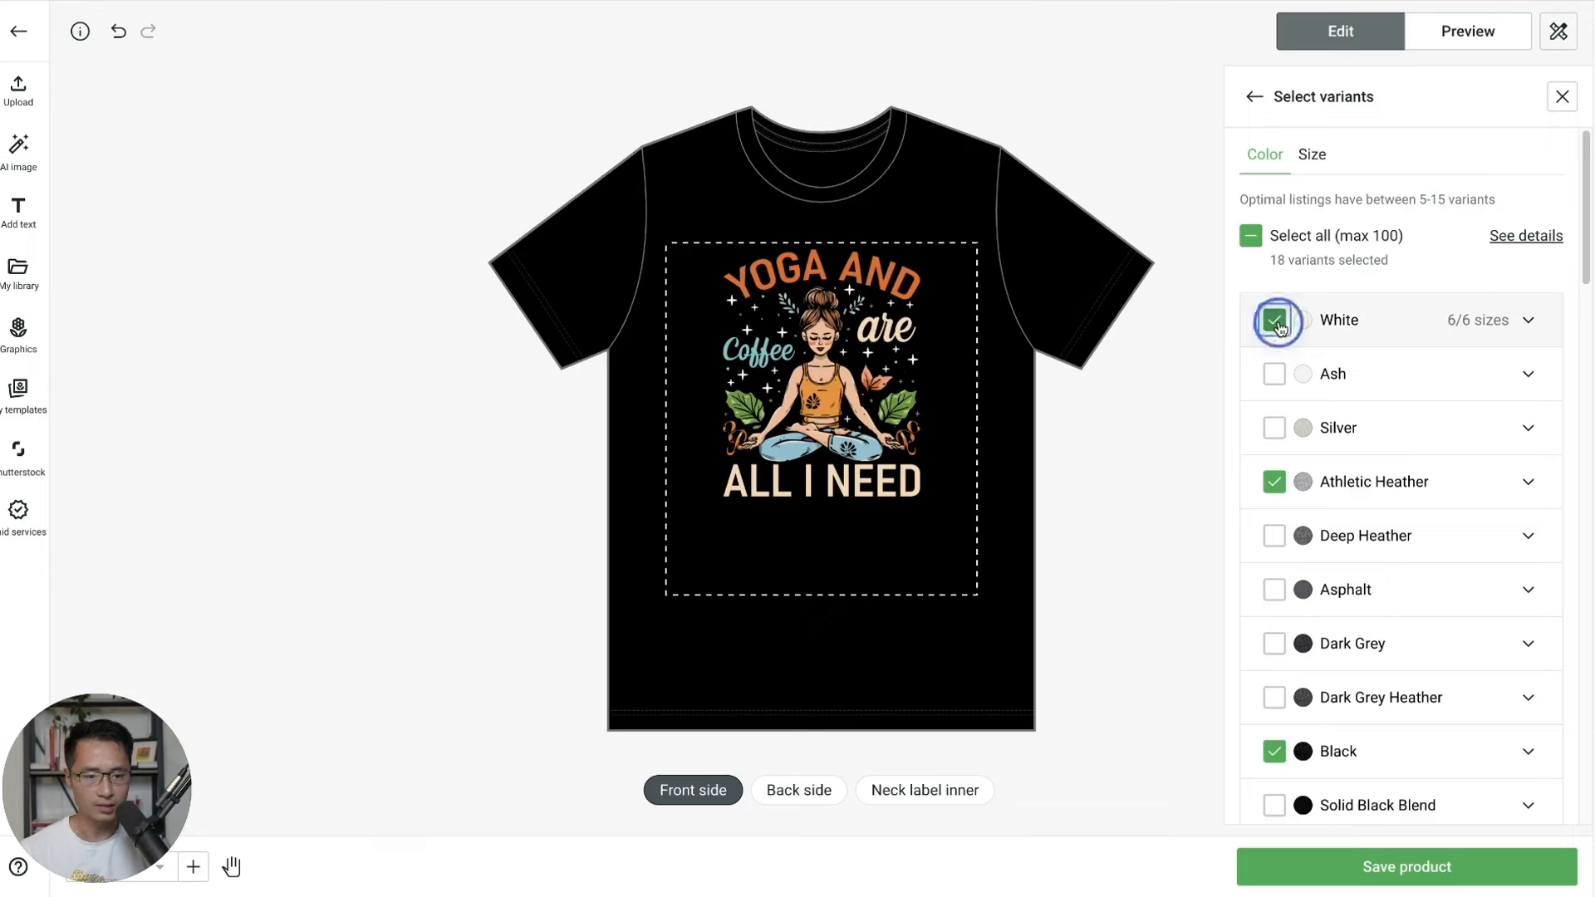
pyautogui.click(1274, 484)
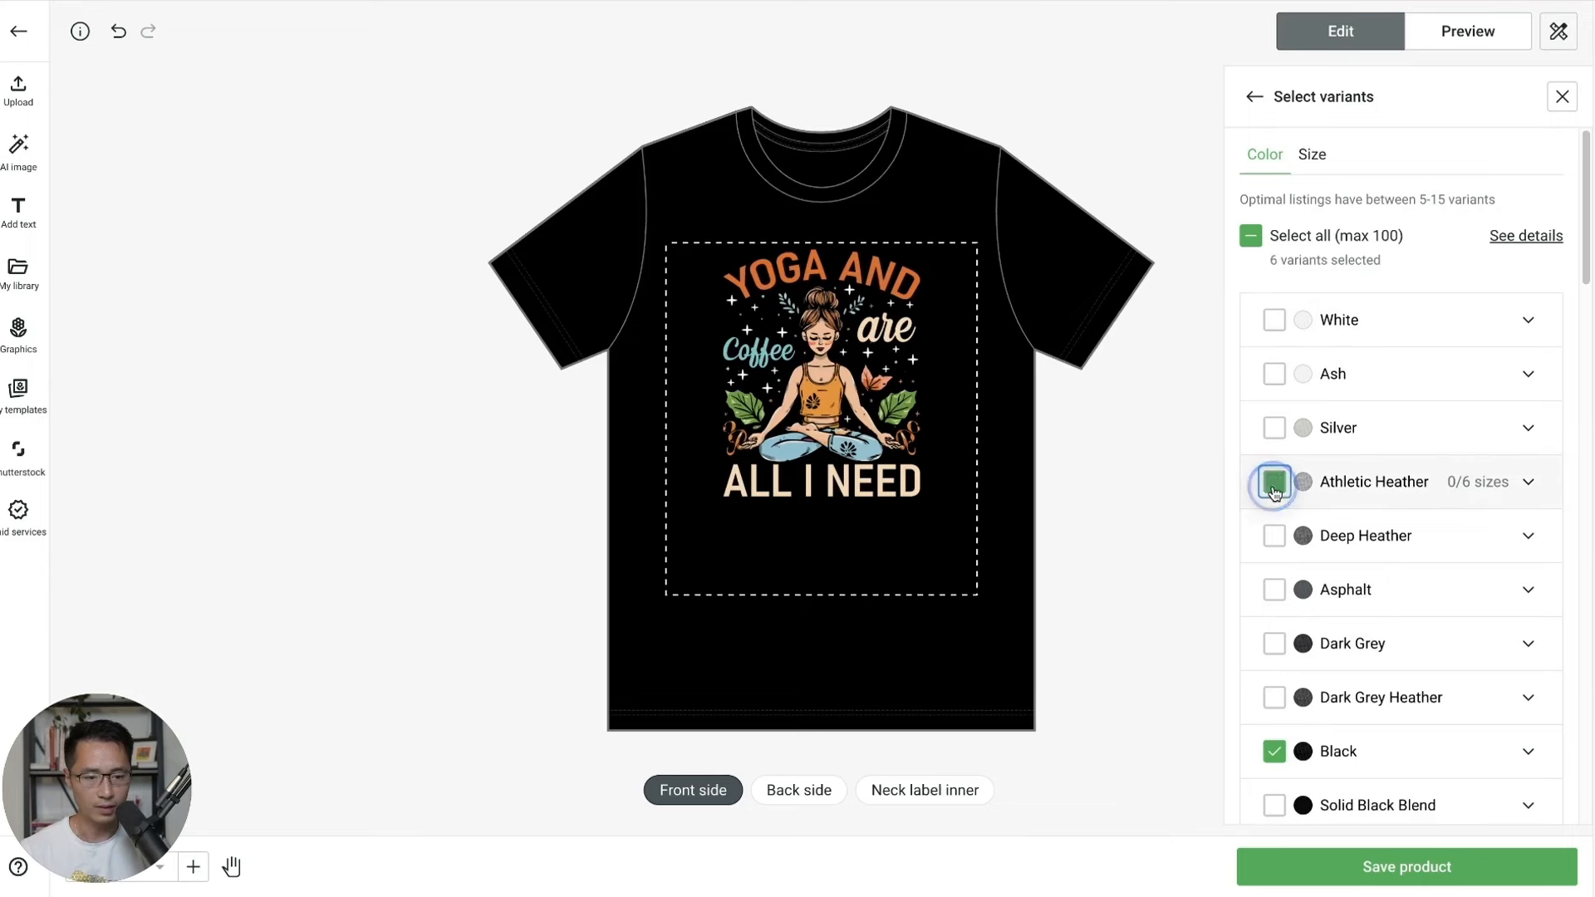
pyautogui.click(1329, 866)
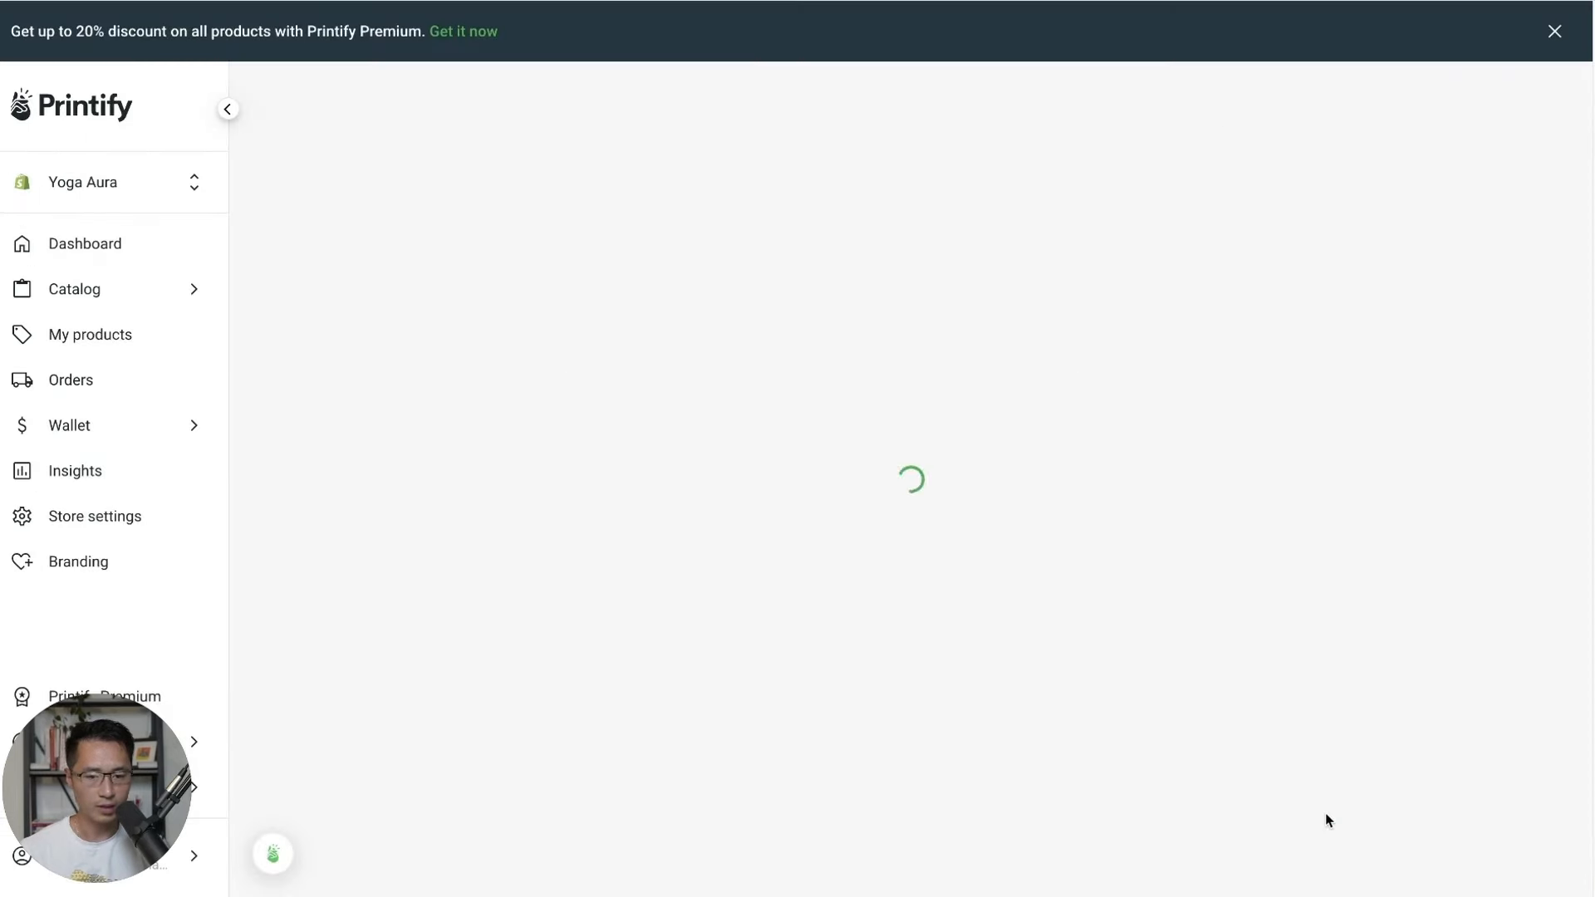
# Rename the copy to 'Yoga and Coffee are ALL I NEED' and publish it.
pyautogui.scroll(-2, 591, 471)
pyautogui.scroll(-1, 590, 471)
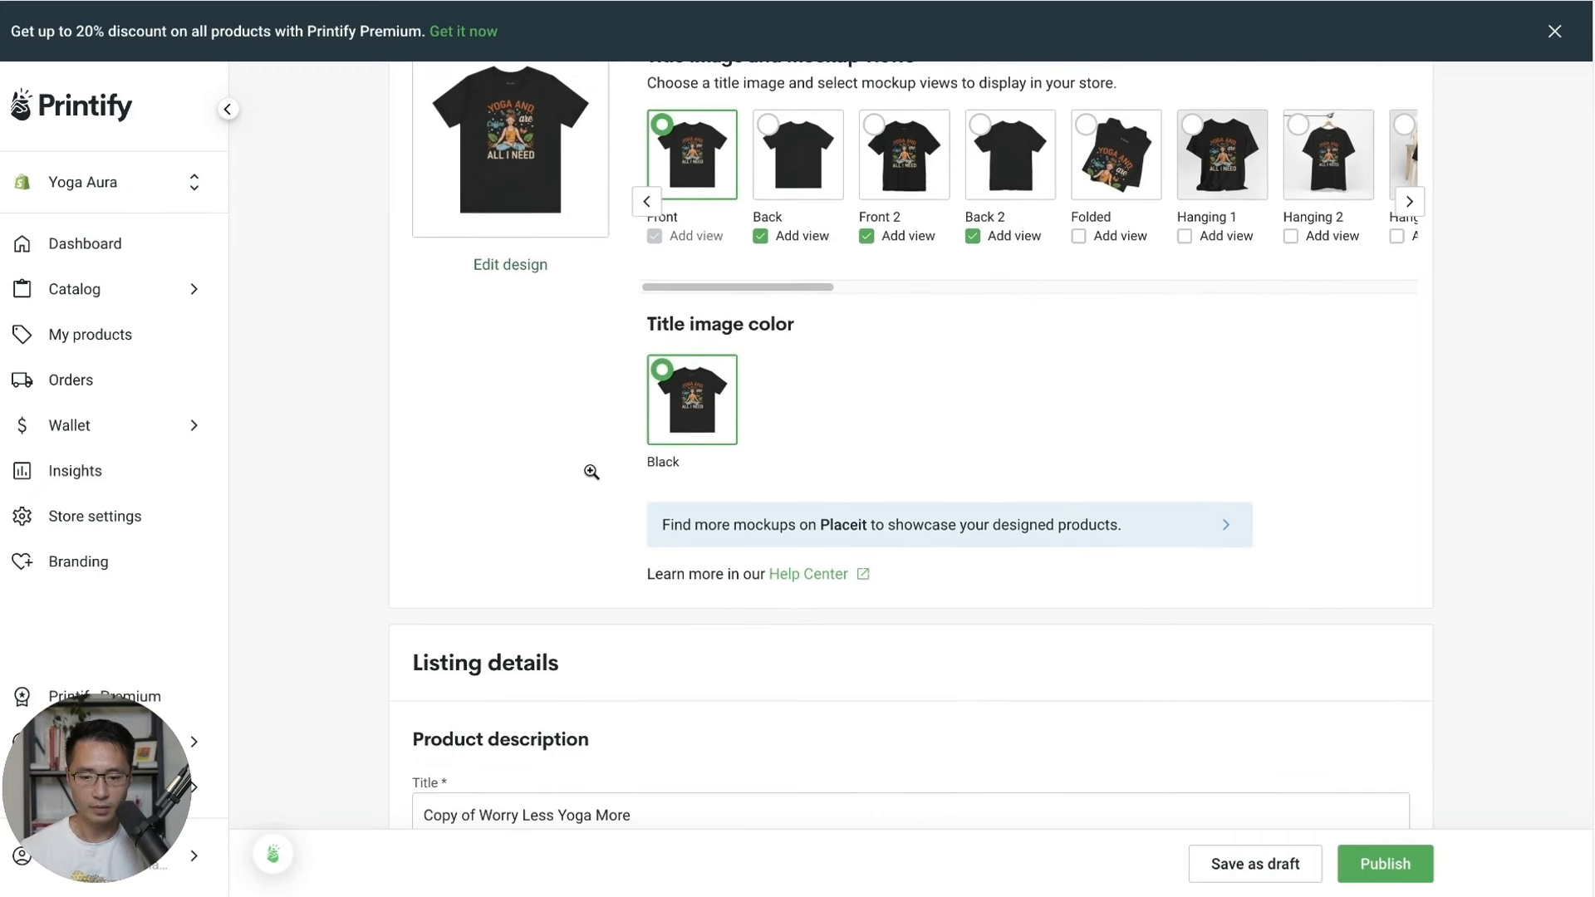
pyautogui.moveTo(647, 812); pyautogui.dragTo(374, 802)
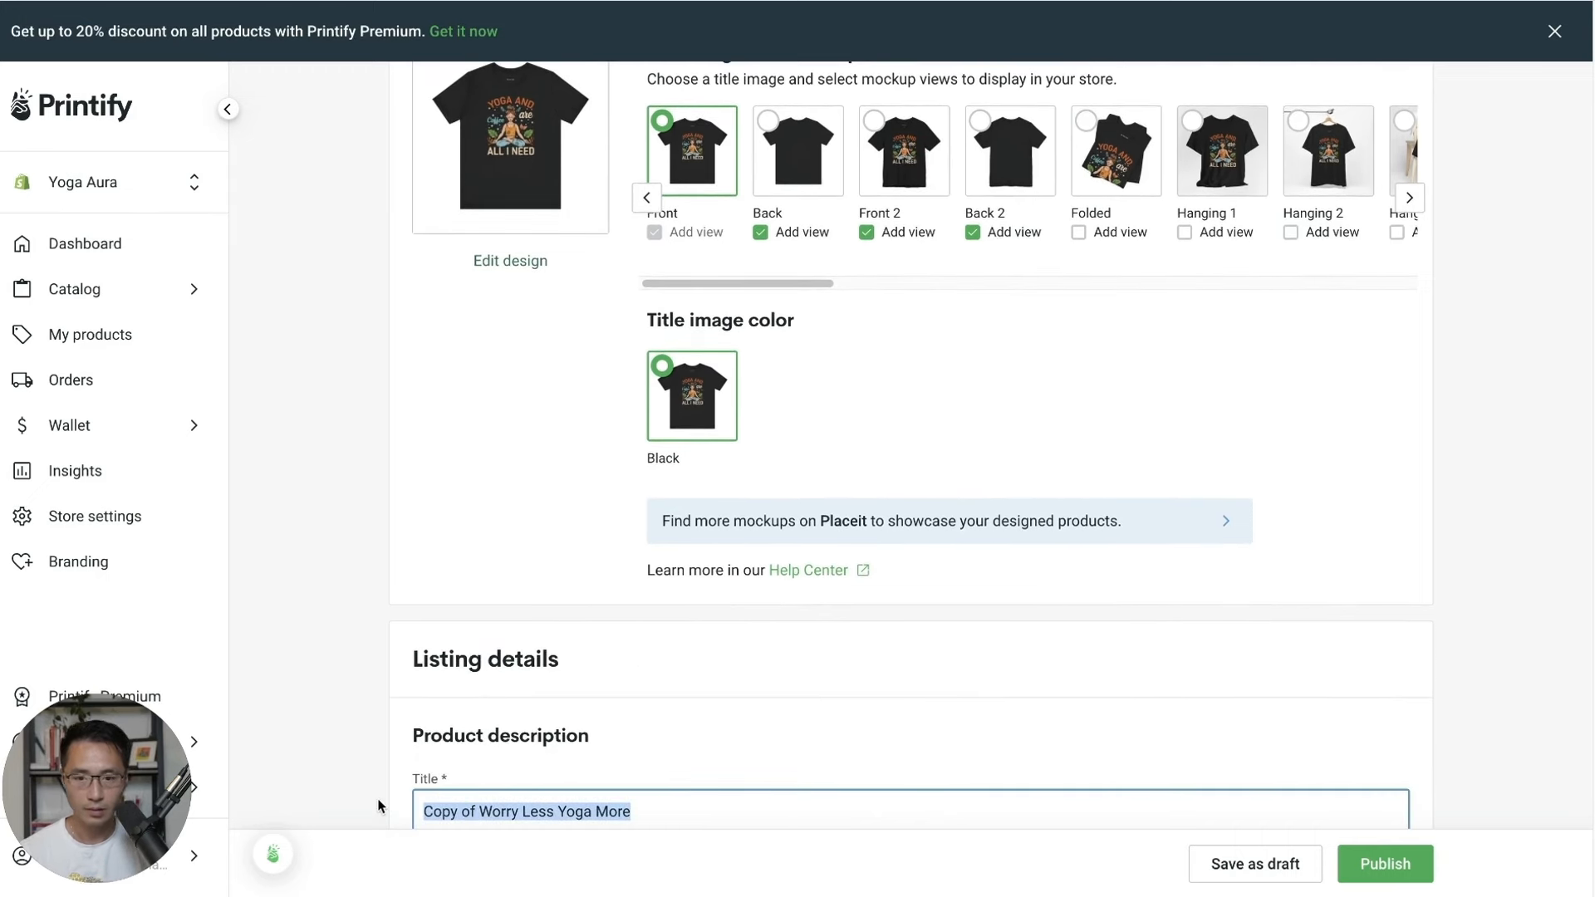
pyautogui.write('Yoga and Coffee are ALL I')
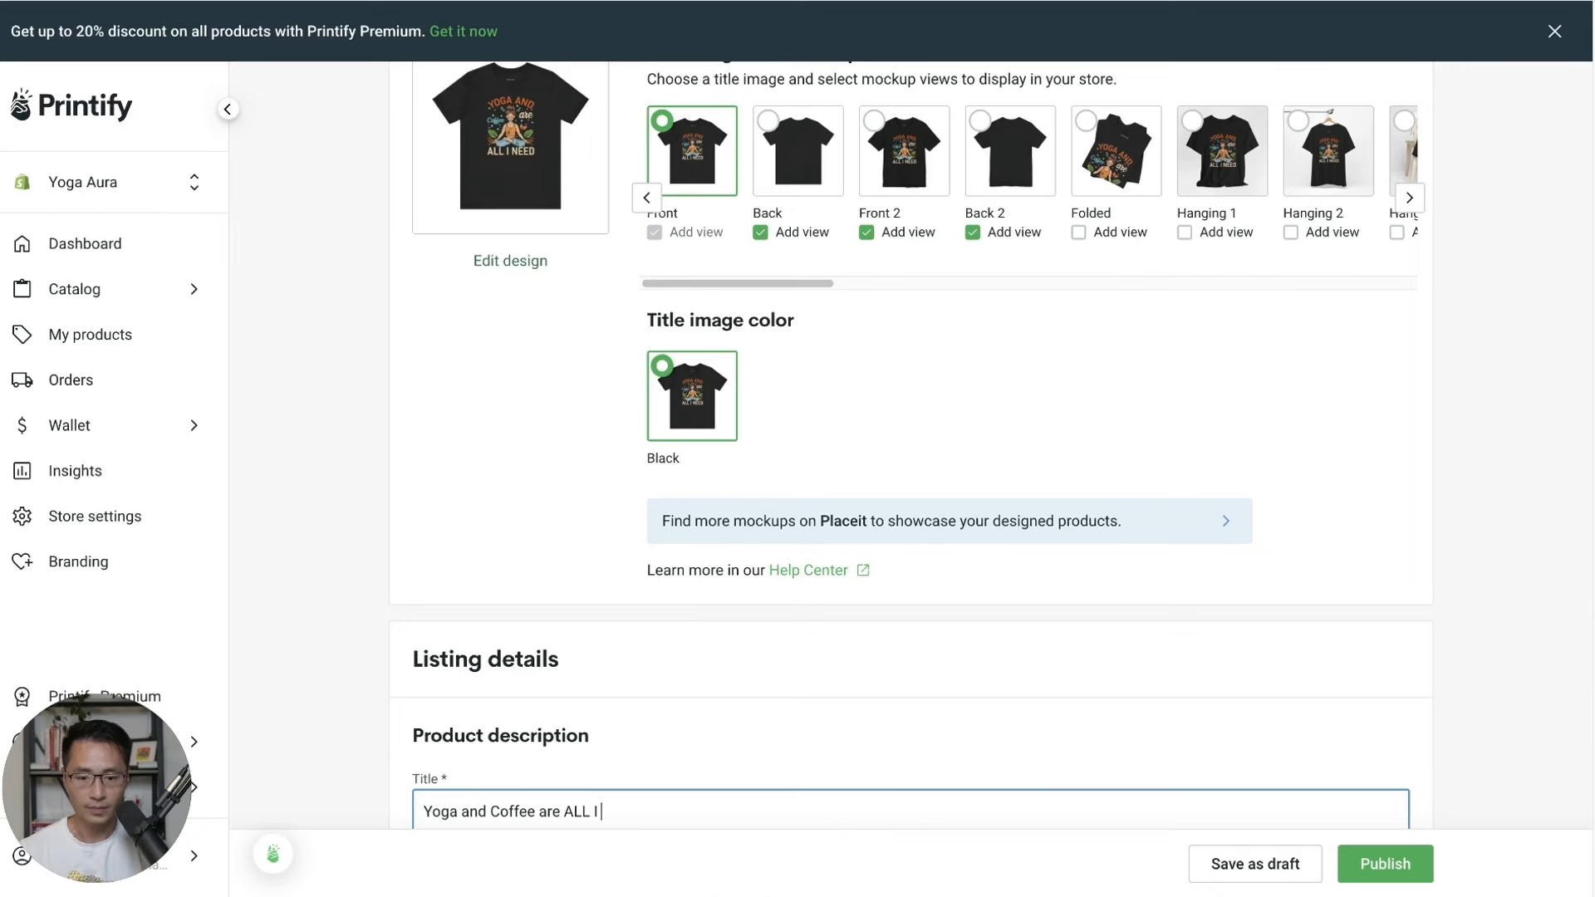
pyautogui.write(' NEED')
pyautogui.scroll(-8, 1445, 499)
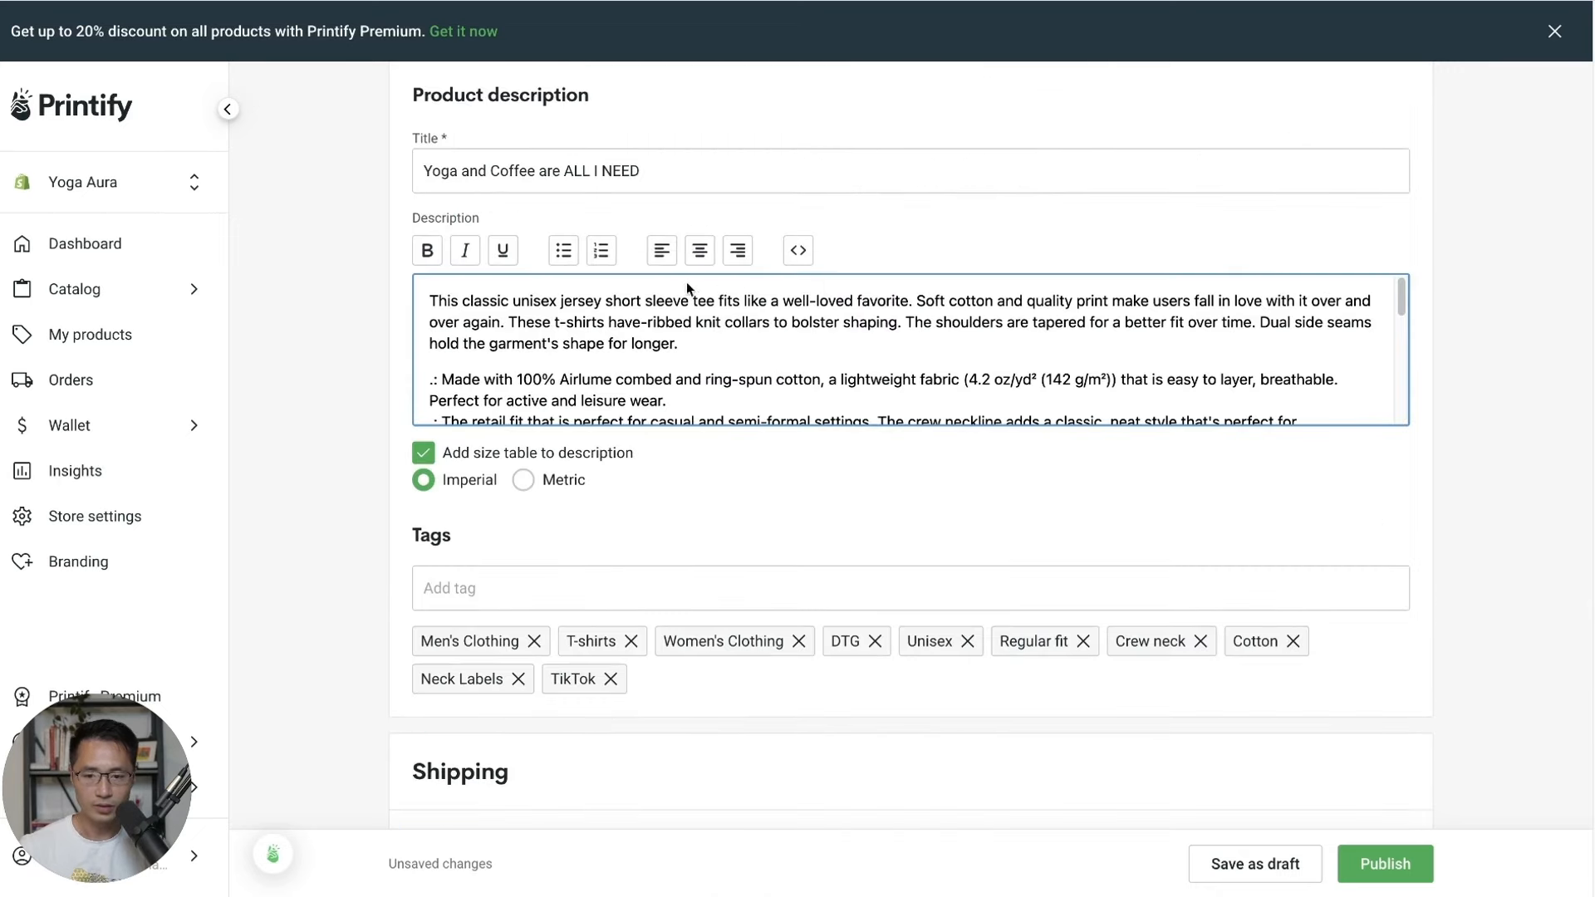
pyautogui.scroll(-2, 1402, 546)
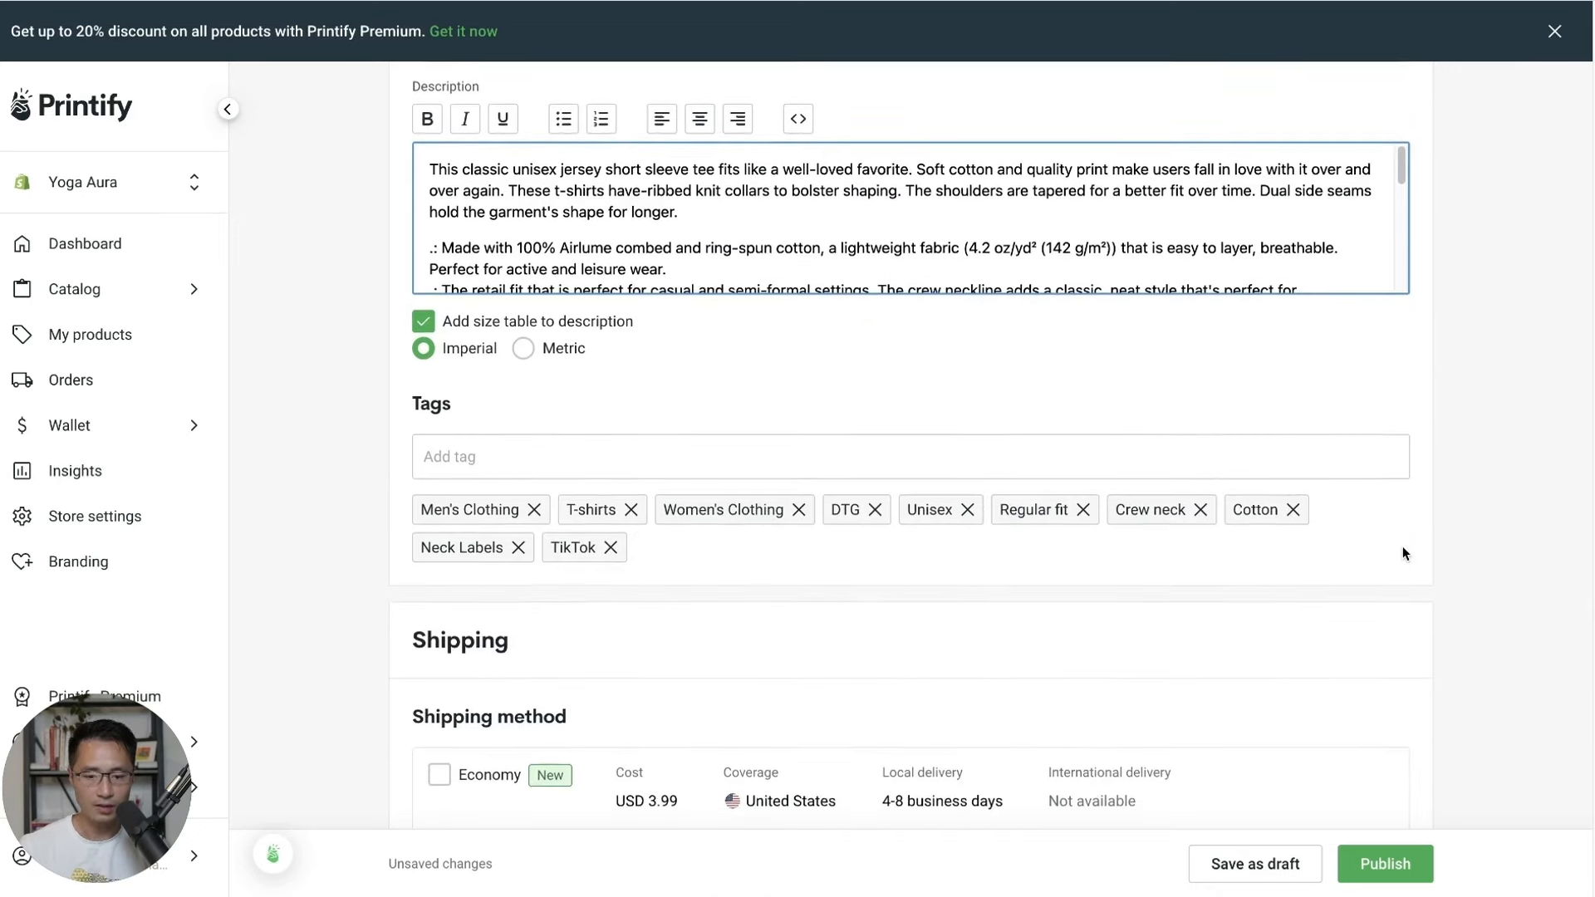
pyautogui.scroll(-4, 1402, 546)
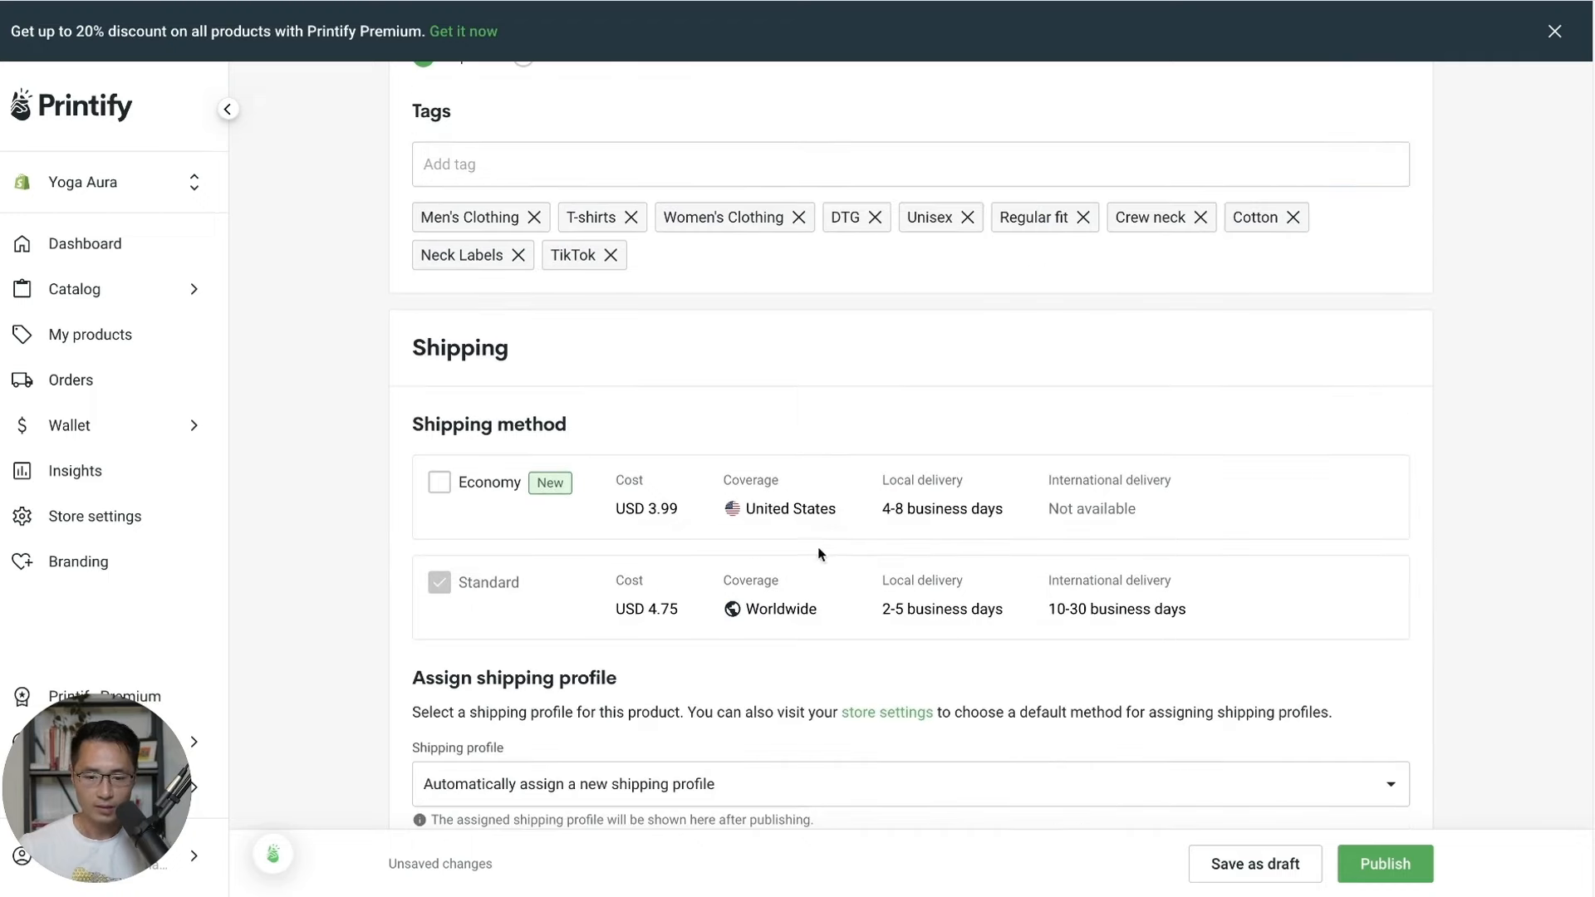
pyautogui.scroll(-8, 1398, 539)
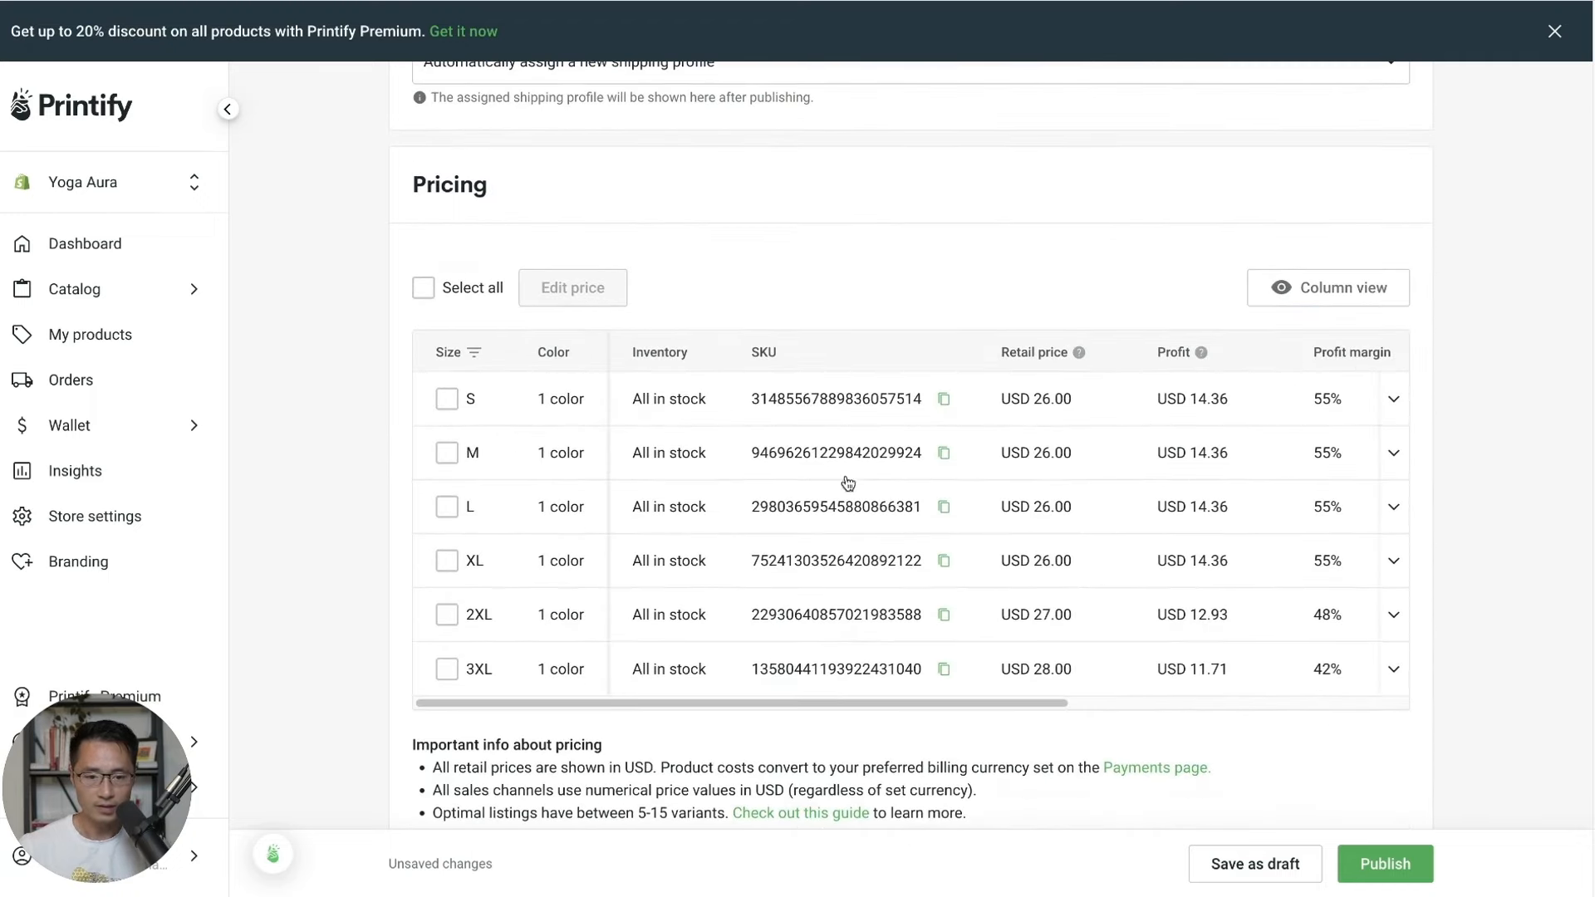
pyautogui.scroll(-3, 1088, 535)
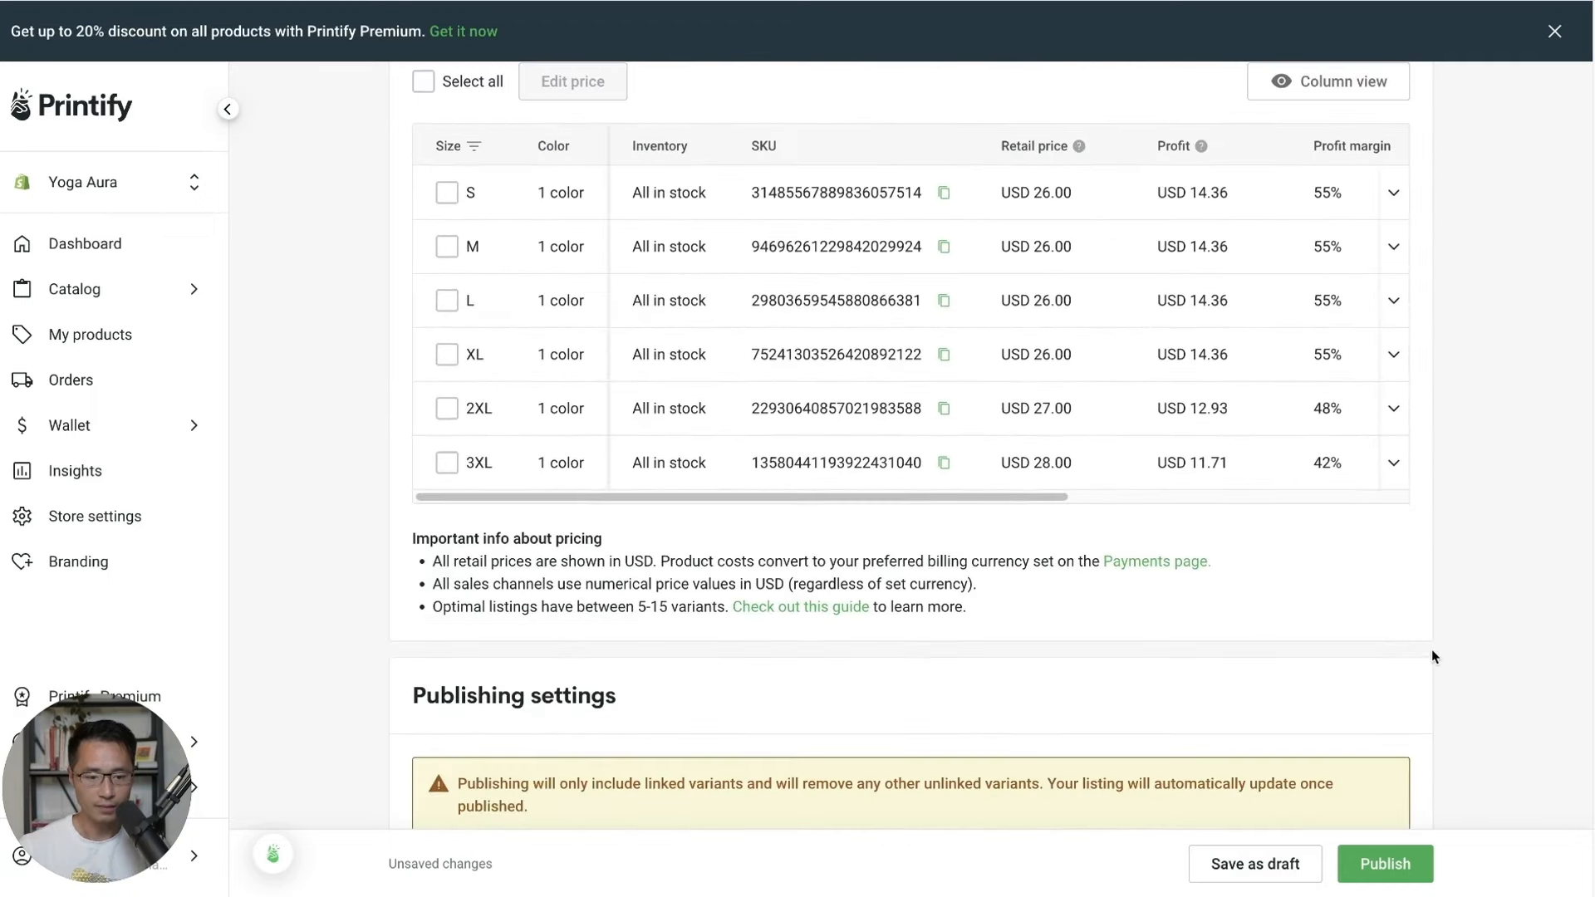
pyautogui.click(1382, 864)
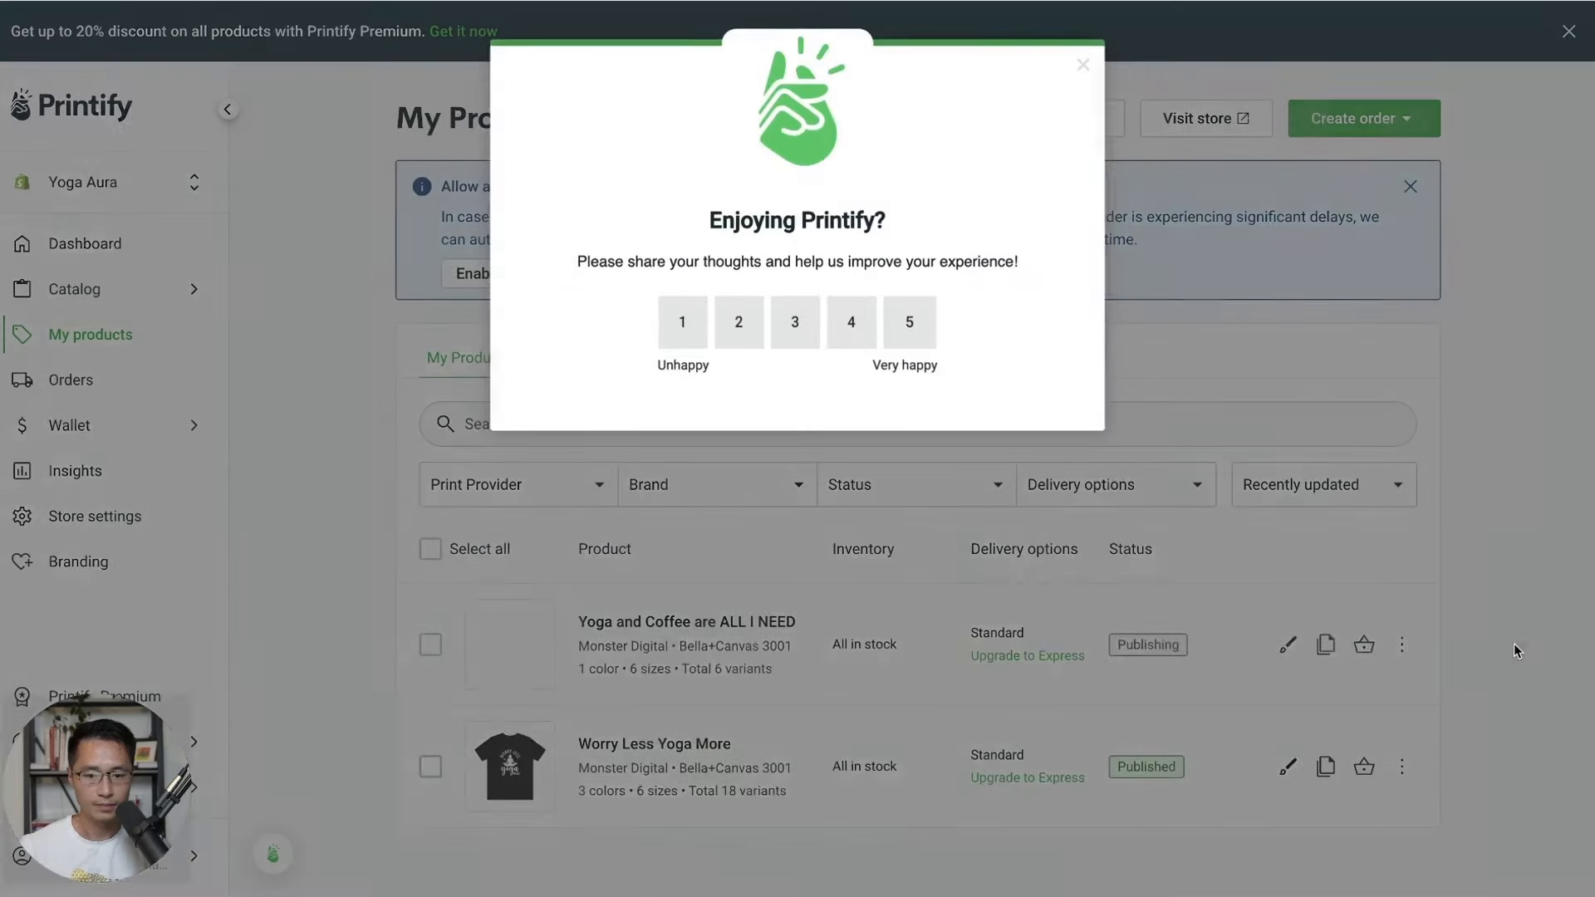
# Preview Worry Less Yoga More on the storefront at $26.00, then go to Online Store themes.
pyautogui.click(1083, 67)
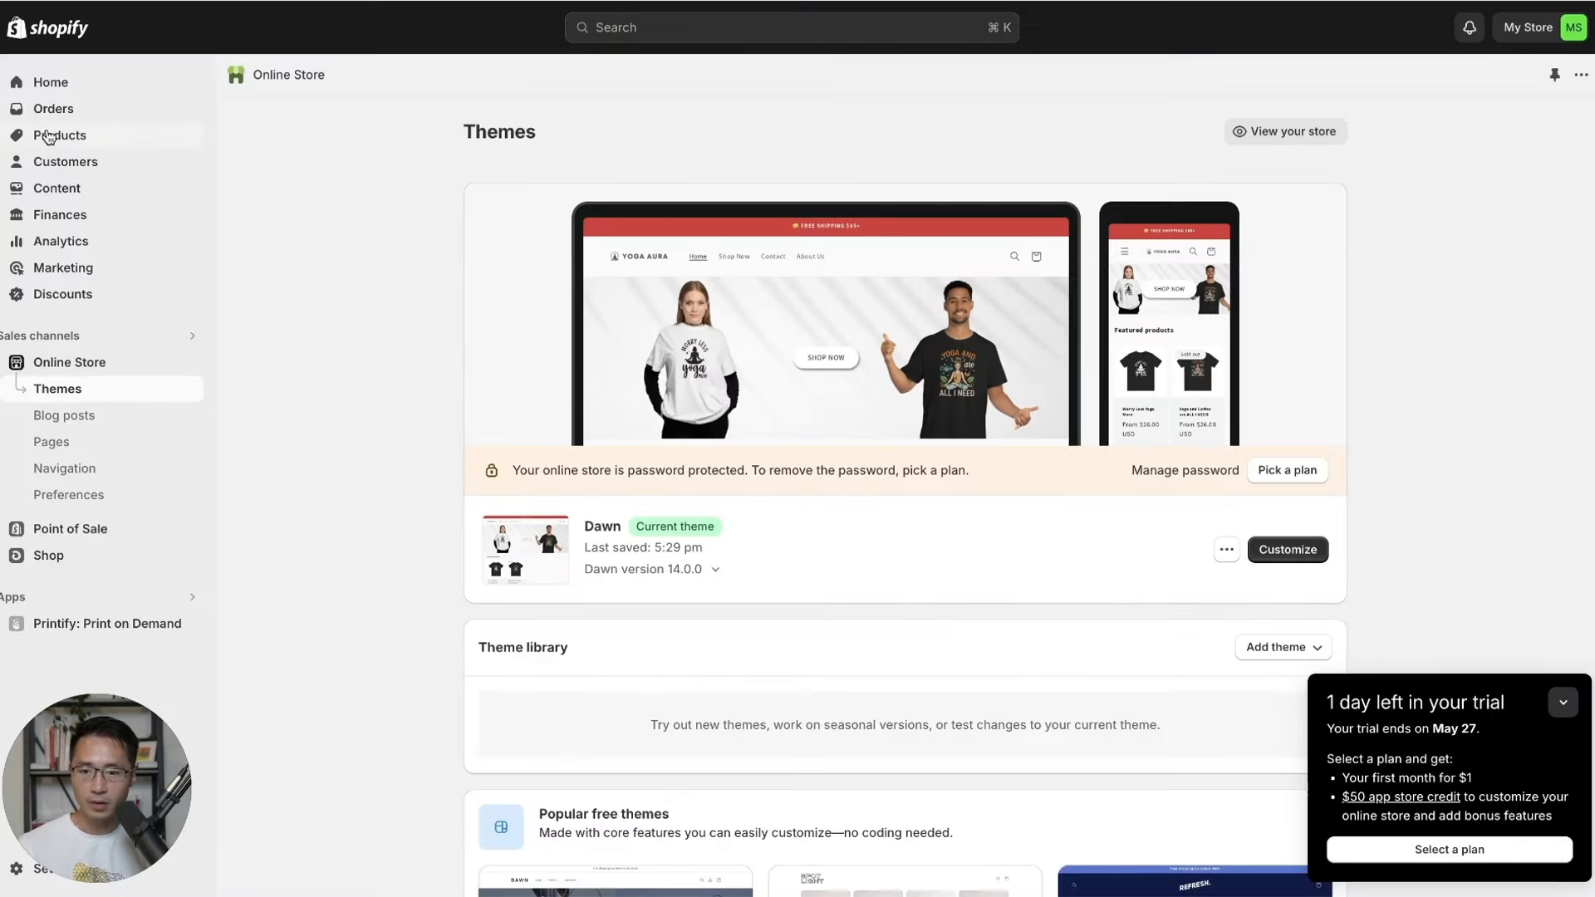
pyautogui.click(61, 137)
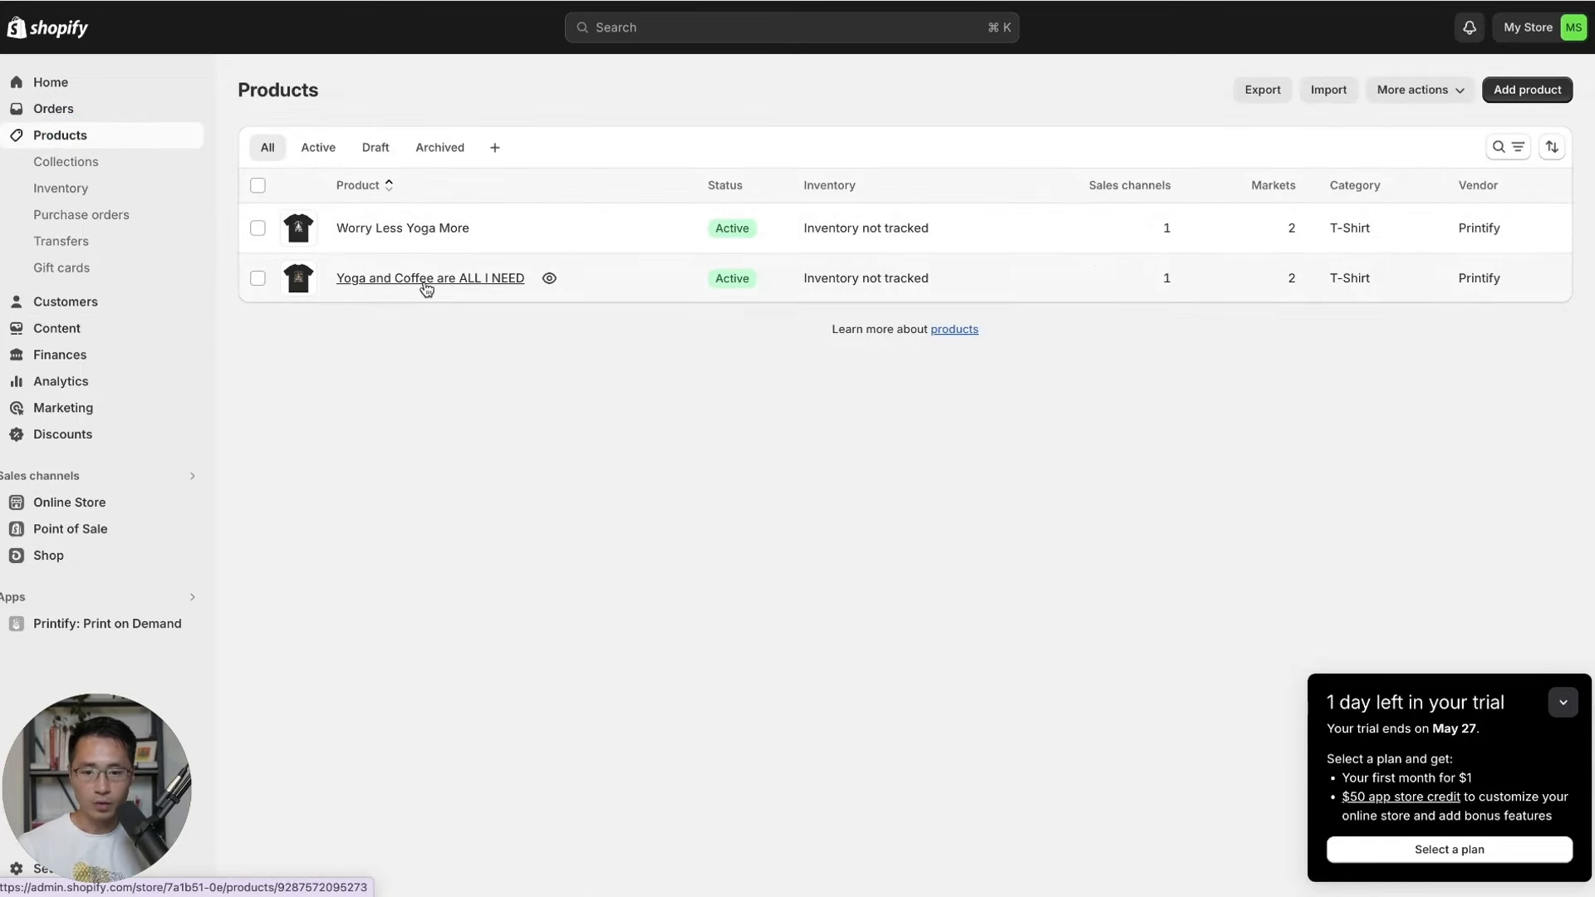
pyautogui.click(407, 230)
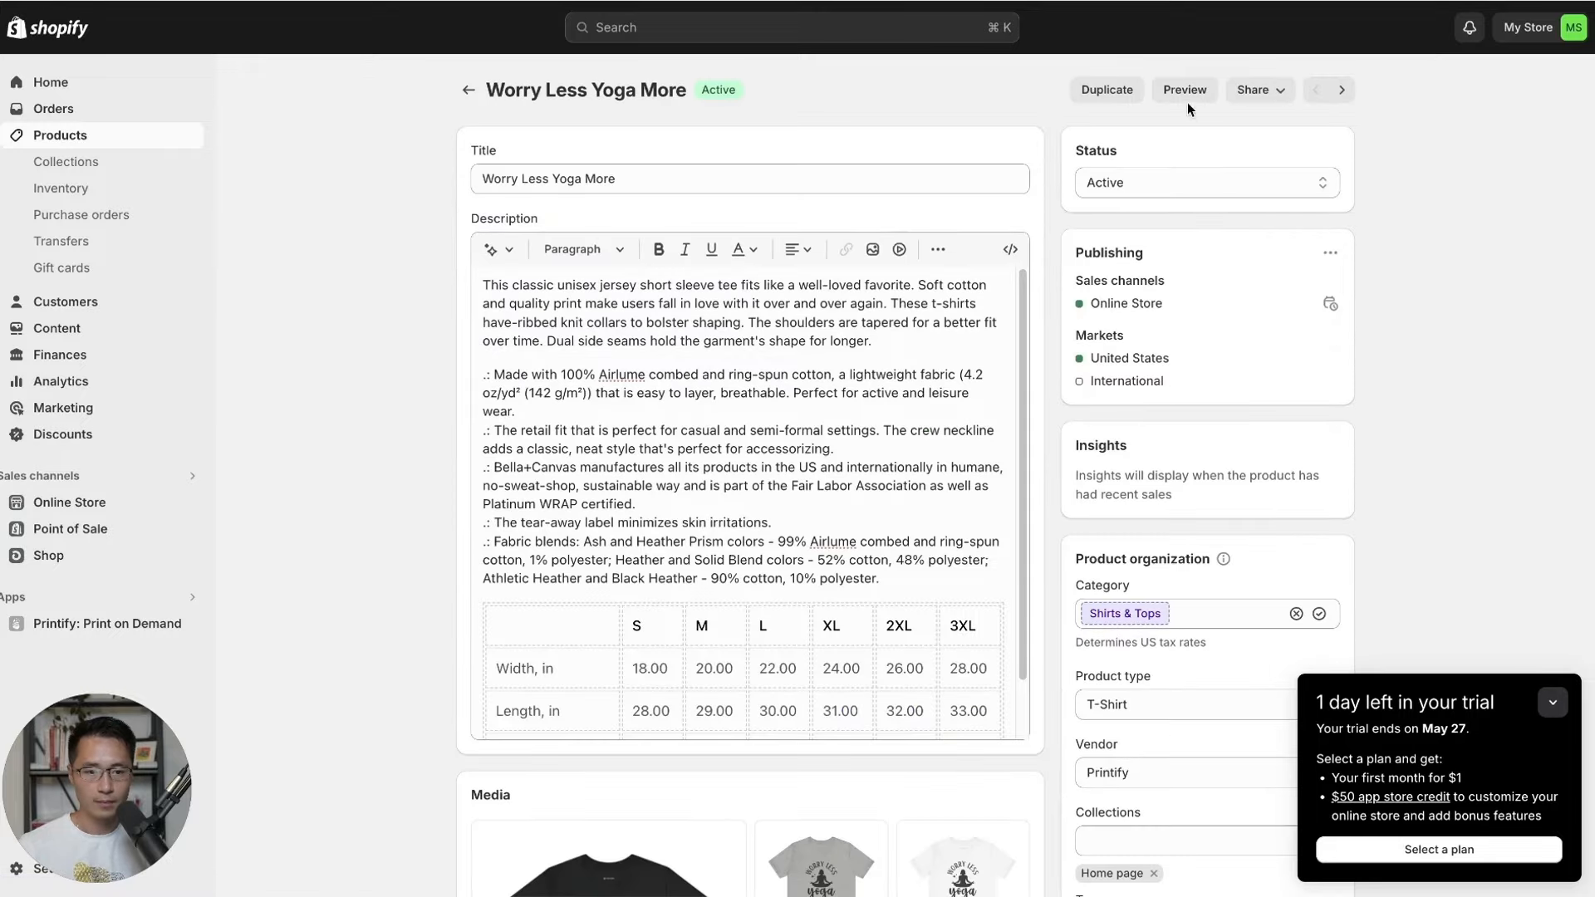
pyautogui.click(1188, 90)
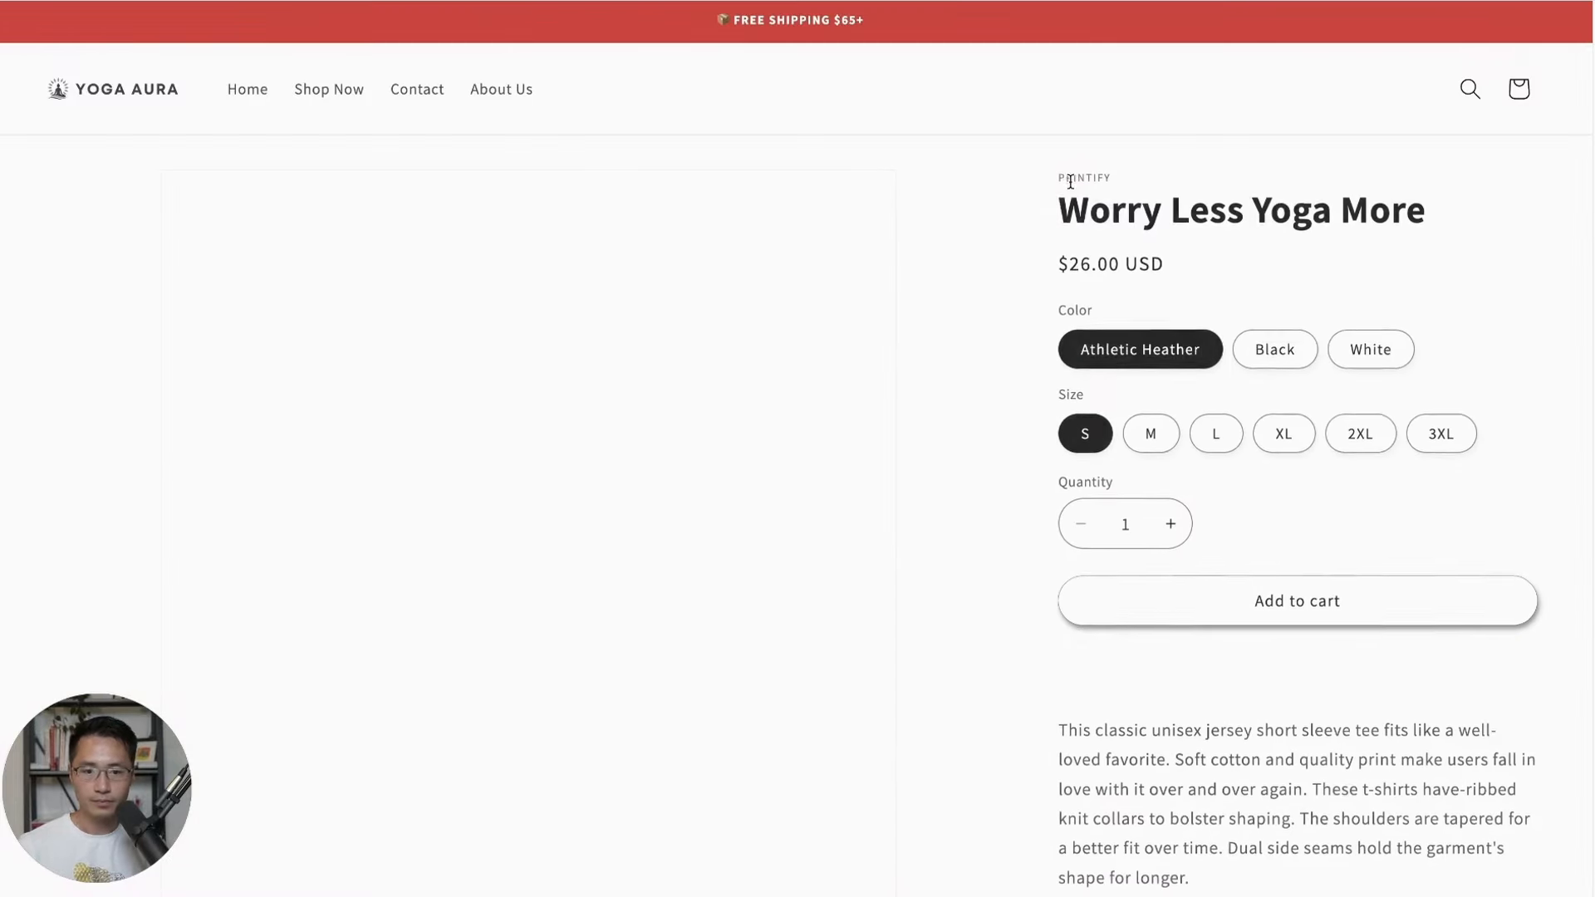
pyautogui.scroll(-12, 944, 307)
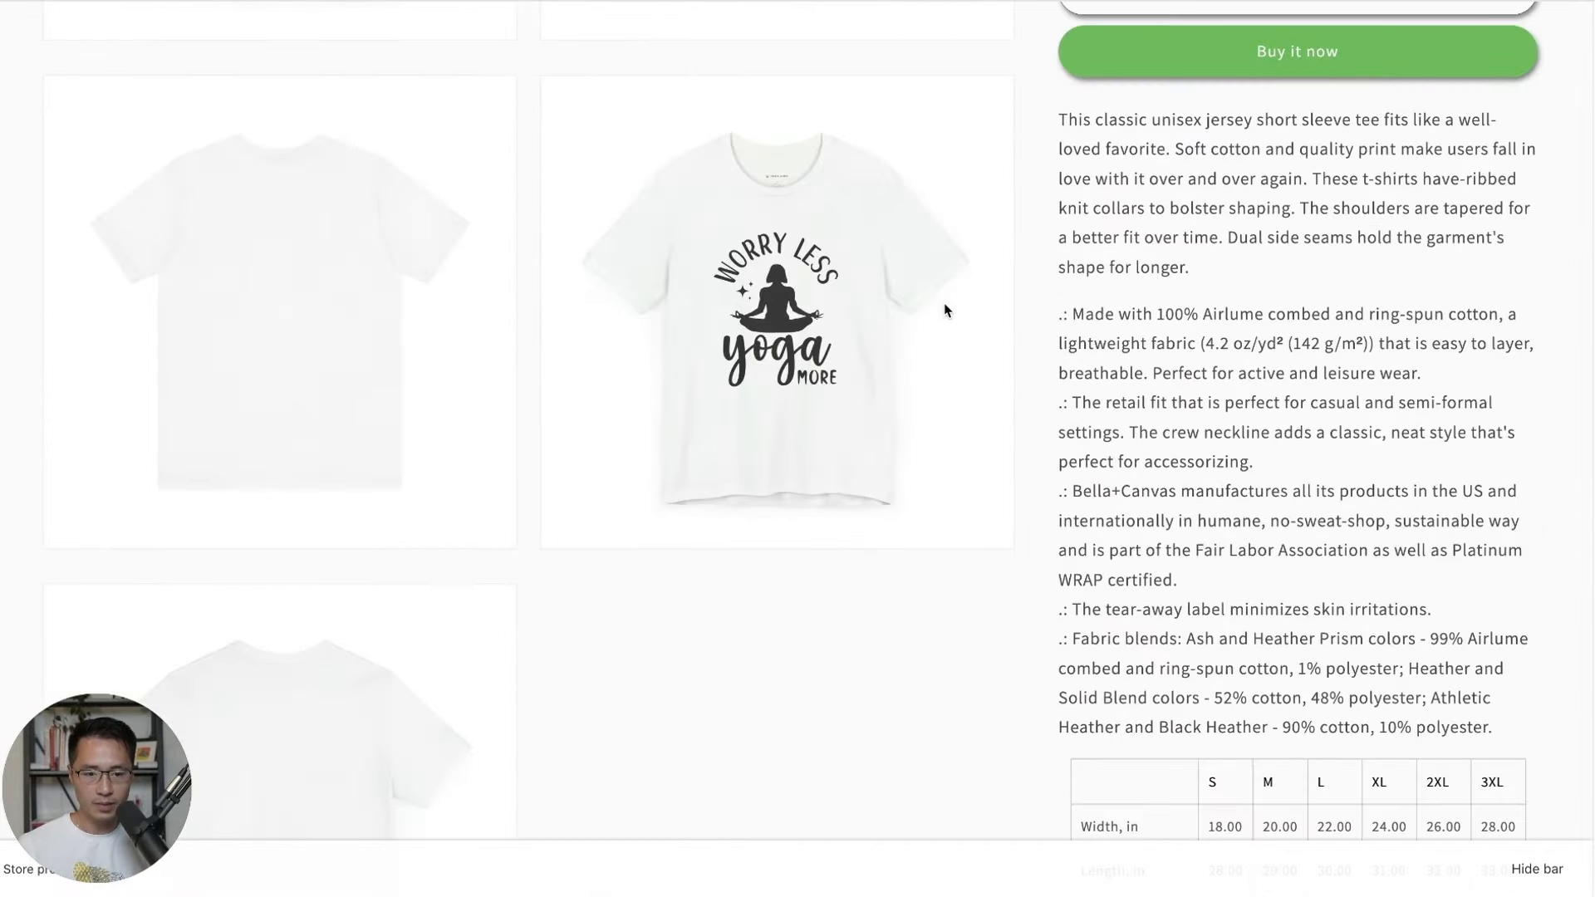
pyautogui.scroll(-5, 947, 373)
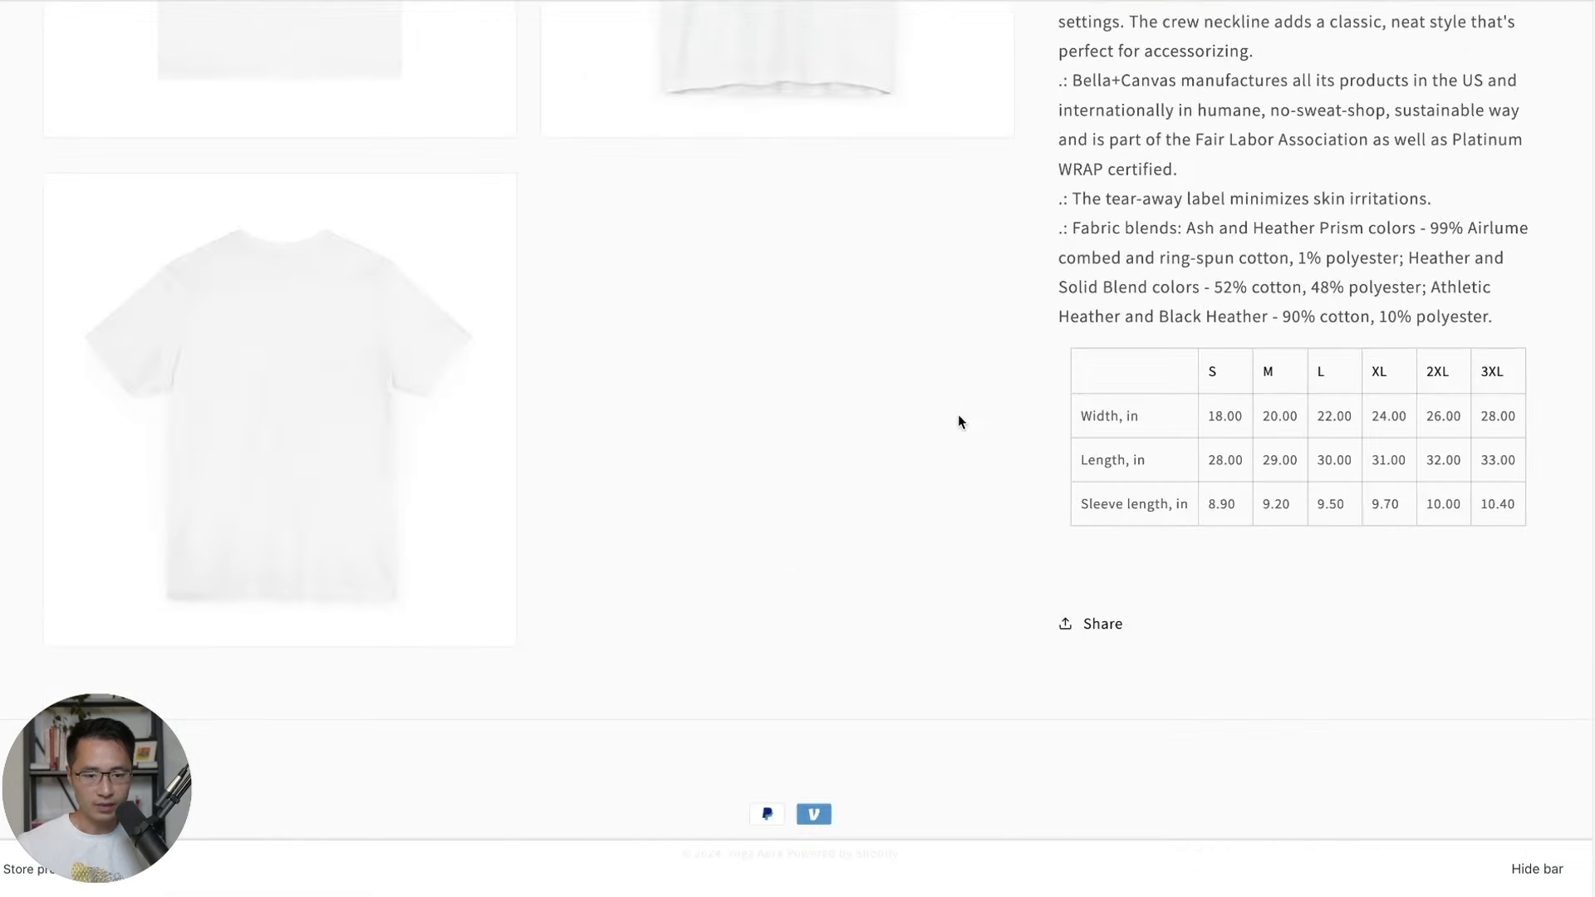
pyautogui.scroll(20, 958, 422)
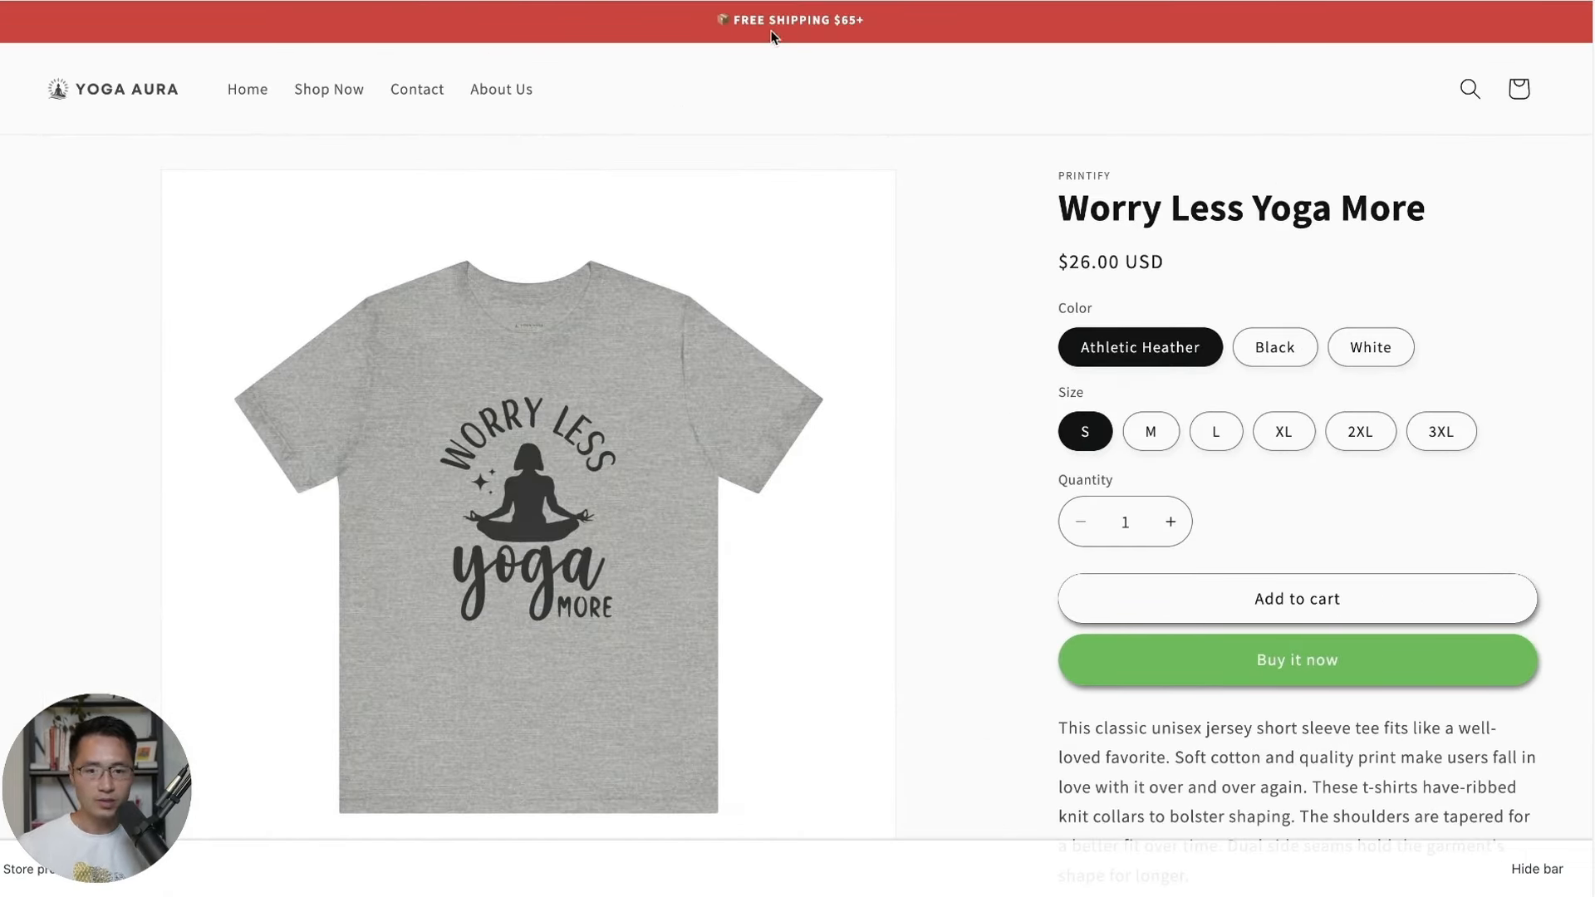
pyautogui.click(332, 1)
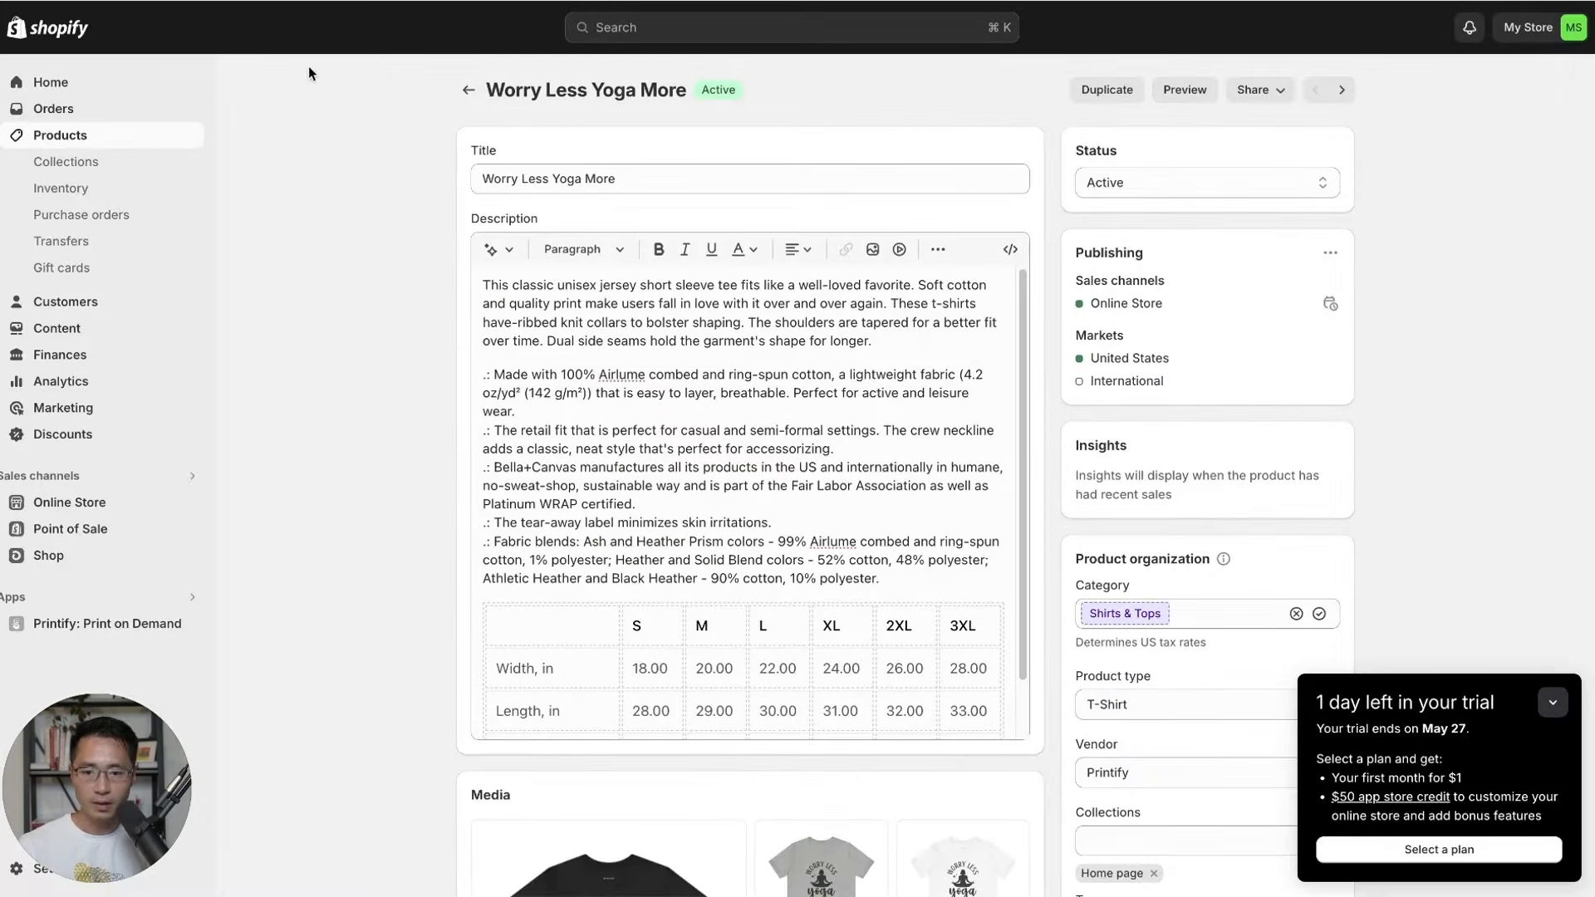
pyautogui.click(95, 502)
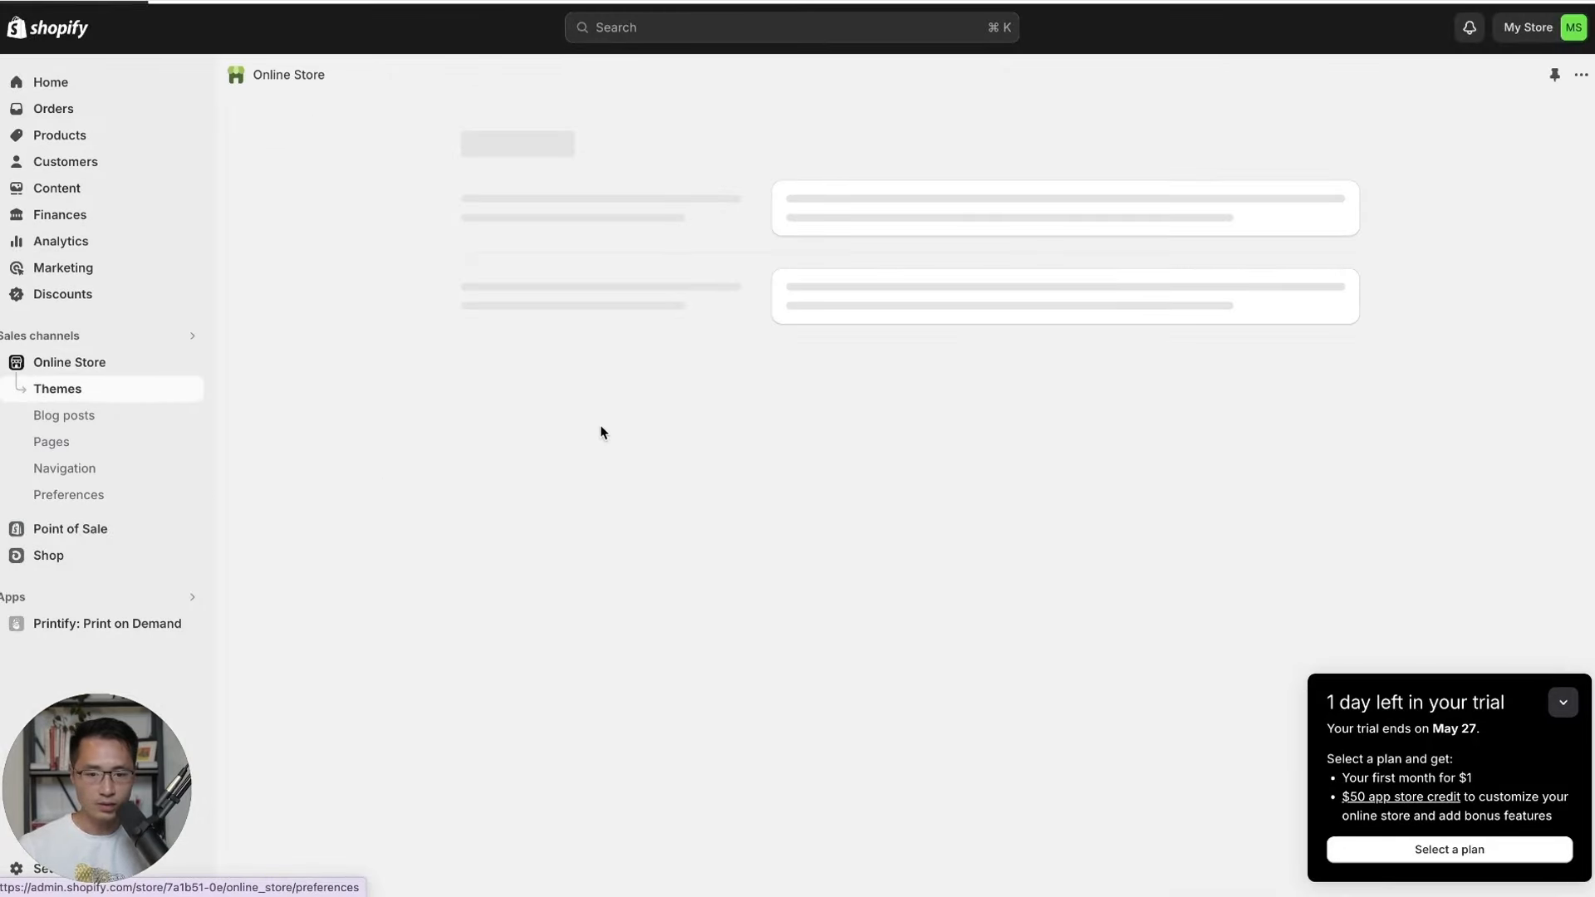
# Change the announcement bar to 'FREE SHIPPING ON ORDERS $65+' and save the Dawn theme.
pyautogui.click(1286, 548)
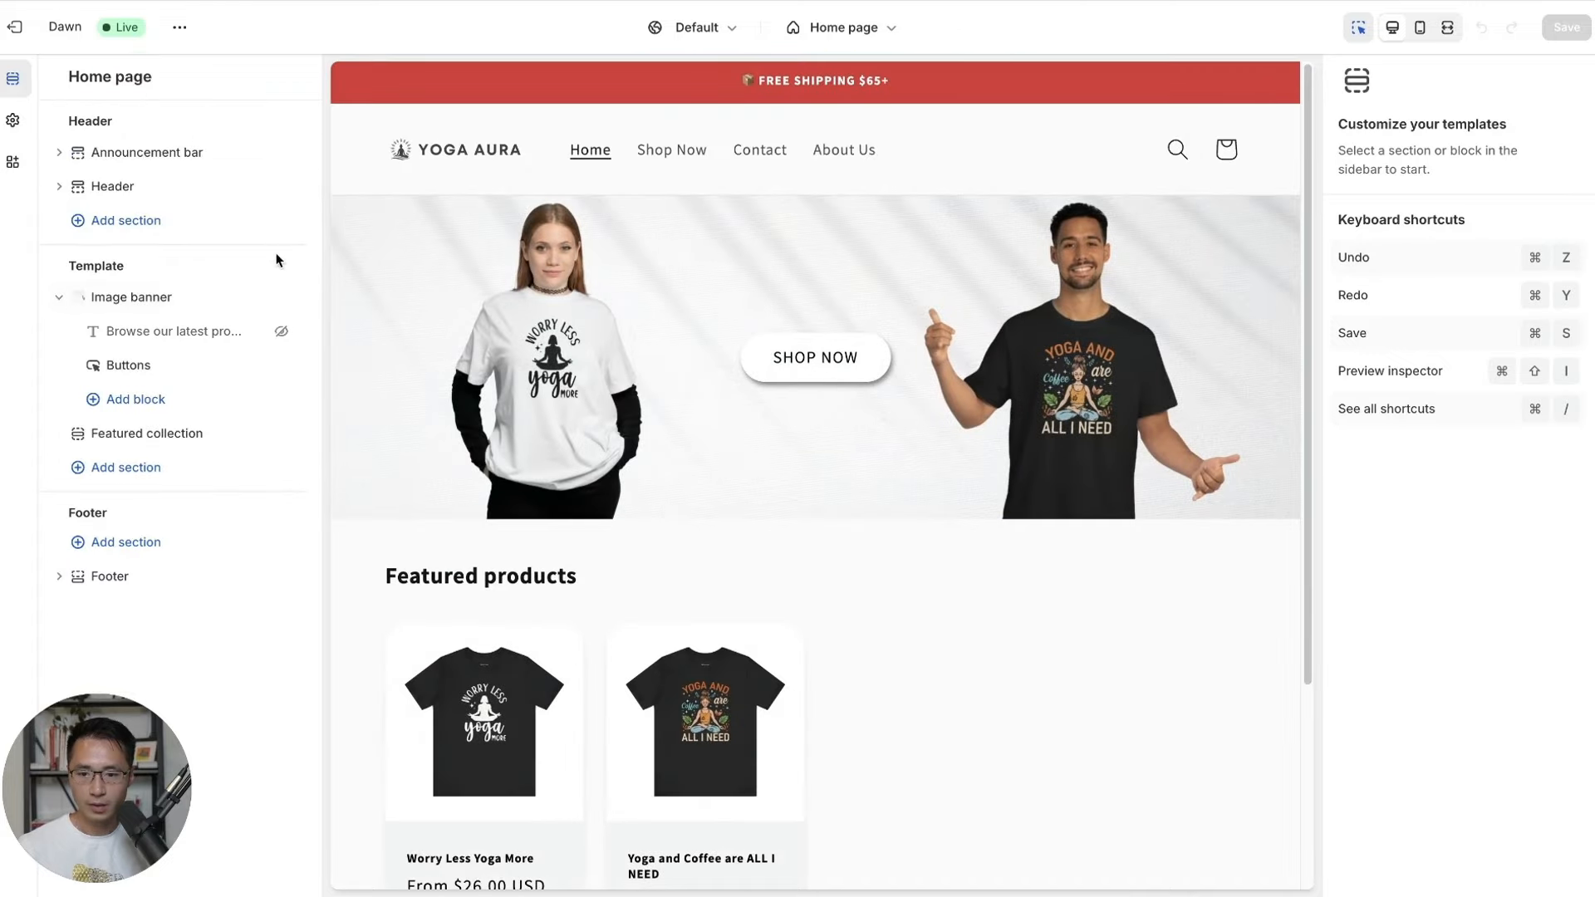
pyautogui.click(186, 152)
pyautogui.click(175, 186)
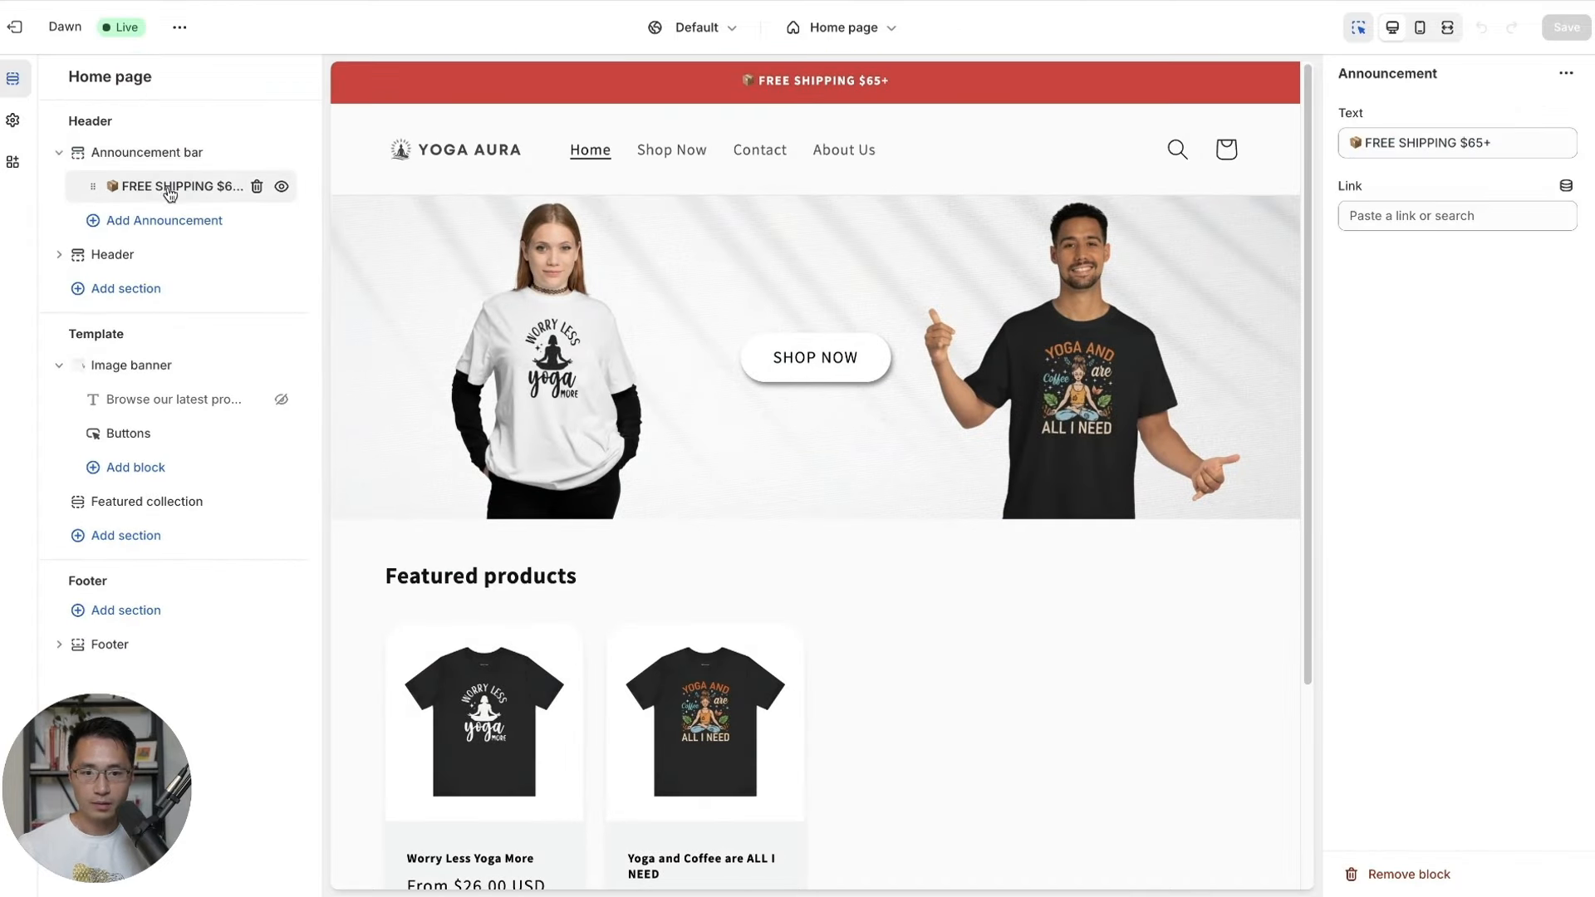
pyautogui.click(1459, 143)
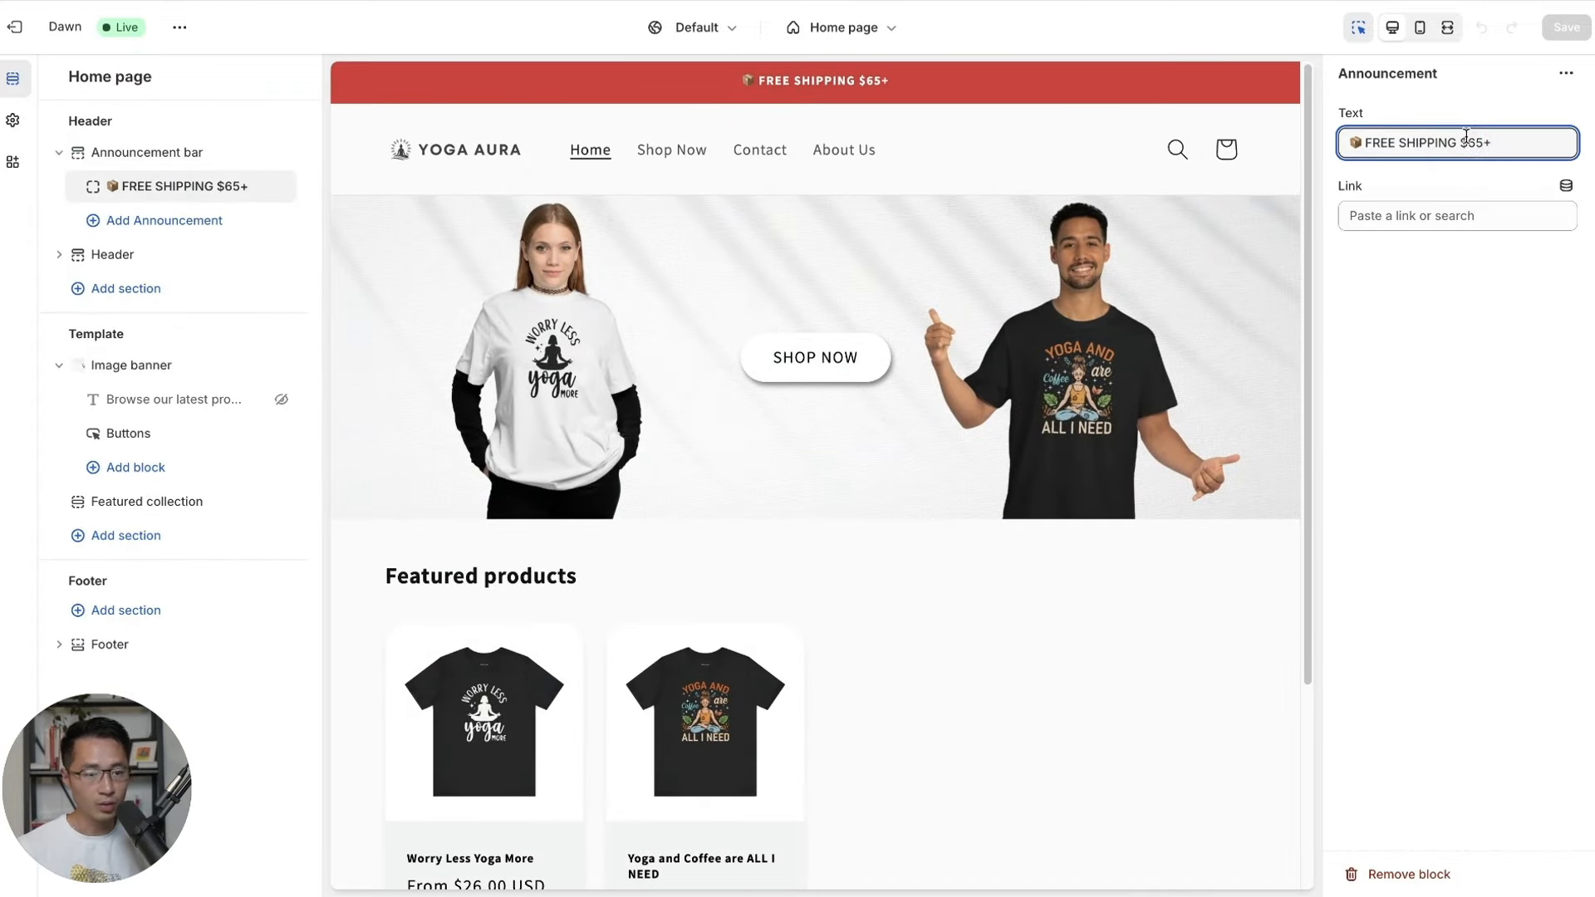
pyautogui.write('ON ORDERS')
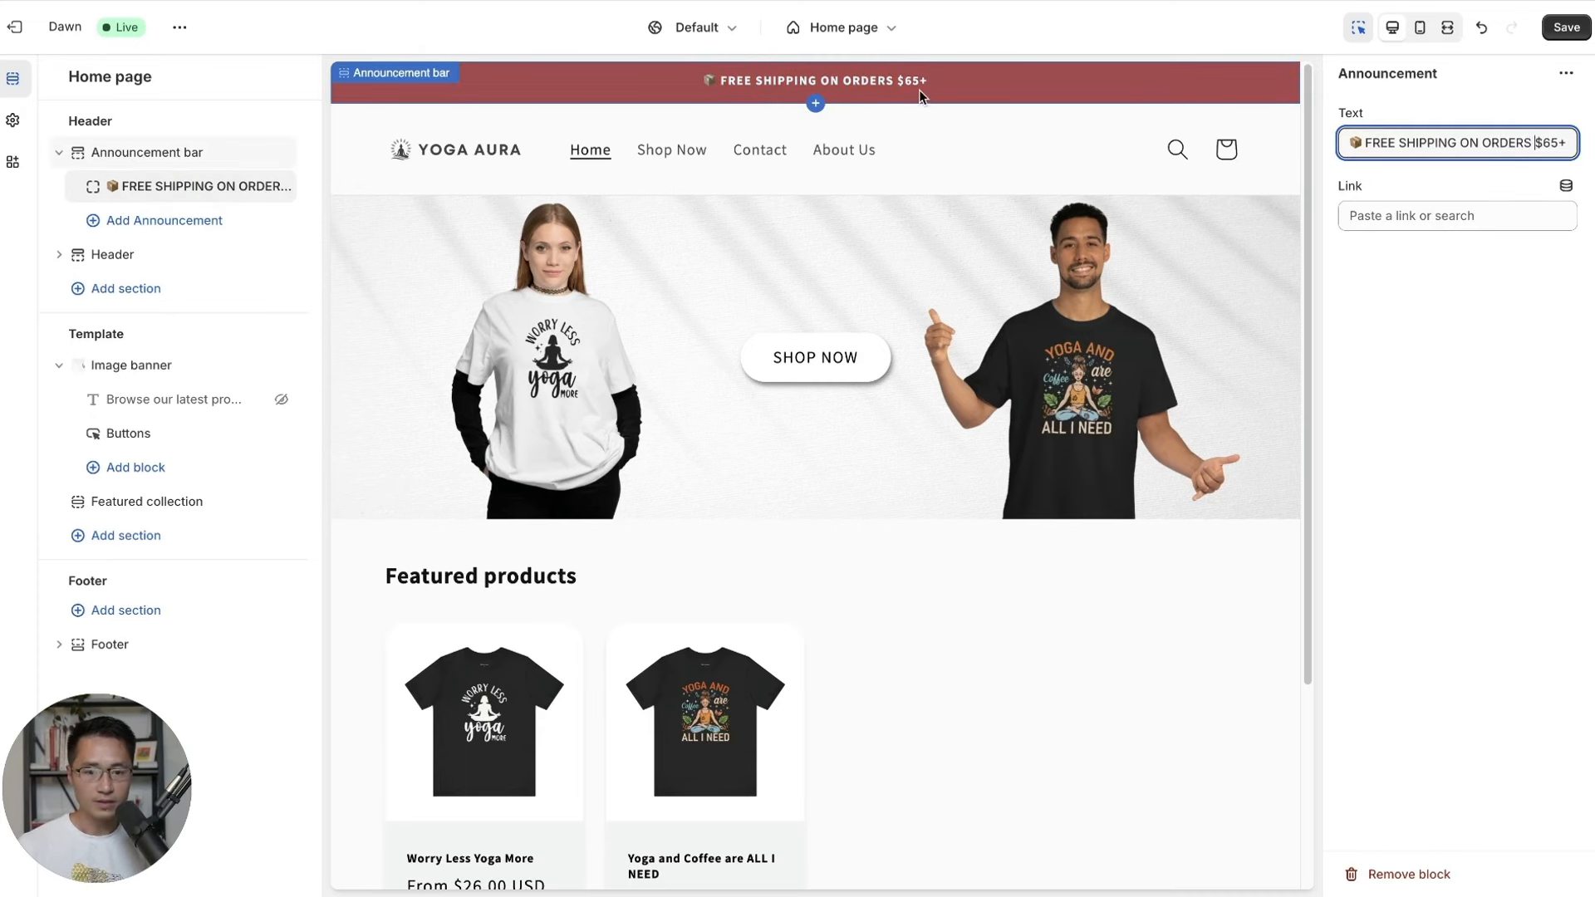
pyautogui.click(1569, 33)
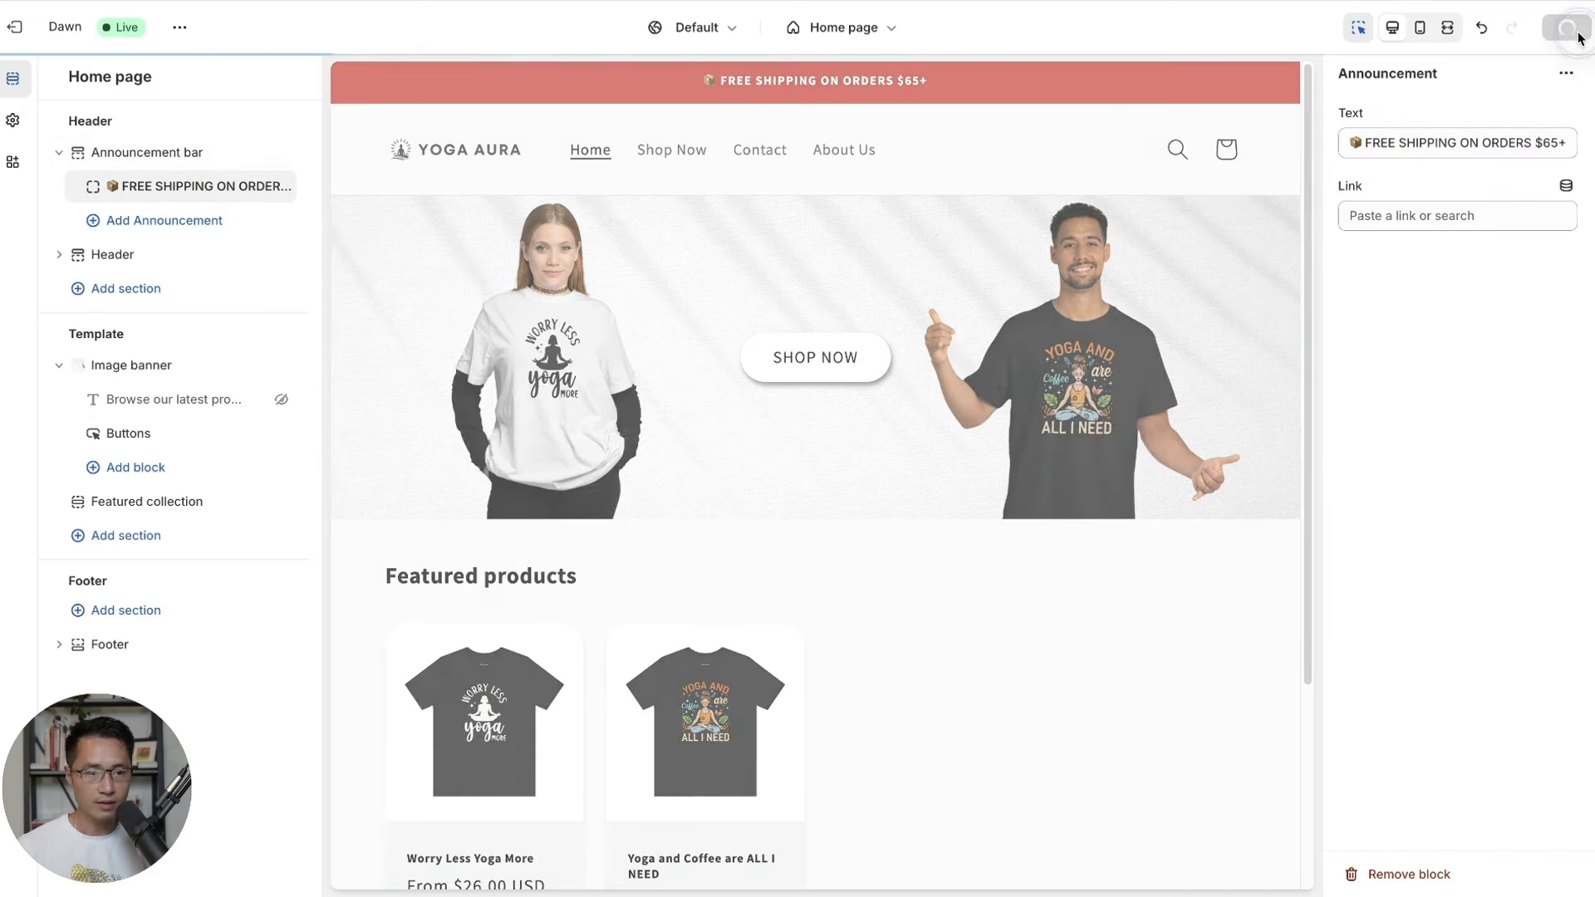
# Switch the theme editor to the Default product template.
pyautogui.click(840, 27)
pyautogui.click(868, 27)
pyautogui.click(867, 28)
pyautogui.click(778, 148)
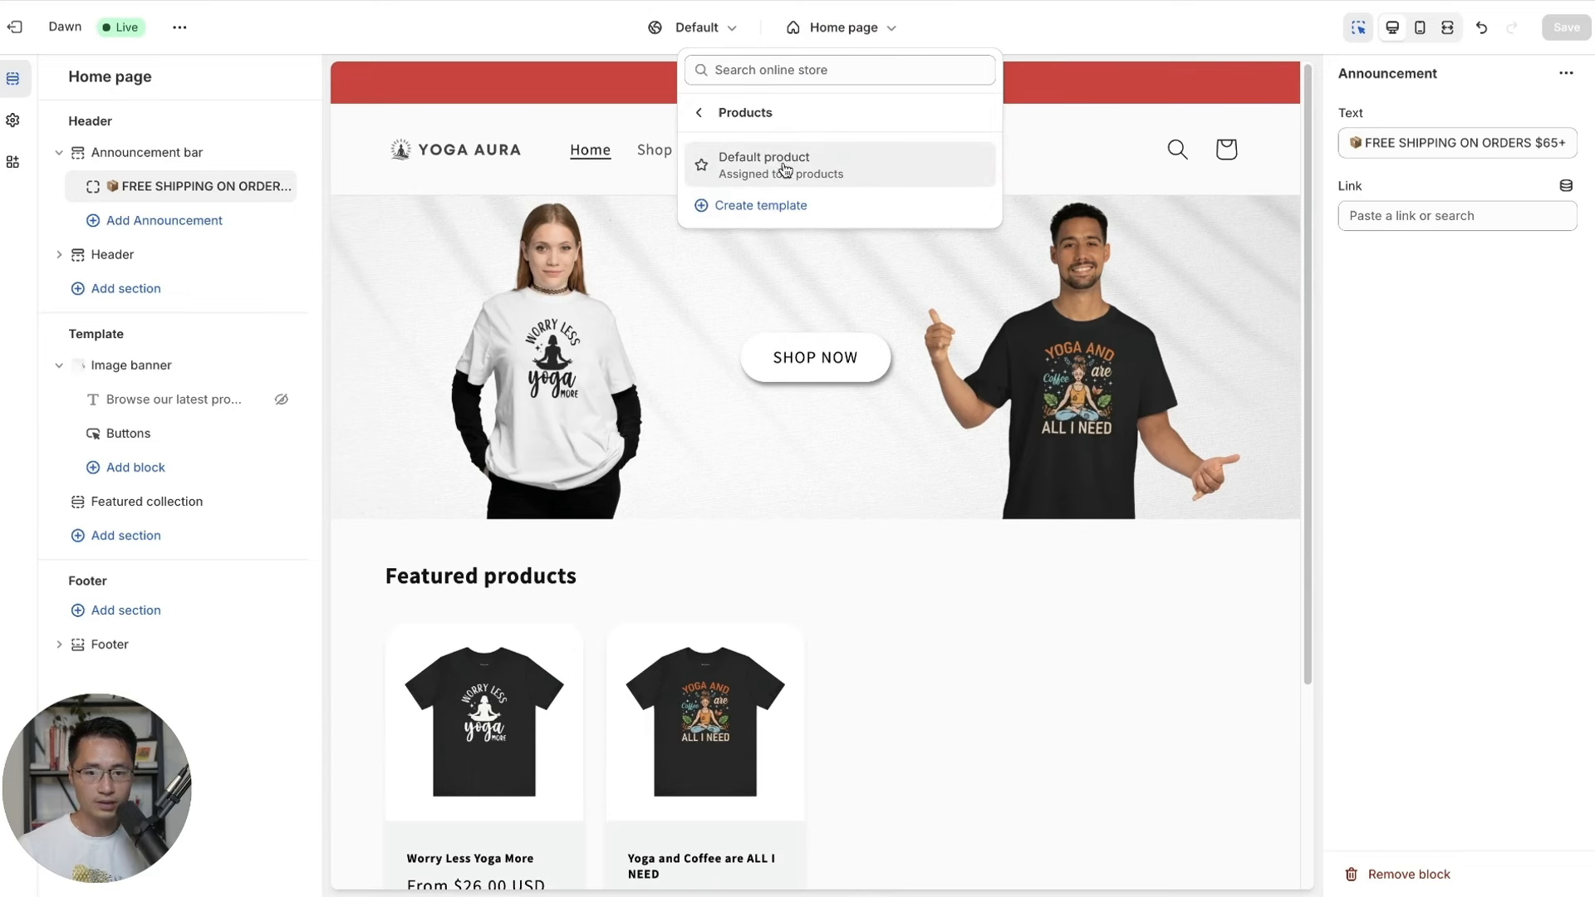
pyautogui.click(783, 169)
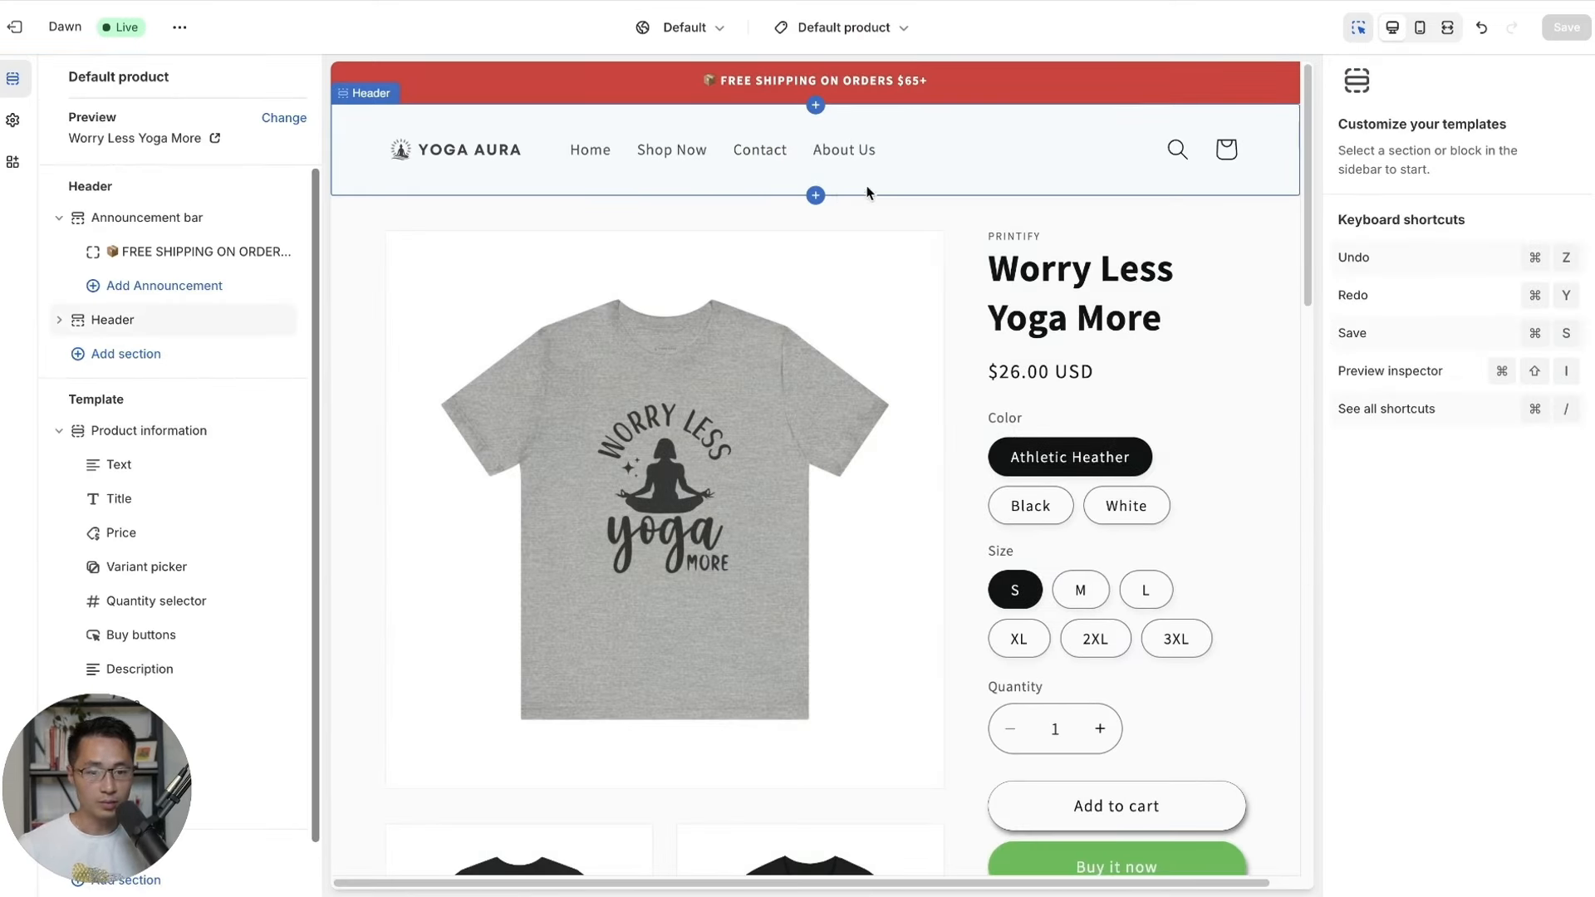
# Preview the product page in mobile layout and delete the vendor Text block.
pyautogui.click(1420, 28)
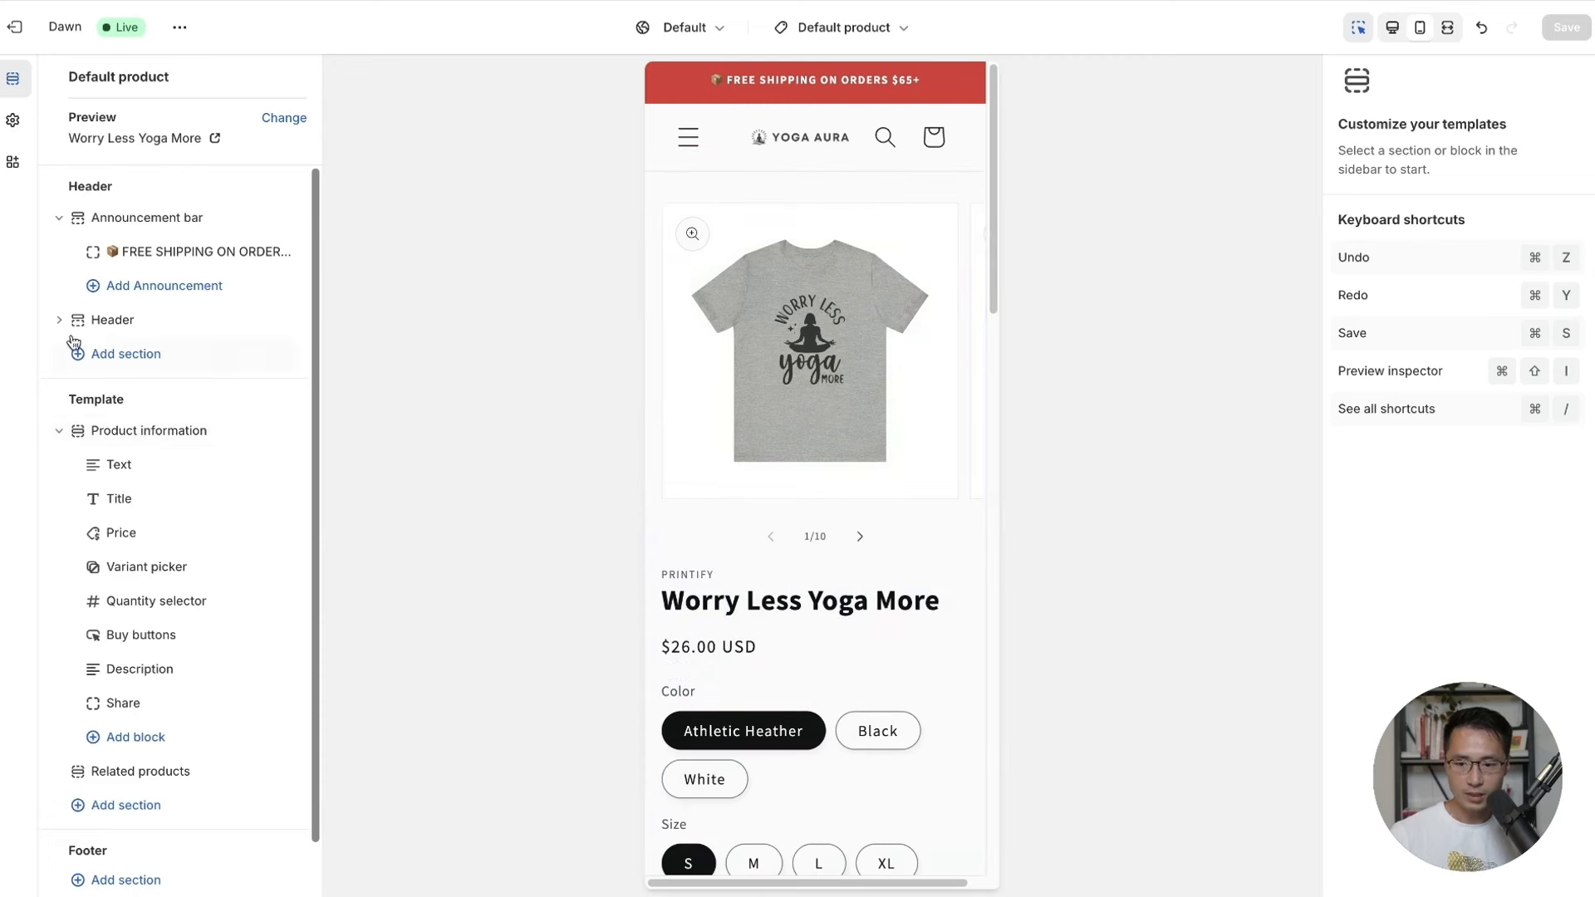
pyautogui.click(120, 470)
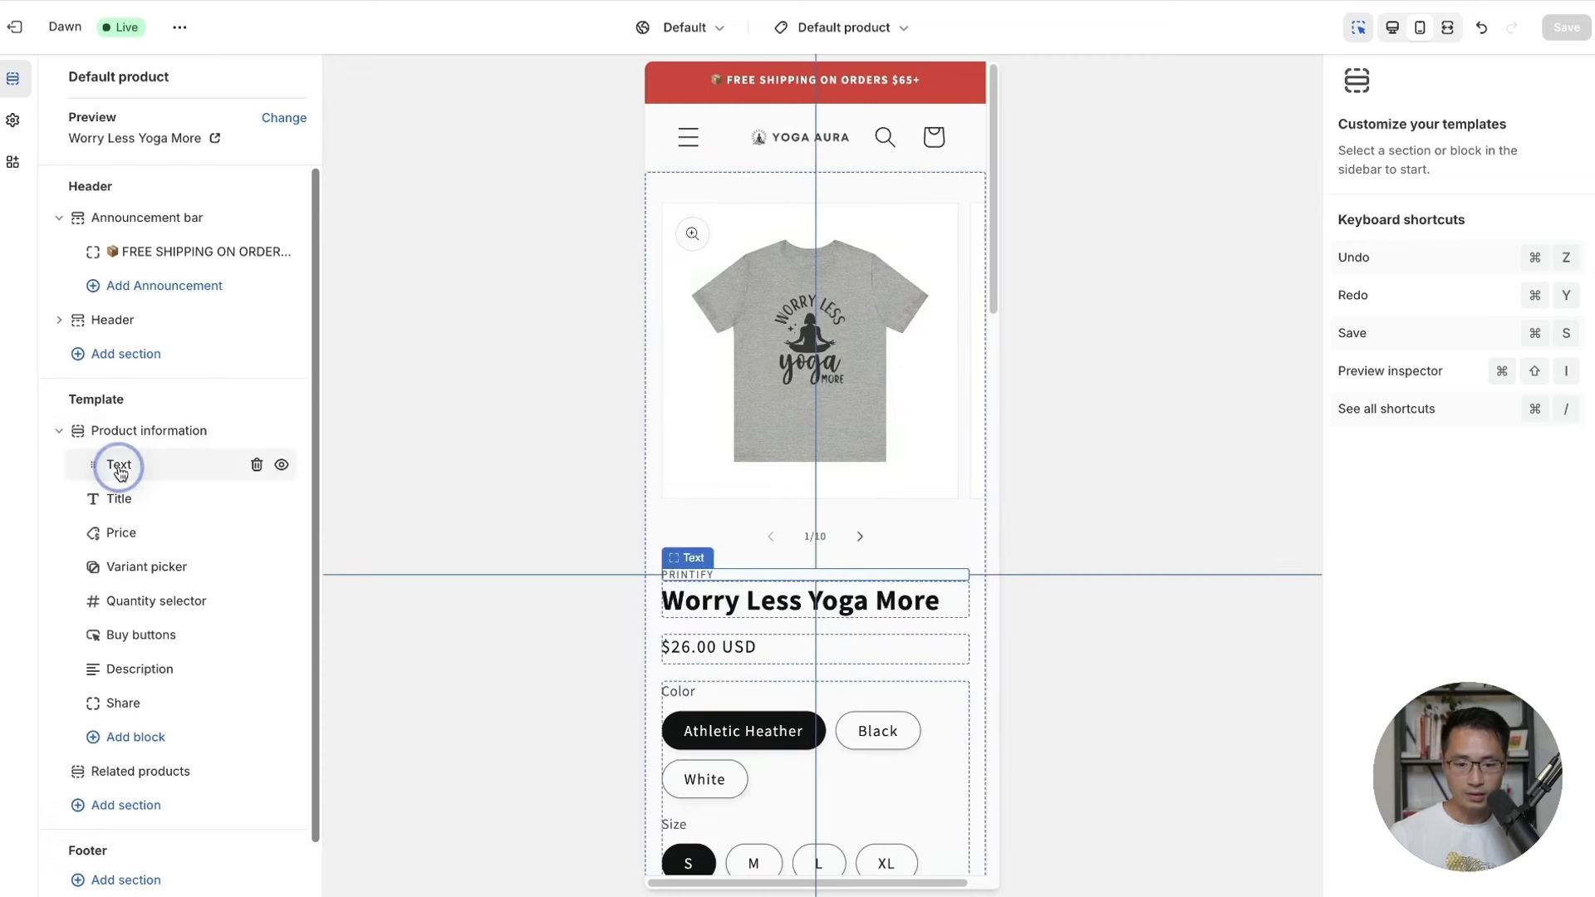
pyautogui.click(257, 466)
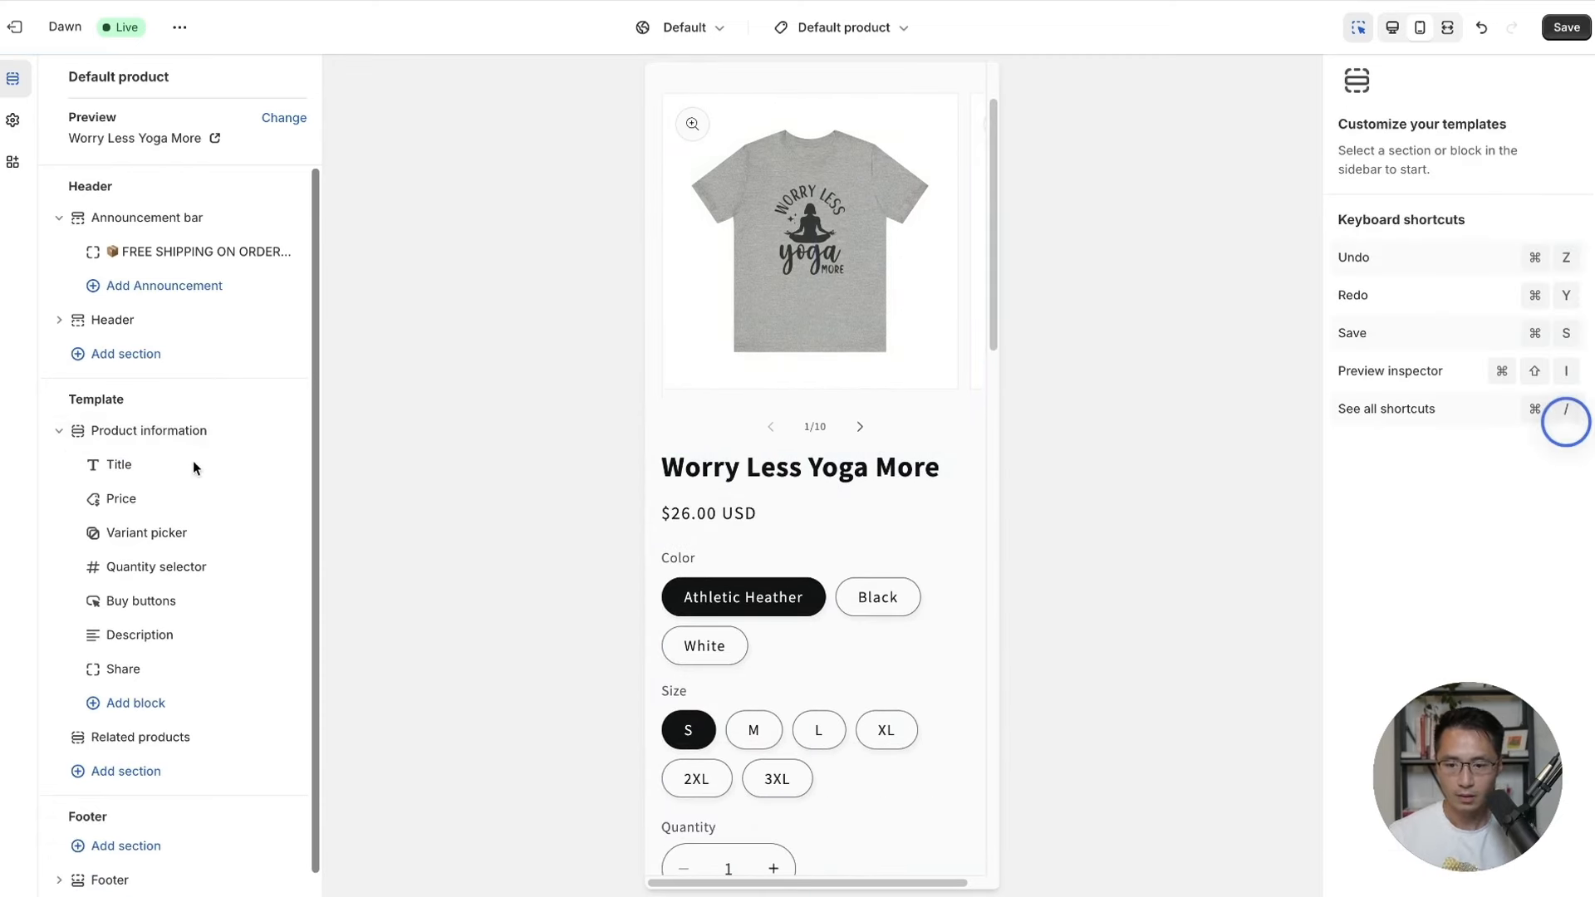
# Review the product blocks, trying dropdown variant options before reverting to pills.
pyautogui.click(127, 466)
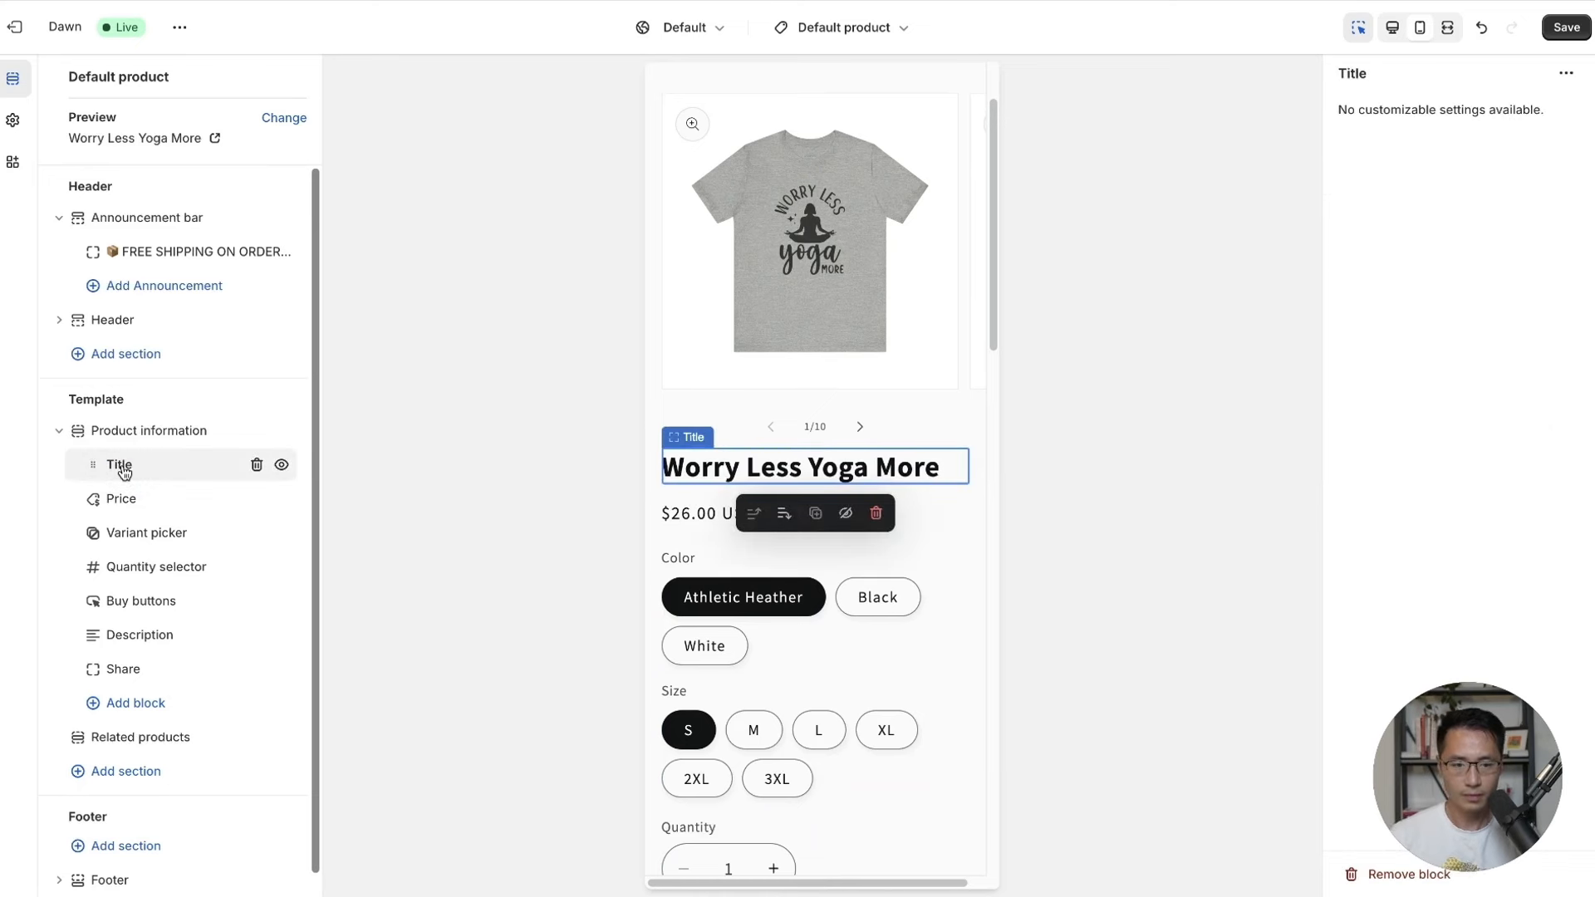
pyautogui.click(137, 503)
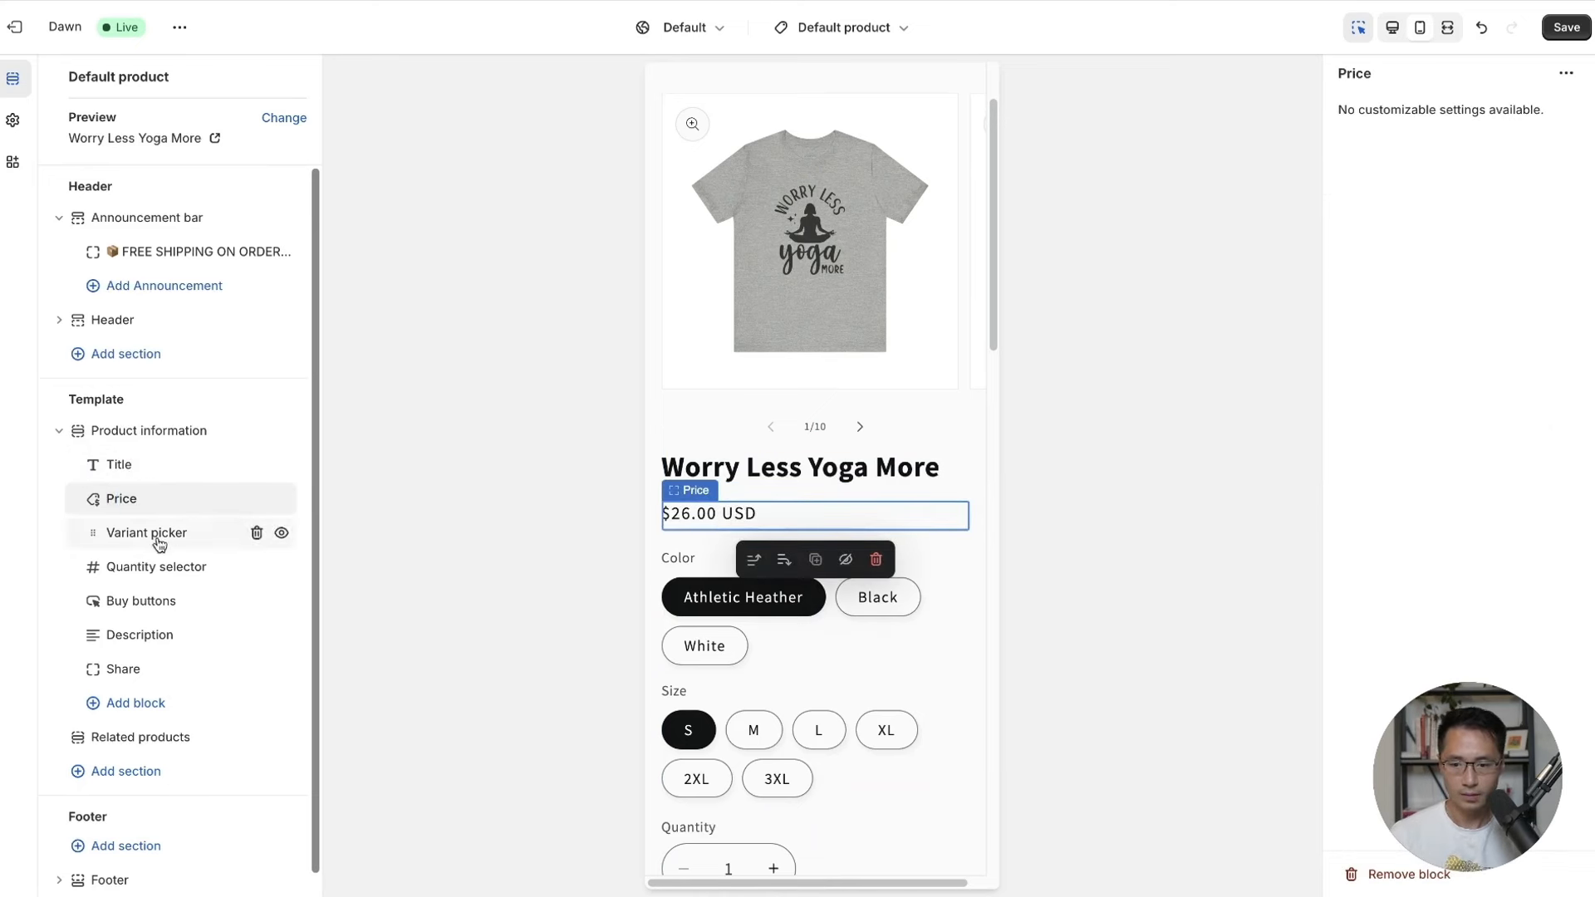
pyautogui.click(142, 547)
pyautogui.click(141, 533)
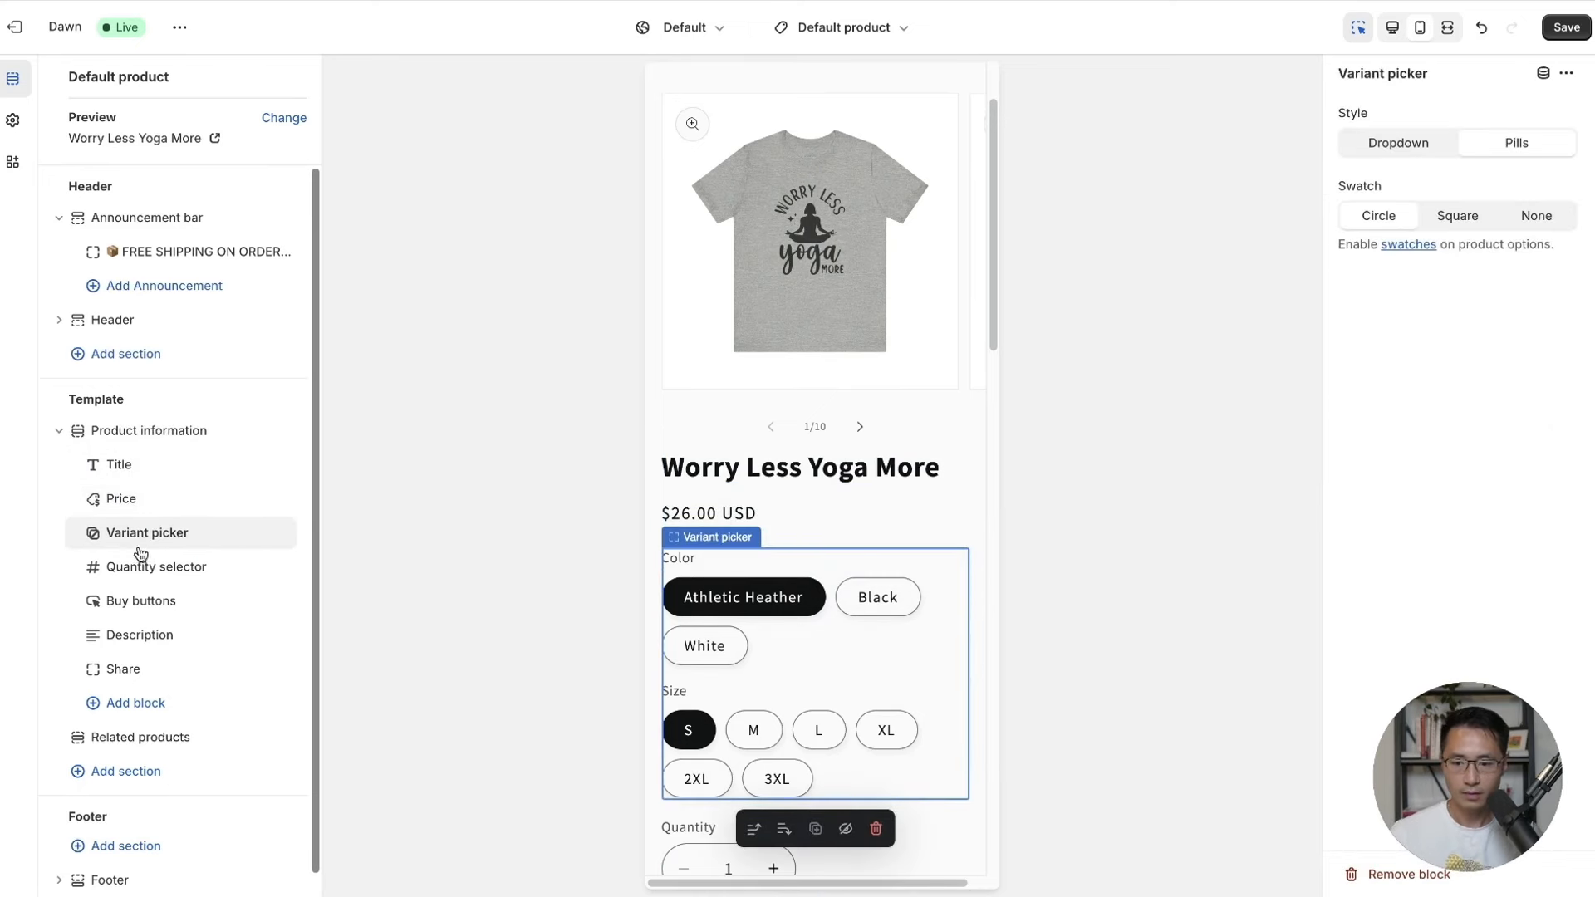
pyautogui.click(1515, 143)
pyautogui.click(1394, 155)
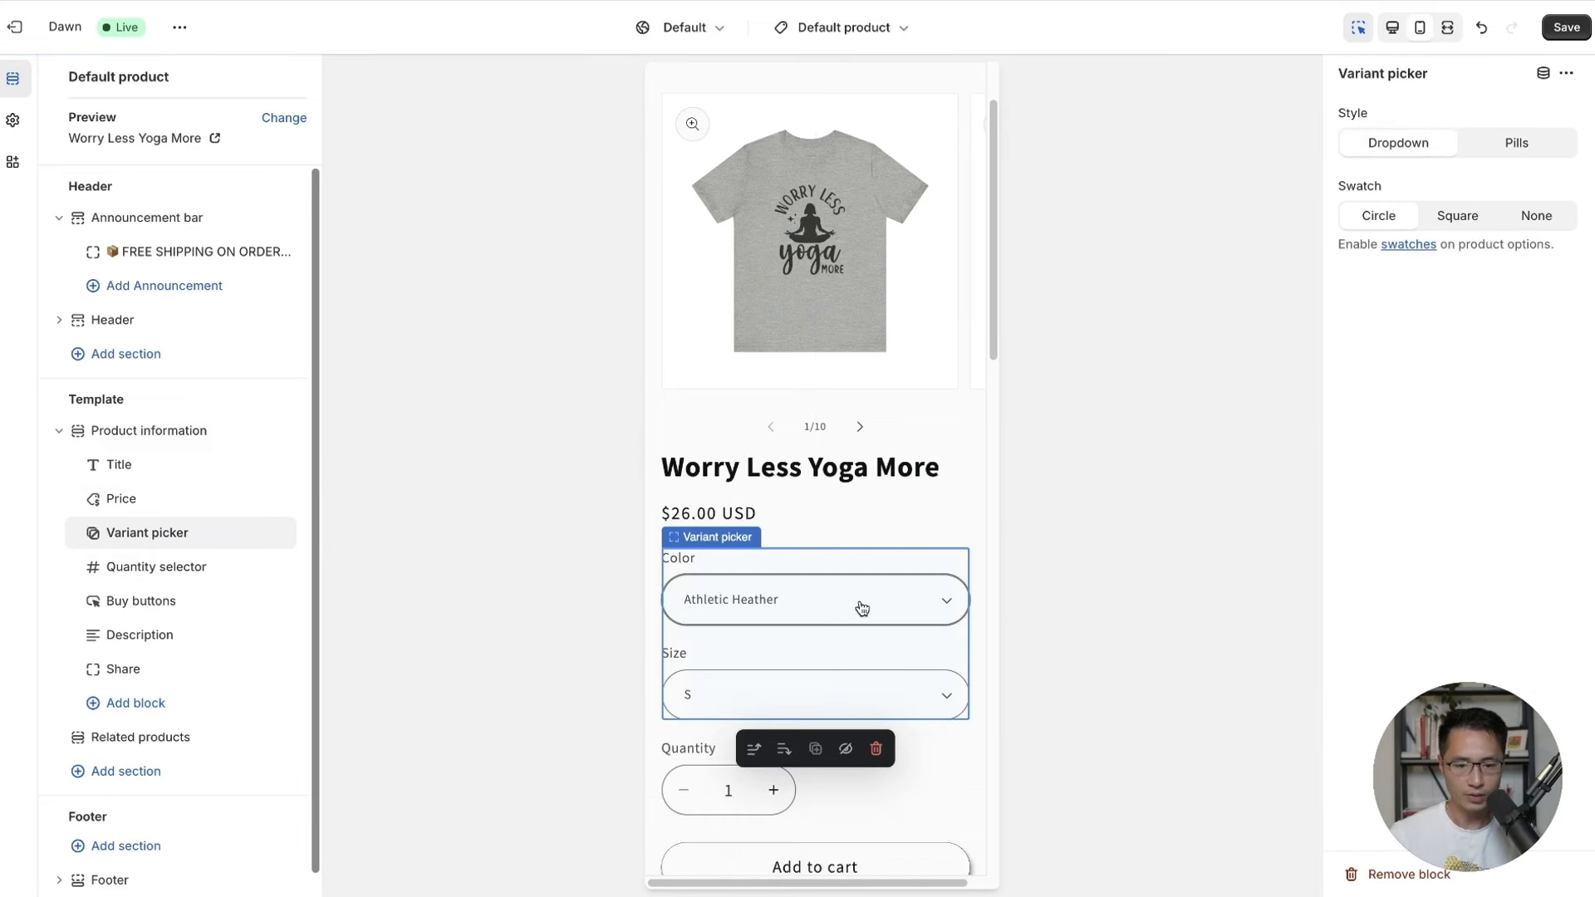
pyautogui.click(1533, 157)
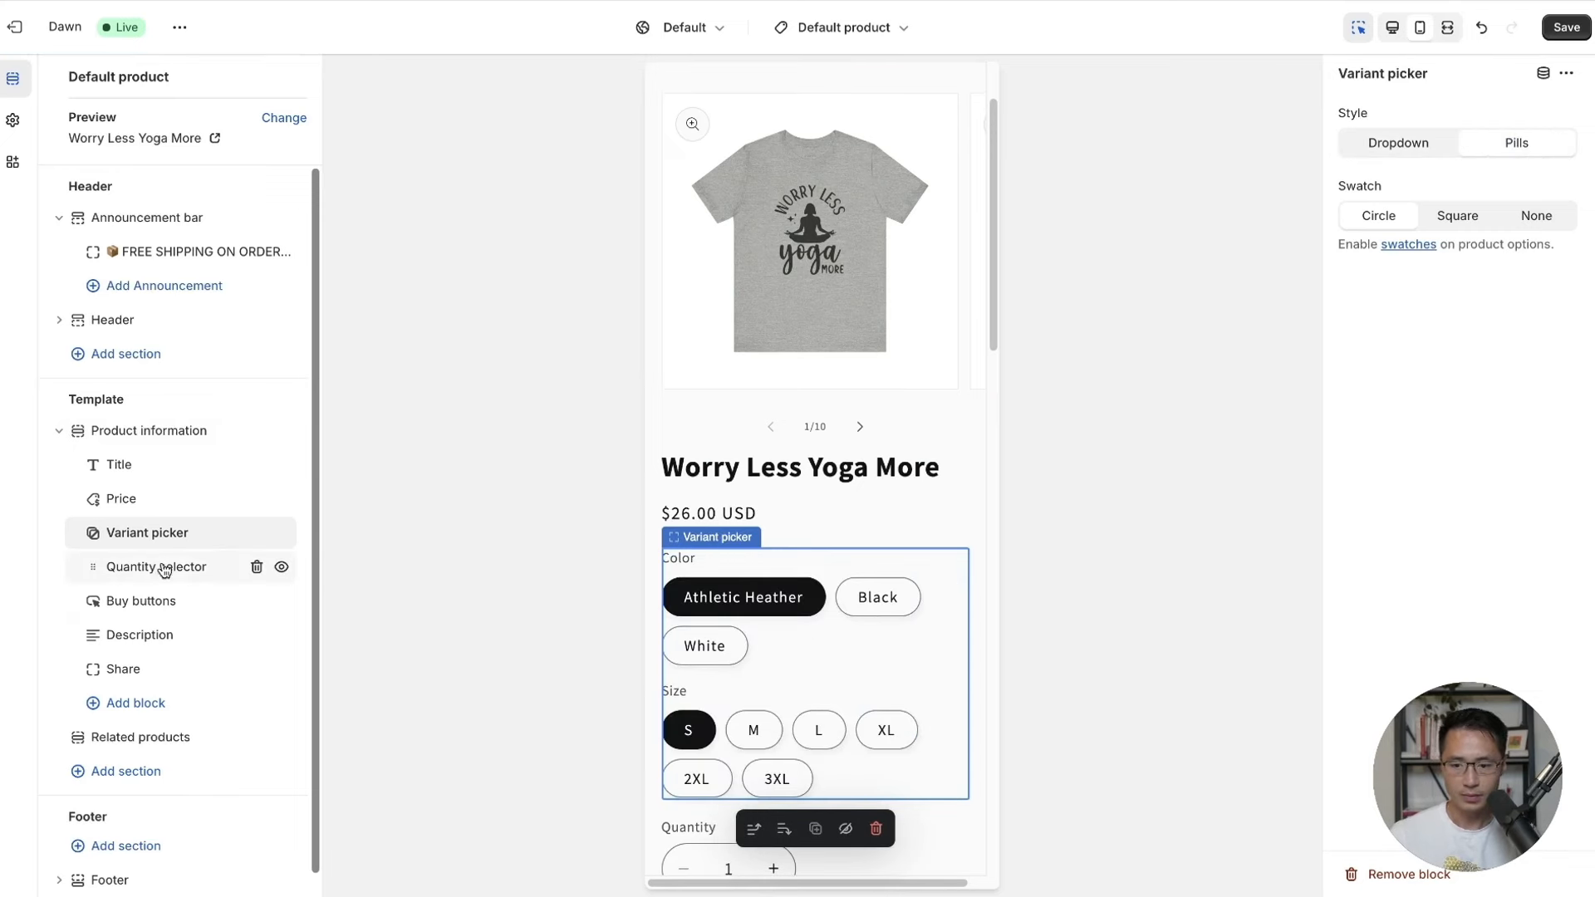
pyautogui.click(141, 575)
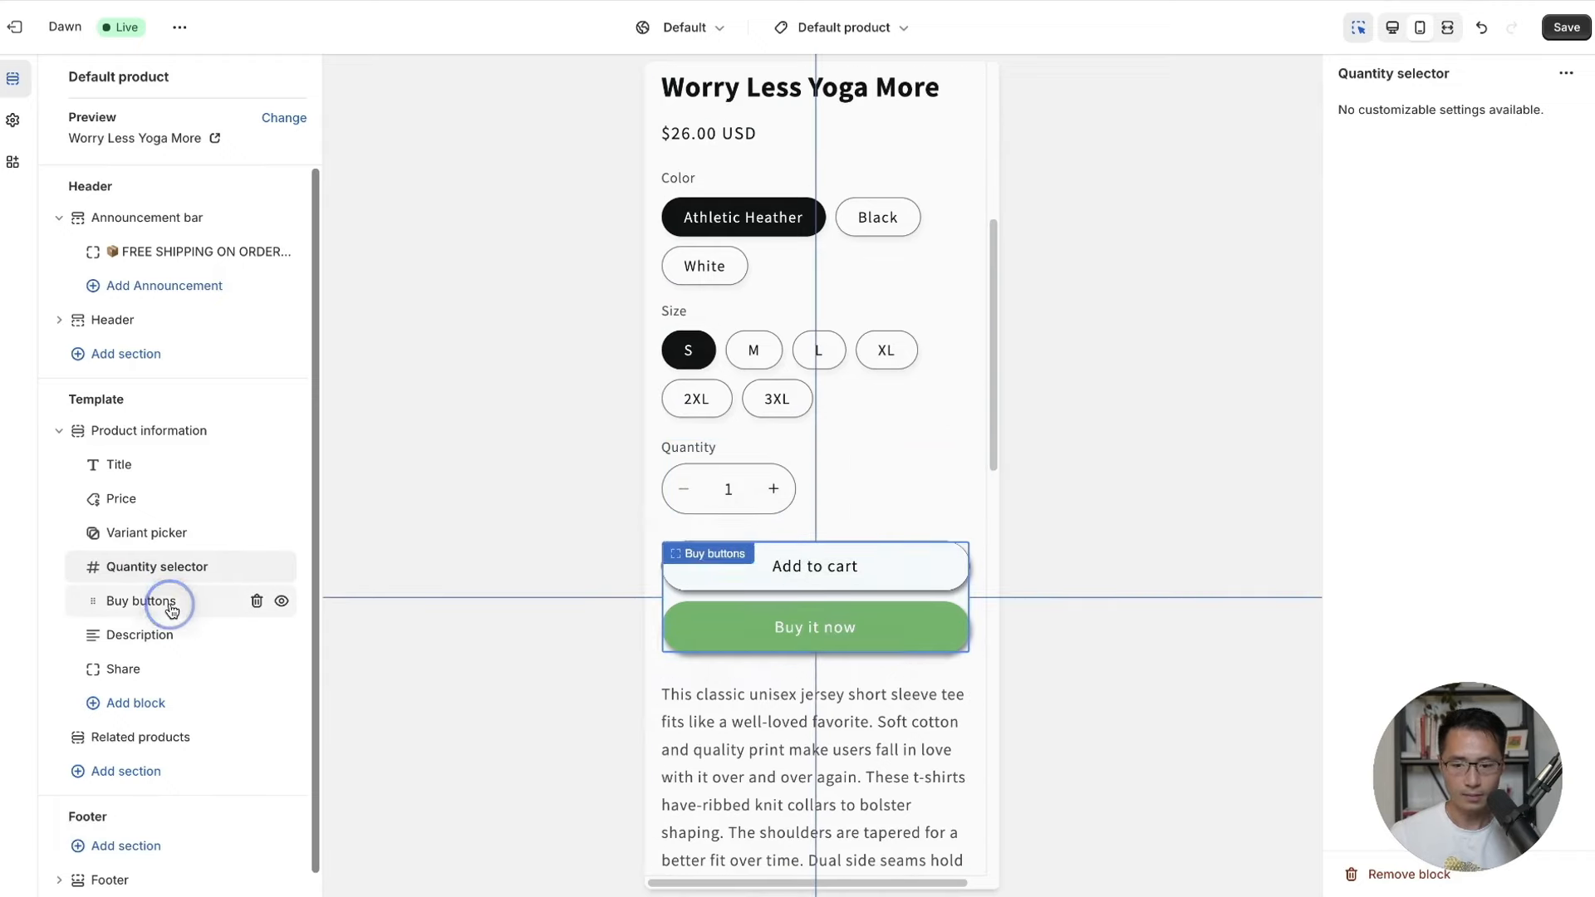
pyautogui.click(212, 603)
# Hide the Description block and delete the Share block.
pyautogui.click(184, 638)
pyautogui.scroll(-3, 816, 520)
pyautogui.scroll(8, 812, 532)
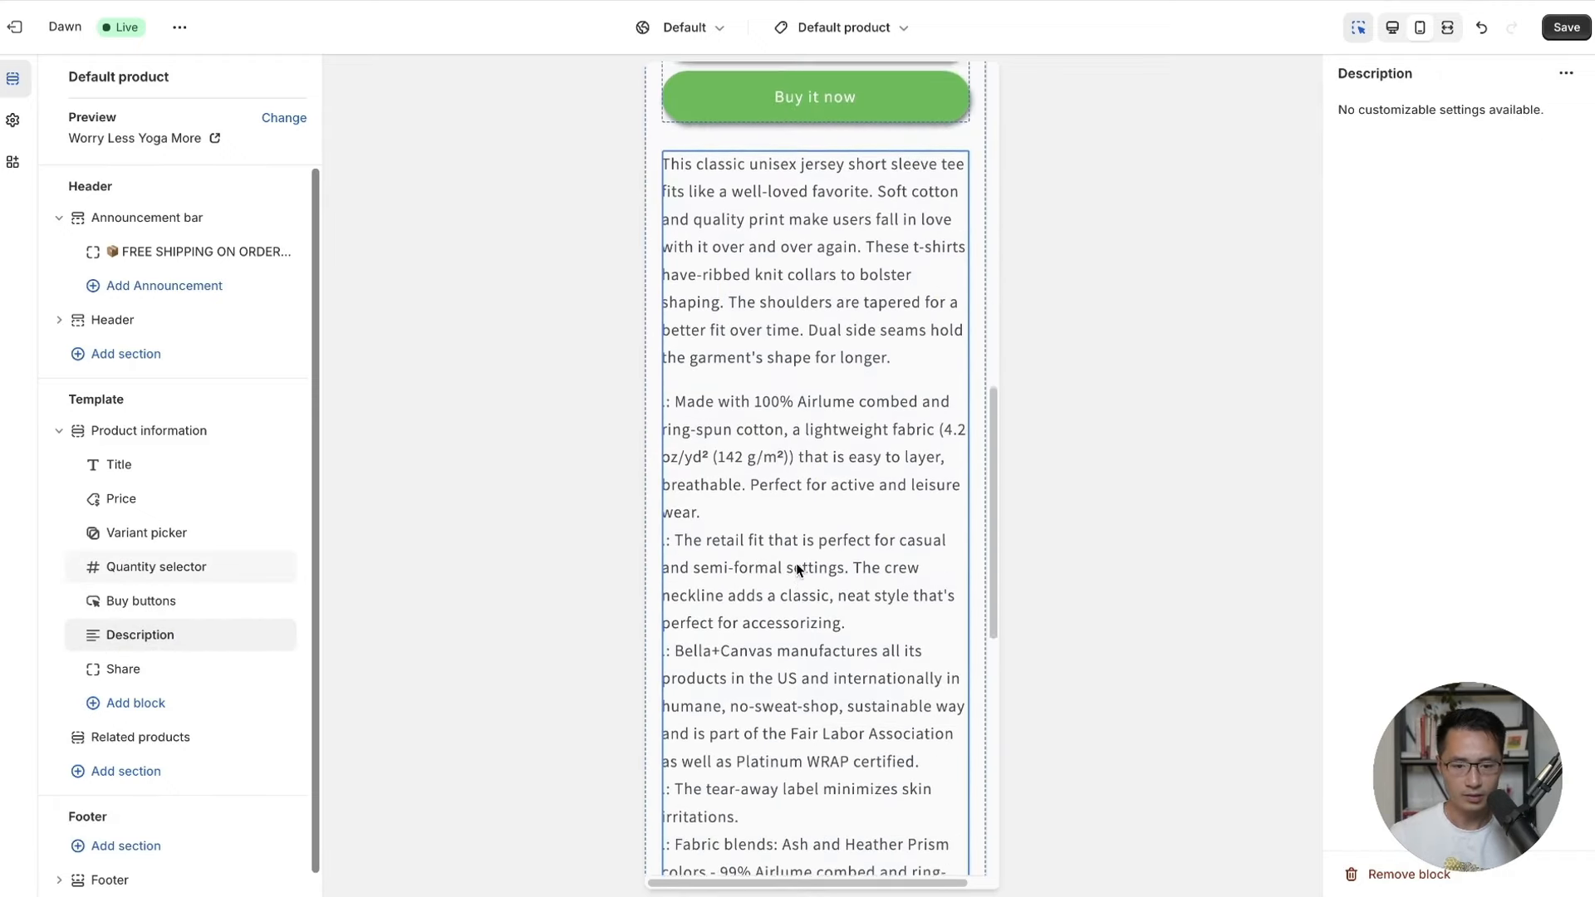
pyautogui.scroll(3, 748, 581)
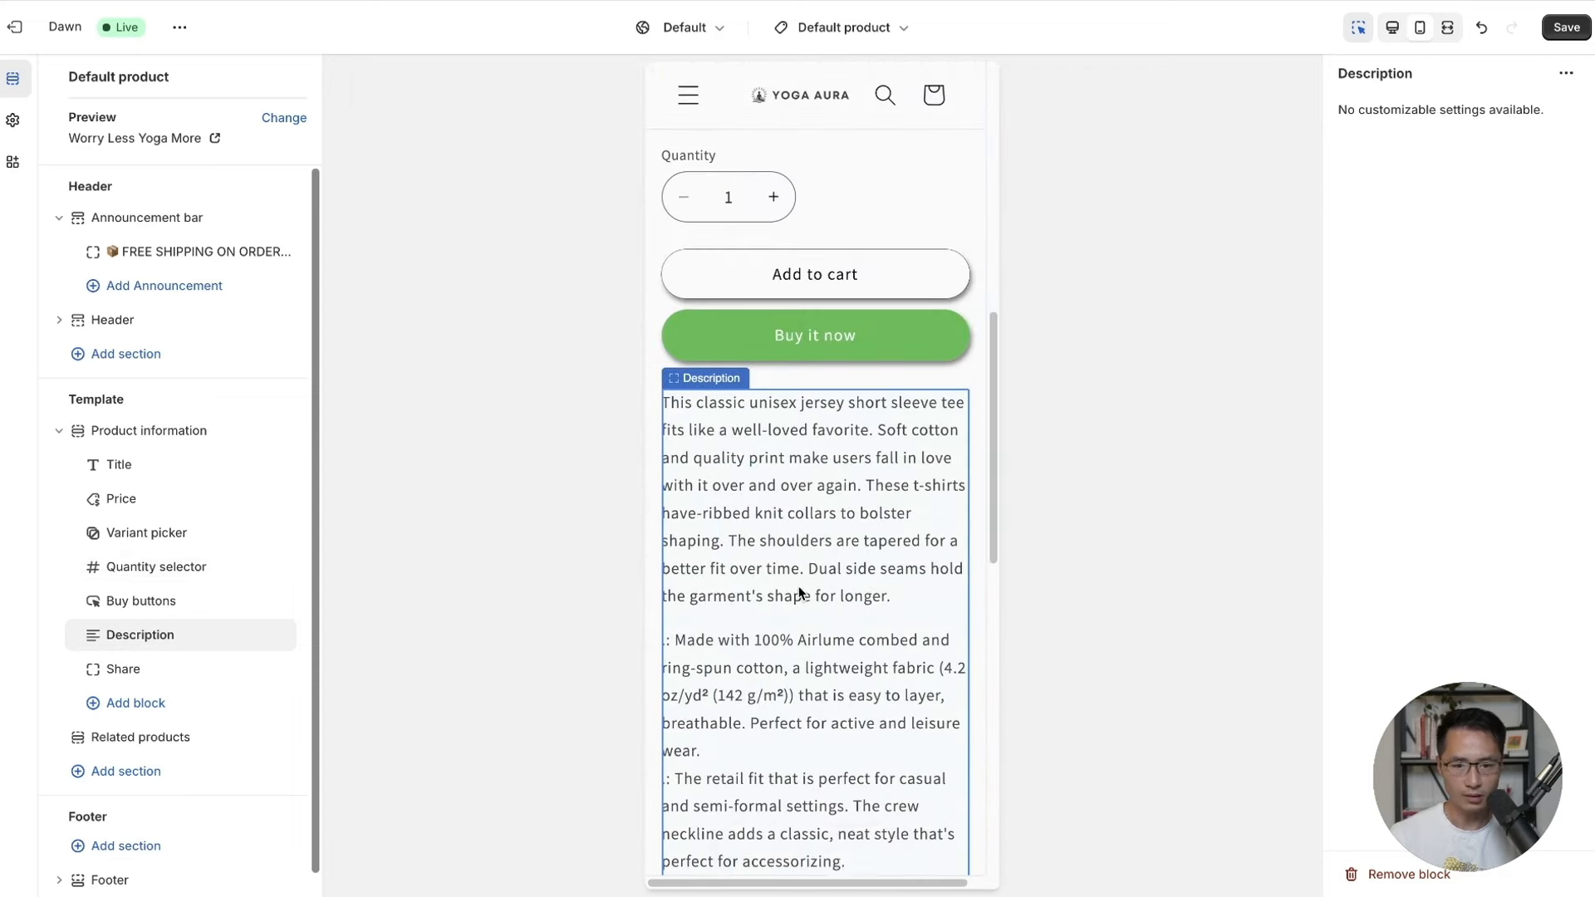
pyautogui.moveTo(263, 649)
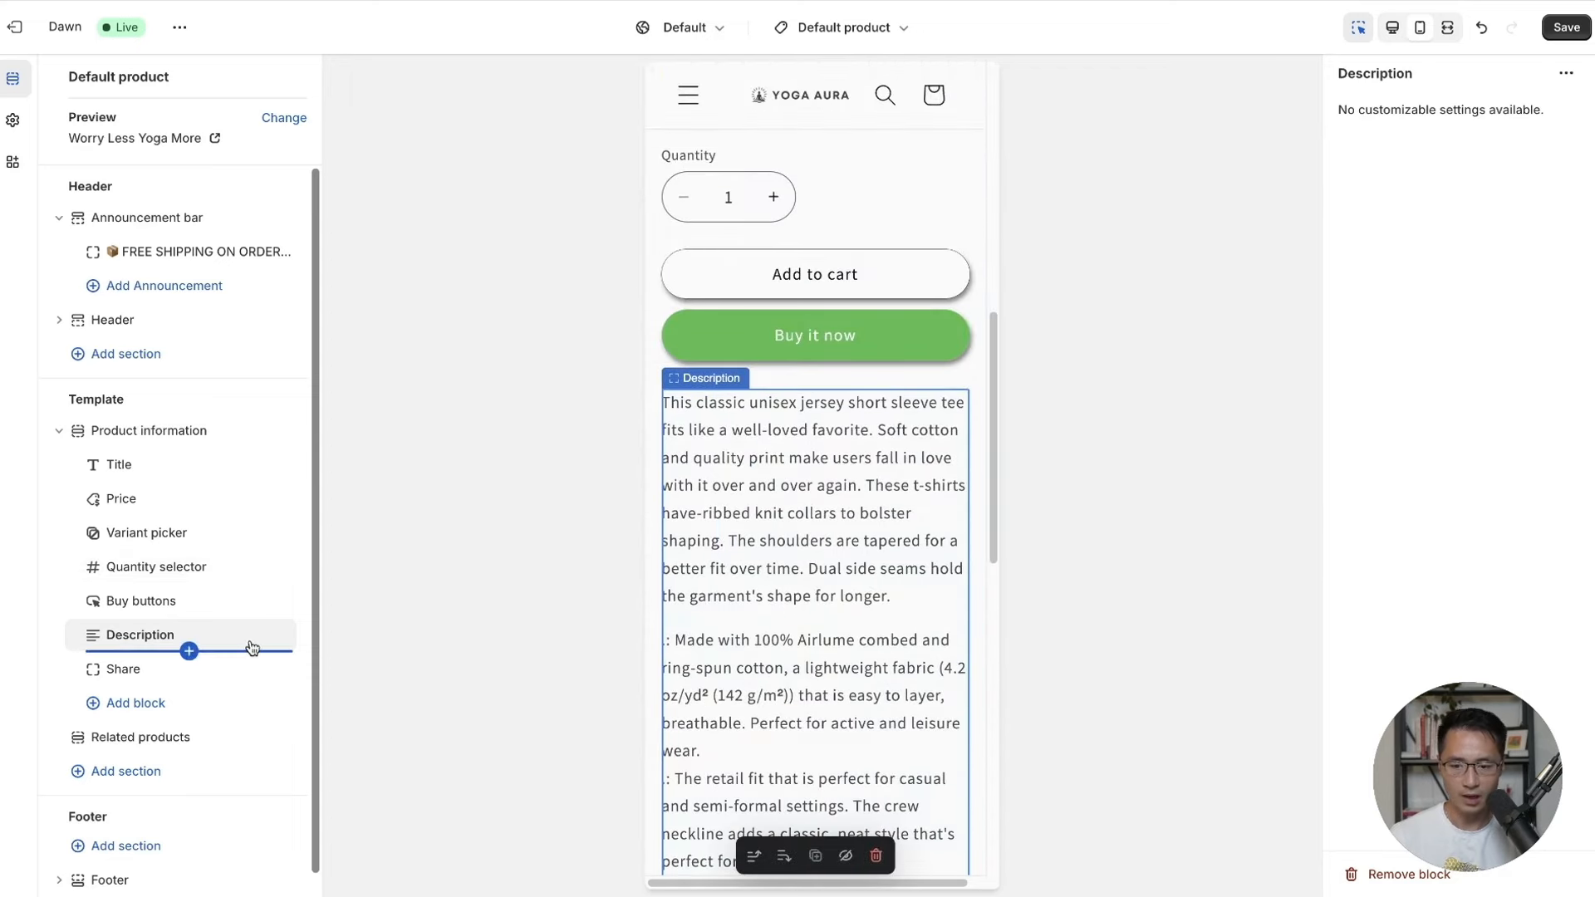
pyautogui.click(282, 638)
pyautogui.scroll(-5, 914, 498)
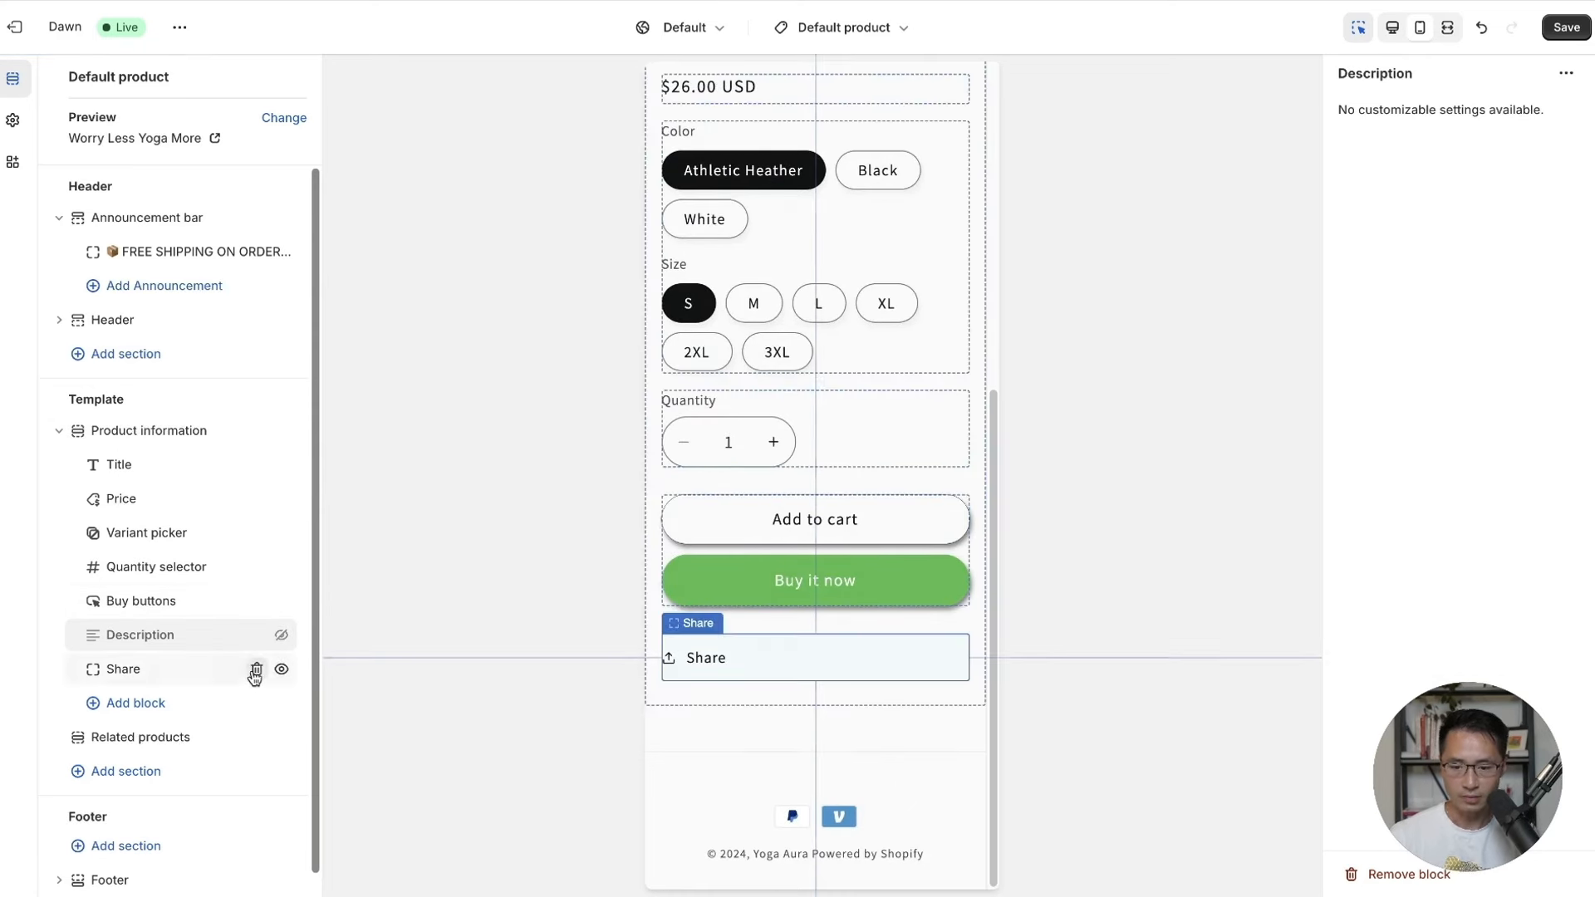
pyautogui.click(257, 668)
pyautogui.scroll(-5, 837, 655)
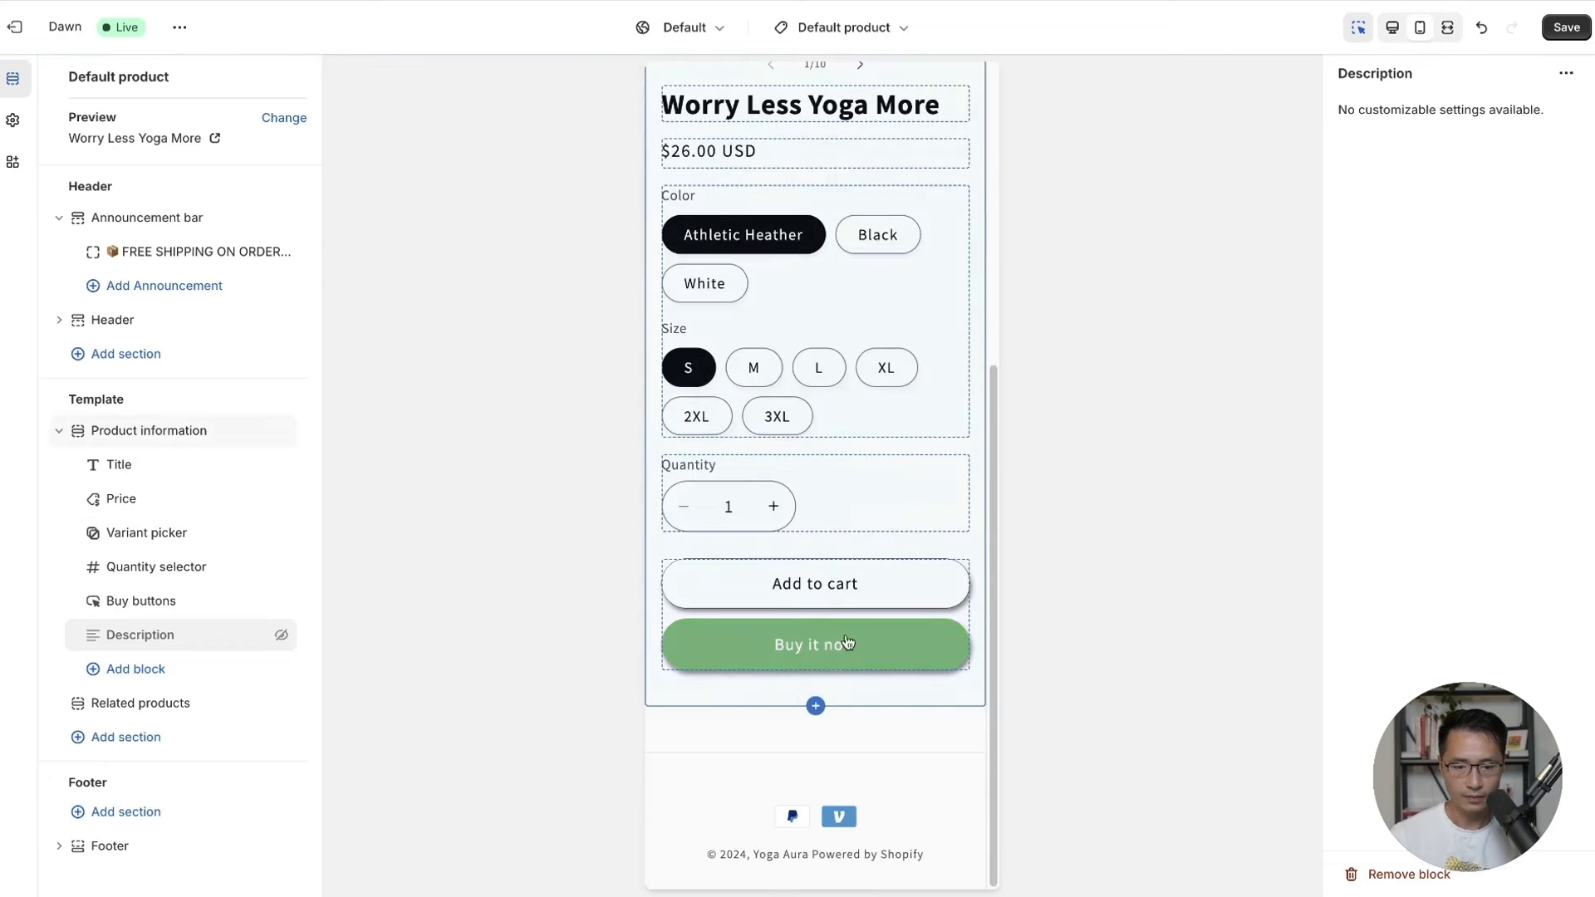
pyautogui.scroll(6, 846, 630)
pyautogui.scroll(-2, 846, 632)
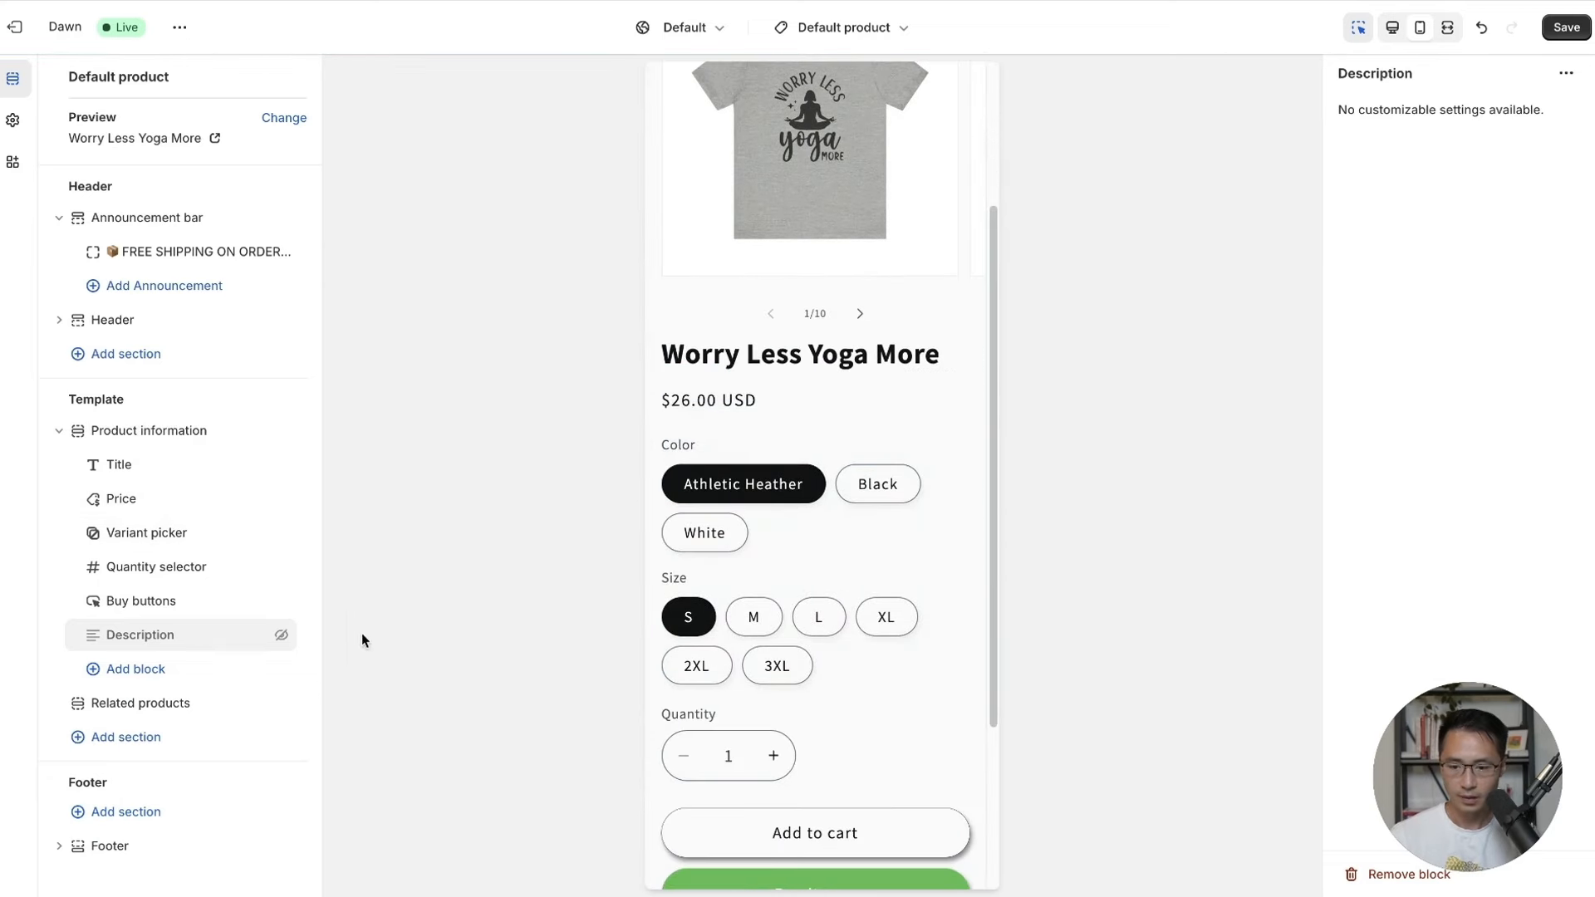
# Add a 'Premium Quality T-Shirts' collapsible row with a shirt icon below the buy buttons.
pyautogui.click(136, 677)
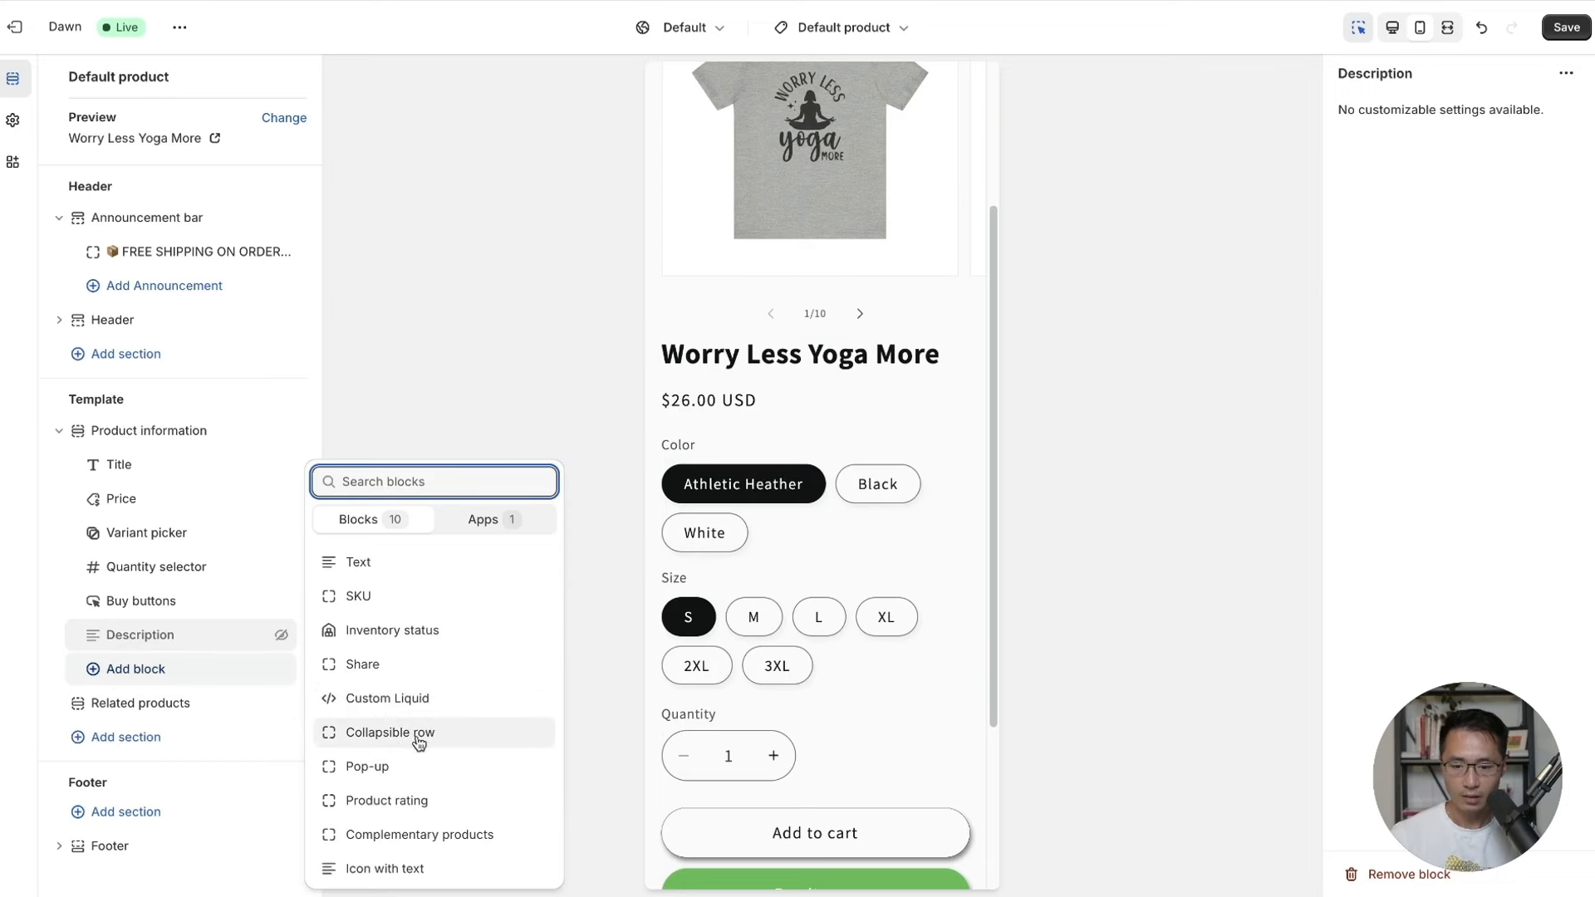
pyautogui.click(390, 732)
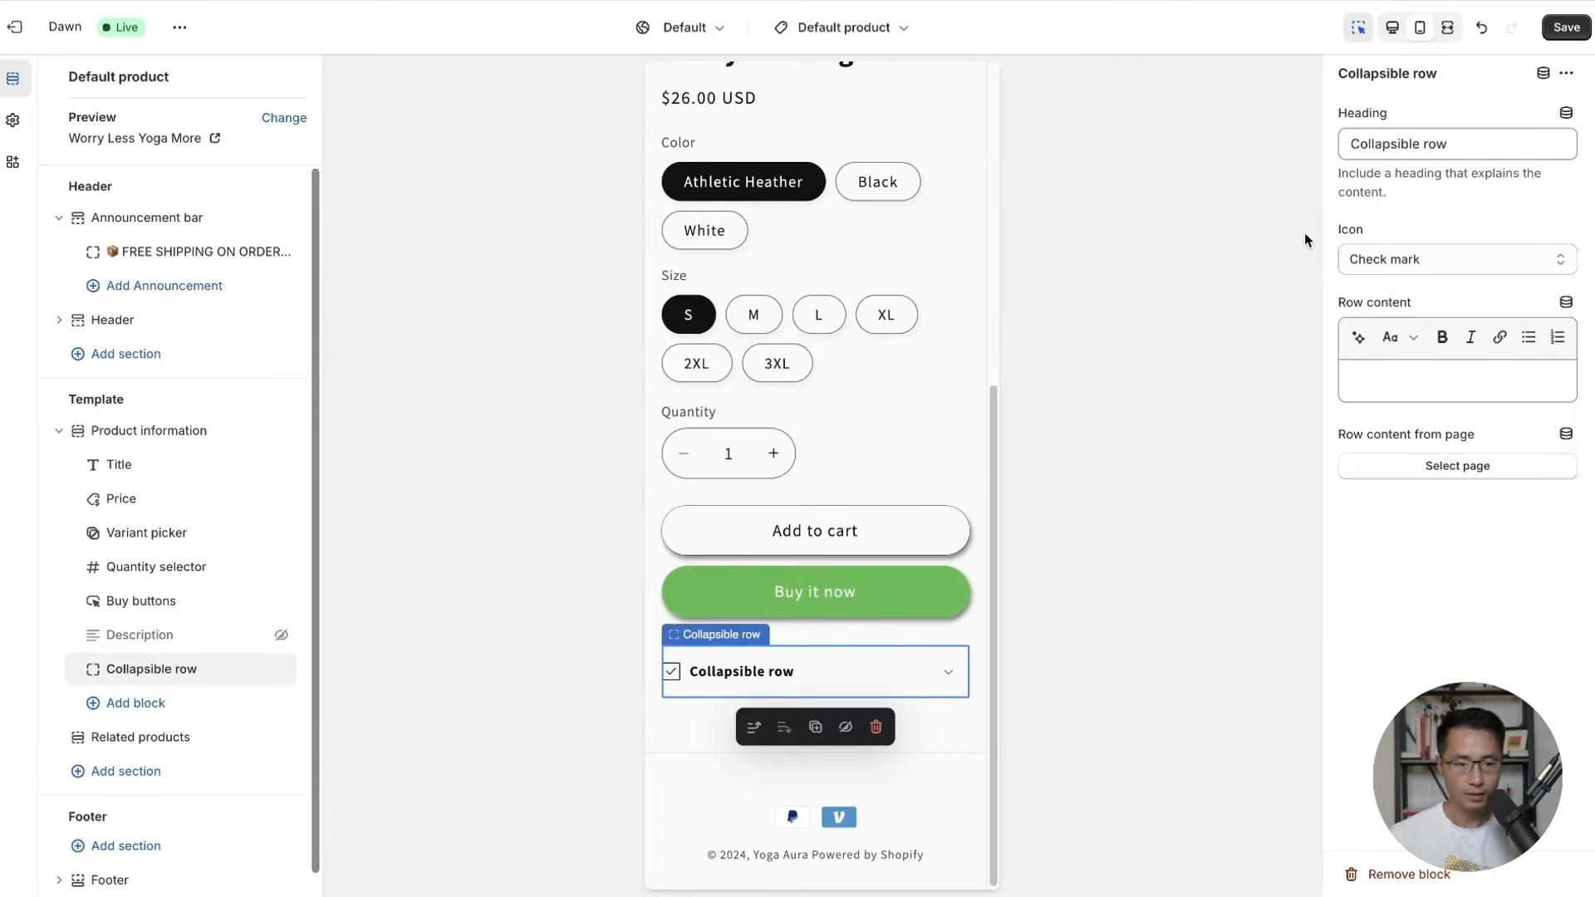
pyautogui.click(1421, 148)
pyautogui.moveTo(1487, 145); pyautogui.dragTo(1340, 145)
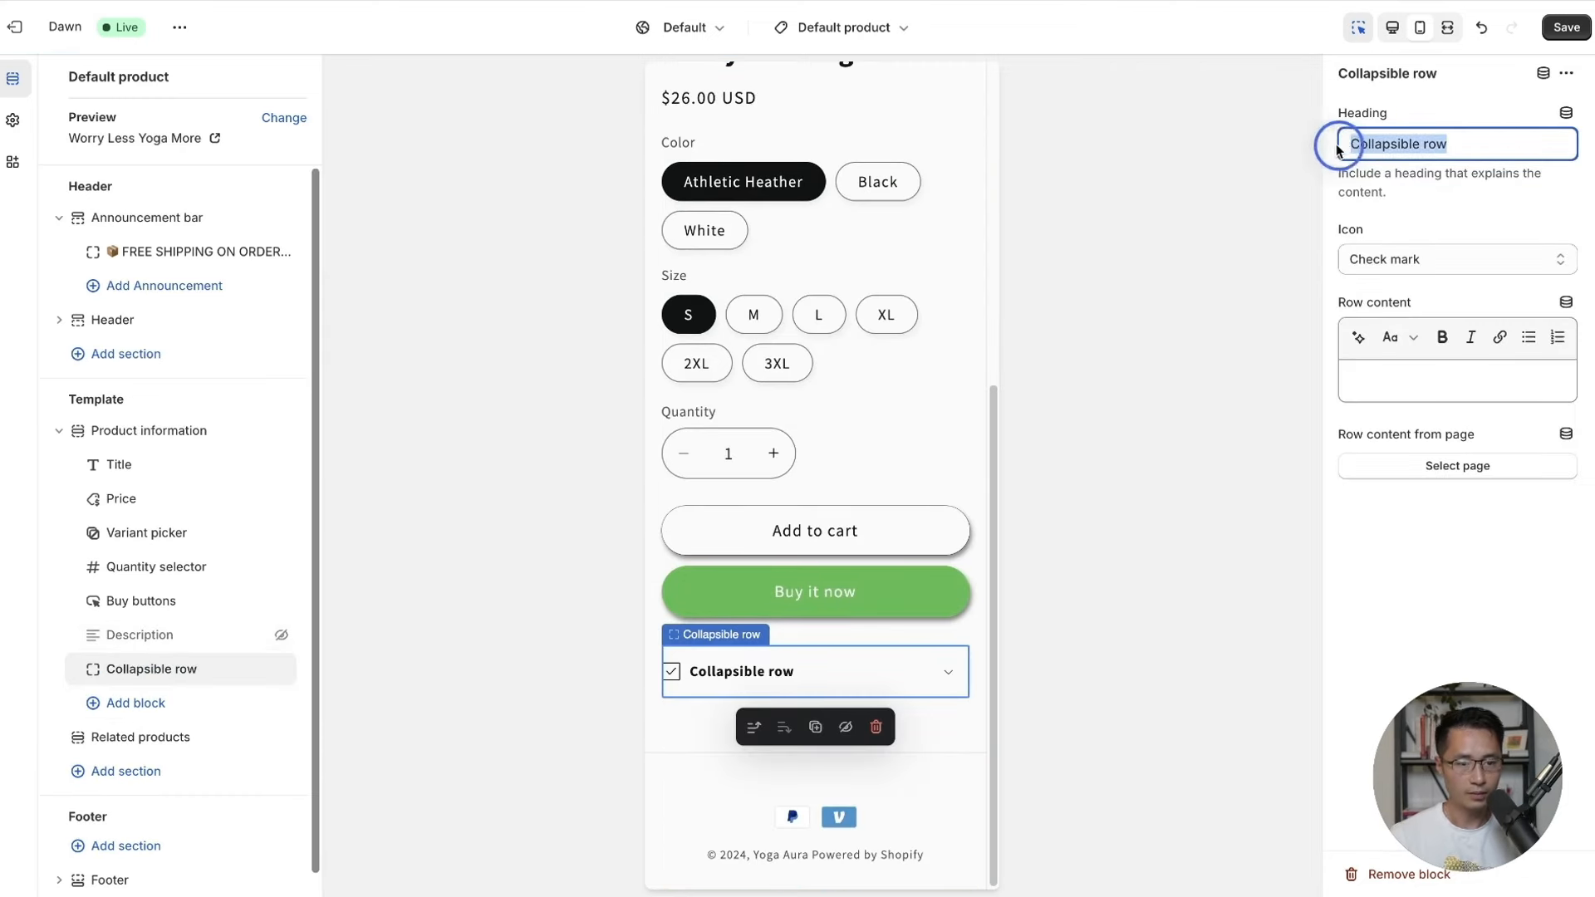
pyautogui.write('Premium Q')
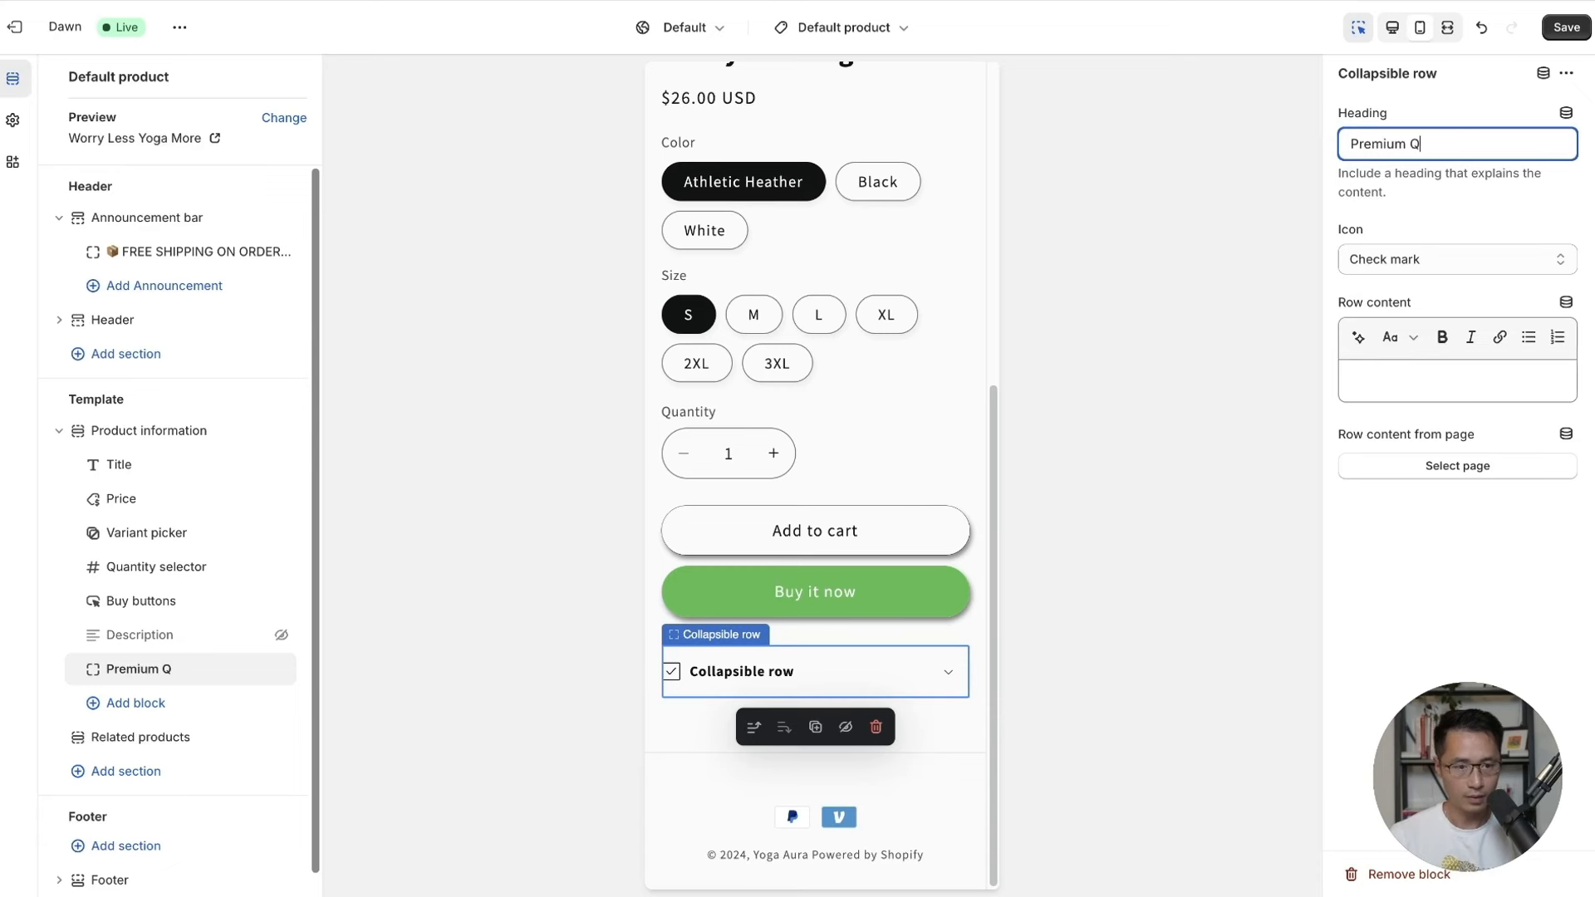
pyautogui.write('uality T-Shirts')
pyautogui.press('Tab')
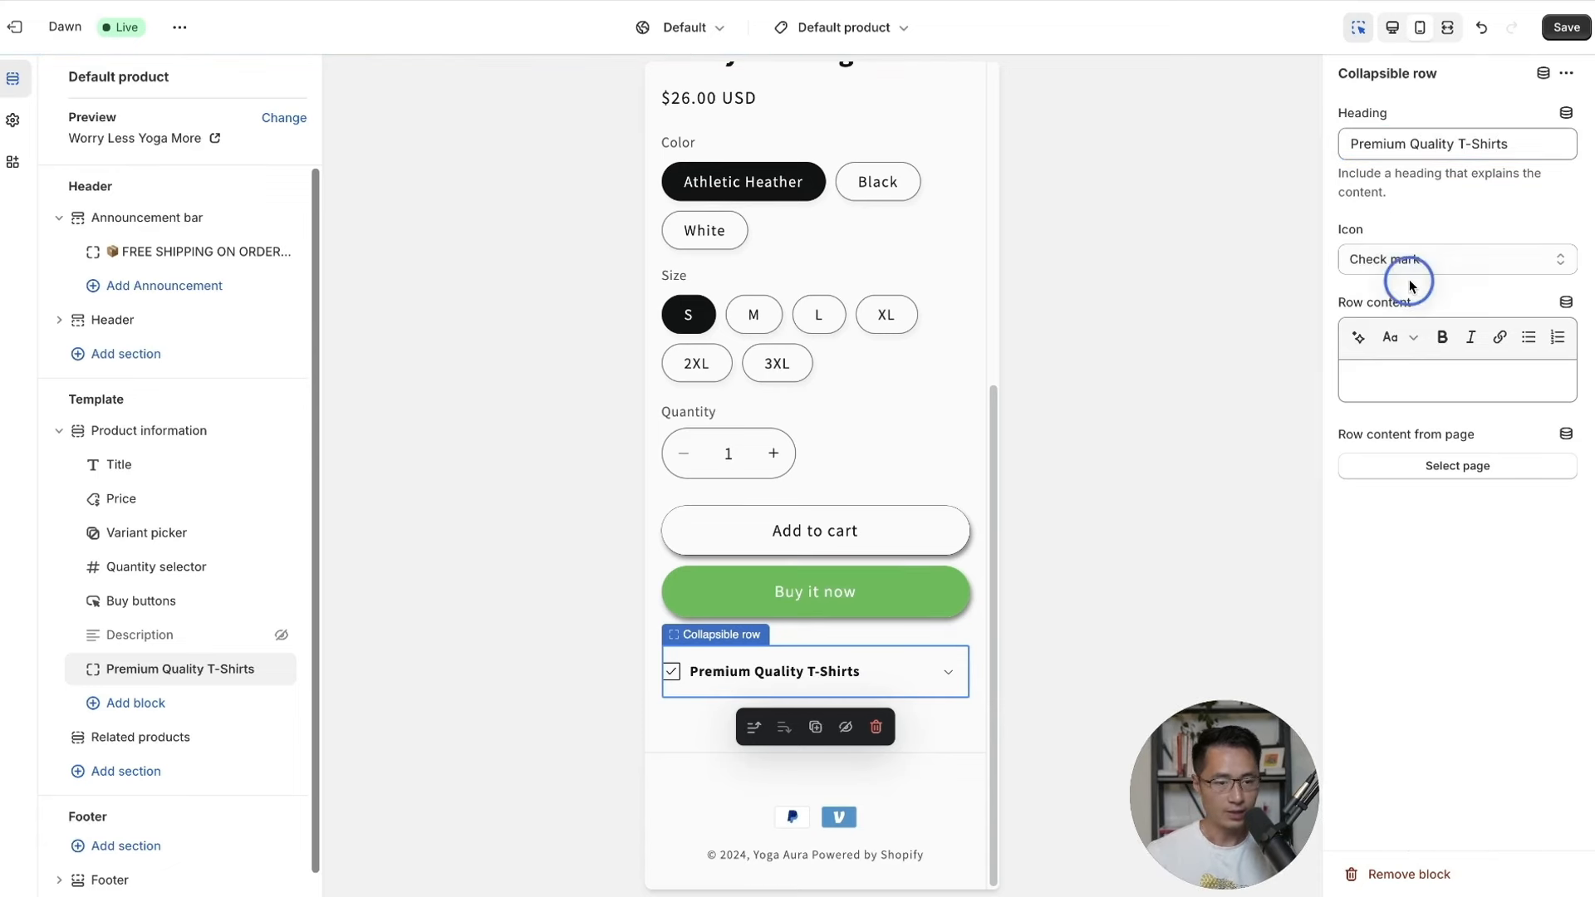
pyautogui.click(1415, 263)
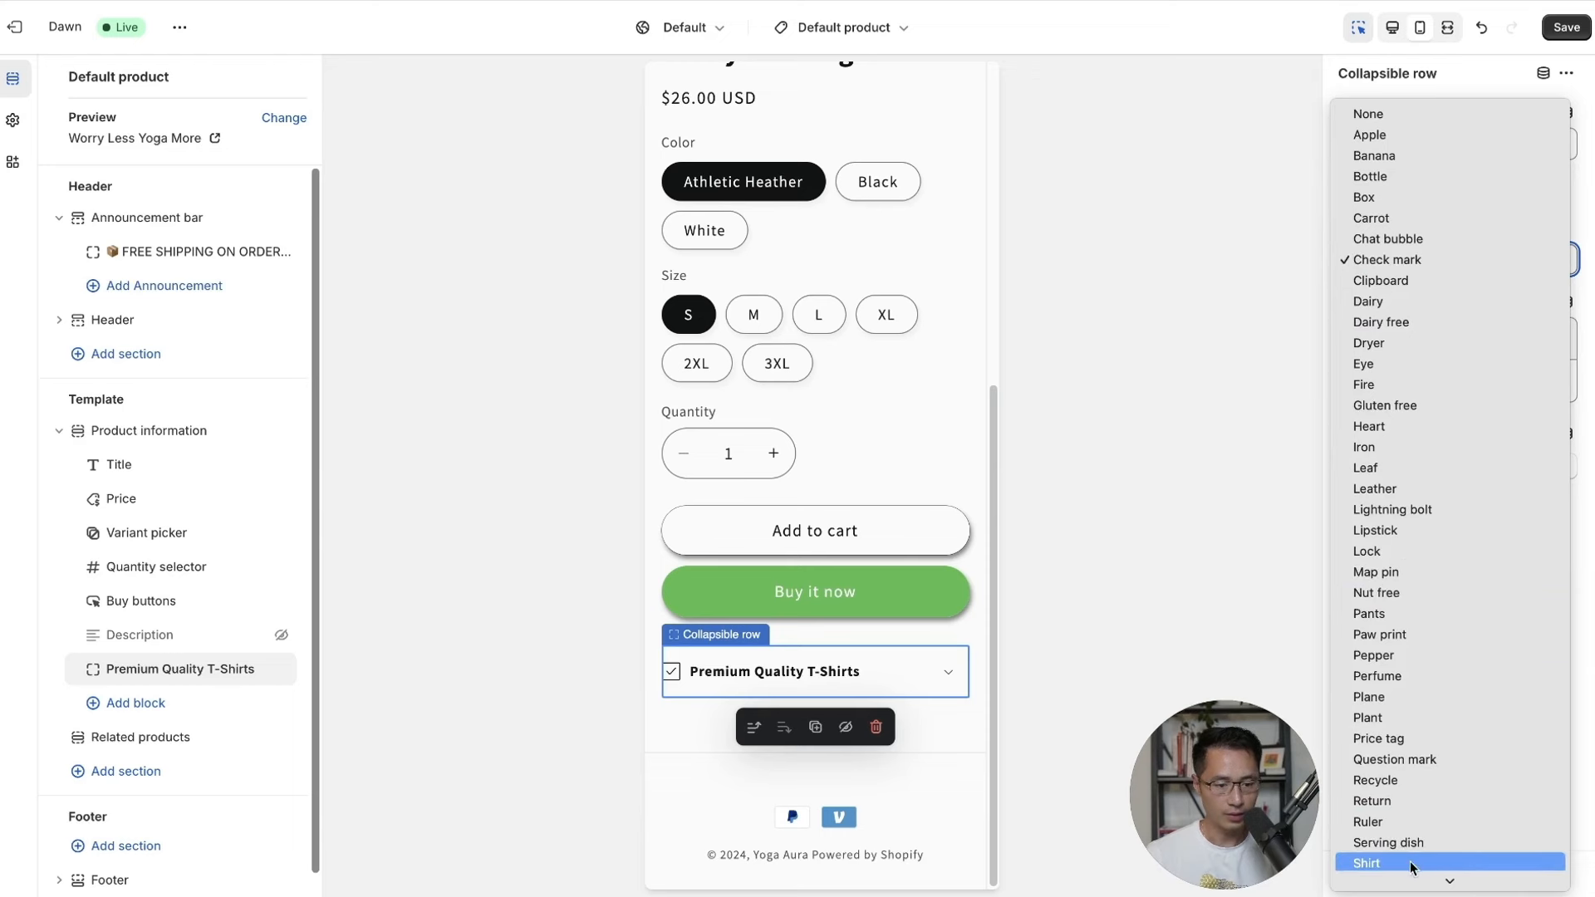
pyautogui.click(1389, 870)
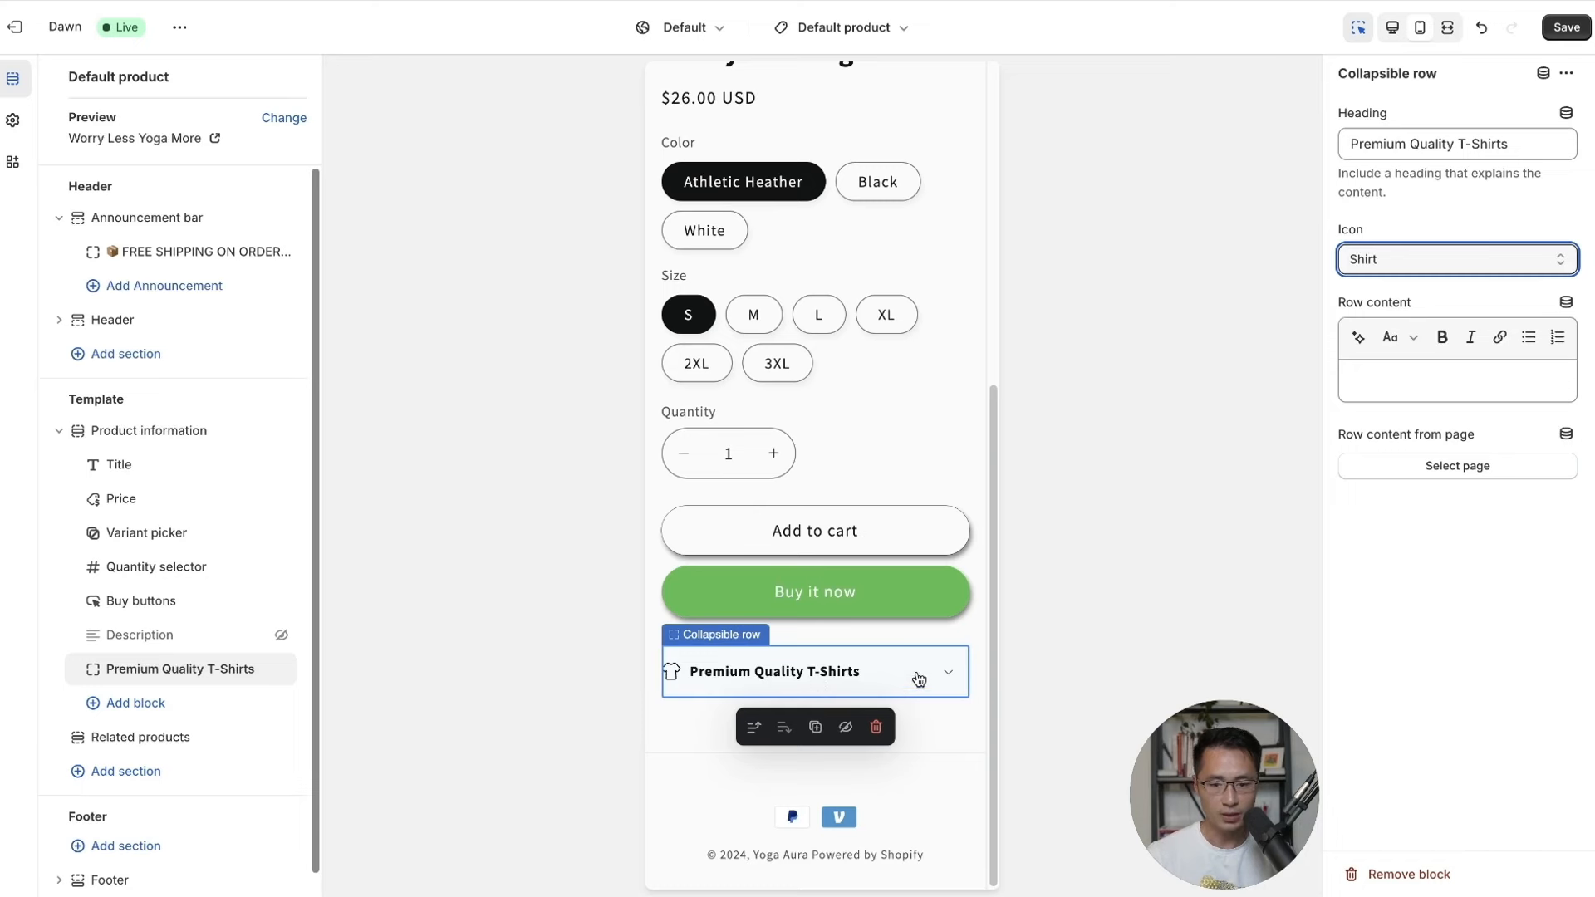
# Add a 'Size Chart' collapsible row with a Ruler icon and start creating its content page.
pyautogui.click(133, 703)
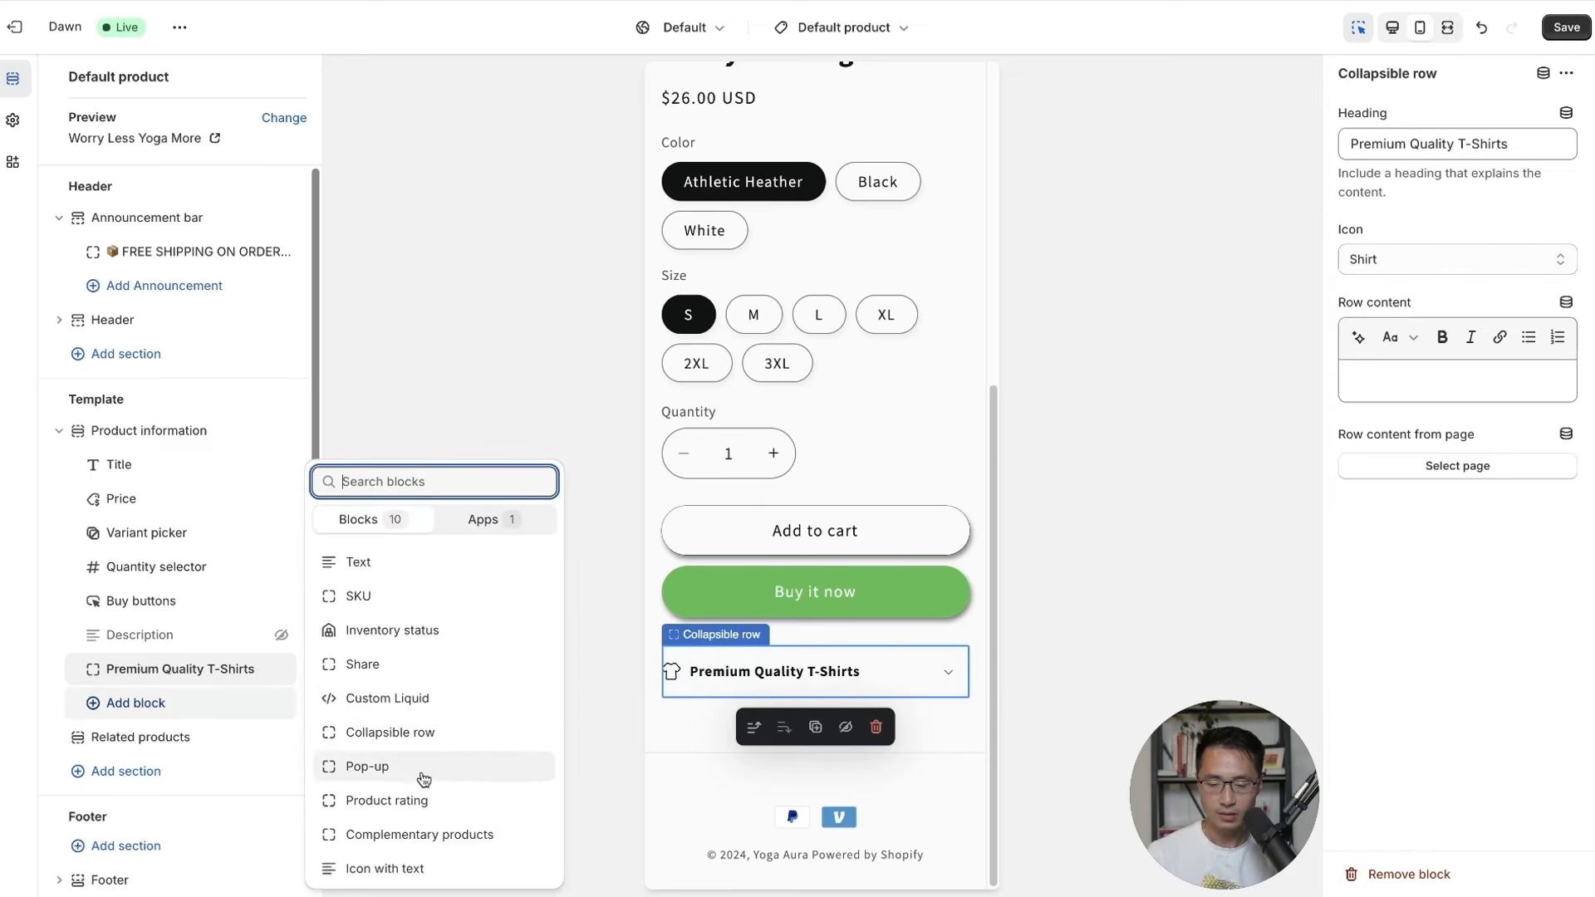
pyautogui.click(392, 738)
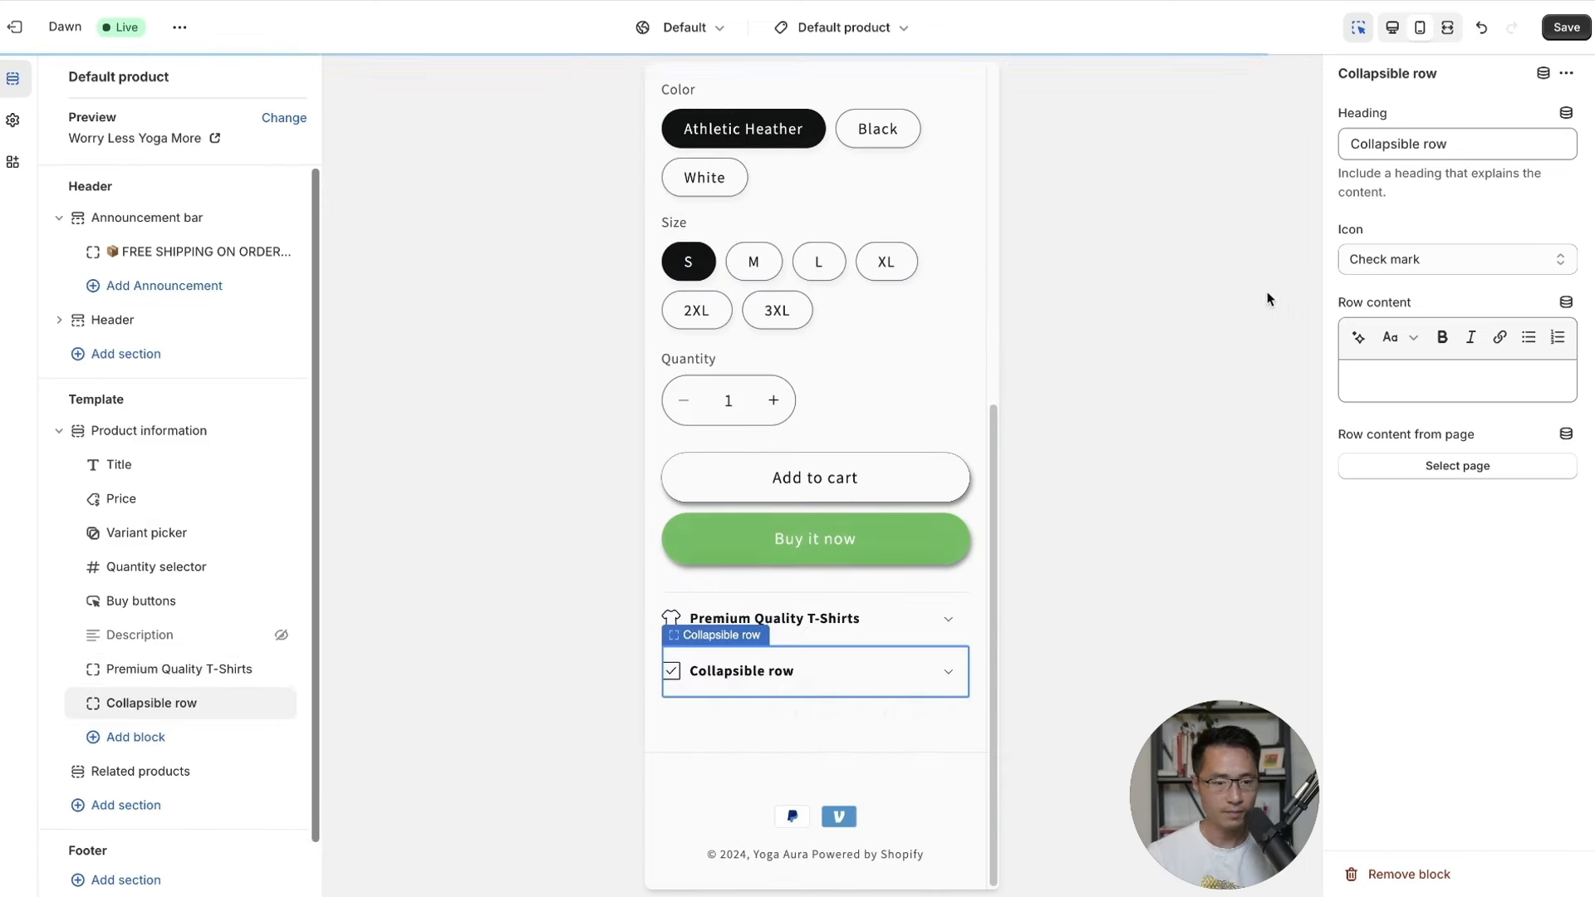
pyautogui.click(1424, 143)
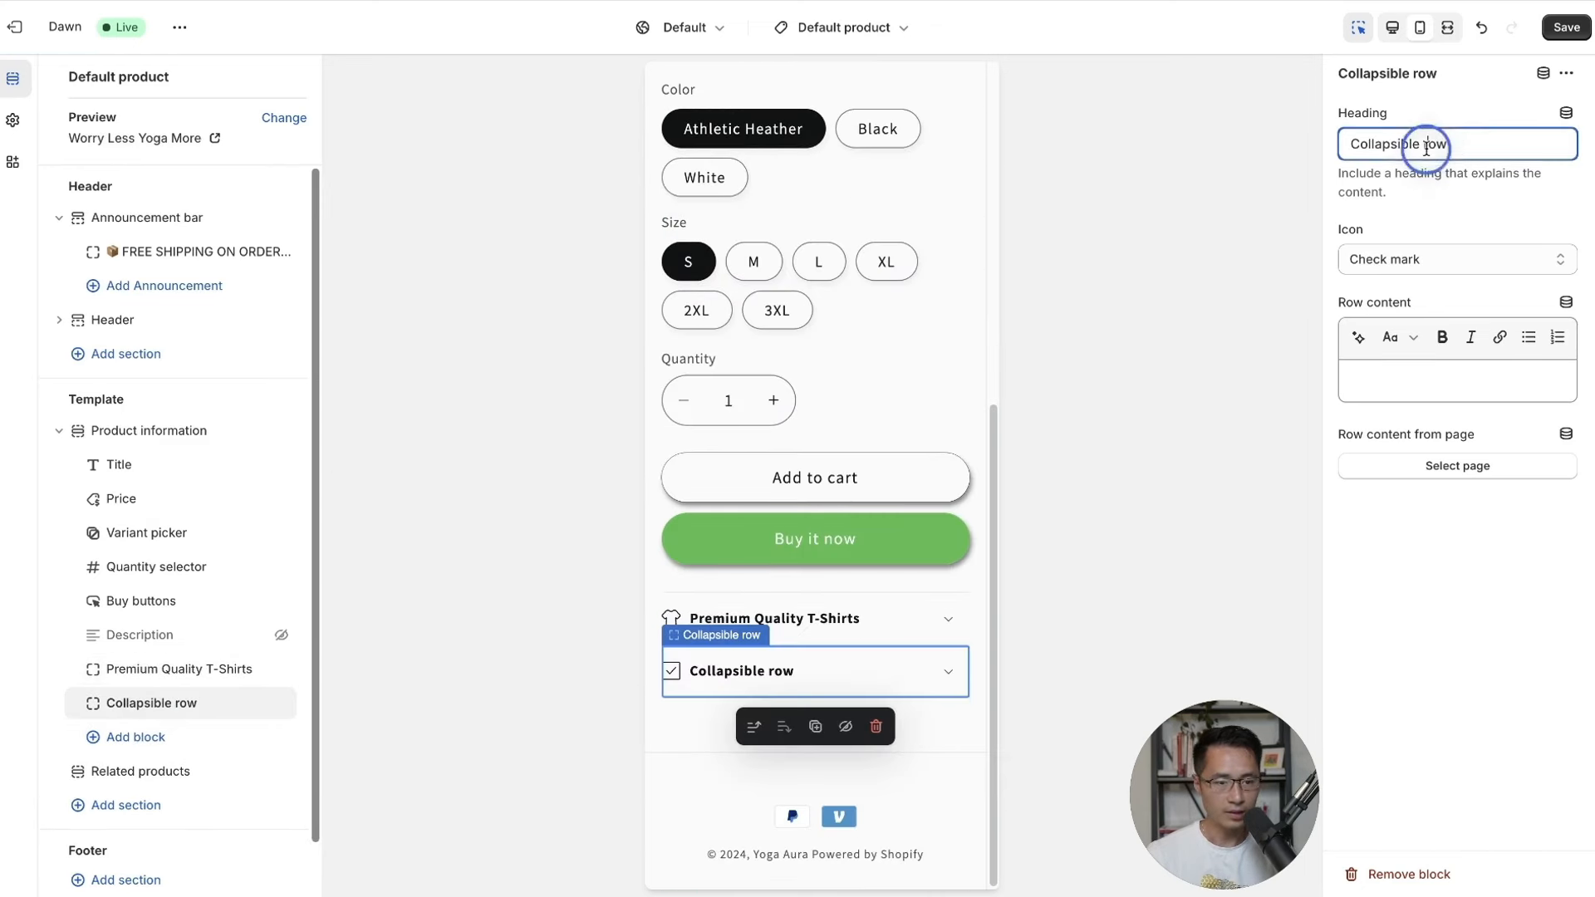
pyautogui.moveTo(1453, 143); pyautogui.dragTo(1261, 150)
pyautogui.write('Size')
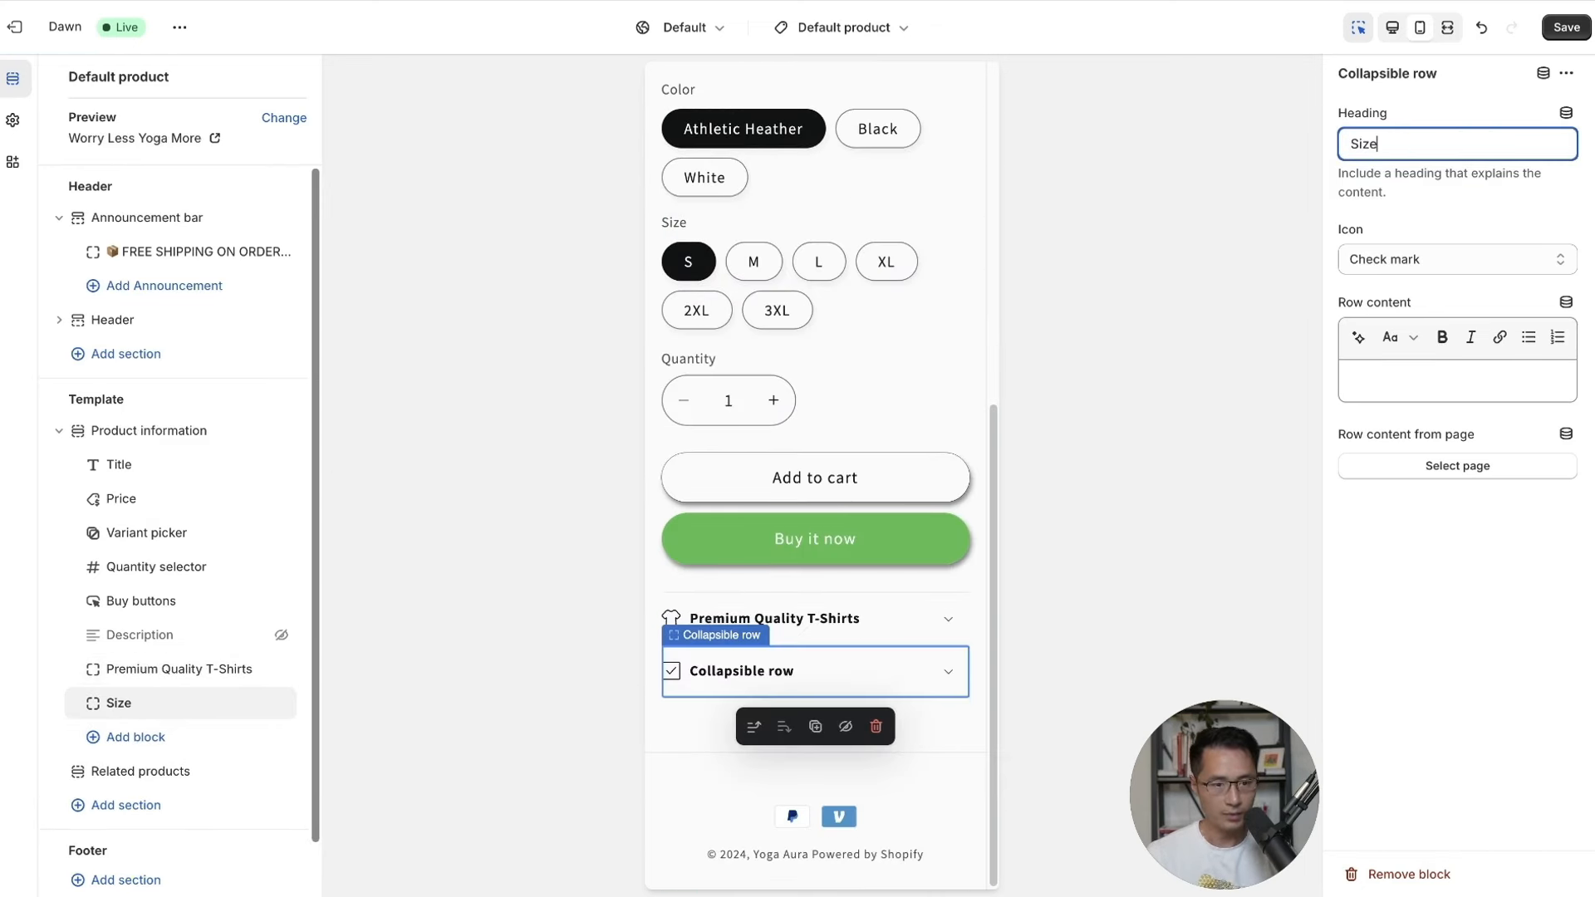
pyautogui.write(' Chart')
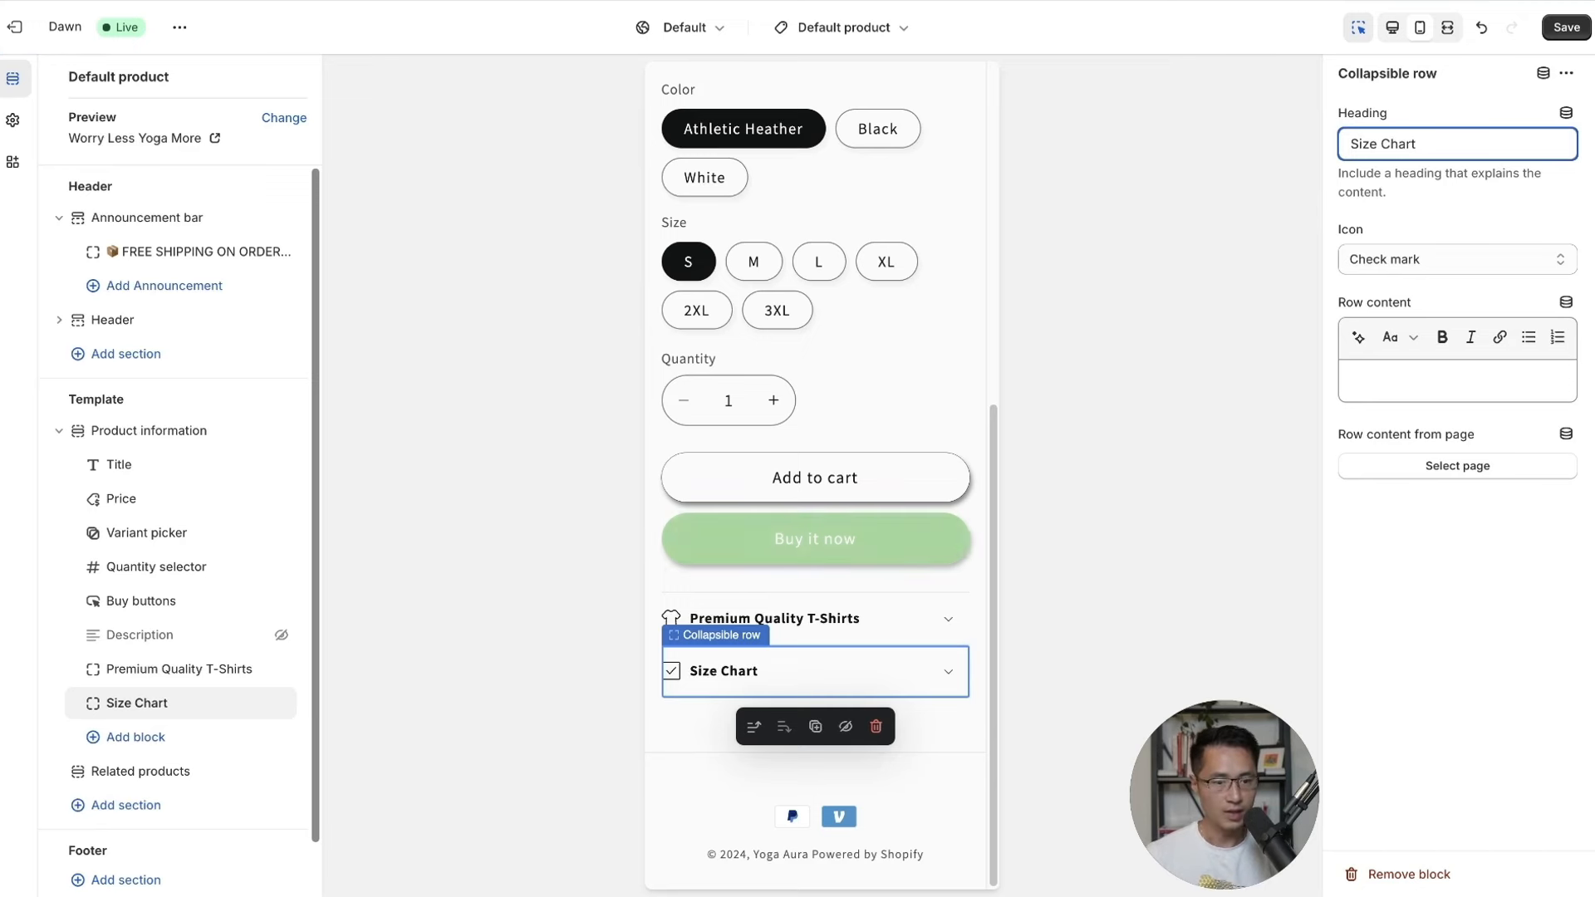
pyautogui.click(1421, 260)
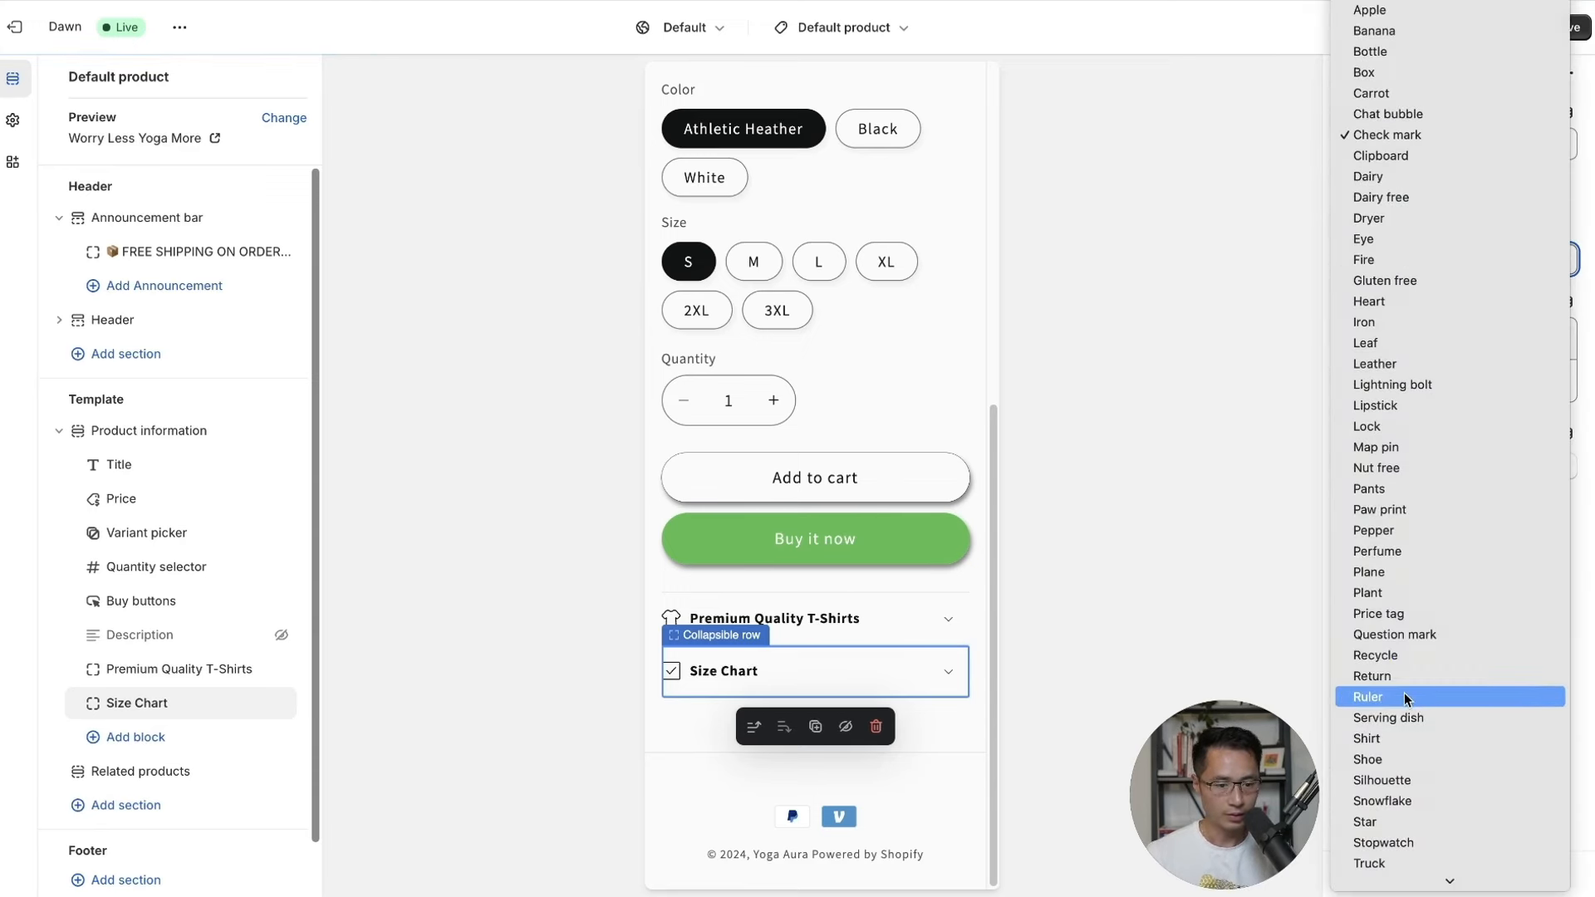
pyautogui.click(1404, 693)
pyautogui.click(1430, 464)
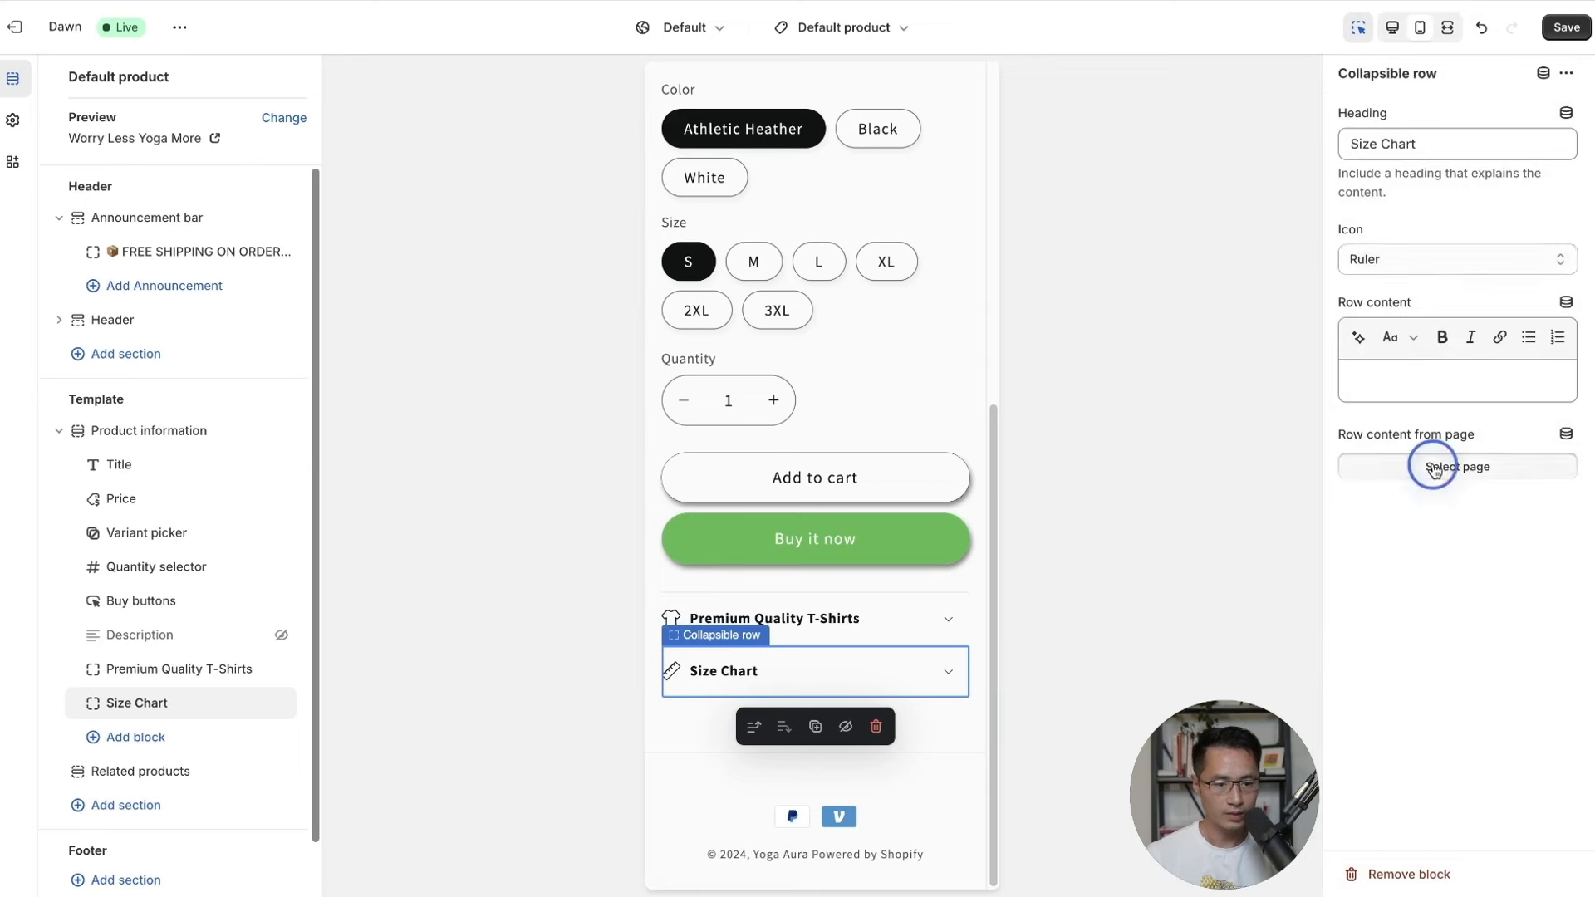
pyautogui.click(1410, 168)
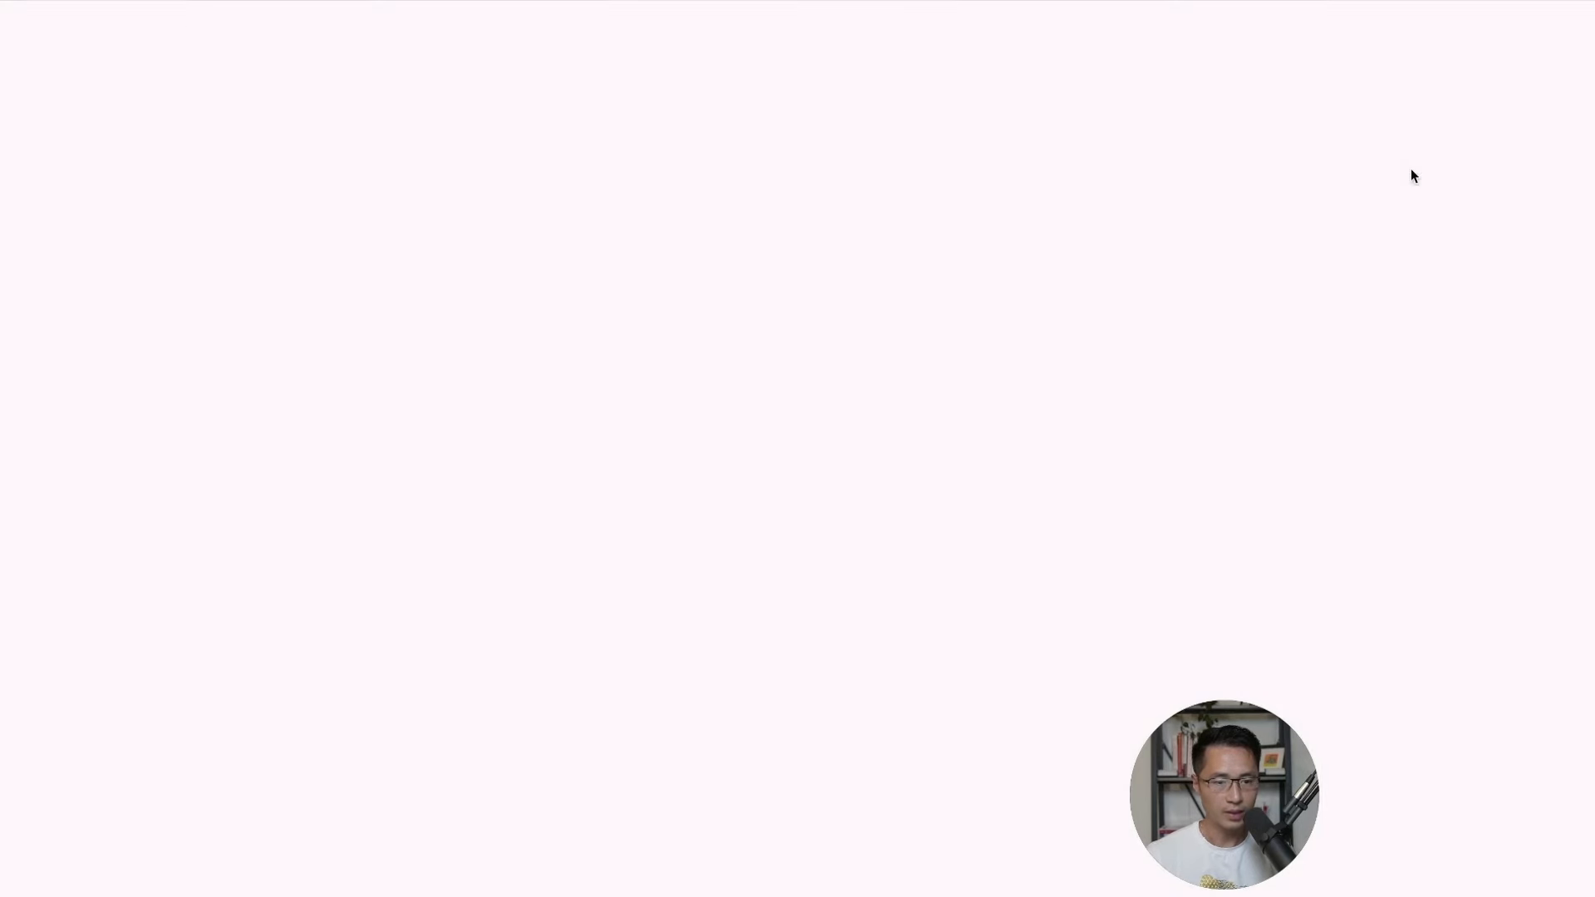
# Title the new page 'Size Chart' and move into its Content editor.
pyautogui.click(606, 220)
pyautogui.write('S')
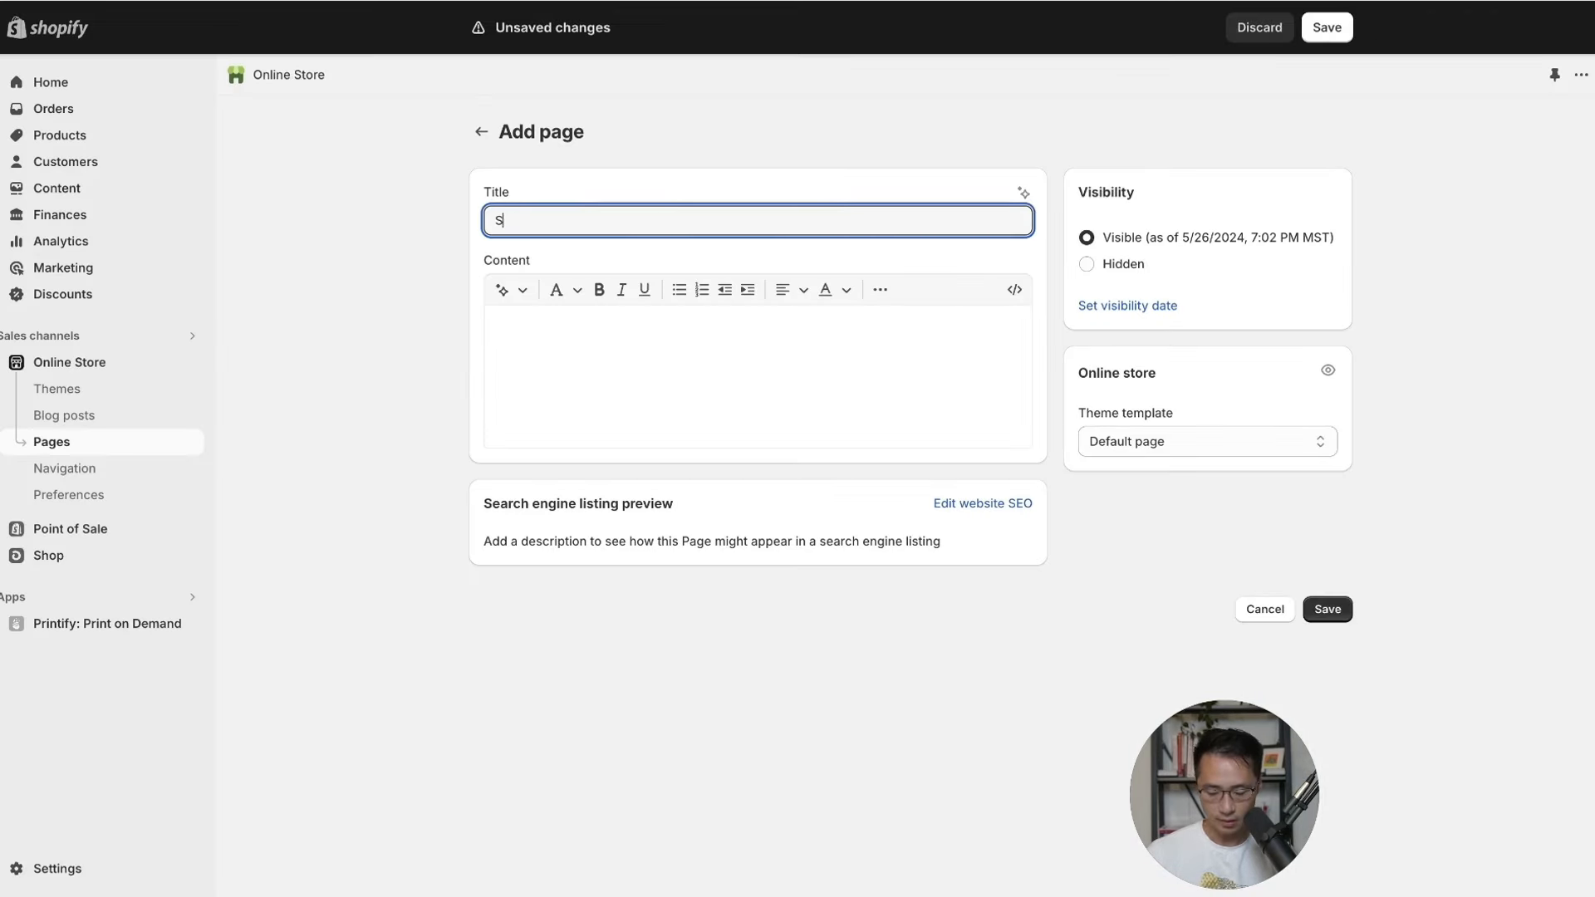
pyautogui.write('ize Chart')
pyautogui.click(649, 318)
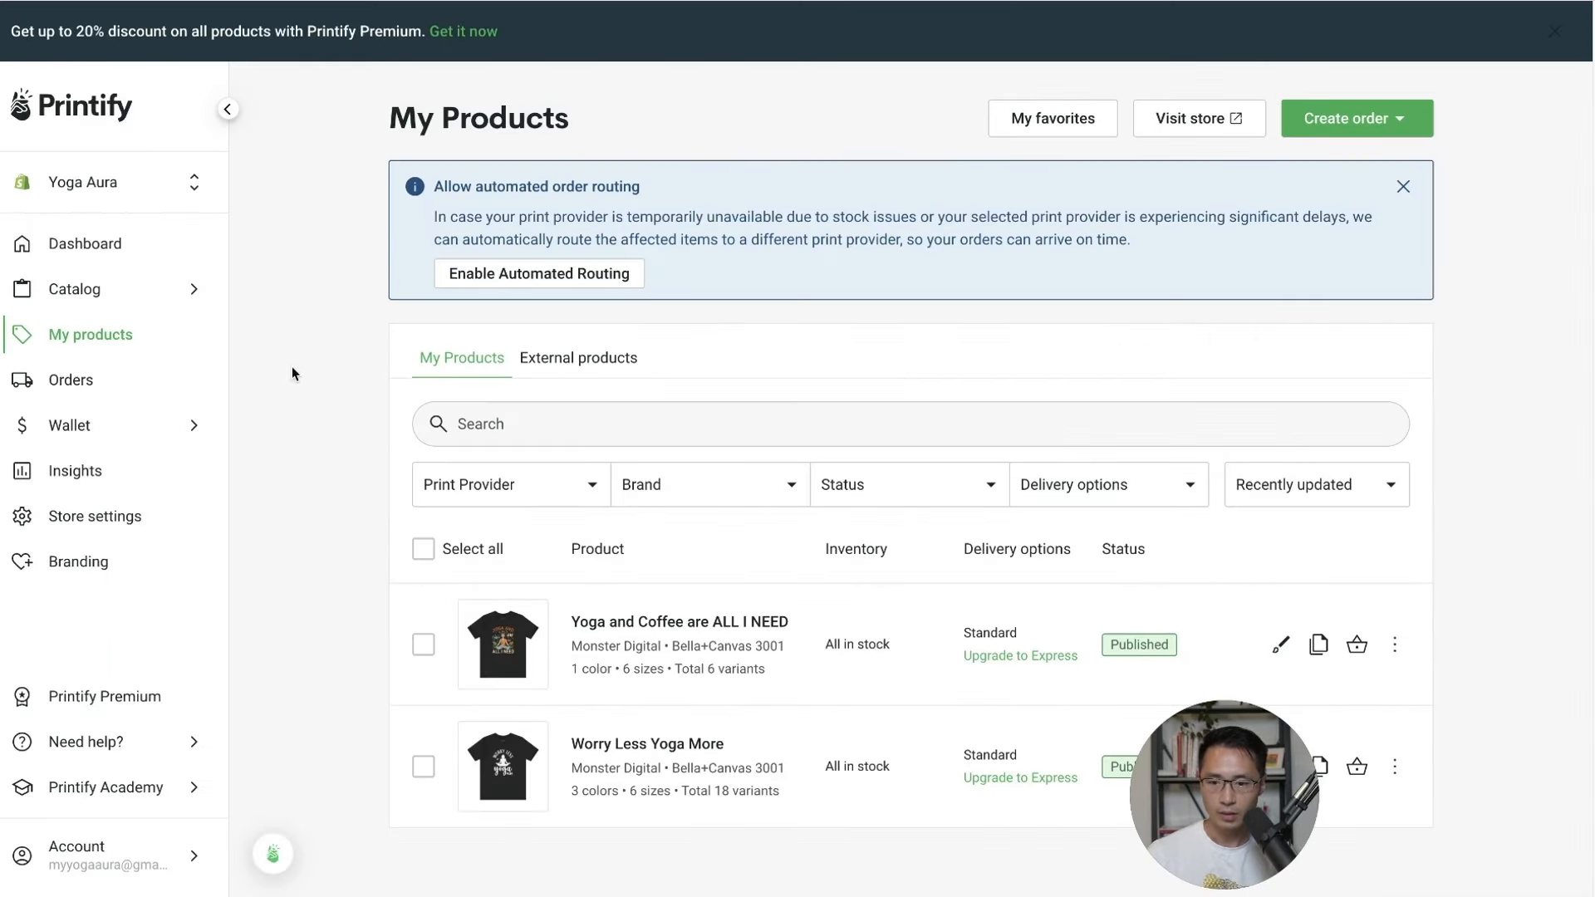
# Open the Unisex Jersey Short Sleeve Tee from Printify's men's T-shirts catalog to its size guide.
pyautogui.click(109, 339)
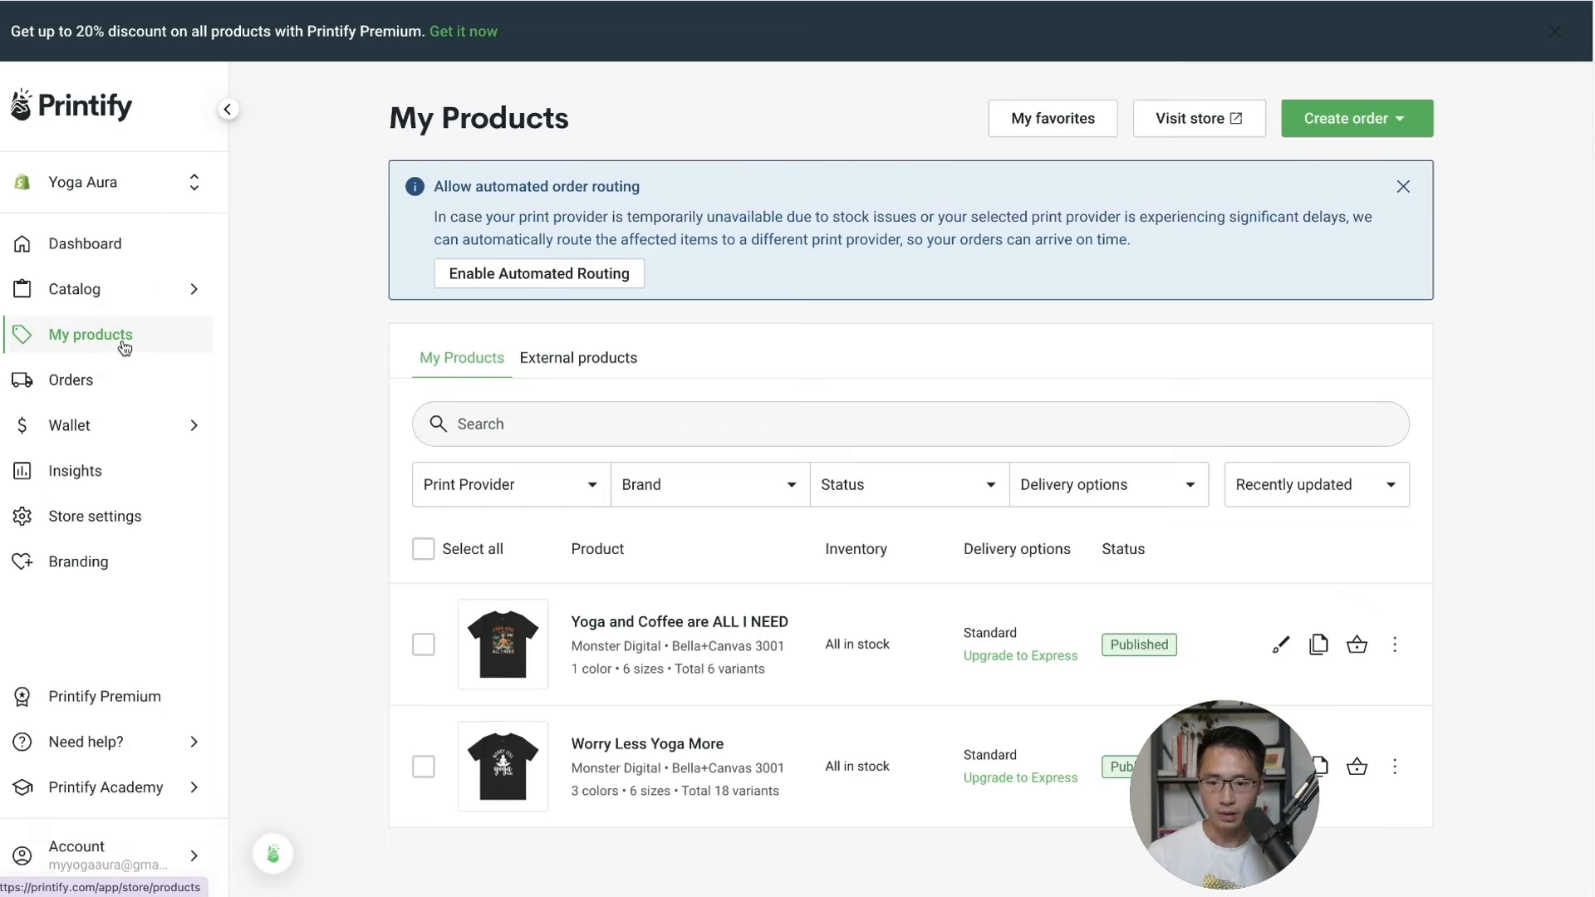
pyautogui.click(133, 288)
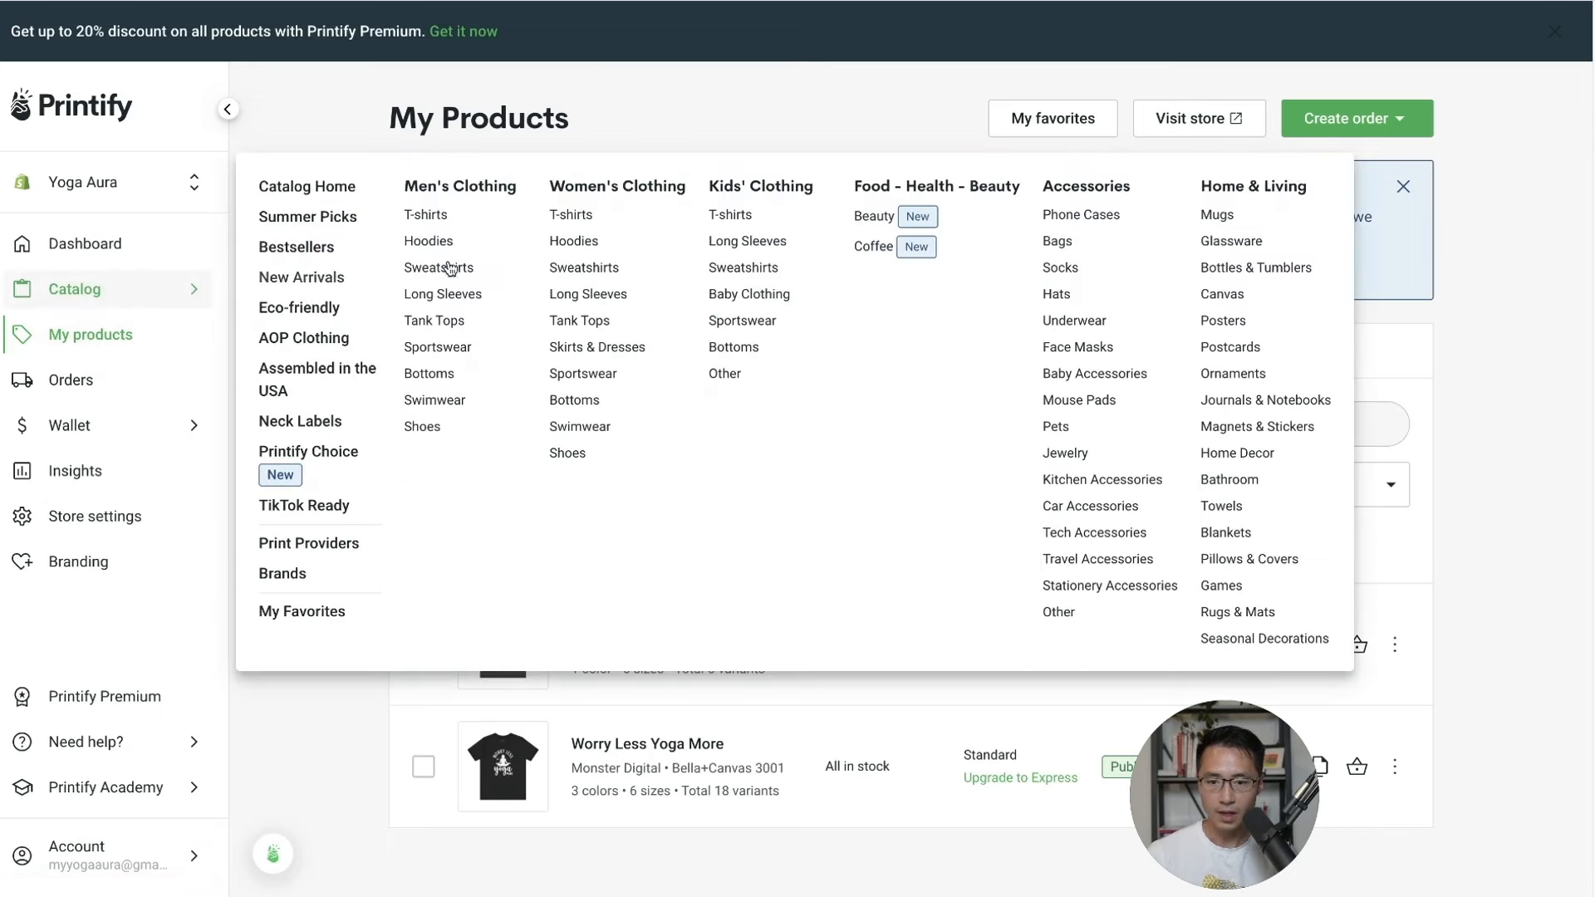
pyautogui.click(447, 222)
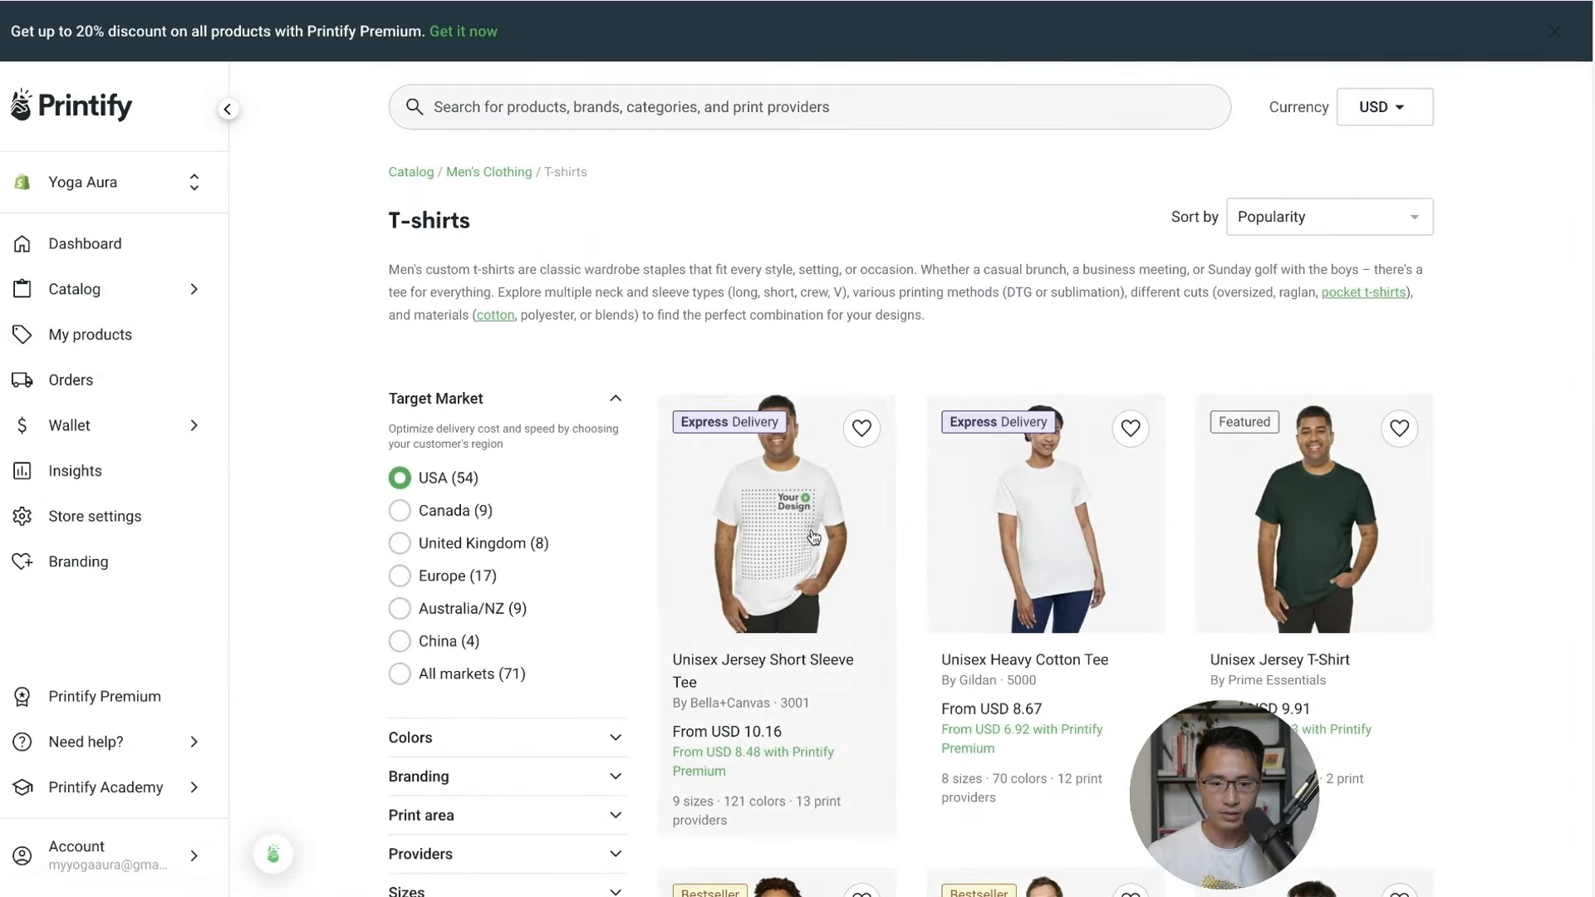
pyautogui.click(793, 525)
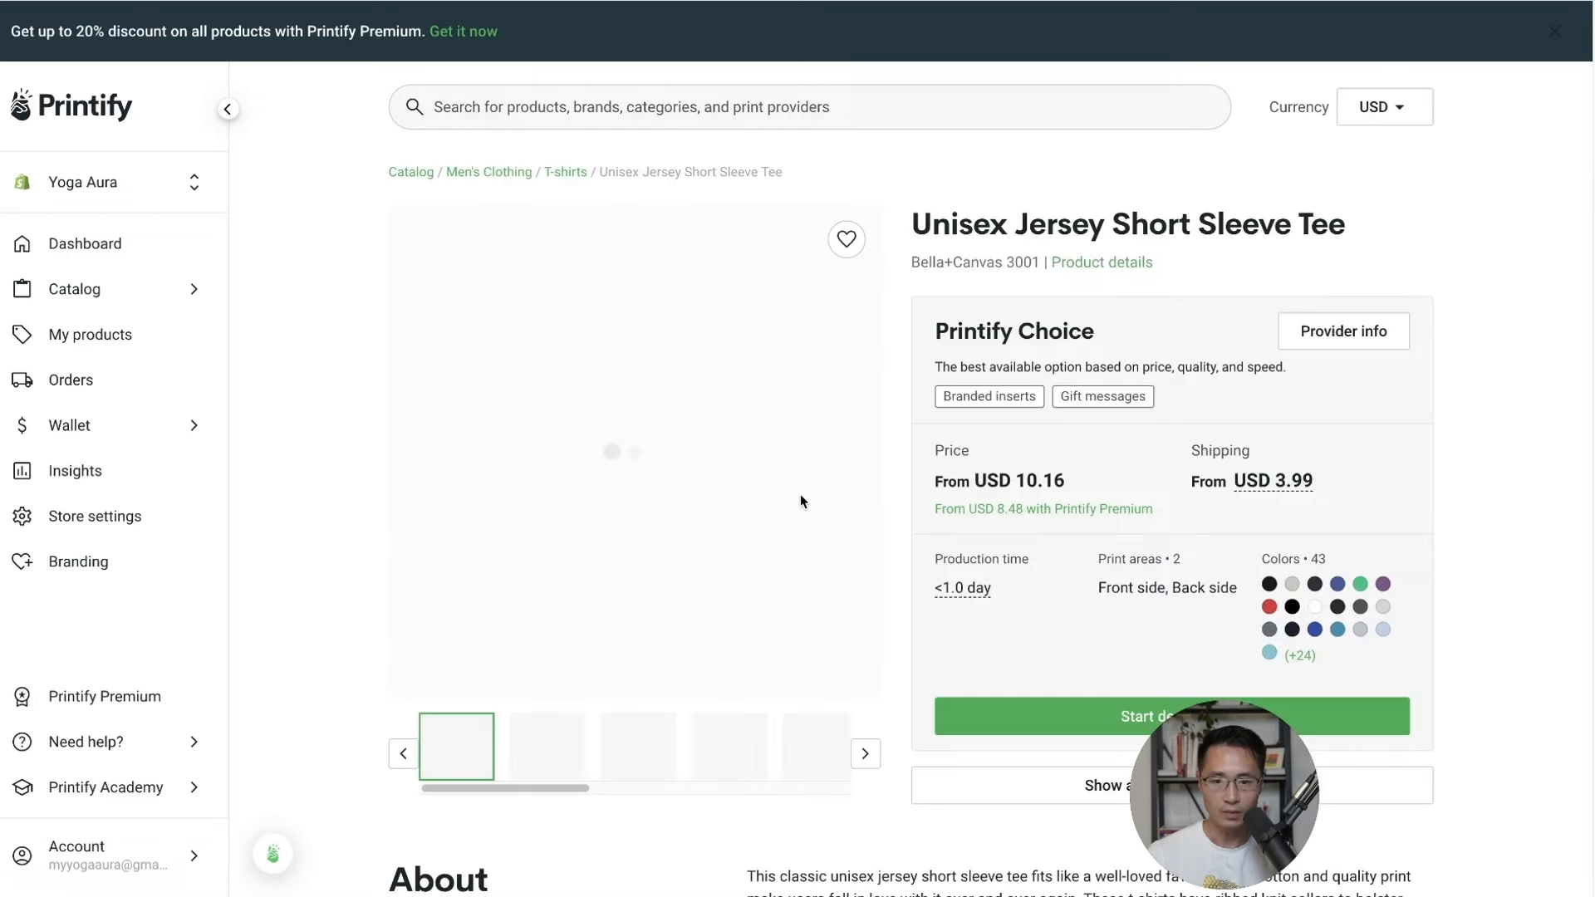
pyautogui.scroll(-15, 933, 301)
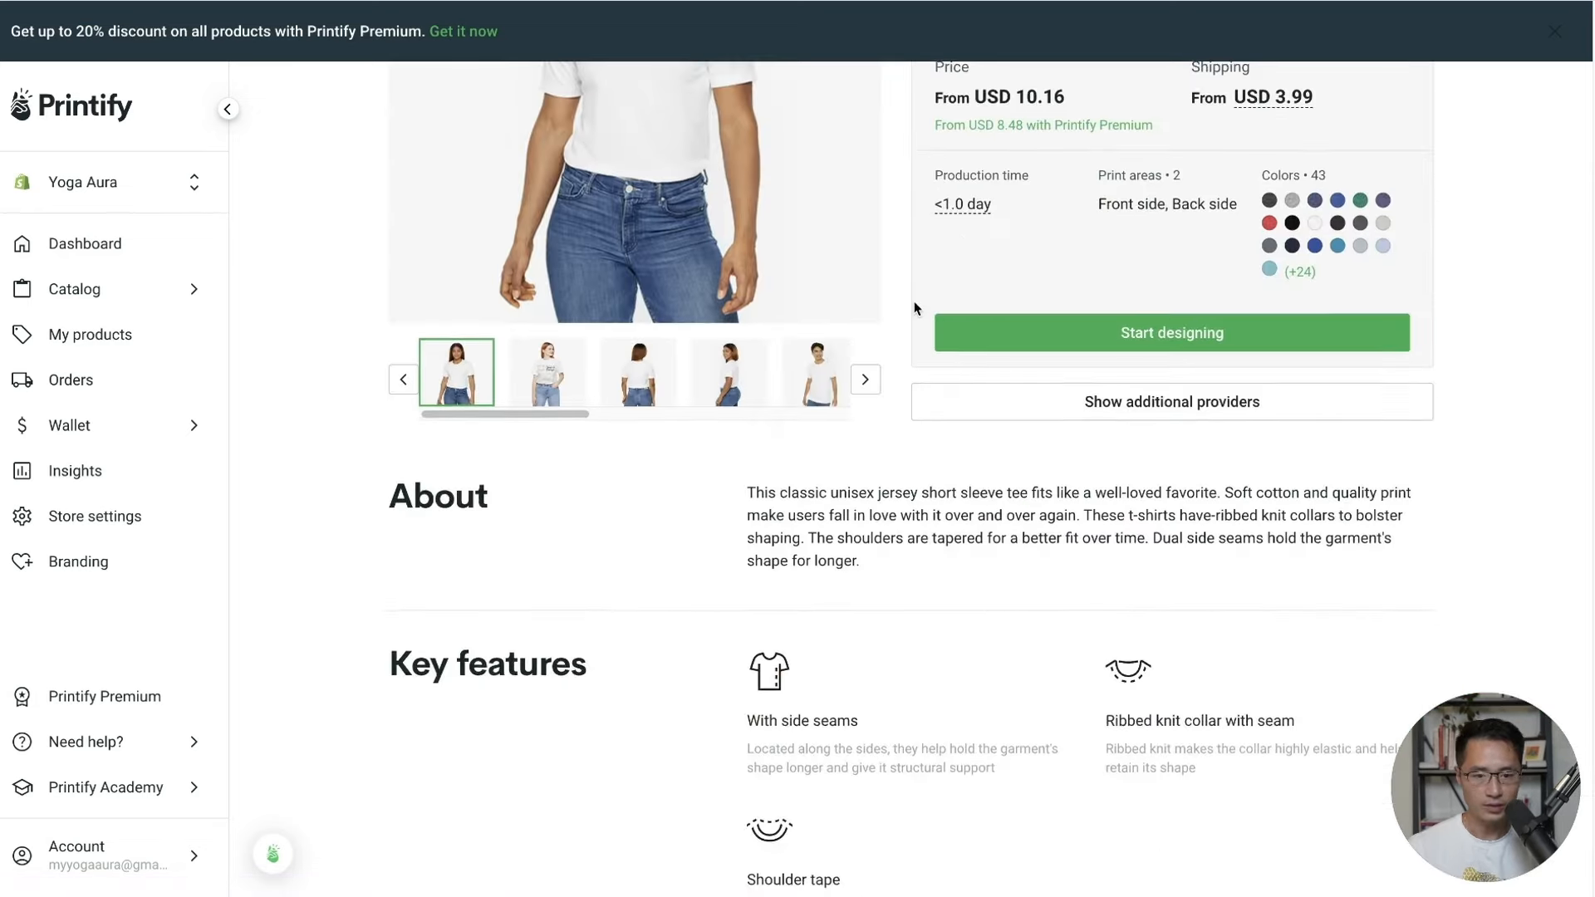
pyautogui.scroll(4, 915, 308)
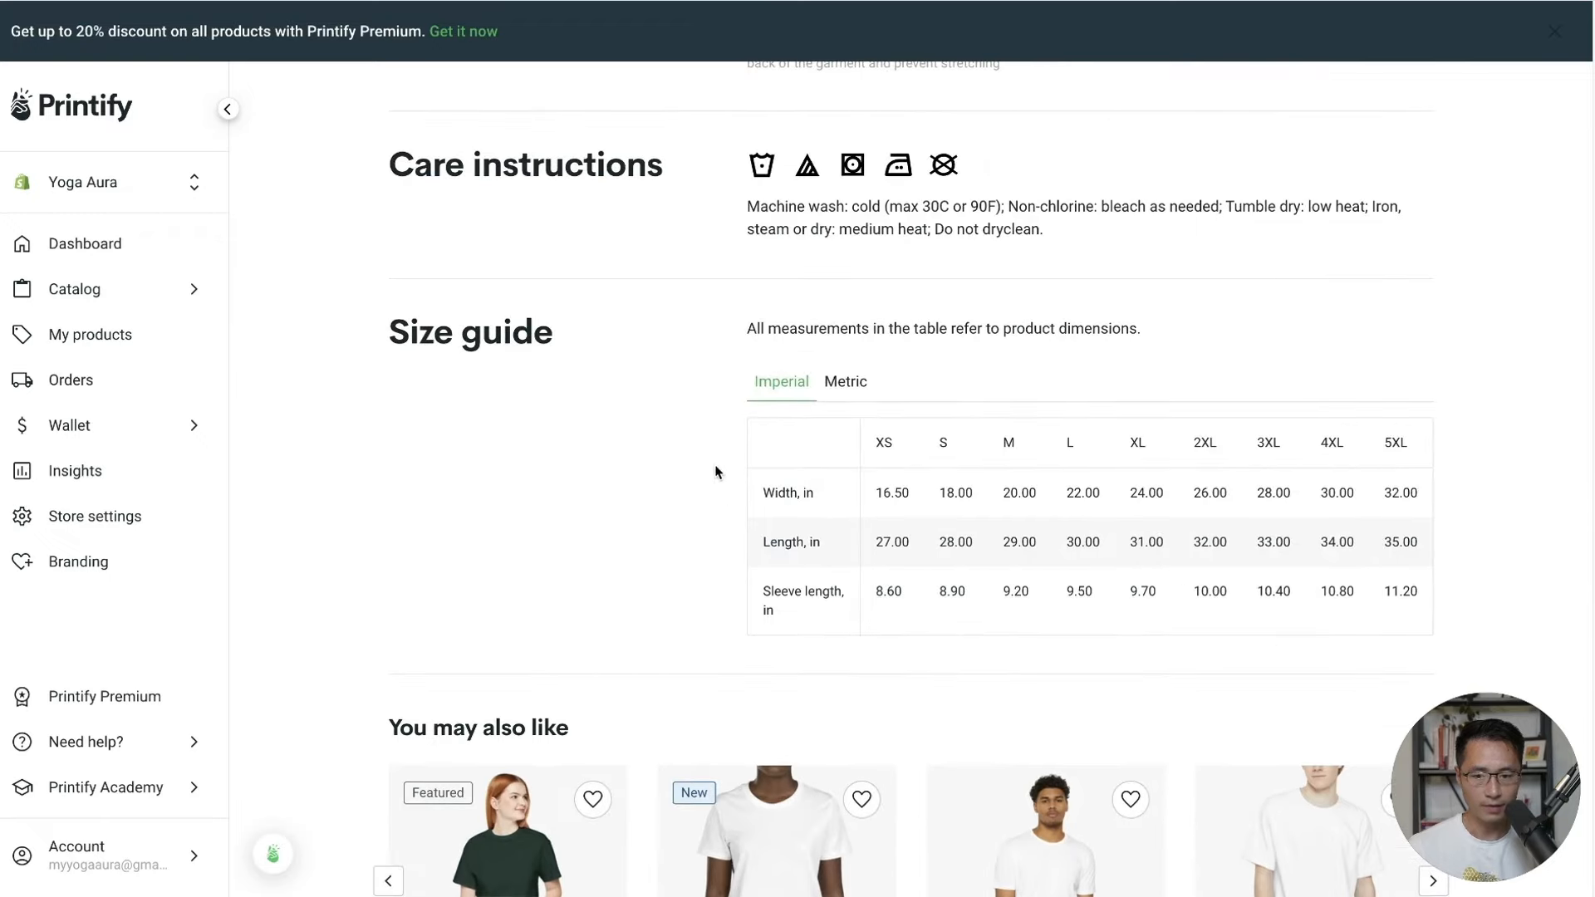
# Capture a region screenshot of the Imperial size guide table.
pyautogui.press('super+shift+5')
pyautogui.moveTo(857, 471); pyautogui.dragTo(885, 468)
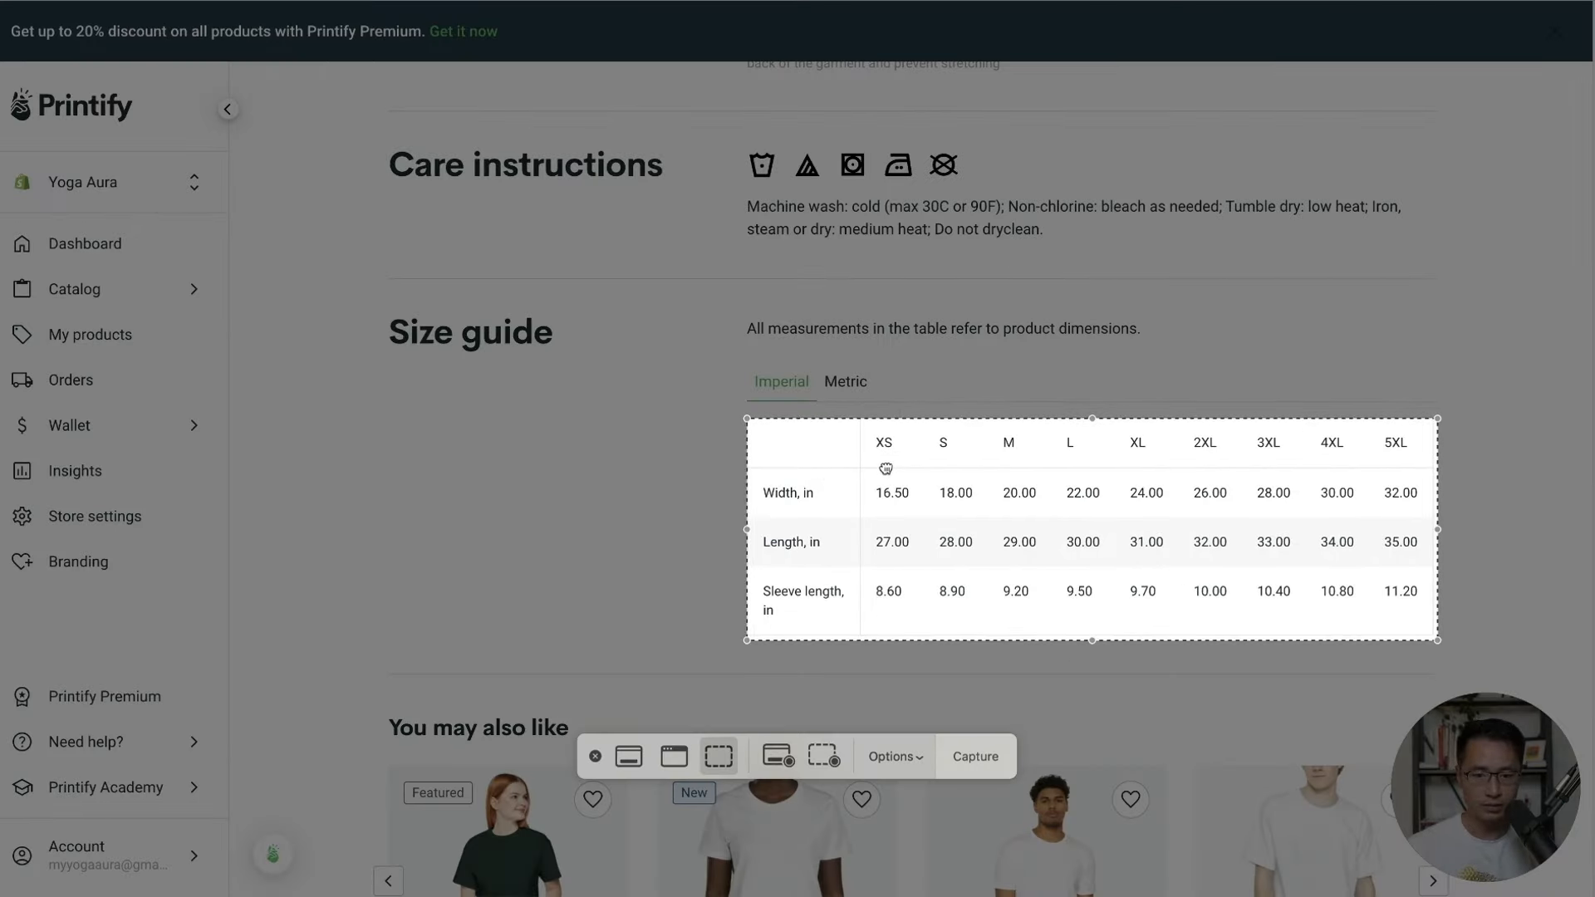
pyautogui.press('Return')
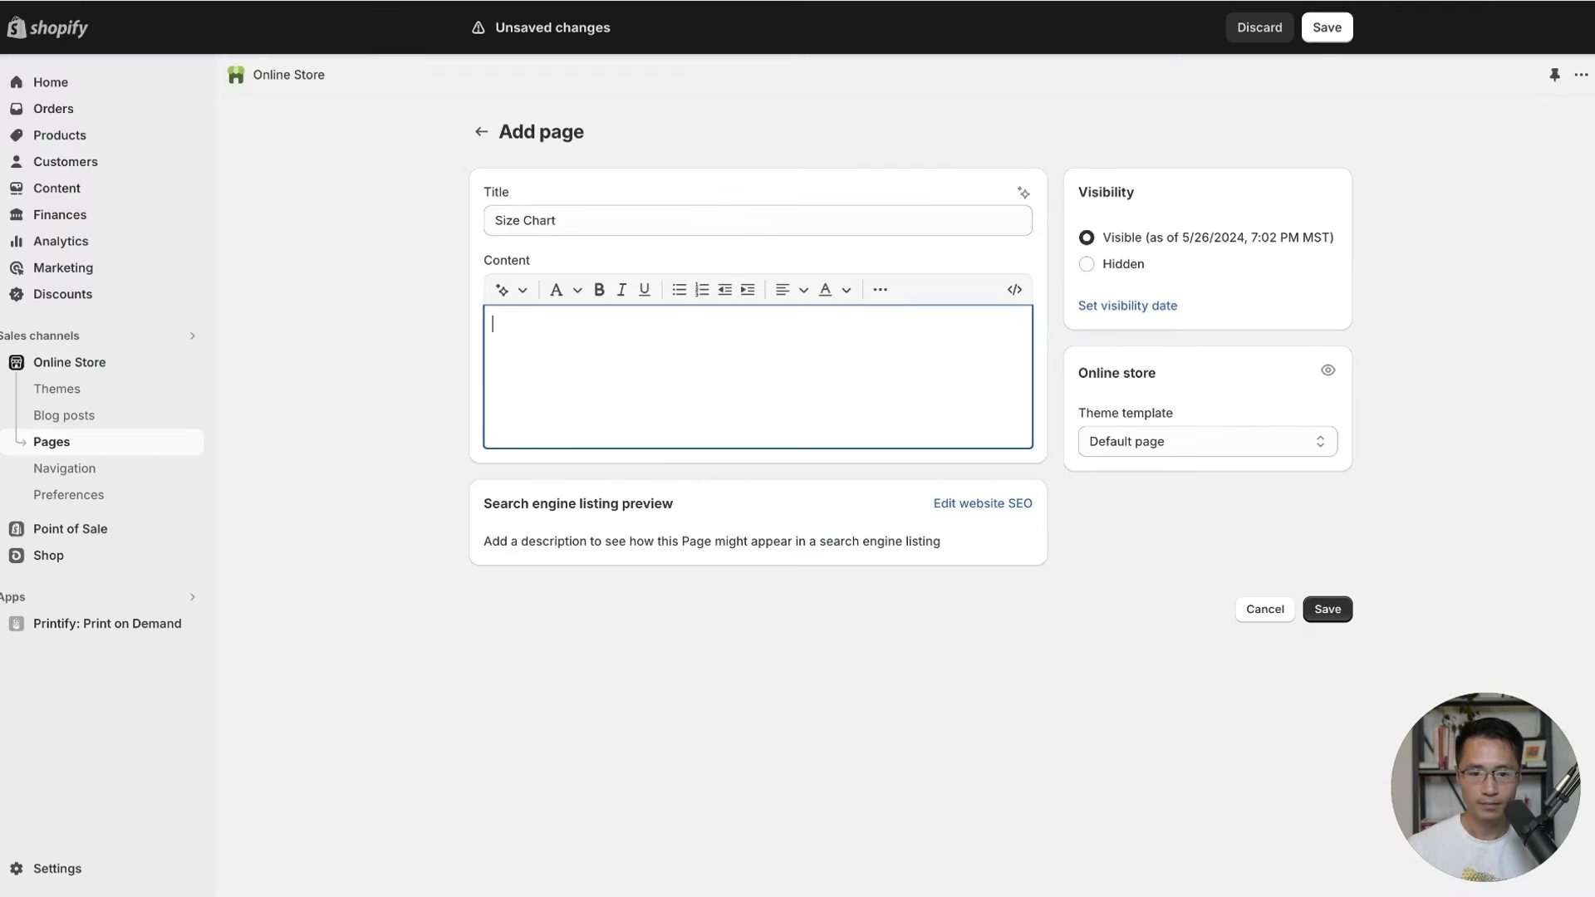
# Upload the size guide screenshot and insert it into the Size Chart page content.
pyautogui.click(880, 289)
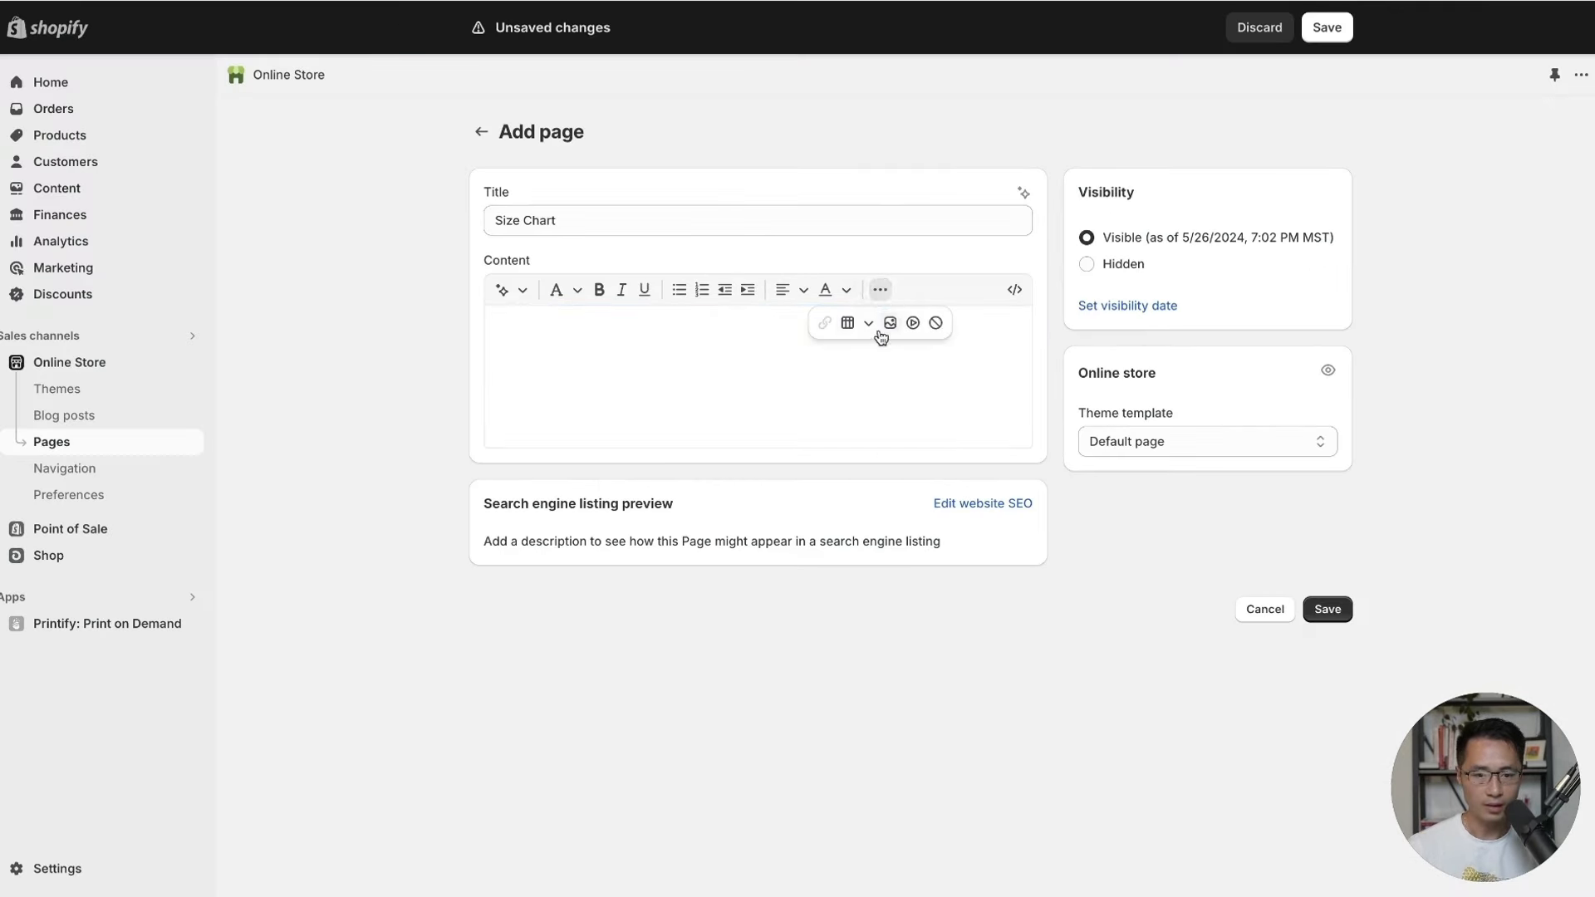
pyautogui.click(888, 324)
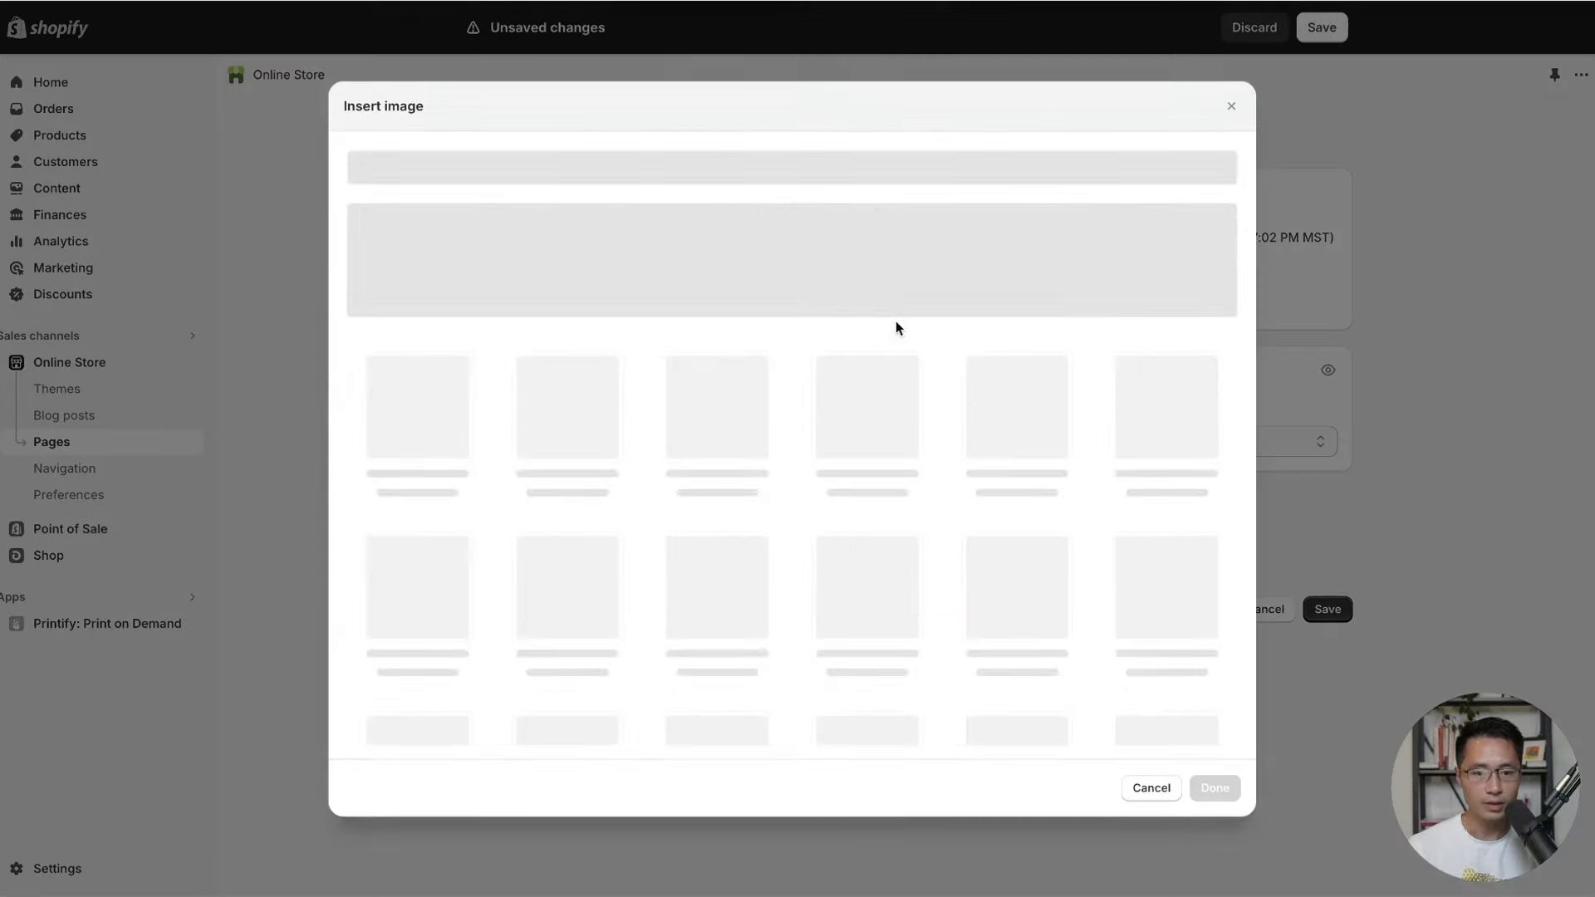
pyautogui.click(797, 277)
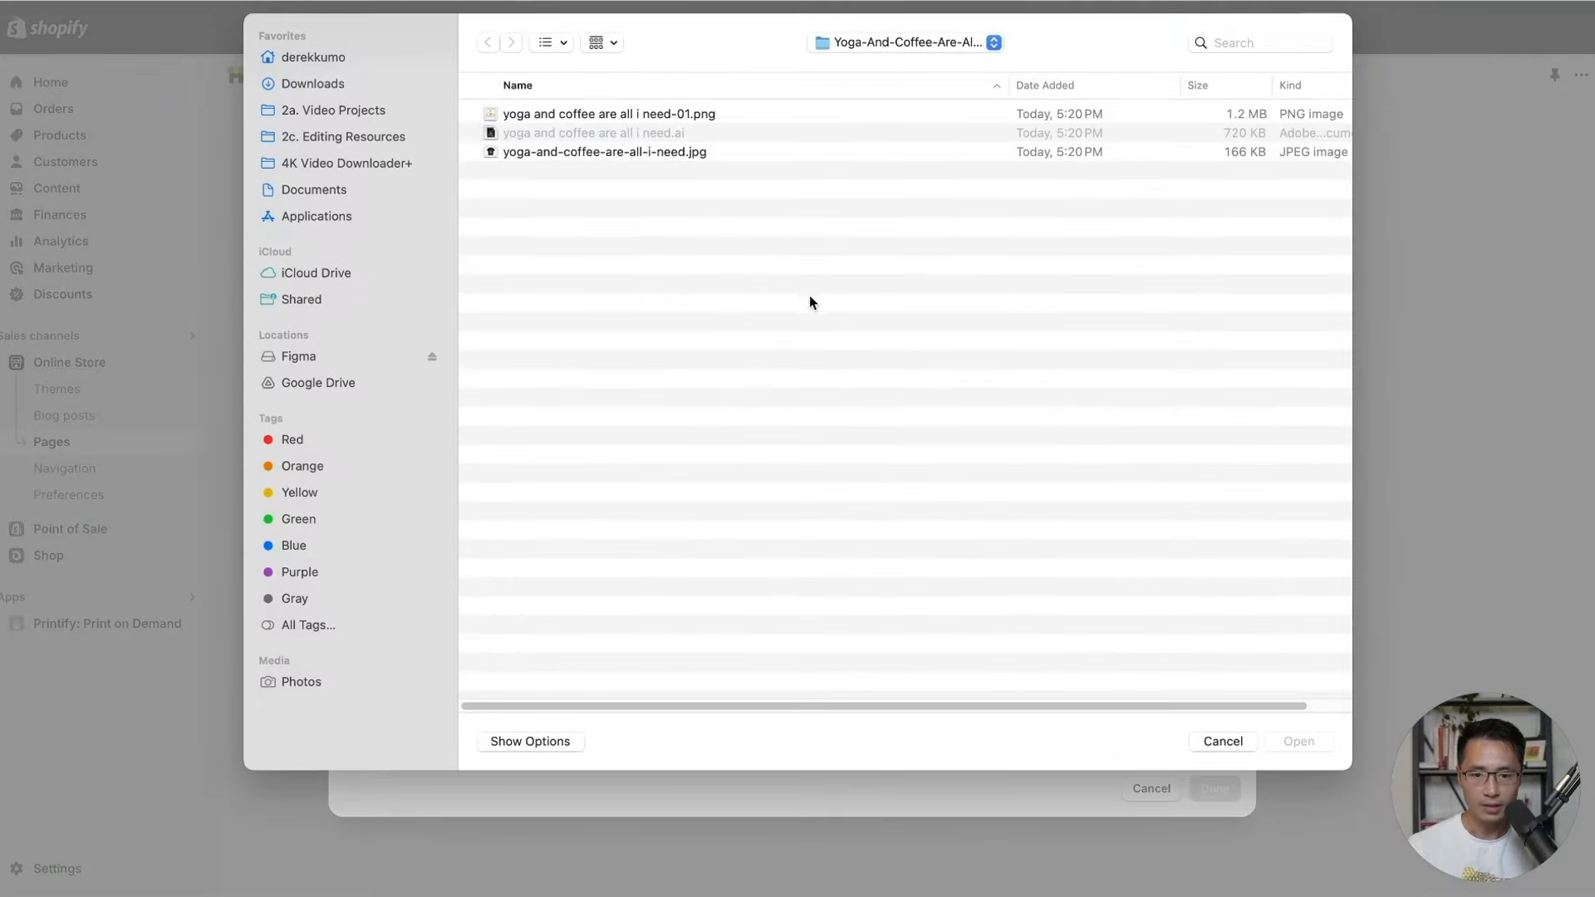
pyautogui.doubleClick(586, 114)
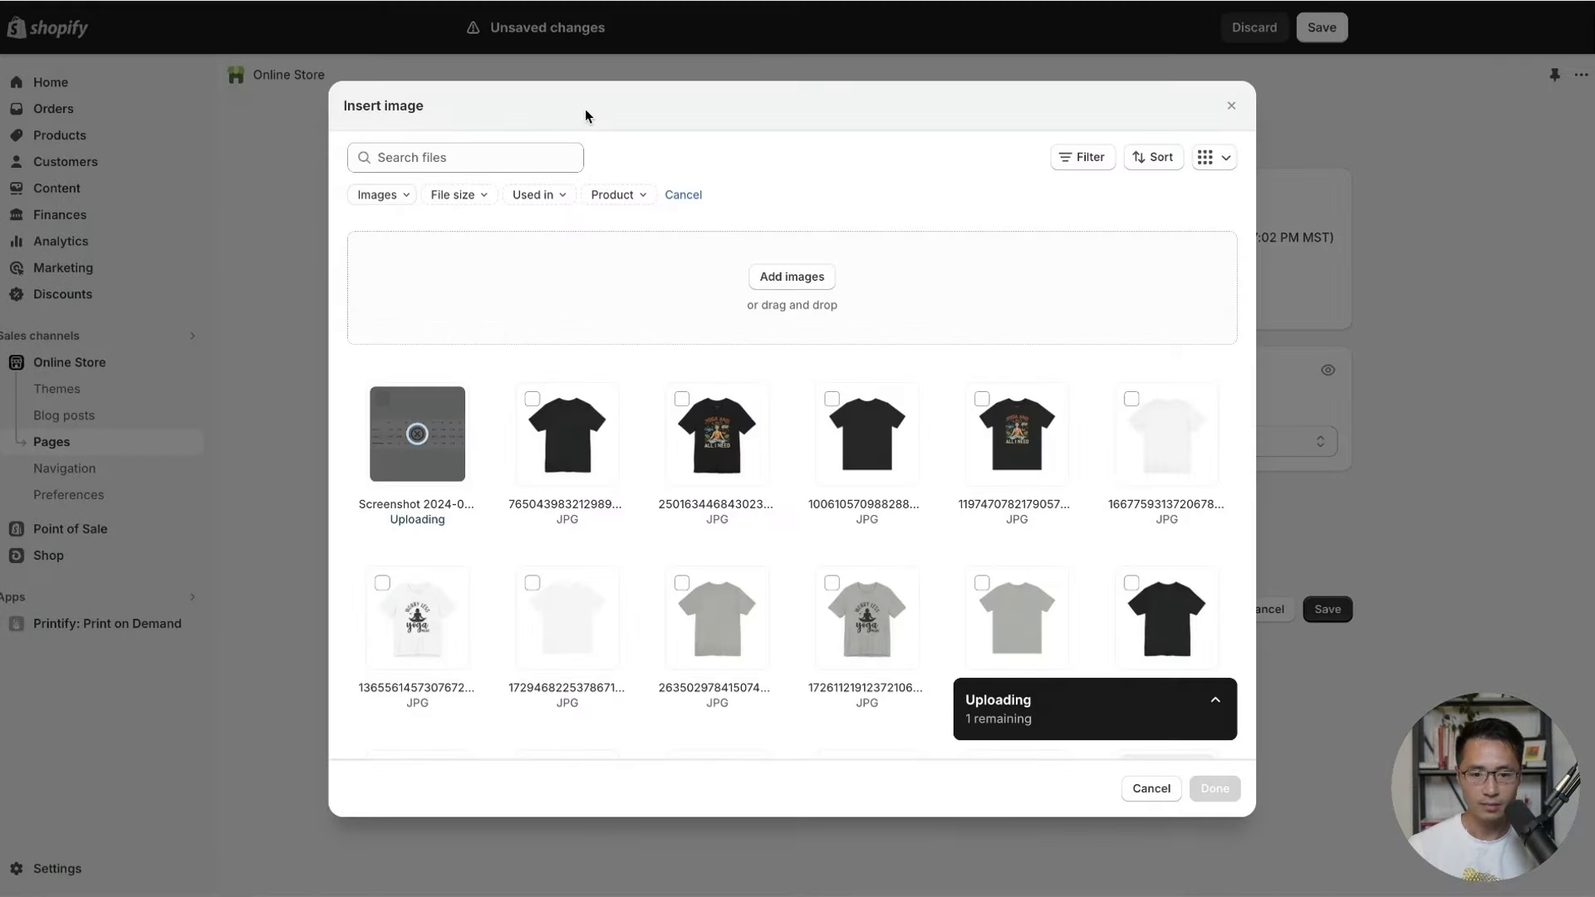
pyautogui.click(1195, 791)
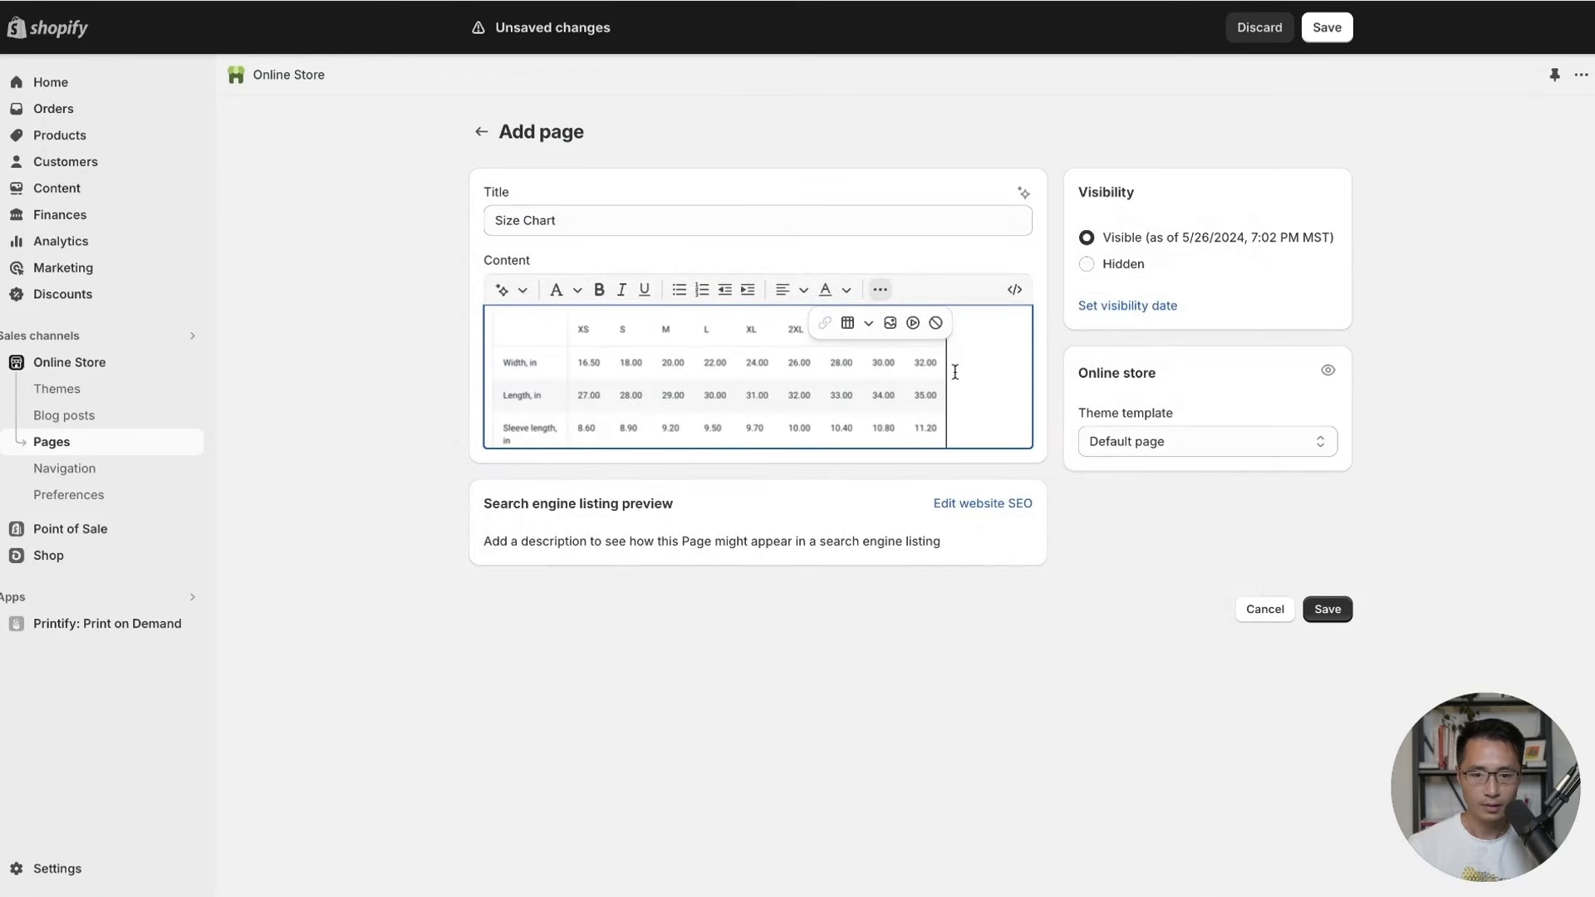
# Centre-align the image, save the Size Chart page, and return to the theme editor.
pyautogui.click(783, 289)
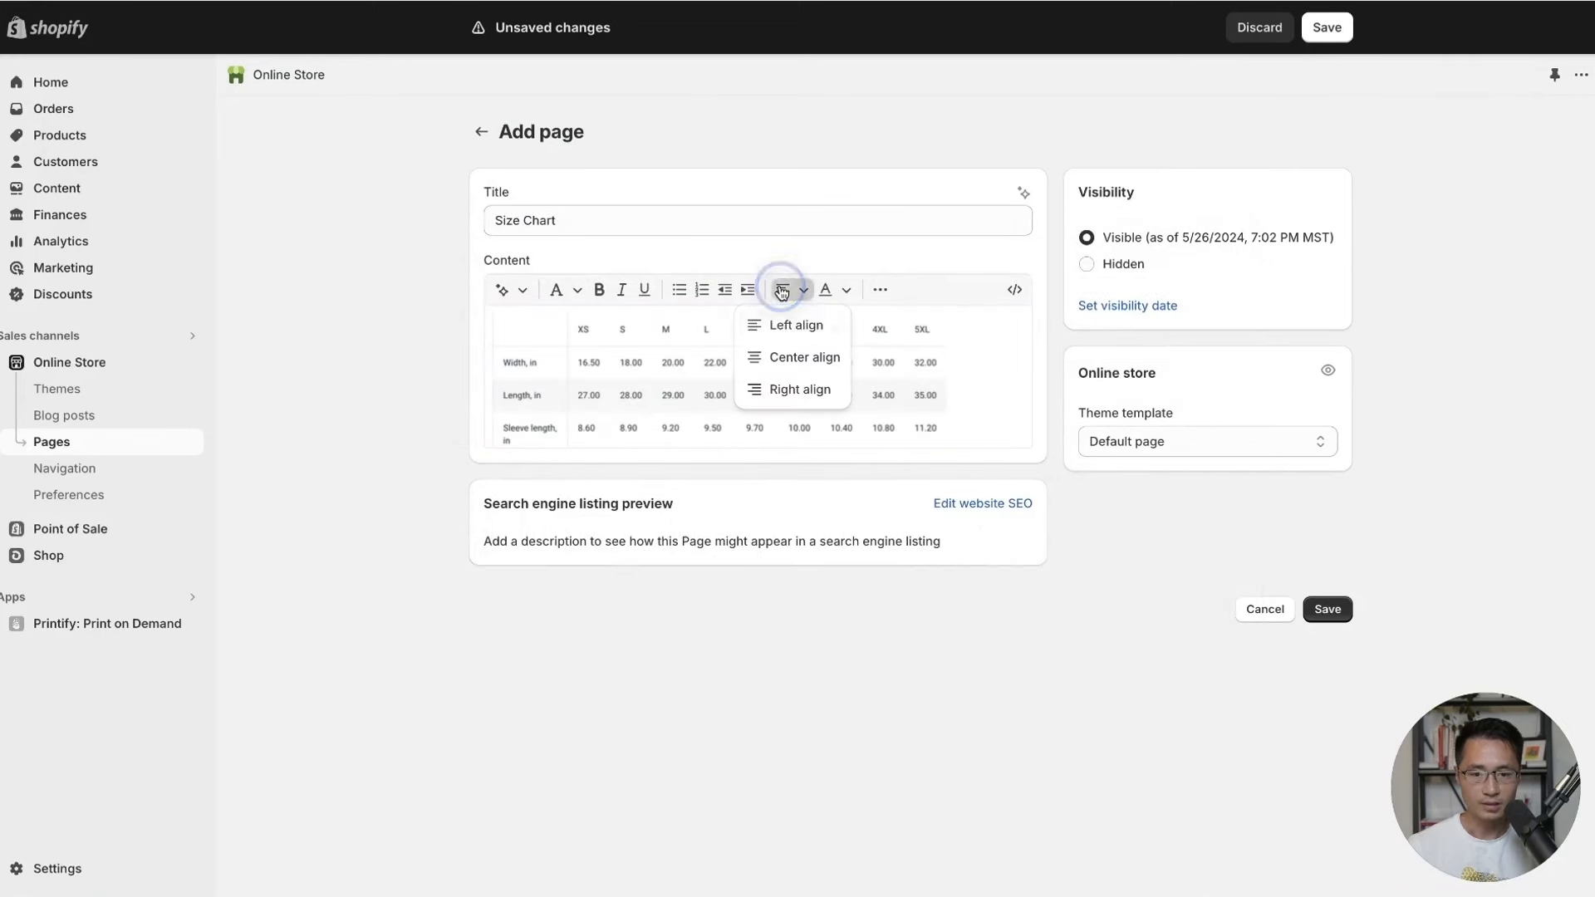
pyautogui.click(790, 357)
pyautogui.click(1326, 645)
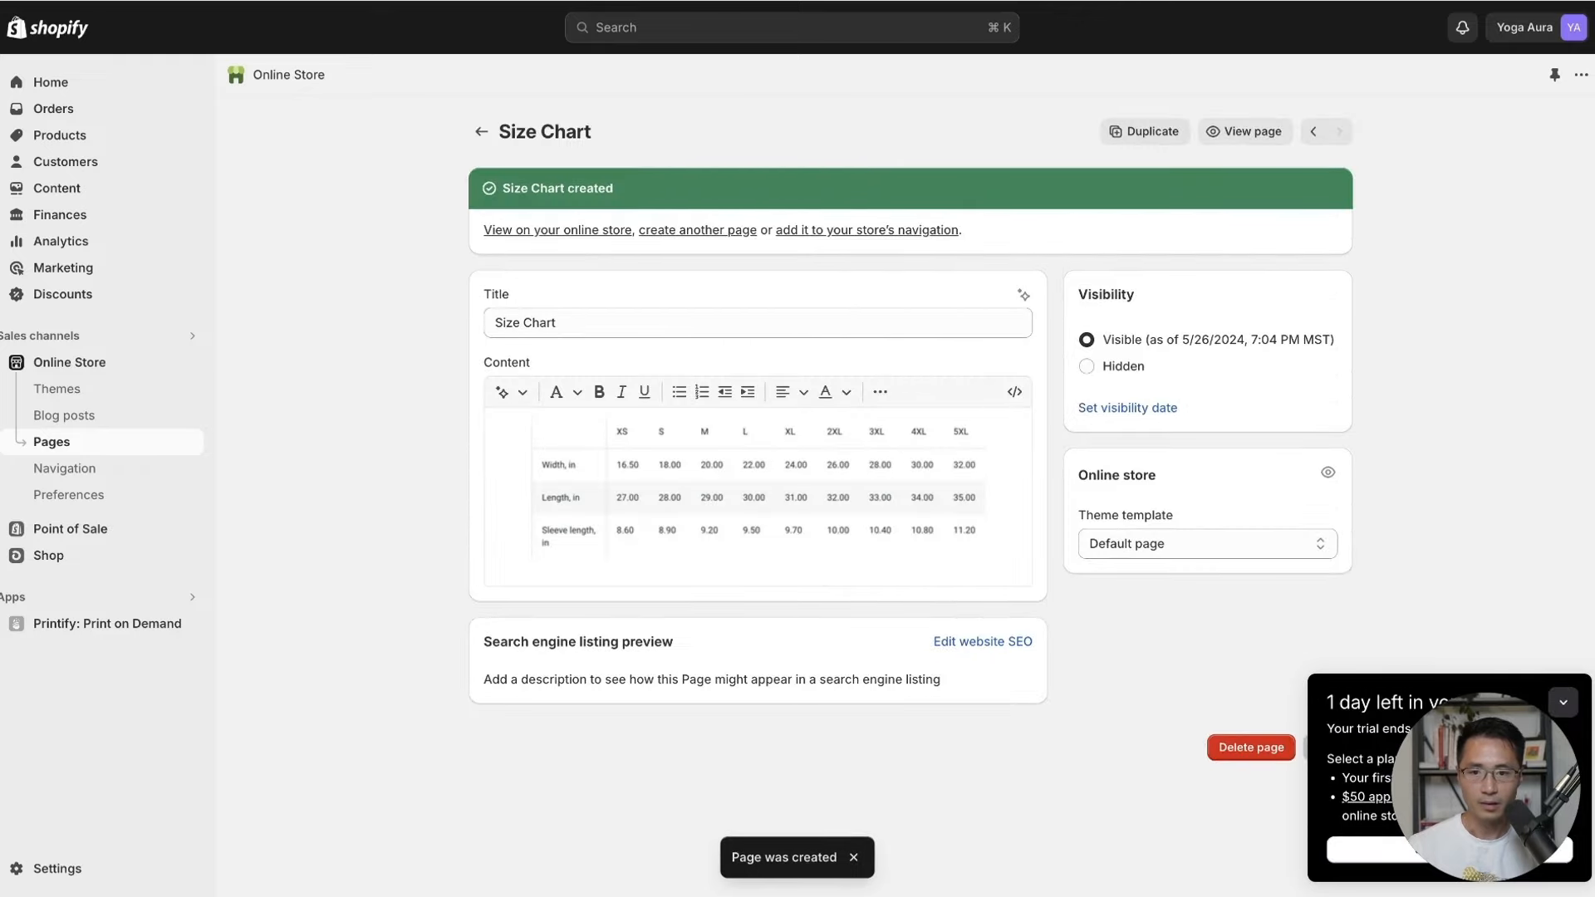
pyautogui.click(124, 1)
# Set the Size Chart row's content to the Size Chart page and save the theme.
pyautogui.click(914, 689)
pyautogui.click(755, 679)
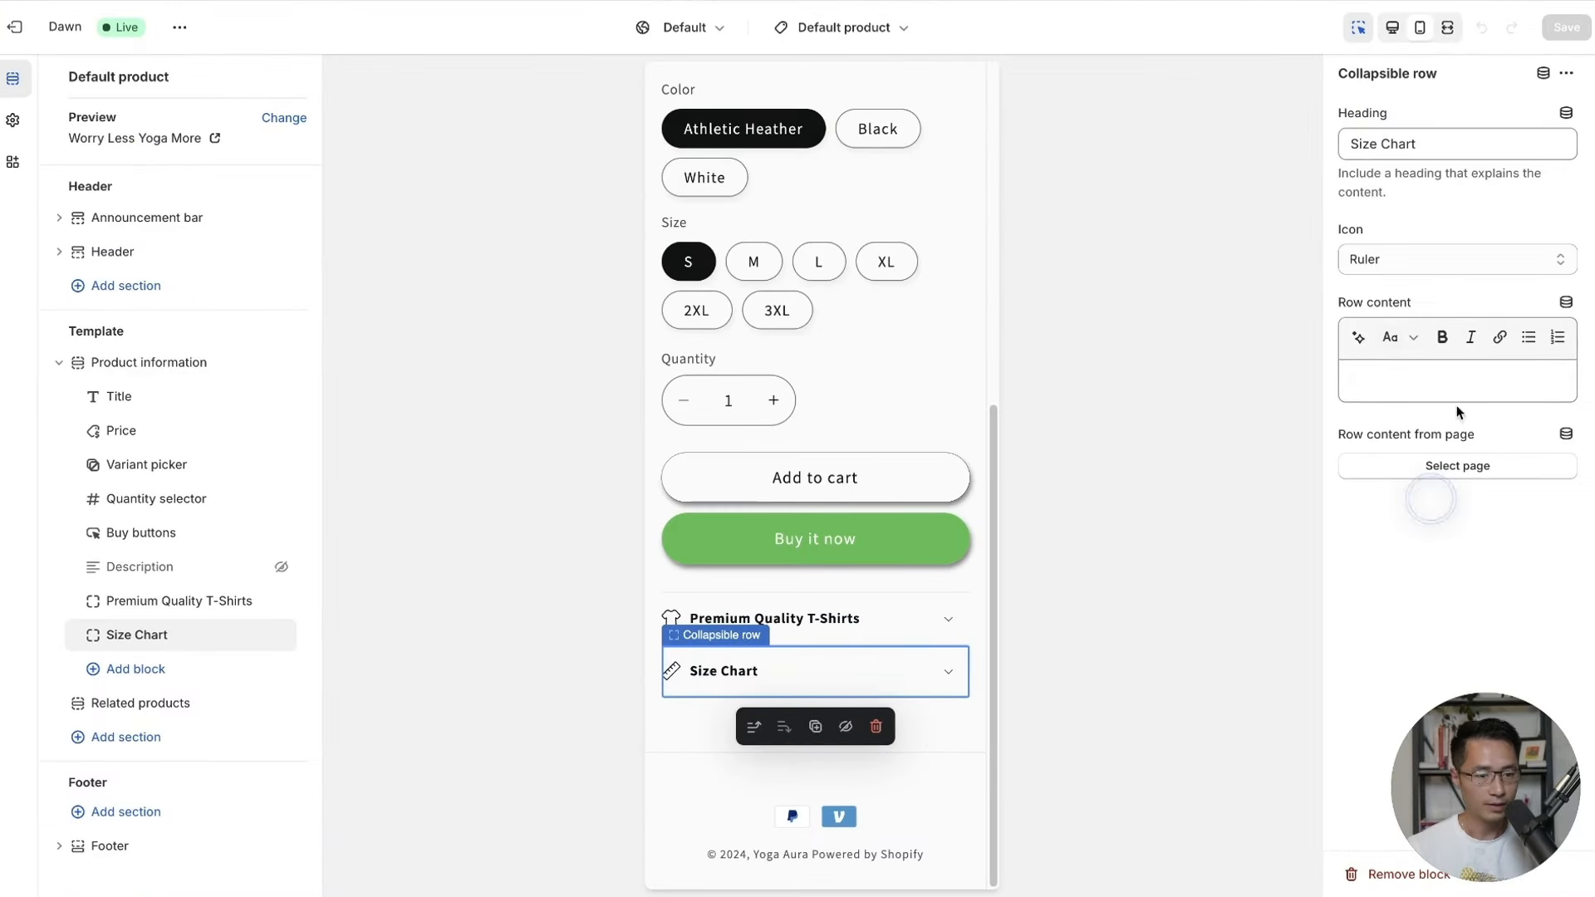
pyautogui.click(1437, 470)
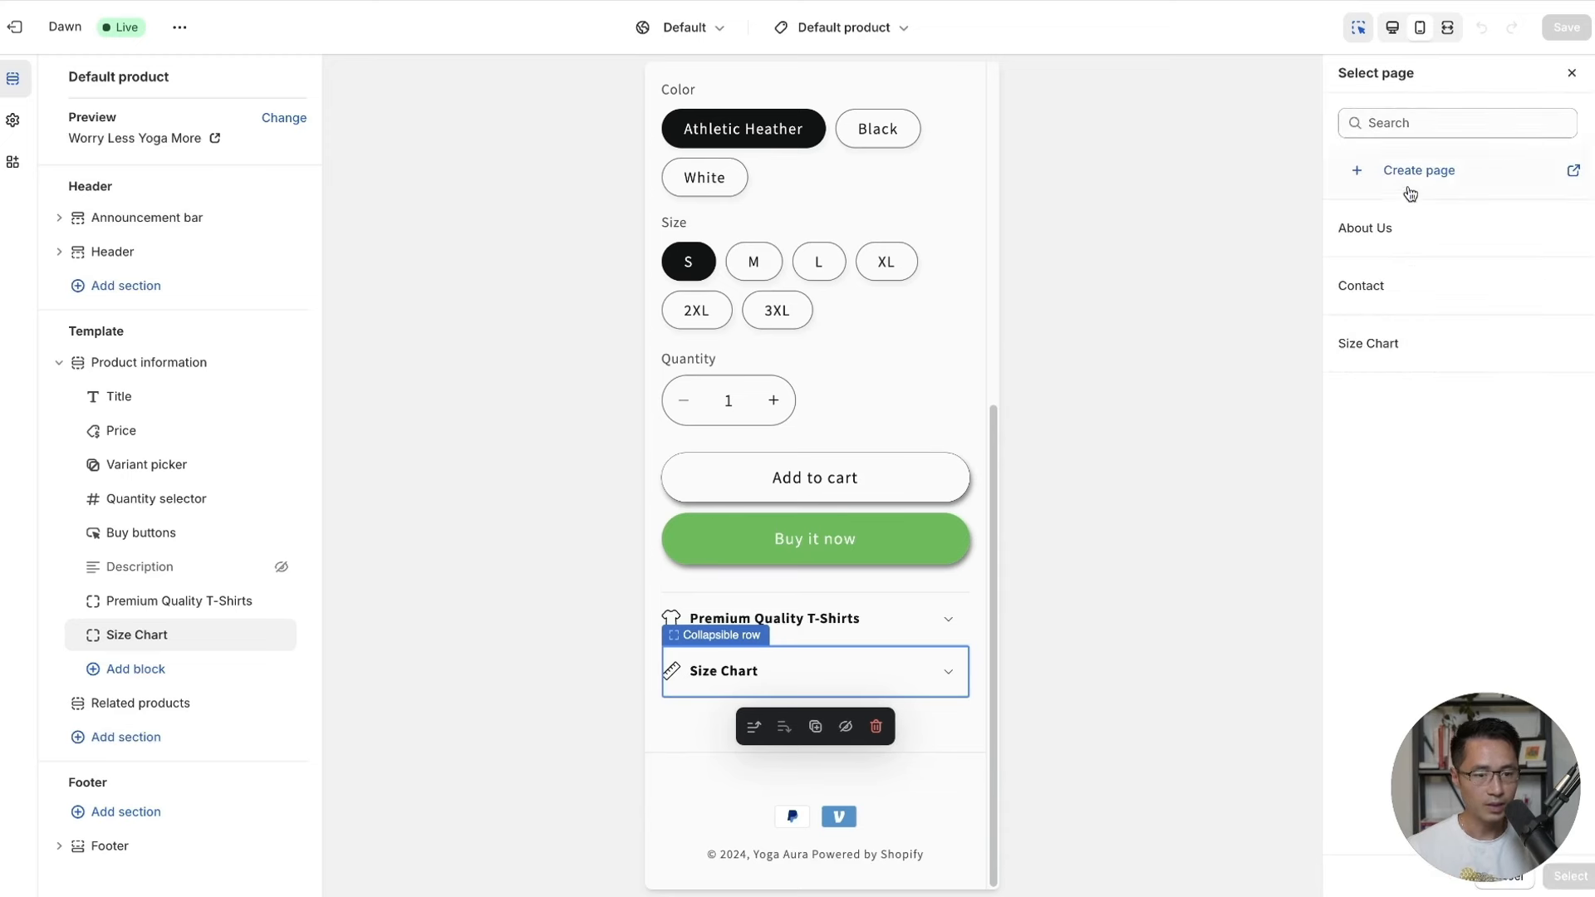
pyautogui.click(1386, 345)
pyautogui.moveTo(1486, 760); pyautogui.dragTo(1239, 760)
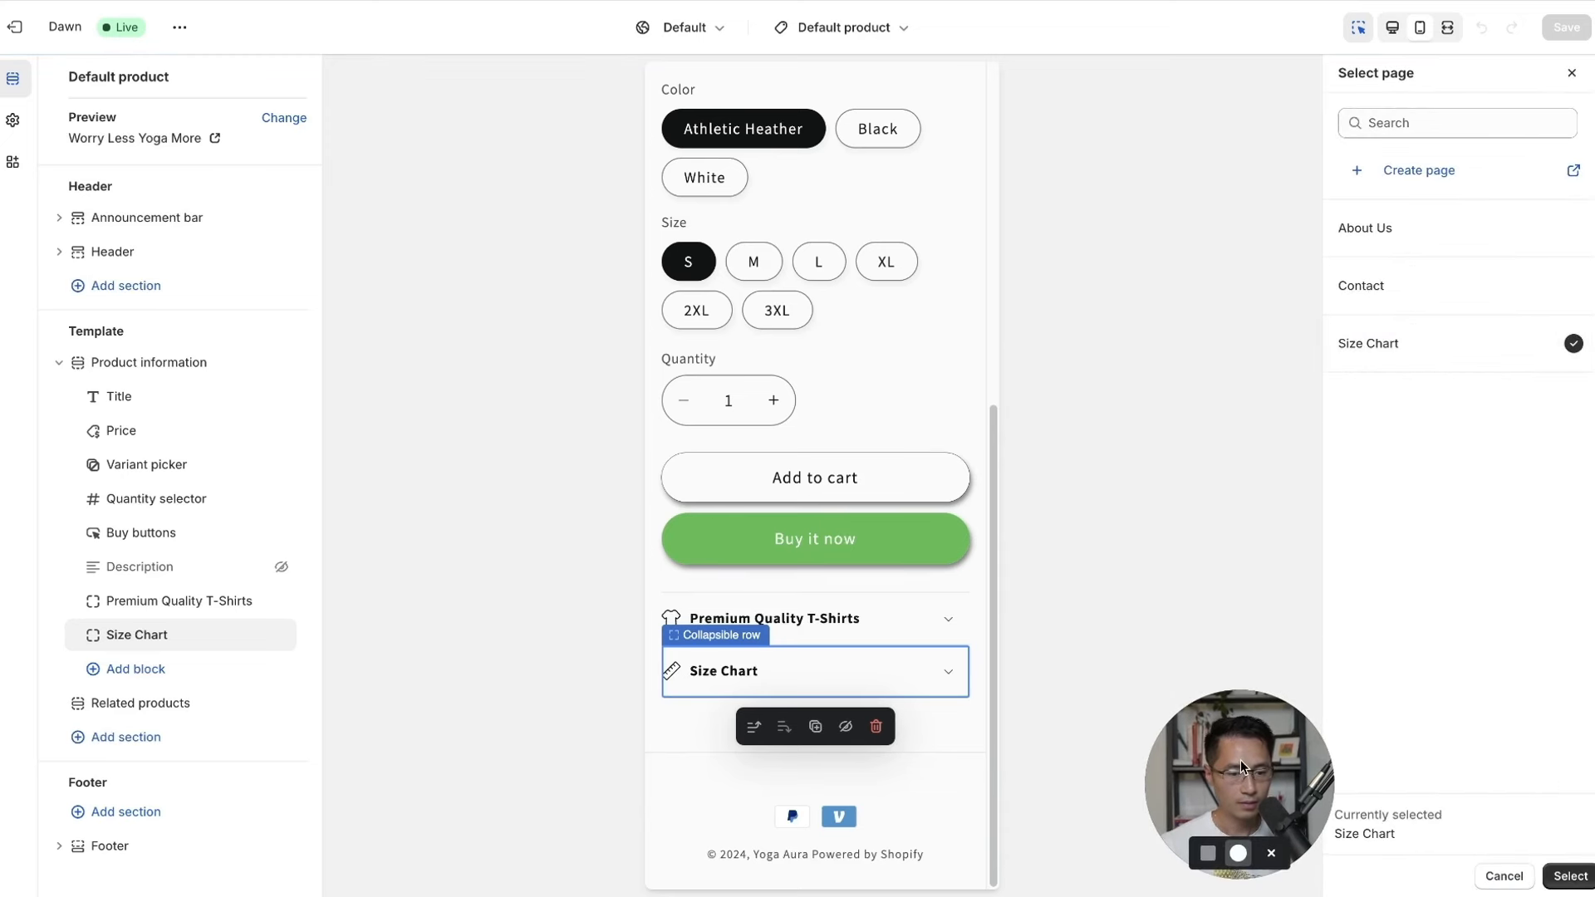
pyautogui.click(1564, 877)
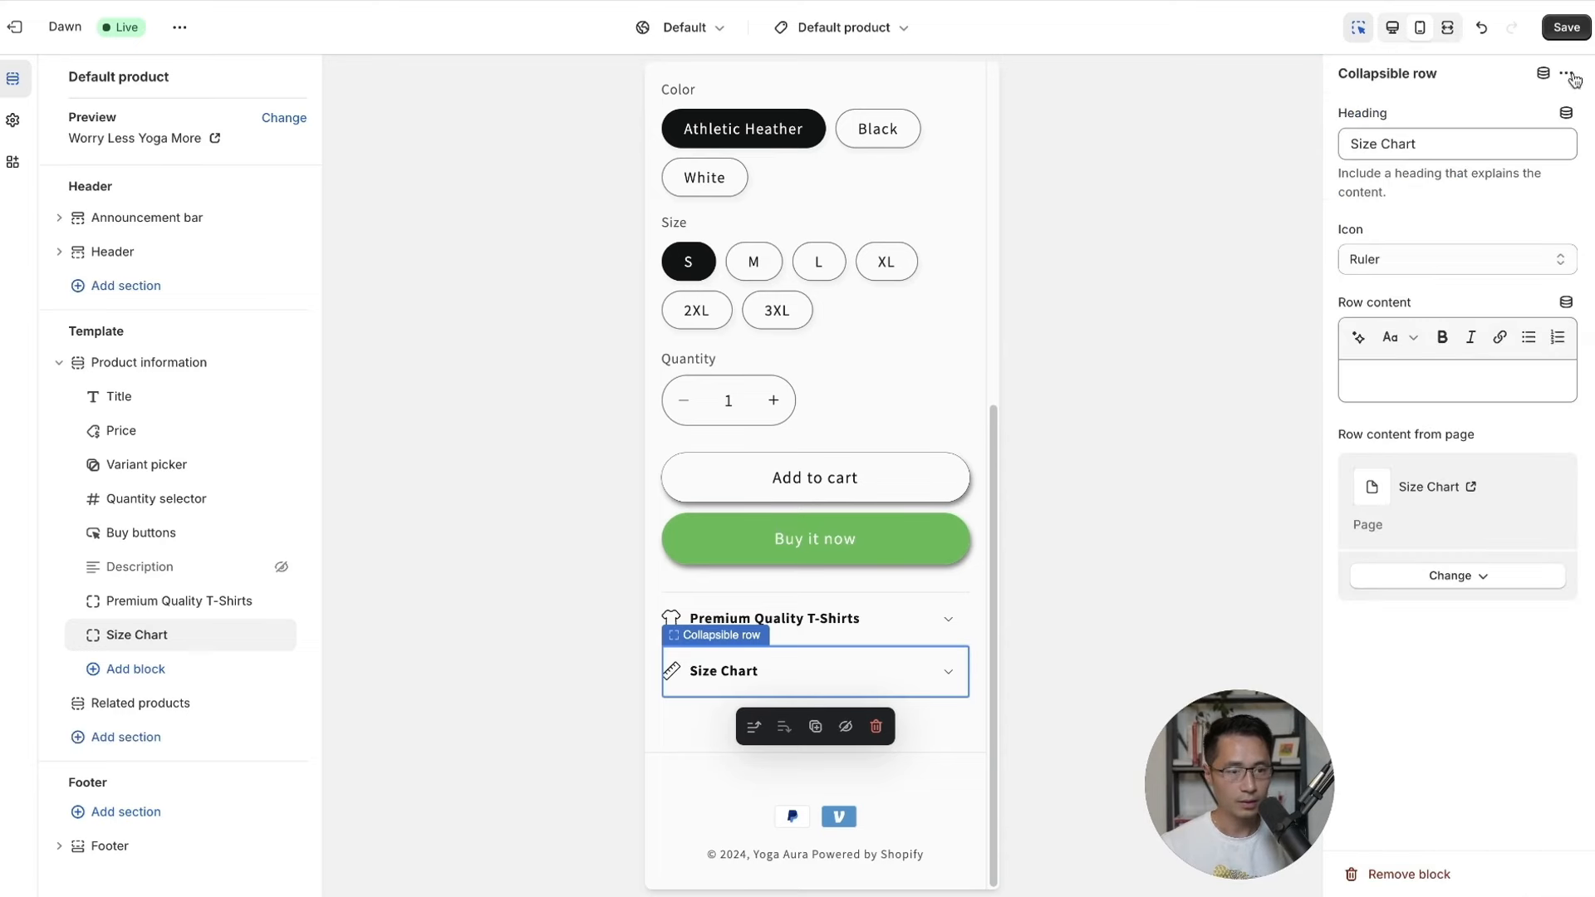
pyautogui.click(1567, 28)
# Expand the Size Chart row to check the size table, then collapse it.
pyautogui.click(937, 401)
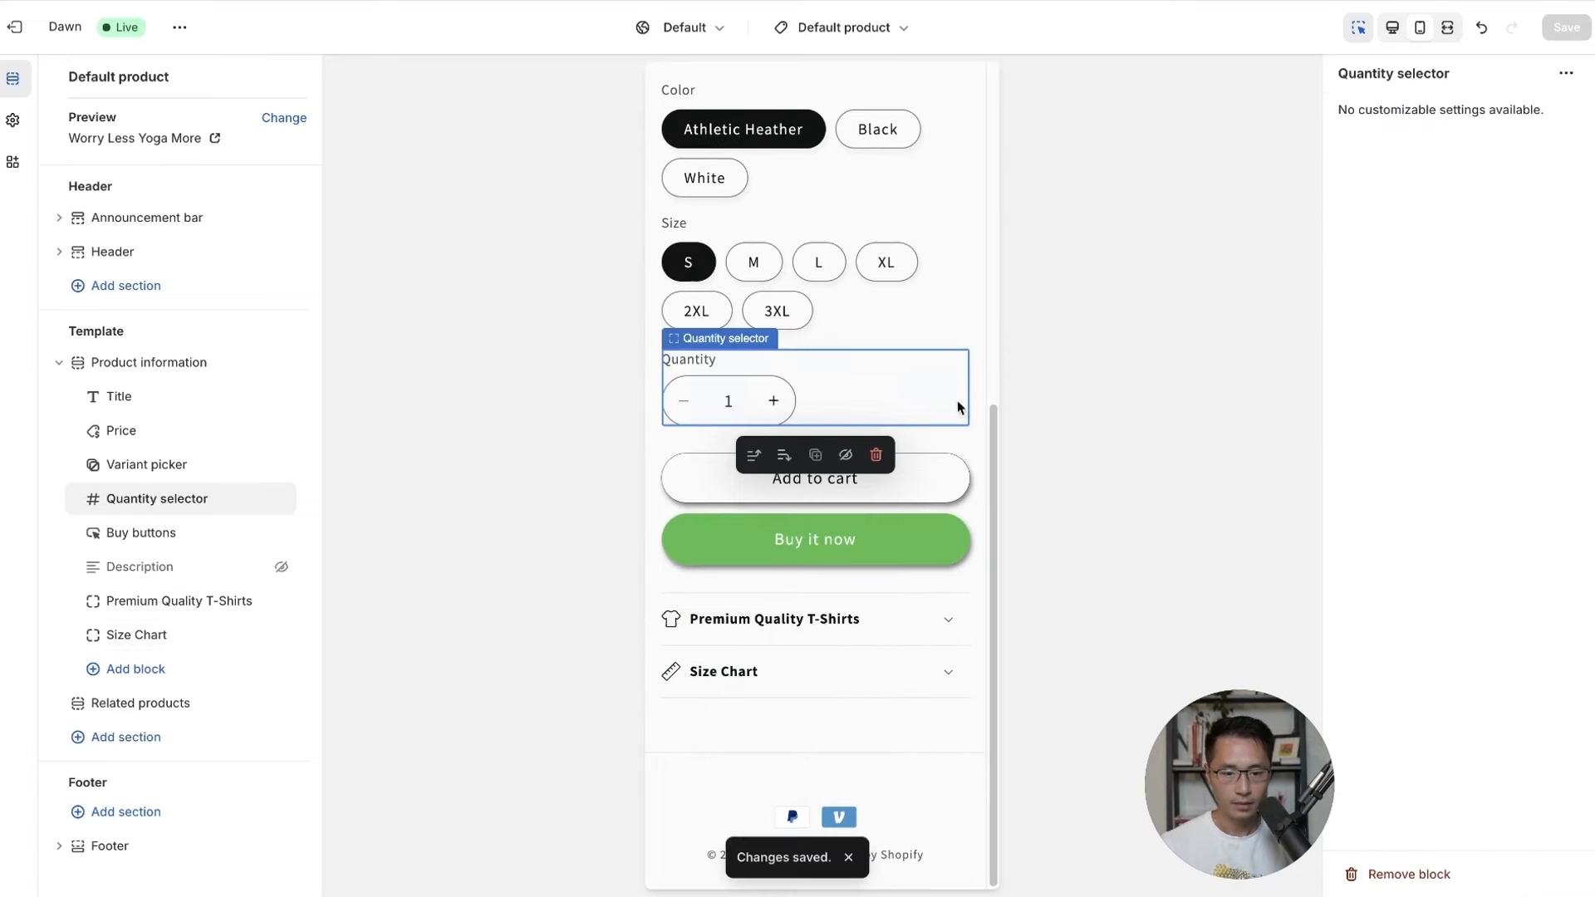
pyautogui.click(950, 680)
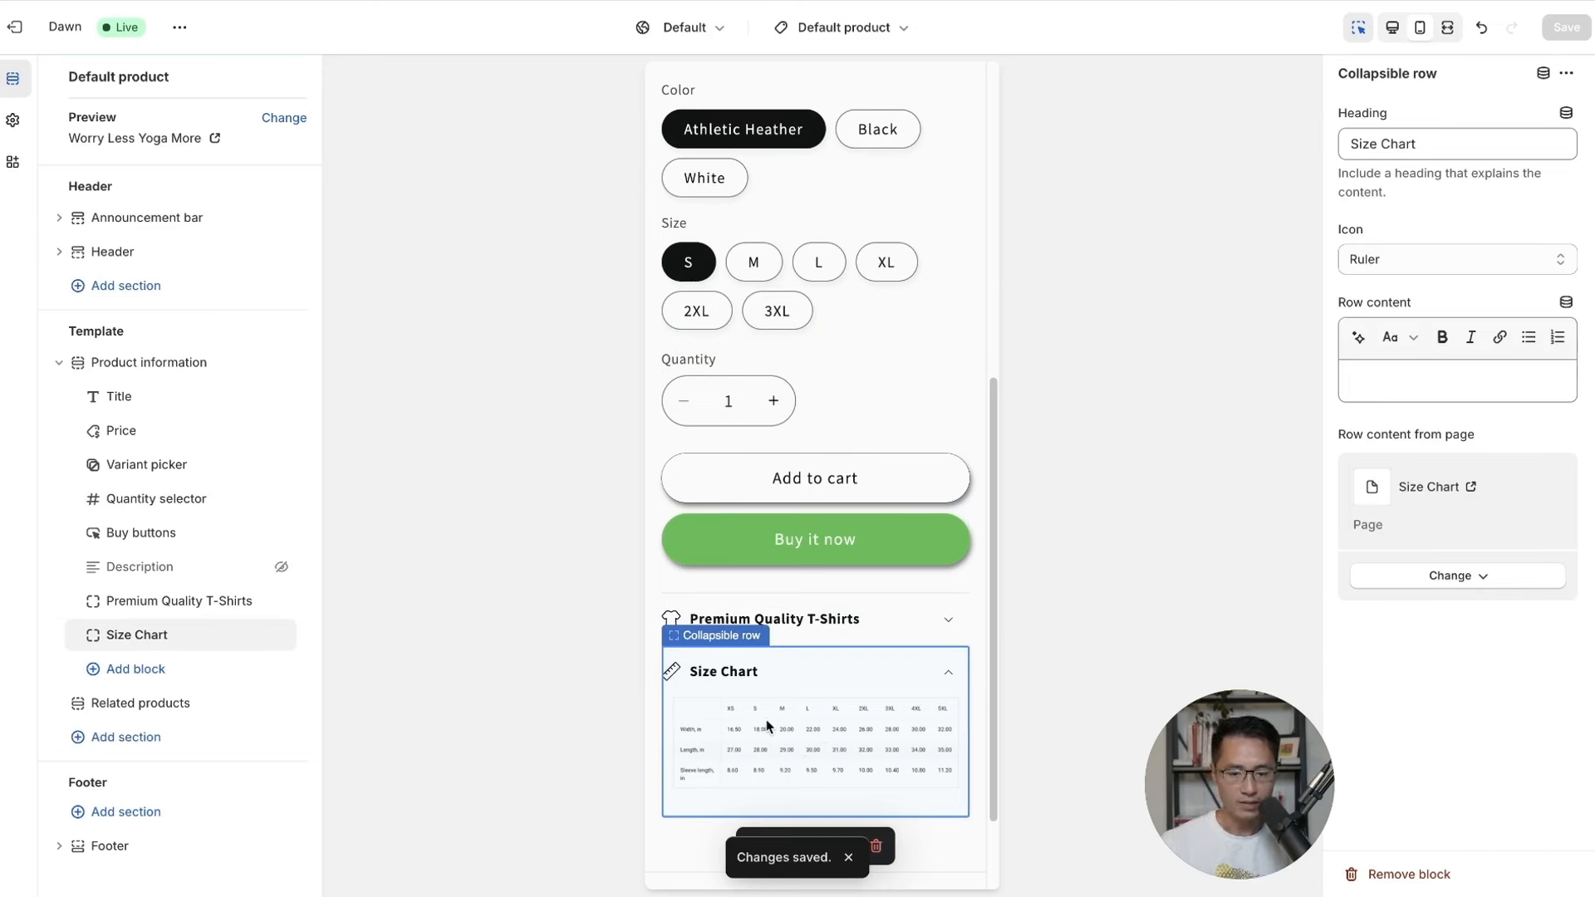
pyautogui.click(948, 679)
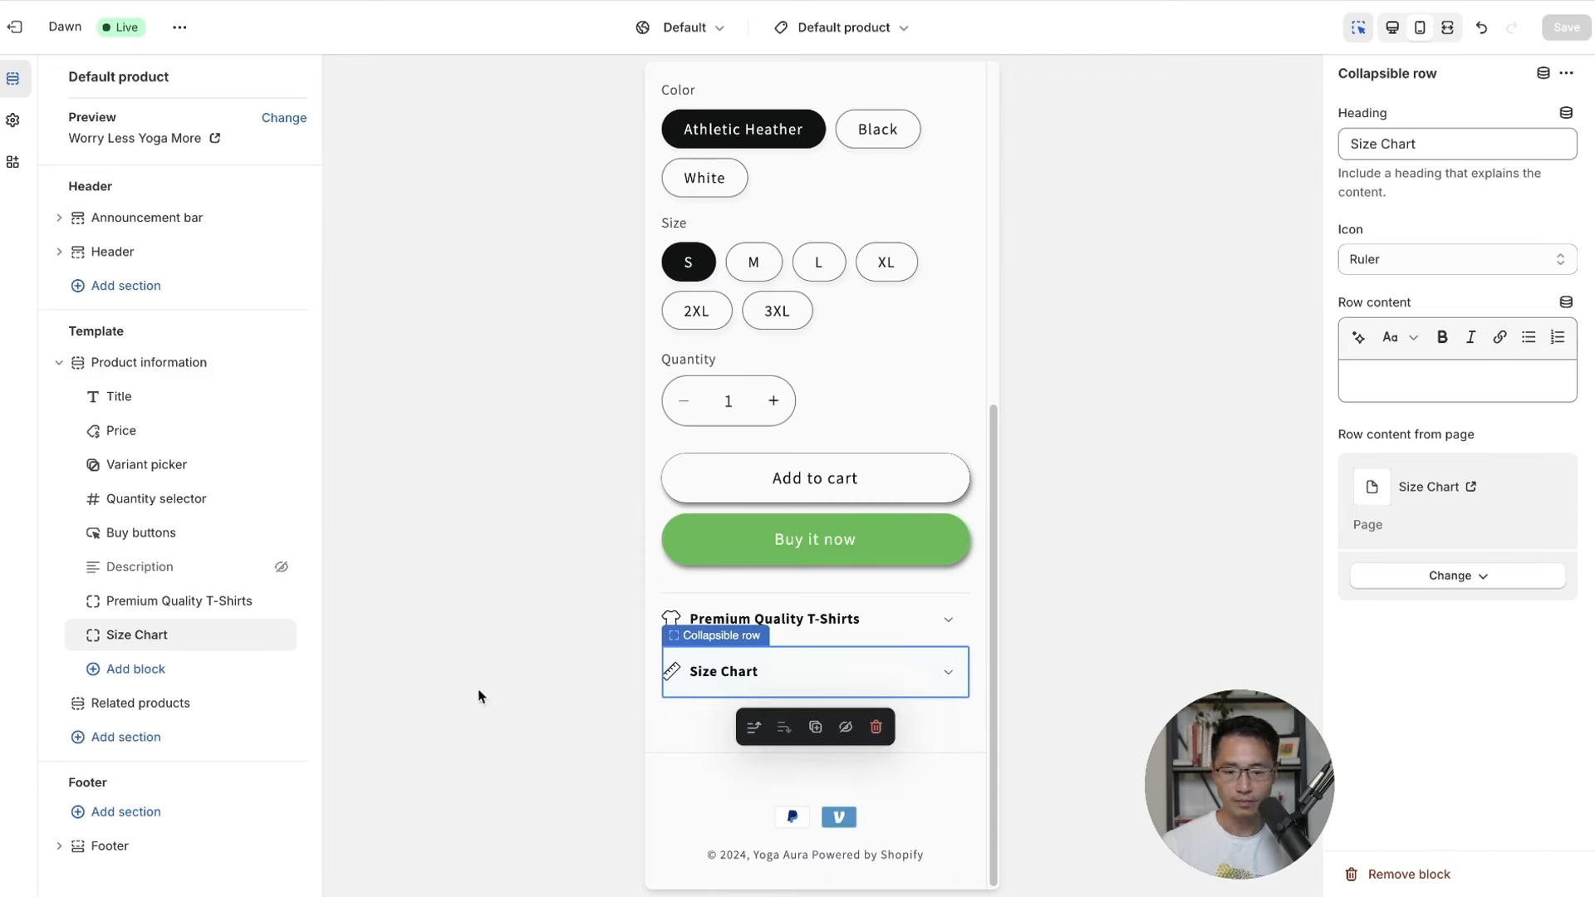
# Add a collapsible row headed 'All Orders Shipped in 3-5 Days' with a Truck icon, and save.
pyautogui.click(137, 670)
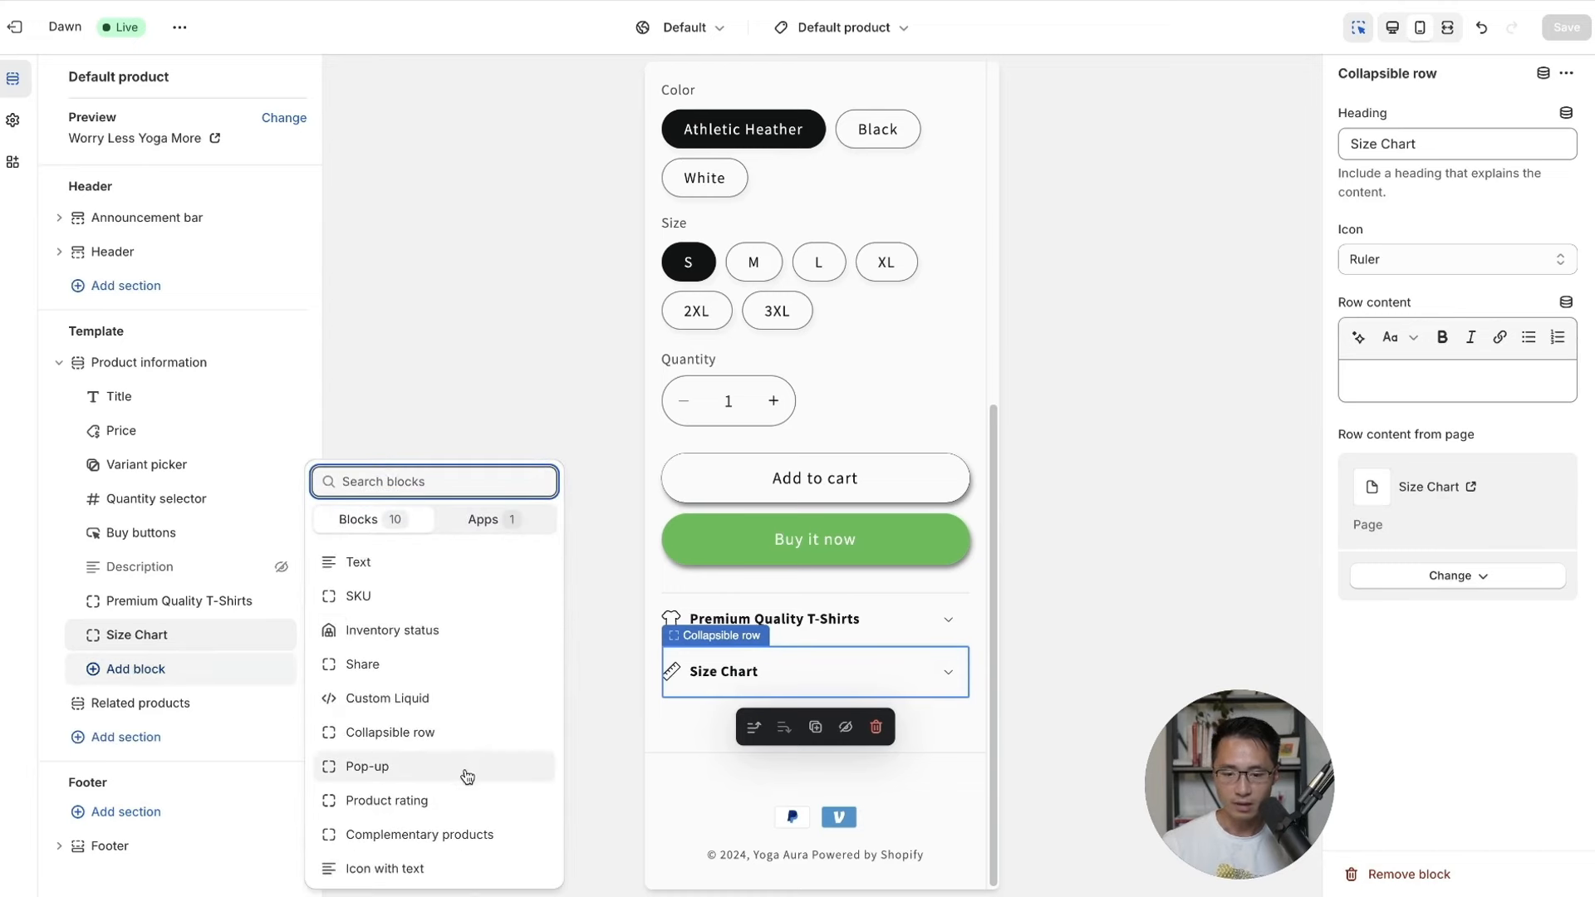
pyautogui.click(422, 732)
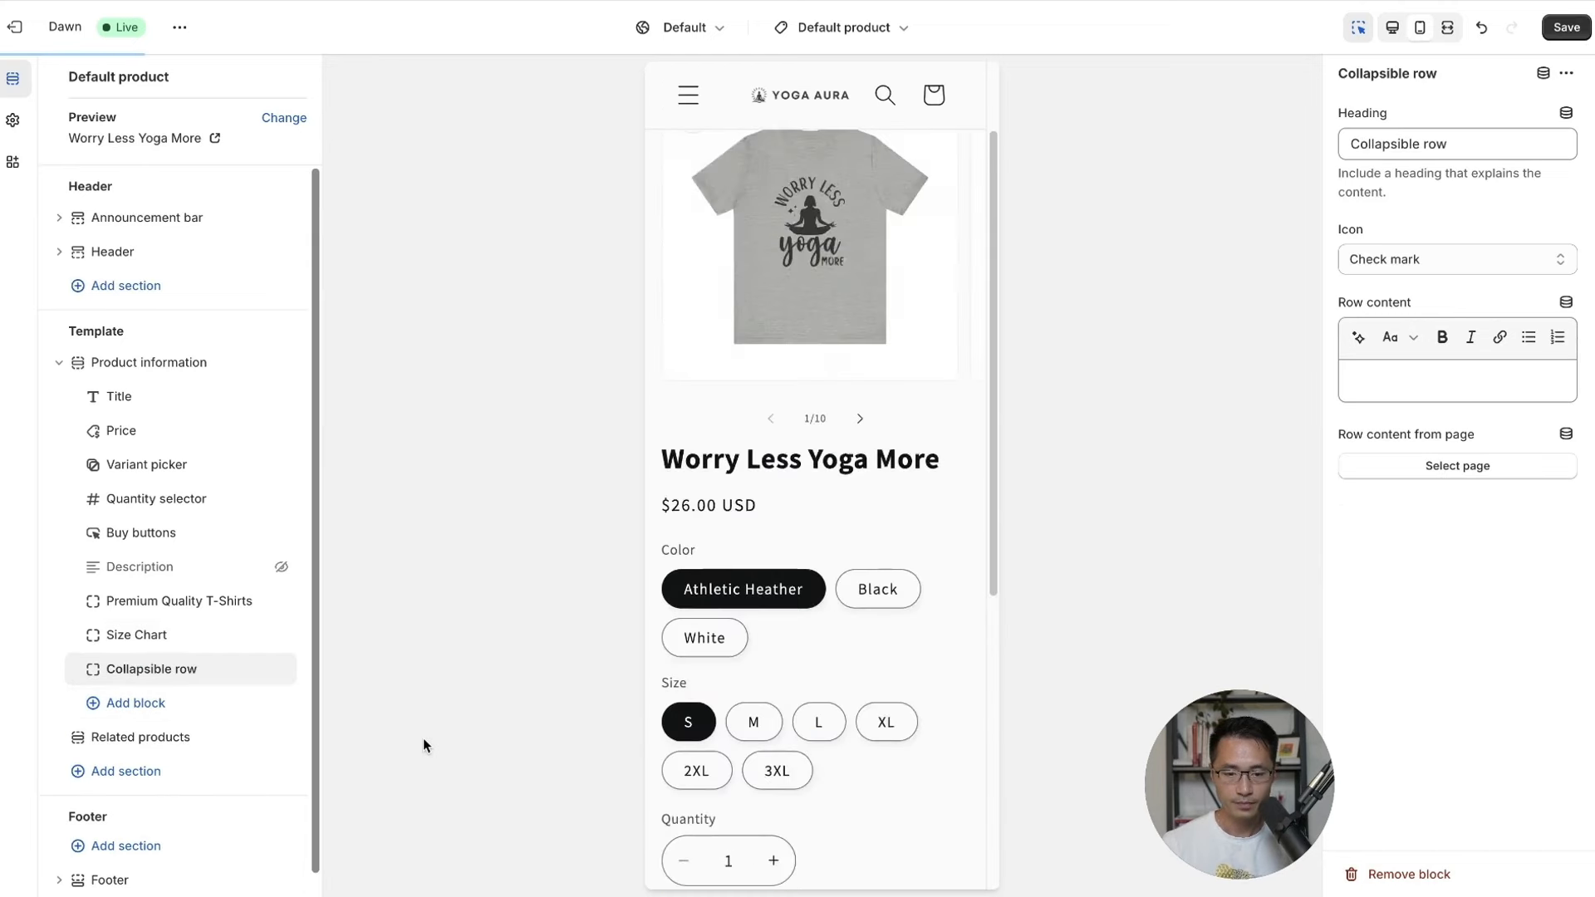
pyautogui.click(1450, 158)
pyautogui.tripleClick(1473, 149)
pyautogui.write('All Orders S')
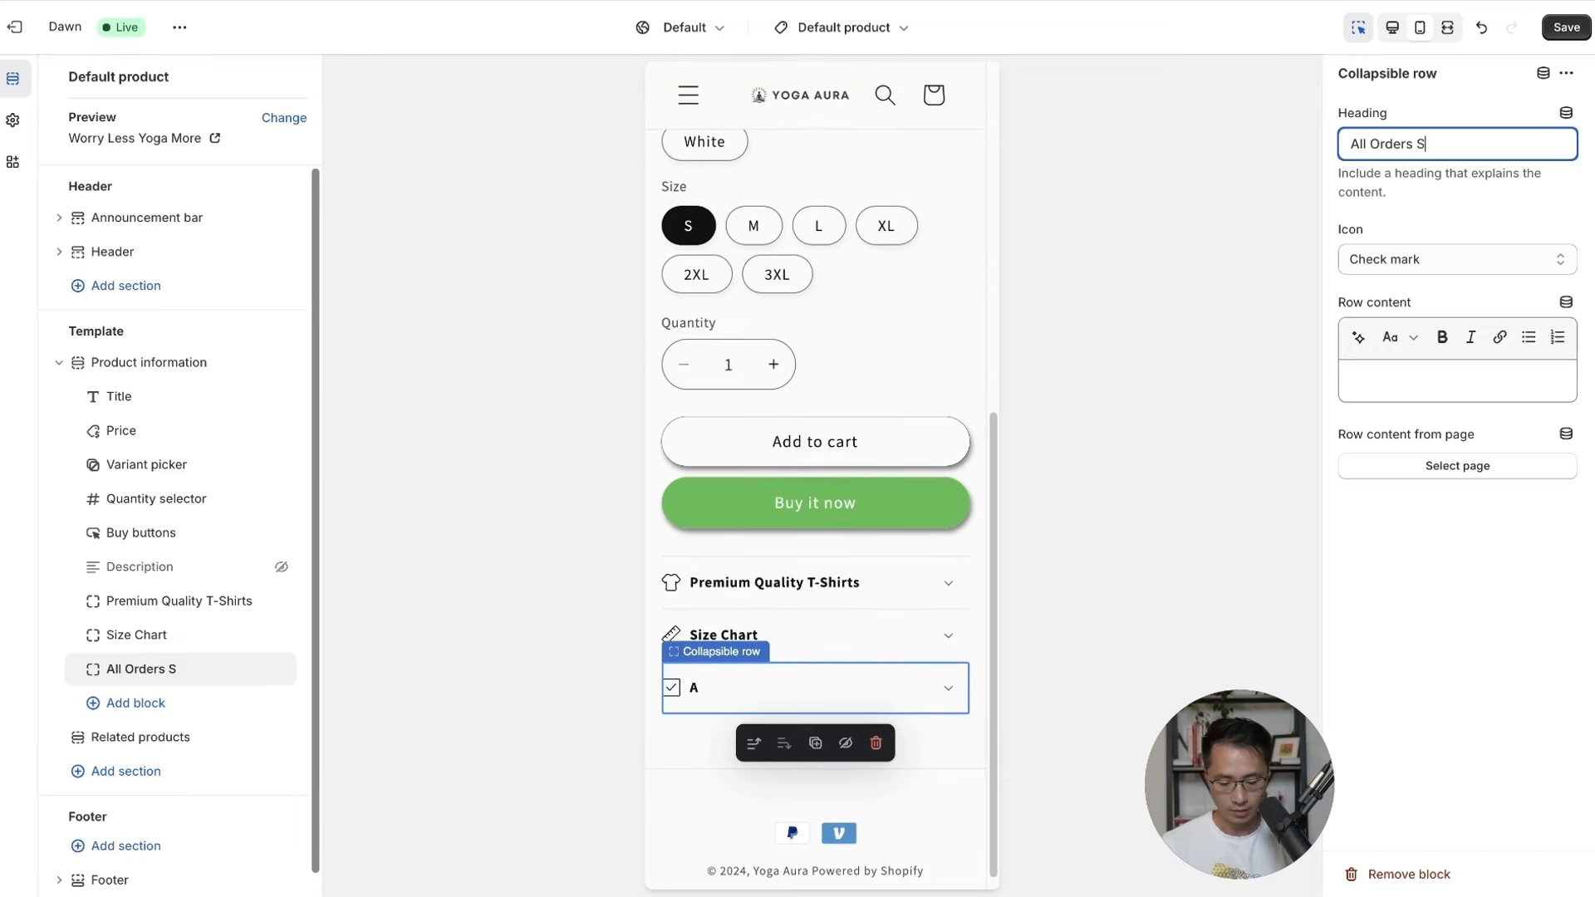
pyautogui.write('hipped in 3-5 Days')
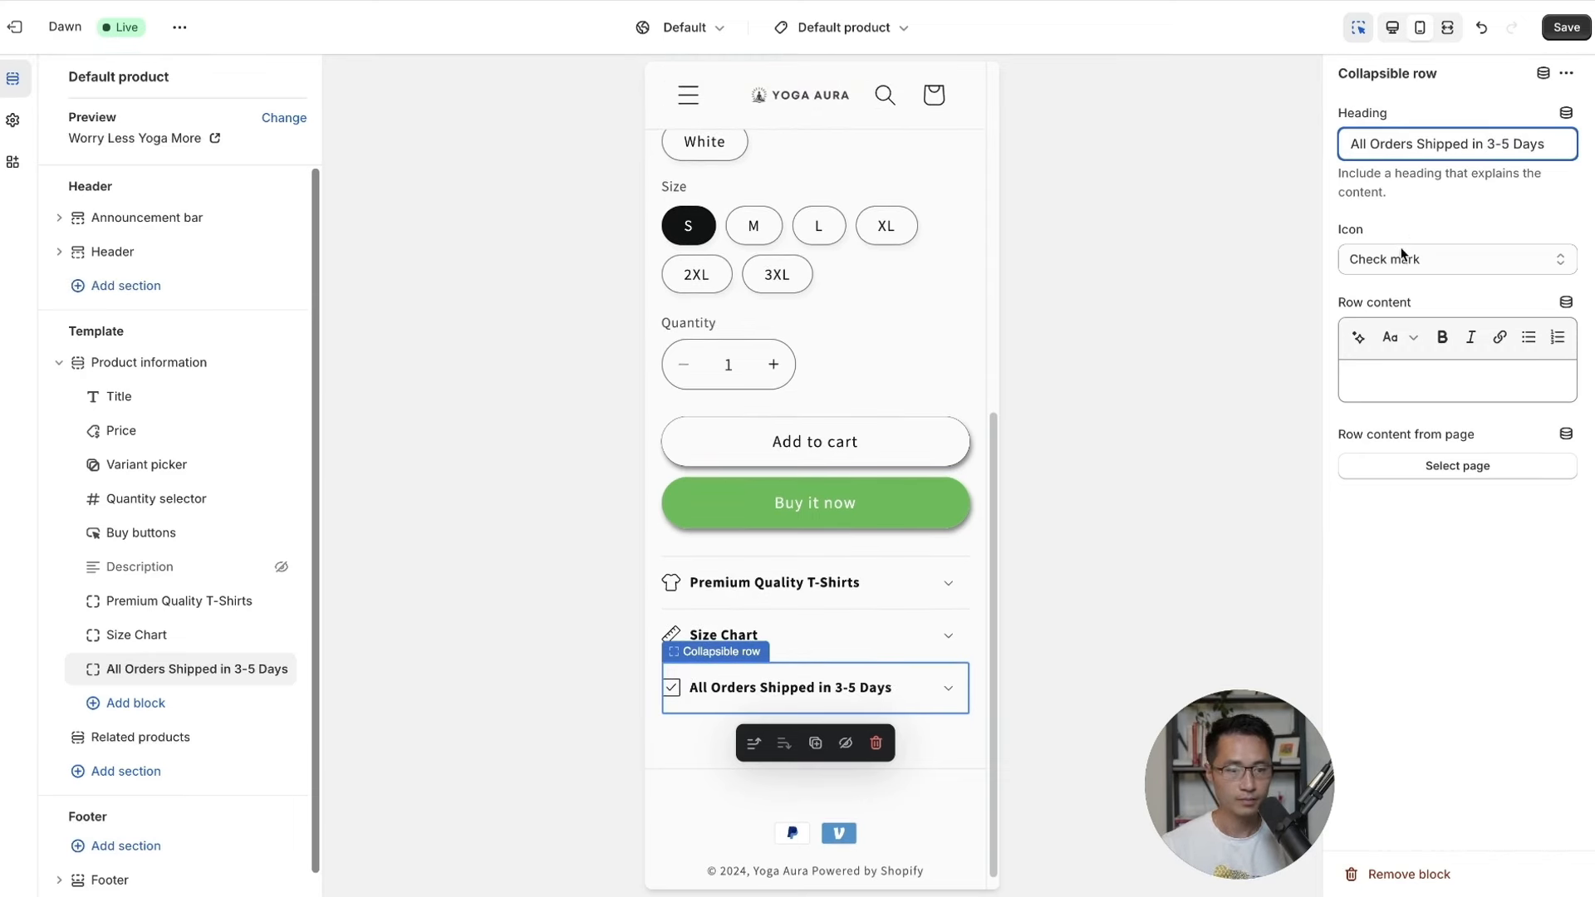
pyautogui.click(1403, 260)
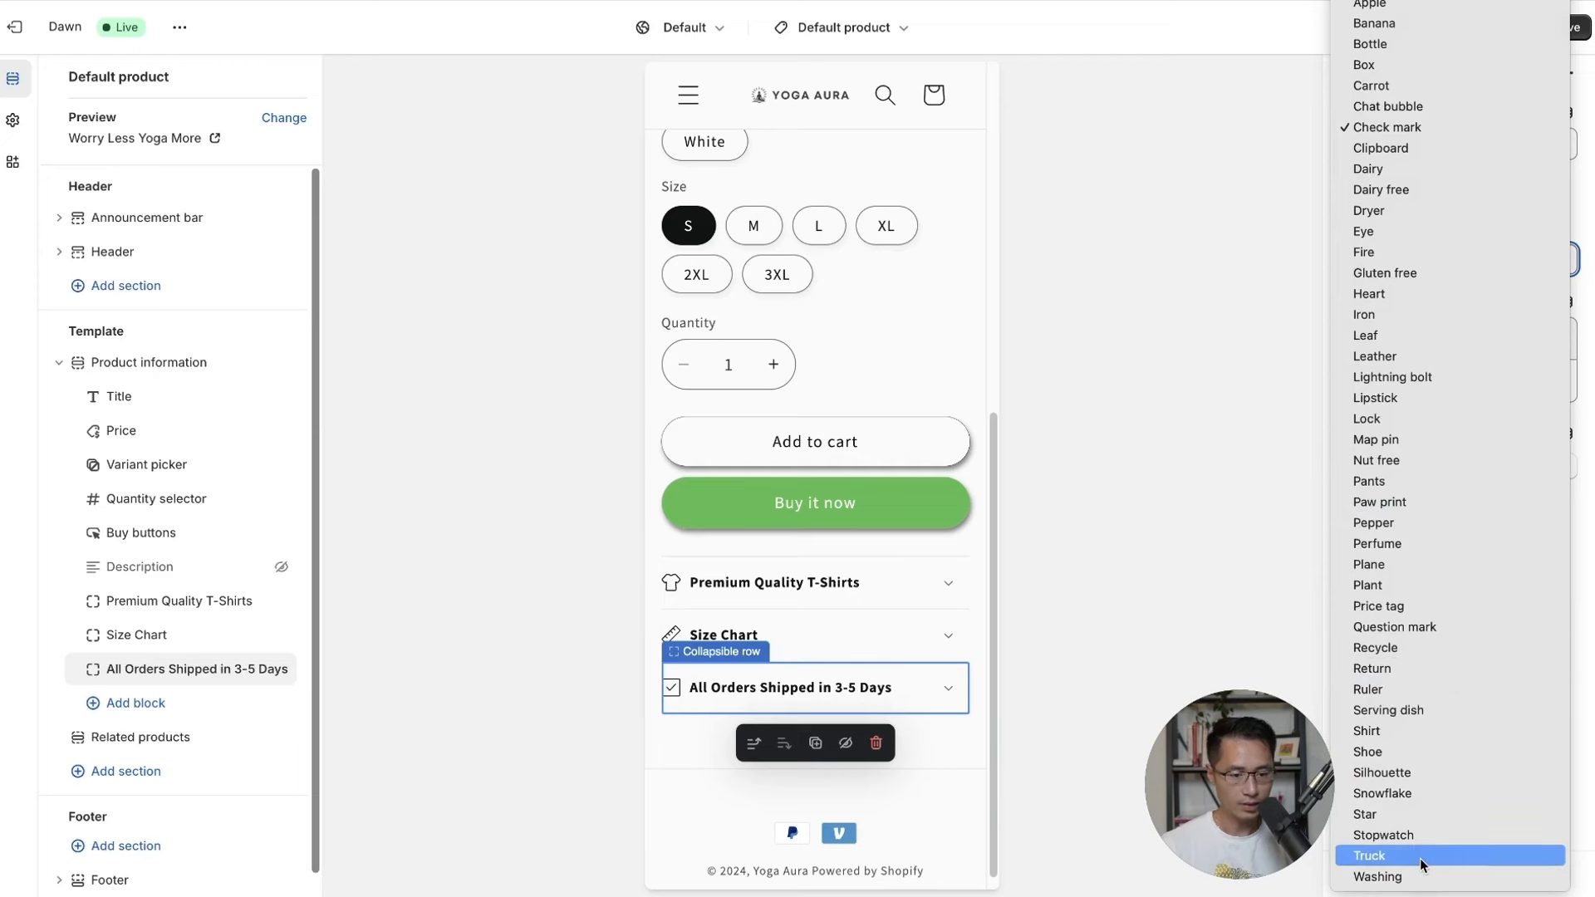
pyautogui.click(1421, 859)
pyautogui.click(1555, 30)
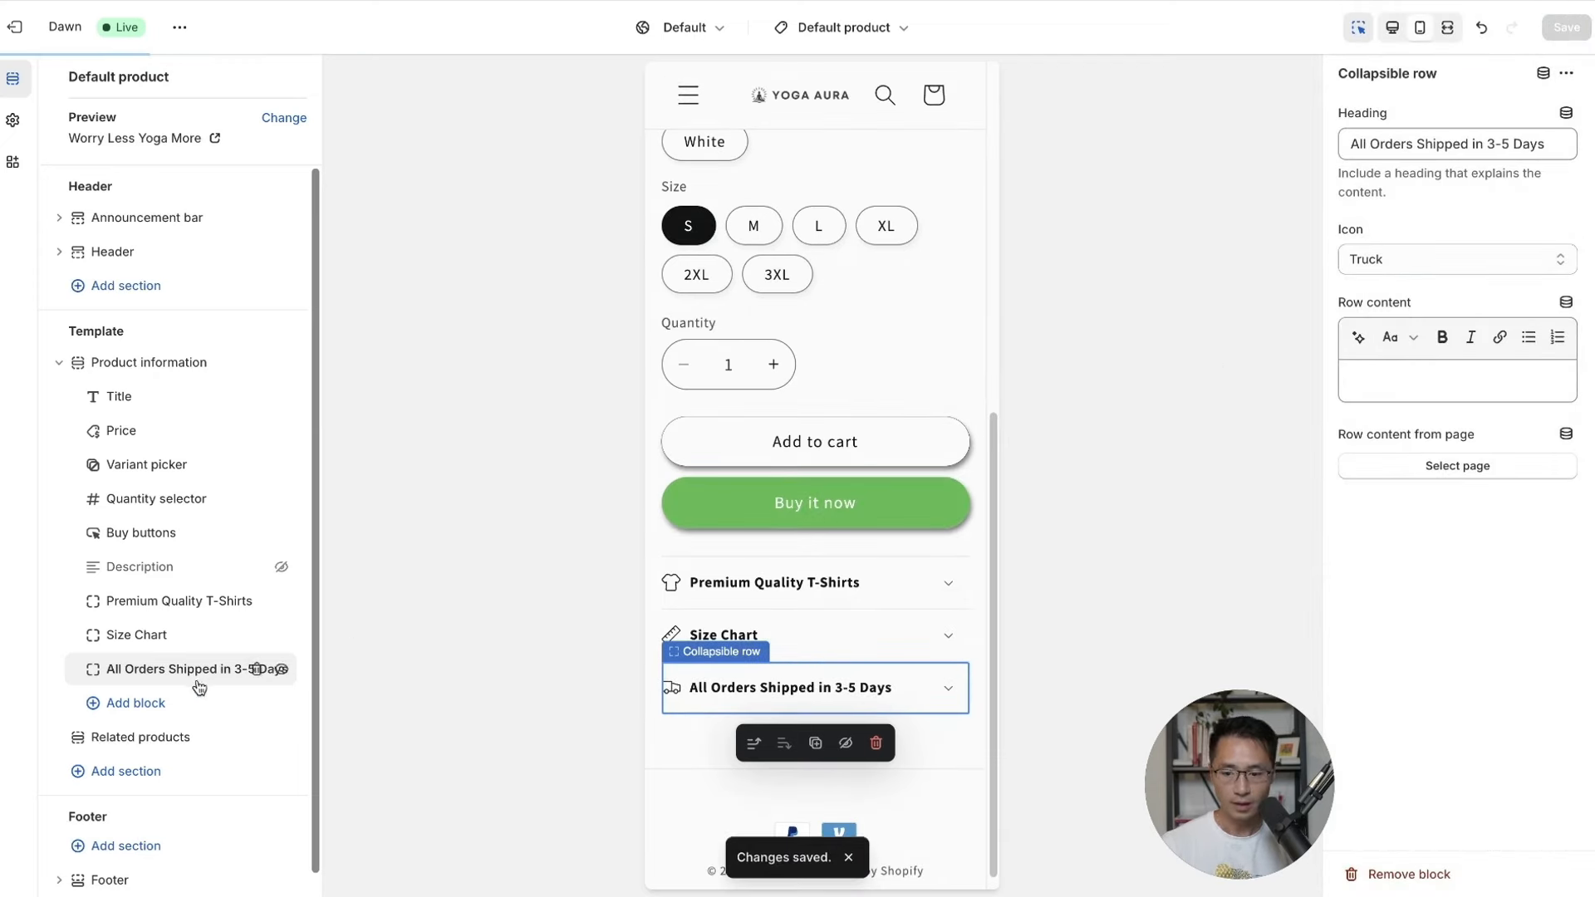
pyautogui.click(129, 703)
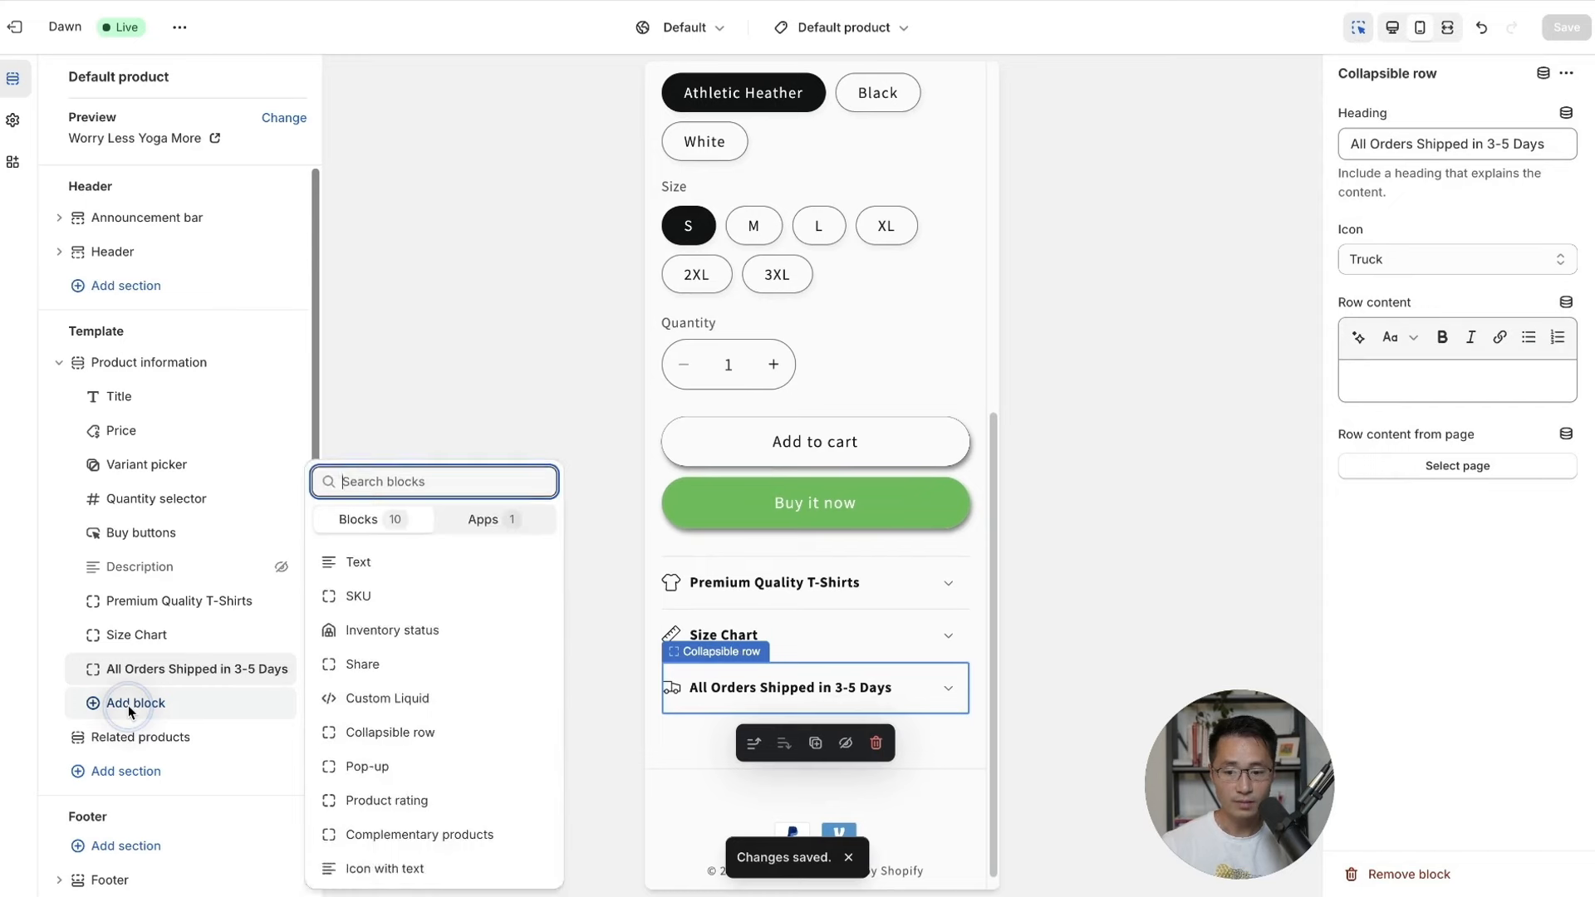
# Add a collapsible row headed 'Returns are Easy' with a Heart icon, and save.
pyautogui.click(383, 741)
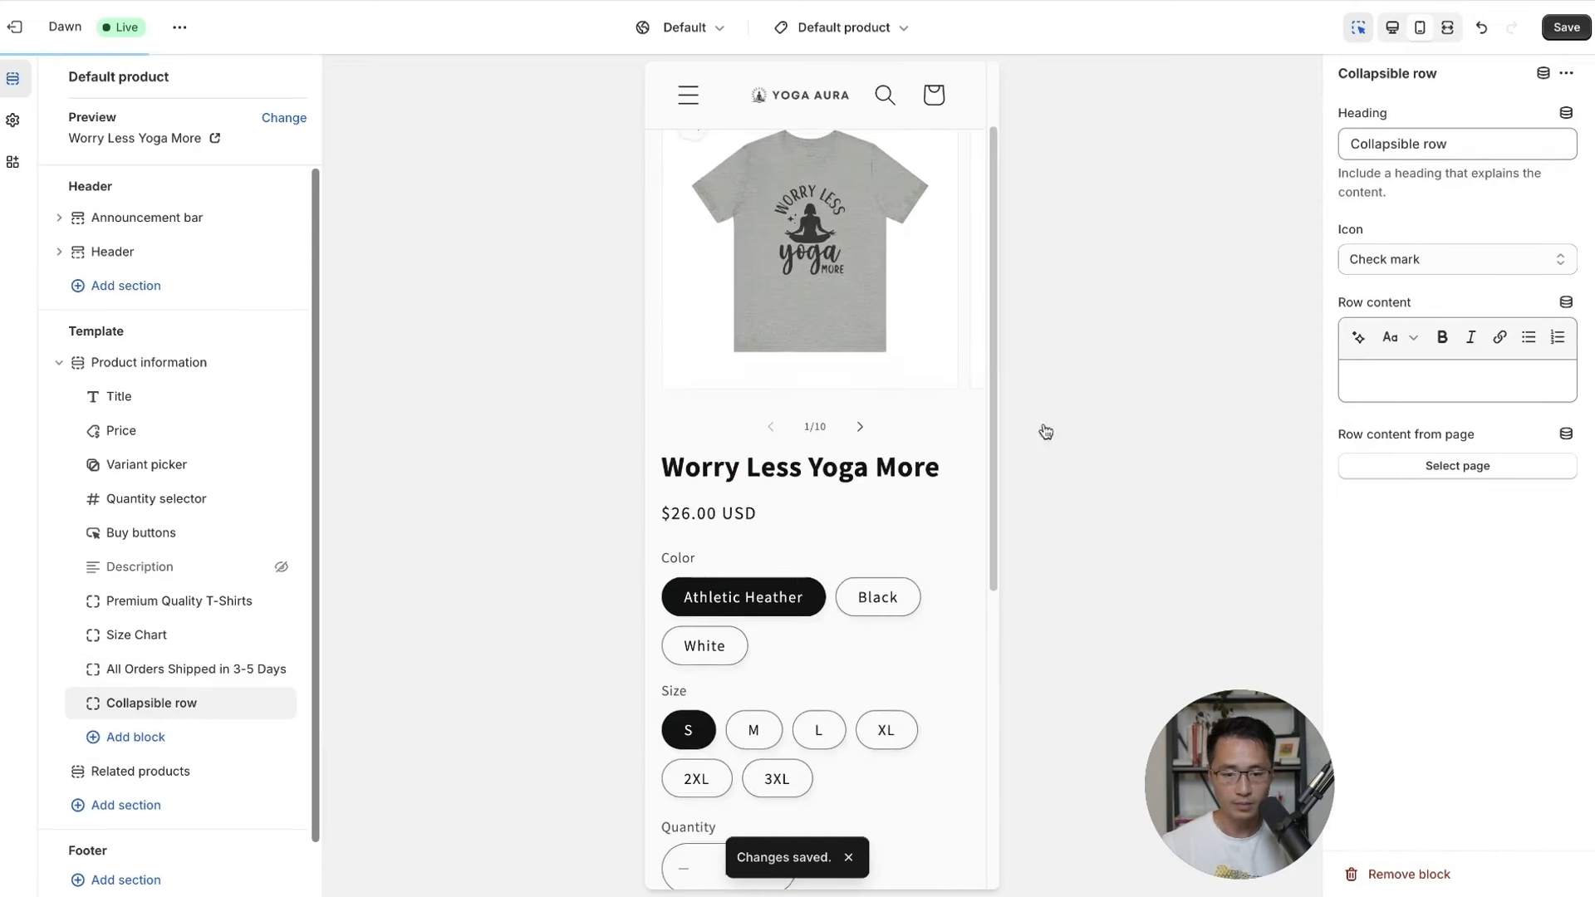
pyautogui.moveTo(1488, 158); pyautogui.dragTo(1321, 158)
pyautogui.write('Returns ')
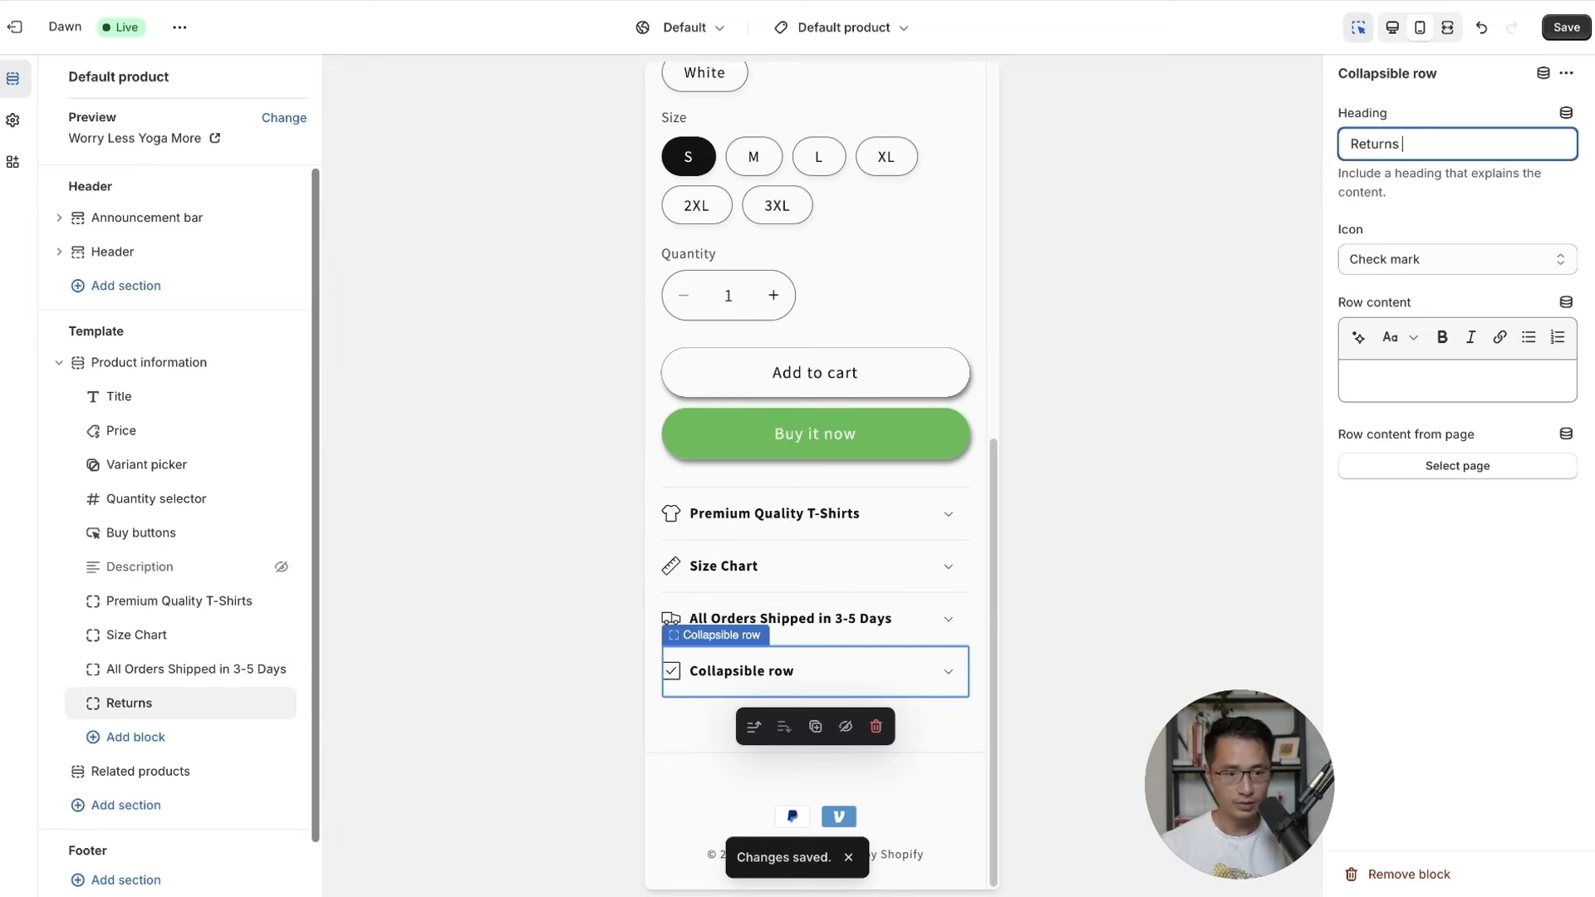
pyautogui.write('are Easy')
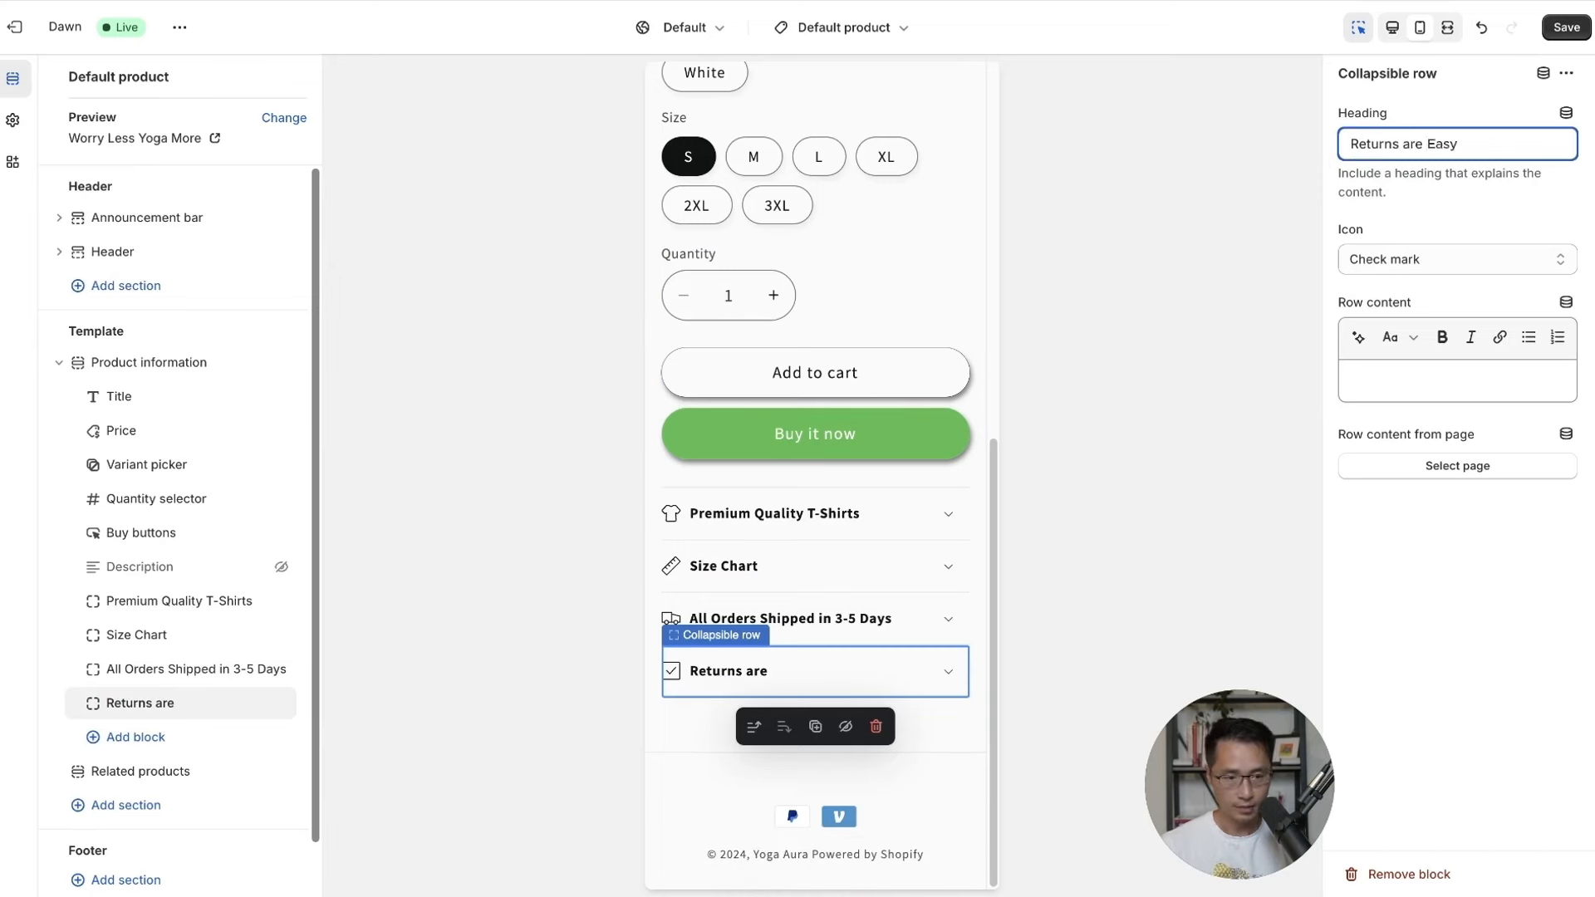
pyautogui.click(1429, 260)
pyautogui.click(1393, 298)
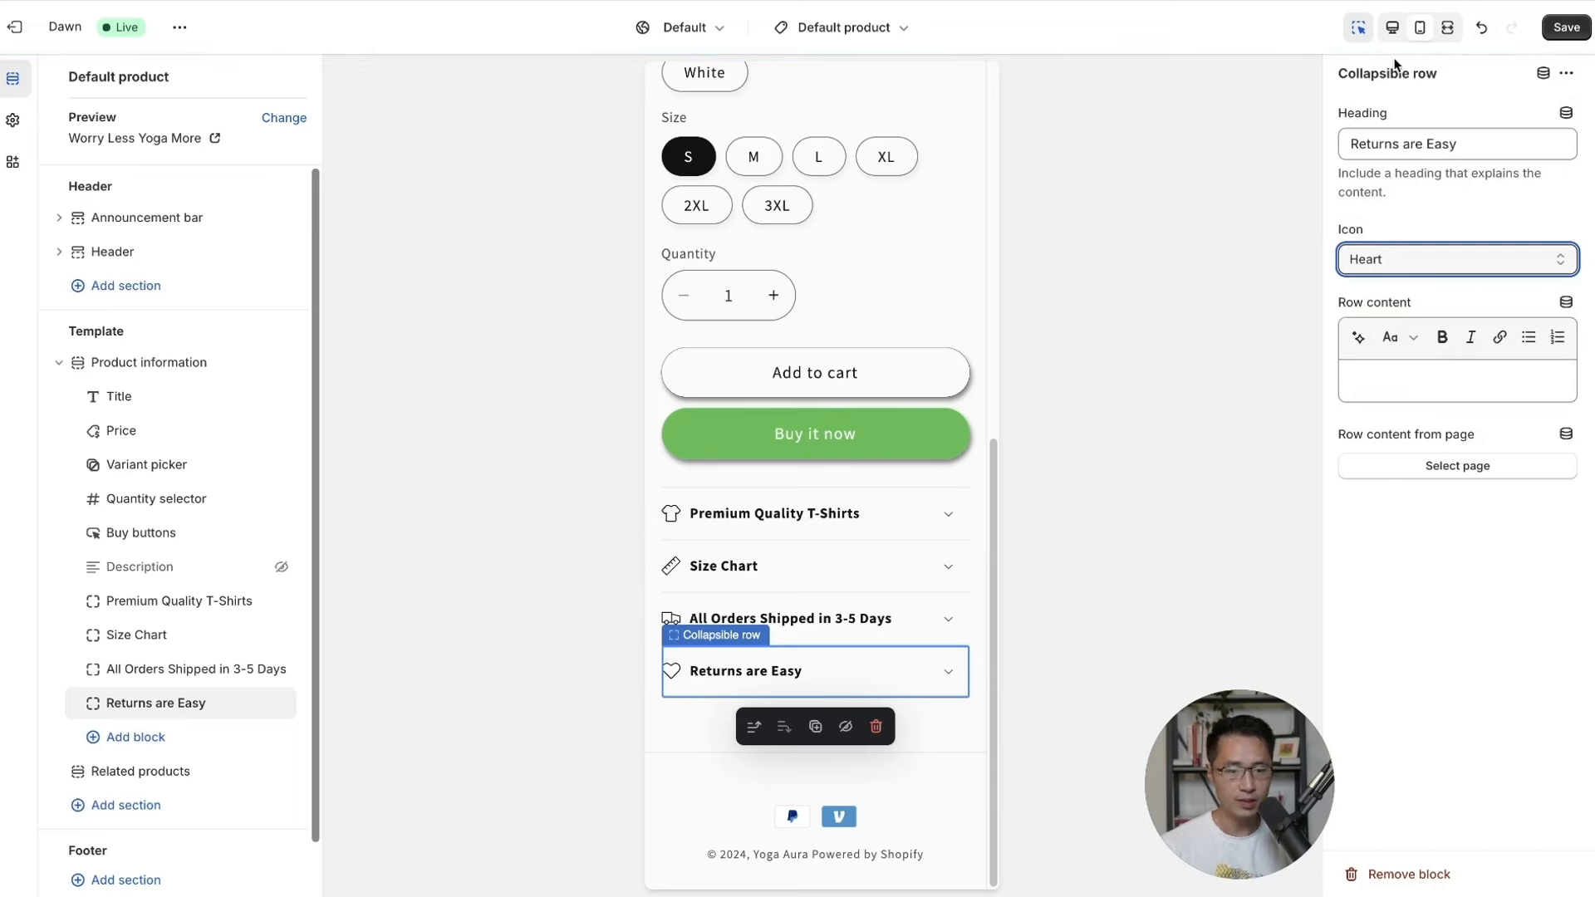
pyautogui.click(1570, 25)
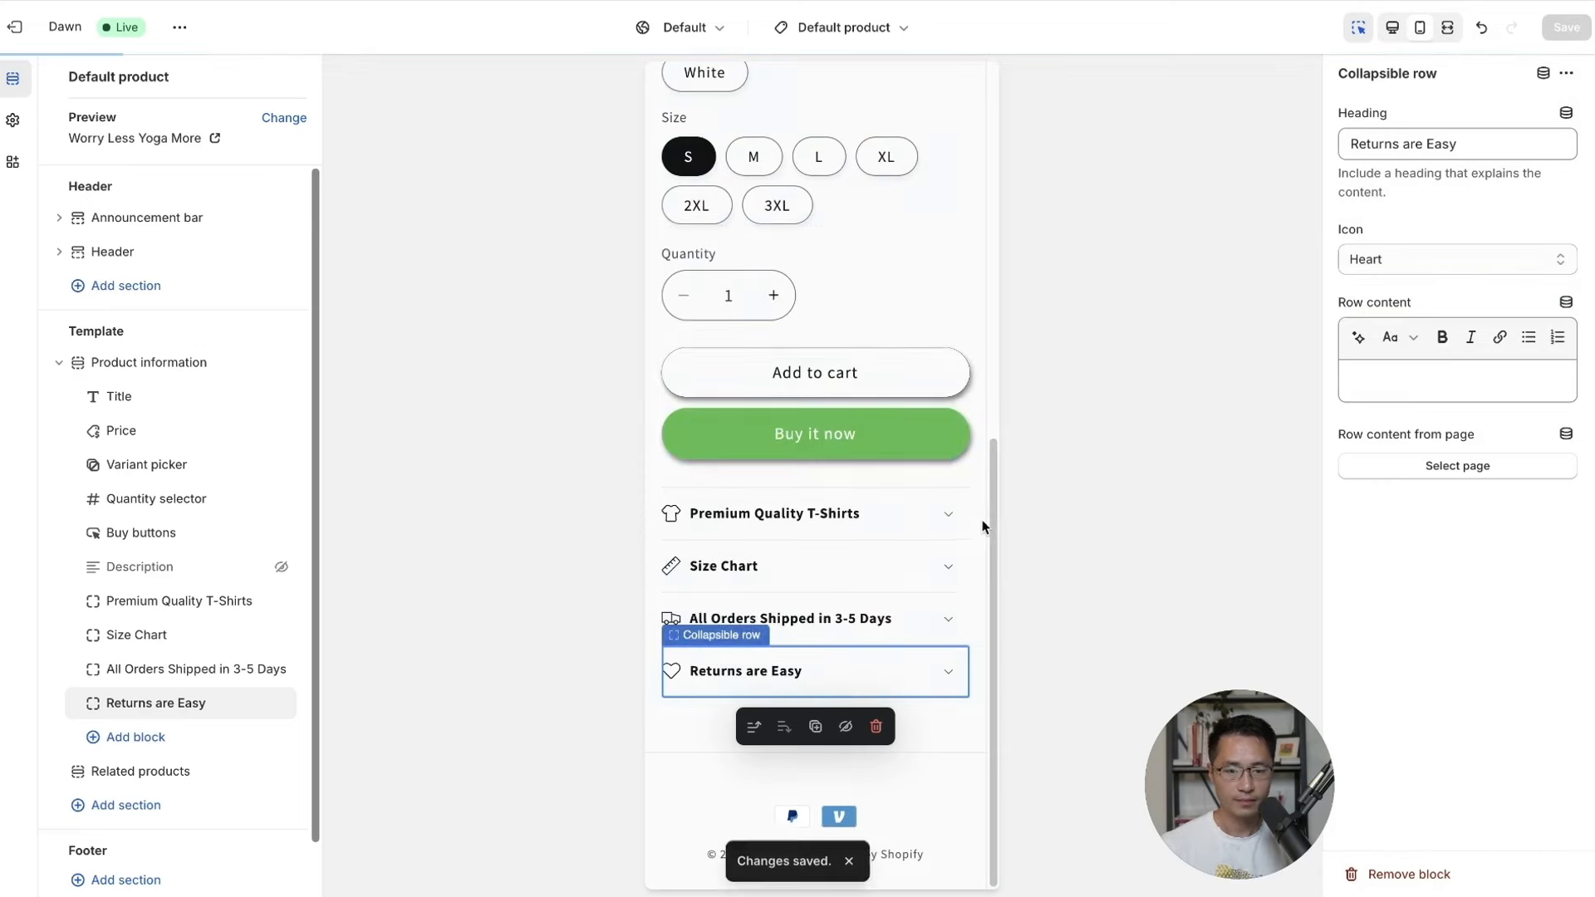
pyautogui.scroll(8, 942, 660)
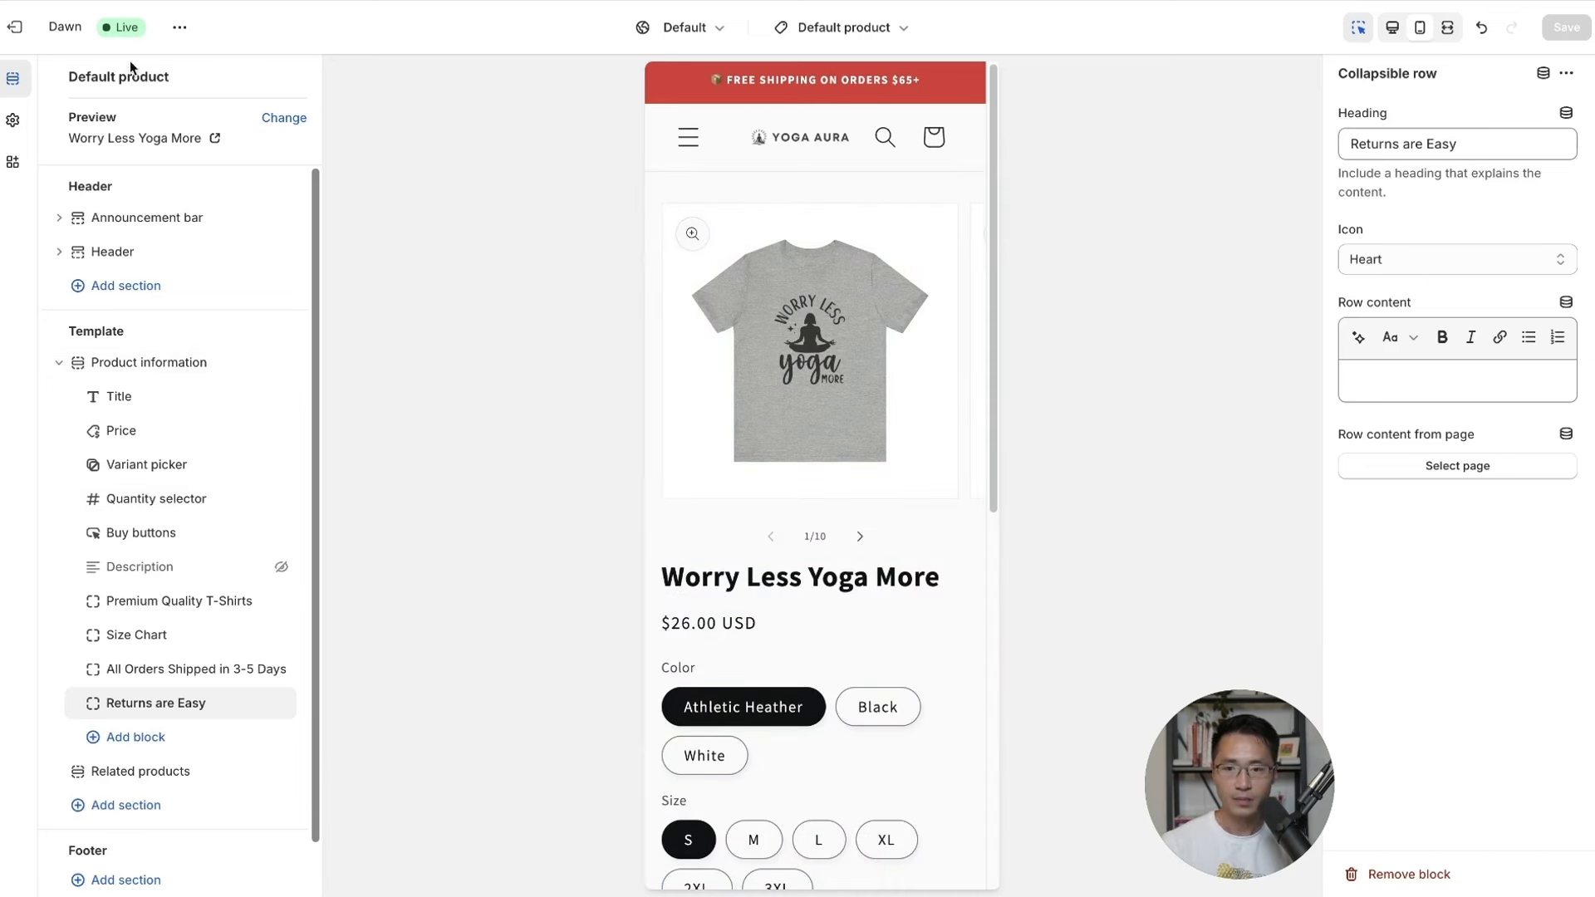
# Add the store's business address, uncheck password restriction for visitors, and save the preferences.
pyautogui.click(15, 26)
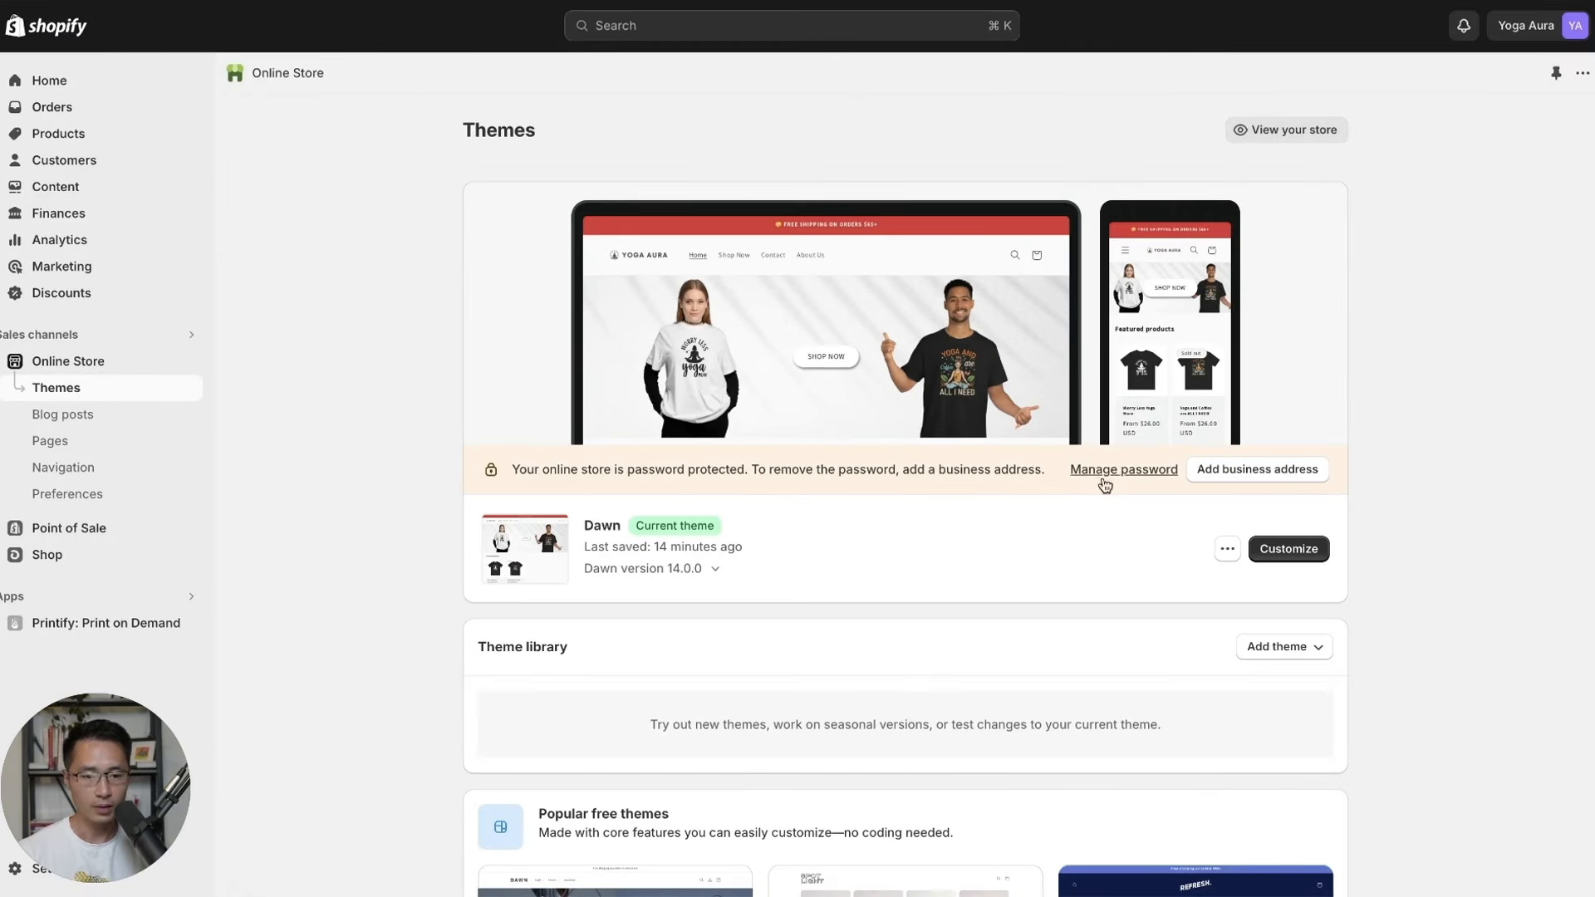
pyautogui.click(1093, 474)
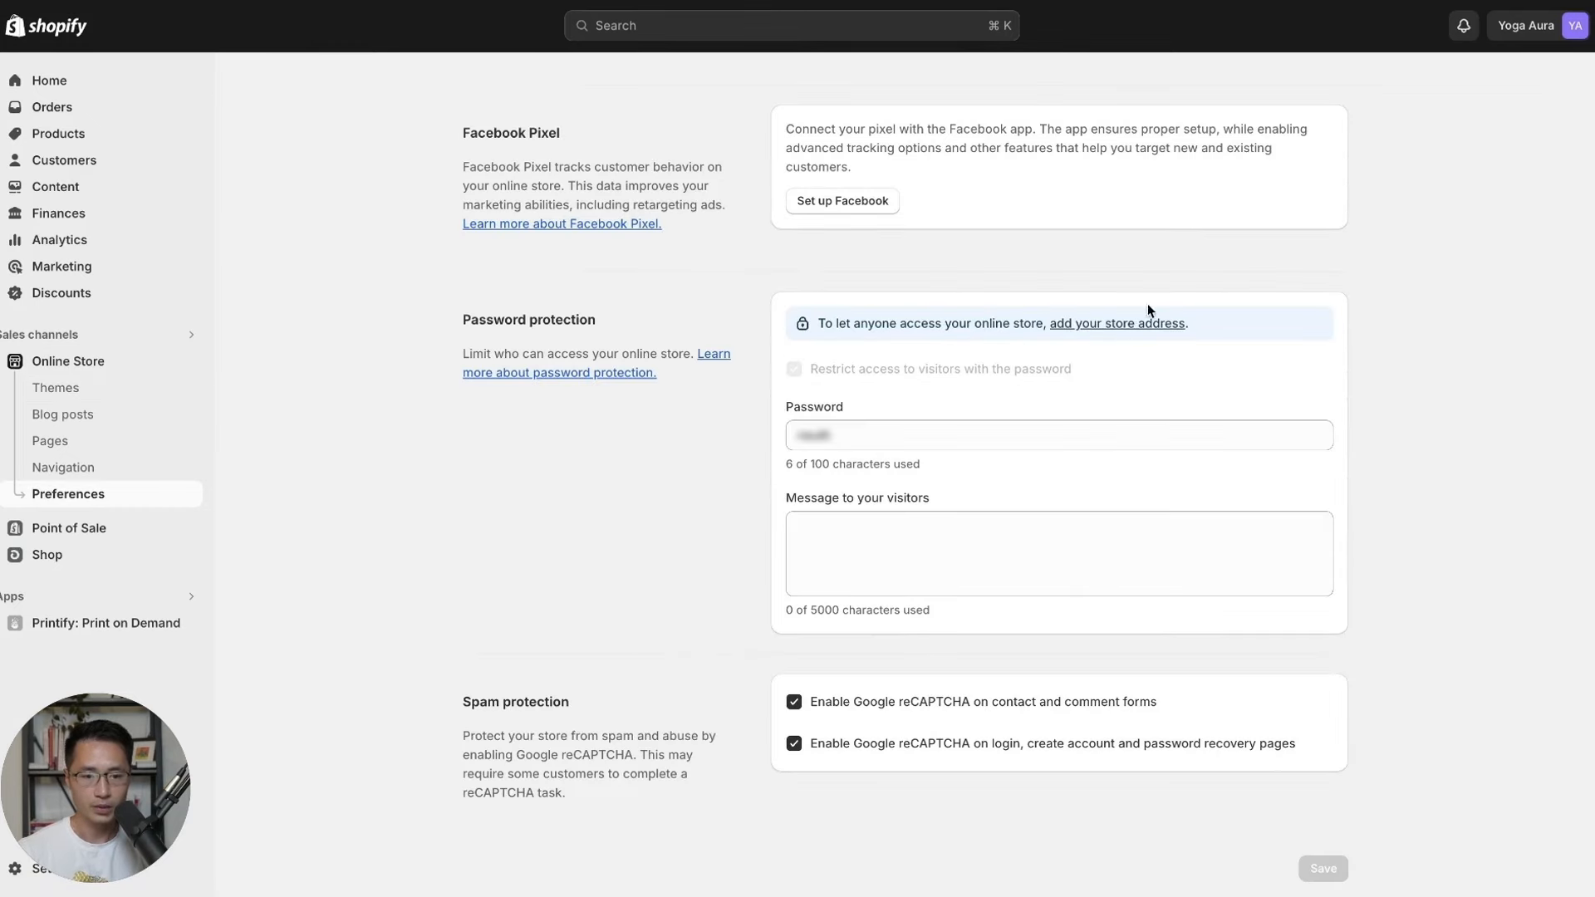
pyautogui.click(1105, 326)
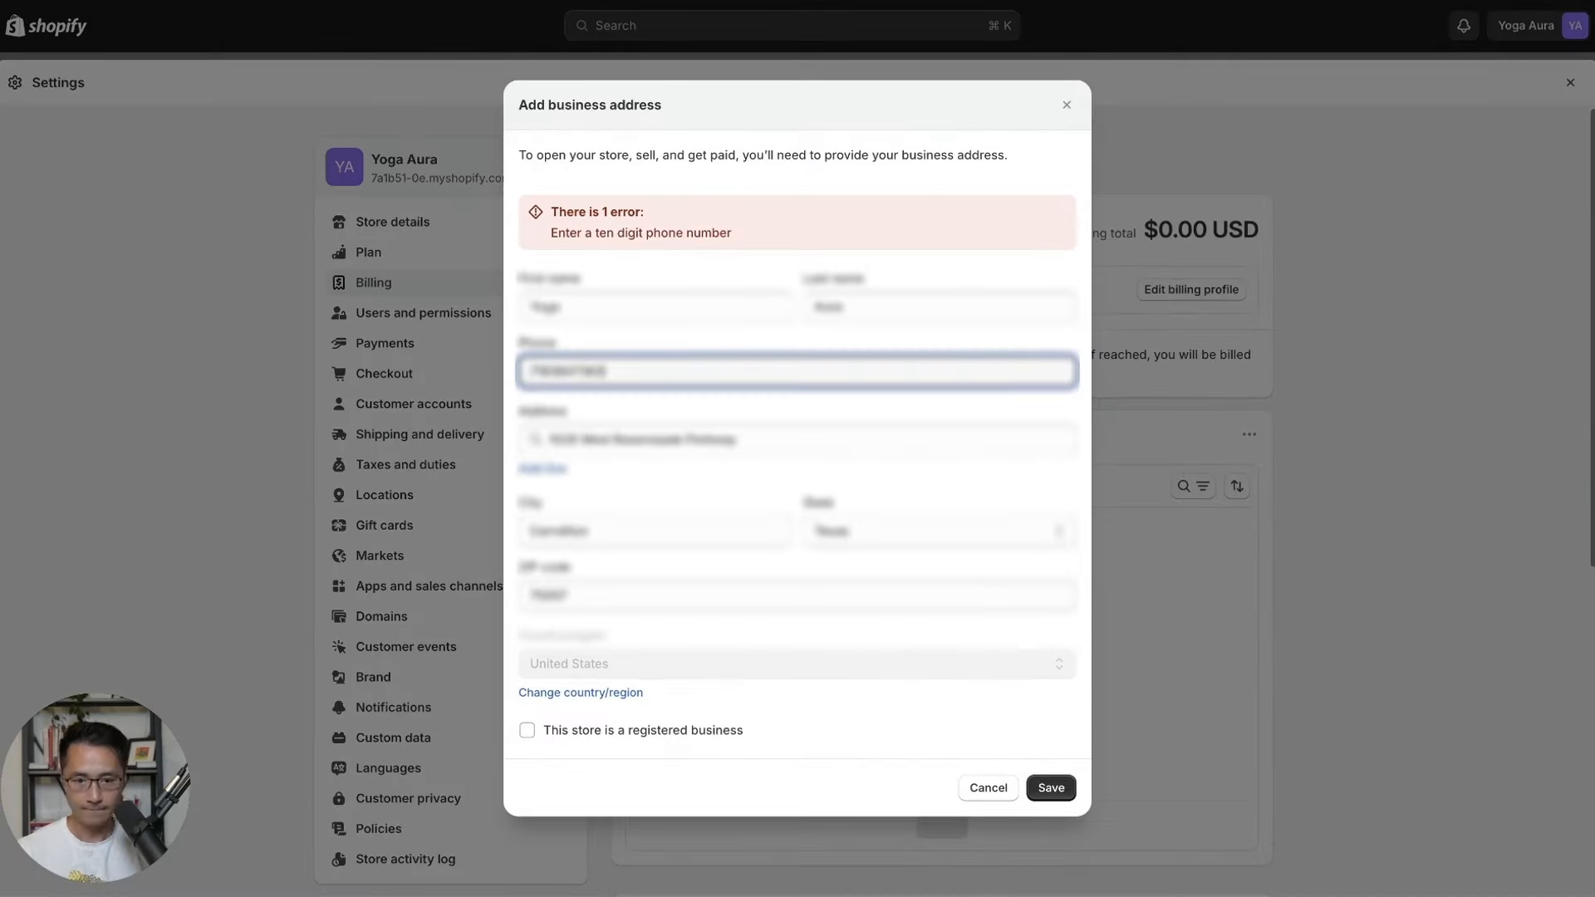
pyautogui.click(892, 788)
pyautogui.click(1052, 787)
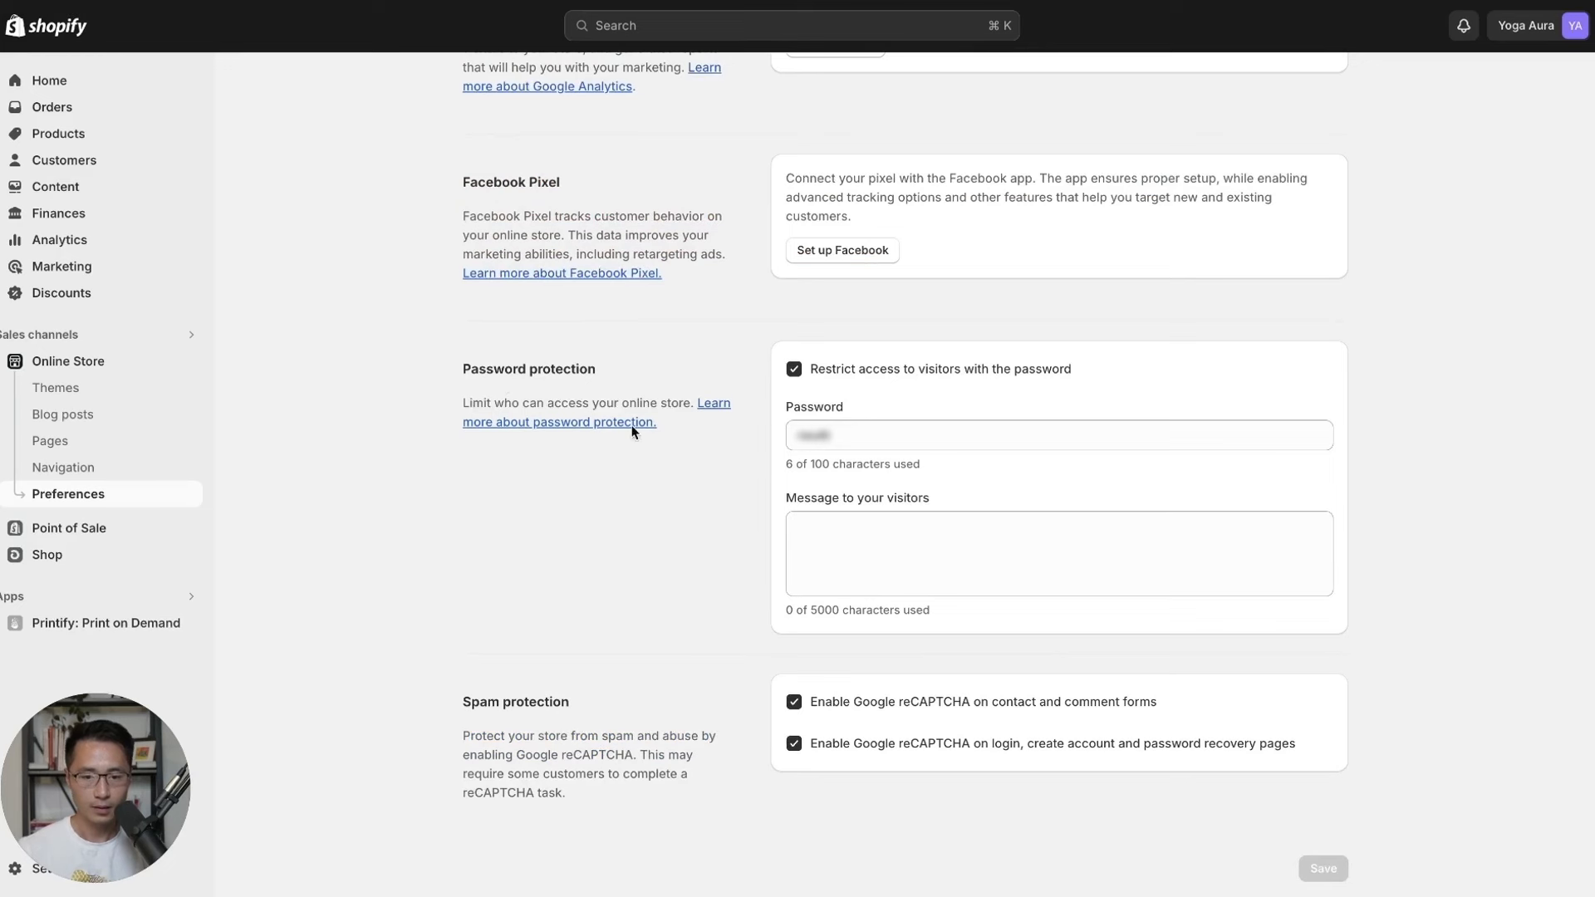
pyautogui.click(794, 369)
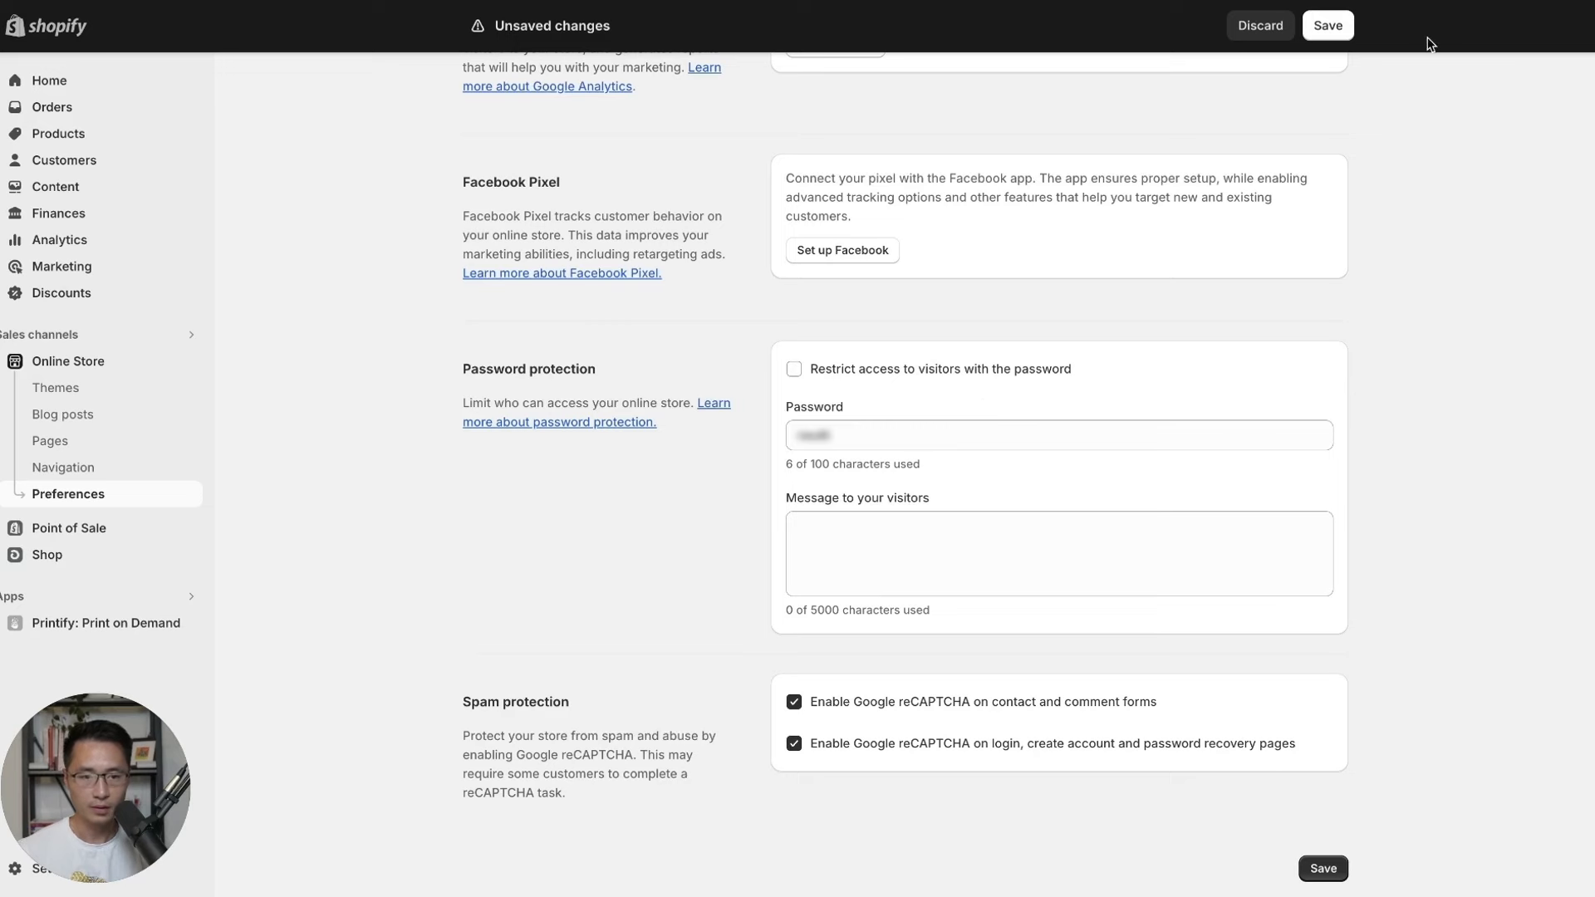
pyautogui.click(1334, 30)
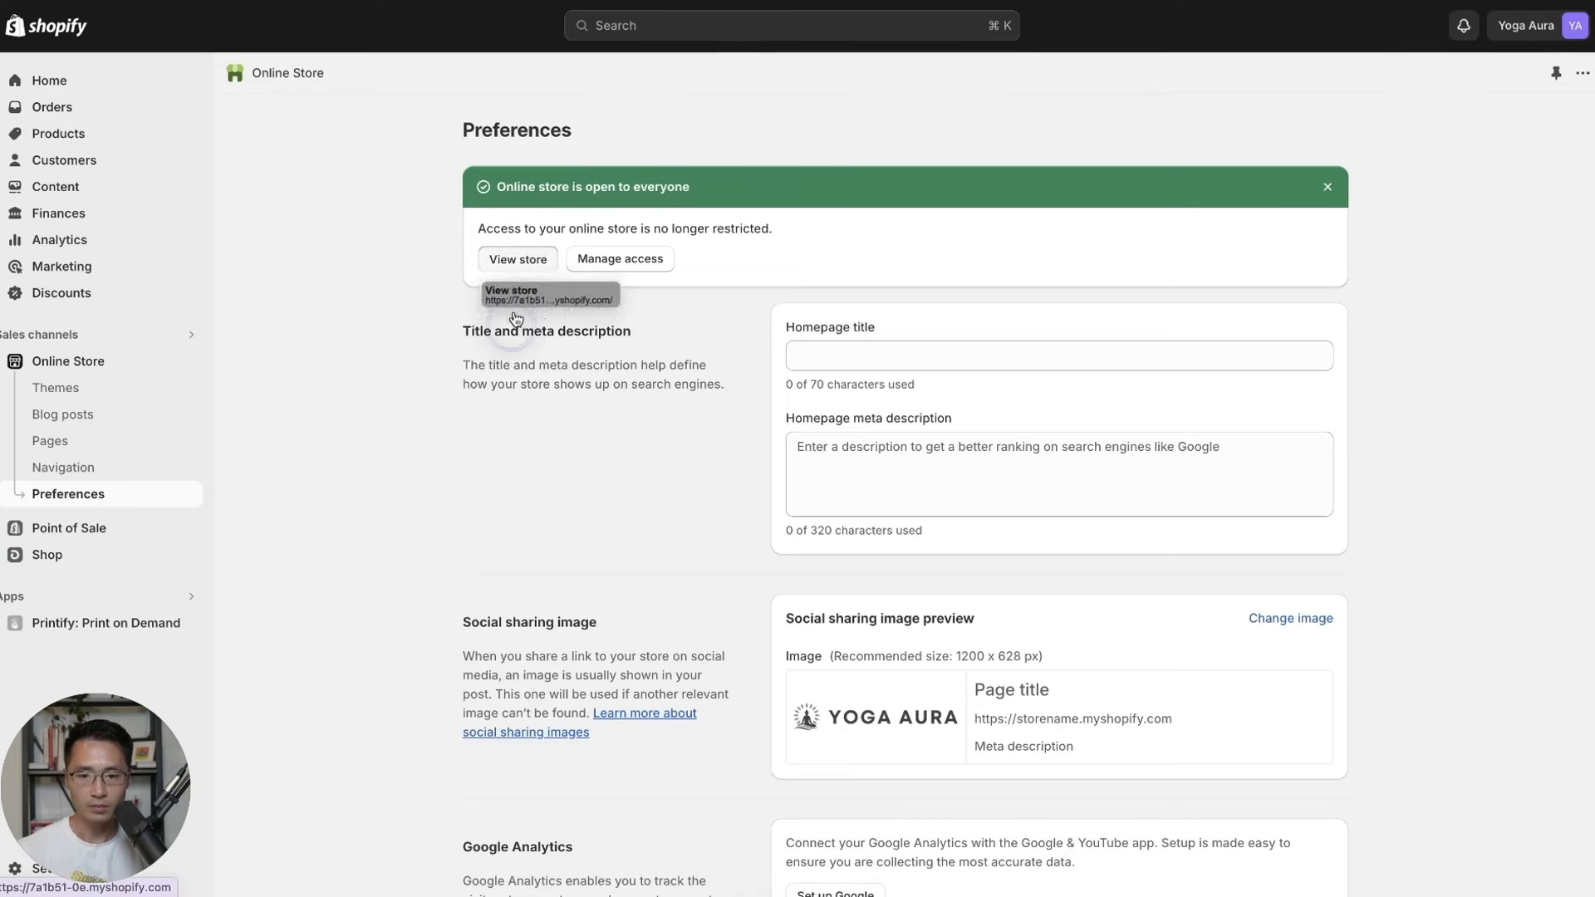
# View the live storefront and open the Worry Less Yoga More product page.
pyautogui.click(518, 259)
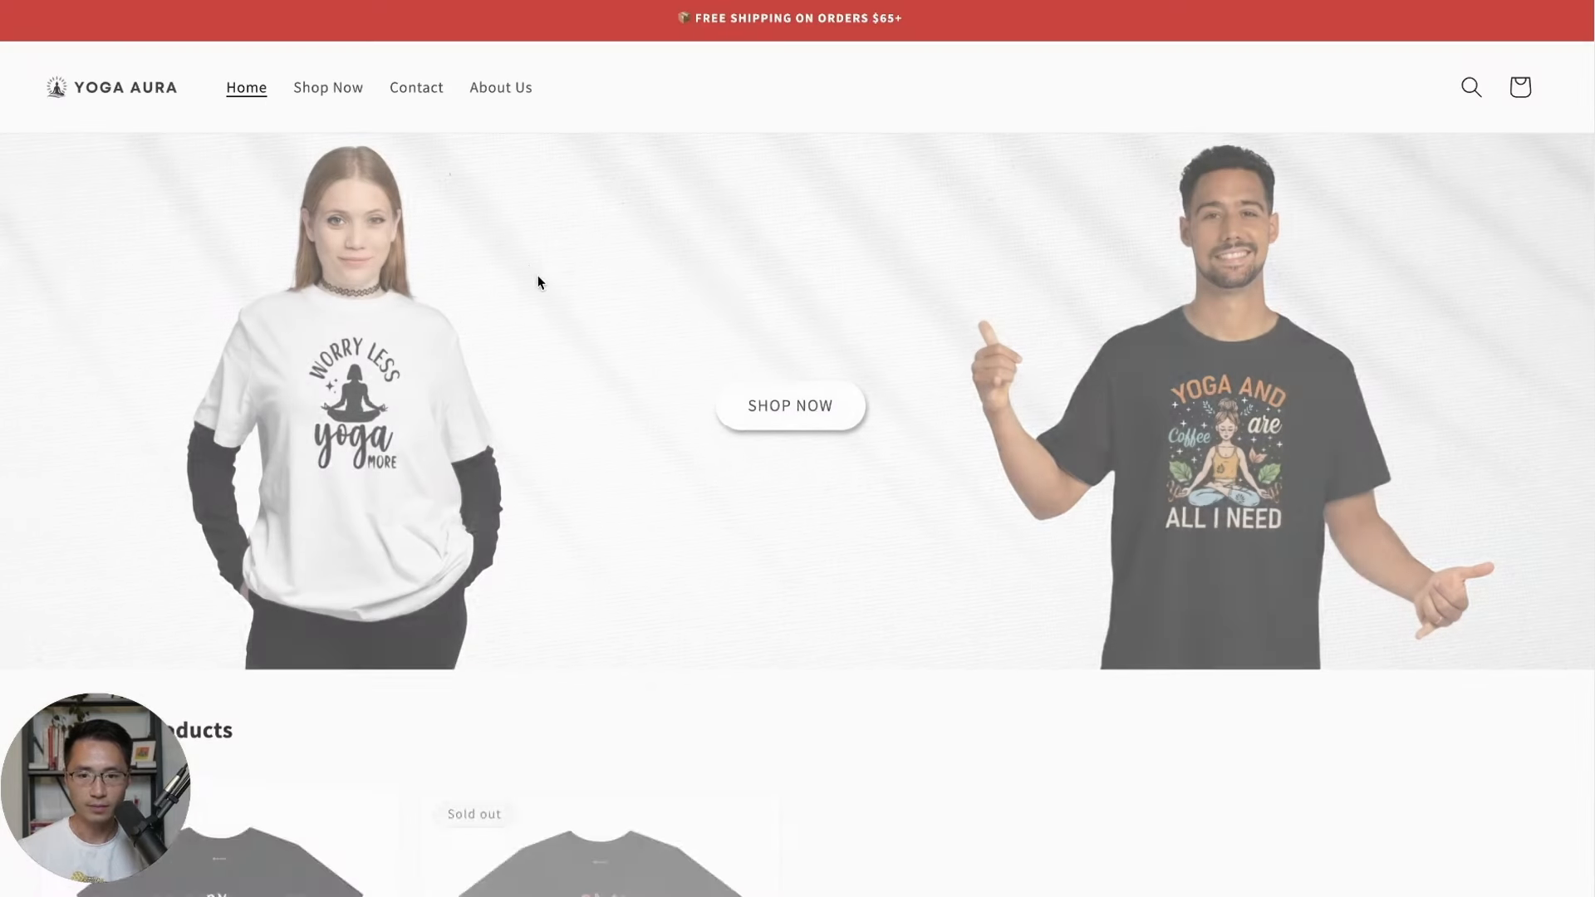
pyautogui.scroll(-2, 894, 299)
pyautogui.scroll(-5, 897, 314)
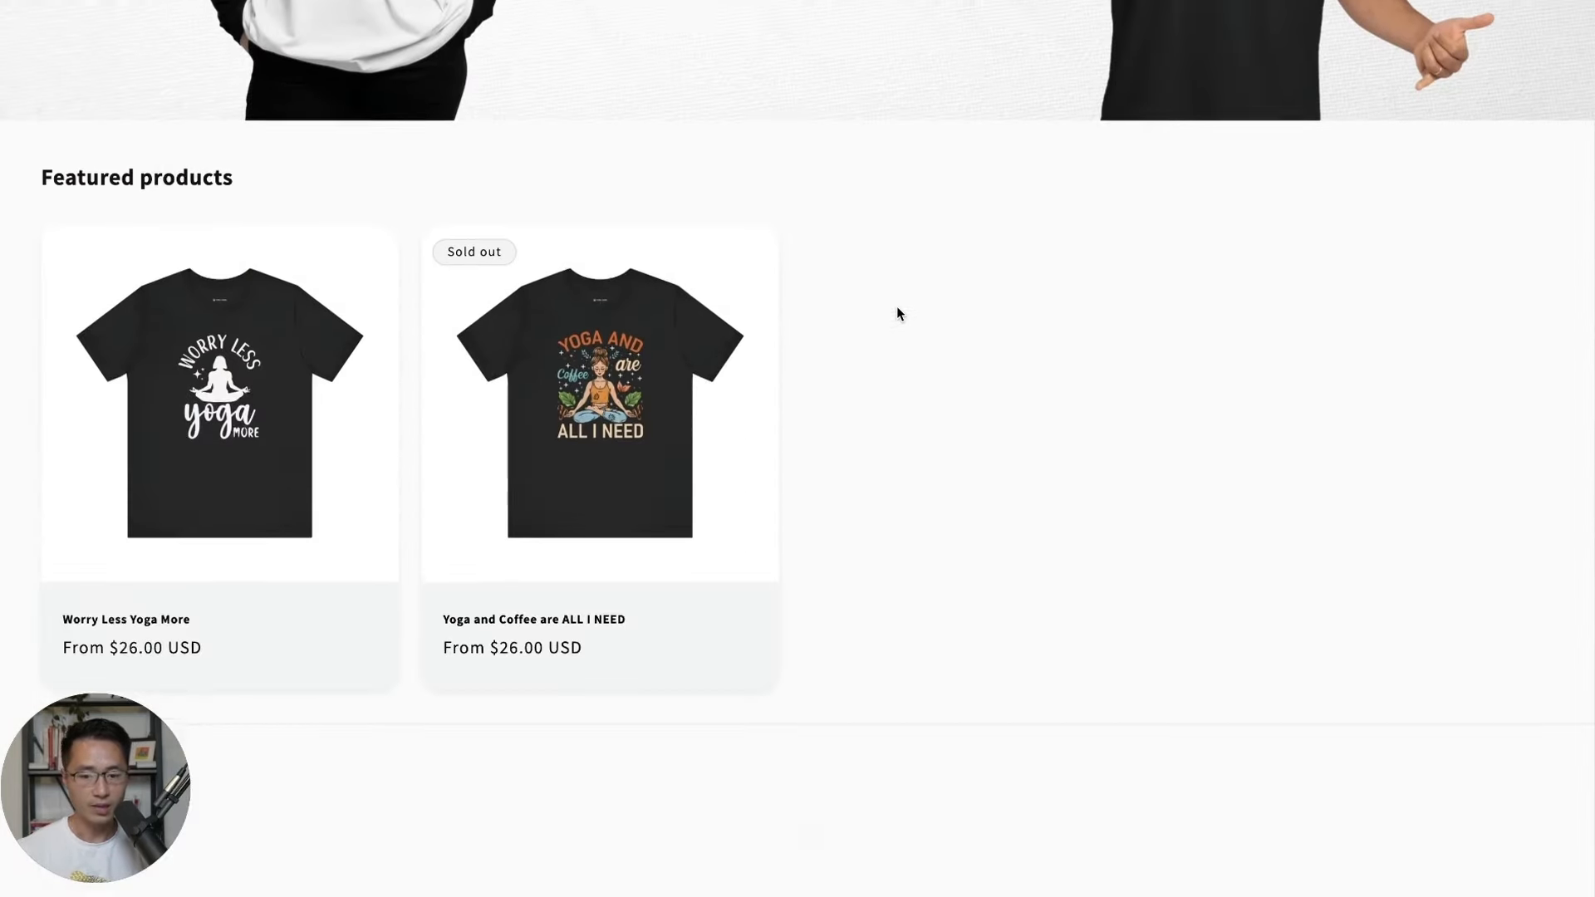
pyautogui.click(285, 402)
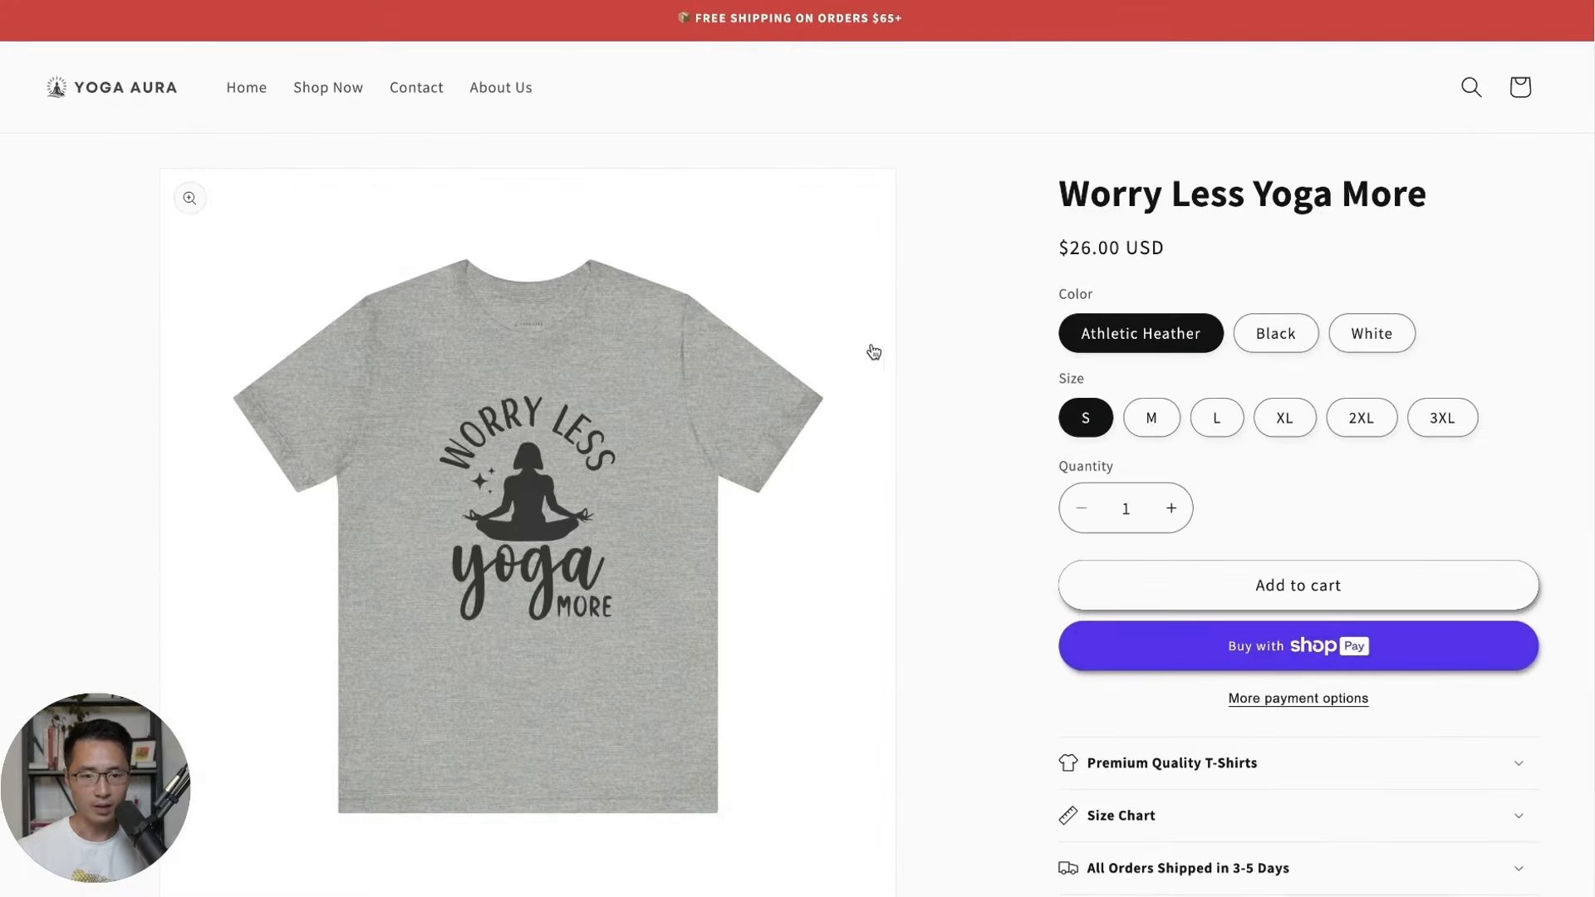
pyautogui.scroll(-10, 886, 349)
pyautogui.scroll(10, 902, 395)
# Inspect the product page in the browser's developer tools to preview mobile layout.
pyautogui.rightClick(939, 253)
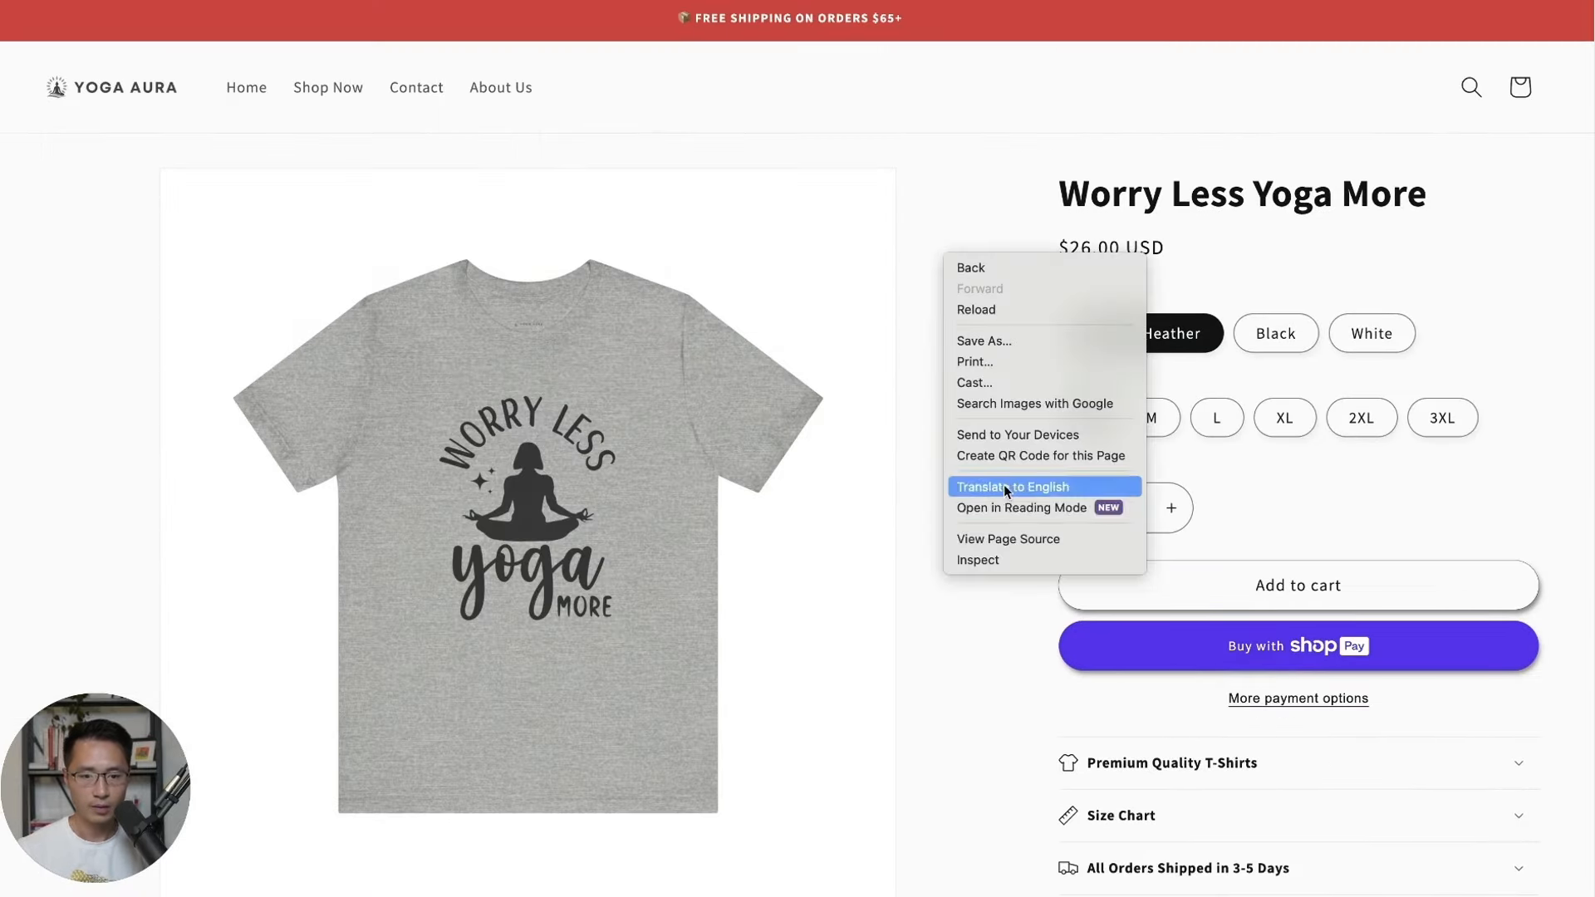
pyautogui.click(996, 552)
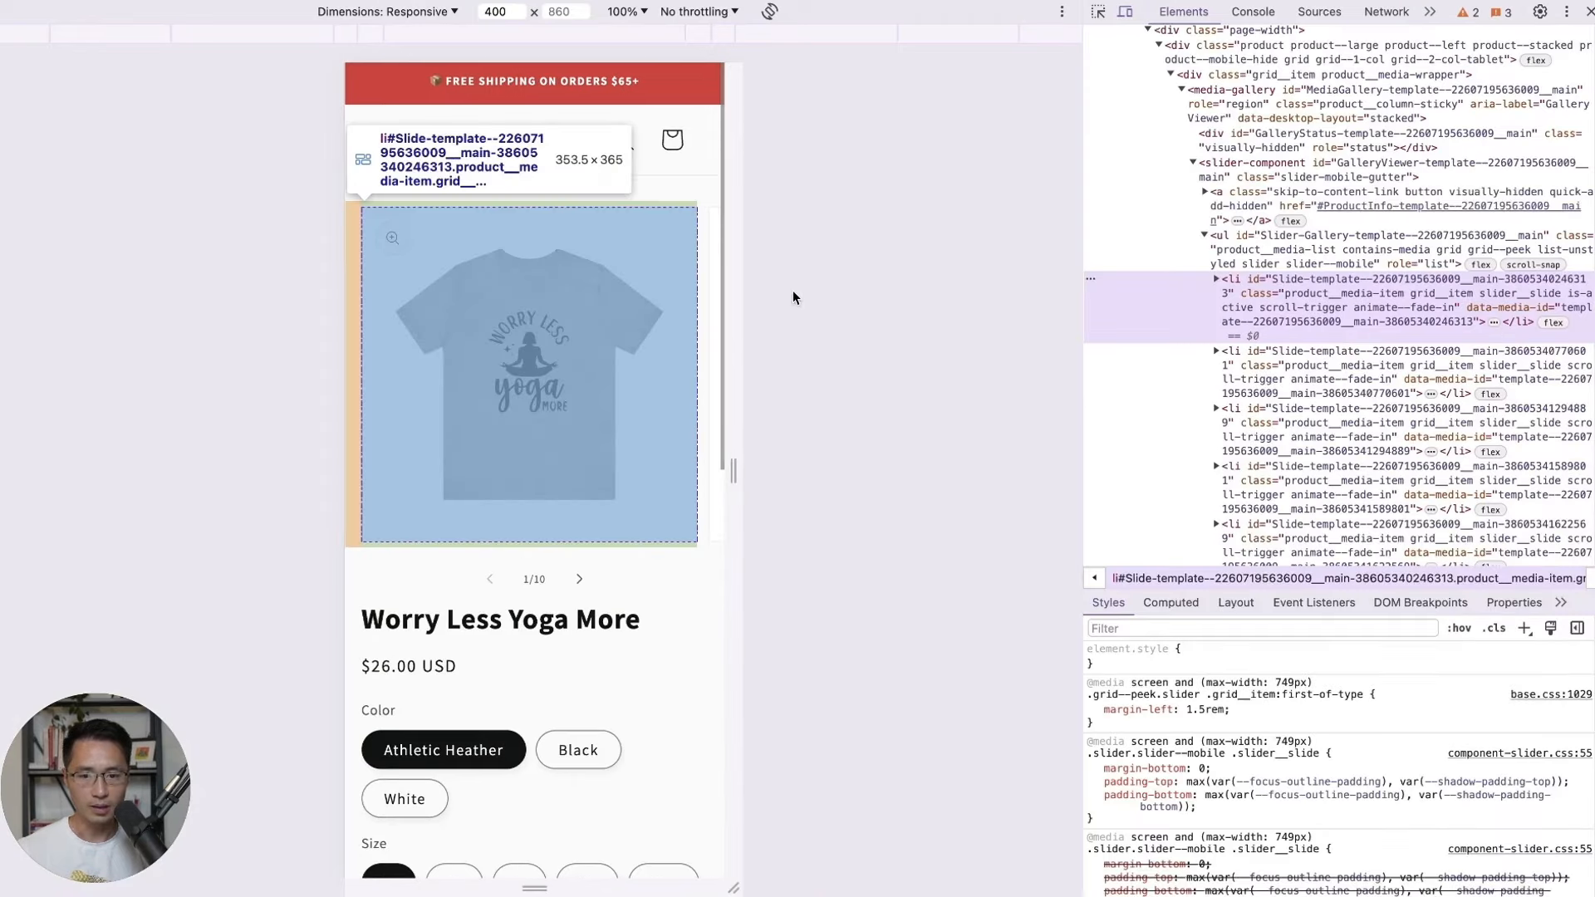
pyautogui.scroll(-7, 670, 415)
pyautogui.scroll(7, 669, 414)
pyautogui.scroll(-5, 669, 415)
pyautogui.scroll(-5, 669, 415)
pyautogui.scroll(10, 669, 414)
# Use the mobile menu to visit the Contact page, then the Shop Now listing.
pyautogui.click(382, 139)
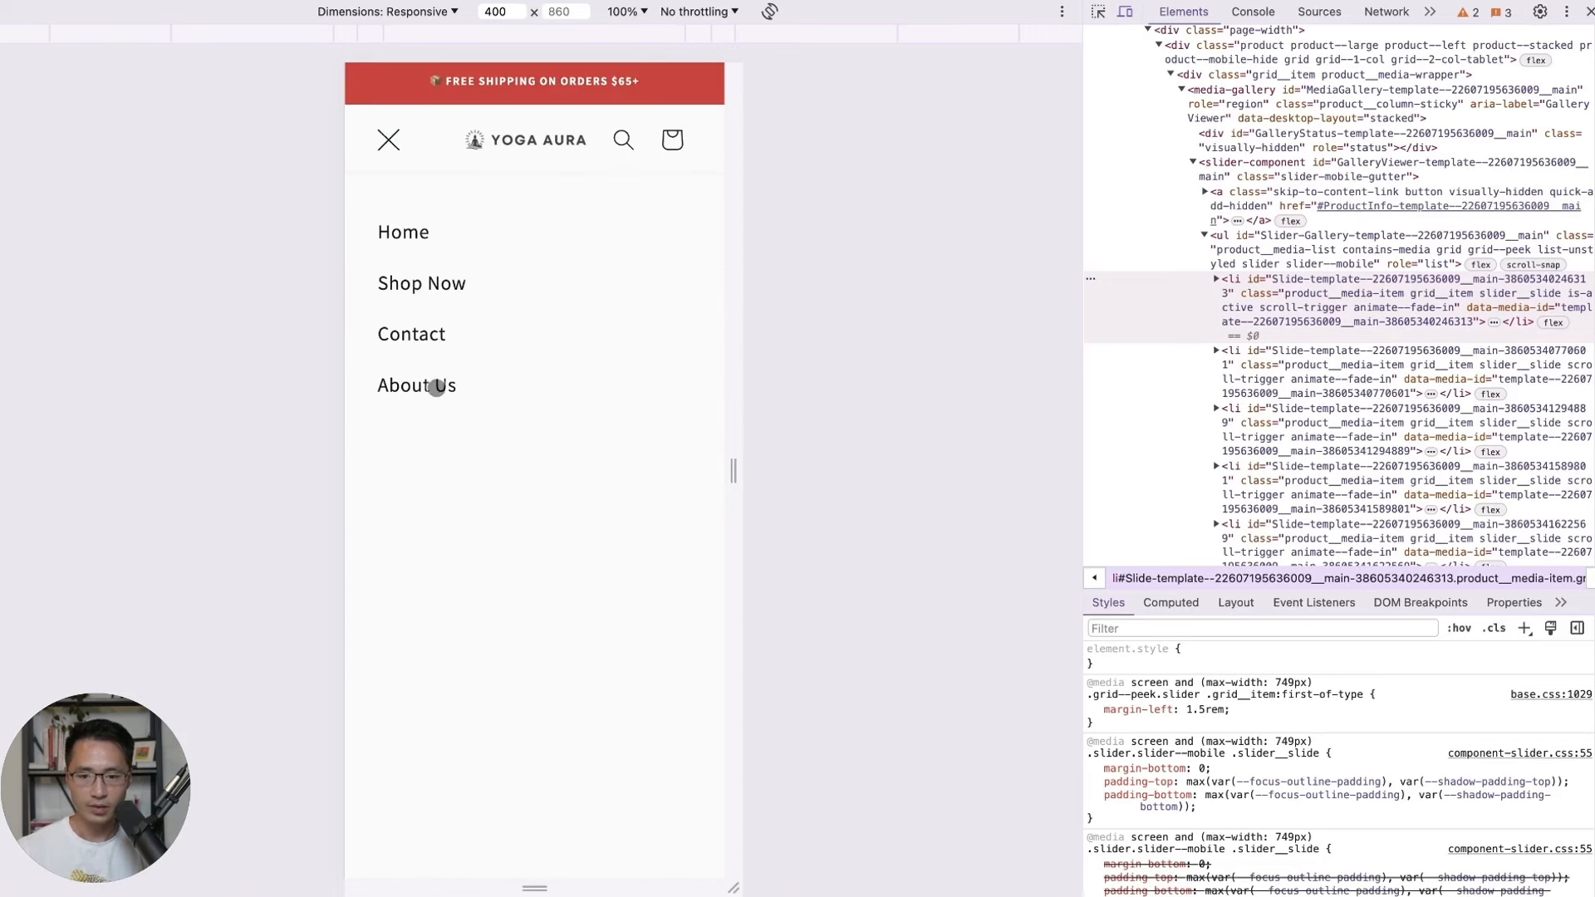
pyautogui.click(417, 338)
pyautogui.scroll(-1, 551, 481)
pyautogui.scroll(1, 562, 448)
pyautogui.click(389, 140)
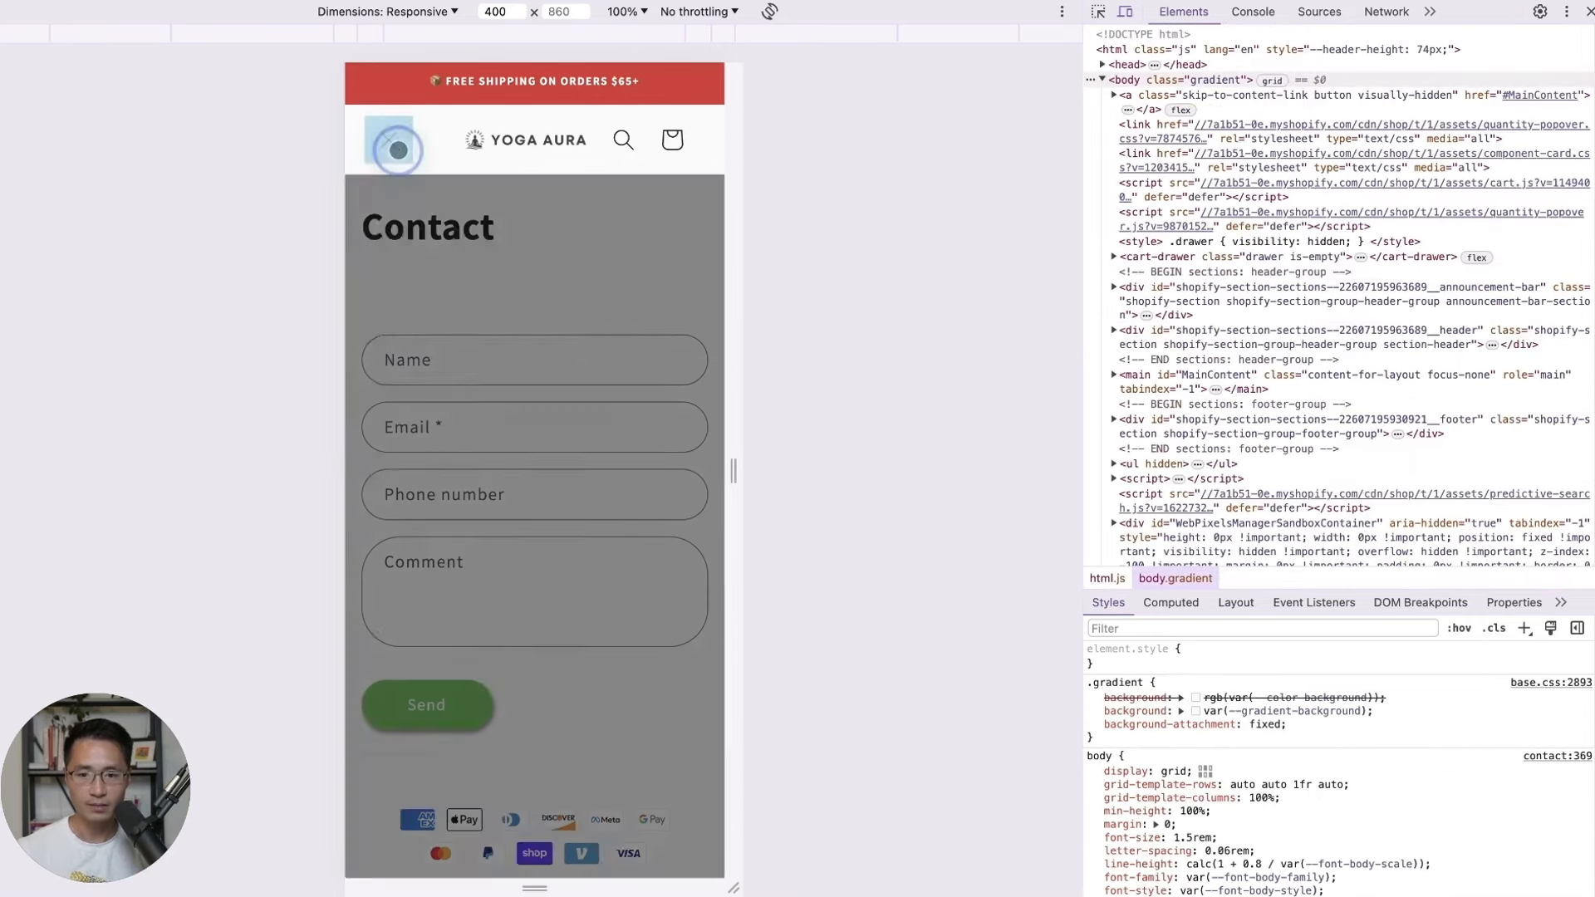
pyautogui.click(413, 290)
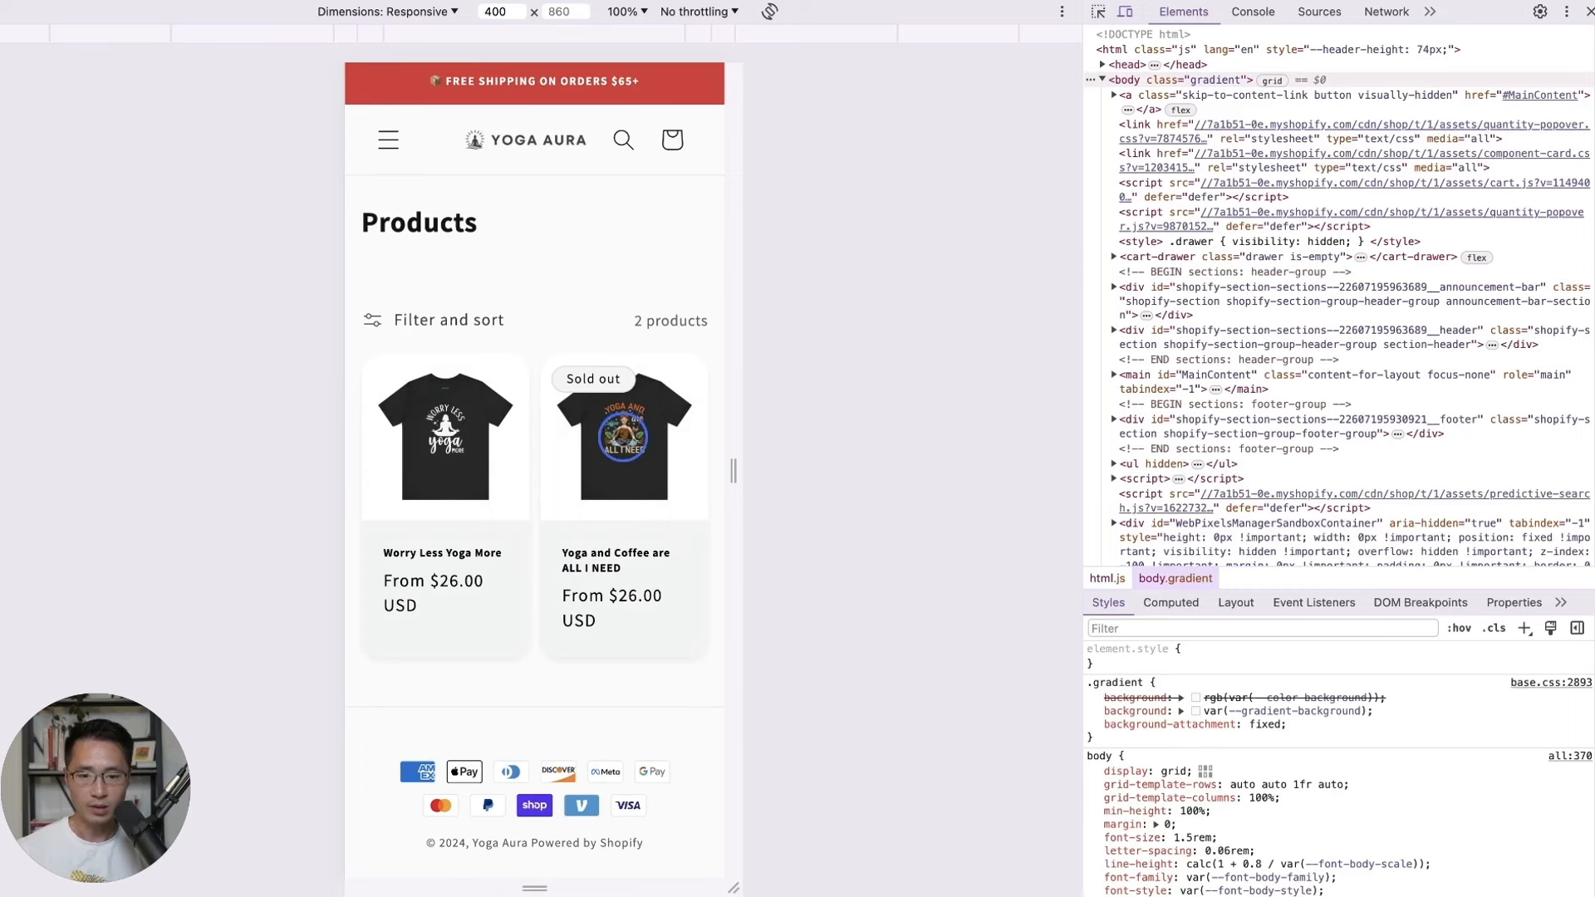
# Open the Yoga and Coffee are ALL I NEED product and scroll through it.
pyautogui.click(623, 435)
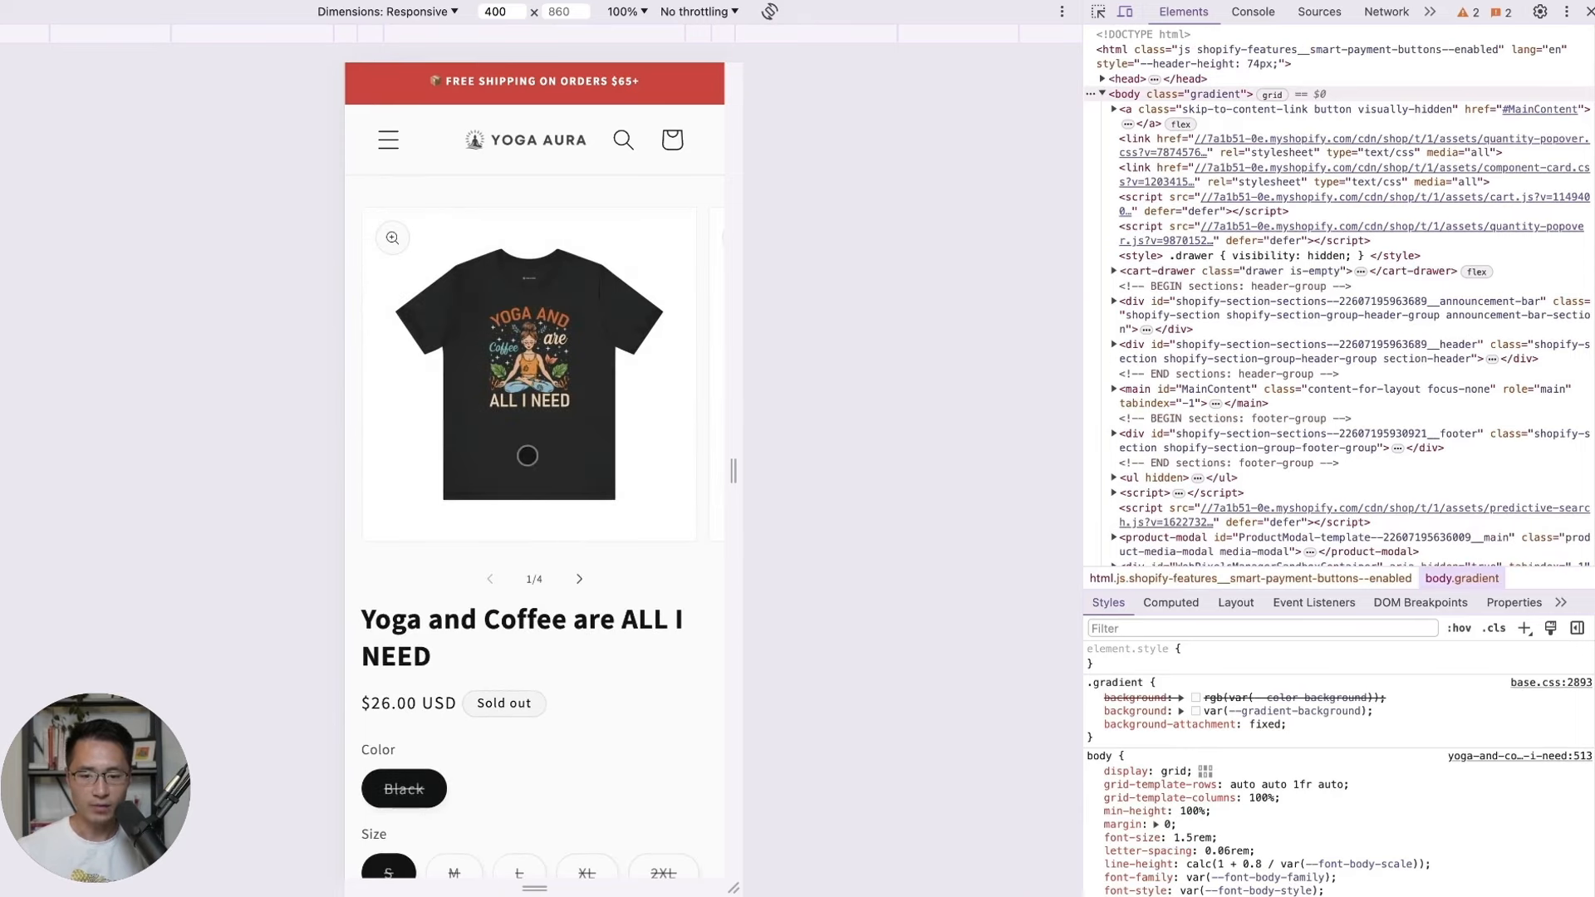
pyautogui.scroll(-1, 589, 556)
pyautogui.scroll(-1, 590, 555)
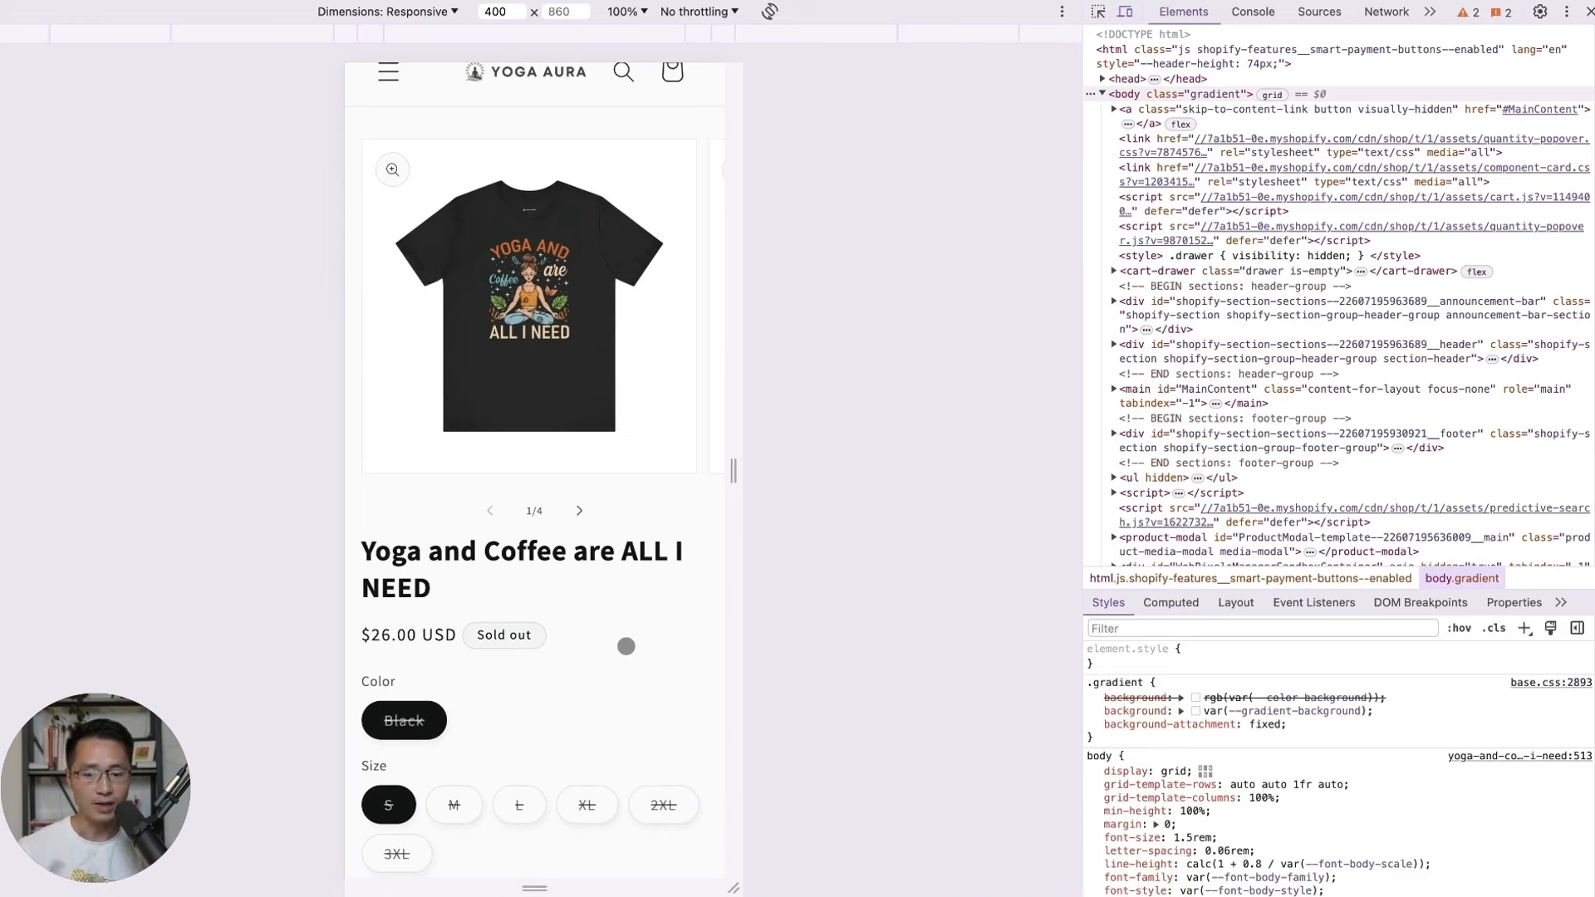
pyautogui.scroll(-1, 626, 646)
pyautogui.scroll(-3, 581, 623)
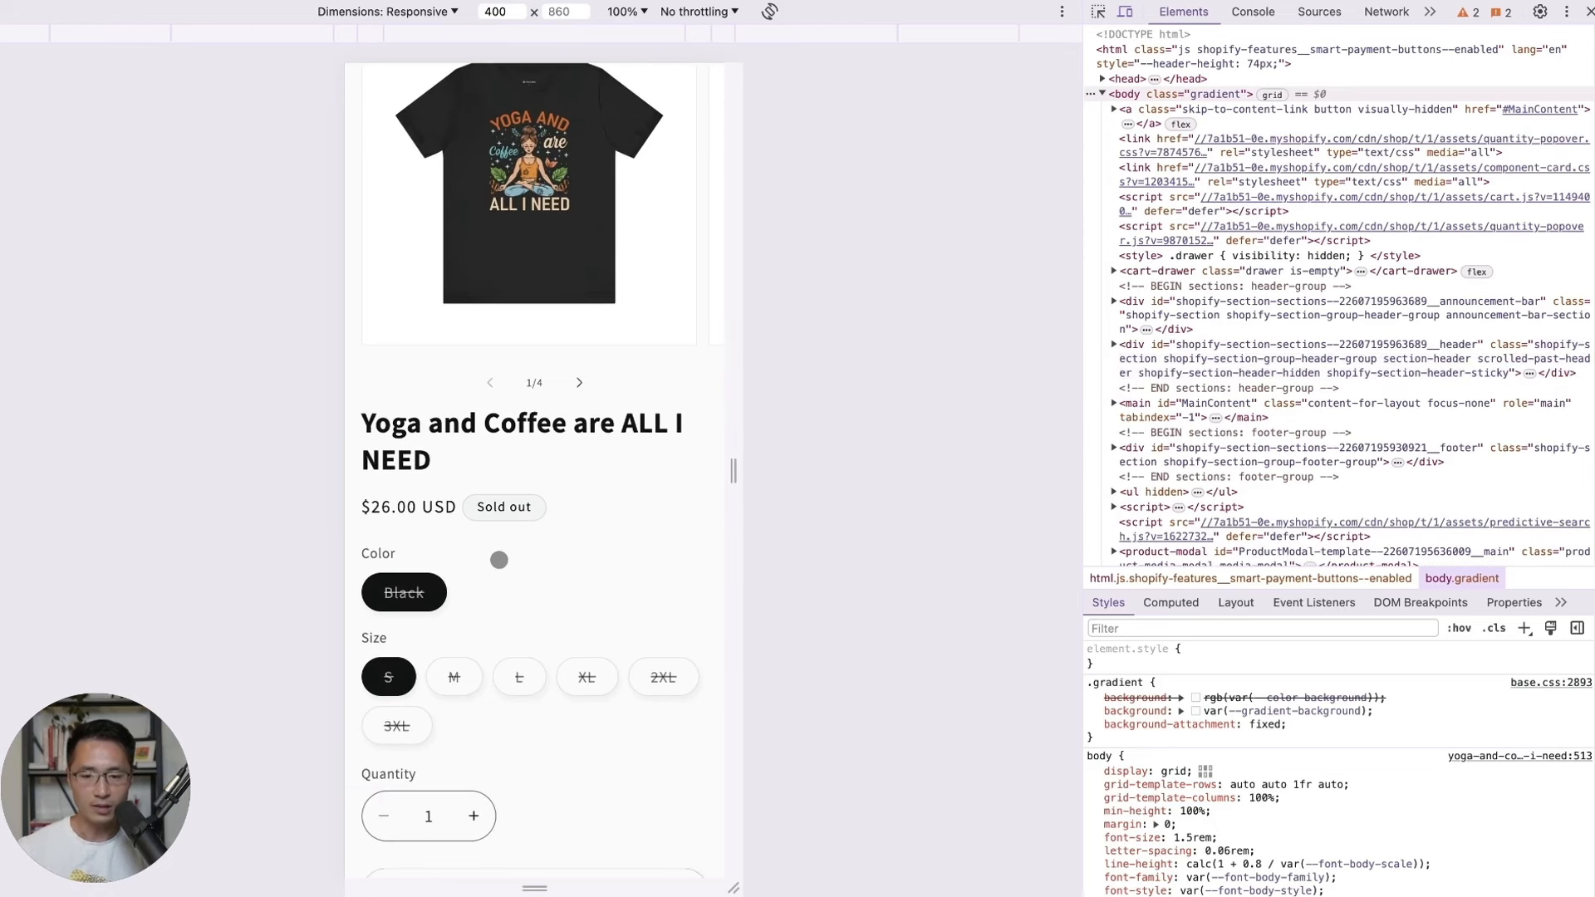
pyautogui.scroll(-1, 498, 560)
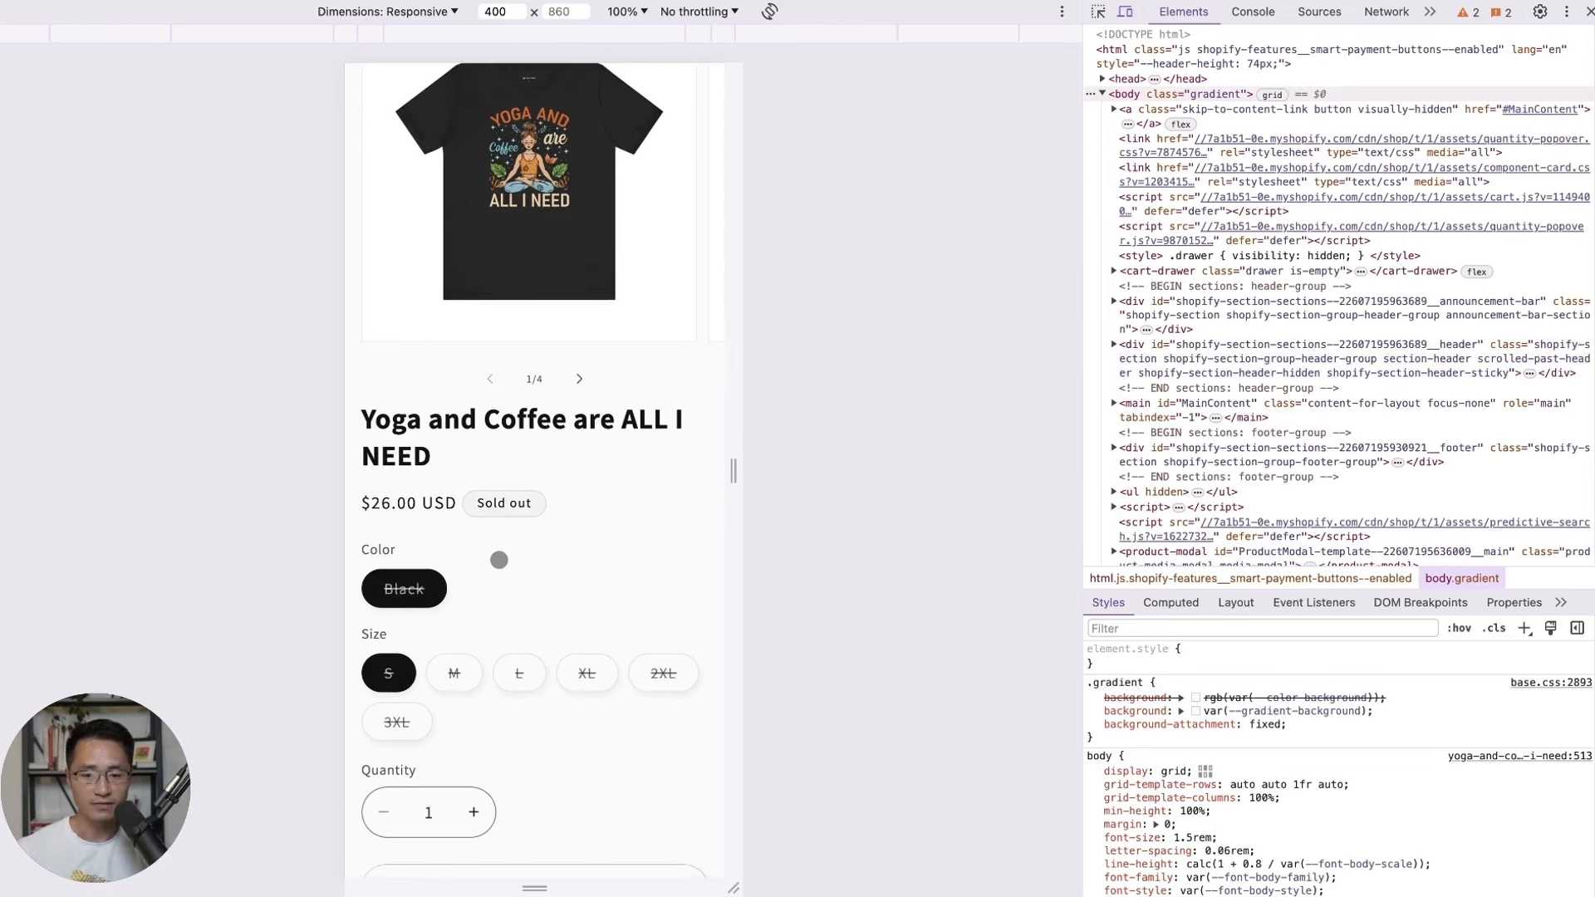
pyautogui.scroll(-3, 503, 550)
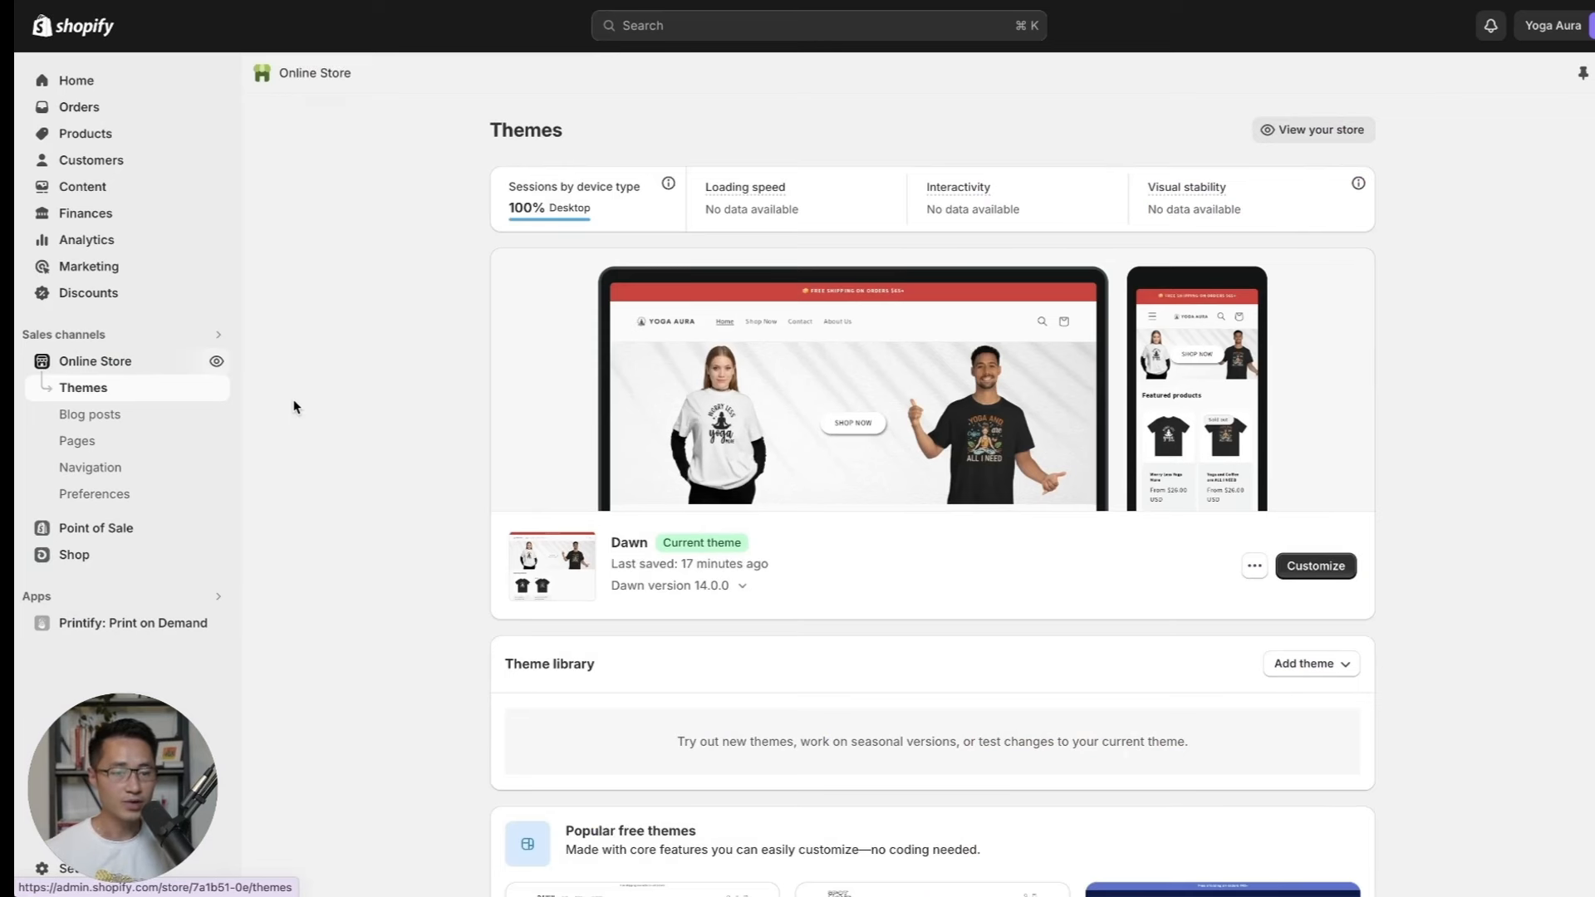